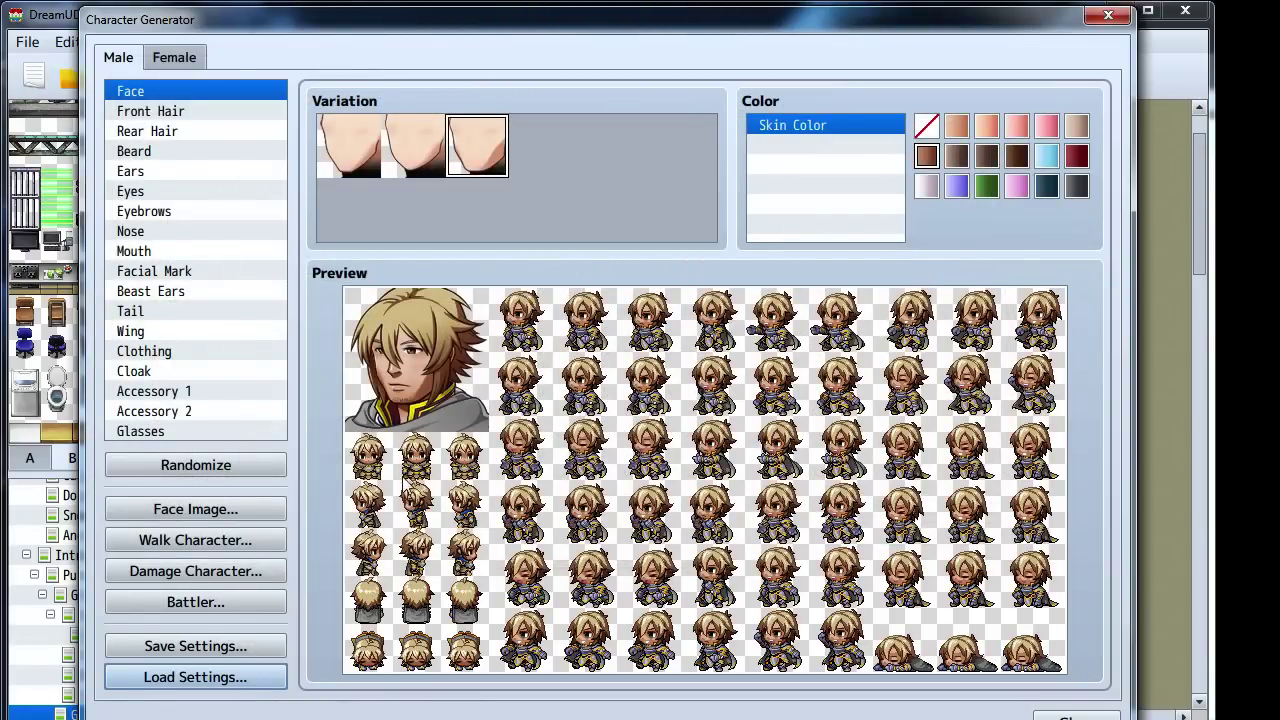
Export the generated character's face image to the faces folder as Ambrose
{"action": "left_click", "coordinate": [197, 512]}
{"action": "left_click", "coordinate": [590, 220]}
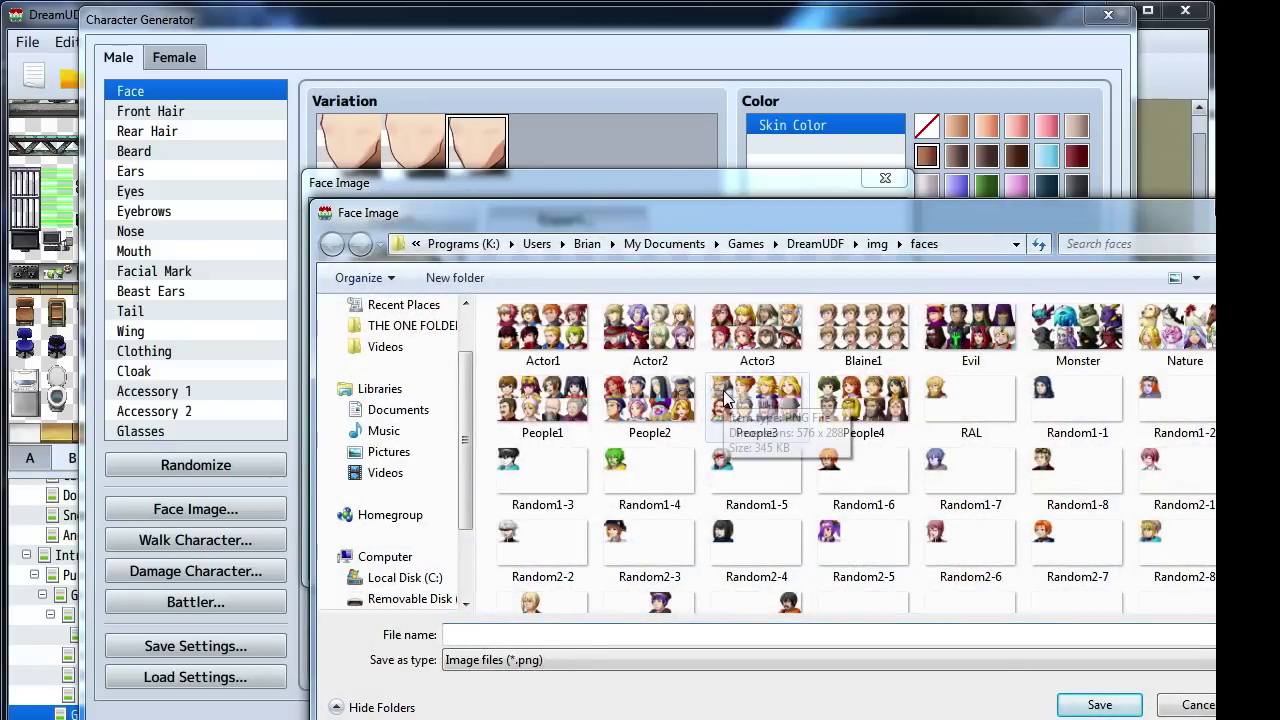
{"action": "type", "text": "Ambrose"}
{"action": "key", "text": "Return"}
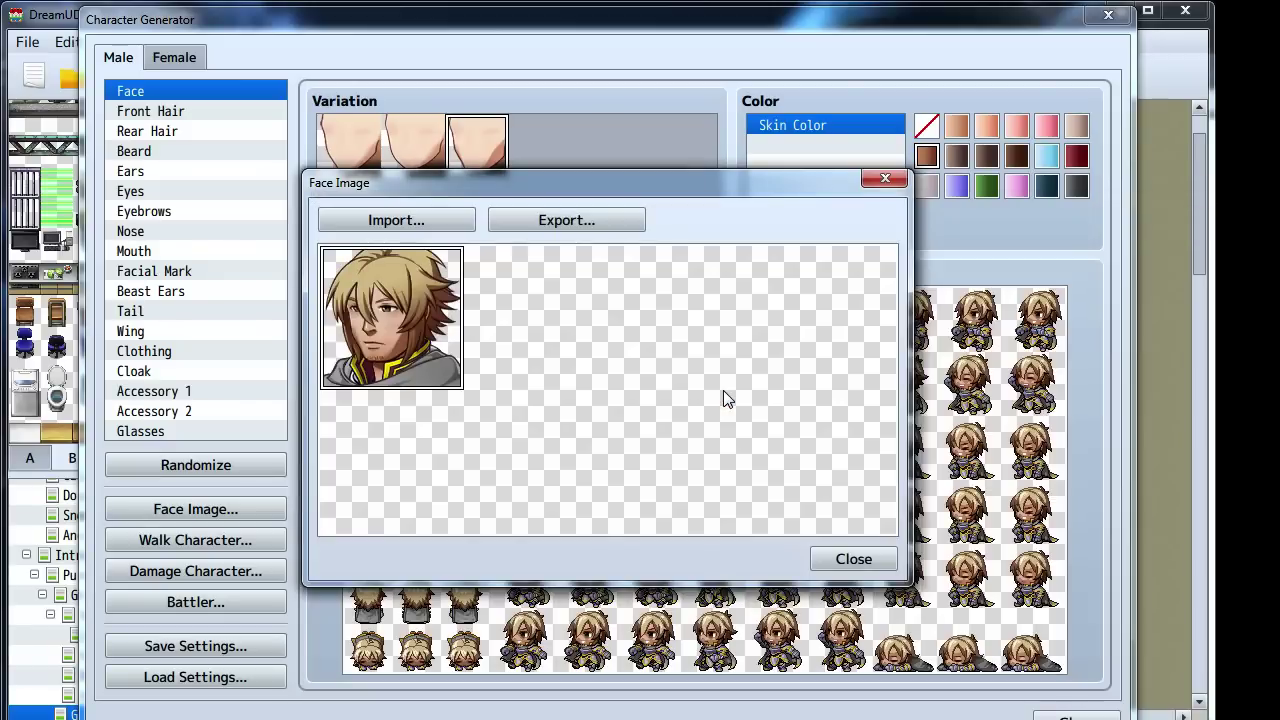
{"action": "left_click", "coordinate": [614, 216]}
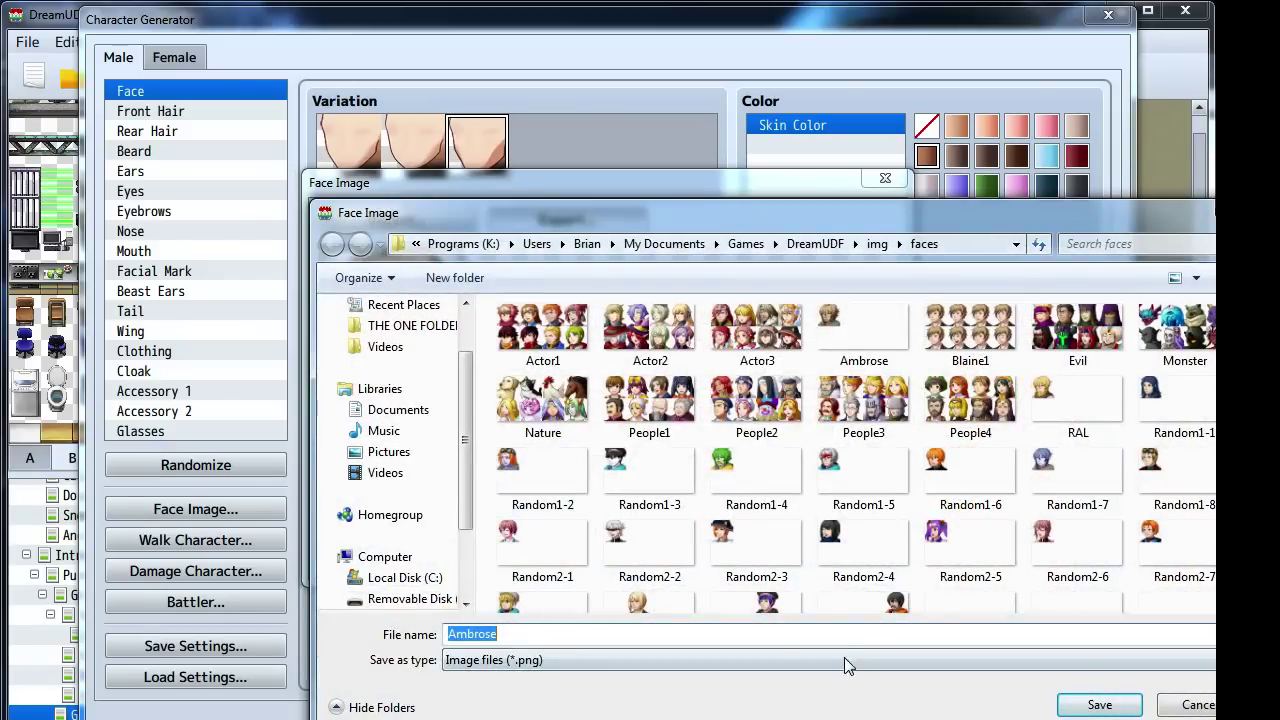
{"action": "left_click", "coordinate": [1183, 706]}
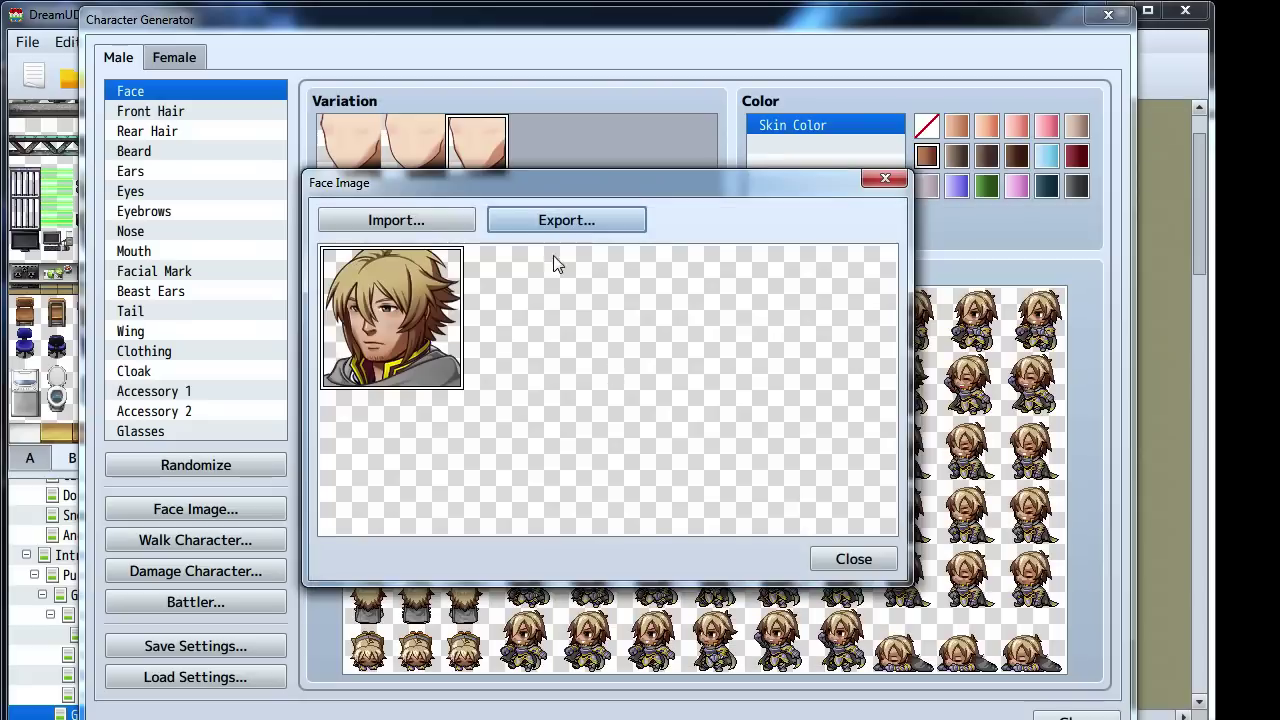
{"action": "left_click", "coordinate": [907, 178]}
Export the walk character sheet to the characters folder under the character's name, and close the Character Generator
{"action": "left_click", "coordinate": [195, 540]}
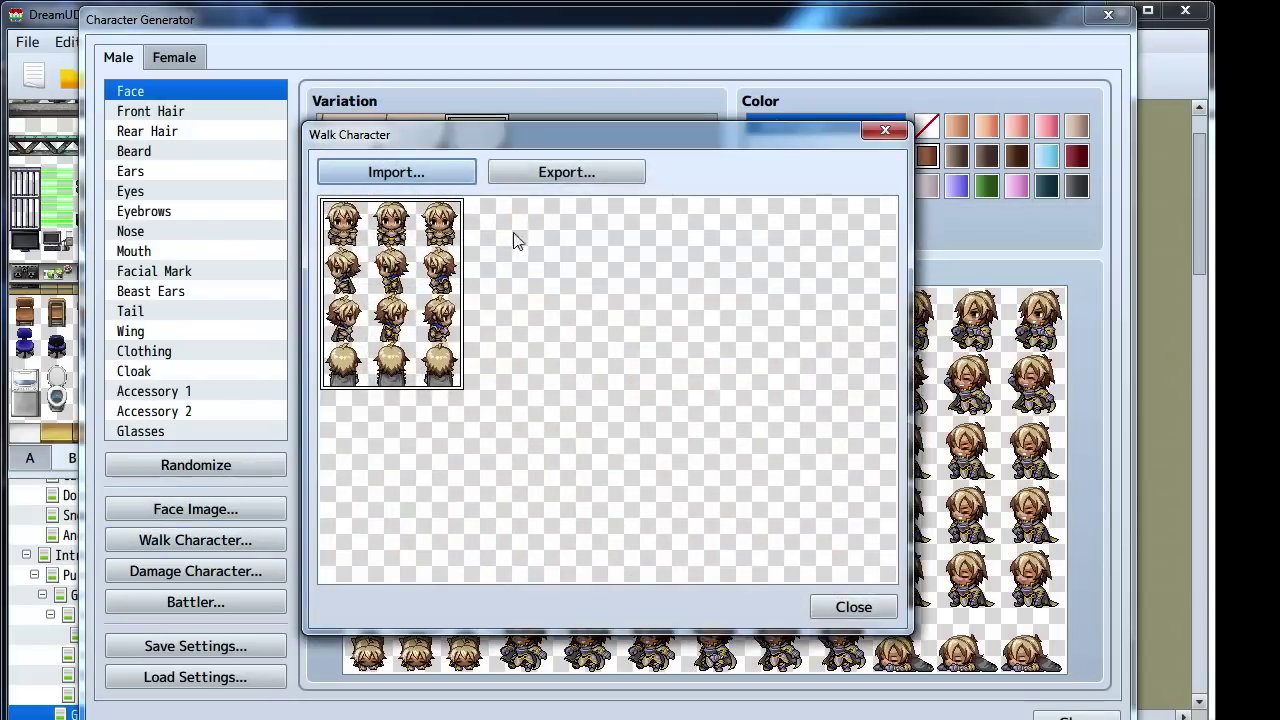
{"action": "left_click", "coordinate": [566, 172]}
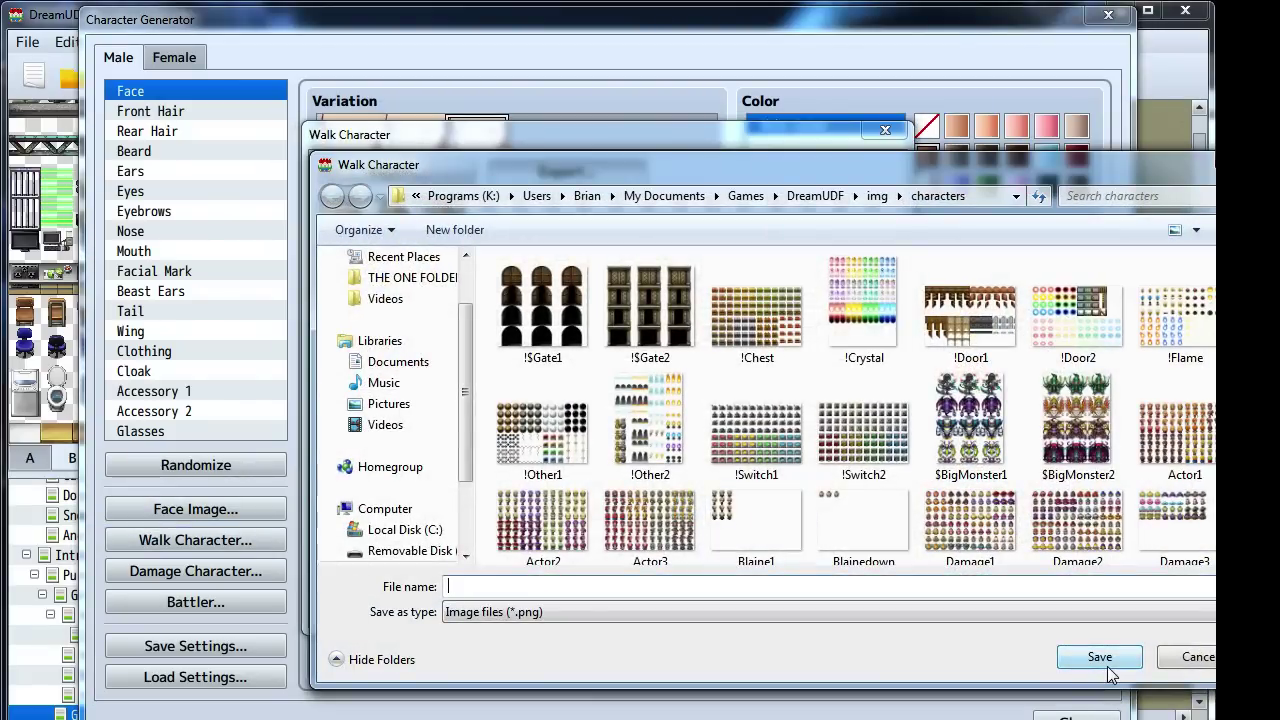
{"action": "type", "text": "Ambience"}
{"action": "left_click", "coordinate": [1099, 660]}
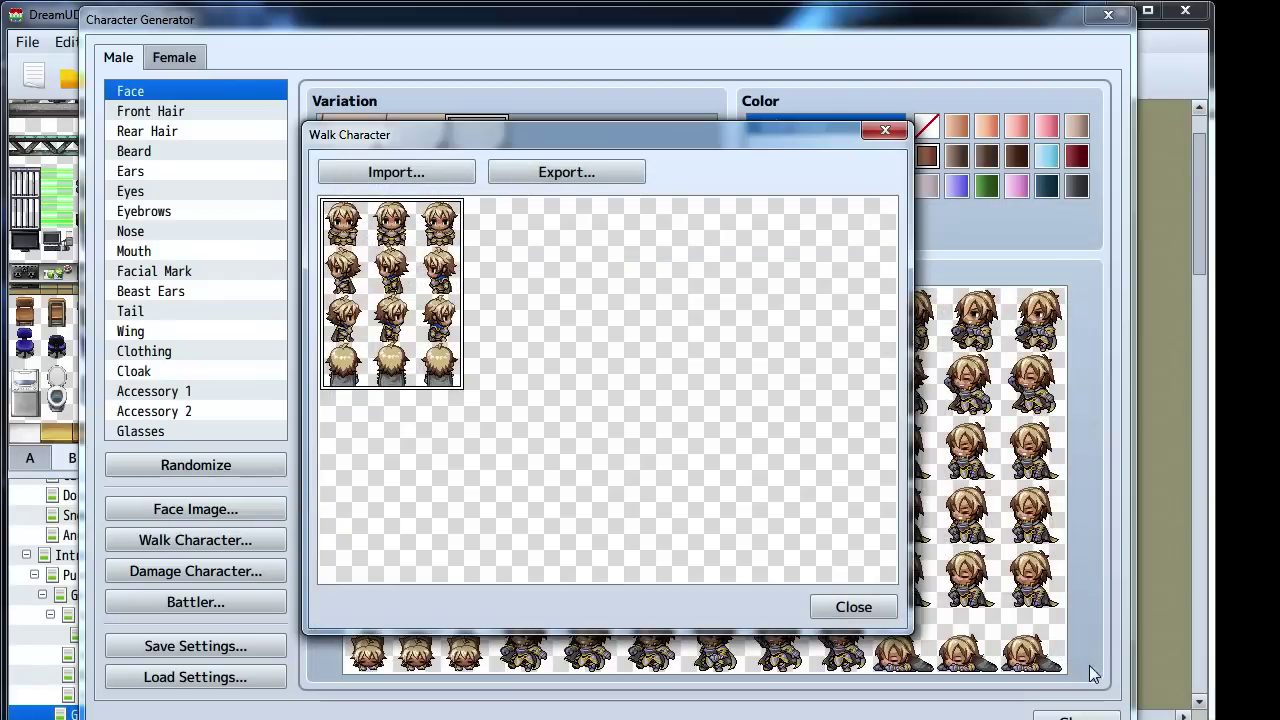
{"action": "left_click", "coordinate": [853, 607]}
{"action": "left_click", "coordinate": [1078, 716]}
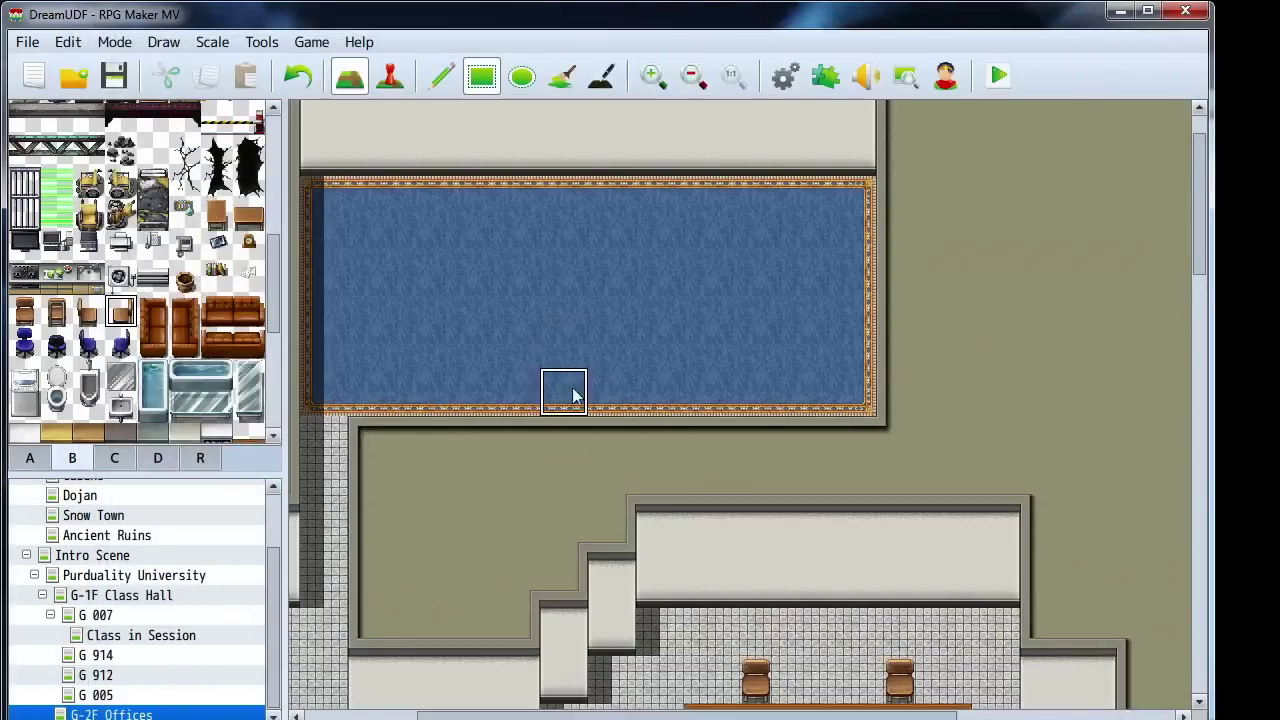
Place two tall wooden wardrobes side by side in the upper-right corner of the blue-carpeted room
{"action": "scroll", "coordinate": [649, 316], "scroll_direction": "up", "scroll_amount": 2}
{"action": "middle_click_drag", "start_coordinate": [680, 322], "coordinate": [597, 329]}
{"action": "scroll", "coordinate": [540, 334], "scroll_direction": "left", "scroll_amount": 2}
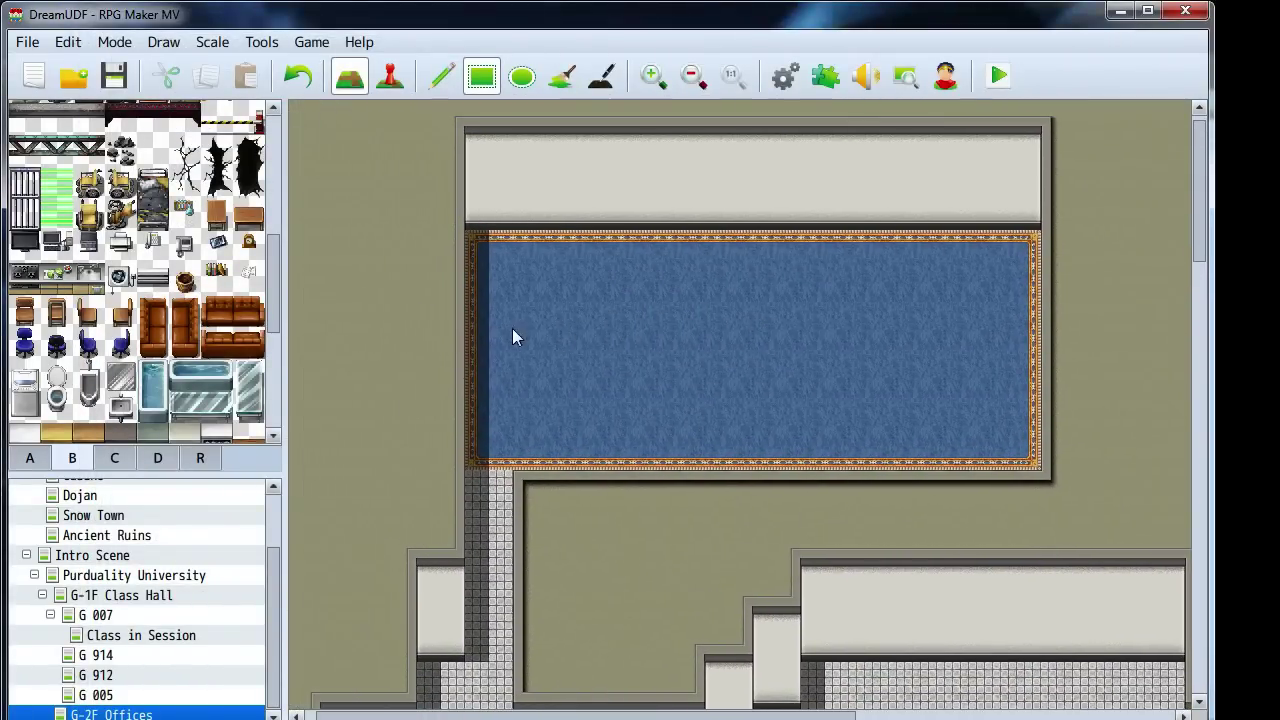
{"action": "scroll", "coordinate": [190, 360], "scroll_direction": "down", "scroll_amount": 3}
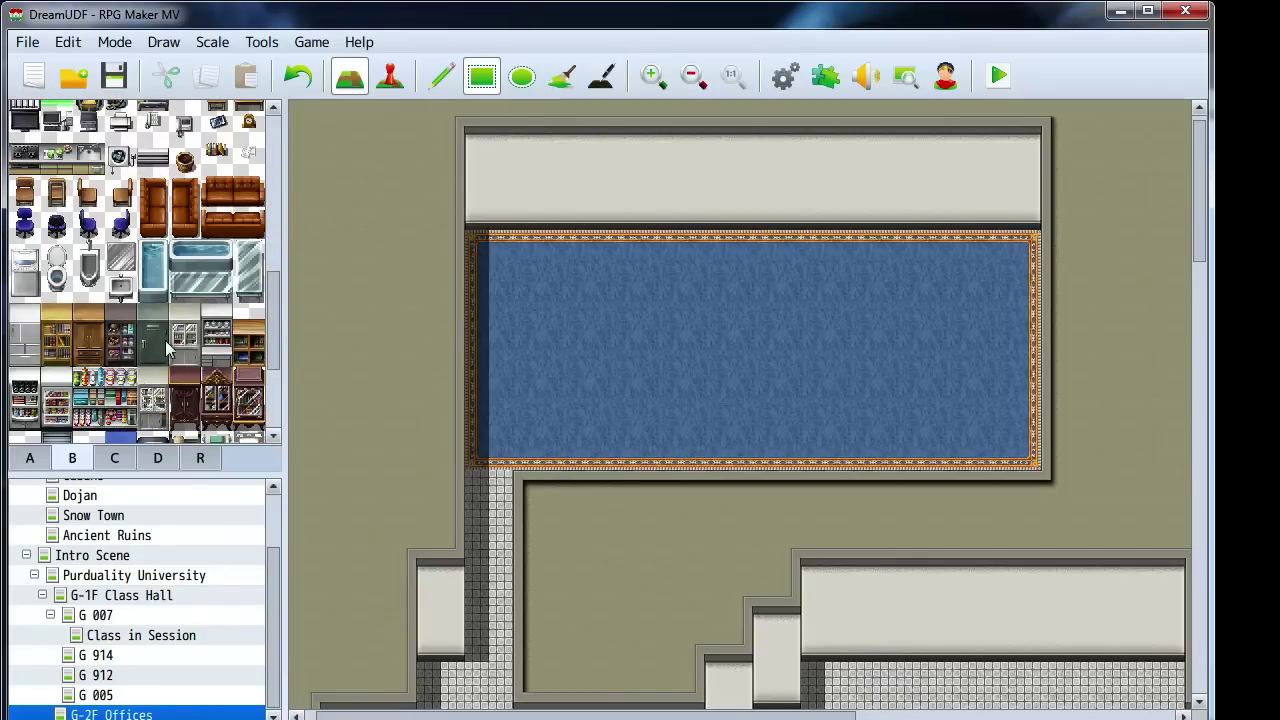
{"action": "left_click_drag", "start_coordinate": [124, 334], "coordinate": [124, 366]}
{"action": "left_click_drag", "start_coordinate": [88, 322], "coordinate": [88, 352]}
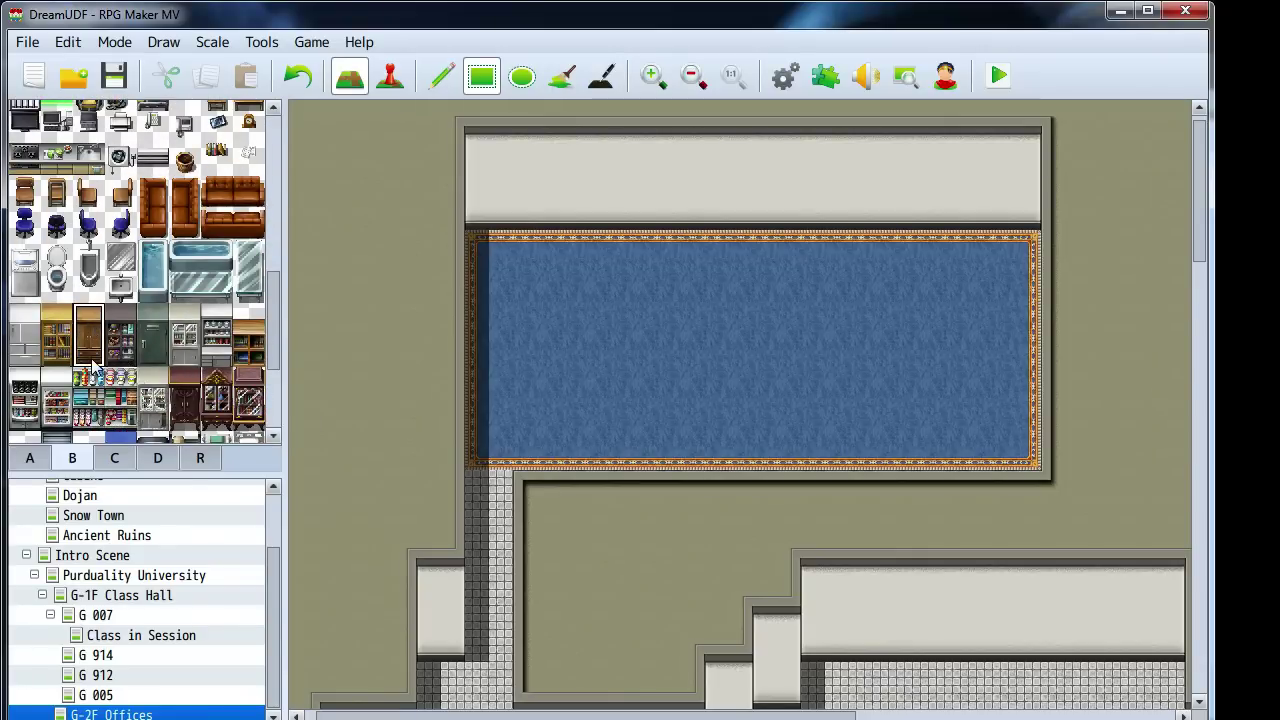
{"action": "left_click", "coordinate": [1008, 203]}
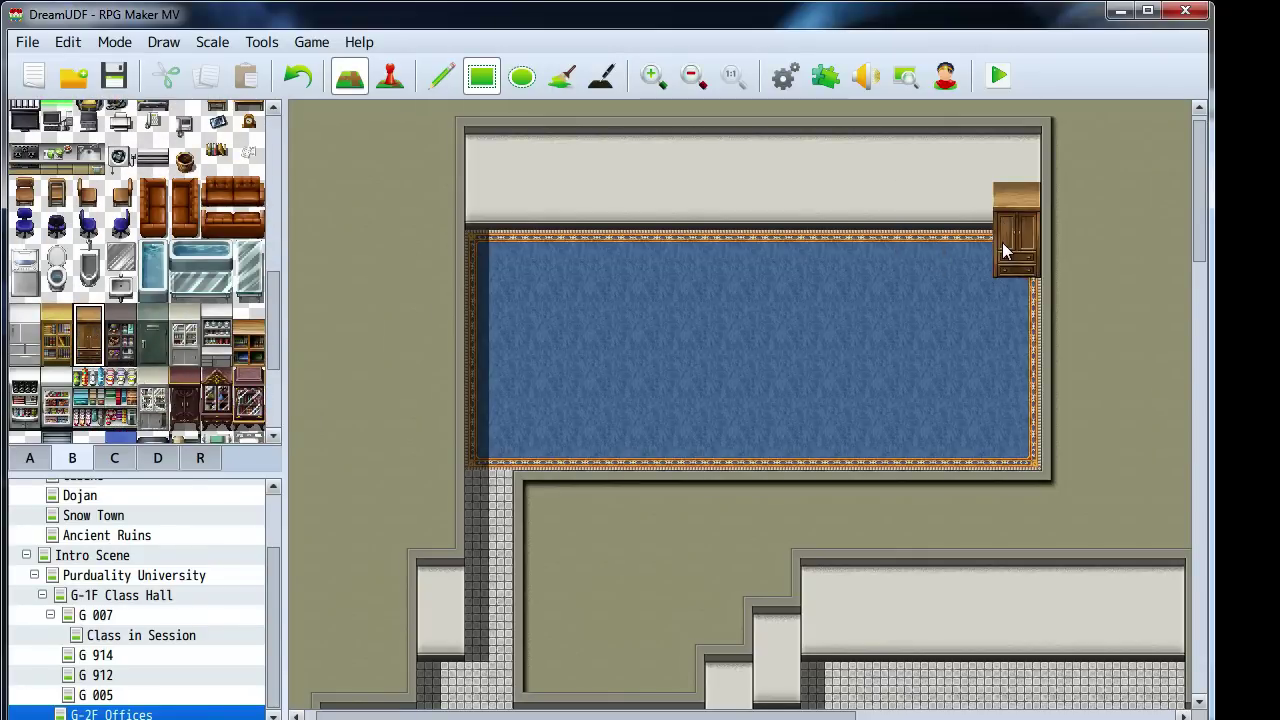
{"action": "left_click", "coordinate": [975, 226]}
Extend the ceiling block between the corridor and meeting room two tiles down, with a four-by-two-tile white wall face beneath it
{"action": "scroll", "coordinate": [1010, 400], "scroll_direction": "down", "scroll_amount": 8}
{"action": "scroll", "coordinate": [1010, 400], "scroll_direction": "right", "scroll_amount": 5}
{"action": "mouse_move", "coordinate": [1027, 452]}
{"action": "middle_mouse_down"}
{"action": "mouse_move", "coordinate": [920, 350]}
{"action": "mouse_move", "coordinate": [980, 431]}
{"action": "mouse_move", "coordinate": [897, 418]}
{"action": "mouse_move", "coordinate": [880, 394]}
{"action": "mouse_move", "coordinate": [920, 366]}
{"action": "mouse_move", "coordinate": [588, 312]}
{"action": "middle_mouse_up"}
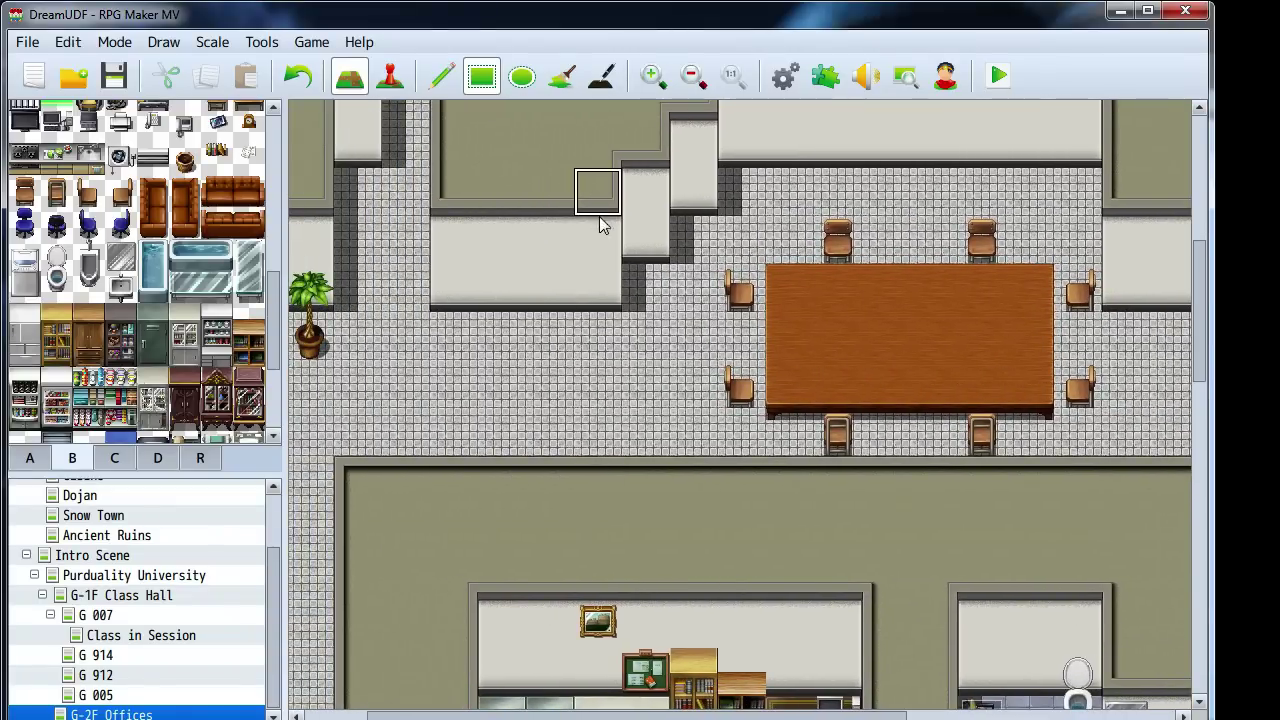
{"action": "left_click", "coordinate": [597, 265]}
{"action": "left_click_drag", "start_coordinate": [524, 302], "coordinate": [443, 251]}
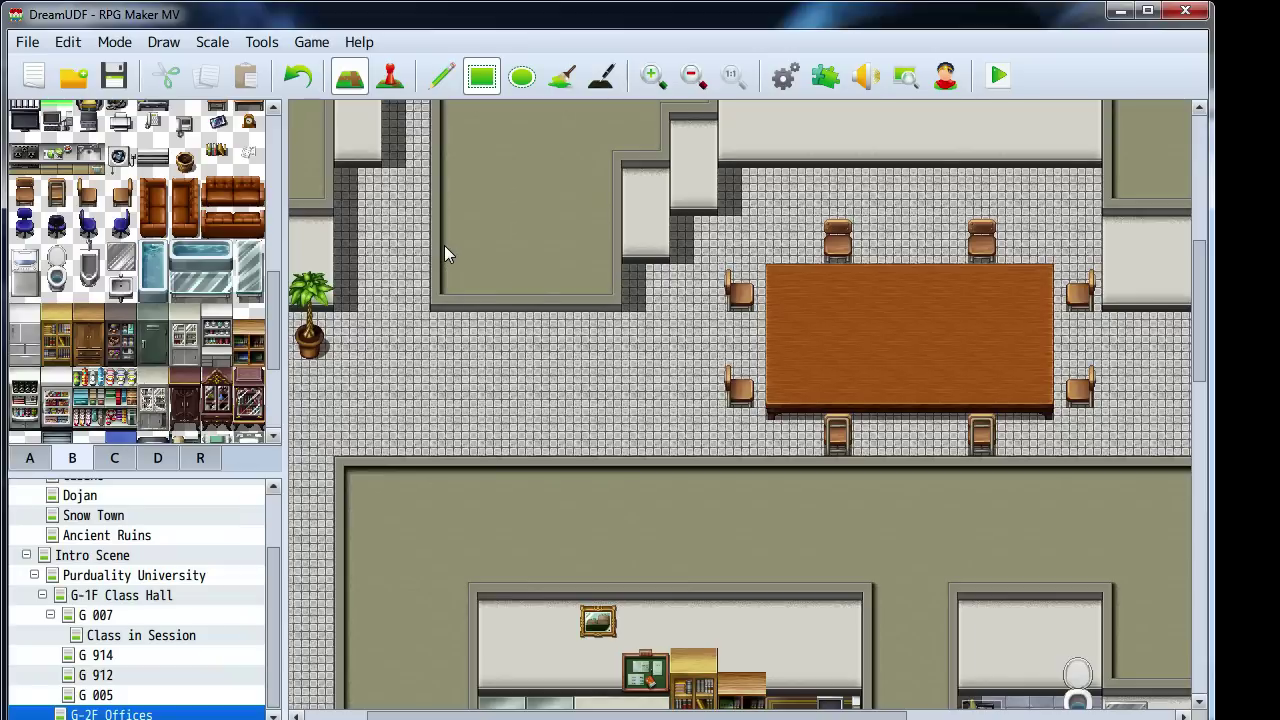
{"action": "left_click", "coordinate": [600, 314]}
{"action": "left_click_drag", "start_coordinate": [483, 343], "coordinate": [452, 380]}
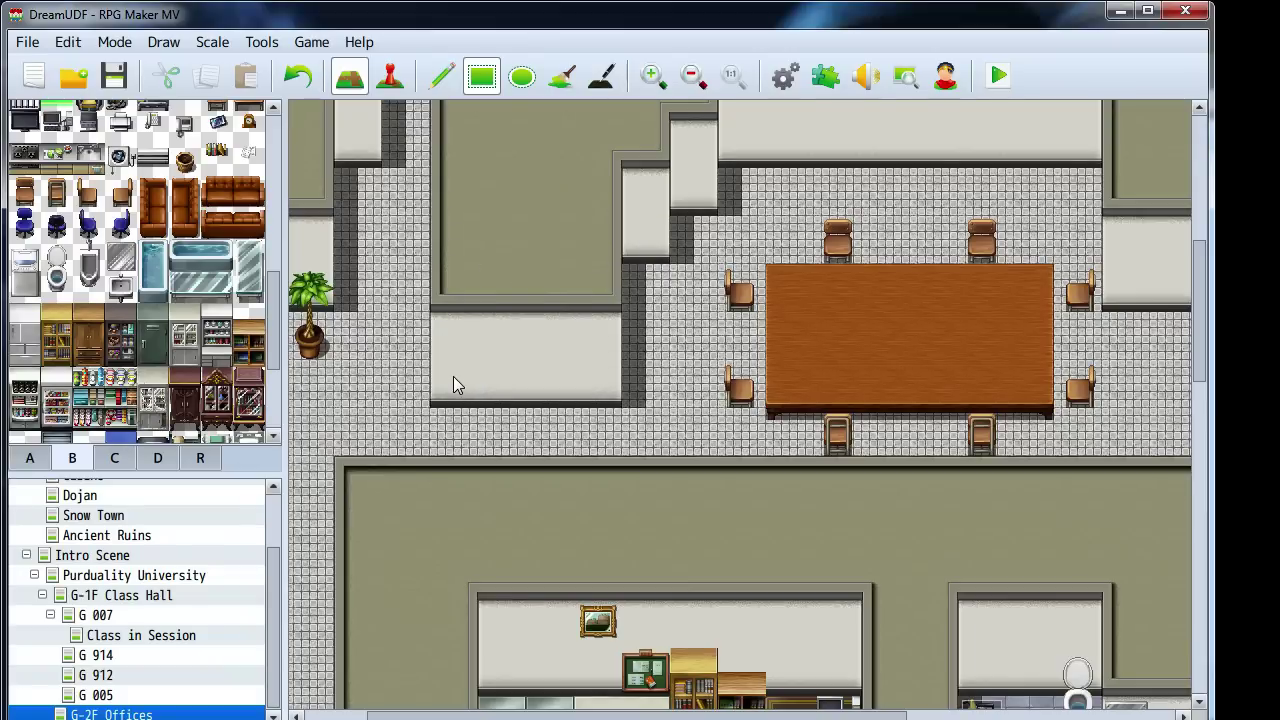
Place a standing whiteboard at the right end and a blackboard at the left end of the meeting room's back wall
{"action": "mouse_move", "coordinate": [913, 273]}
{"action": "middle_mouse_down"}
{"action": "mouse_move", "coordinate": [723, 329]}
{"action": "mouse_move", "coordinate": [688, 362]}
{"action": "middle_mouse_up"}
{"action": "scroll", "coordinate": [180, 305], "scroll_direction": "down", "scroll_amount": 5}
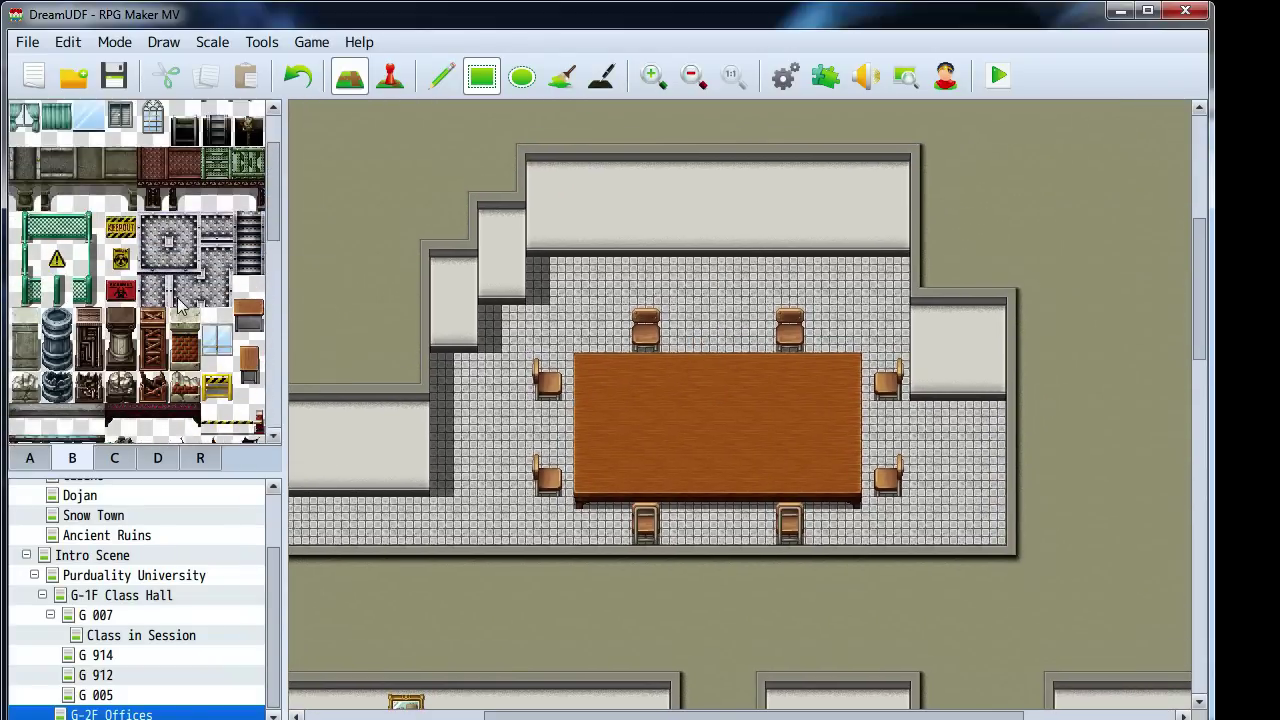
{"action": "scroll", "coordinate": [180, 305], "scroll_direction": "up", "scroll_amount": 5}
{"action": "left_click", "coordinate": [112, 462]}
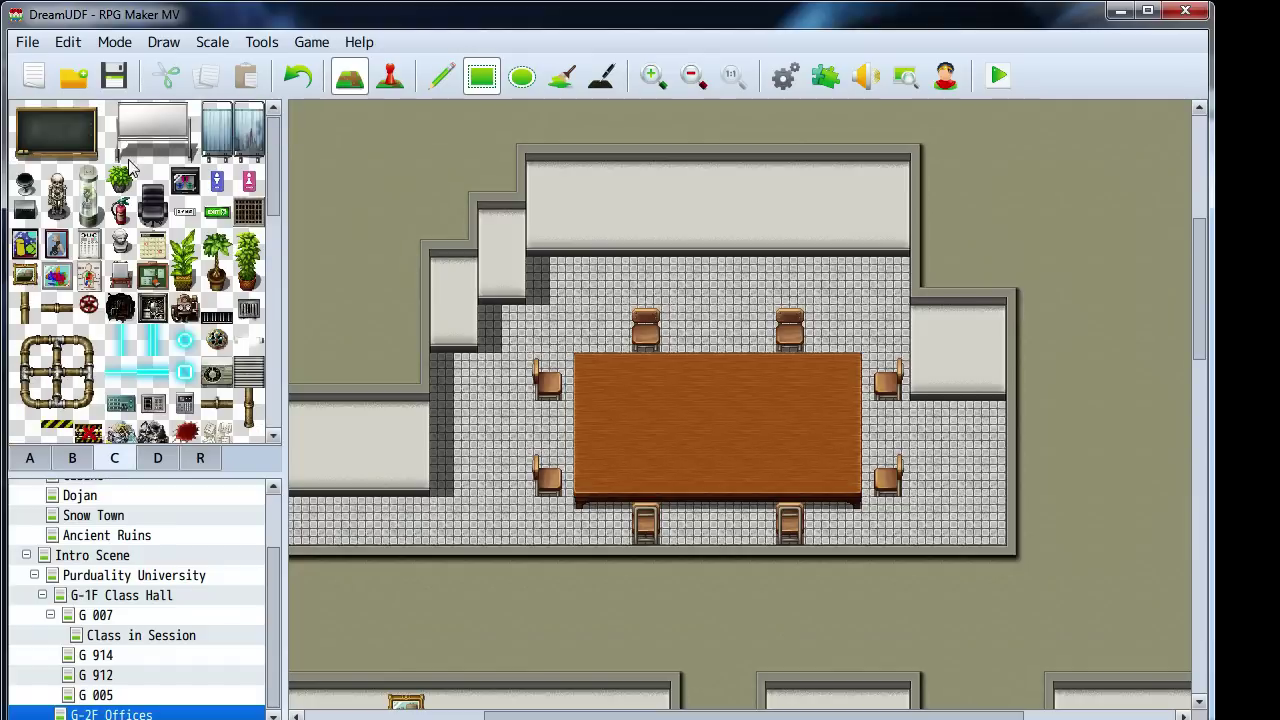
{"action": "left_click_drag", "start_coordinate": [130, 120], "coordinate": [178, 148]}
{"action": "left_click", "coordinate": [806, 240]}
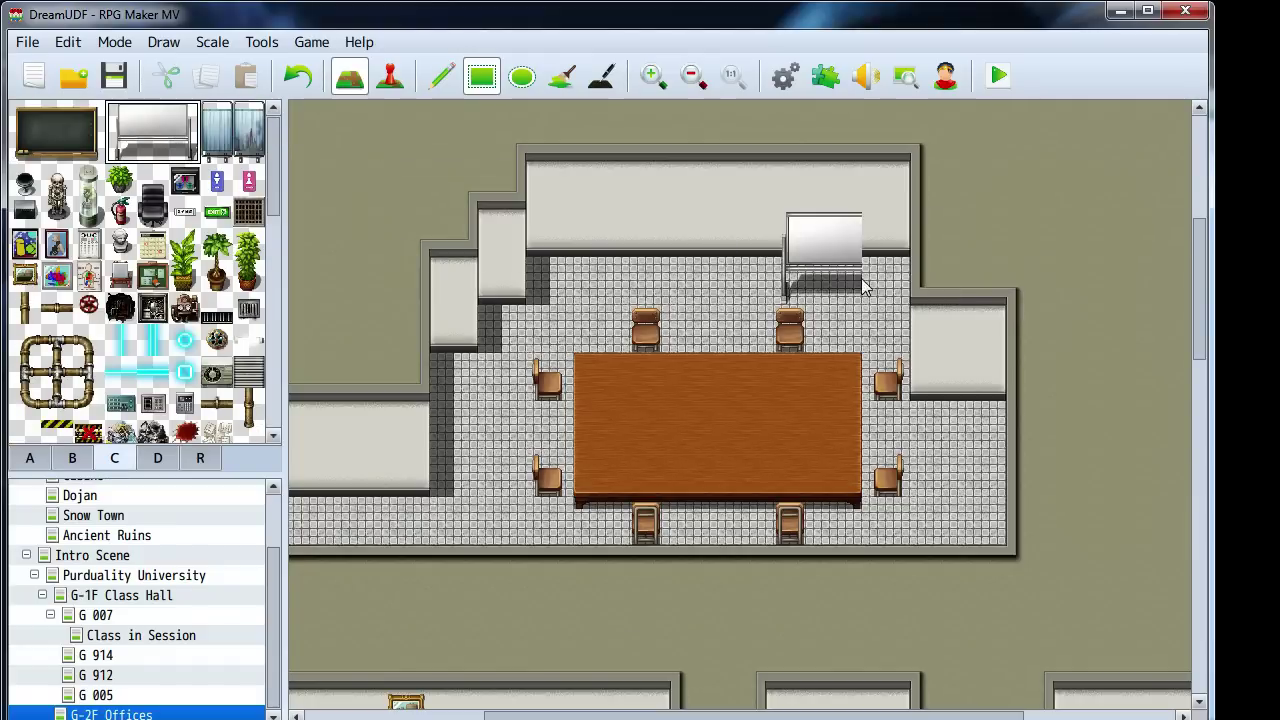
{"action": "left_click_drag", "start_coordinate": [35, 125], "coordinate": [75, 150]}
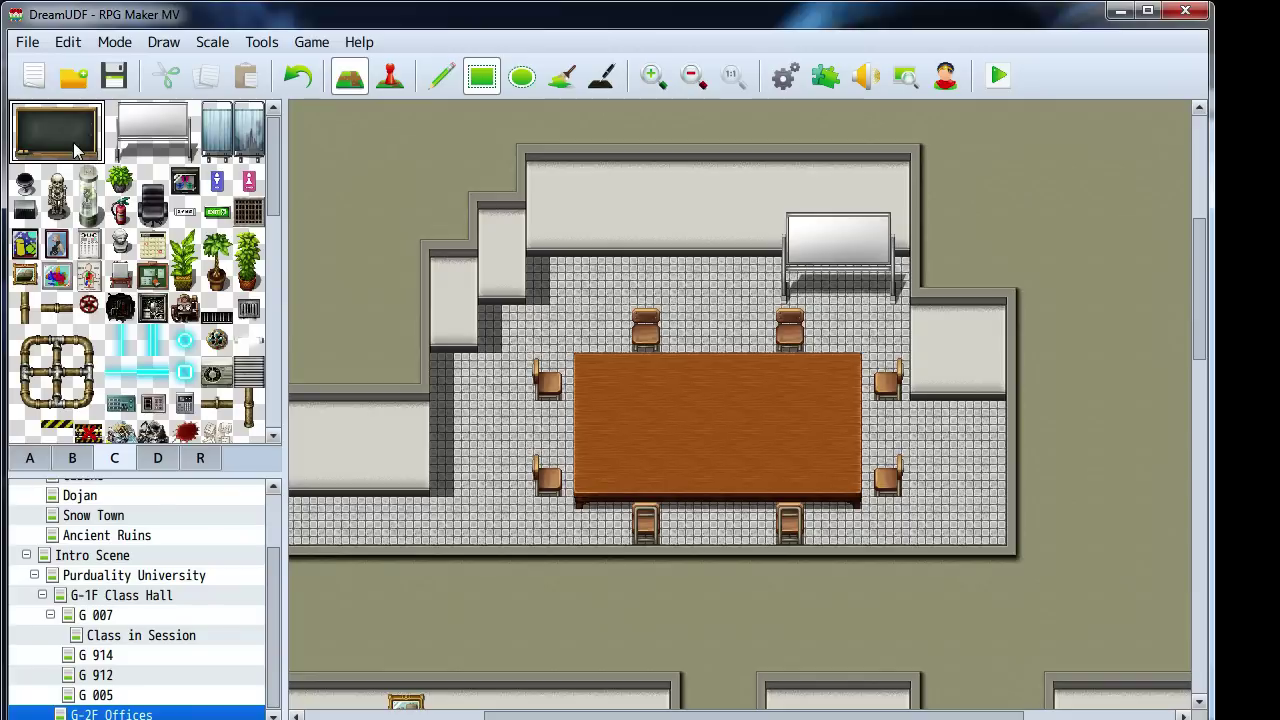
{"action": "left_click", "coordinate": [570, 208]}
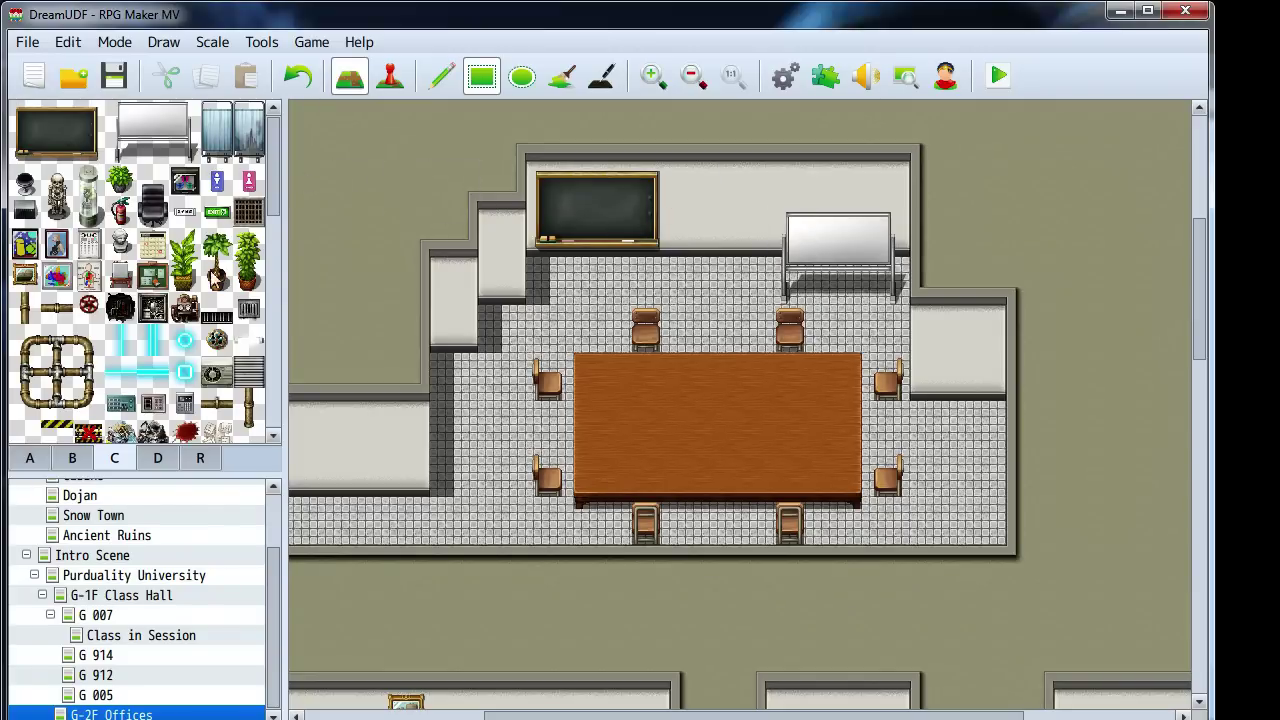
Mount the wide monitor high on the meeting room's back wall, between the blackboard and the whiteboard
{"action": "scroll", "coordinate": [190, 286], "scroll_direction": "down", "scroll_amount": 5}
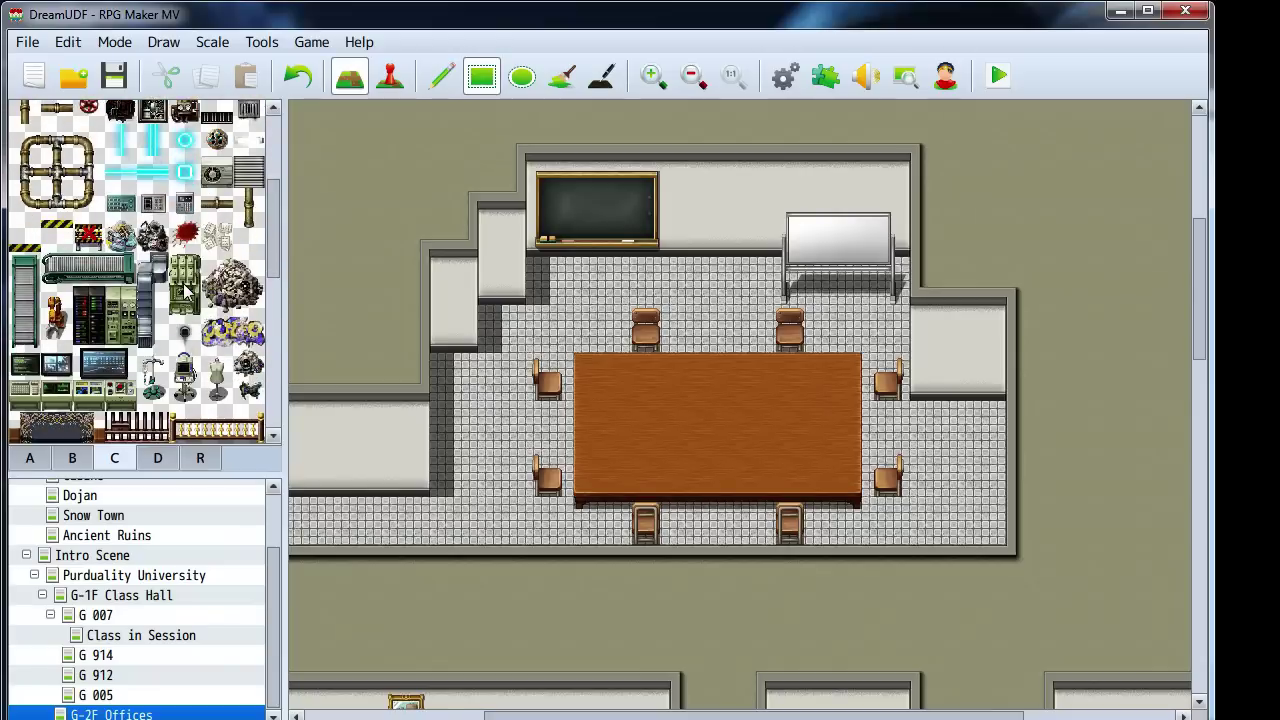
{"action": "scroll", "coordinate": [178, 288], "scroll_direction": "up", "scroll_amount": 4}
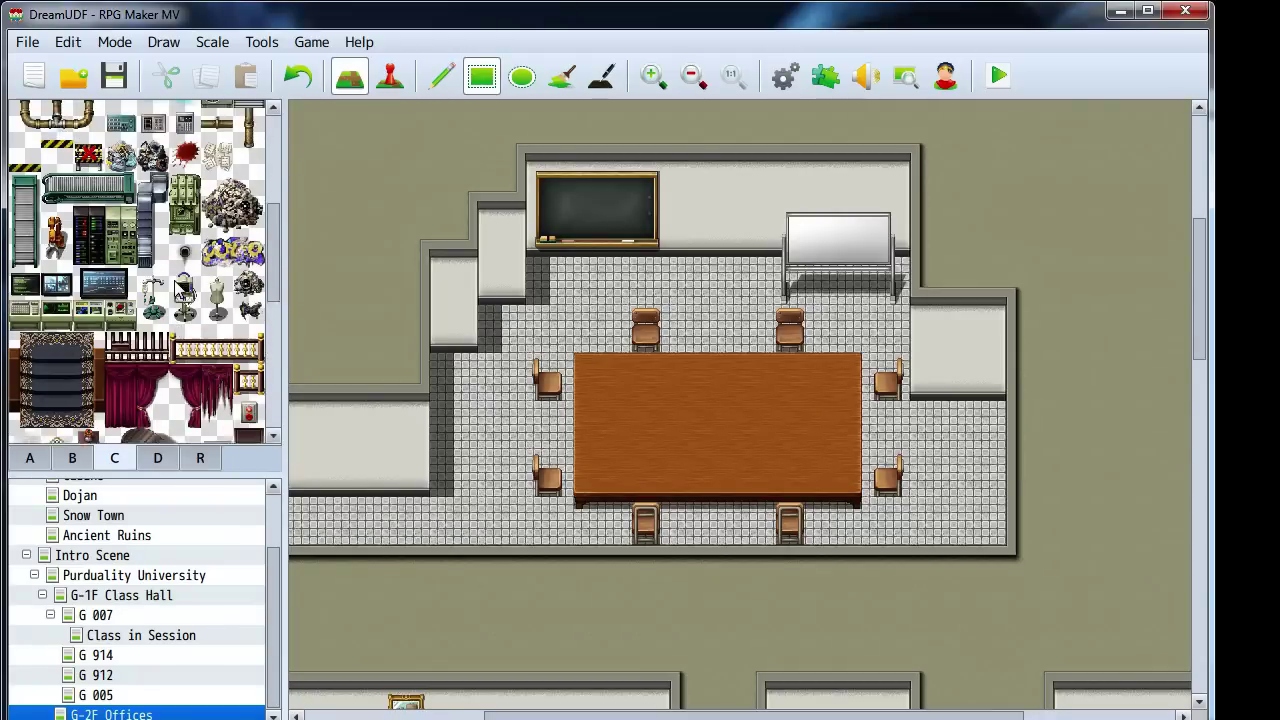
{"action": "left_click_drag", "start_coordinate": [90, 304], "coordinate": [121, 304]}
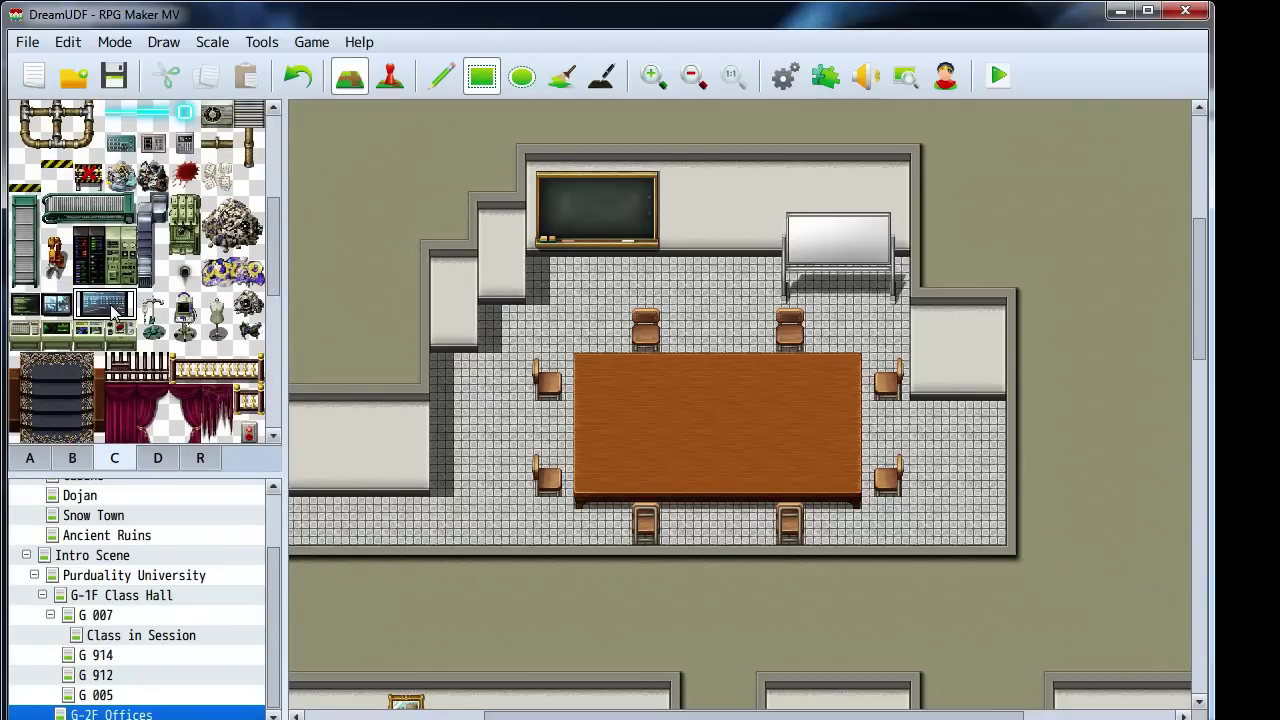
{"action": "left_click", "coordinate": [697, 184]}
{"action": "right_click", "coordinate": [728, 257]}
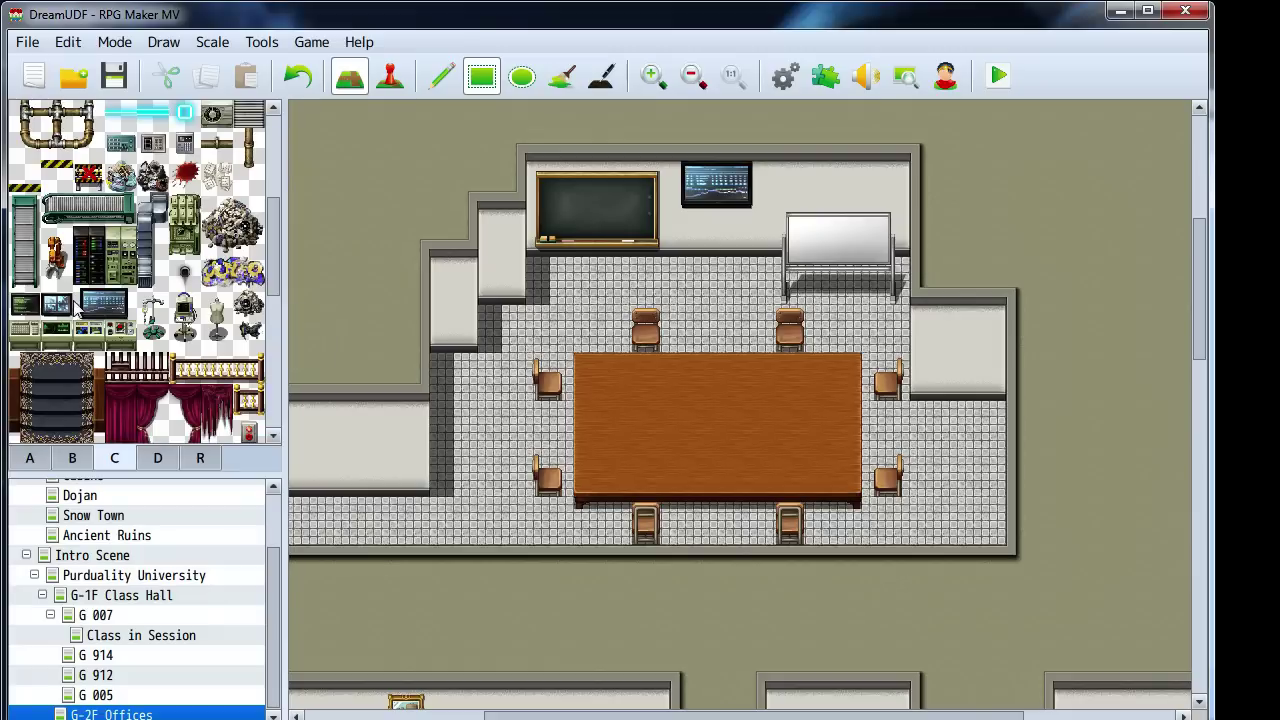
Mount the small monitor on the upper row of the meeting room's short right-hand wall, against its right edge
{"action": "left_click", "coordinate": [981, 376]}
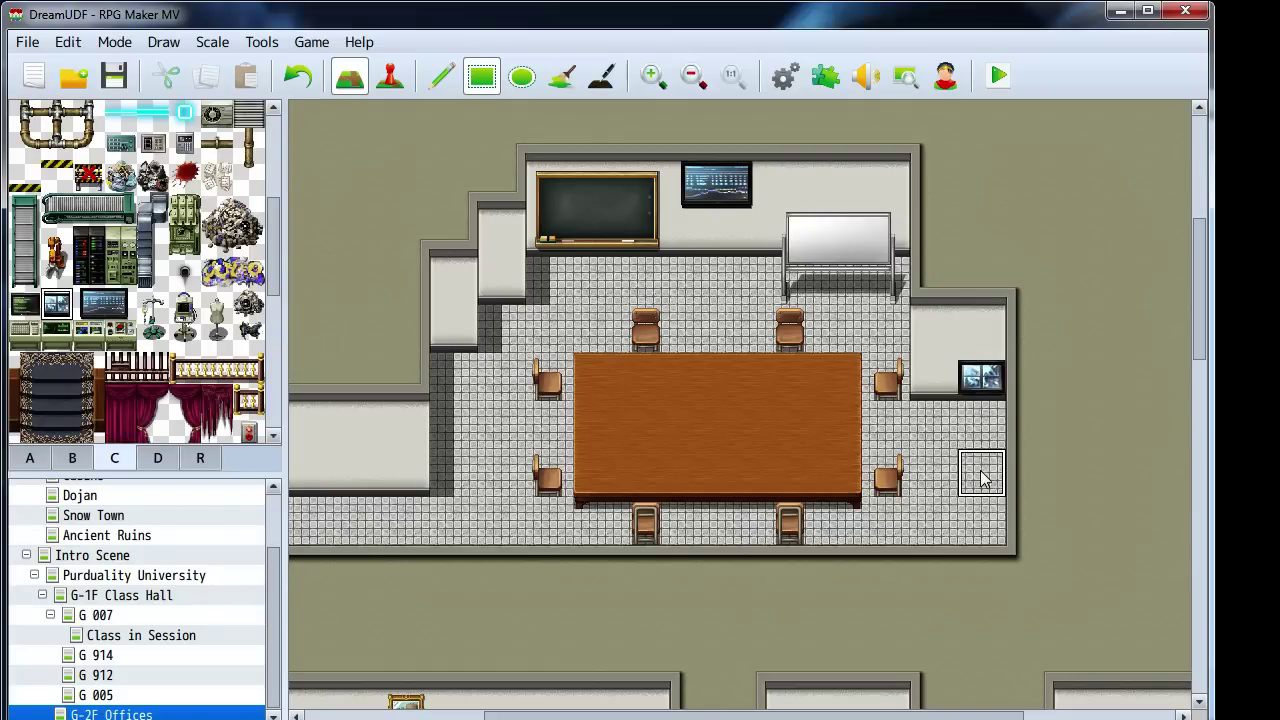
{"action": "key", "text": "ctrl+z"}
{"action": "left_click", "coordinate": [980, 340]}
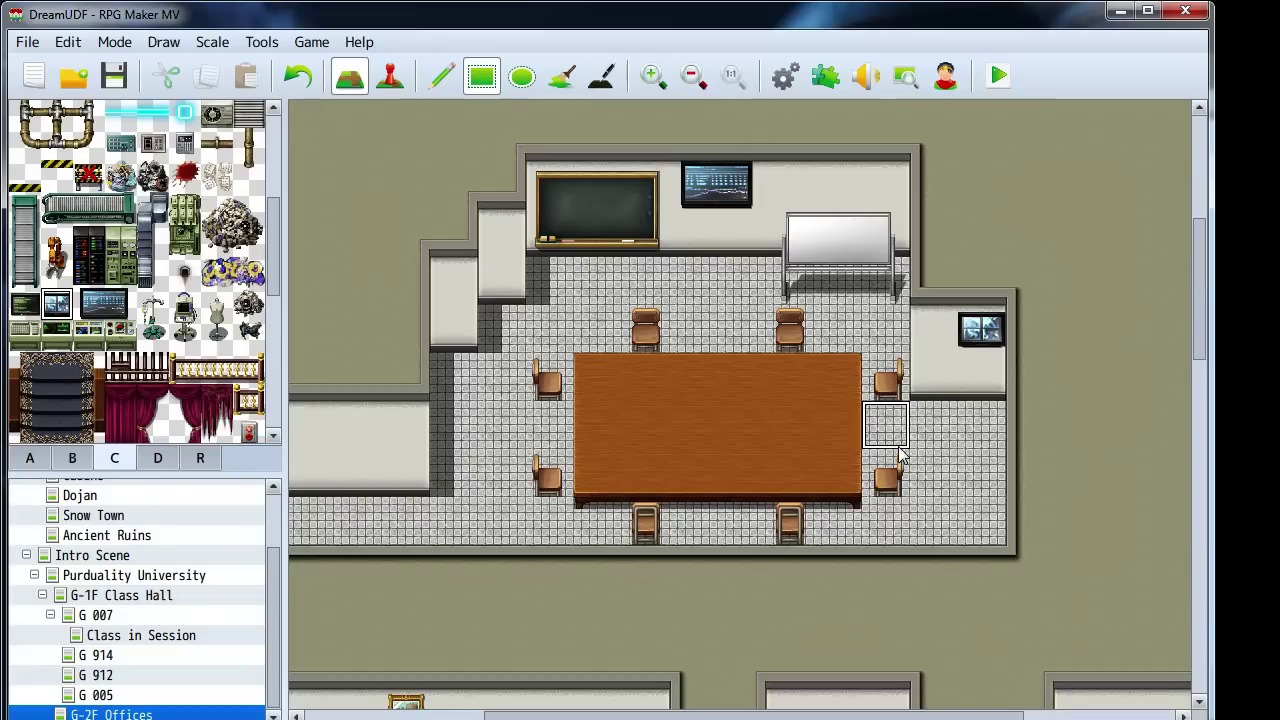
Look through the C tileset for more furnishings while reviewing the corridor and the blue-carpeted room
{"action": "middle_click", "coordinate": [524, 493]}
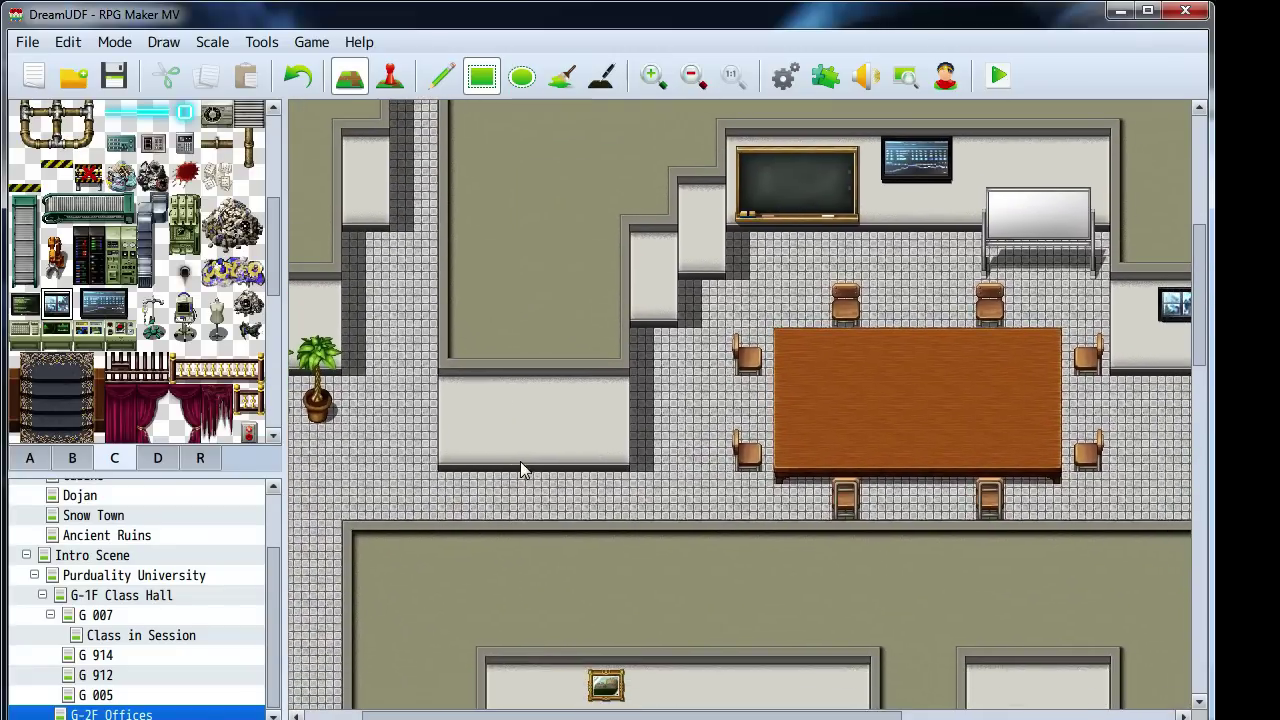
{"action": "middle_click", "coordinate": [160, 362]}
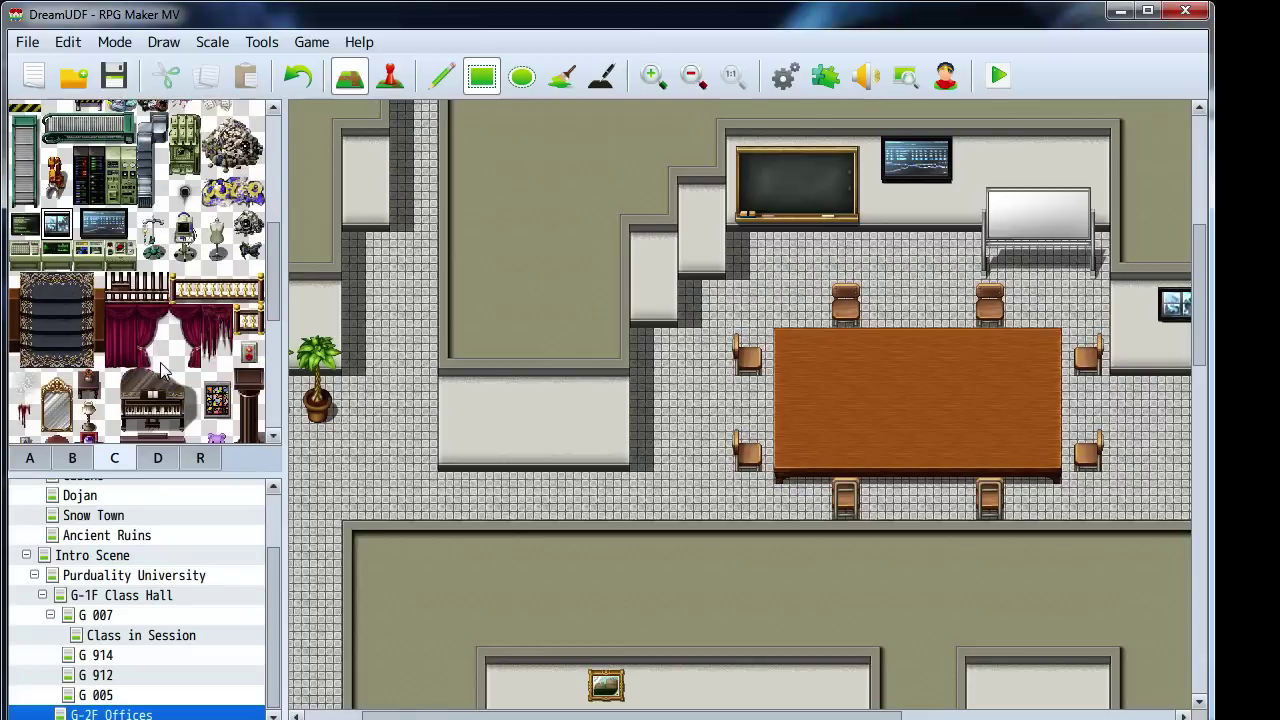
{"action": "scroll", "coordinate": [160, 362], "scroll_direction": "down", "scroll_amount": 3}
{"action": "scroll", "coordinate": [160, 362], "scroll_direction": "up", "scroll_amount": 4}
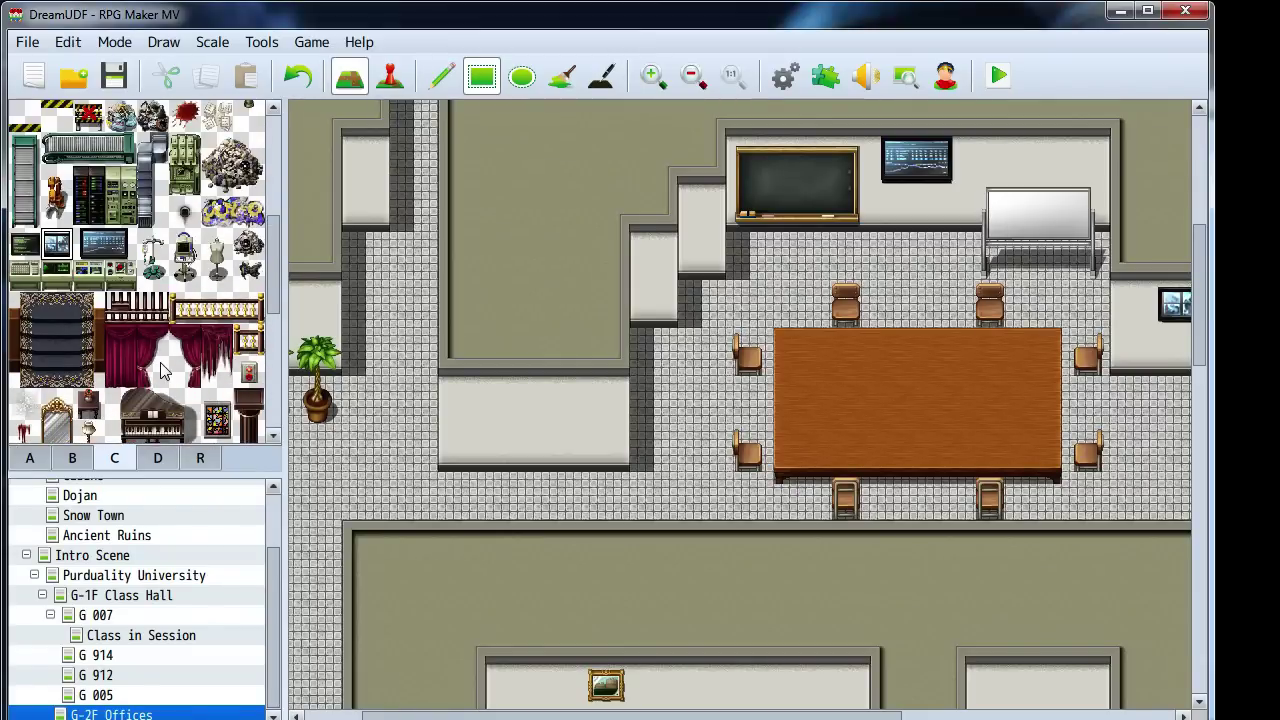
{"action": "scroll", "coordinate": [160, 365], "scroll_direction": "down", "scroll_amount": 3}
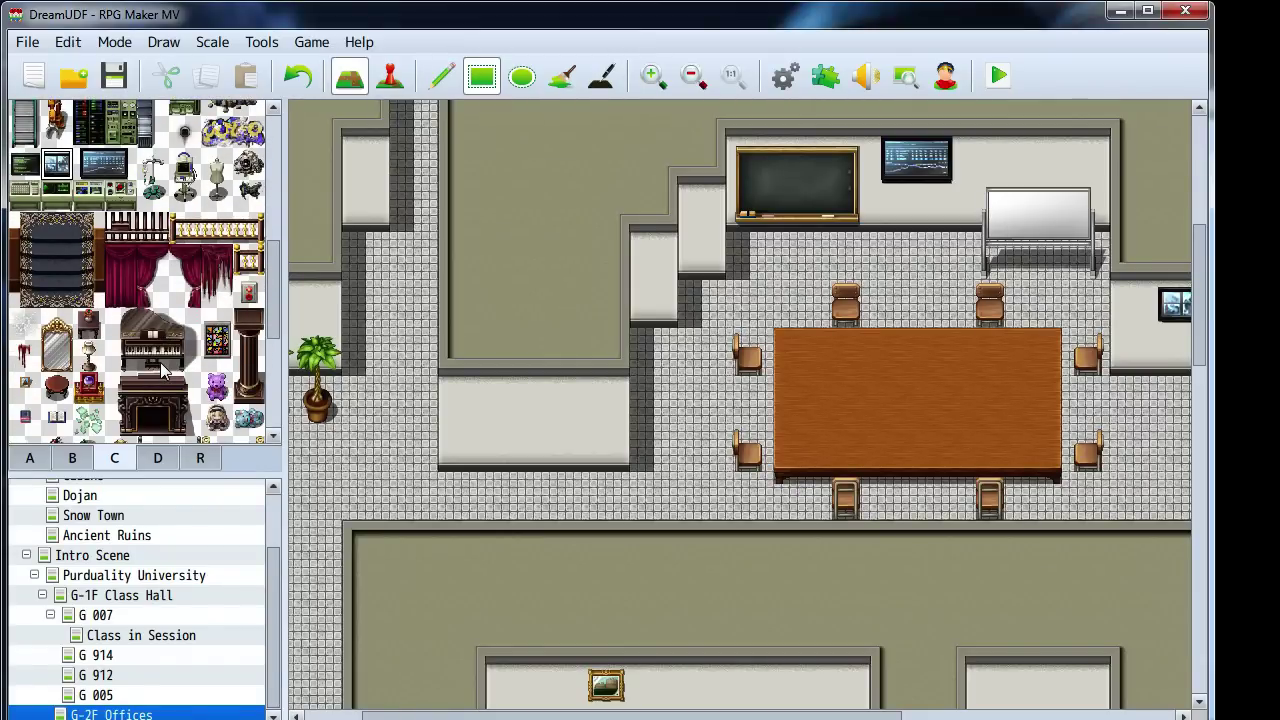
{"action": "middle_click", "coordinate": [413, 421]}
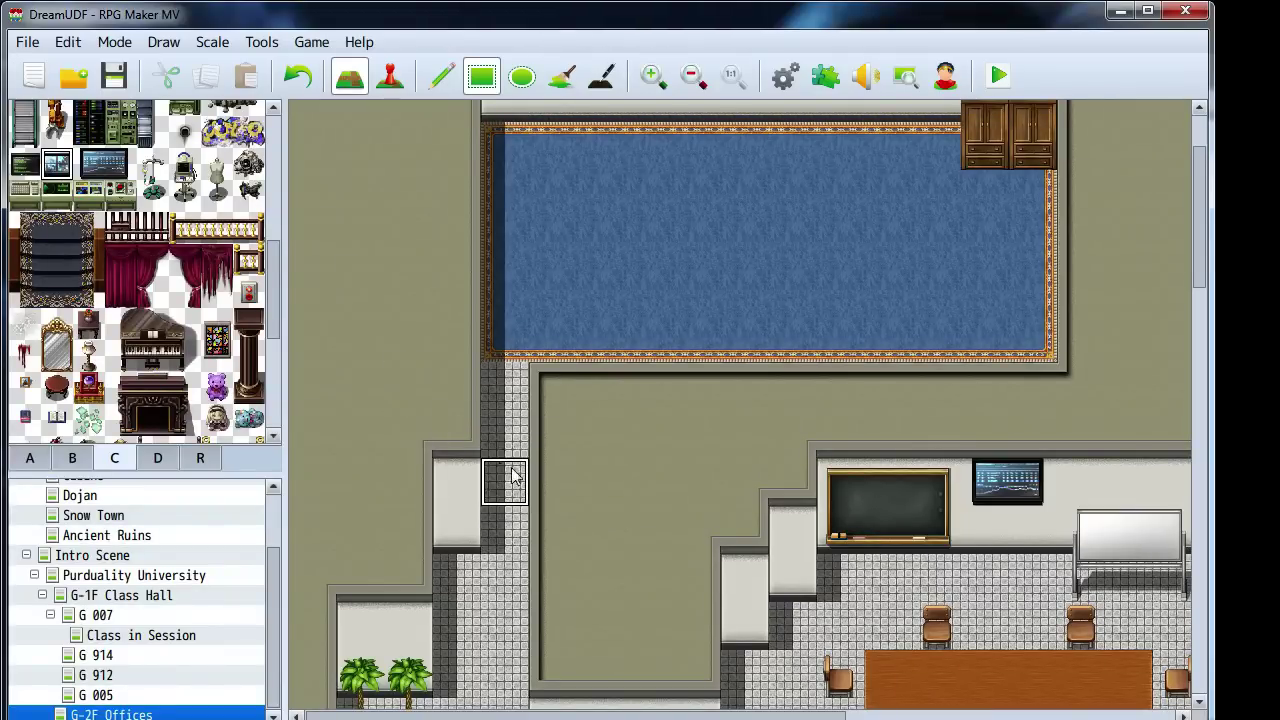
{"action": "middle_click_drag", "start_coordinate": [640, 474], "coordinate": [646, 386]}
{"action": "middle_click_drag", "start_coordinate": [800, 408], "coordinate": [877, 404]}
{"action": "scroll", "coordinate": [88, 325], "scroll_direction": "down", "scroll_amount": 3}
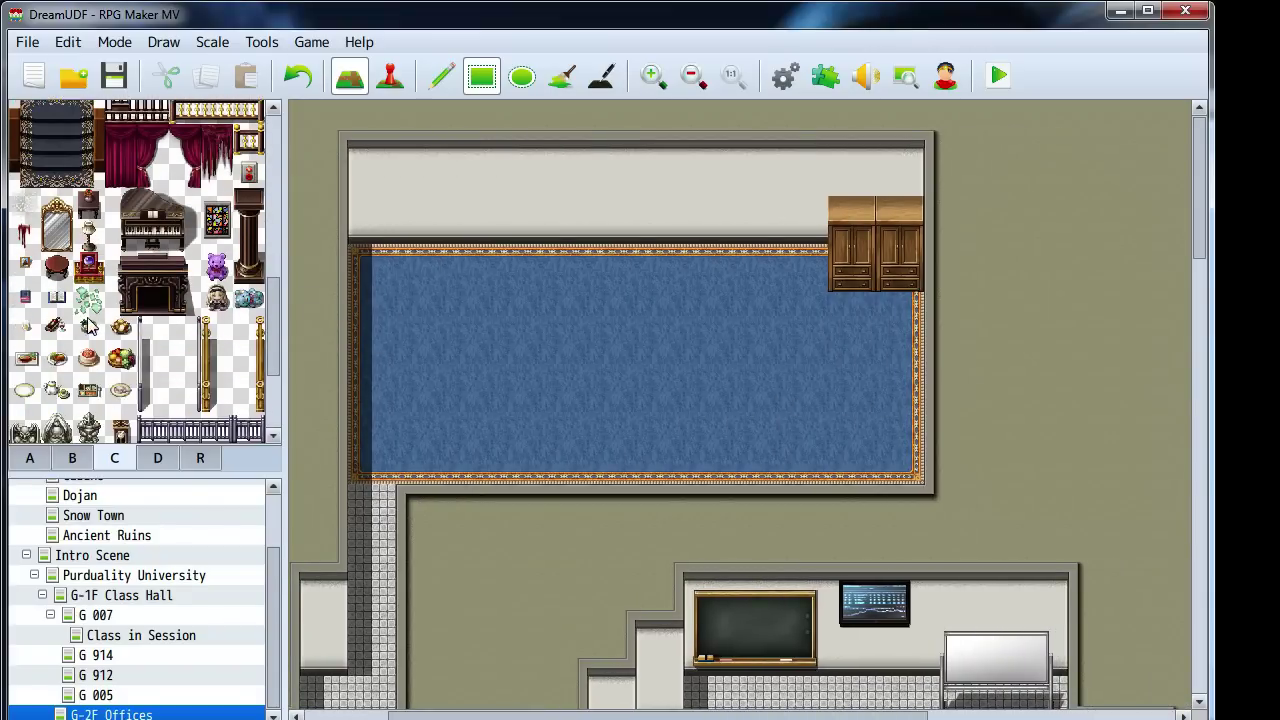
{"action": "scroll", "coordinate": [88, 325], "scroll_direction": "down", "scroll_amount": 2}
{"action": "scroll", "coordinate": [120, 325], "scroll_direction": "down", "scroll_amount": 2}
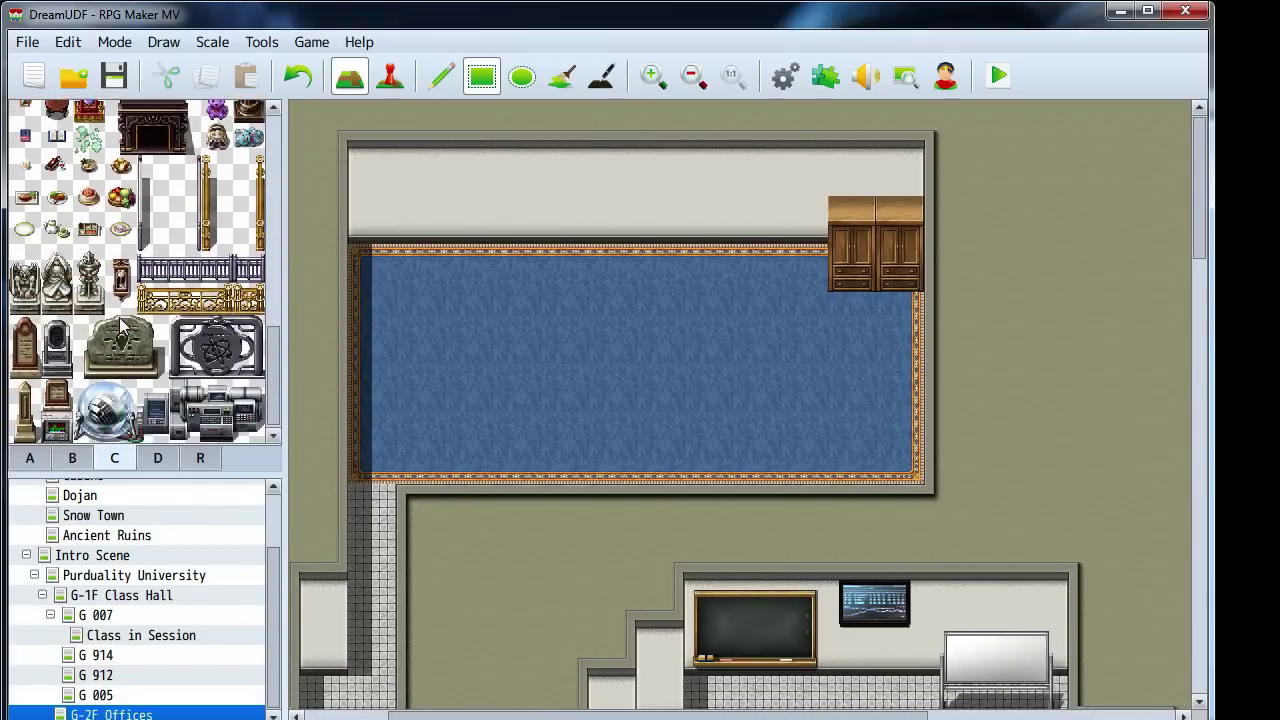
{"action": "scroll", "coordinate": [120, 325], "scroll_direction": "down", "scroll_amount": 6}
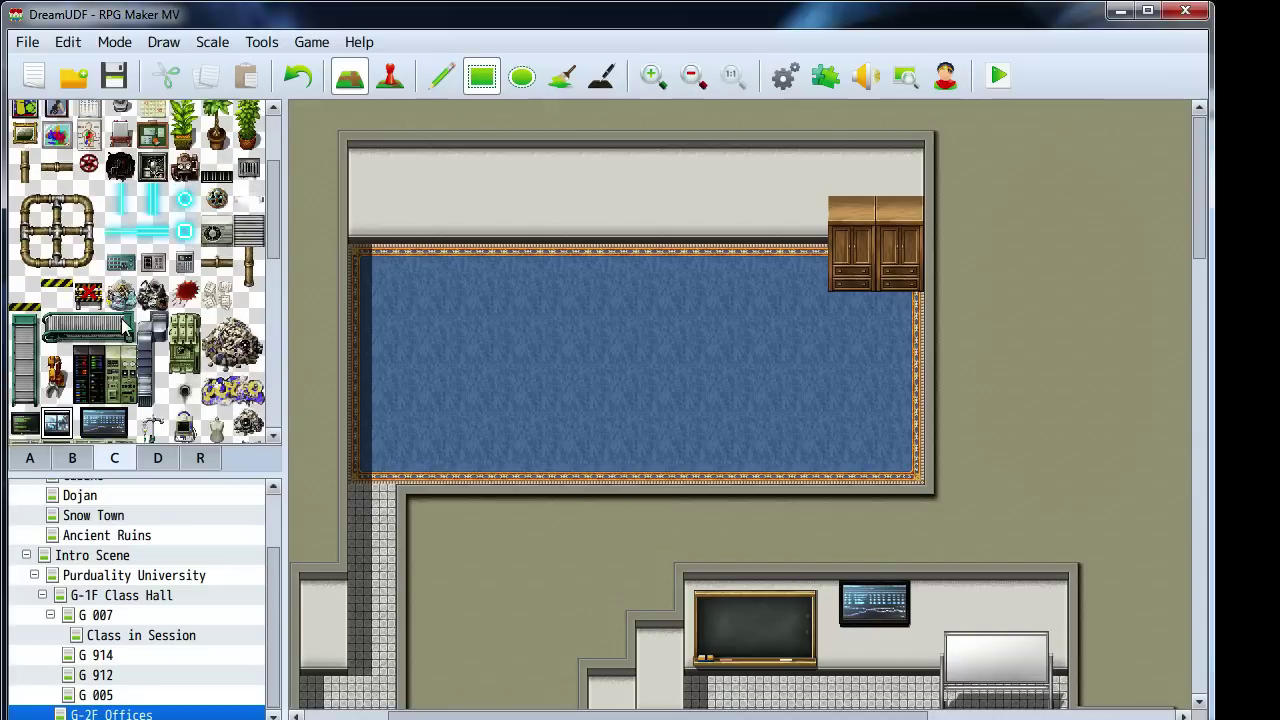
{"action": "scroll", "coordinate": [124, 326], "scroll_direction": "up", "scroll_amount": 1}
{"action": "scroll", "coordinate": [126, 320], "scroll_direction": "up", "scroll_amount": 3}
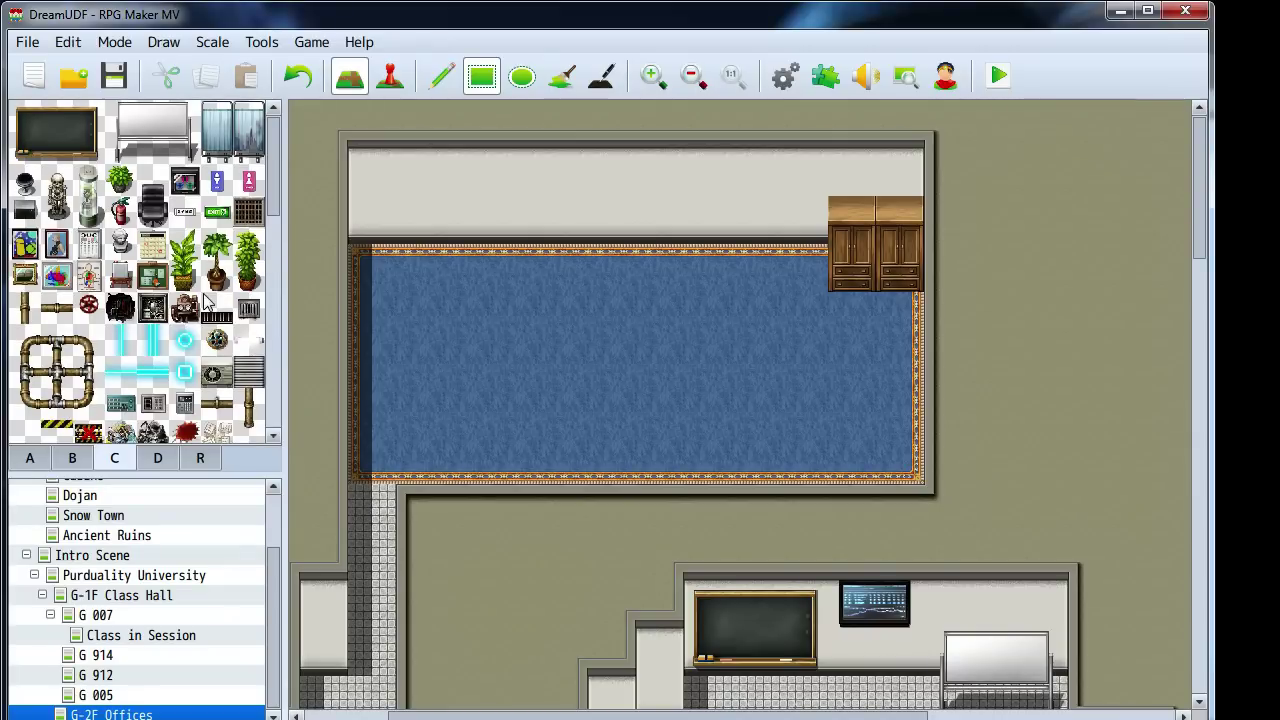
Place tall leafy potted plants in the blue-carpeted room's back-left corner and front-right corner
{"action": "left_click", "coordinate": [184, 262]}
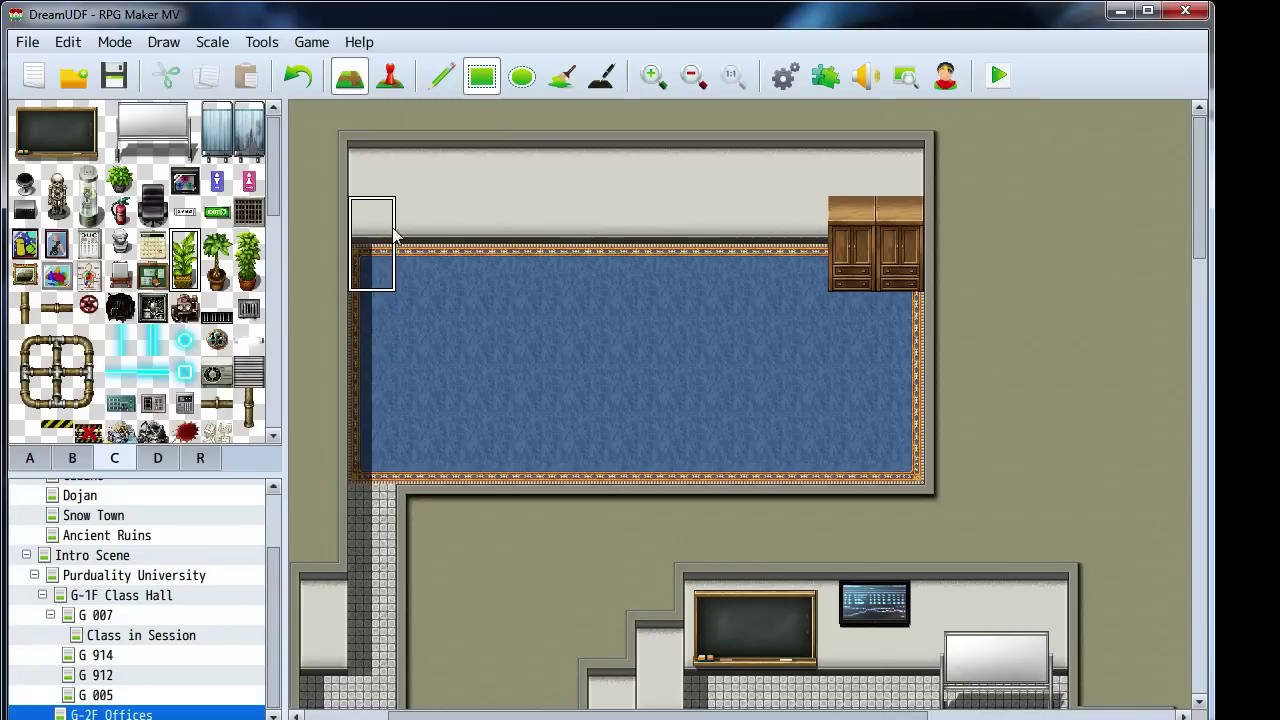
{"action": "left_click", "coordinate": [386, 268]}
{"action": "left_click", "coordinate": [918, 445]}
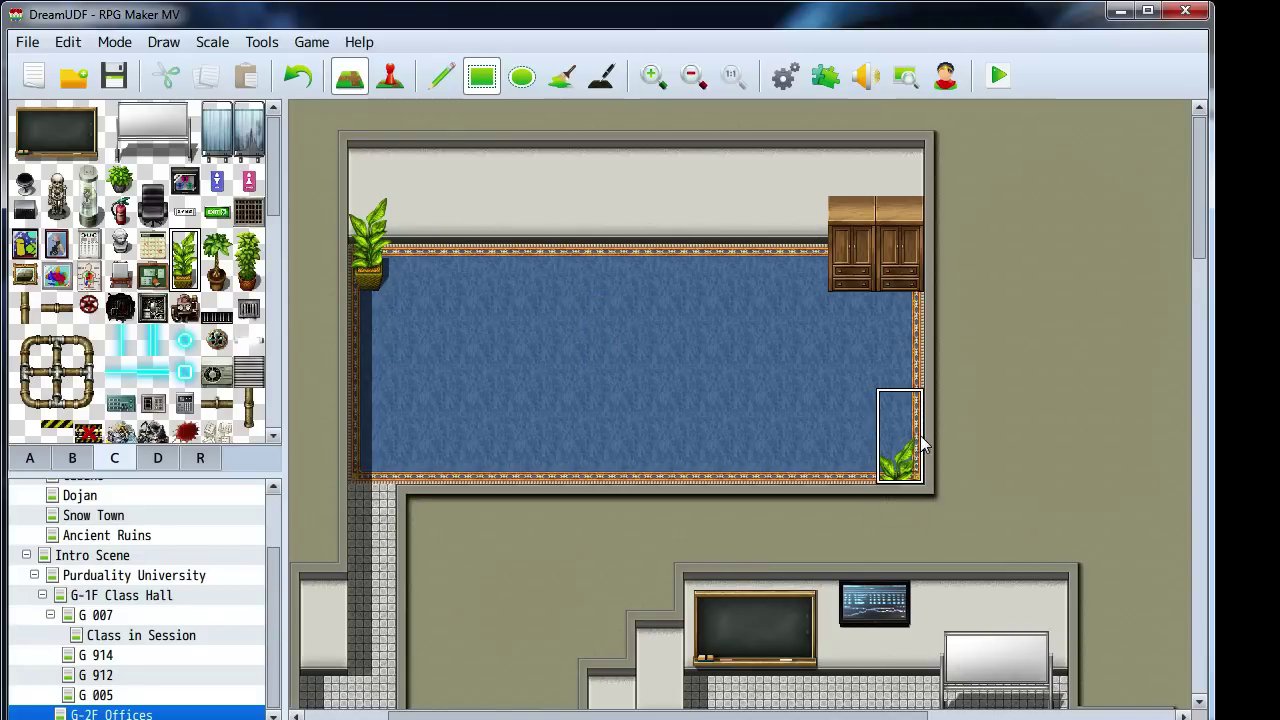
{"action": "left_click", "coordinate": [900, 415]}
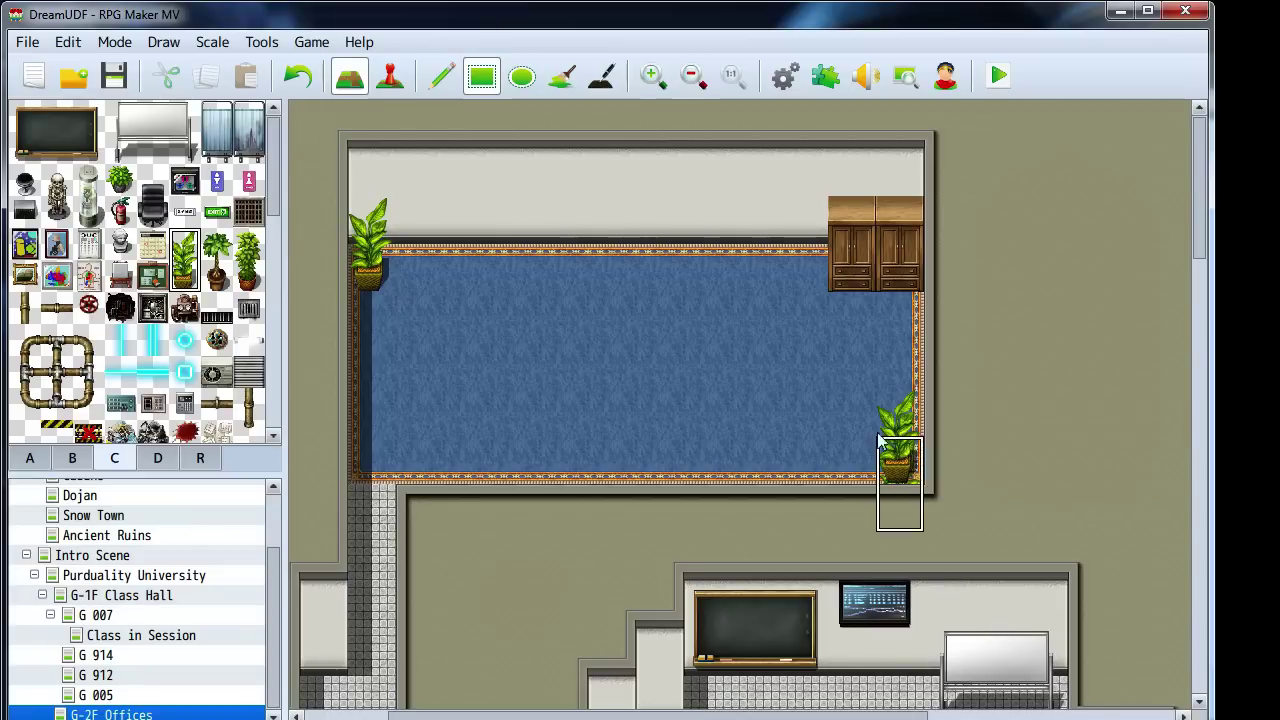
{"action": "right_click", "coordinate": [805, 412]}
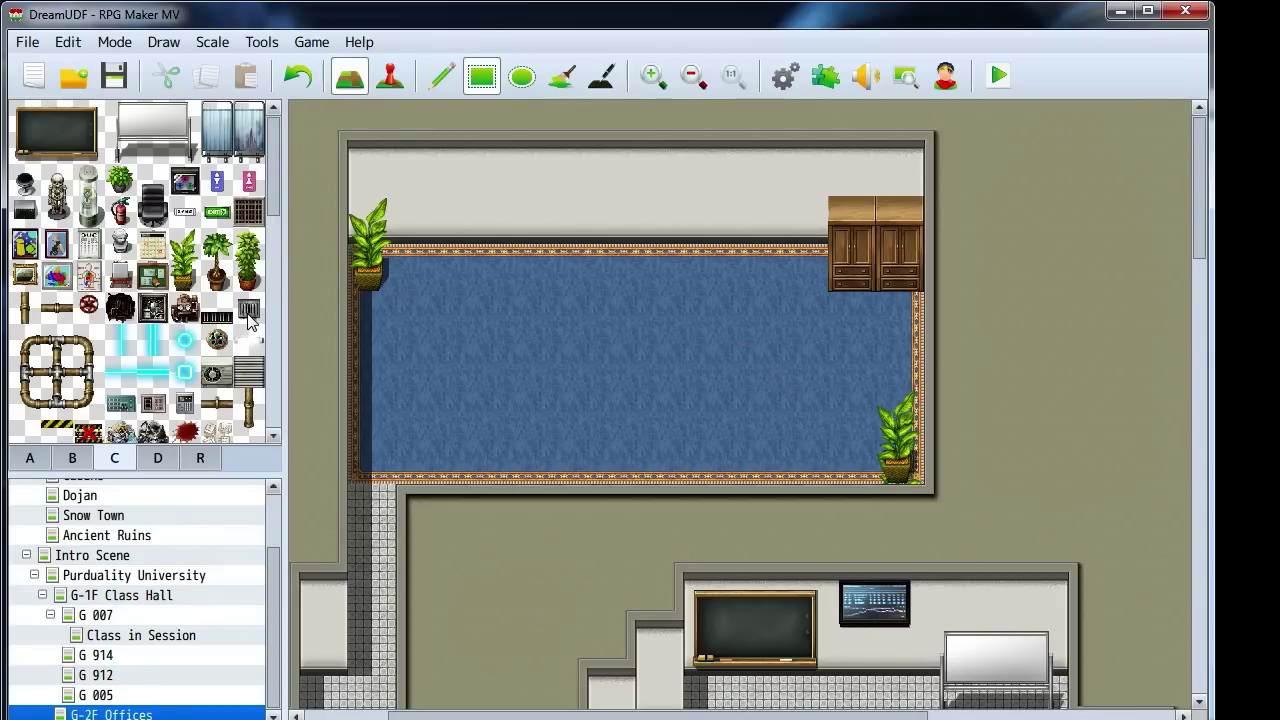
Place one brown leather sofa along the carpeted room's left wall below the plant and another against the back wall beside the plant
{"action": "scroll", "coordinate": [92, 318], "scroll_direction": "down", "scroll_amount": 3}
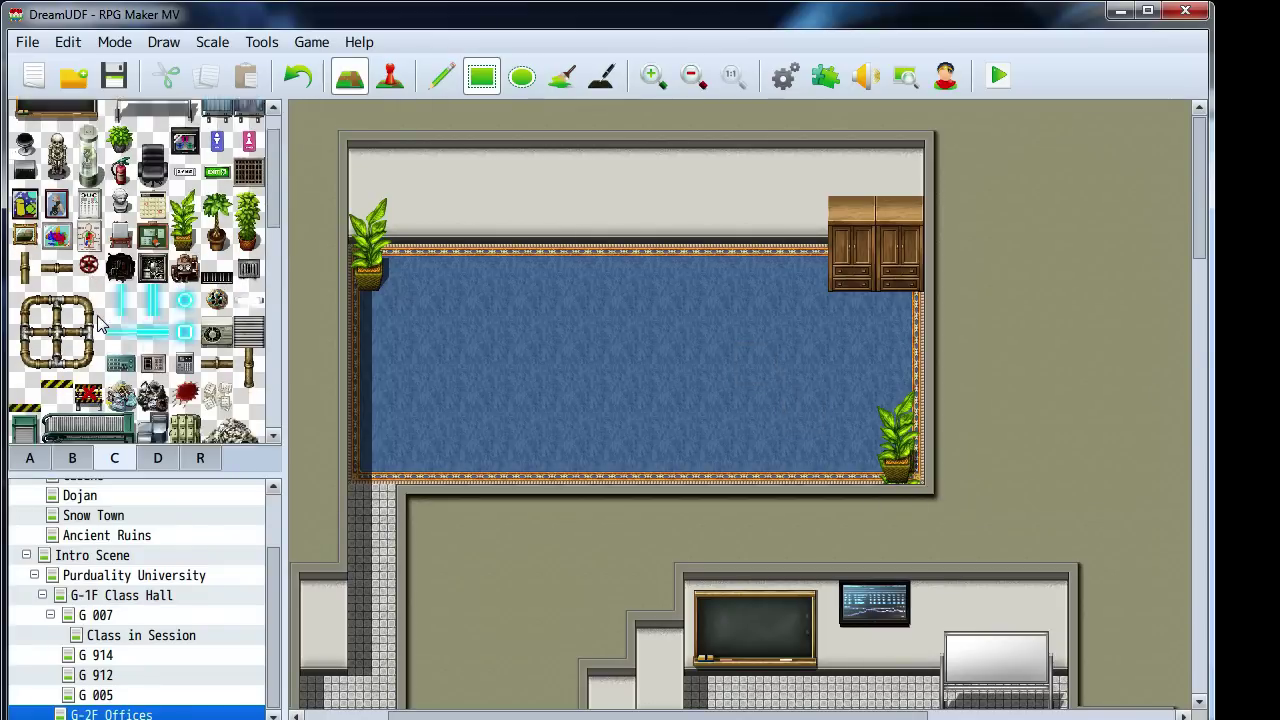
{"action": "left_click", "coordinate": [66, 459]}
{"action": "scroll", "coordinate": [78, 362], "scroll_direction": "down", "scroll_amount": 10}
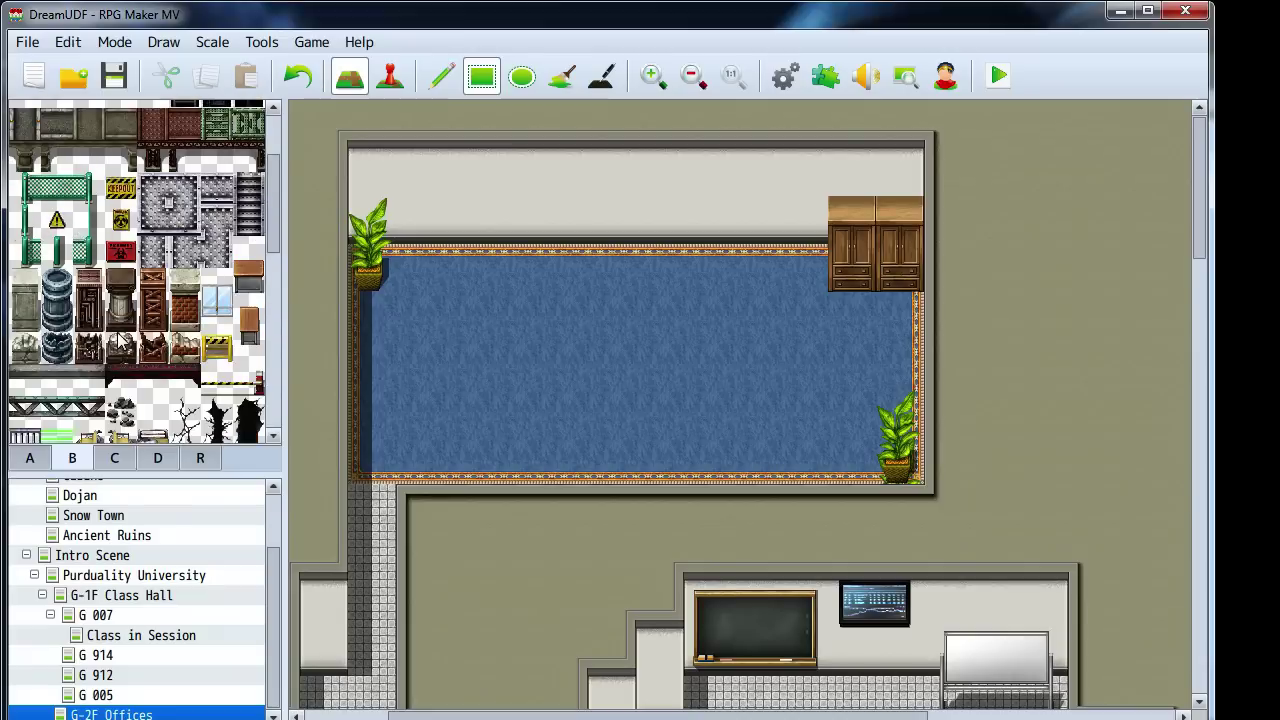
{"action": "scroll", "coordinate": [117, 340], "scroll_direction": "down", "scroll_amount": 2}
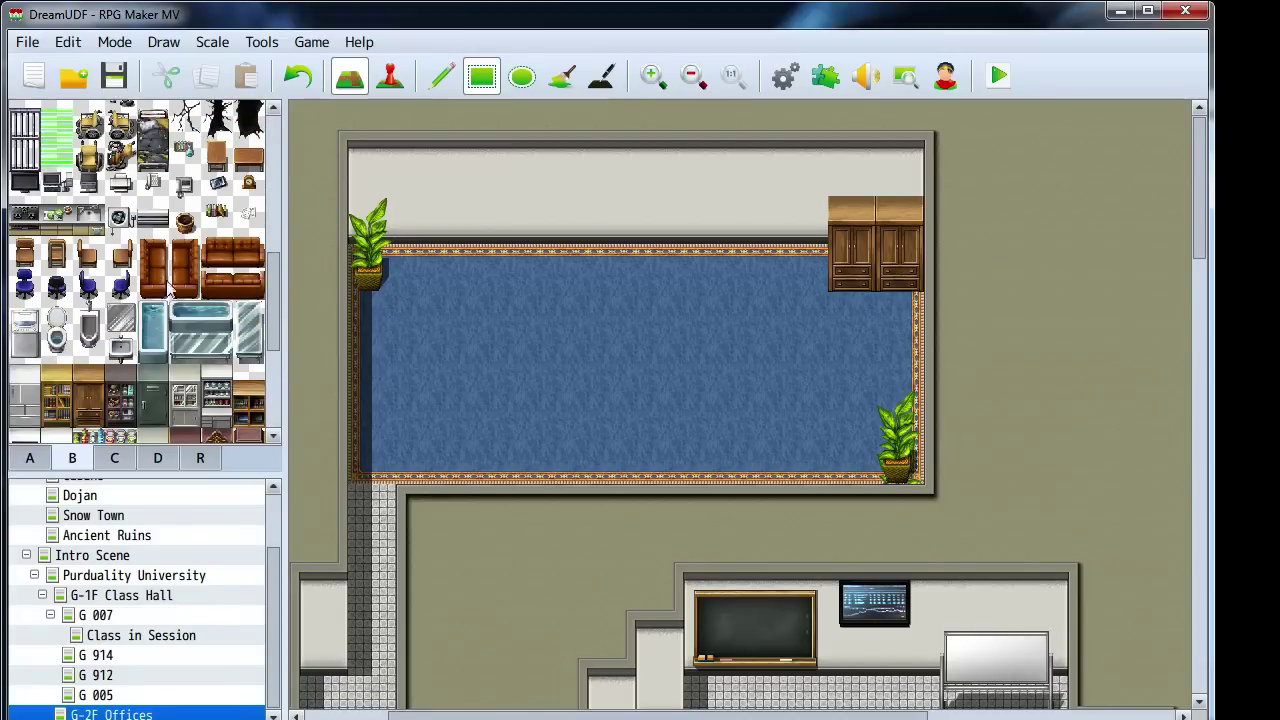
{"action": "left_click", "coordinate": [153, 268]}
{"action": "left_click", "coordinate": [371, 318]}
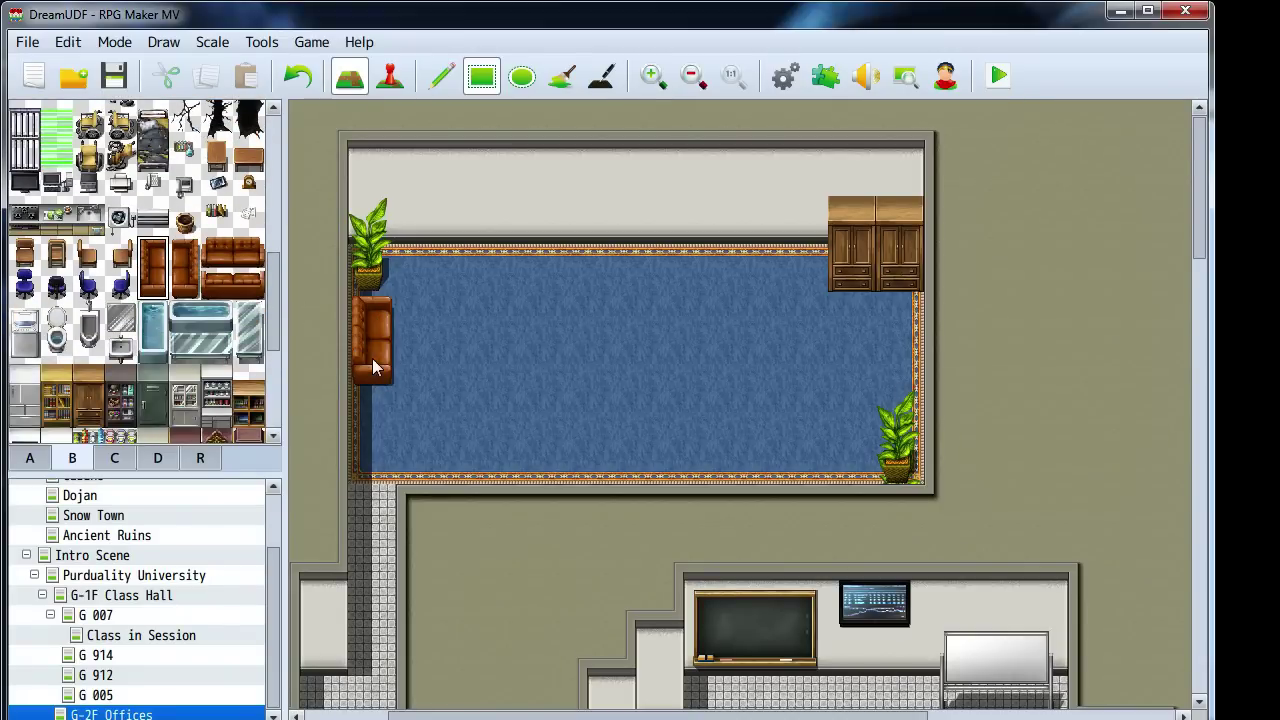
{"action": "left_click_drag", "start_coordinate": [206, 258], "coordinate": [248, 258]}
{"action": "left_click", "coordinate": [469, 273]}
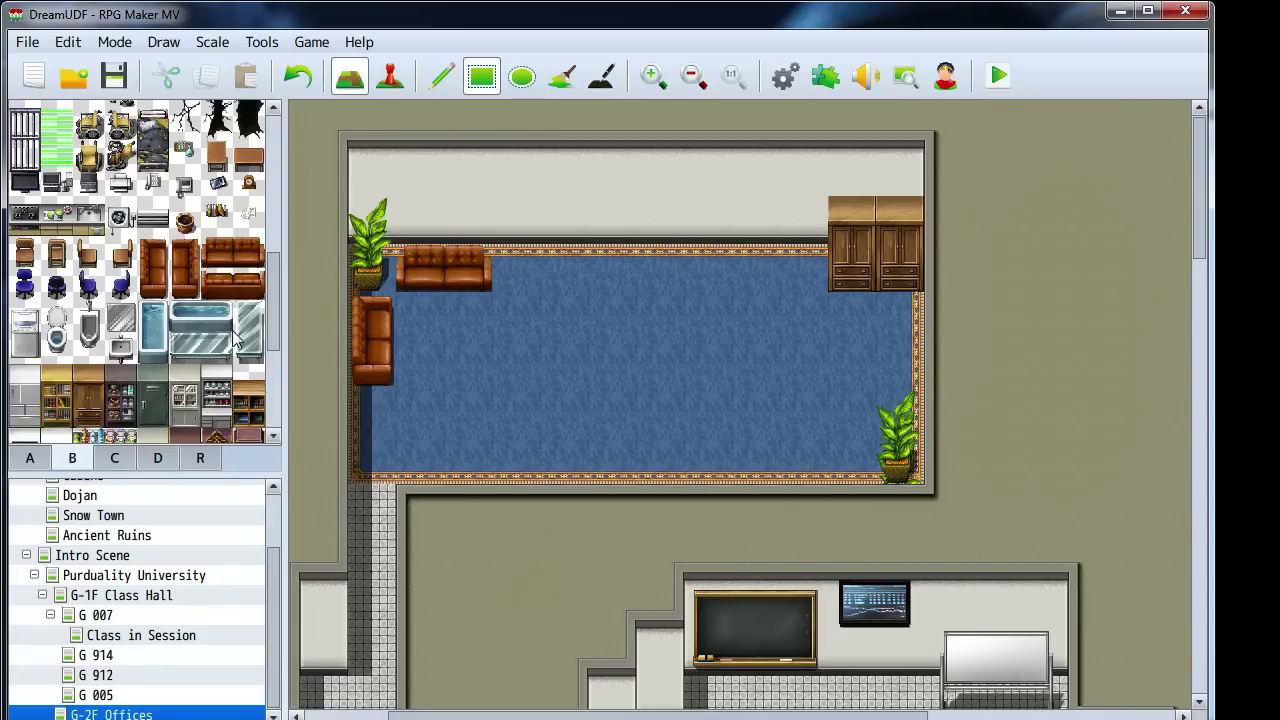
Narrow the middle of the carpeted room by painting wall sections three tiles wide and one tile deep into its back and front edges
{"action": "scroll", "coordinate": [162, 321], "scroll_direction": "down", "scroll_amount": 2}
{"action": "scroll", "coordinate": [162, 321], "scroll_direction": "up", "scroll_amount": 5}
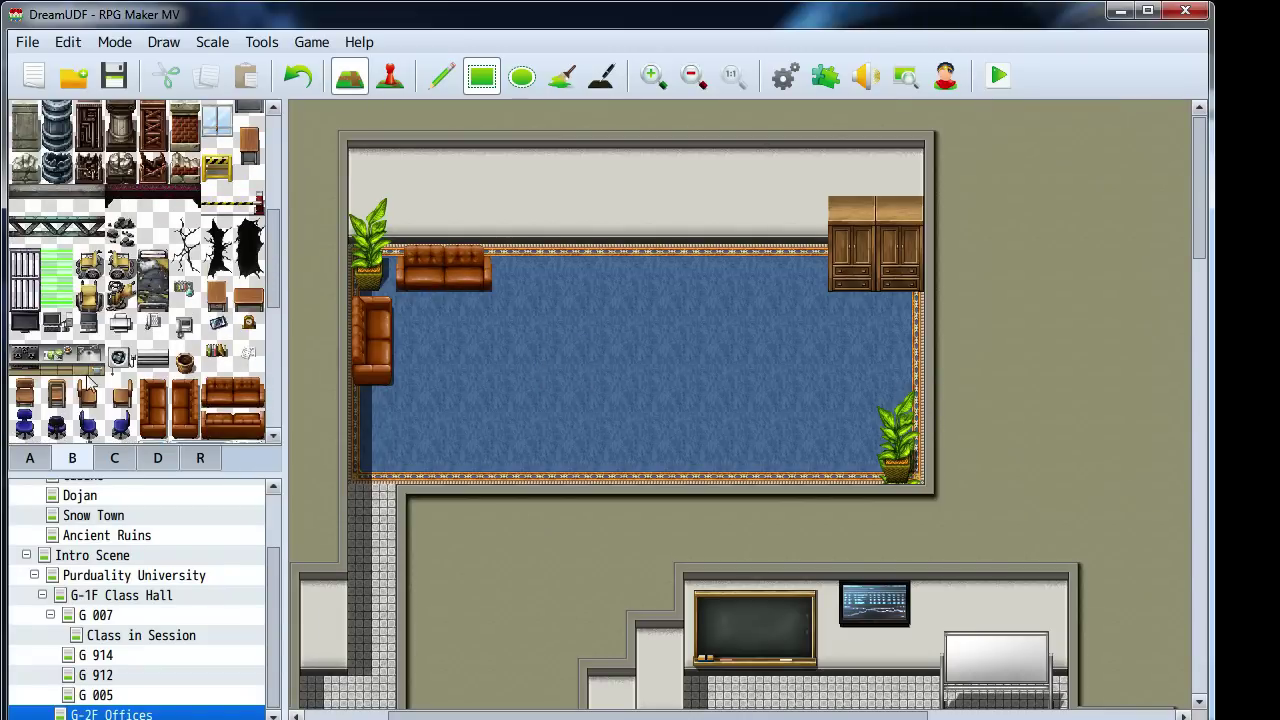
{"action": "left_click", "coordinate": [29, 459]}
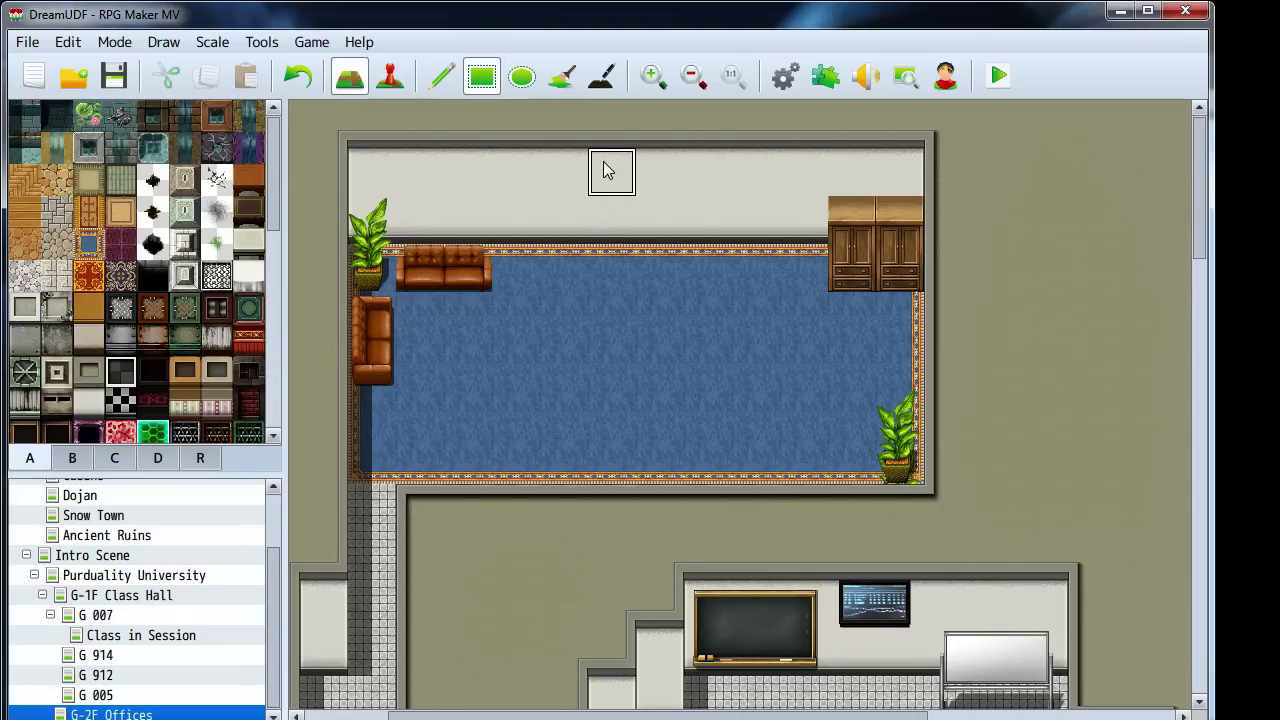
{"action": "left_click_drag", "start_coordinate": [623, 282], "coordinate": [689, 278]}
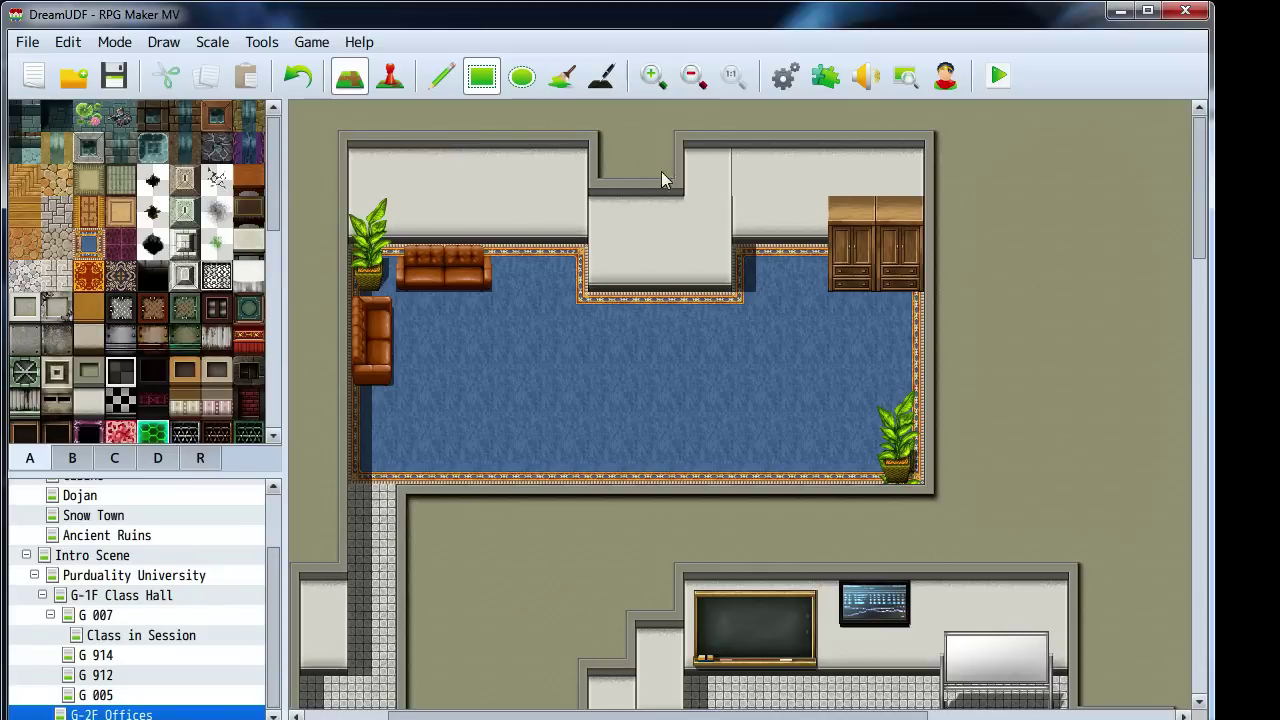
{"action": "left_click", "coordinate": [700, 168]}
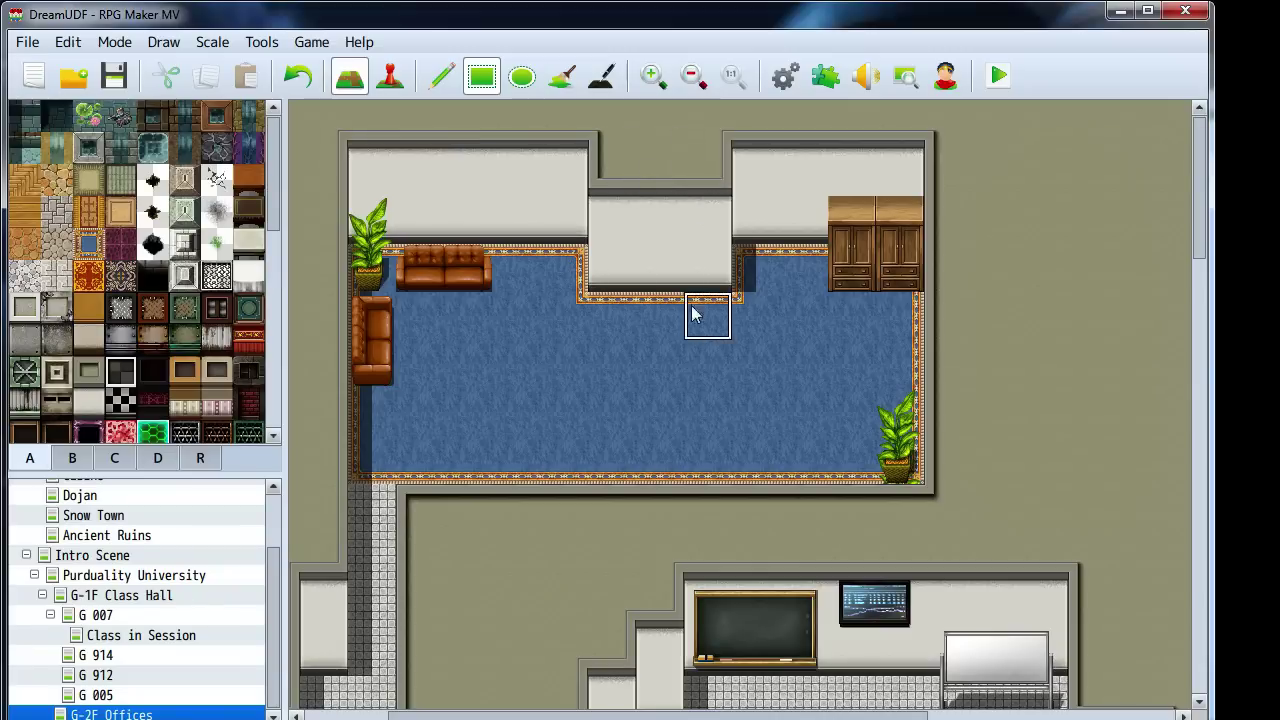
{"action": "left_click", "coordinate": [365, 382]}
{"action": "left_click_drag", "start_coordinate": [605, 480], "coordinate": [705, 466]}
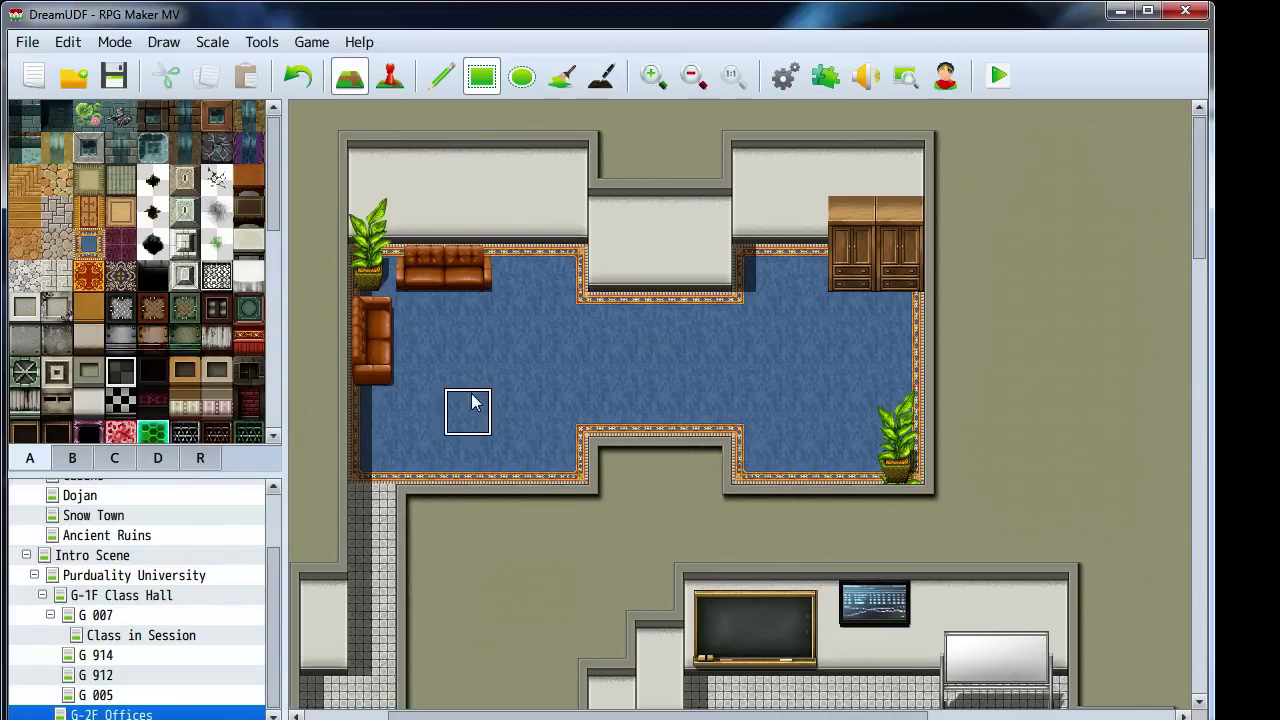
Place a dark wooden desk, one tile wide and two tiles tall, where the narrowed passage meets the room's right-hand section
{"action": "scroll", "coordinate": [497, 586], "scroll_direction": "down", "scroll_amount": 10}
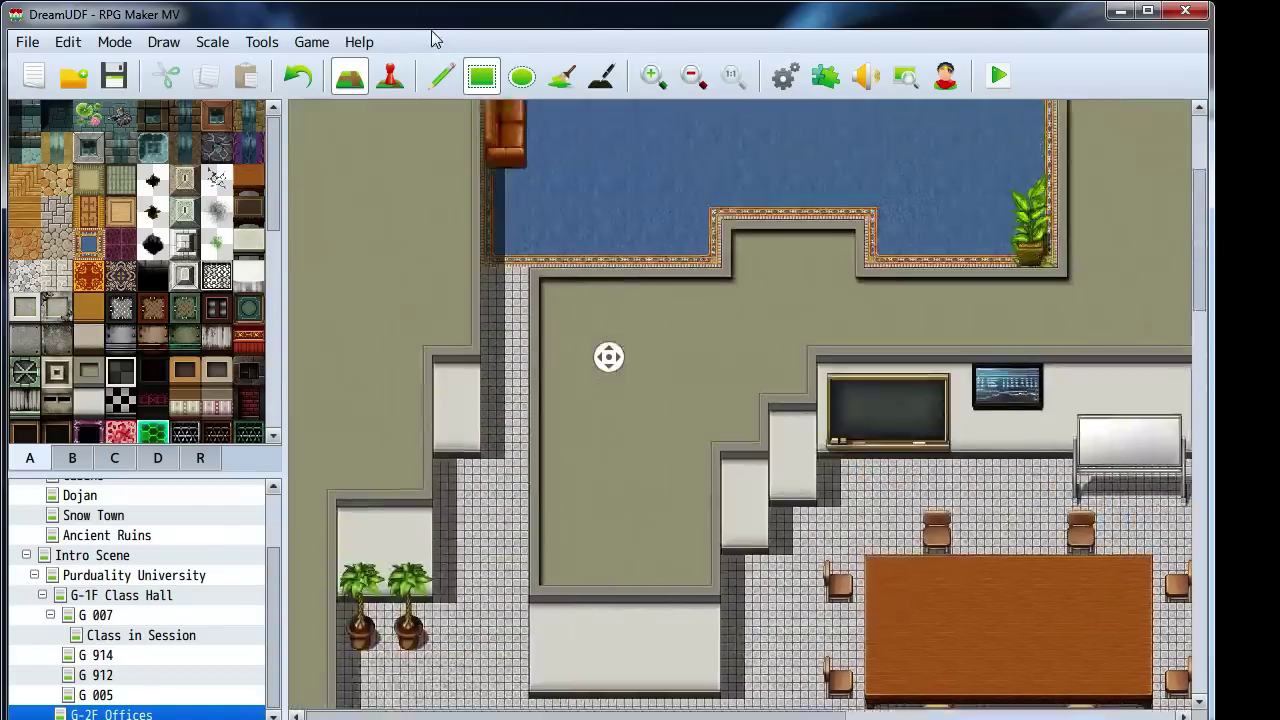
{"action": "scroll", "coordinate": [609, 358], "scroll_direction": "up", "scroll_amount": 10}
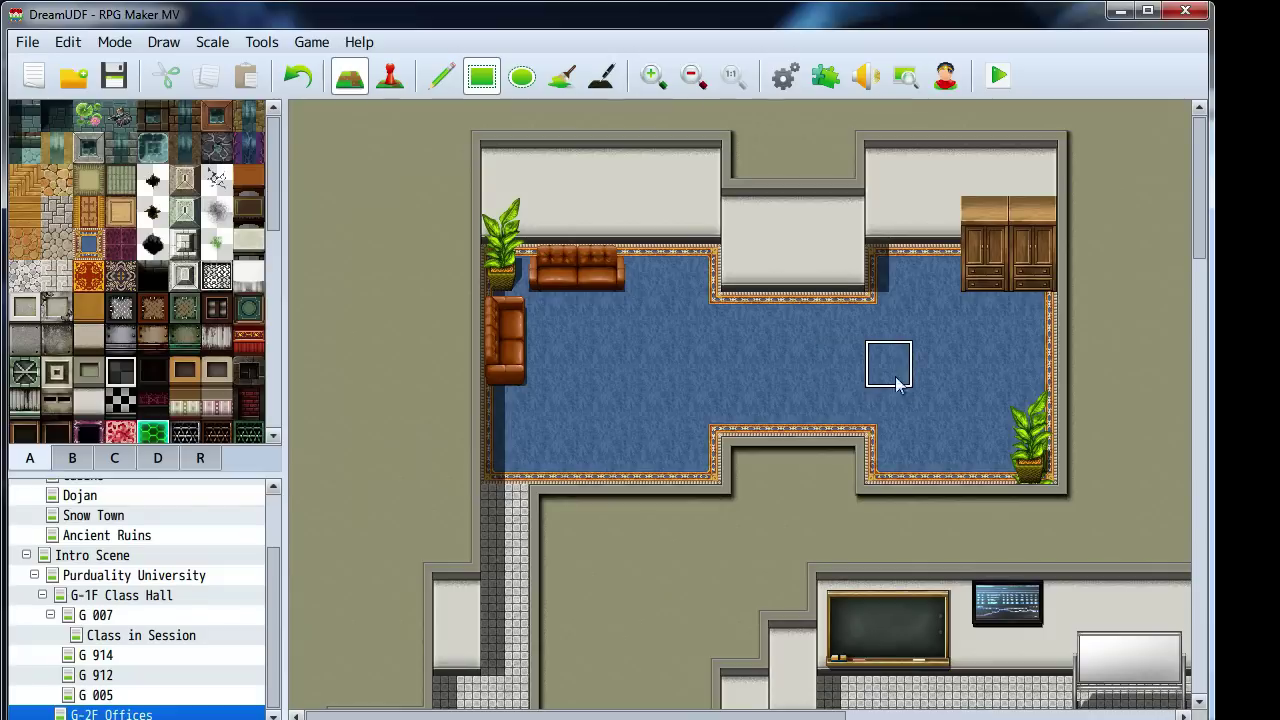
{"action": "left_click_drag", "start_coordinate": [908, 424], "coordinate": [908, 370]}
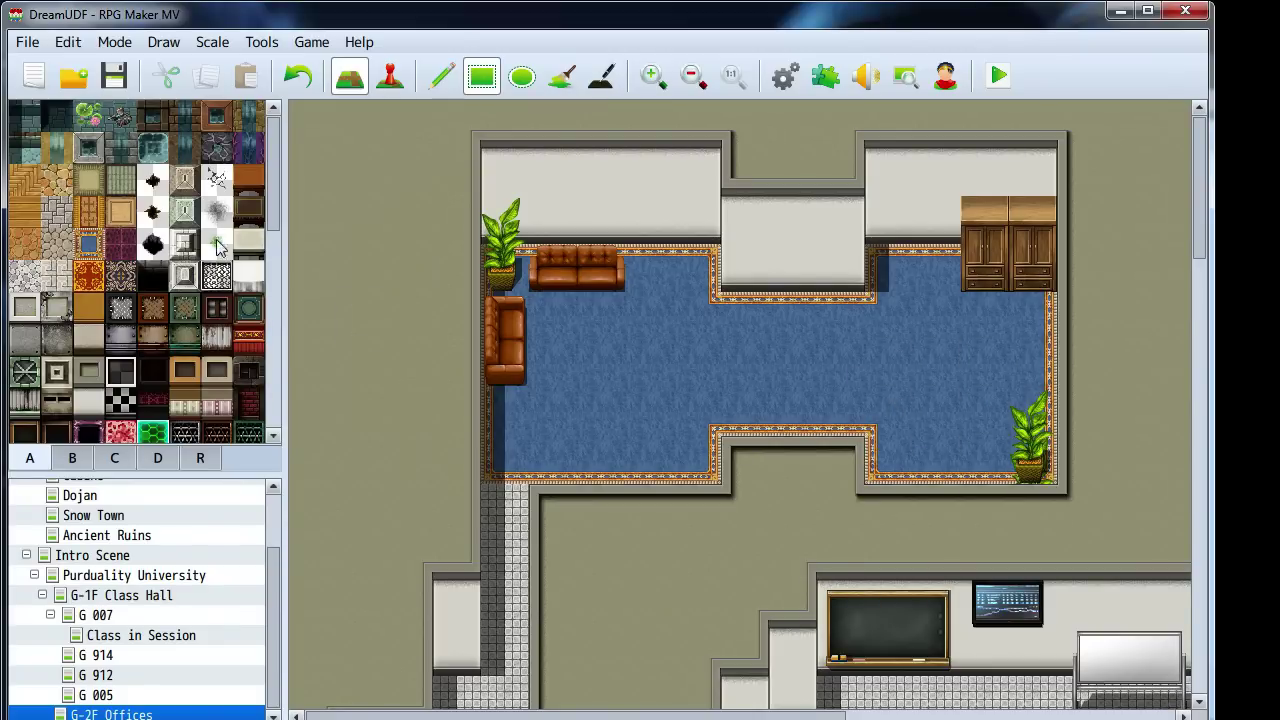
{"action": "left_click", "coordinate": [249, 212]}
{"action": "left_click_drag", "start_coordinate": [888, 414], "coordinate": [887, 380]}
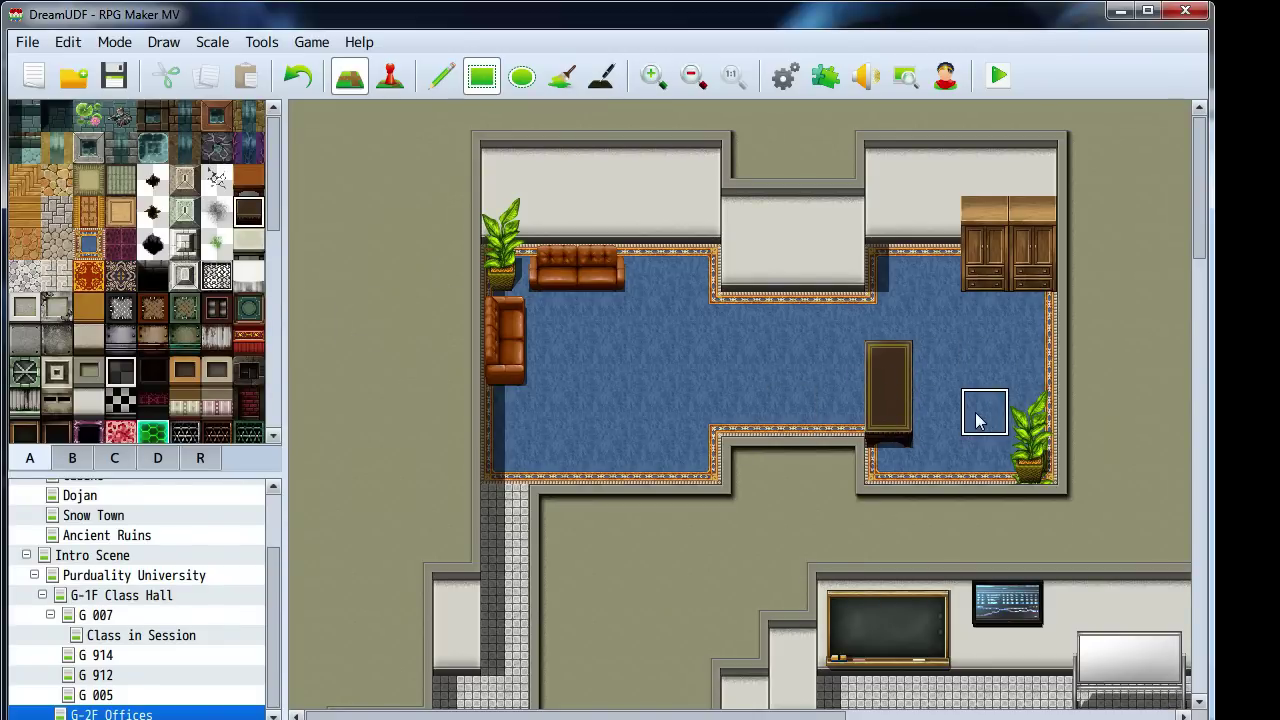
{"action": "scroll", "coordinate": [829, 406], "scroll_direction": "down", "scroll_amount": 10}
{"action": "scroll", "coordinate": [786, 449], "scroll_direction": "up", "scroll_amount": 8}
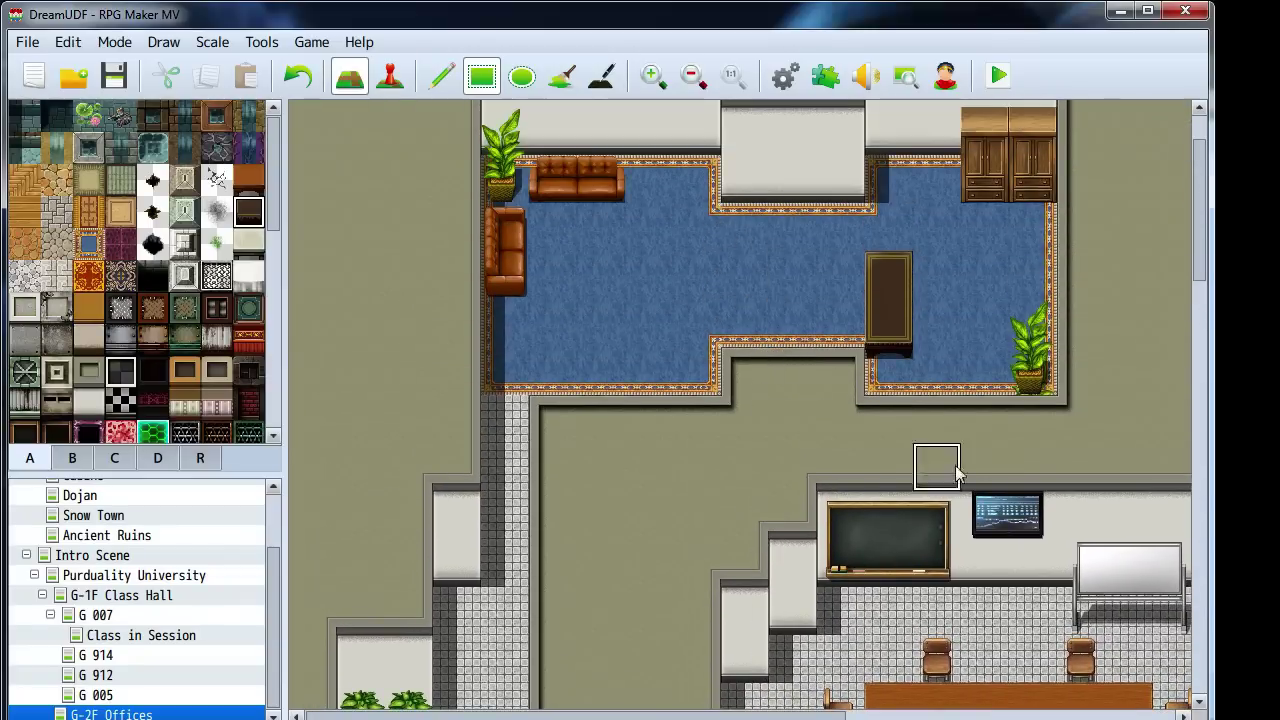
{"action": "scroll", "coordinate": [930, 400], "scroll_direction": "up", "scroll_amount": 2}
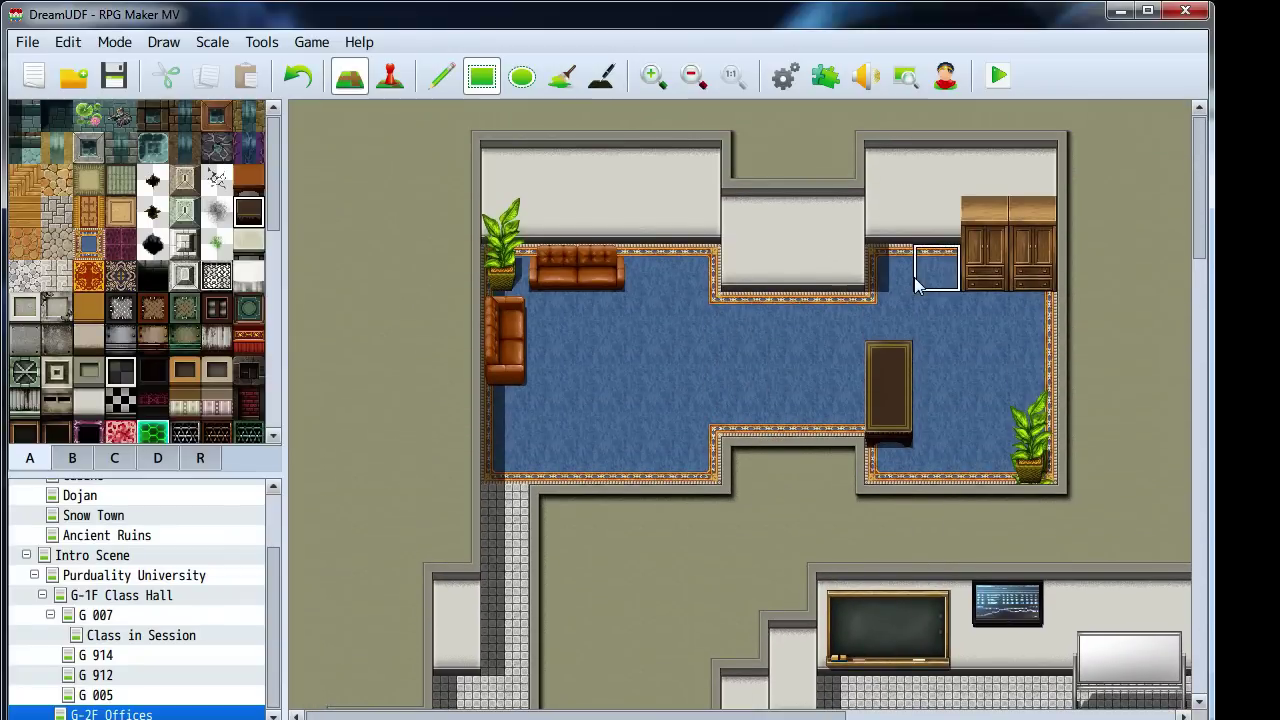
Try the pale stone table tile in place of the dark wooden desk, and undo it
{"action": "left_click", "coordinate": [249, 243]}
{"action": "left_click", "coordinate": [888, 418]}
{"action": "left_click", "coordinate": [893, 376]}
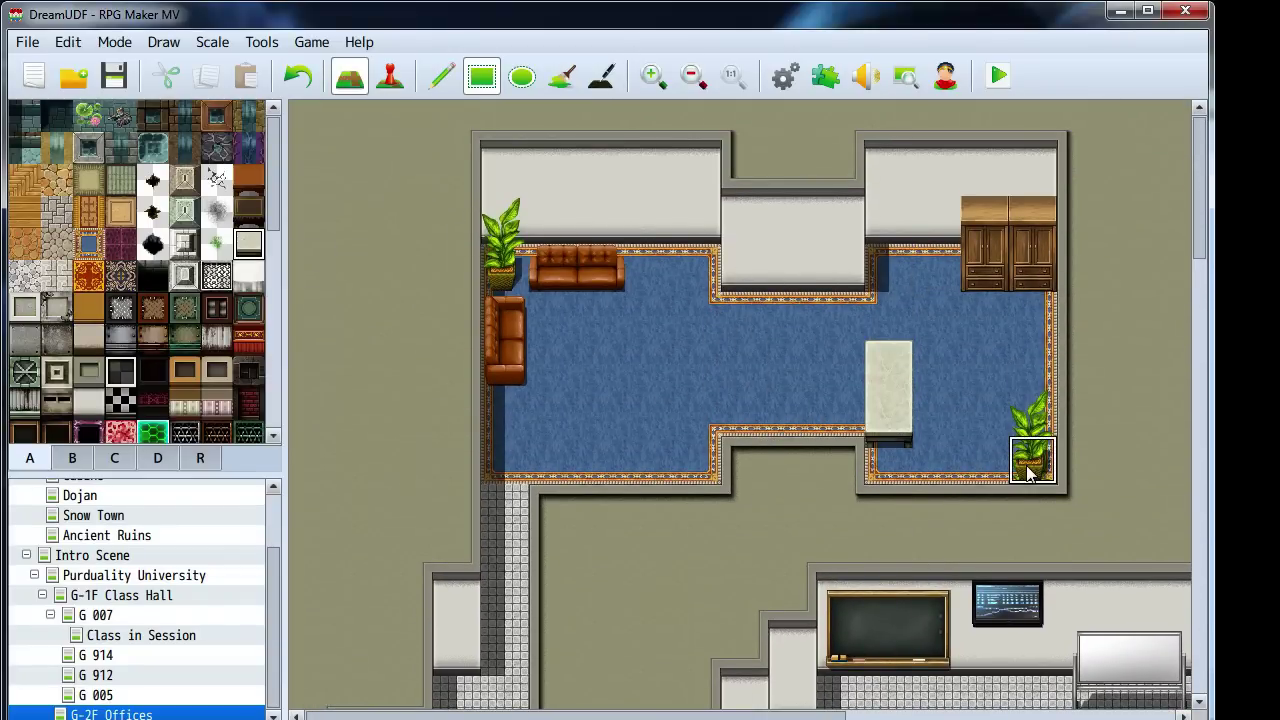
{"action": "key", "text": "ctrl+z"}
{"action": "key", "text": "ctrl+z"}
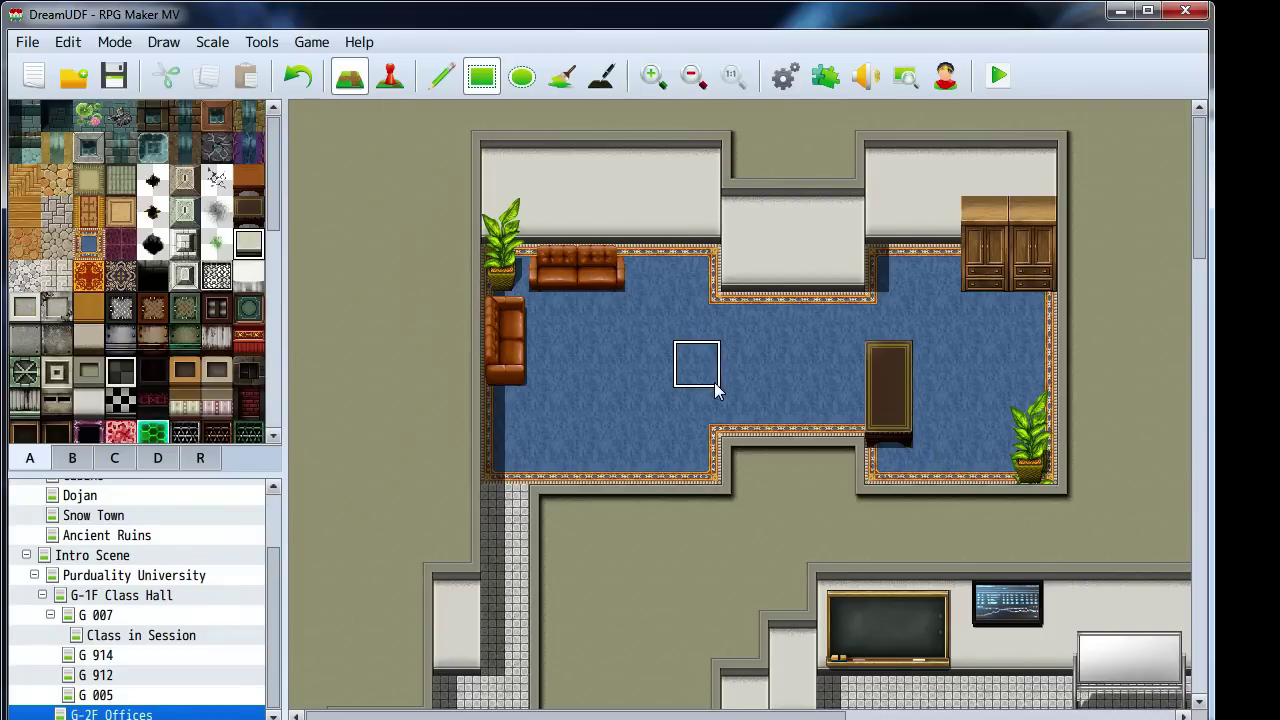
Place a brown wooden table three tiles wide near the front of the carpeted room's left-hand section
{"action": "mouse_move", "coordinate": [715, 390]}
{"action": "middle_mouse_down"}
{"action": "mouse_move", "coordinate": [771, 392]}
{"action": "mouse_move", "coordinate": [694, 317]}
{"action": "mouse_move", "coordinate": [792, 366]}
{"action": "mouse_move", "coordinate": [634, 351]}
{"action": "mouse_move", "coordinate": [690, 395]}
{"action": "mouse_move", "coordinate": [633, 302]}
{"action": "middle_mouse_up"}
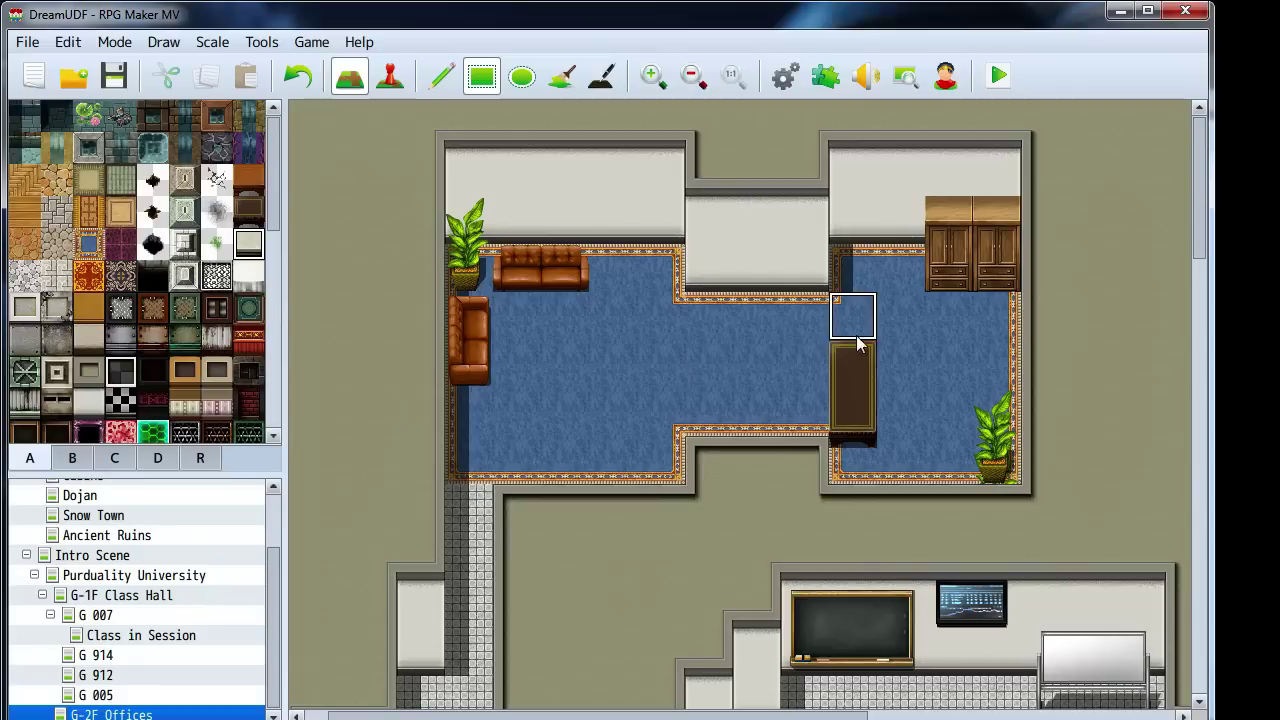
{"action": "middle_click_drag", "start_coordinate": [650, 346], "coordinate": [586, 343]}
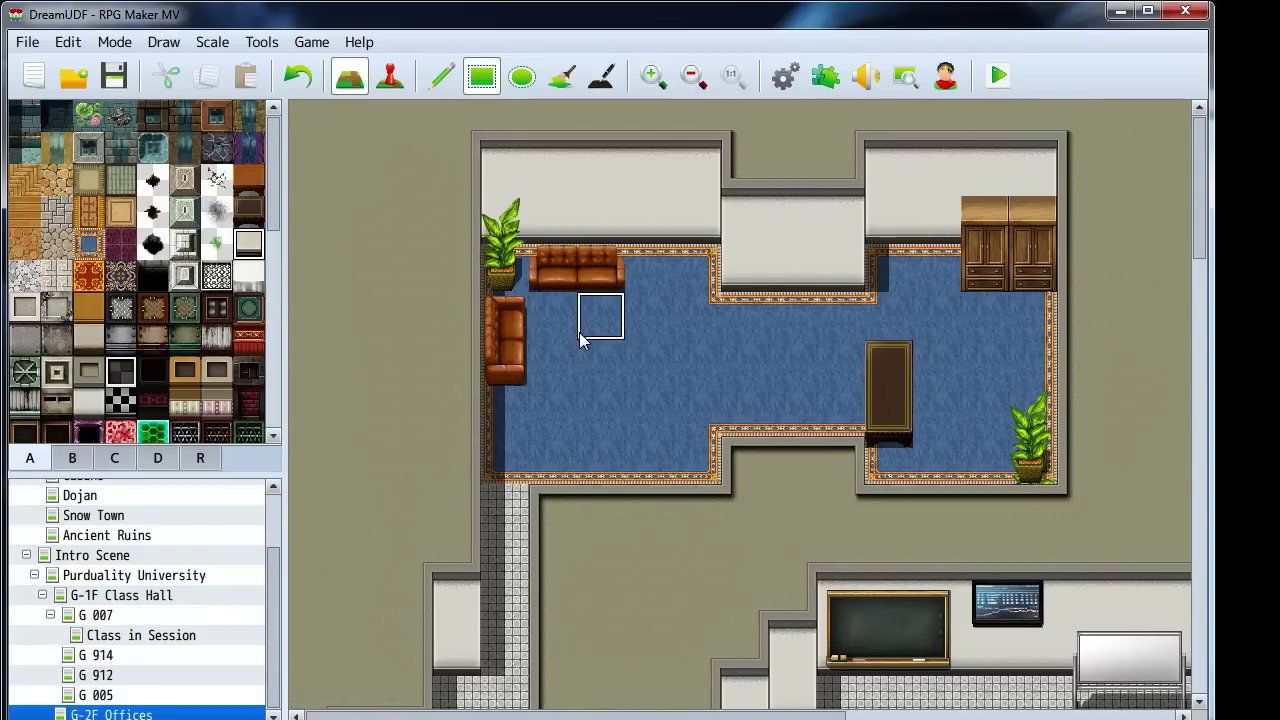
{"action": "scroll", "coordinate": [201, 265], "scroll_direction": "down", "scroll_amount": 1}
{"action": "scroll", "coordinate": [201, 265], "scroll_direction": "down", "scroll_amount": 3}
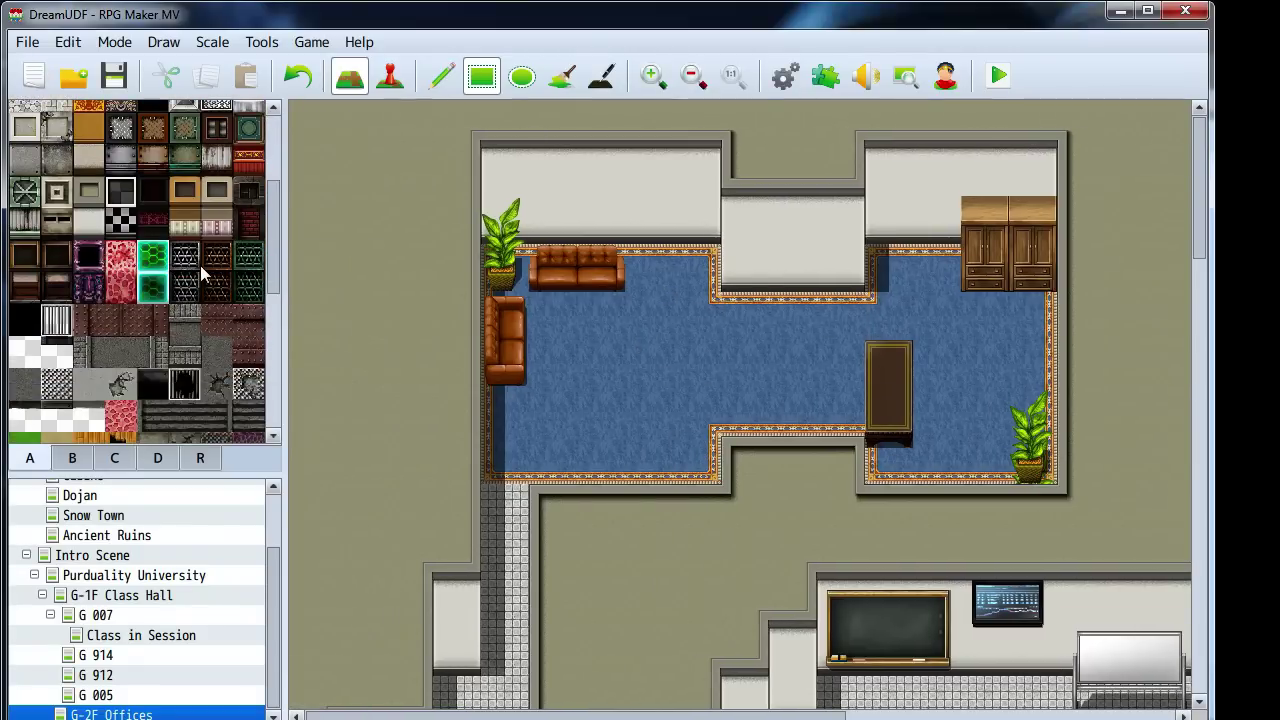
{"action": "scroll", "coordinate": [201, 265], "scroll_direction": "up", "scroll_amount": 5}
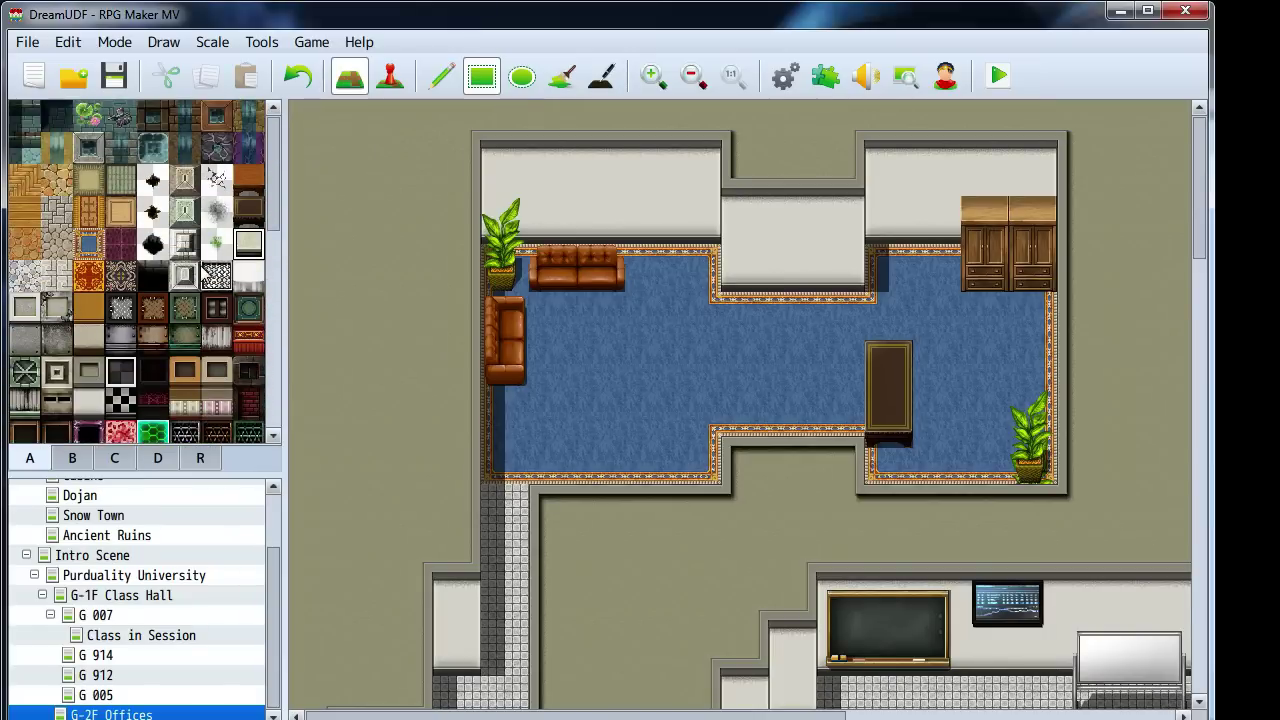
{"action": "left_click", "coordinate": [248, 182]}
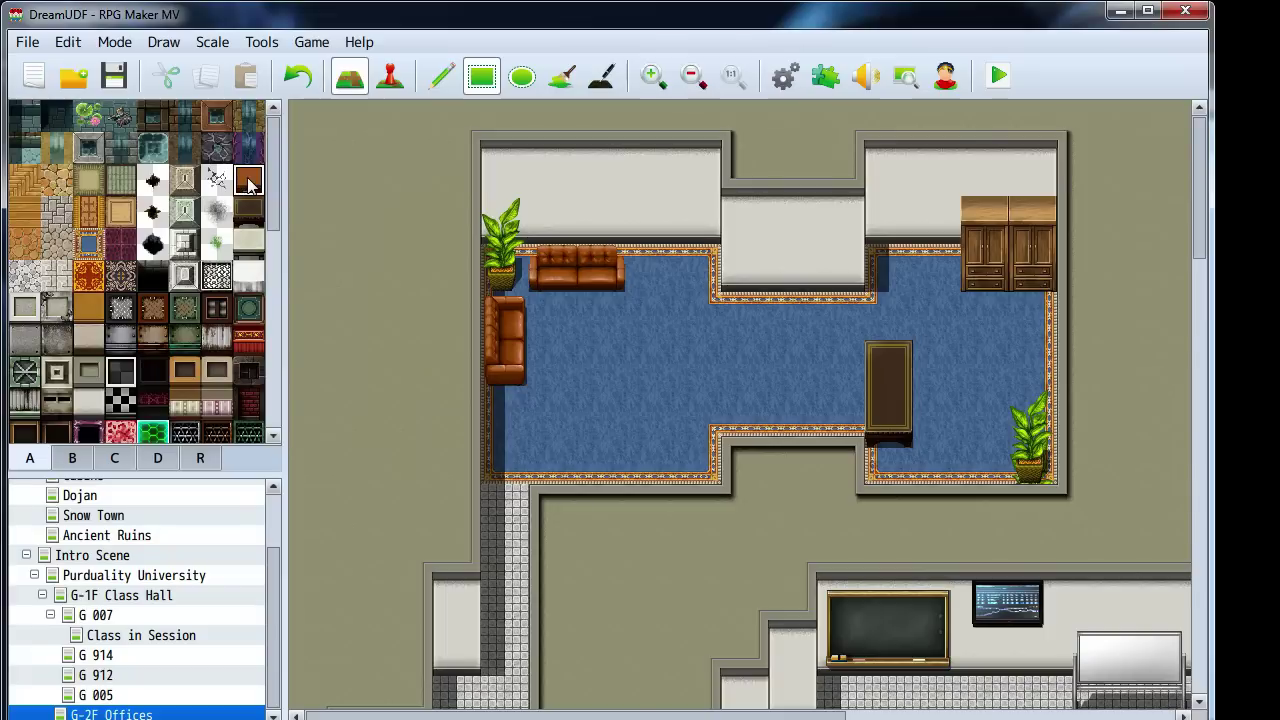
{"action": "left_click", "coordinate": [696, 412]}
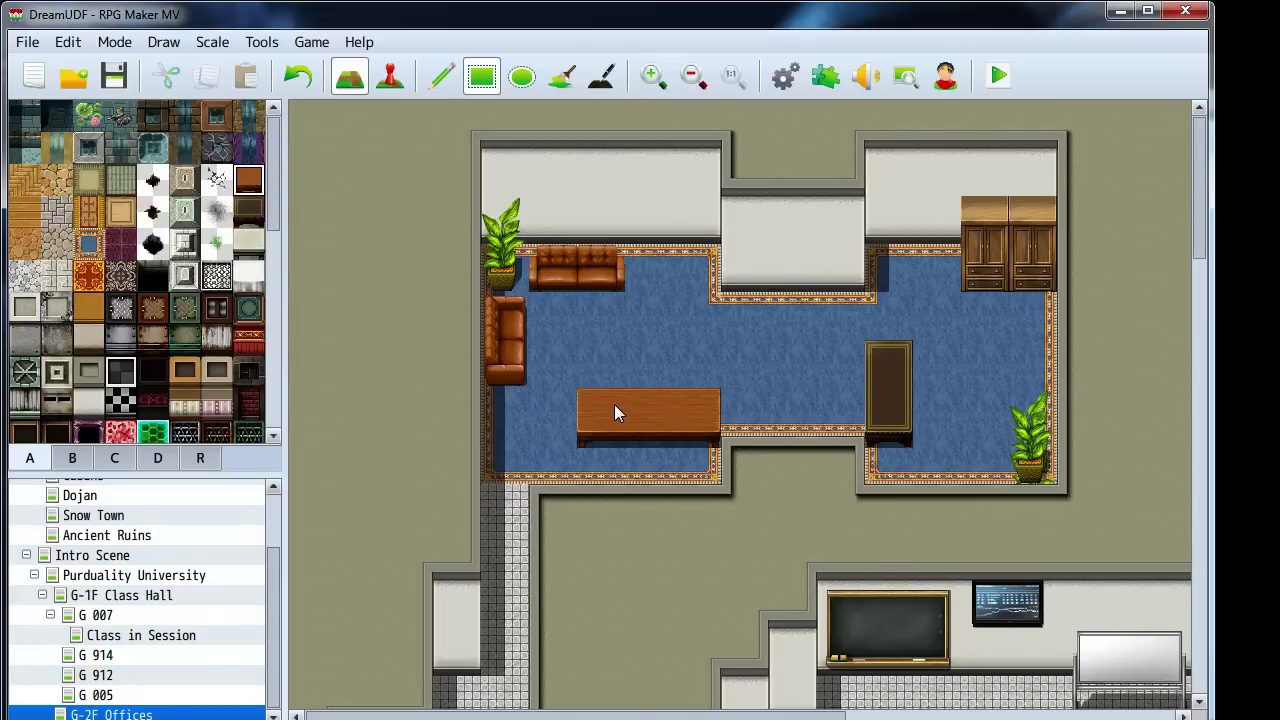
Try a small wooden desk on the middle of the brown table, and undo it
{"action": "scroll", "coordinate": [206, 320], "scroll_direction": "down", "scroll_amount": 4}
{"action": "scroll", "coordinate": [204, 315], "scroll_direction": "down", "scroll_amount": 6}
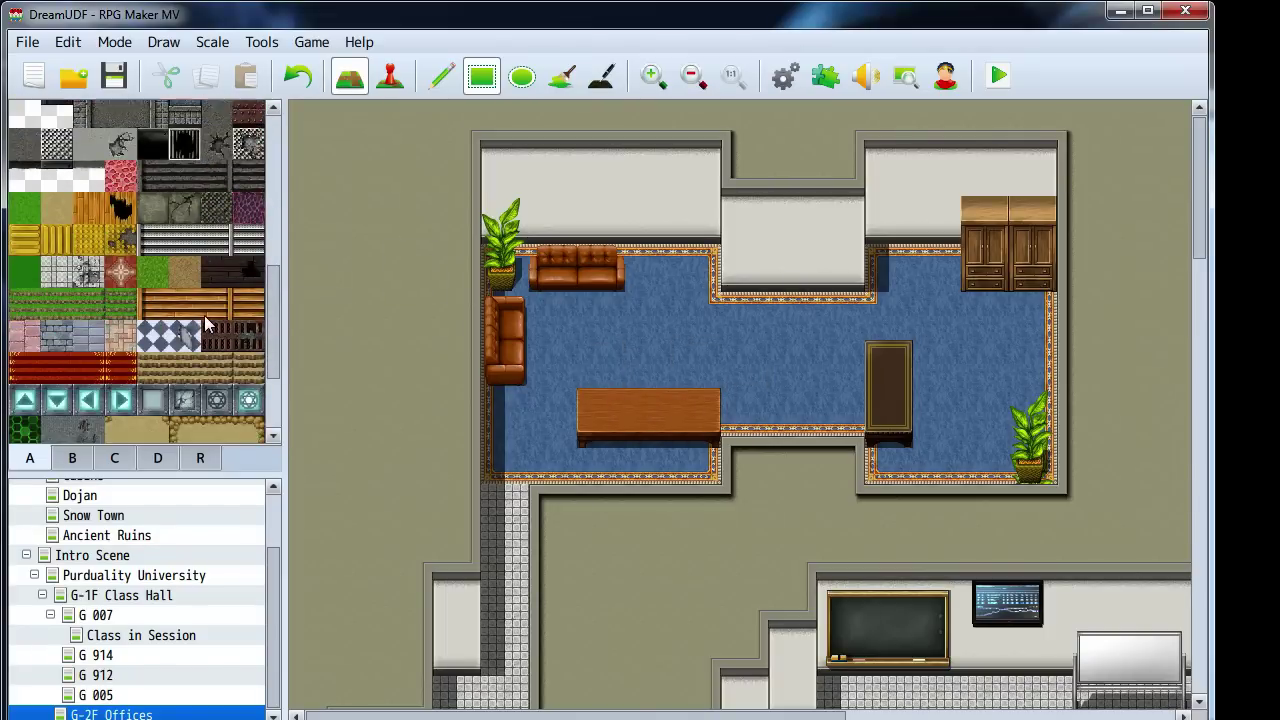
{"action": "left_click", "coordinate": [73, 458]}
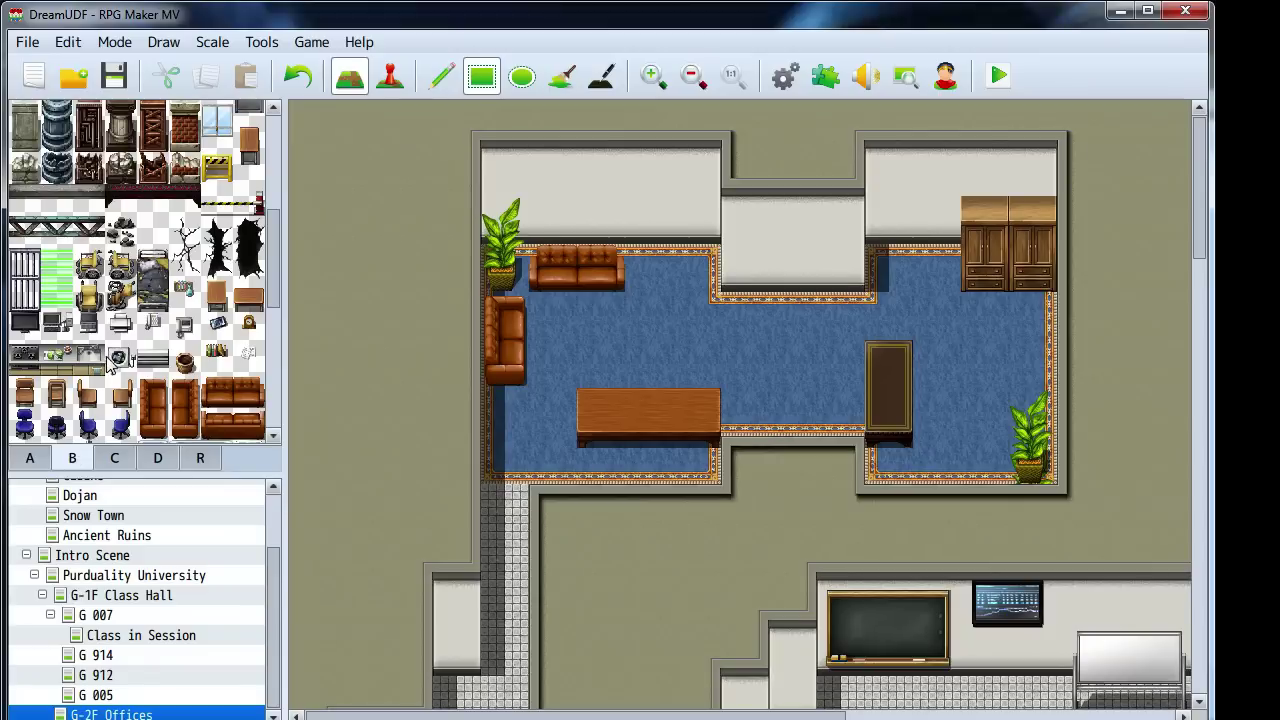
{"action": "scroll", "coordinate": [137, 358], "scroll_direction": "down", "scroll_amount": 4}
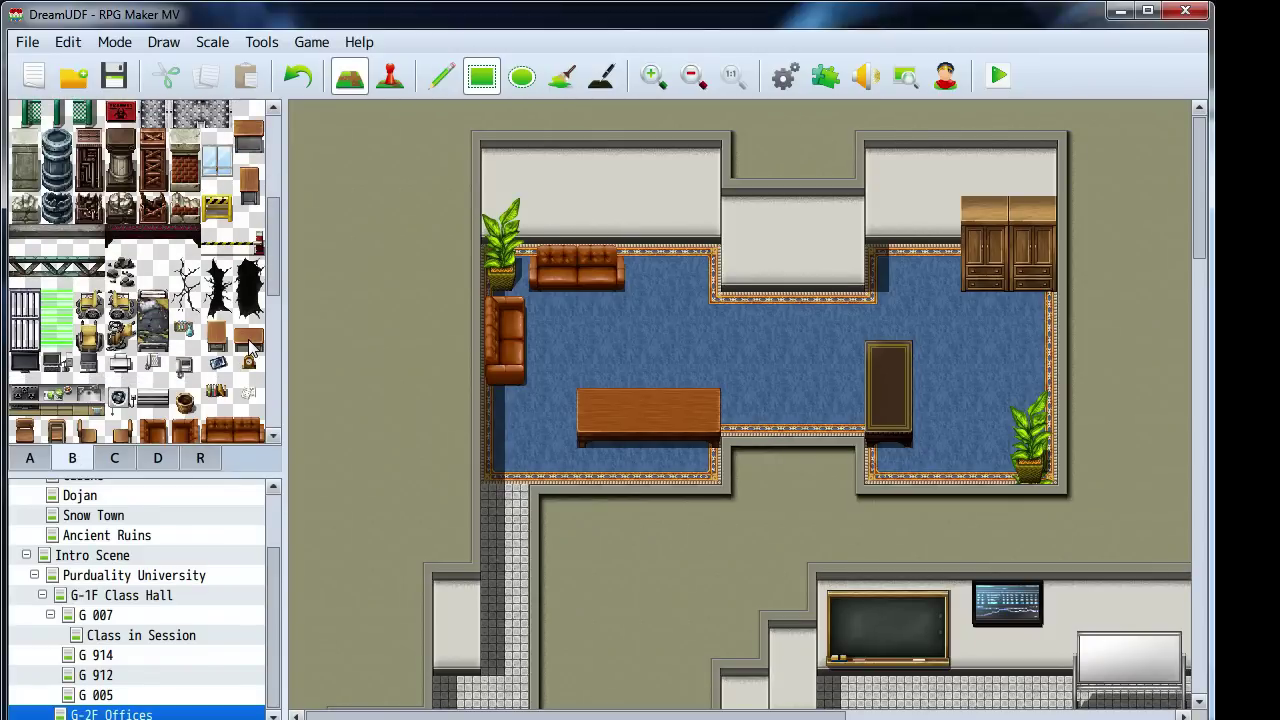
{"action": "left_click", "coordinate": [247, 338]}
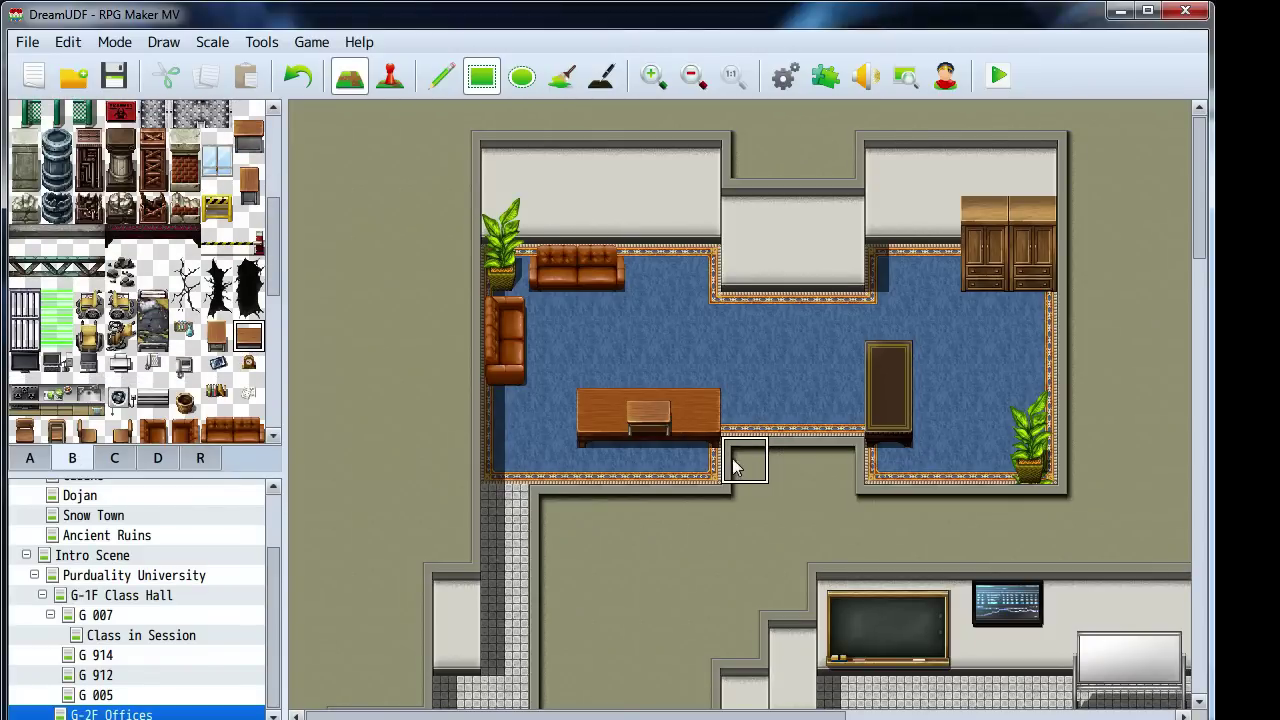
{"action": "key", "text": "ctrl+z"}
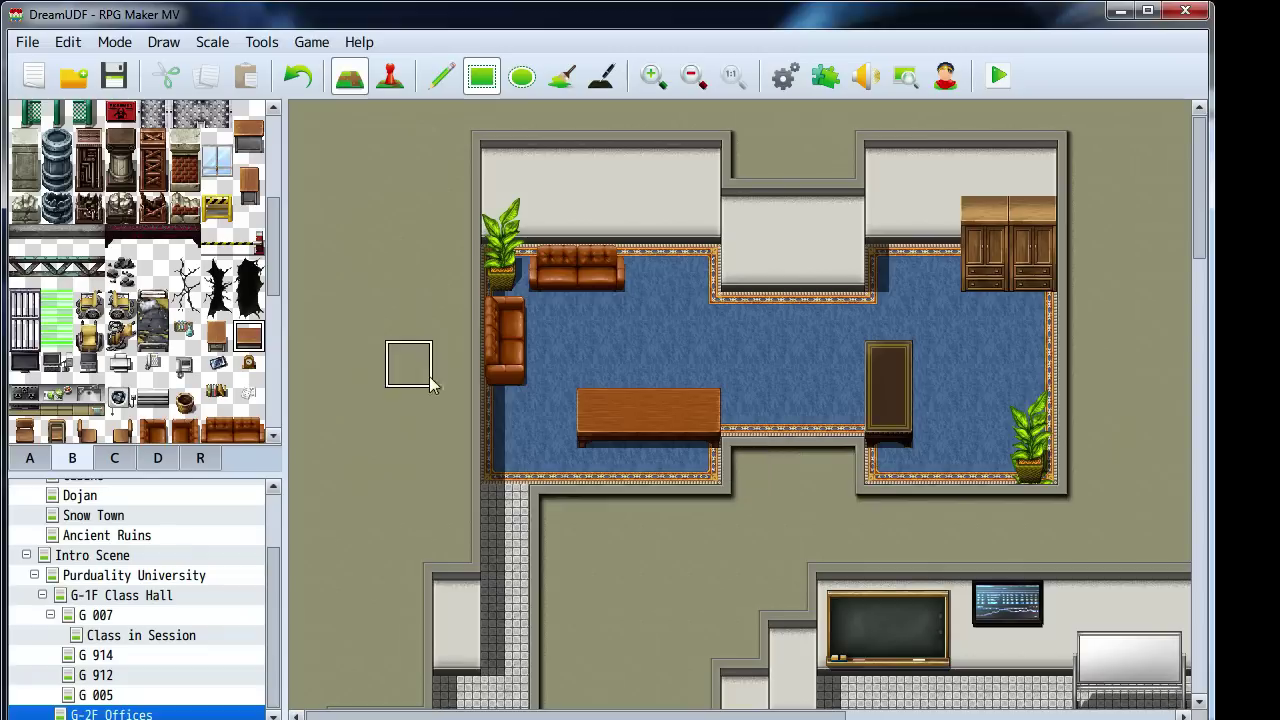
Place the small wooden desk on the right end of the brown table
{"action": "scroll", "coordinate": [175, 340], "scroll_direction": "down", "scroll_amount": 3}
{"action": "scroll", "coordinate": [175, 340], "scroll_direction": "down", "scroll_amount": 1}
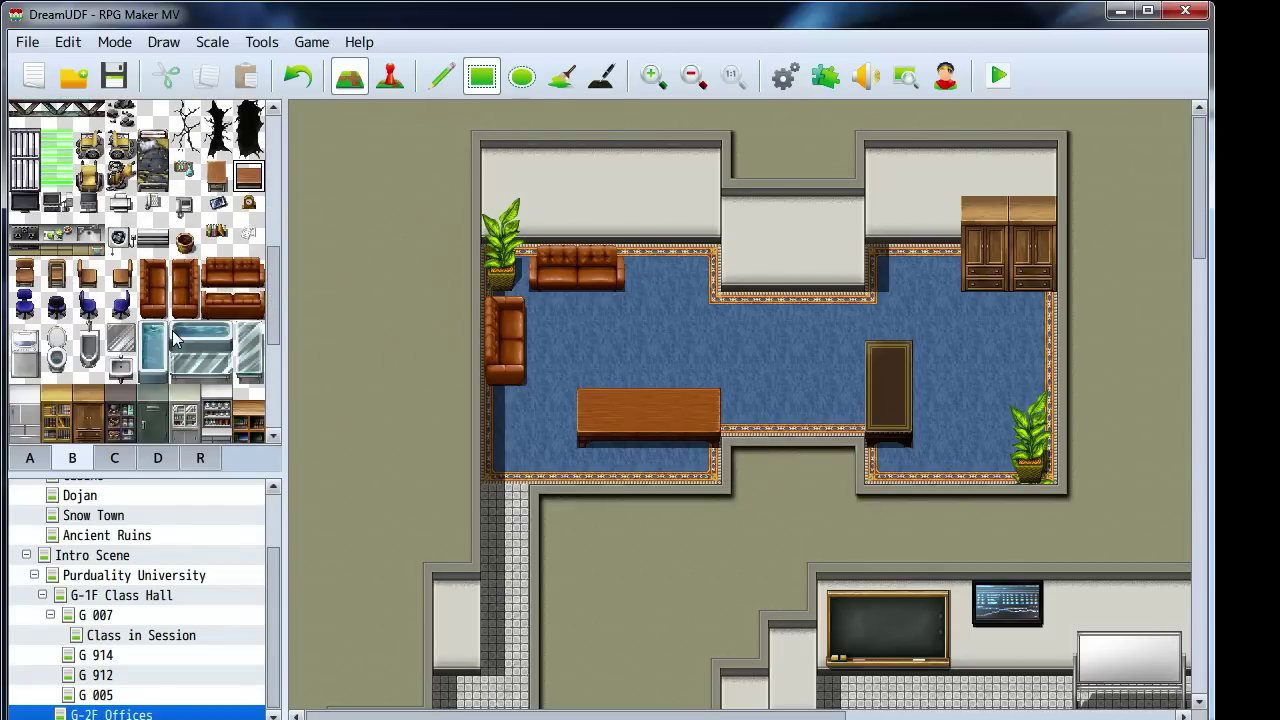
{"action": "scroll", "coordinate": [172, 338], "scroll_direction": "down", "scroll_amount": 1}
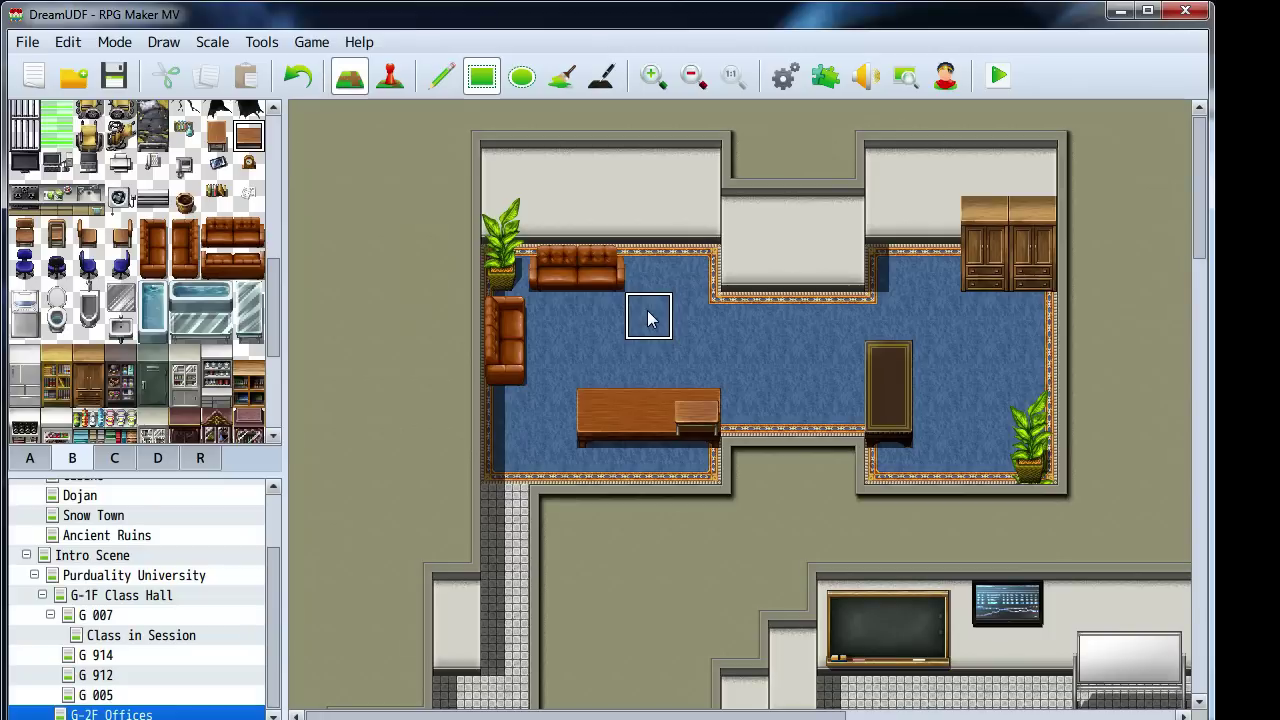
Place a filled bookshelf against the back wall of the carpeted room's left-hand section, in its inner corner
{"action": "scroll", "coordinate": [610, 465], "scroll_direction": "down", "scroll_amount": 2}
{"action": "scroll", "coordinate": [680, 472], "scroll_direction": "up", "scroll_amount": 2}
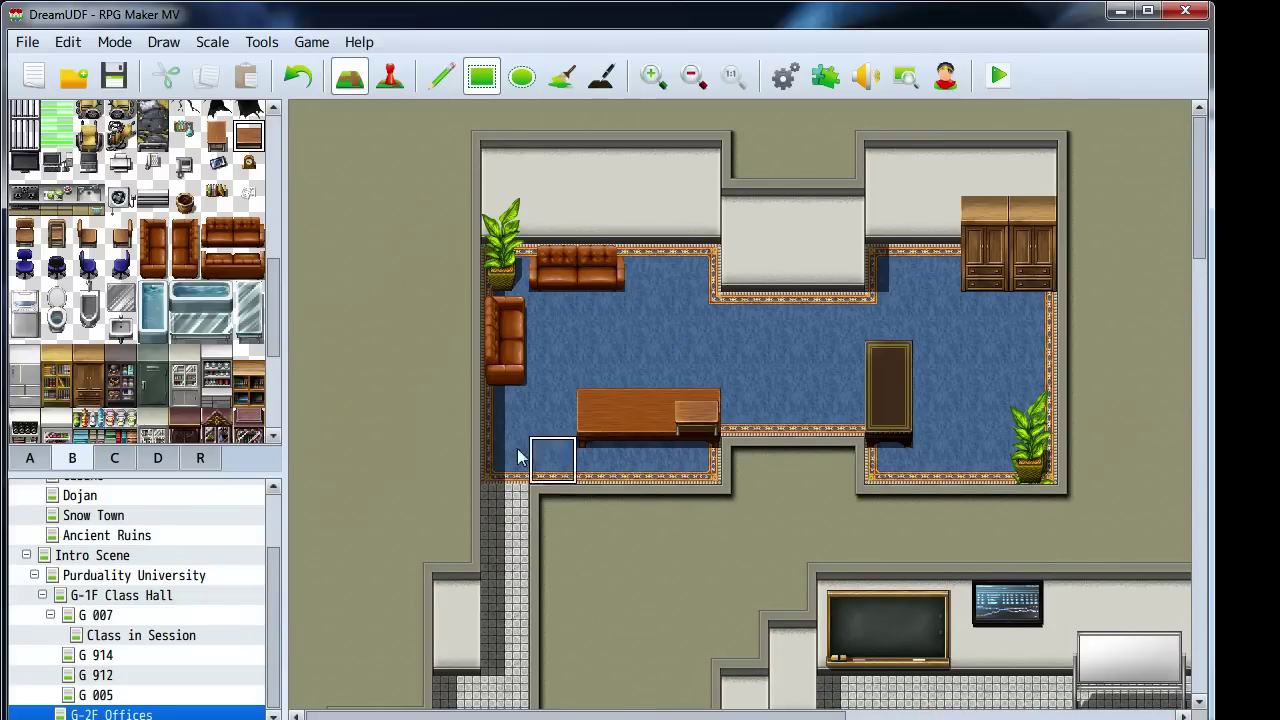
{"action": "scroll", "coordinate": [140, 360], "scroll_direction": "down", "scroll_amount": 2}
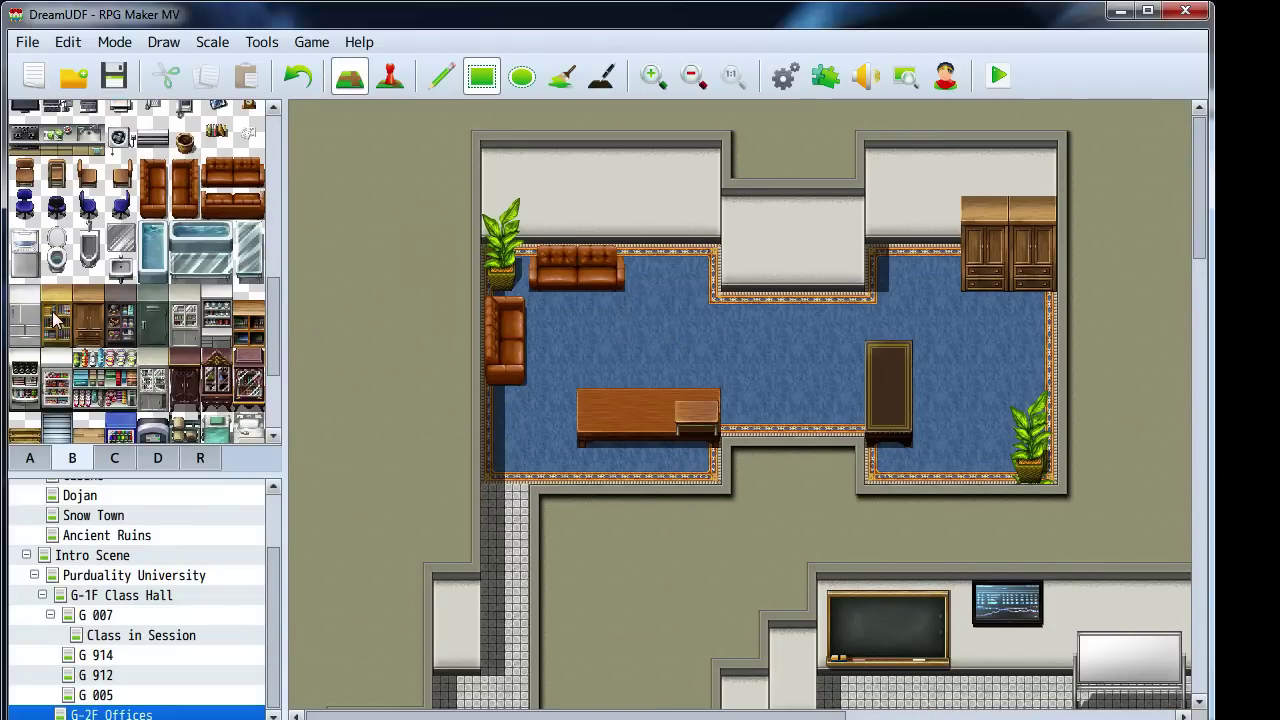
{"action": "left_click_drag", "start_coordinate": [58, 304], "coordinate": [56, 332]}
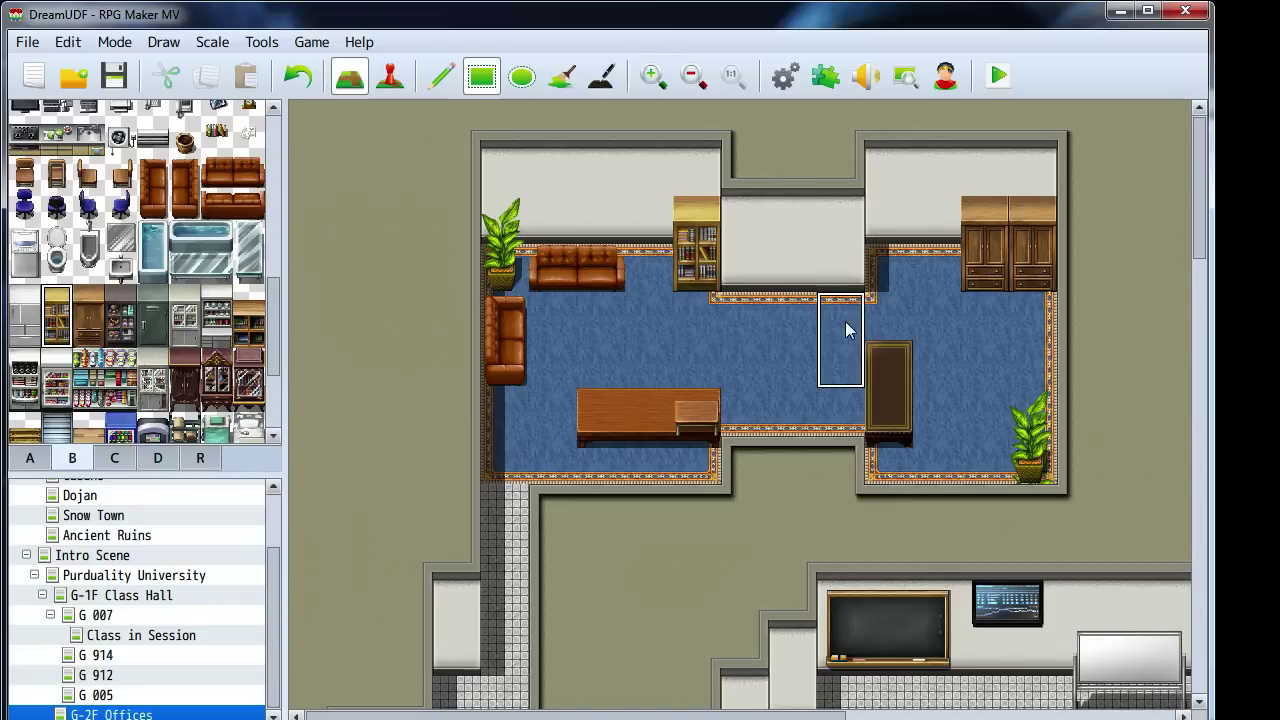
Try stacked wooden crates beside the bookshelf, undo them, and place them in the right-hand section's inner back corner instead
{"action": "scroll", "coordinate": [220, 355], "scroll_direction": "down", "scroll_amount": 3}
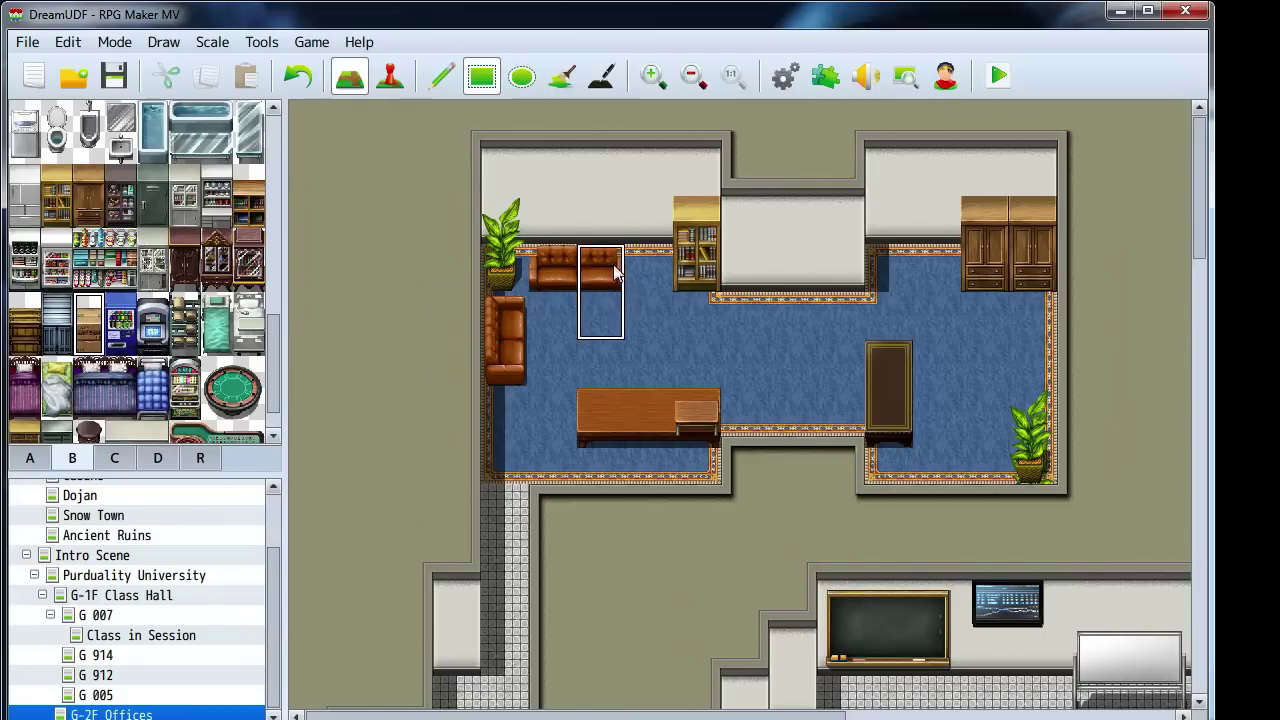
{"action": "left_click", "coordinate": [652, 255]}
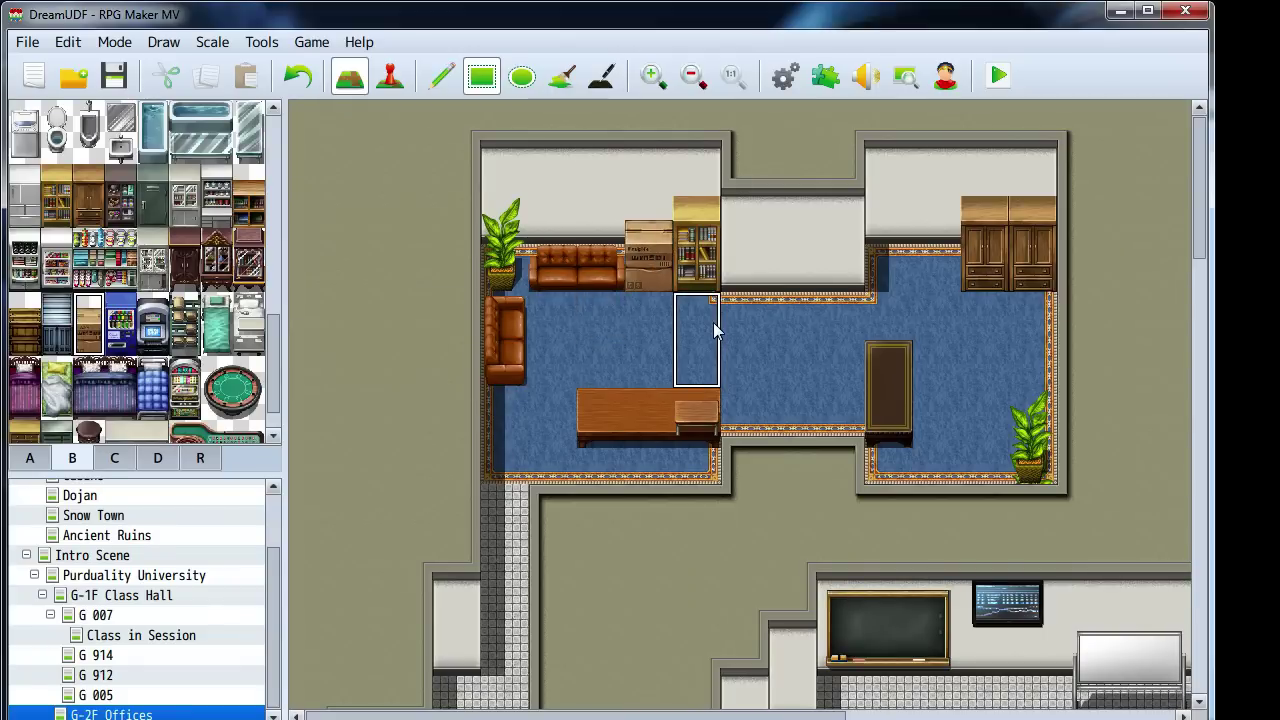
{"action": "key", "text": "ctrl+z"}
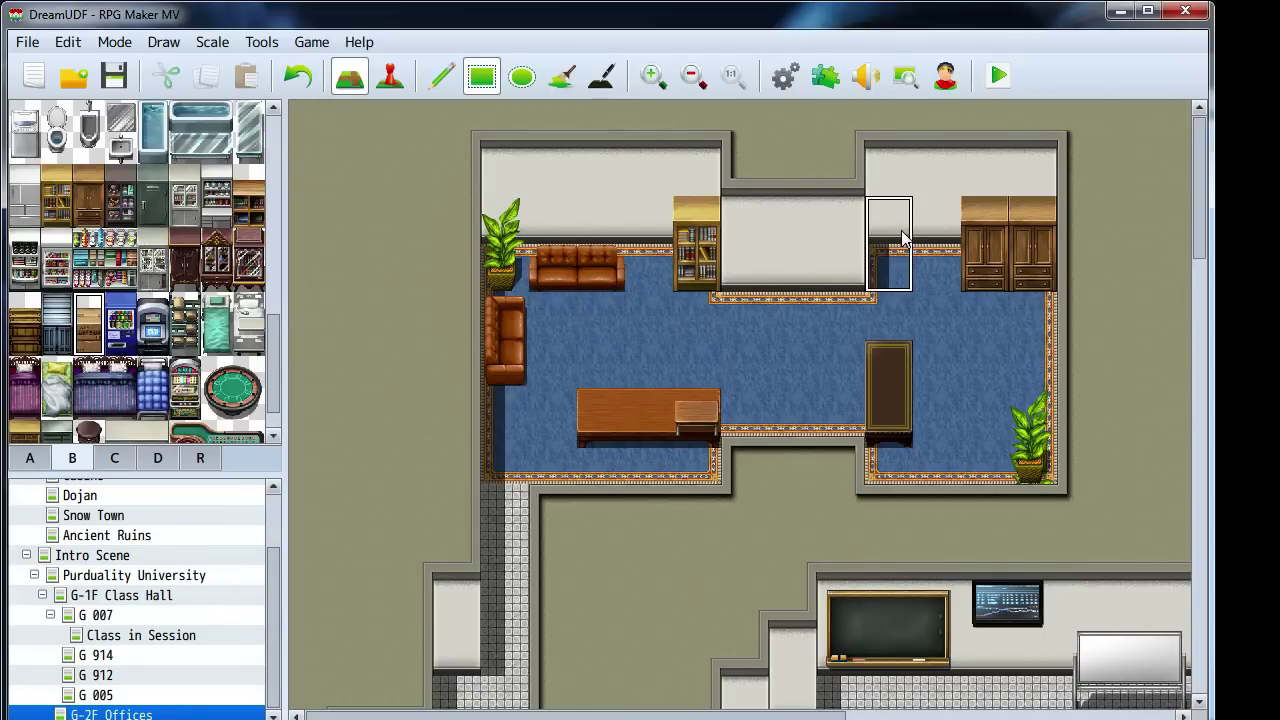
{"action": "left_click", "coordinate": [901, 240]}
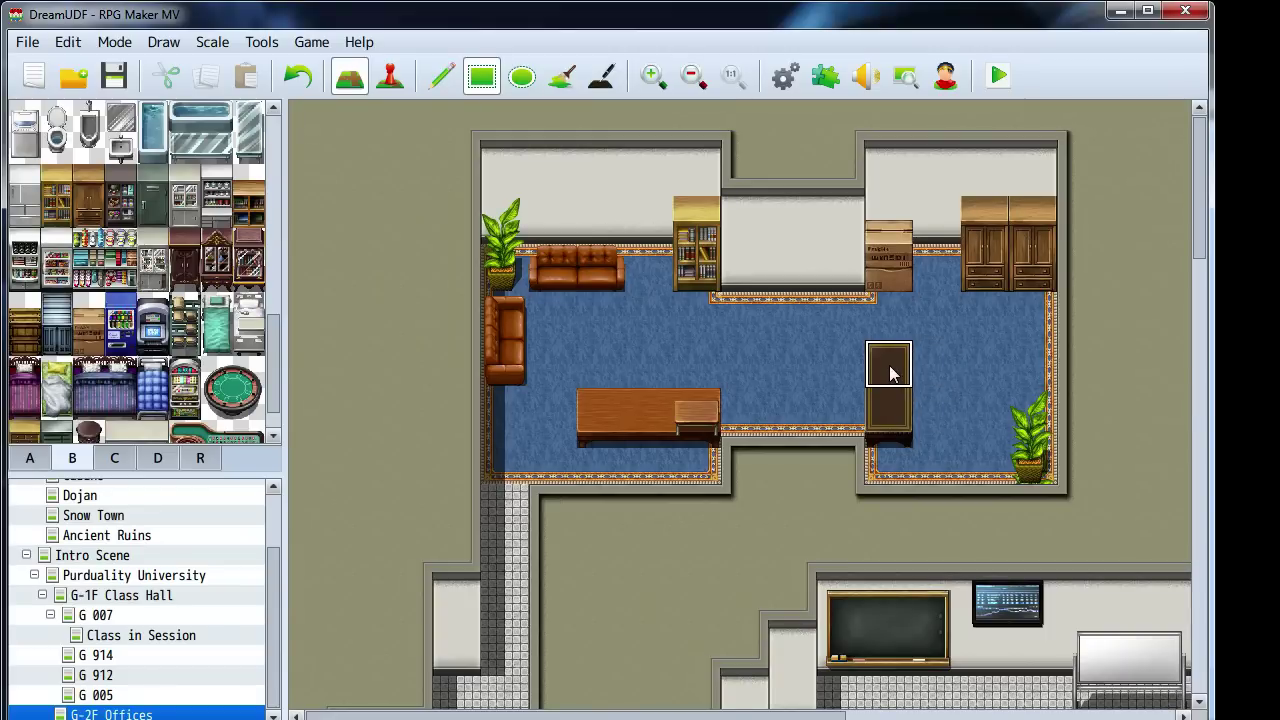
Extend the dark wooden desk two tiles sideways into an L shape and place a blue office chair in its inner corner
{"action": "left_click_drag", "start_coordinate": [889, 365], "coordinate": [930, 364]}
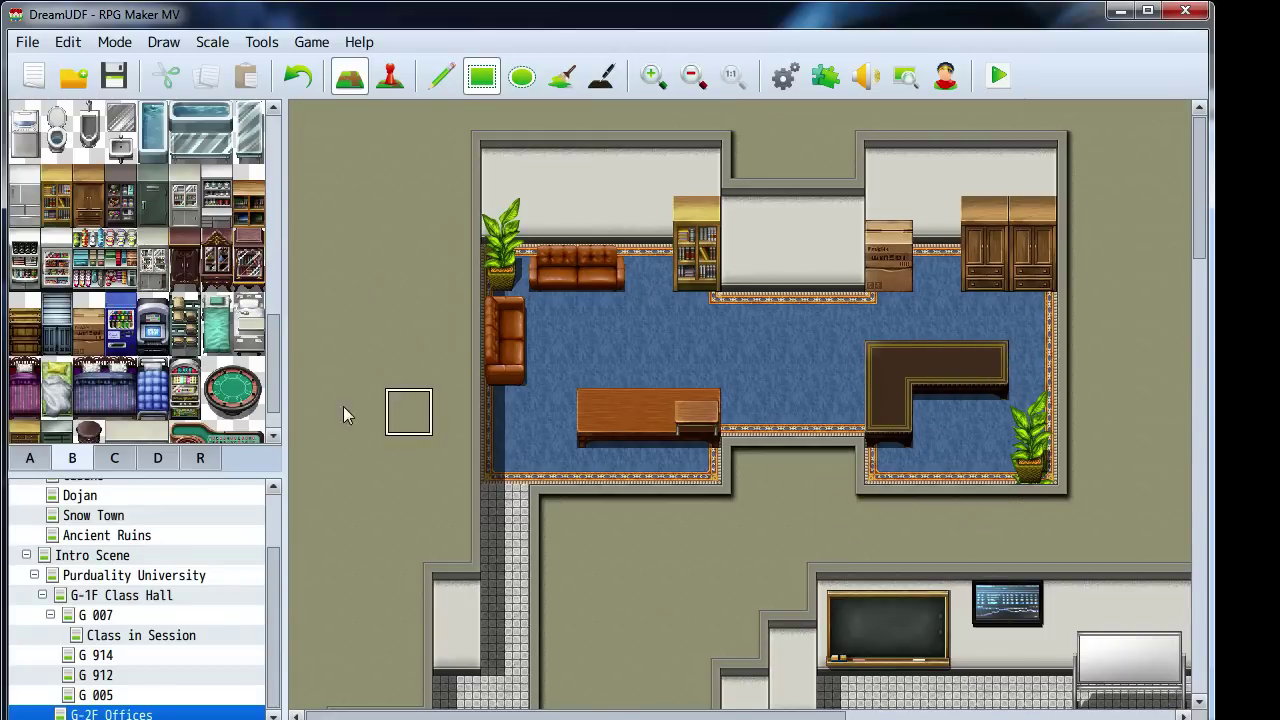
{"action": "scroll", "coordinate": [129, 368], "scroll_direction": "up", "scroll_amount": 3}
{"action": "scroll", "coordinate": [129, 368], "scroll_direction": "up", "scroll_amount": 4}
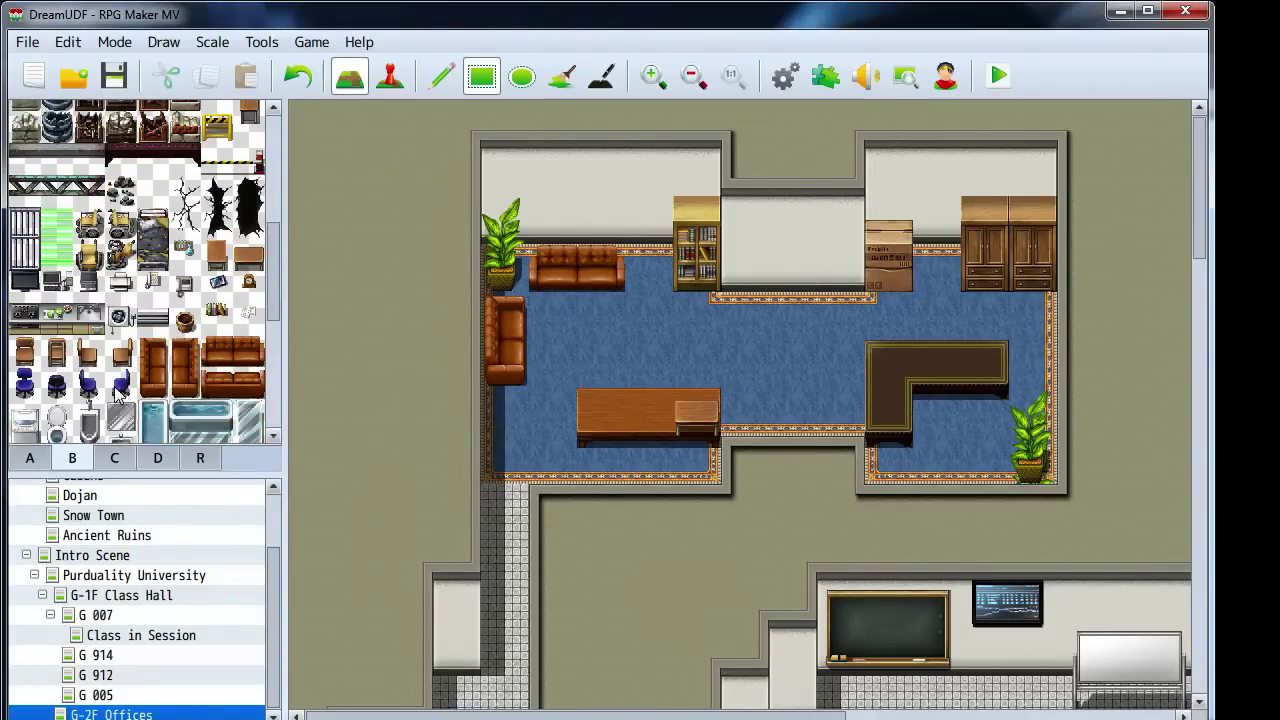
{"action": "left_click", "coordinate": [120, 384]}
{"action": "left_click", "coordinate": [937, 412]}
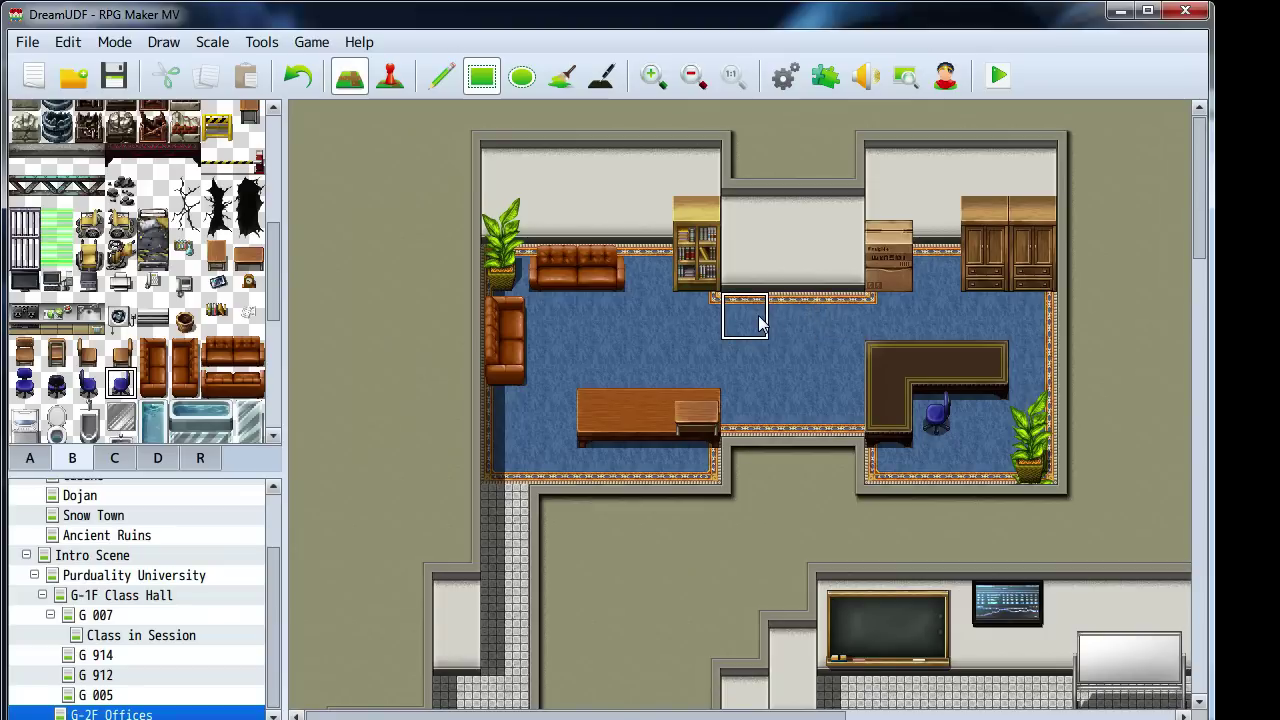
Set books on the far end of the L-shaped desk, papers on its front arm and a telephone on its middle tile
{"action": "left_click", "coordinate": [216, 318]}
{"action": "left_click", "coordinate": [984, 364]}
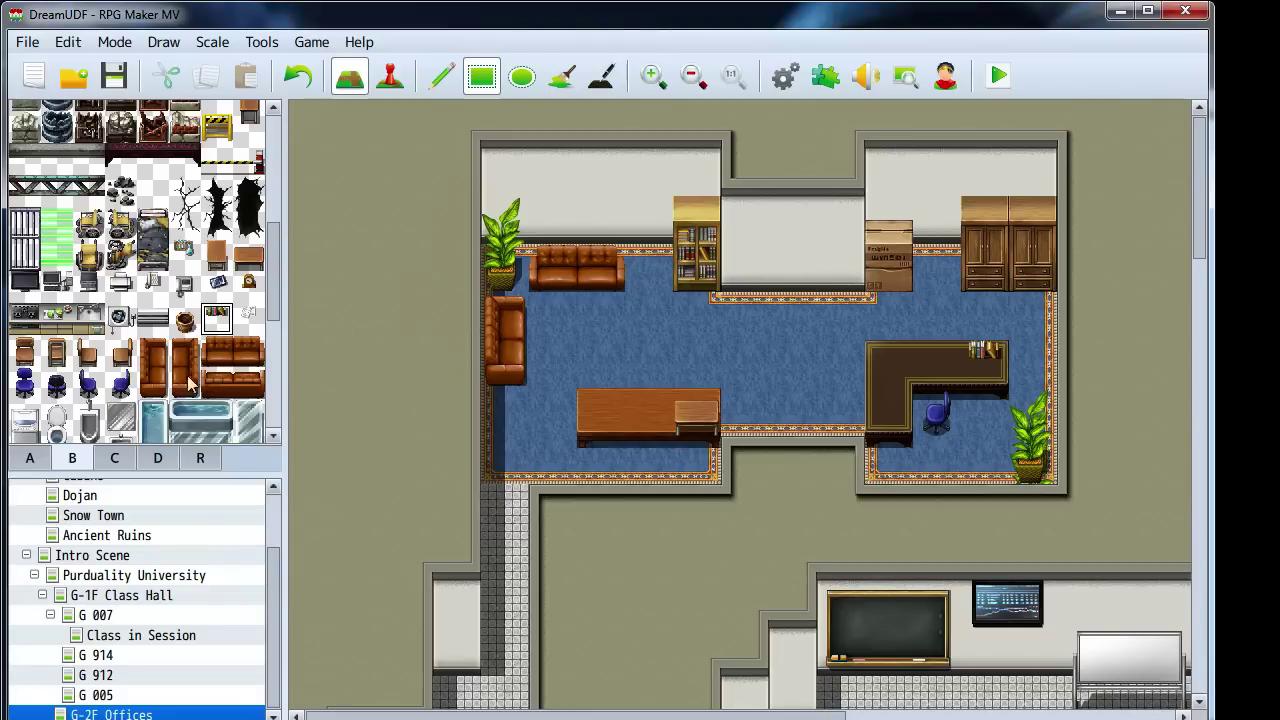
{"action": "left_click", "coordinate": [248, 318]}
{"action": "left_click", "coordinate": [888, 402]}
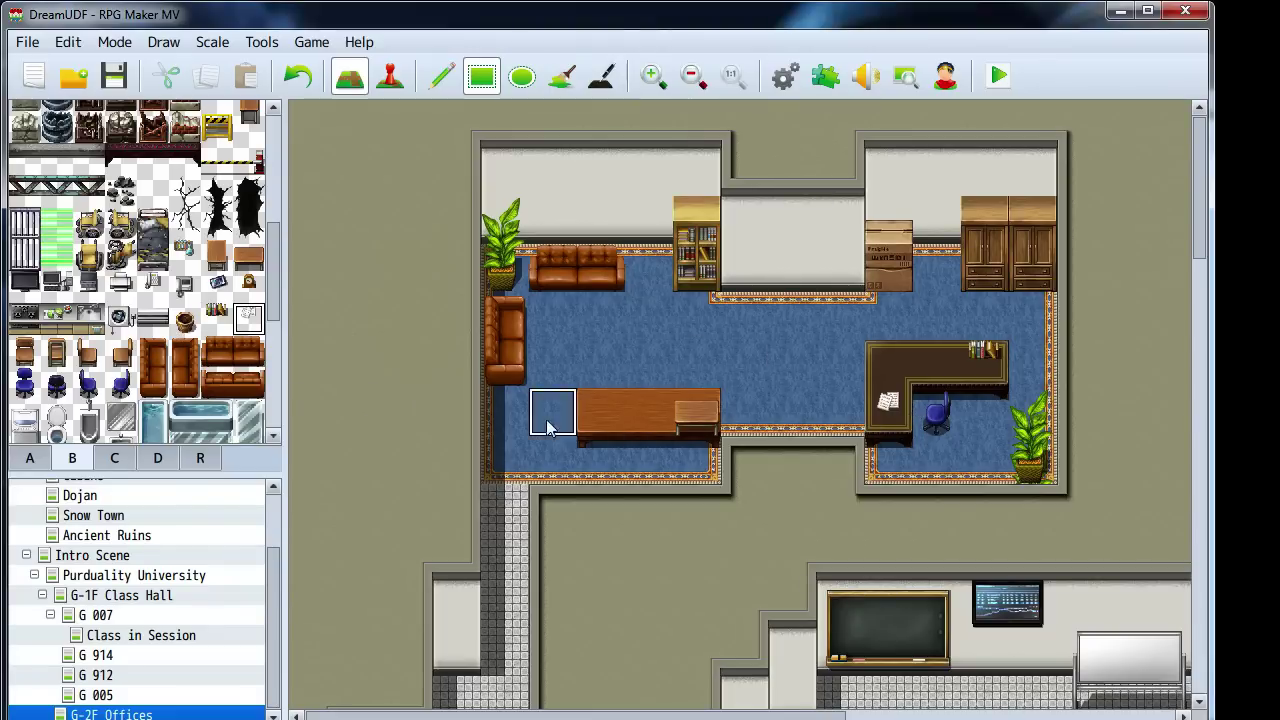
{"action": "left_click", "coordinate": [152, 285]}
{"action": "left_click", "coordinate": [936, 360]}
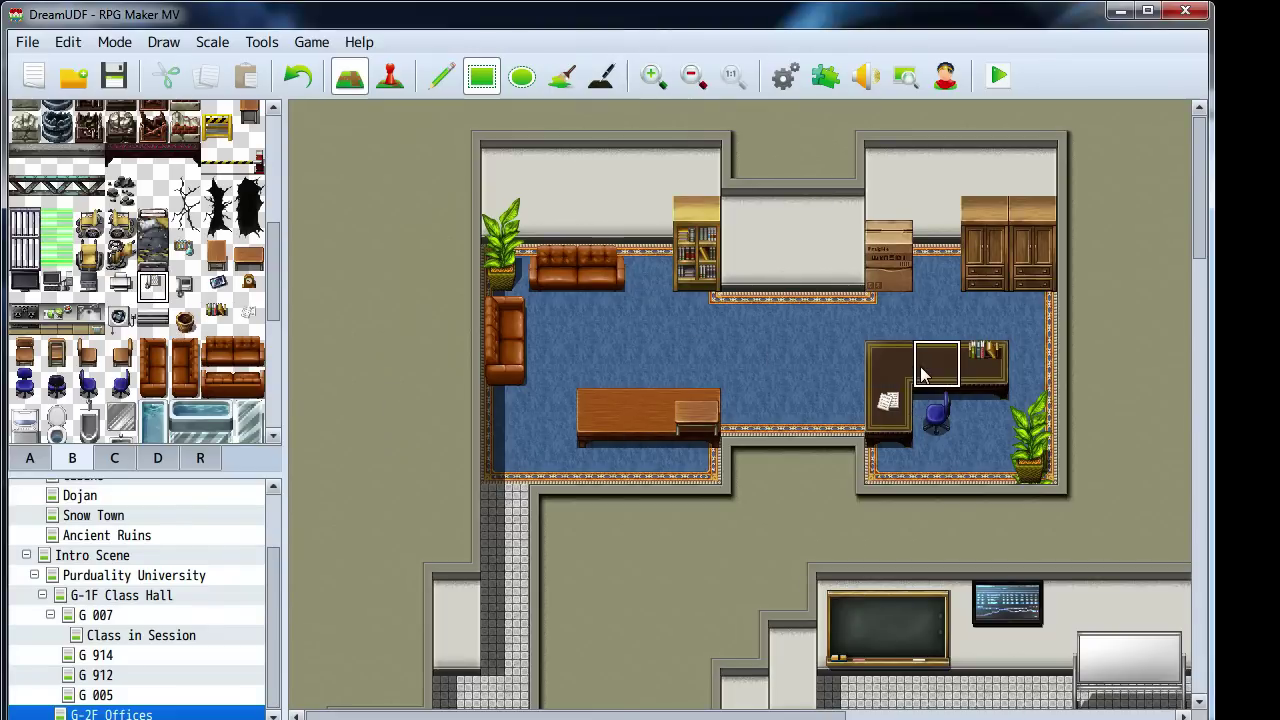
Add a window to the right-hand back wall beside the wardrobes and a row of three windows above the back sofa
{"action": "middle_click", "coordinate": [606, 376]}
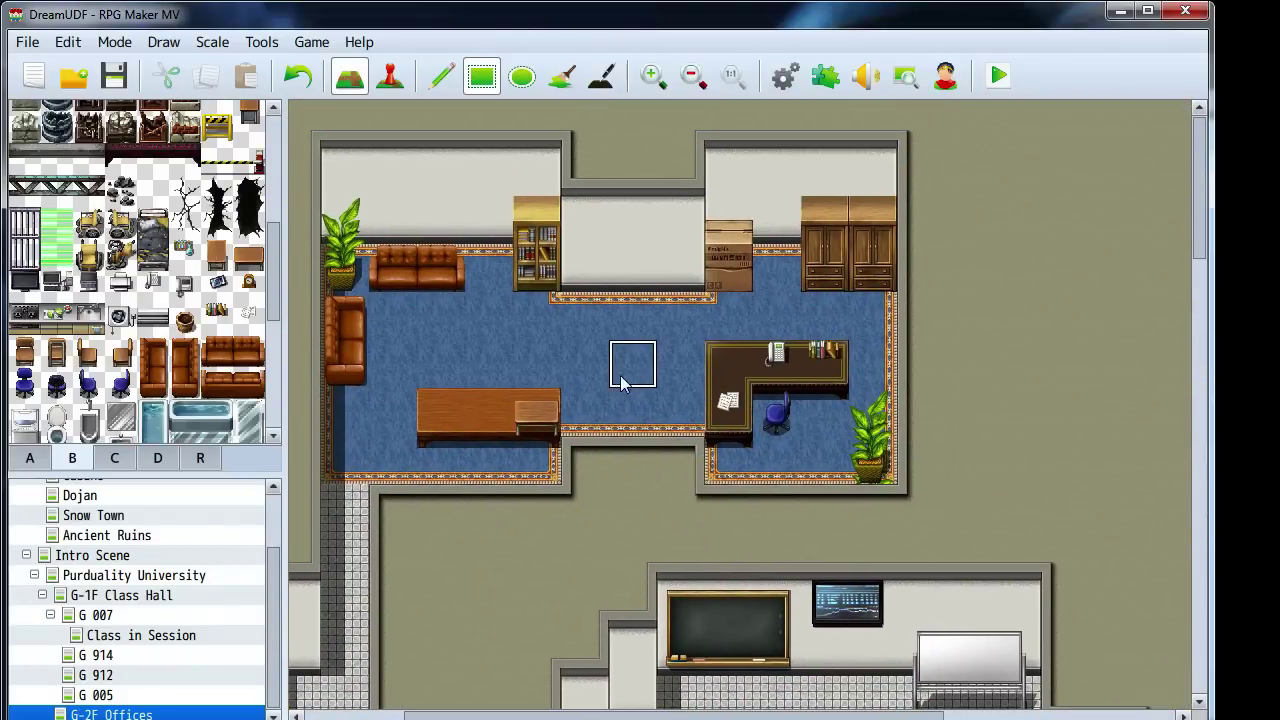
{"action": "middle_click_drag", "start_coordinate": [660, 371], "coordinate": [645, 360]}
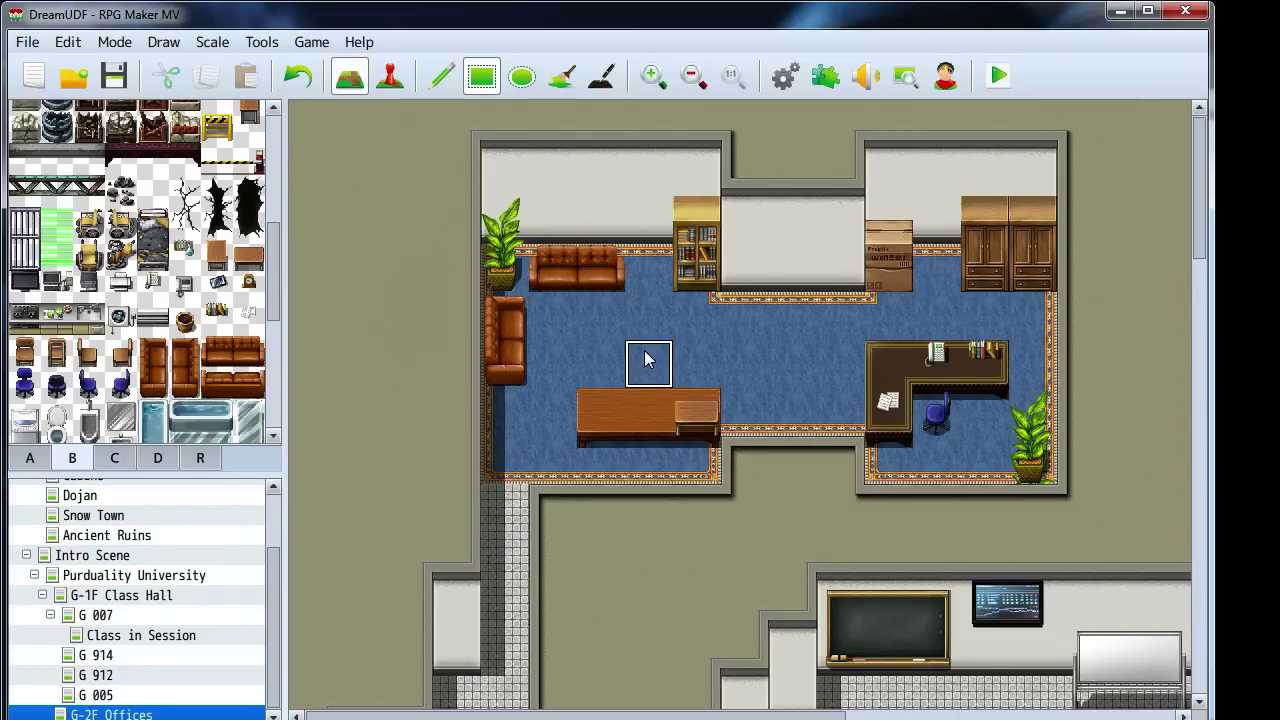
{"action": "scroll", "coordinate": [90, 350], "scroll_direction": "up", "scroll_amount": 5}
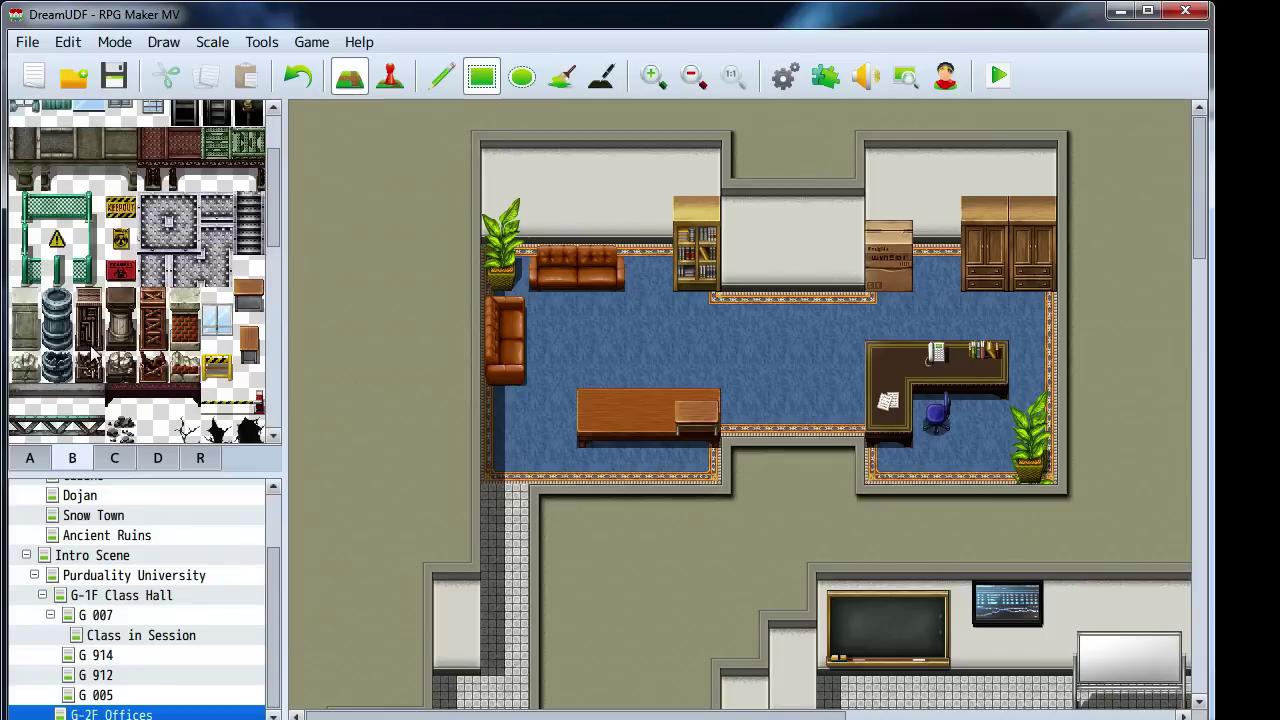
{"action": "scroll", "coordinate": [100, 354], "scroll_direction": "up", "scroll_amount": 2}
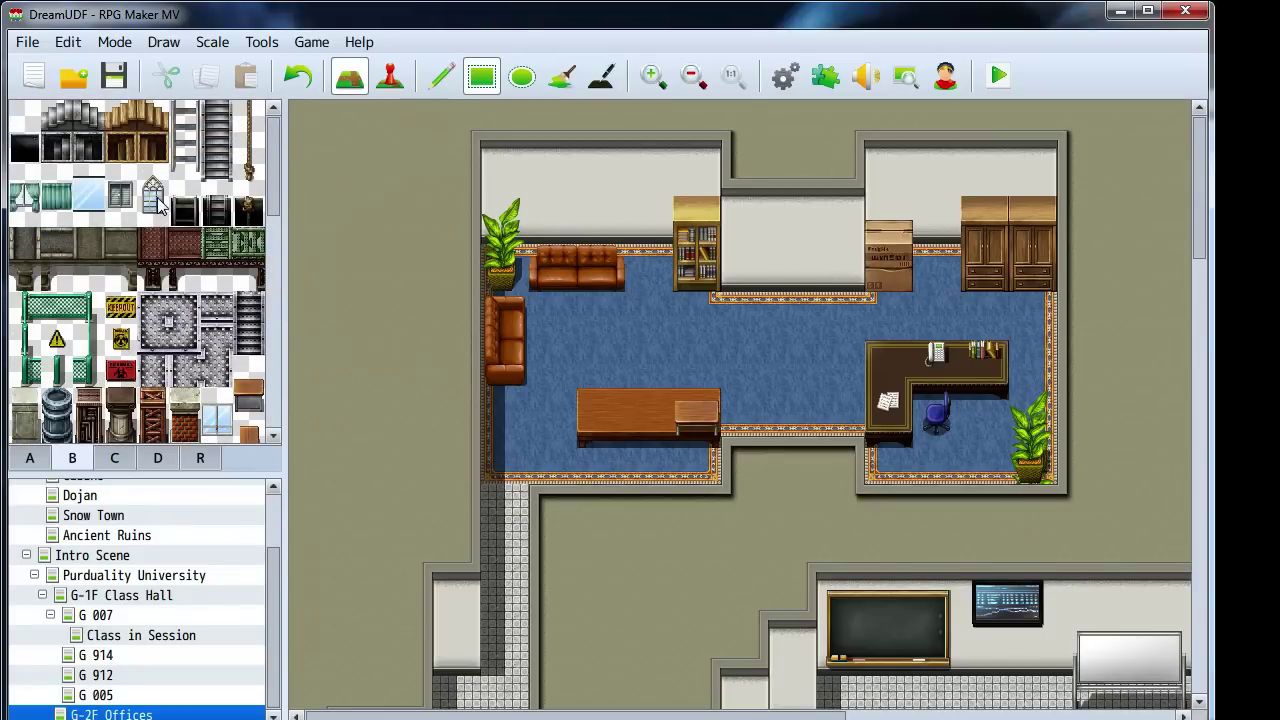
{"action": "left_click", "coordinate": [119, 194]}
{"action": "left_click_drag", "start_coordinate": [87, 192], "coordinate": [87, 212]}
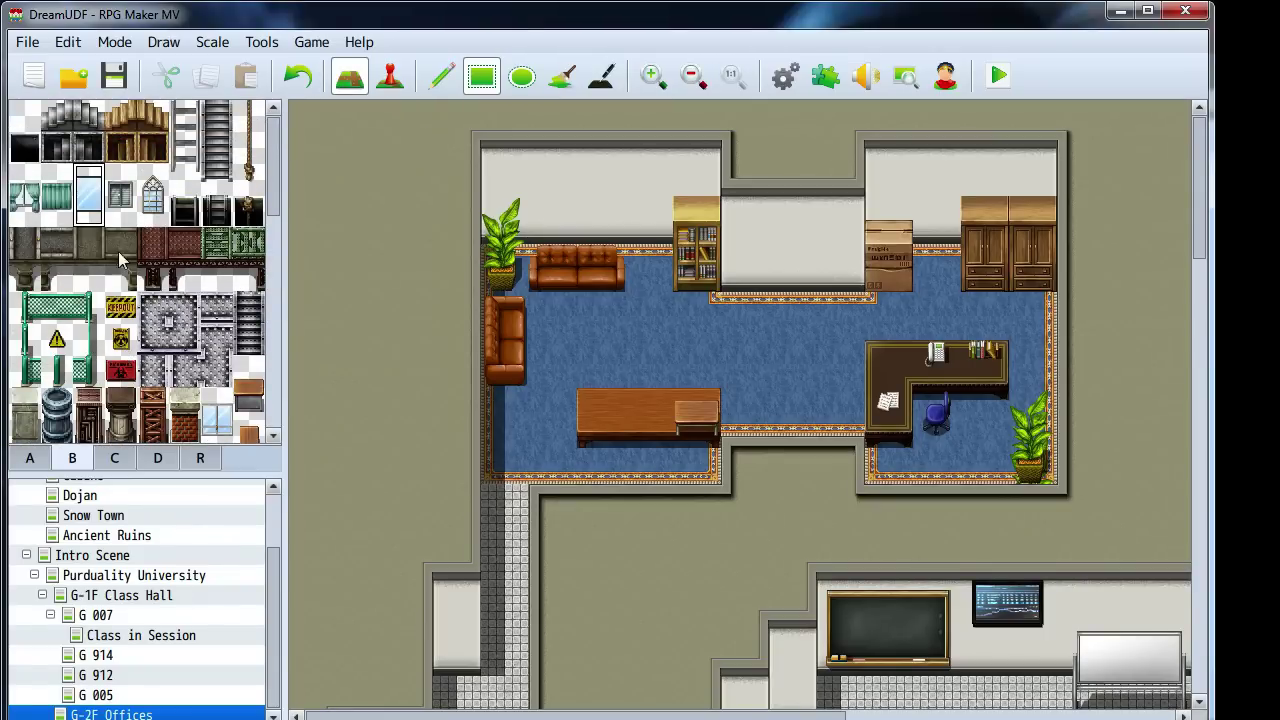
{"action": "left_click", "coordinate": [945, 205]}
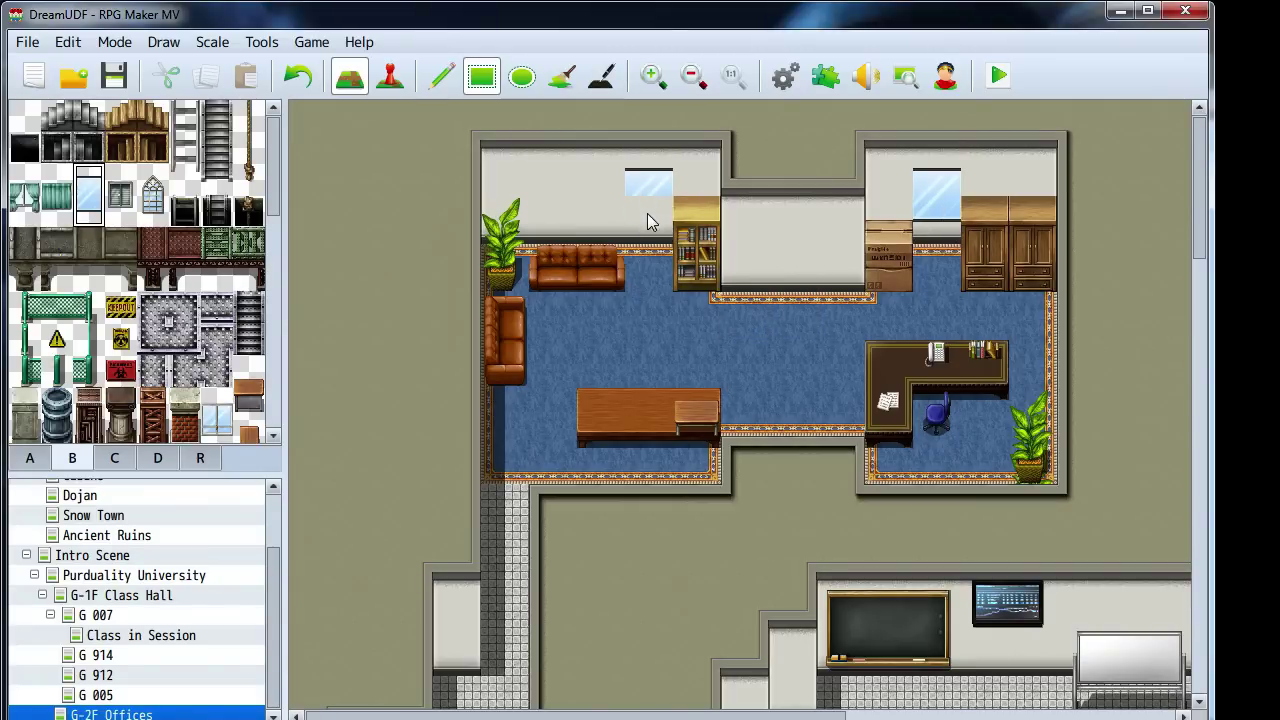
{"action": "left_click", "coordinate": [645, 185]}
{"action": "left_click", "coordinate": [594, 180]}
{"action": "left_click", "coordinate": [544, 190]}
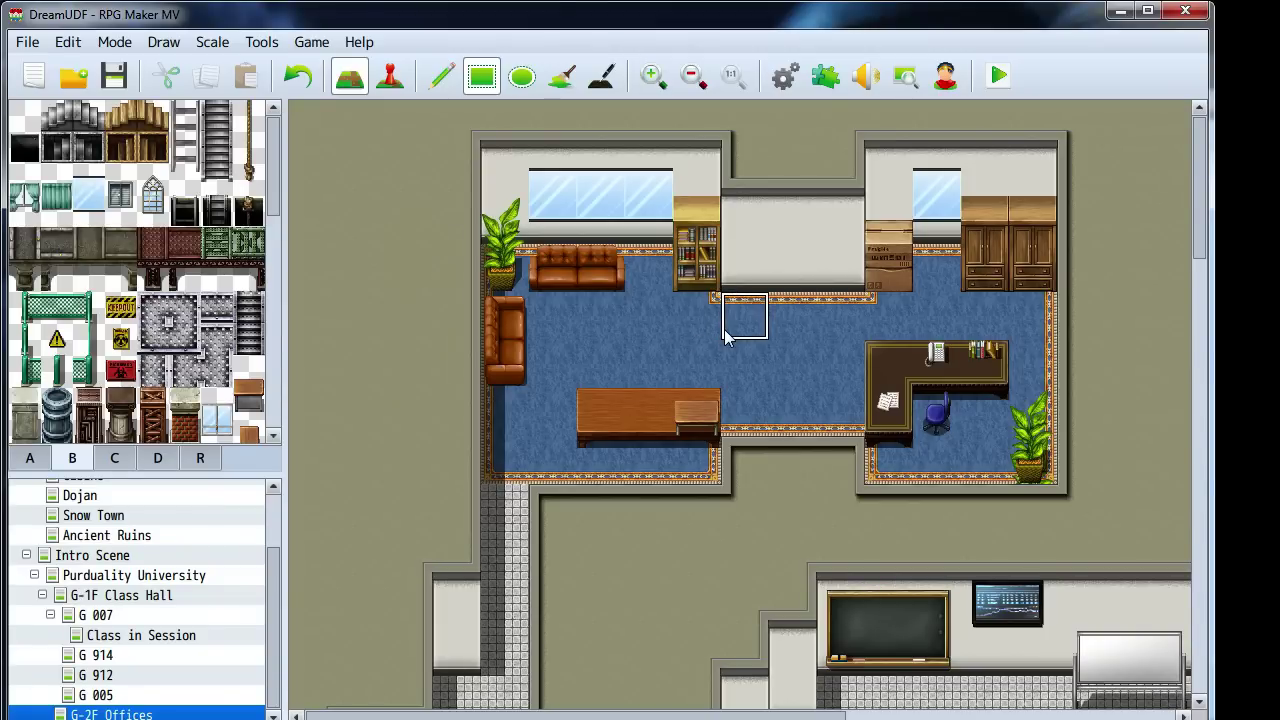
Browse the B and C tile sets for more items to furnish the office
{"action": "scroll", "coordinate": [783, 420], "scroll_direction": "right", "scroll_amount": 3}
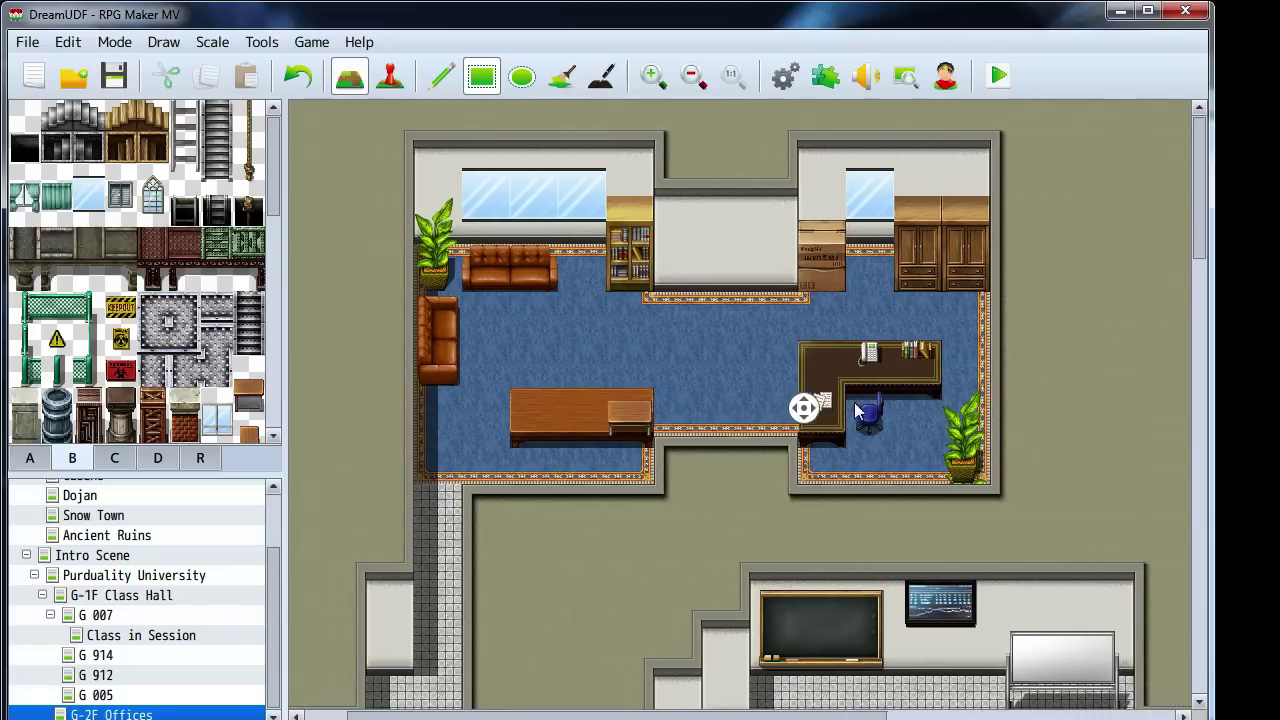
{"action": "scroll", "coordinate": [700, 390], "scroll_direction": "left", "scroll_amount": 3}
{"action": "scroll", "coordinate": [120, 355], "scroll_direction": "down", "scroll_amount": 2}
{"action": "scroll", "coordinate": [122, 352], "scroll_direction": "down", "scroll_amount": 5}
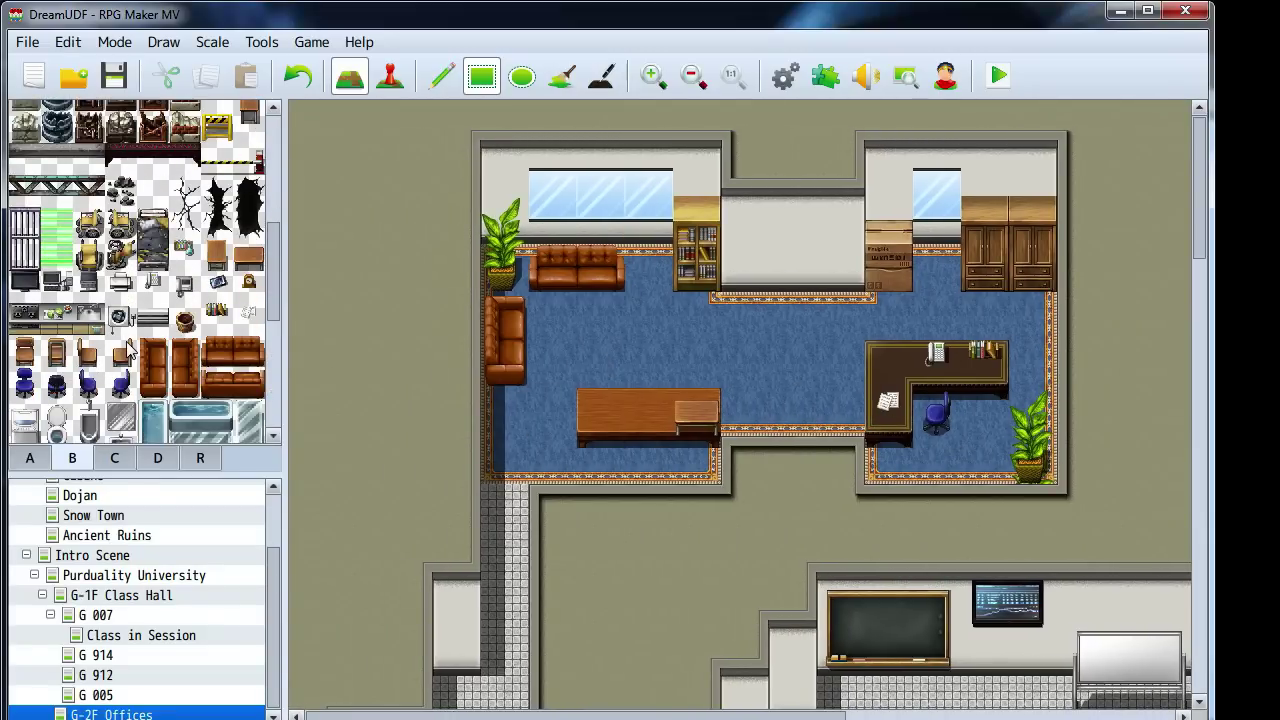
{"action": "scroll", "coordinate": [127, 350], "scroll_direction": "down", "scroll_amount": 6}
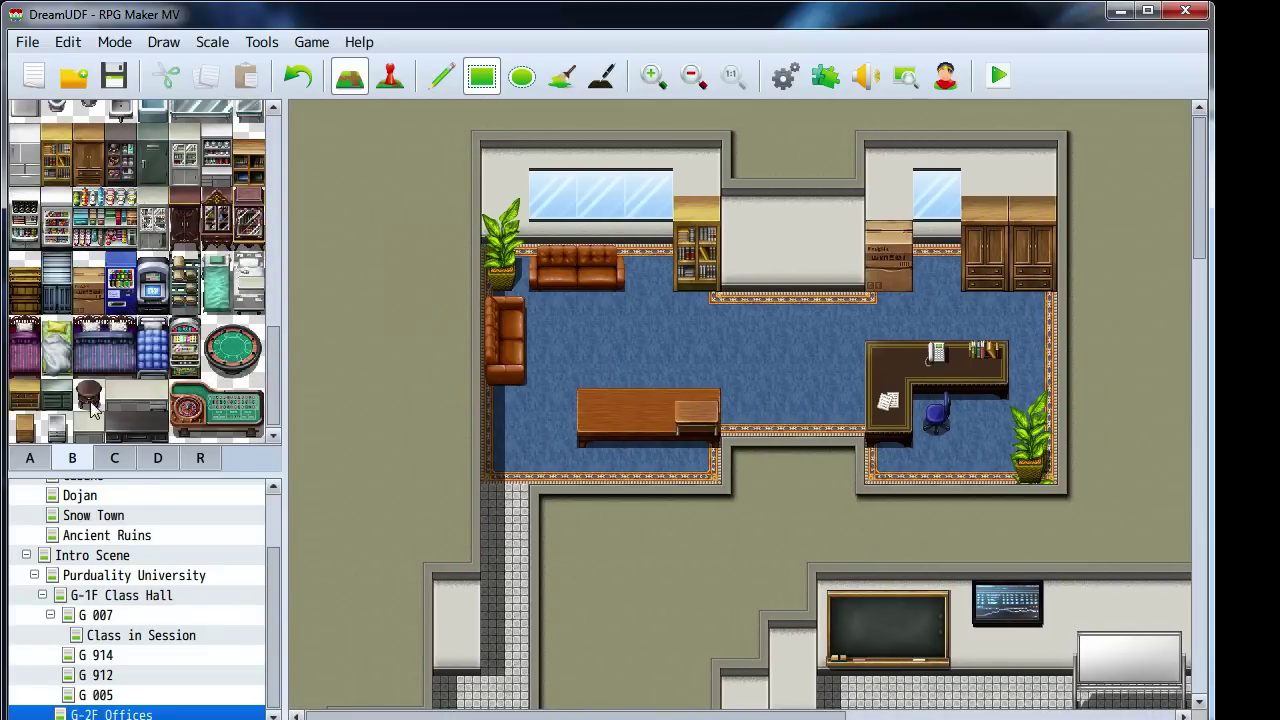
{"action": "left_click", "coordinate": [112, 464]}
{"action": "scroll", "coordinate": [115, 380], "scroll_direction": "up", "scroll_amount": 4}
{"action": "left_click", "coordinate": [72, 458]}
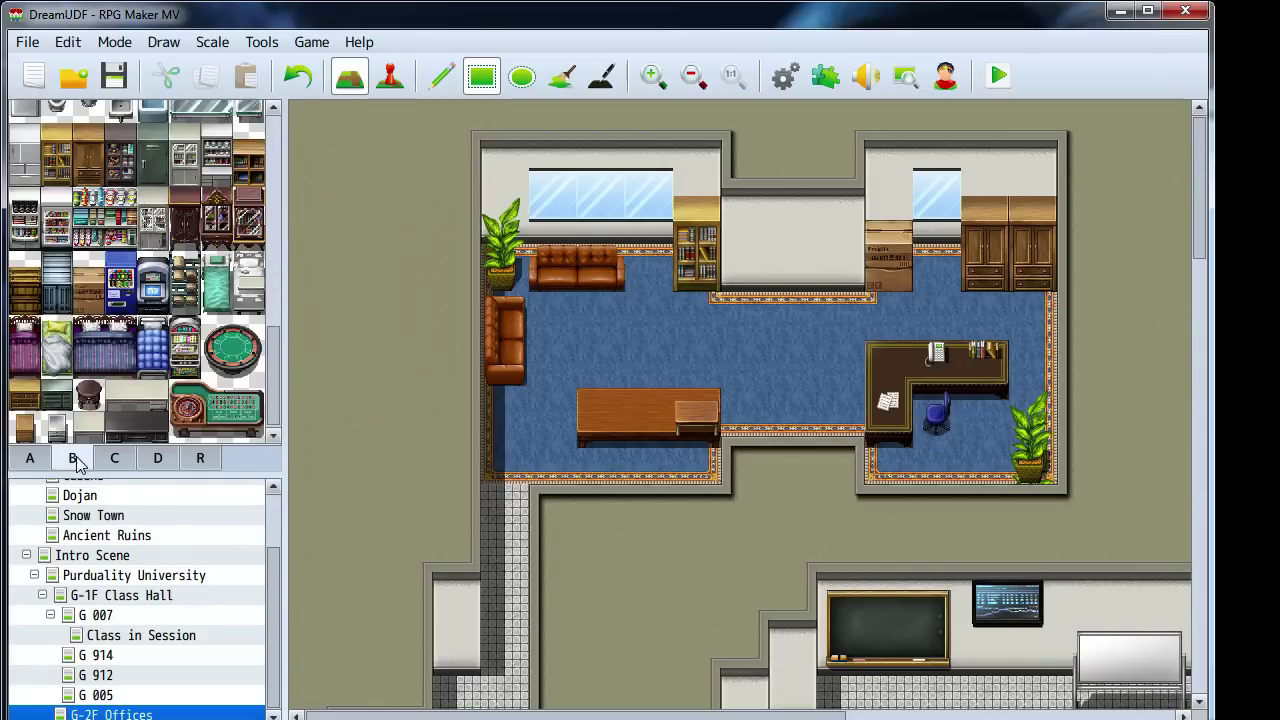
{"action": "scroll", "coordinate": [152, 270], "scroll_direction": "up", "scroll_amount": 6}
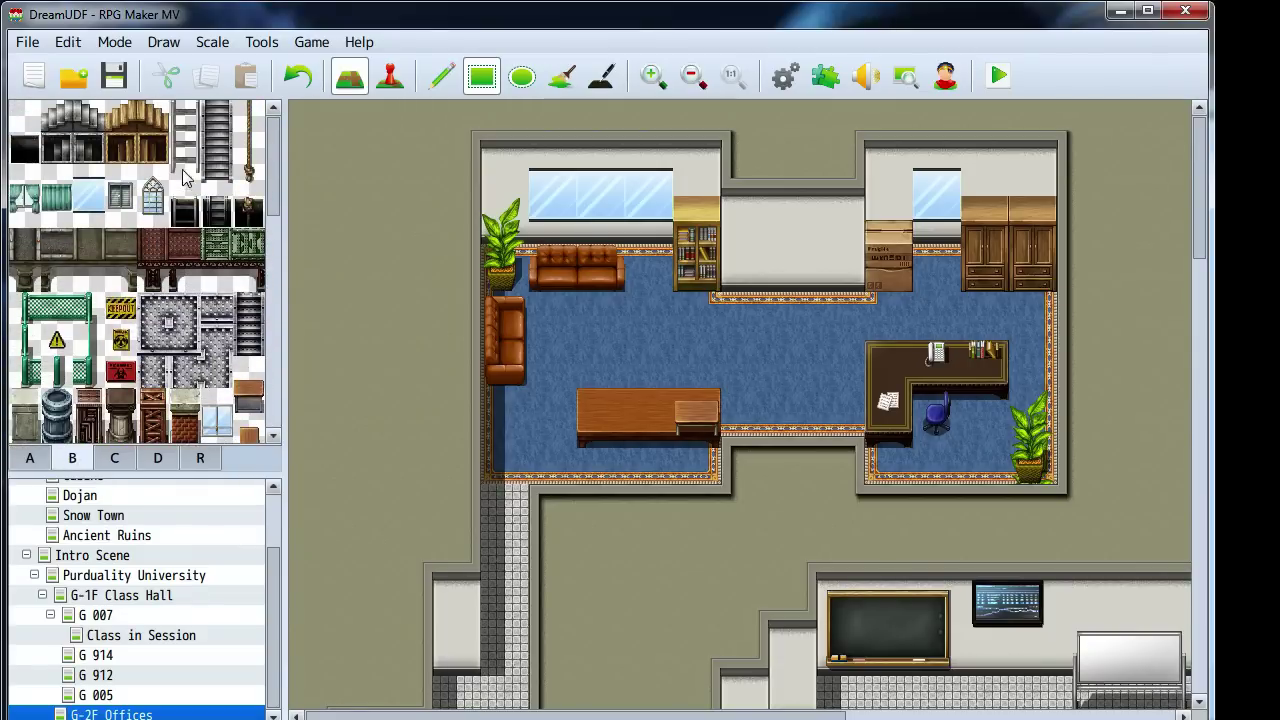
Replace the potted plant in the left-hand section's back corner with a ladder against the wall, next to the windows
{"action": "left_click_drag", "start_coordinate": [187, 150], "coordinate": [187, 118]}
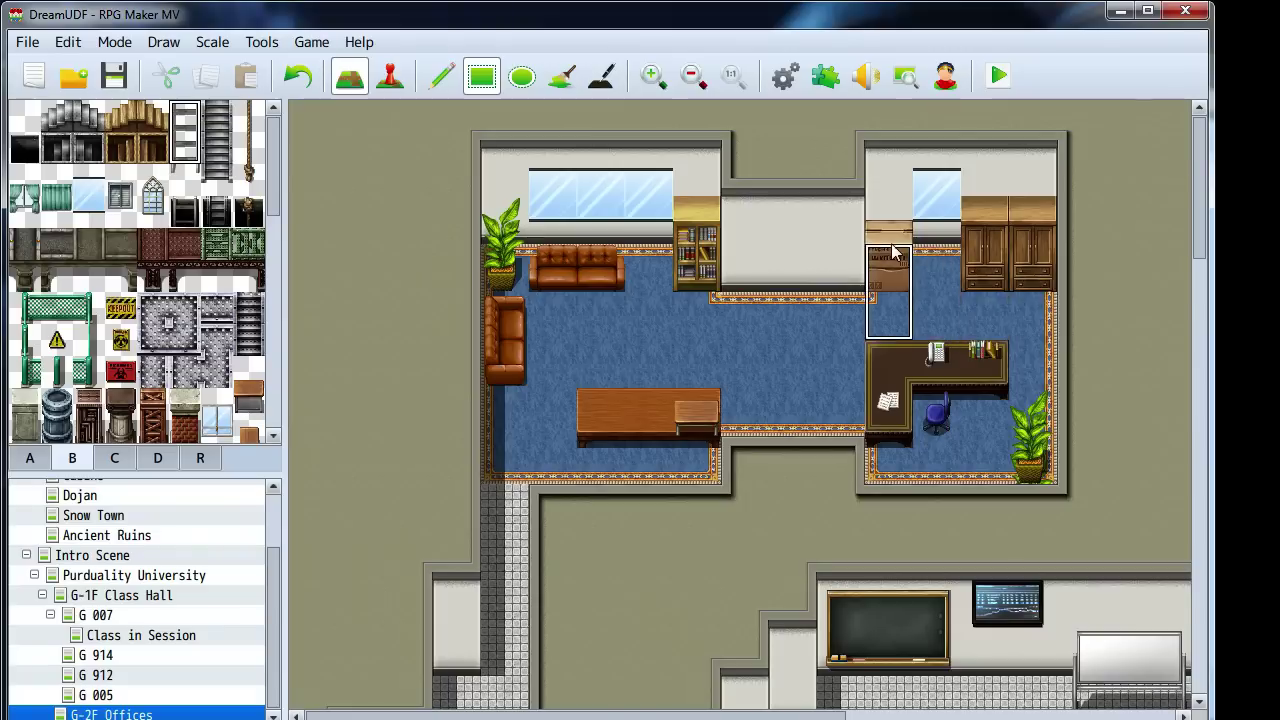
{"action": "left_click", "coordinate": [507, 233]}
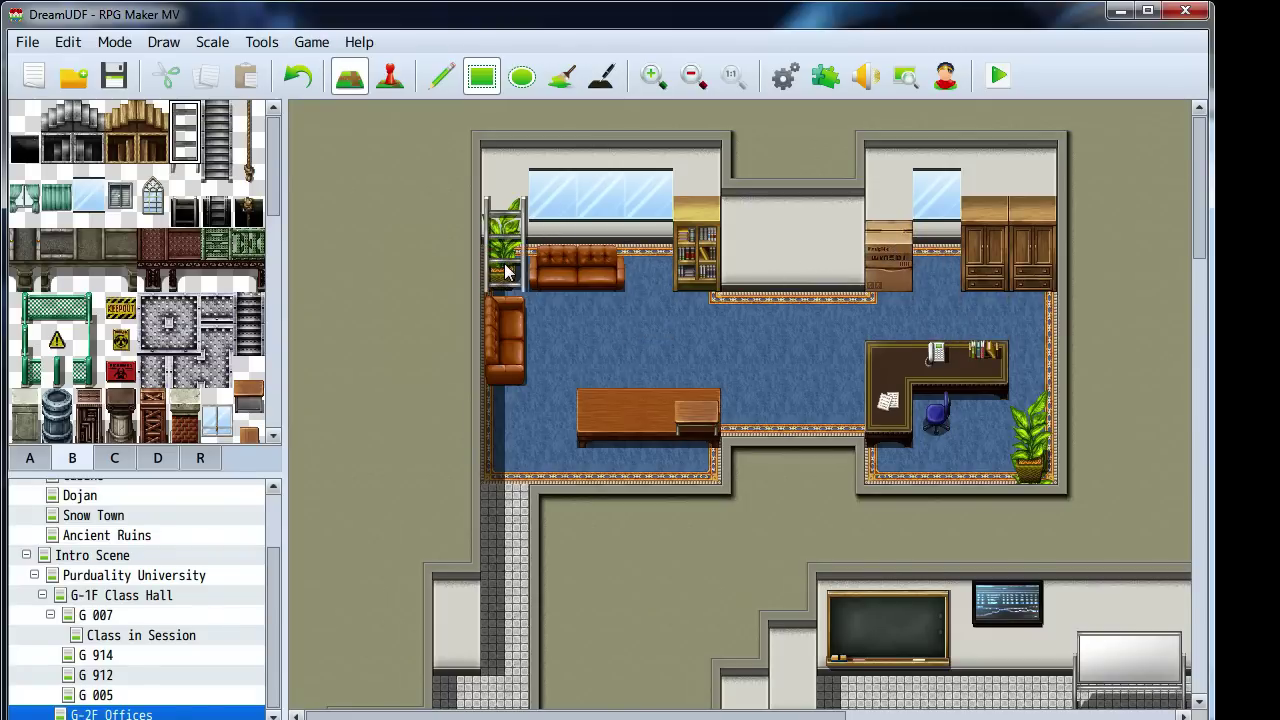
{"action": "key", "text": "ctrl+z"}
{"action": "key", "text": "ctrl+z"}
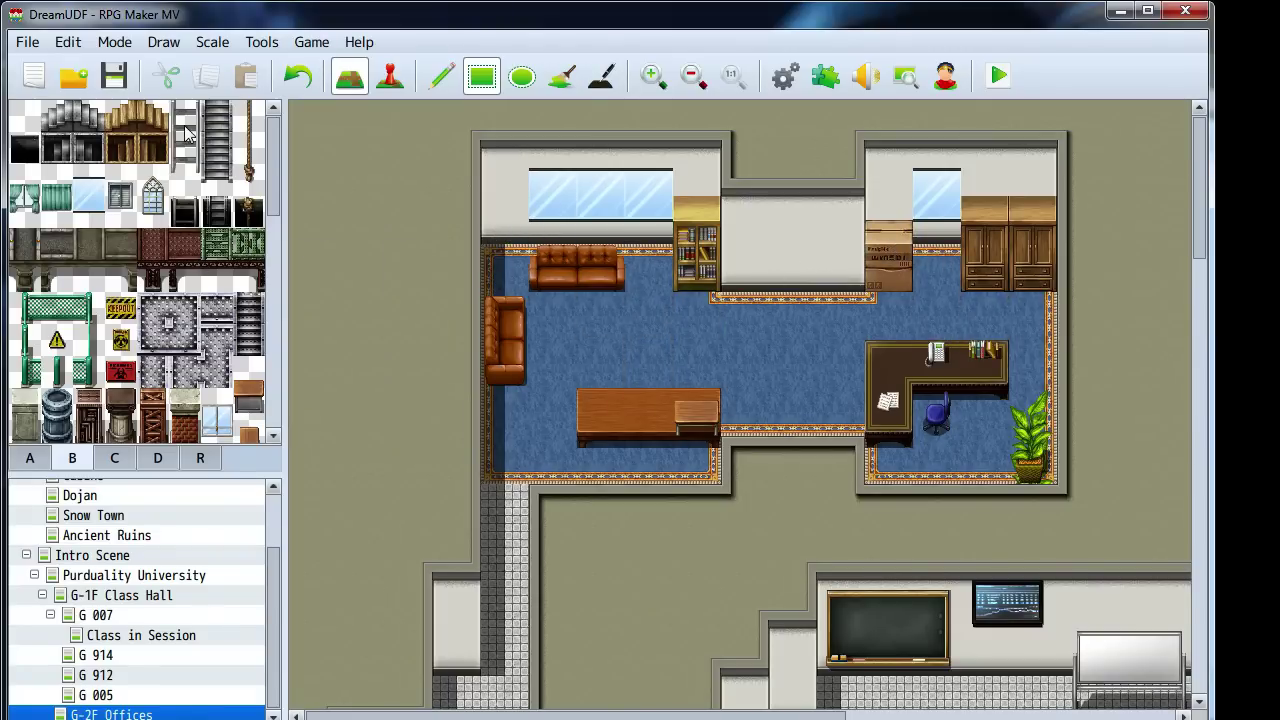
{"action": "left_click_drag", "start_coordinate": [185, 118], "coordinate": [186, 180]}
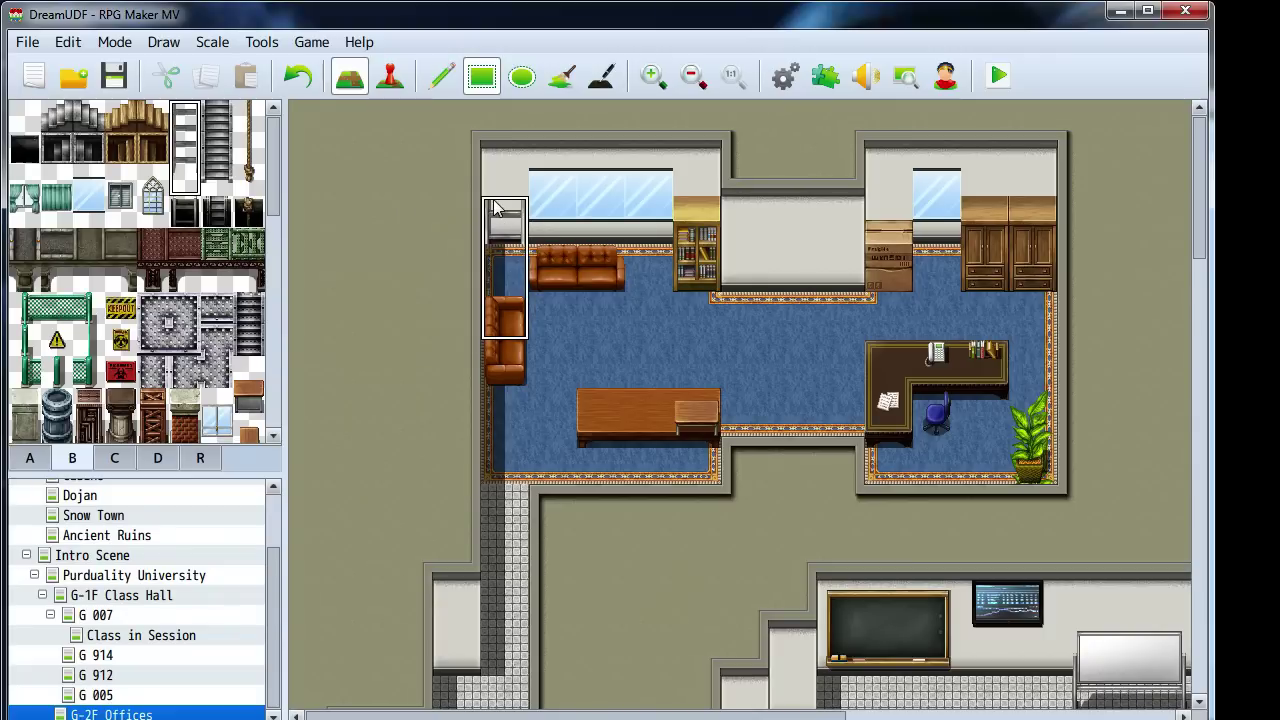
{"action": "left_click", "coordinate": [503, 172]}
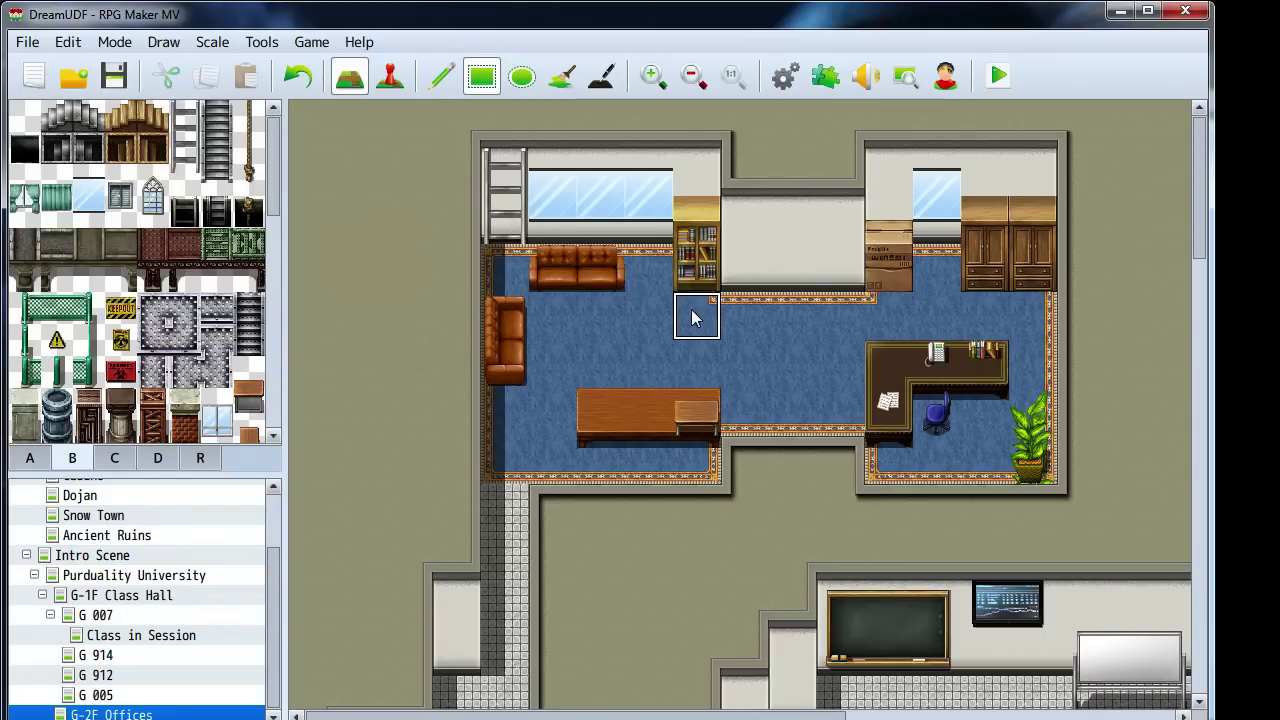
Look through the B and C tile sets for further decorations to put in the office
{"action": "scroll", "coordinate": [150, 285], "scroll_direction": "down", "scroll_amount": 1}
{"action": "scroll", "coordinate": [150, 285], "scroll_direction": "up", "scroll_amount": 1}
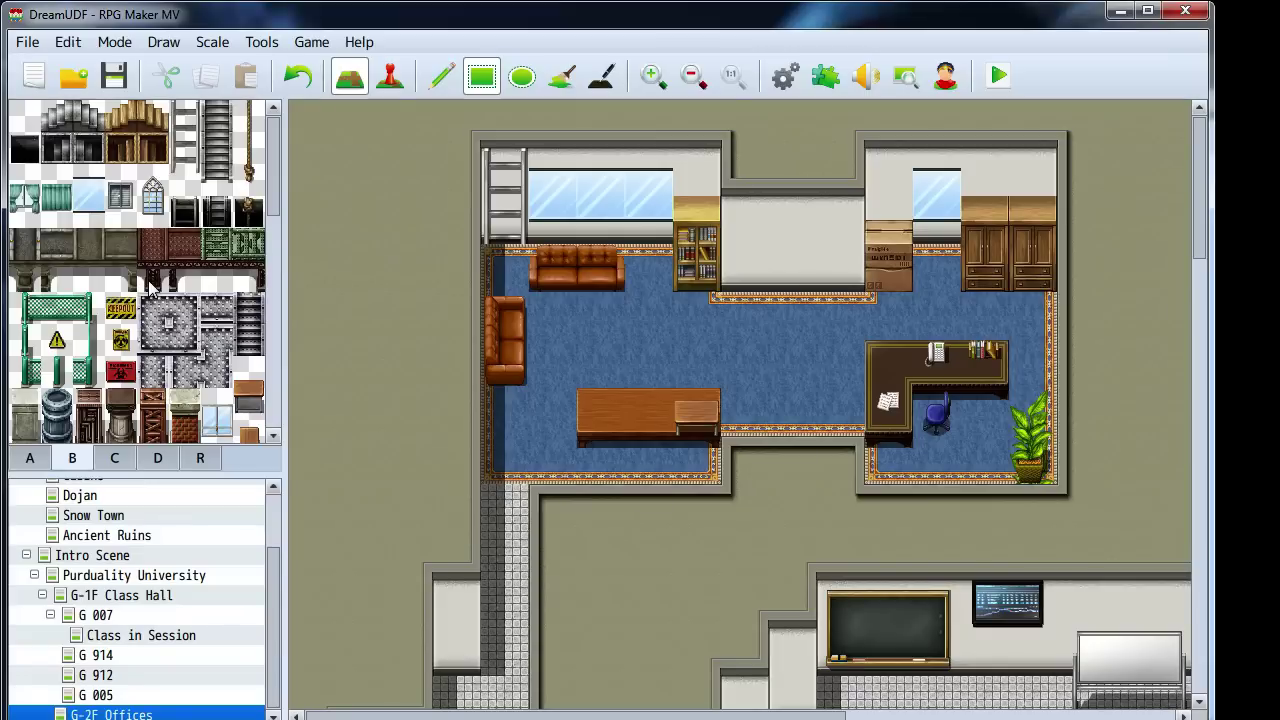
{"action": "scroll", "coordinate": [150, 285], "scroll_direction": "down", "scroll_amount": 1}
{"action": "scroll", "coordinate": [262, 352], "scroll_direction": "down", "scroll_amount": 1}
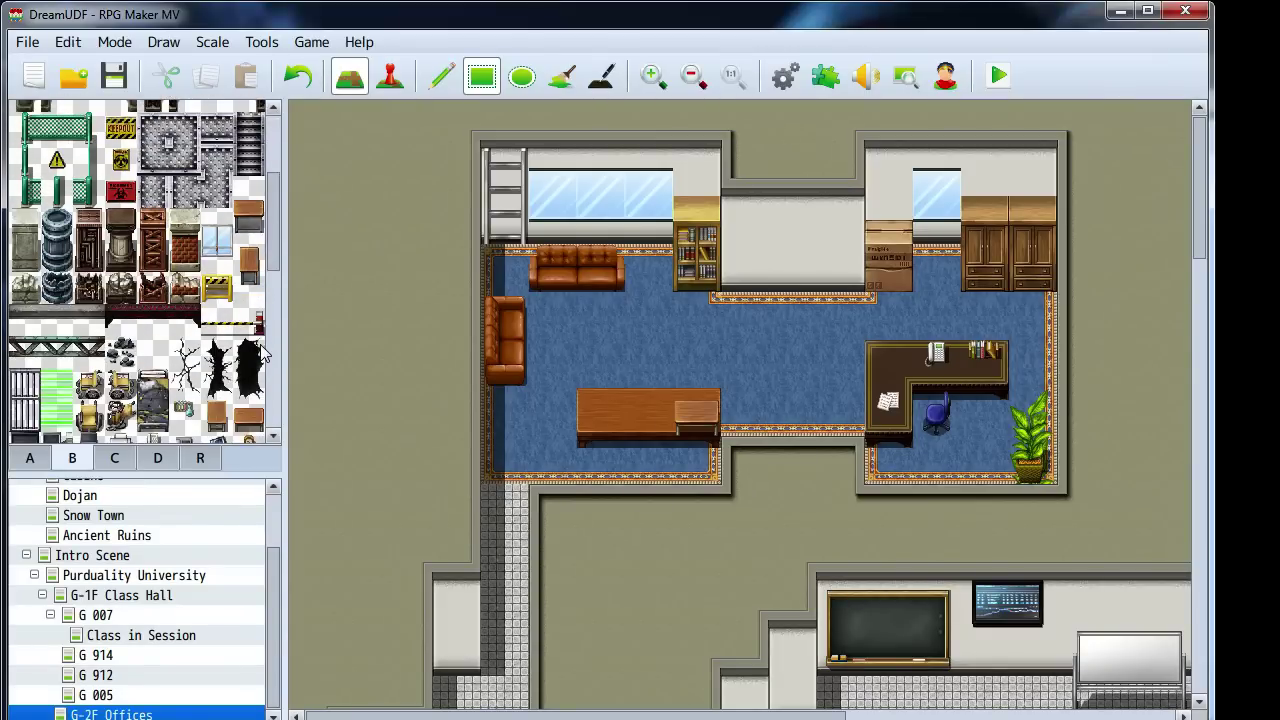
{"action": "scroll", "coordinate": [262, 352], "scroll_direction": "down", "scroll_amount": 1}
{"action": "scroll", "coordinate": [262, 352], "scroll_direction": "down", "scroll_amount": 1}
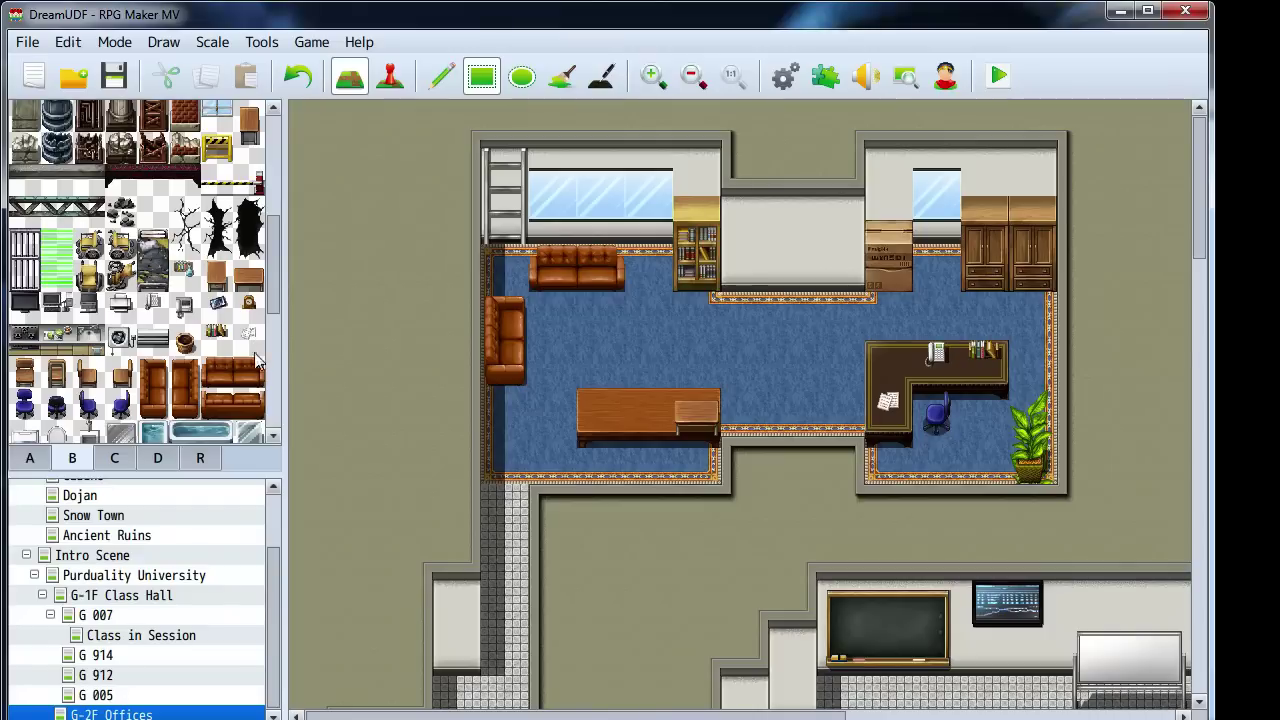
{"action": "scroll", "coordinate": [222, 360], "scroll_direction": "down", "scroll_amount": 3}
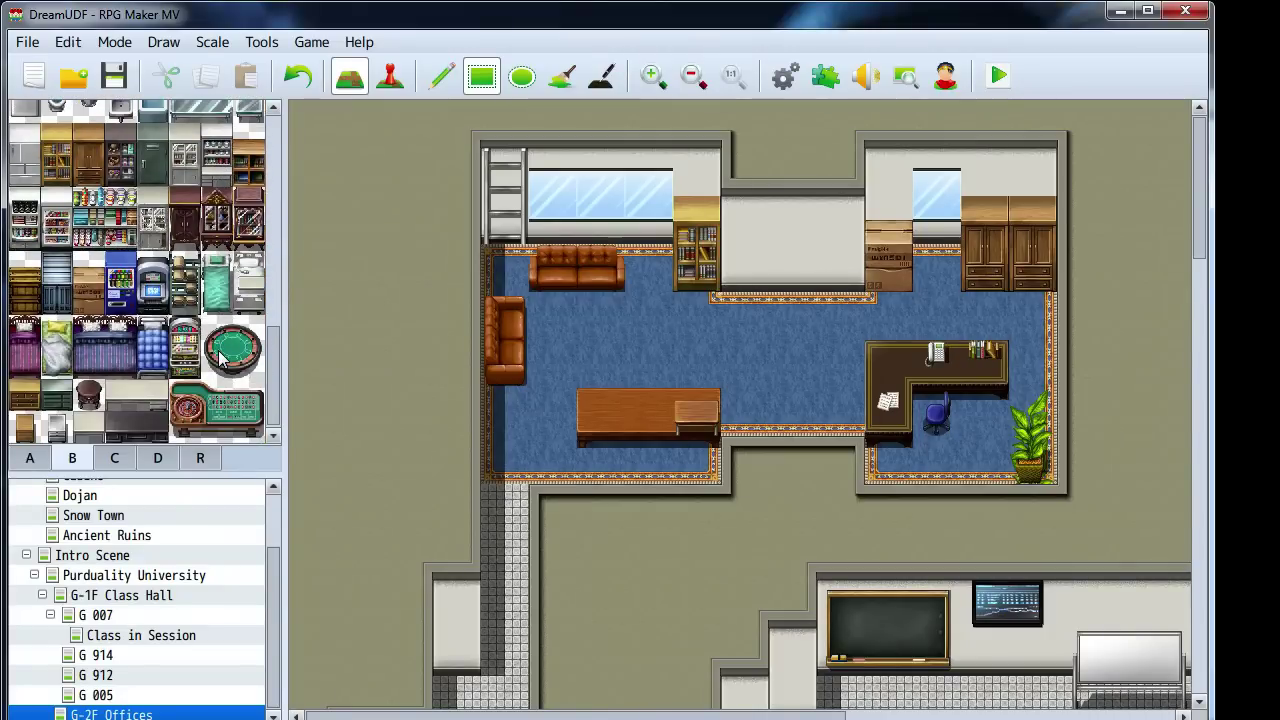
{"action": "left_click", "coordinate": [120, 458]}
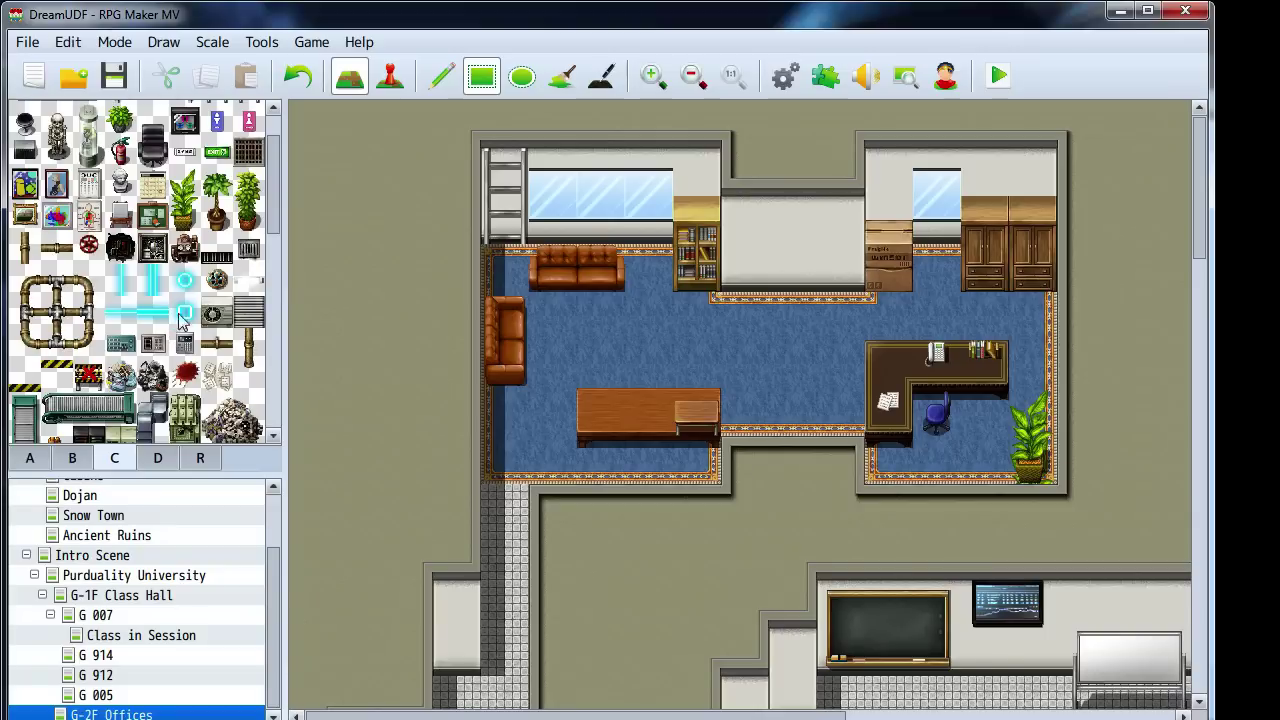
{"action": "scroll", "coordinate": [180, 325], "scroll_direction": "down", "scroll_amount": 1}
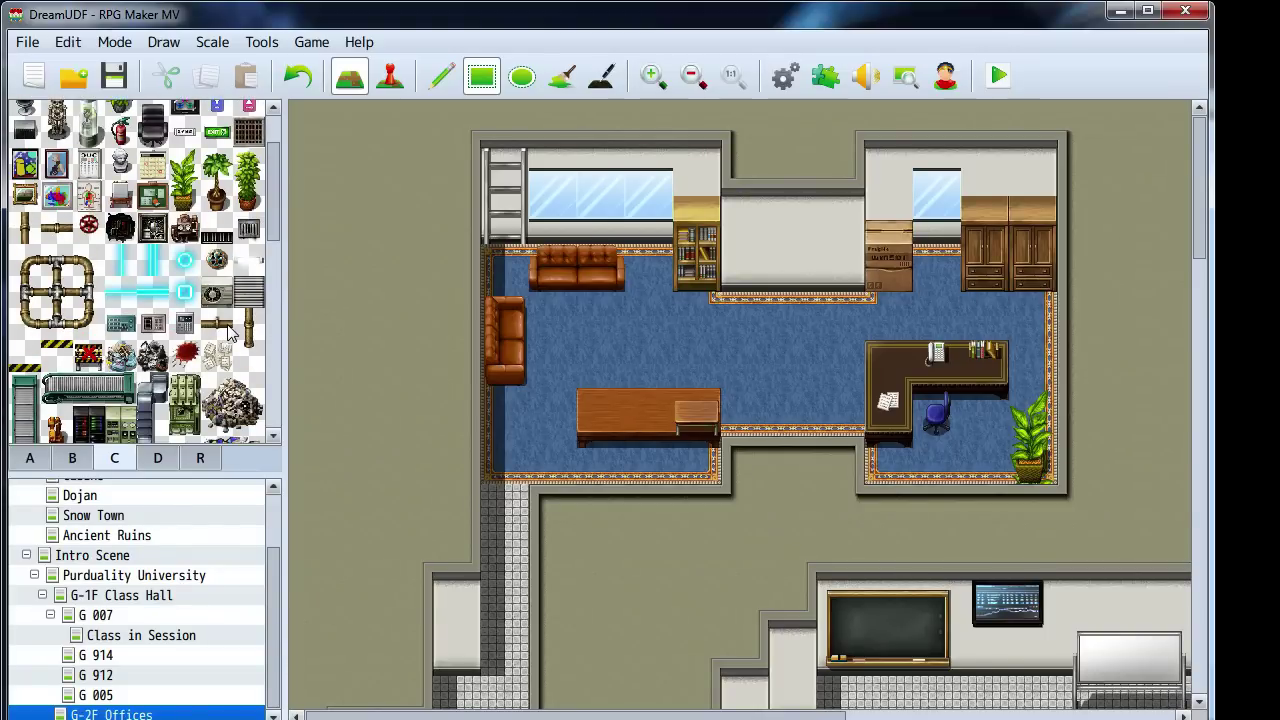
{"action": "scroll", "coordinate": [228, 333], "scroll_direction": "up", "scroll_amount": 2}
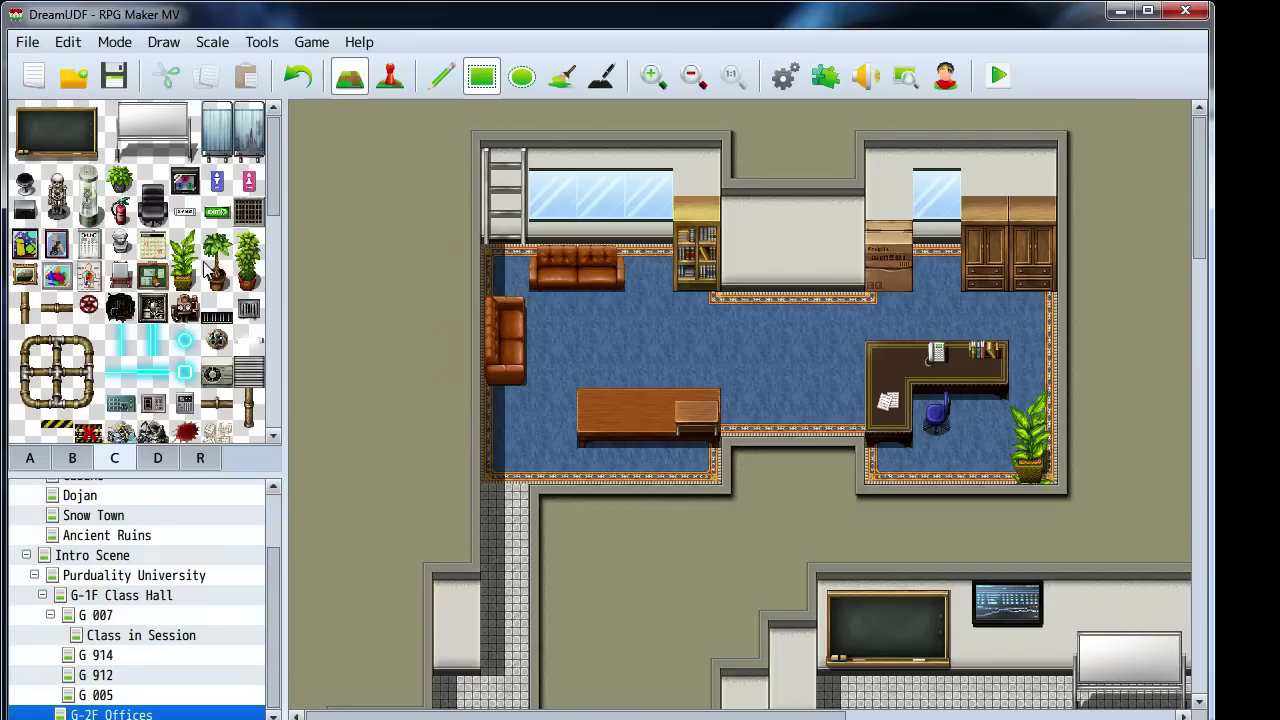
Place a fire extinguisher in the corner below the ladder and hang the framed portrait in the middle of the central back wall
{"action": "left_click", "coordinate": [120, 211]}
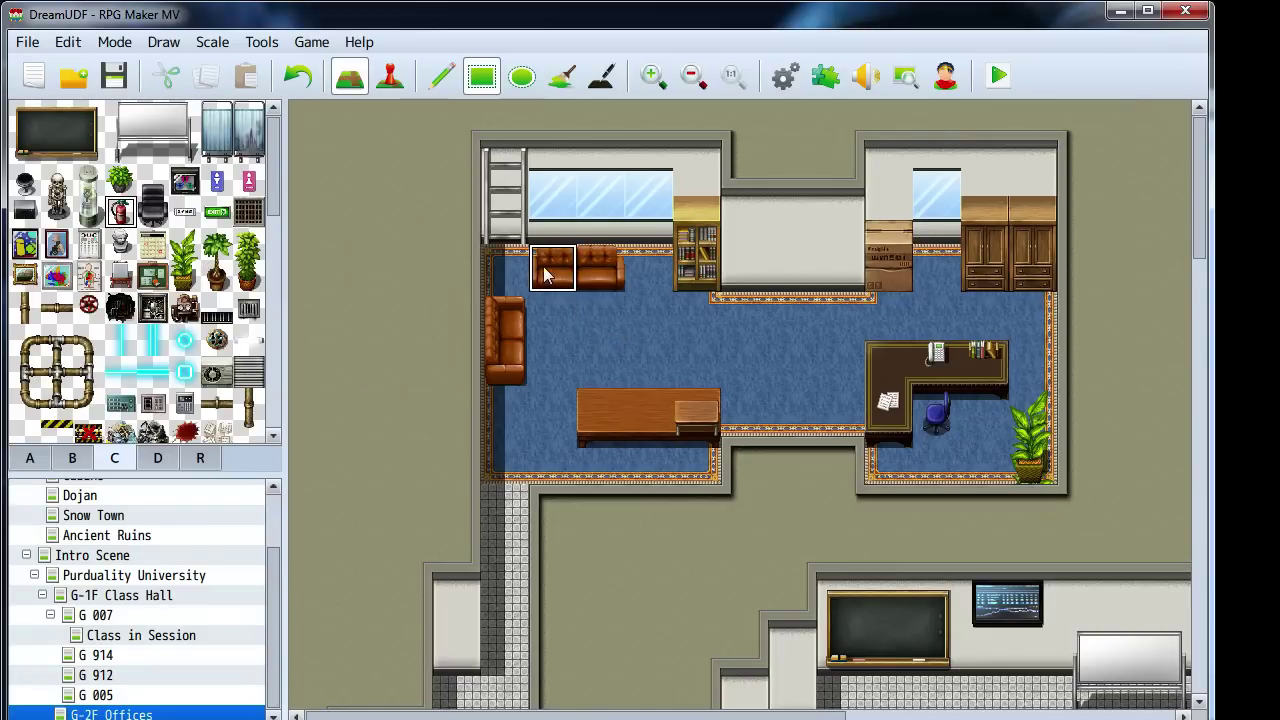
{"action": "left_click", "coordinate": [506, 268]}
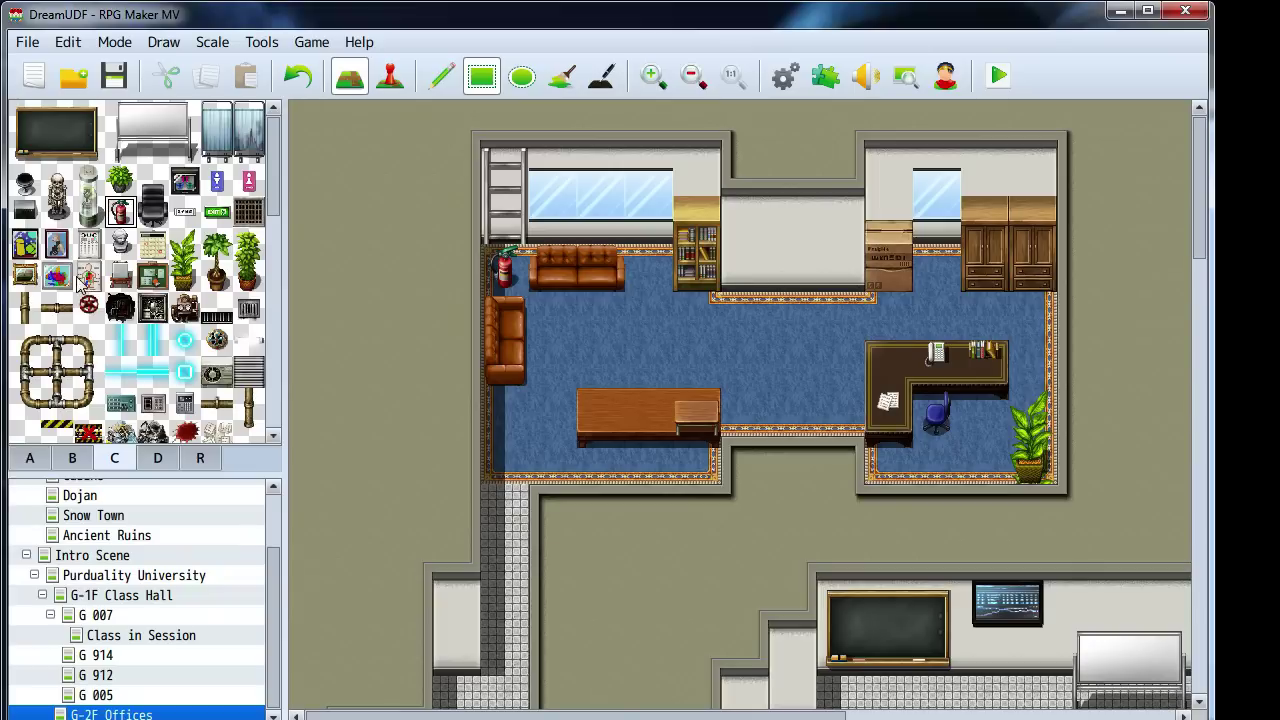
{"action": "left_click", "coordinate": [56, 244]}
{"action": "left_click", "coordinate": [805, 250]}
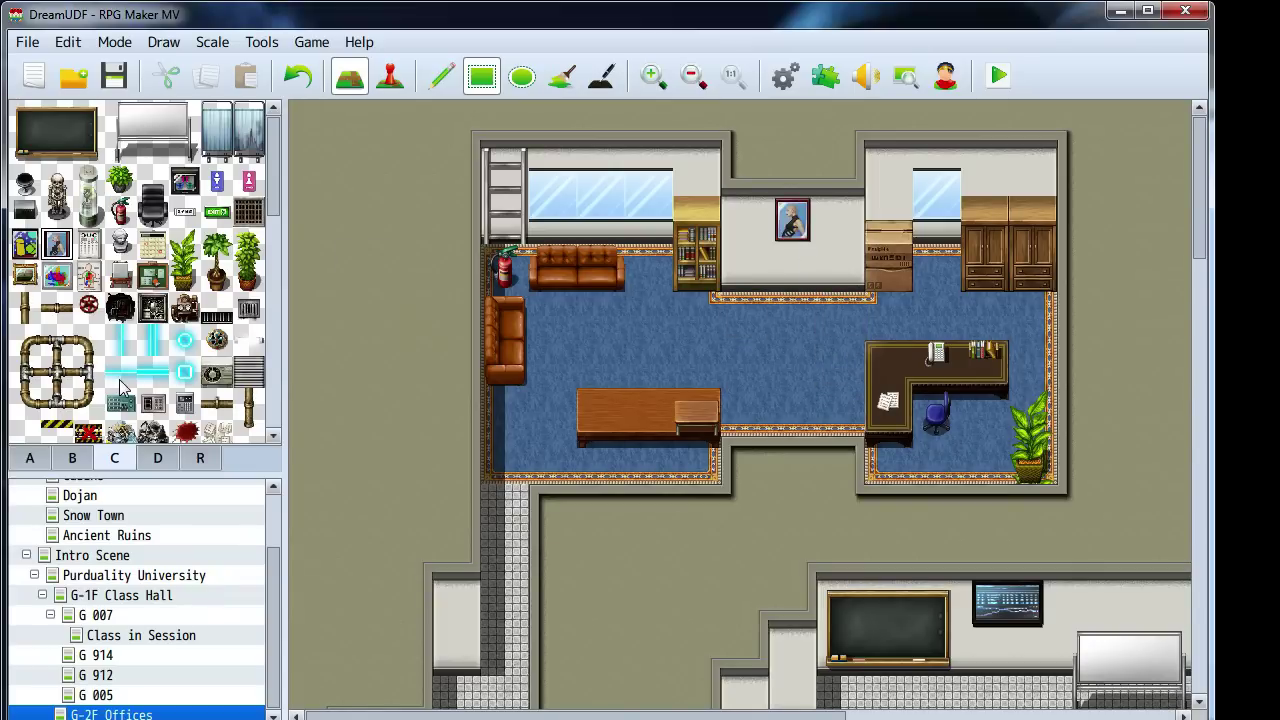
{"action": "left_click", "coordinate": [120, 278]}
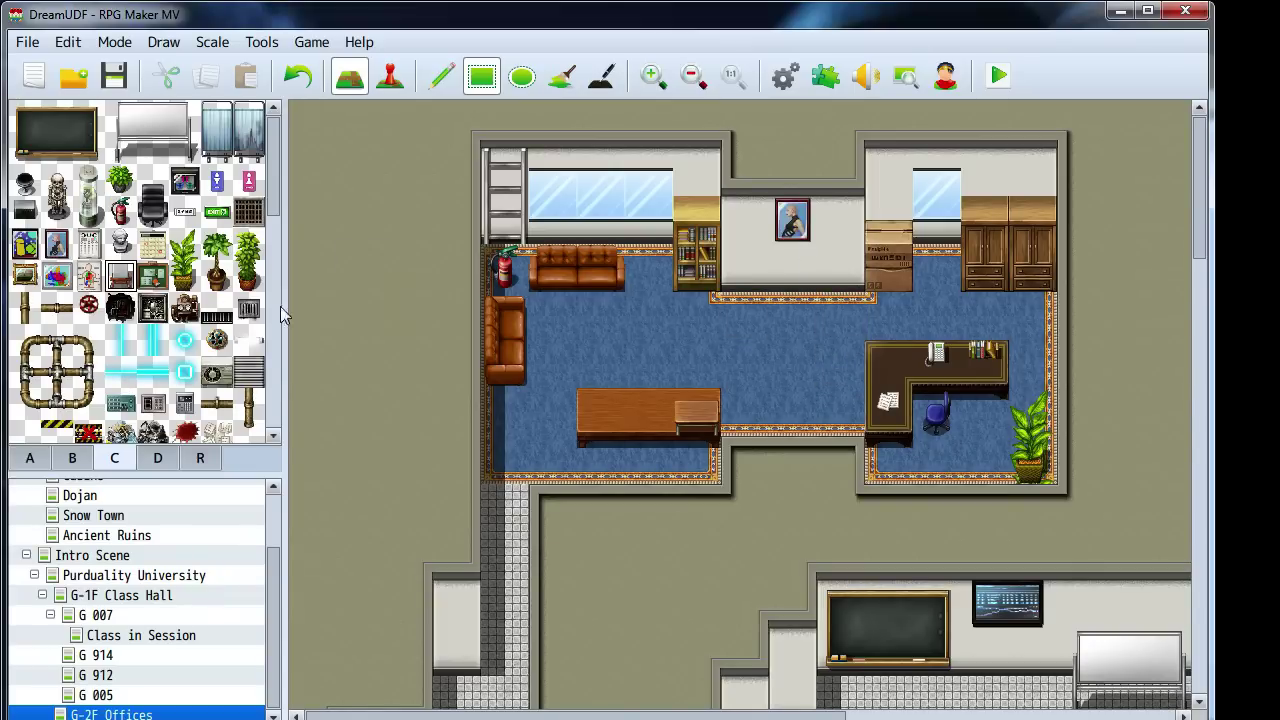
{"action": "left_click", "coordinate": [746, 314]}
{"action": "key", "text": "ctrl+z"}
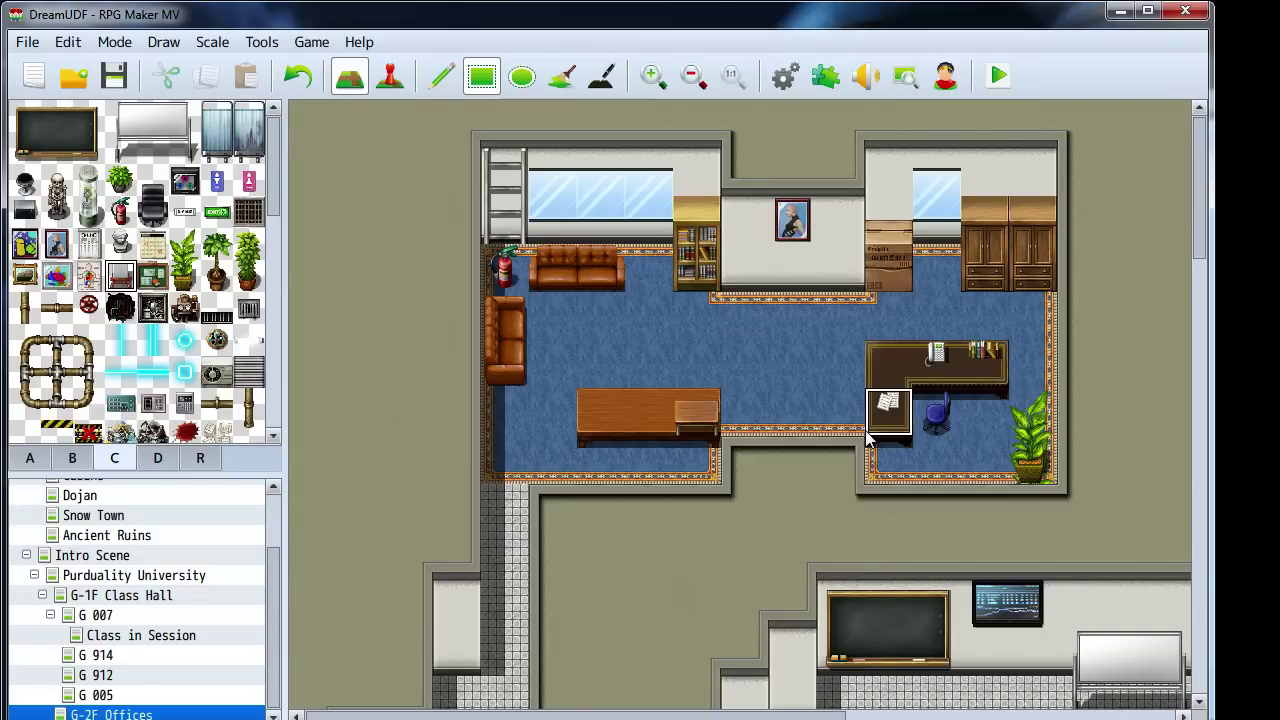
Put a green EXIT sign on the right-hand section's back wall, above the crates and beside the window
{"action": "left_click", "coordinate": [216, 212]}
{"action": "scroll", "coordinate": [503, 409], "scroll_direction": "down", "scroll_amount": 3}
{"action": "left_click", "coordinate": [457, 457]}
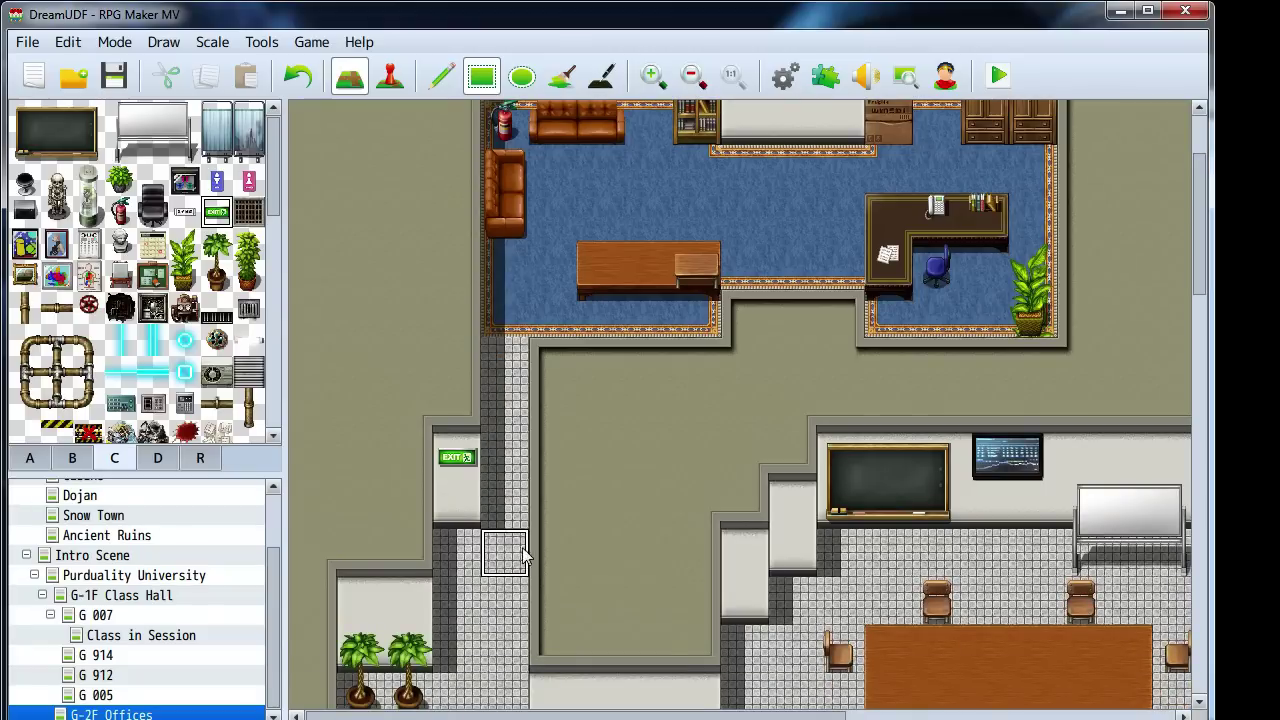
{"action": "key", "text": "ctrl+z"}
{"action": "middle_click_drag", "start_coordinate": [526, 511], "coordinate": [640, 260]}
{"action": "left_click", "coordinate": [812, 174]}
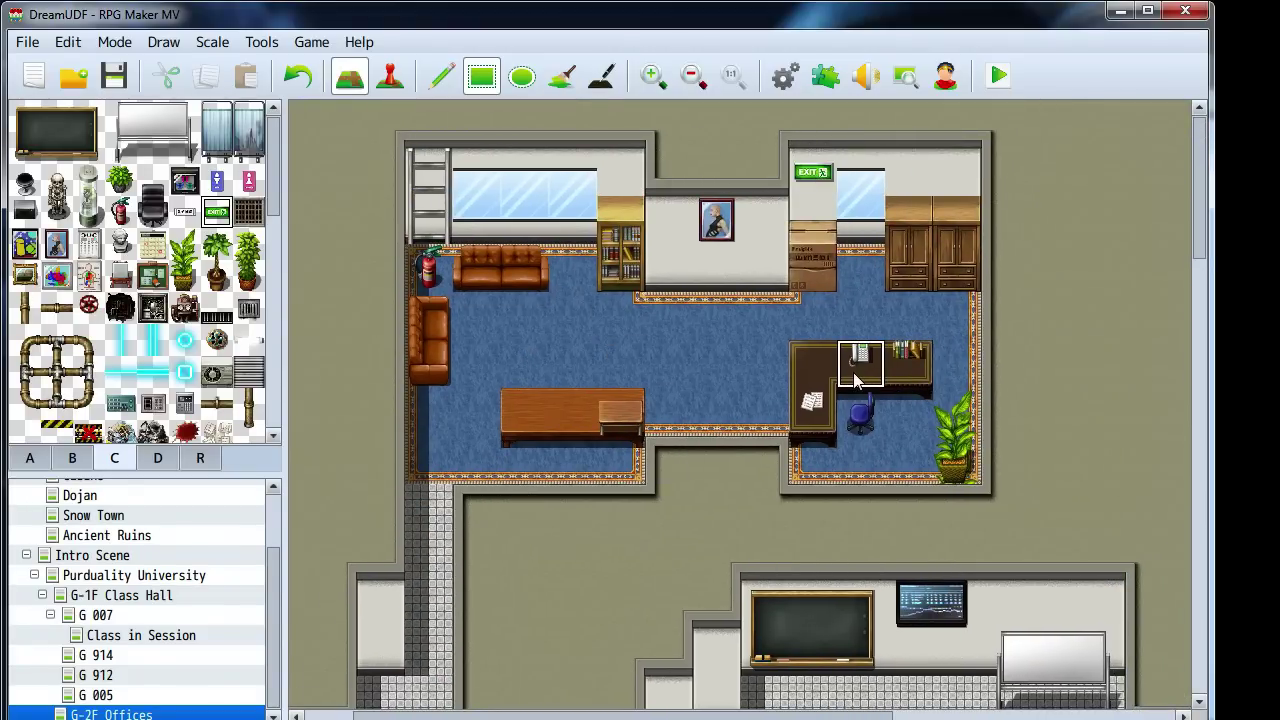
{"action": "middle_click_drag", "start_coordinate": [633, 367], "coordinate": [687, 373]}
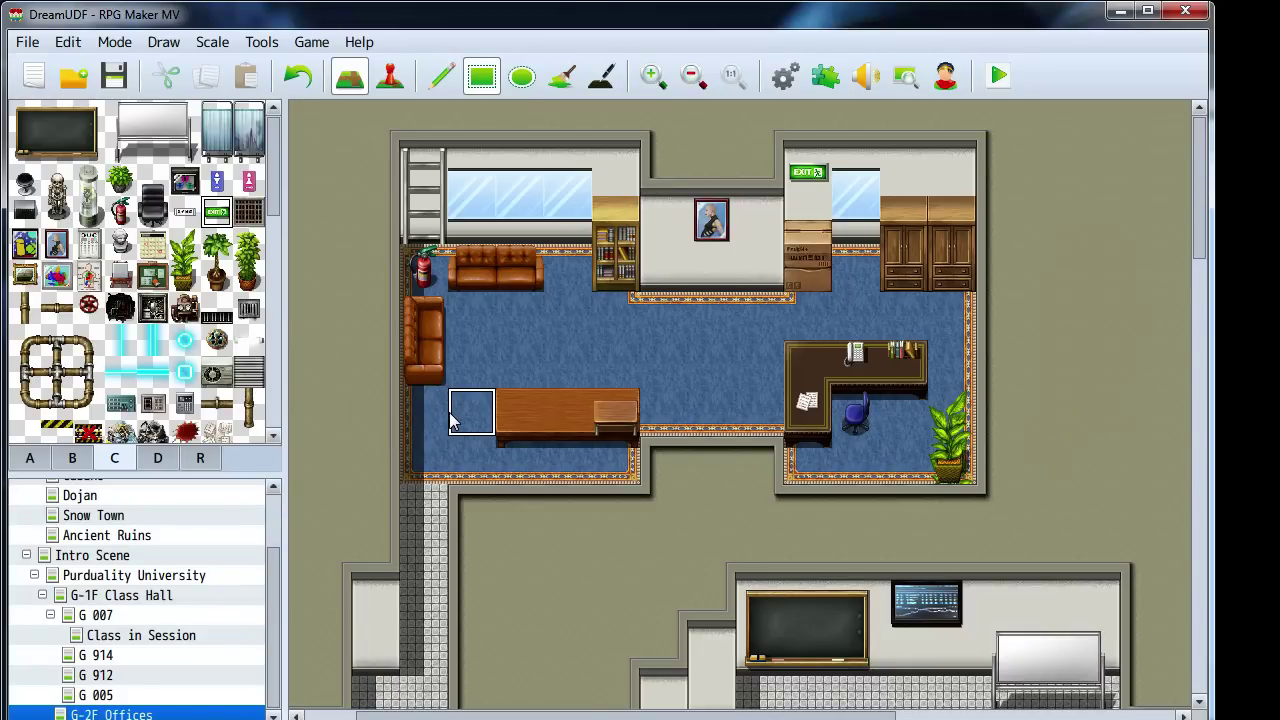
Place the tall two-tile potted plant against the central back wall, next to the bookcase
{"action": "left_click_drag", "start_coordinate": [248, 245], "coordinate": [248, 275]}
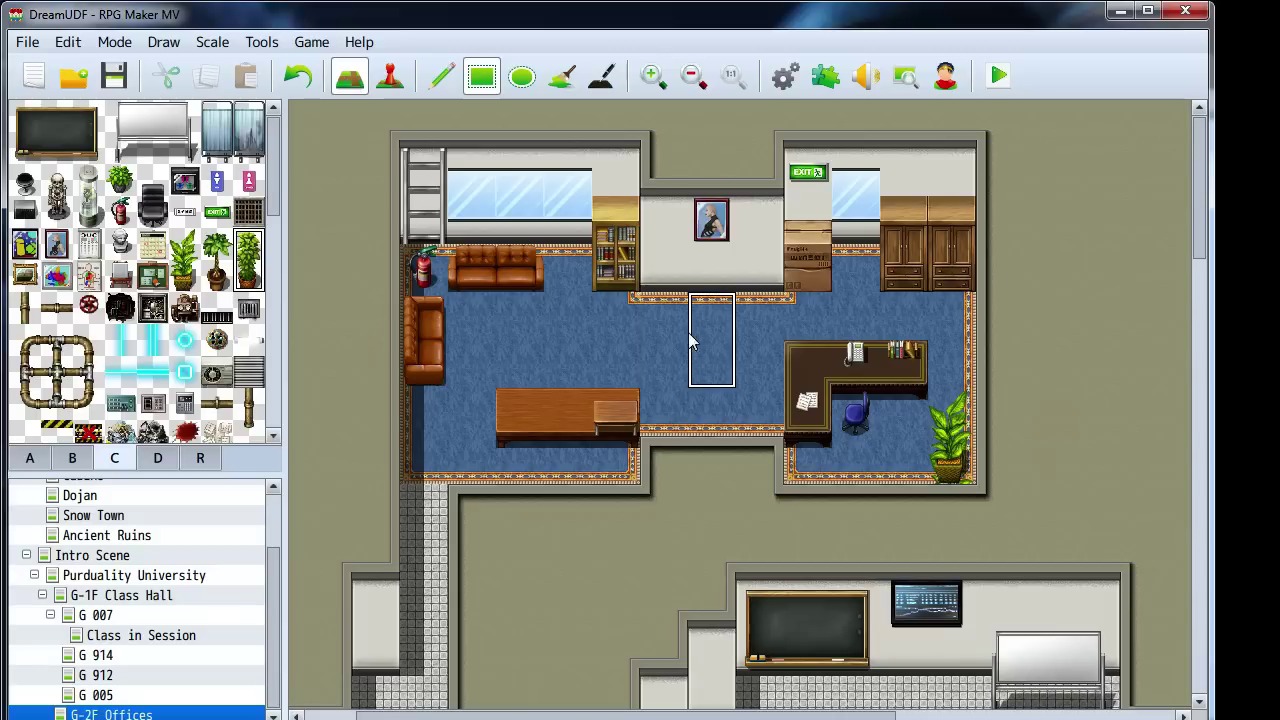
{"action": "left_click", "coordinate": [664, 290]}
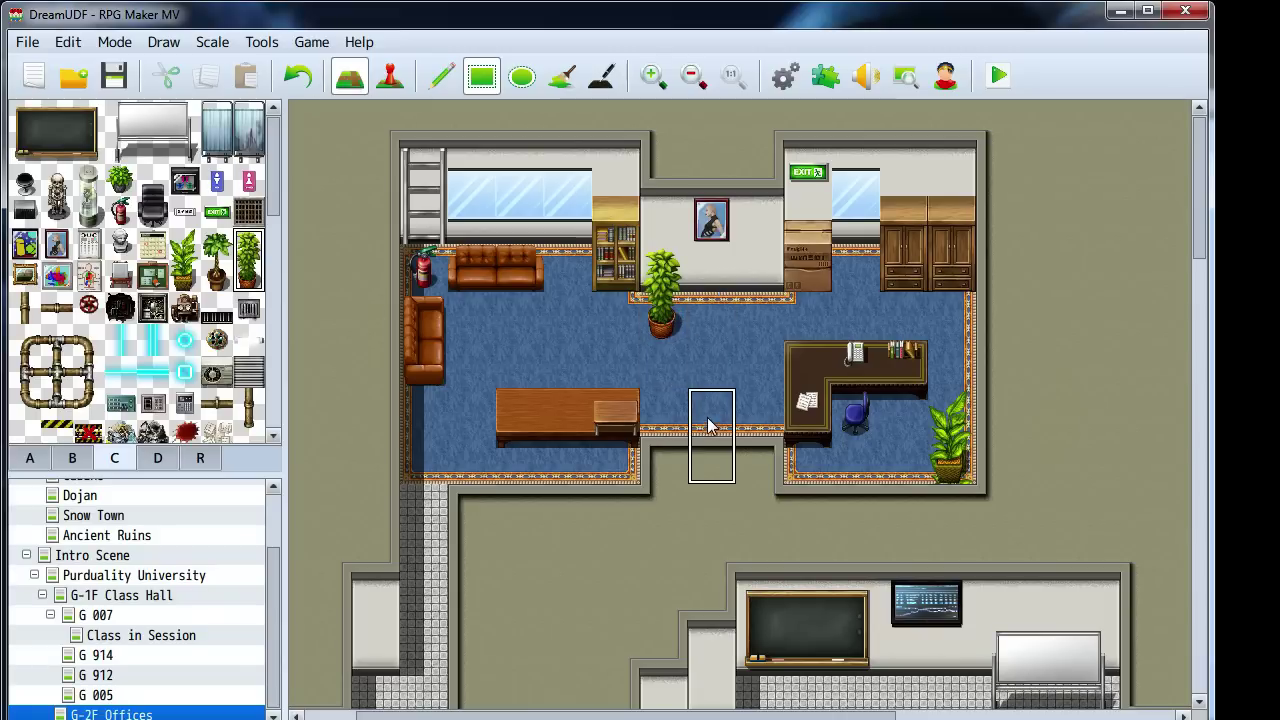
{"action": "right_click", "coordinate": [773, 372]}
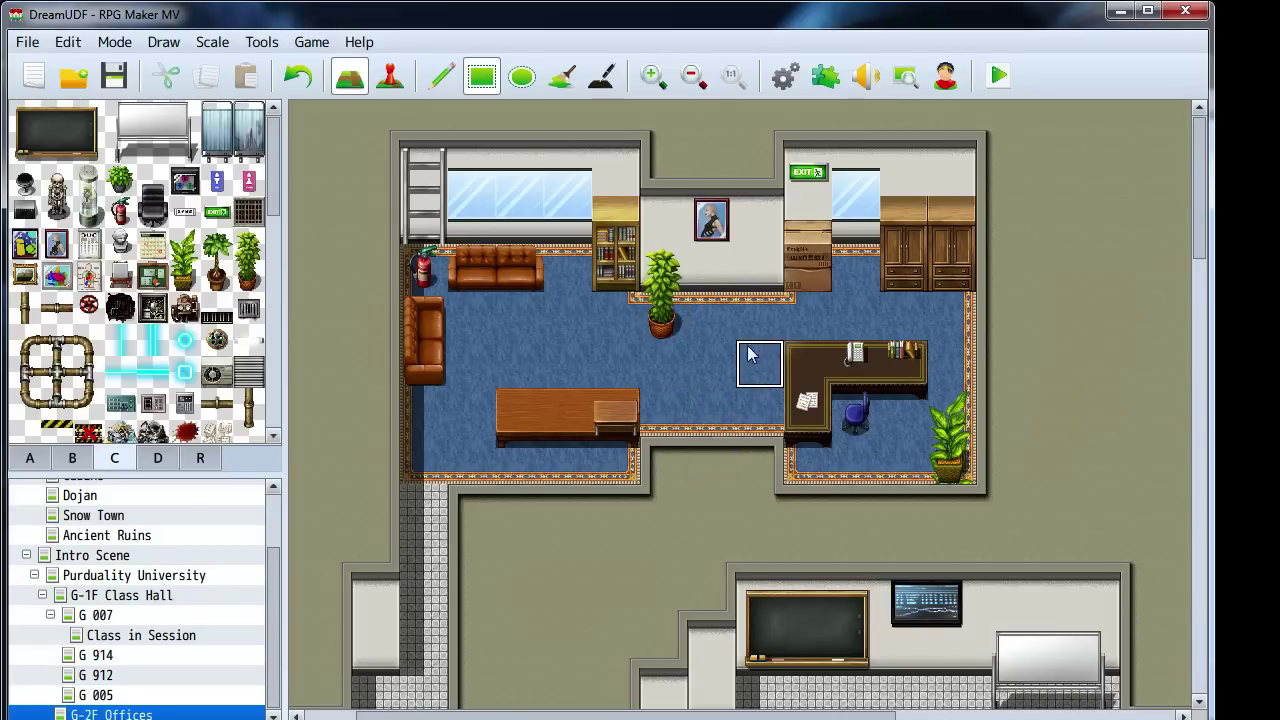
Create a new event on the corridor tile leading up to the office and set its trigger to Player Touch
{"action": "middle_click_drag", "start_coordinate": [757, 357], "coordinate": [523, 380]}
{"action": "left_click", "coordinate": [389, 75]}
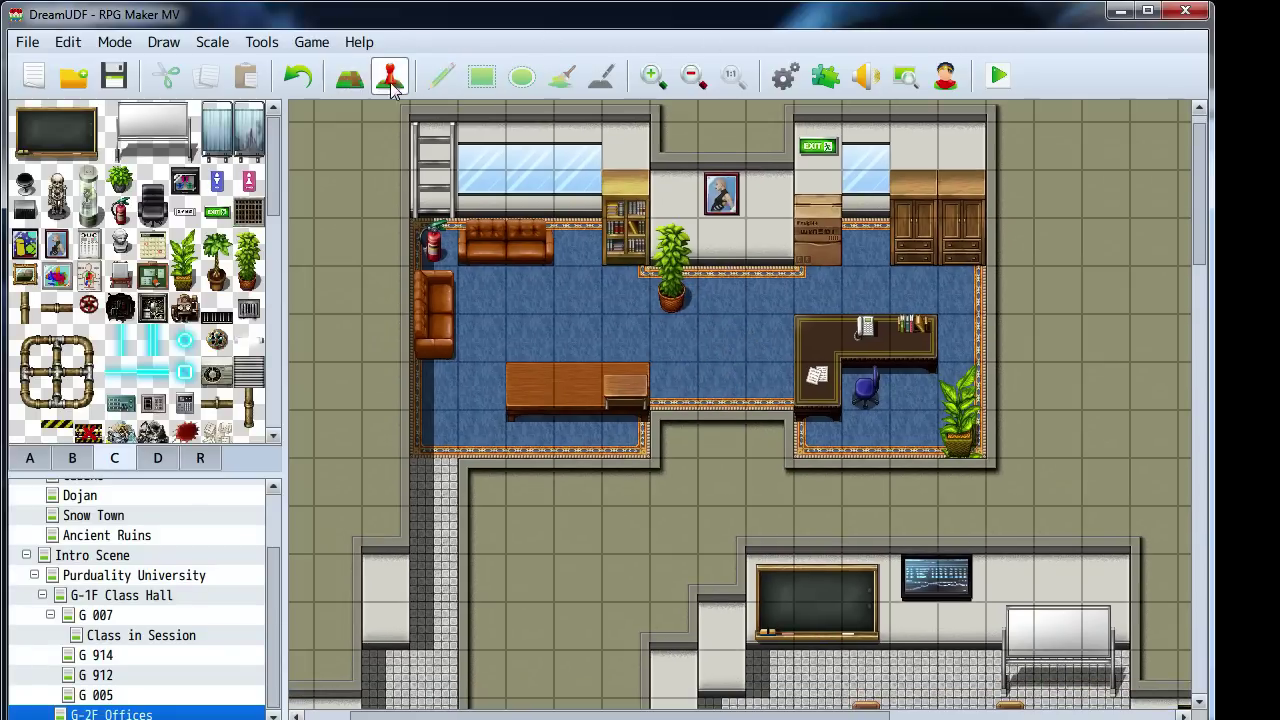
{"action": "mouse_move", "coordinate": [757, 351]}
{"action": "middle_mouse_down"}
{"action": "mouse_move", "coordinate": [717, 422]}
{"action": "mouse_move", "coordinate": [491, 491]}
{"action": "middle_mouse_up"}
{"action": "double_click", "coordinate": [507, 450]}
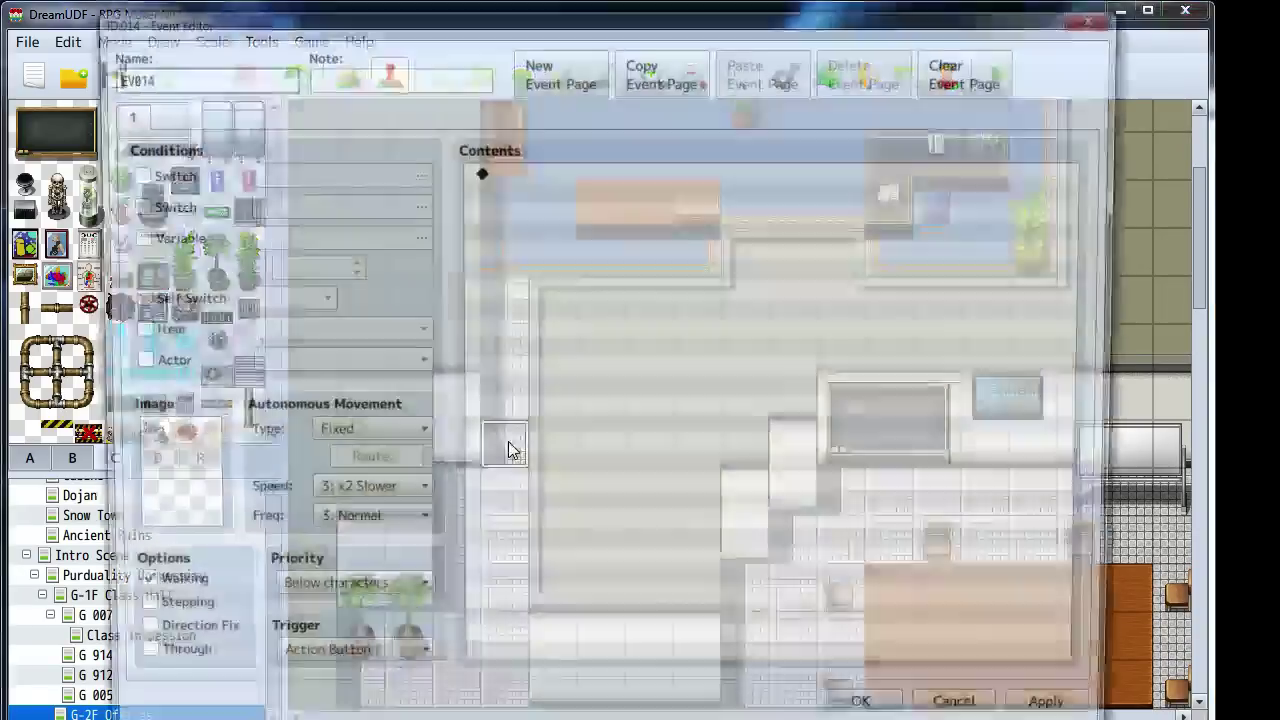
{"action": "left_click", "coordinate": [300, 670]}
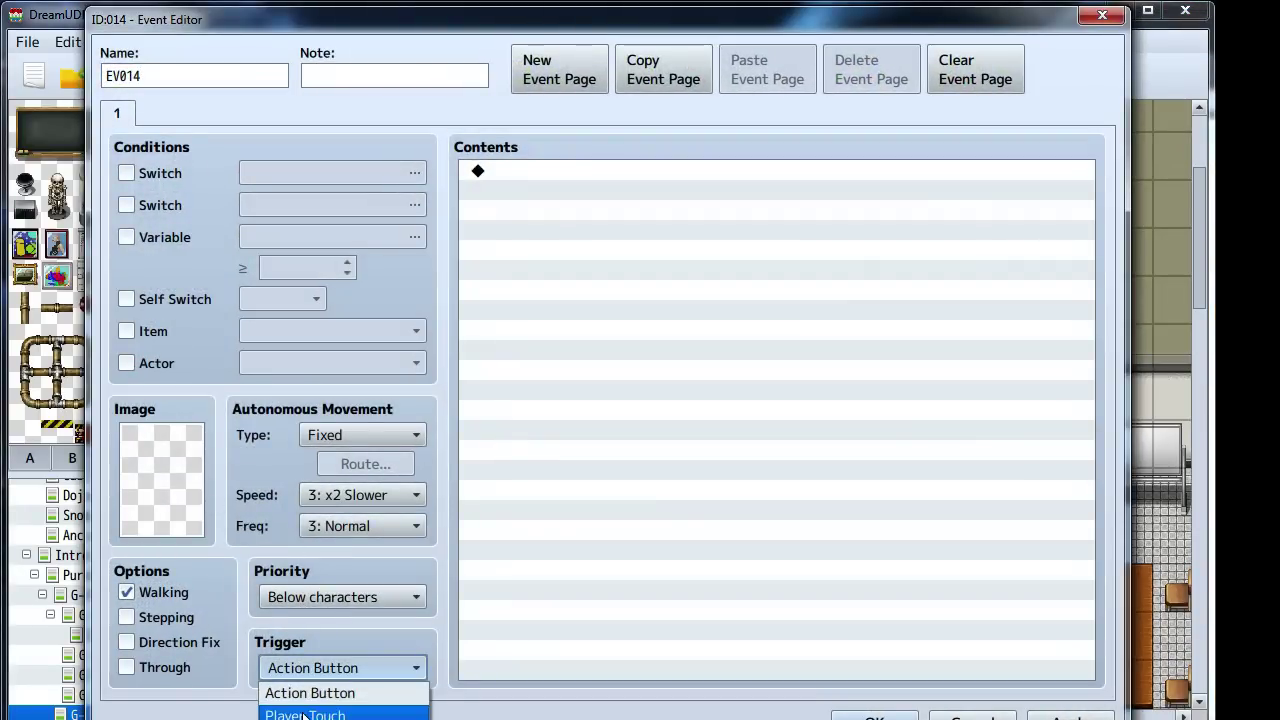
{"action": "left_click", "coordinate": [300, 714]}
Add a Show Text message "Ambrose...? Hello?" with a \n<Blaine name tag and the third face in the top row of Blaine1
{"action": "double_click", "coordinate": [615, 530]}
{"action": "left_click", "coordinate": [650, 177]}
{"action": "type", "text": "A"}
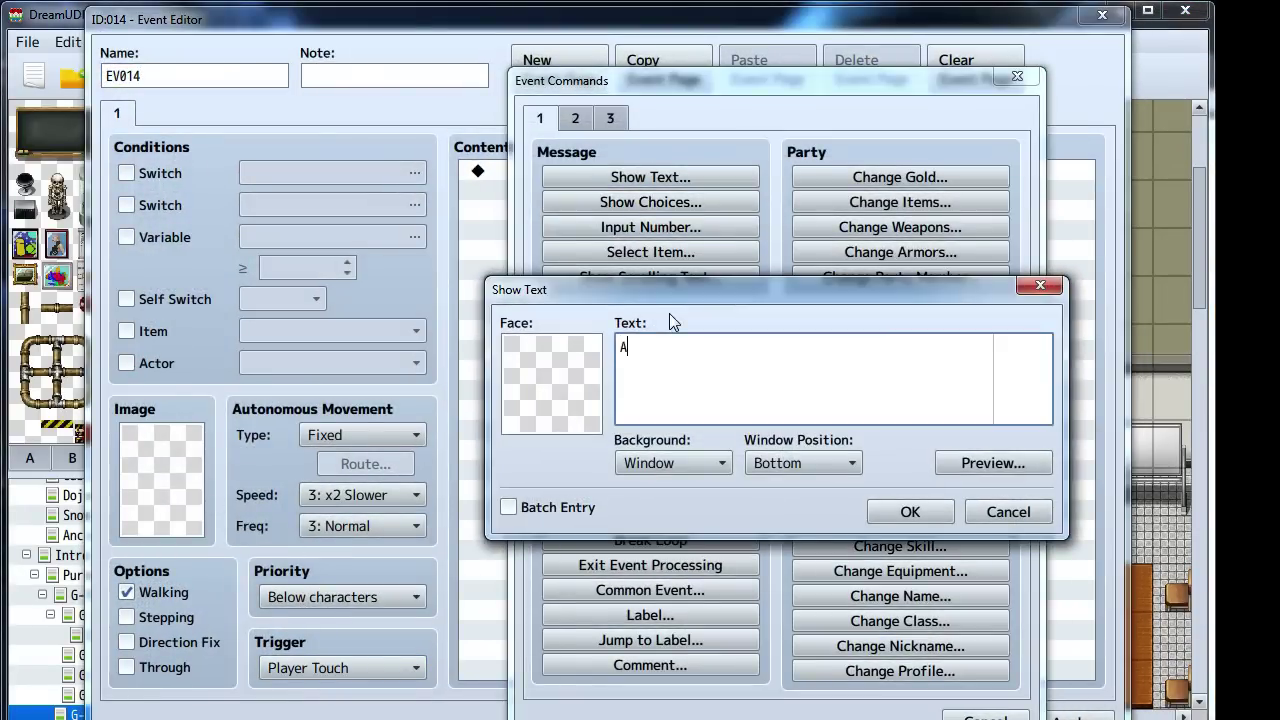
{"action": "type", "text": "mbrose...? Hello?"}
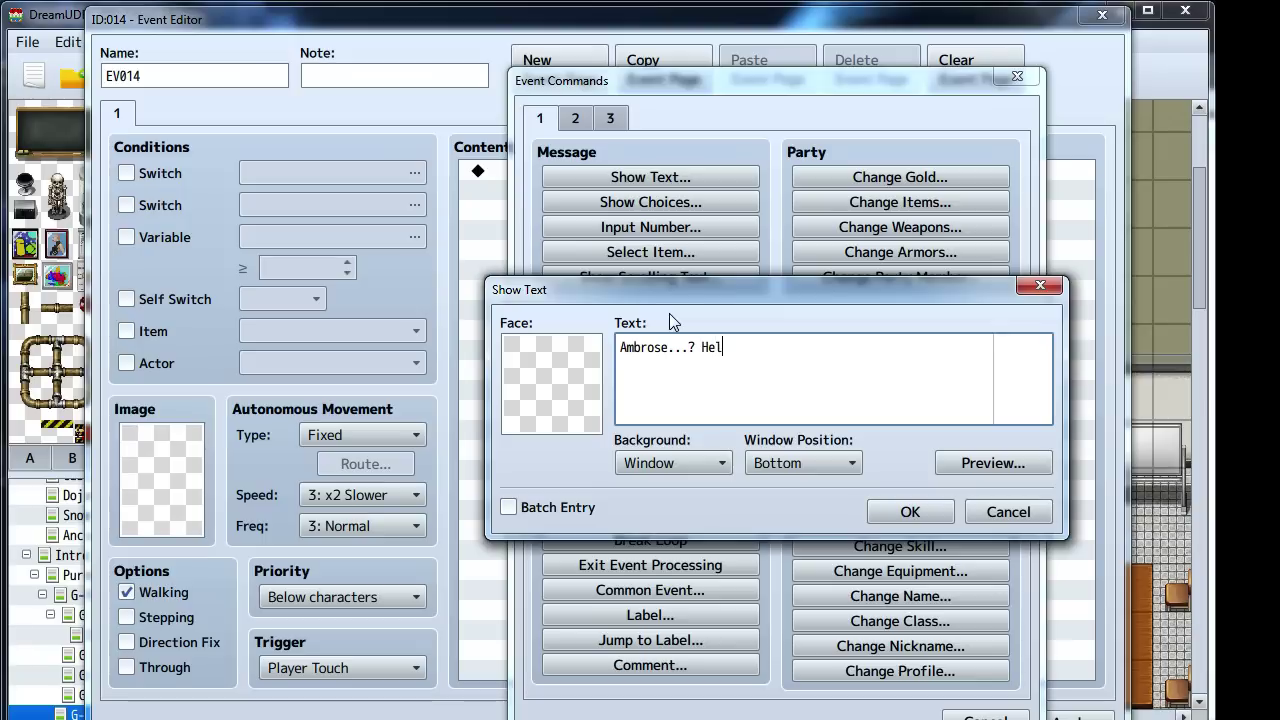
{"action": "double_click", "coordinate": [552, 384]}
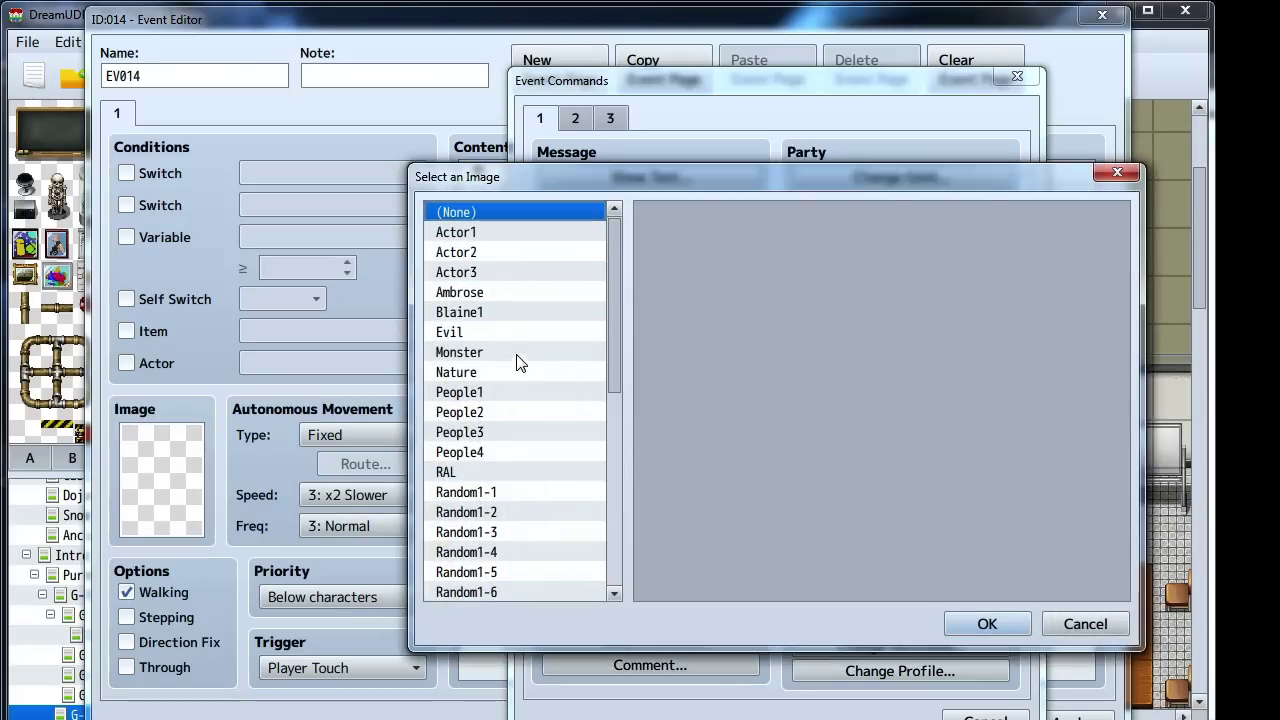
{"action": "left_click", "coordinate": [480, 314]}
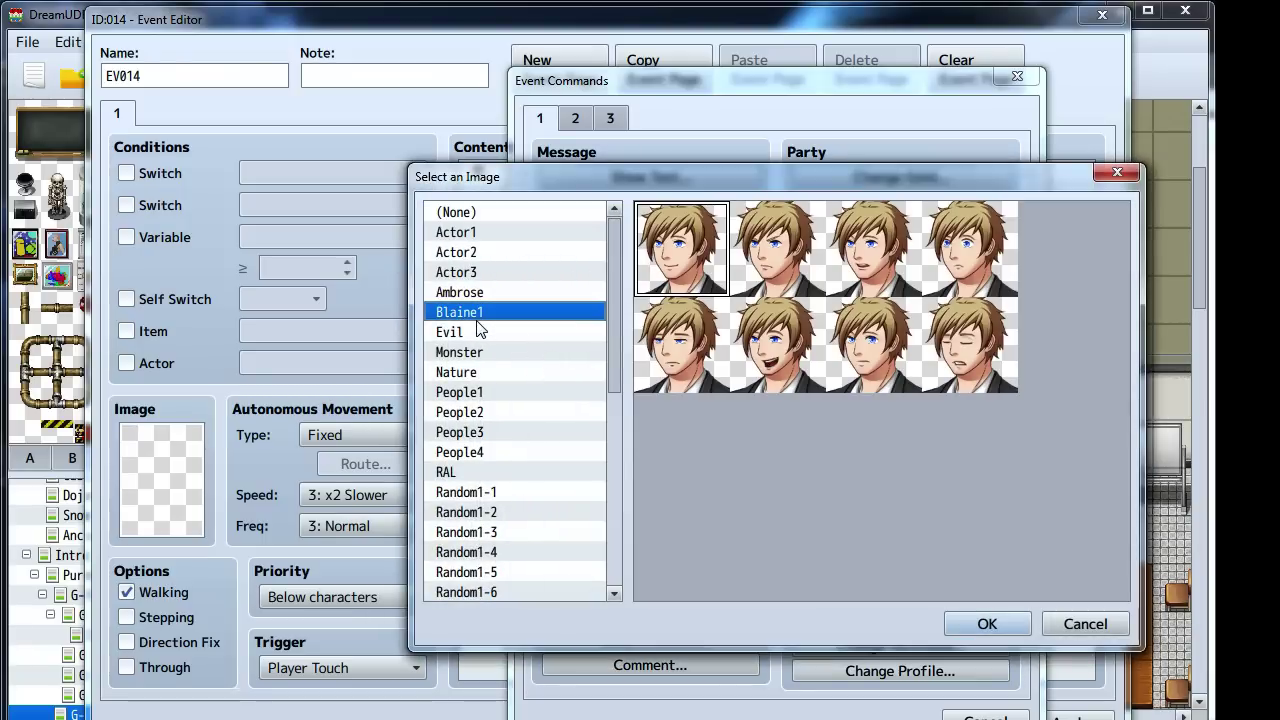
{"action": "left_click", "coordinate": [890, 266]}
{"action": "left_click", "coordinate": [1011, 629]}
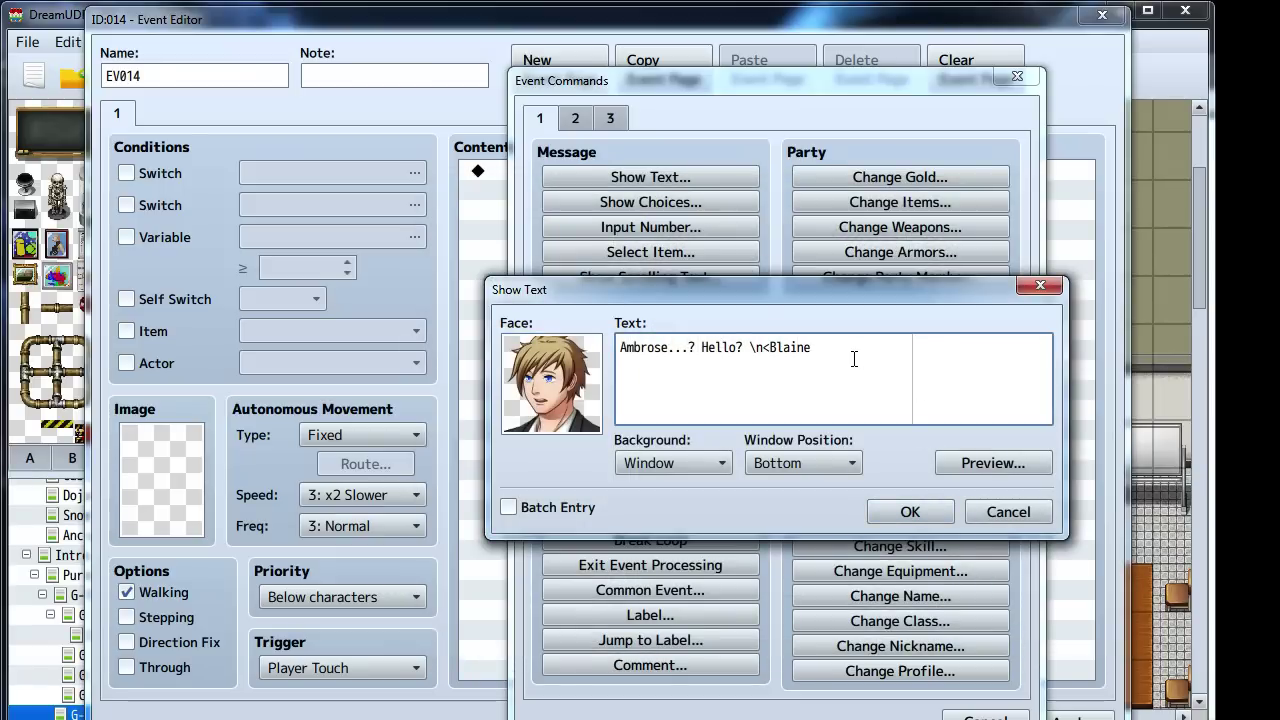
{"action": "left_click", "coordinate": [909, 511]}
Add a command after the message that turns Self Switch A on
{"action": "double_click", "coordinate": [556, 283]}
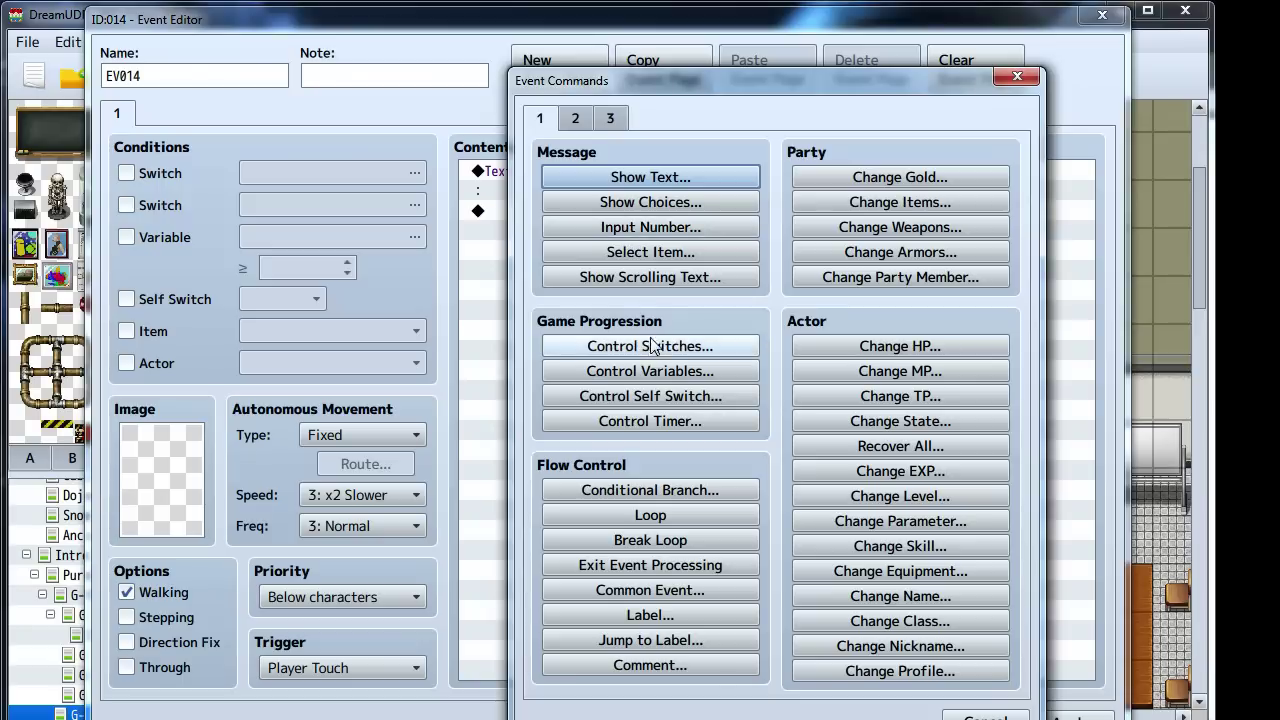
{"action": "left_click", "coordinate": [662, 396]}
{"action": "left_click", "coordinate": [750, 484]}
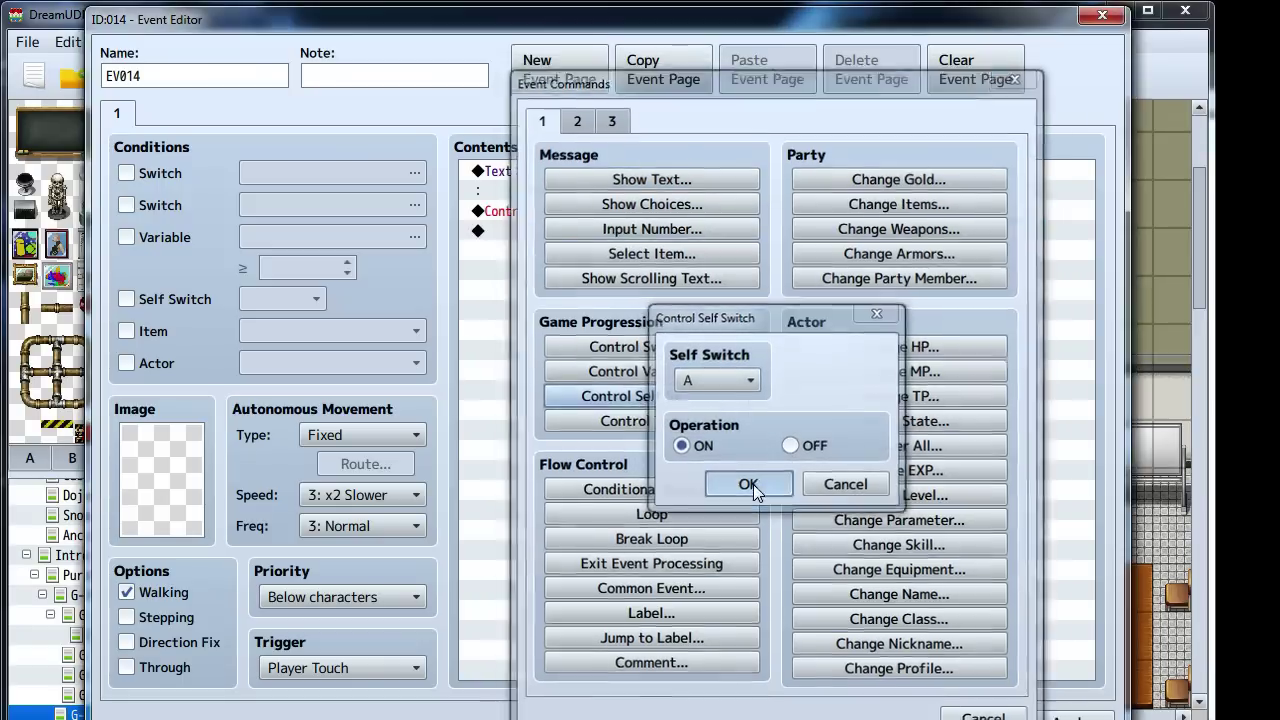
Add a second, empty event page conditioned on Self Switch A and save the event
{"action": "left_click", "coordinate": [559, 70]}
{"action": "left_click", "coordinate": [126, 299]}
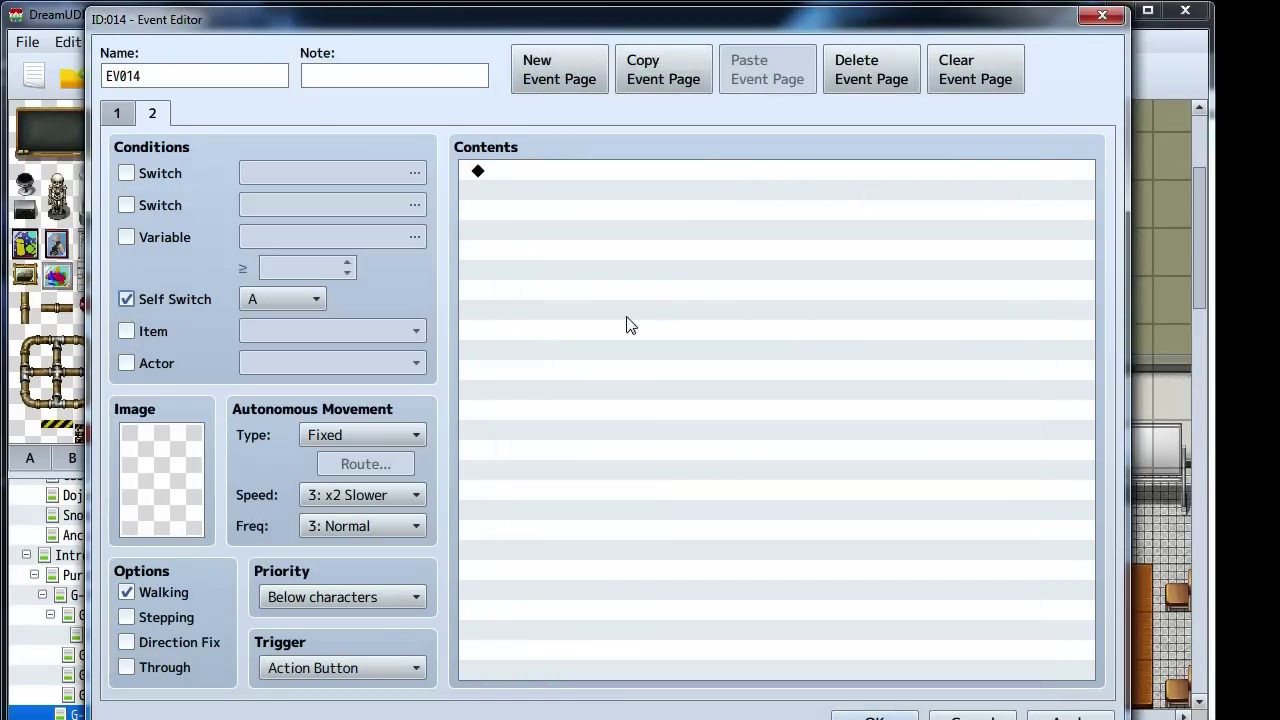
{"action": "left_click", "coordinate": [646, 326]}
{"action": "left_click", "coordinate": [873, 714]}
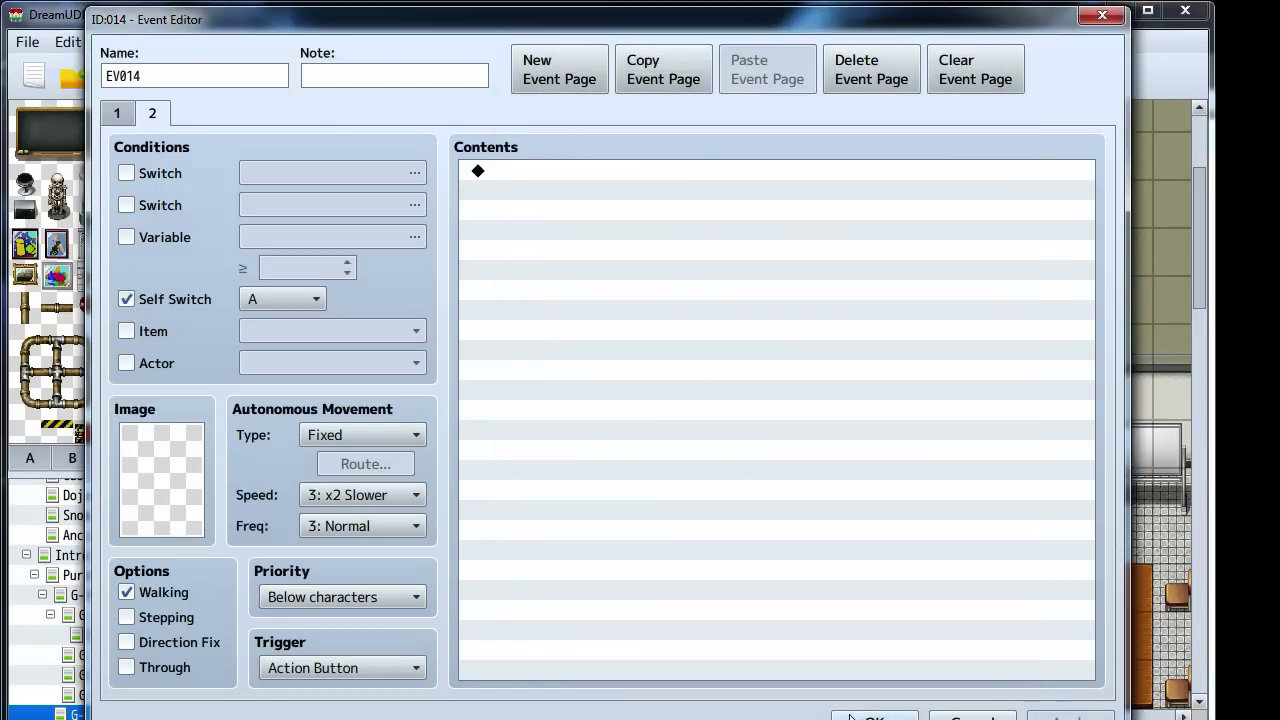
Look over the furnished office and examine the first actor's settings in the database
{"action": "middle_click_drag", "start_coordinate": [700, 500], "coordinate": [660, 411]}
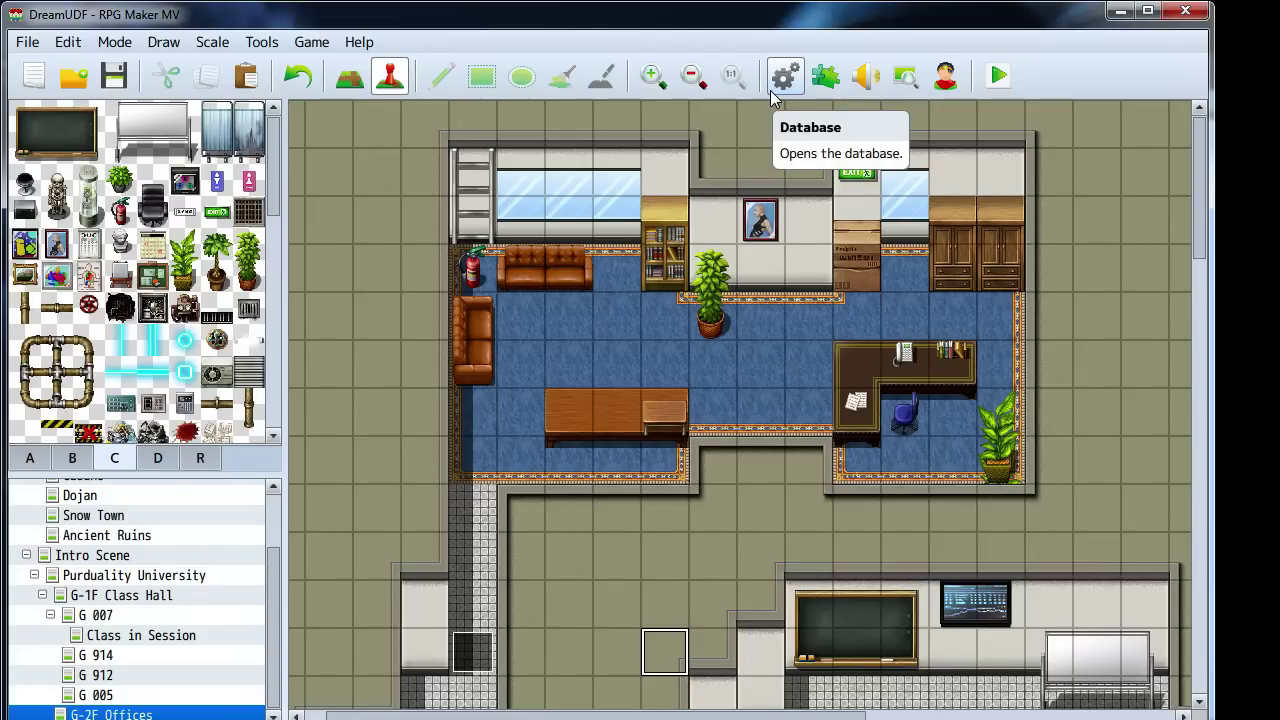
{"action": "middle_click_drag", "start_coordinate": [800, 343], "coordinate": [687, 349]}
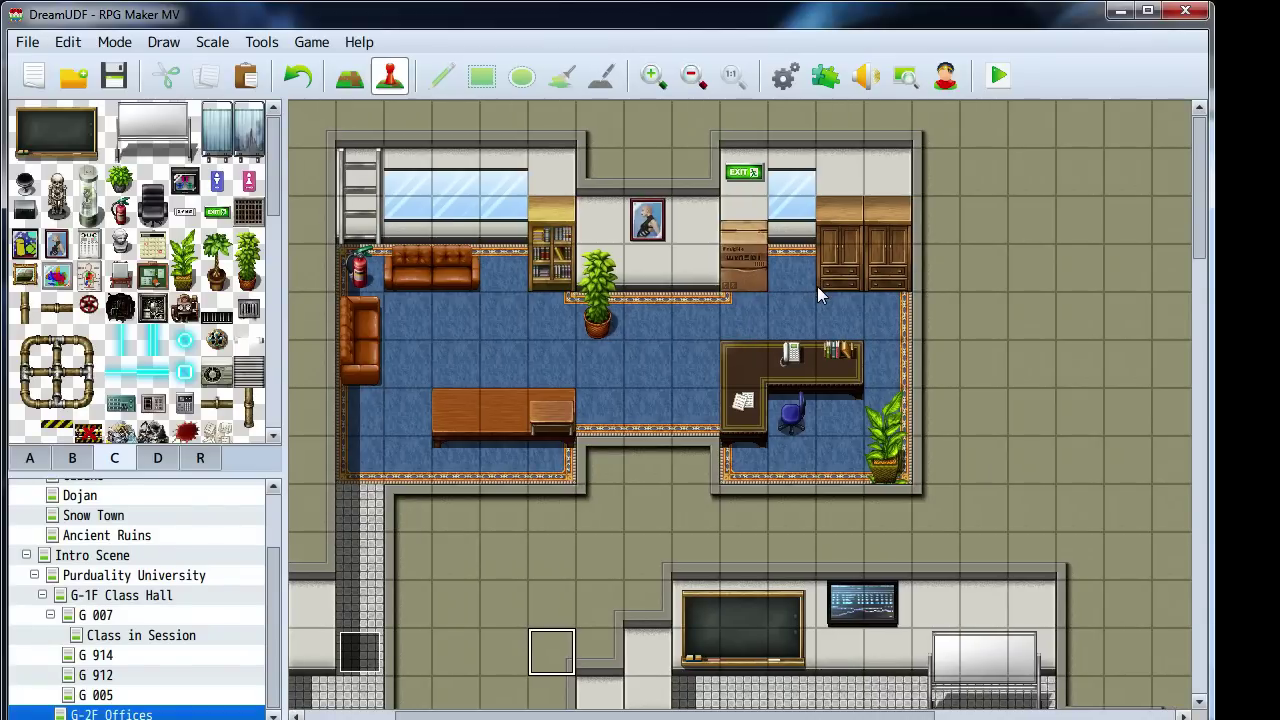
{"action": "middle_click_drag", "start_coordinate": [666, 429], "coordinate": [527, 365]}
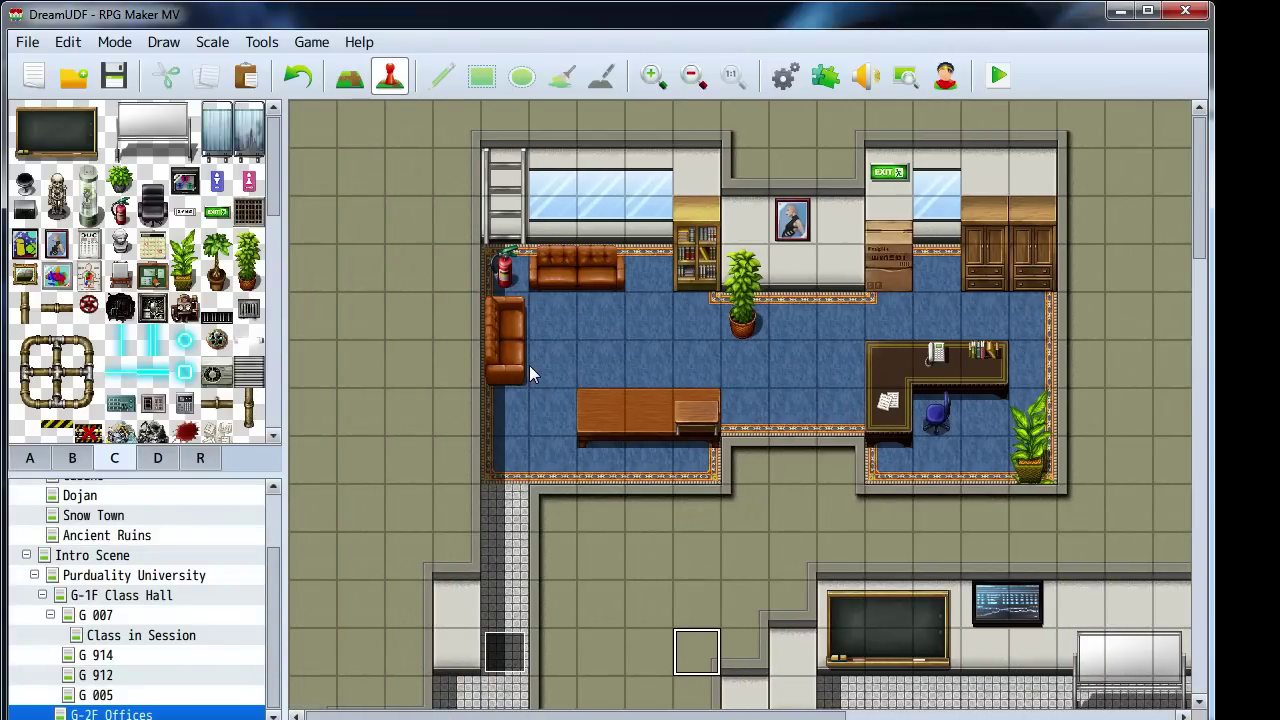
{"action": "left_click", "coordinate": [786, 76]}
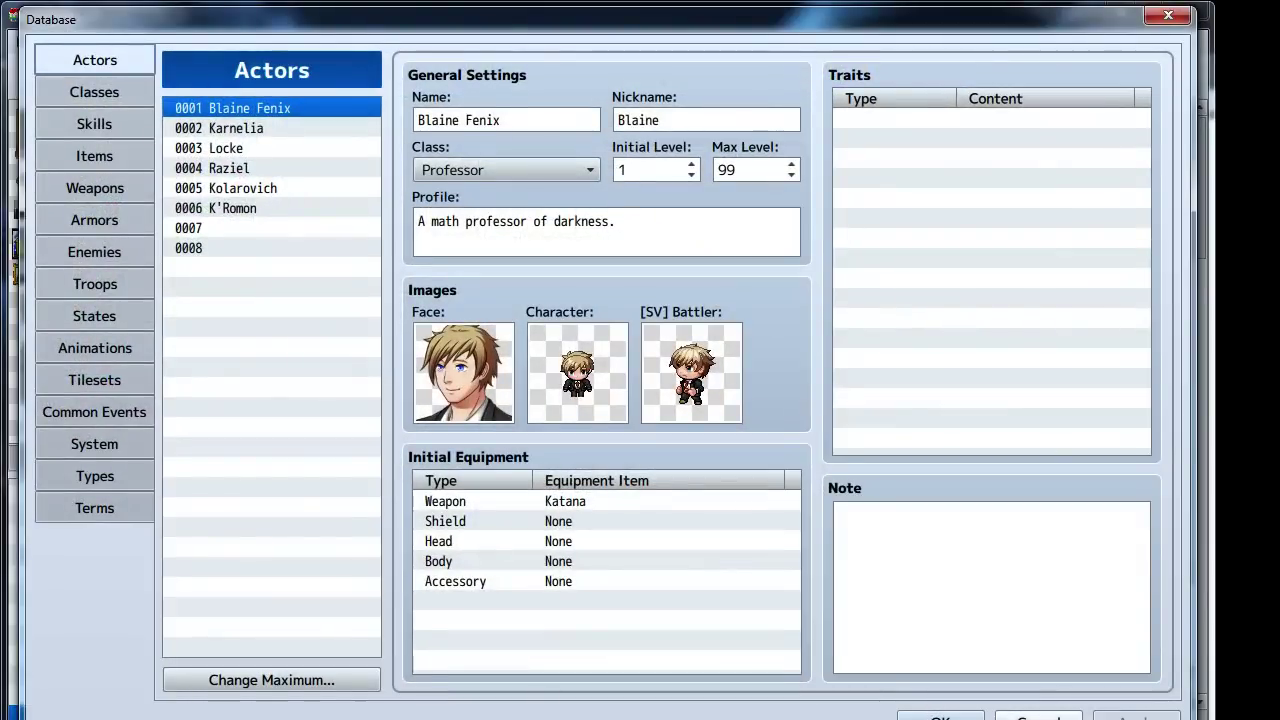
{"action": "left_click", "coordinate": [940, 716]}
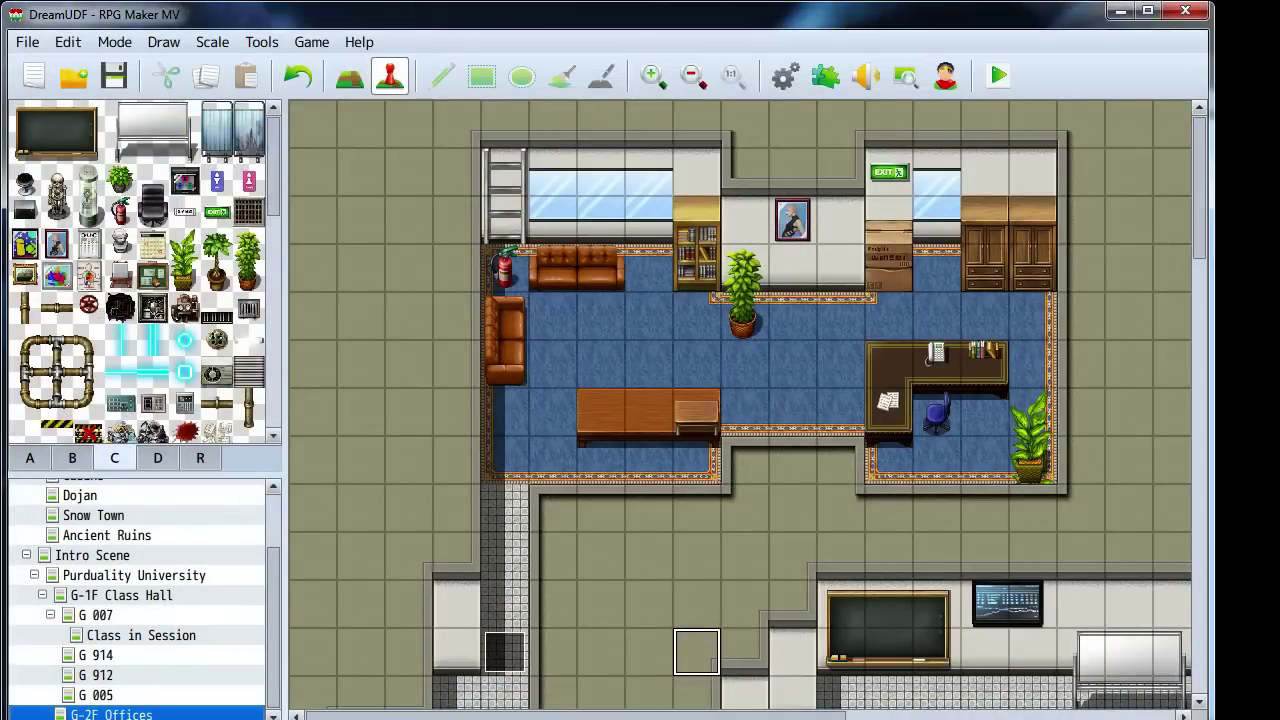
Enable Specify Battleback in the G-2F Offices map properties and open its image selection
{"action": "key", "text": "space"}
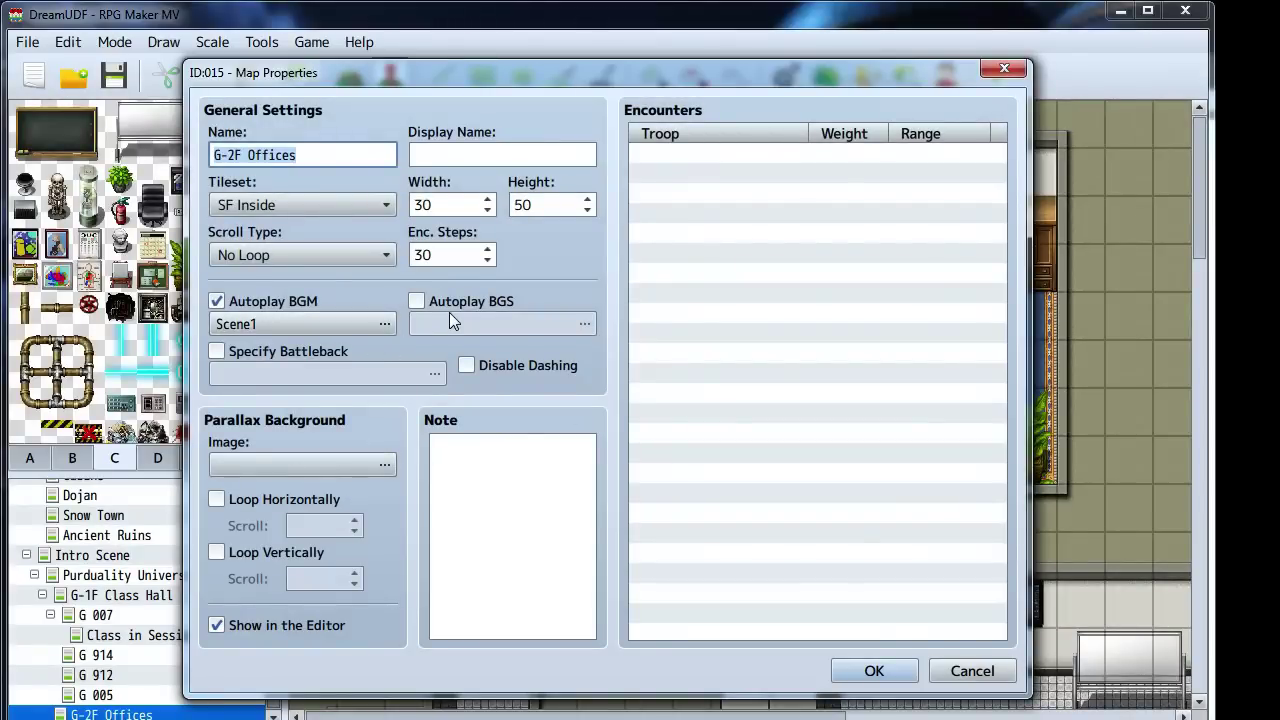
{"action": "left_click", "coordinate": [236, 351]}
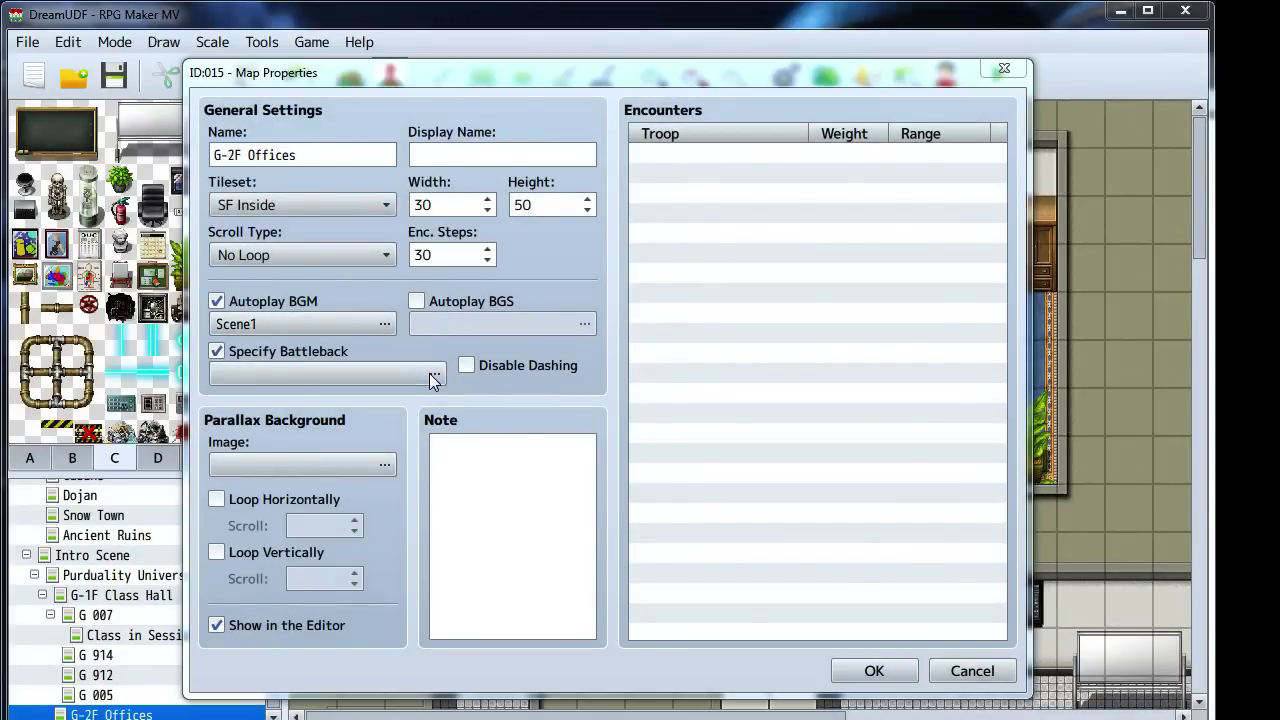
{"action": "left_click", "coordinate": [433, 373]}
Preview the Crystal battleback ground with the Cliff background and the Town1 to Town5 backgrounds
{"action": "left_click_drag", "start_coordinate": [404, 275], "coordinate": [395, 327]}
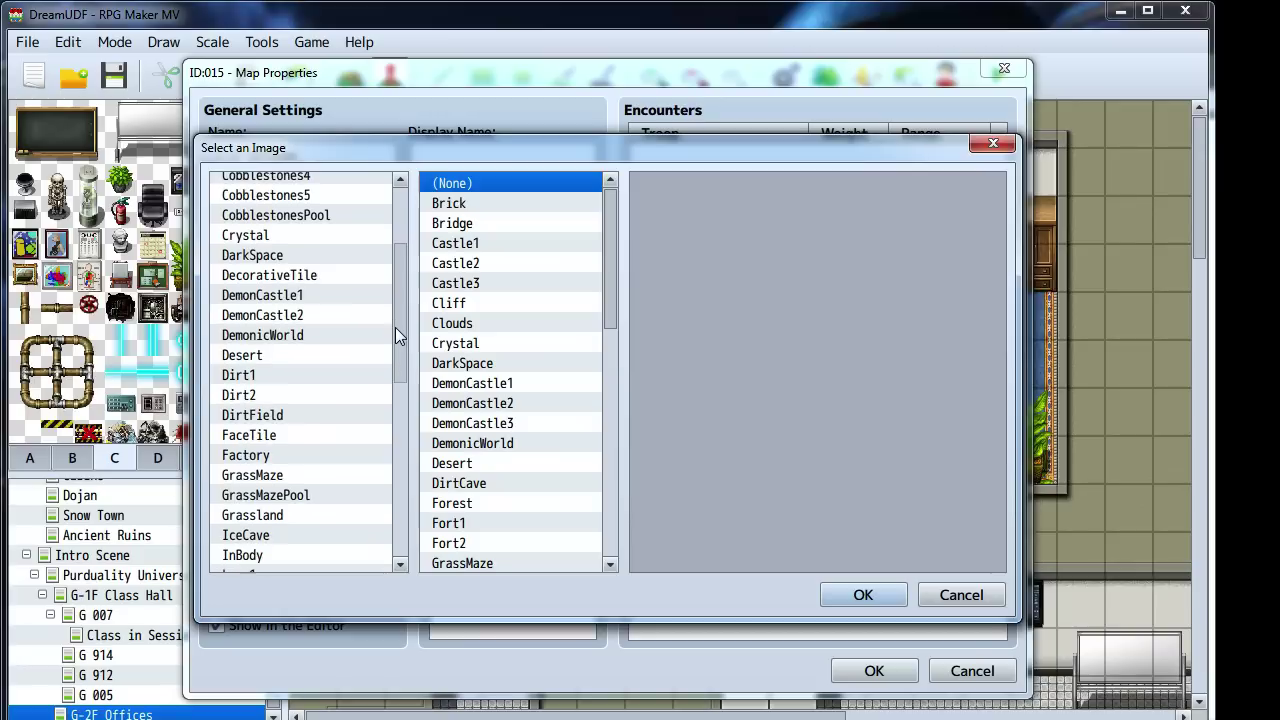
{"action": "left_click", "coordinate": [494, 303]}
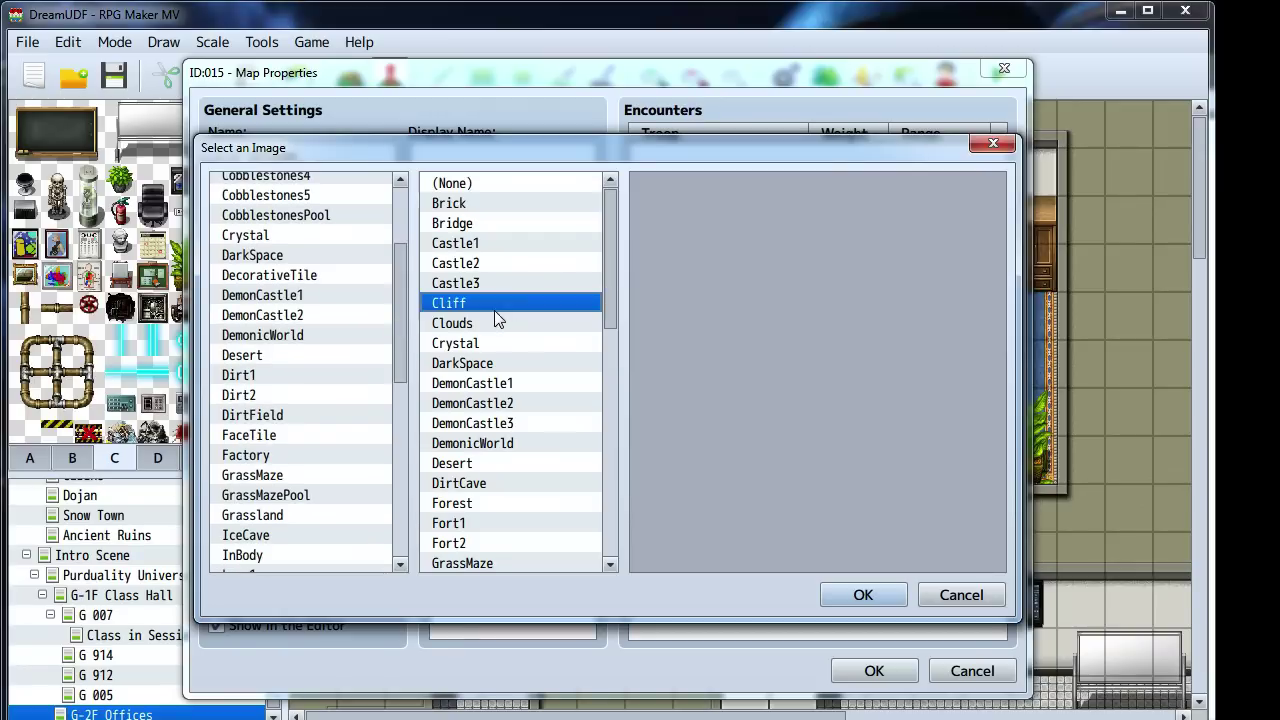
{"action": "left_click", "coordinate": [330, 238]}
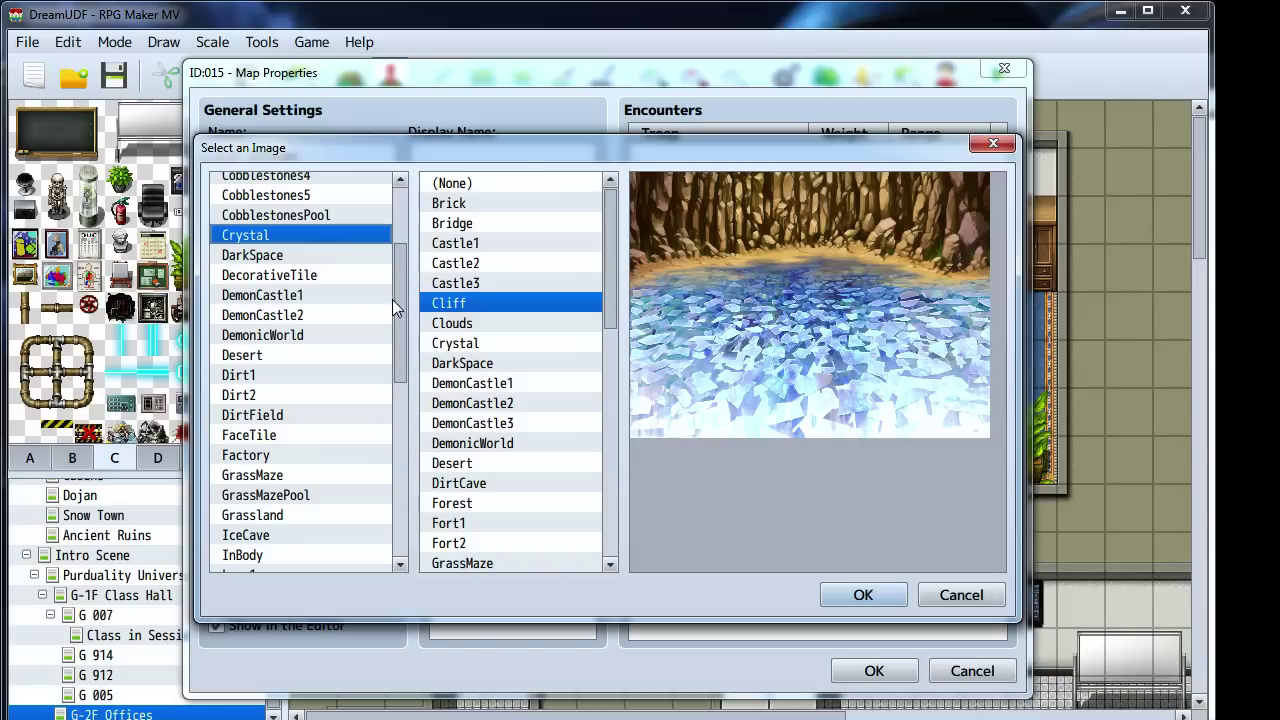
{"action": "left_click_drag", "start_coordinate": [394, 299], "coordinate": [404, 239]}
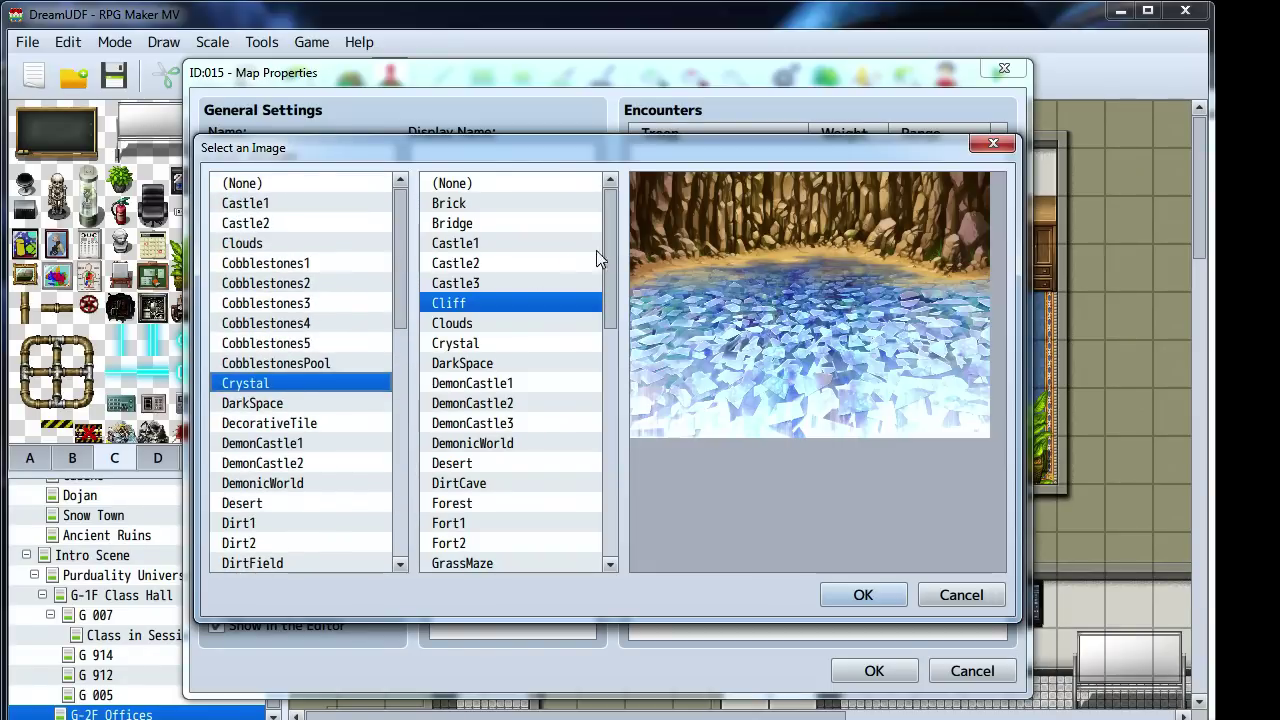
{"action": "left_click_drag", "start_coordinate": [609, 255], "coordinate": [612, 483]}
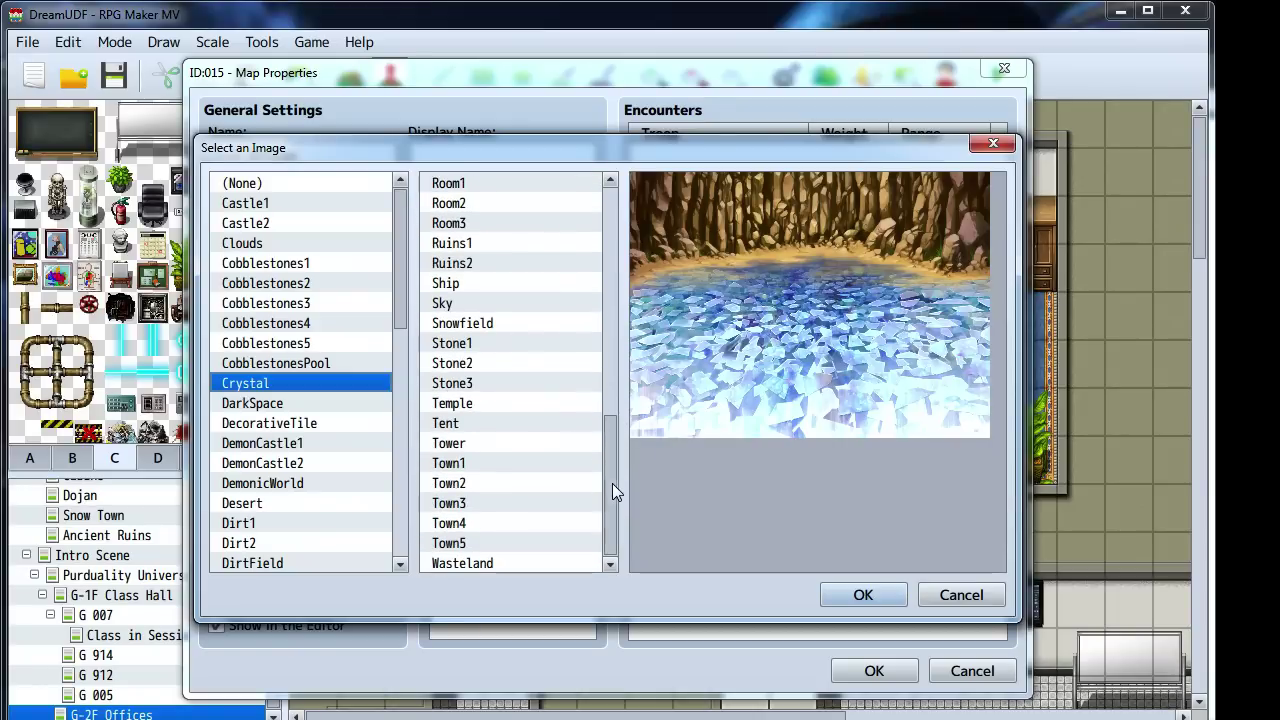
{"action": "left_click", "coordinate": [468, 543]}
{"action": "left_click", "coordinate": [465, 523]}
{"action": "left_click", "coordinate": [468, 503]}
{"action": "left_click", "coordinate": [469, 487]}
{"action": "left_click", "coordinate": [462, 468]}
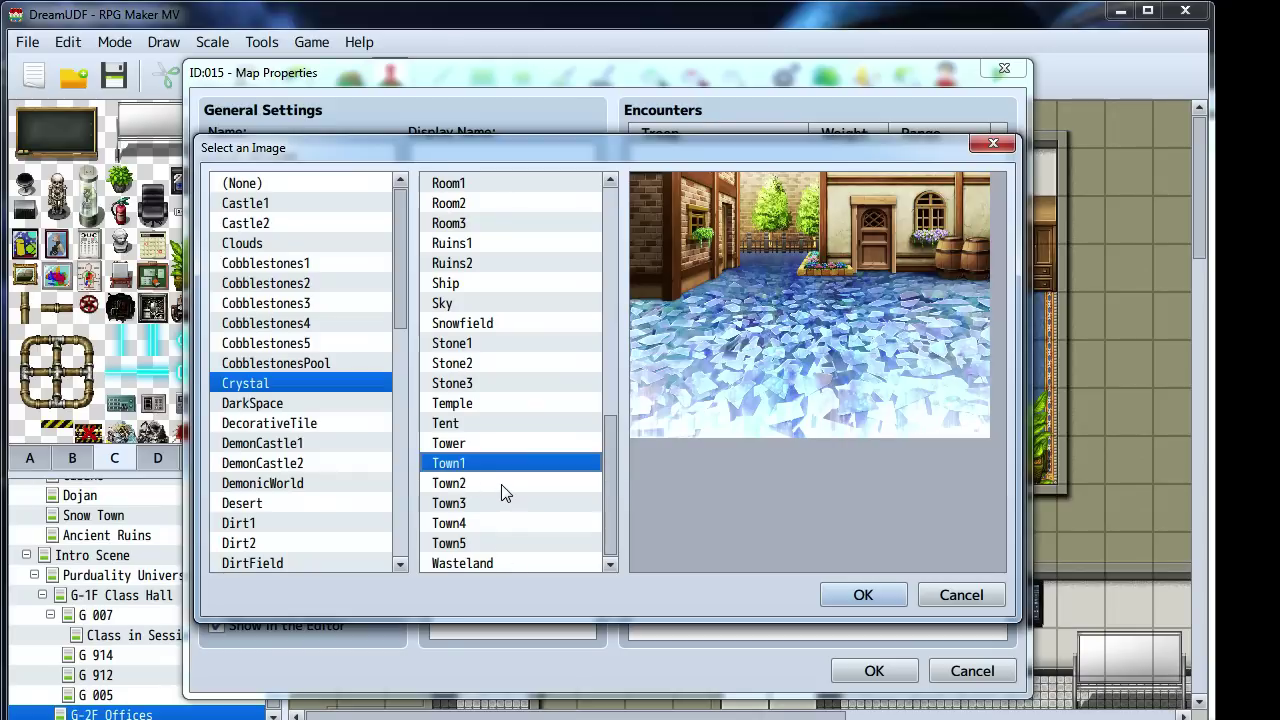
Preview the Ruins1, Ruins2 and Room1 to Room3 backgrounds over the Crystal ground
{"action": "scroll", "coordinate": [501, 483], "scroll_direction": "up", "scroll_amount": 3}
{"action": "left_click", "coordinate": [456, 403]}
{"action": "left_click", "coordinate": [456, 383]}
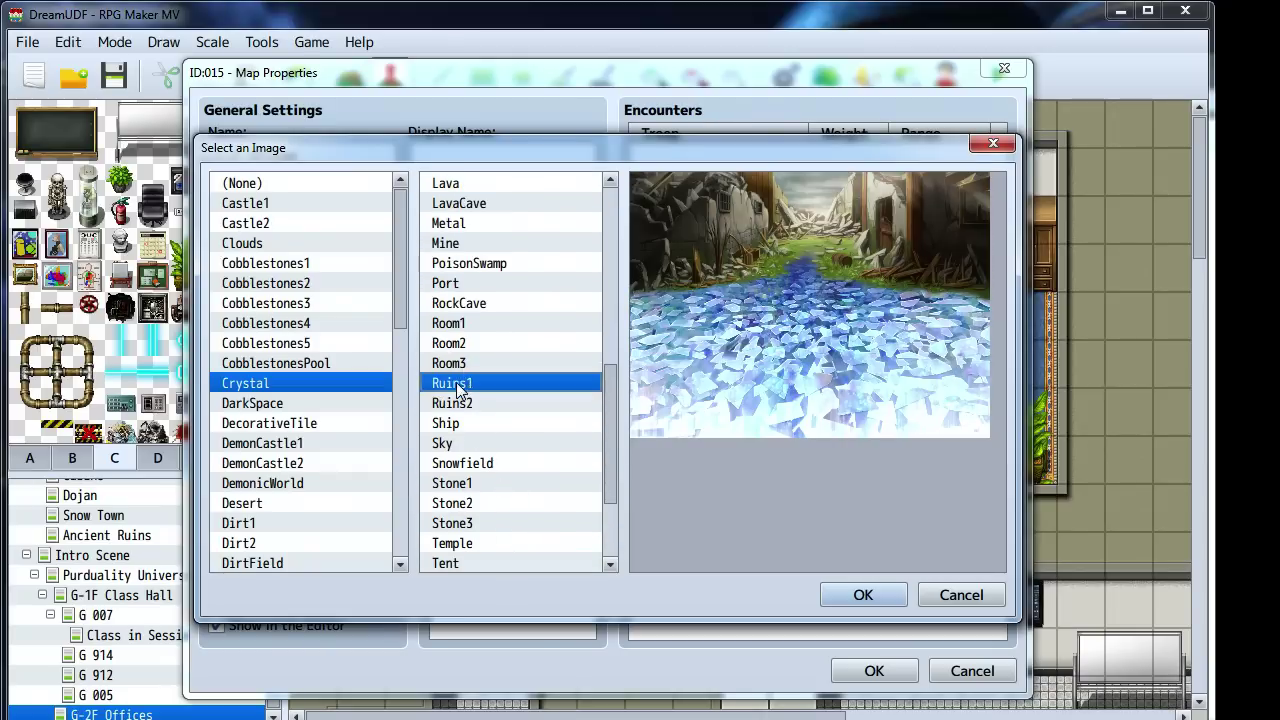
{"action": "scroll", "coordinate": [462, 392], "scroll_direction": "up", "scroll_amount": 2}
{"action": "left_click", "coordinate": [452, 424]}
{"action": "left_click", "coordinate": [452, 443]}
{"action": "left_click", "coordinate": [455, 463]}
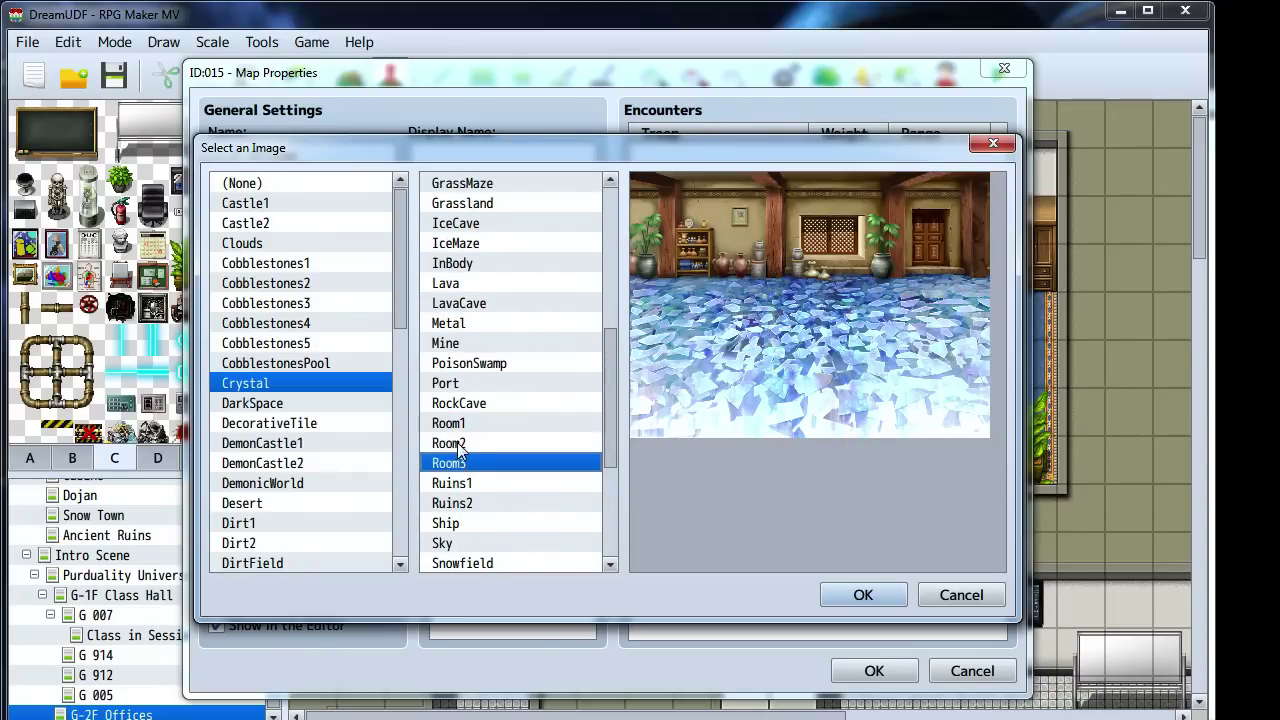
{"action": "left_click", "coordinate": [457, 442]}
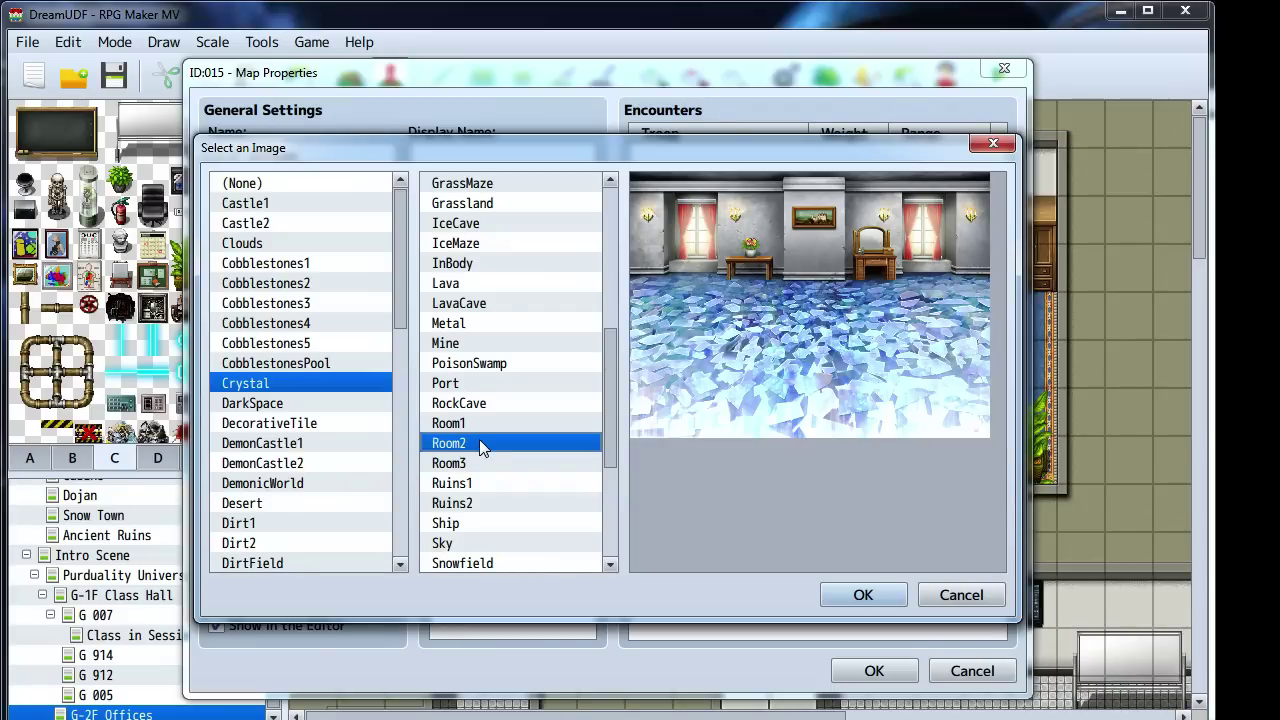
Preview the Clouds, Crystal, Bridge, Brick and Castle1 to Castle3 backgrounds over the Crystal ground
{"action": "scroll", "coordinate": [480, 440], "scroll_direction": "up", "scroll_amount": 3}
{"action": "scroll", "coordinate": [480, 445], "scroll_direction": "up", "scroll_amount": 5}
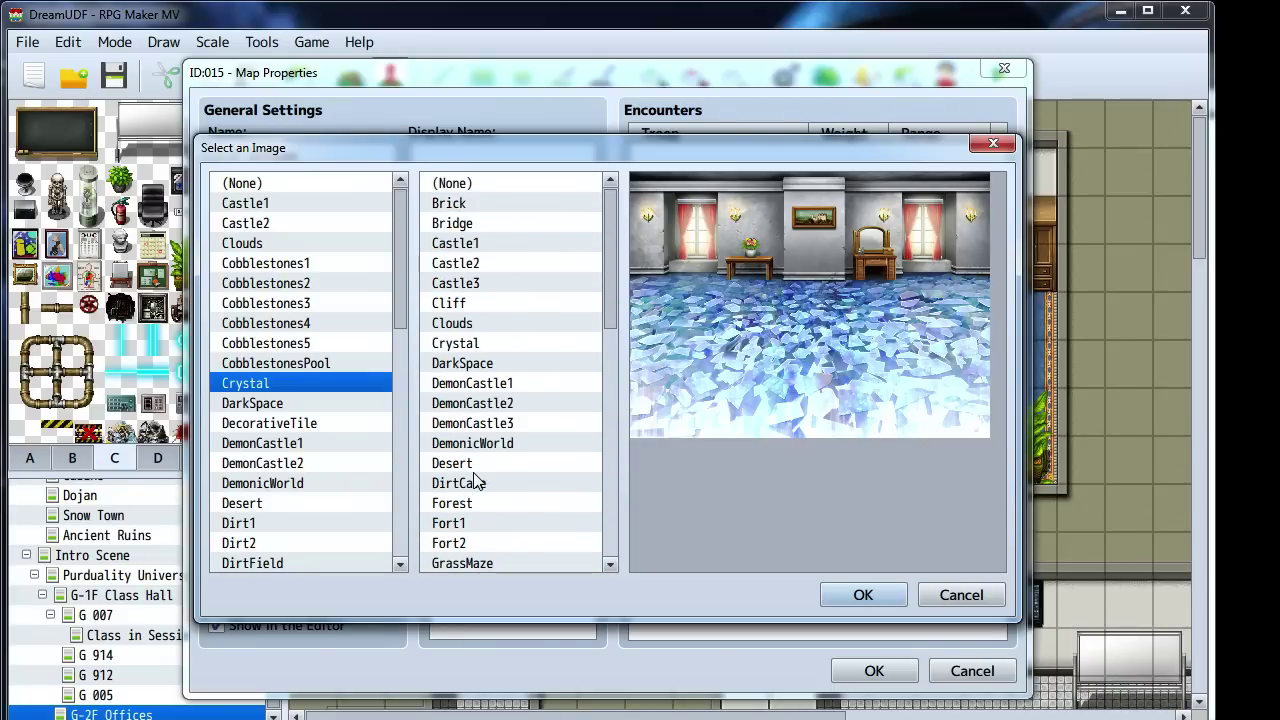
{"action": "left_click", "coordinate": [477, 323]}
{"action": "left_click", "coordinate": [478, 343]}
{"action": "left_click", "coordinate": [476, 323]}
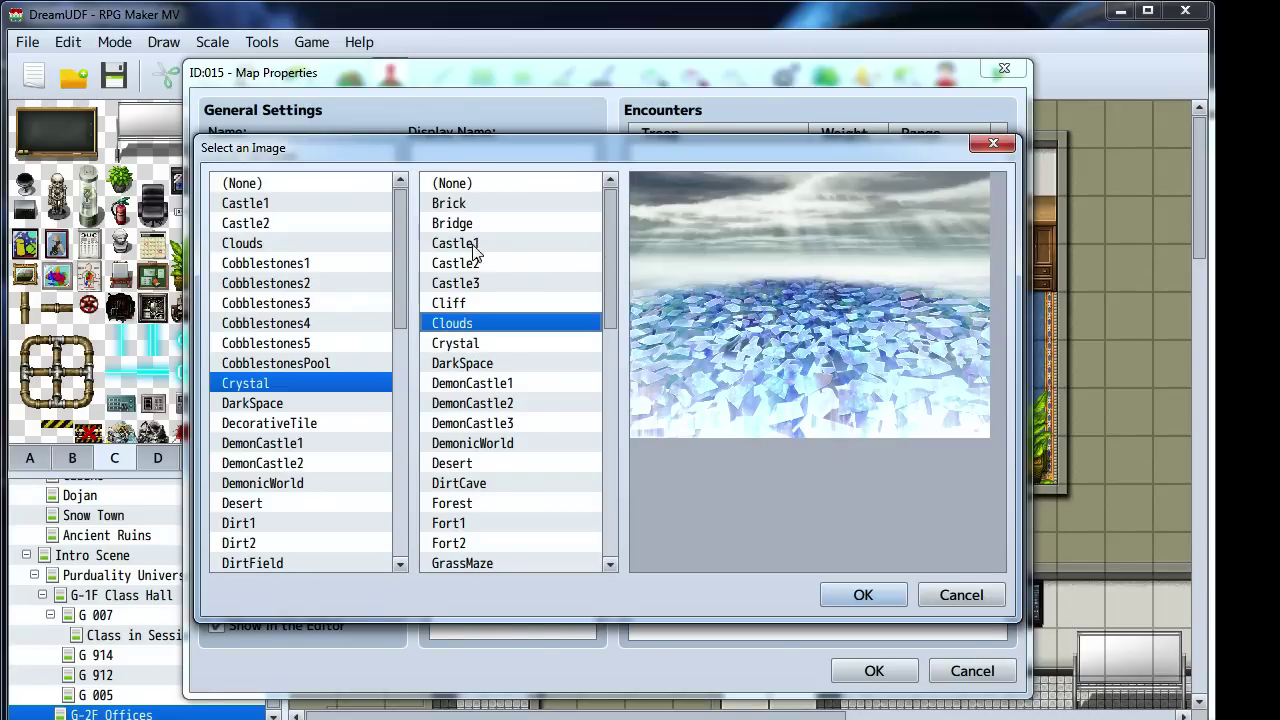
{"action": "left_click", "coordinate": [470, 223]}
{"action": "left_click", "coordinate": [467, 204]}
{"action": "left_click", "coordinate": [464, 245]}
{"action": "left_click", "coordinate": [466, 263]}
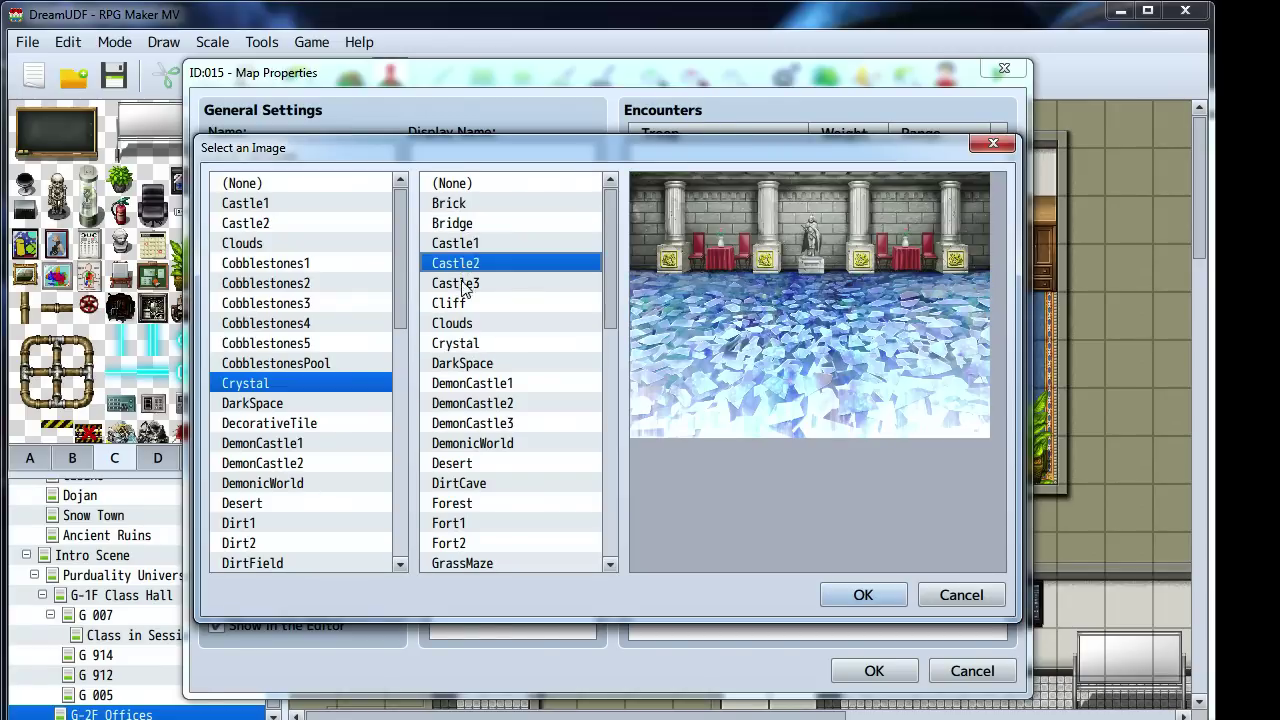
{"action": "left_click", "coordinate": [466, 283]}
{"action": "left_click", "coordinate": [467, 263]}
{"action": "left_click", "coordinate": [466, 244]}
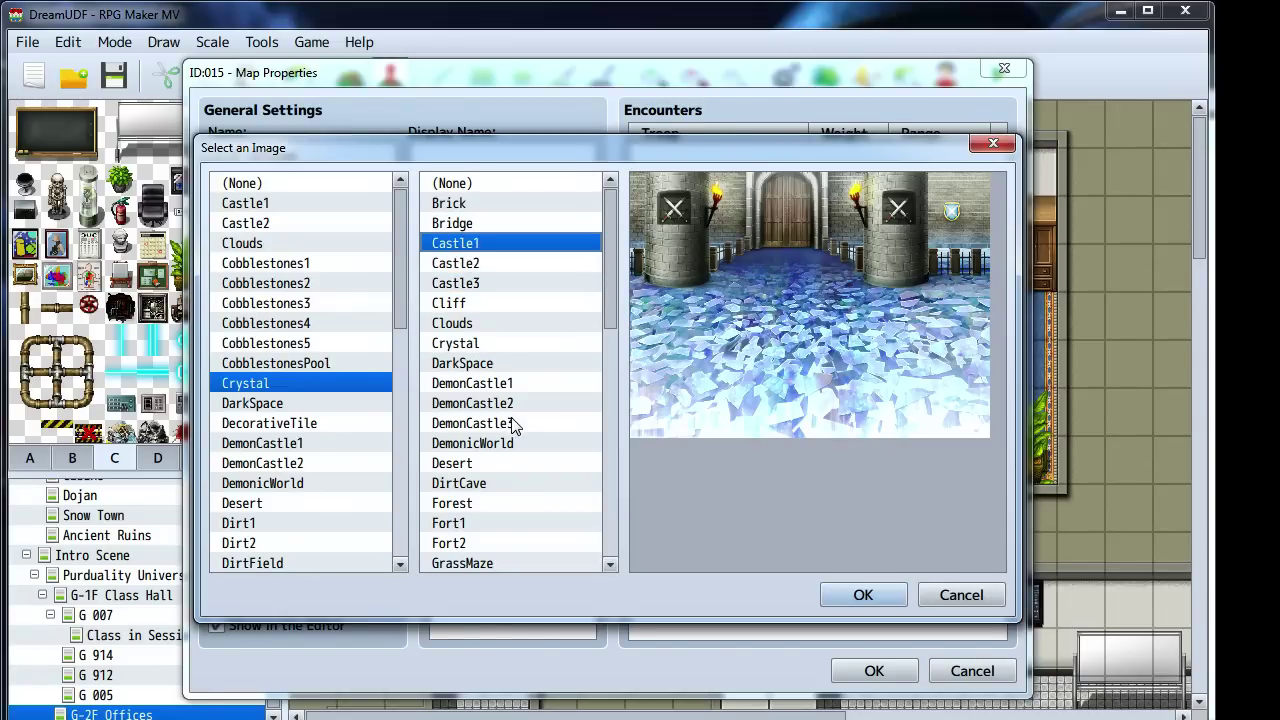
Preview the CobblestonesPool, FaceTile, DirtField, Dirt, Desert and DemonicWorld grounds with the Castle1 background
{"action": "left_click", "coordinate": [292, 364]}
{"action": "scroll", "coordinate": [292, 366], "scroll_direction": "down", "scroll_amount": 1}
{"action": "scroll", "coordinate": [290, 368], "scroll_direction": "down", "scroll_amount": 3}
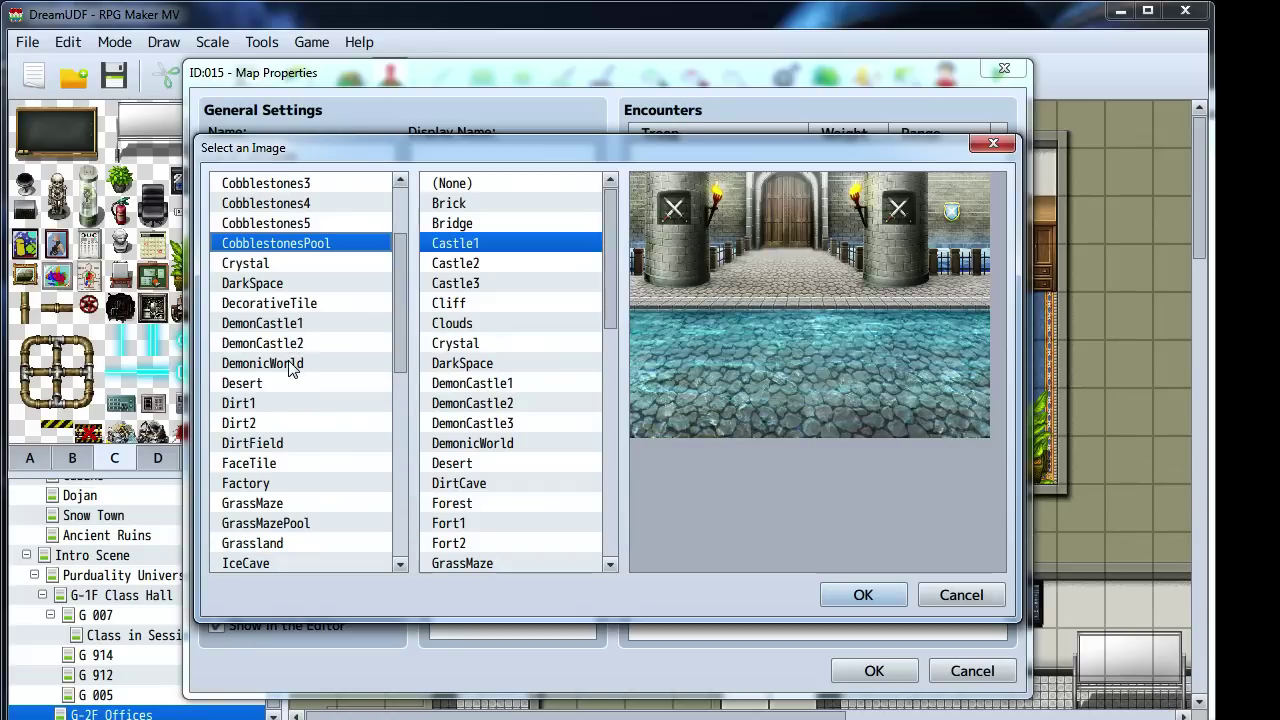
{"action": "left_click", "coordinate": [273, 385]}
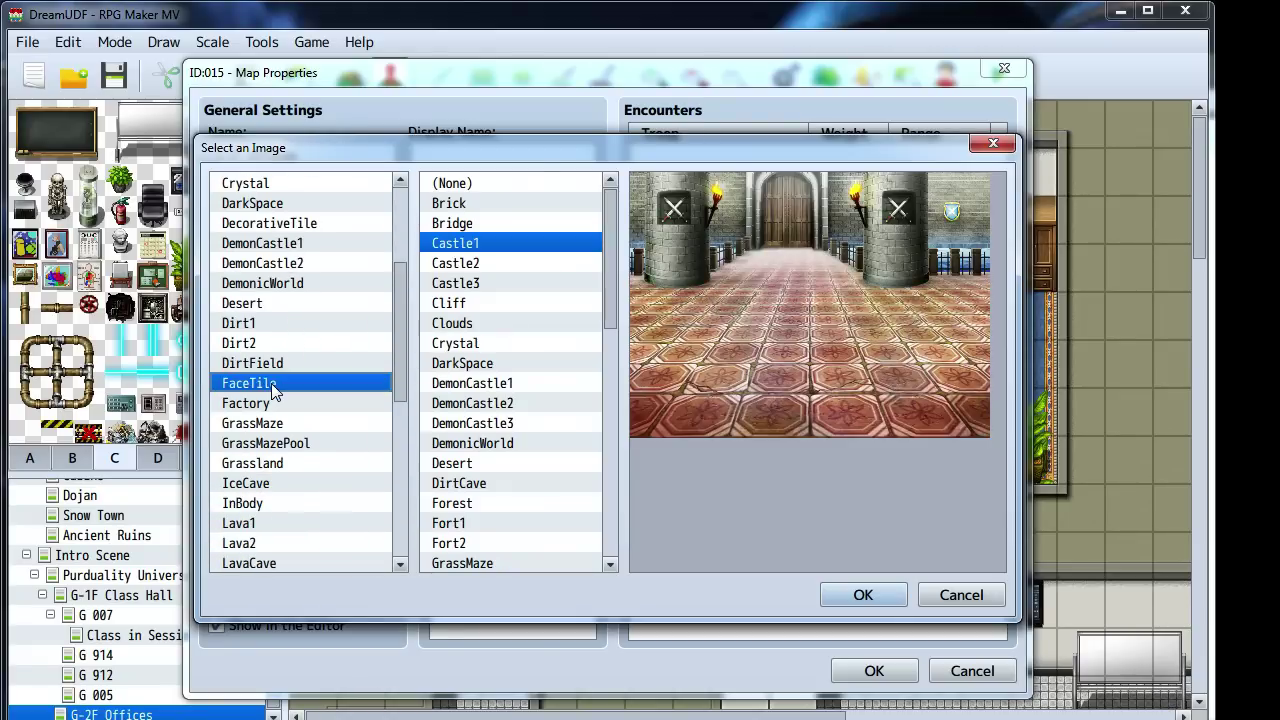
{"action": "left_click", "coordinate": [276, 364]}
{"action": "left_click", "coordinate": [279, 345]}
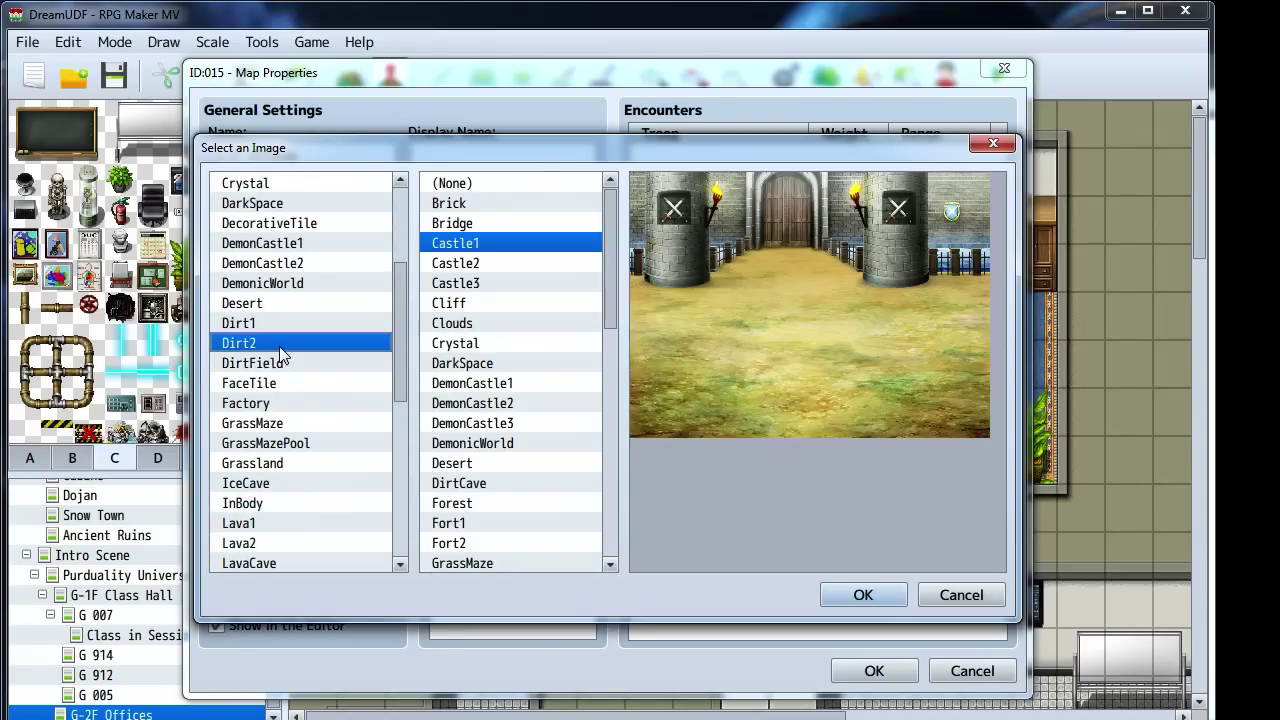
{"action": "left_click", "coordinate": [282, 320]}
{"action": "left_click", "coordinate": [282, 304]}
{"action": "left_click", "coordinate": [295, 286]}
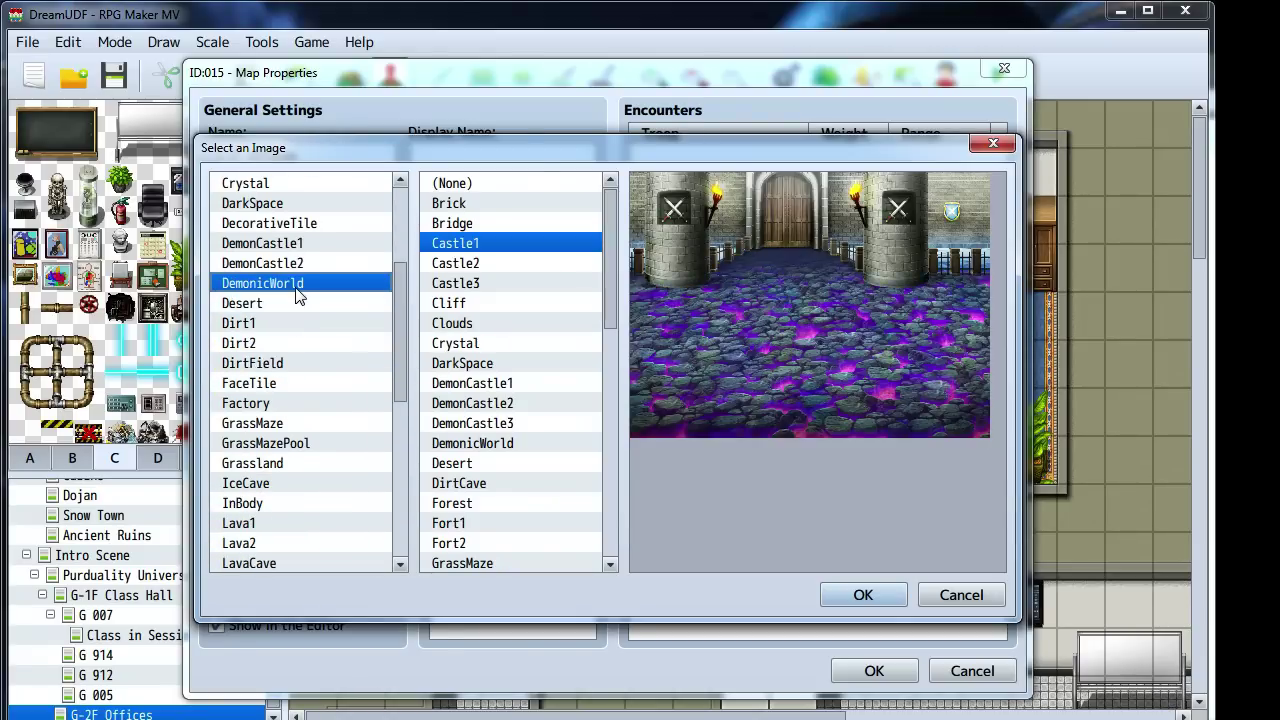
Choose Sky as the battleback's background image
{"action": "scroll", "coordinate": [295, 293], "scroll_direction": "down", "scroll_amount": 7}
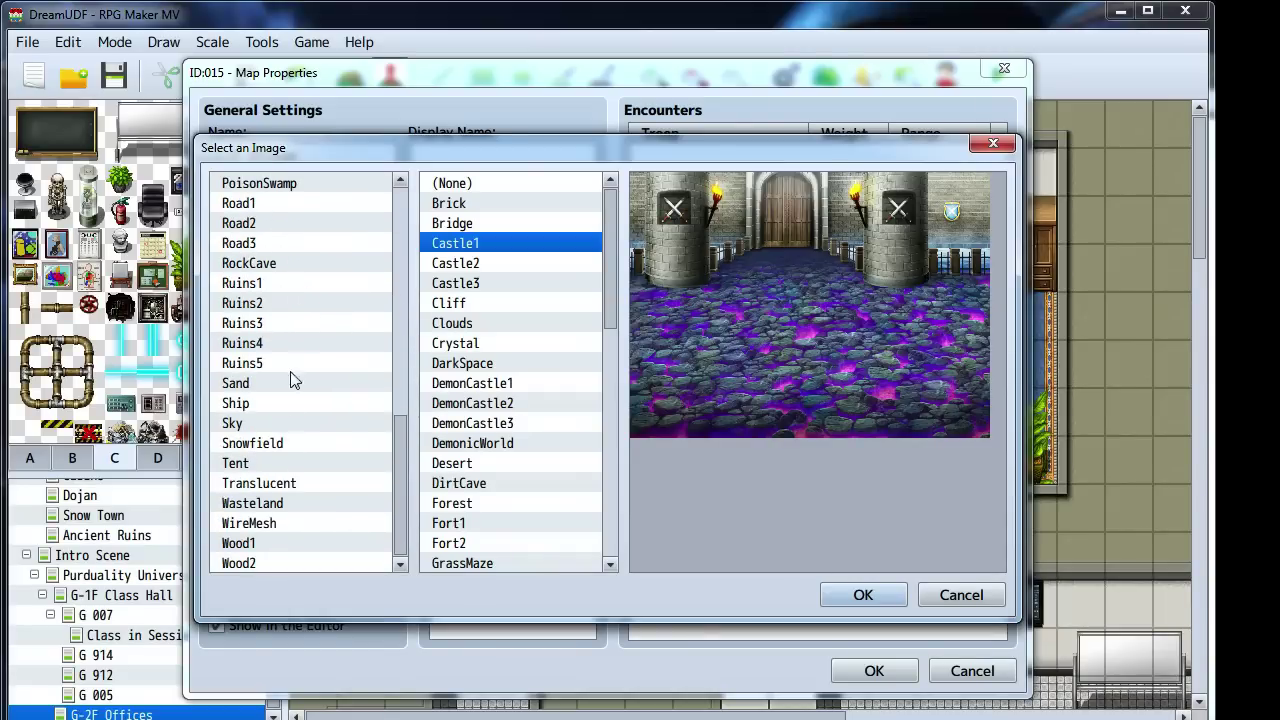
{"action": "scroll", "coordinate": [531, 450], "scroll_direction": "down", "scroll_amount": 10}
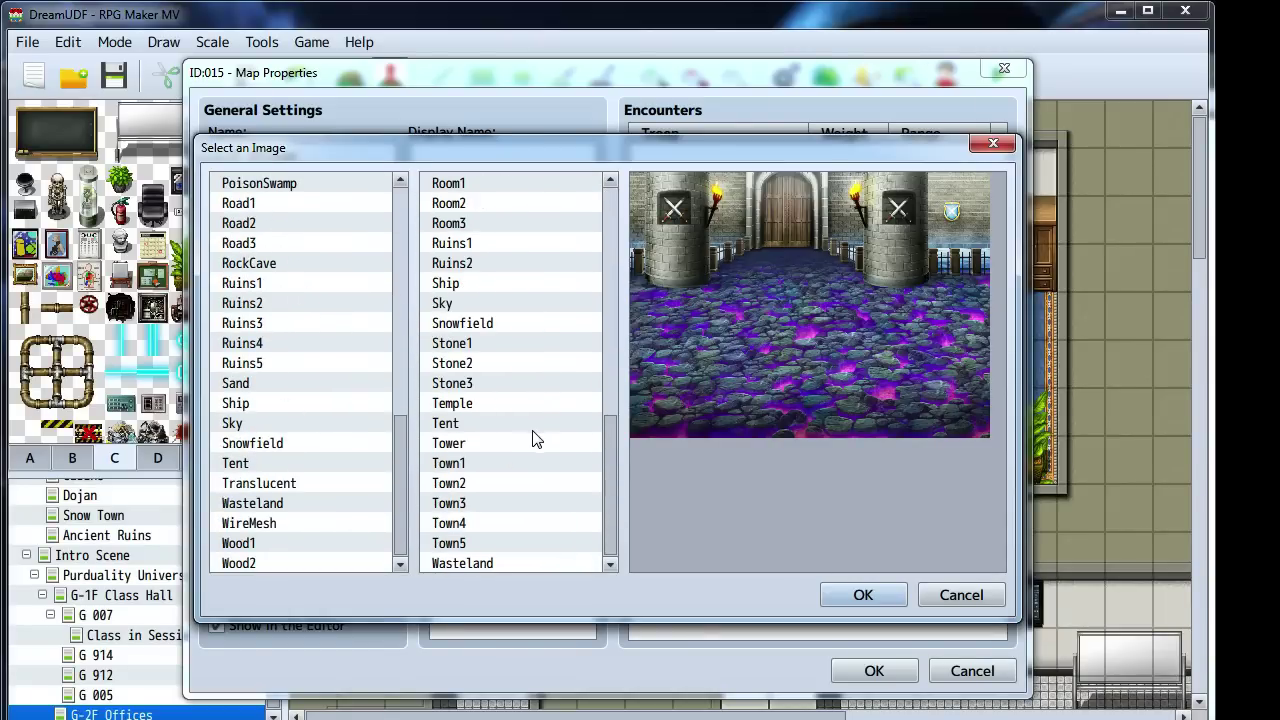
{"action": "scroll", "coordinate": [493, 490], "scroll_direction": "up", "scroll_amount": 2}
{"action": "left_click", "coordinate": [445, 423]}
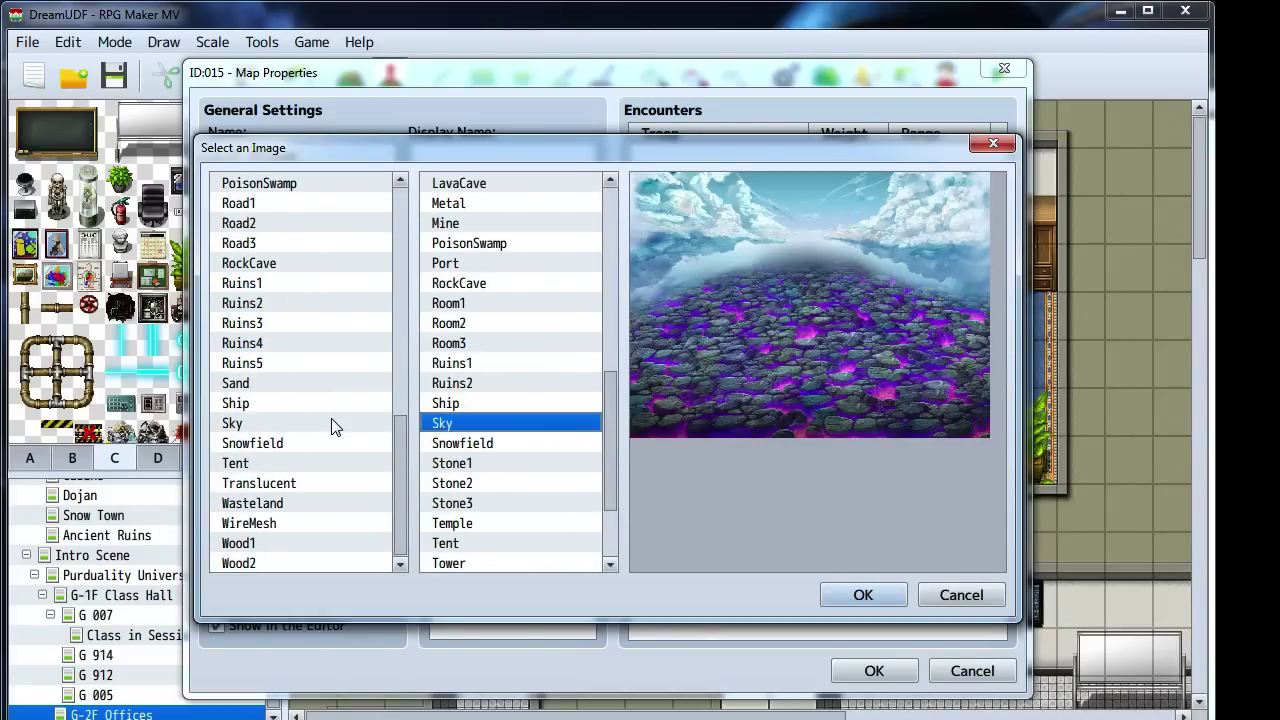
Preview the Ruins4, Ruins1 and RockCave grounds with the Sky background
{"action": "scroll", "coordinate": [335, 427], "scroll_direction": "up", "scroll_amount": 1}
{"action": "scroll", "coordinate": [335, 427], "scroll_direction": "up", "scroll_amount": 1}
{"action": "left_click", "coordinate": [312, 440]}
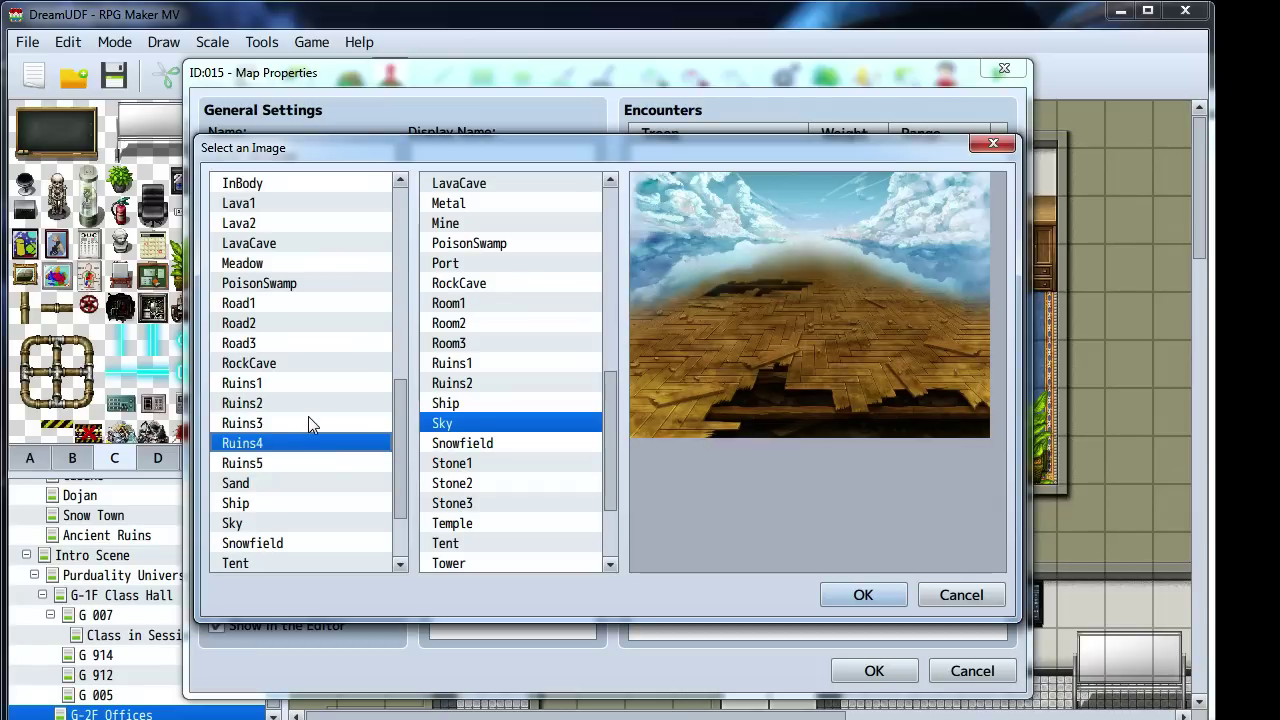
{"action": "left_click", "coordinate": [301, 385]}
{"action": "key", "text": "Up"}
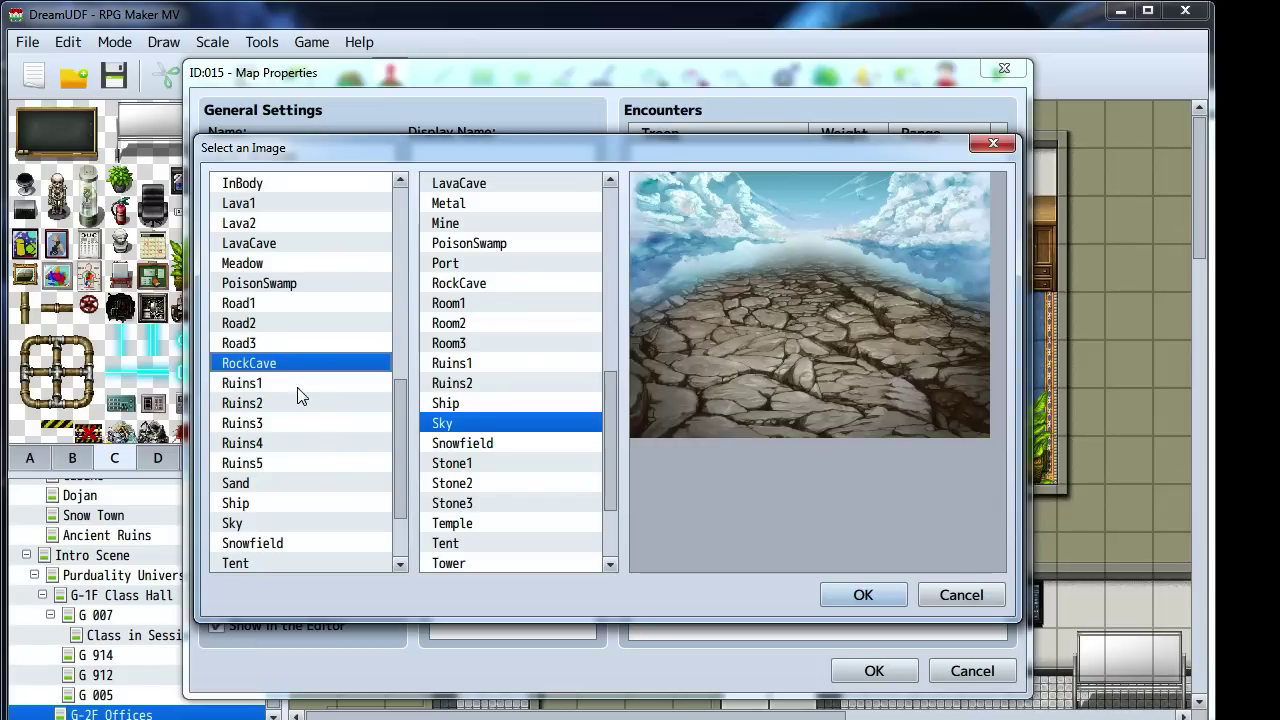
{"action": "key", "text": "Down"}
{"action": "scroll", "coordinate": [305, 396], "scroll_direction": "up", "scroll_amount": 2}
{"action": "scroll", "coordinate": [305, 397], "scroll_direction": "down", "scroll_amount": 4}
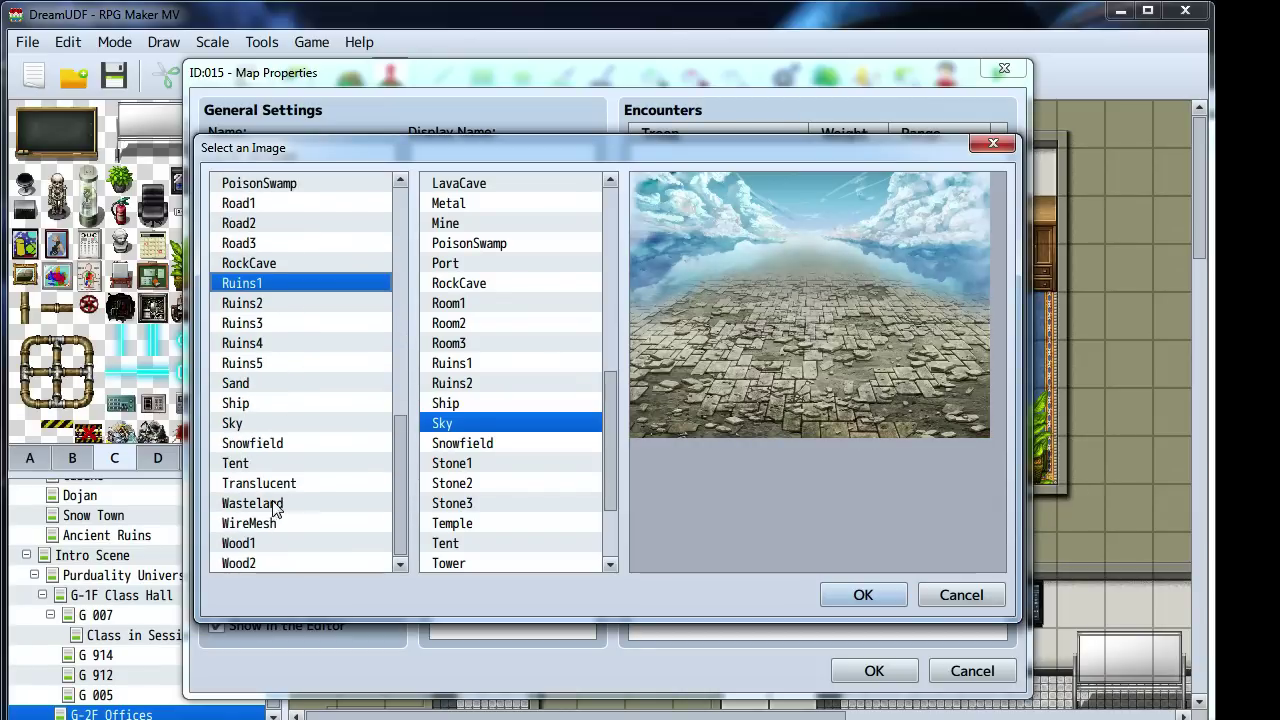
Preview the Tent, Snowfield, Wasteland, WireMesh, Wood1 and Wood2 grounds with the Sky background
{"action": "left_click", "coordinate": [247, 463]}
{"action": "left_click", "coordinate": [274, 446]}
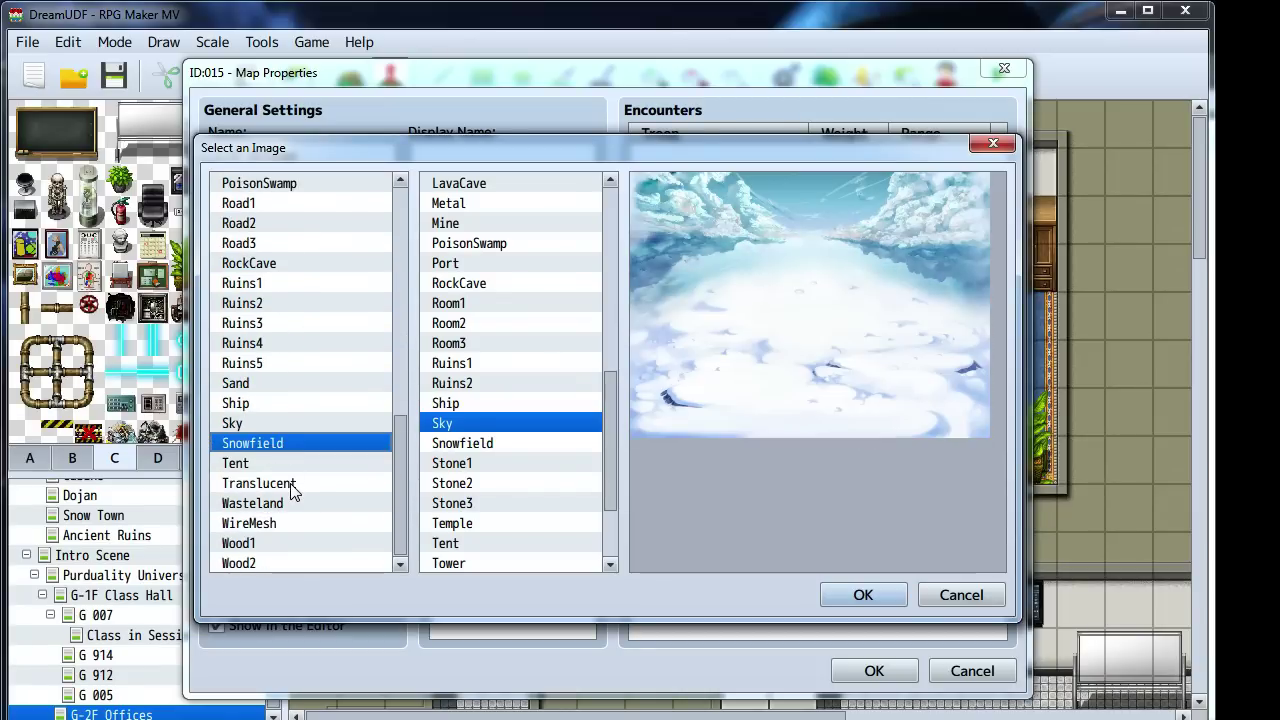
{"action": "left_click", "coordinate": [280, 505]}
{"action": "left_click", "coordinate": [272, 524]}
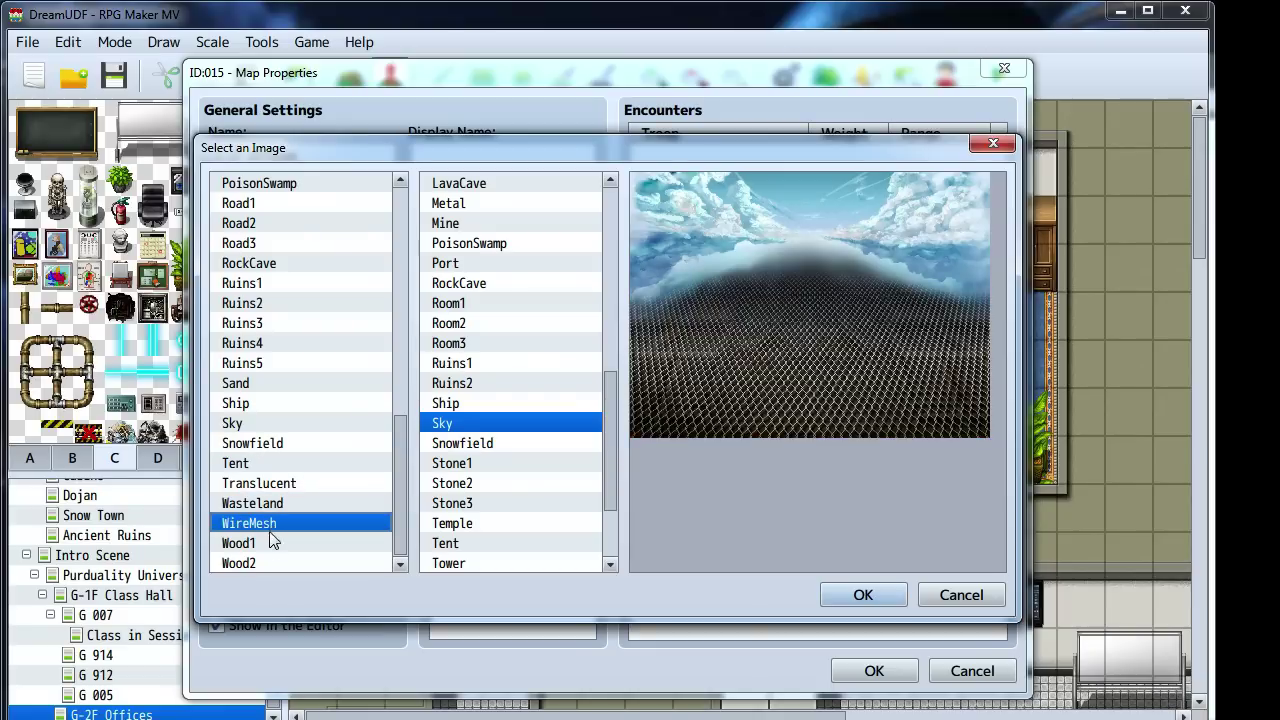
{"action": "left_click", "coordinate": [268, 545]}
{"action": "left_click", "coordinate": [266, 565]}
Compare the Cobblestones1 to Cobblestones5 grounds and apply Cobblestones4 with Sky as the map's battleback
{"action": "scroll", "coordinate": [274, 528], "scroll_direction": "up", "scroll_amount": 7}
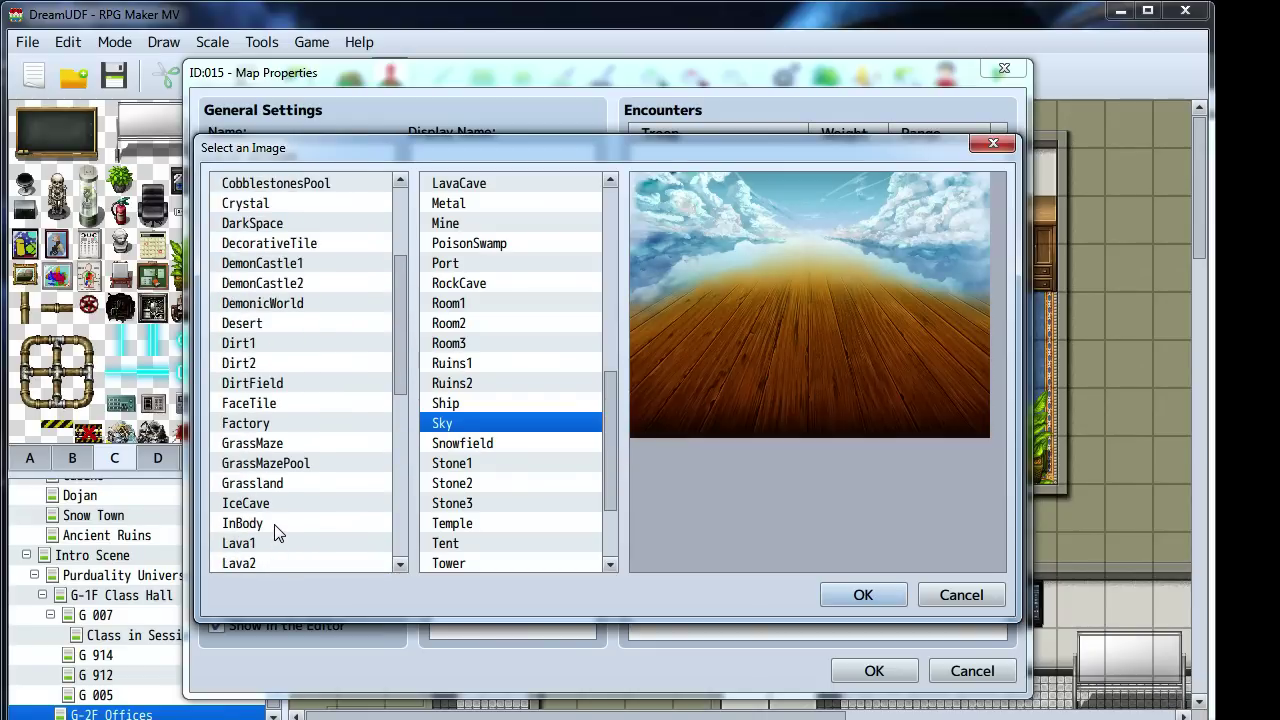
{"action": "scroll", "coordinate": [277, 533], "scroll_direction": "up", "scroll_amount": 2}
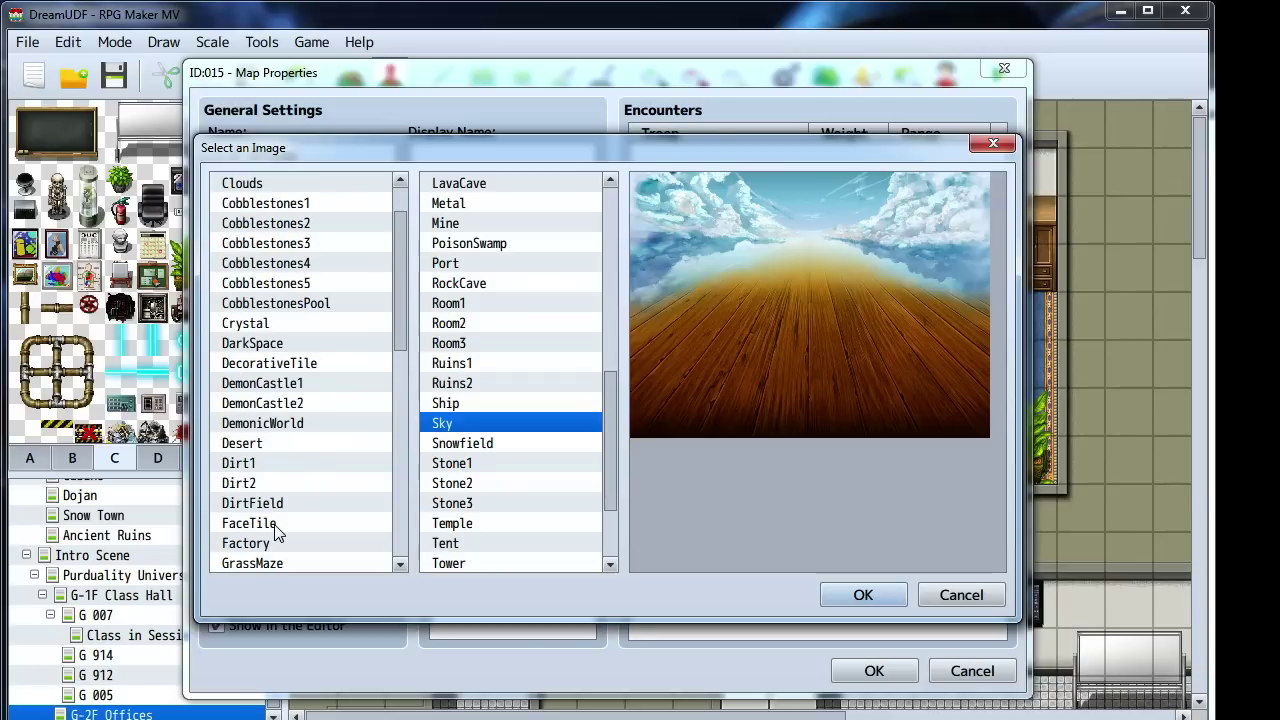
{"action": "left_click", "coordinate": [286, 224]}
{"action": "left_click", "coordinate": [292, 205]}
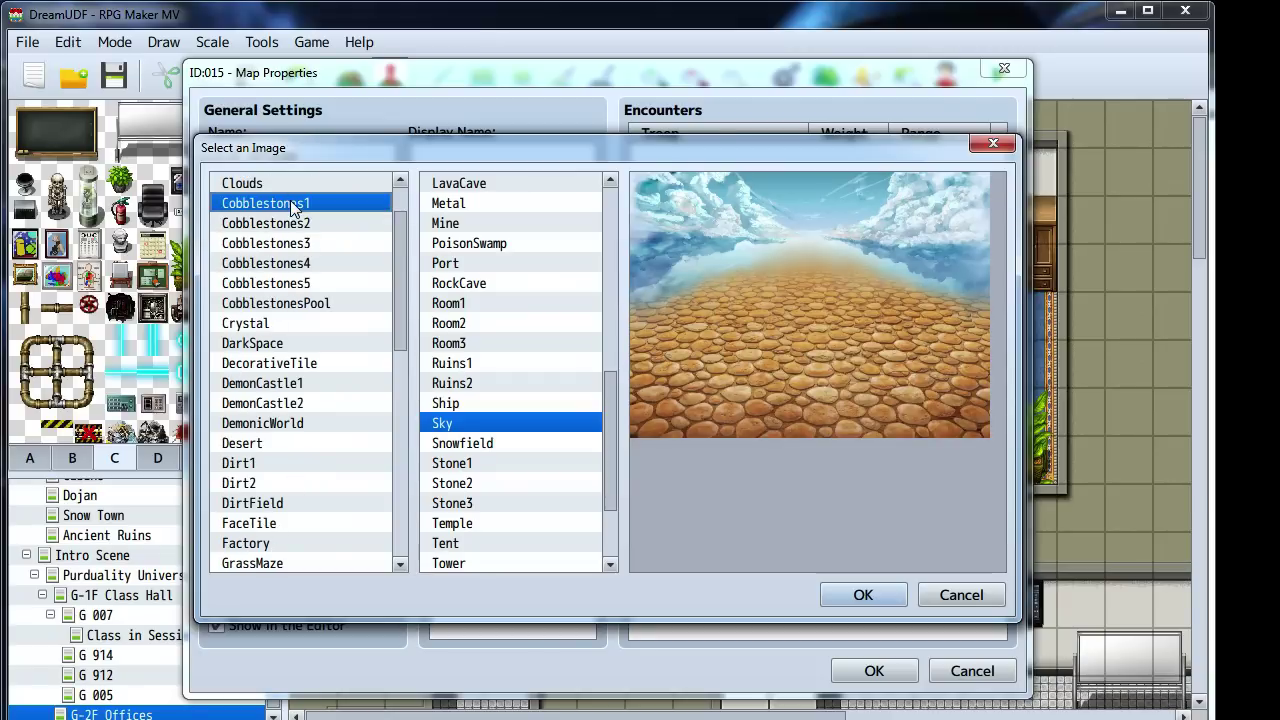
{"action": "left_click", "coordinate": [289, 246]}
{"action": "left_click", "coordinate": [288, 264]}
{"action": "left_click", "coordinate": [285, 246]}
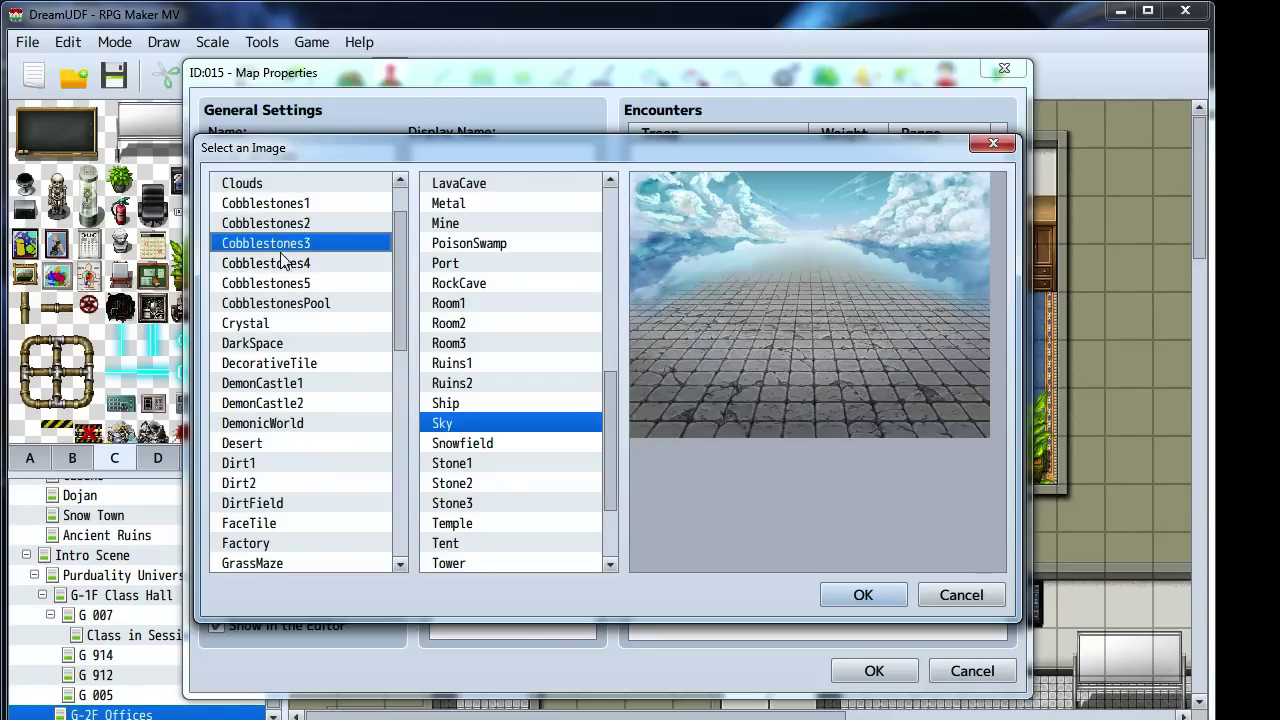
{"action": "left_click", "coordinate": [285, 283]}
{"action": "left_click", "coordinate": [287, 264]}
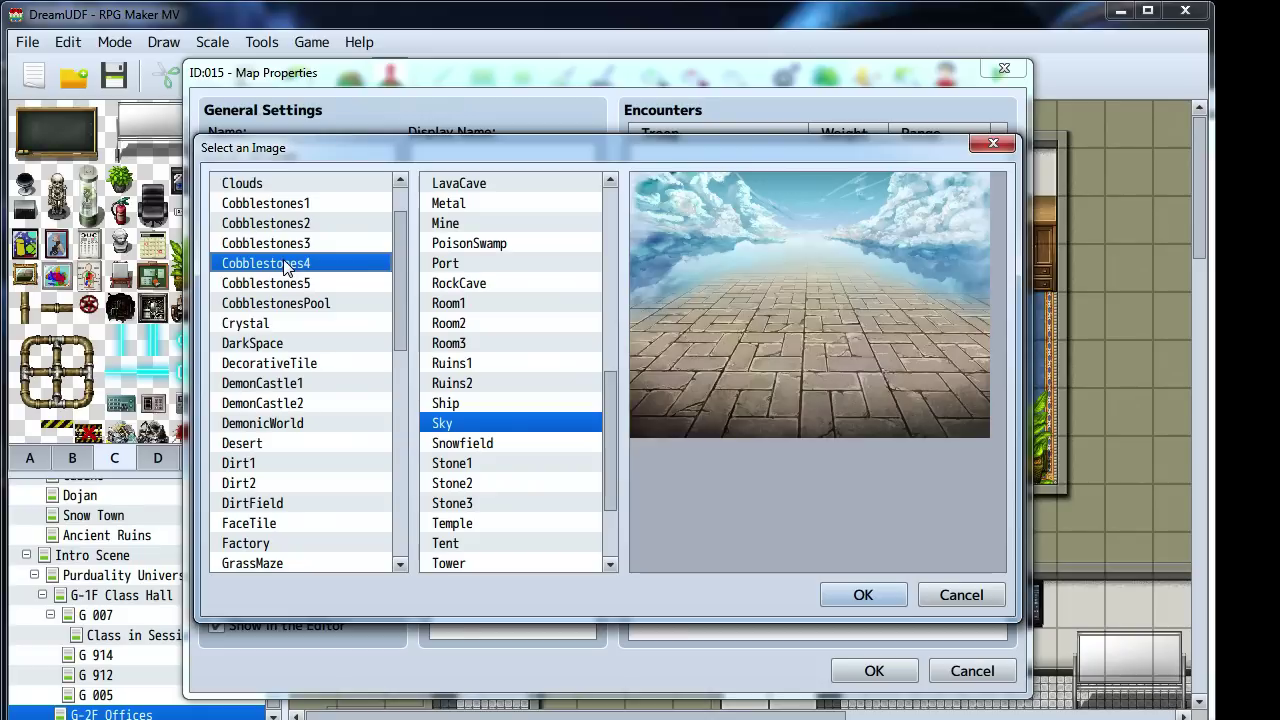
{"action": "left_click", "coordinate": [286, 246]}
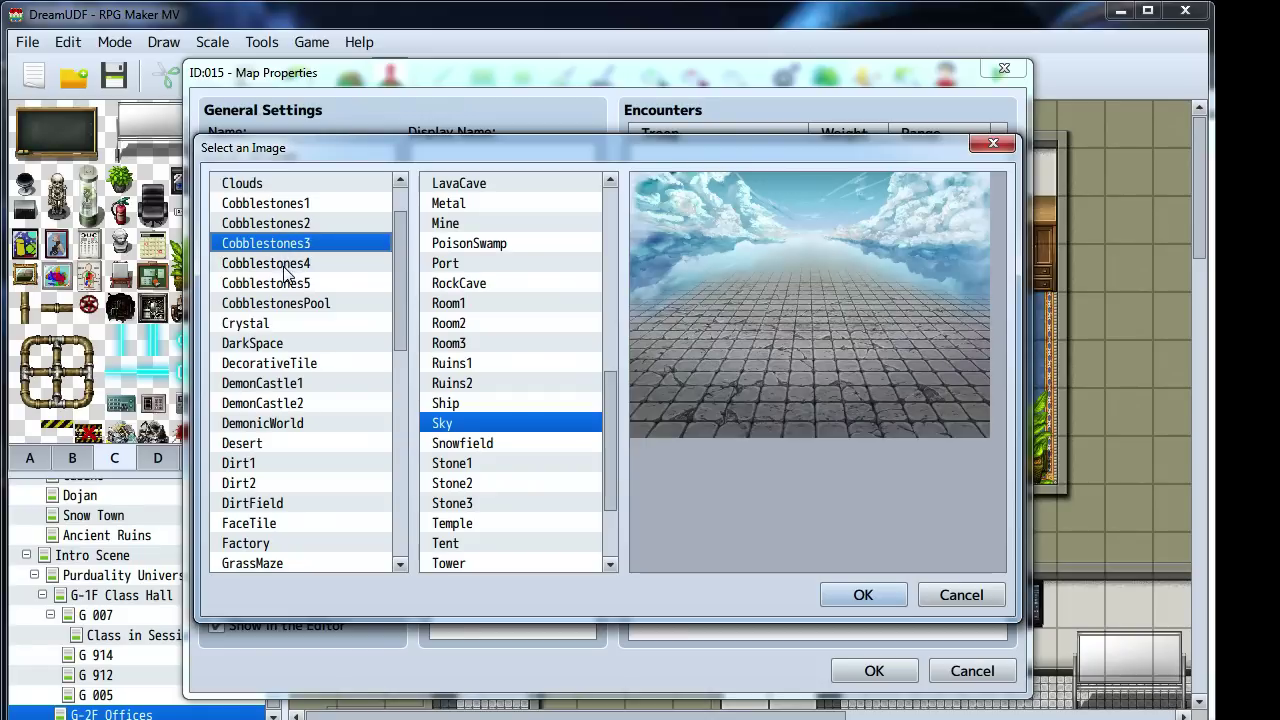
{"action": "left_click", "coordinate": [286, 266]}
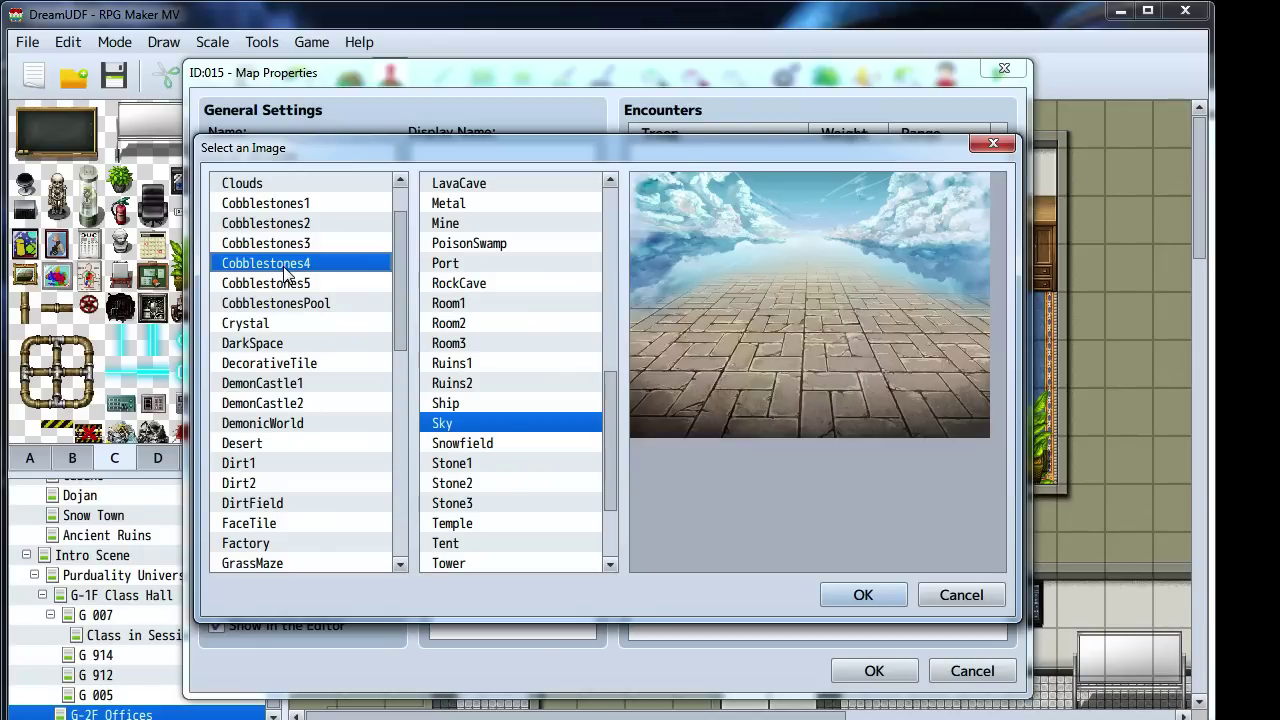
{"action": "left_click", "coordinate": [866, 597]}
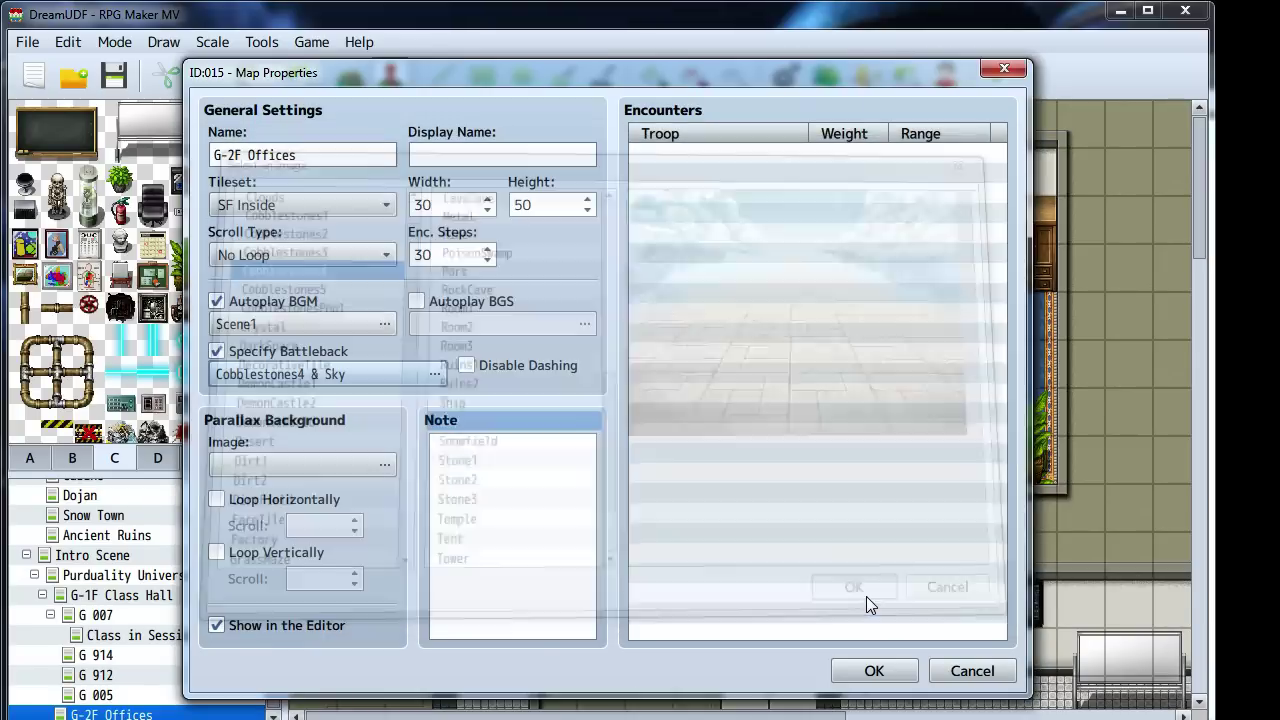
Apply the edited map properties to G-2F Offices
{"action": "left_click", "coordinate": [874, 670]}
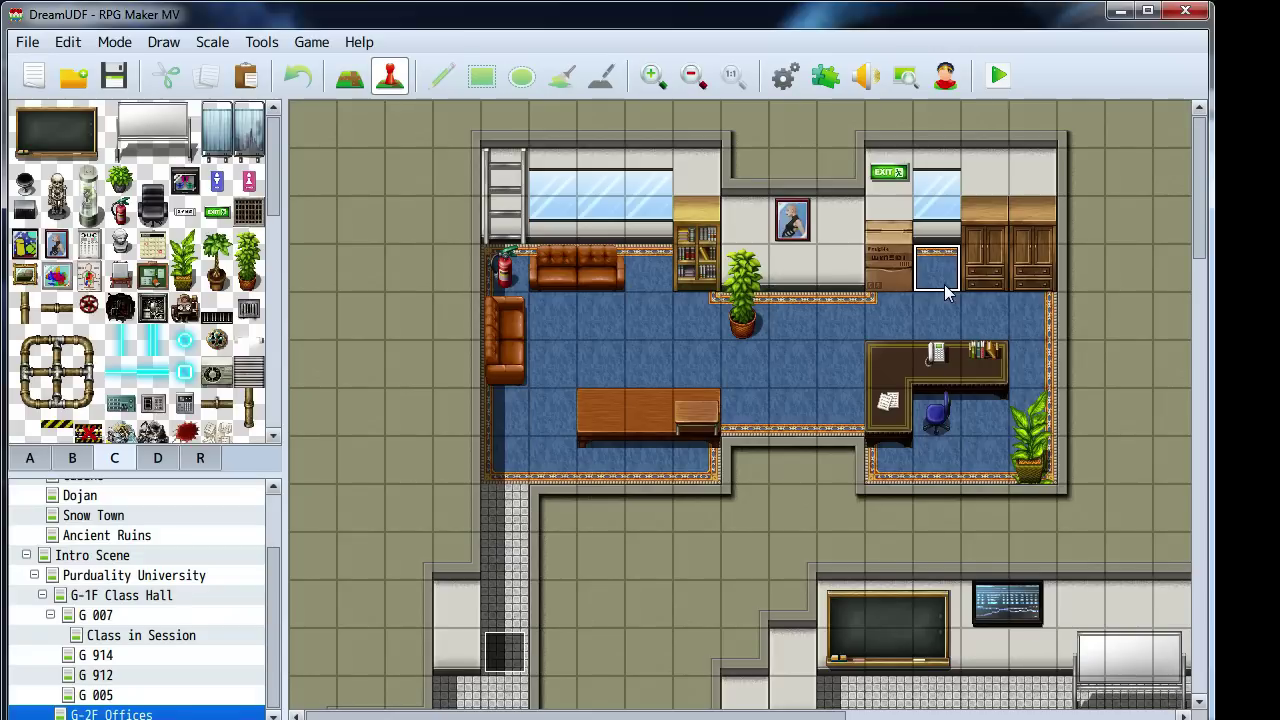
Copy the books to the left end of the L-shaped office desk and replace those at its right end with a copy of the phone
{"action": "scroll", "coordinate": [600, 417], "scroll_direction": "down", "scroll_amount": 1}
{"action": "scroll", "coordinate": [600, 417], "scroll_direction": "right", "scroll_amount": 3}
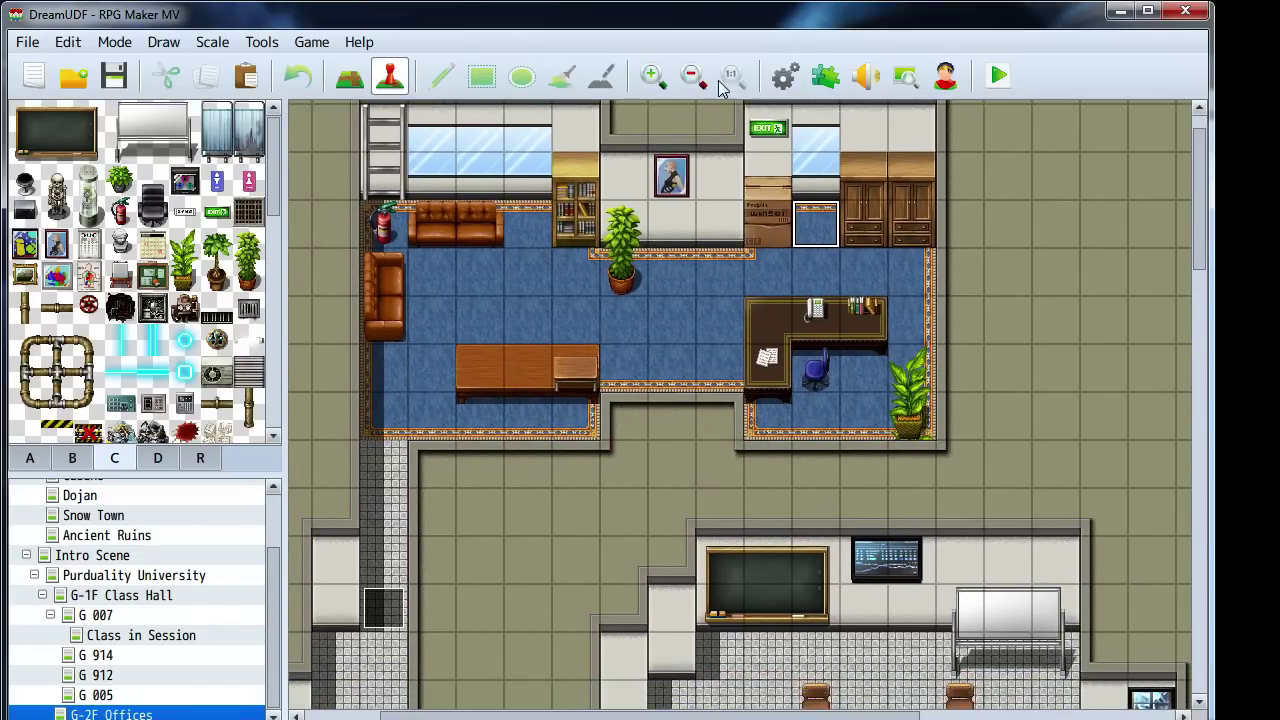
{"action": "left_click", "coordinate": [350, 76]}
{"action": "right_click", "coordinate": [864, 320]}
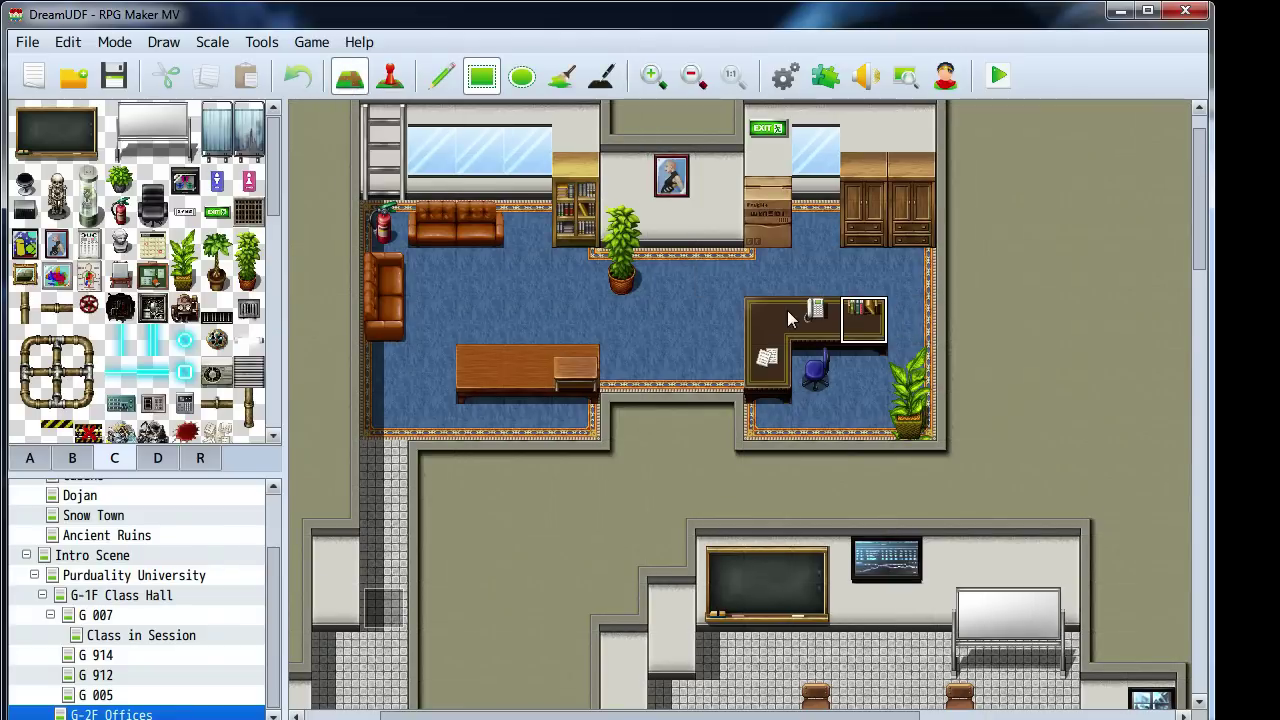
{"action": "left_click", "coordinate": [768, 320]}
{"action": "right_click", "coordinate": [815, 320]}
{"action": "left_click", "coordinate": [864, 320]}
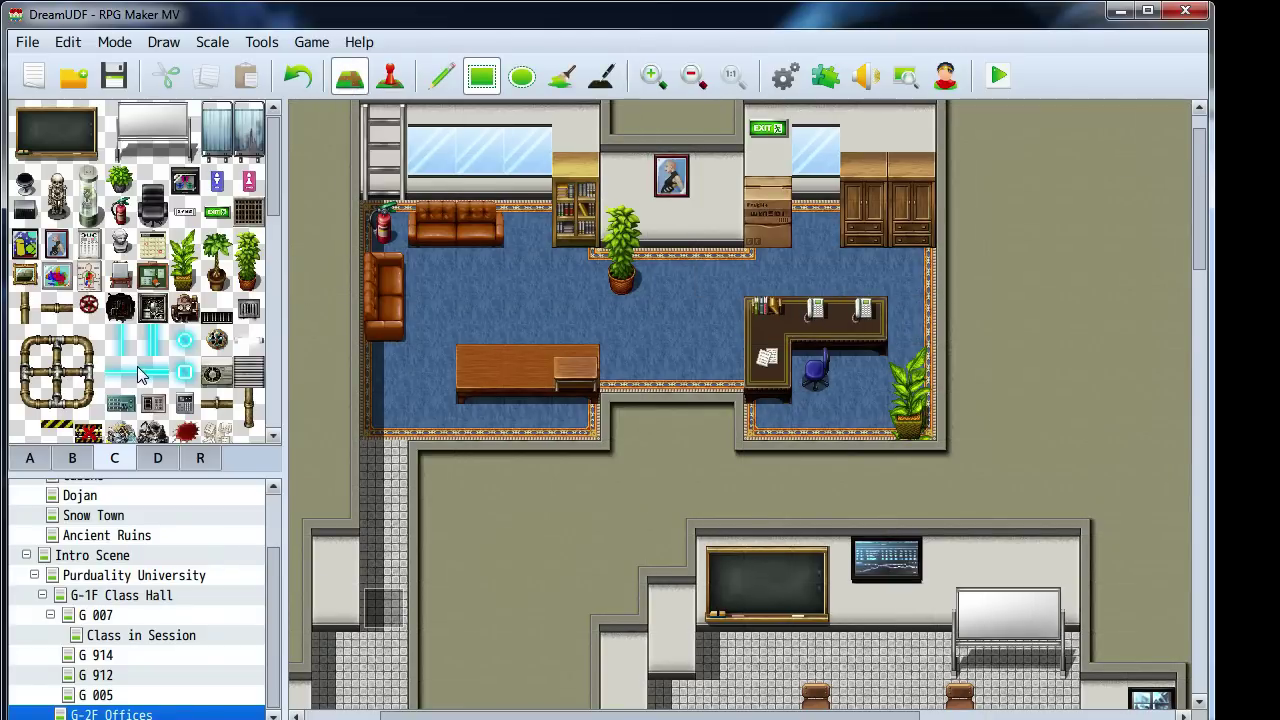
Replace the phone in the middle of the L-shaped desk with a desktop computer
{"action": "left_click", "coordinate": [77, 462]}
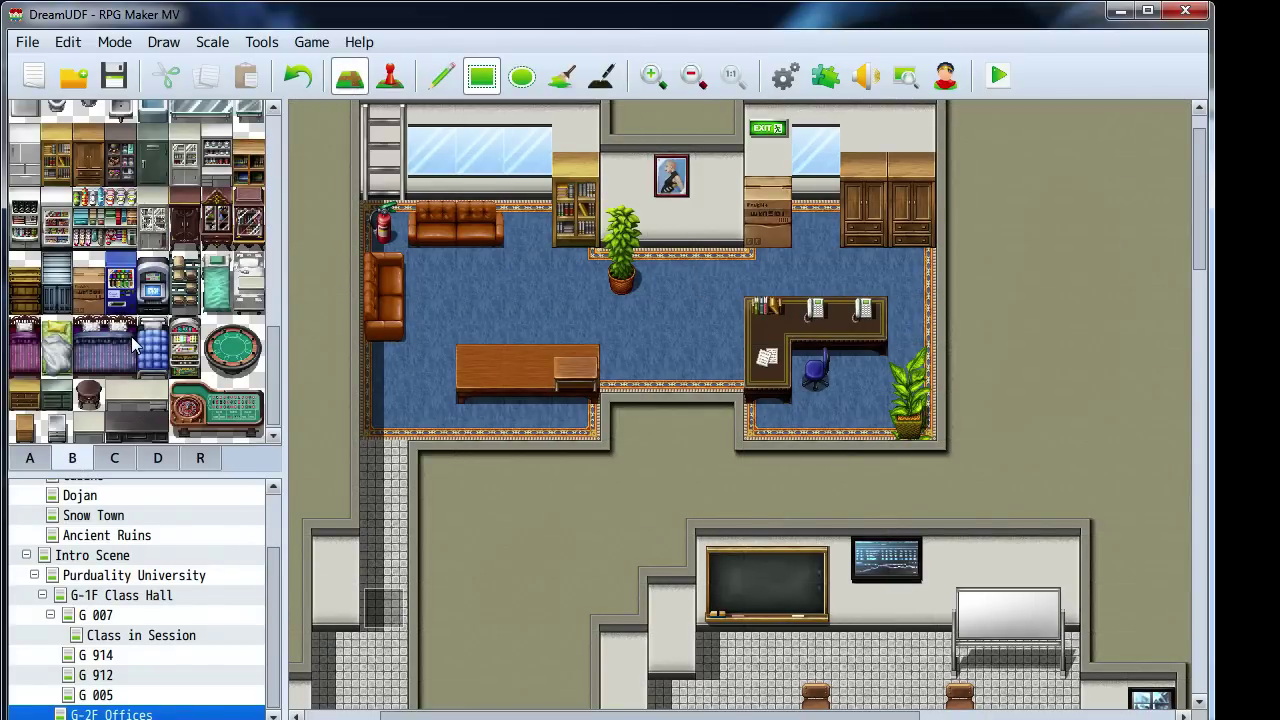
{"action": "scroll", "coordinate": [138, 342], "scroll_direction": "up", "scroll_amount": 5}
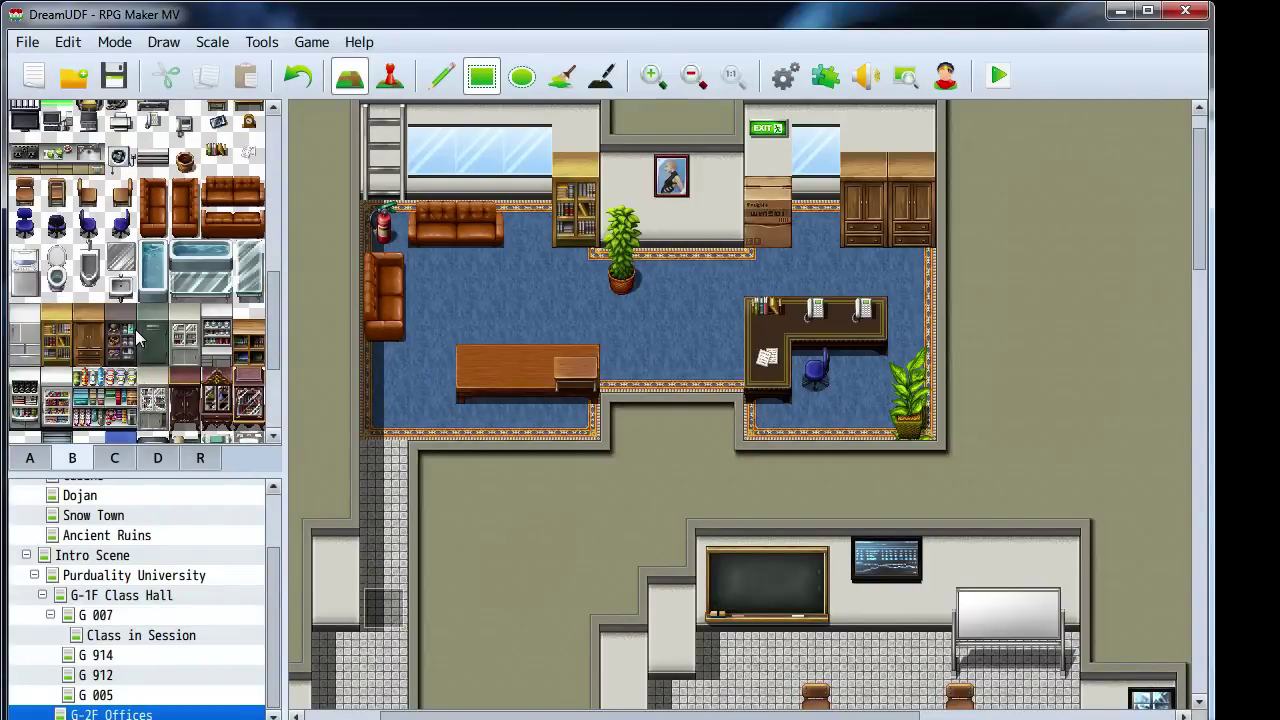
{"action": "scroll", "coordinate": [138, 342], "scroll_direction": "up", "scroll_amount": 2}
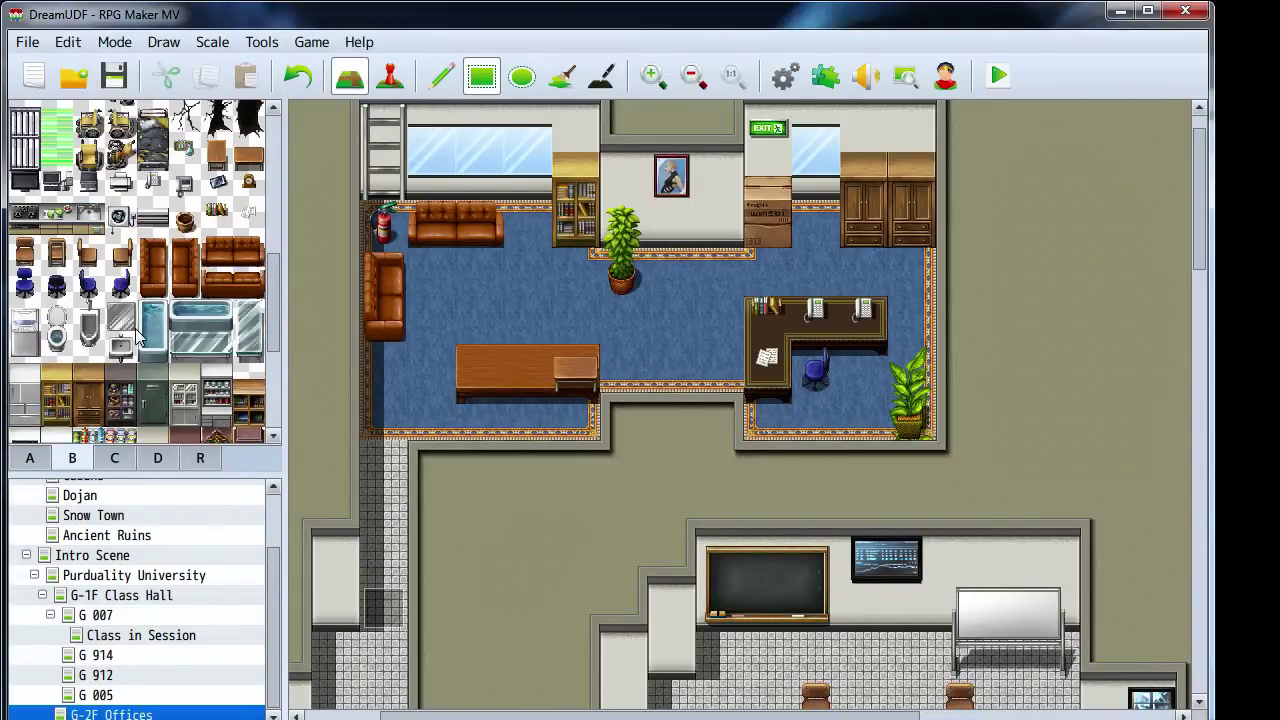
{"action": "scroll", "coordinate": [138, 342], "scroll_direction": "up", "scroll_amount": 4}
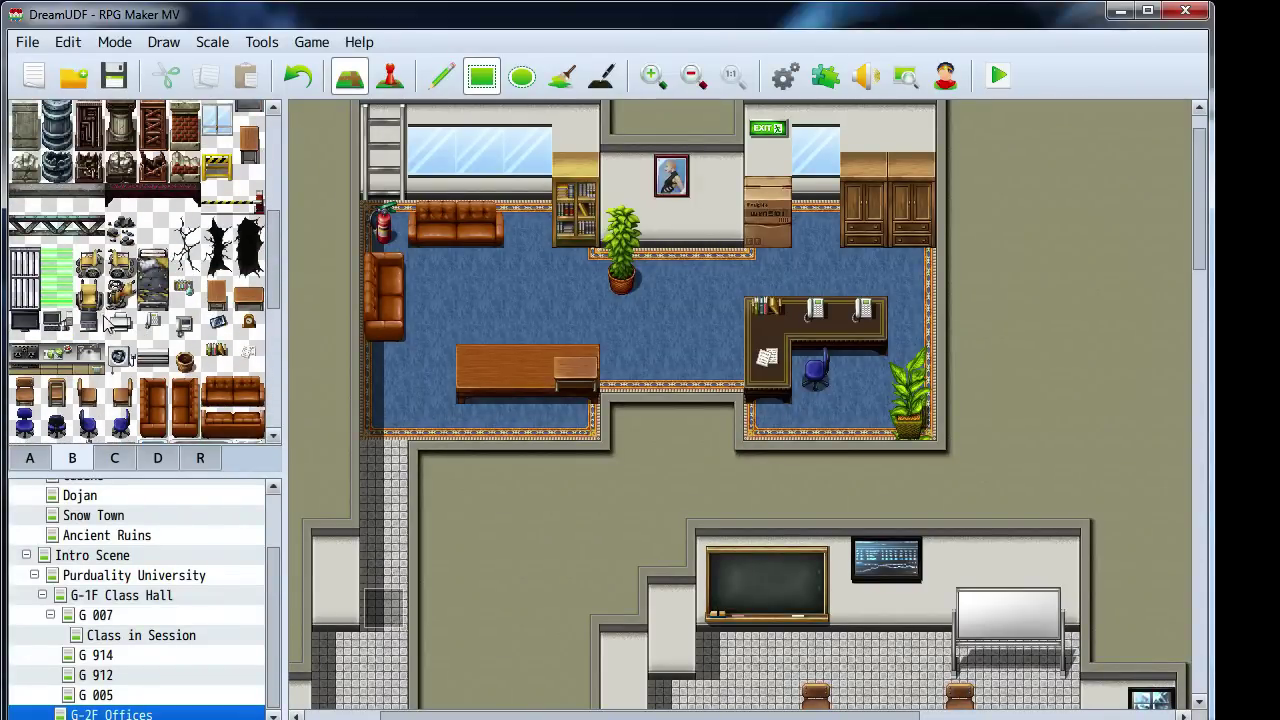
{"action": "left_click", "coordinate": [57, 325]}
{"action": "left_click", "coordinate": [815, 318]}
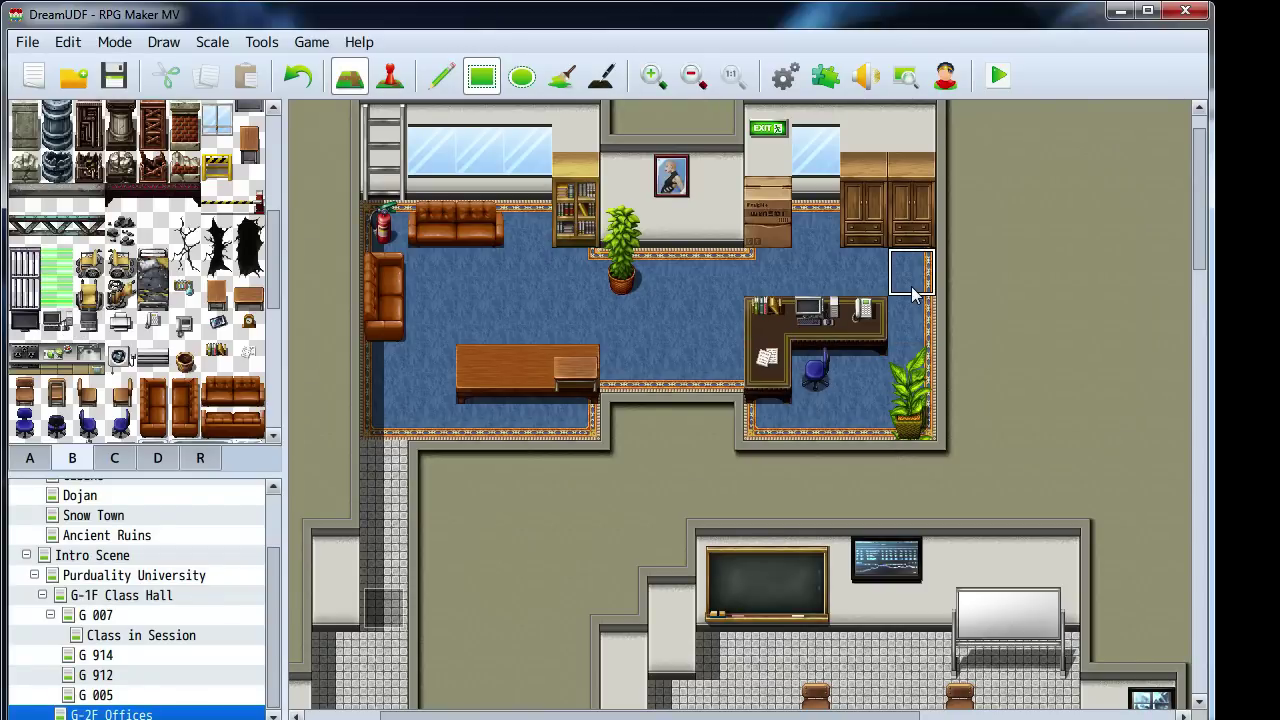
{"action": "middle_click_drag", "start_coordinate": [494, 333], "coordinate": [650, 297]}
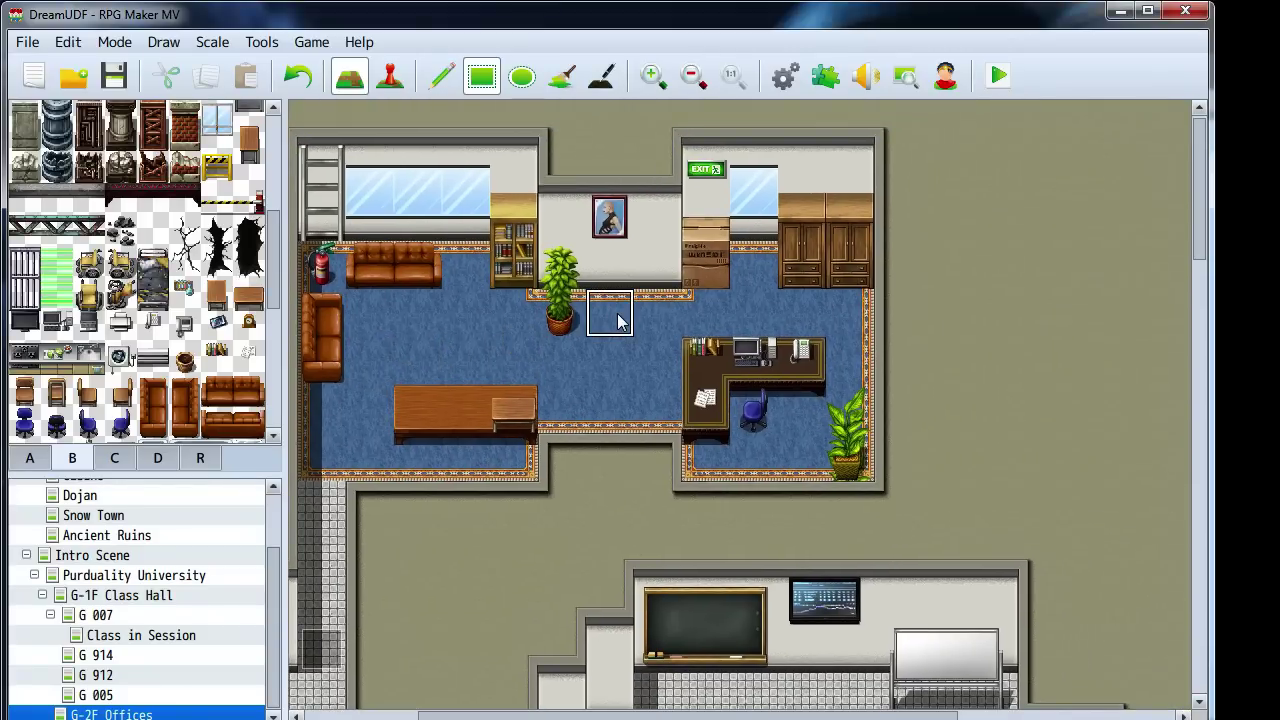
{"action": "middle_click_drag", "start_coordinate": [575, 310], "coordinate": [500, 311]}
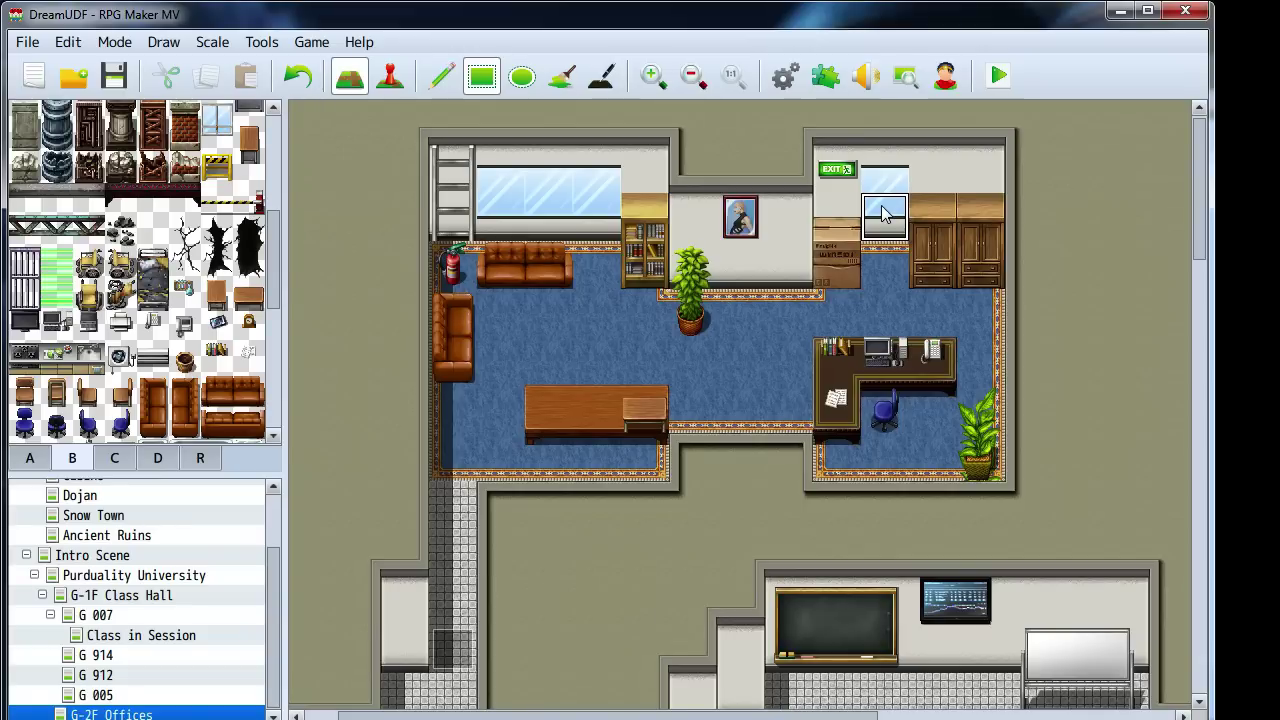
{"action": "middle_click_drag", "start_coordinate": [740, 410], "coordinate": [592, 412]}
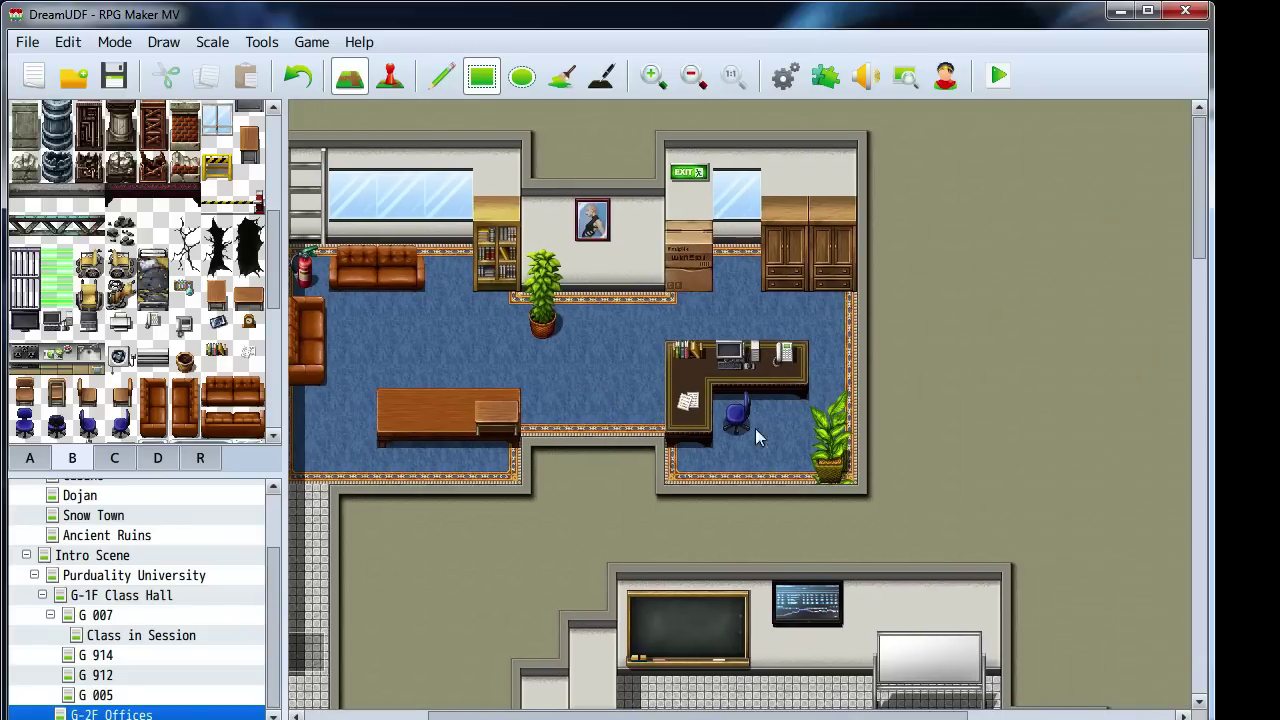
Create a map named Rooftop under G-2F Offices with the SF Outside tileset and SeaofClouds as its parallax background
{"action": "double_click", "coordinate": [75, 713]}
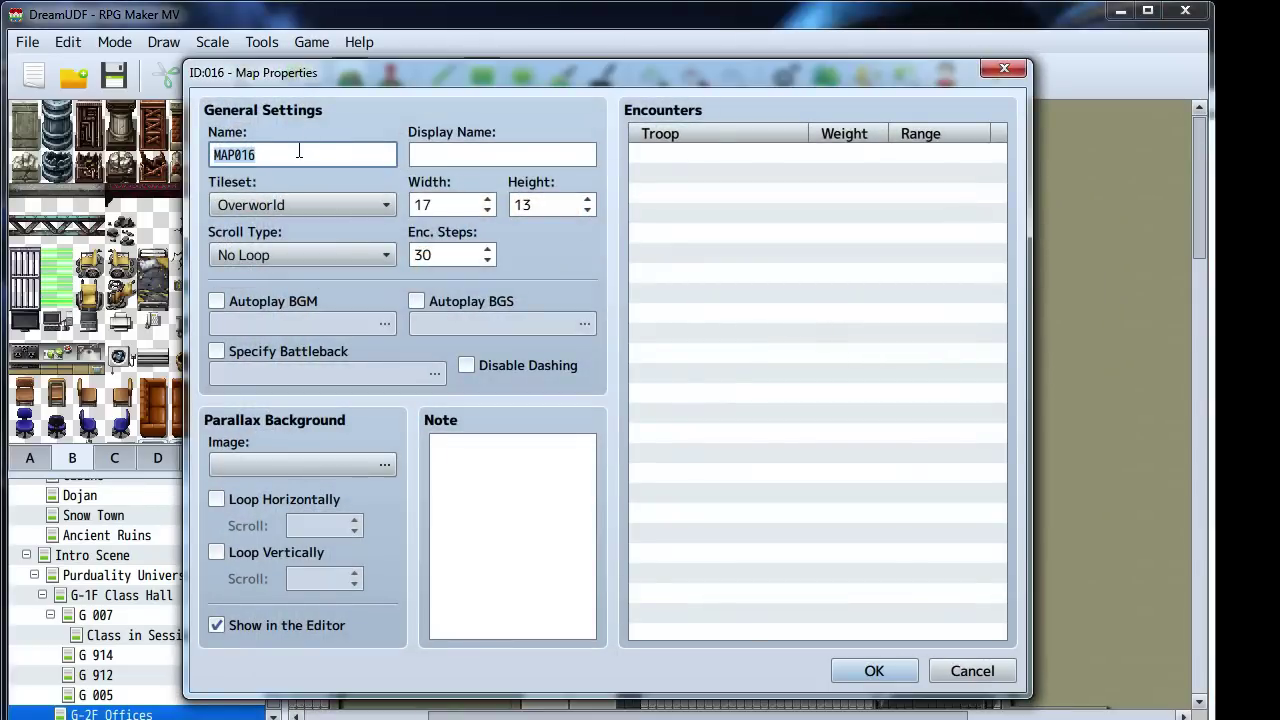
{"action": "type", "text": "Rooftop"}
{"action": "left_click", "coordinate": [327, 206]}
{"action": "left_click", "coordinate": [244, 320]}
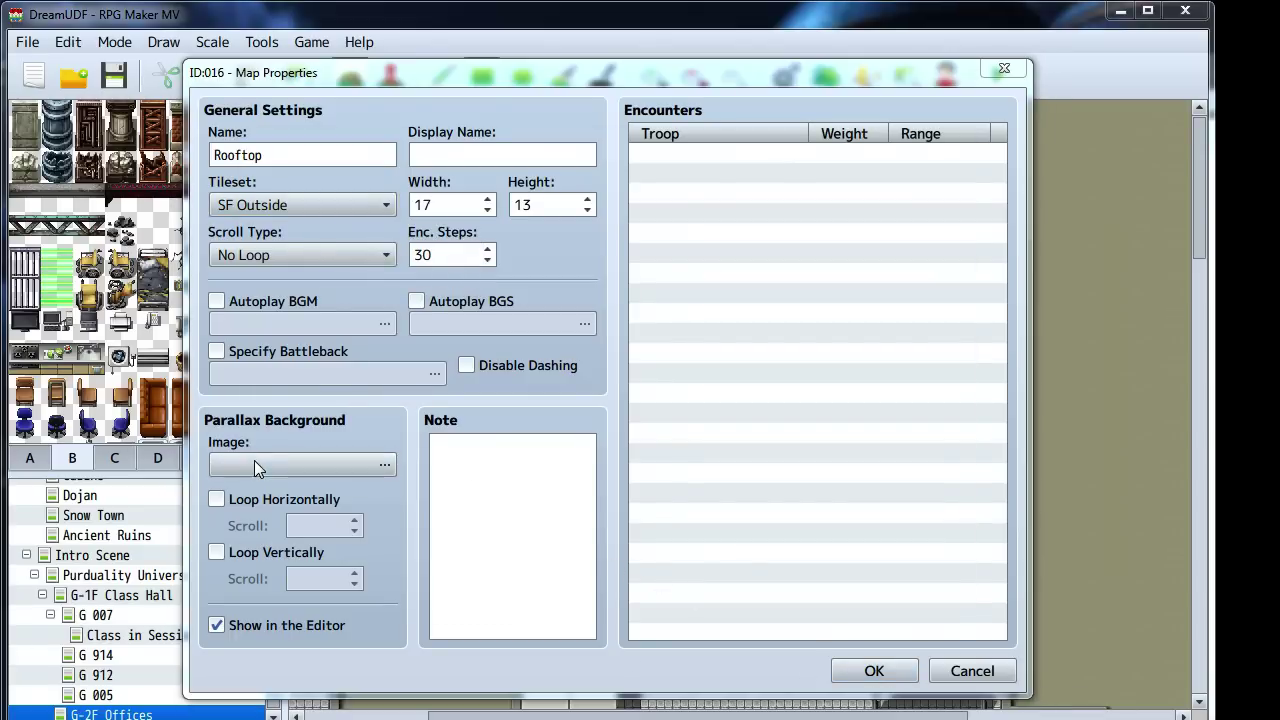
{"action": "left_click", "coordinate": [254, 463]}
{"action": "left_click", "coordinate": [306, 445]}
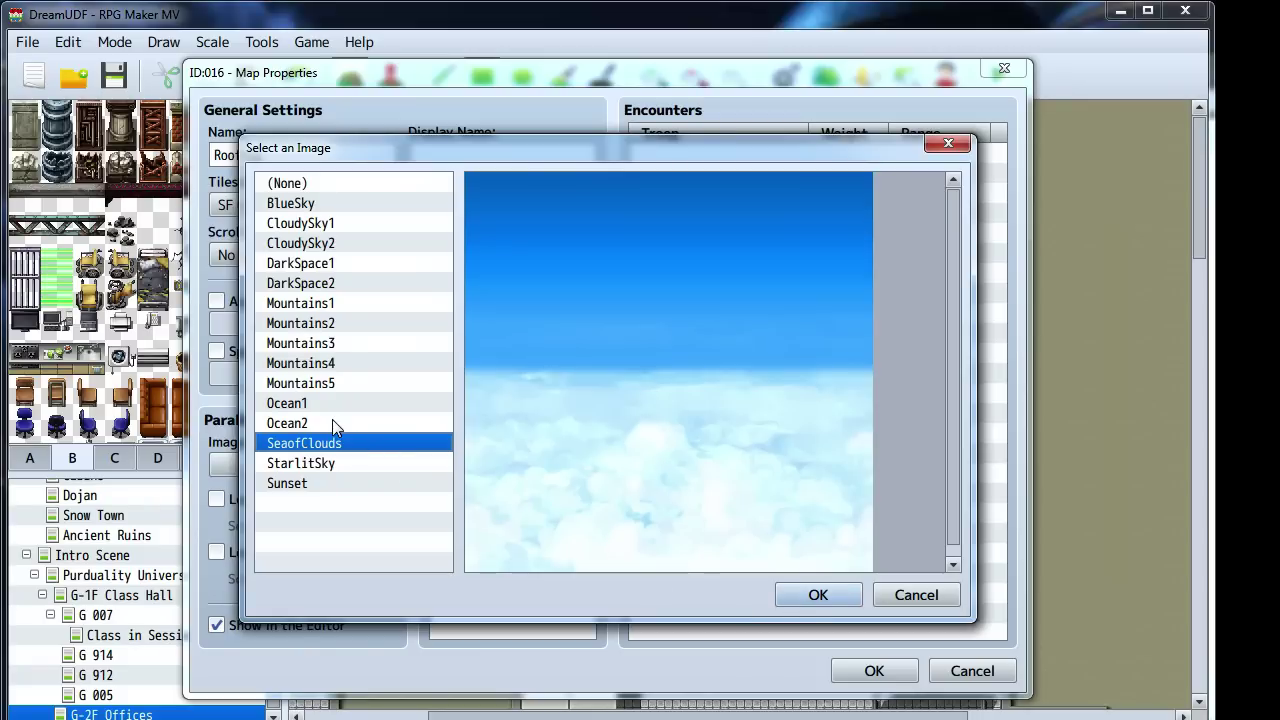
{"action": "left_click", "coordinate": [796, 605]}
{"action": "left_click", "coordinate": [836, 672]}
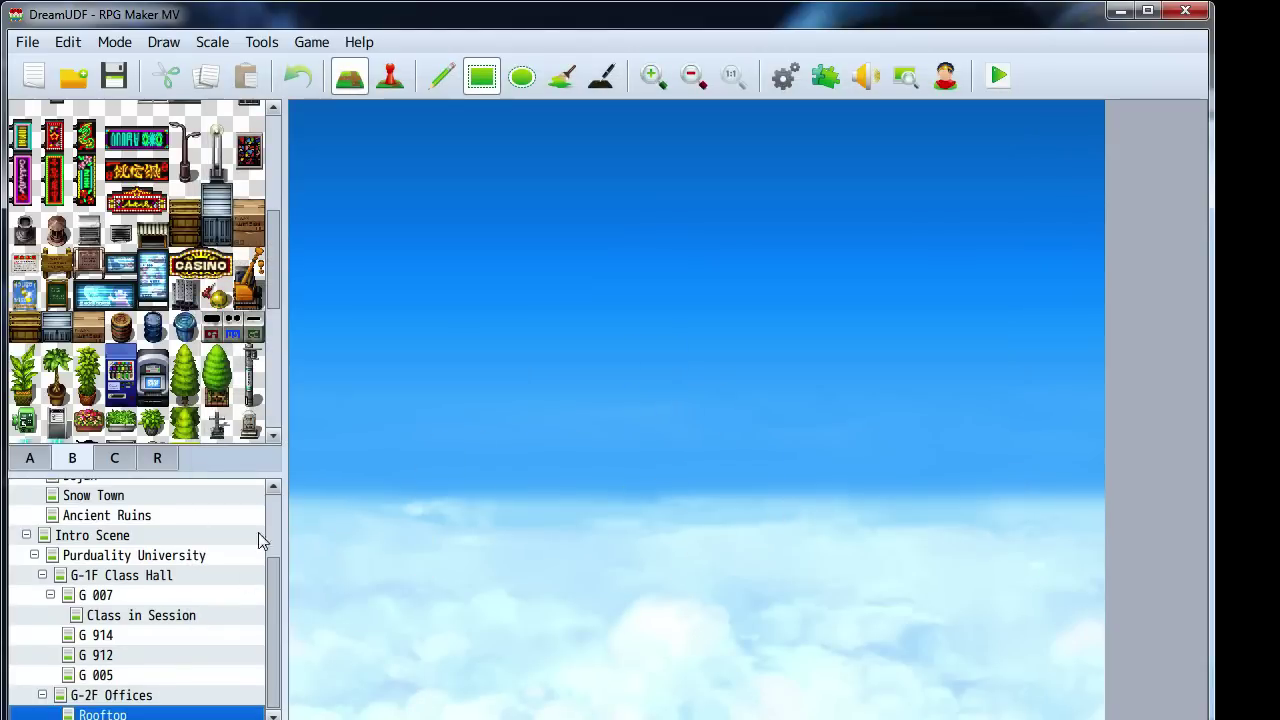
Rename the G-1F Class Hall map as G-2F Class Hall
{"action": "right_click", "coordinate": [143, 574]}
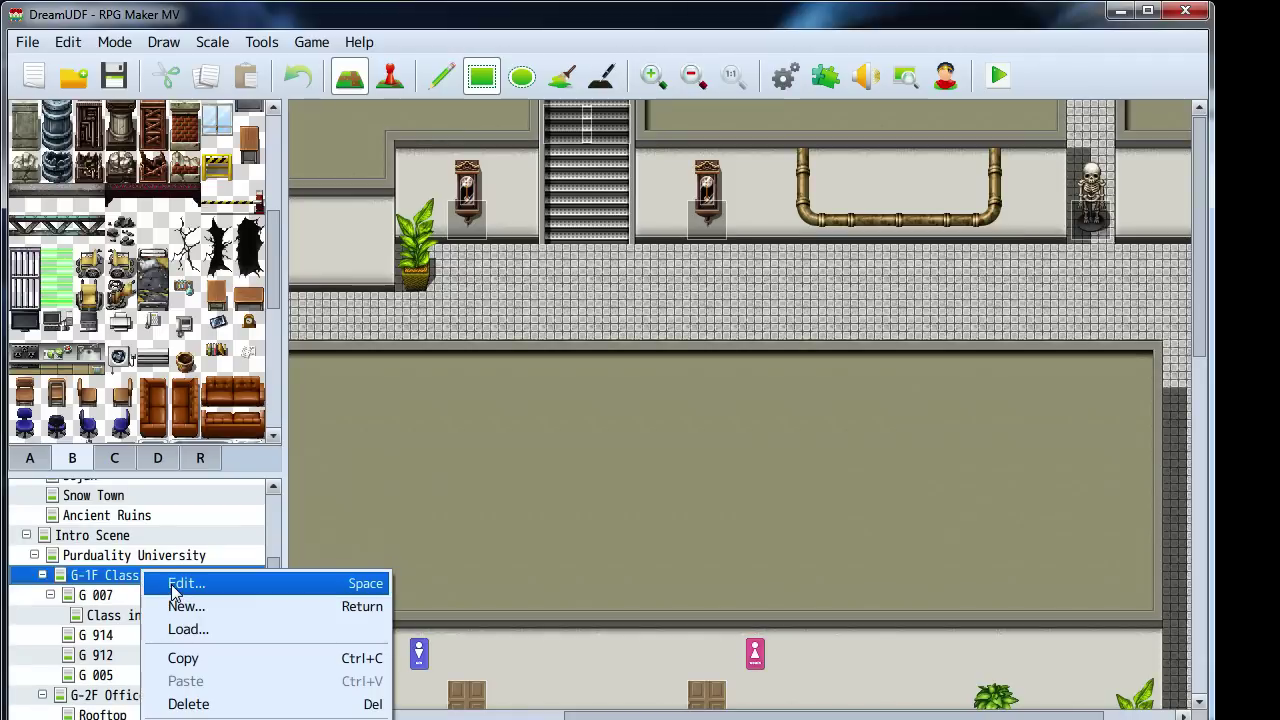
{"action": "left_click", "coordinate": [174, 585]}
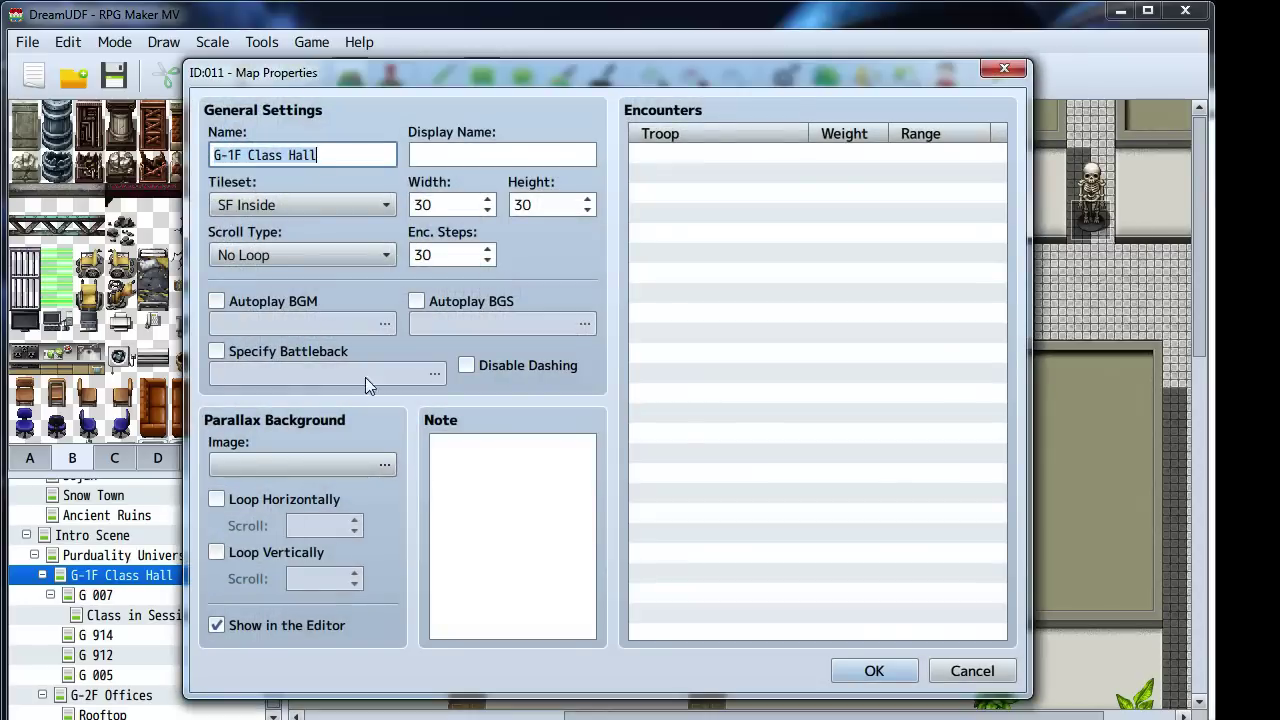
{"action": "left_click", "coordinate": [242, 155]}
{"action": "key", "text": "BackSpace"}
{"action": "type", "text": "2"}
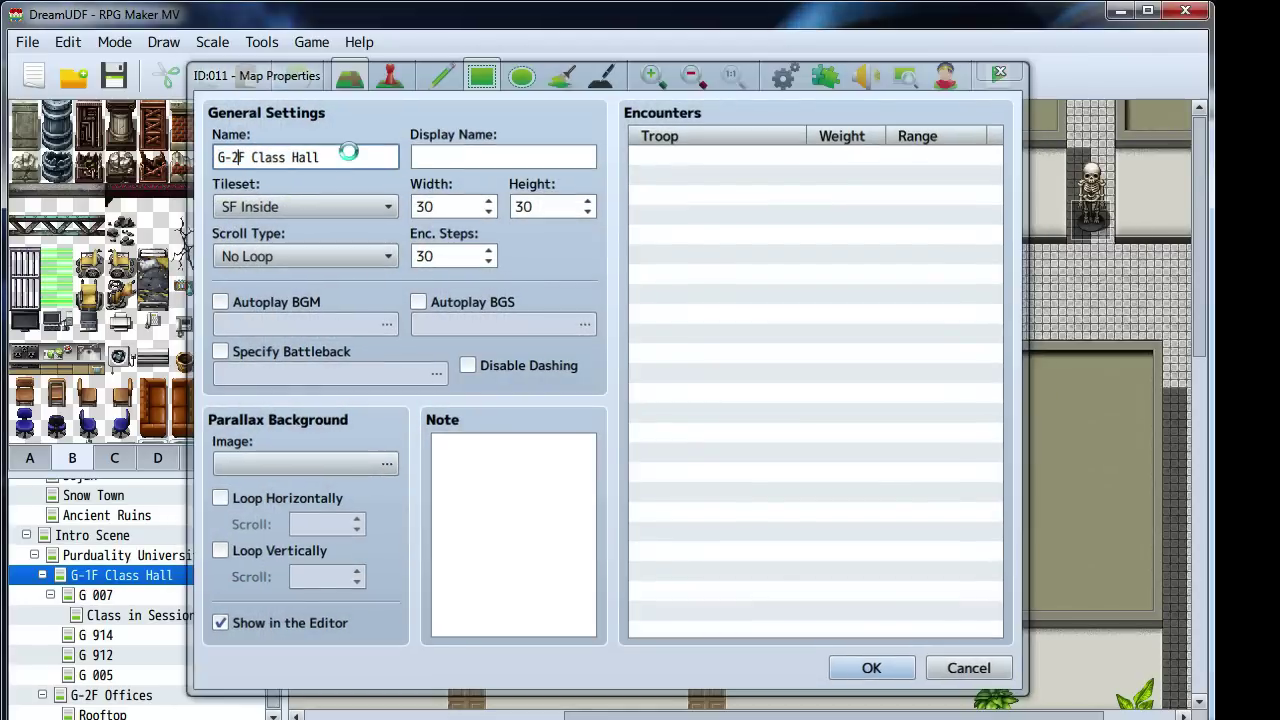
{"action": "key", "text": "Return"}
Rename the G-2F Offices map as G-3F Offices
{"action": "right_click", "coordinate": [110, 695]}
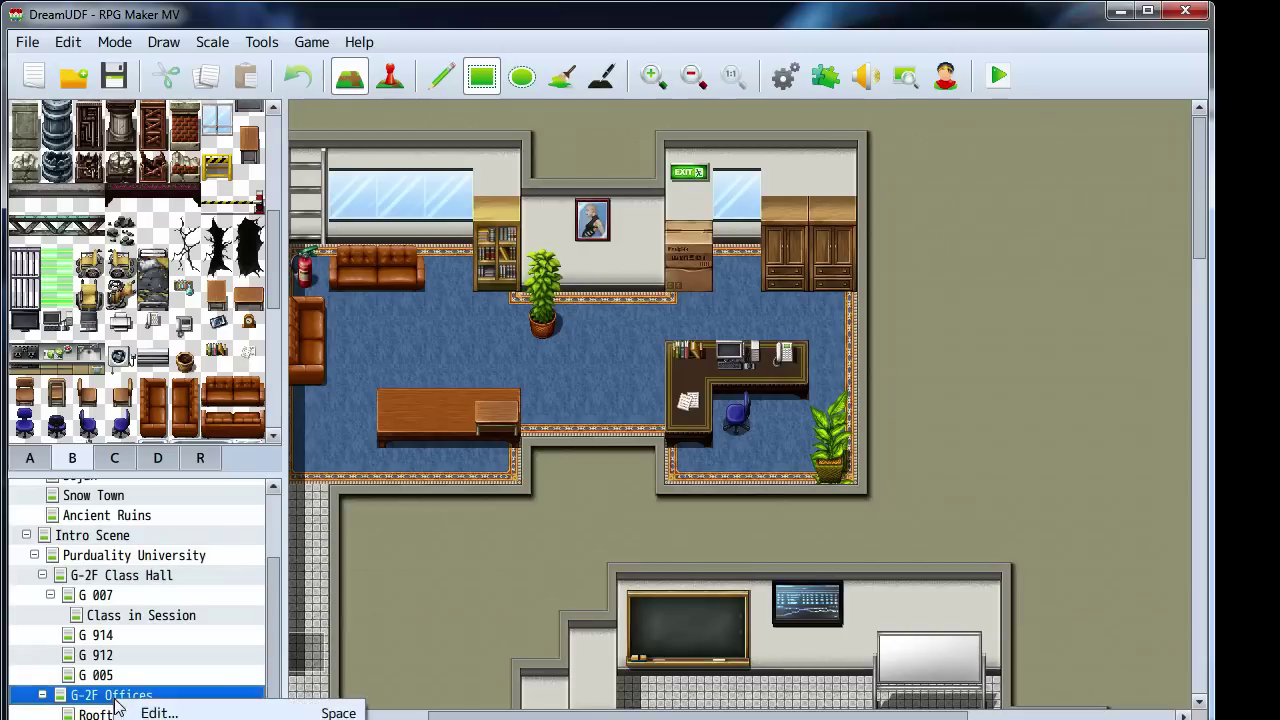
{"action": "left_click", "coordinate": [140, 707]}
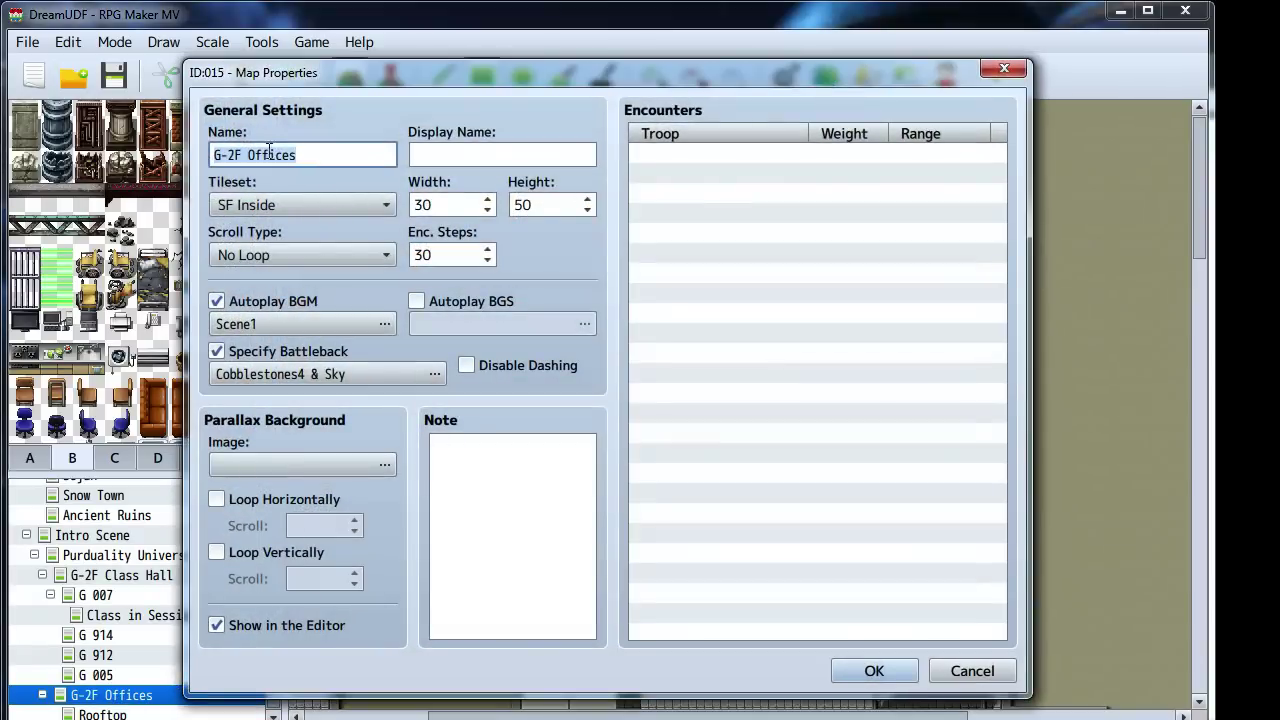
{"action": "left_click", "coordinate": [266, 149]}
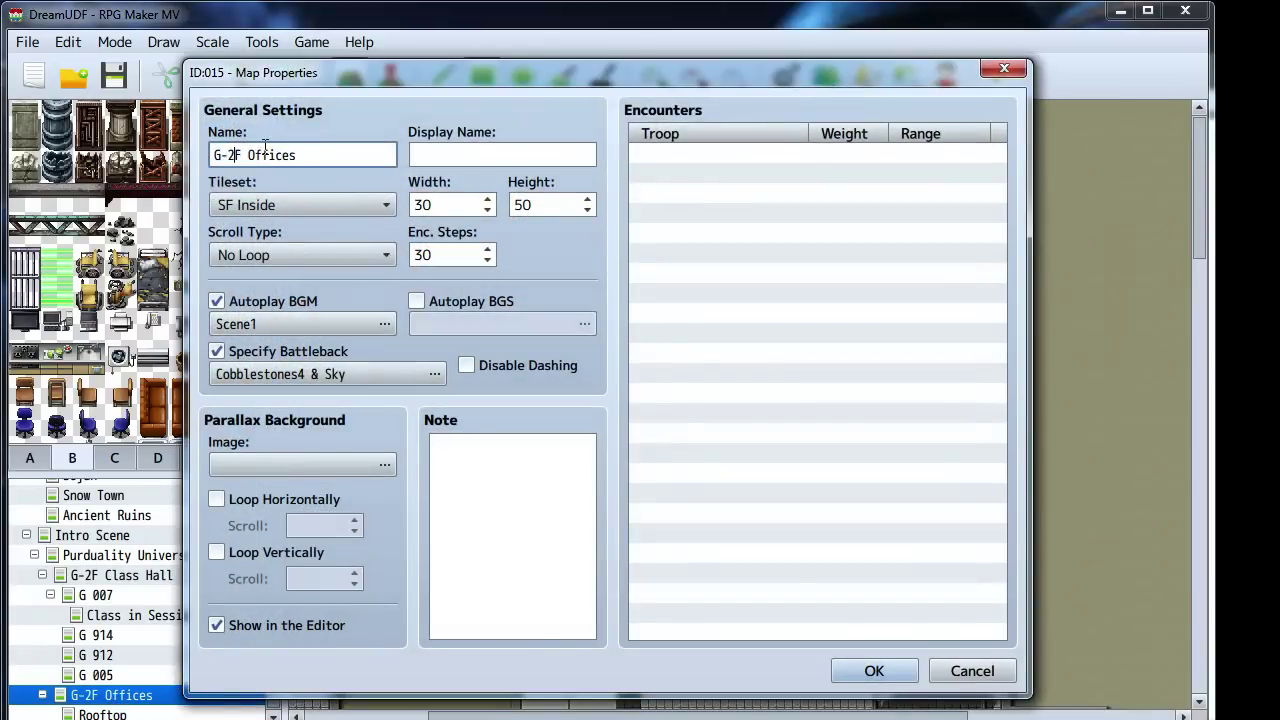
{"action": "key", "text": "Return"}
{"action": "scroll", "coordinate": [580, 522], "scroll_direction": "down", "scroll_amount": 2}
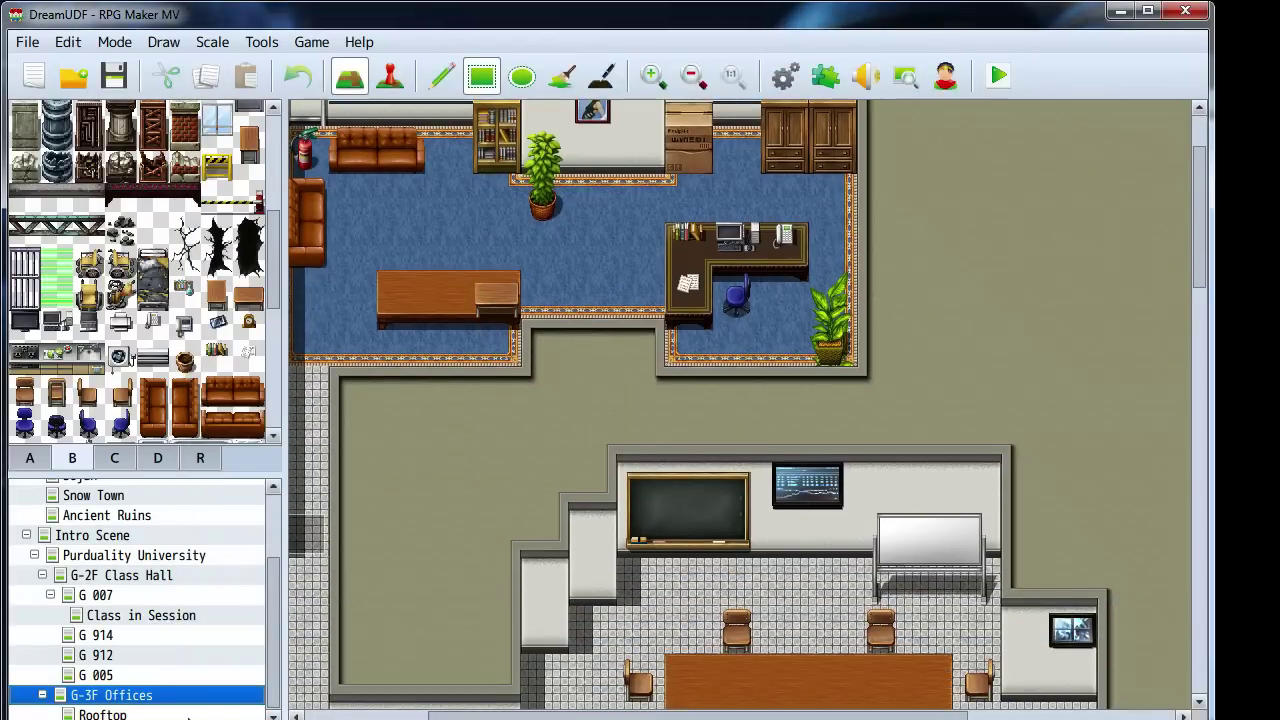
Paint a stone-bordered cobblestone floor, seven tiles wide and five tiles high, centred along the Rooftop map's lower edge
{"action": "key", "text": "Down"}
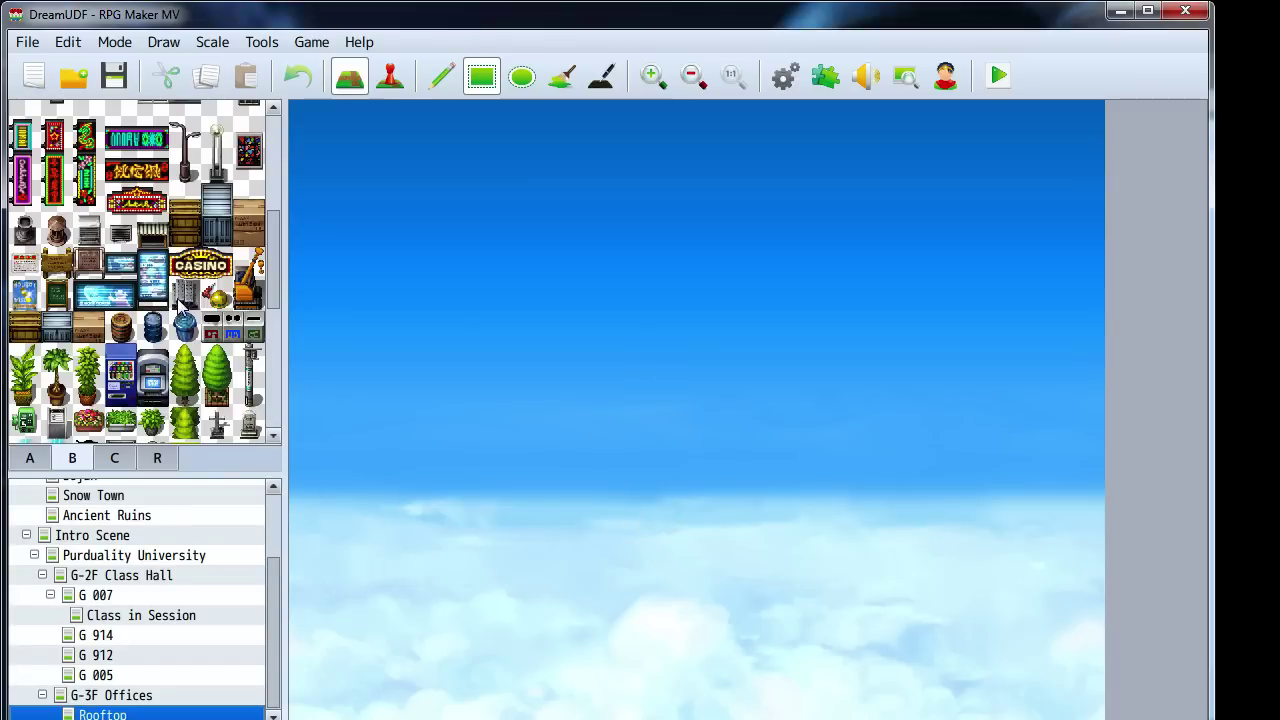
{"action": "left_click", "coordinate": [29, 462]}
{"action": "scroll", "coordinate": [127, 330], "scroll_direction": "up", "scroll_amount": 5}
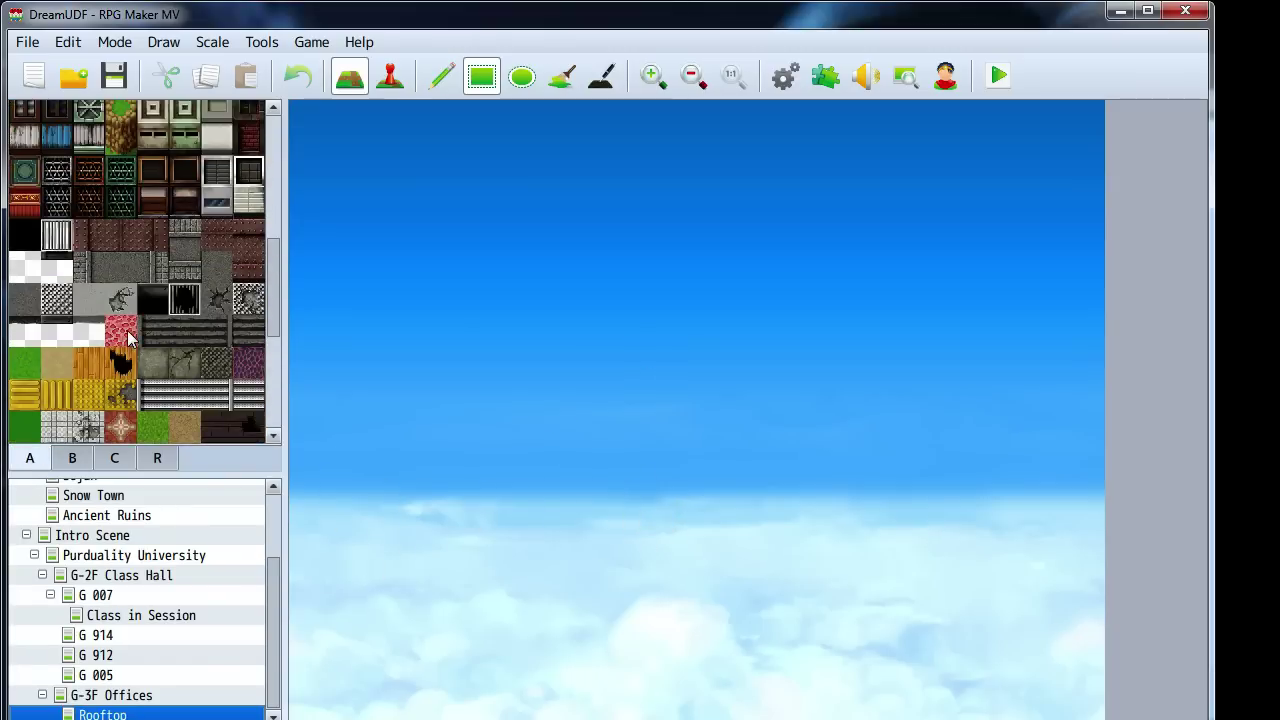
{"action": "scroll", "coordinate": [127, 330], "scroll_direction": "up", "scroll_amount": 3}
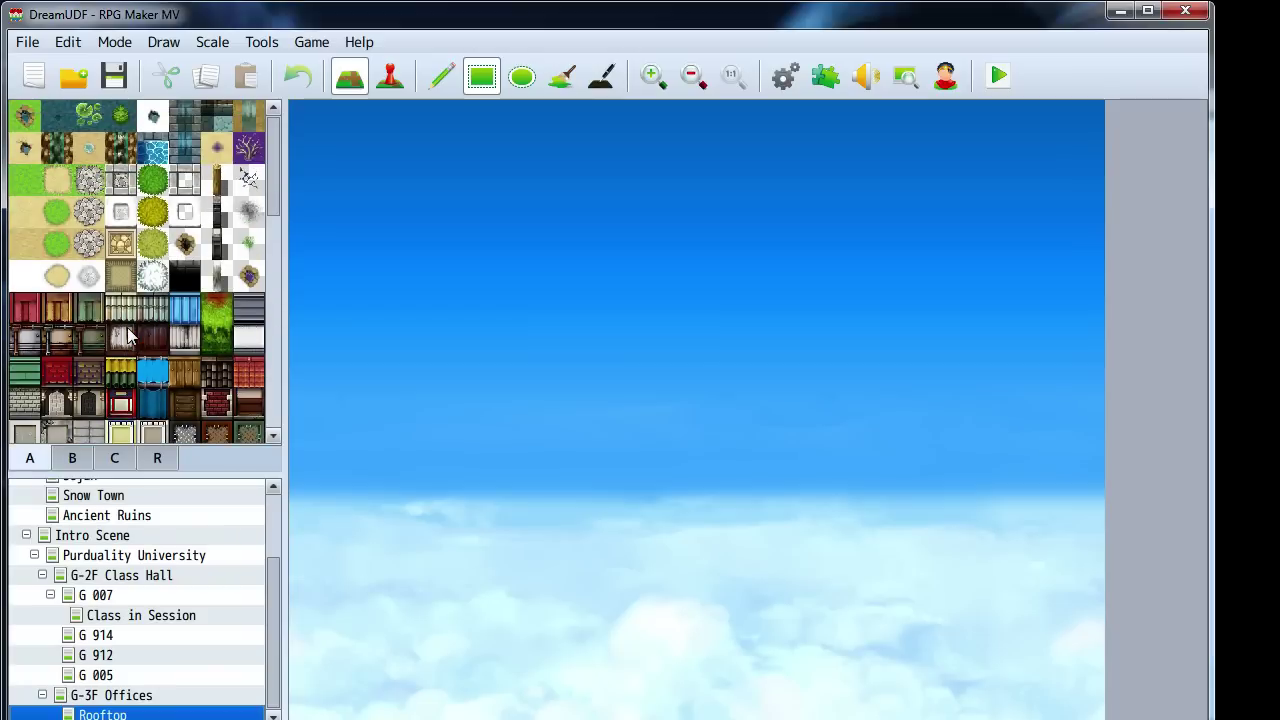
{"action": "left_click", "coordinate": [133, 186]}
{"action": "left_click_drag", "start_coordinate": [588, 446], "coordinate": [879, 672]}
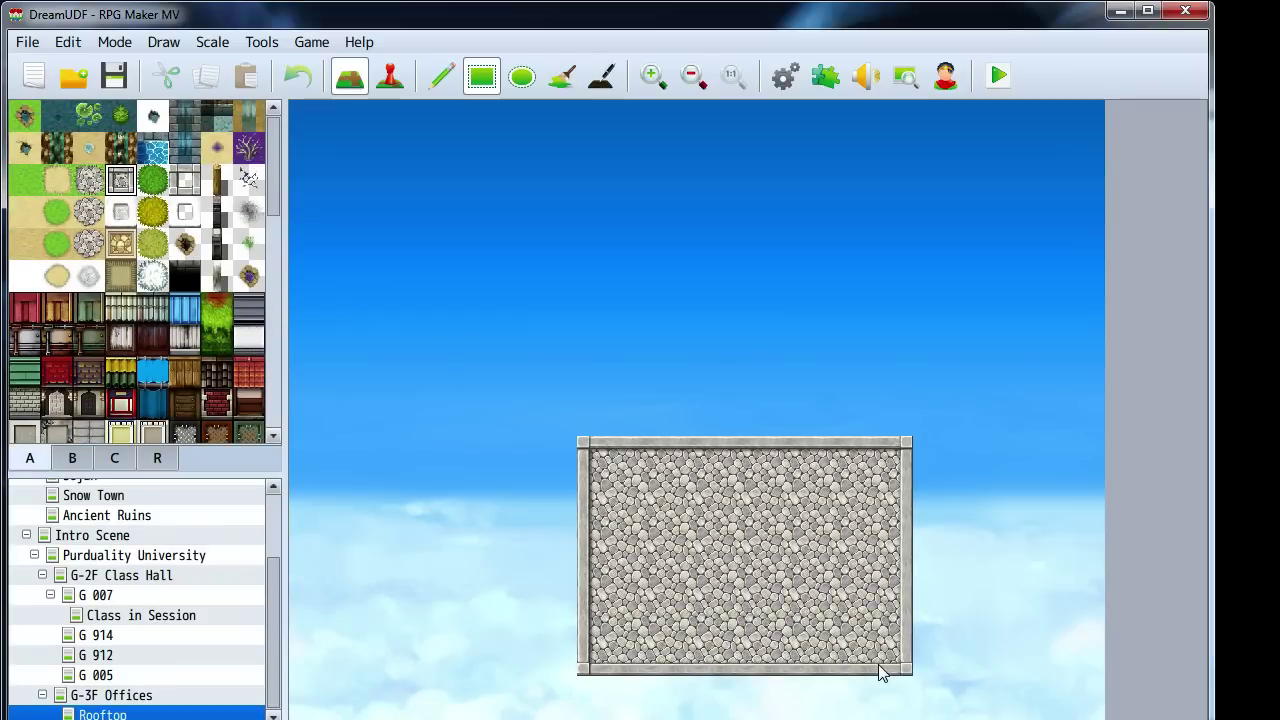
{"action": "key", "text": "ctrl+z"}
{"action": "left_click", "coordinate": [553, 698]}
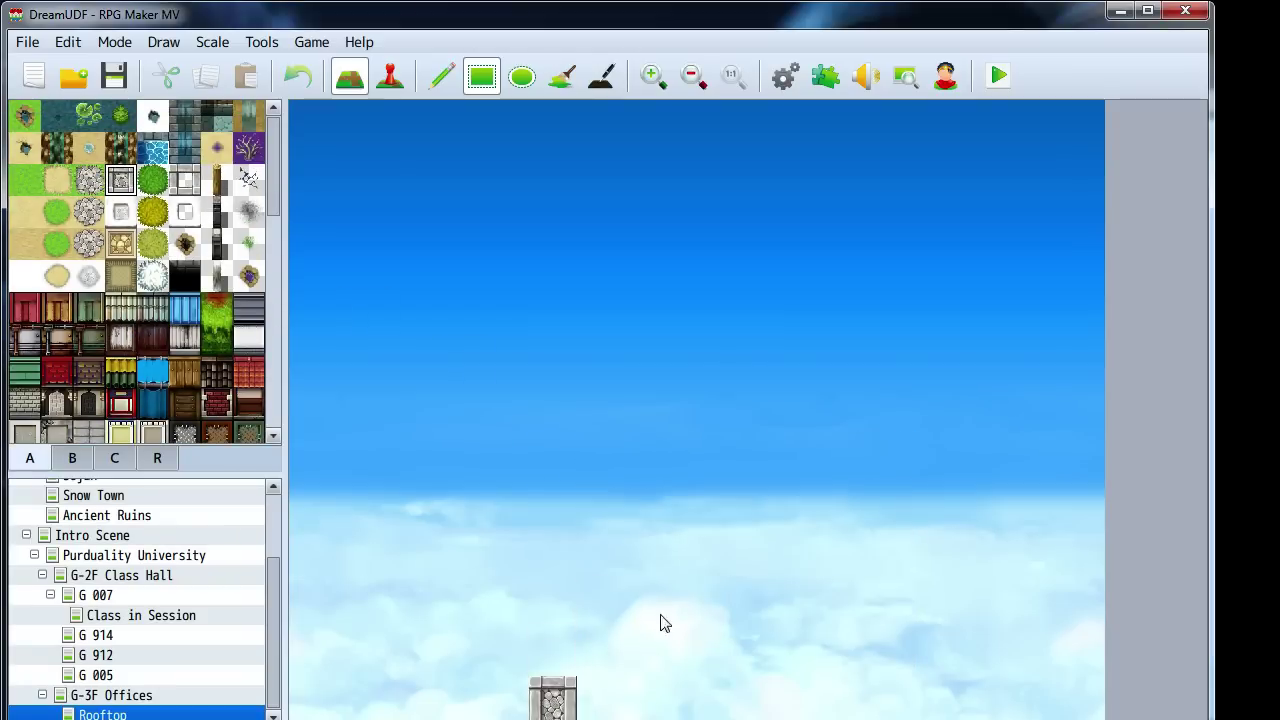
{"action": "left_click_drag", "start_coordinate": [660, 623], "coordinate": [832, 530]}
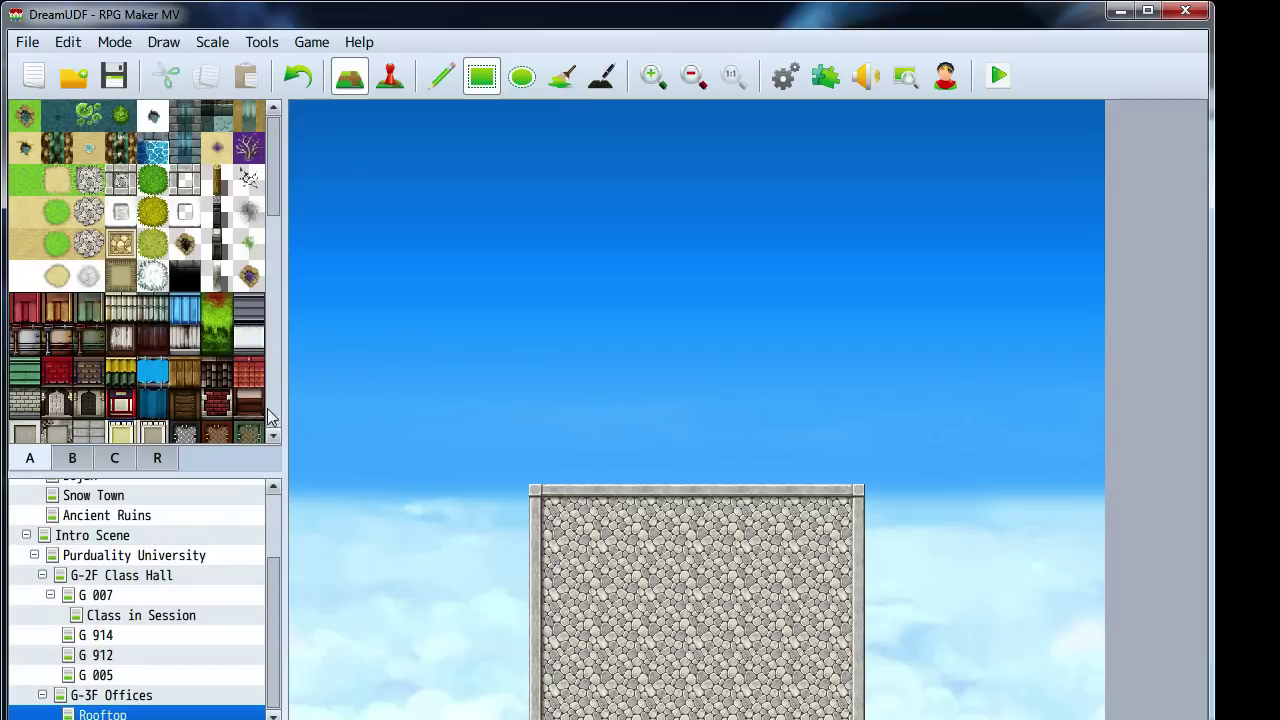
Try a plain white wall across the lower two rows of the rooftop's cobblestone floor and undo it
{"action": "left_click", "coordinate": [242, 338]}
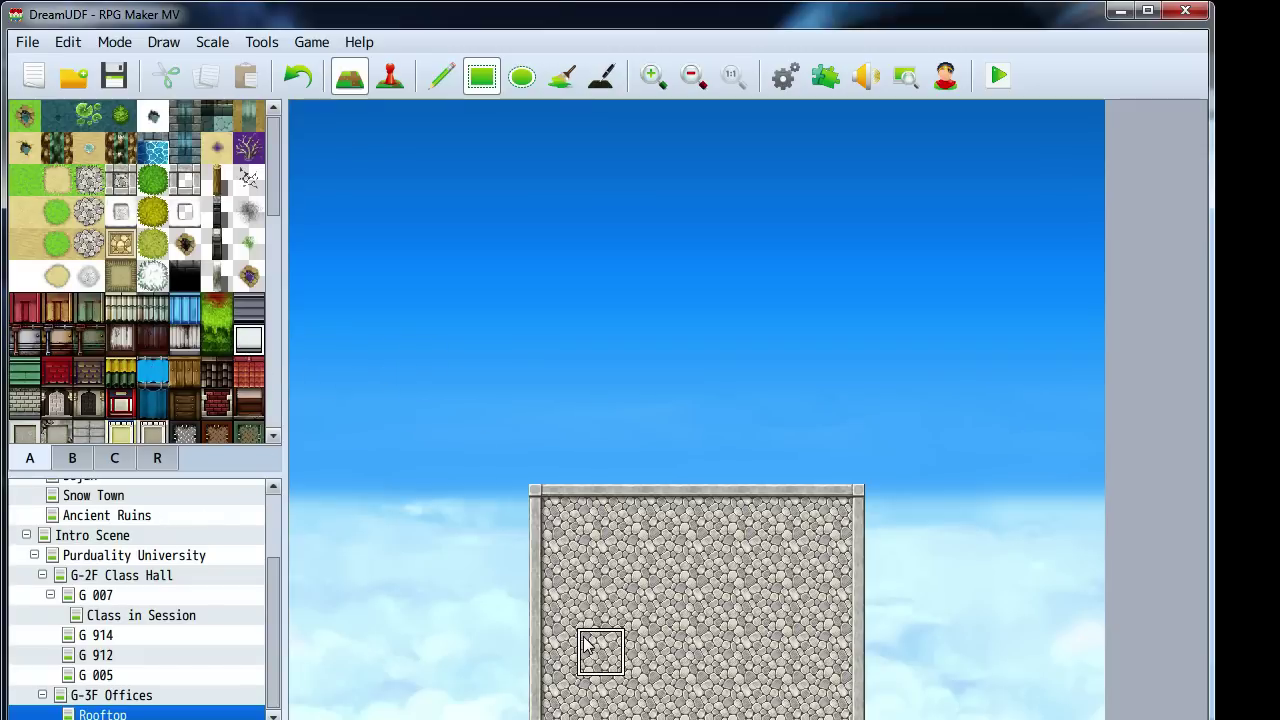
{"action": "mouse_move", "coordinate": [543, 655]}
{"action": "left_mouse_down"}
{"action": "mouse_move", "coordinate": [677, 654]}
{"action": "mouse_move", "coordinate": [850, 700]}
{"action": "left_mouse_up"}
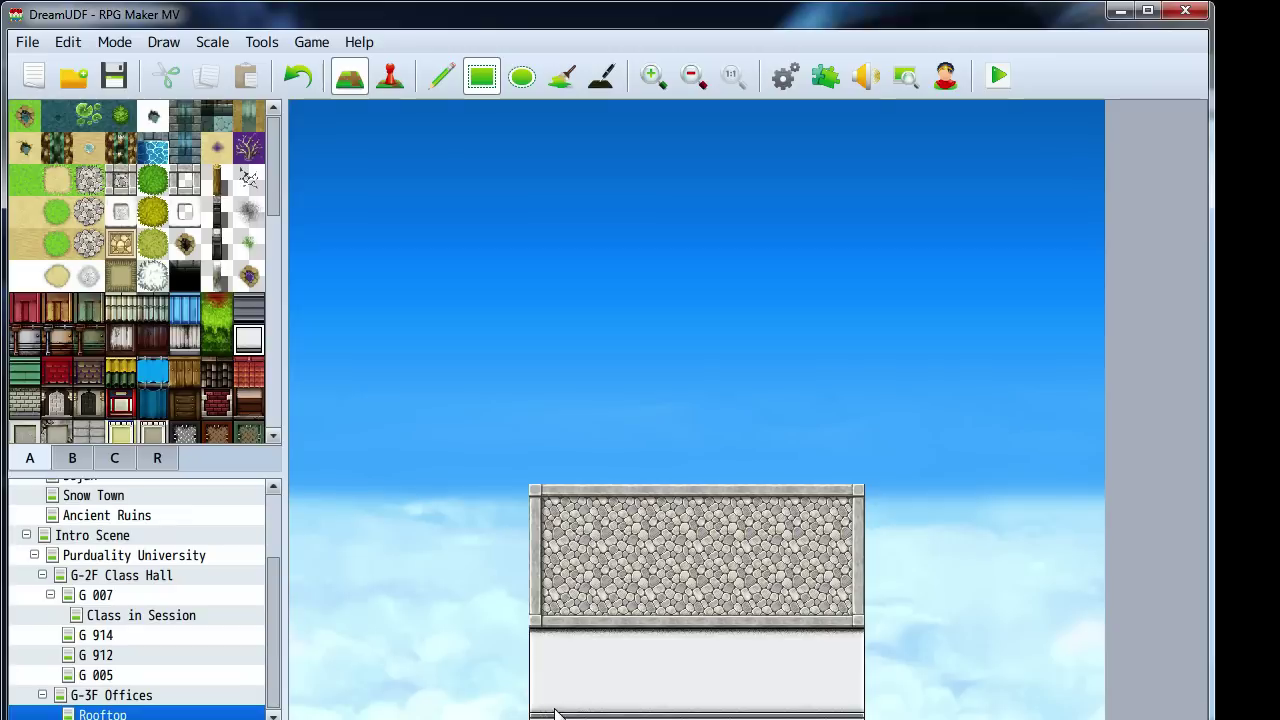
{"action": "left_click_drag", "start_coordinate": [565, 712], "coordinate": [836, 700]}
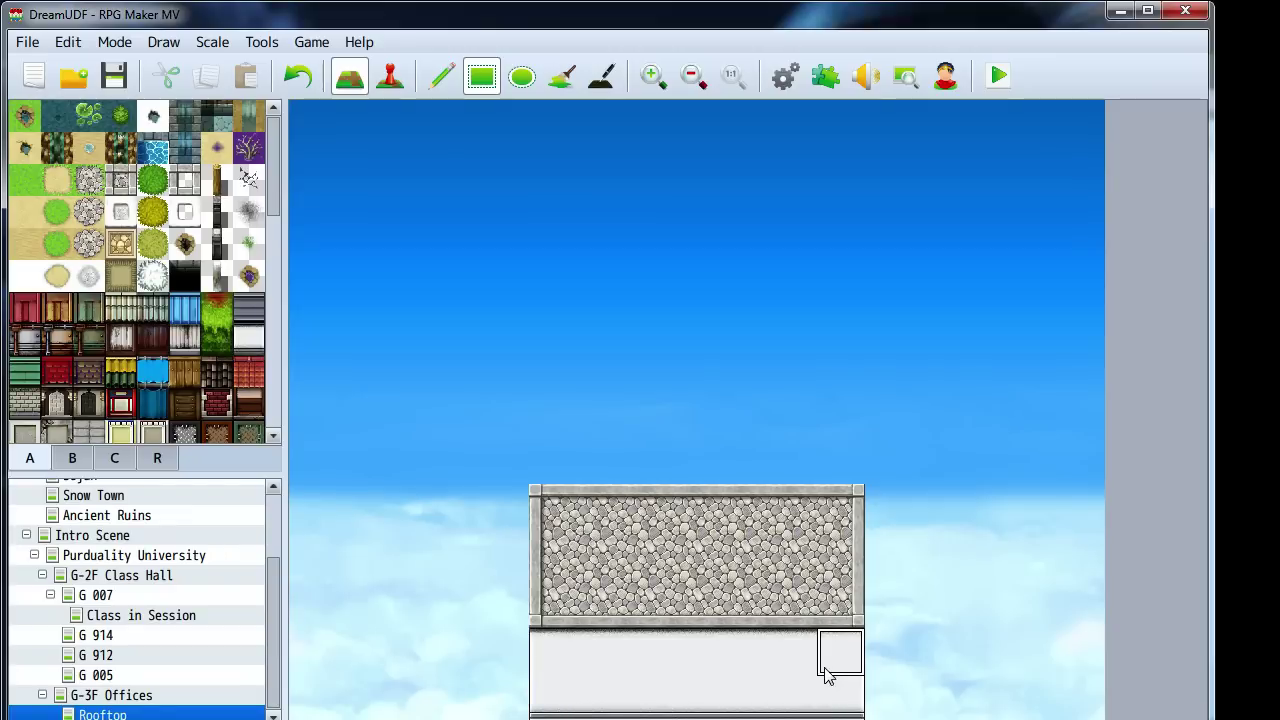
{"action": "mouse_move", "coordinate": [420, 686]}
{"action": "left_mouse_down"}
{"action": "mouse_move", "coordinate": [426, 574]}
{"action": "mouse_move", "coordinate": [520, 567]}
{"action": "mouse_move", "coordinate": [443, 488]}
{"action": "left_mouse_up"}
{"action": "key", "text": "ctrl+z"}
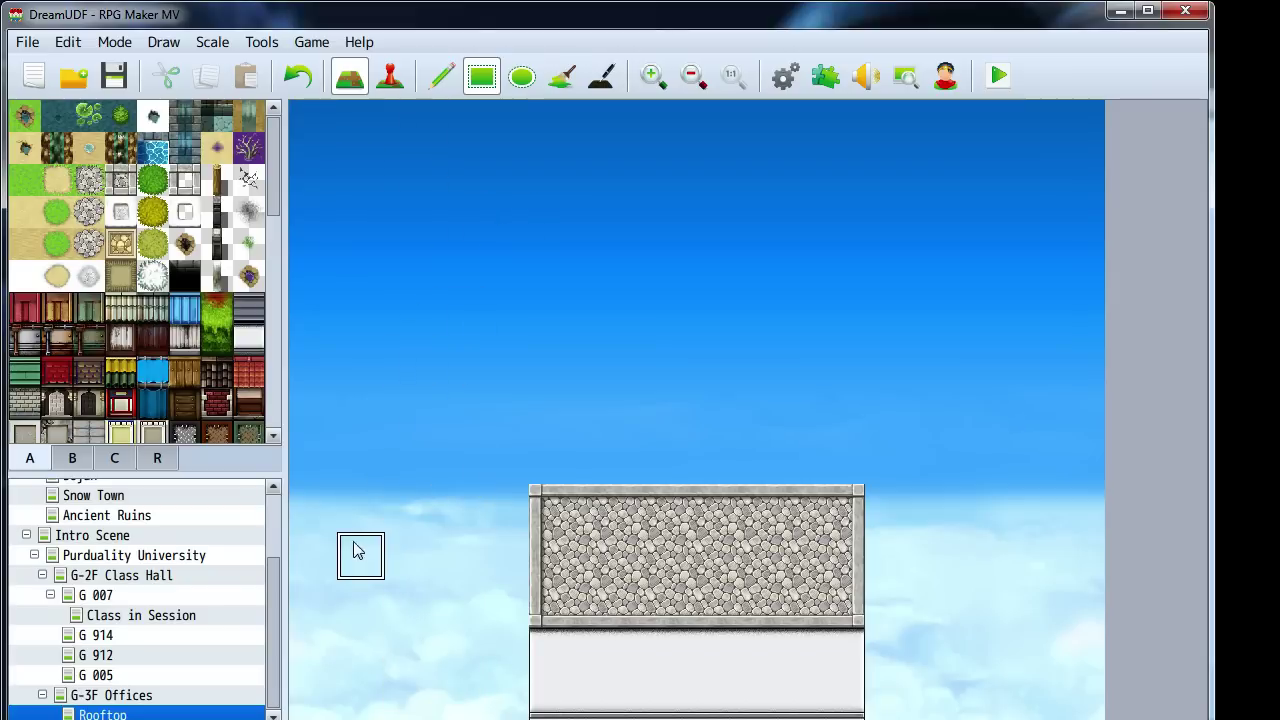
{"action": "left_click_drag", "start_coordinate": [557, 600], "coordinate": [860, 710]}
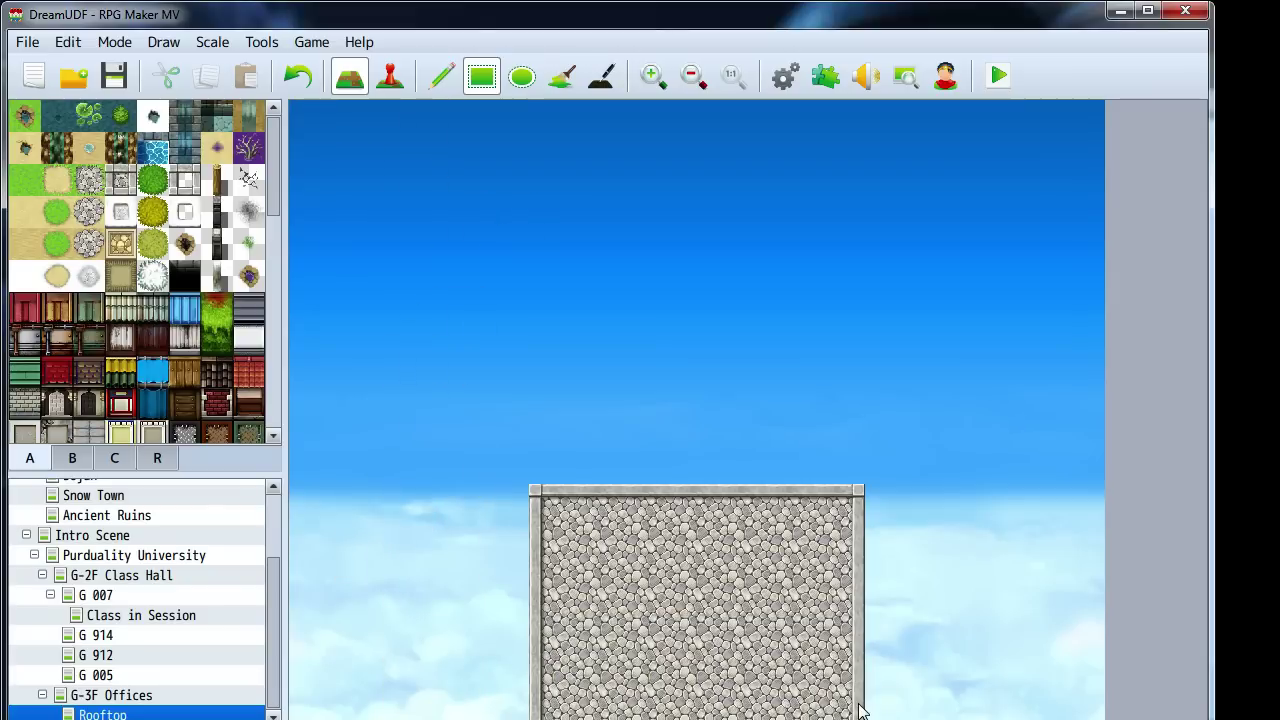
{"action": "scroll", "coordinate": [120, 302], "scroll_direction": "down", "scroll_amount": 1}
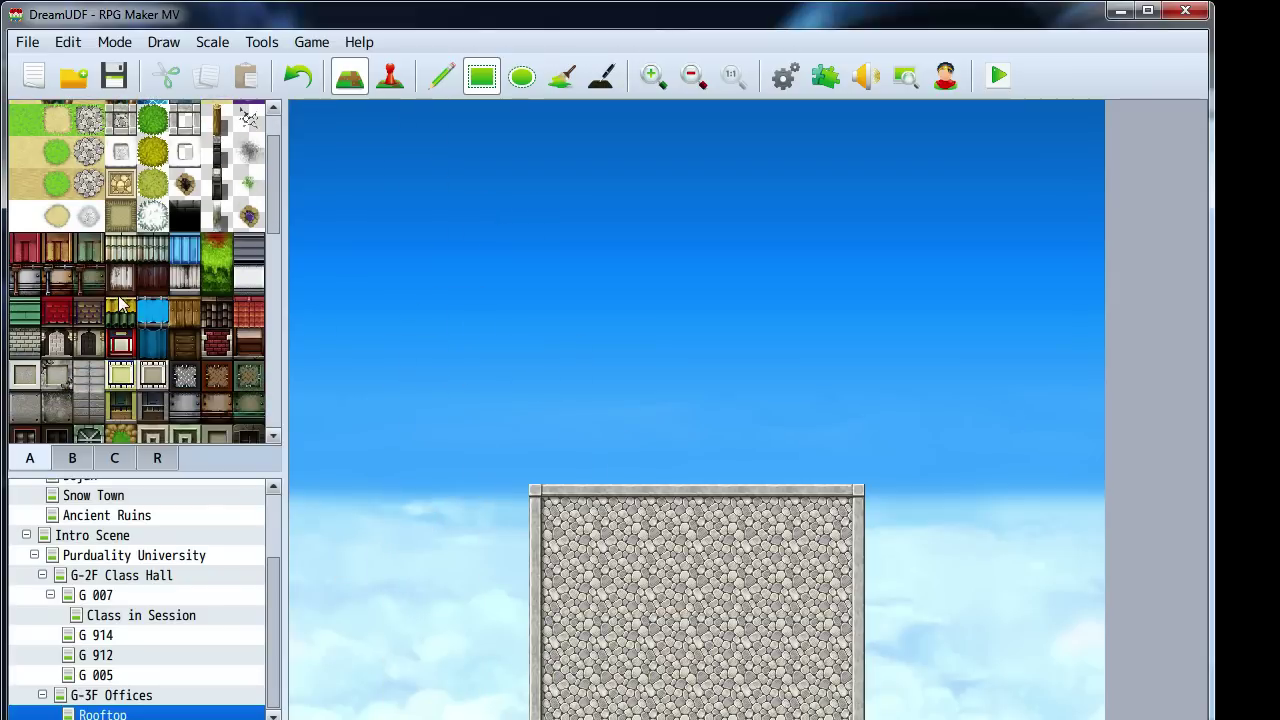
Look through the tileset's ground, wall and object tiles for pieces suited to the rooftop
{"action": "left_click", "coordinate": [197, 213]}
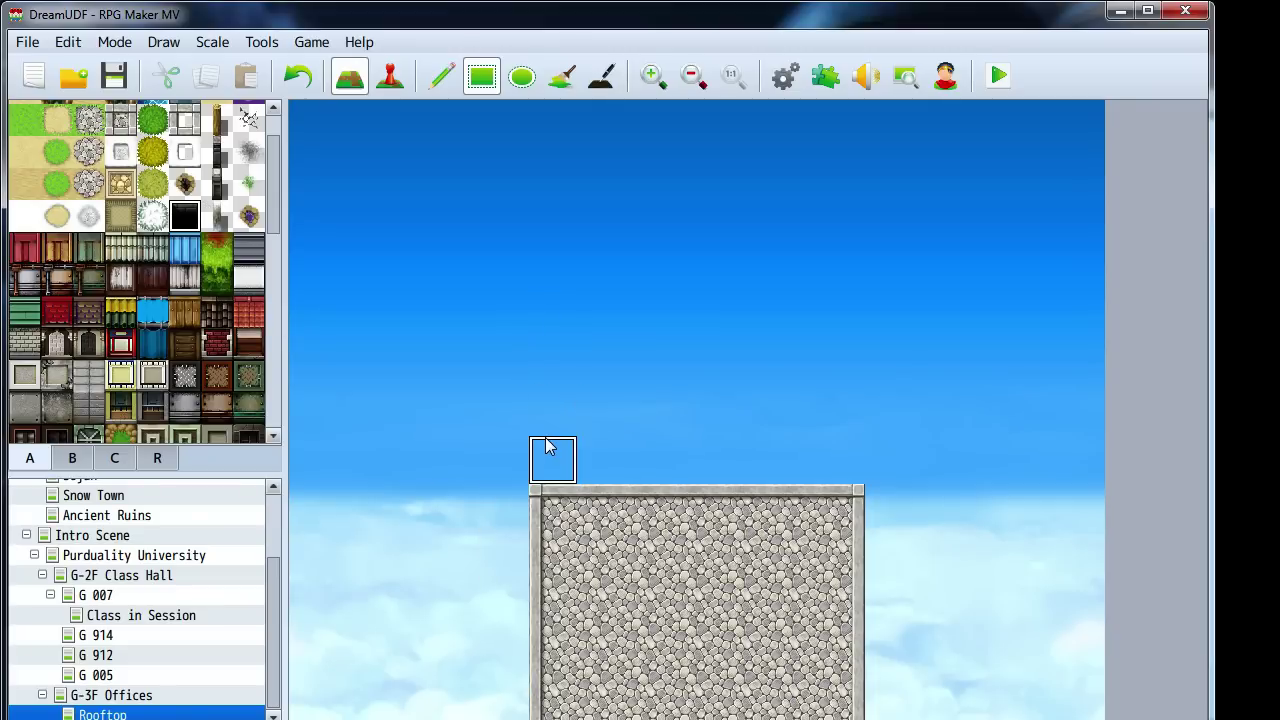
{"action": "scroll", "coordinate": [249, 311], "scroll_direction": "down", "scroll_amount": 5}
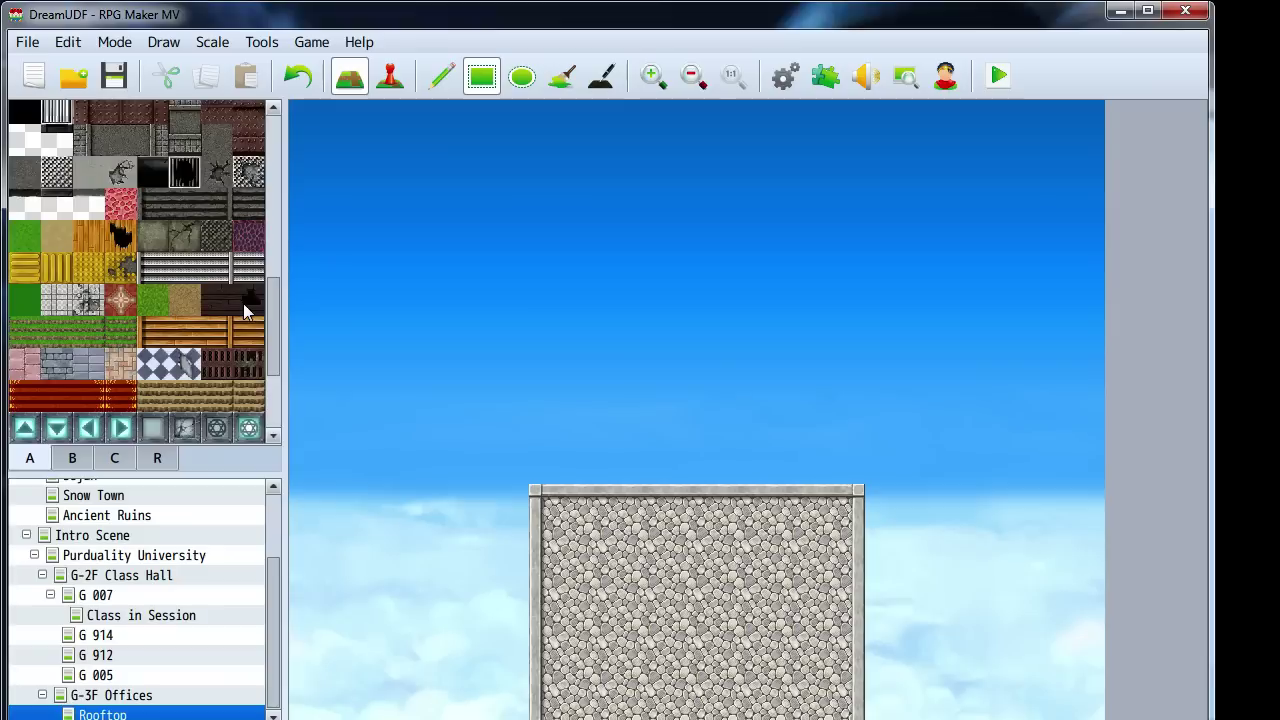
{"action": "scroll", "coordinate": [180, 311], "scroll_direction": "down", "scroll_amount": 3}
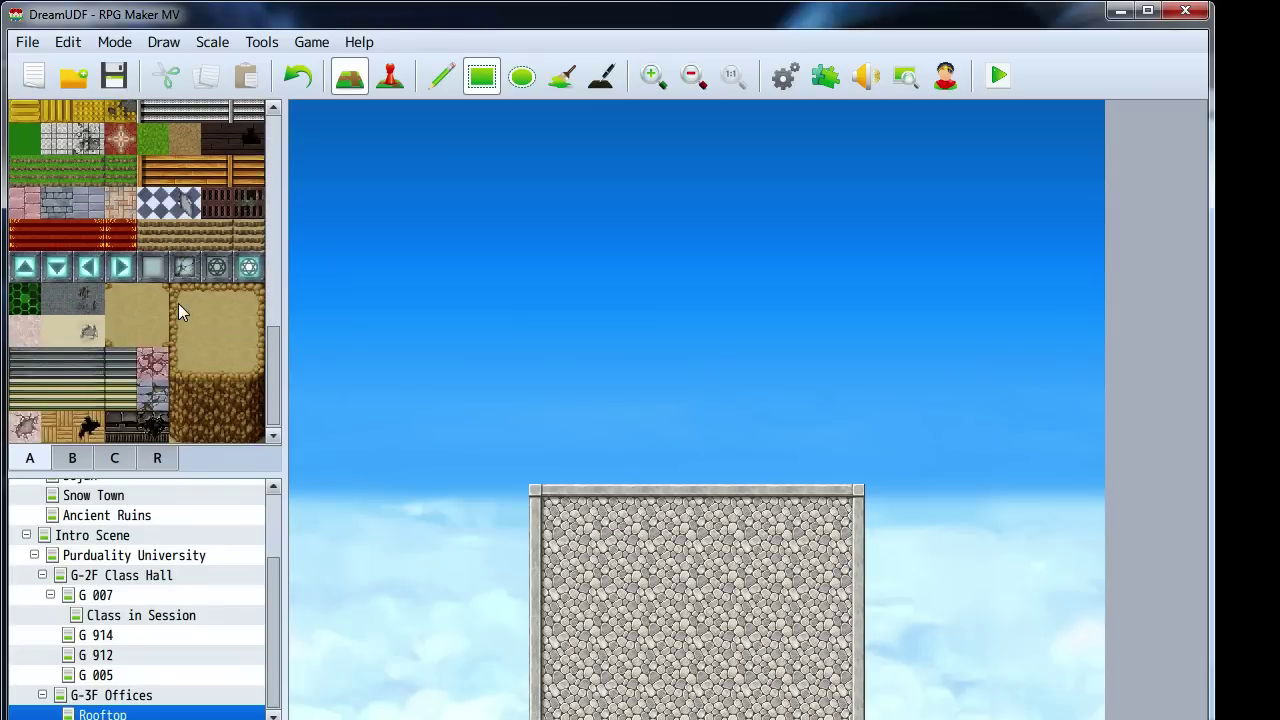
{"action": "scroll", "coordinate": [179, 303], "scroll_direction": "up", "scroll_amount": 10}
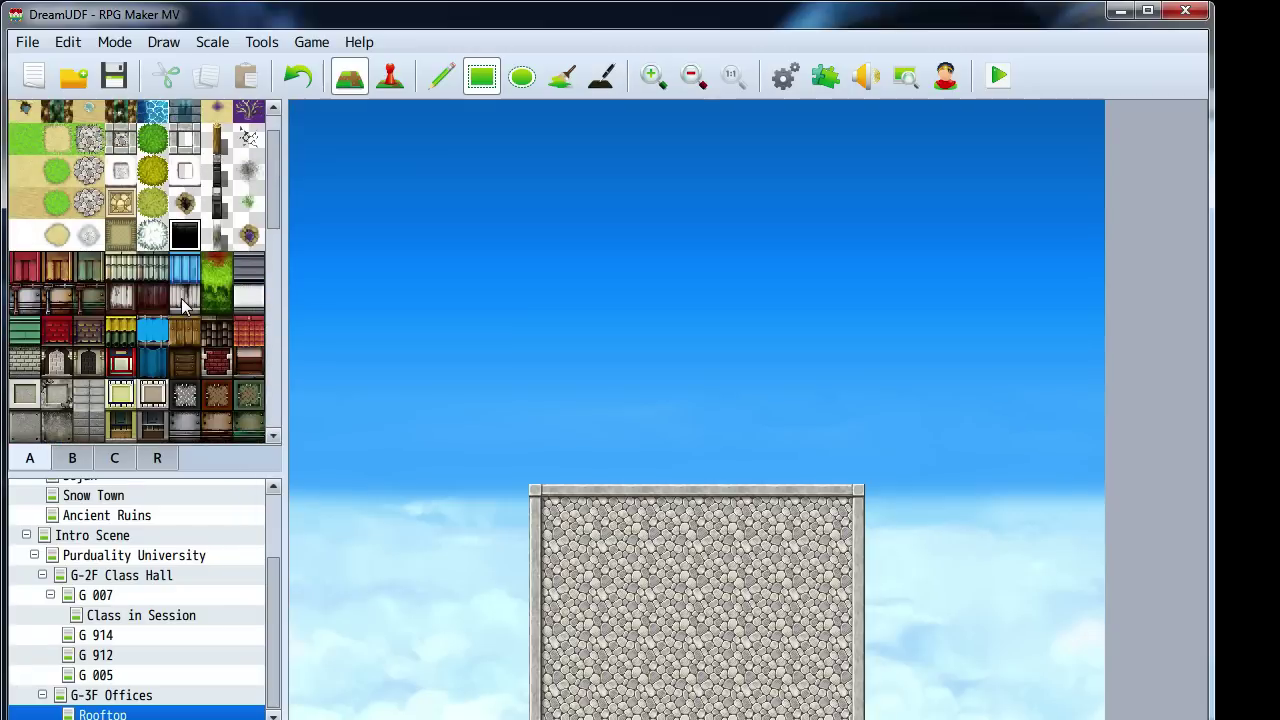
{"action": "scroll", "coordinate": [182, 306], "scroll_direction": "up", "scroll_amount": 2}
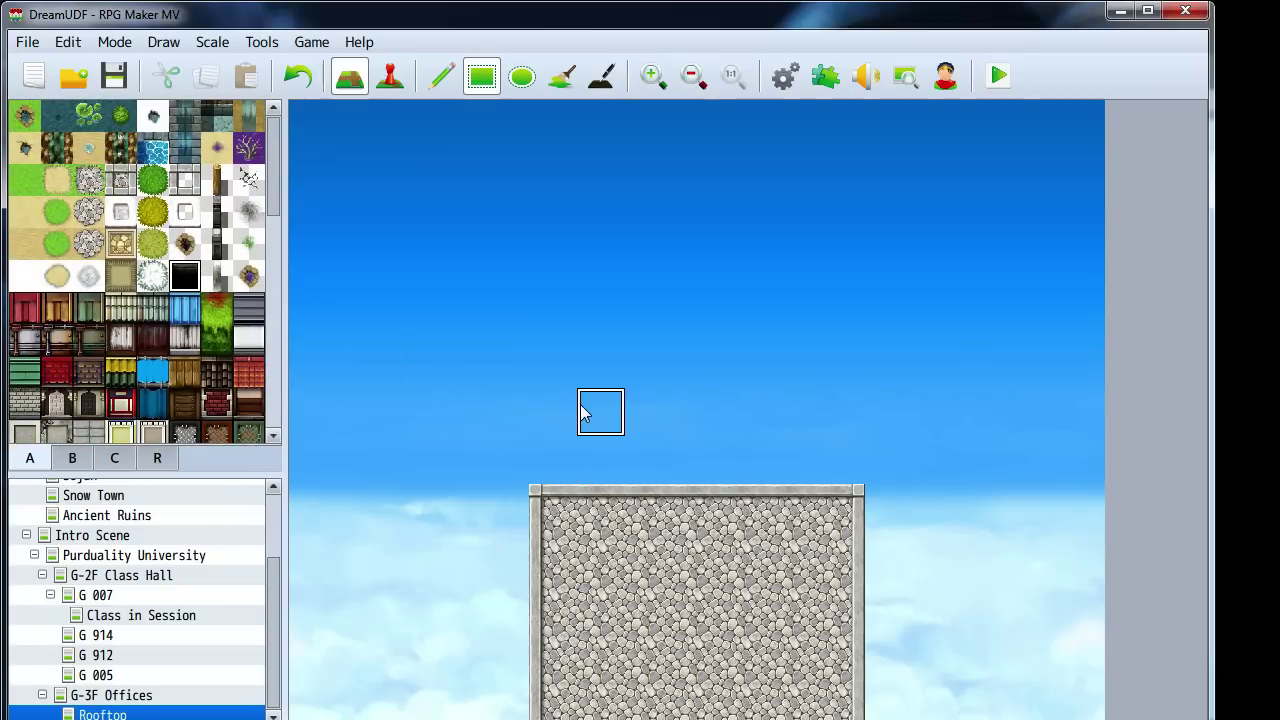
{"action": "left_click", "coordinate": [75, 463]}
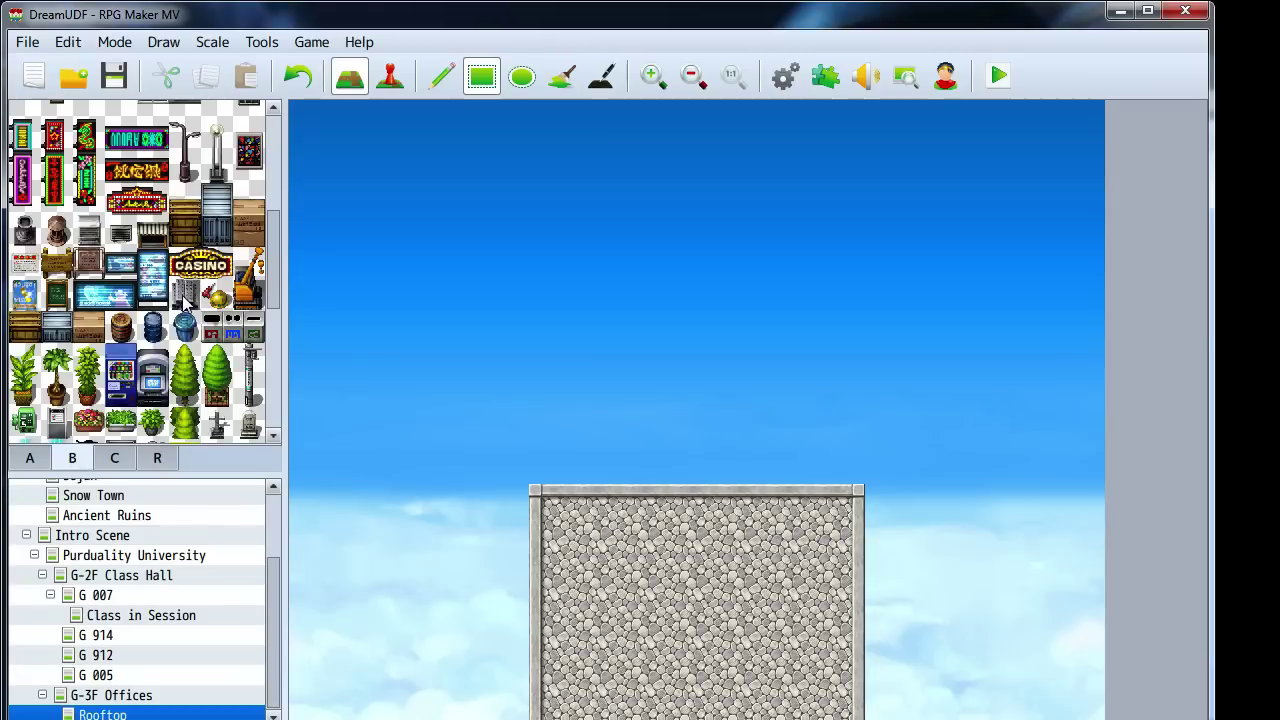
{"action": "scroll", "coordinate": [185, 303], "scroll_direction": "down", "scroll_amount": 3}
{"action": "scroll", "coordinate": [183, 303], "scroll_direction": "up", "scroll_amount": 6}
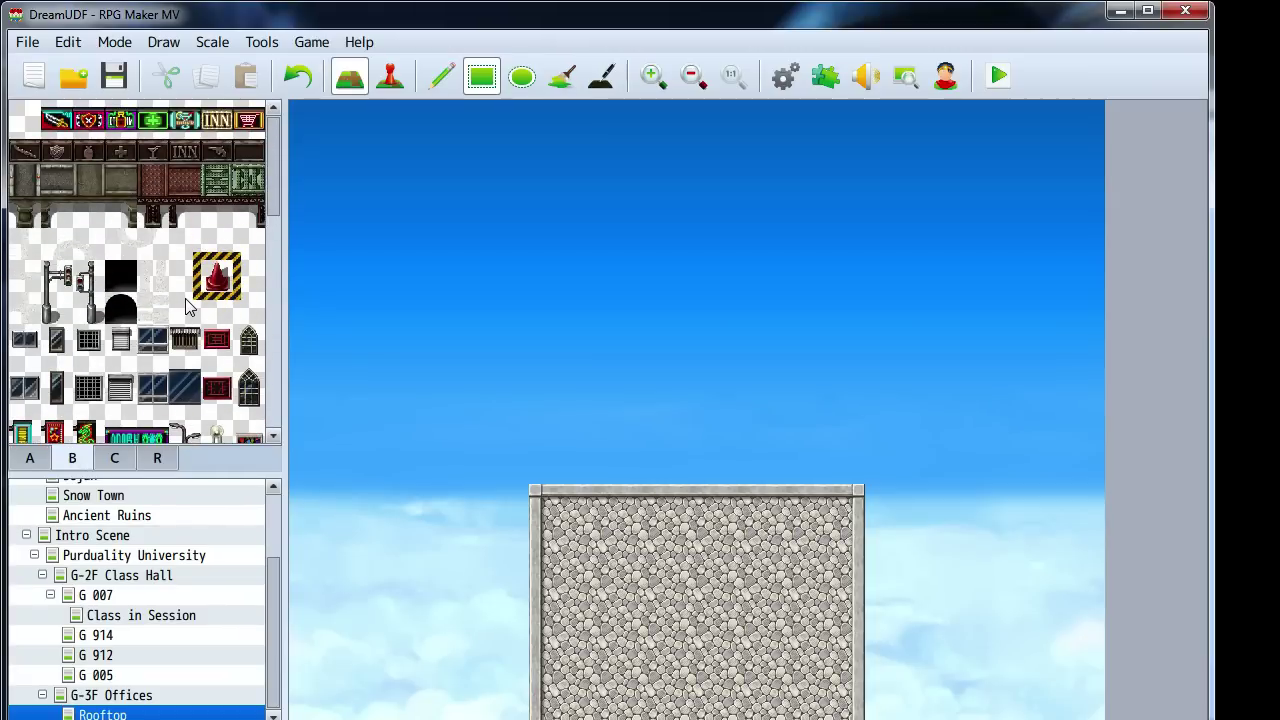
{"action": "scroll", "coordinate": [185, 300], "scroll_direction": "down", "scroll_amount": 3}
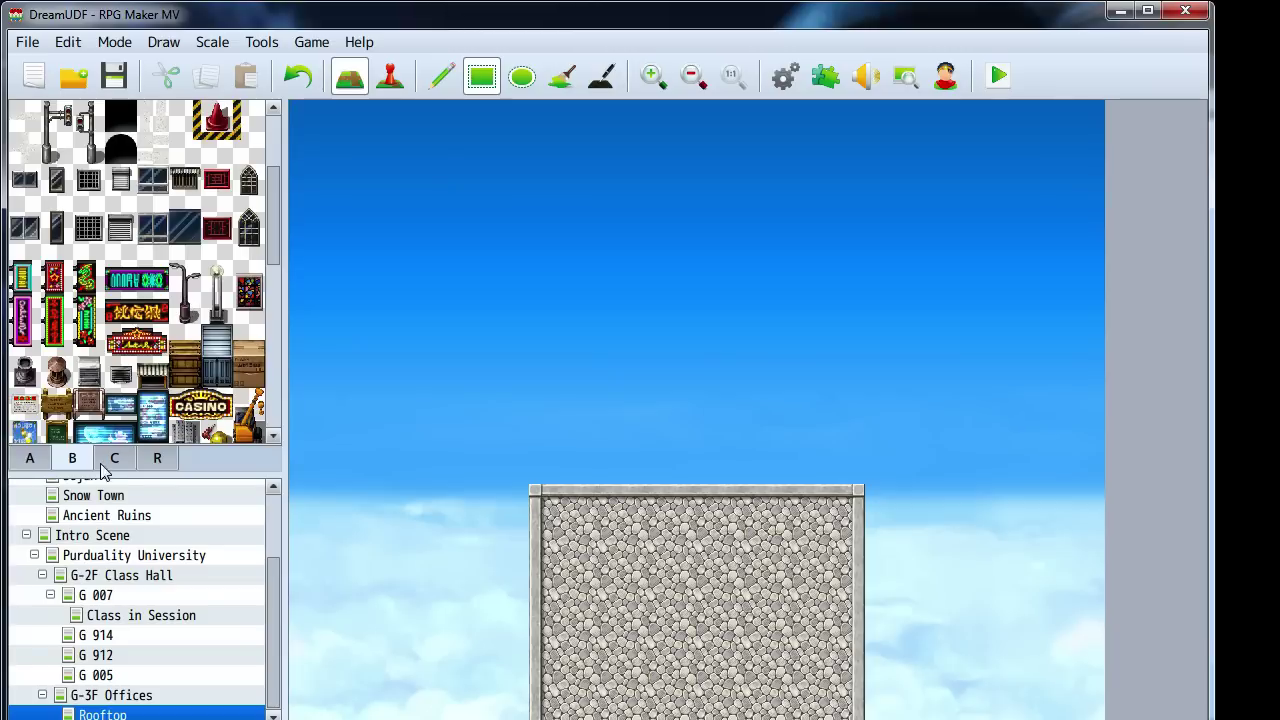
Repaint the stone border over the rooftop's cobblestone floor
{"action": "left_click", "coordinate": [30, 462]}
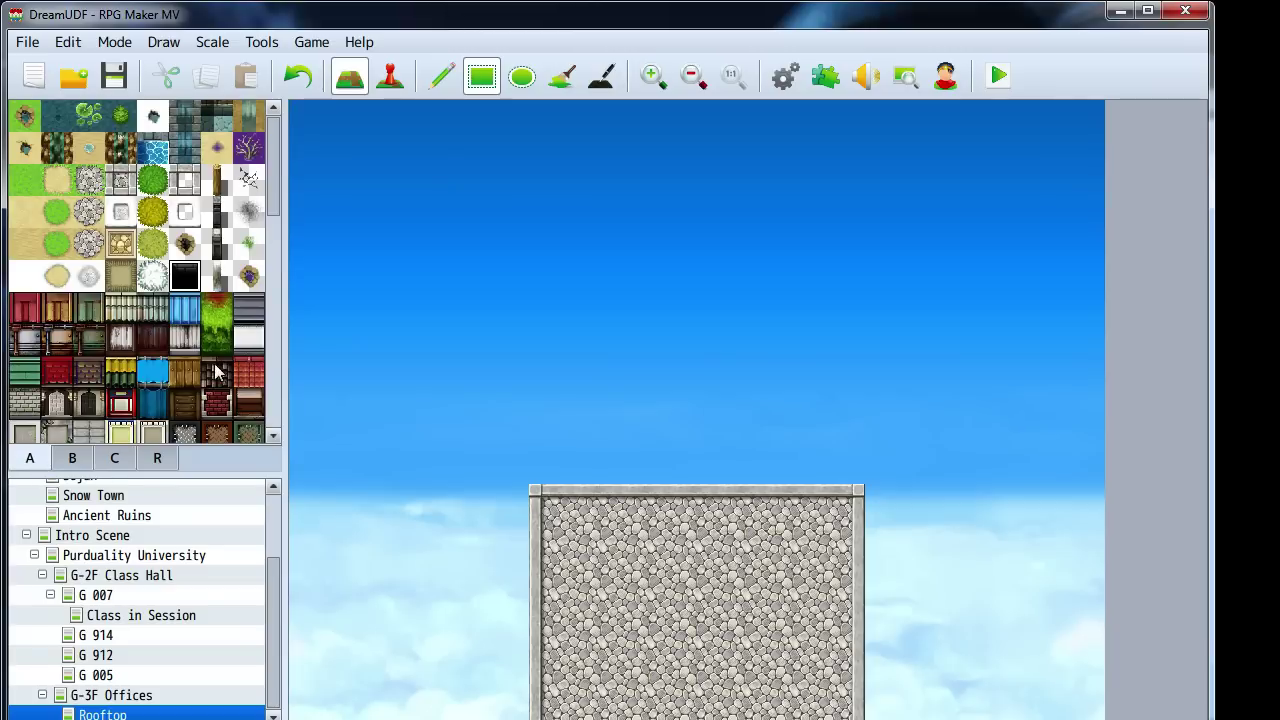
{"action": "left_click", "coordinate": [252, 341]}
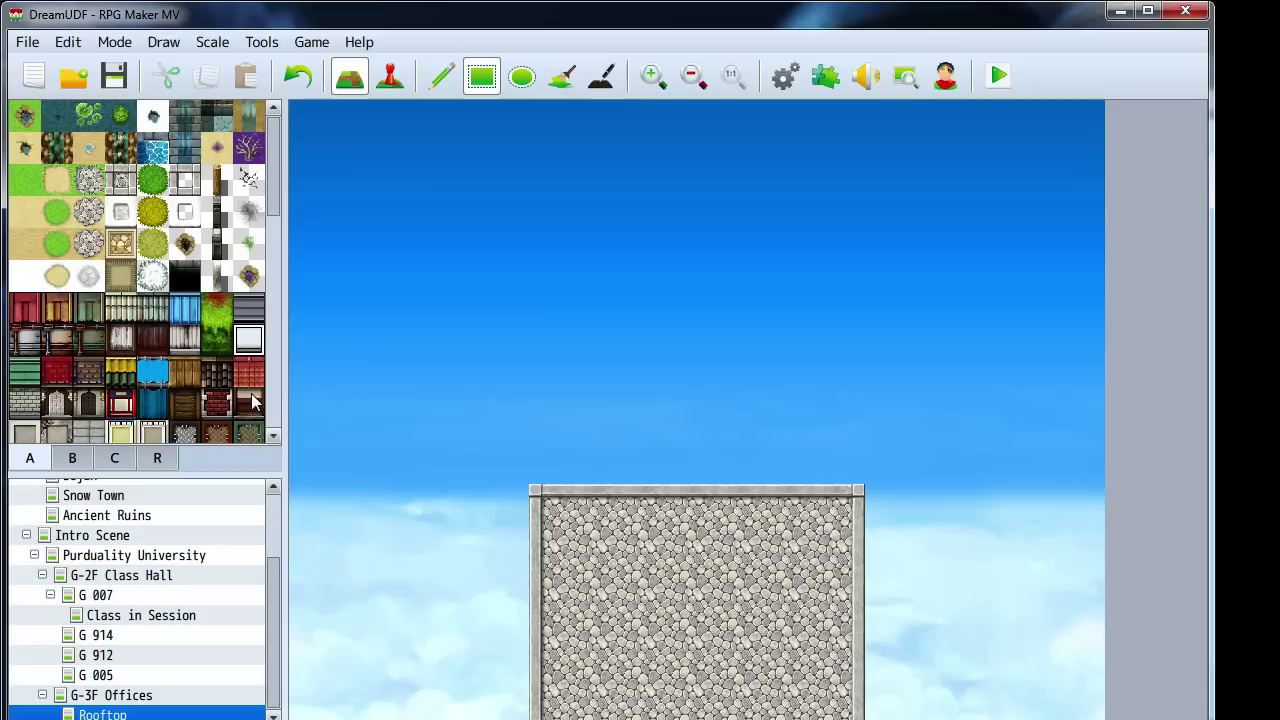
{"action": "left_click", "coordinate": [182, 184]}
{"action": "left_click_drag", "start_coordinate": [540, 496], "coordinate": [840, 700]}
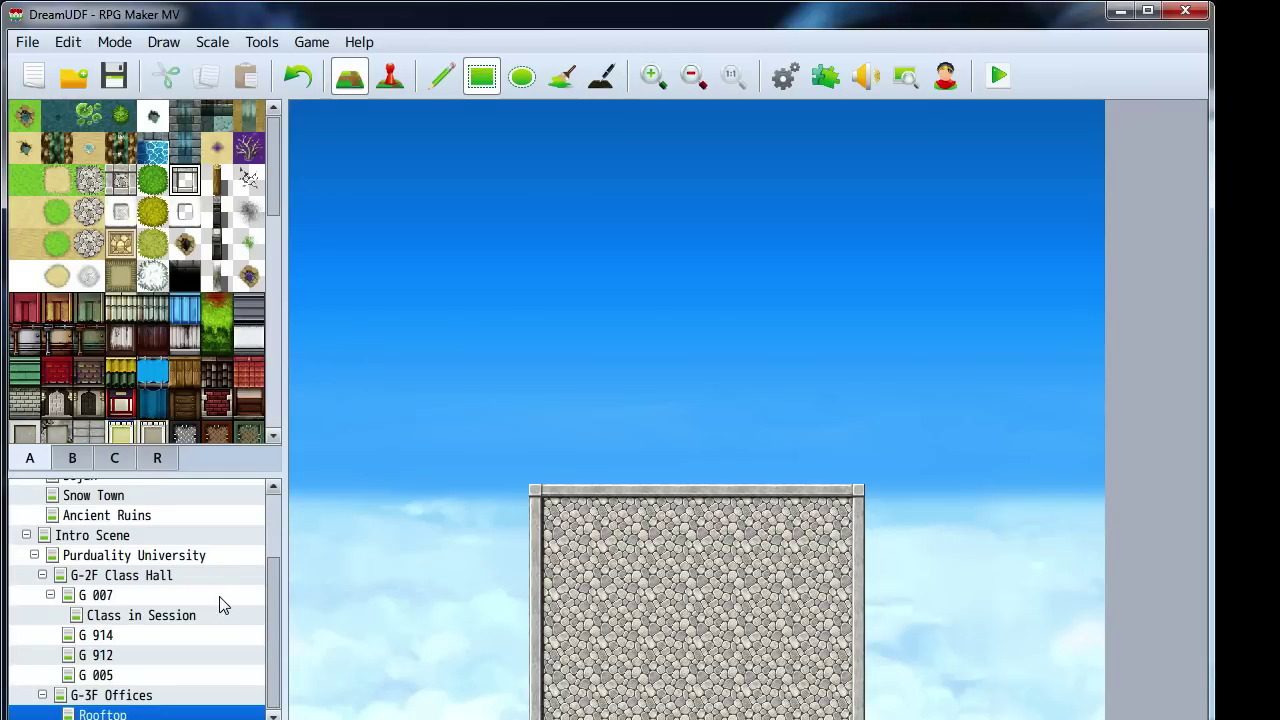
Check the battleback images in the G-3F Offices map properties and return to the Rooftop map
{"action": "right_click", "coordinate": [128, 695]}
{"action": "left_click", "coordinate": [160, 707]}
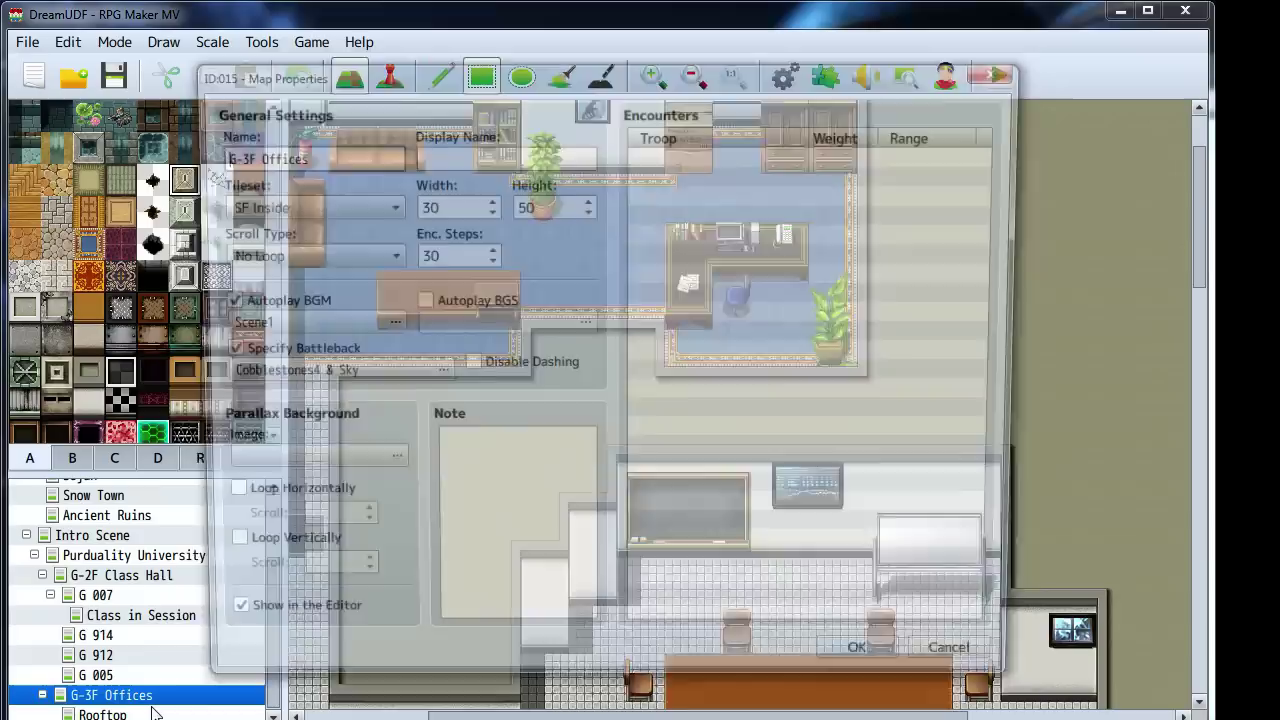
{"action": "left_click", "coordinate": [283, 377]}
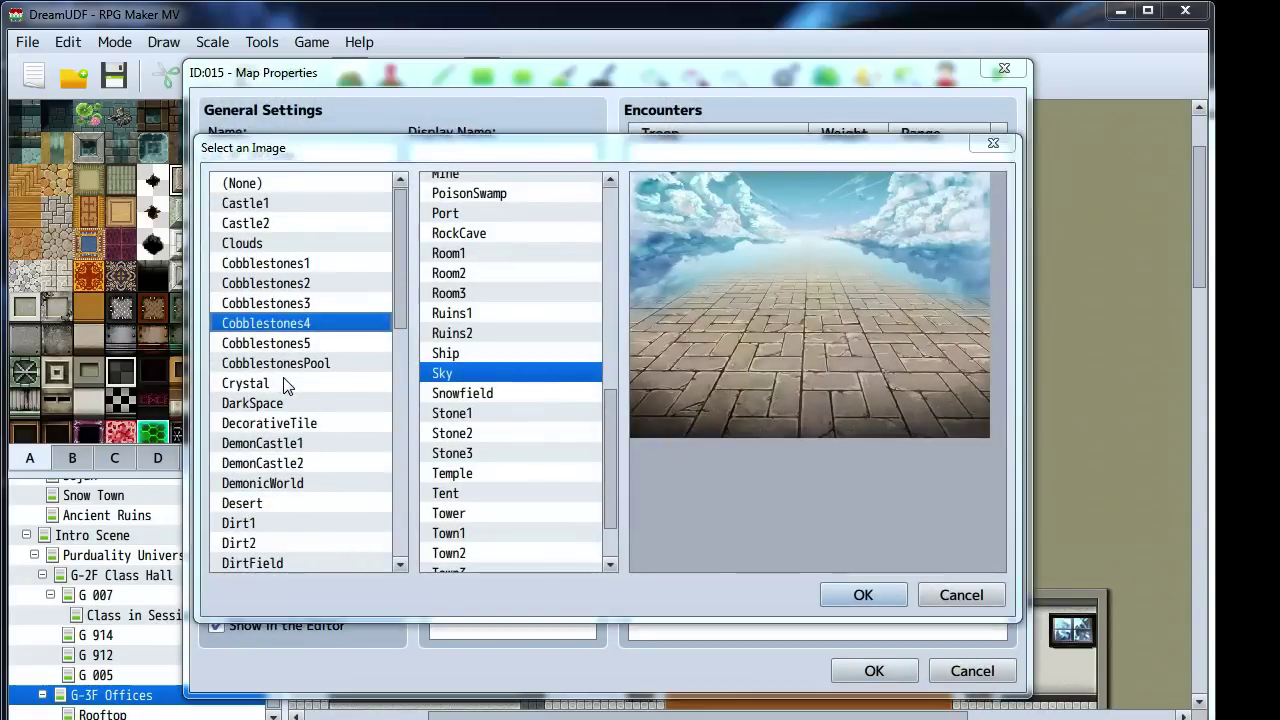
{"action": "left_click", "coordinate": [852, 598]}
{"action": "left_click", "coordinate": [874, 670]}
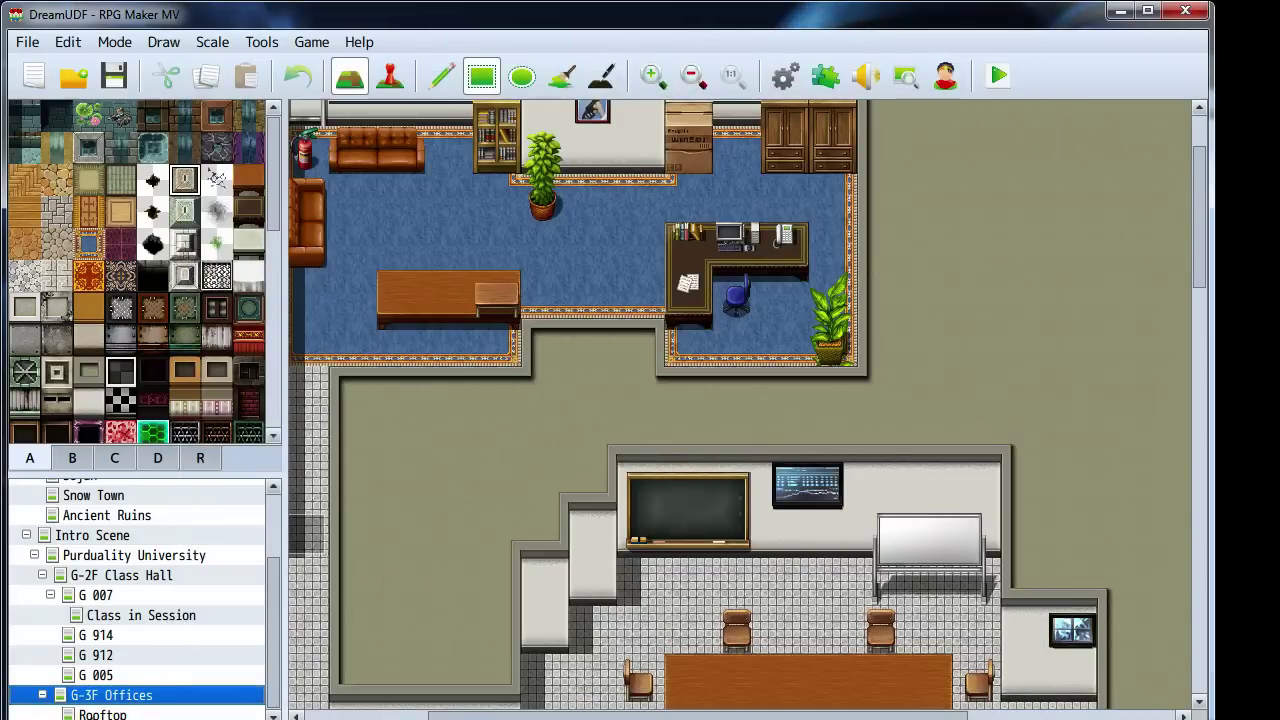
{"action": "key", "text": "Down"}
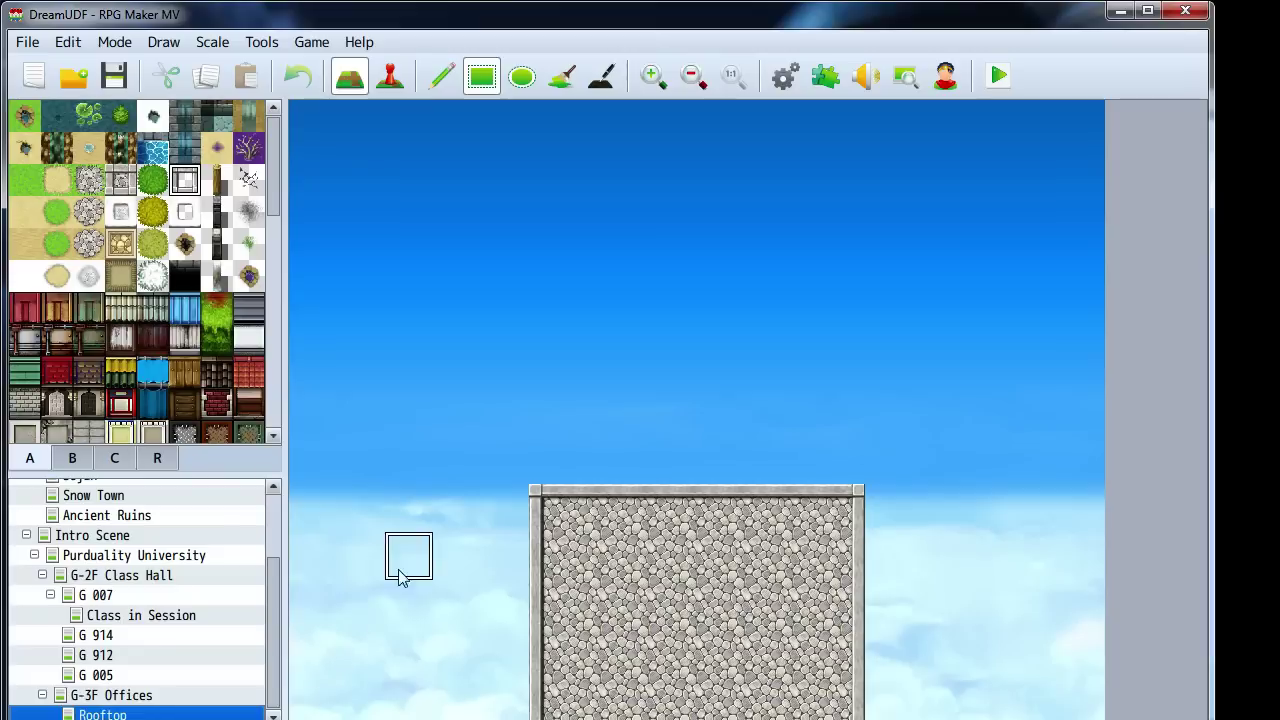
Try a white stone frame three tiles wide and two high inside the rooftop's cobblestone floor and undo it
{"action": "left_click", "coordinate": [185, 211]}
{"action": "left_click_drag", "start_coordinate": [588, 545], "coordinate": [689, 626]}
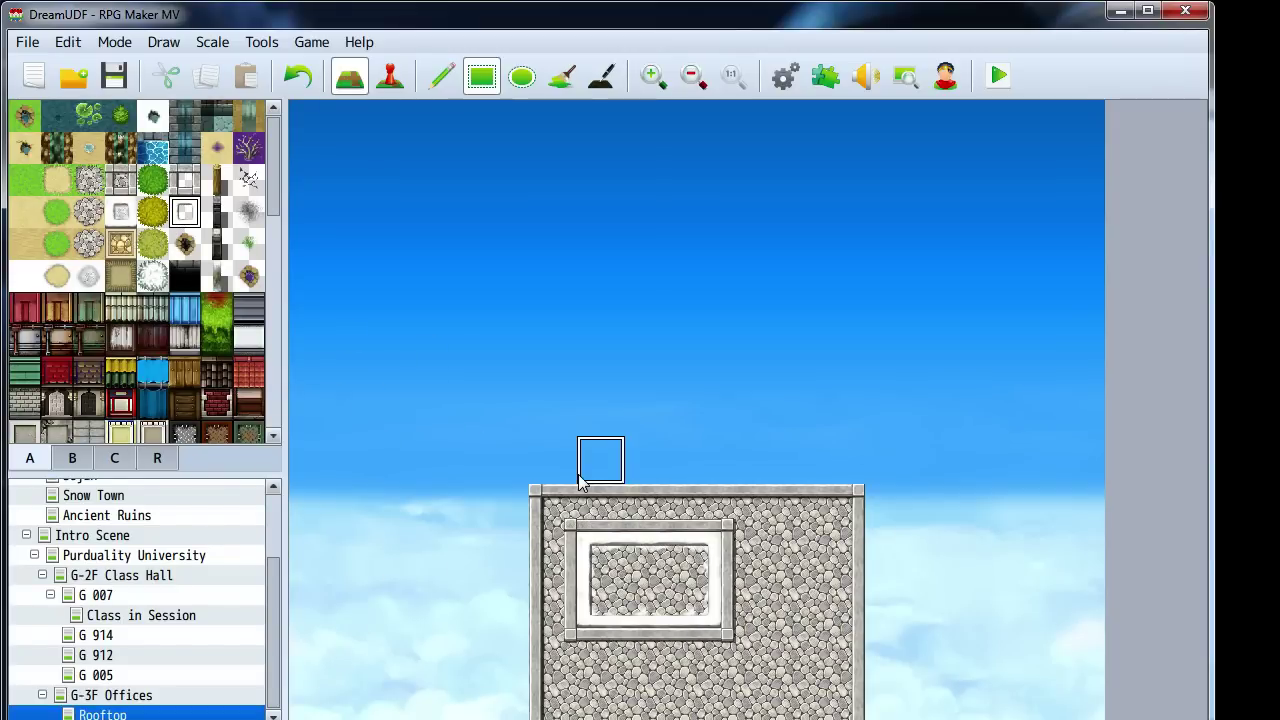
{"action": "key", "text": "ctrl+z"}
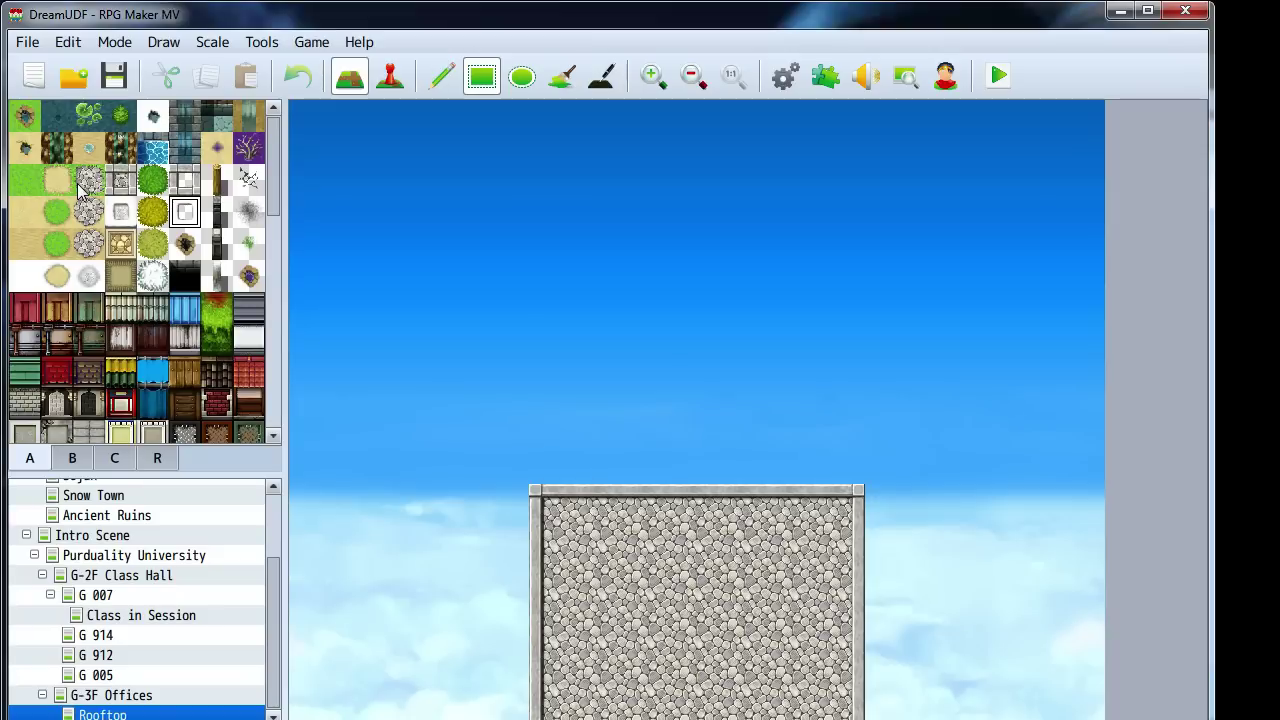
Replace the rooftop's cobblestone floor with grey brick tiles over the same area and edge it with the stone border
{"action": "mouse_move", "coordinate": [272, 156]}
{"action": "left_mouse_down"}
{"action": "mouse_move", "coordinate": [272, 263]}
{"action": "mouse_move", "coordinate": [275, 175]}
{"action": "left_mouse_up"}
{"action": "left_click", "coordinate": [88, 349]}
{"action": "left_click_drag", "start_coordinate": [566, 527], "coordinate": [840, 712]}
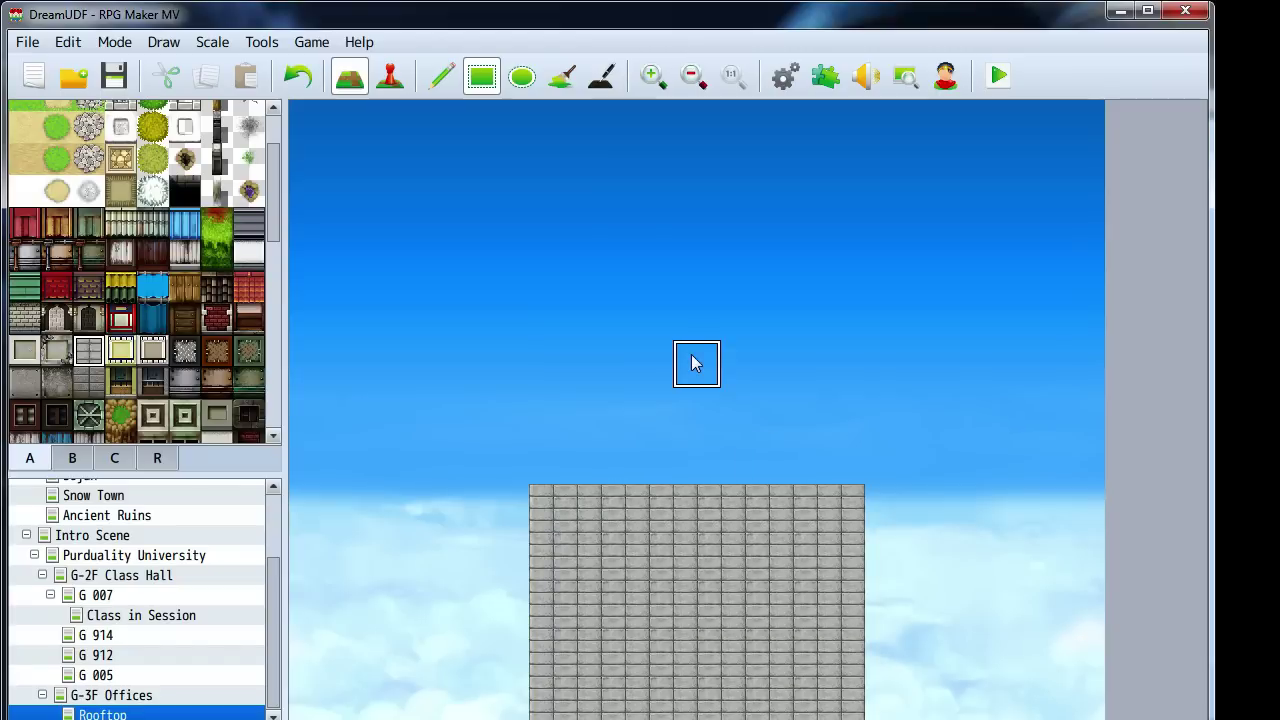
{"action": "scroll", "coordinate": [214, 255], "scroll_direction": "up", "scroll_amount": 3}
{"action": "left_click", "coordinate": [186, 181]}
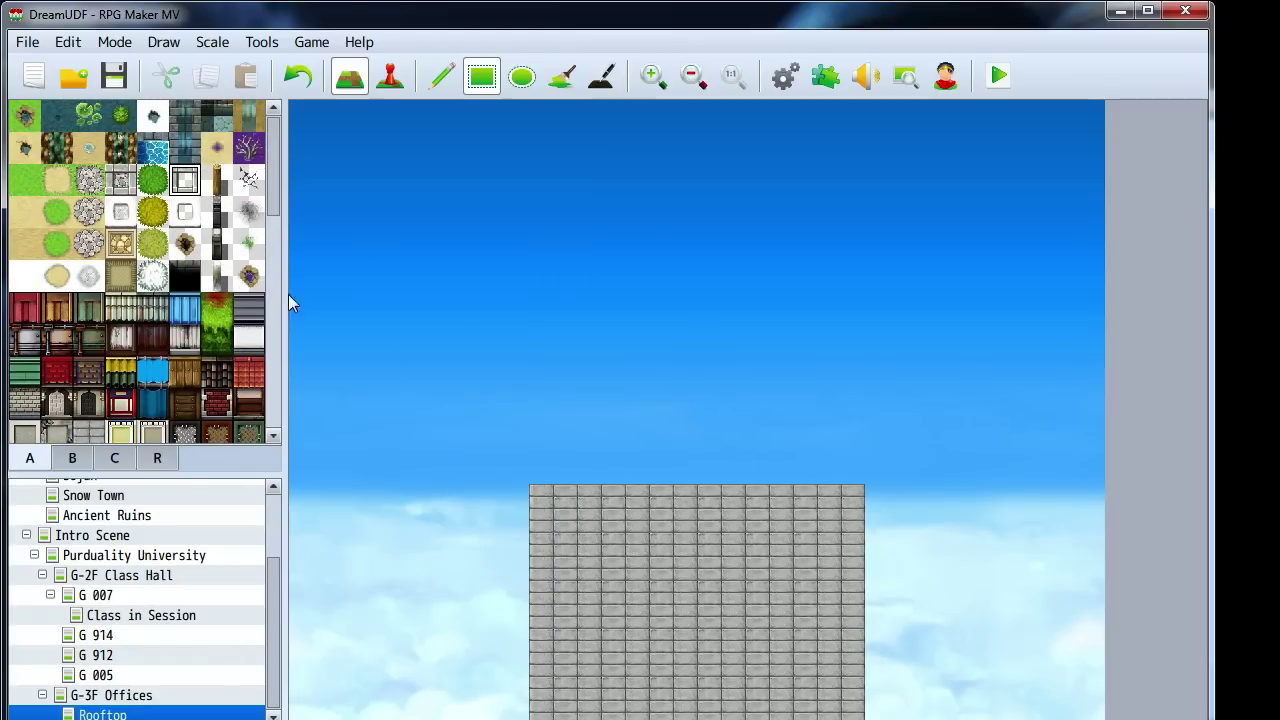
{"action": "left_click_drag", "start_coordinate": [551, 503], "coordinate": [857, 705]}
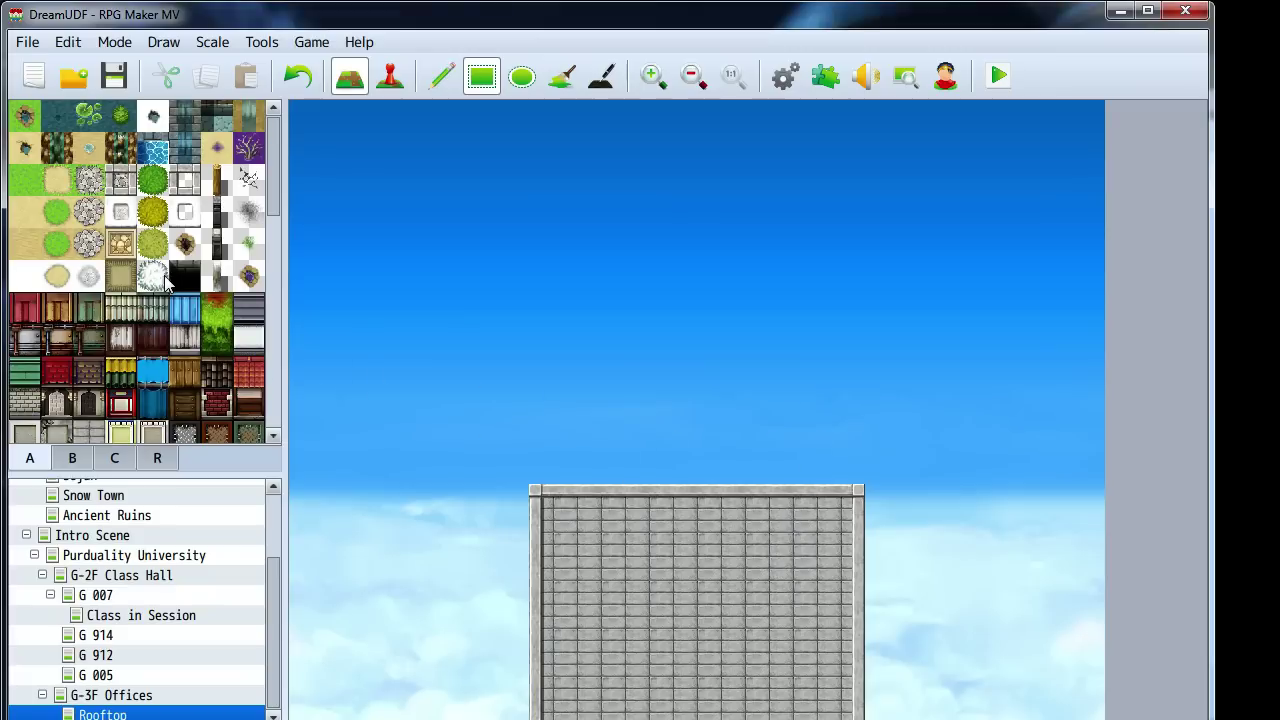
Place the dark ladder-hole tile in the second column and second row of the rooftop floor
{"action": "left_click", "coordinate": [71, 458]}
{"action": "scroll", "coordinate": [140, 268], "scroll_direction": "down", "scroll_amount": 3}
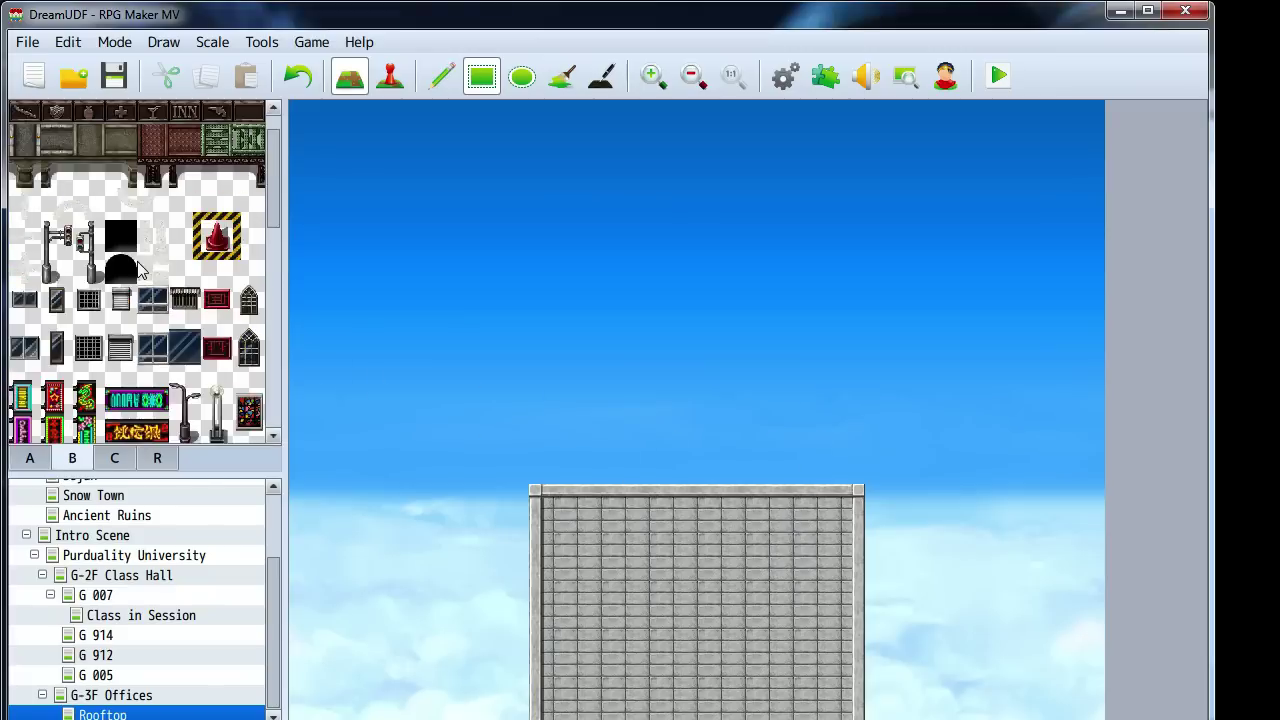
{"action": "scroll", "coordinate": [140, 268], "scroll_direction": "down", "scroll_amount": 5}
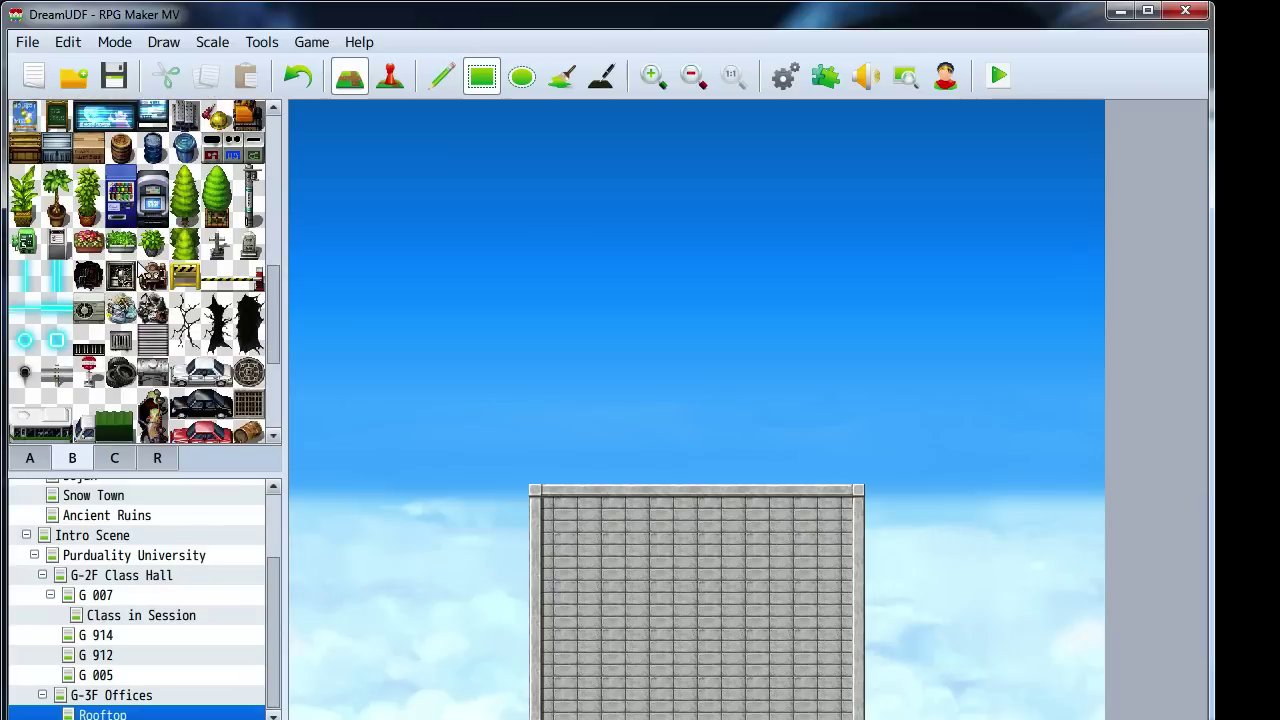
{"action": "scroll", "coordinate": [140, 268], "scroll_direction": "down", "scroll_amount": 4}
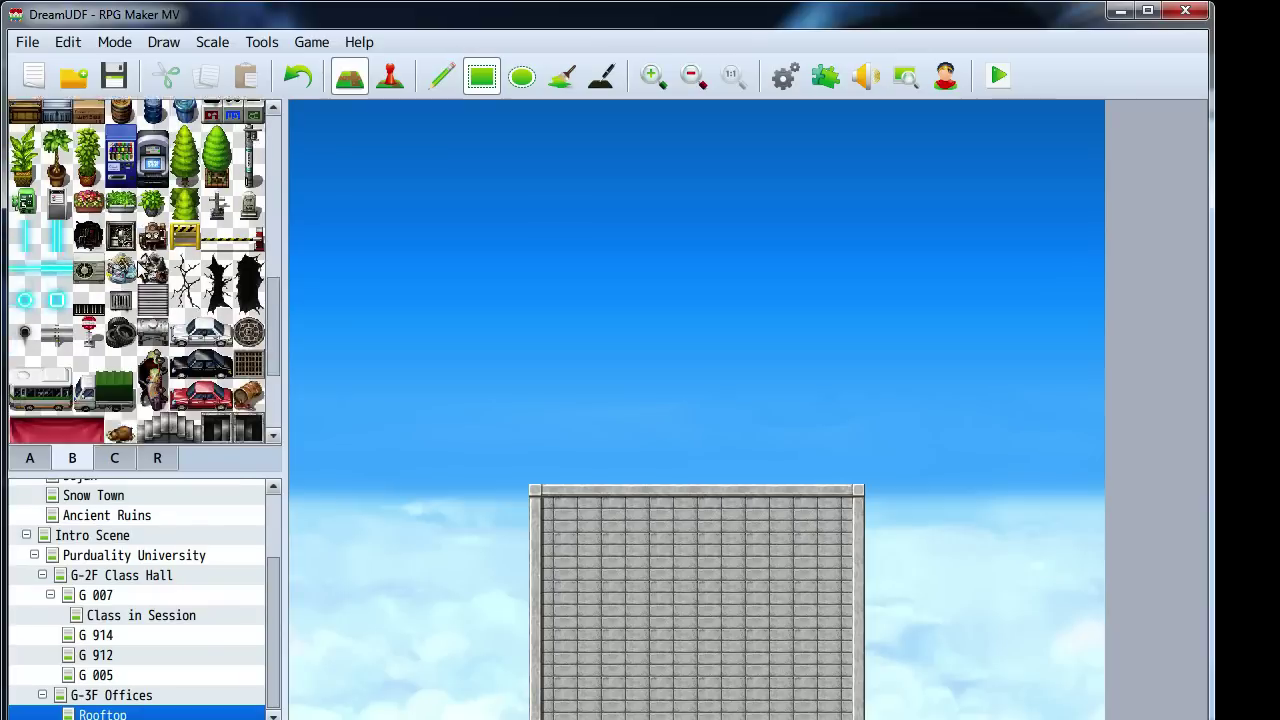
{"action": "scroll", "coordinate": [140, 268], "scroll_direction": "down", "scroll_amount": 1}
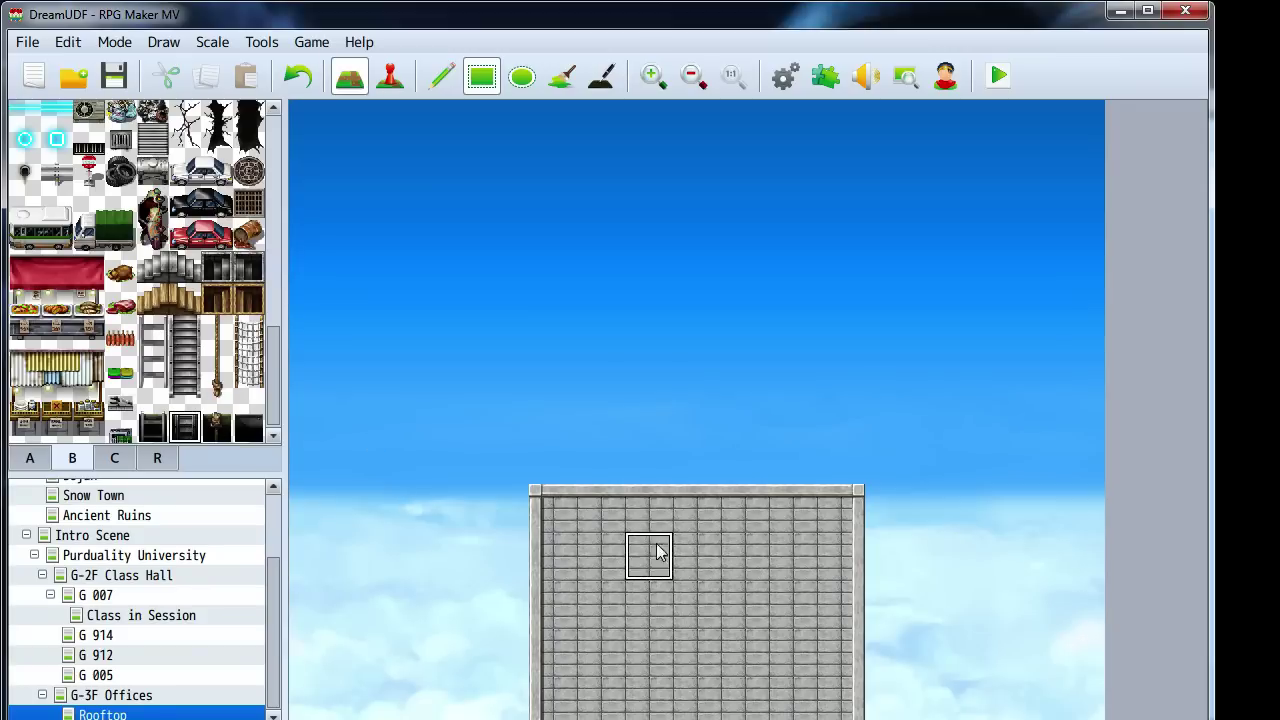
{"action": "left_click", "coordinate": [152, 428]}
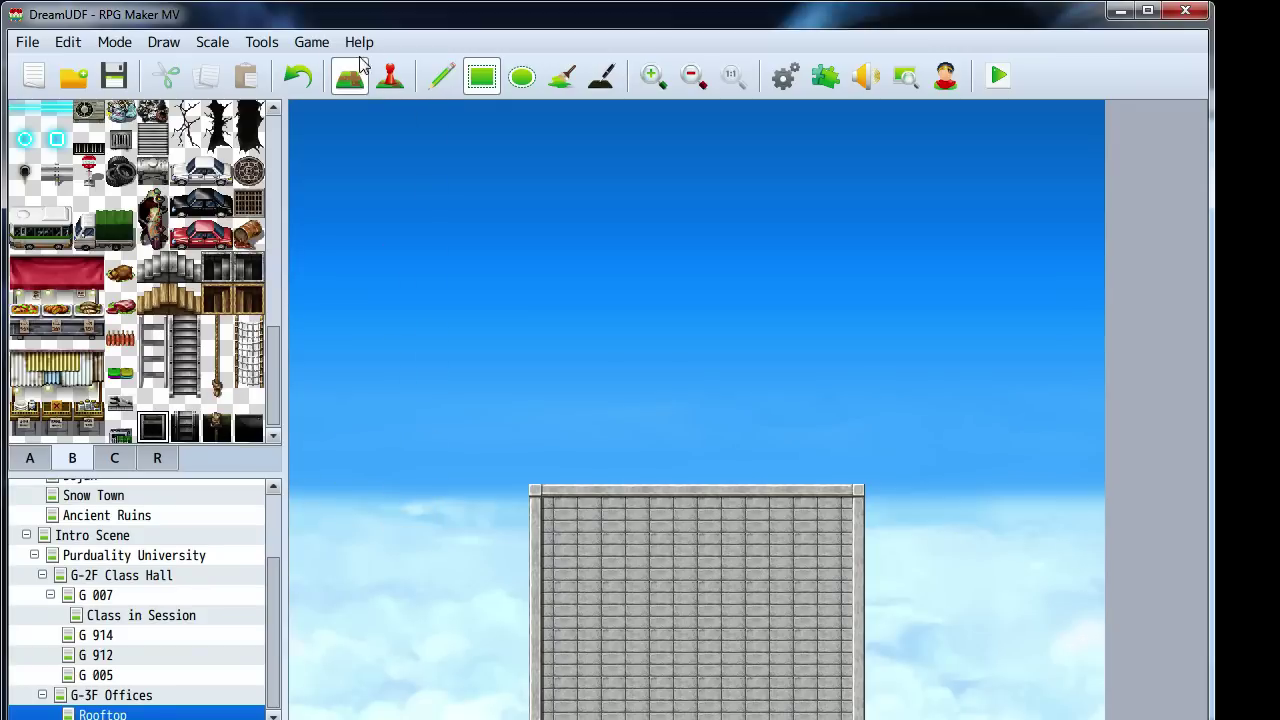
{"action": "left_click", "coordinate": [564, 513]}
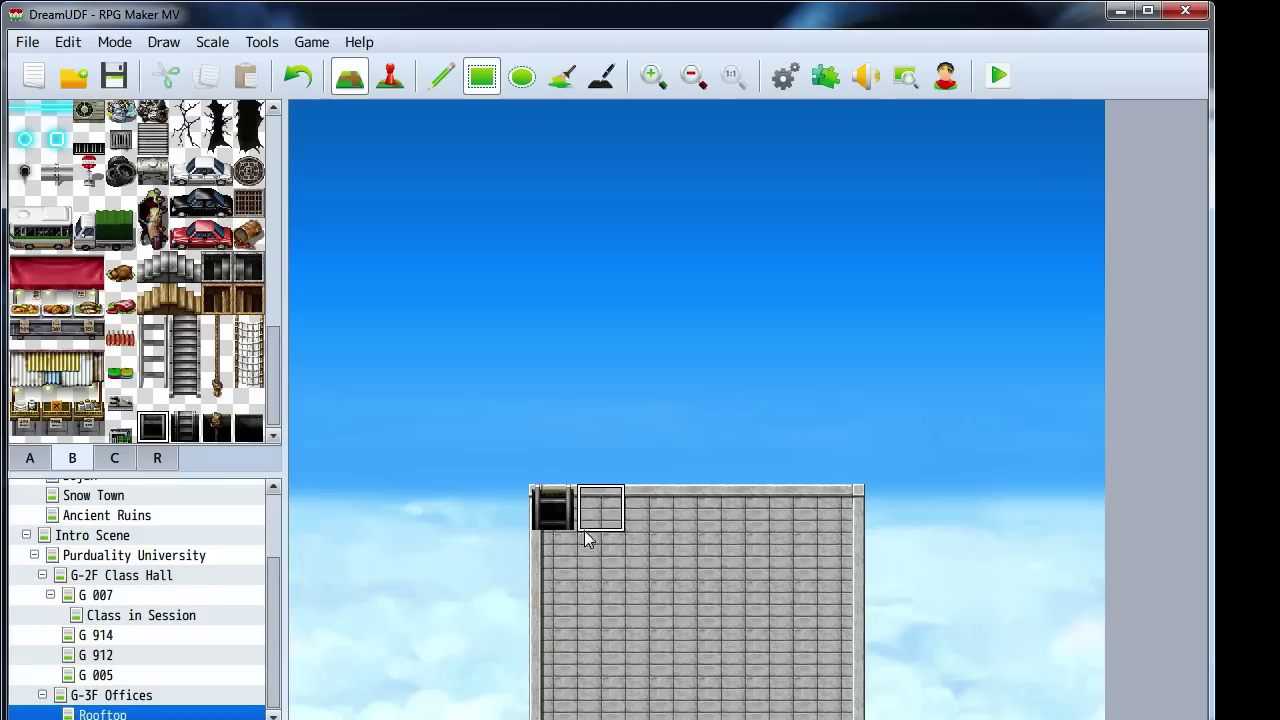
{"action": "key", "text": "ctrl+z"}
{"action": "left_click", "coordinate": [598, 572]}
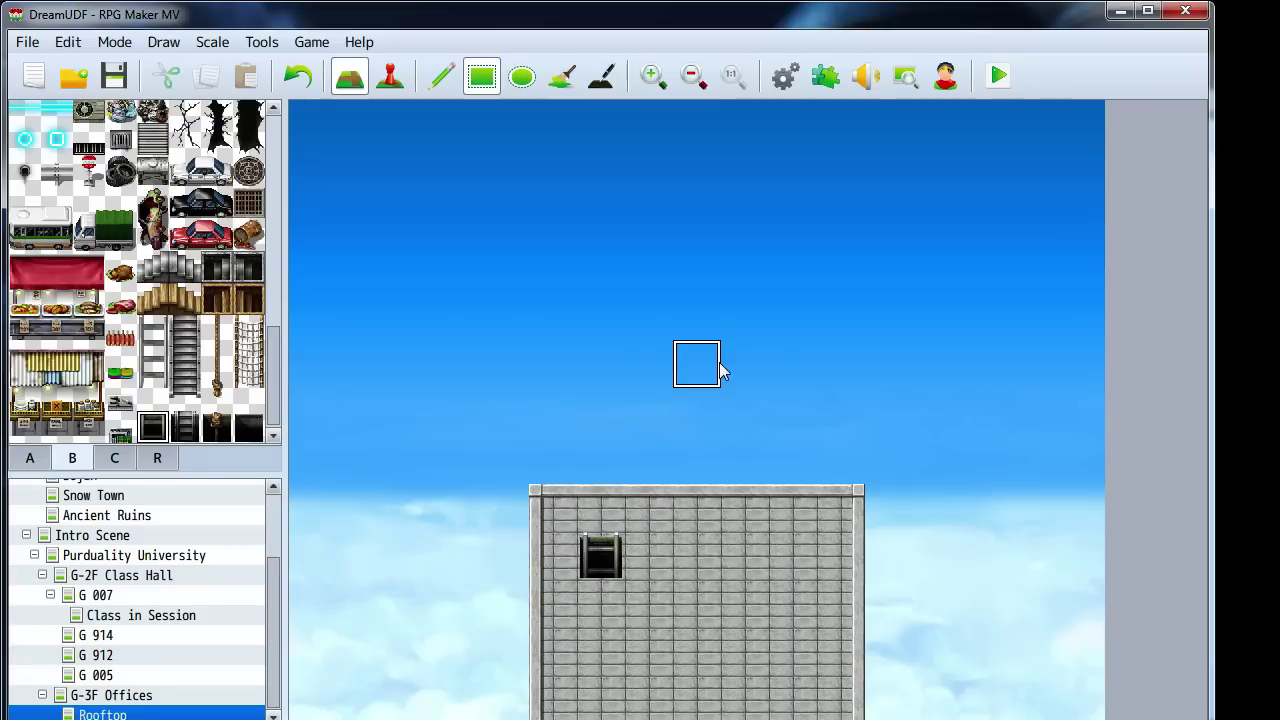
In the G-3F Offices map, remove the fire extinguisher below the wall ladder and move the side-facing sofa one tile down
{"action": "left_click", "coordinate": [160, 692]}
{"action": "middle_click", "coordinate": [501, 457]}
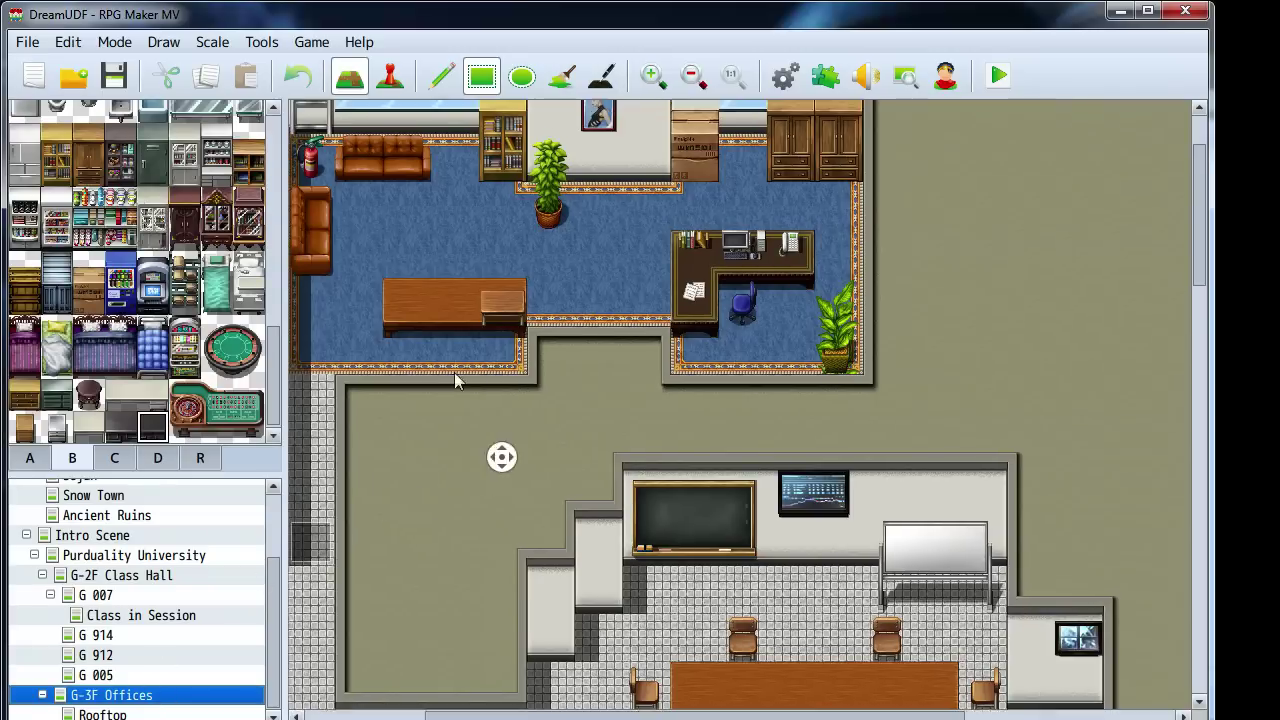
{"action": "middle_click", "coordinate": [549, 360]}
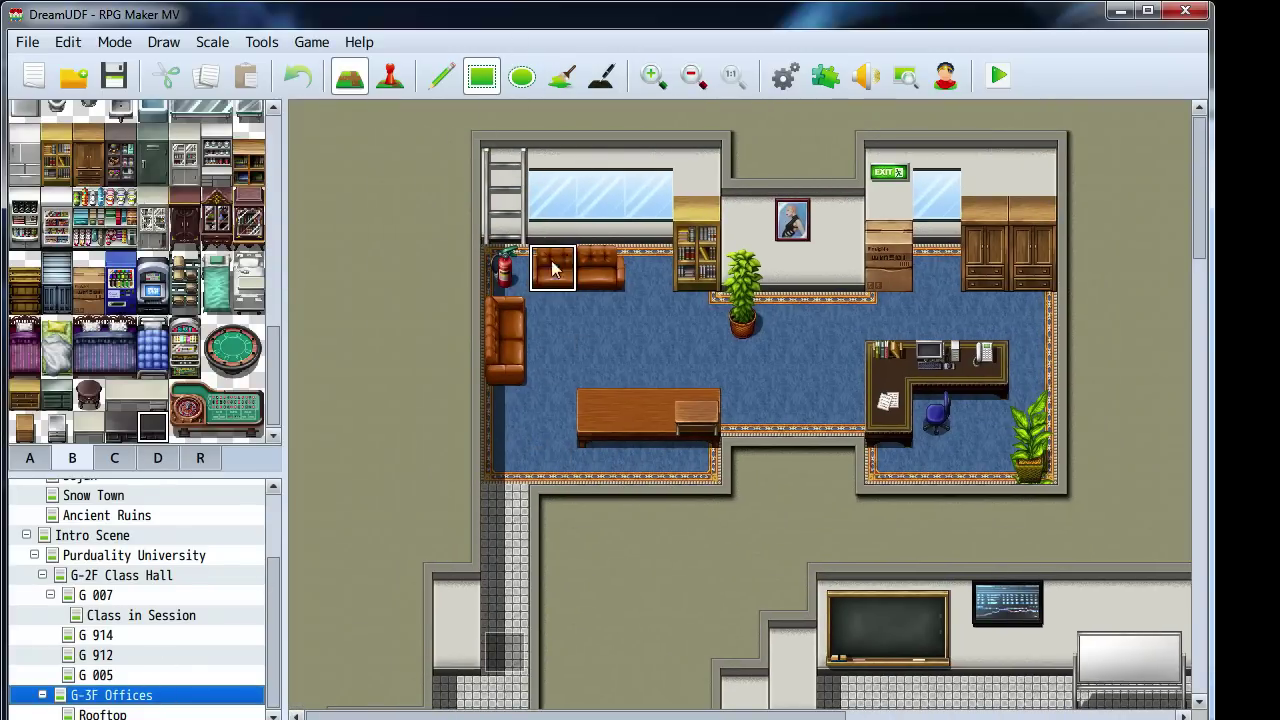
{"action": "left_click", "coordinate": [503, 266]}
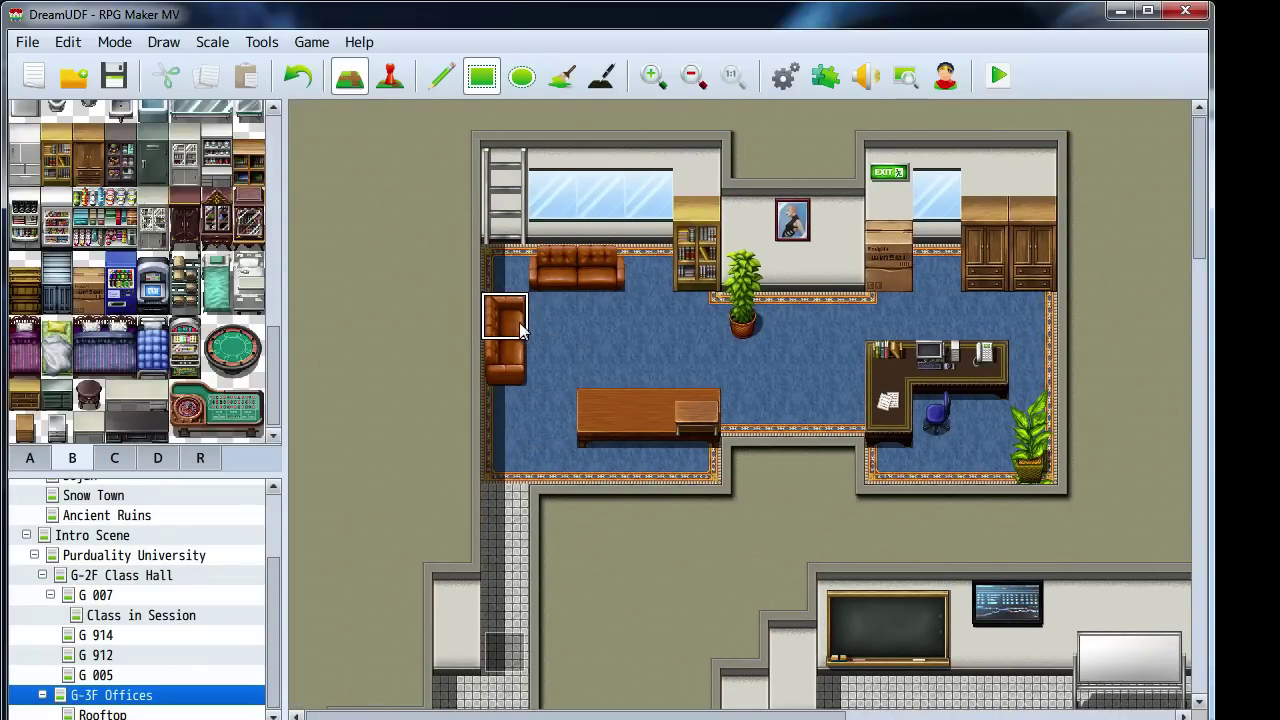
{"action": "left_click", "coordinate": [505, 400]}
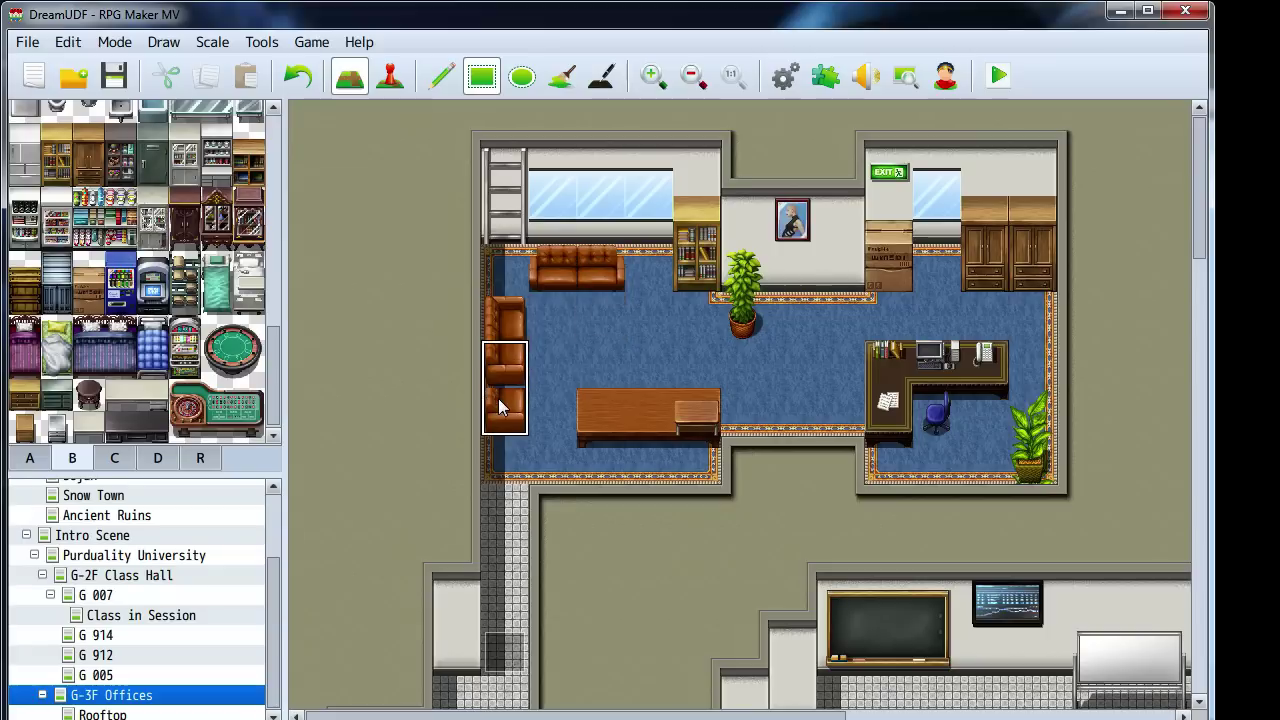
{"action": "left_click", "coordinate": [507, 330]}
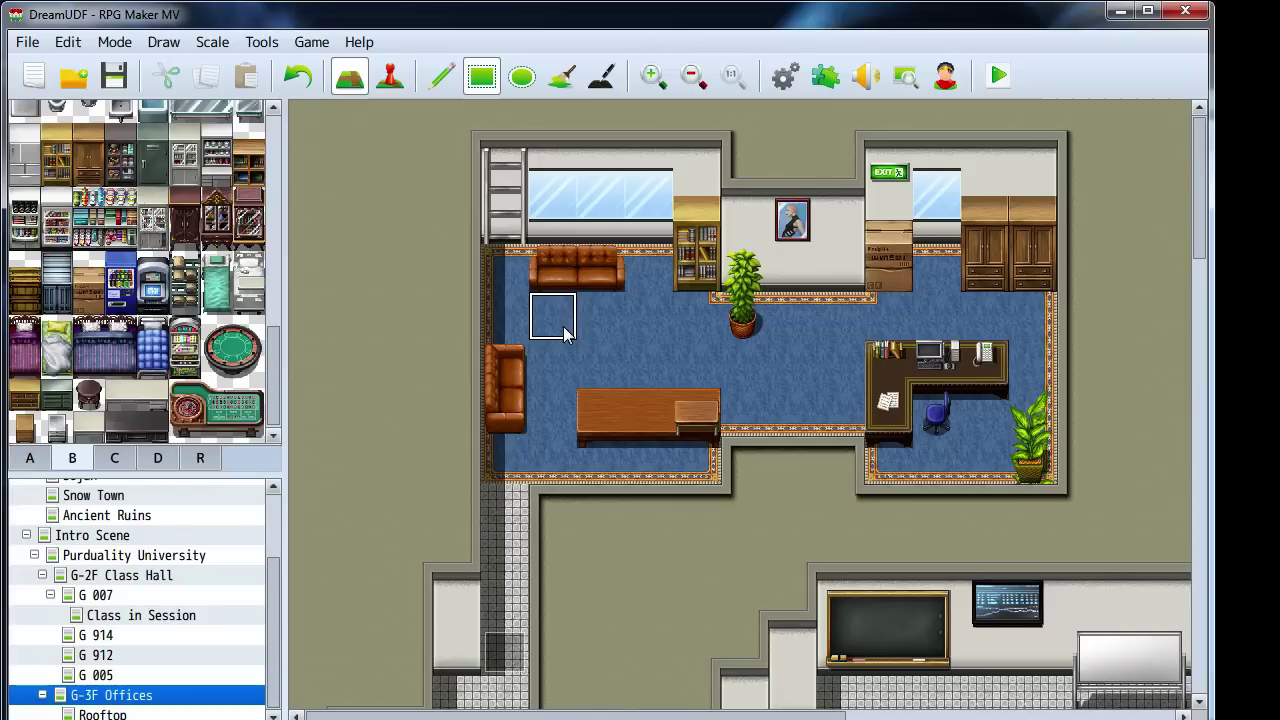
In event mode on the G-3F Offices map, create a Player Touch event on the corridor tile directly below the carpeted office
{"action": "left_click", "coordinate": [390, 76]}
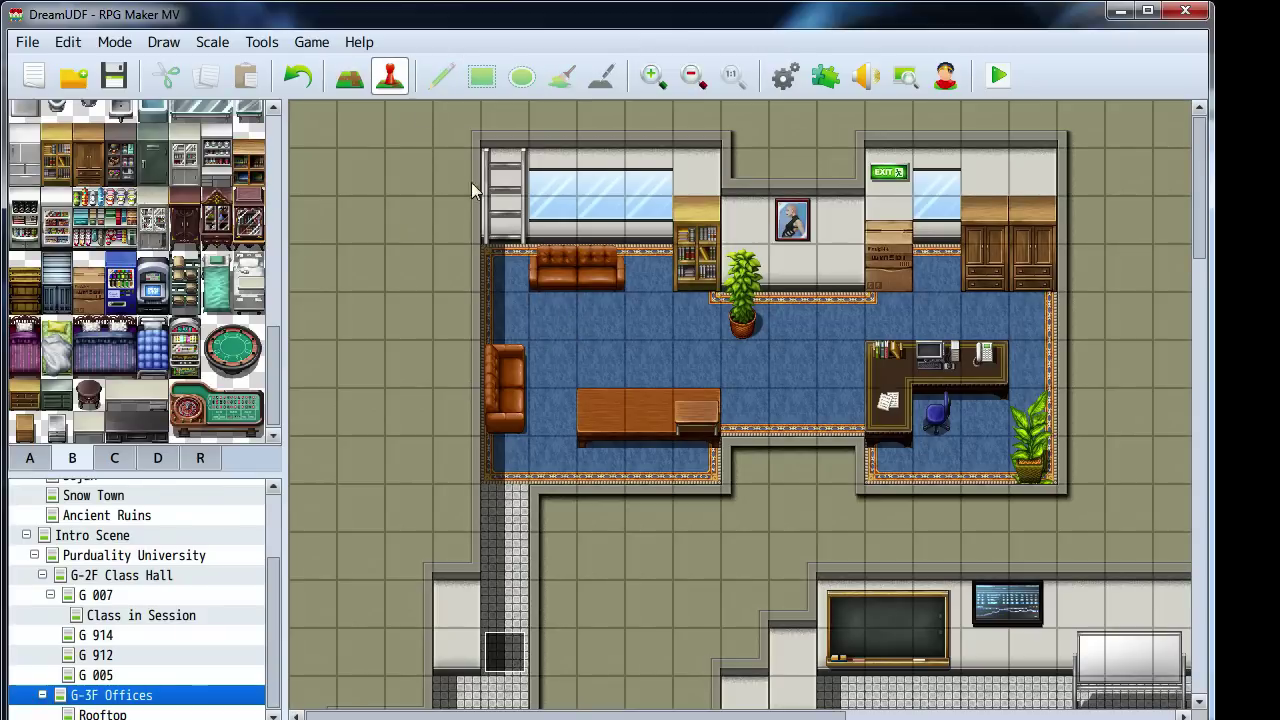
{"action": "middle_click_drag", "start_coordinate": [661, 331], "coordinate": [797, 303]}
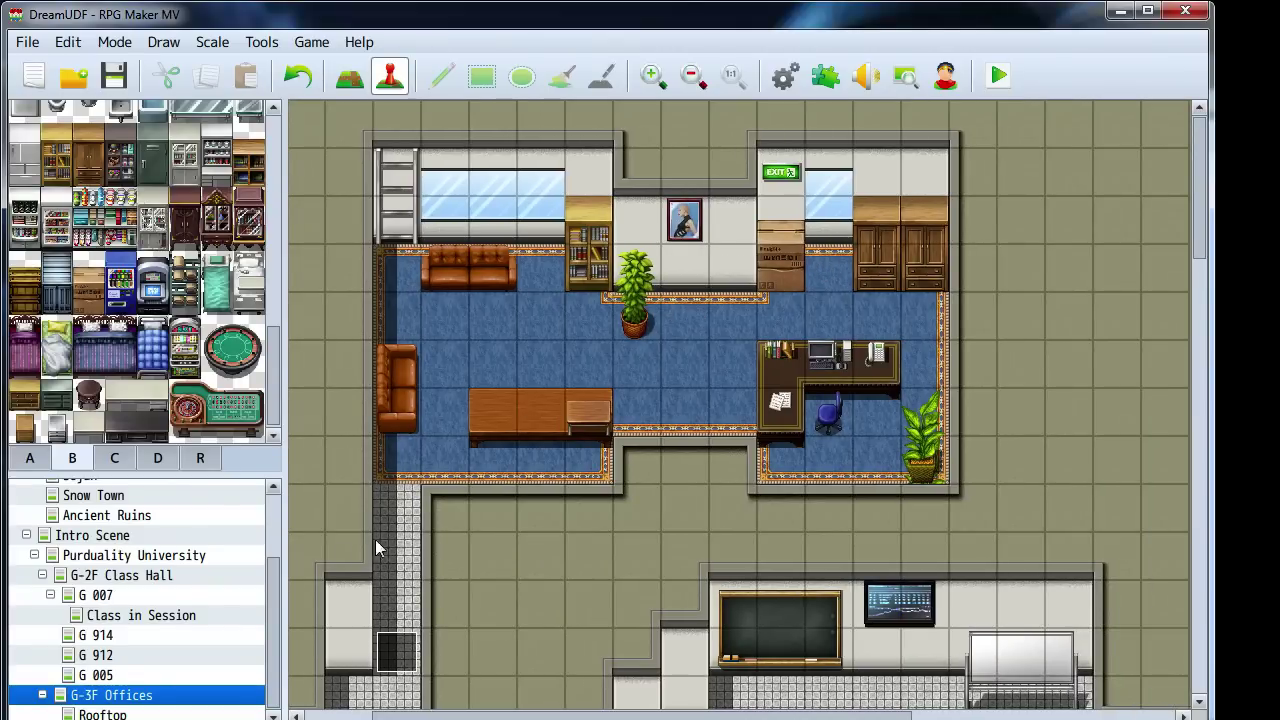
{"action": "left_click", "coordinate": [136, 714]}
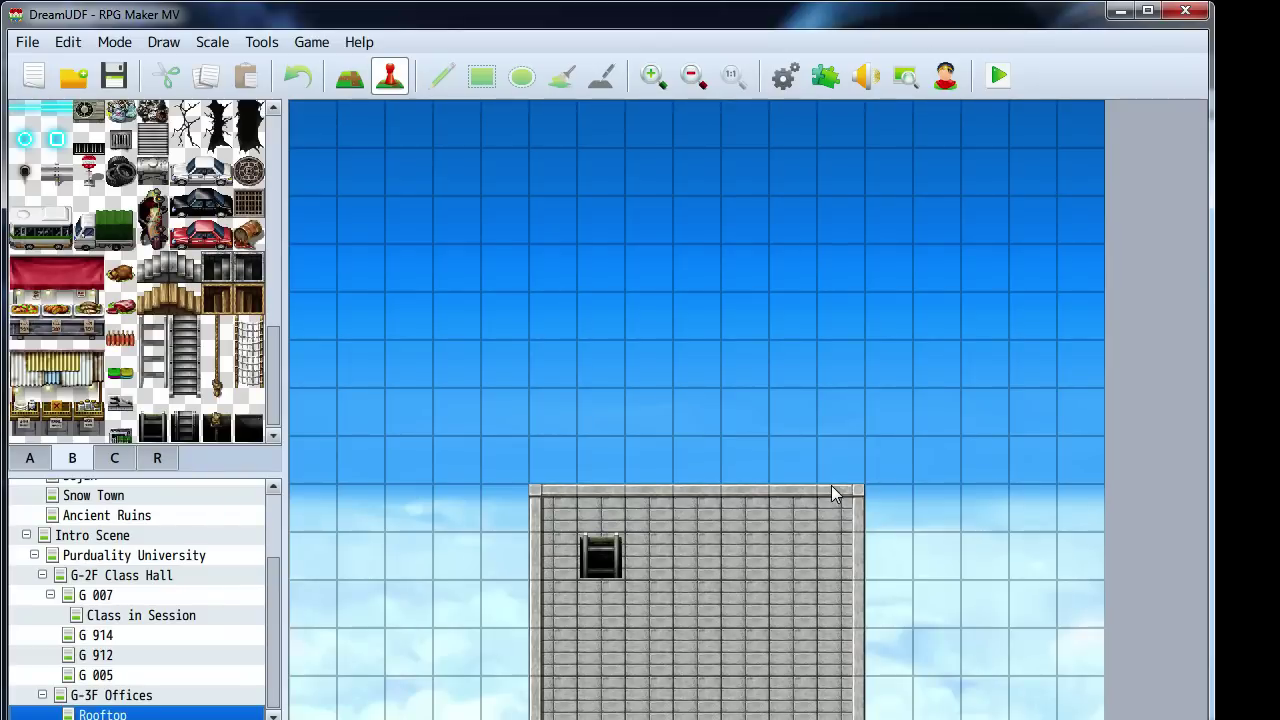
{"action": "left_click", "coordinate": [186, 676]}
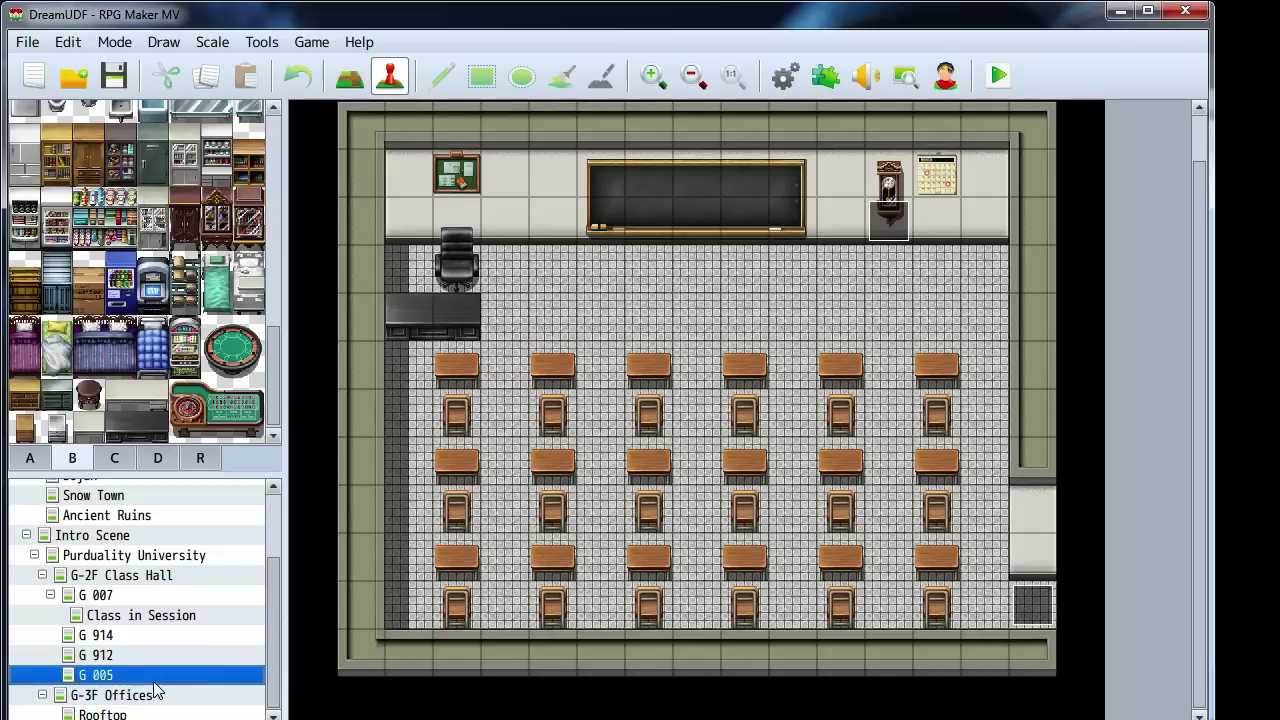
{"action": "left_click", "coordinate": [162, 696]}
{"action": "scroll", "coordinate": [447, 456], "scroll_direction": "down", "scroll_amount": 3}
{"action": "mouse_move", "coordinate": [451, 486]}
{"action": "middle_mouse_down"}
{"action": "mouse_move", "coordinate": [521, 349]}
{"action": "mouse_move", "coordinate": [534, 349]}
{"action": "middle_mouse_up"}
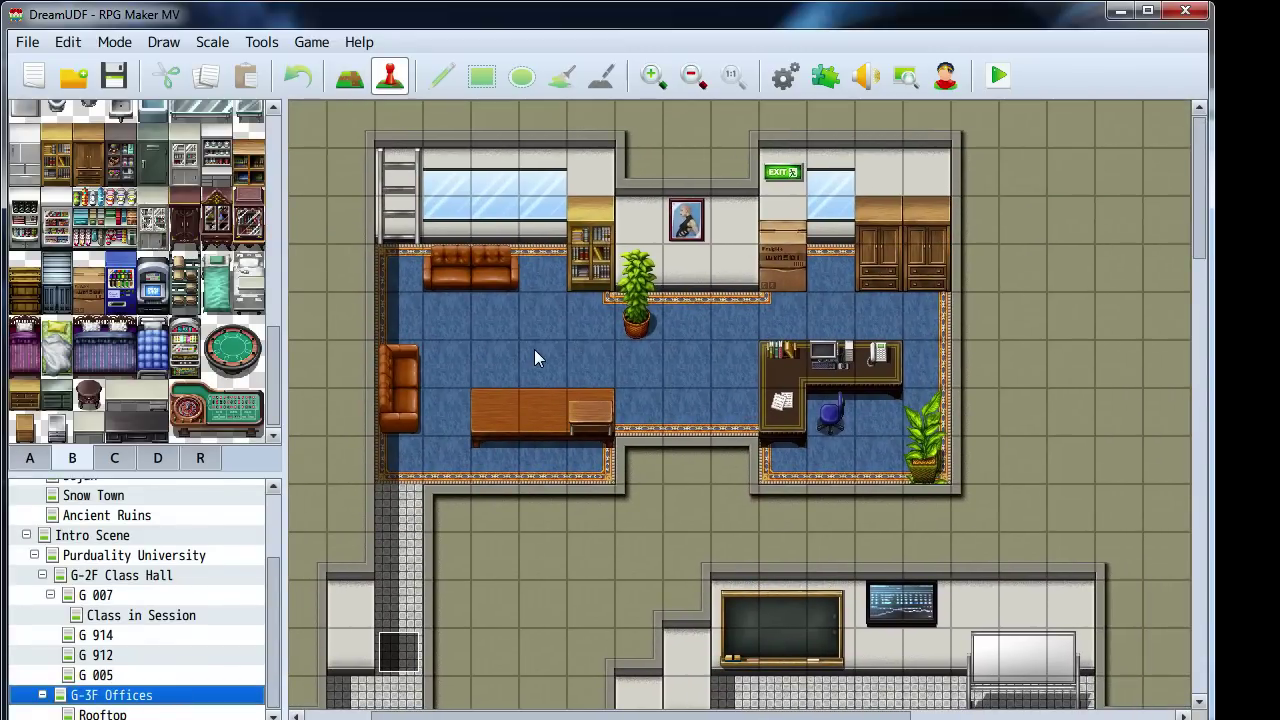
{"action": "double_click", "coordinate": [400, 506]}
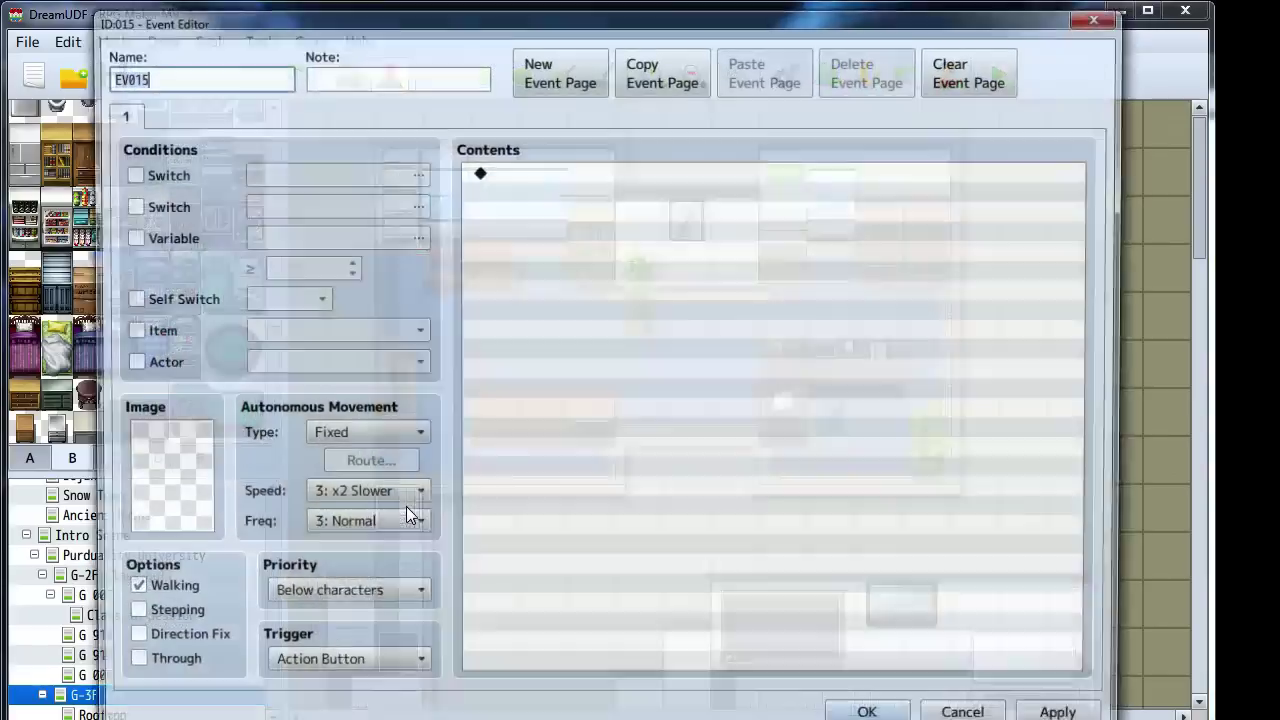
{"action": "left_click", "coordinate": [340, 668]}
{"action": "left_click", "coordinate": [320, 712]}
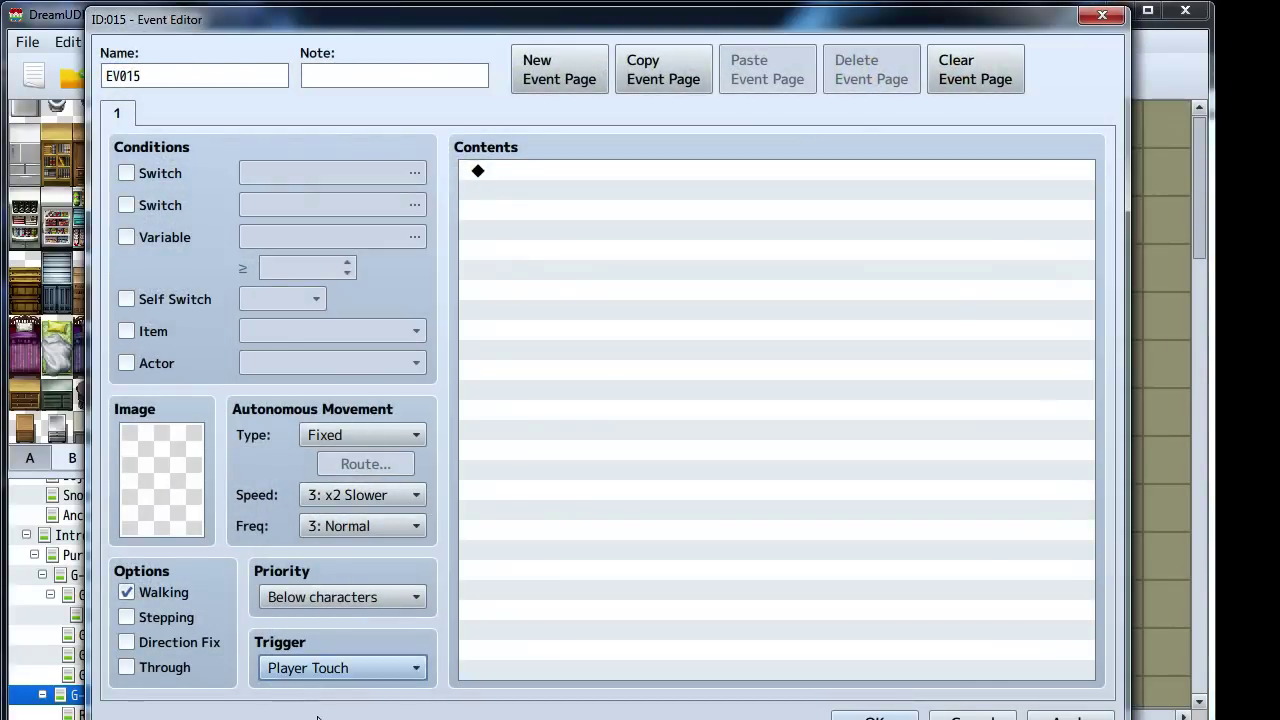
Add a Play SE command with the Blow3 sound to the event, keeping the default volume, pitch and pan
{"action": "double_click", "coordinate": [680, 497]}
{"action": "left_click", "coordinate": [575, 118]}
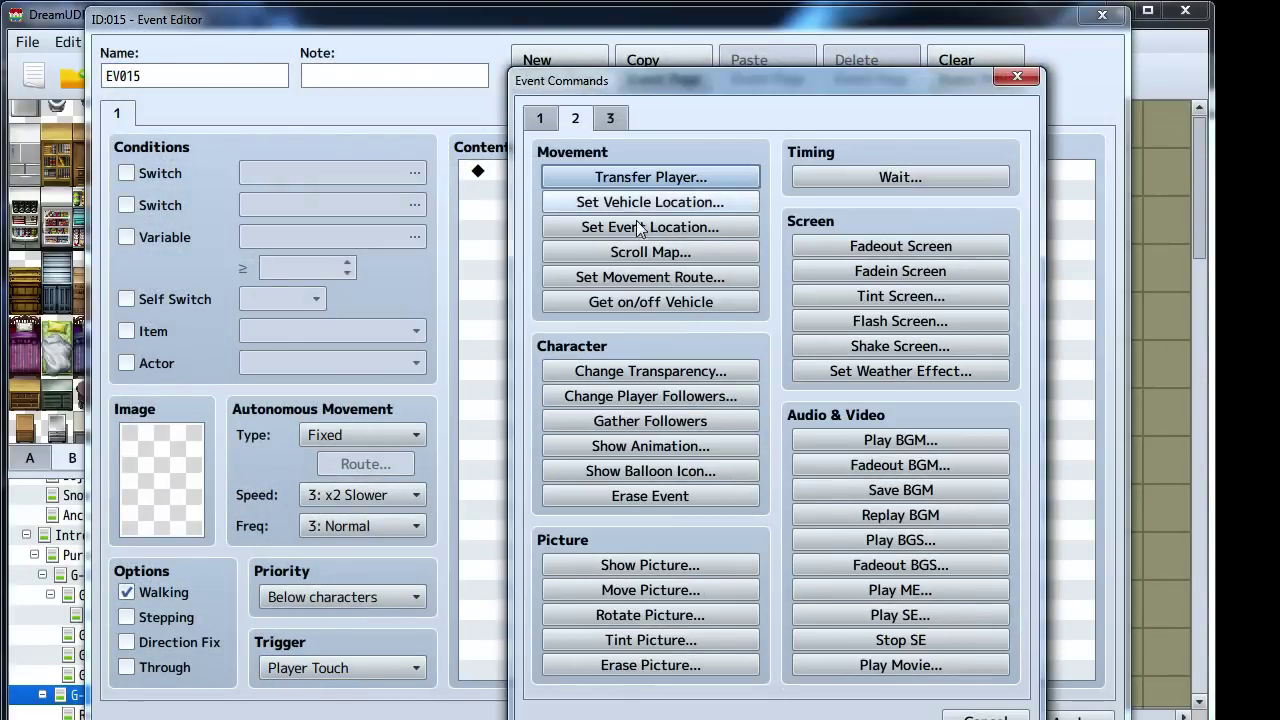
{"action": "left_click", "coordinate": [879, 614]}
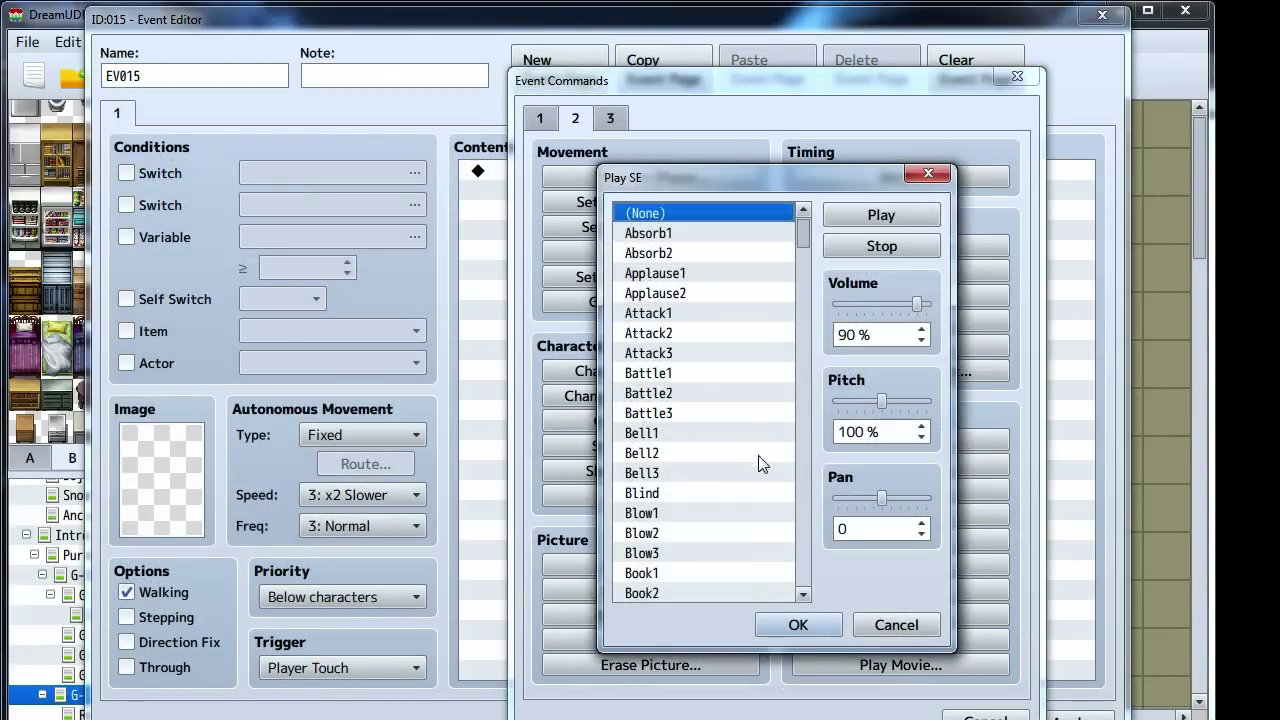
{"action": "left_click", "coordinate": [666, 513]}
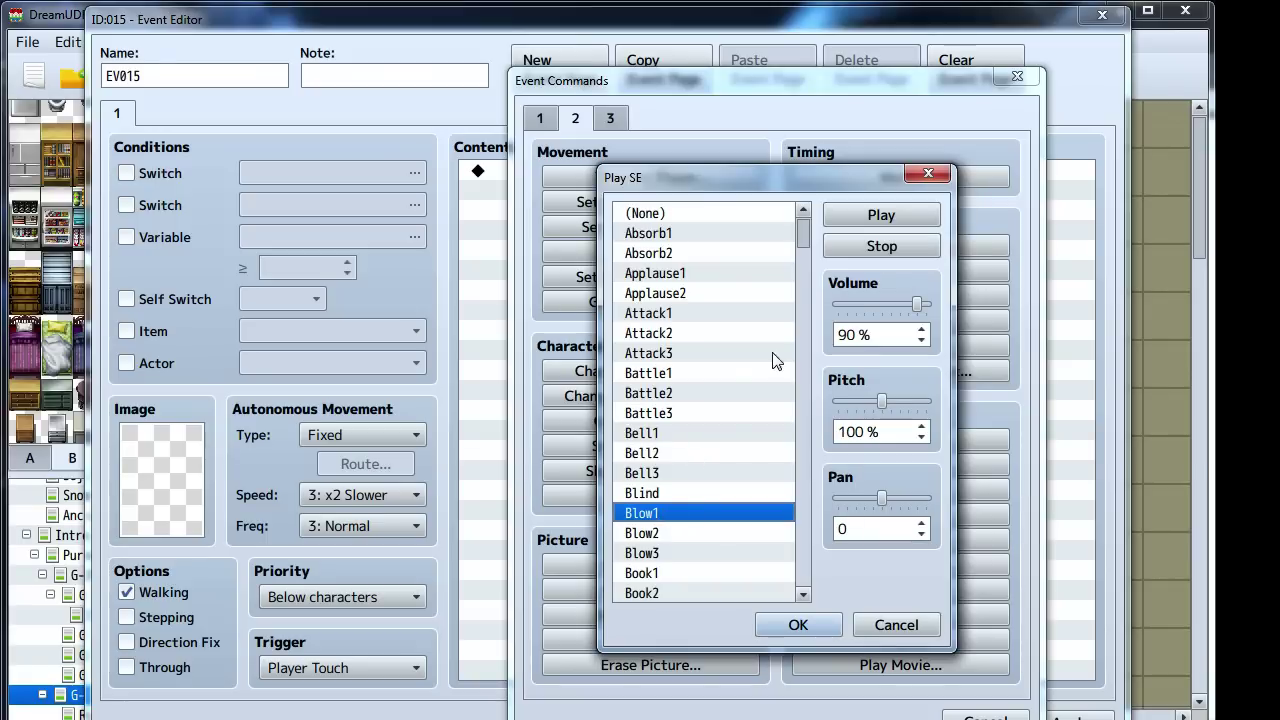
{"action": "scroll", "coordinate": [771, 360], "scroll_direction": "down", "scroll_amount": 2}
{"action": "left_click", "coordinate": [666, 430]}
{"action": "left_click", "coordinate": [663, 449]}
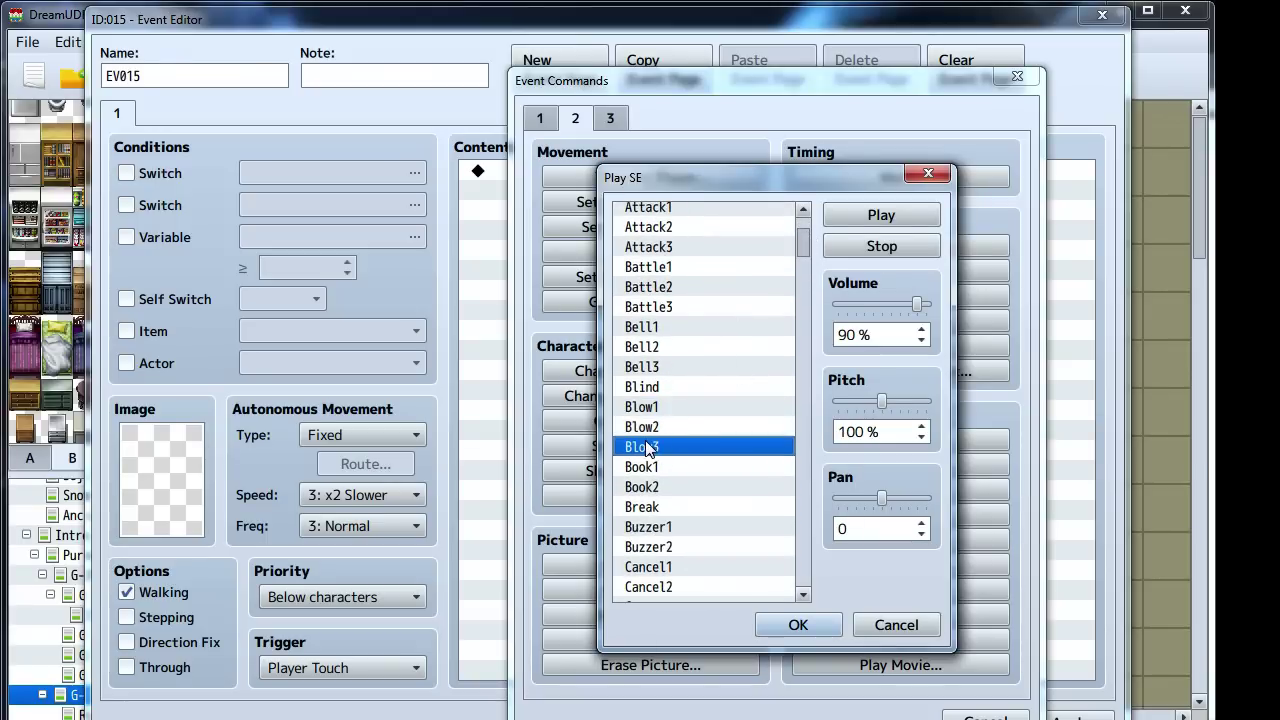
{"action": "left_click", "coordinate": [648, 467]}
{"action": "left_click", "coordinate": [655, 486]}
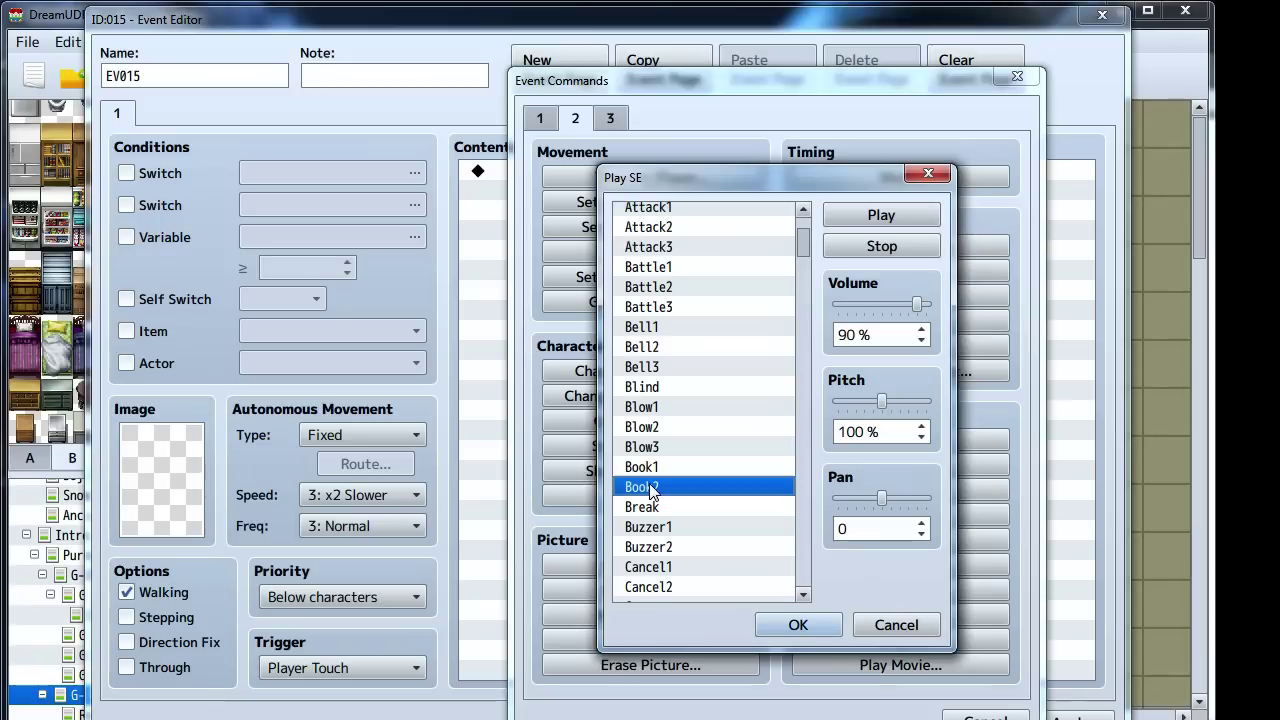
{"action": "left_click", "coordinate": [650, 447]}
{"action": "left_click", "coordinate": [798, 625]}
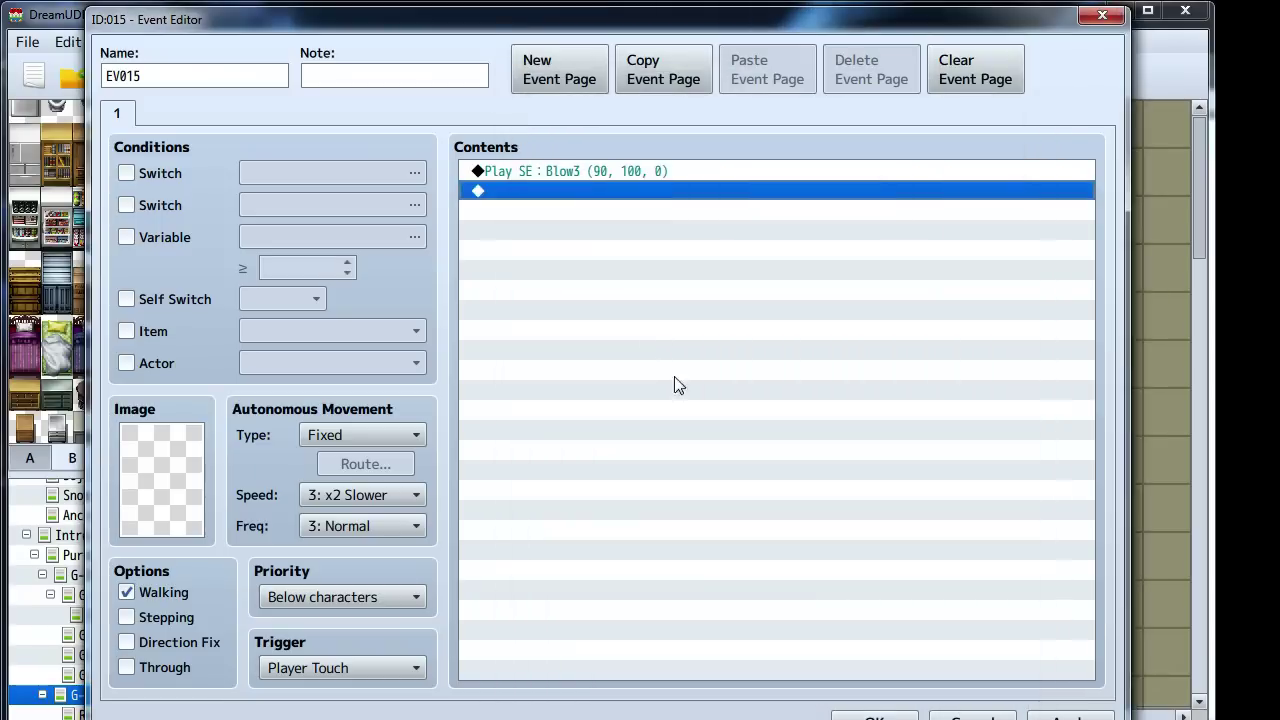
Duplicate the Blow3 sound command twice so the event contains three in a row
{"action": "left_click", "coordinate": [612, 171]}
{"action": "key", "text": "ctrl+c"}
{"action": "left_click", "coordinate": [612, 191]}
{"action": "key", "text": "ctrl+v"}
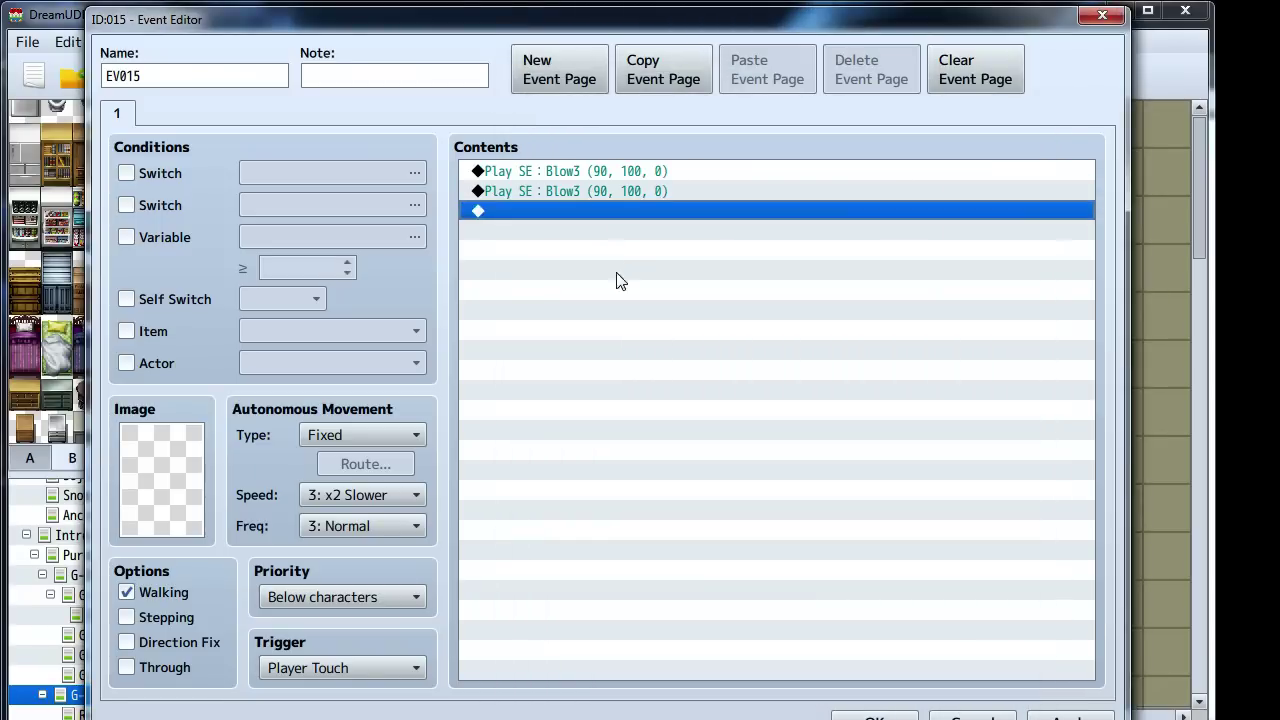
{"action": "left_click", "coordinate": [556, 194]}
{"action": "left_click", "coordinate": [560, 210]}
{"action": "key", "text": "ctrl+v"}
Change the second sound command in the event to Book2
{"action": "right_click", "coordinate": [553, 178]}
{"action": "right_click", "coordinate": [557, 190]}
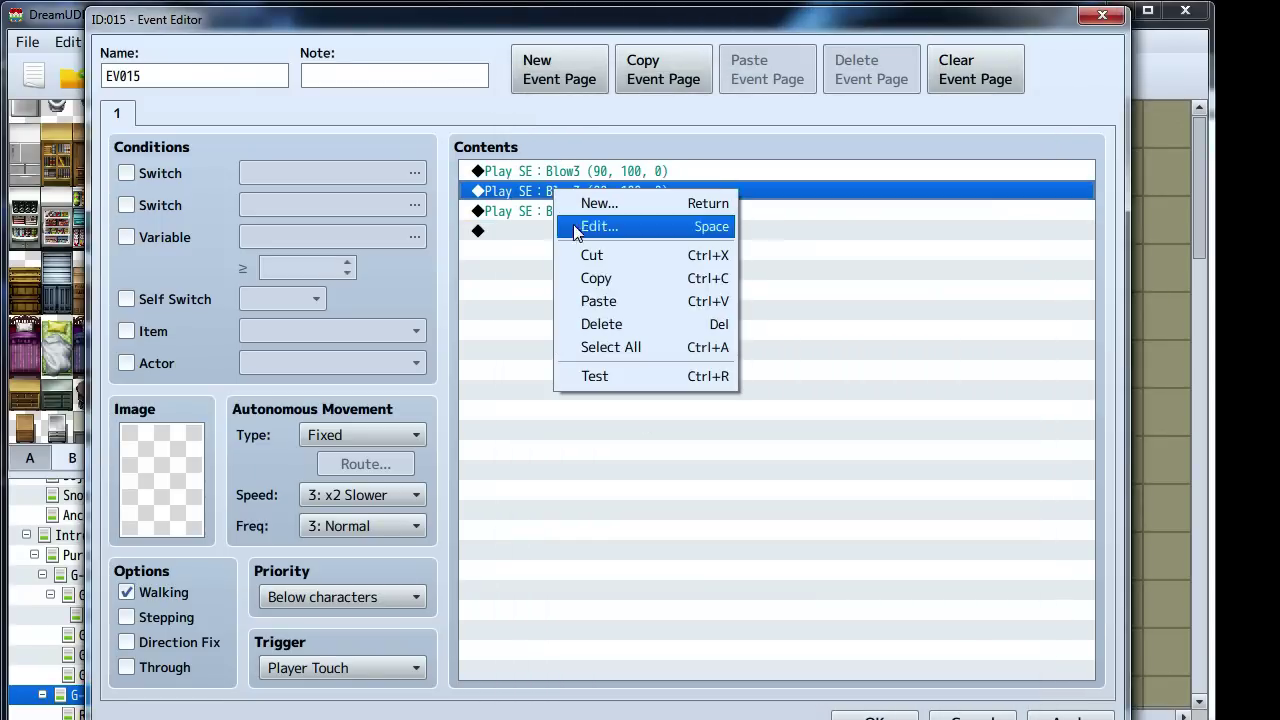
{"action": "left_click", "coordinate": [573, 224]}
{"action": "left_click", "coordinate": [650, 434]}
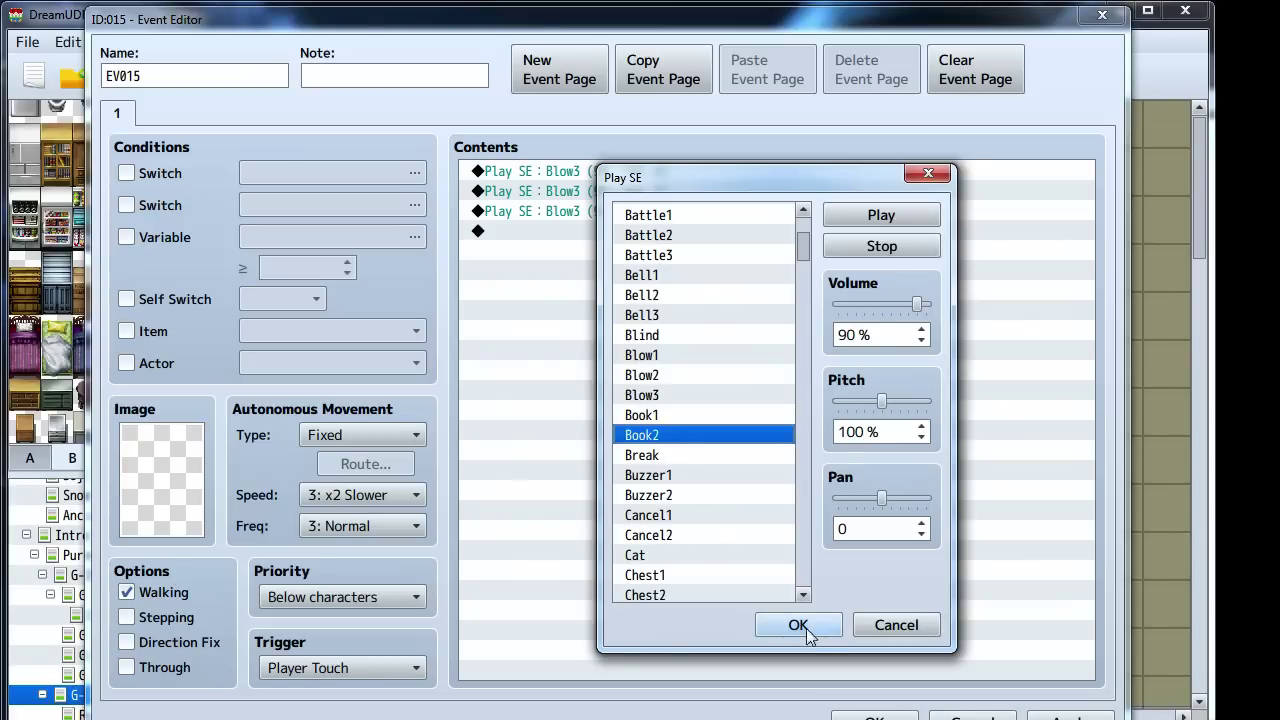
{"action": "left_click", "coordinate": [797, 623]}
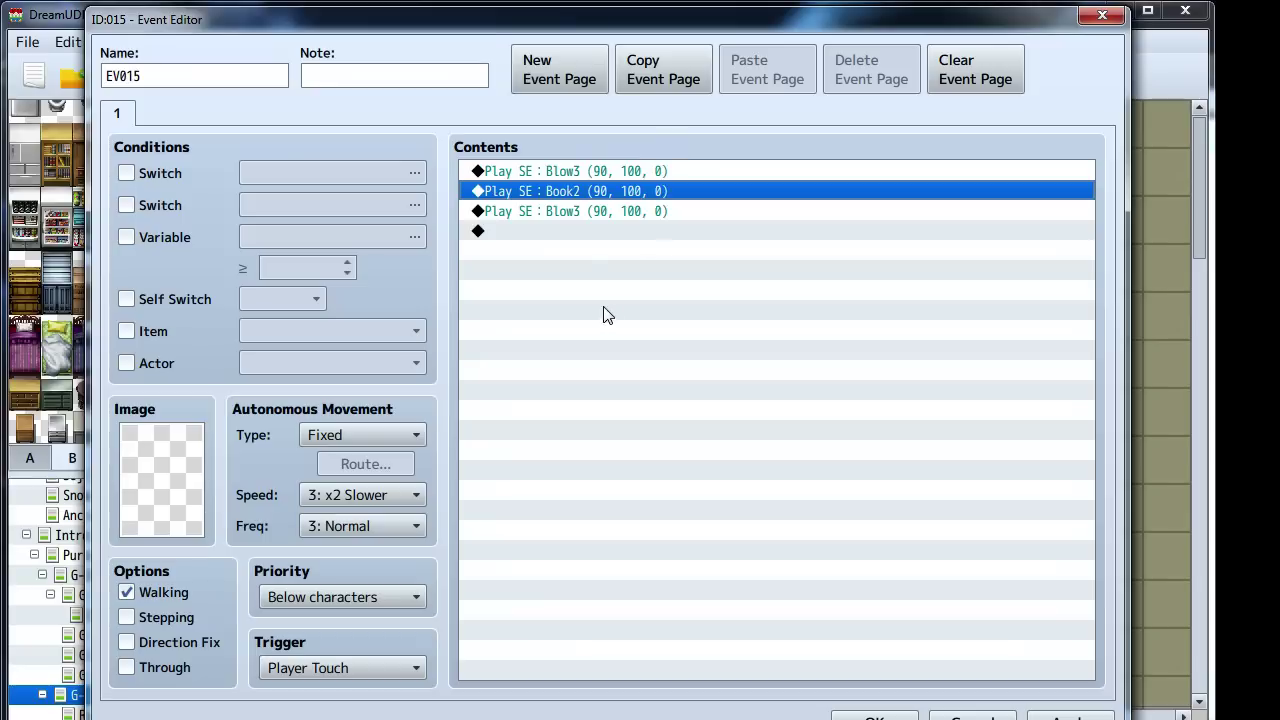
Open the event's third sound command for editing and preview the Collapse1 to Collapse4 sounds
{"action": "left_click", "coordinate": [570, 214]}
{"action": "key", "text": "Insert"}
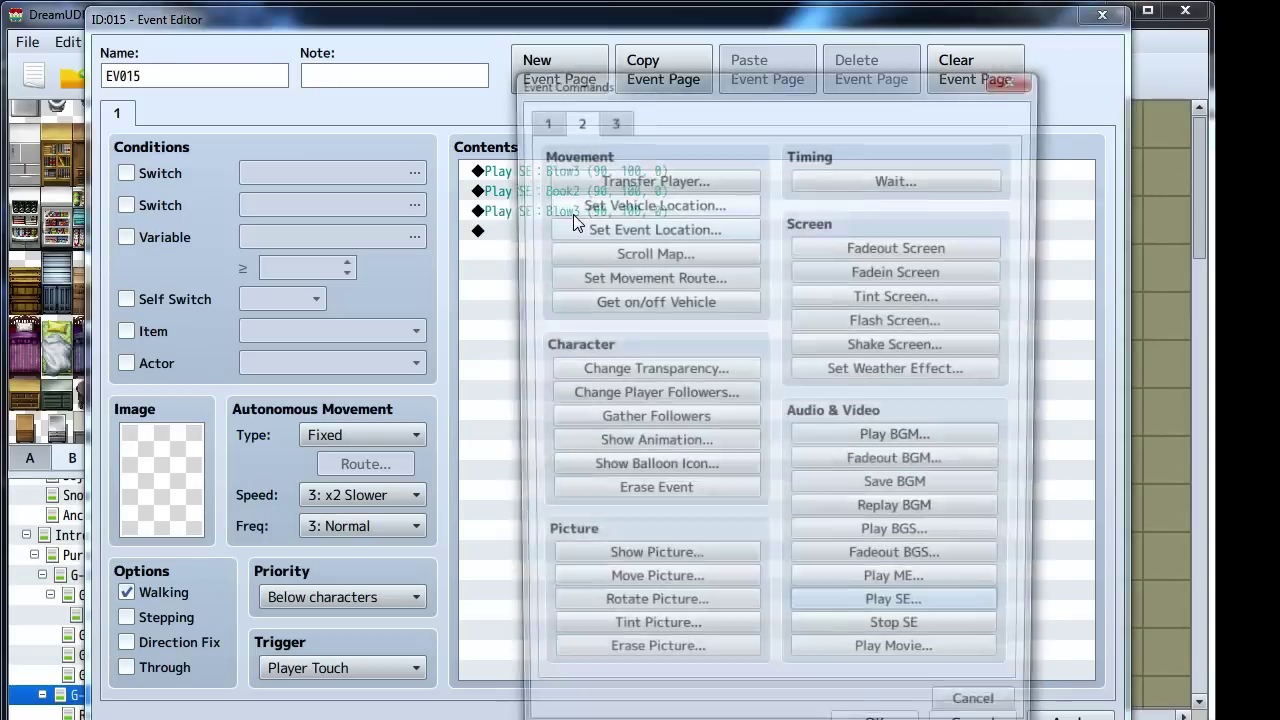
{"action": "left_click", "coordinate": [975, 122]}
{"action": "right_click", "coordinate": [573, 217]}
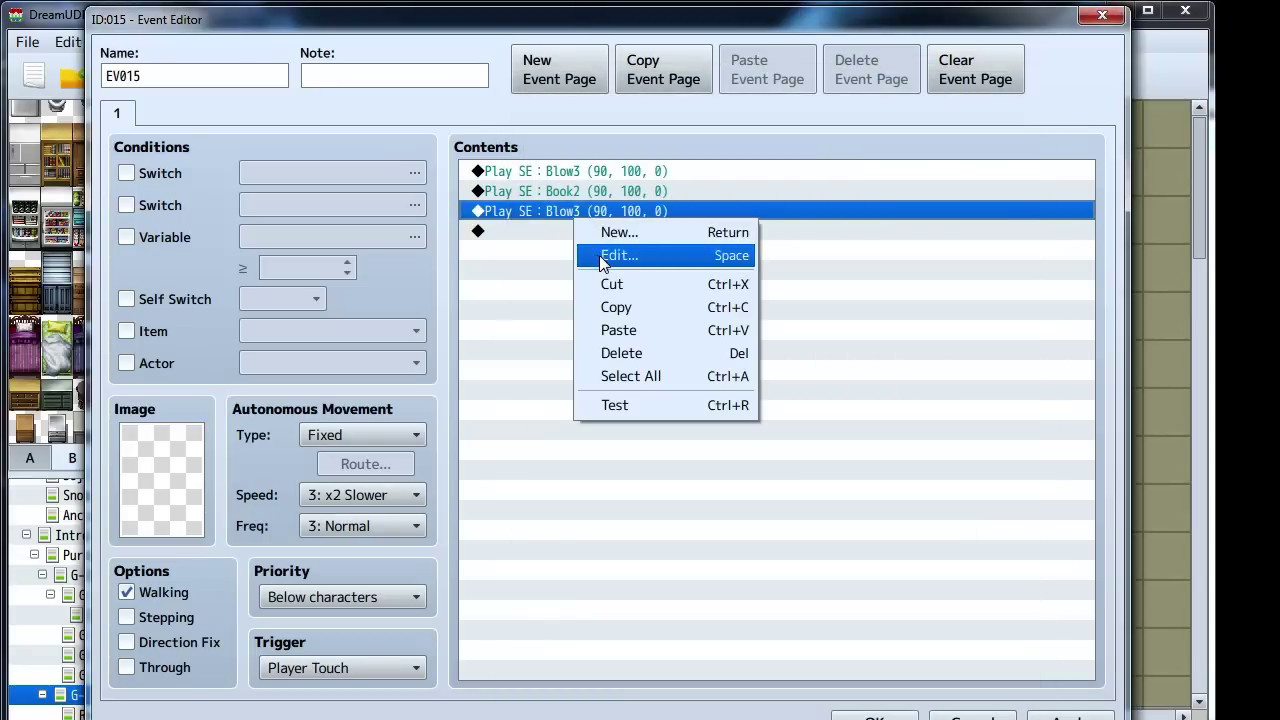
{"action": "left_click", "coordinate": [610, 253]}
{"action": "left_click_drag", "start_coordinate": [803, 235], "coordinate": [797, 272]}
{"action": "left_click", "coordinate": [643, 395]}
{"action": "left_click", "coordinate": [646, 412]}
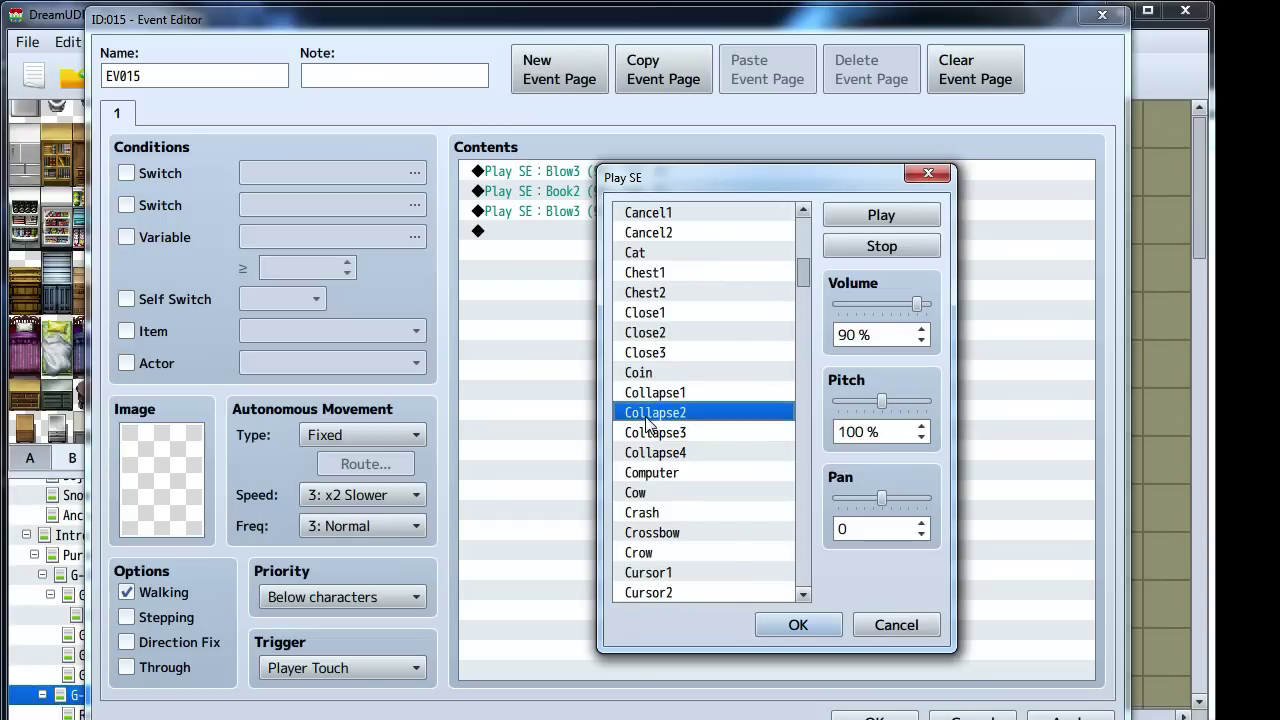
{"action": "left_click", "coordinate": [650, 432]}
{"action": "left_click", "coordinate": [656, 452]}
Preview the Decision1 and Disappointment sounds as candidates for the third sound command
{"action": "scroll", "coordinate": [663, 462], "scroll_direction": "down", "scroll_amount": 1}
{"action": "scroll", "coordinate": [663, 462], "scroll_direction": "down", "scroll_amount": 2}
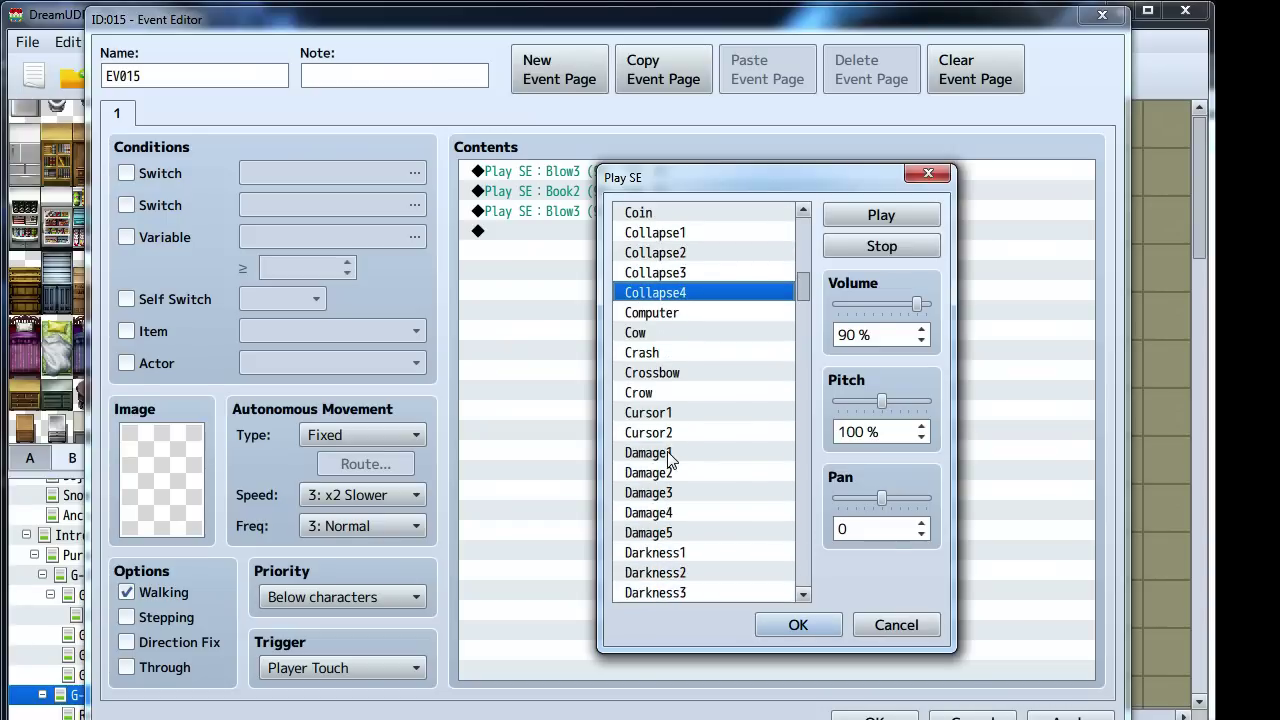
{"action": "scroll", "coordinate": [686, 491], "scroll_direction": "down", "scroll_amount": 3}
{"action": "left_click", "coordinate": [677, 451]}
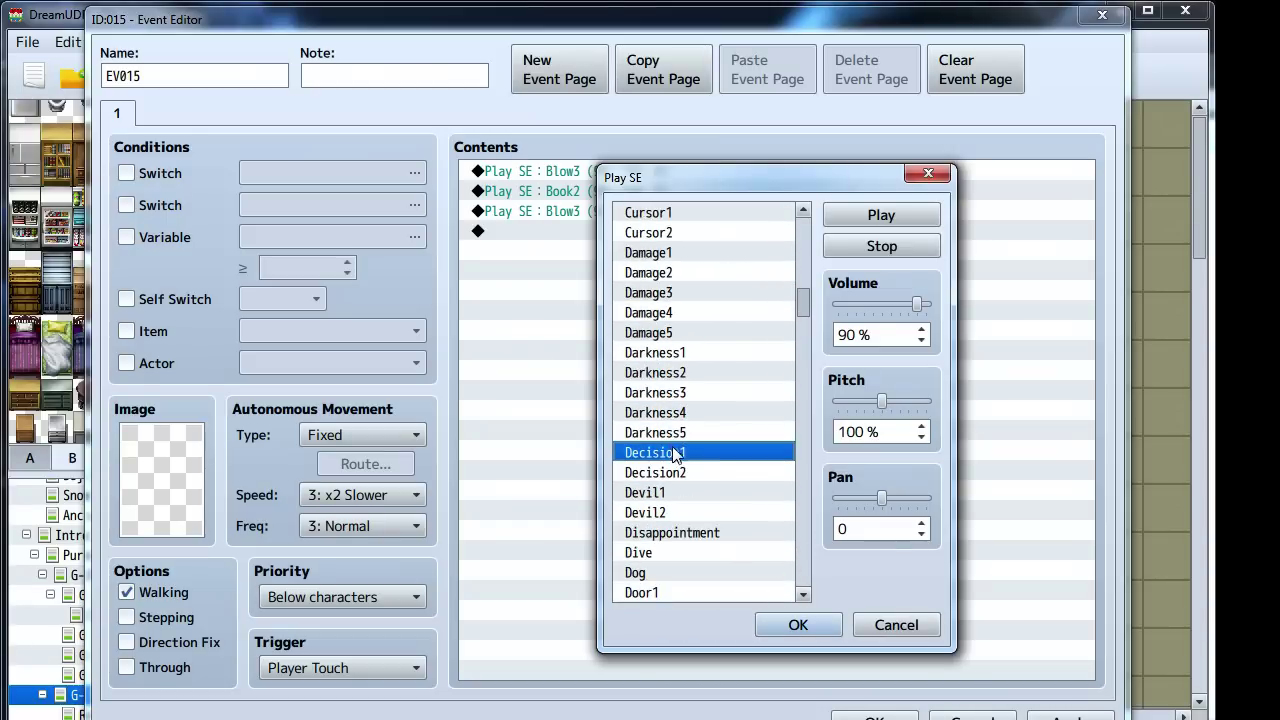
{"action": "scroll", "coordinate": [680, 472], "scroll_direction": "down", "scroll_amount": 2}
{"action": "left_click", "coordinate": [680, 455]}
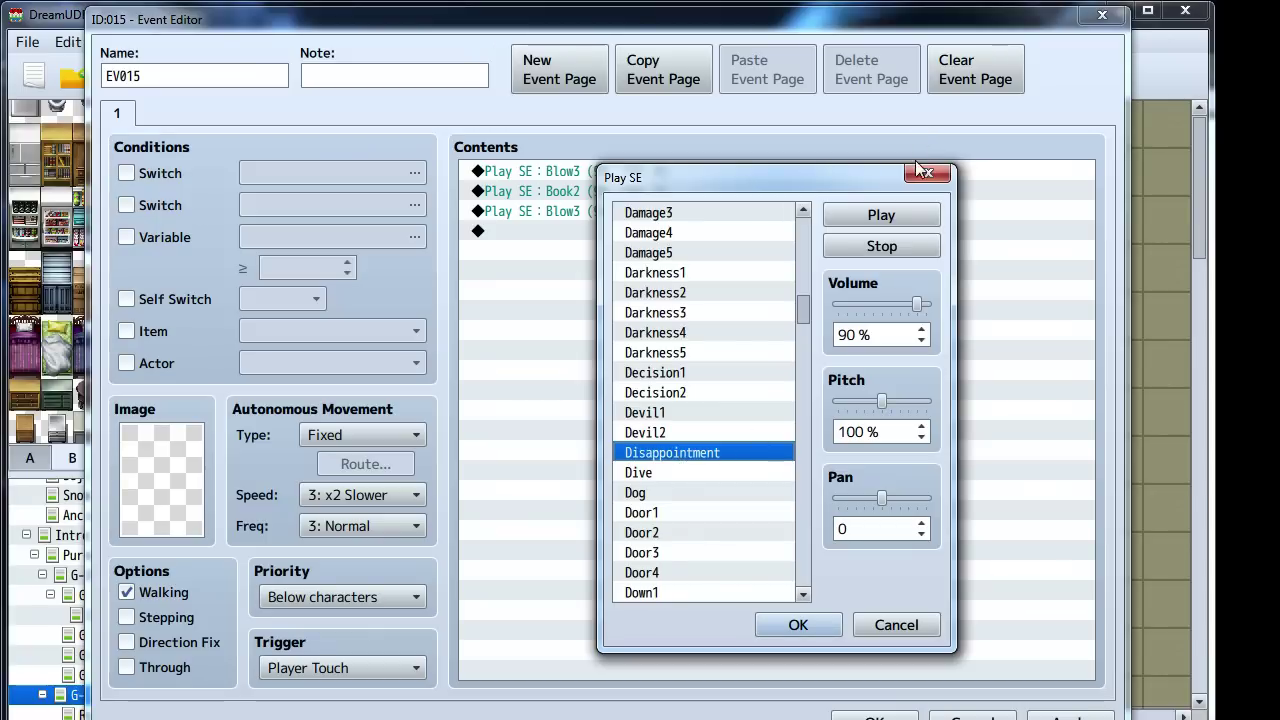
{"action": "left_click", "coordinate": [869, 222]}
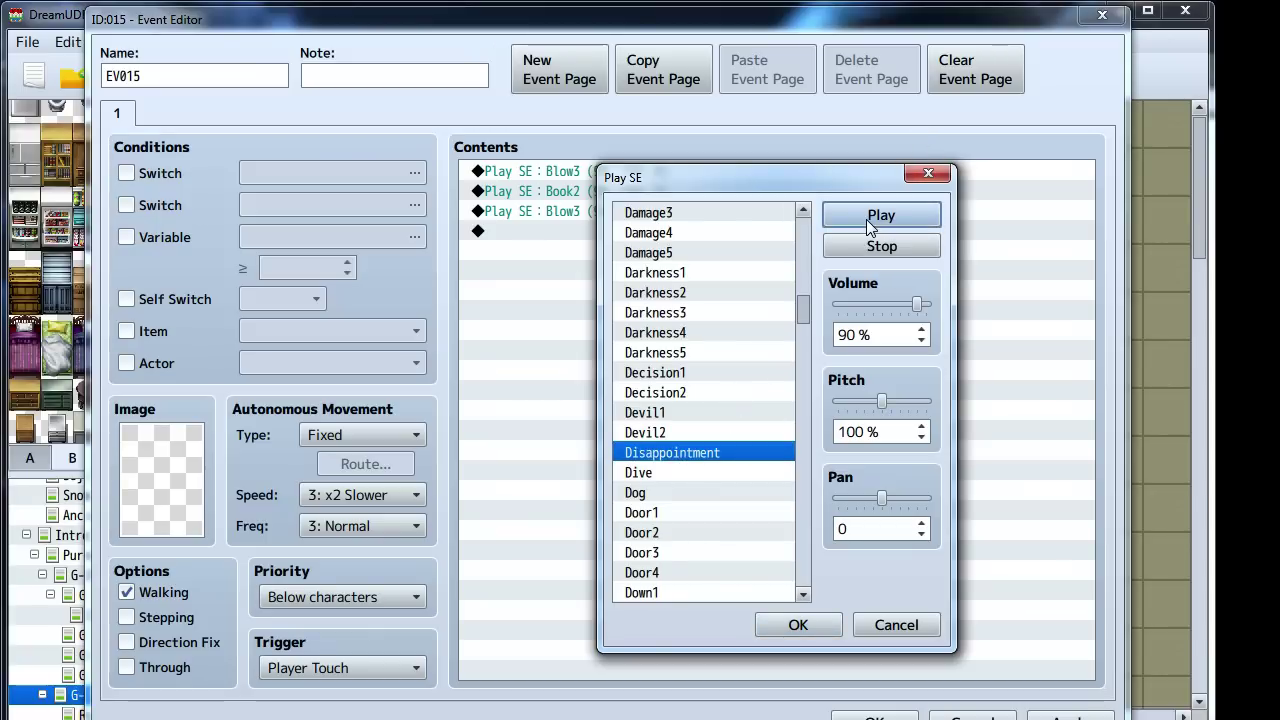
Preview the Evasion1, Evasion2, Explosion1, Fire1 and Fire3 sounds for the third sound command
{"action": "scroll", "coordinate": [660, 410], "scroll_direction": "down", "scroll_amount": 2}
{"action": "scroll", "coordinate": [686, 410], "scroll_direction": "down", "scroll_amount": 3}
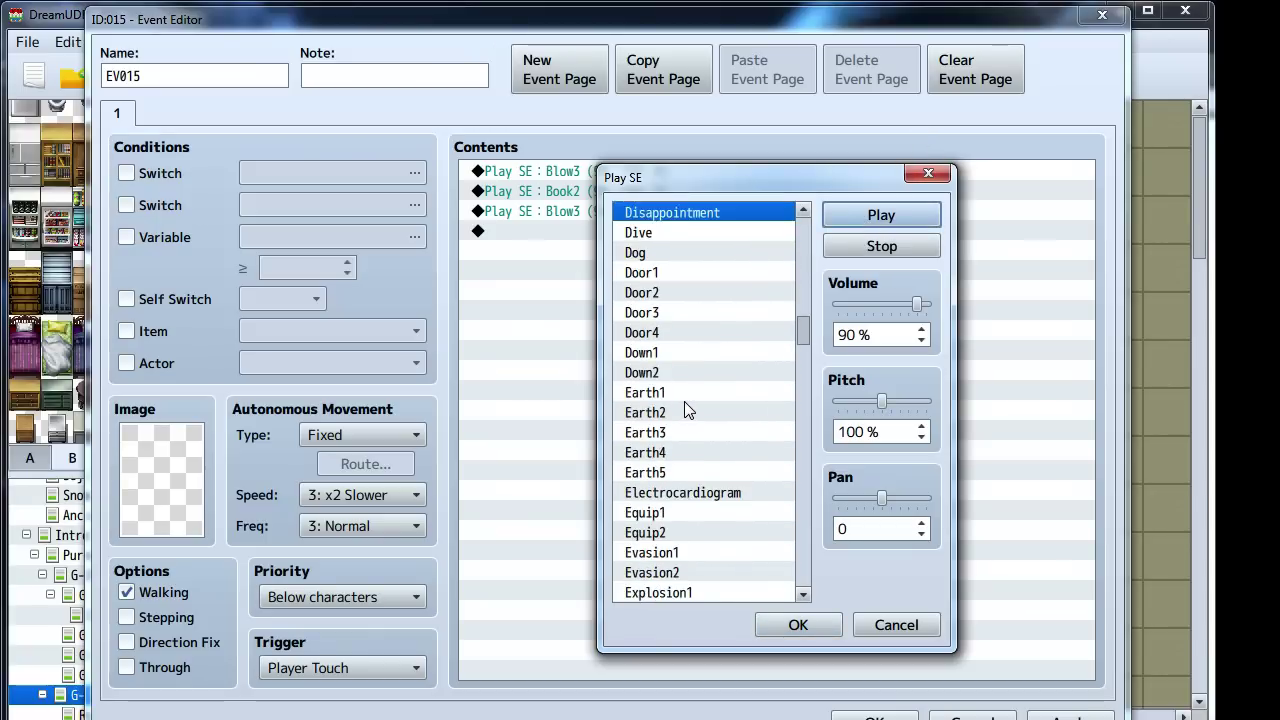
{"action": "left_click", "coordinate": [667, 452]}
{"action": "left_click", "coordinate": [686, 476]}
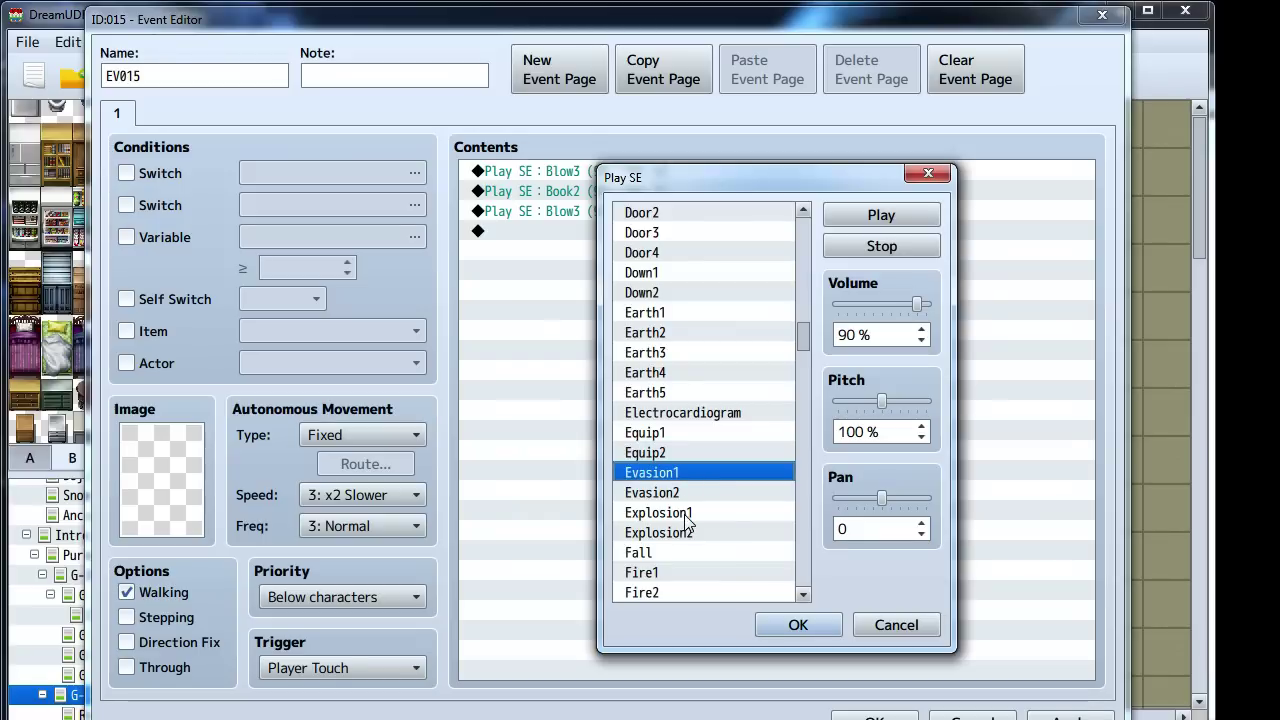
{"action": "left_click", "coordinate": [688, 492]}
{"action": "scroll", "coordinate": [697, 494], "scroll_direction": "down", "scroll_amount": 3}
{"action": "left_click", "coordinate": [668, 314]}
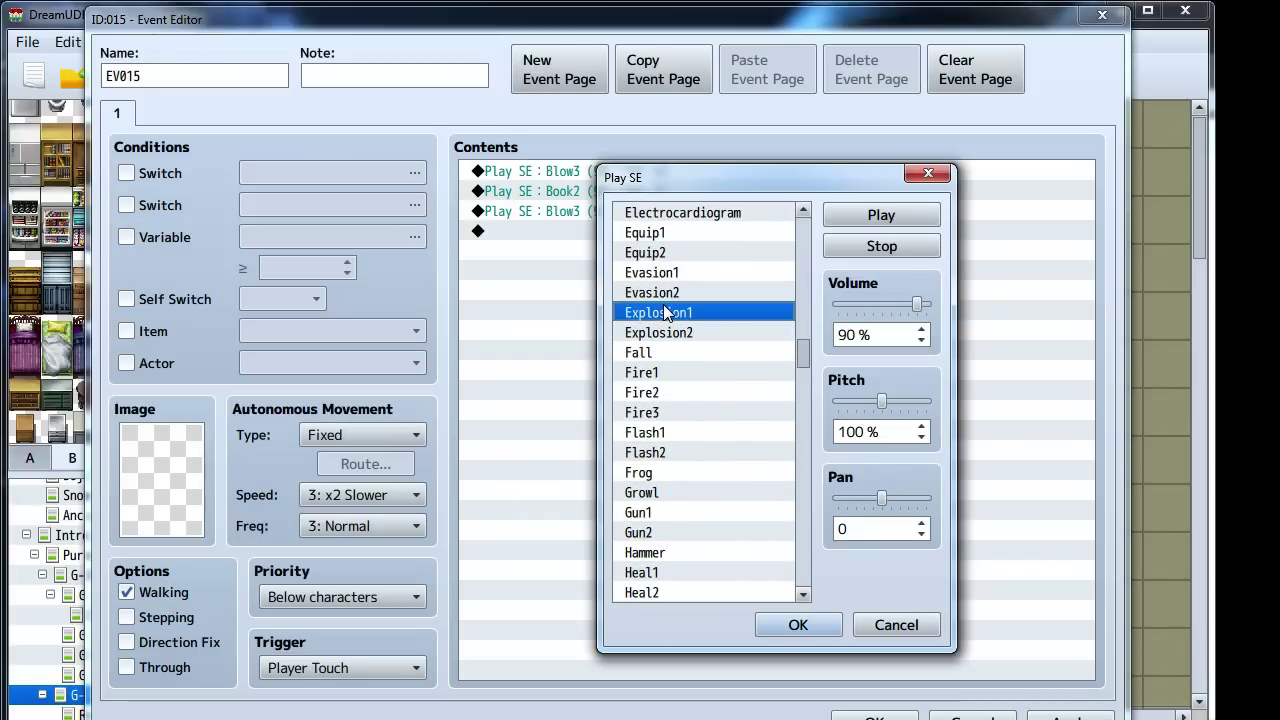
{"action": "scroll", "coordinate": [685, 345], "scroll_direction": "down", "scroll_amount": 1}
{"action": "left_click", "coordinate": [670, 368]}
{"action": "left_click", "coordinate": [666, 354]}
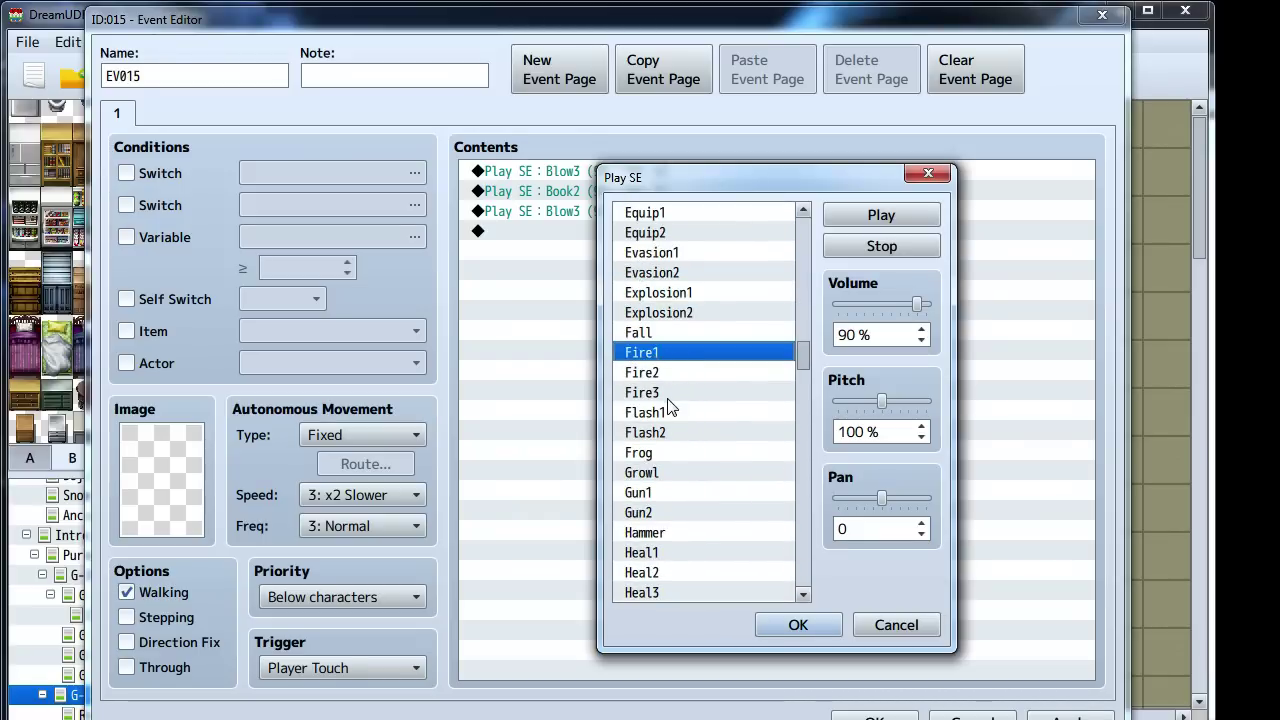
{"action": "left_click", "coordinate": [668, 394]}
Preview the two Gun sounds and compare Jump1 with Jump2 for the third sound command
{"action": "scroll", "coordinate": [706, 431], "scroll_direction": "down", "scroll_amount": 2}
{"action": "scroll", "coordinate": [706, 431], "scroll_direction": "down", "scroll_amount": 1}
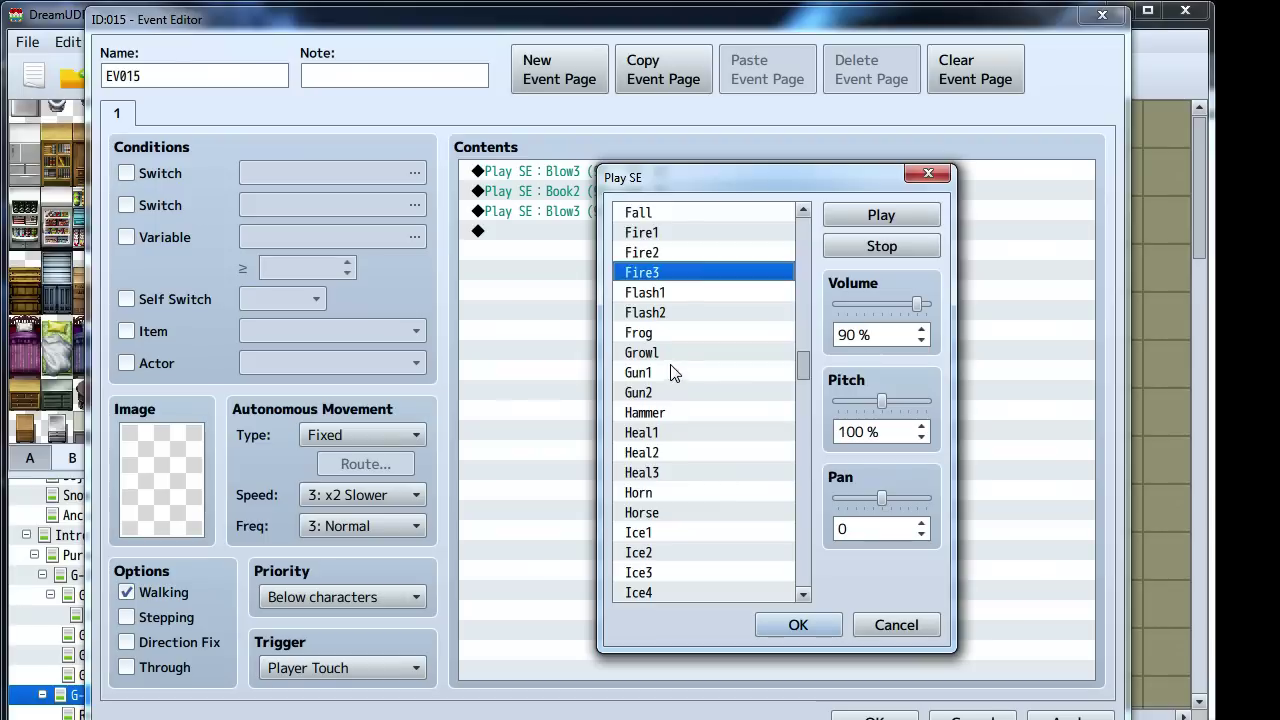
{"action": "left_click", "coordinate": [670, 370]}
{"action": "left_click", "coordinate": [672, 392]}
{"action": "scroll", "coordinate": [675, 393], "scroll_direction": "down", "scroll_amount": 3}
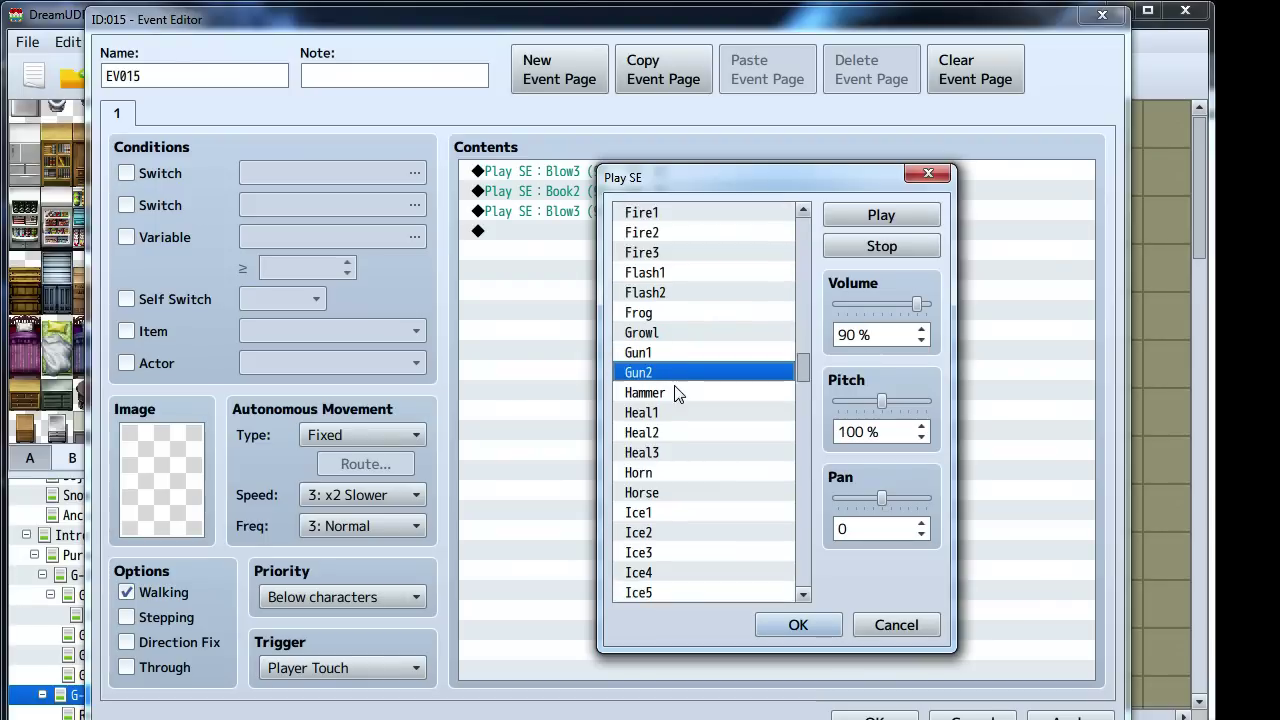
{"action": "scroll", "coordinate": [660, 470], "scroll_direction": "down", "scroll_amount": 2}
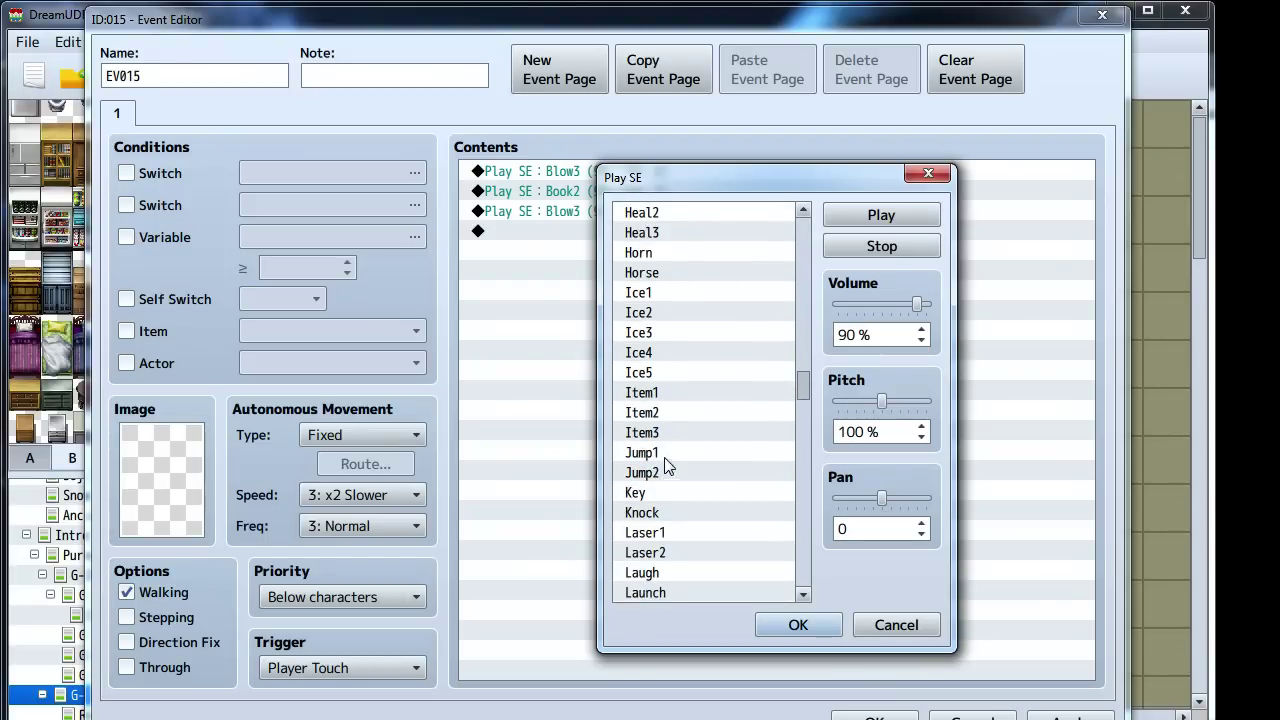
{"action": "left_click", "coordinate": [665, 453]}
{"action": "left_click", "coordinate": [667, 472]}
{"action": "left_click", "coordinate": [669, 453]}
{"action": "left_click", "coordinate": [667, 474]}
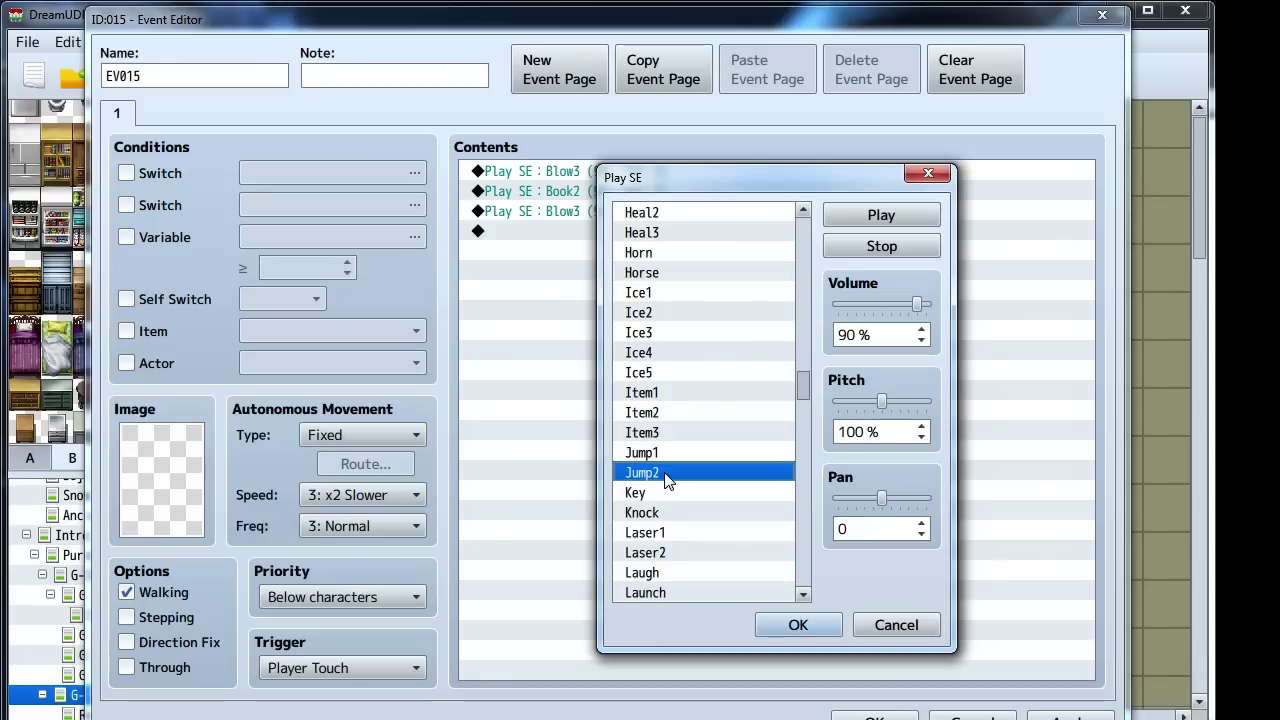
Preview the Laugh and Machine sounds as candidates for the third sound command
{"action": "scroll", "coordinate": [667, 480], "scroll_direction": "down", "scroll_amount": 1}
{"action": "left_click", "coordinate": [673, 515]}
{"action": "scroll", "coordinate": [675, 520], "scroll_direction": "down", "scroll_amount": 1}
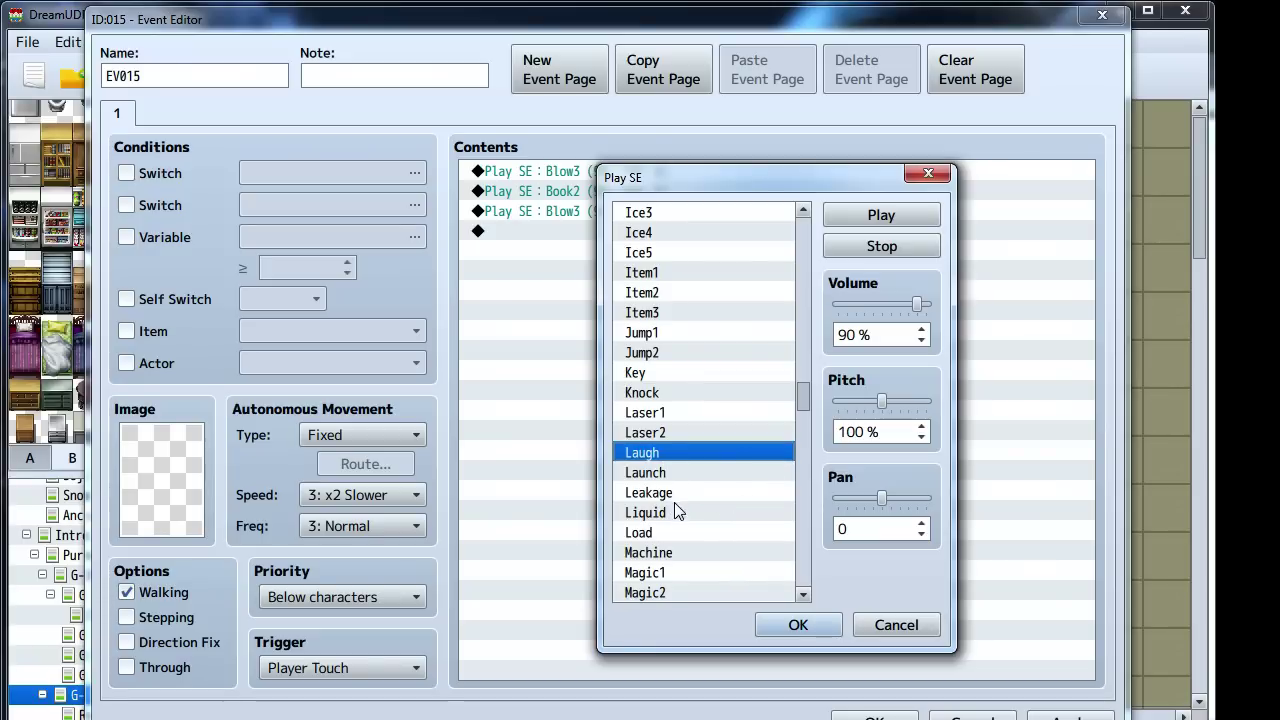
{"action": "left_click", "coordinate": [669, 550]}
{"action": "scroll", "coordinate": [669, 544], "scroll_direction": "down", "scroll_amount": 7}
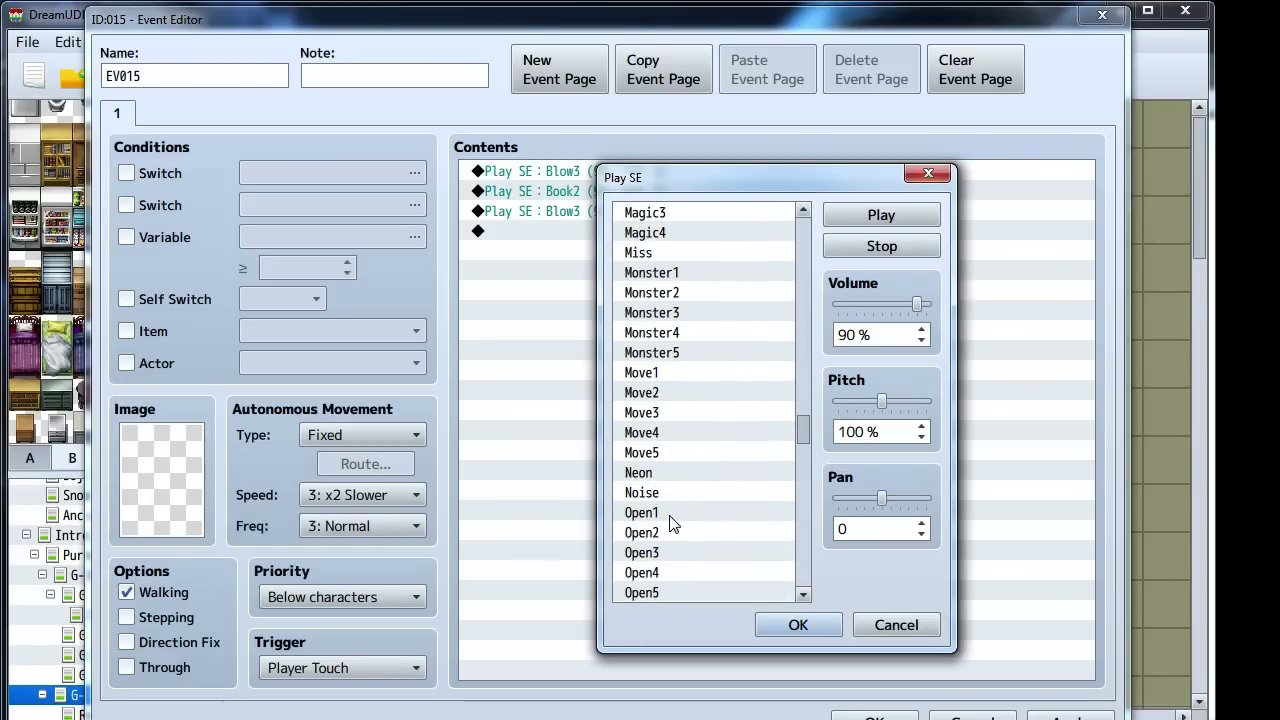
Preview the Open1, Open3 and Powerup sounds for the third sound command
{"action": "left_click", "coordinate": [669, 516]}
{"action": "scroll", "coordinate": [672, 508], "scroll_direction": "down", "scroll_amount": 1}
{"action": "left_click", "coordinate": [676, 494]}
{"action": "scroll", "coordinate": [676, 494], "scroll_direction": "down", "scroll_amount": 4}
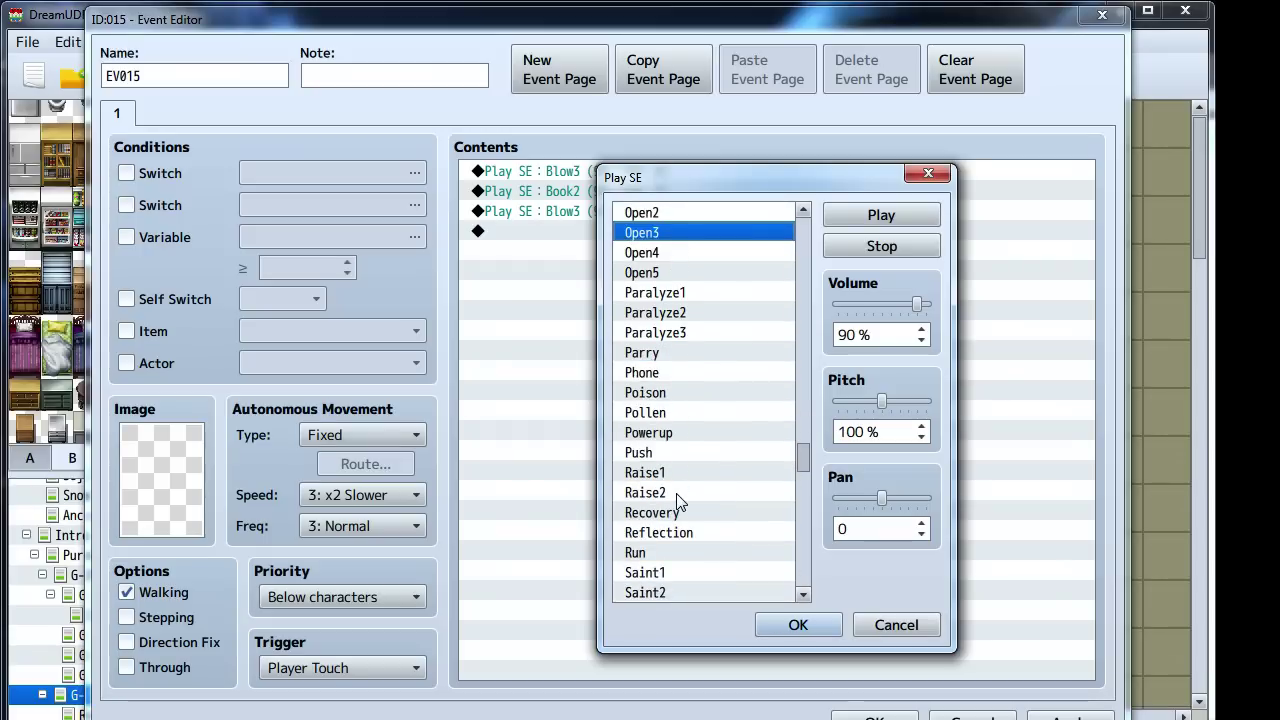
{"action": "left_click", "coordinate": [676, 433]}
{"action": "scroll", "coordinate": [684, 450], "scroll_direction": "down", "scroll_amount": 3}
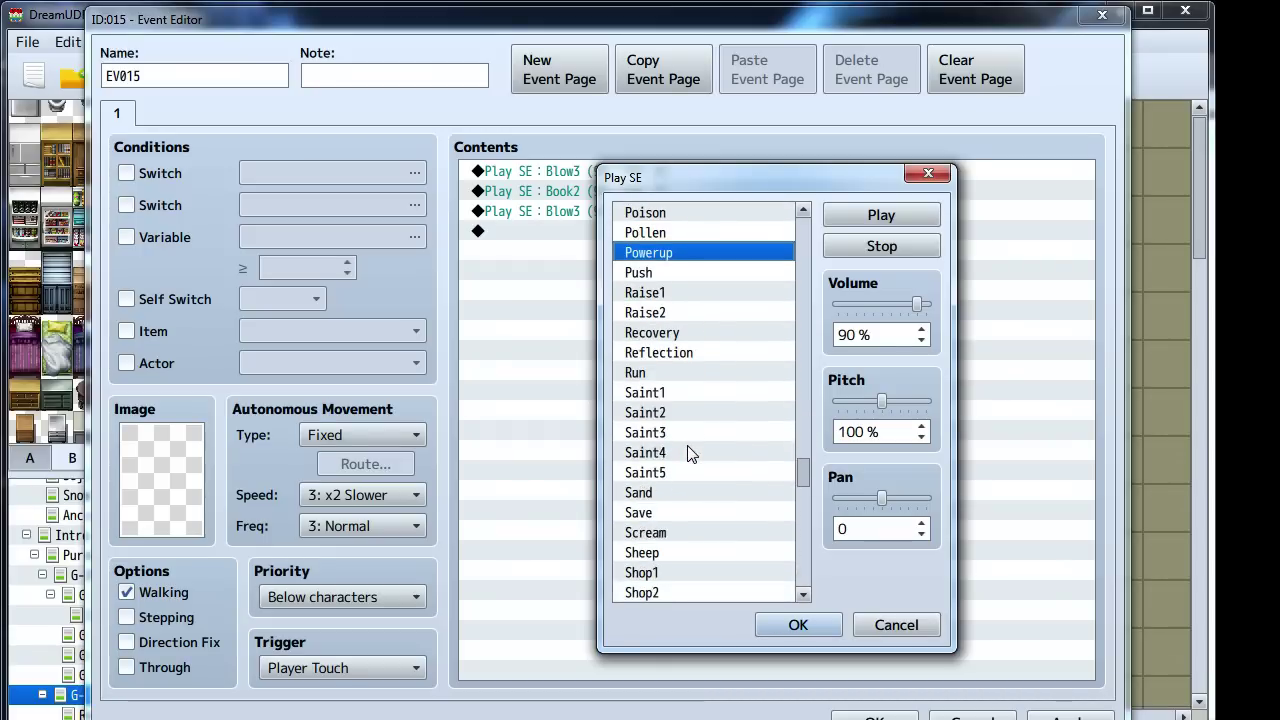
Preview the Shop2, Shop1 and Skill1 sounds for the third sound command
{"action": "scroll", "coordinate": [688, 452], "scroll_direction": "down", "scroll_amount": 3}
{"action": "left_click", "coordinate": [666, 393]}
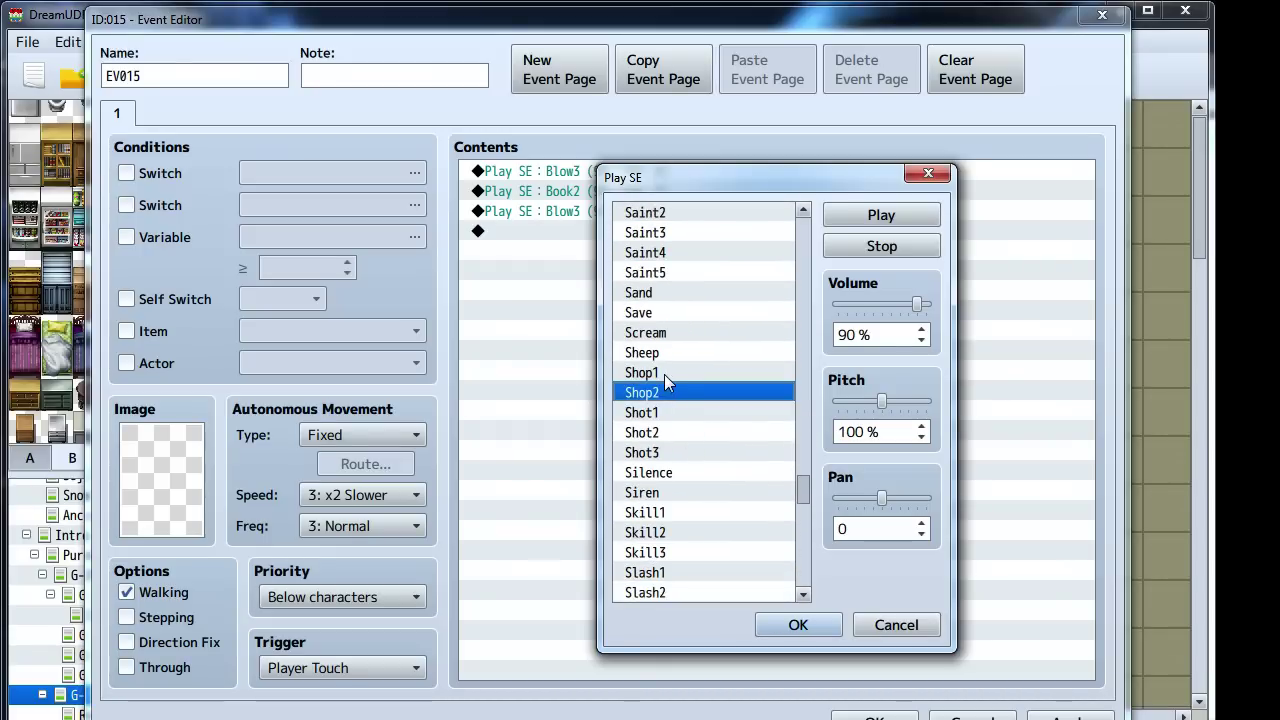
{"action": "left_click", "coordinate": [665, 373]}
{"action": "scroll", "coordinate": [672, 392], "scroll_direction": "down", "scroll_amount": 2}
{"action": "left_click", "coordinate": [674, 395]}
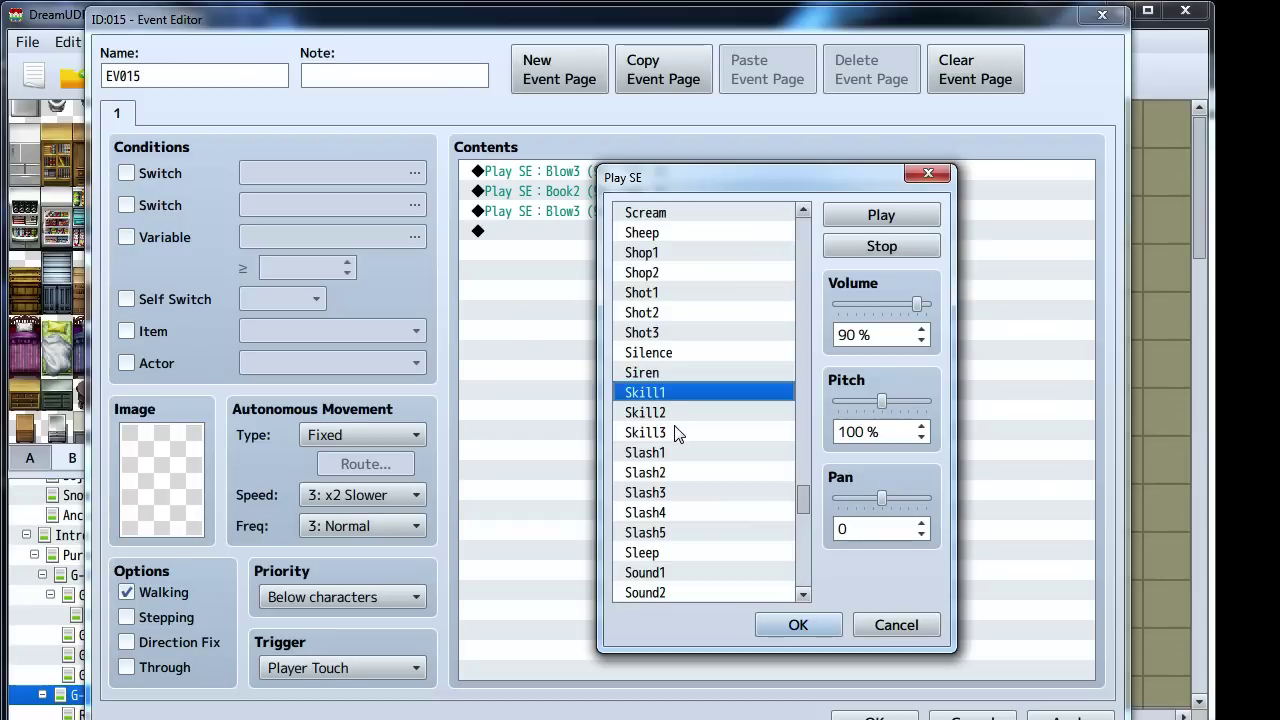
Preview the Slash2 to Slash5 sounds and the Wolf sound for the third sound command
{"action": "left_click", "coordinate": [677, 471]}
{"action": "scroll", "coordinate": [676, 468], "scroll_direction": "down", "scroll_amount": 1}
{"action": "left_click", "coordinate": [675, 466]}
{"action": "left_click", "coordinate": [670, 418]}
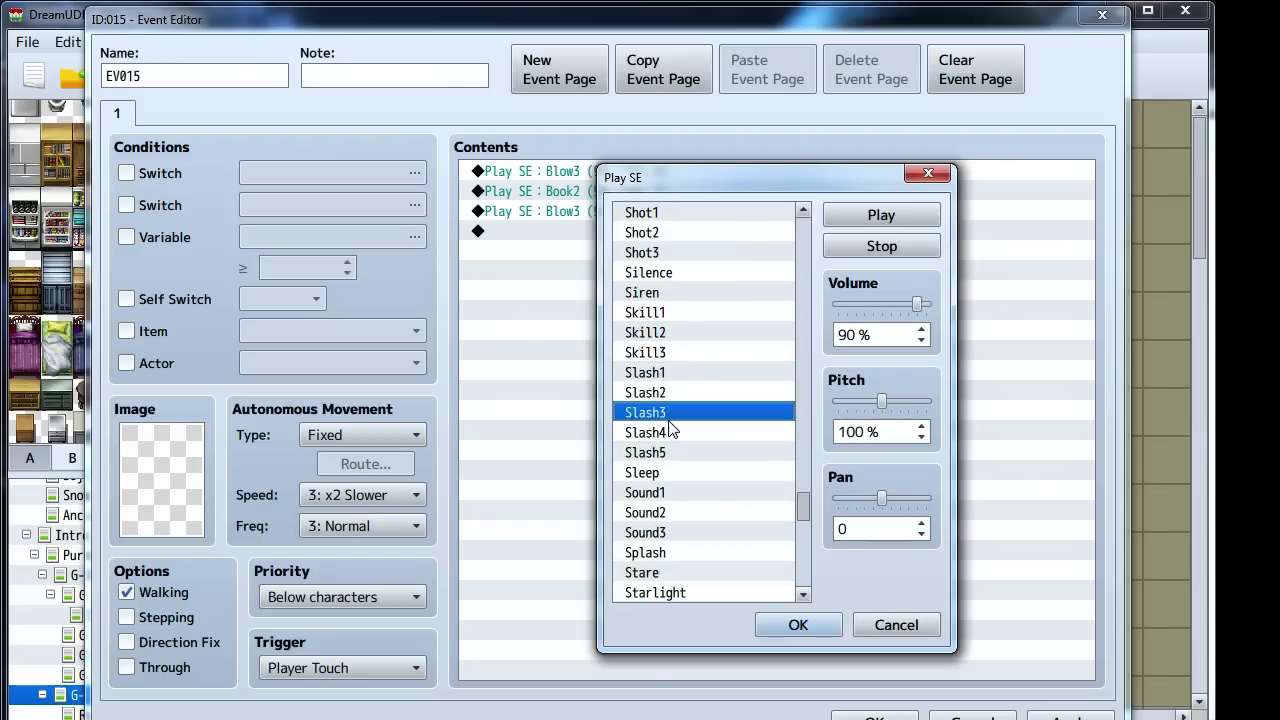
{"action": "left_click", "coordinate": [671, 433]}
{"action": "left_click", "coordinate": [673, 453]}
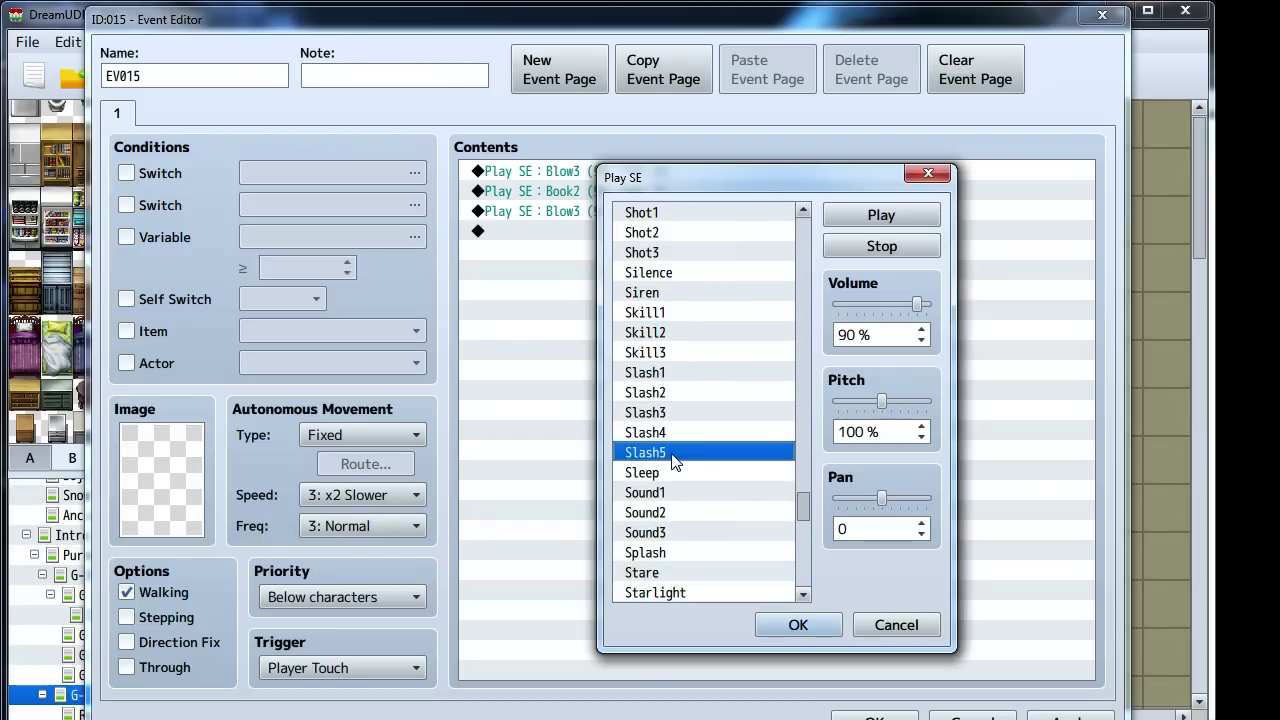
{"action": "scroll", "coordinate": [673, 461], "scroll_direction": "down", "scroll_amount": 1}
{"action": "scroll", "coordinate": [673, 461], "scroll_direction": "down", "scroll_amount": 12}
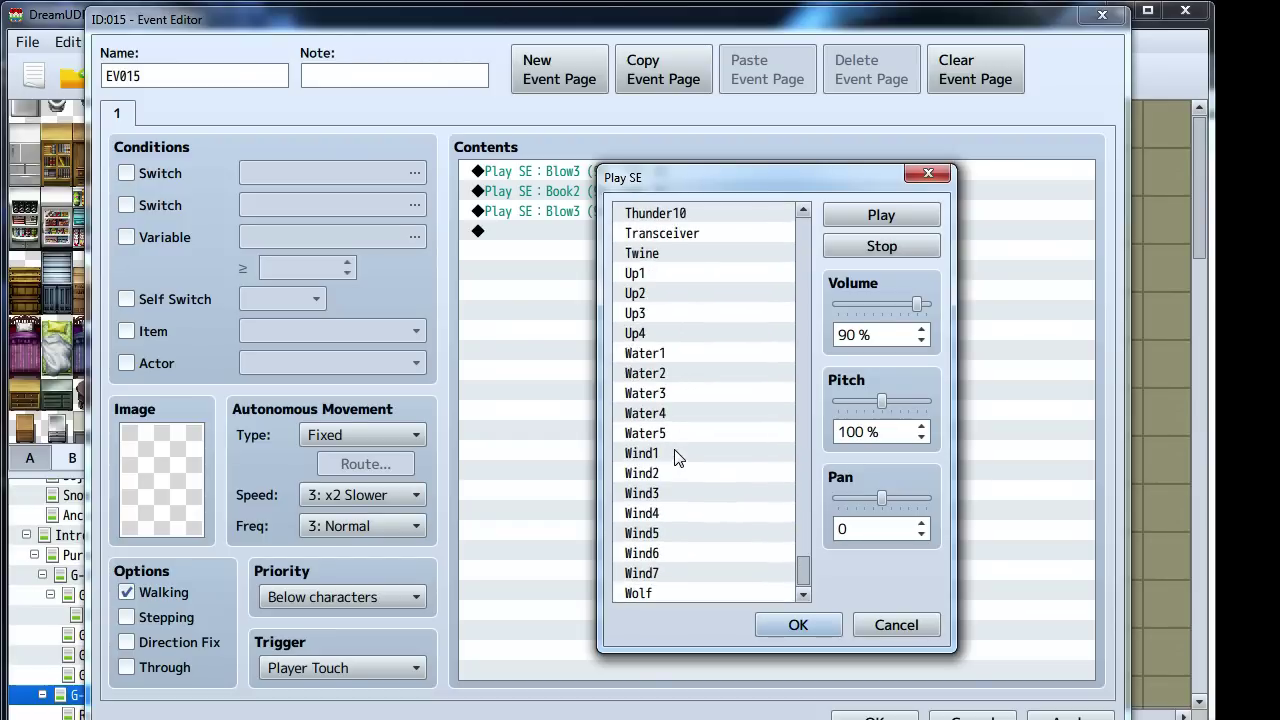
{"action": "left_click", "coordinate": [688, 593]}
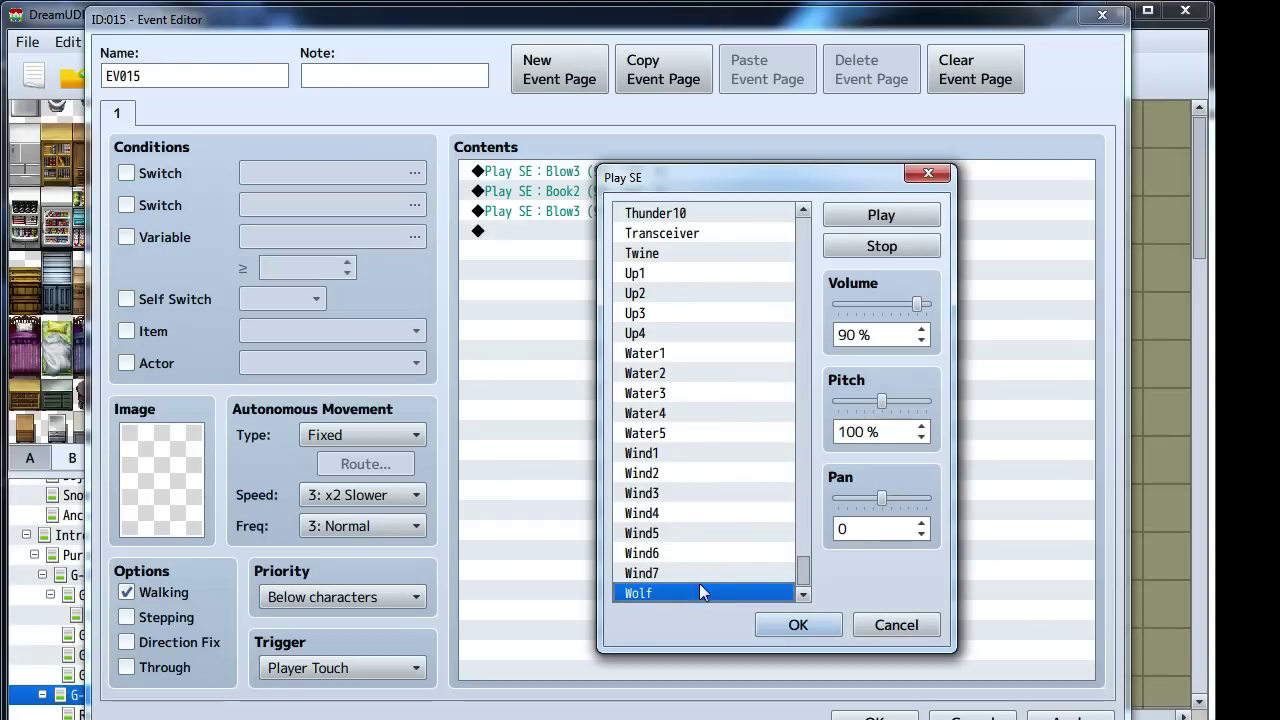
Compare Blow1 with Blow3 and set the event's third sound command to Blow1
{"action": "left_click_drag", "start_coordinate": [801, 576], "coordinate": [816, 240]}
{"action": "left_click", "coordinate": [652, 482]}
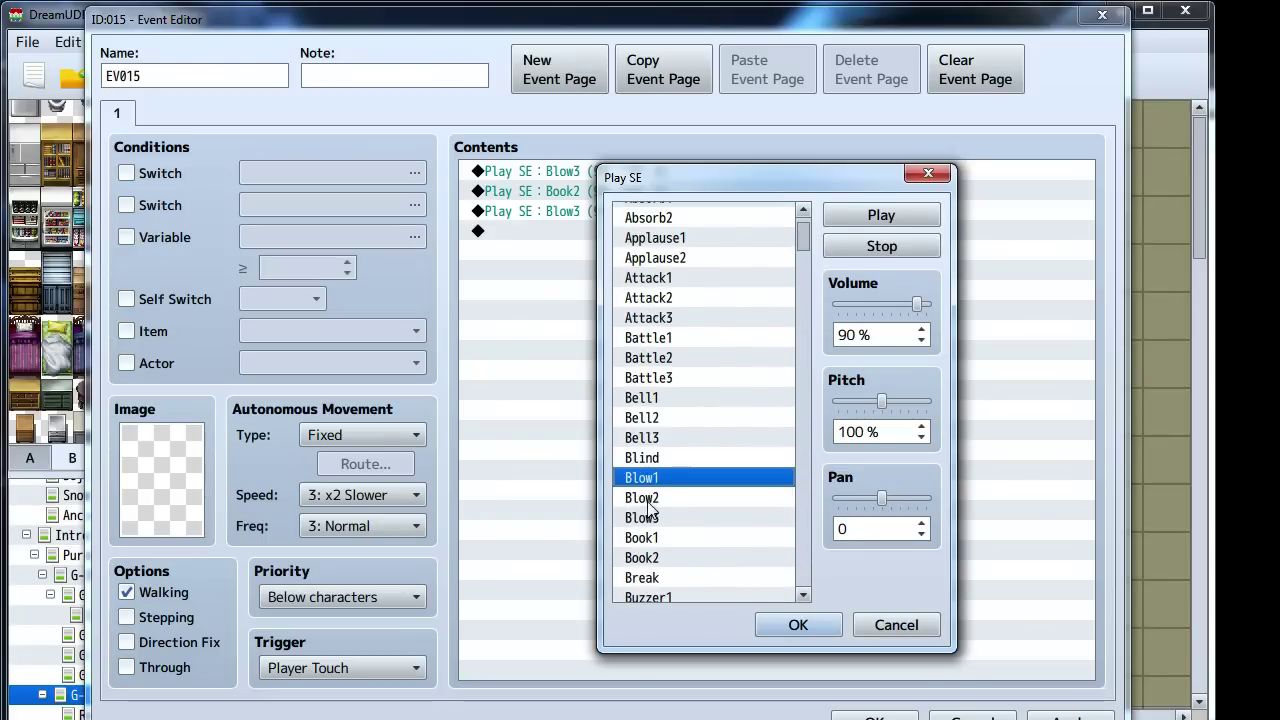
{"action": "left_click", "coordinate": [652, 516]}
{"action": "left_click", "coordinate": [657, 481]}
{"action": "left_click", "coordinate": [798, 625]}
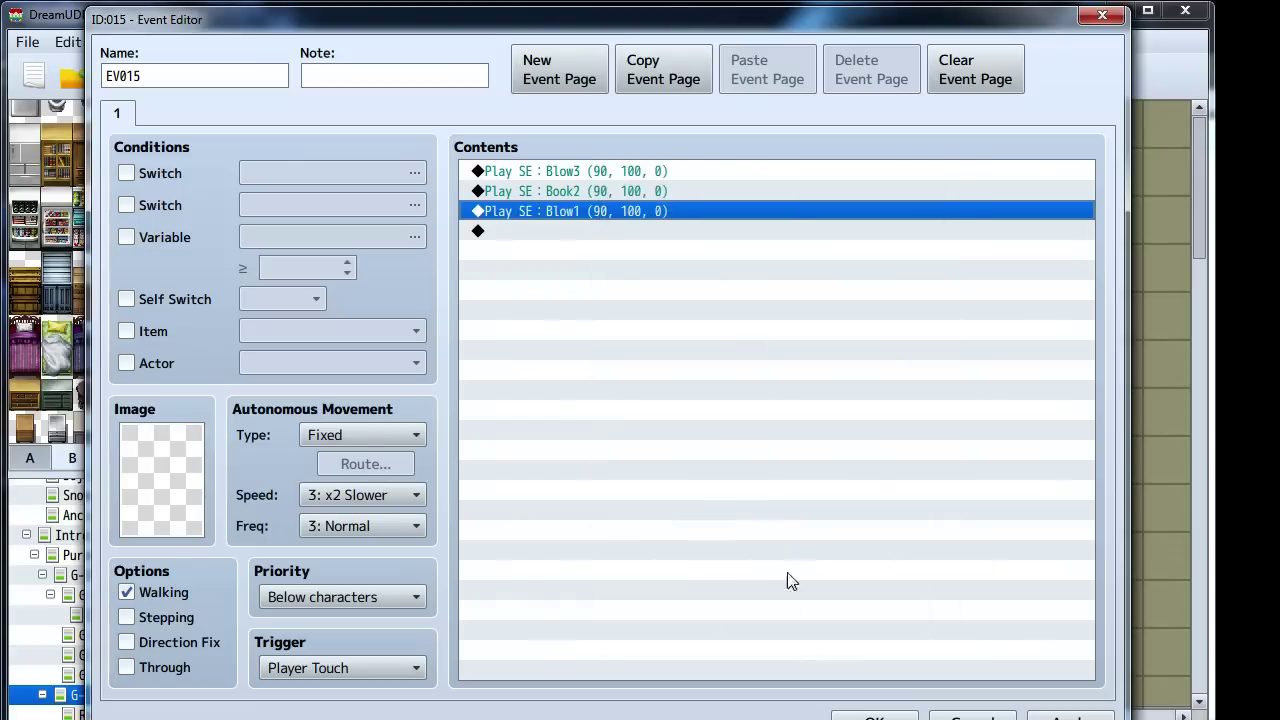
Add a Show Text command after the sounds with a face from the Blaine1 set and the text "...? \n<Blaine>"
{"action": "key", "text": "Down"}
{"action": "key", "text": "Return"}
{"action": "left_click", "coordinate": [540, 118]}
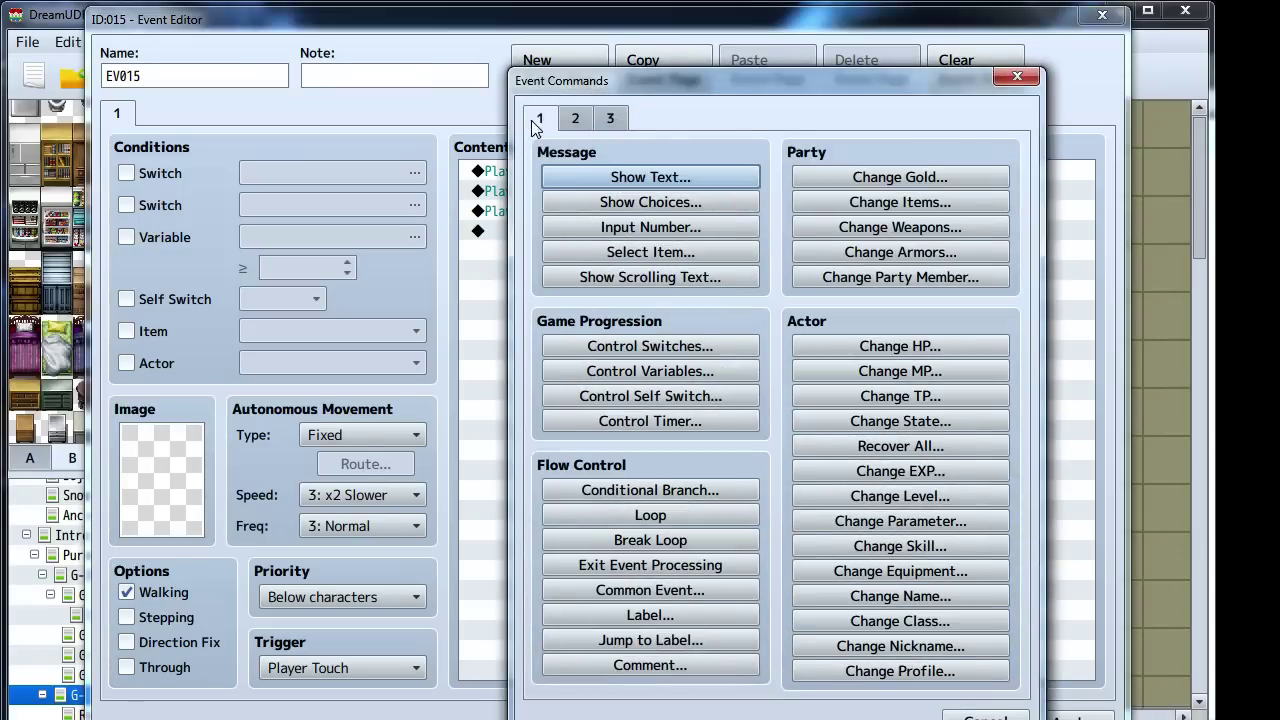
{"action": "left_click", "coordinate": [629, 183]}
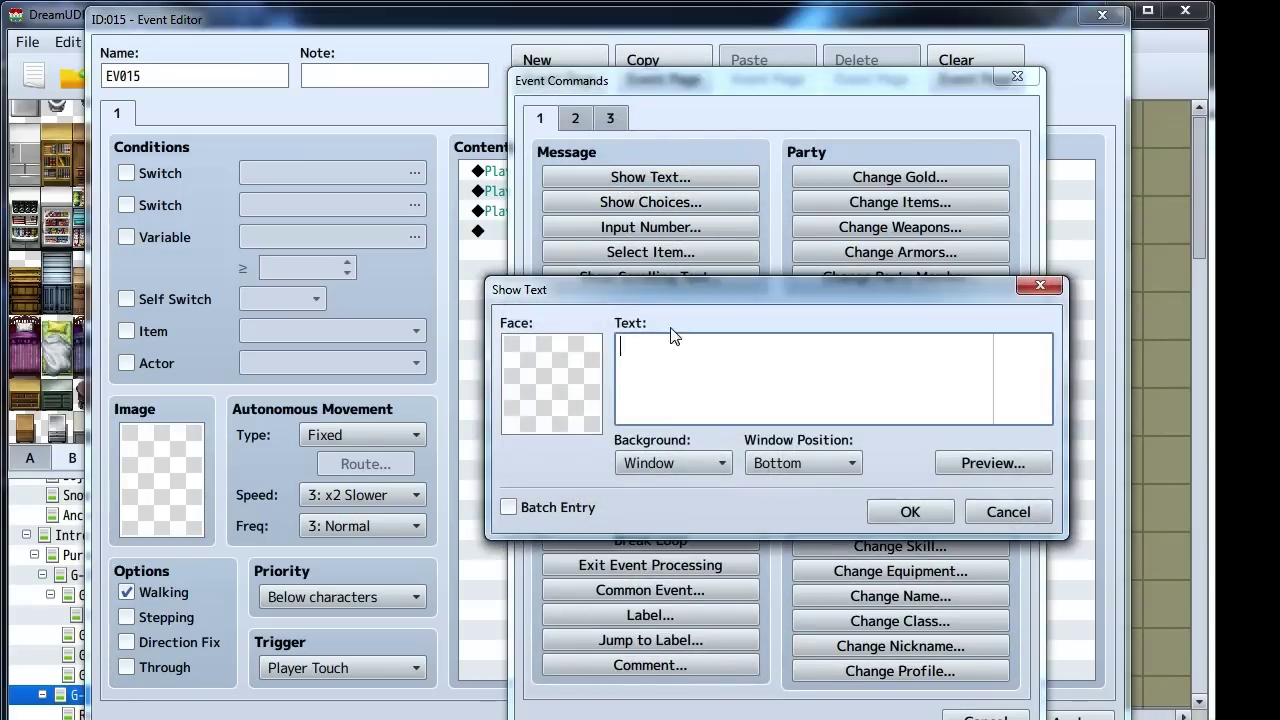
{"action": "double_click", "coordinate": [566, 363]}
{"action": "left_click", "coordinate": [509, 292]}
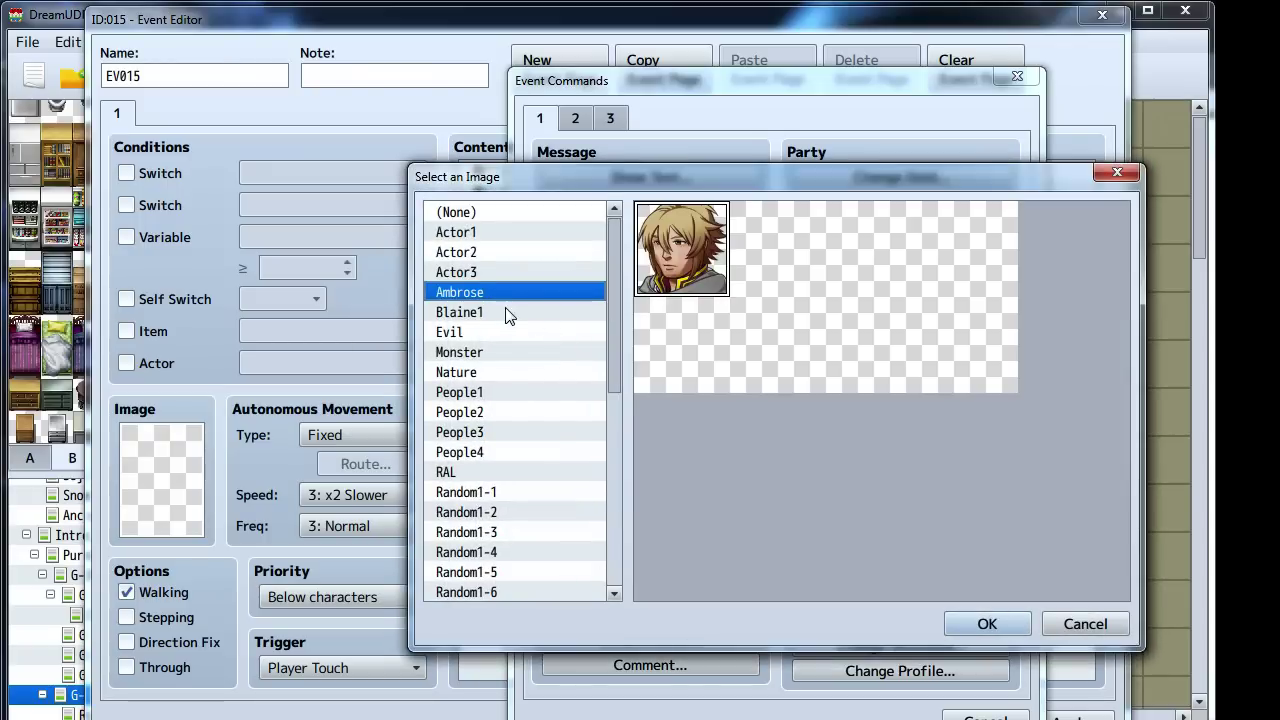
{"action": "left_click", "coordinate": [509, 312]}
{"action": "left_click", "coordinate": [970, 248]}
{"action": "left_click", "coordinate": [976, 620]}
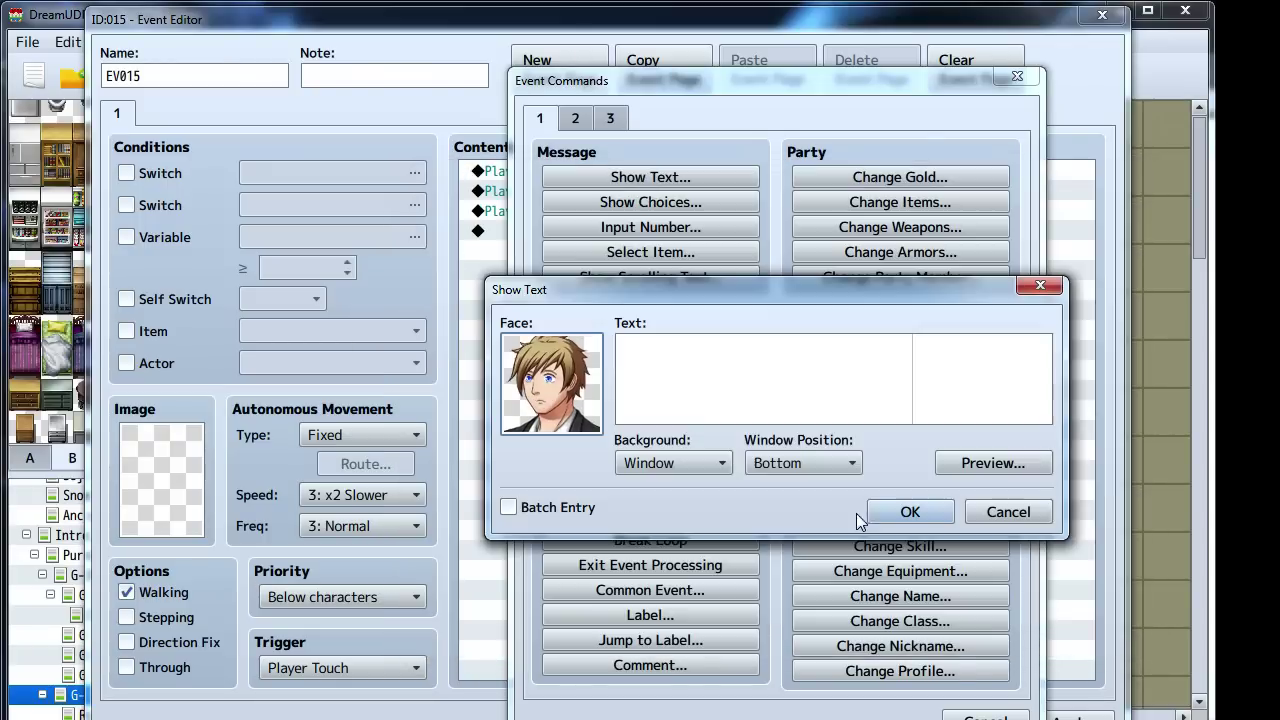
{"action": "left_click", "coordinate": [676, 391]}
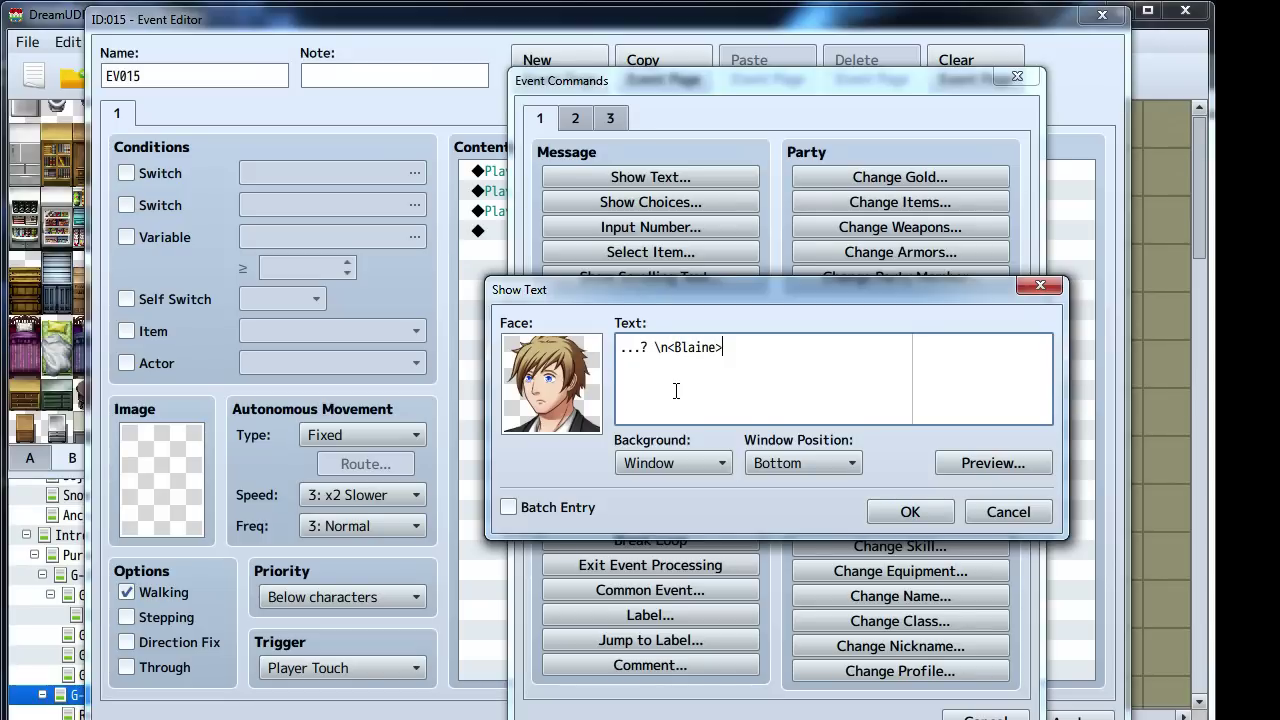
{"action": "left_click", "coordinate": [901, 520]}
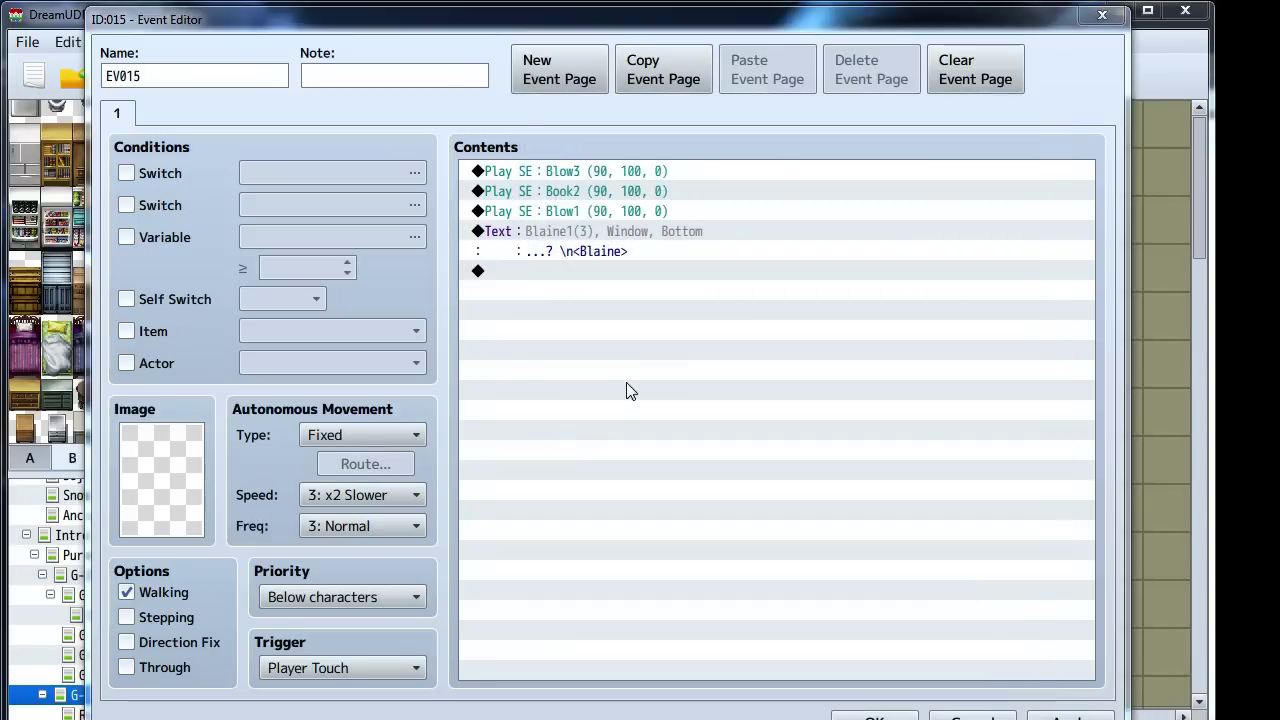
End the event page by turning Self Switch A on, add a blank second page conditioned on Self Switch A, and save the event
{"action": "double_click", "coordinate": [626, 382]}
{"action": "left_click", "coordinate": [650, 396]}
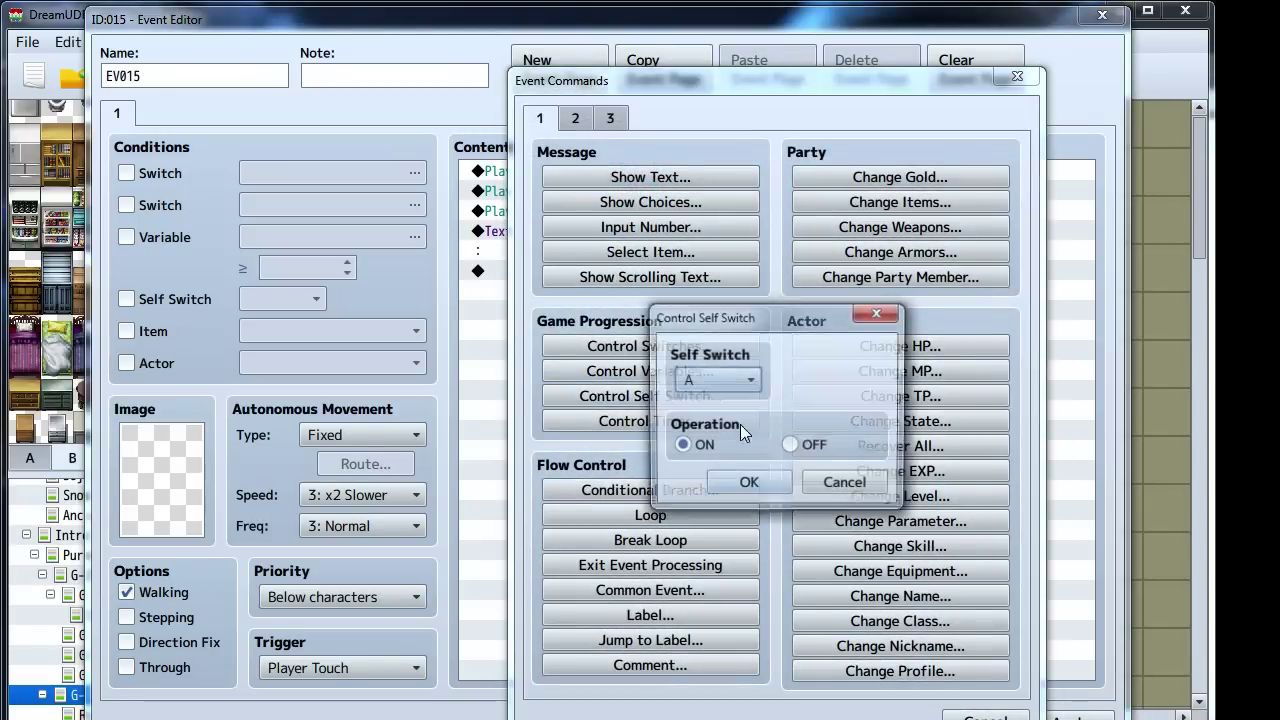
{"action": "left_click", "coordinate": [748, 481]}
{"action": "left_click", "coordinate": [559, 70]}
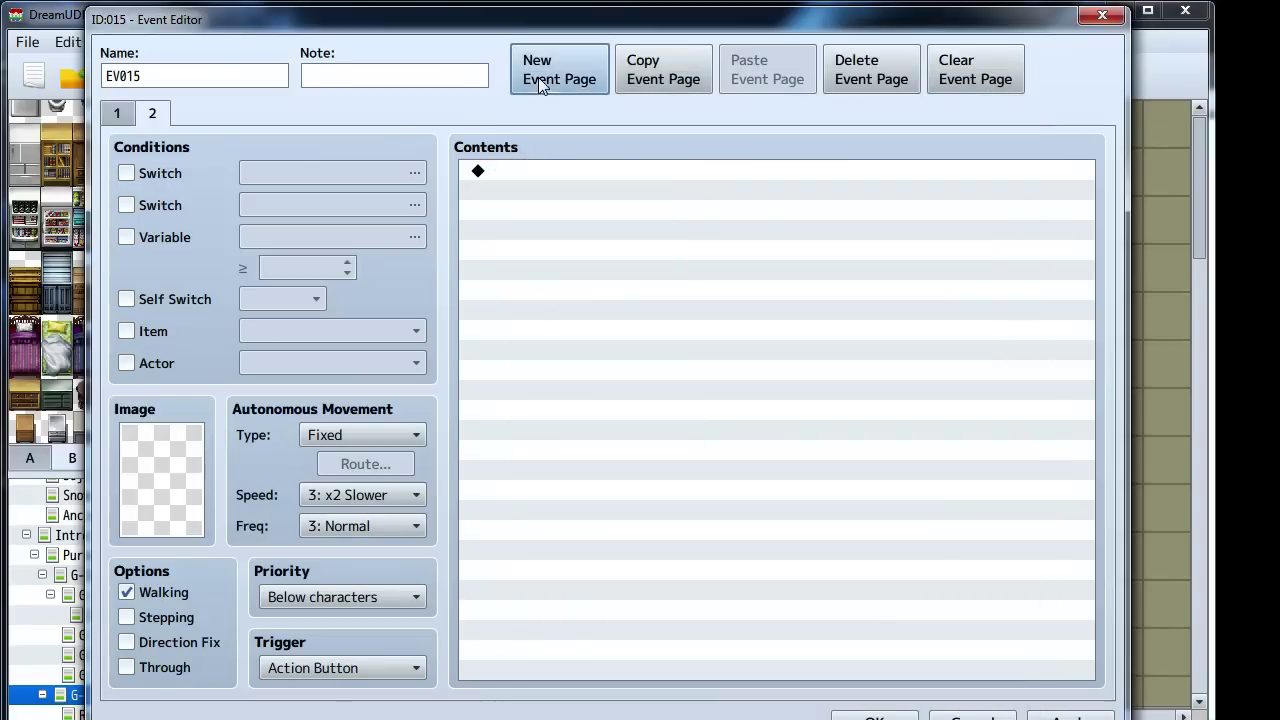
{"action": "left_click", "coordinate": [150, 301]}
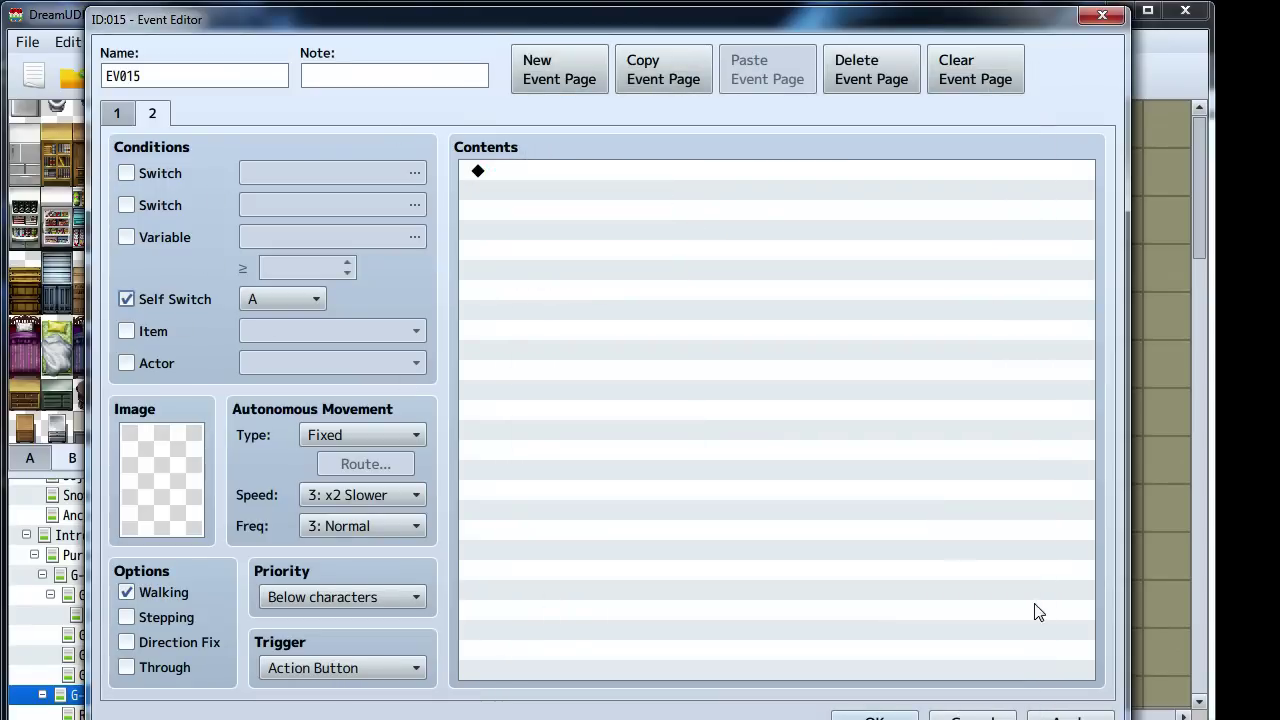
{"action": "left_click", "coordinate": [874, 716]}
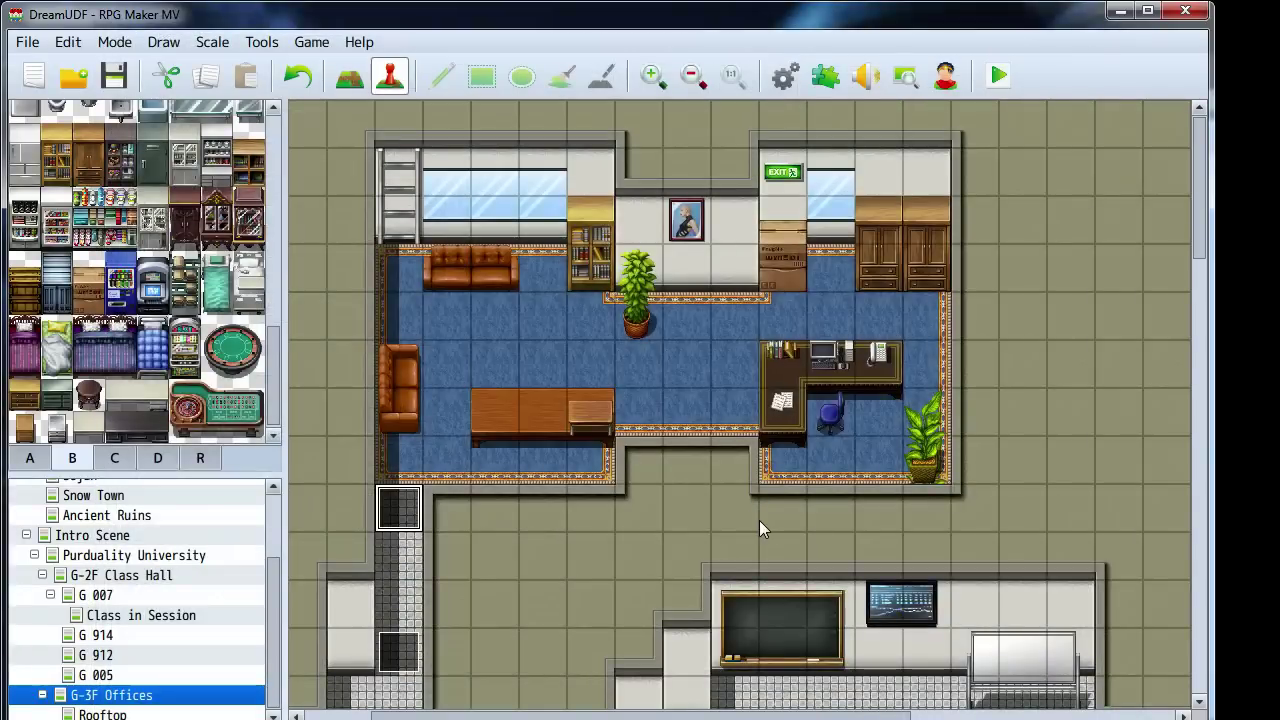
Preview the background music tracks Scene1, Scene2 and 03_Suspense in the Sound Test
{"action": "left_click", "coordinate": [865, 76]}
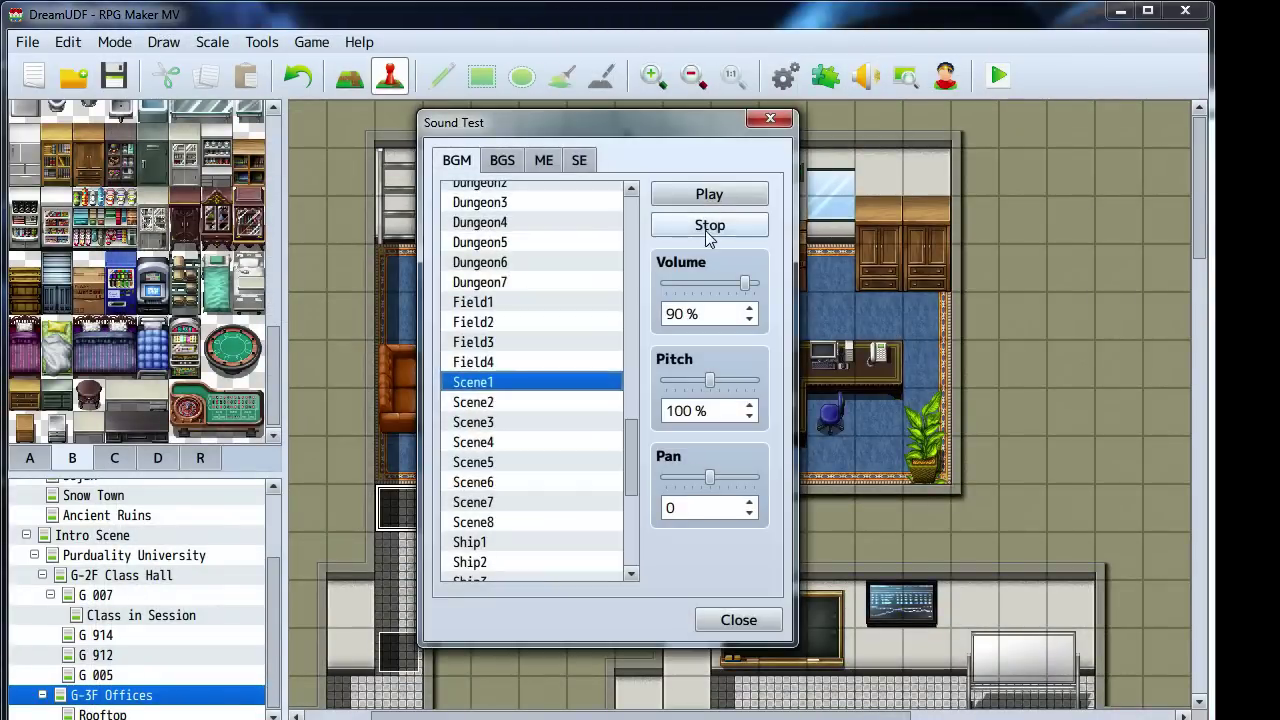
{"action": "left_click", "coordinate": [520, 382]}
{"action": "left_click", "coordinate": [490, 403]}
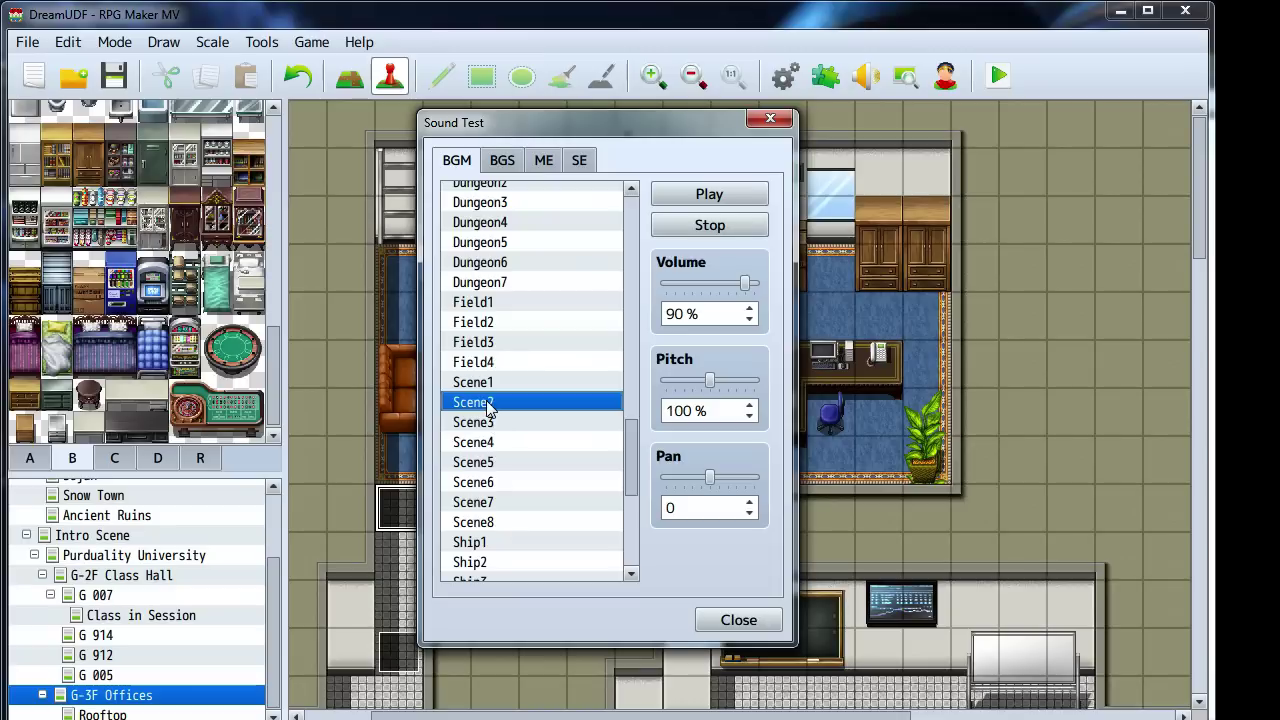
{"action": "scroll", "coordinate": [632, 578], "scroll_direction": "down", "scroll_amount": 6}
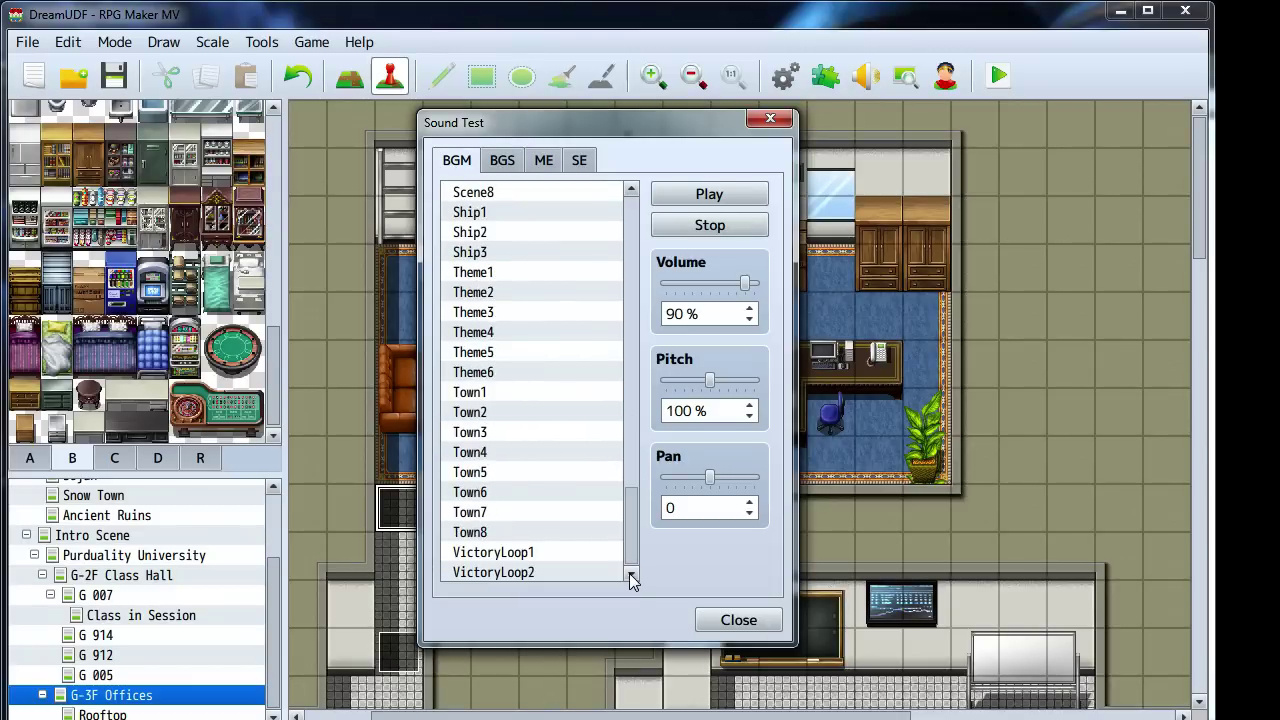
{"action": "left_click_drag", "start_coordinate": [631, 537], "coordinate": [649, 345]}
{"action": "left_click", "coordinate": [520, 410]}
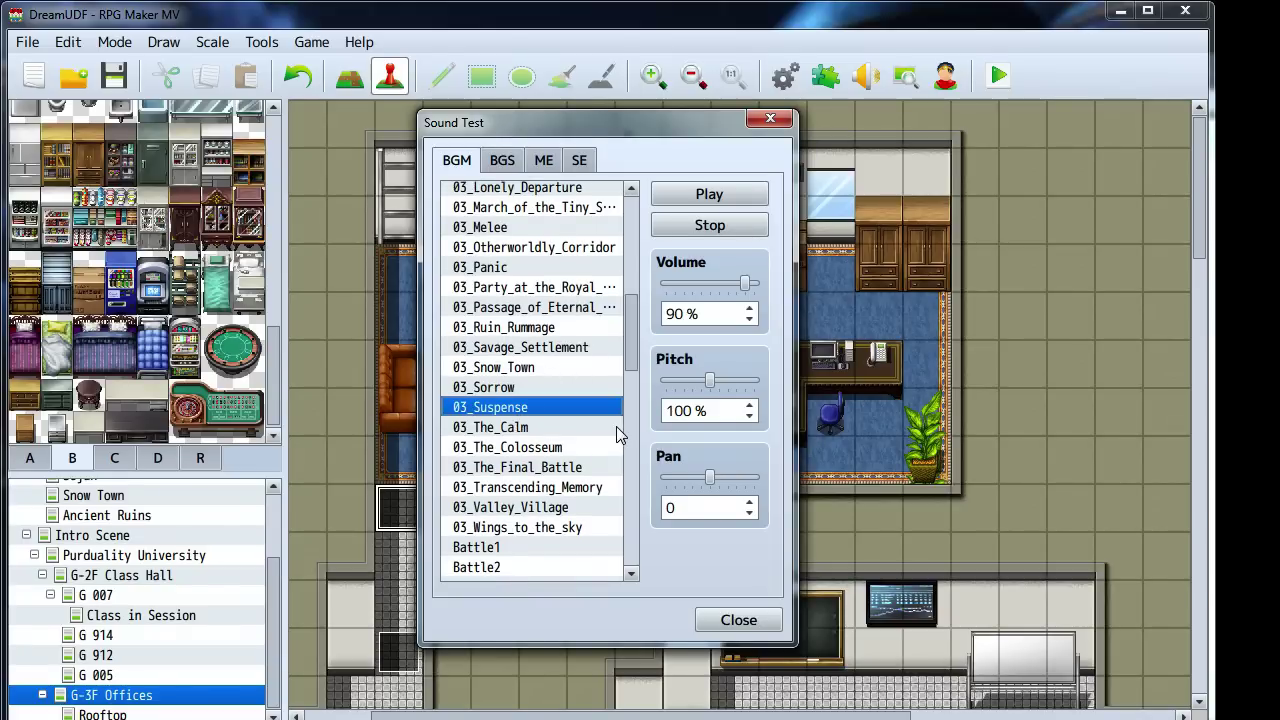
{"action": "left_click", "coordinate": [770, 121]}
Create an event beside the office desk with the left-facing Ambrose sprite and move it onto the blue desk chair
{"action": "middle_click_drag", "start_coordinate": [706, 323], "coordinate": [647, 405]}
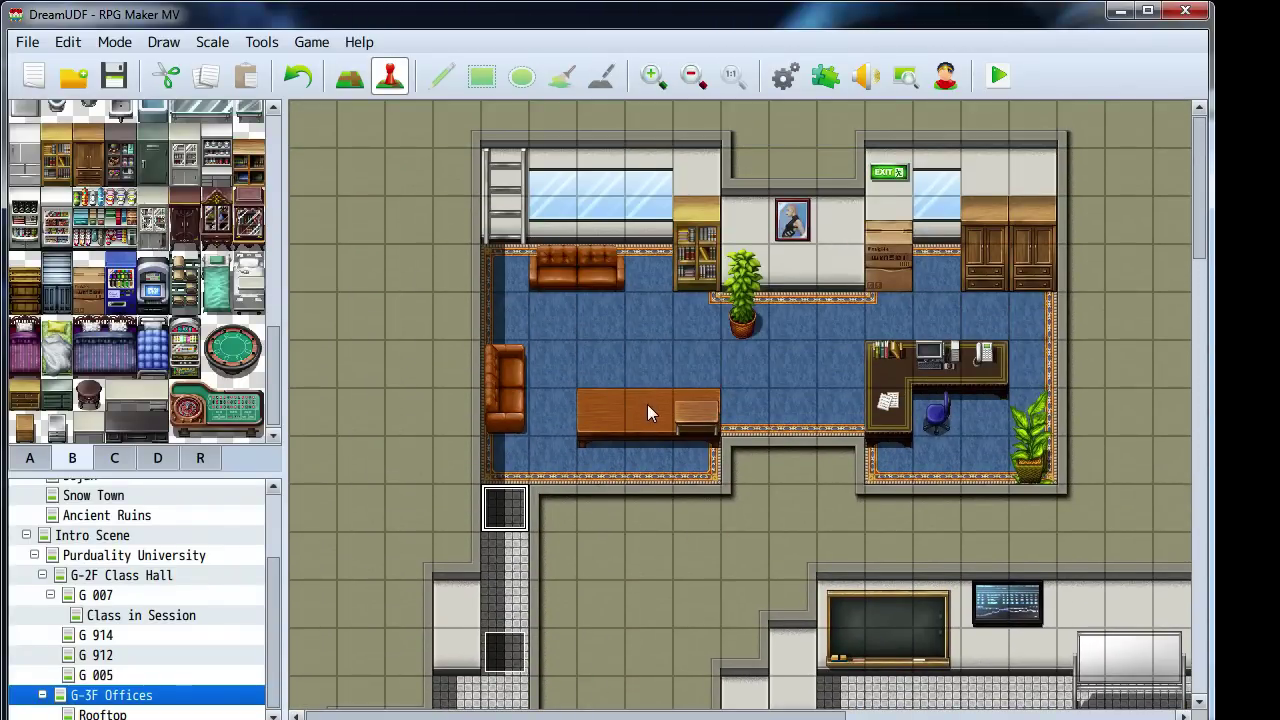
{"action": "mouse_move", "coordinate": [647, 404]}
{"action": "middle_mouse_down"}
{"action": "mouse_move", "coordinate": [666, 409]}
{"action": "mouse_move", "coordinate": [637, 382]}
{"action": "middle_mouse_up"}
{"action": "double_click", "coordinate": [835, 368]}
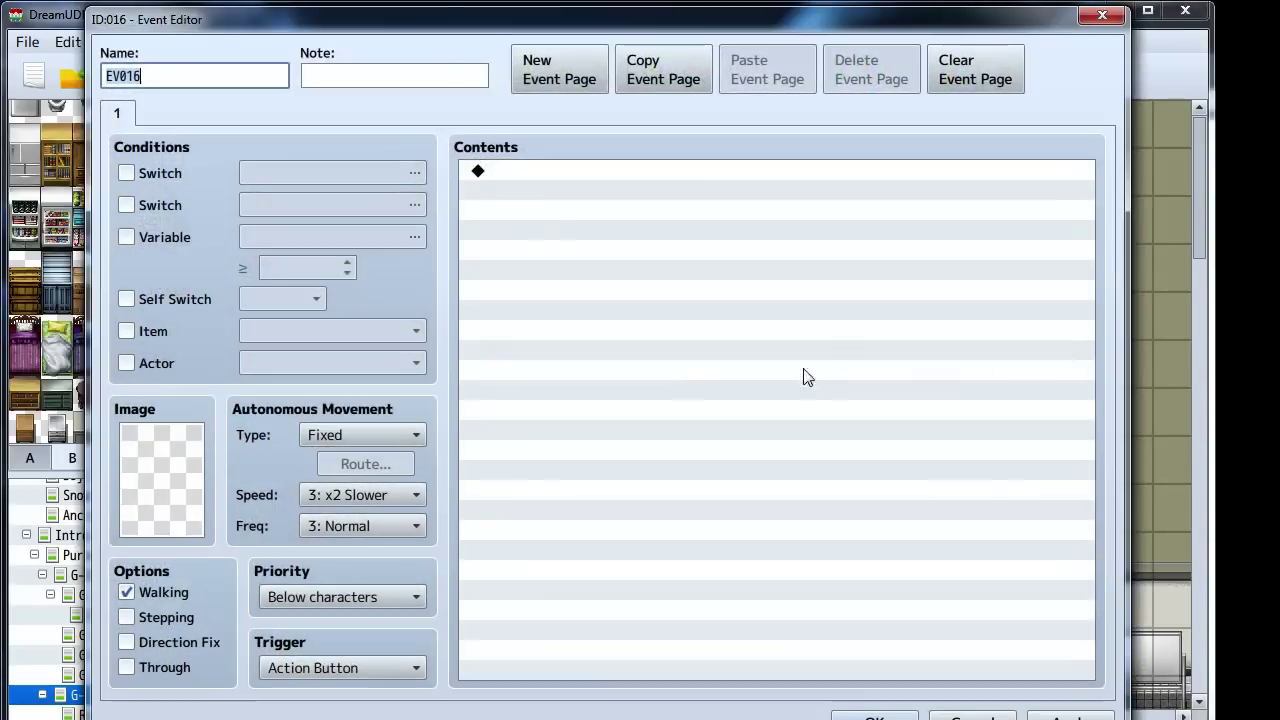
{"action": "double_click", "coordinate": [171, 442]}
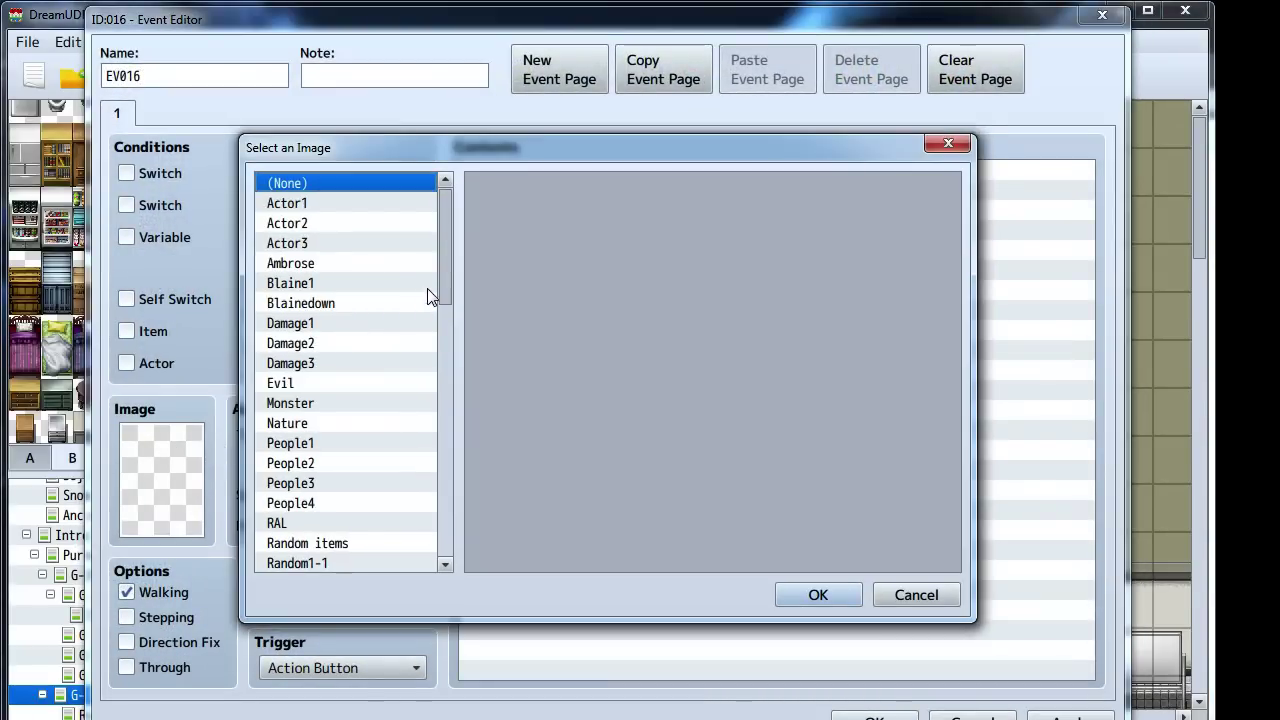
{"action": "mouse_move", "coordinate": [450, 275]}
{"action": "left_mouse_down"}
{"action": "mouse_move", "coordinate": [468, 493]}
{"action": "mouse_move", "coordinate": [459, 540]}
{"action": "mouse_move", "coordinate": [458, 272]}
{"action": "left_mouse_up"}
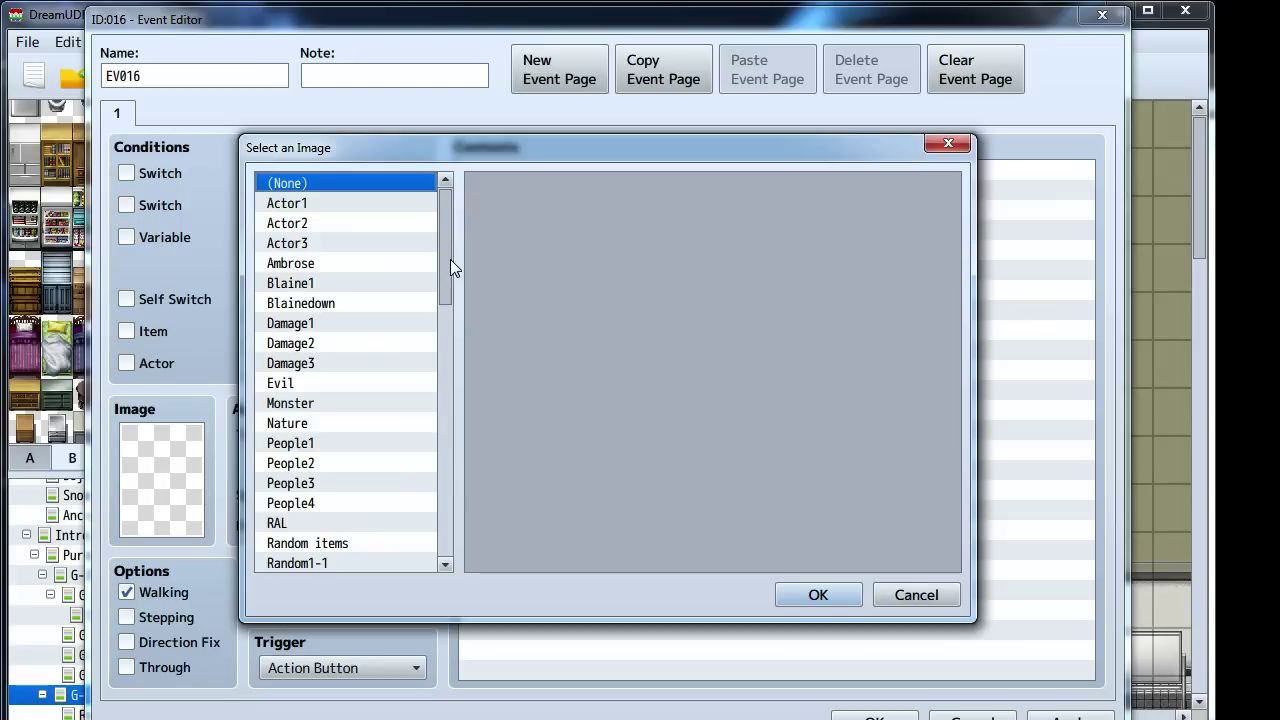
{"action": "mouse_move", "coordinate": [450, 259]}
{"action": "left_mouse_down"}
{"action": "mouse_move", "coordinate": [448, 301]}
{"action": "mouse_move", "coordinate": [448, 240]}
{"action": "left_mouse_up"}
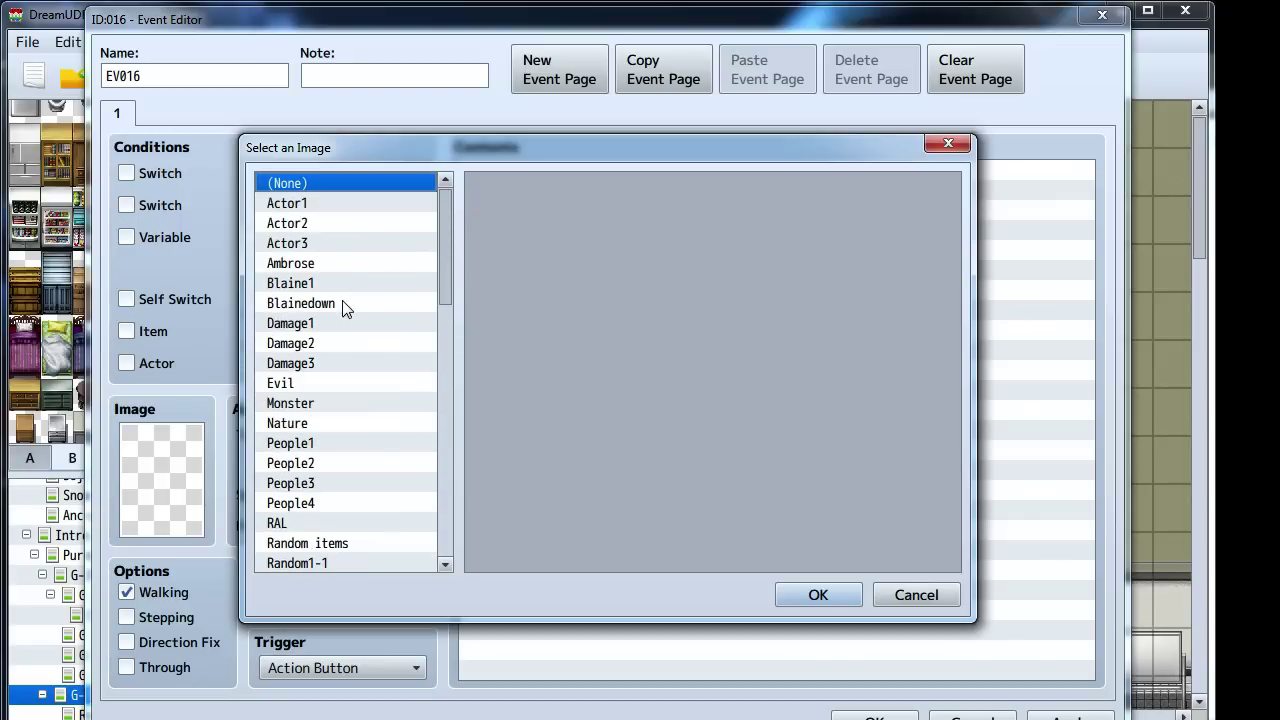
{"action": "left_click", "coordinate": [300, 263]}
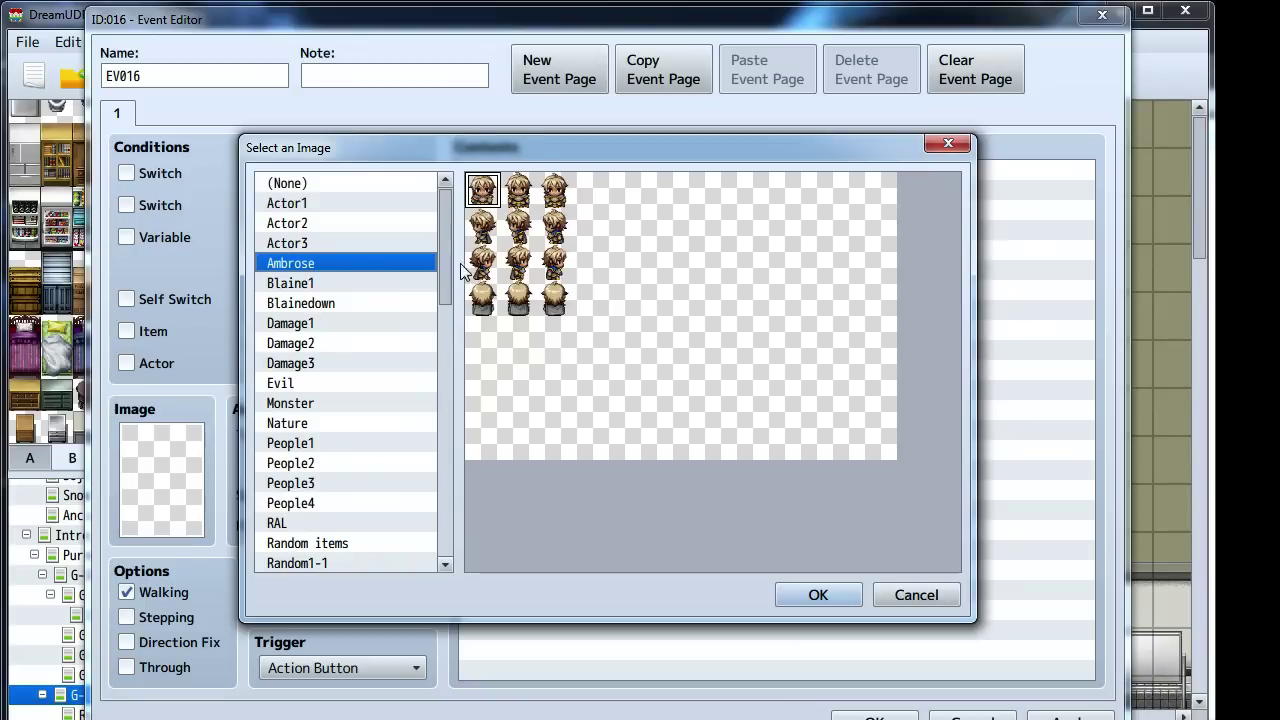
{"action": "double_click", "coordinate": [517, 232]}
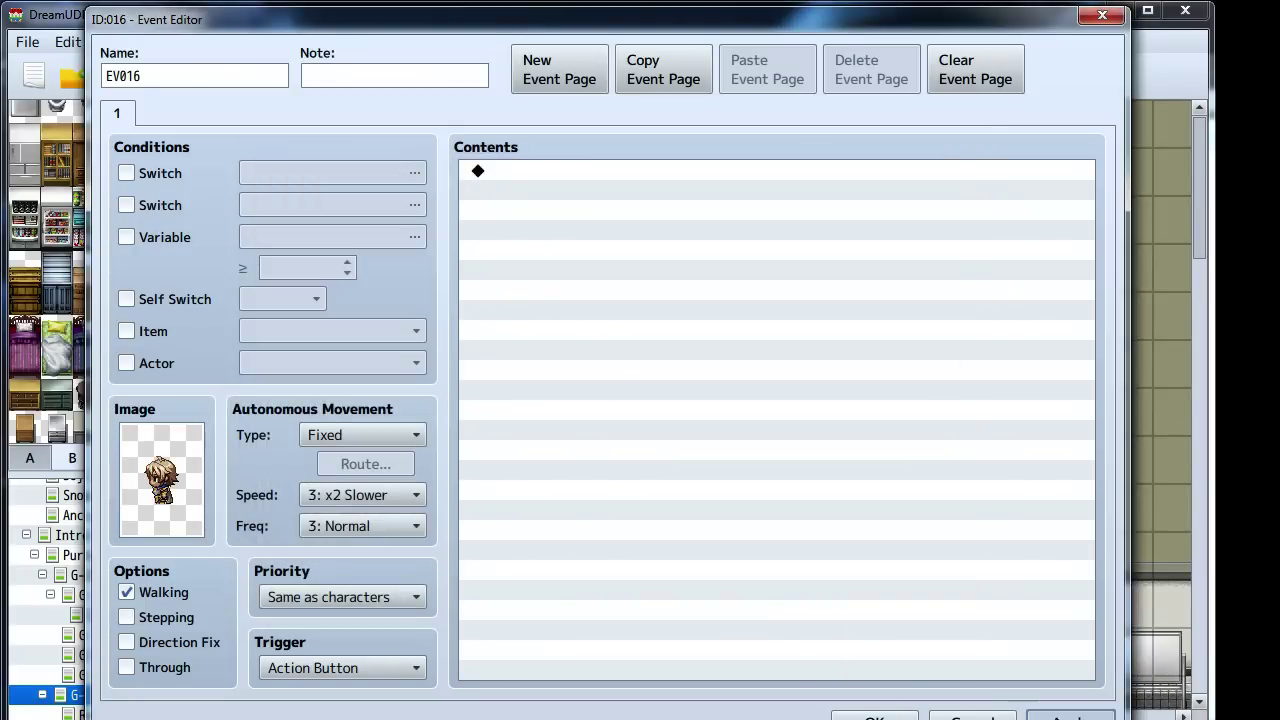
{"action": "left_click", "coordinate": [900, 717]}
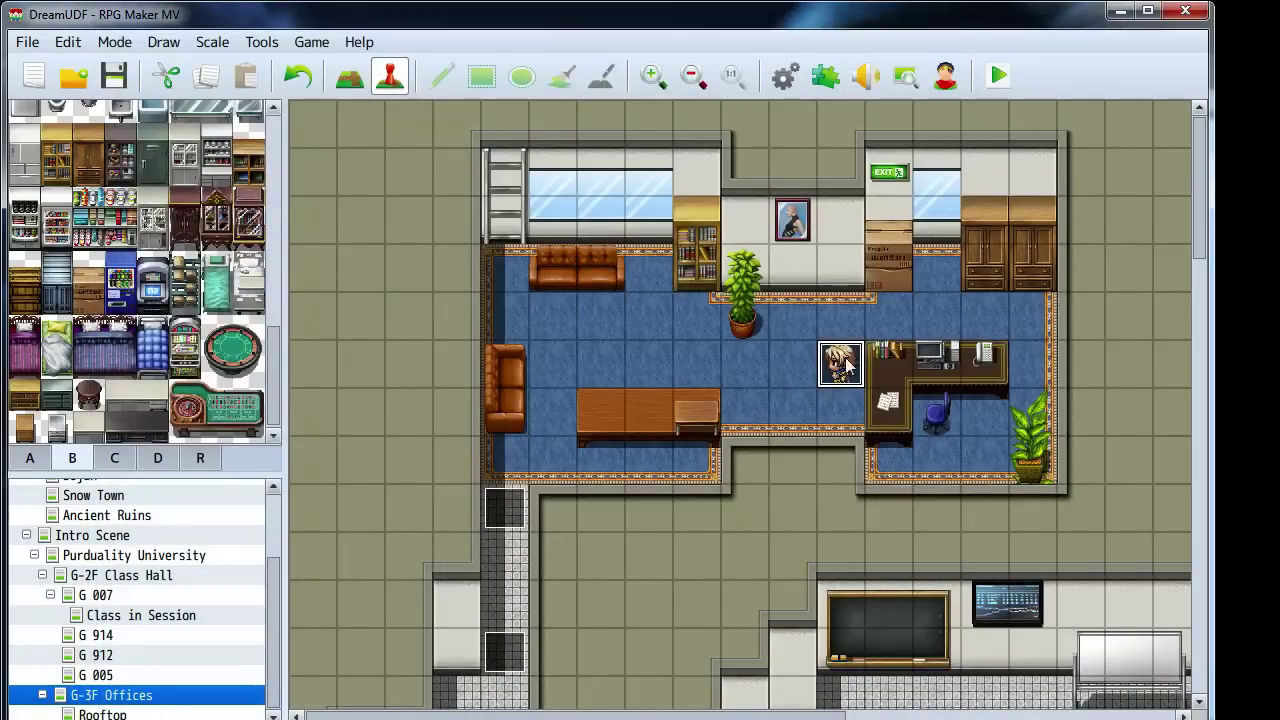
{"action": "left_click_drag", "start_coordinate": [938, 404], "coordinate": [938, 406]}
{"action": "left_click", "coordinate": [781, 378]}
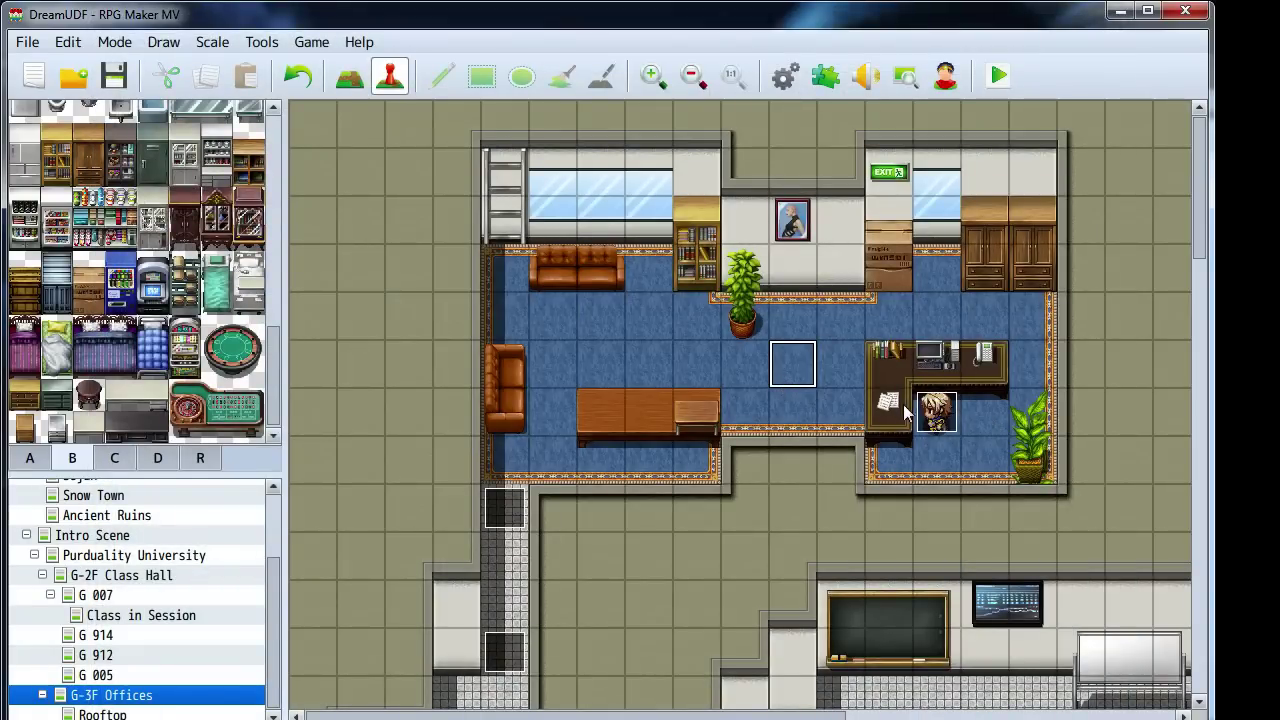
Move the Ambrose event from the blue desk chair to the floor tile behind the computer desk
{"action": "left_click", "coordinate": [943, 330]}
{"action": "left_click_drag", "start_coordinate": [943, 330], "coordinate": [943, 330]}
{"action": "left_click", "coordinate": [791, 363]}
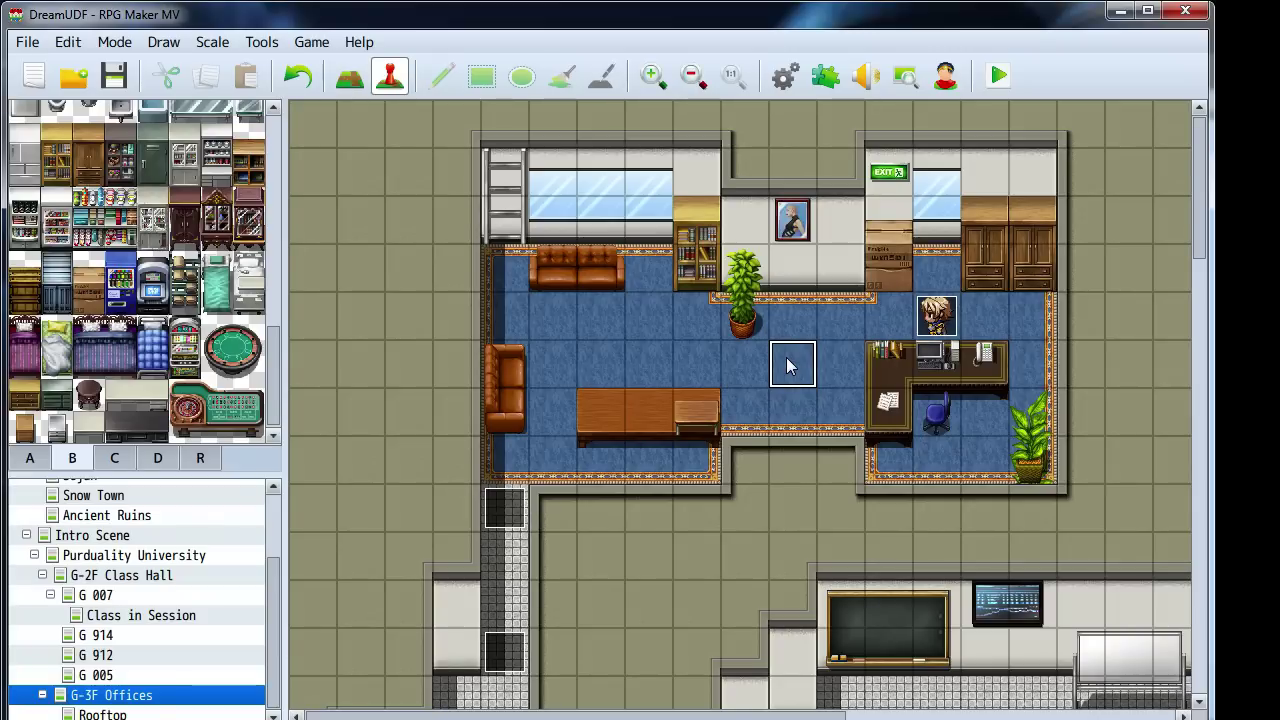
Create an event on the tile just below the central potted plant with the right-facing black masked sprite from the Evil set
{"action": "double_click", "coordinate": [753, 367]}
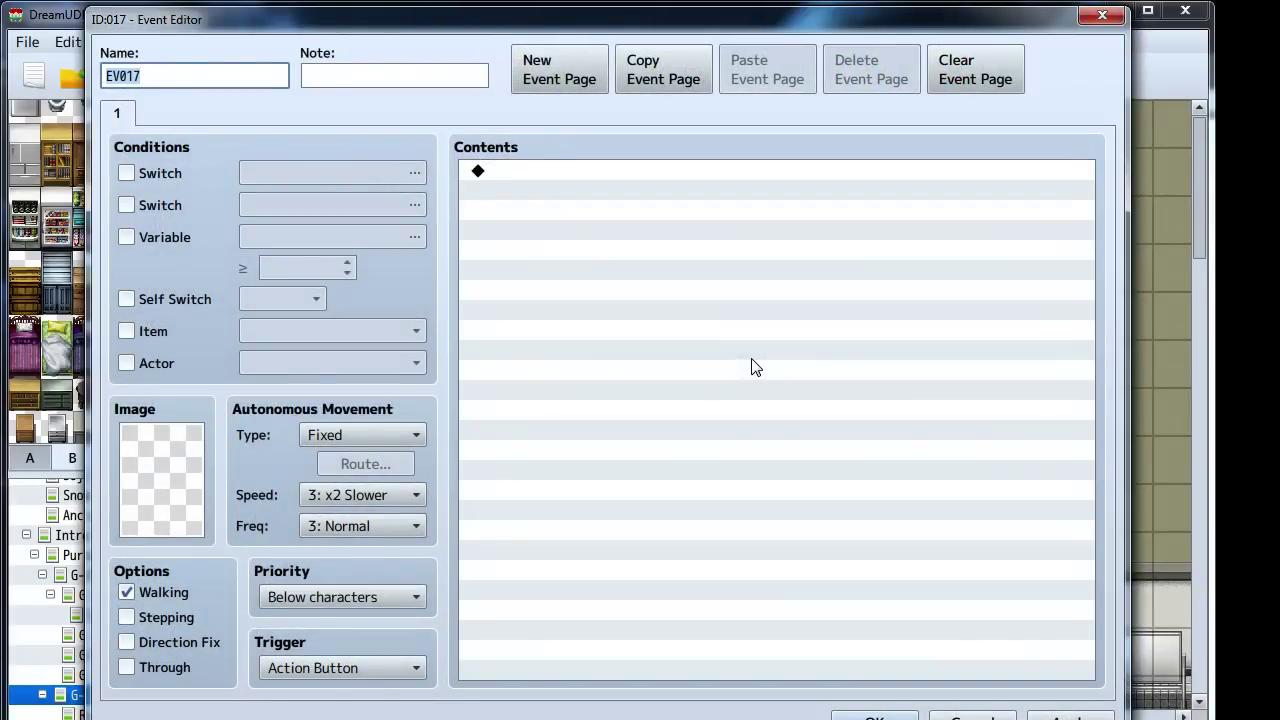
{"action": "left_click", "coordinate": [648, 341]}
{"action": "double_click", "coordinate": [150, 475]}
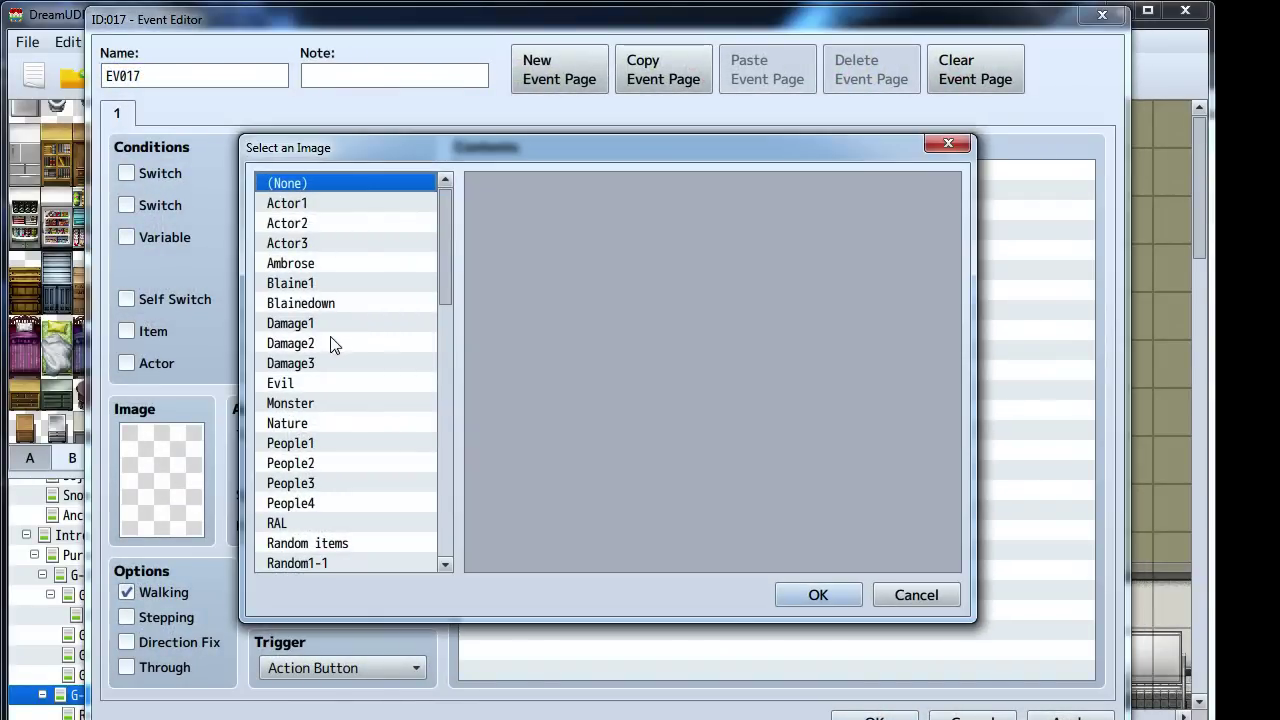
{"action": "scroll", "coordinate": [443, 294], "scroll_direction": "down", "scroll_amount": 1}
{"action": "left_click", "coordinate": [310, 438]}
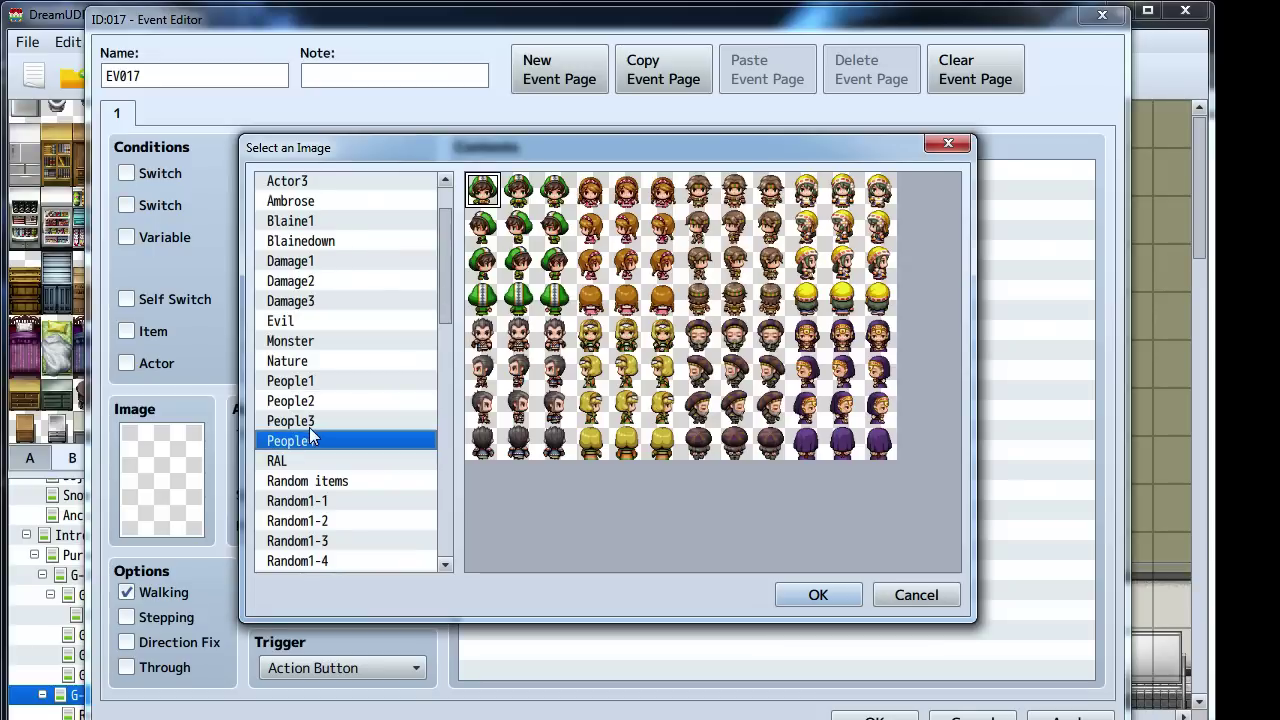
{"action": "scroll", "coordinate": [310, 428], "scroll_direction": "down", "scroll_amount": 6}
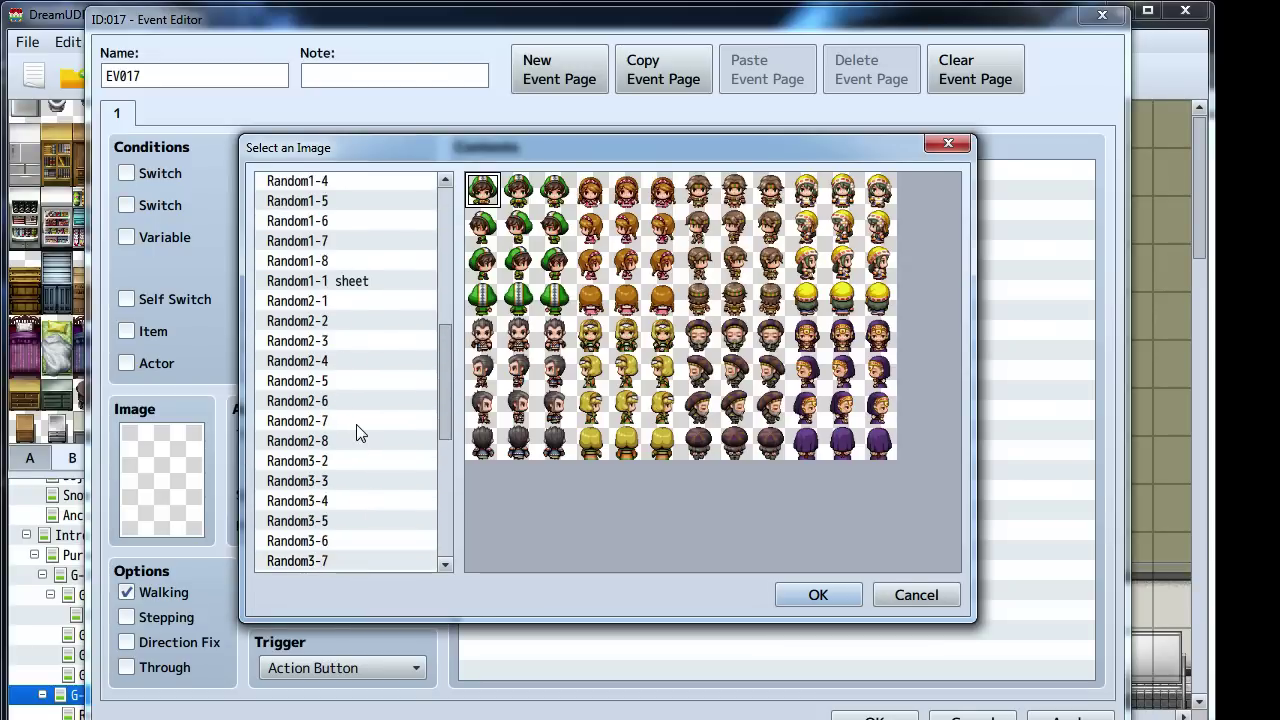
{"action": "scroll", "coordinate": [358, 428], "scroll_direction": "up", "scroll_amount": 8}
{"action": "left_click", "coordinate": [308, 362]}
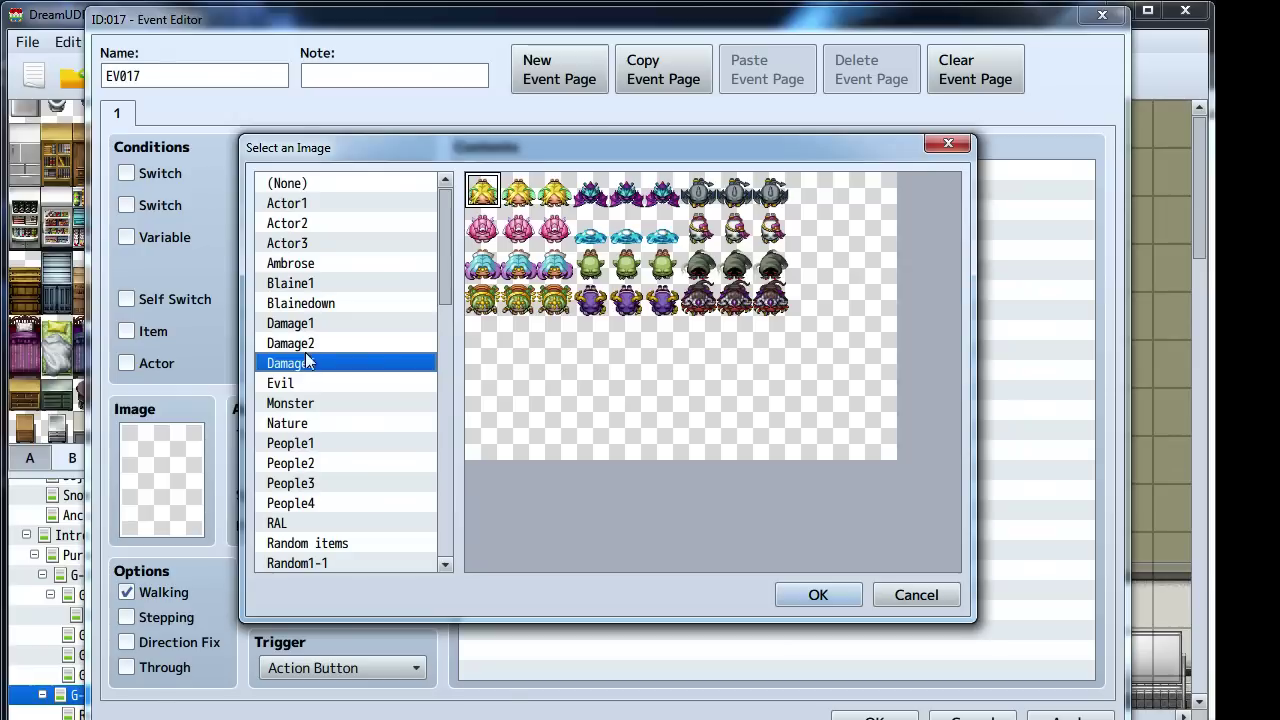
{"action": "left_click", "coordinate": [314, 342]}
{"action": "scroll", "coordinate": [333, 344], "scroll_direction": "down", "scroll_amount": 9}
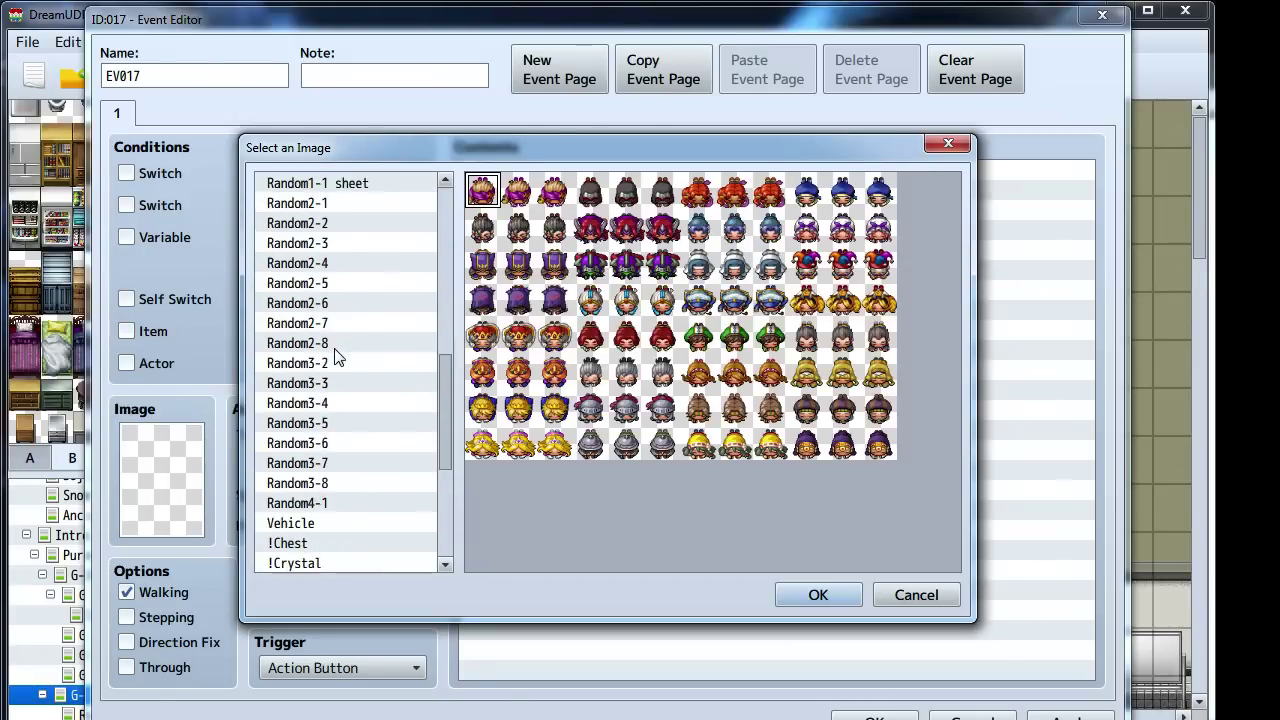
{"action": "scroll", "coordinate": [336, 358], "scroll_direction": "down", "scroll_amount": 5}
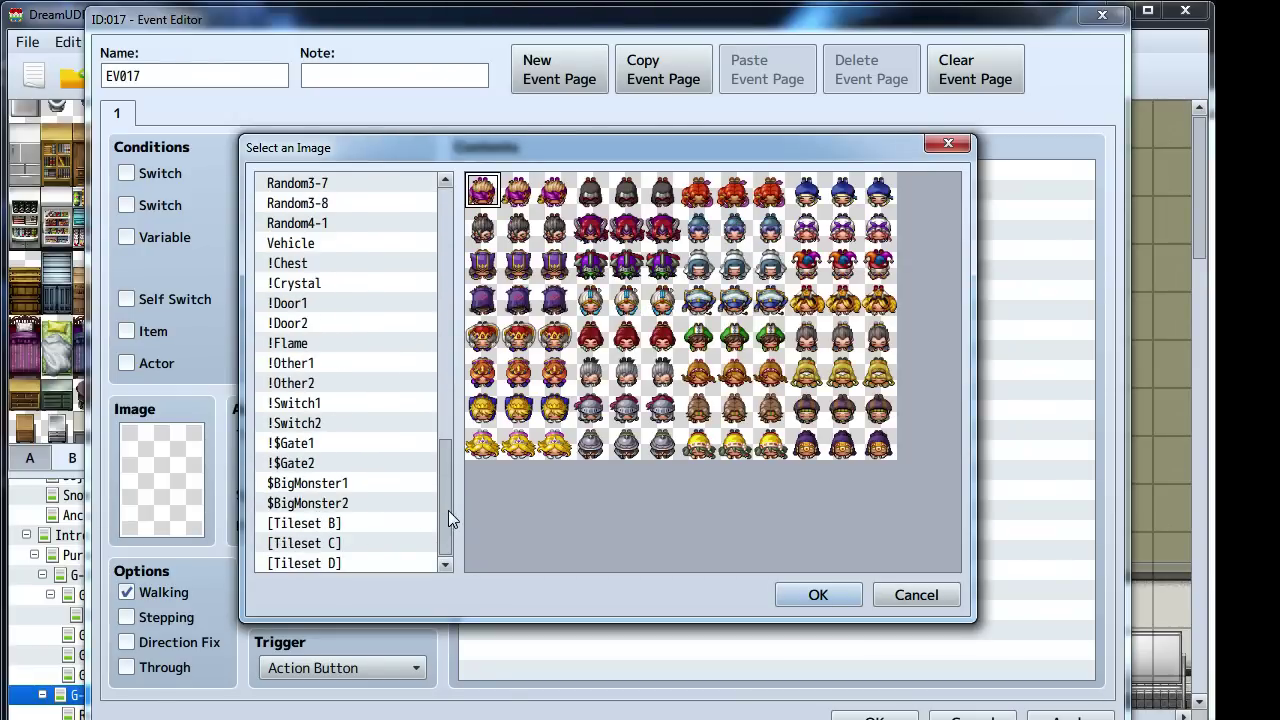
{"action": "left_click_drag", "start_coordinate": [448, 510], "coordinate": [444, 278]}
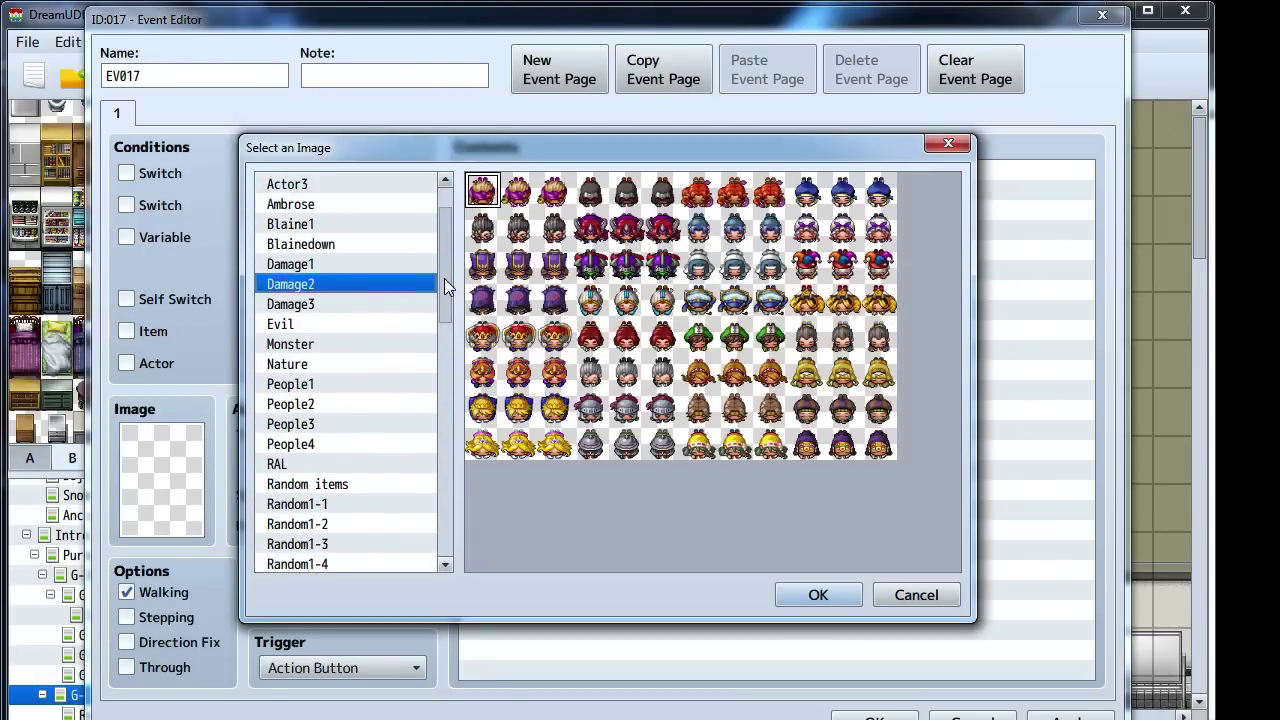
{"action": "left_click", "coordinate": [282, 327]}
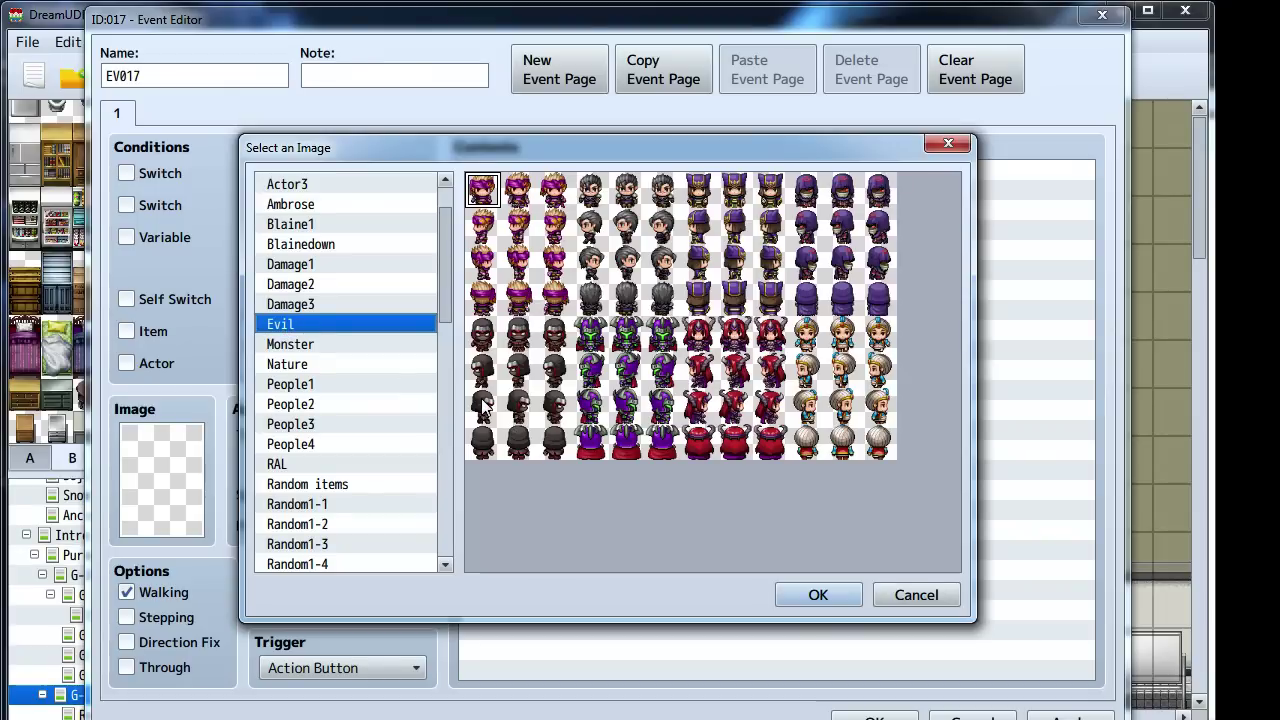
{"action": "left_click", "coordinate": [520, 405]}
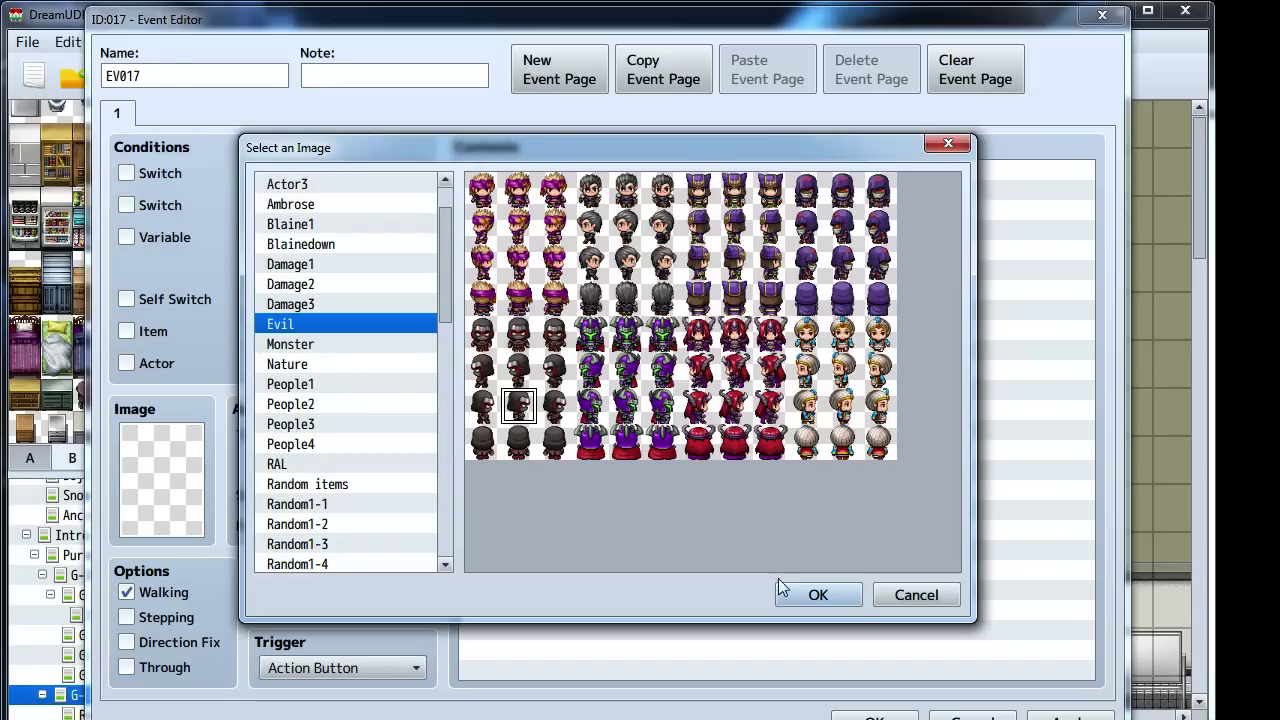
{"action": "left_click", "coordinate": [832, 603]}
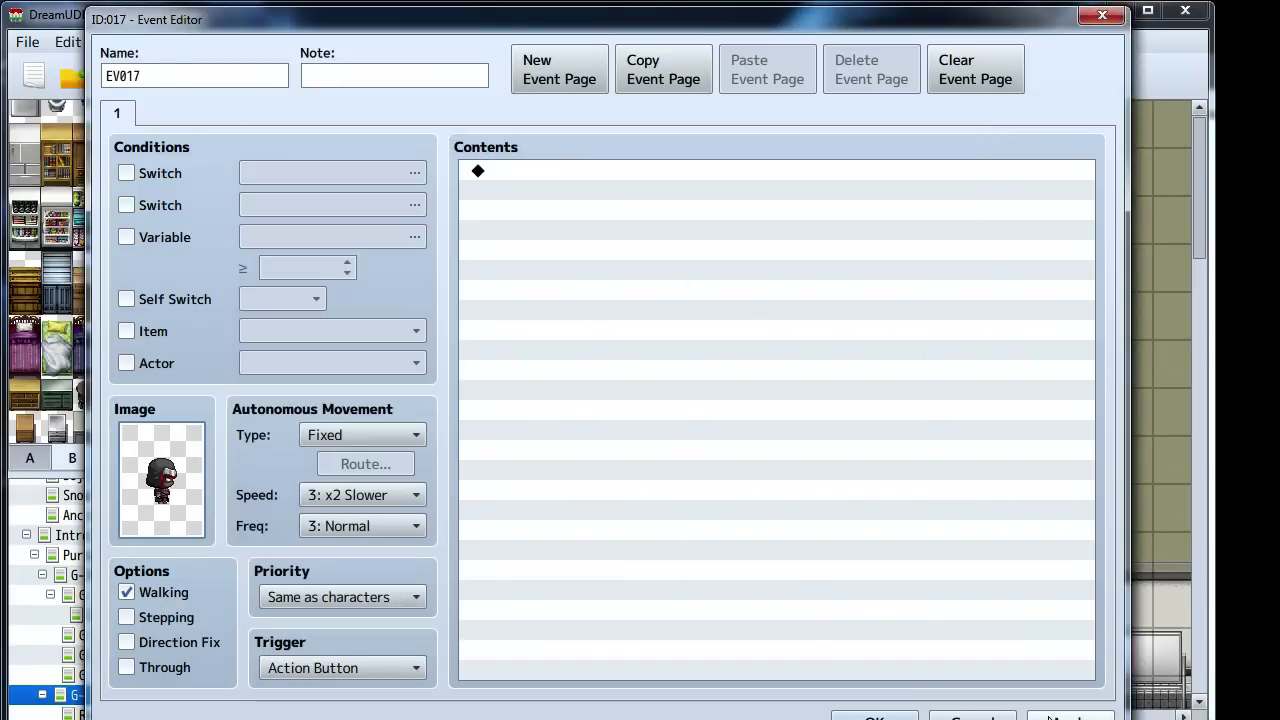
{"action": "left_click", "coordinate": [878, 716]}
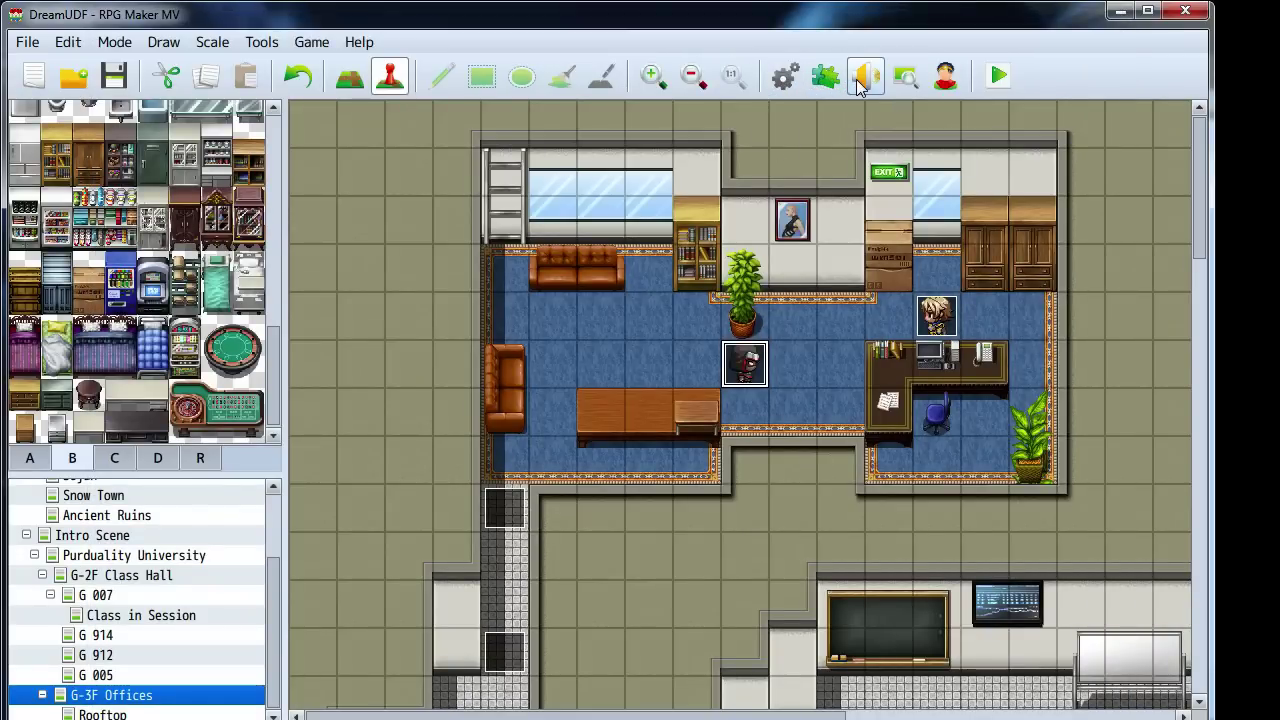
Open the database and name the empty enemy entry 0005 "Soldier of Doom"
{"action": "left_click", "coordinate": [779, 84]}
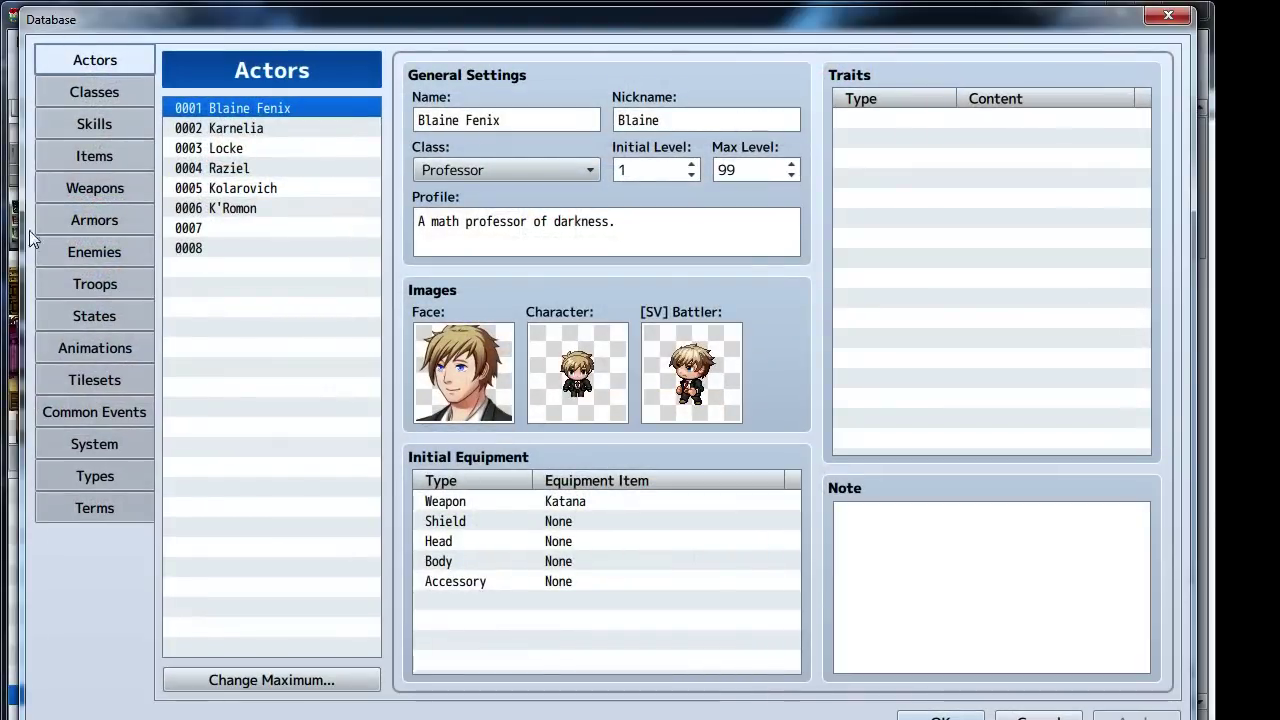
{"action": "double_click", "coordinate": [650, 380]}
{"action": "left_click", "coordinate": [848, 594]}
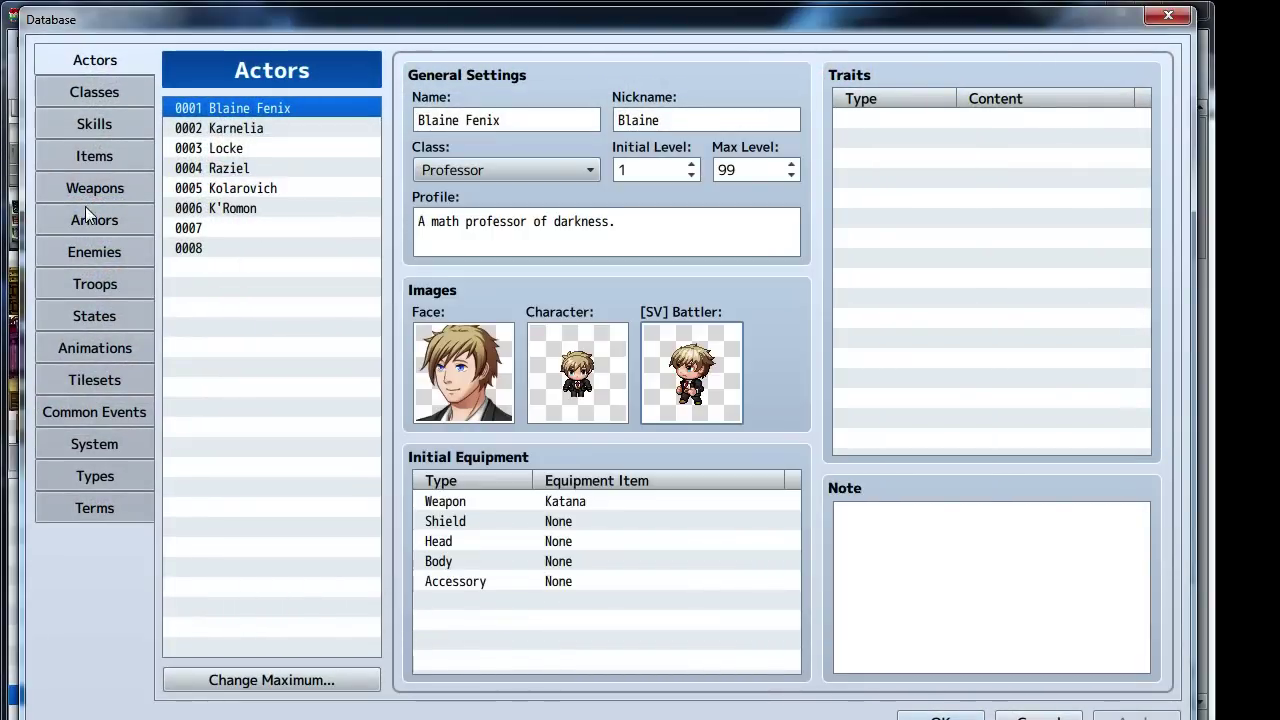
{"action": "left_click", "coordinate": [94, 252]}
{"action": "left_click", "coordinate": [190, 188]}
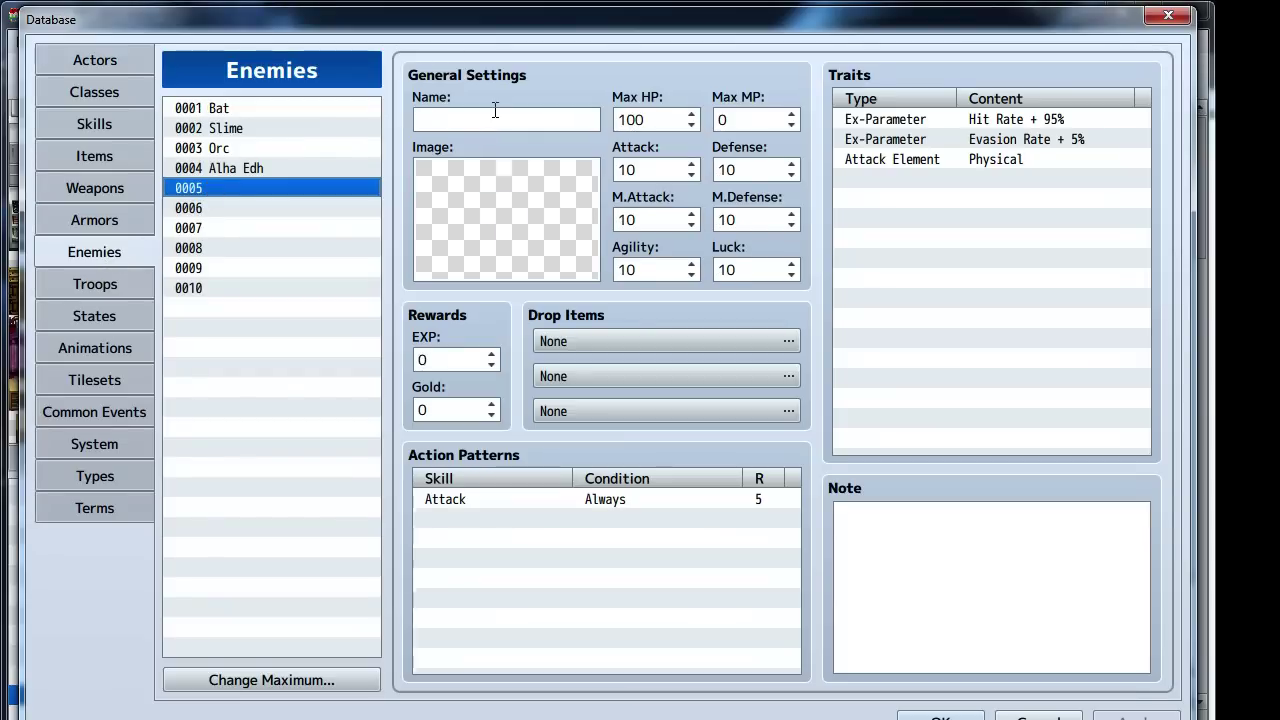
{"action": "left_click", "coordinate": [499, 119]}
{"action": "type", "text": "Soldier"}
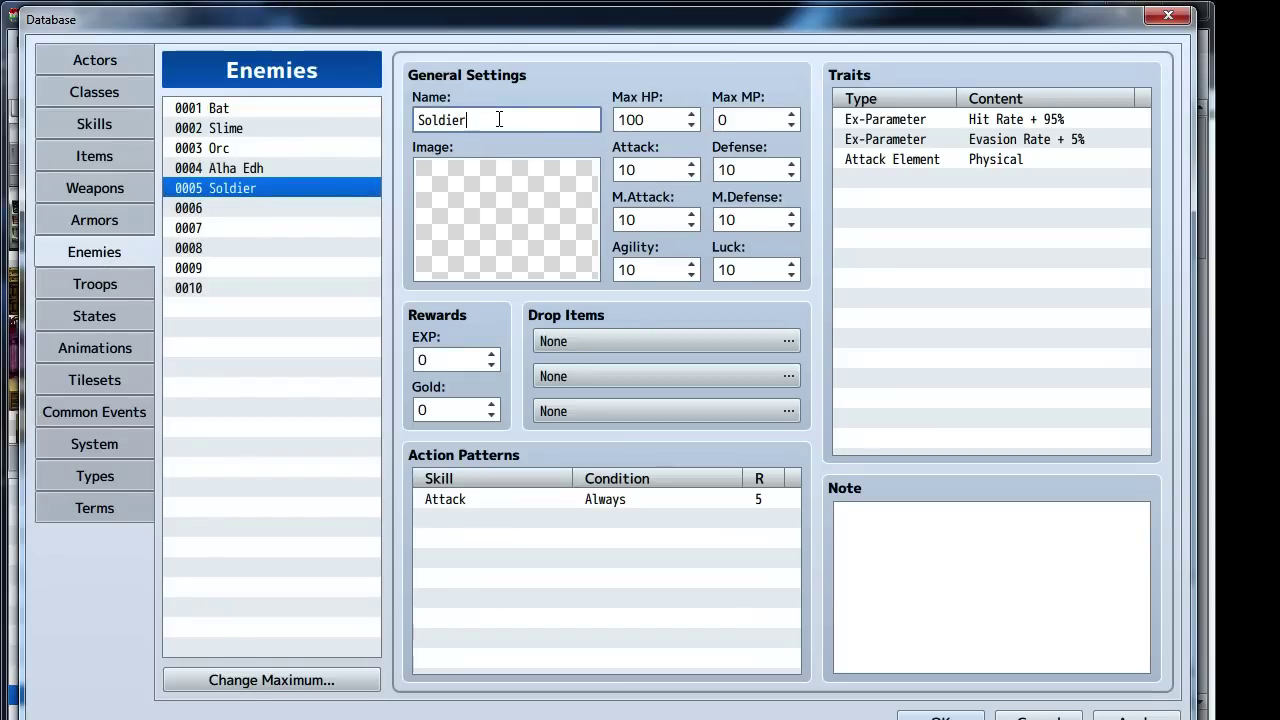
{"action": "type", "text": " of Doom"}
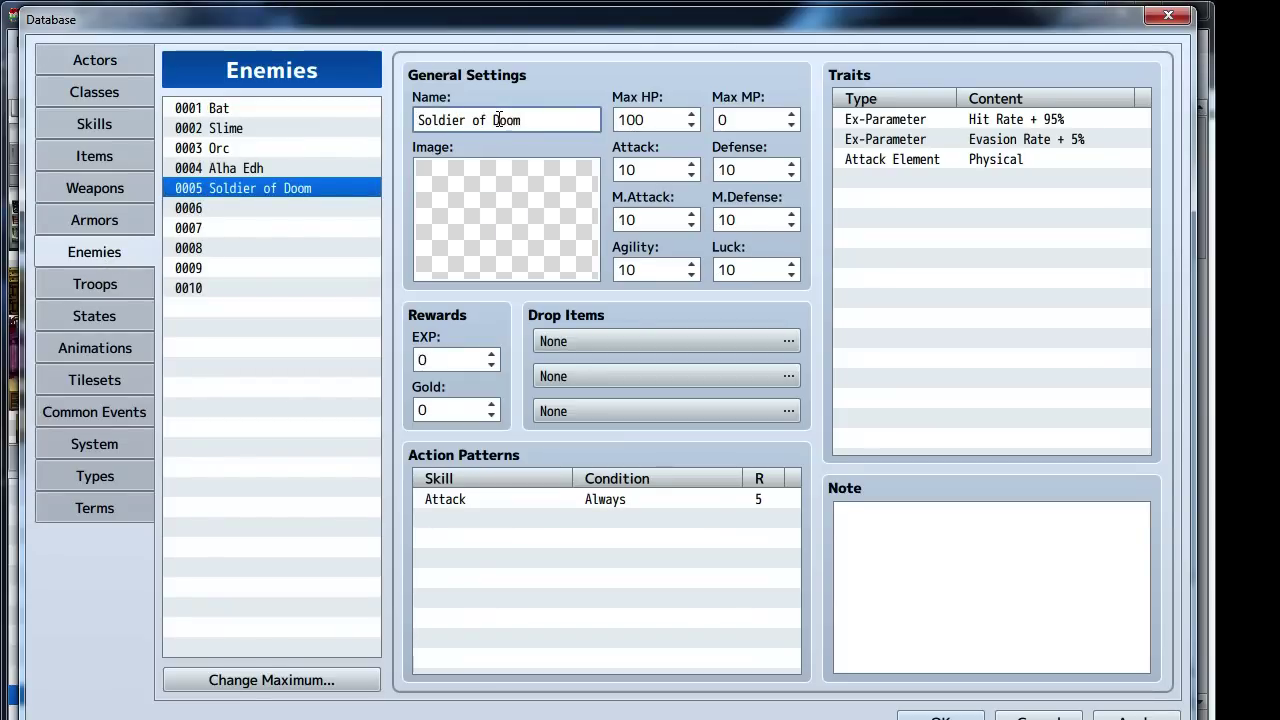
Assign the Assassin battler image with hue 0 to enemy 0005
{"action": "double_click", "coordinate": [485, 178]}
{"action": "scroll", "coordinate": [340, 410], "scroll_direction": "down", "scroll_amount": 1}
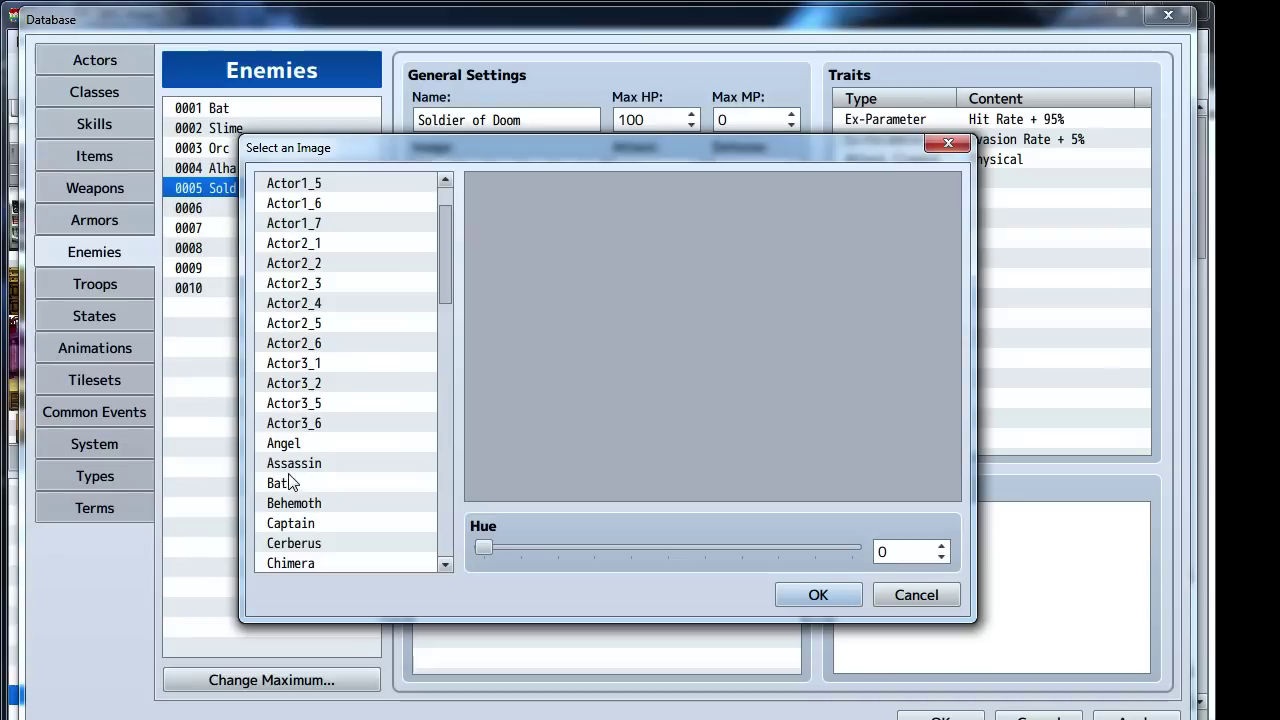
{"action": "left_click", "coordinate": [300, 465]}
{"action": "scroll", "coordinate": [303, 470], "scroll_direction": "down", "scroll_amount": 2}
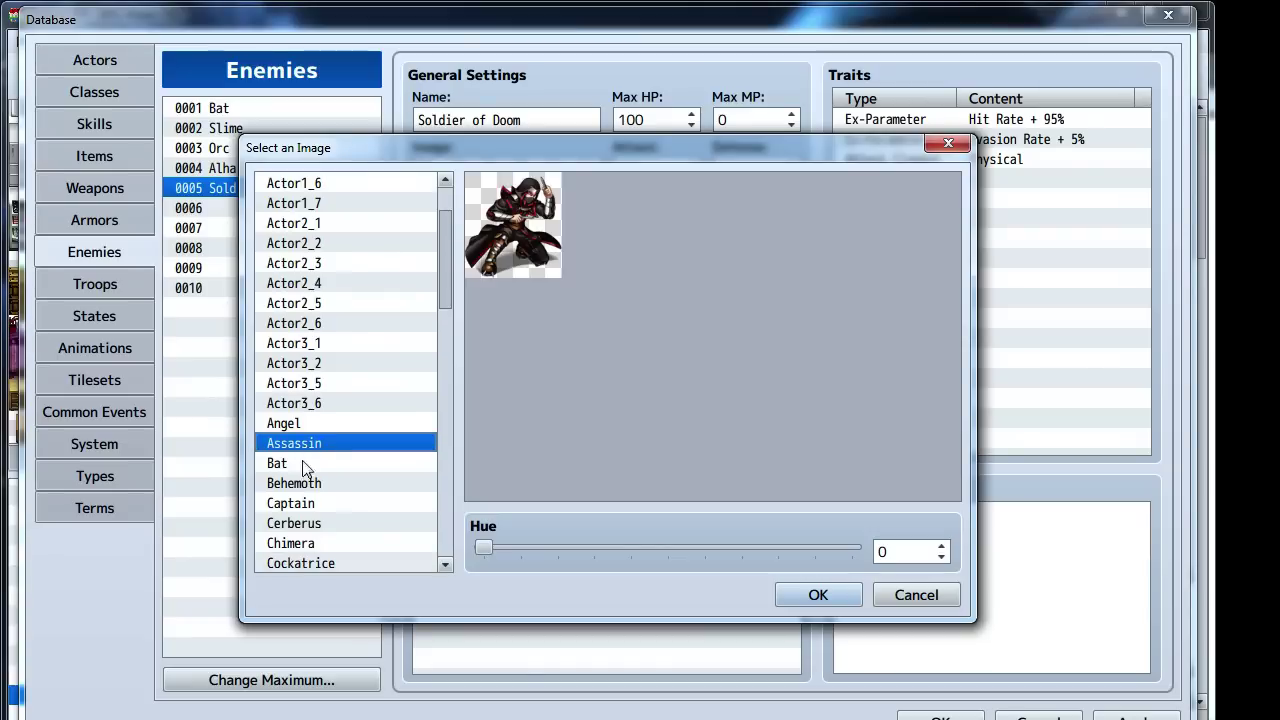
{"action": "left_click_drag", "start_coordinate": [444, 292], "coordinate": [453, 340]}
{"action": "left_click_drag", "start_coordinate": [513, 540], "coordinate": [480, 562]}
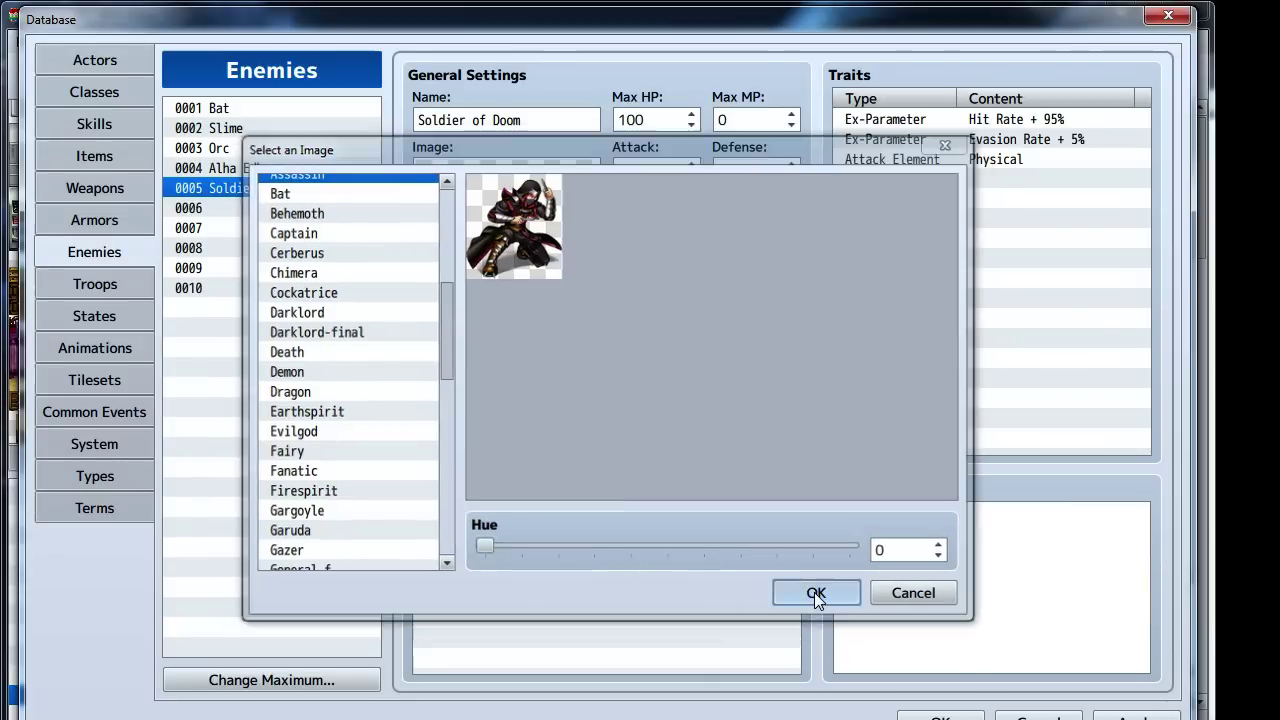
{"action": "left_click", "coordinate": [814, 593]}
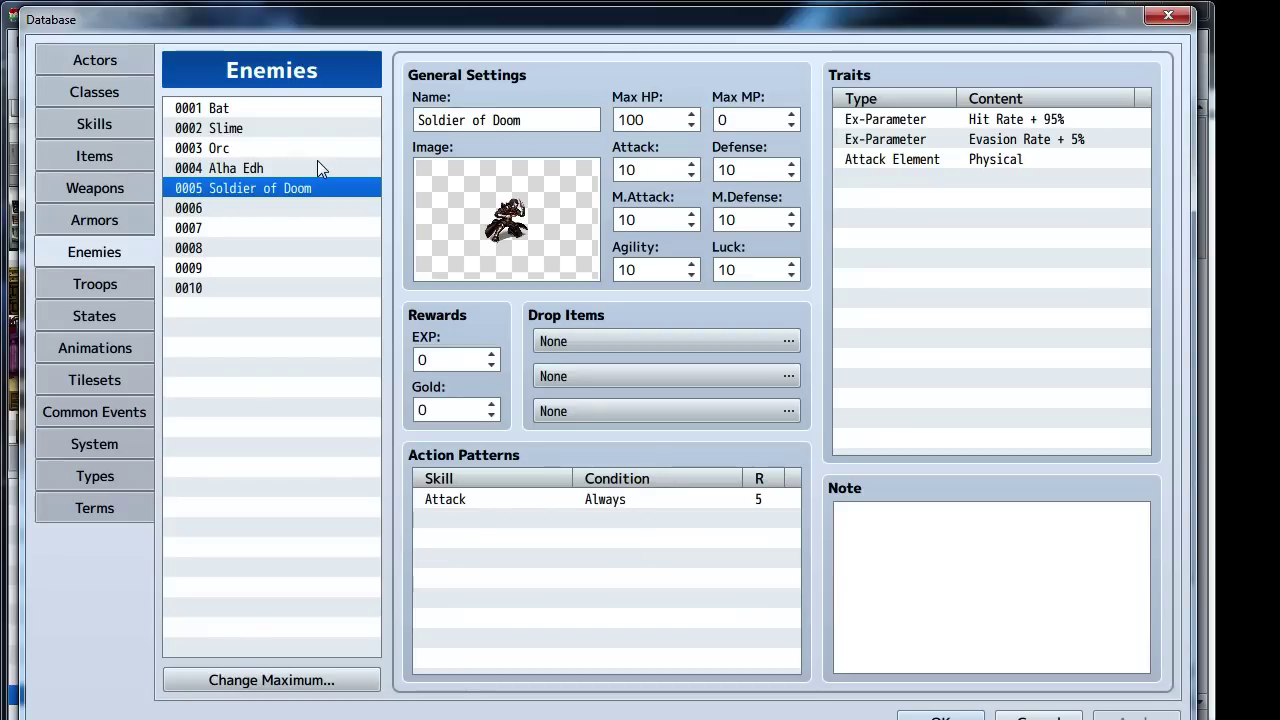
Raise the maximum number of troops in the database to 10
{"action": "left_click", "coordinate": [95, 284]}
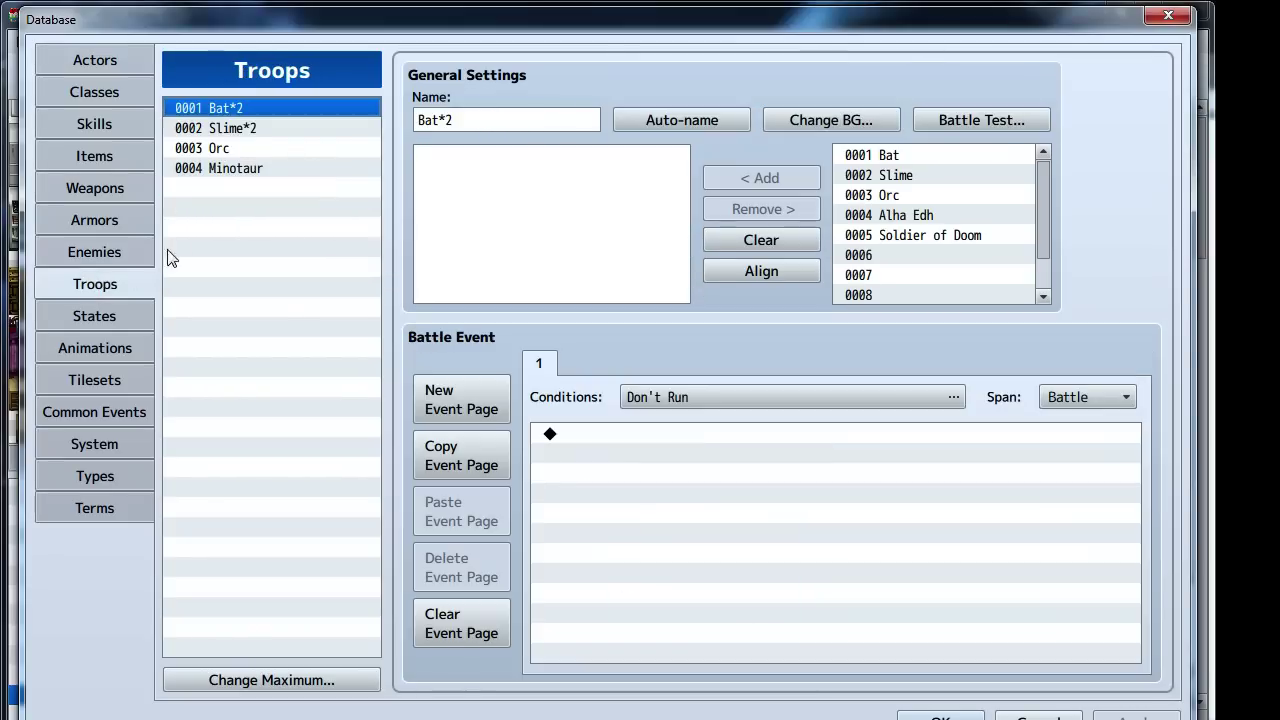
{"action": "left_click", "coordinate": [230, 168]}
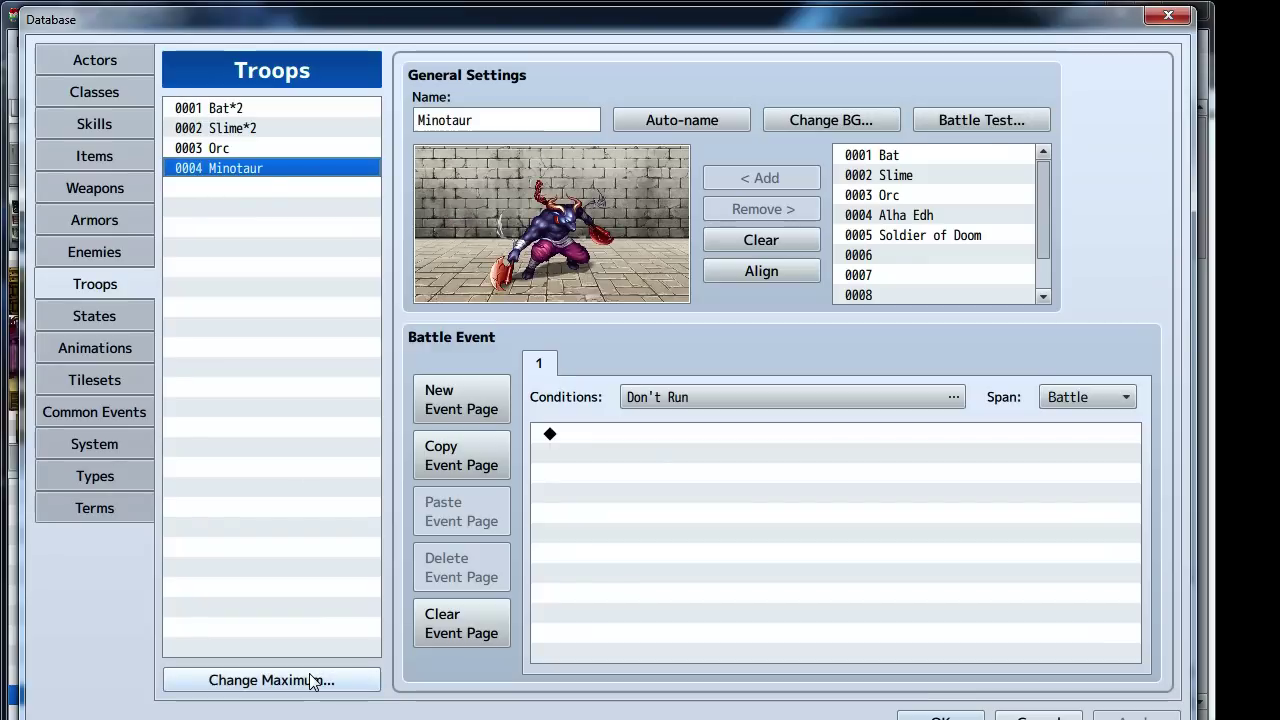
{"action": "left_click", "coordinate": [308, 678]}
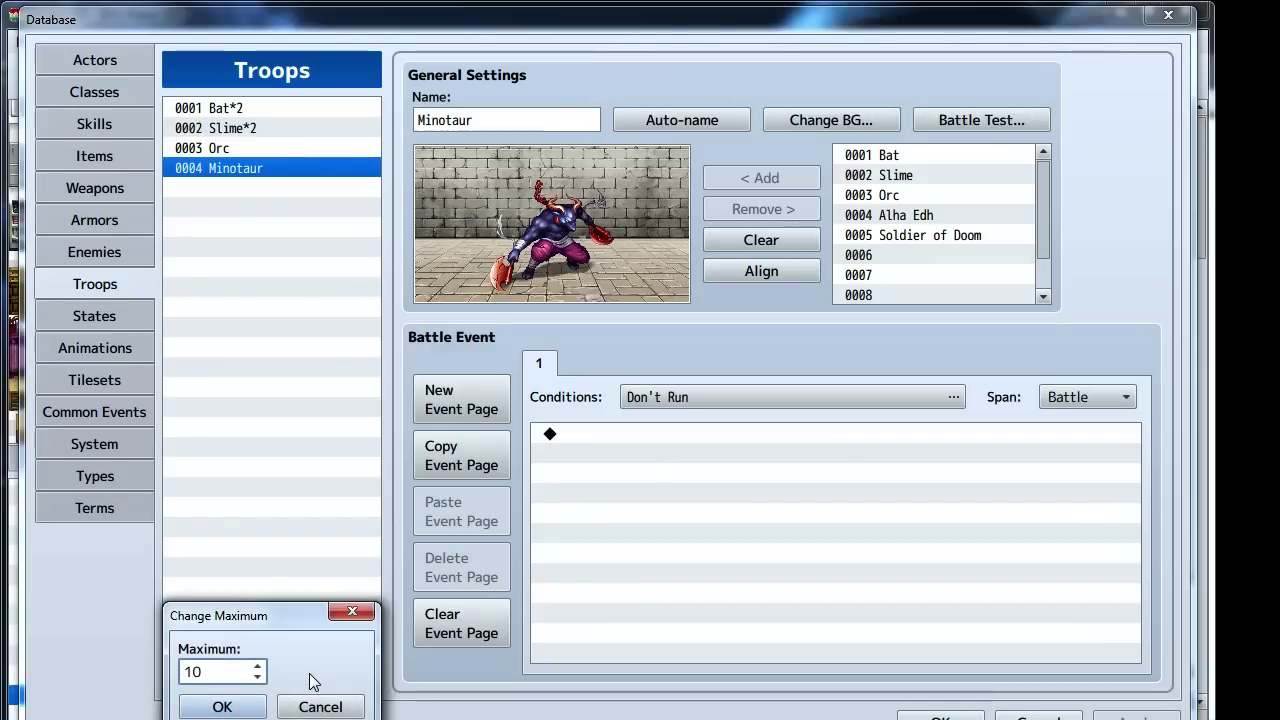
{"action": "key", "text": "Return"}
Clear all enemies from troop 0001 and rename the troop "Intro Fight"
{"action": "left_click", "coordinate": [276, 112]}
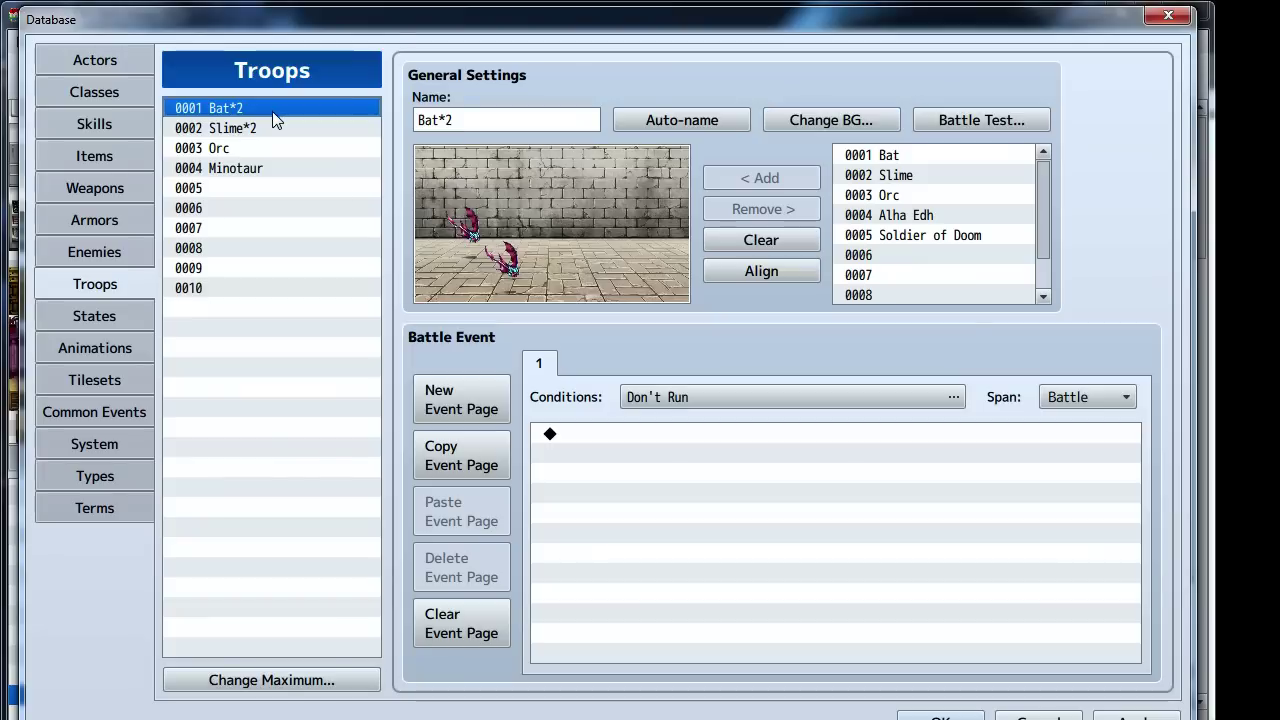
{"action": "left_click", "coordinate": [480, 227]}
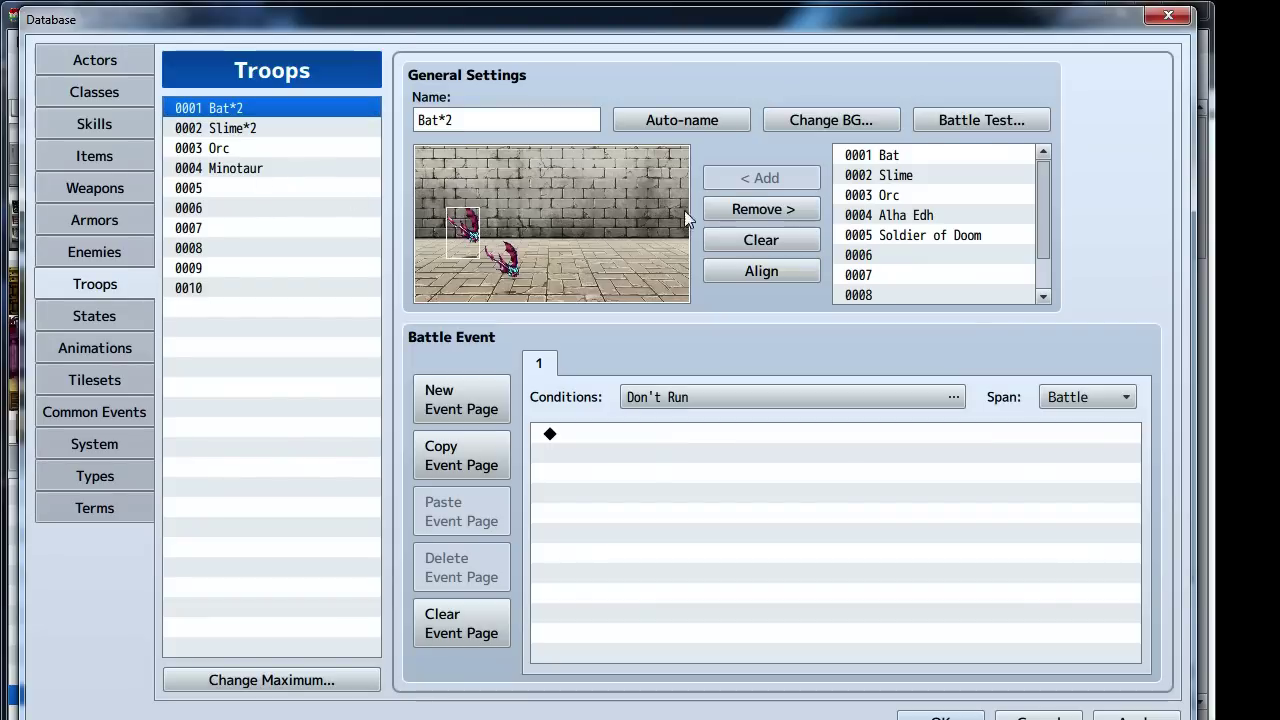
{"action": "left_click", "coordinate": [757, 242]}
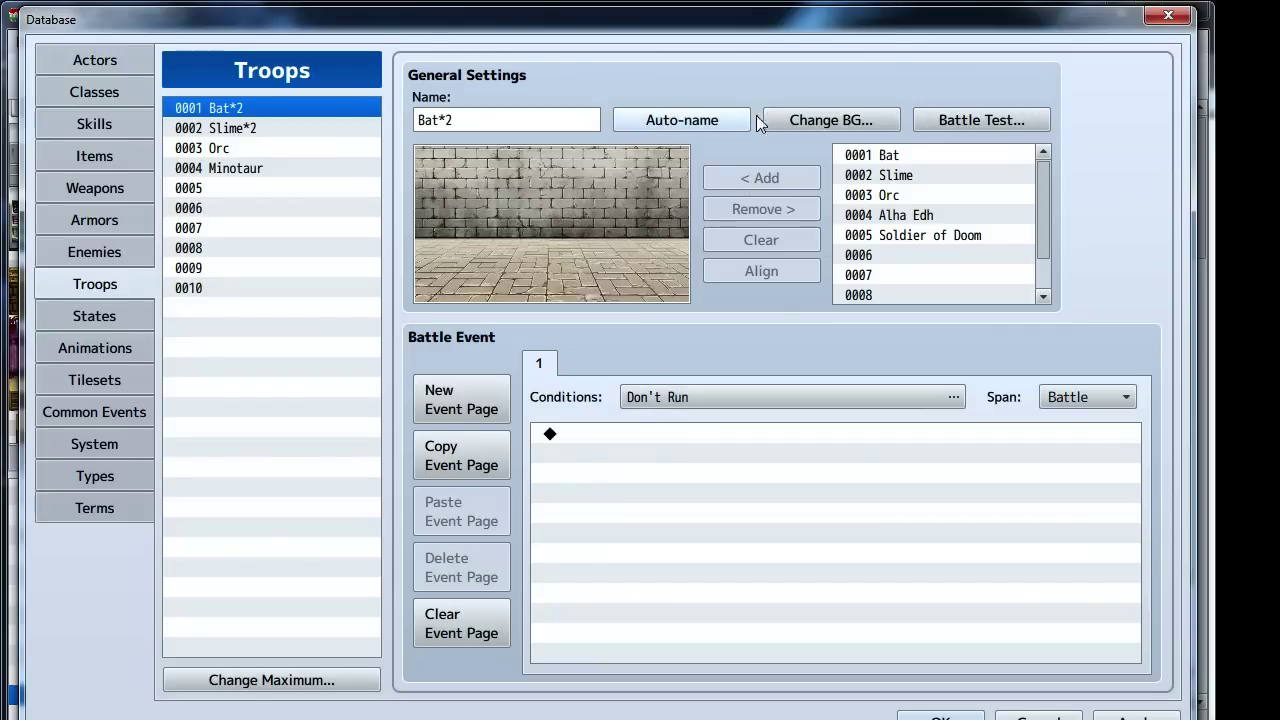
{"action": "left_click", "coordinate": [702, 127]}
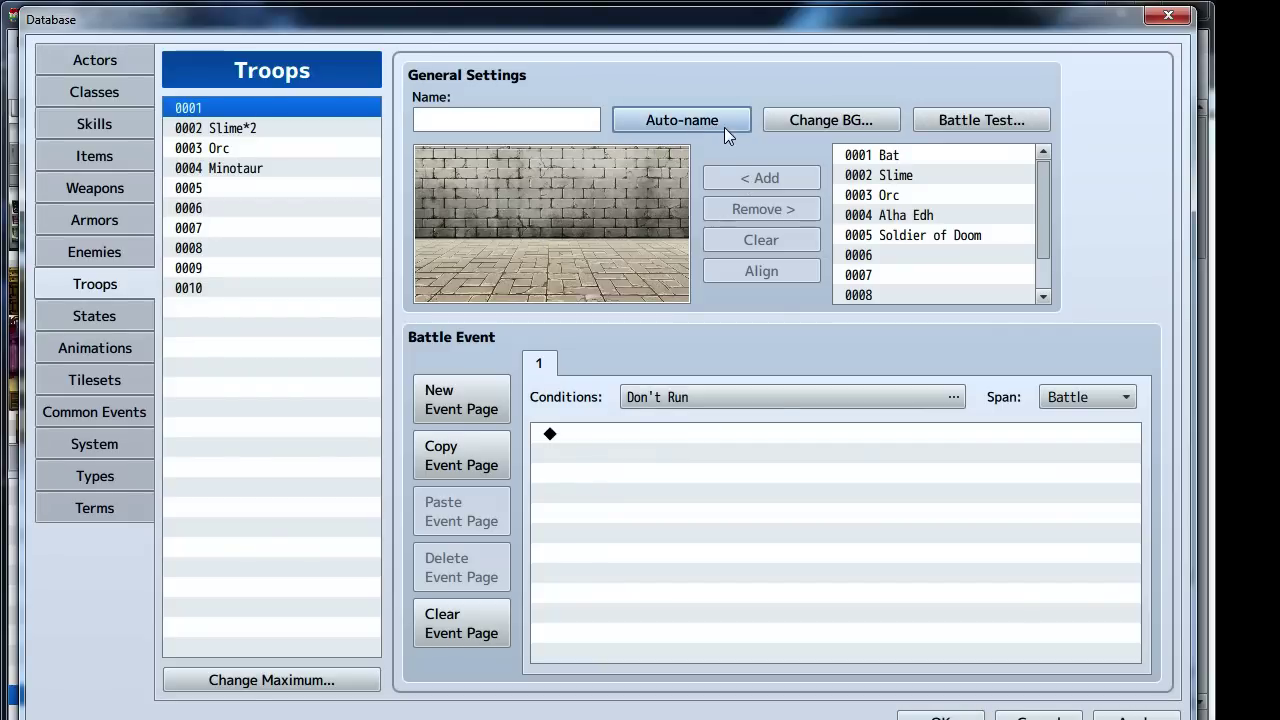
{"action": "left_click", "coordinate": [543, 119]}
{"action": "type", "text": "Intro Fight"}
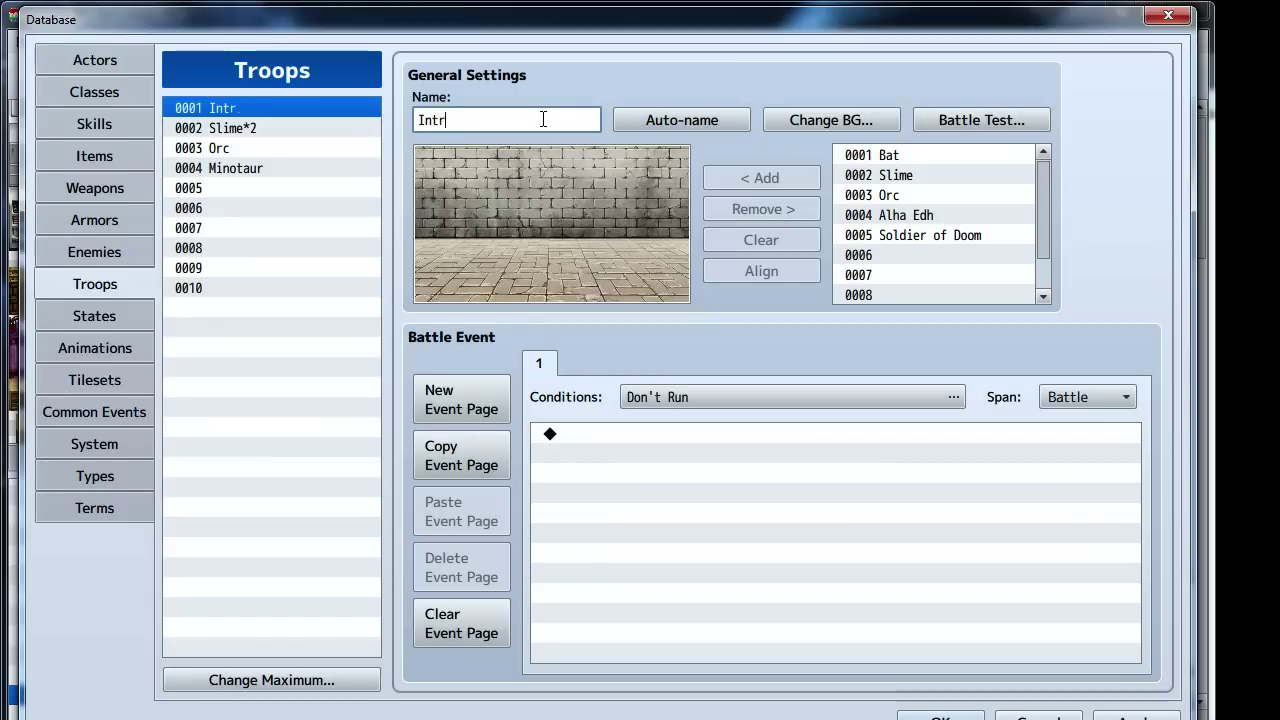
{"action": "left_click", "coordinate": [888, 232]}
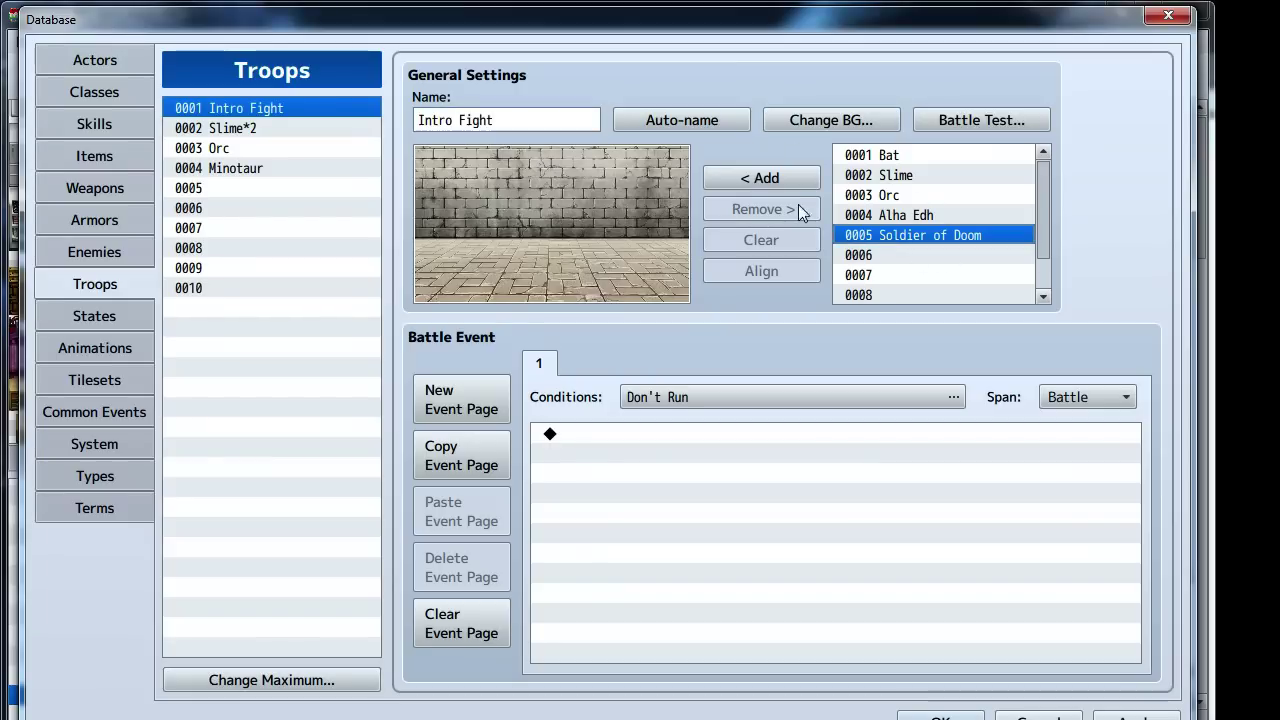
Clear the name of enemy 0005
{"action": "left_click", "coordinate": [72, 246]}
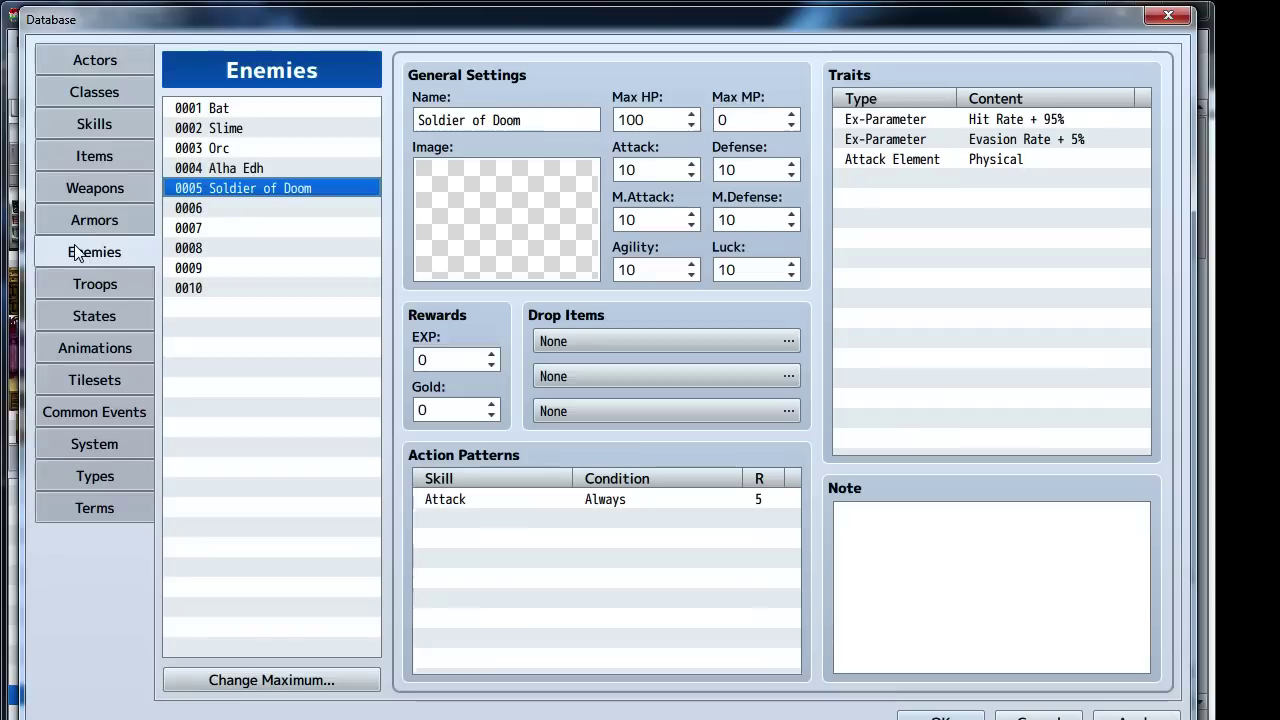
{"action": "triple_click", "coordinate": [433, 122]}
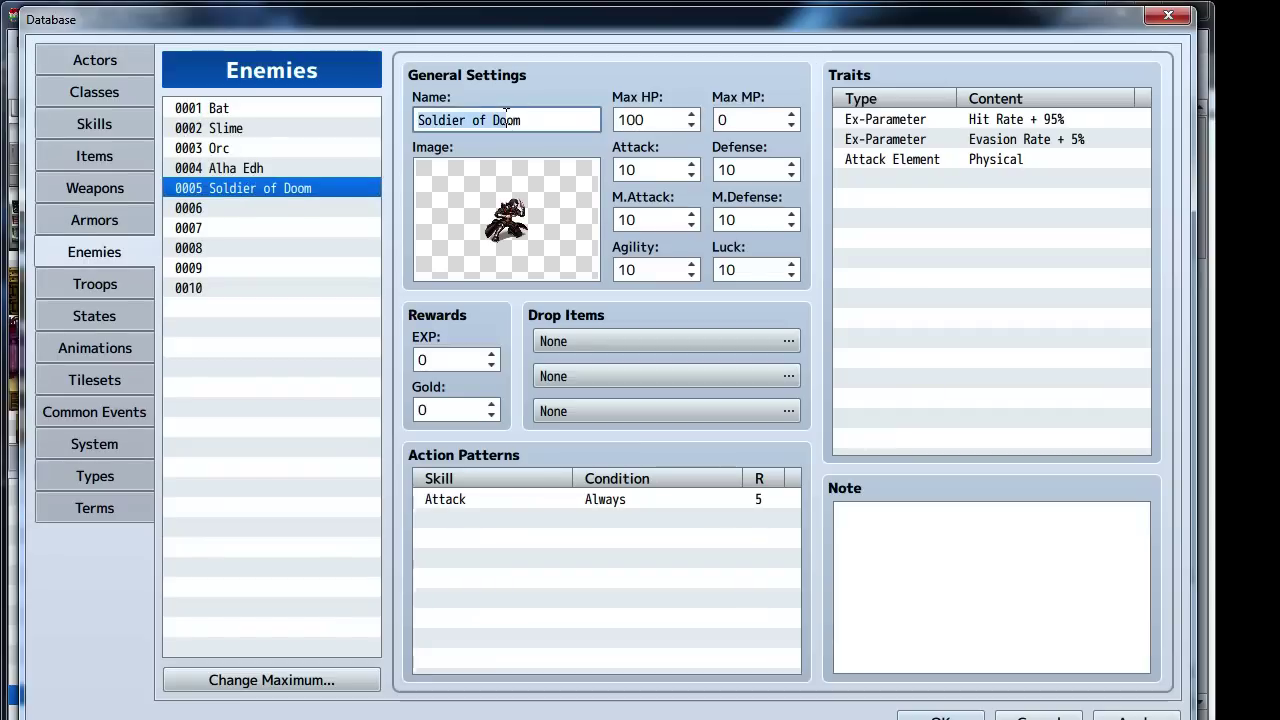
{"action": "key", "text": "BackSpace"}
Rename enemy 0001 as "Soldier of Doom" and give it the Assassin battler image
{"action": "left_click", "coordinate": [268, 112]}
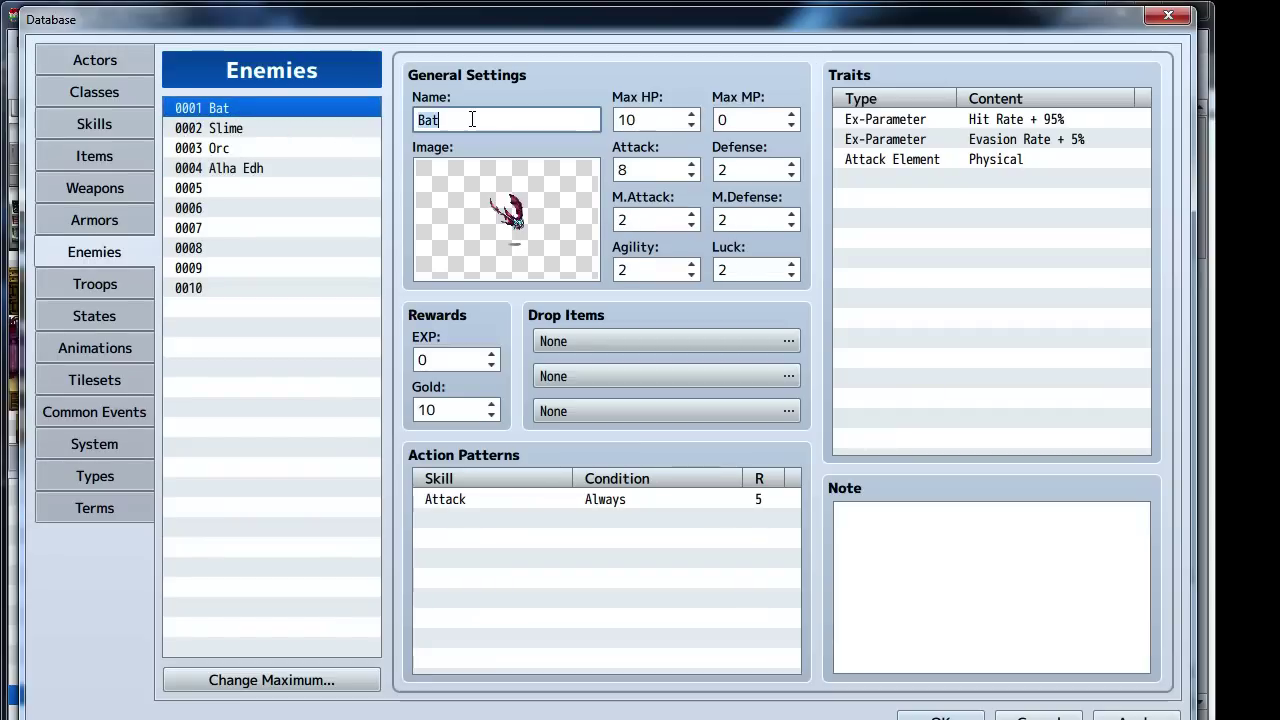
{"action": "triple_click", "coordinate": [440, 120]}
{"action": "type", "text": "Soldier of Doom"}
{"action": "double_click", "coordinate": [505, 210]}
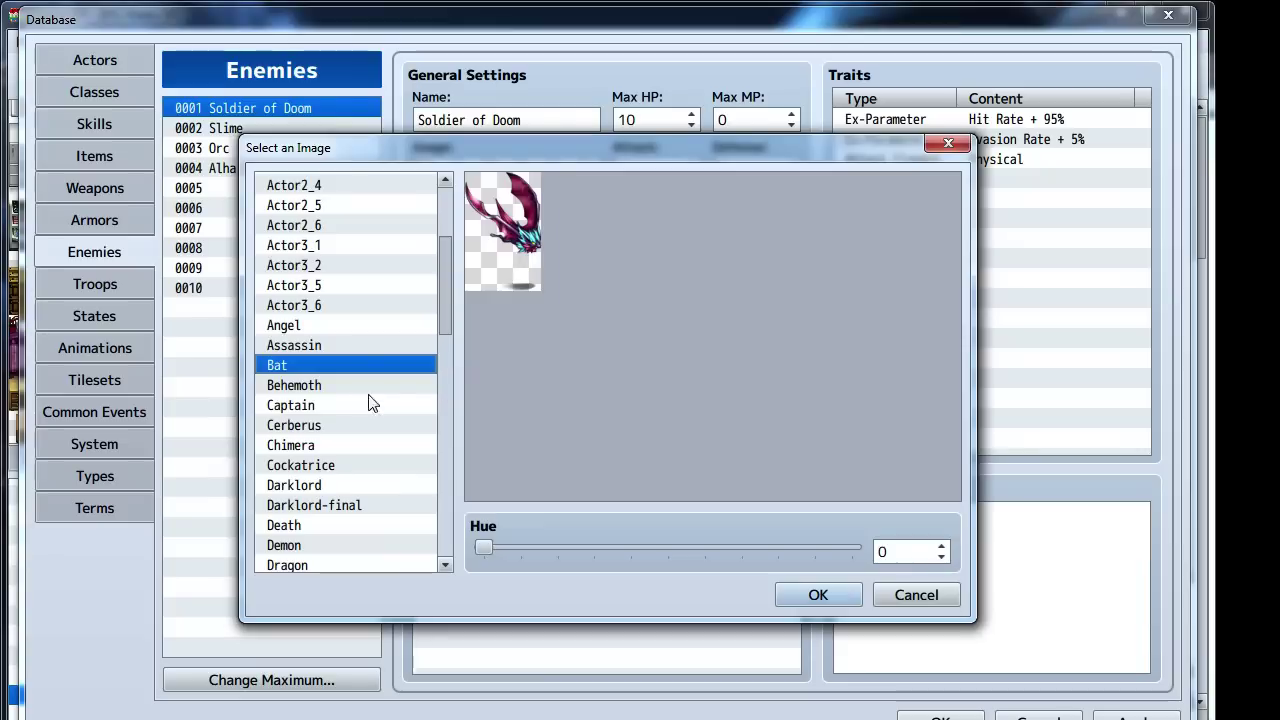
{"action": "left_click", "coordinate": [337, 345]}
{"action": "left_click", "coordinate": [830, 594]}
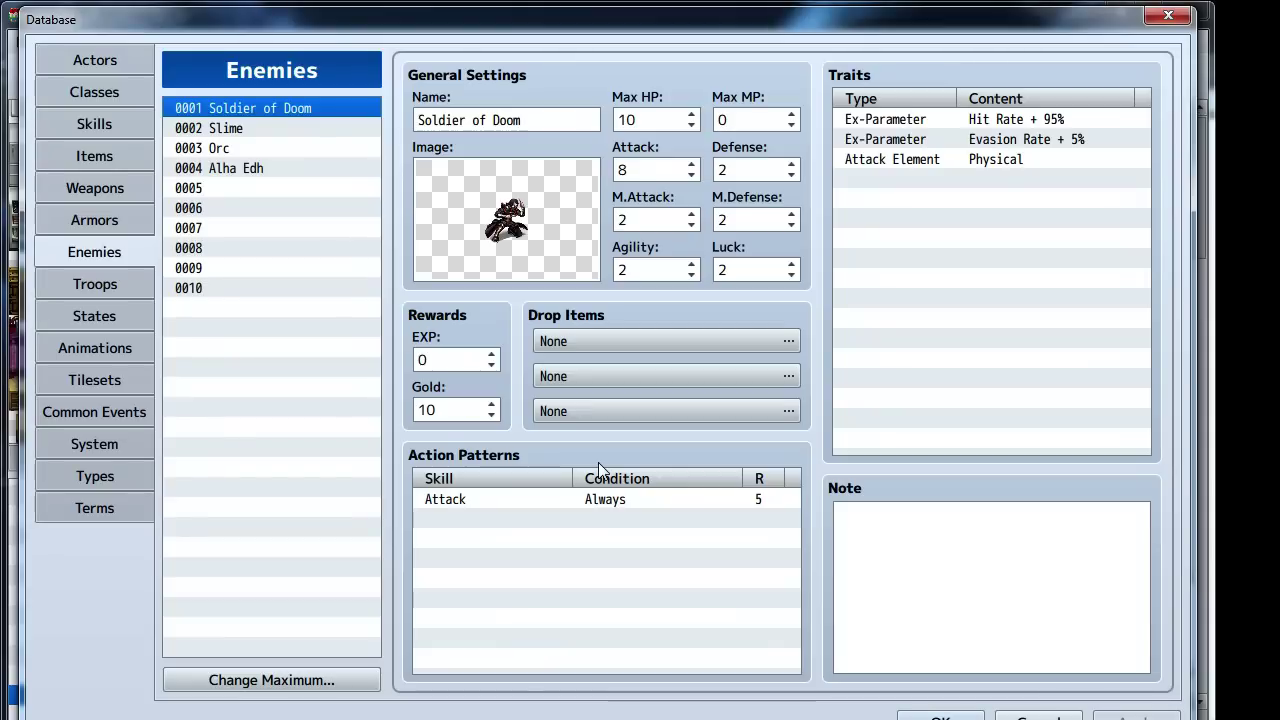
Remove the battler image from enemy 0005 by choosing (None), and save the database changes
{"action": "left_click", "coordinate": [251, 186]}
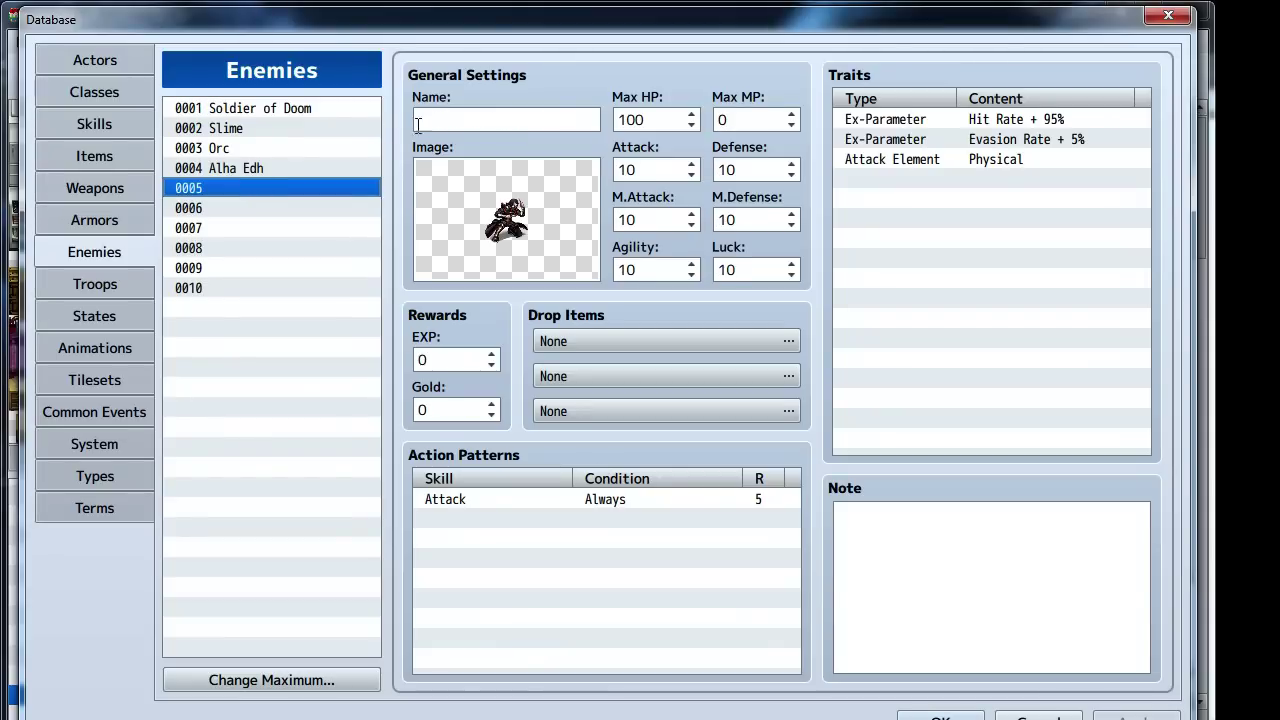
{"action": "double_click", "coordinate": [530, 239]}
{"action": "left_click", "coordinate": [434, 188]}
{"action": "scroll", "coordinate": [436, 260], "scroll_direction": "up", "scroll_amount": 5}
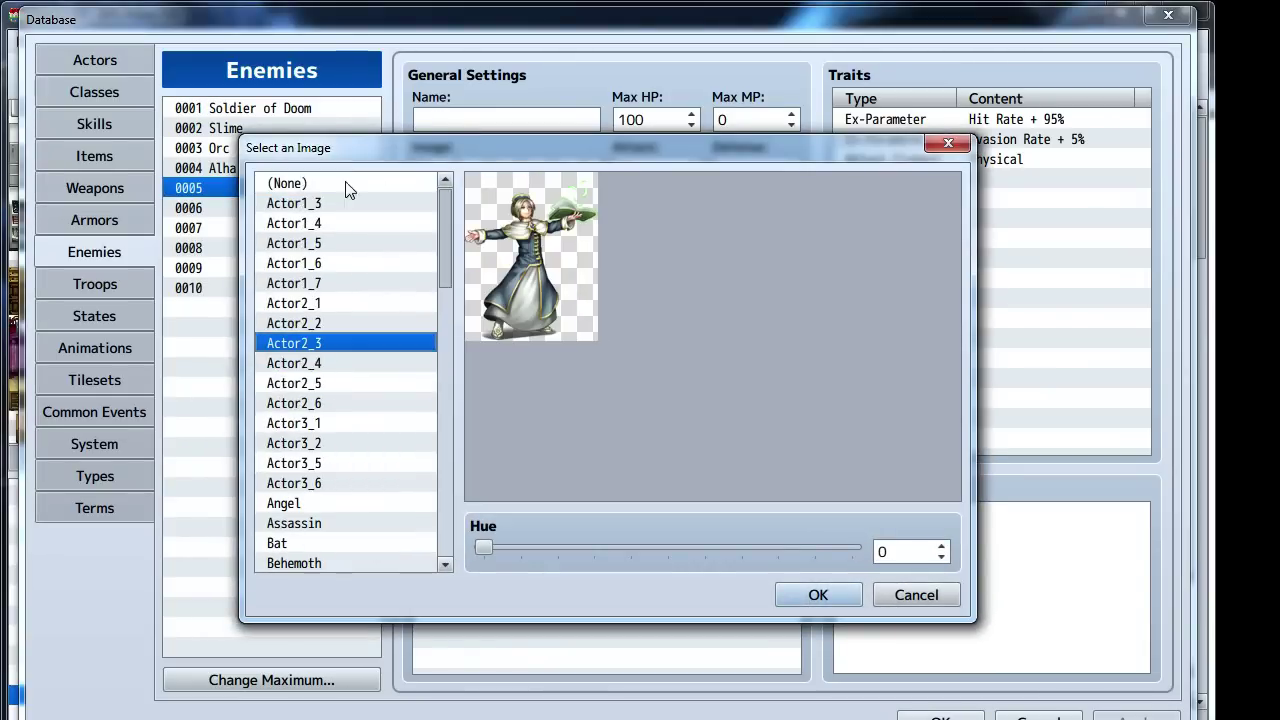
{"action": "double_click", "coordinate": [290, 185]}
{"action": "left_click", "coordinate": [1136, 716]}
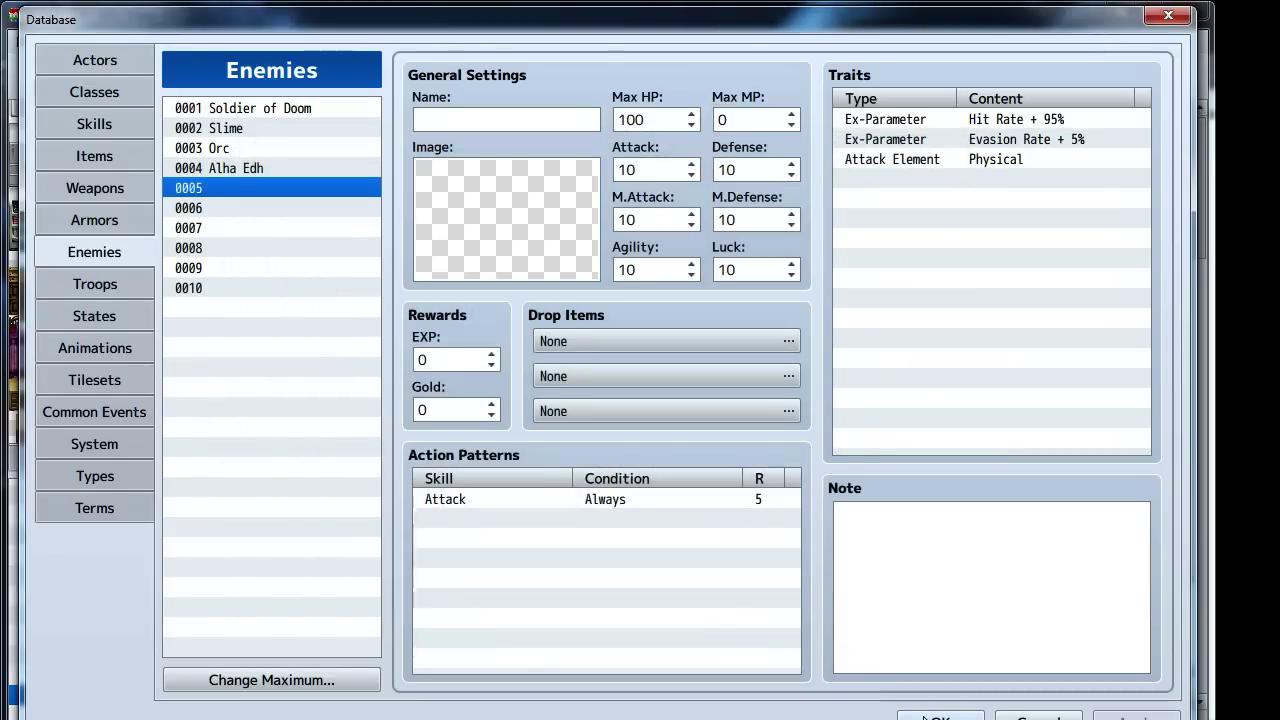
{"action": "left_click", "coordinate": [259, 110]}
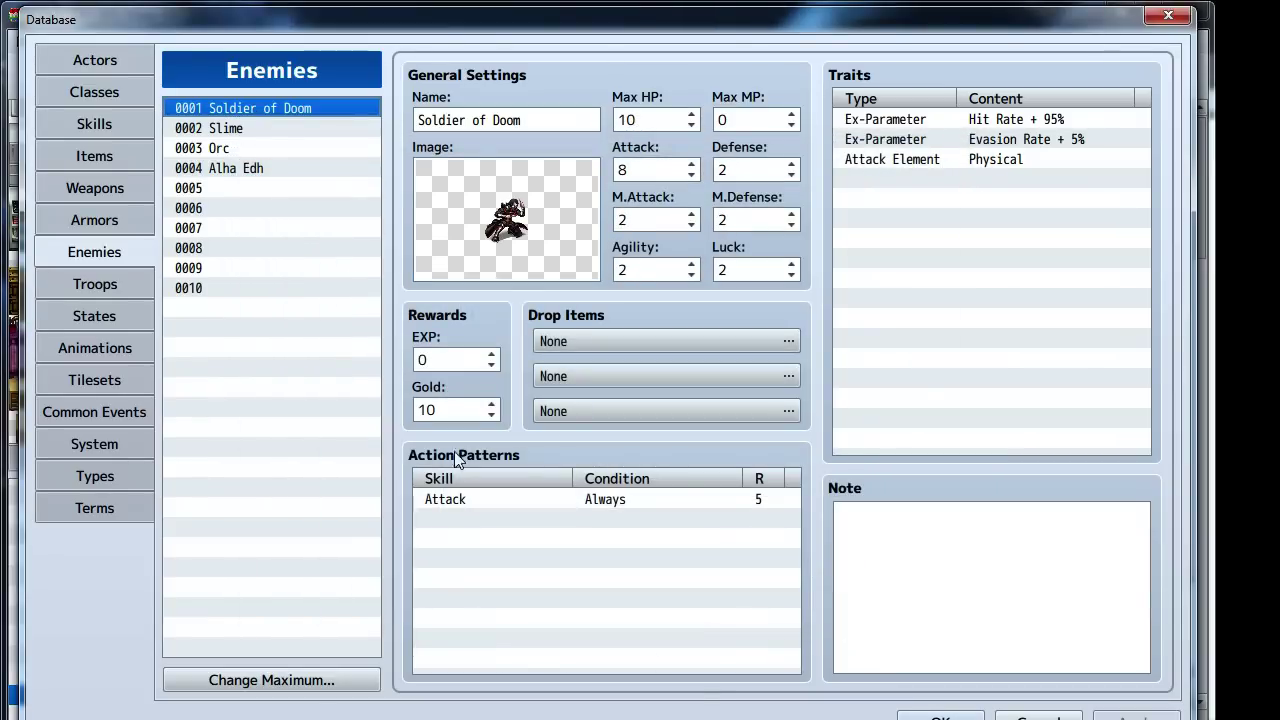
{"action": "left_click", "coordinate": [940, 716]}
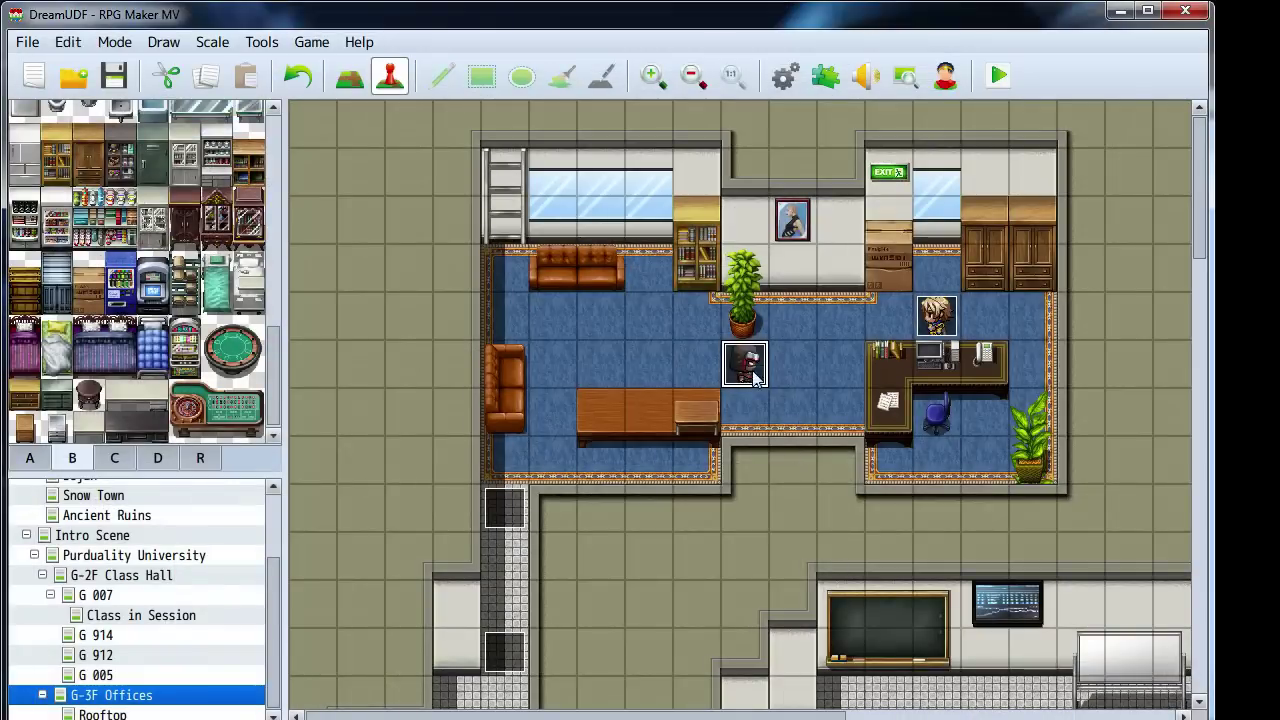
Duplicate the masked enemy event beside the potted plant onto the tile directly below it
{"action": "key", "text": "ctrl+c"}
{"action": "left_click", "coordinate": [745, 411]}
{"action": "key", "text": "ctrl+v"}
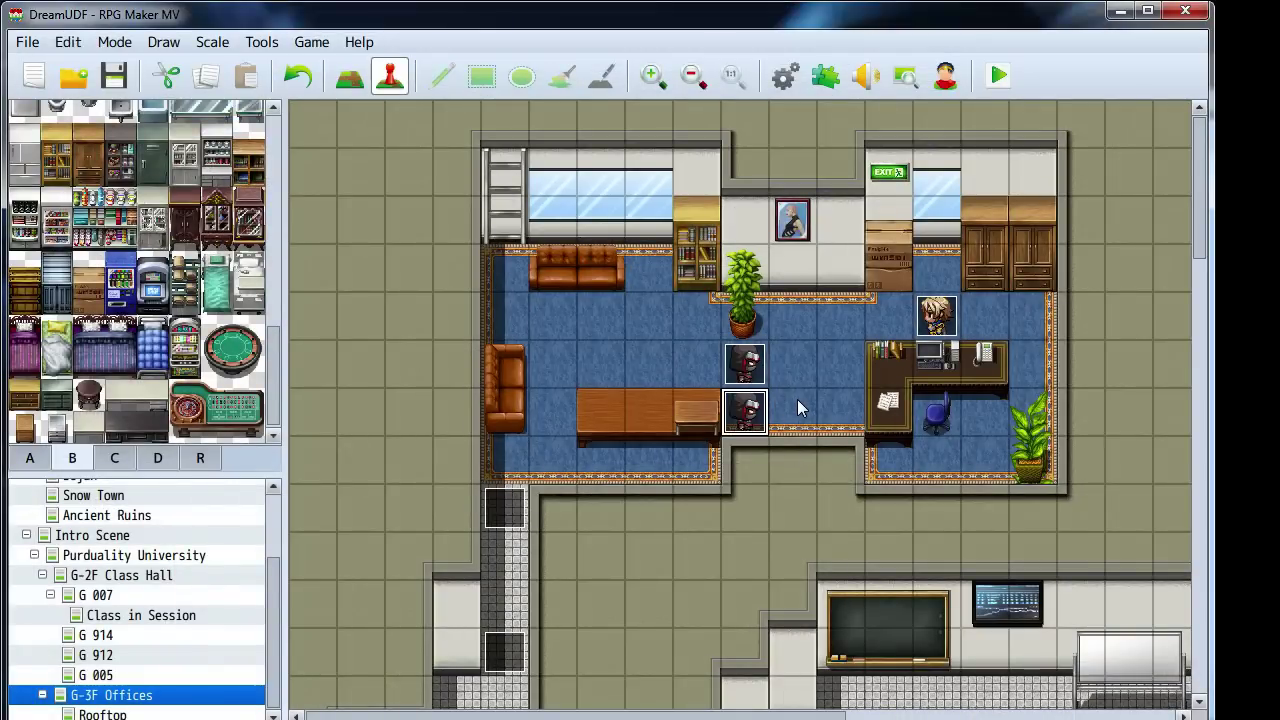
{"action": "left_click", "coordinate": [794, 406]}
{"action": "left_click", "coordinate": [790, 382]}
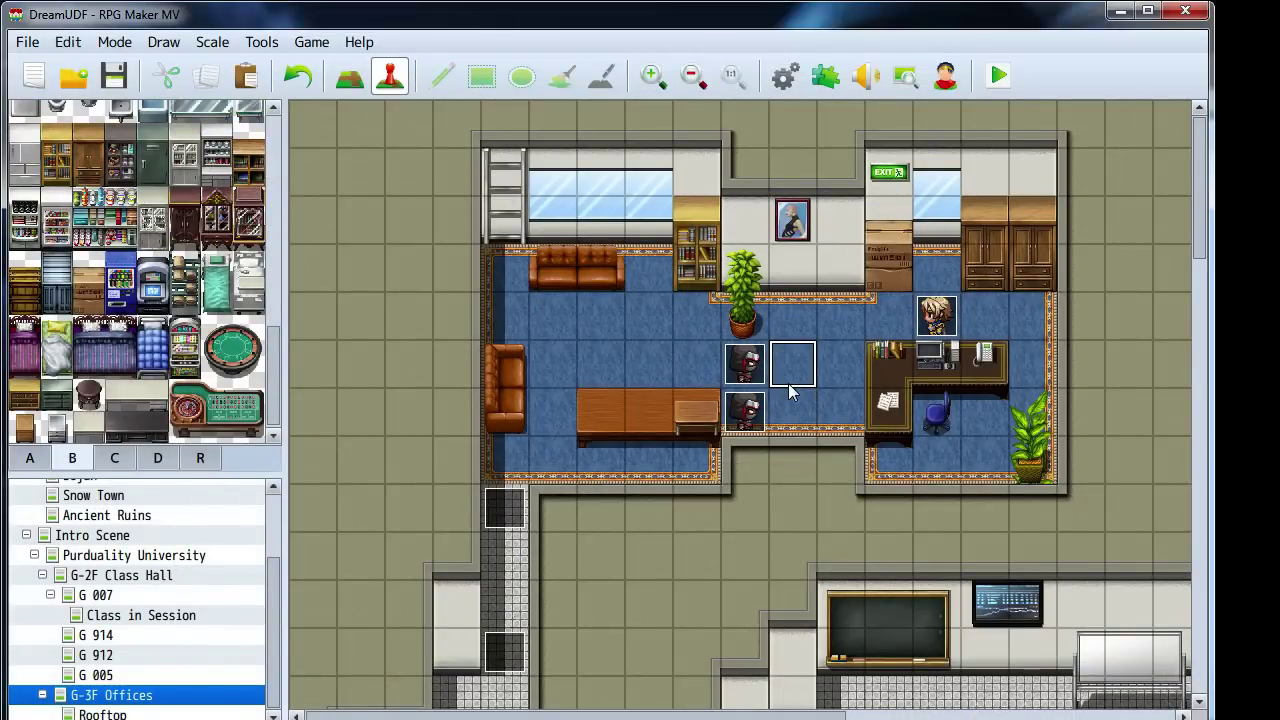
Name the upper masked enemy event "Enemy 1" and the lower one "Enemy 2"
{"action": "double_click", "coordinate": [745, 365]}
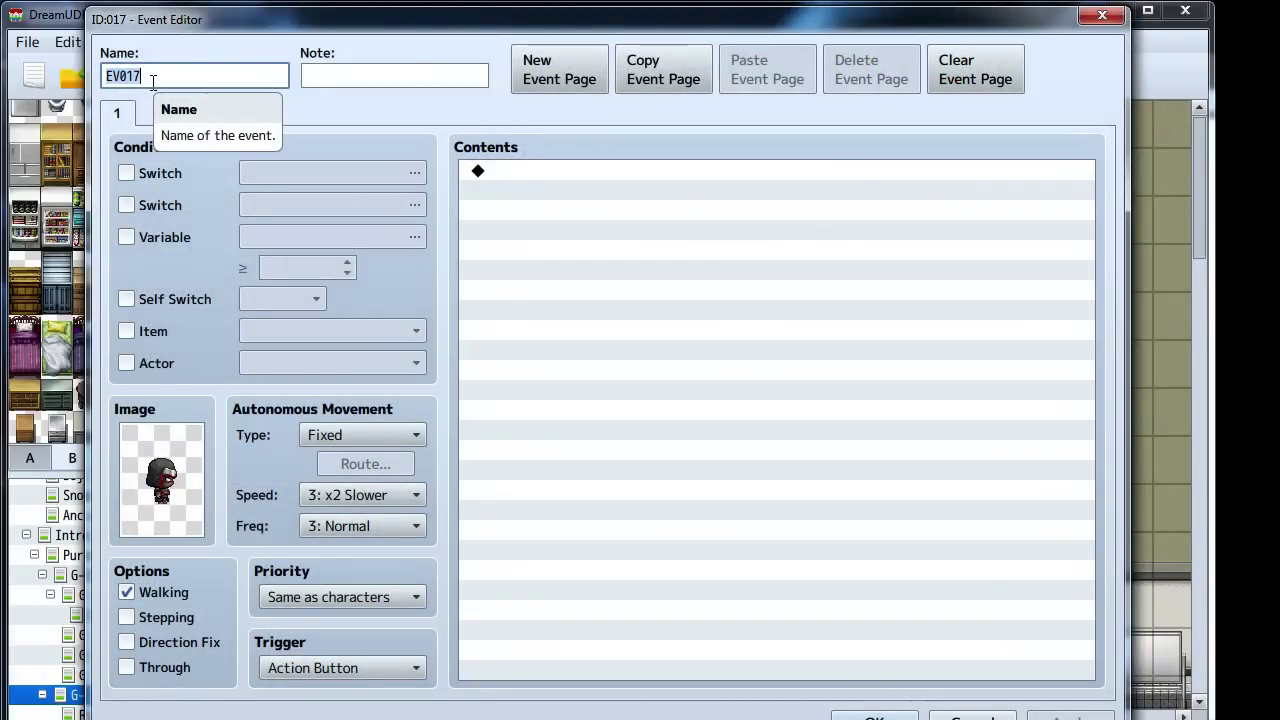
{"action": "type", "text": "Enemy 1"}
{"action": "key", "text": "Return"}
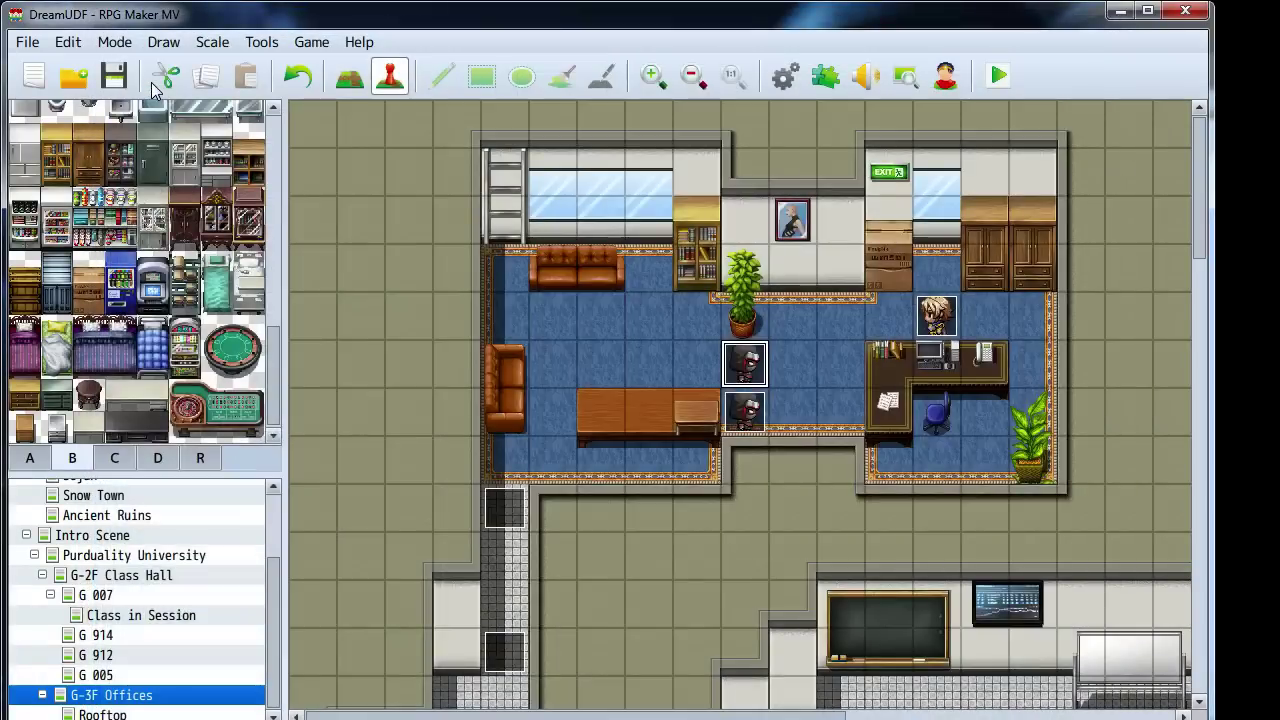
{"action": "double_click", "coordinate": [750, 405]}
{"action": "type", "text": "Enem"}
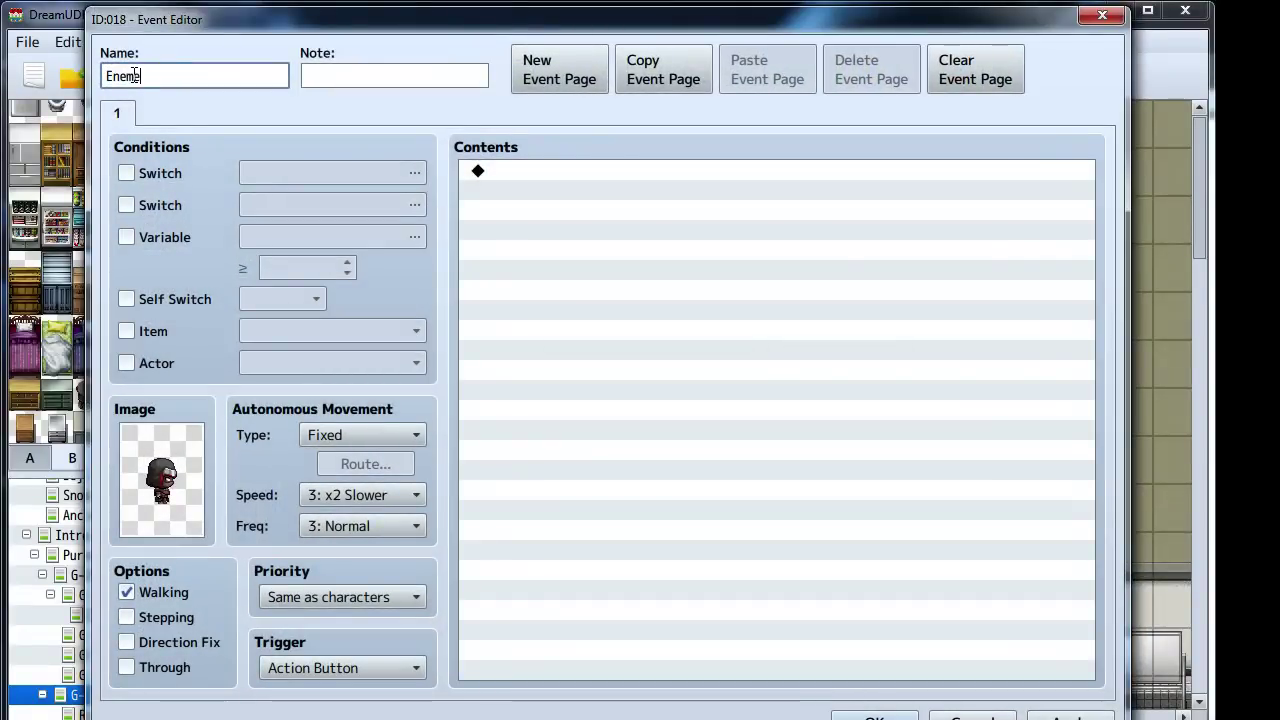
{"action": "type", "text": "y 2"}
{"action": "key", "text": "Return"}
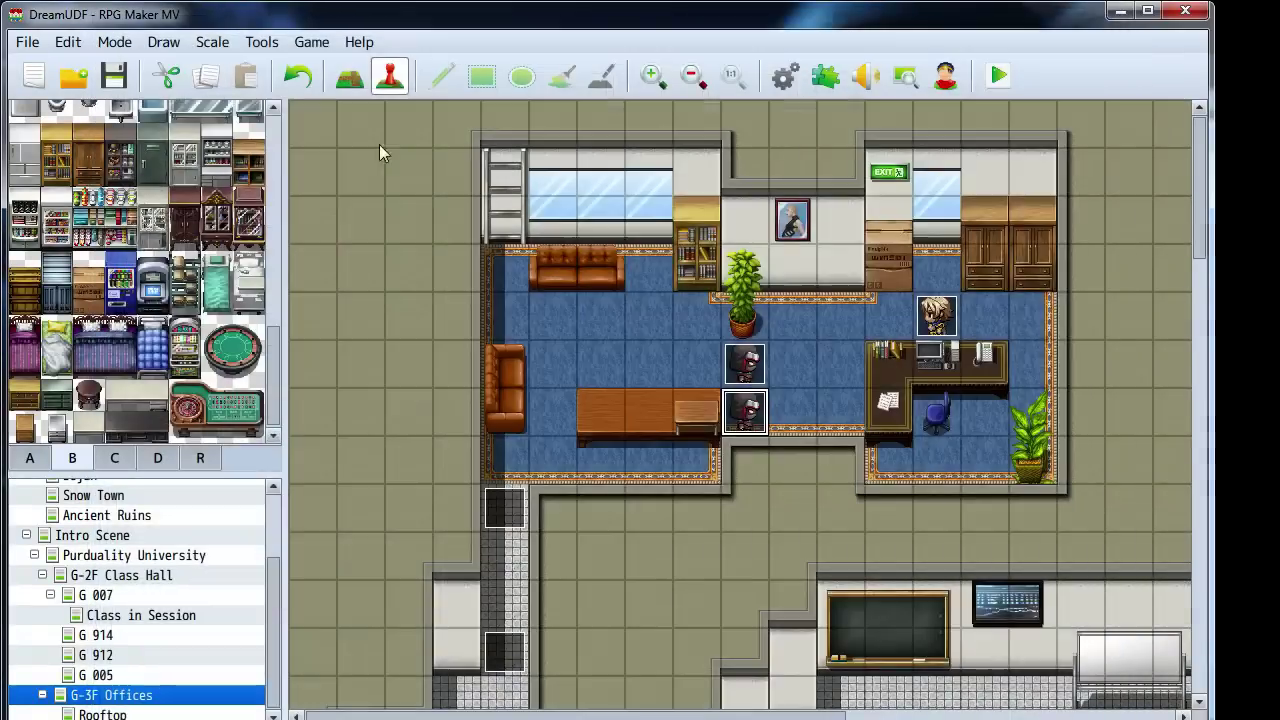
Name the blond character event behind the office desk "DEAN AMBROSE"
{"action": "double_click", "coordinate": [937, 316]}
{"action": "type", "text": "dean"}
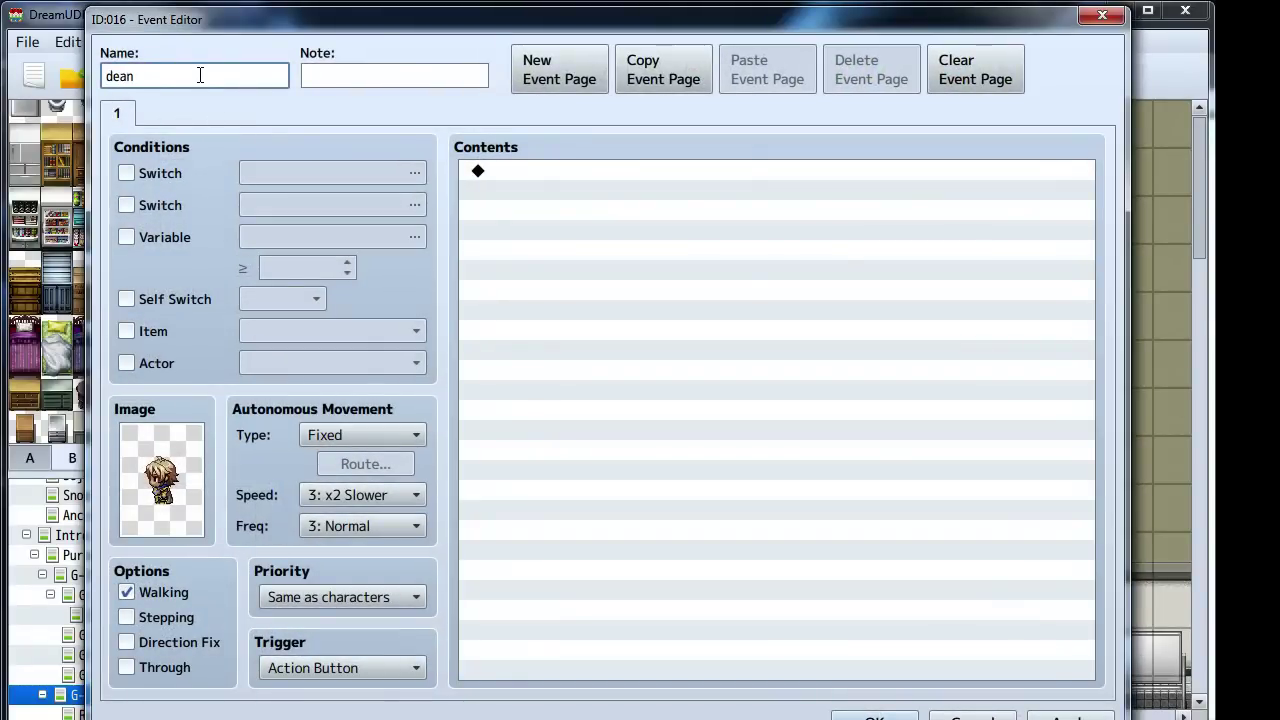
{"action": "type", "text": " AMBROSE"}
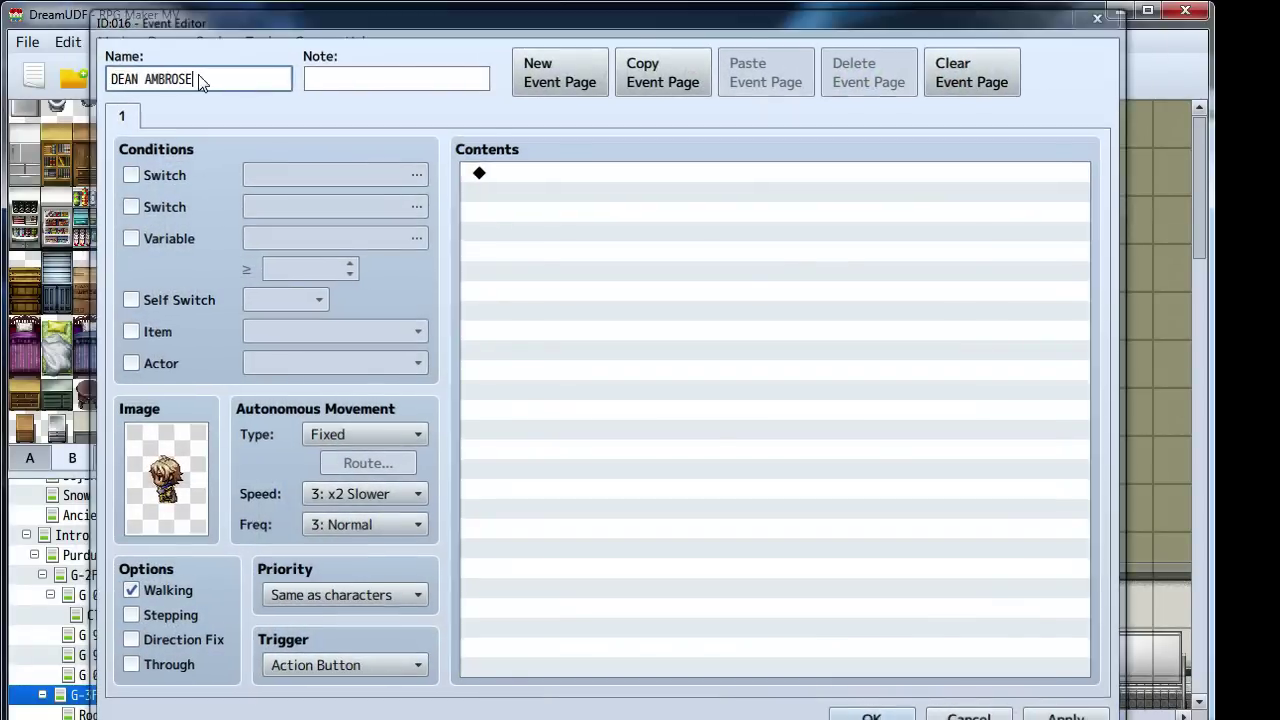
{"action": "key", "text": "Return"}
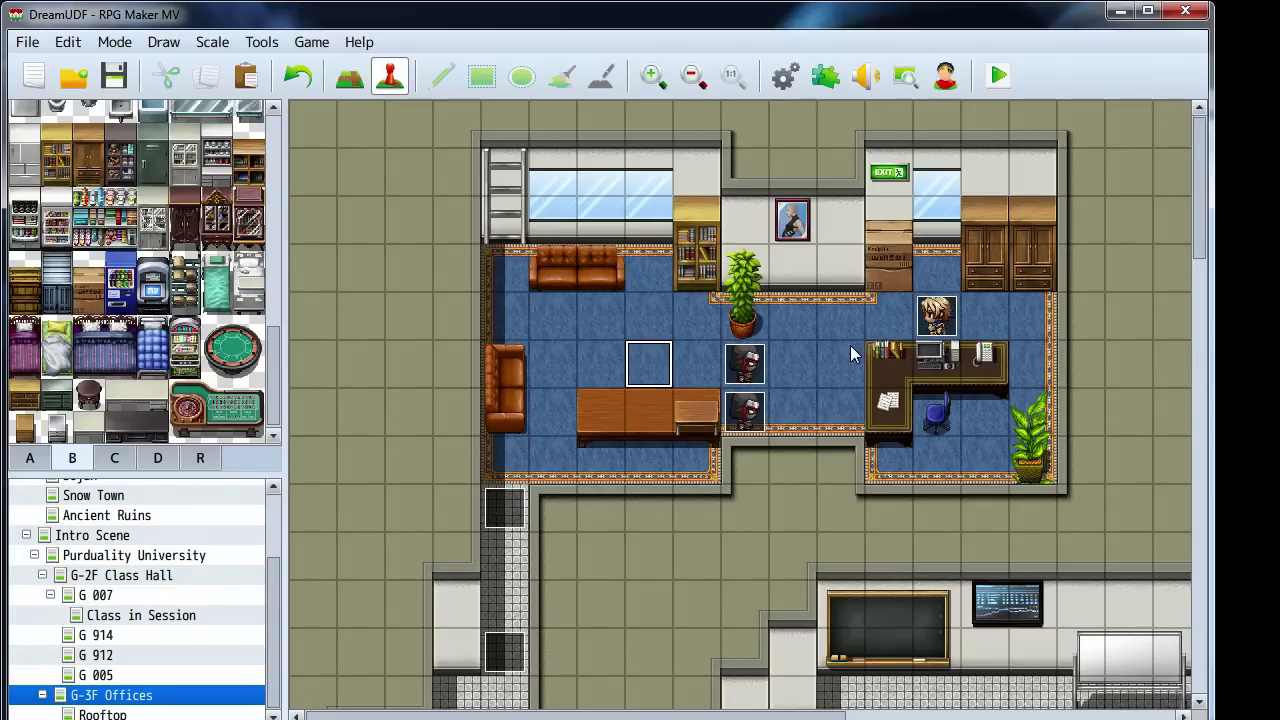
Try adding an Open Save Screen command before the Control Self Switch line in the lower corridor event, and discard the edit
{"action": "scroll", "coordinate": [665, 456], "scroll_direction": "down", "scroll_amount": 5}
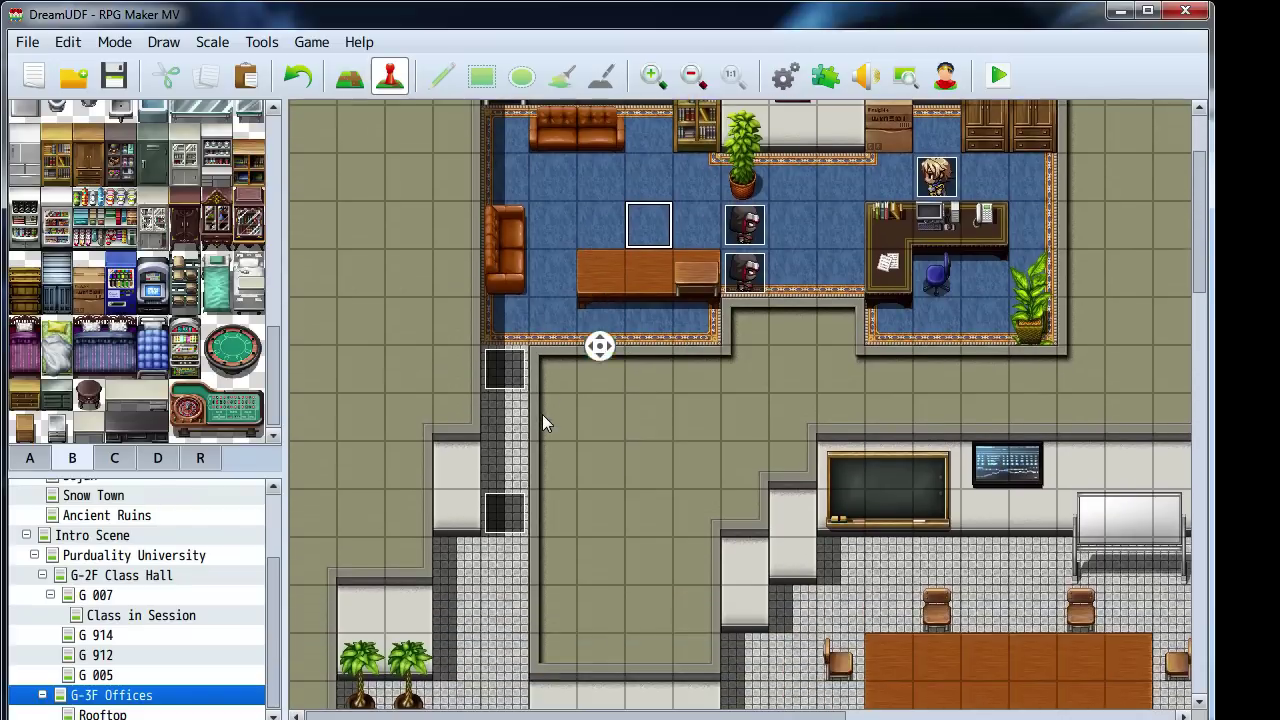
{"action": "scroll", "coordinate": [517, 518], "scroll_direction": "down", "scroll_amount": 1}
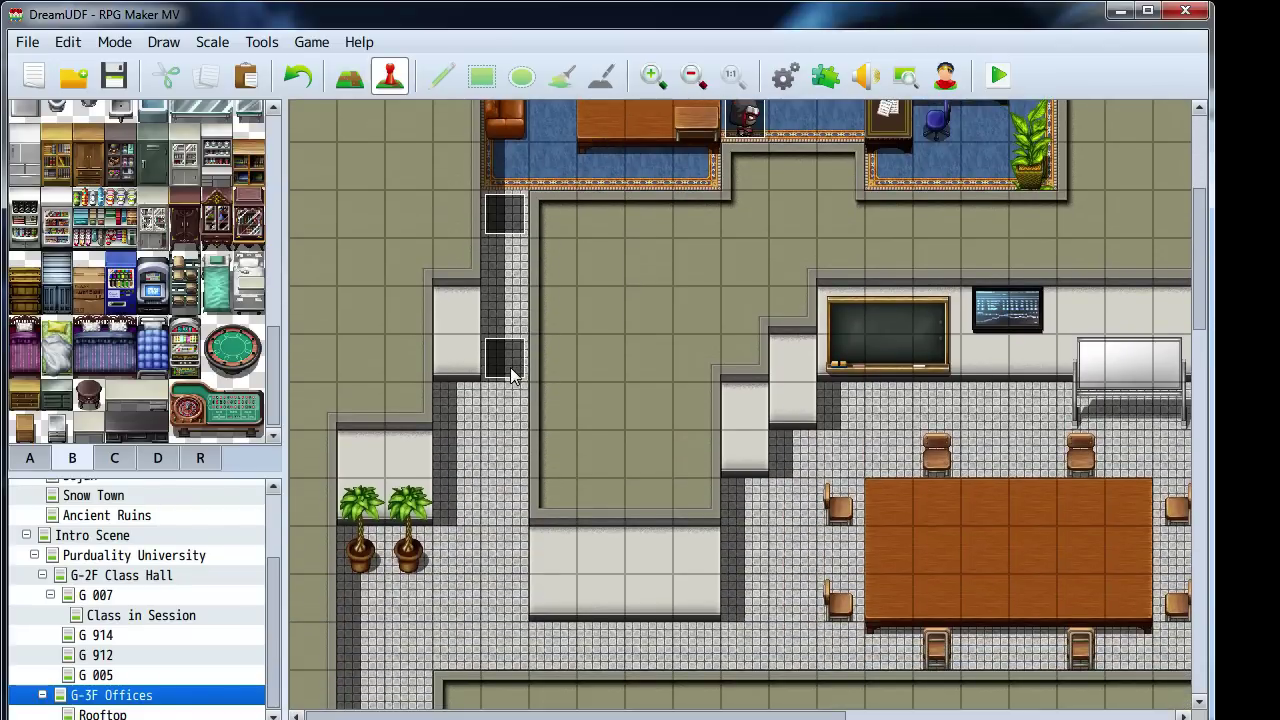
{"action": "double_click", "coordinate": [514, 367]}
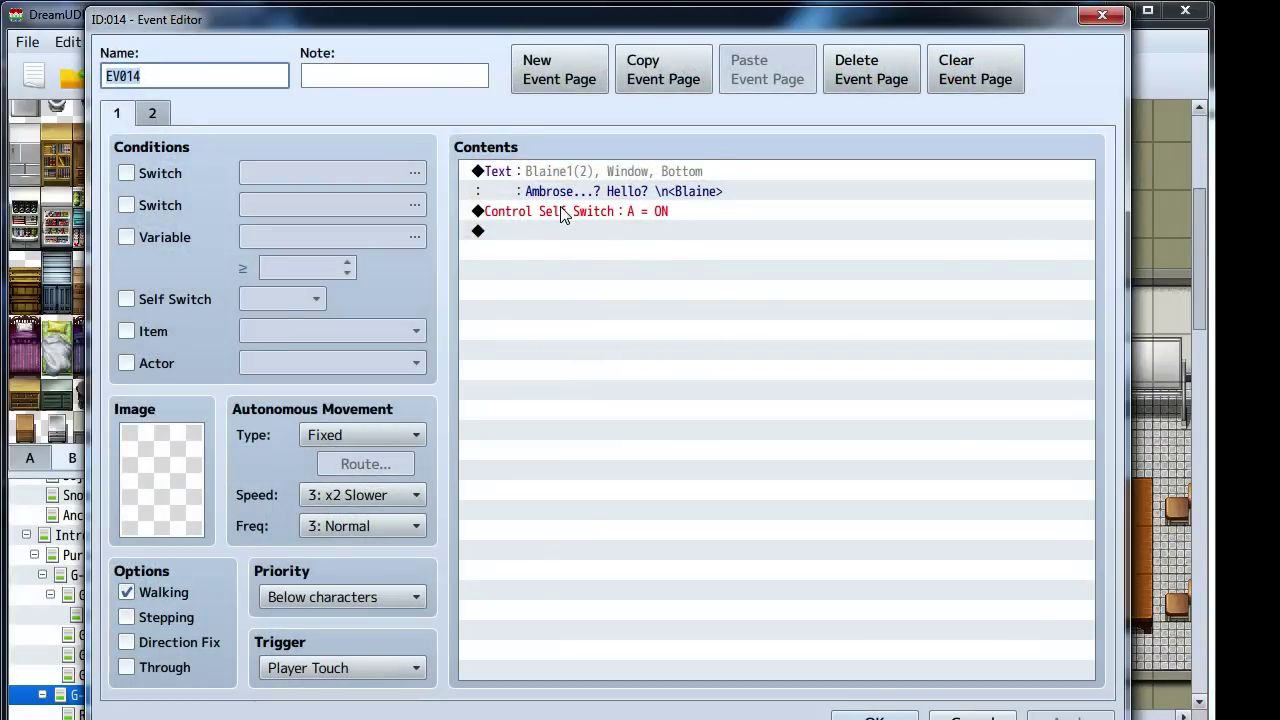
{"action": "right_click", "coordinate": [561, 214]}
{"action": "left_click", "coordinate": [579, 217]}
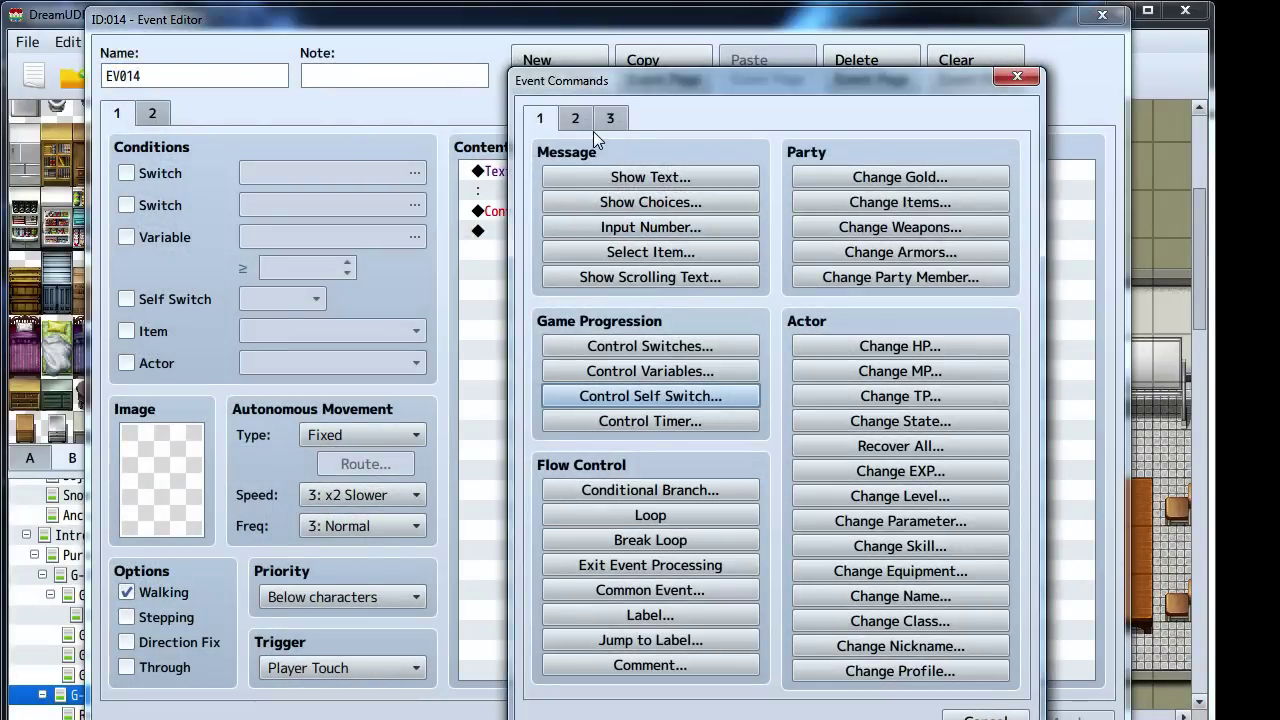
{"action": "left_click", "coordinate": [586, 125]}
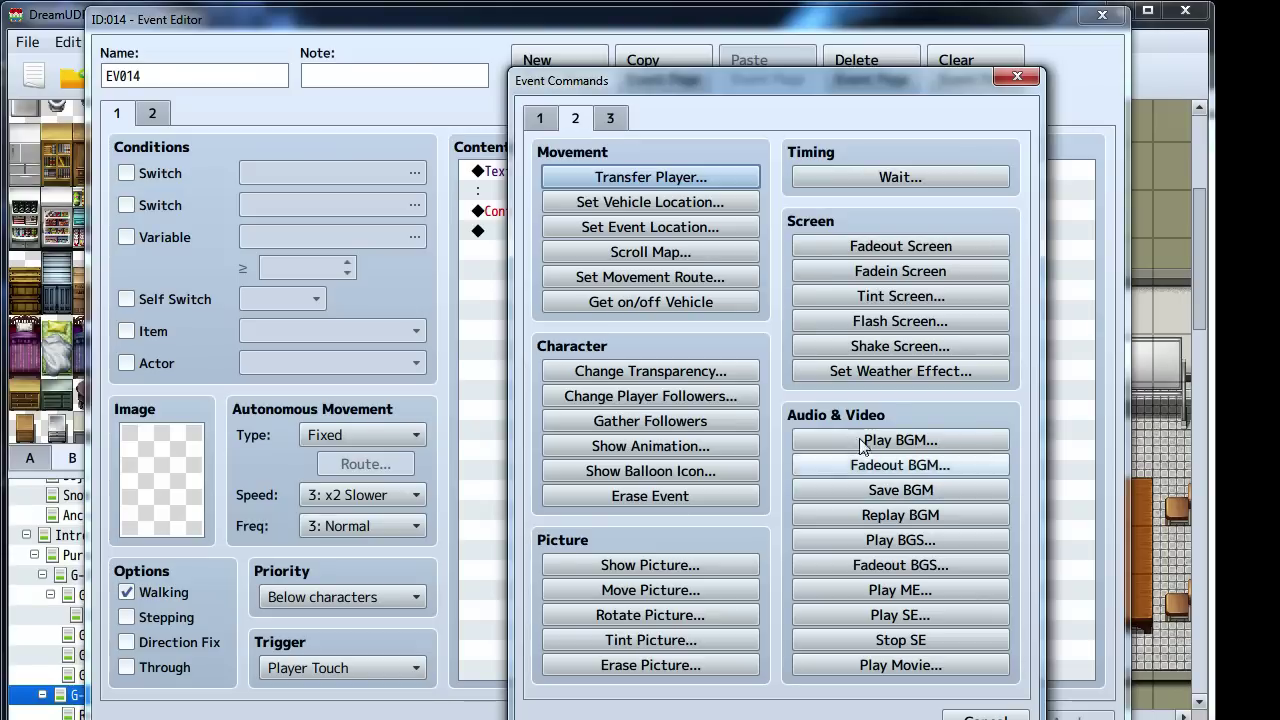
{"action": "left_click", "coordinate": [613, 117]}
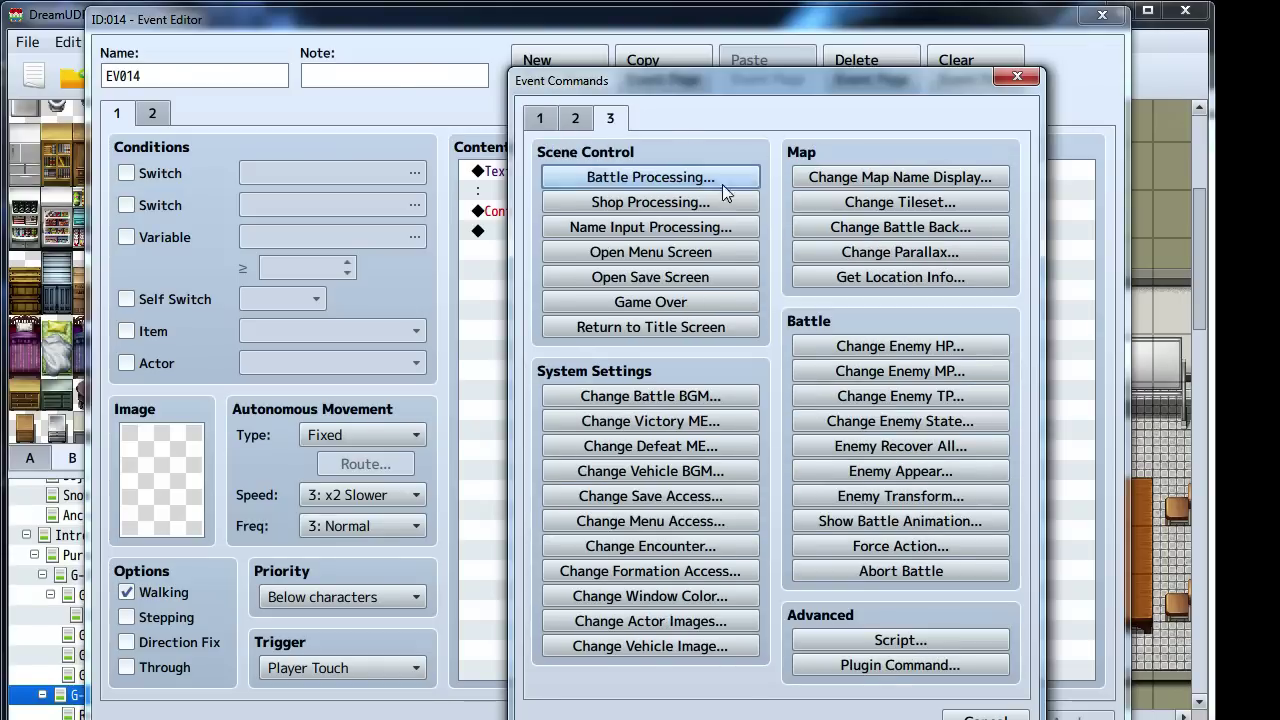
{"action": "left_click", "coordinate": [638, 275]}
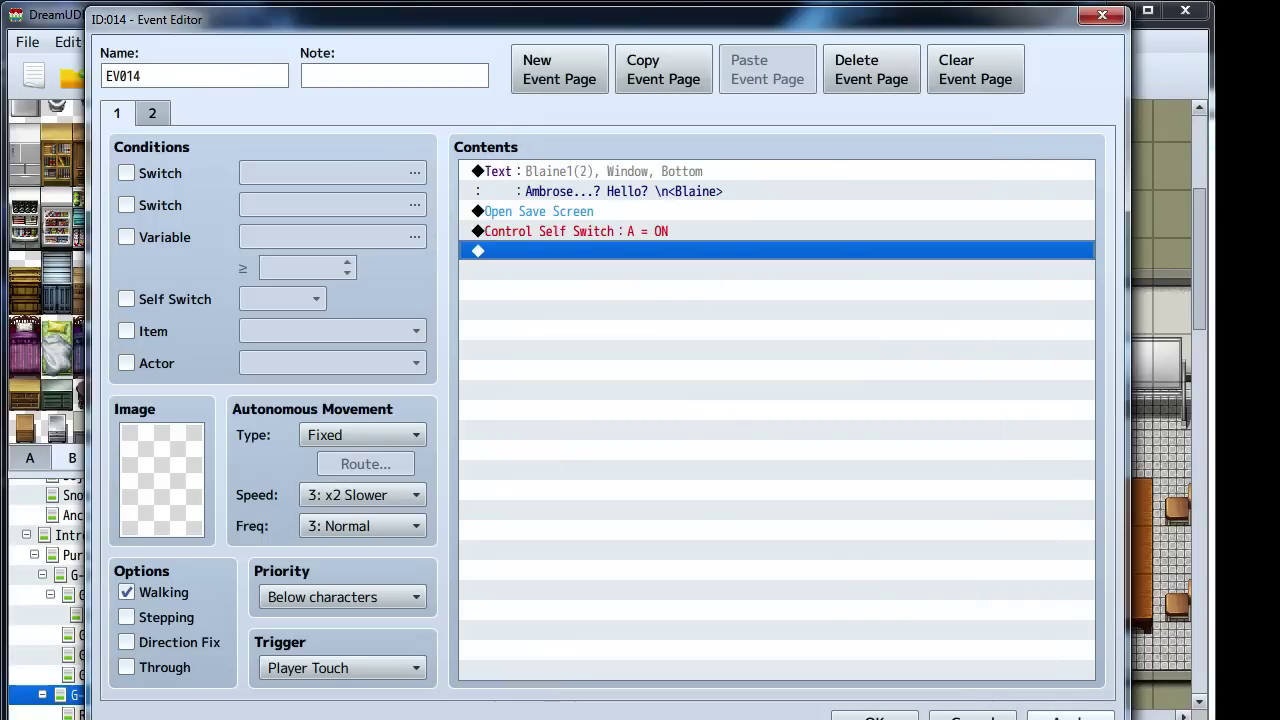
{"action": "left_click", "coordinate": [972, 716]}
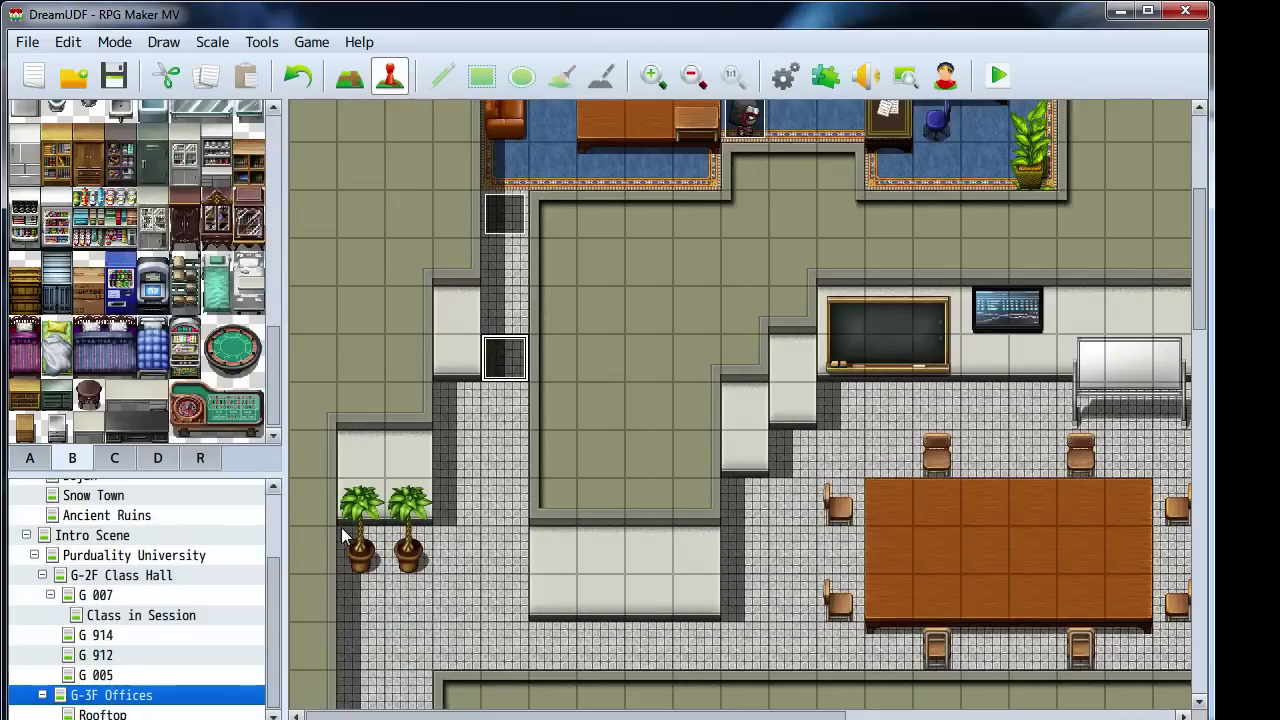
Check the map properties of G-3F Offices without changing anything
{"action": "right_click", "coordinate": [154, 697]}
{"action": "left_click", "coordinate": [190, 709]}
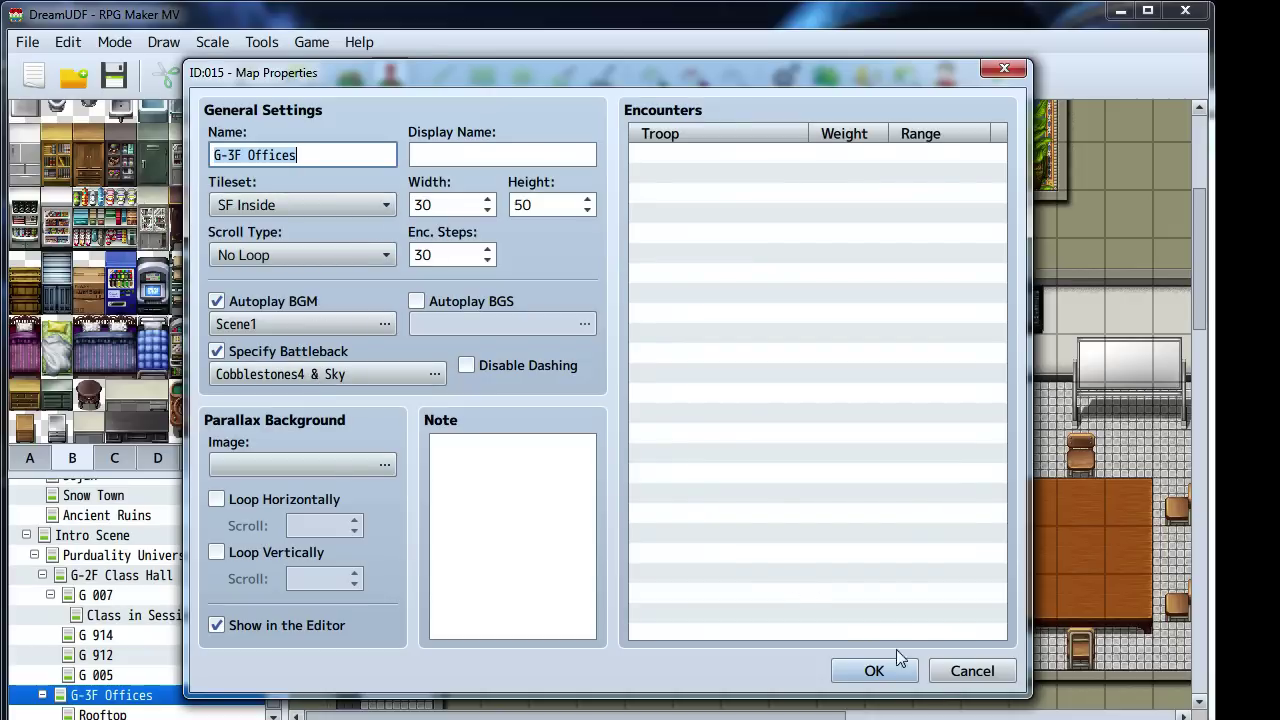
{"action": "left_click", "coordinate": [942, 672]}
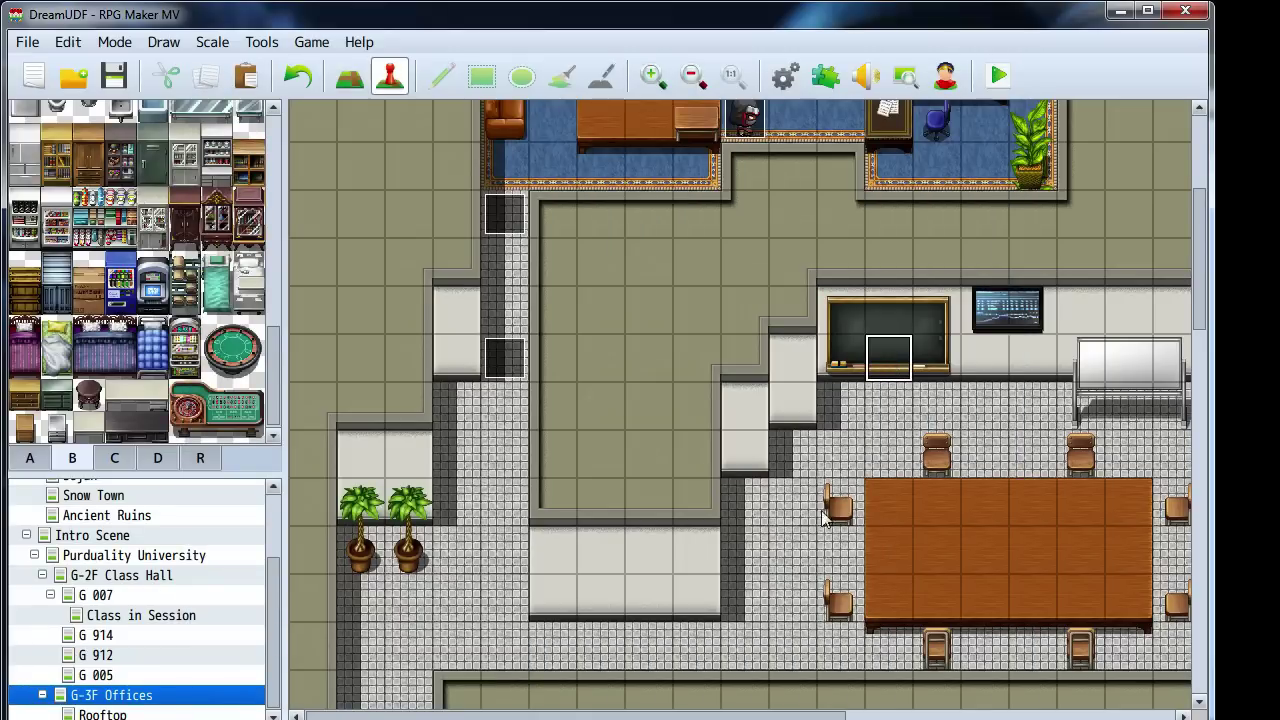
Move Enemy 1 to the tile just right of the potted plant and Enemy 2 to the tile directly below it
{"action": "middle_click_drag", "start_coordinate": [893, 370], "coordinate": [752, 385]}
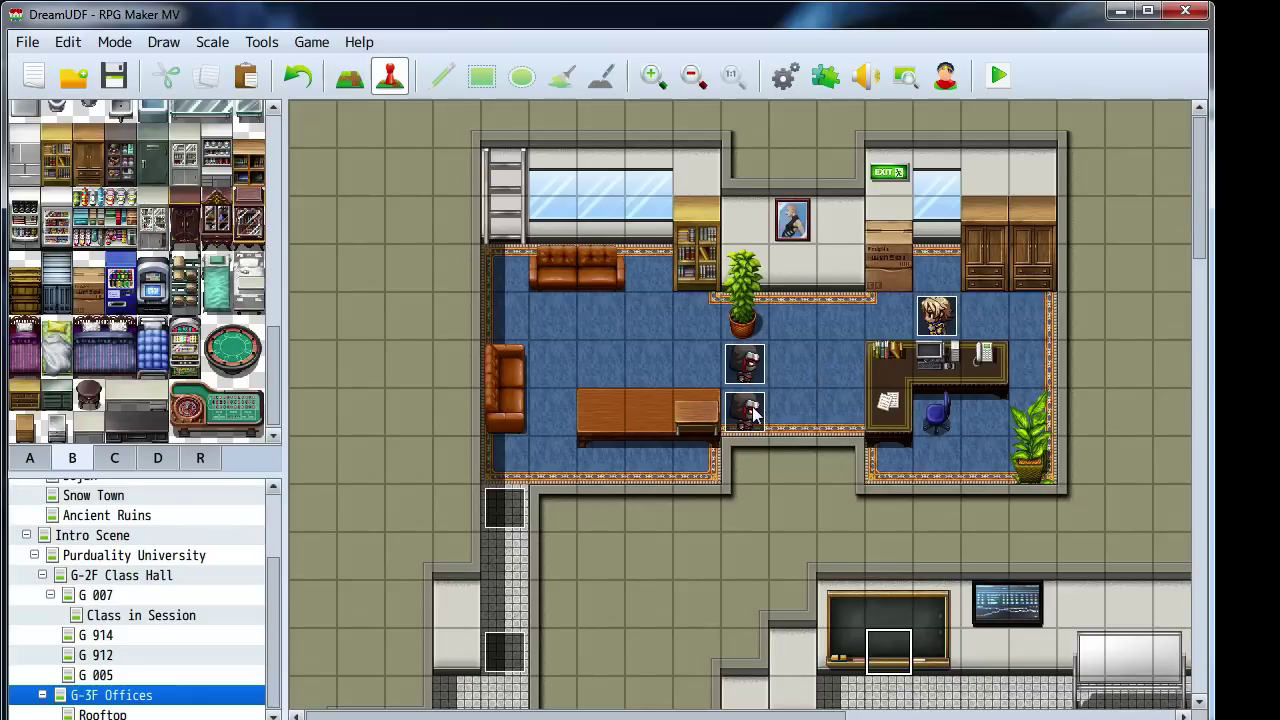
{"action": "left_click", "coordinate": [755, 368]}
{"action": "left_click_drag", "start_coordinate": [792, 333], "coordinate": [792, 330]}
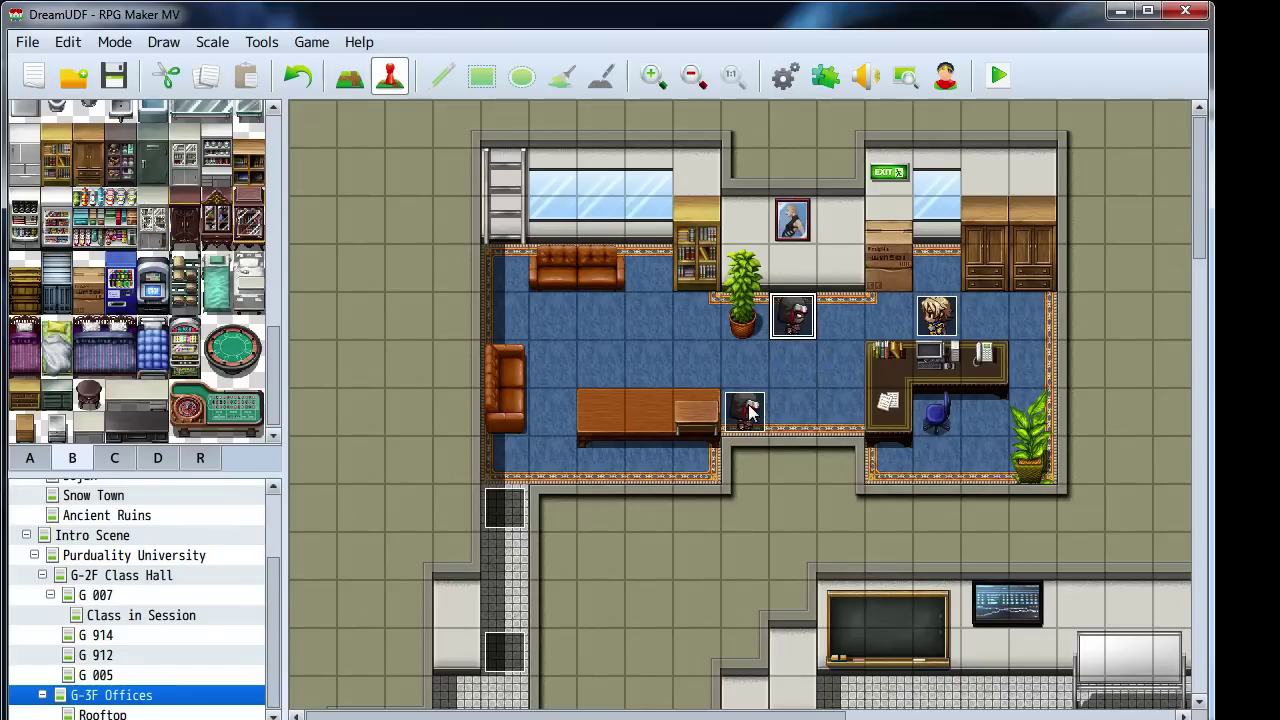
{"action": "left_click_drag", "start_coordinate": [744, 410], "coordinate": [792, 365]}
{"action": "left_click", "coordinate": [744, 368]}
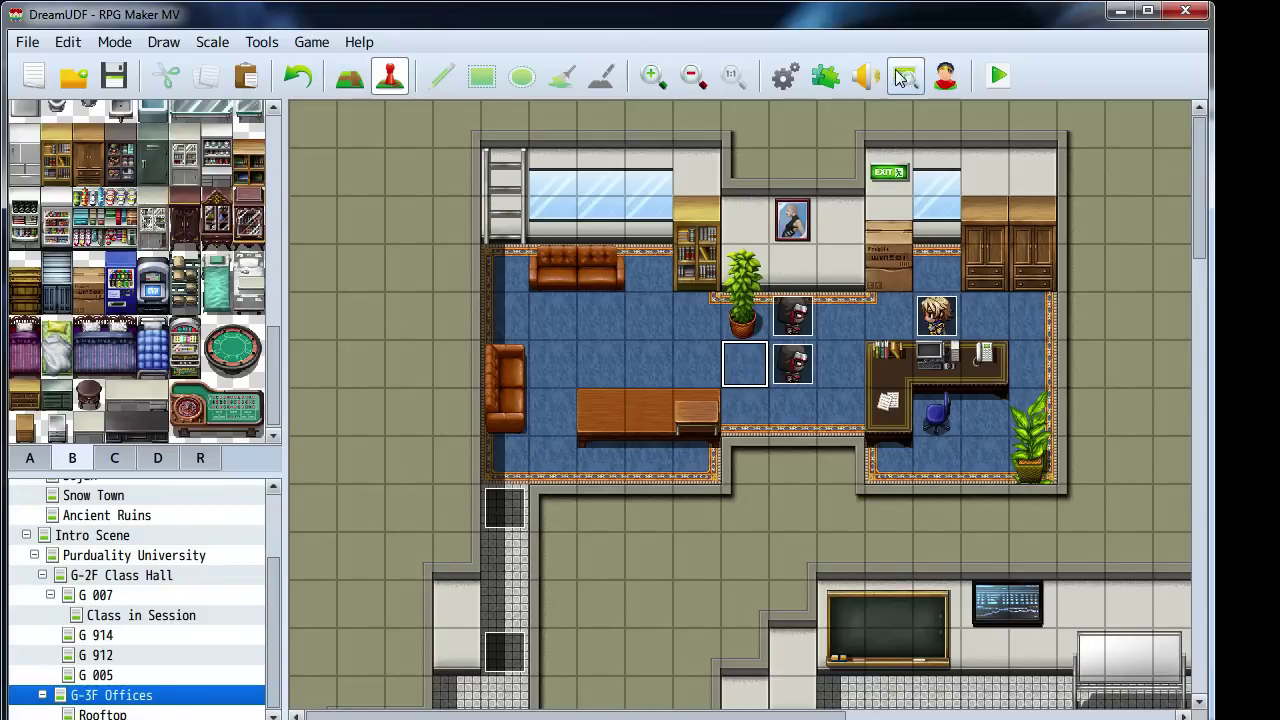
Add two Soldier of Doom enemies to the Intro Fight troop in the database and stagger them diagonally on the left of the battlefield
{"action": "key", "text": "F9"}
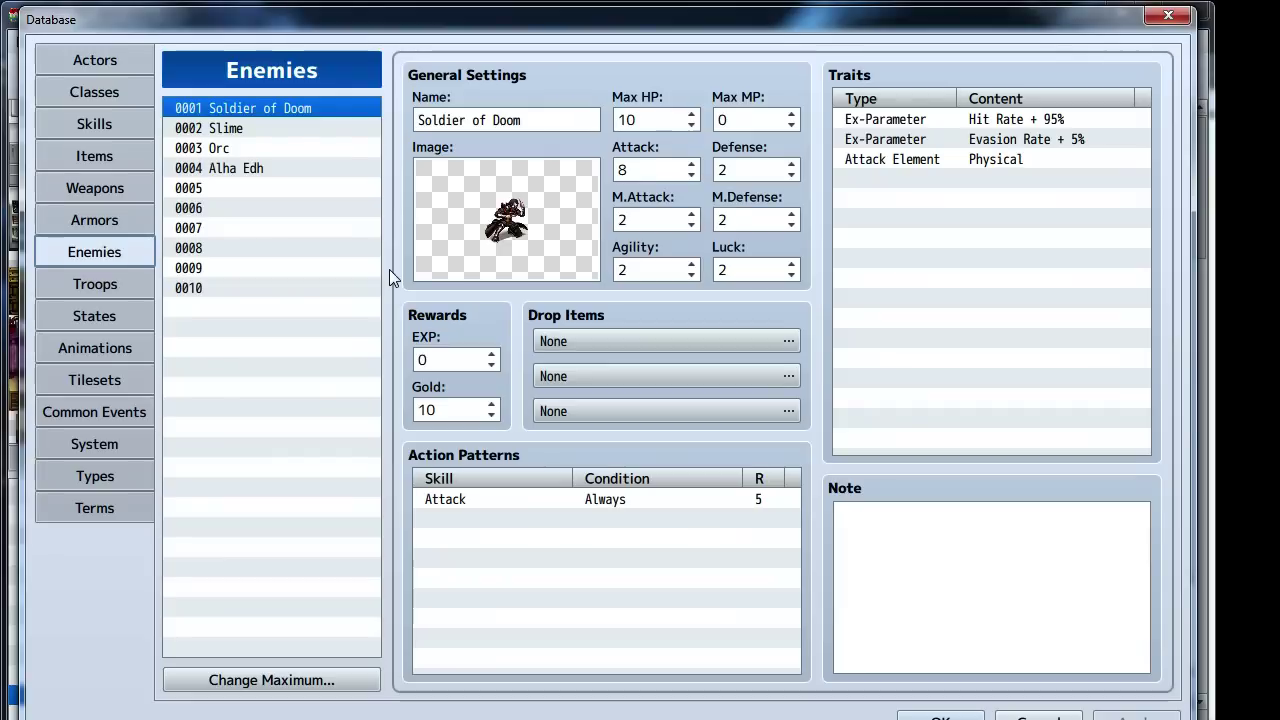
{"action": "left_click", "coordinate": [90, 280]}
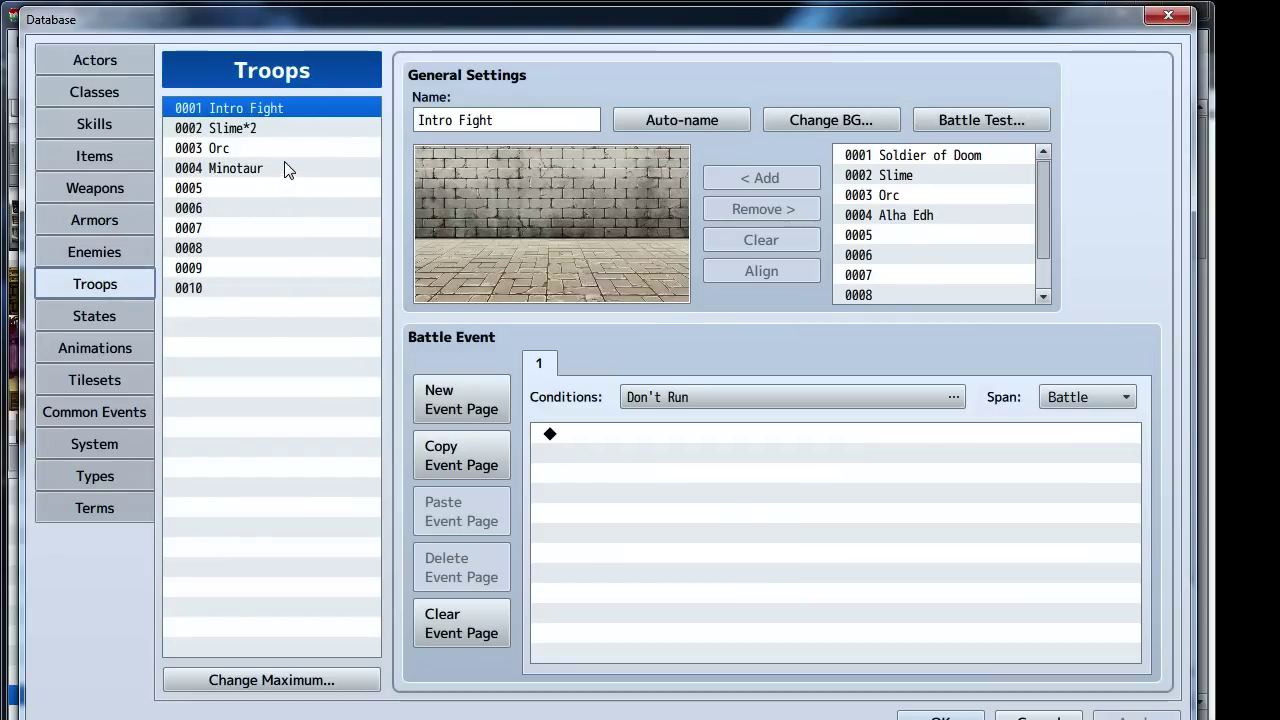
{"action": "double_click", "coordinate": [897, 155]}
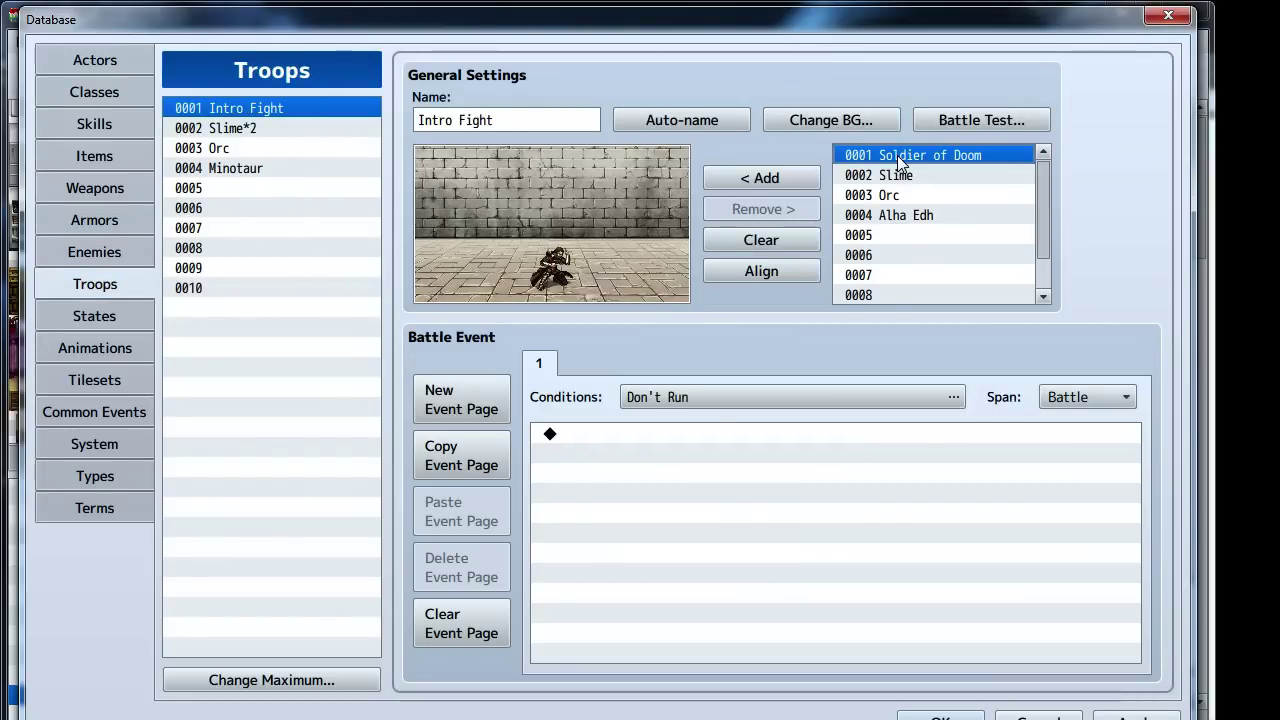
{"action": "left_click", "coordinate": [805, 180]}
{"action": "left_click_drag", "start_coordinate": [567, 265], "coordinate": [460, 237]}
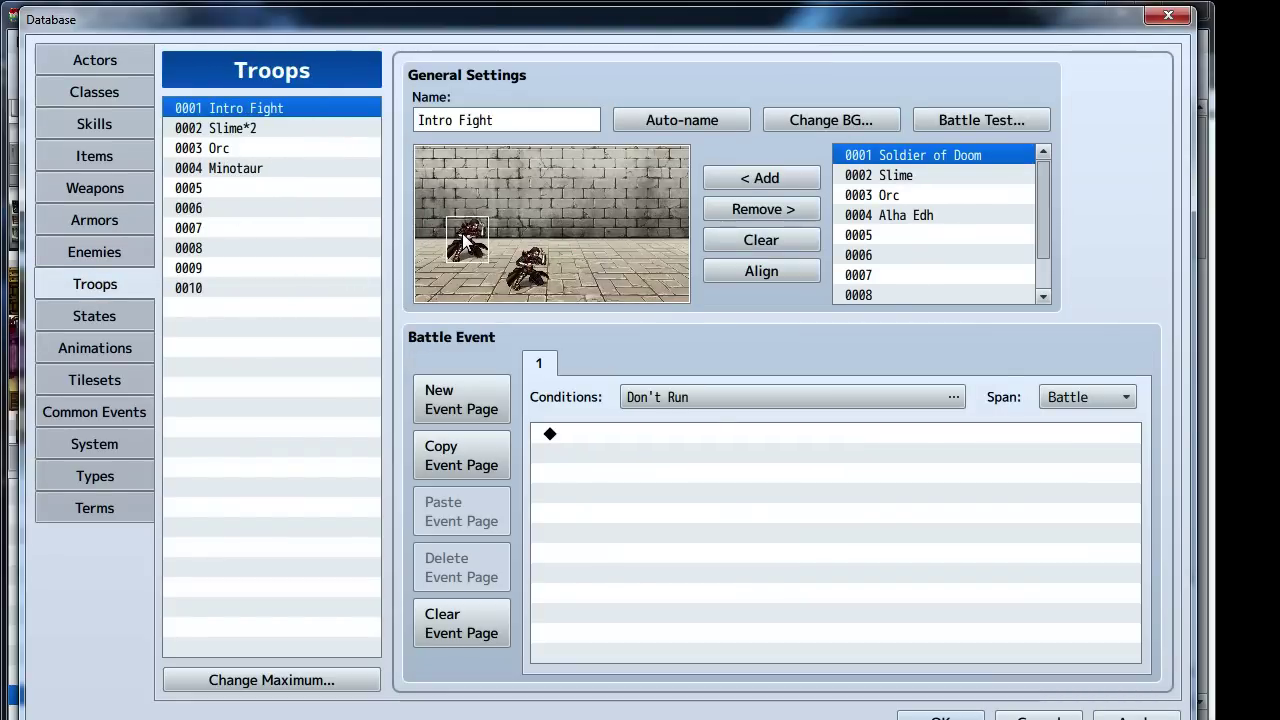
{"action": "mouse_move", "coordinate": [522, 267]}
{"action": "left_mouse_down"}
{"action": "mouse_move", "coordinate": [487, 278]}
{"action": "mouse_move", "coordinate": [499, 278]}
{"action": "left_mouse_up"}
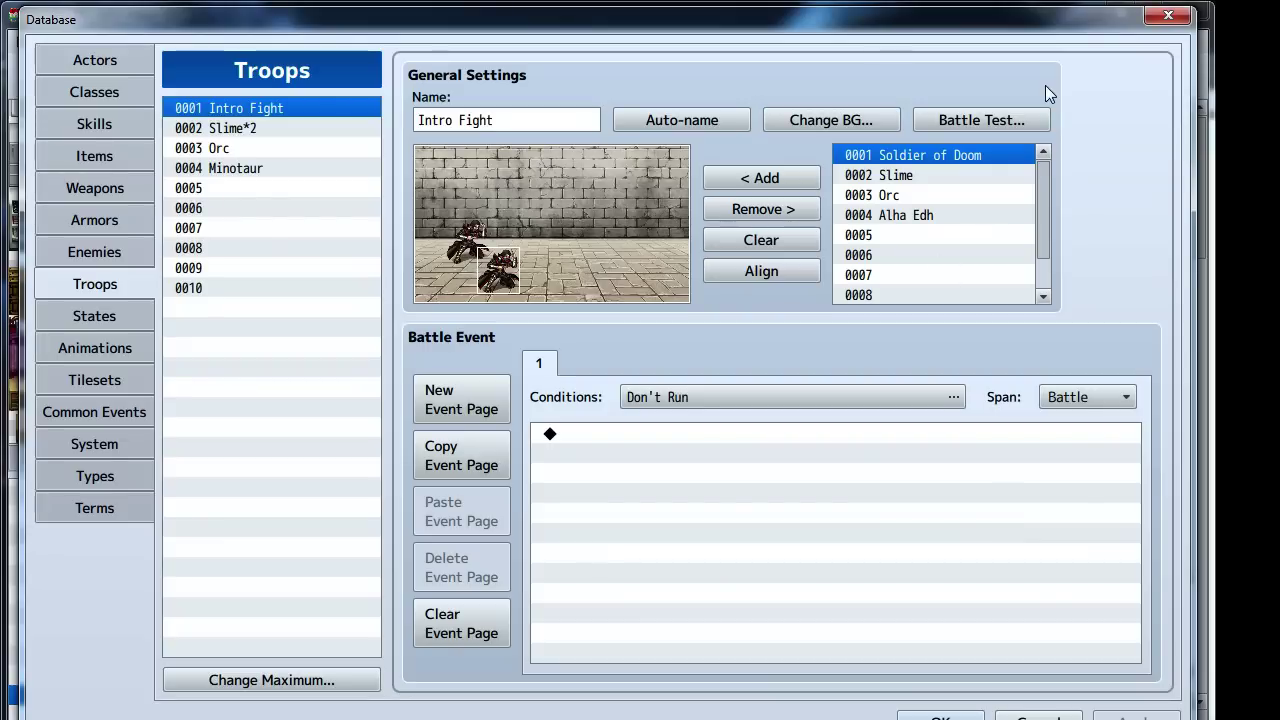
Check the battle background images chosen for the Intro Fight troop, and close the database
{"action": "left_click", "coordinate": [829, 120]}
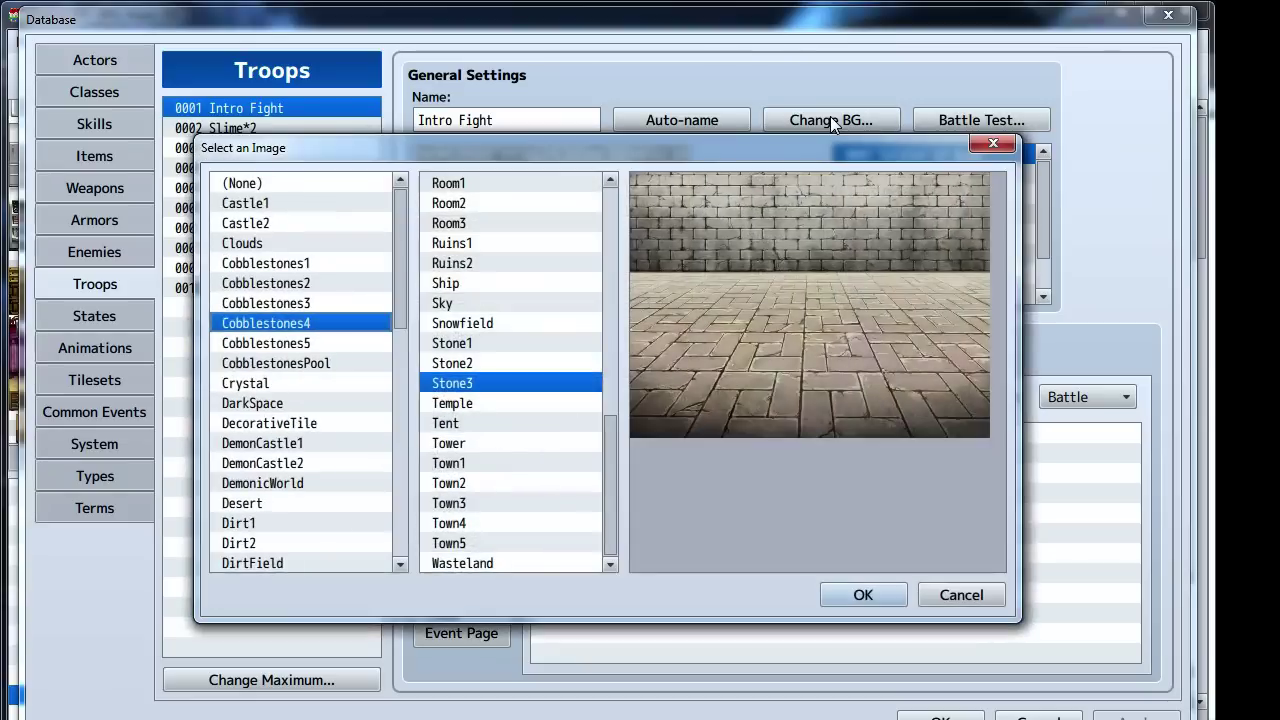
{"action": "left_click", "coordinate": [946, 600]}
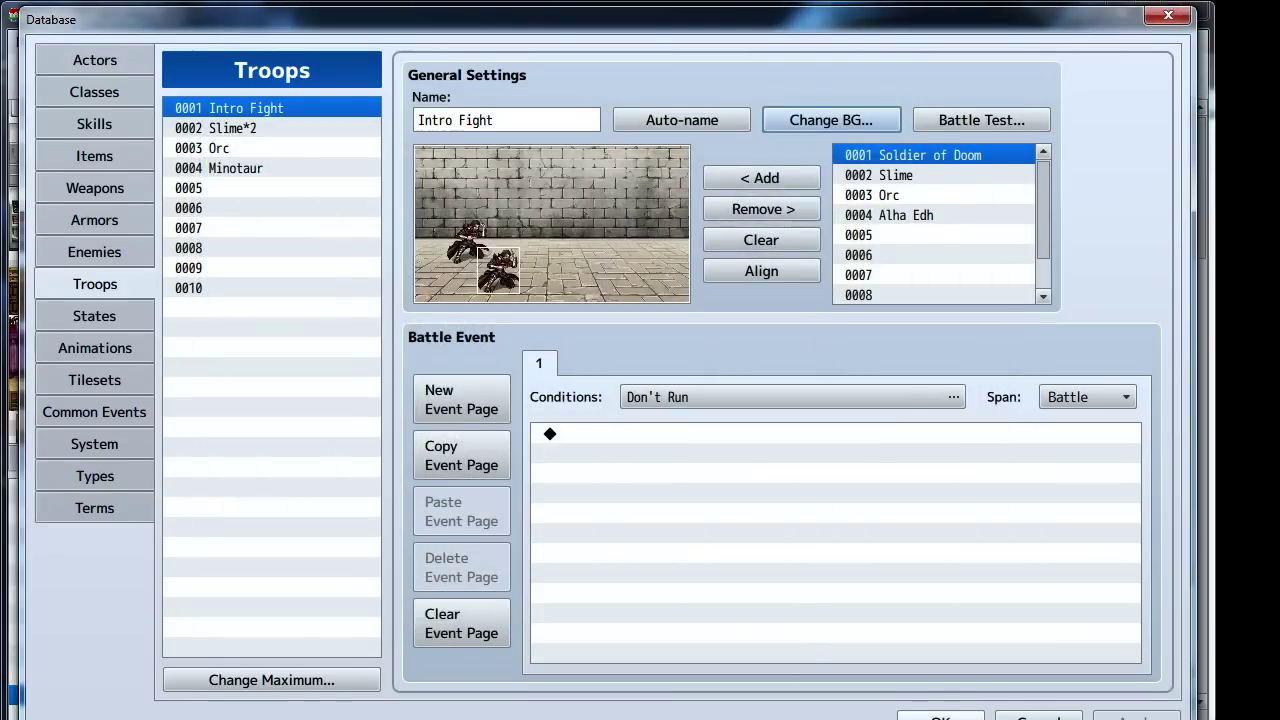
{"action": "key", "text": "Escape"}
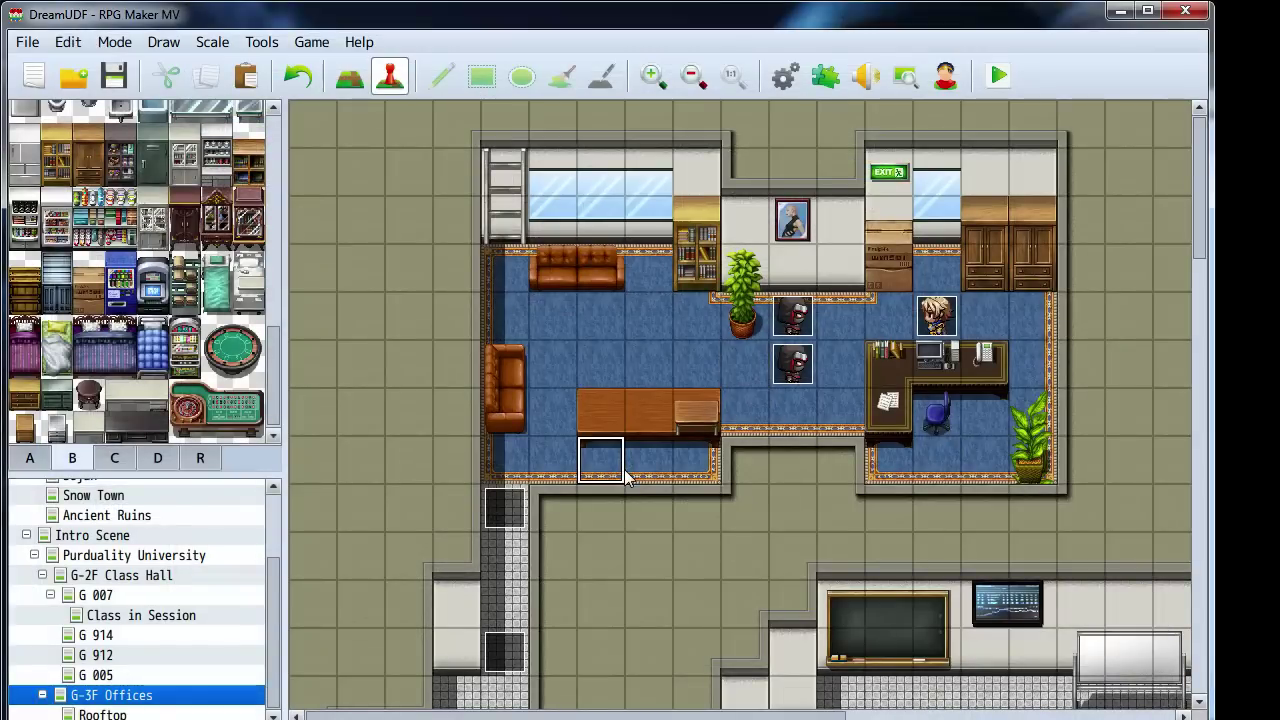
Examine the command list of the upper corridor event at the office entrance and return to the office area of the map
{"action": "scroll", "coordinate": [600, 480], "scroll_direction": "down", "scroll_amount": 2}
{"action": "double_click", "coordinate": [506, 402]}
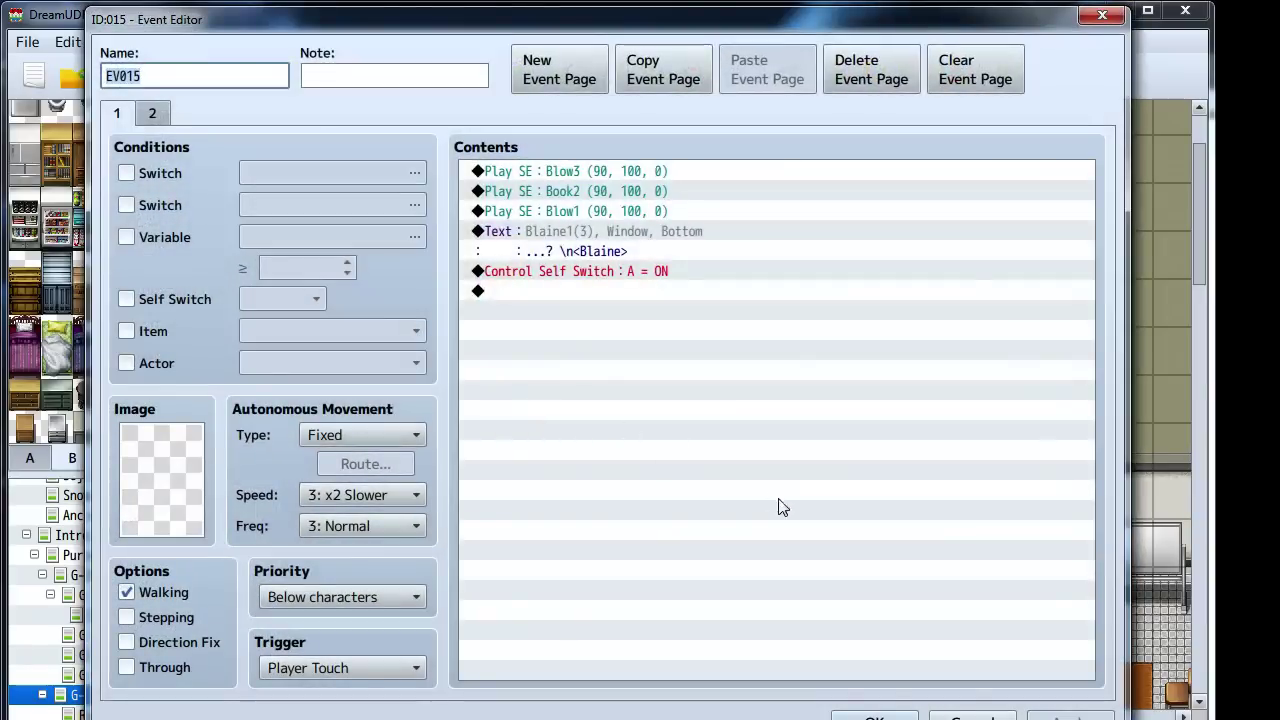
{"action": "right_click", "coordinate": [546, 278]}
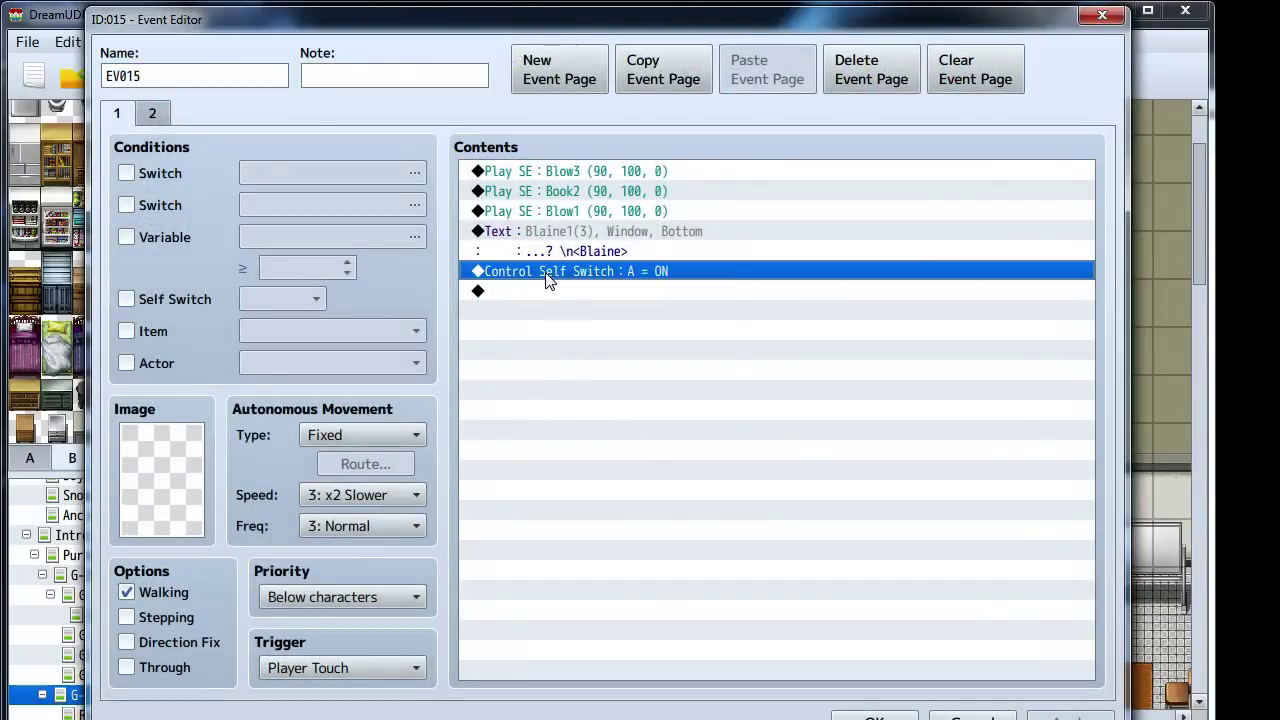
{"action": "left_click", "coordinate": [975, 716]}
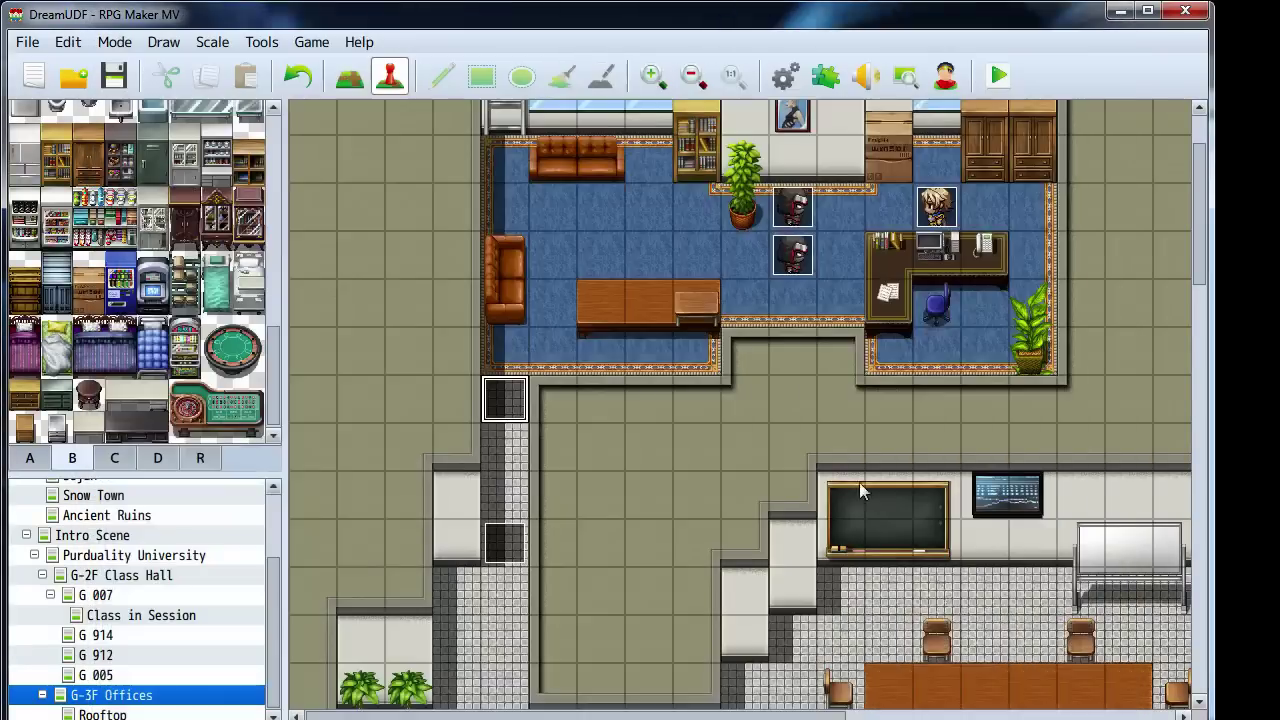
{"action": "scroll", "coordinate": [715, 448], "scroll_direction": "up", "scroll_amount": 2}
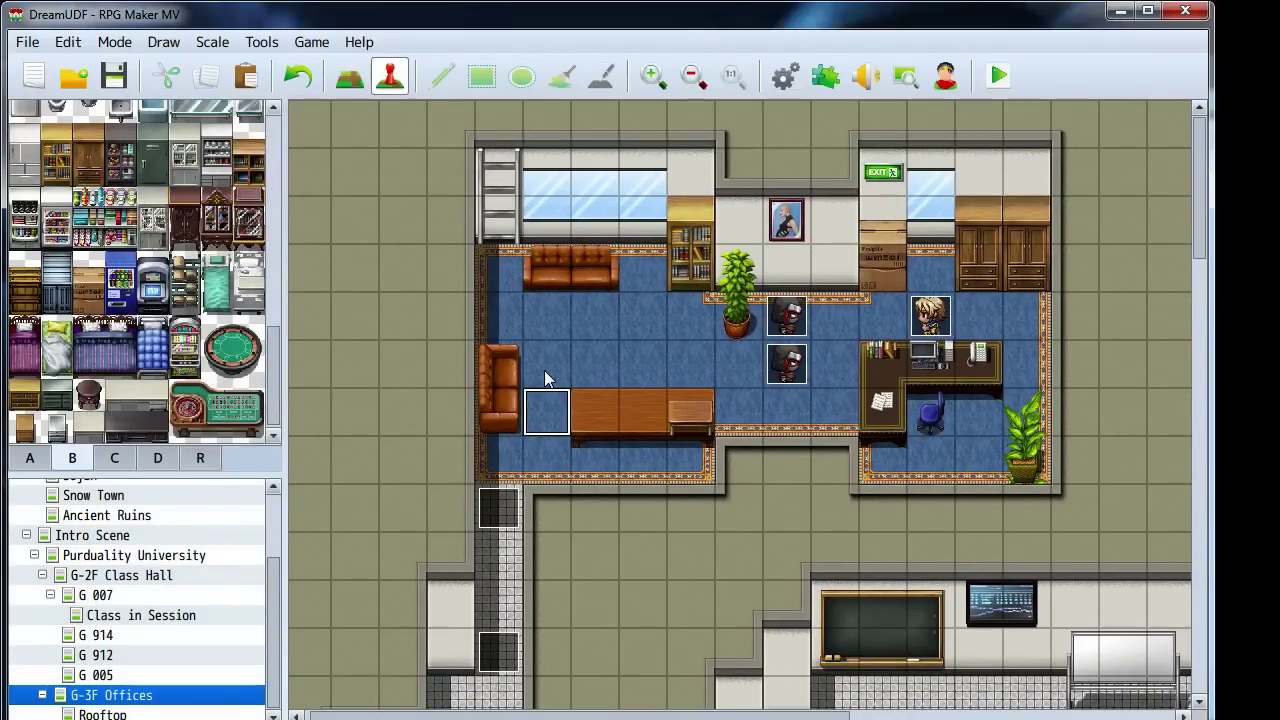
{"action": "left_click", "coordinate": [551, 468]}
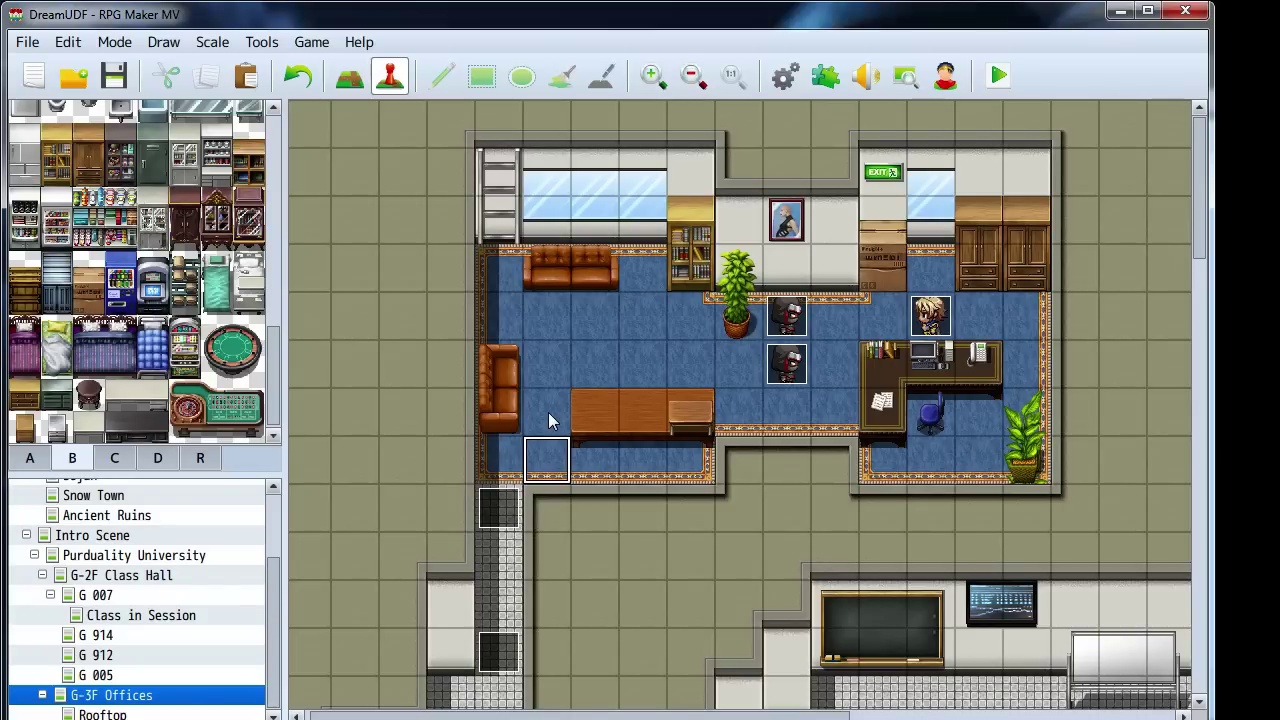
Open the upper corridor event at the office entrance and insert a player movement route before its self-switch command
{"action": "left_click_drag", "start_coordinate": [548, 412], "coordinate": [550, 366]}
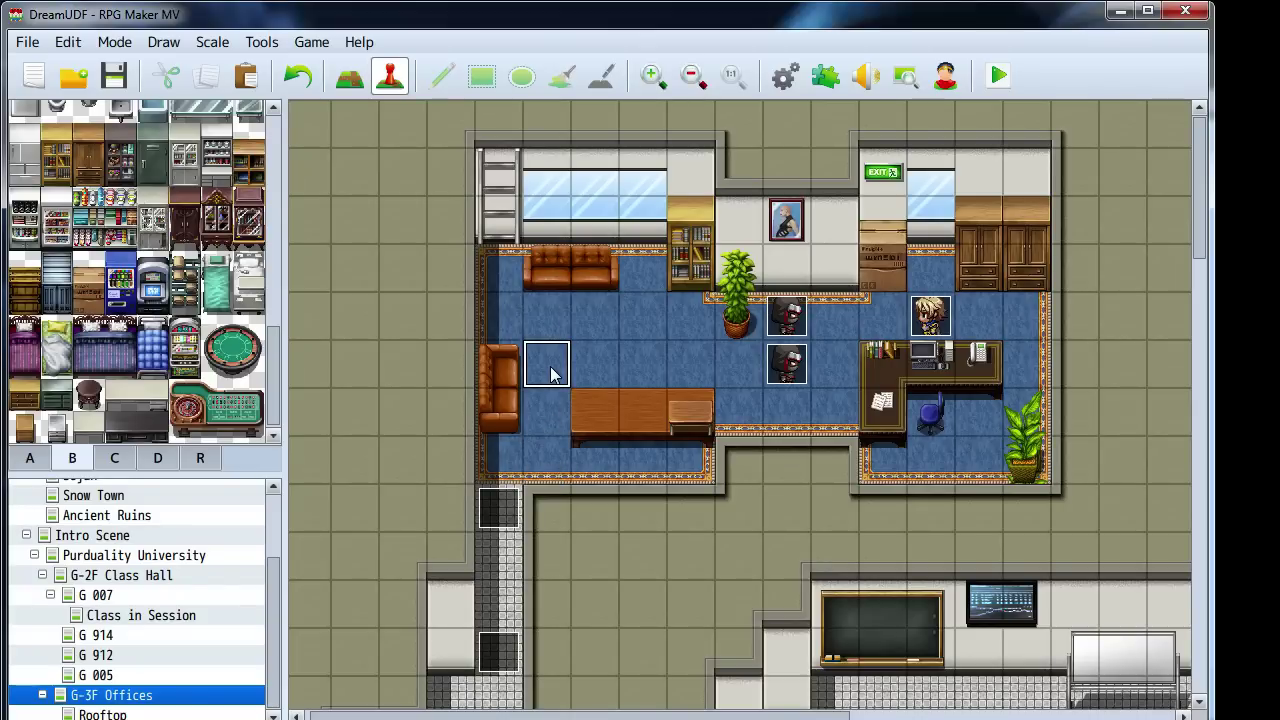
{"action": "left_click", "coordinate": [612, 366]}
{"action": "double_click", "coordinate": [514, 513]}
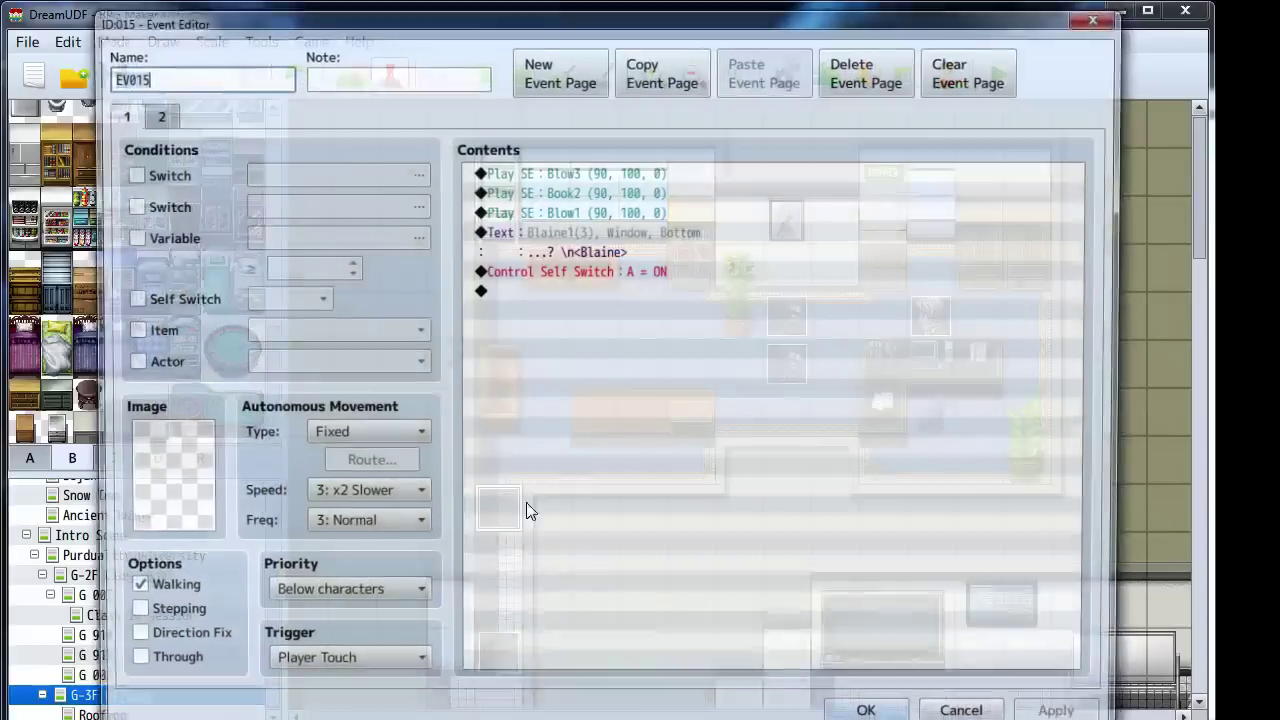
{"action": "left_click_drag", "start_coordinate": [522, 10], "coordinate": [1184, 111]}
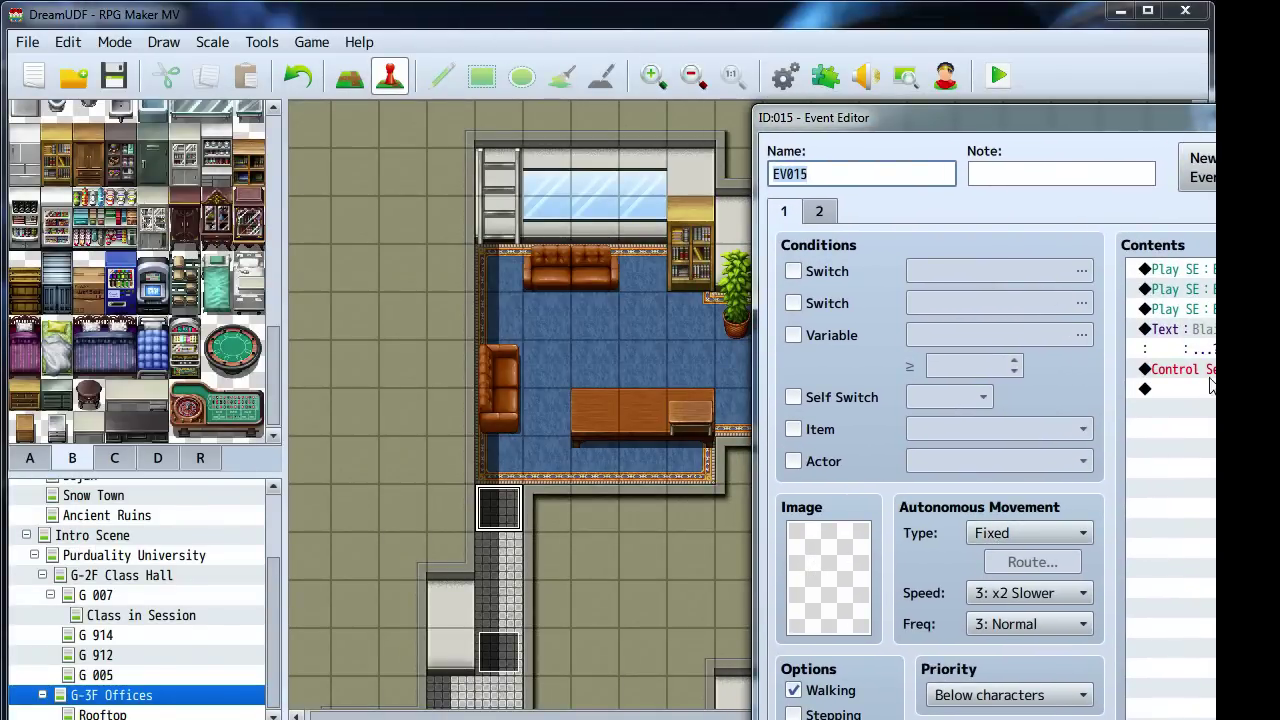
{"action": "left_click", "coordinate": [1150, 389]}
{"action": "double_click", "coordinate": [1150, 389]}
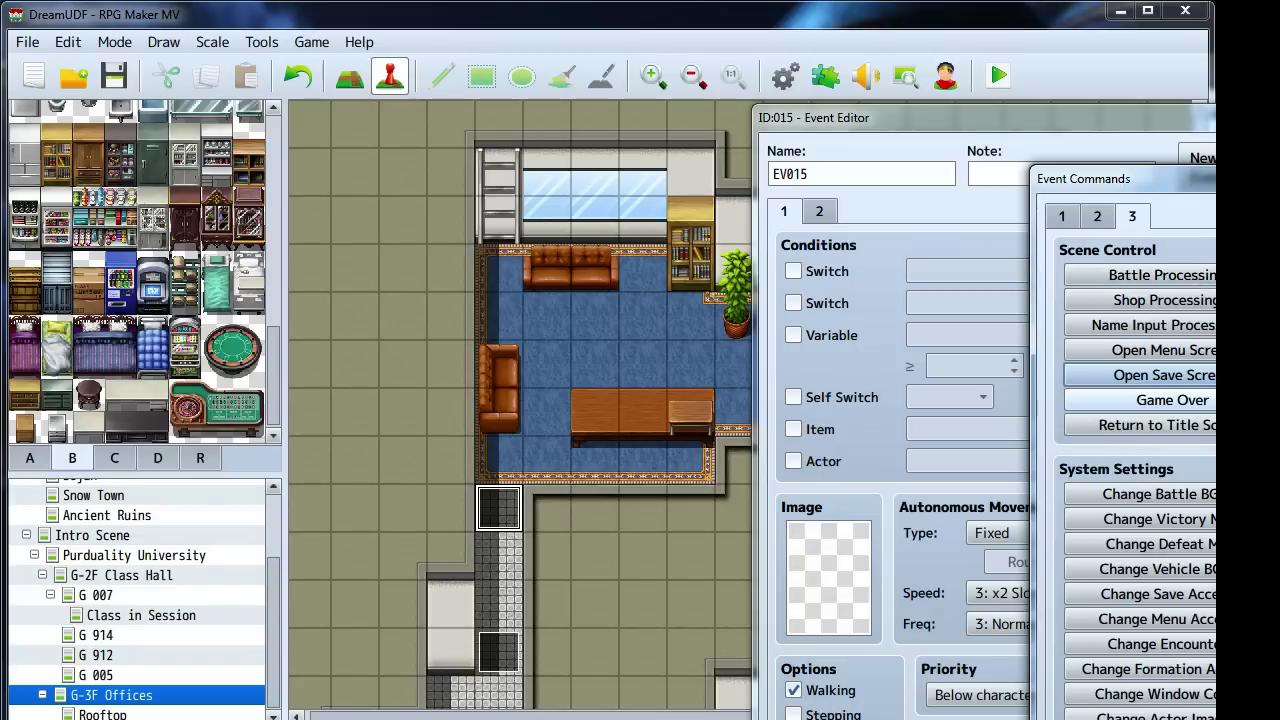
{"action": "left_click", "coordinate": [1104, 218]}
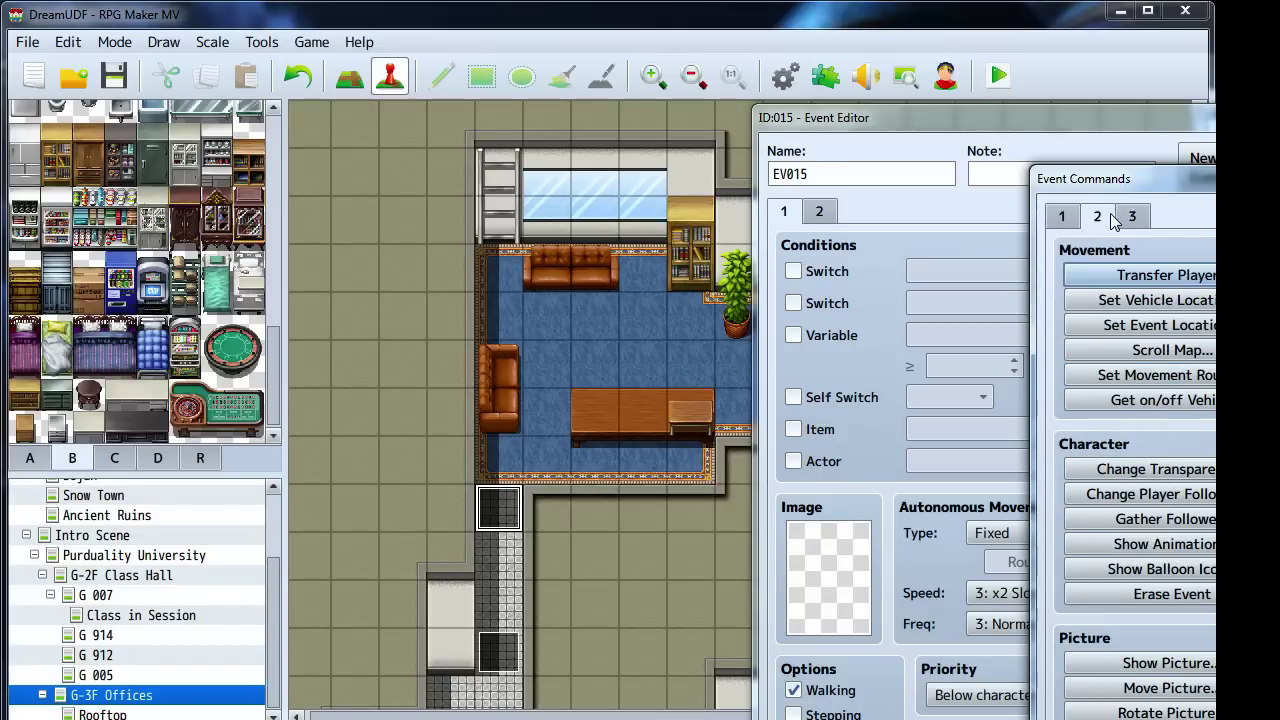
{"action": "left_click", "coordinate": [1155, 375]}
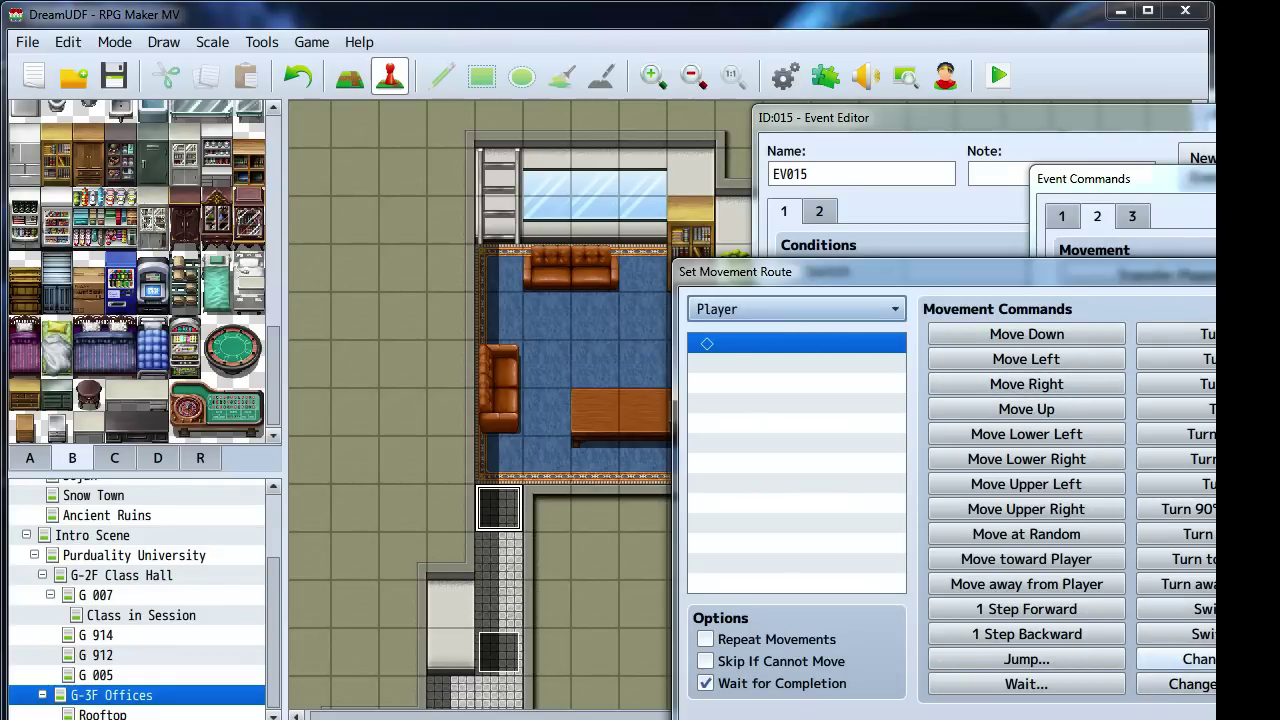
Begin the player's movement route with a speed change to 6: x4 Faster
{"action": "left_click", "coordinate": [1180, 659]}
{"action": "left_click", "coordinate": [1116, 512]}
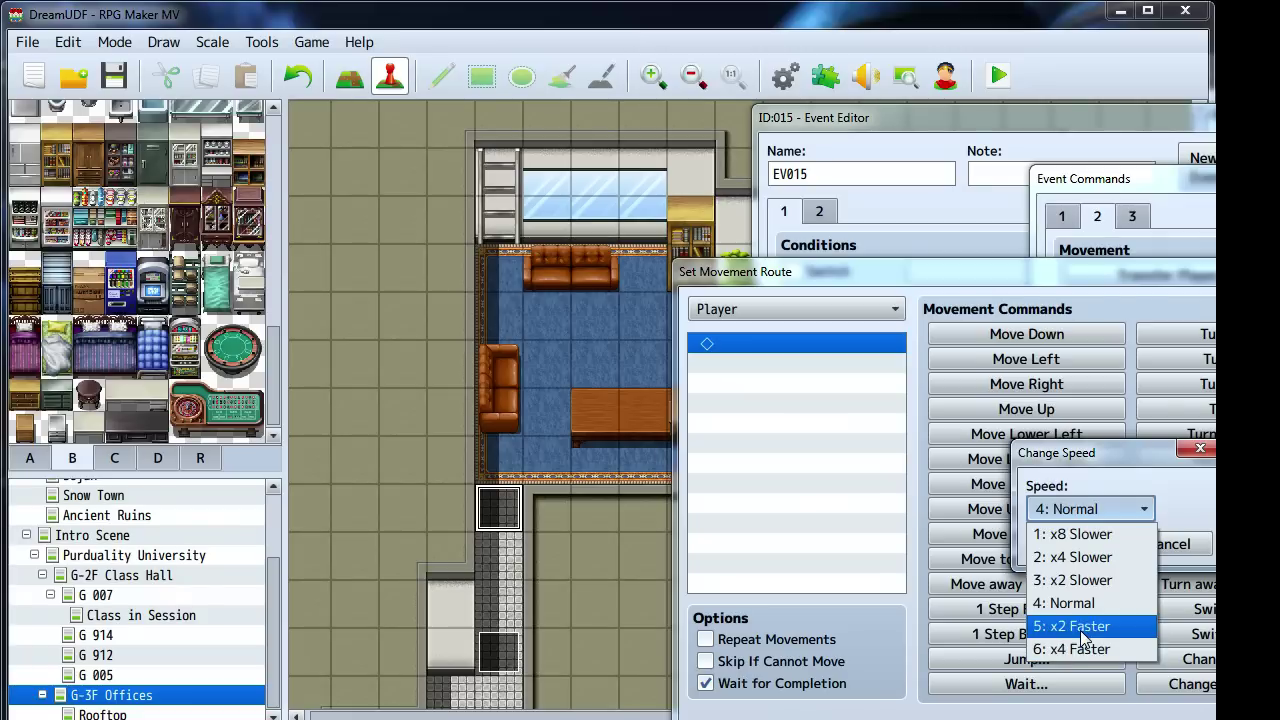
{"action": "left_click", "coordinate": [1078, 630]}
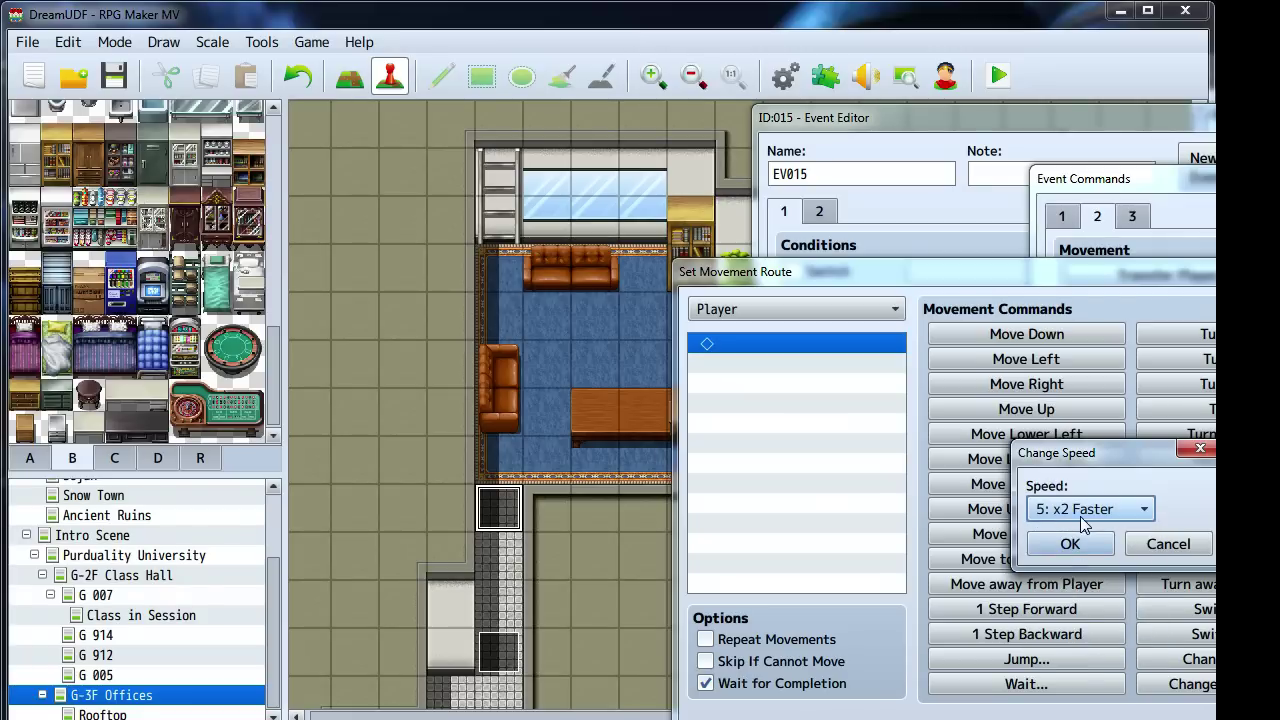
{"action": "left_click", "coordinate": [1080, 514]}
{"action": "left_click", "coordinate": [1074, 649]}
{"action": "left_click", "coordinate": [1068, 544]}
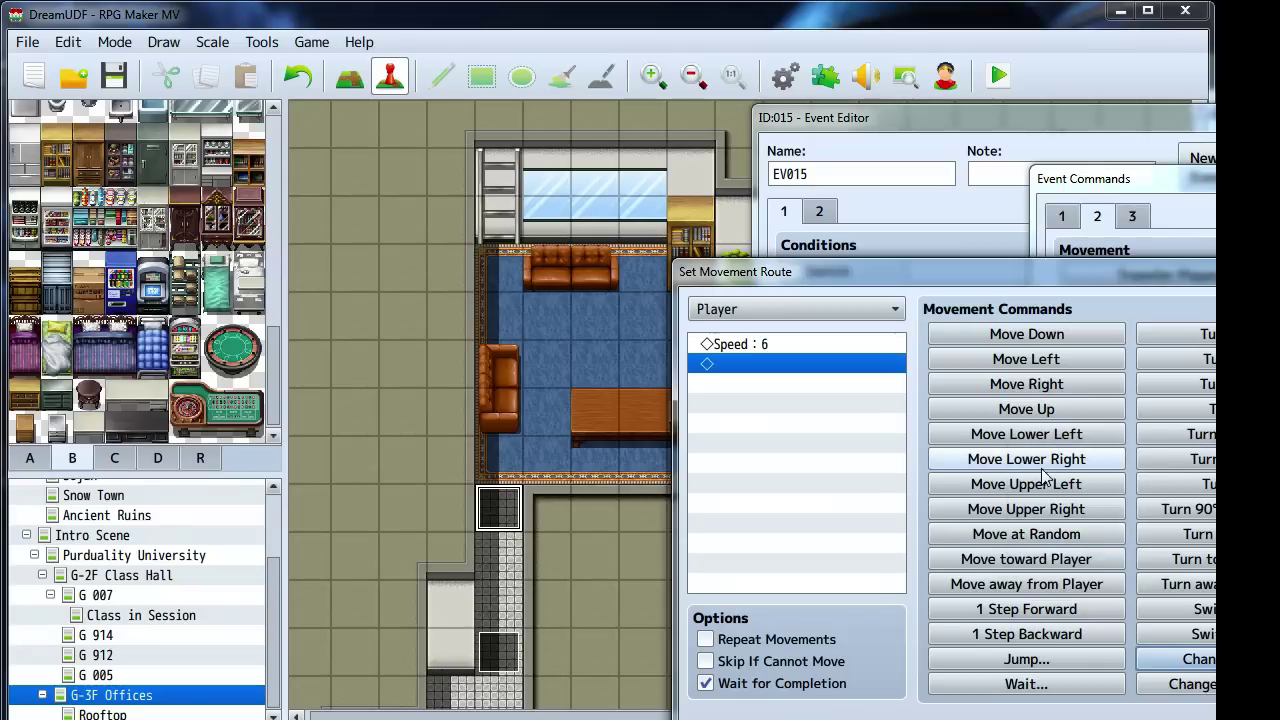
Continue the player's route with Move Up, Move Right, Move Up twice, Move Right and speed 4: Normal, and confirm it
{"action": "left_click", "coordinate": [1031, 410]}
{"action": "left_click", "coordinate": [1029, 384]}
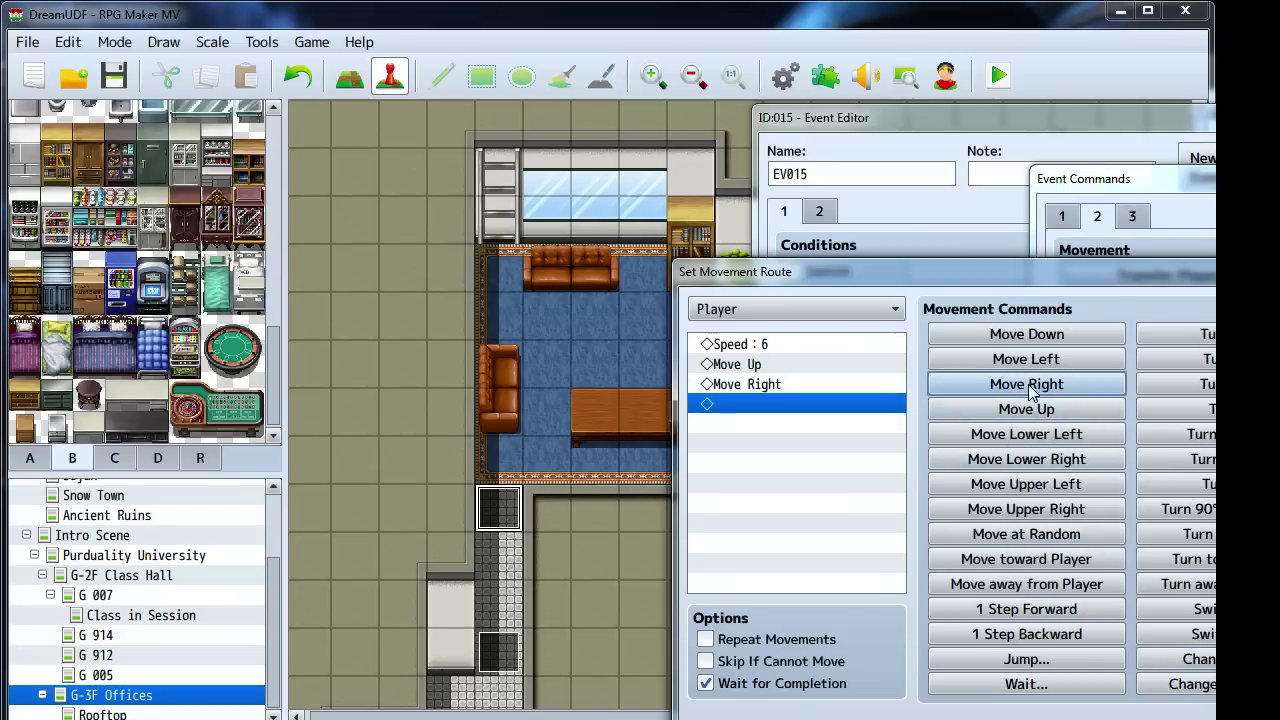
{"action": "left_click", "coordinate": [1031, 410]}
{"action": "left_click", "coordinate": [1031, 410]}
{"action": "left_click", "coordinate": [1030, 386]}
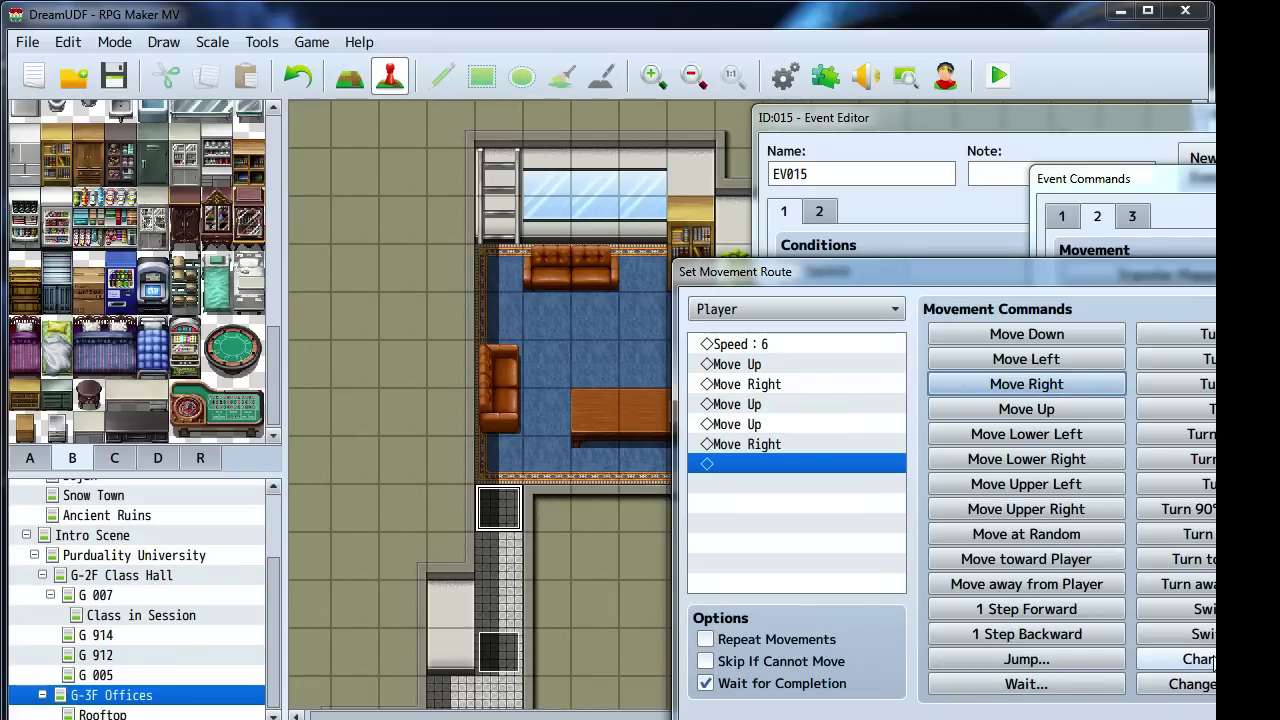
{"action": "left_click", "coordinate": [1192, 684]}
{"action": "left_click", "coordinate": [1080, 548]}
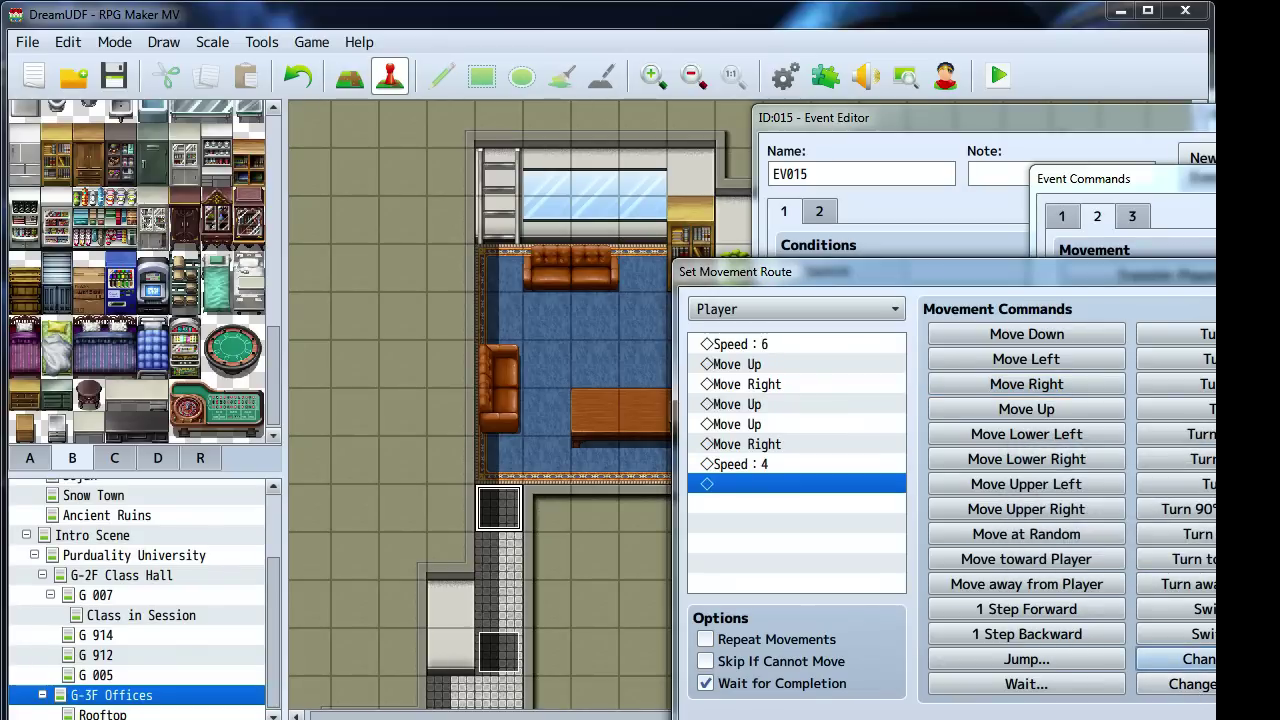
{"action": "key", "text": "Return"}
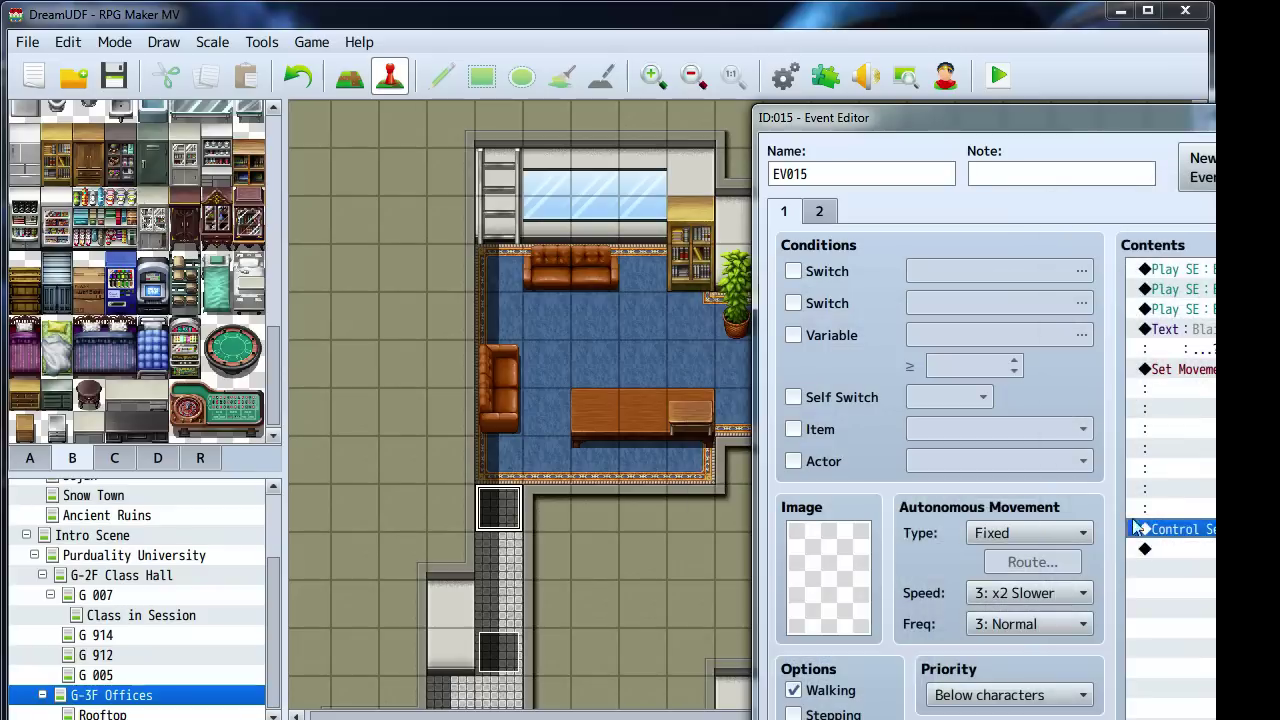
Bring up the movement and character commands for a new line at the end of the event's contents
{"action": "left_click_drag", "start_coordinate": [1214, 122], "coordinate": [735, 63]}
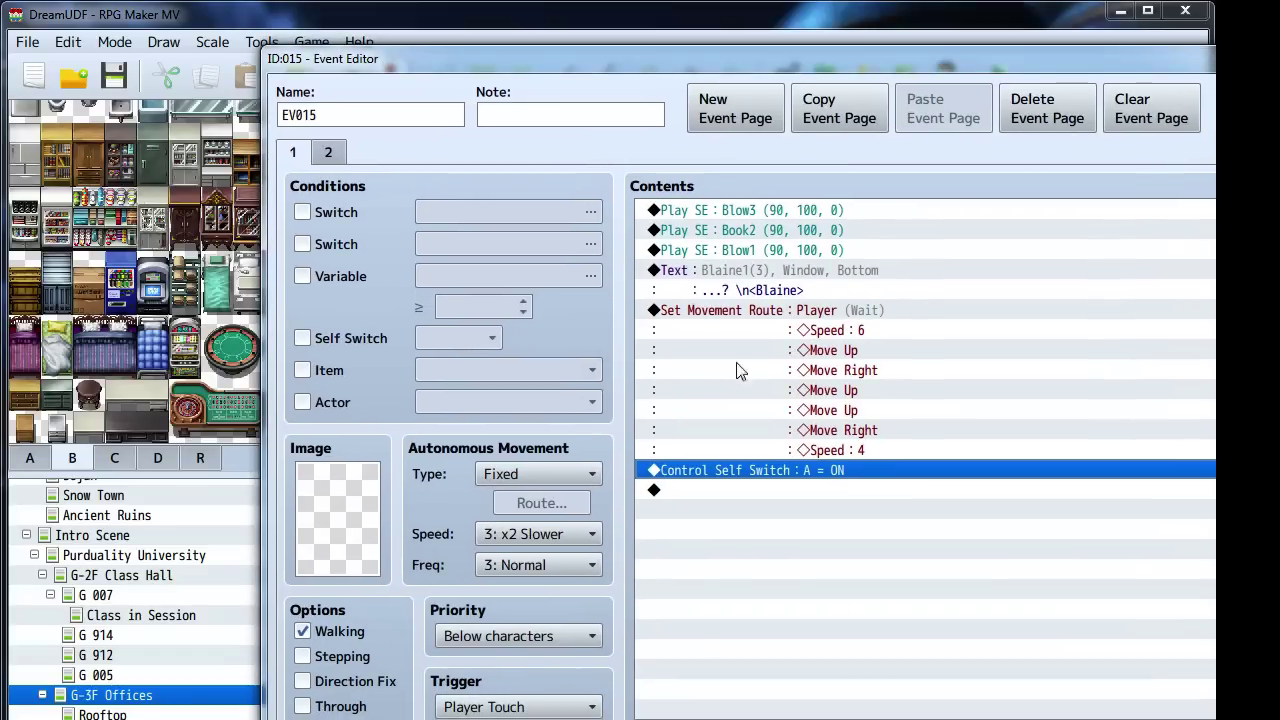
{"action": "double_click", "coordinate": [762, 513]}
{"action": "left_click", "coordinate": [716, 157]}
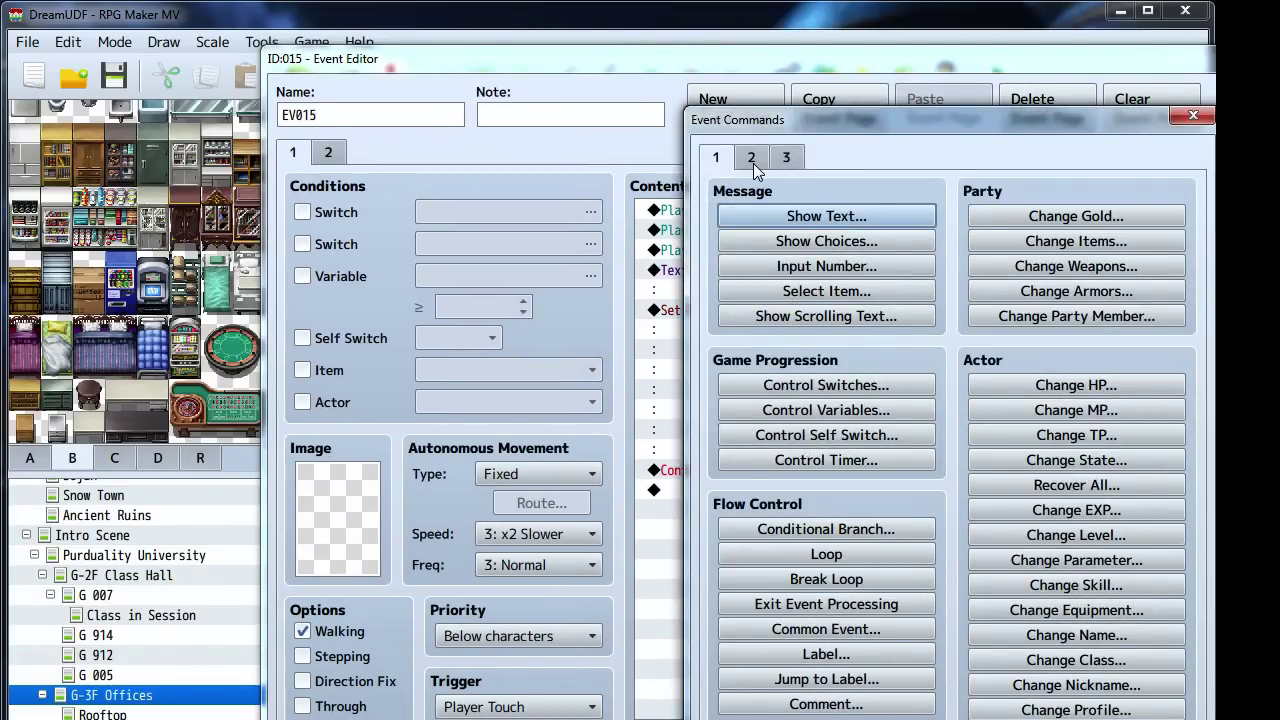
{"action": "left_click", "coordinate": [752, 160]}
{"action": "left_click", "coordinate": [835, 316]}
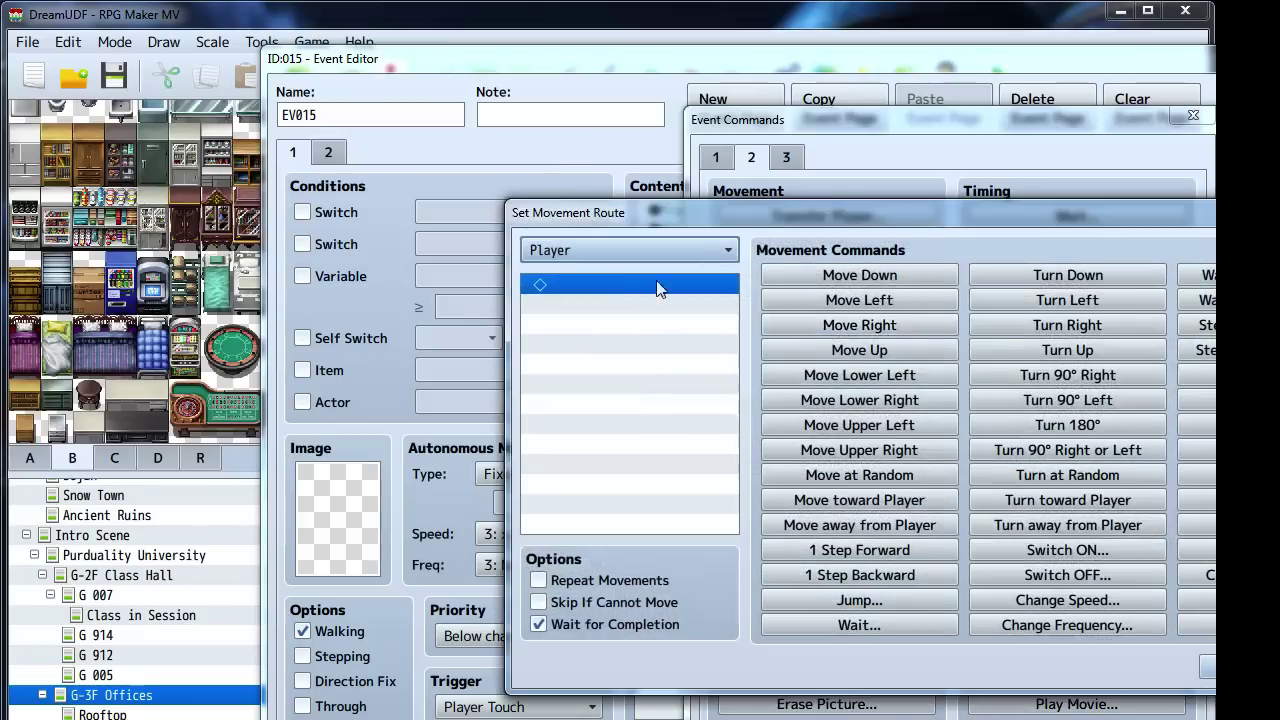
{"action": "left_click", "coordinate": [608, 252]}
{"action": "left_click", "coordinate": [590, 668]}
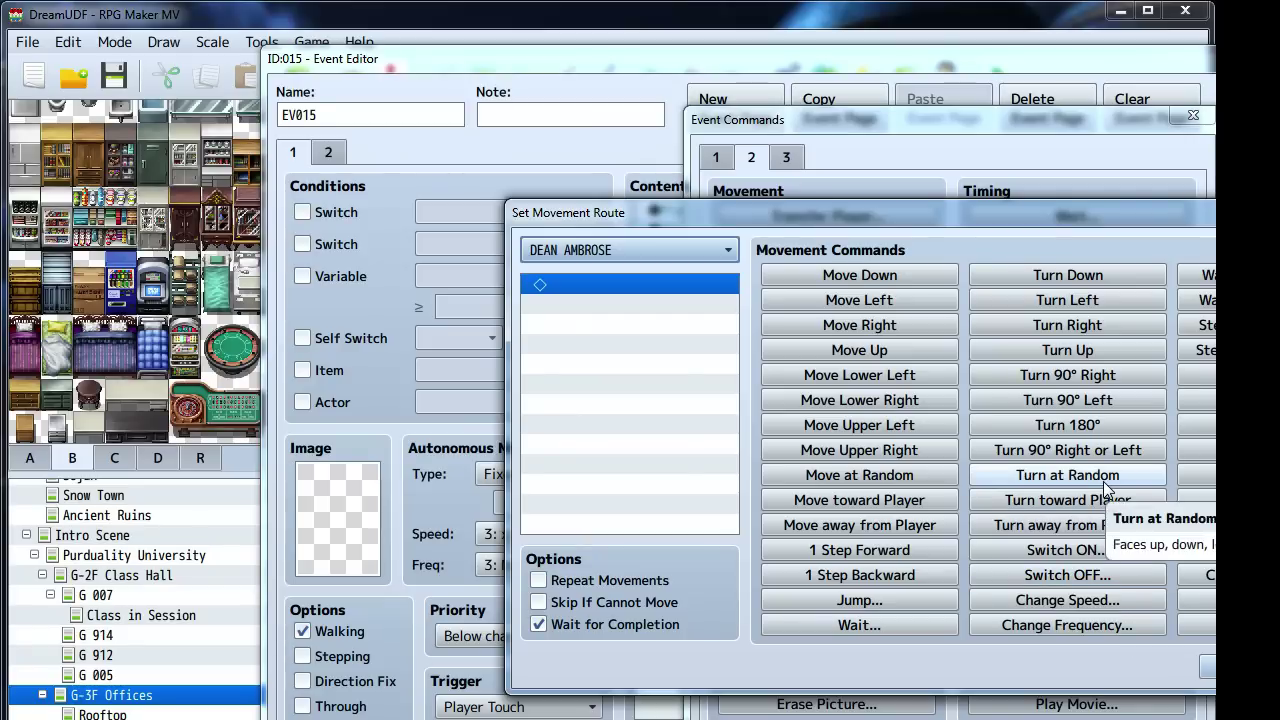
{"action": "key", "text": "Escape"}
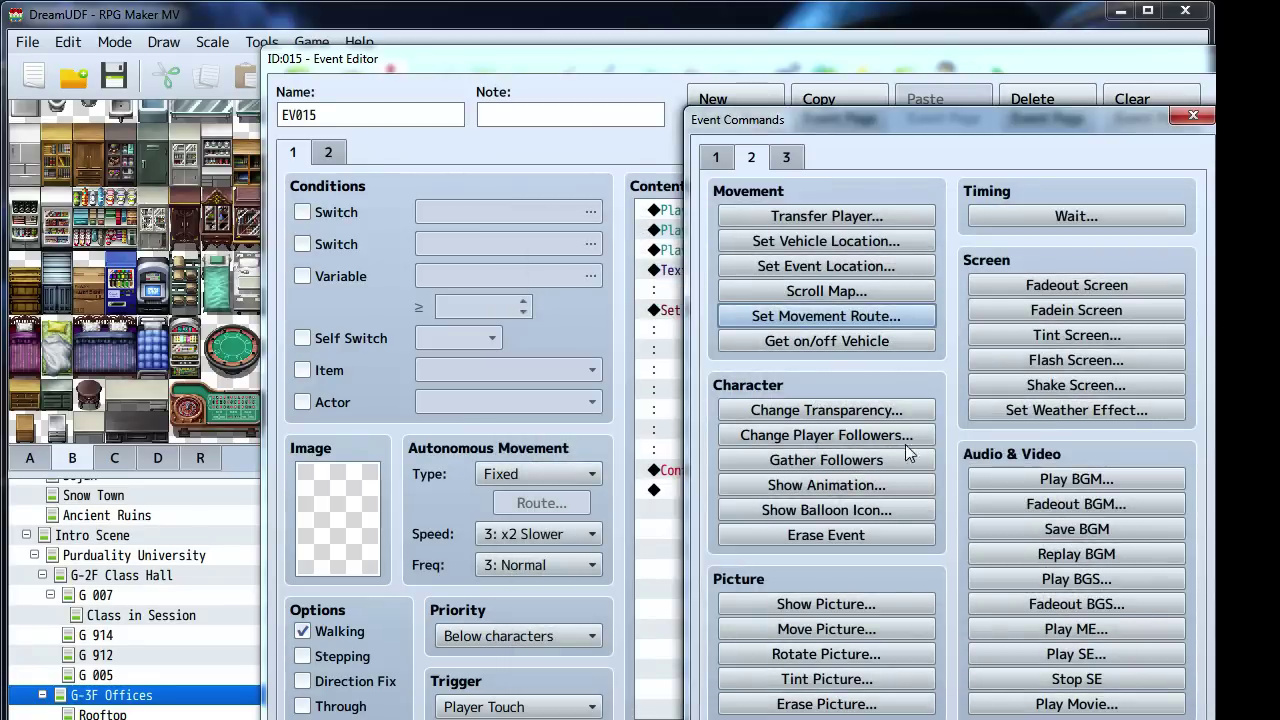
Add a Show Balloon Icon command giving DEAN AMBROSE an Exclamation balloon after the self-switch command
{"action": "left_click", "coordinate": [788, 512]}
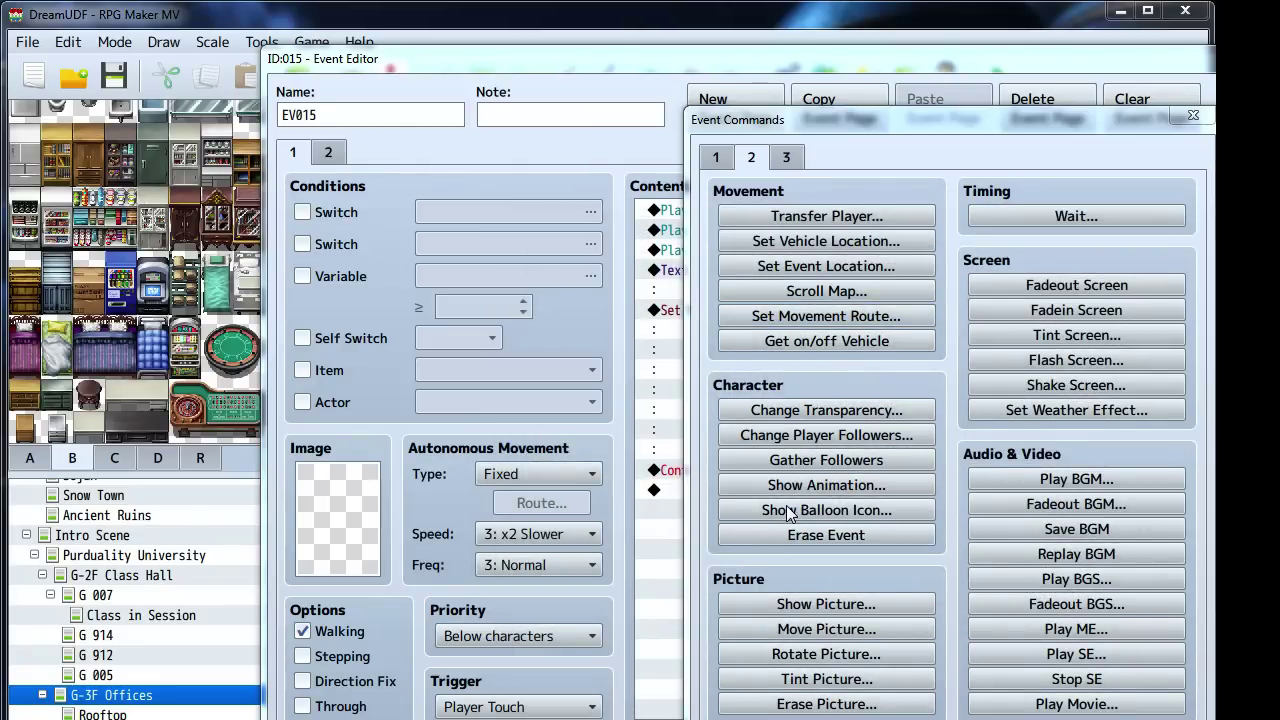
{"action": "left_click", "coordinate": [919, 410]}
{"action": "left_click", "coordinate": [972, 549]}
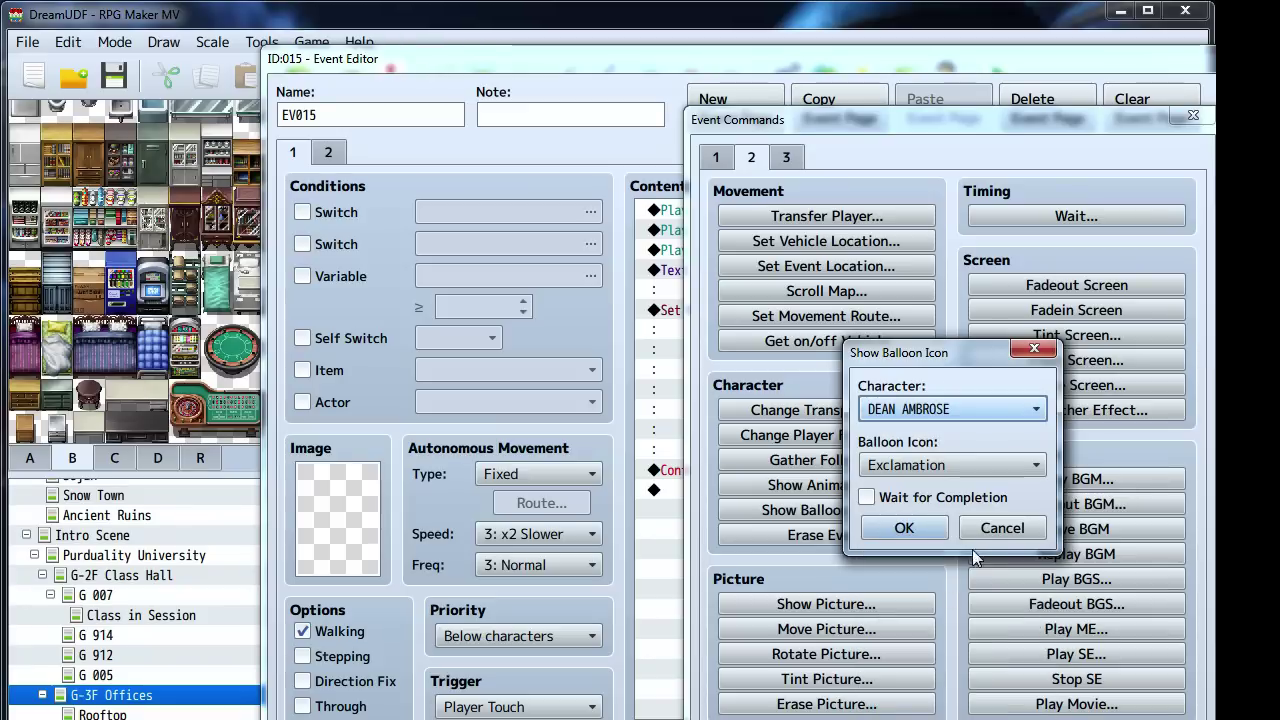
{"action": "left_click", "coordinate": [954, 464]}
{"action": "left_click", "coordinate": [948, 473]}
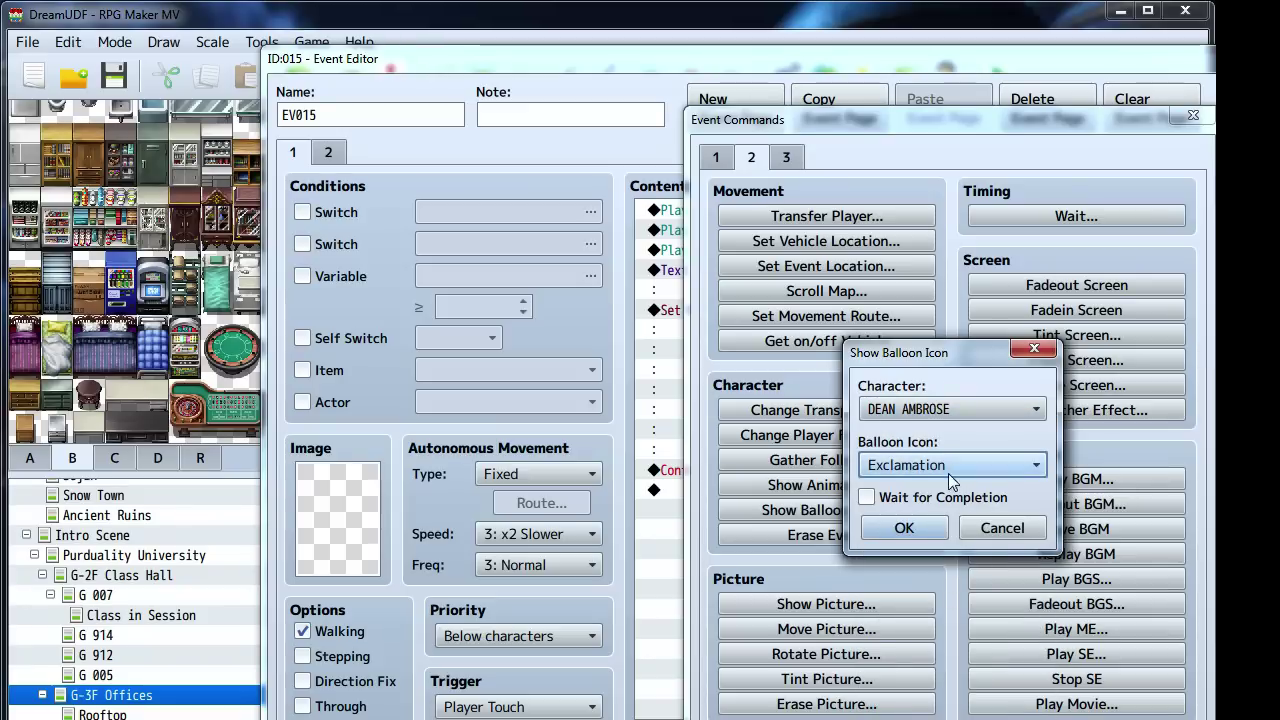
{"action": "left_click", "coordinate": [905, 528]}
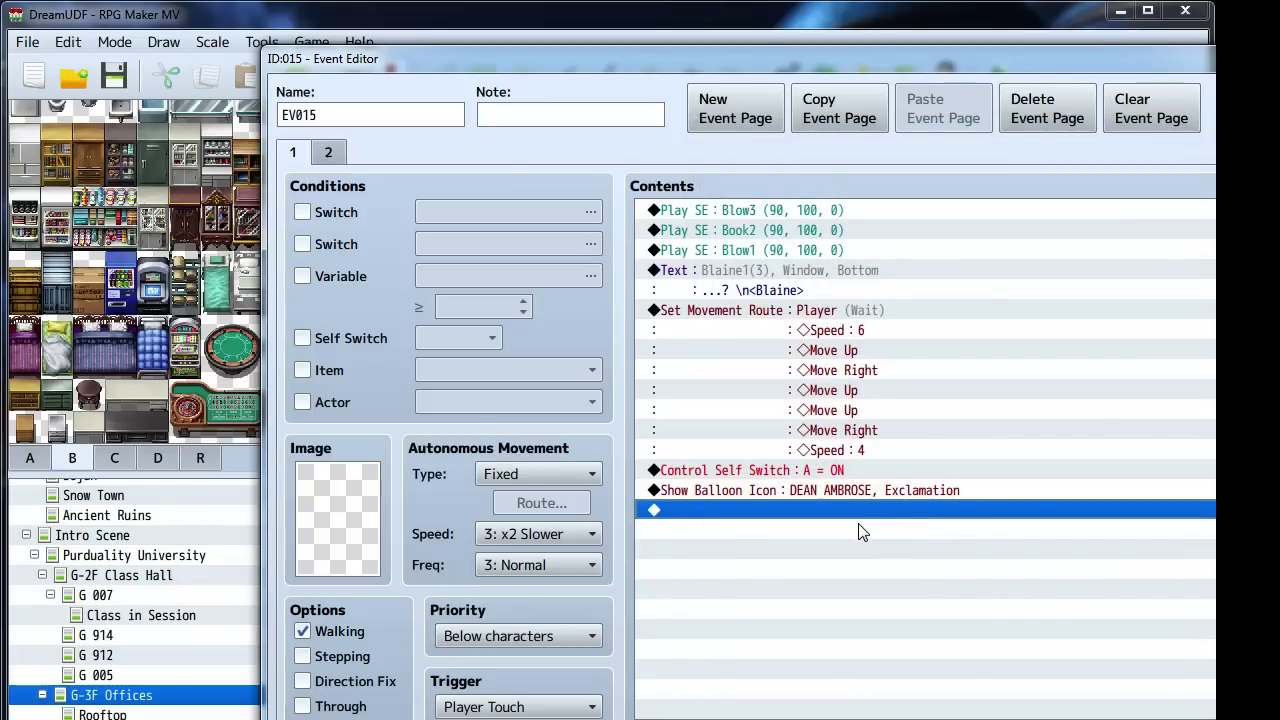
Start a Show Text command after the balloon icon and assign it the Ambrose face image
{"action": "double_click", "coordinate": [862, 530]}
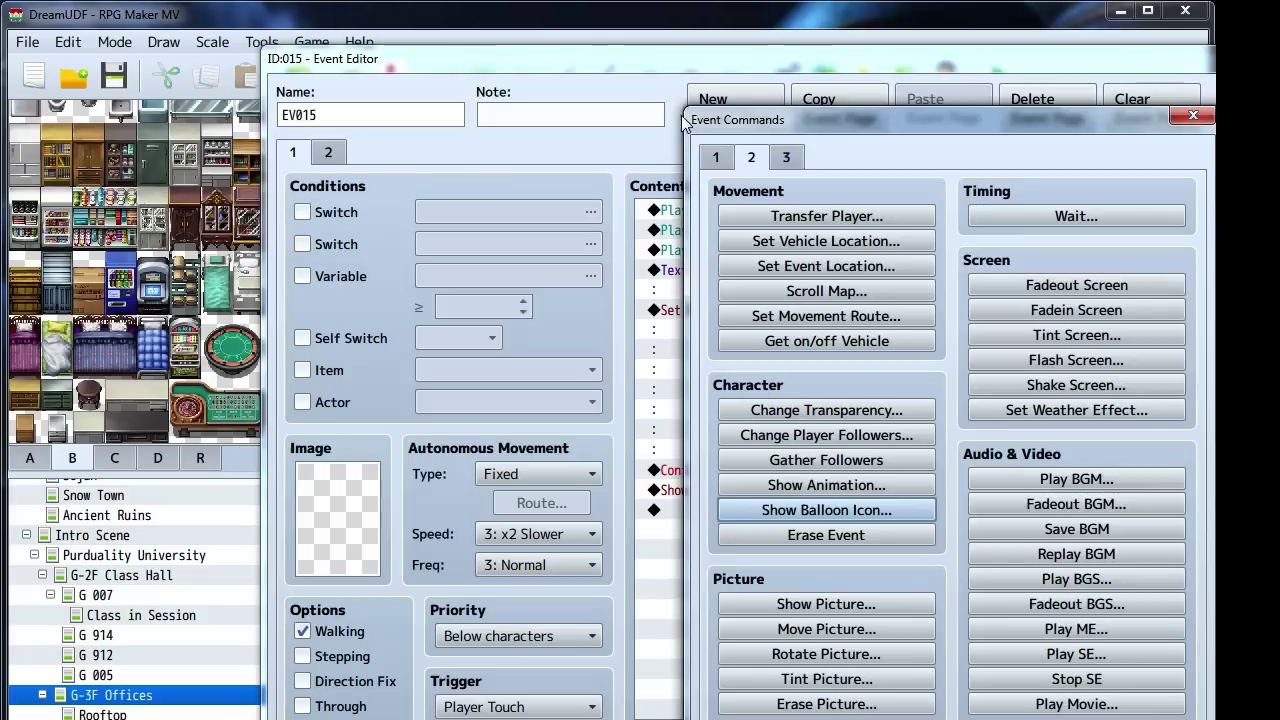
{"action": "left_click", "coordinate": [716, 157]}
{"action": "left_click", "coordinate": [812, 216]}
{"action": "double_click", "coordinate": [717, 420]}
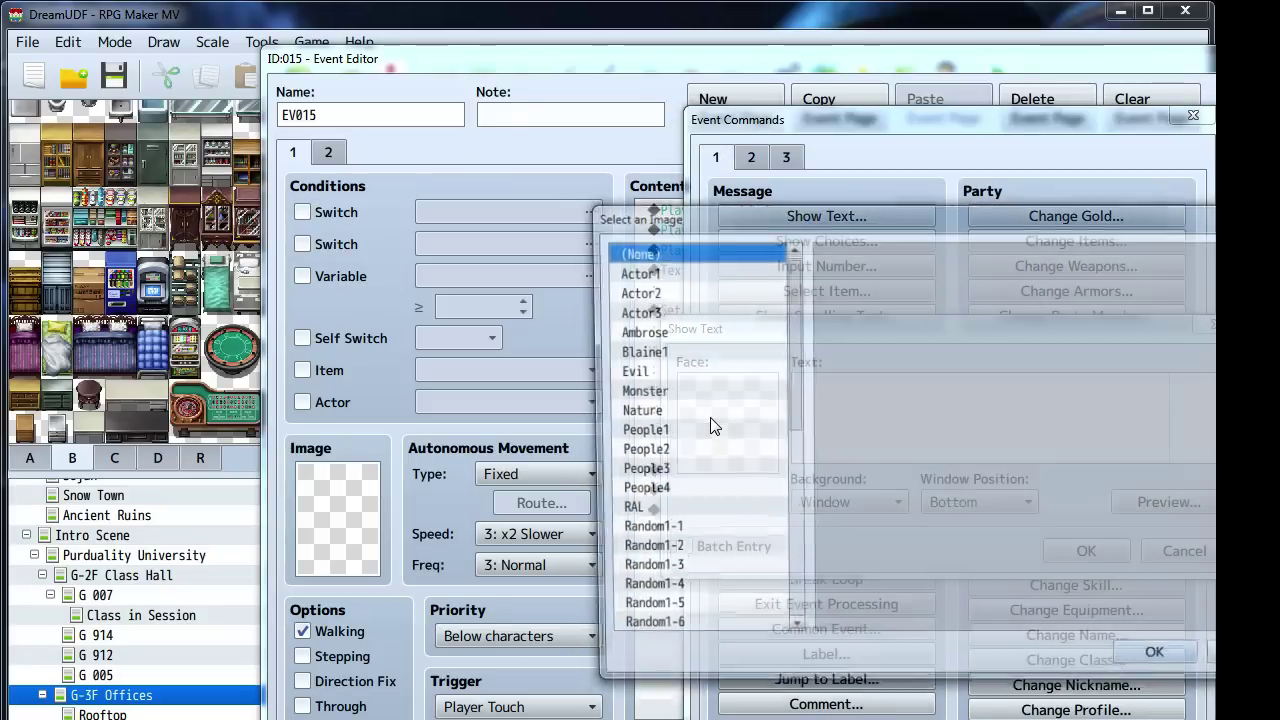
{"action": "left_click", "coordinate": [731, 334]}
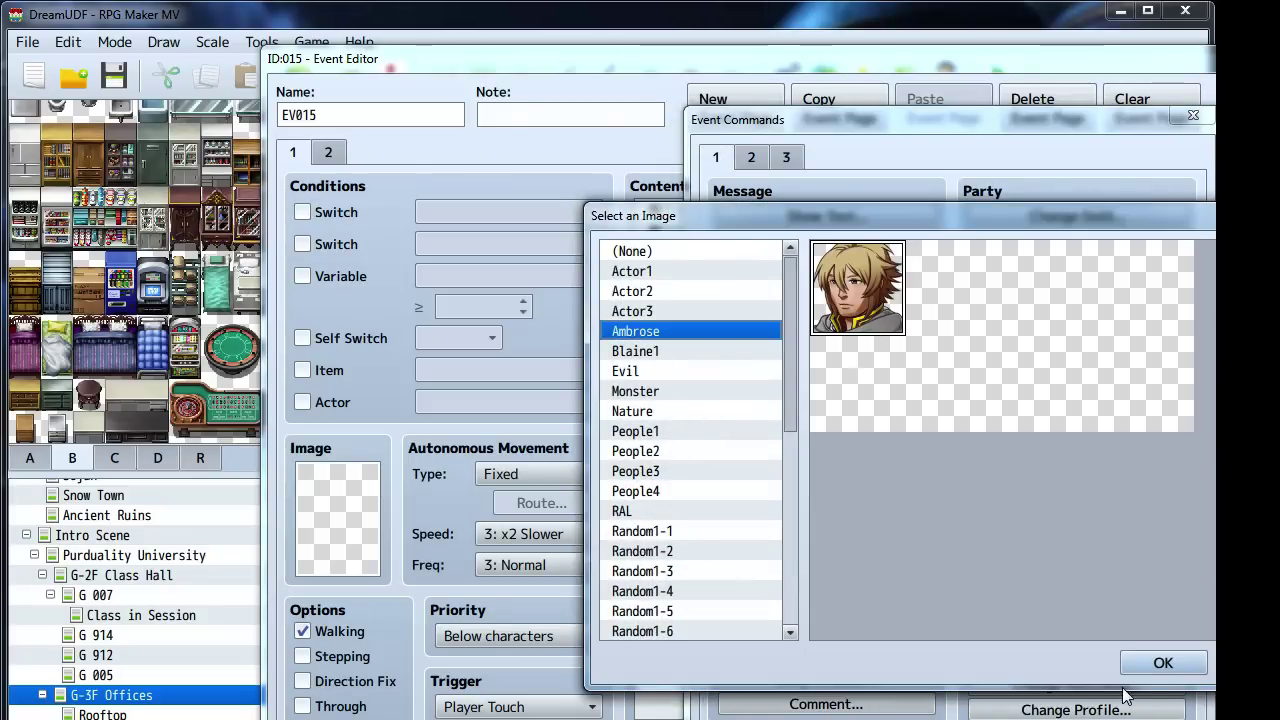
{"action": "left_click", "coordinate": [1147, 662]}
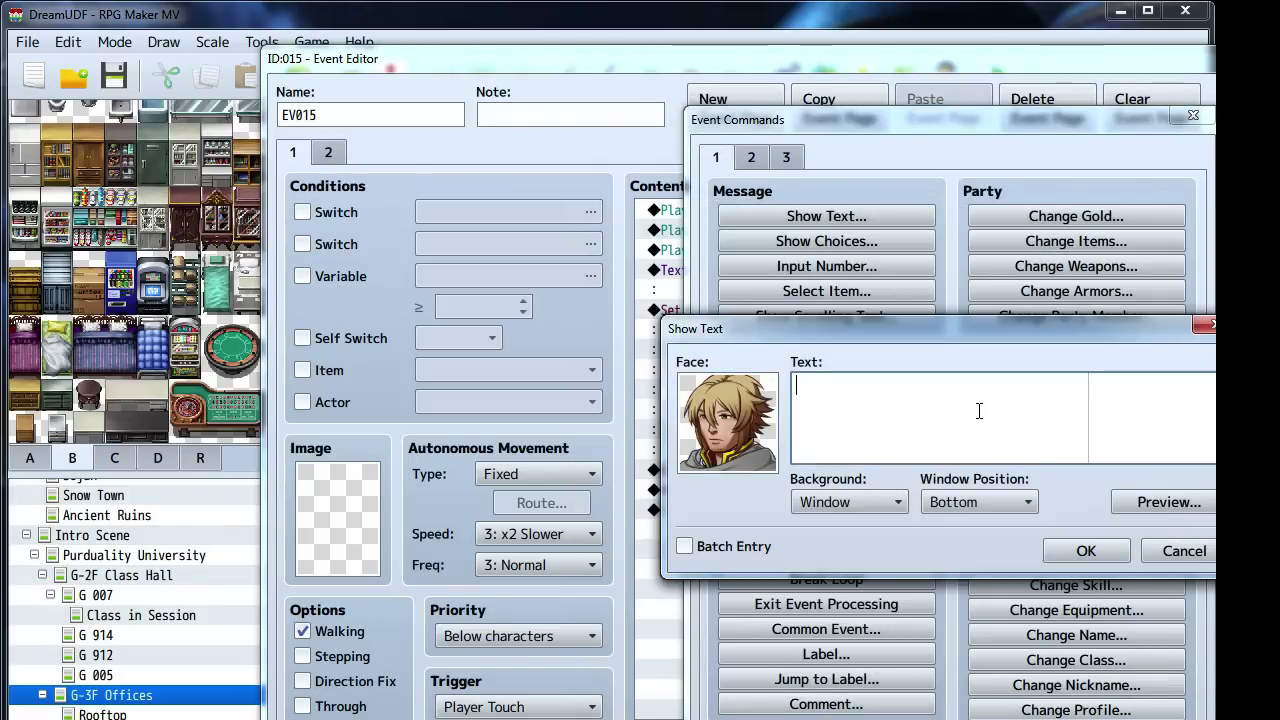
Enter the message "Ah...Blaine, impeccable timing. \n<Ambrose>" and confirm the text command
{"action": "type", "text": "Ah...Blaine, imp"}
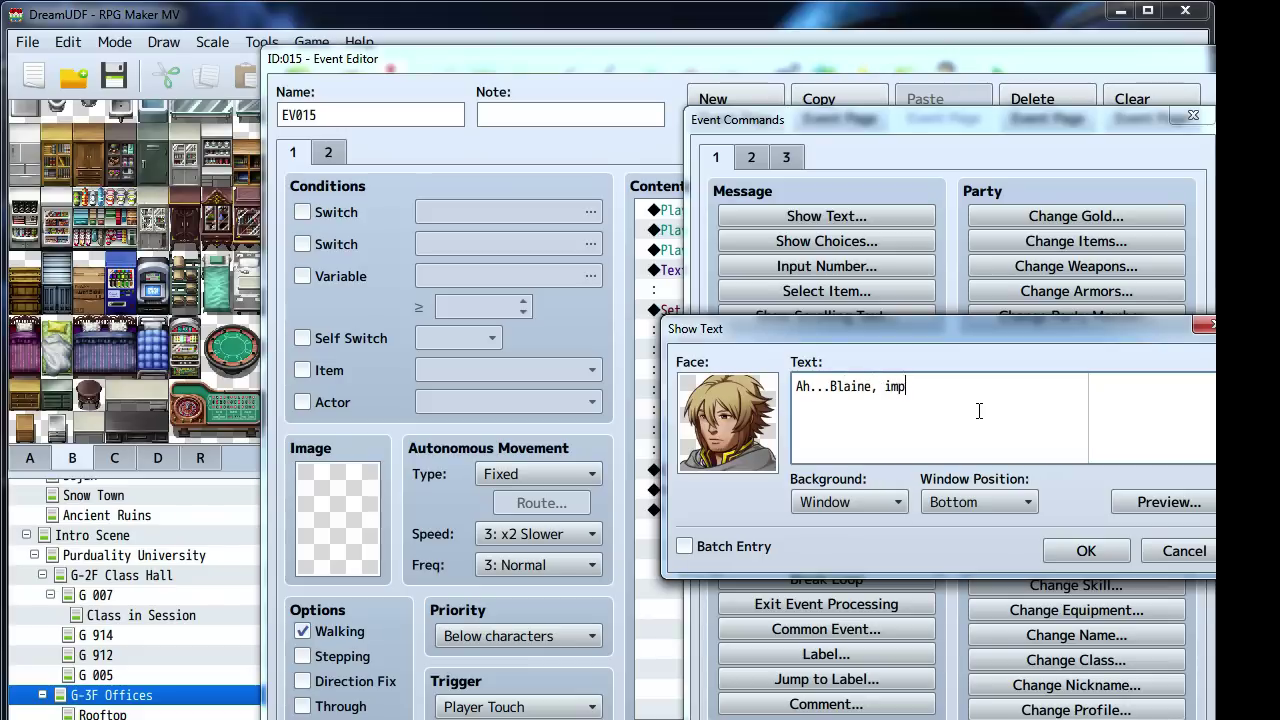
{"action": "type", "text": "eccable"}
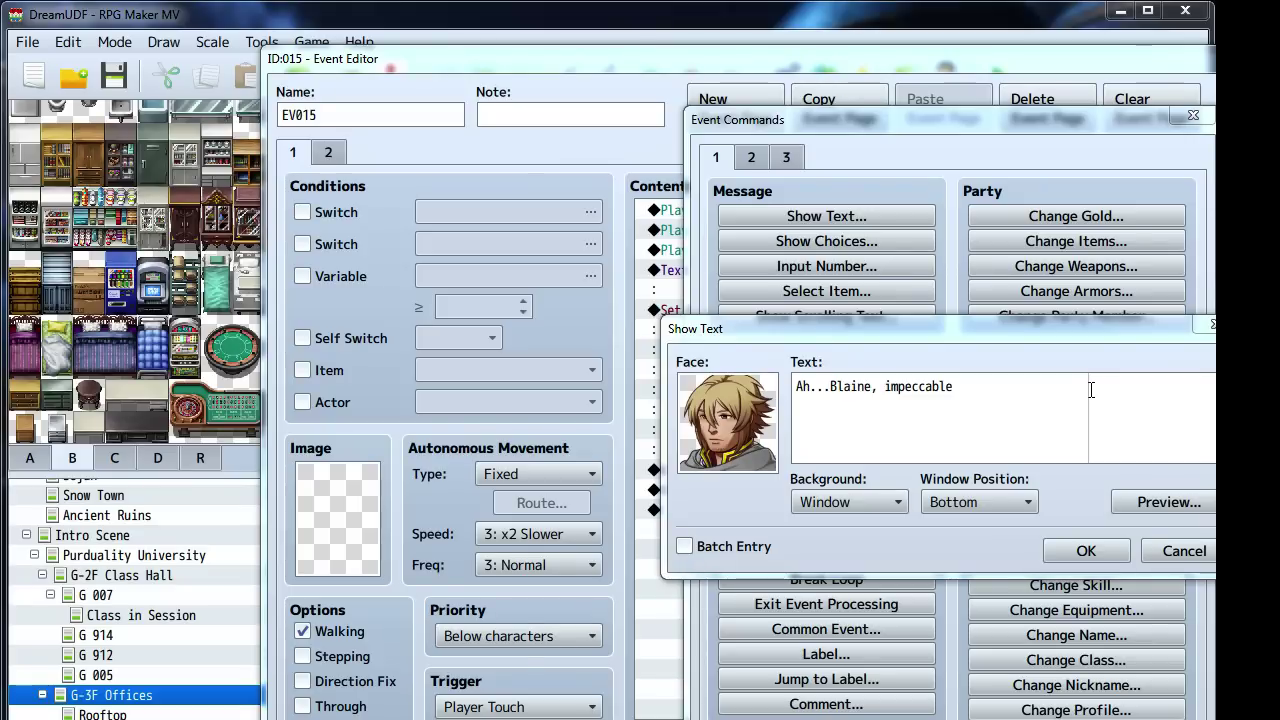
{"action": "left_click", "coordinate": [1041, 408]}
{"action": "type", "text": "timing. \\n"}
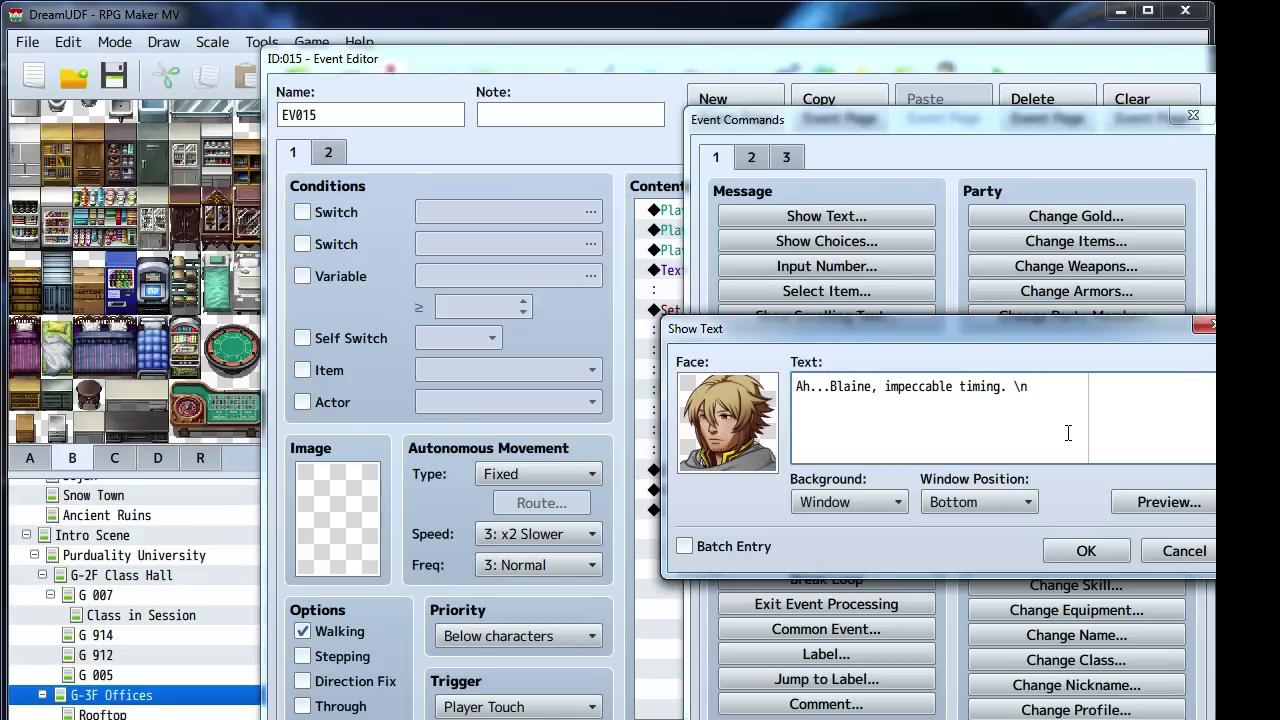
{"action": "type", "text": "<Ambrose>"}
{"action": "left_click", "coordinate": [1078, 546]}
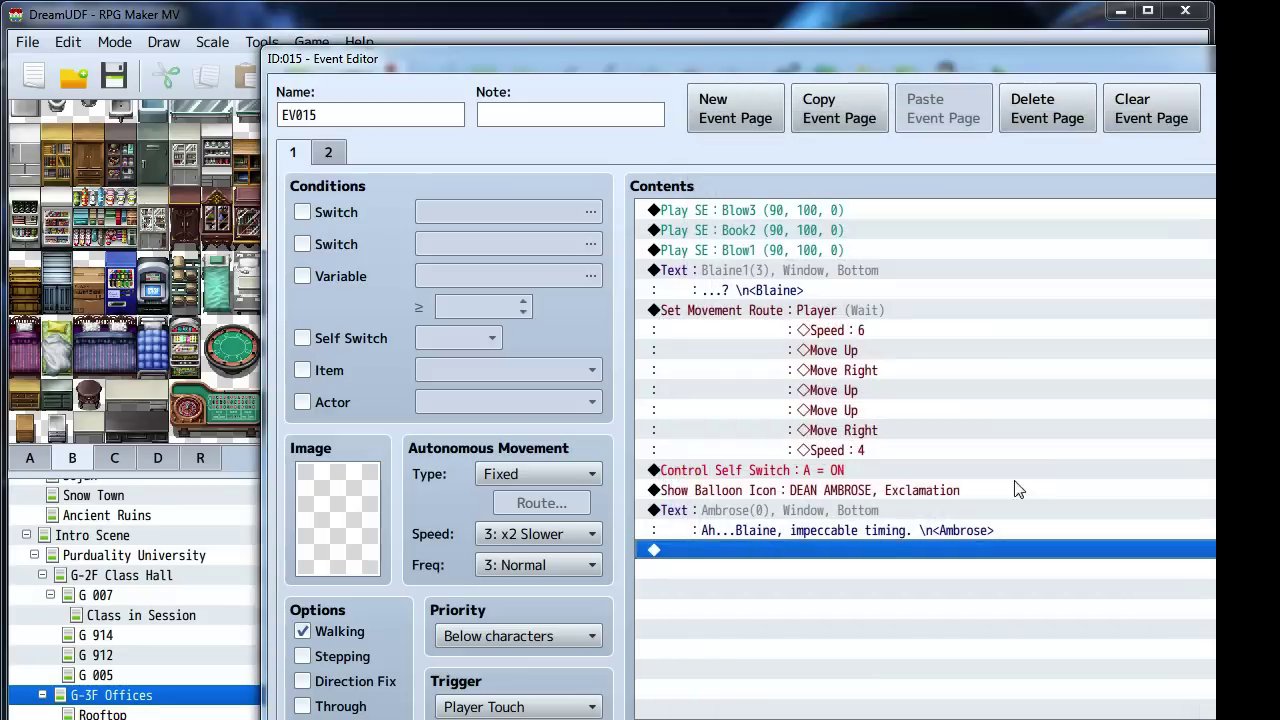
Add a Show Text command with the fourth Blaine1 face and the message "Who the heck are these guys!? \n<Blaine>"
{"action": "double_click", "coordinate": [780, 552]}
{"action": "left_click", "coordinate": [790, 216]}
{"action": "double_click", "coordinate": [749, 397]}
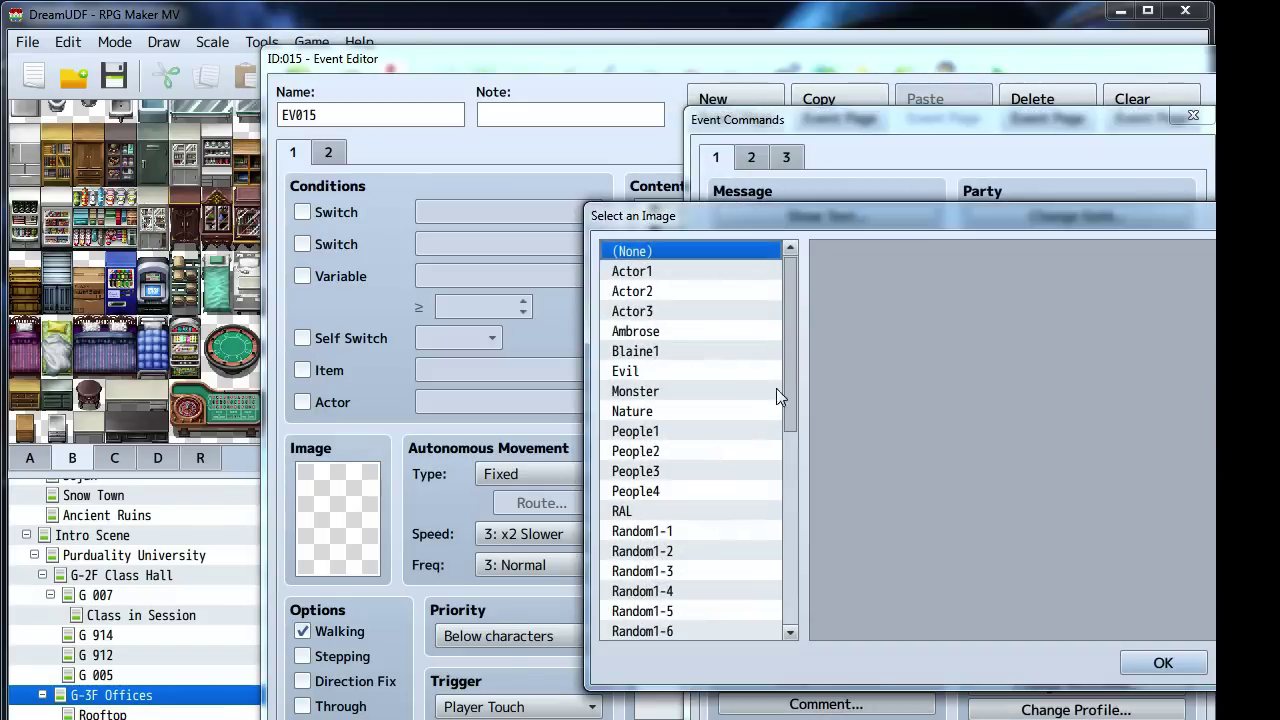
{"action": "left_click", "coordinate": [668, 350]}
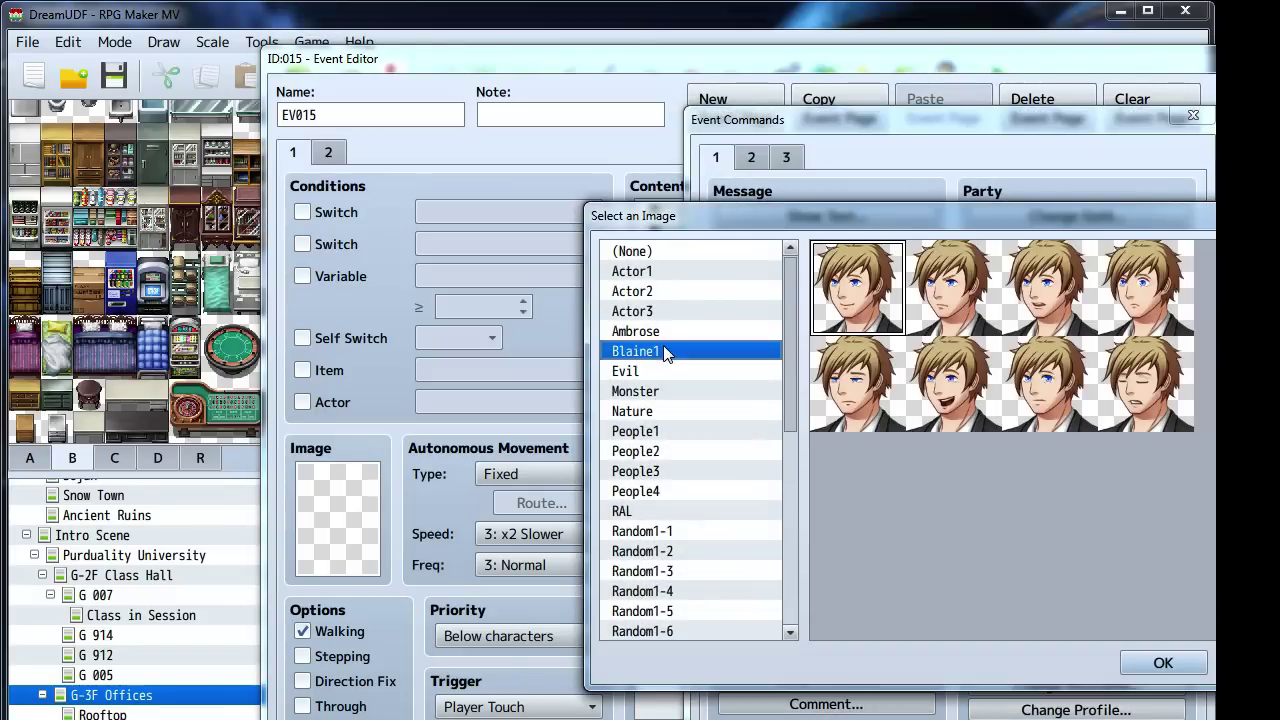
{"action": "left_click", "coordinate": [1125, 285]}
{"action": "left_click", "coordinate": [1165, 664]}
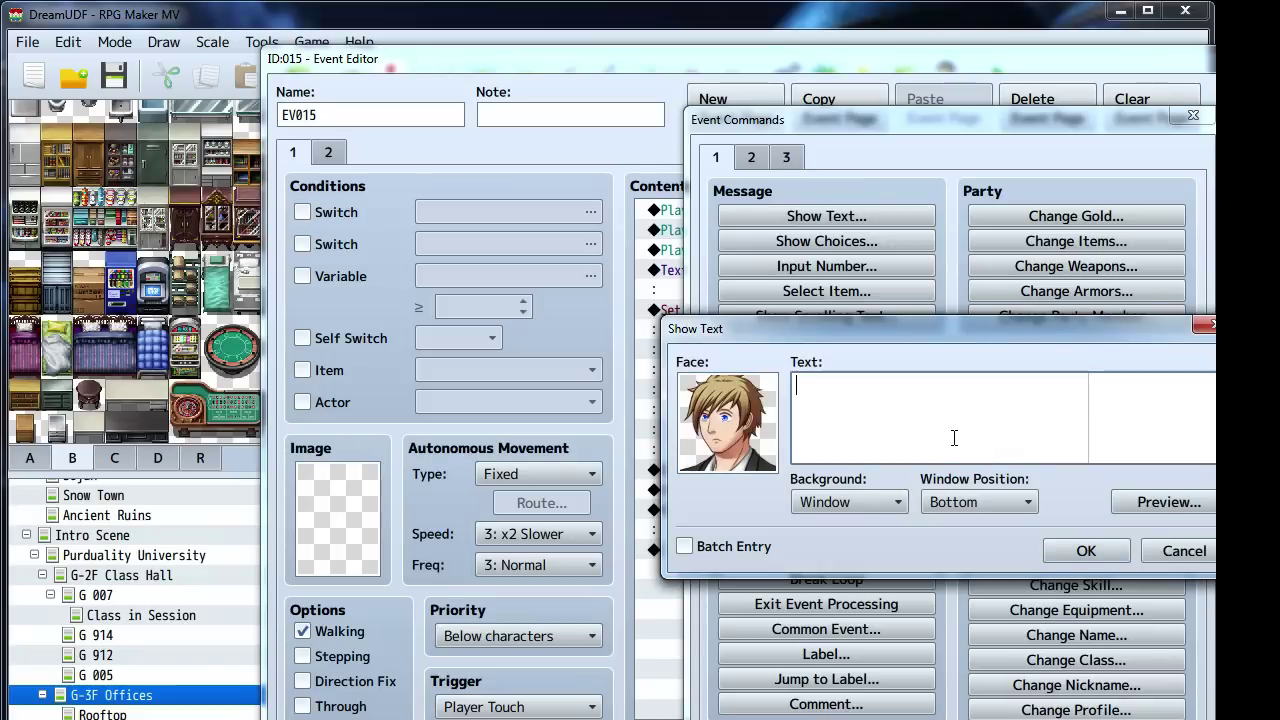
{"action": "type", "text": "Who the heck are these guy"}
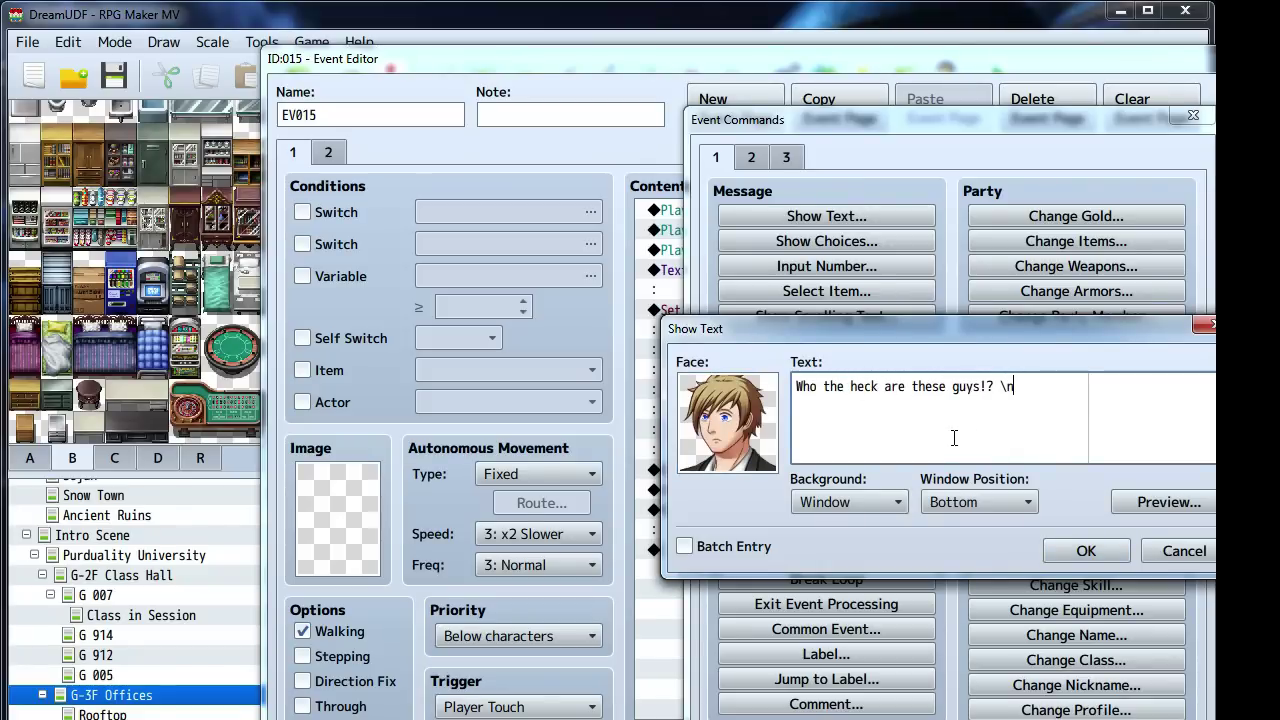
{"action": "type", "text": "s!?  <Blaine>"}
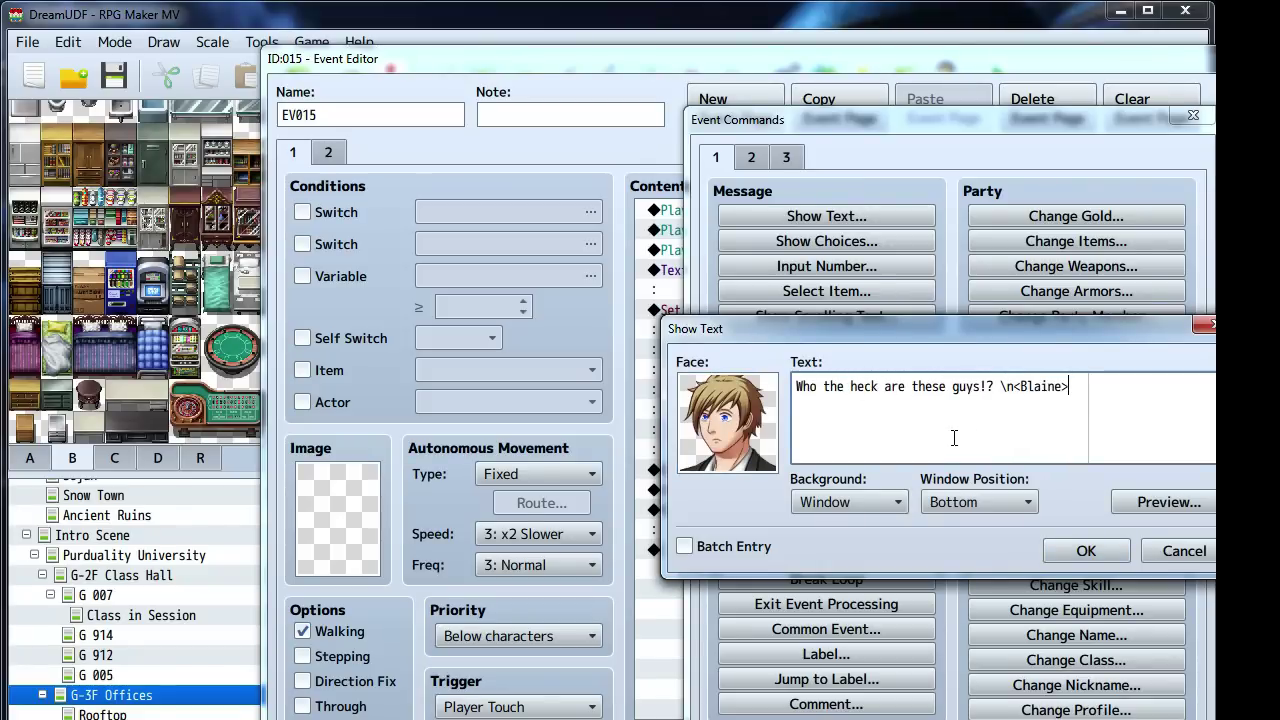
{"action": "left_click", "coordinate": [1086, 551]}
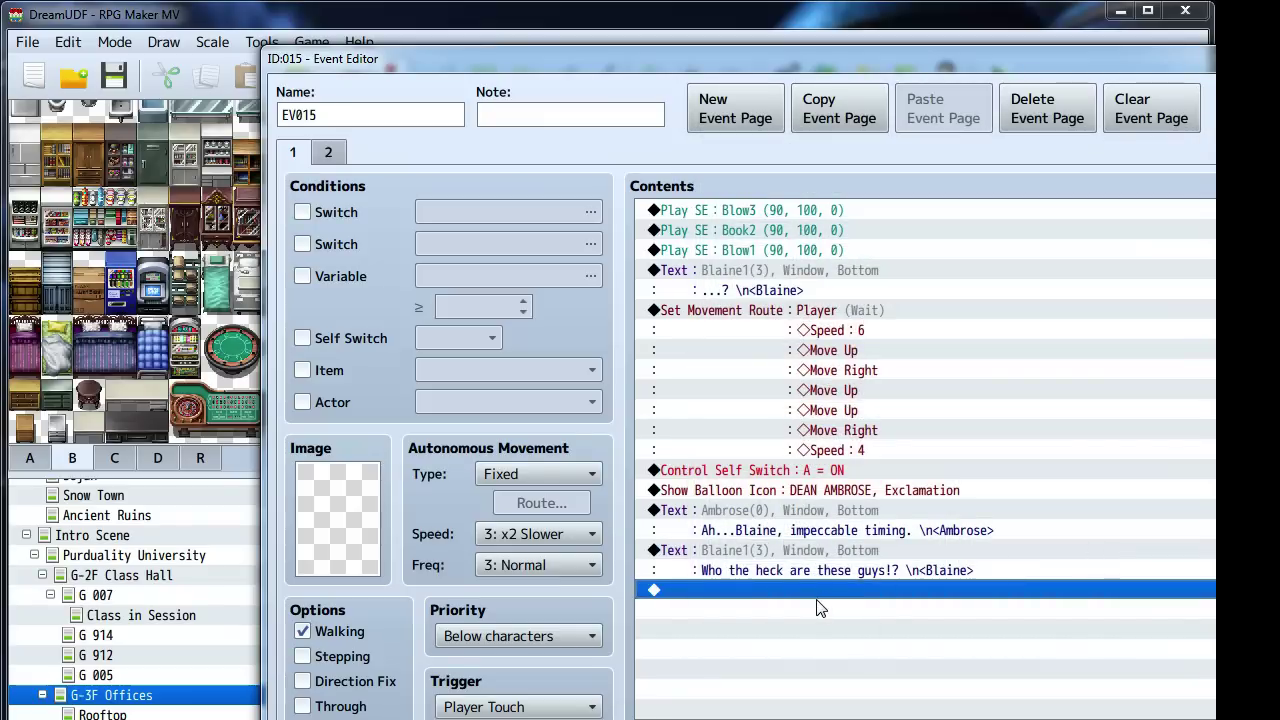
Start another Show Text command at the end of the contents and assign it the hooded, masked Evil face
{"action": "double_click", "coordinate": [816, 590]}
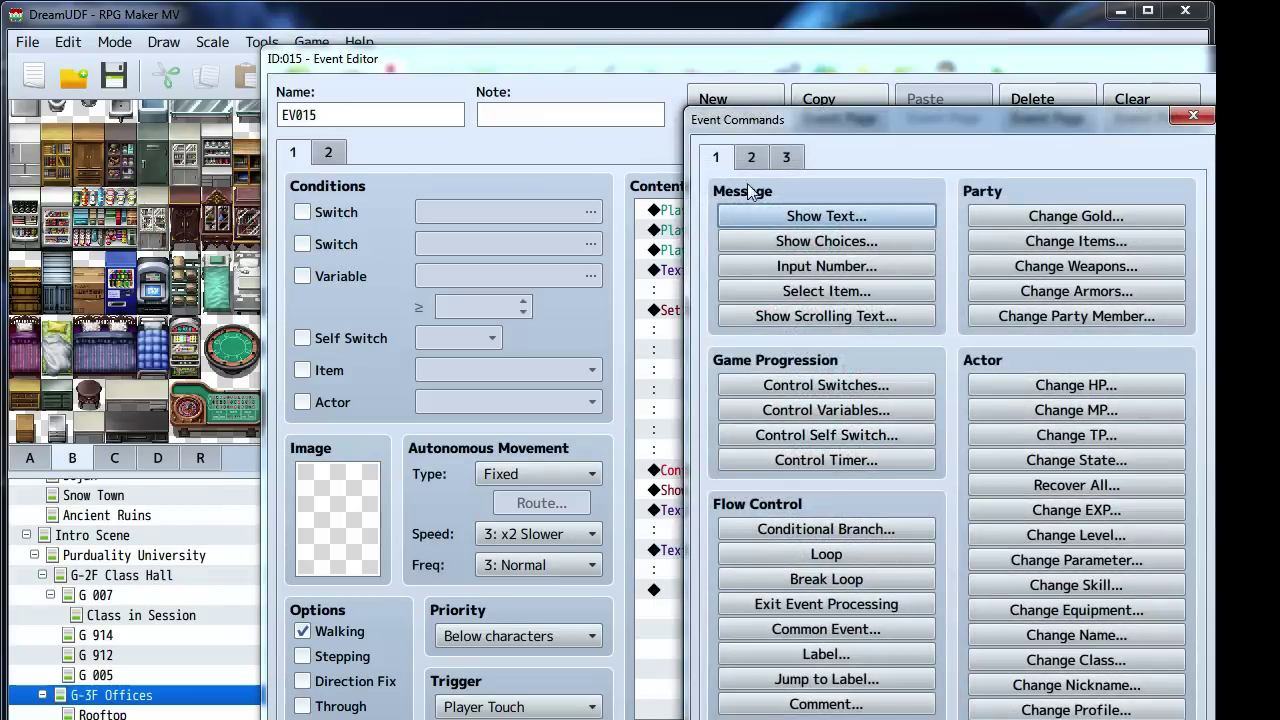
{"action": "left_click", "coordinate": [826, 216]}
{"action": "double_click", "coordinate": [716, 397]}
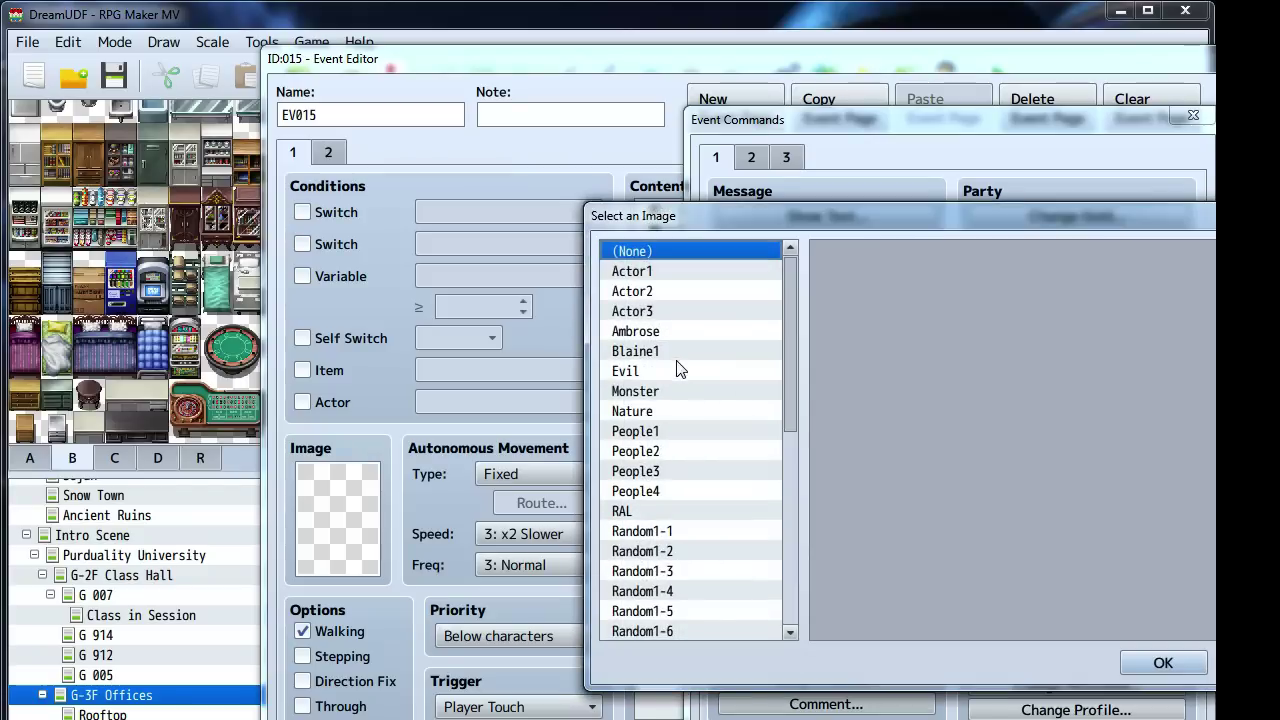
{"action": "left_click", "coordinate": [680, 370]}
{"action": "double_click", "coordinate": [866, 393]}
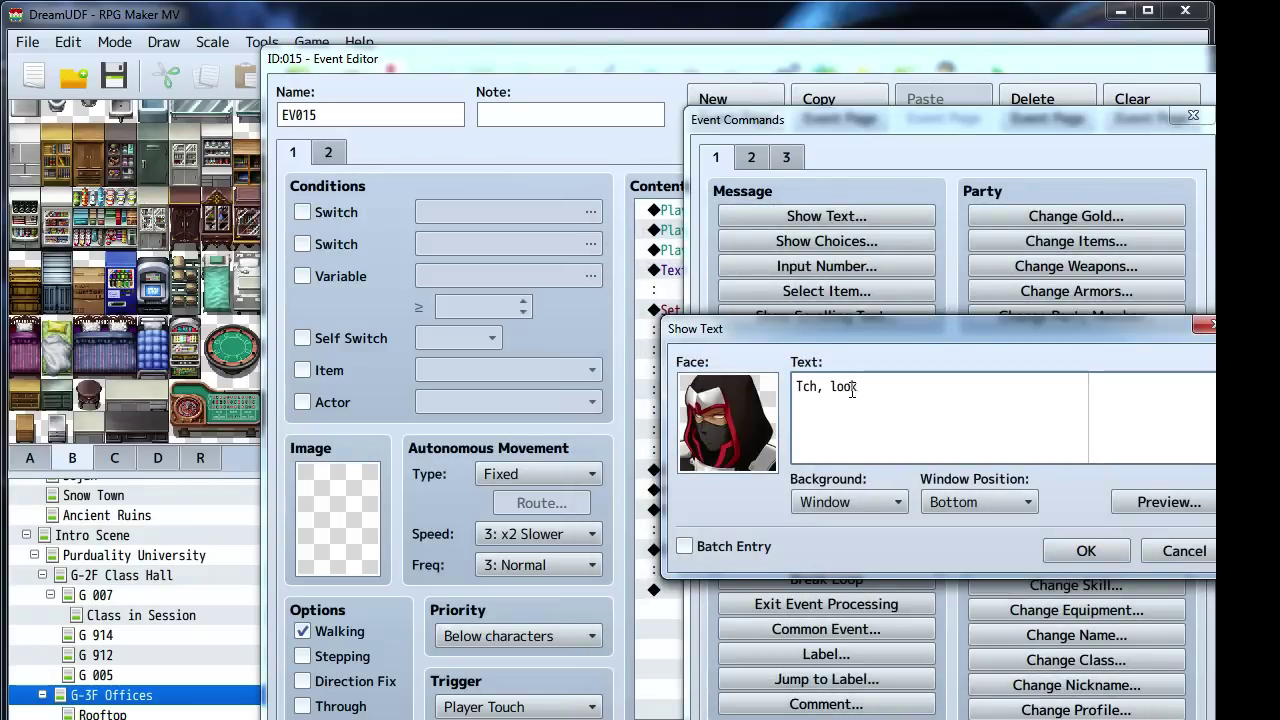
Enter the two-line message "Tch, look what the cat dragged in. Some / kid who's come to die!" and confirm the text command
{"action": "key", "text": "BackSpace"}
{"action": "type", "text": "what the cat dragged in.d"}
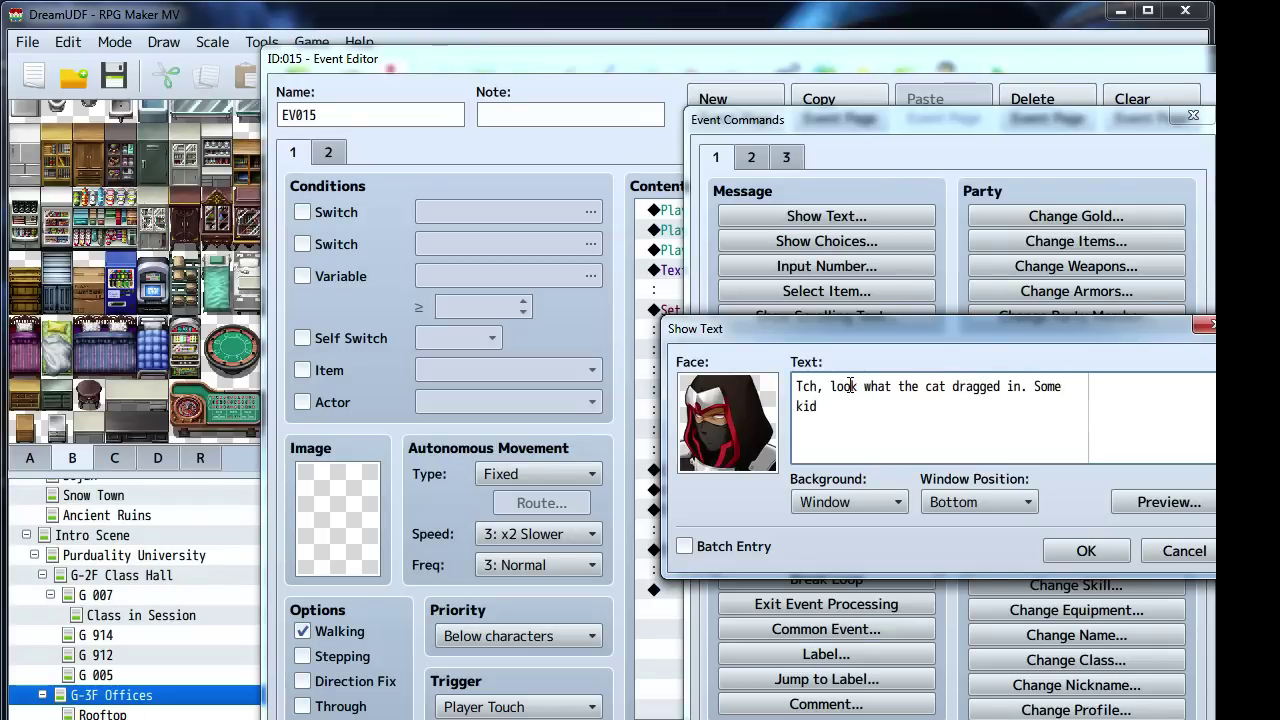
{"action": "key", "text": "BackSpace"}
{"action": "key", "text": "BackSpace"}
{"action": "key", "text": "BackSpace"}
{"action": "key", "text": "BackSpace"}
{"action": "key", "text": "BackSpace"}
{"action": "type", "text": ". Some"}
{"action": "key", "text": "Return"}
{"action": "type", "text": "kid who's come t odi"}
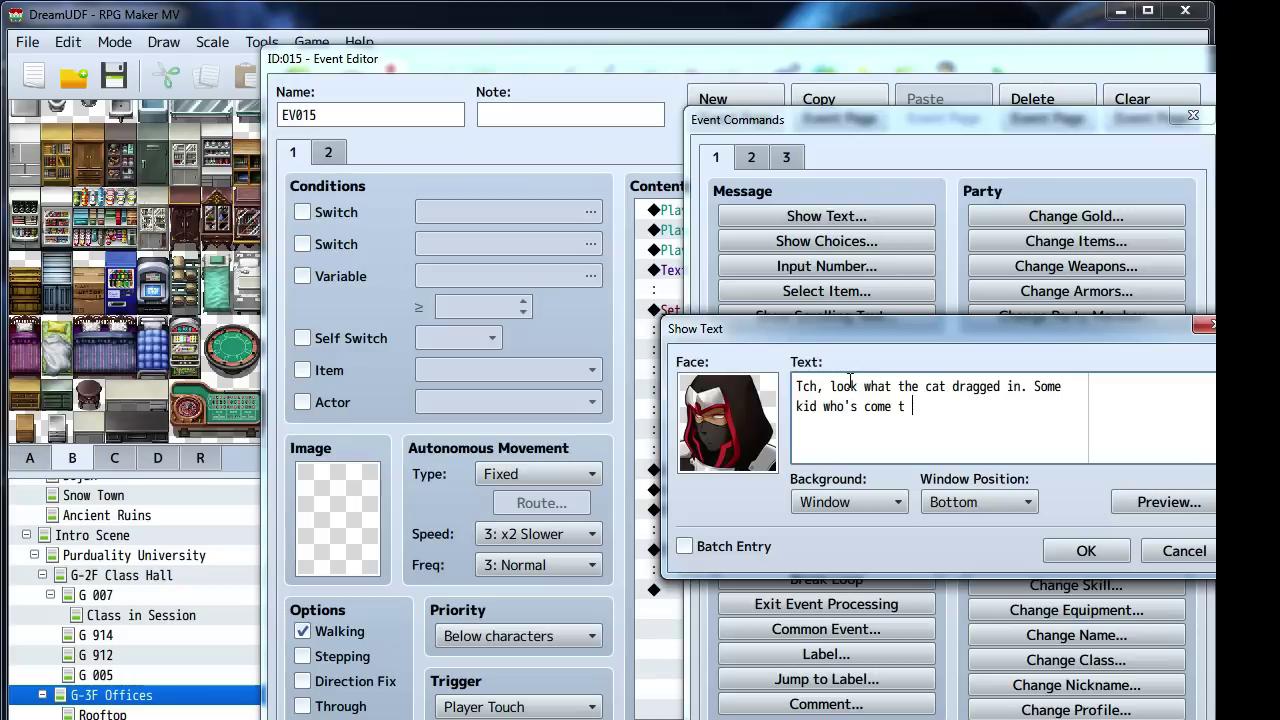
{"action": "key", "text": "BackSpace"}
{"action": "type", "text": "o die!"}
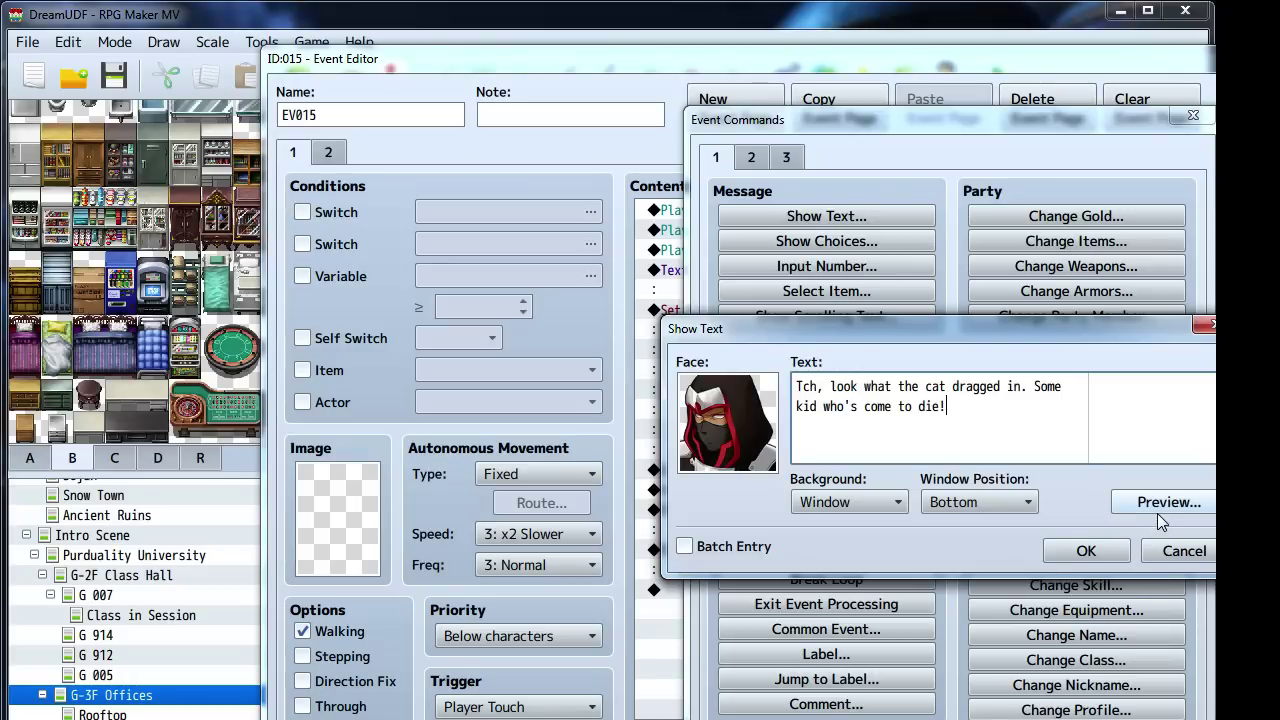
{"action": "left_click", "coordinate": [1090, 550]}
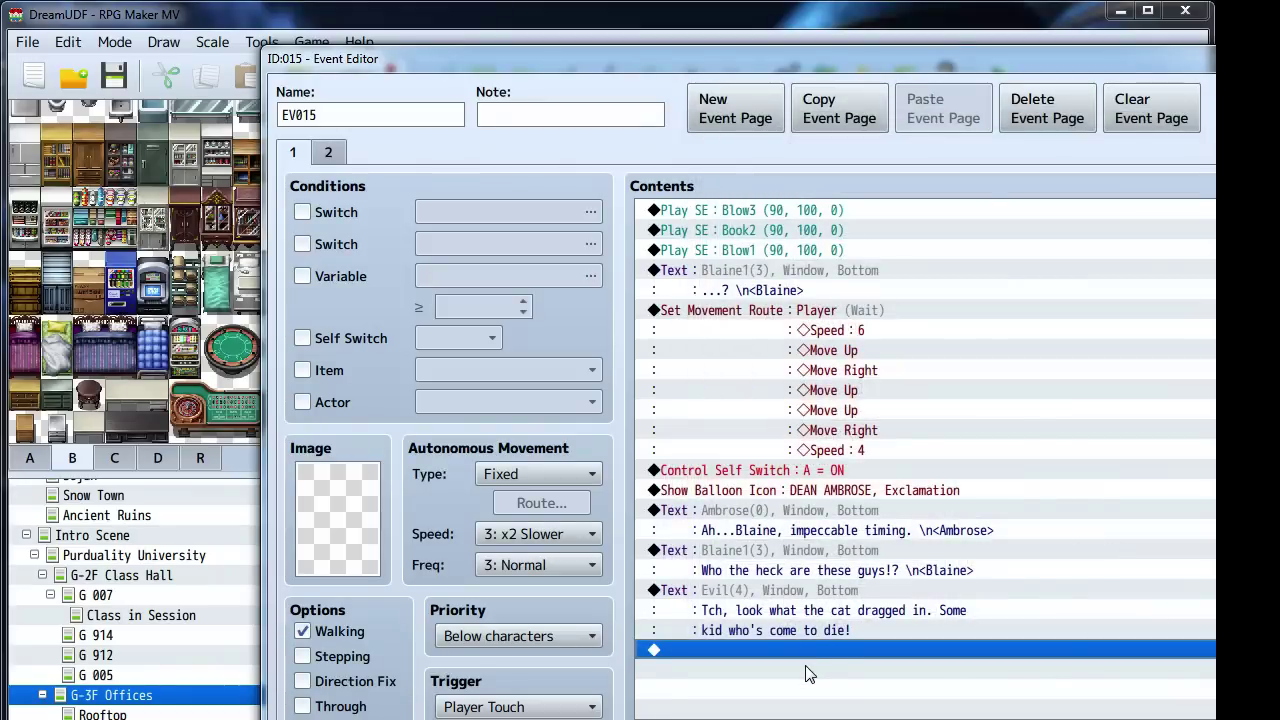
Add a Show Text command with the fourth Blaine1 face containing only the name tag "\n<Blaine>"
{"action": "double_click", "coordinate": [808, 652]}
{"action": "left_click", "coordinate": [800, 217]}
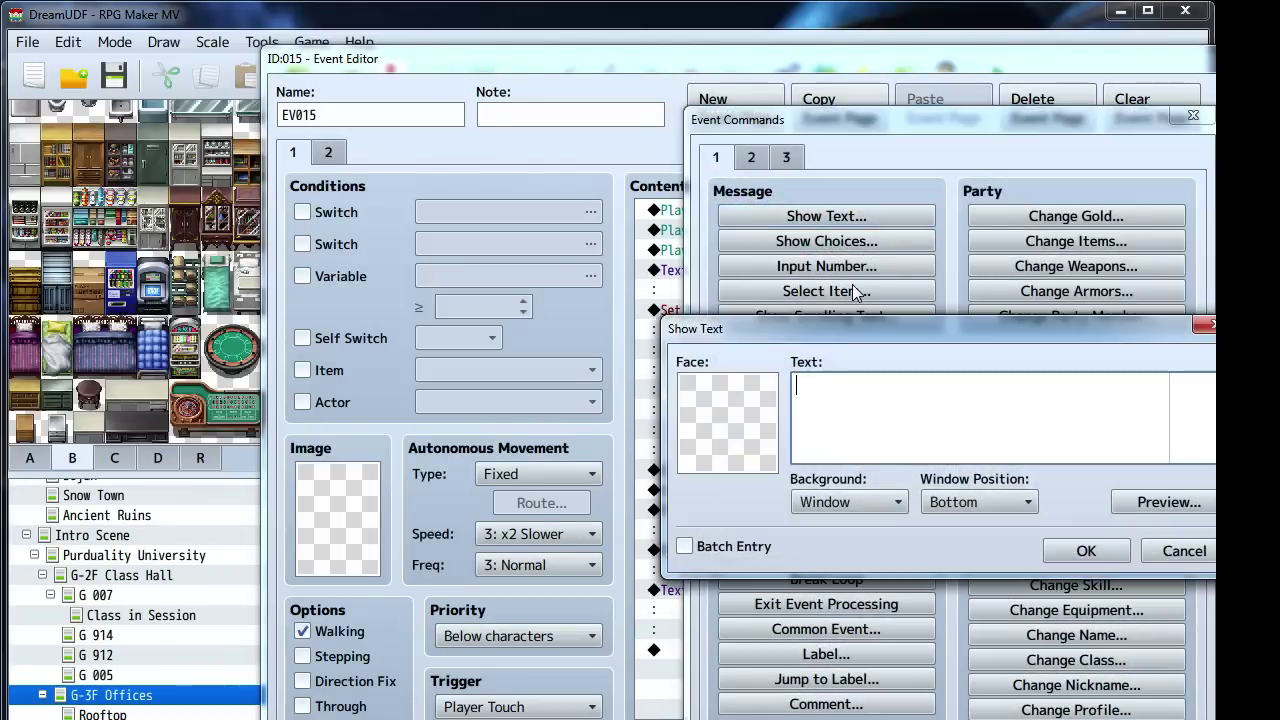
{"action": "double_click", "coordinate": [760, 428]}
{"action": "left_click", "coordinate": [640, 352]}
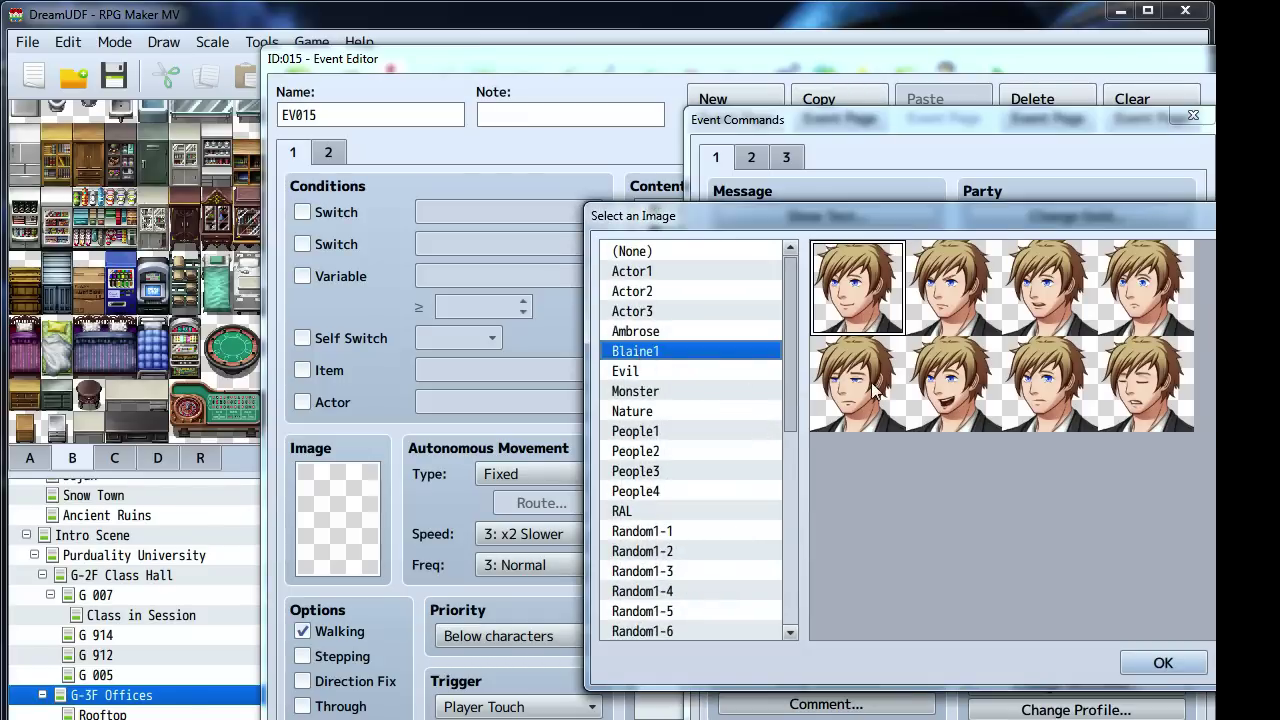
{"action": "left_click", "coordinate": [1140, 302]}
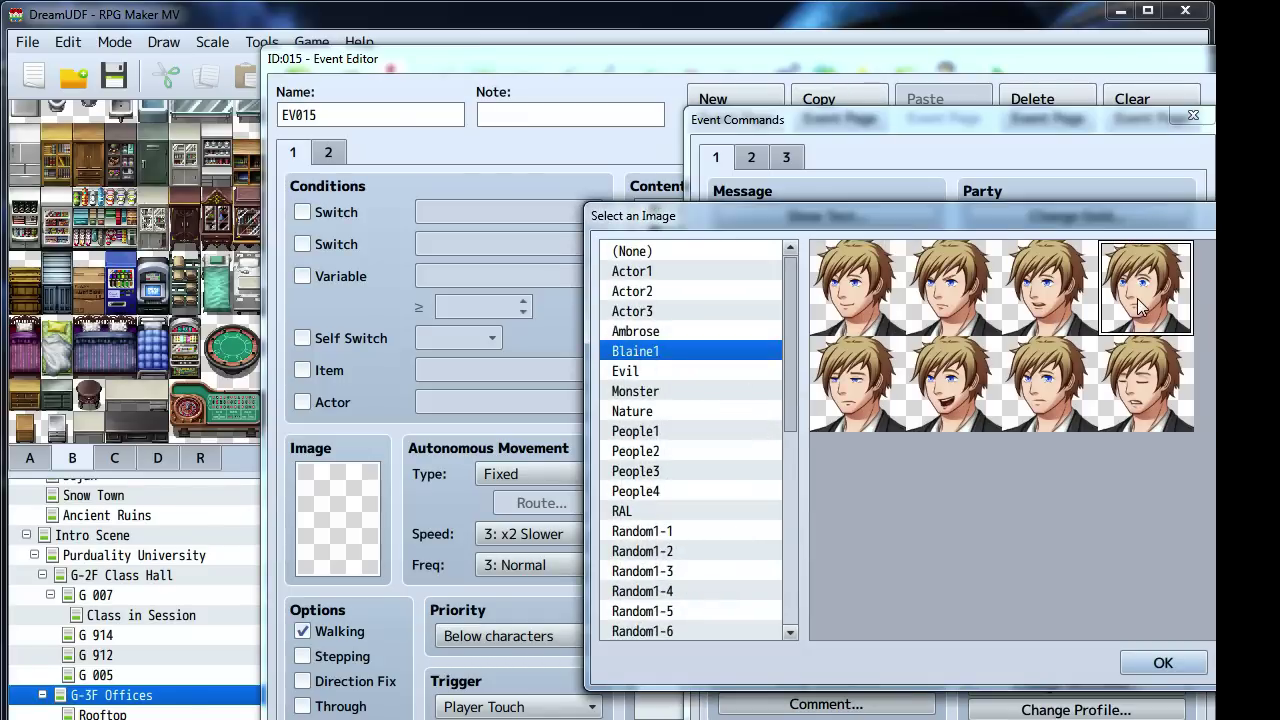
{"action": "left_click", "coordinate": [1181, 656]}
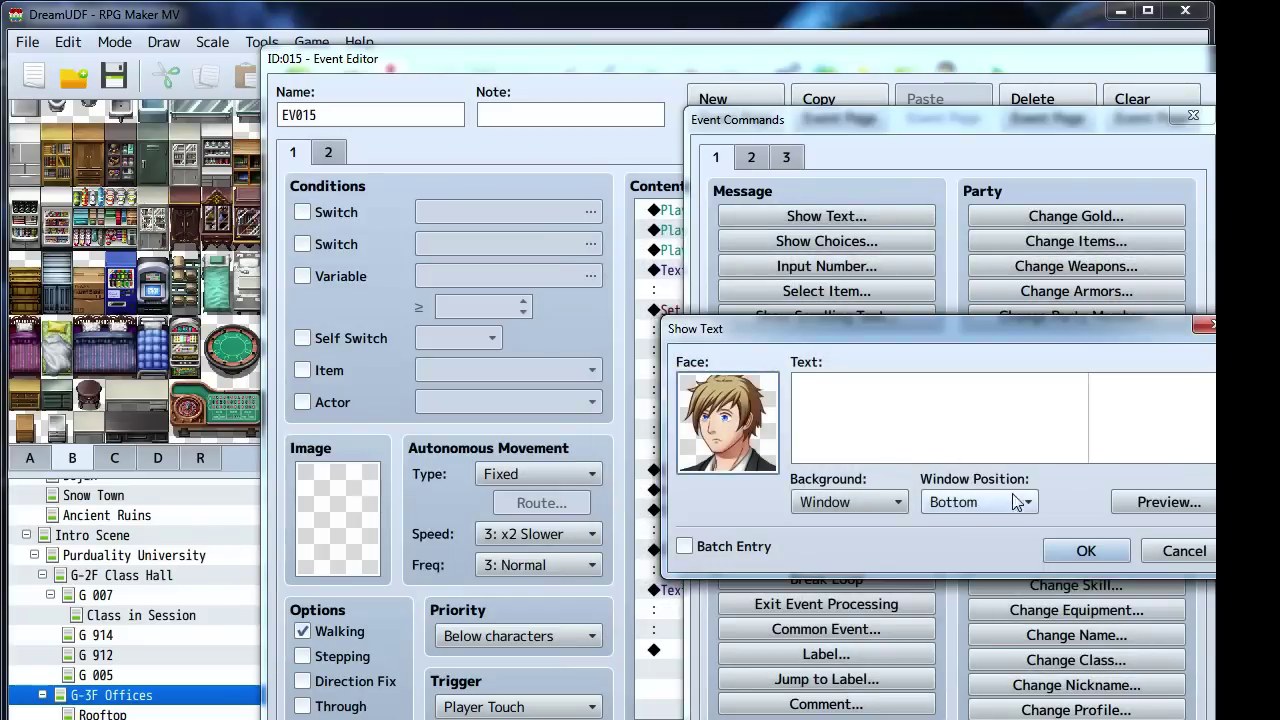
{"action": "left_click", "coordinate": [1076, 557]}
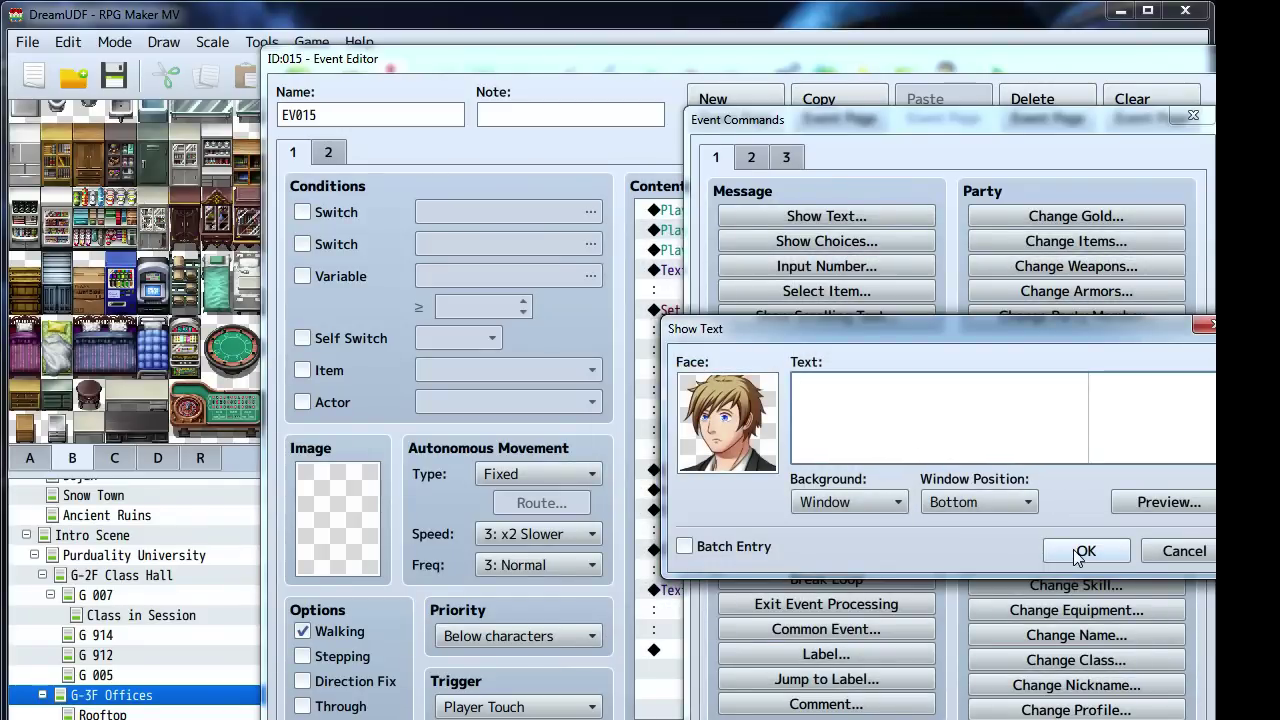
{"action": "type", "text": "Blaine>"}
{"action": "left_click", "coordinate": [1076, 555]}
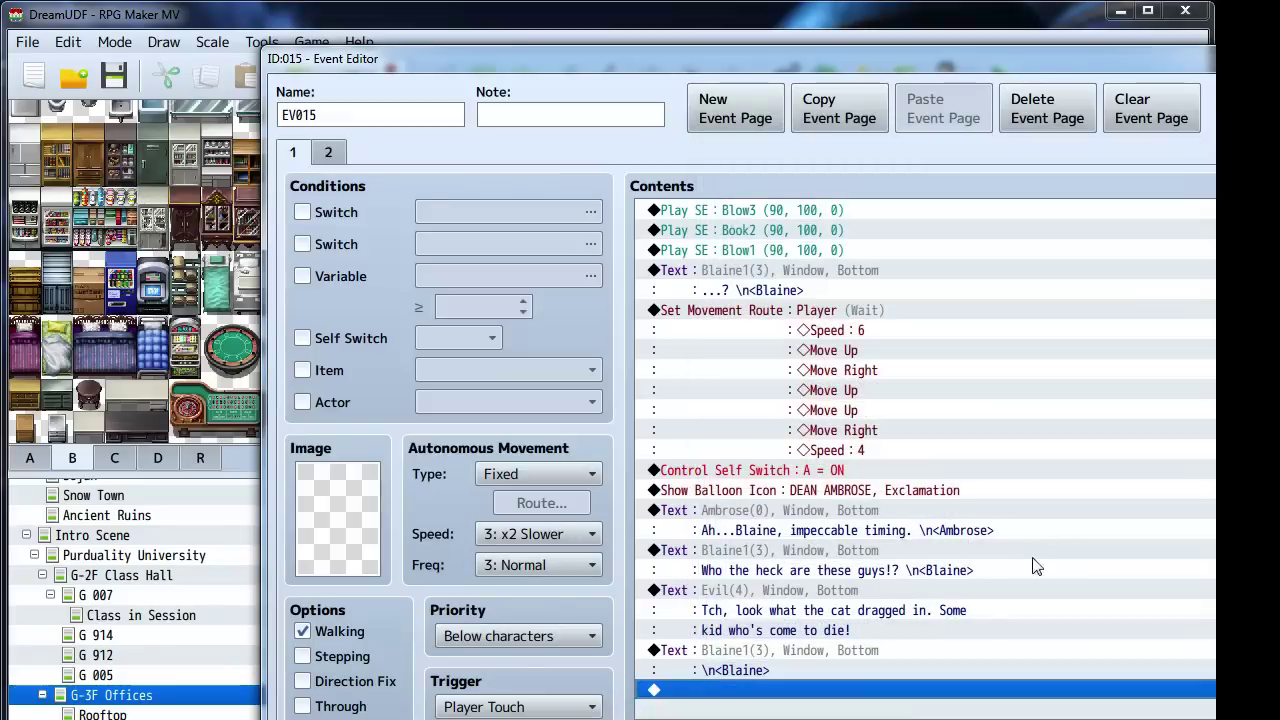
{"action": "double_click", "coordinate": [900, 690]}
{"action": "left_click", "coordinate": [786, 158]}
{"action": "scroll", "coordinate": [799, 165], "scroll_direction": "up", "scroll_amount": 1}
{"action": "left_click", "coordinate": [1013, 214]}
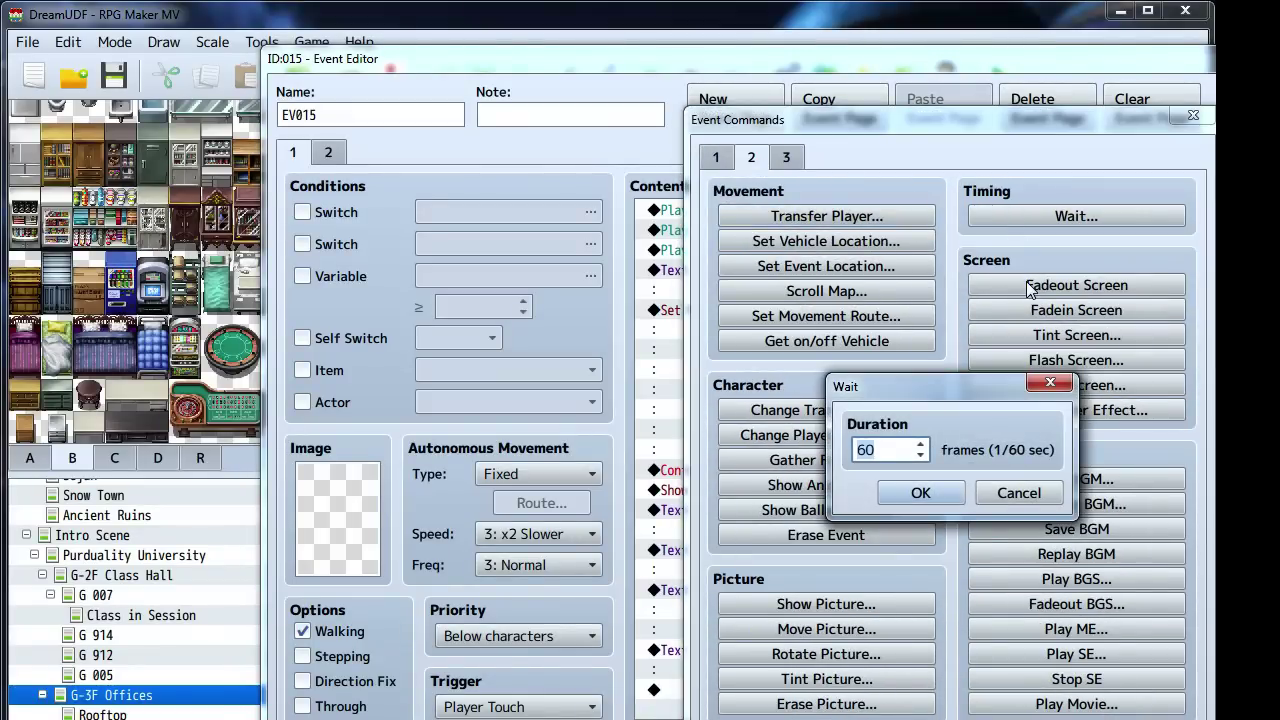
{"action": "left_click", "coordinate": [1018, 492]}
{"action": "key", "text": "Escape"}
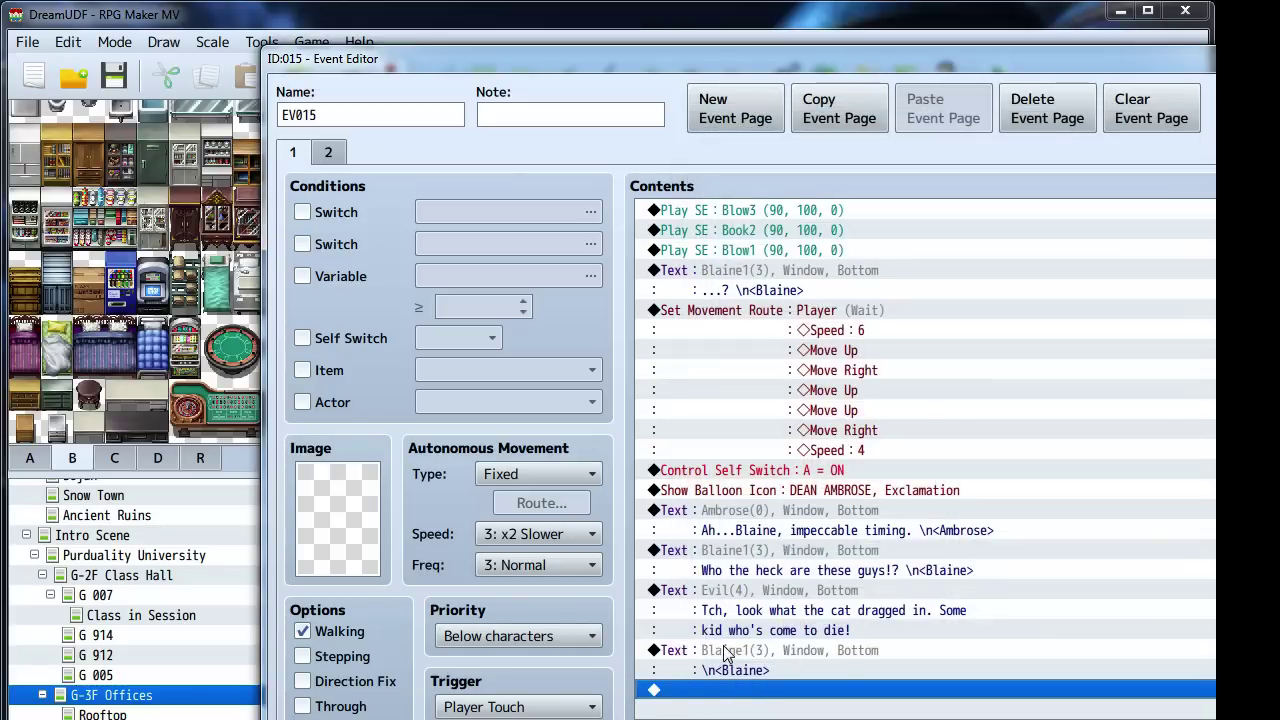
Duplicate the Blaine text command that holds only the name tag at the end of the contents
{"action": "left_click", "coordinate": [725, 649]}
{"action": "key", "text": "ctrl+c"}
{"action": "key", "text": "ctrl+v"}
{"action": "left_click", "coordinate": [748, 684]}
{"action": "right_click", "coordinate": [748, 684]}
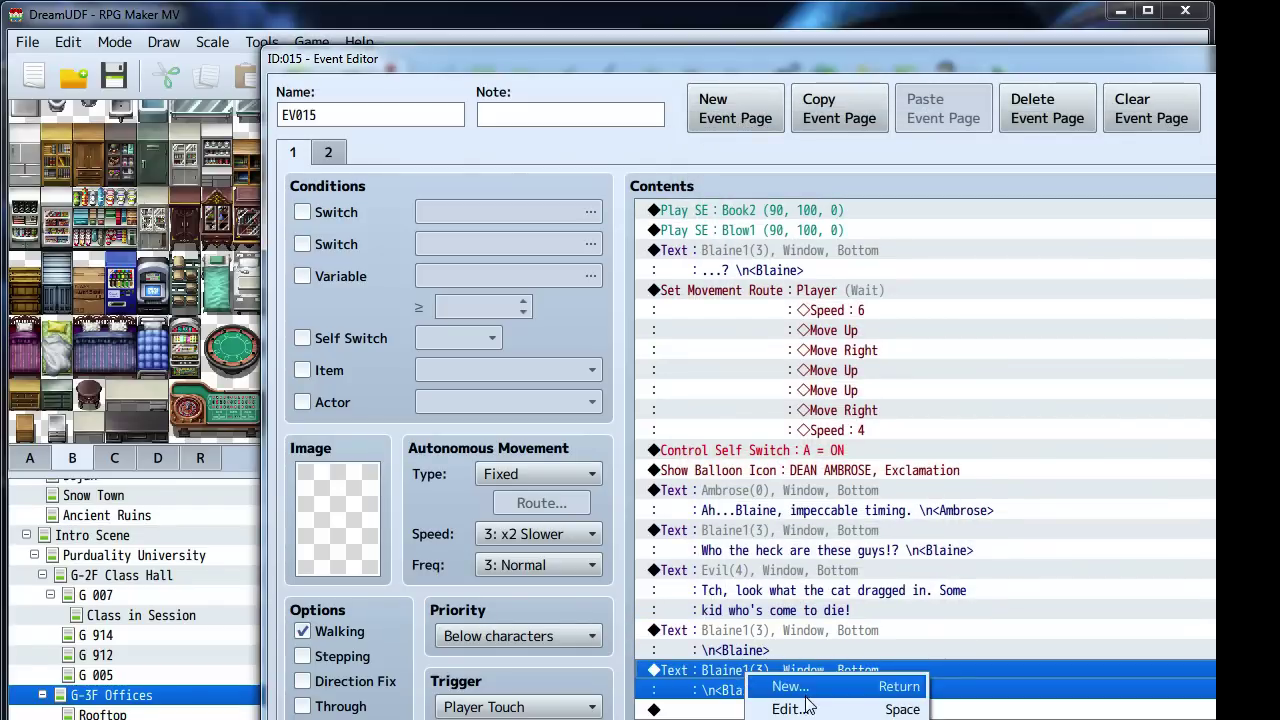
{"action": "key", "text": "Escape"}
Give the copied Blaine text the fifth Blaine1 face and insert "Ambrose, you meet the weirdest people." before the name tag
{"action": "double_click", "coordinate": [810, 651]}
{"action": "double_click", "coordinate": [743, 452]}
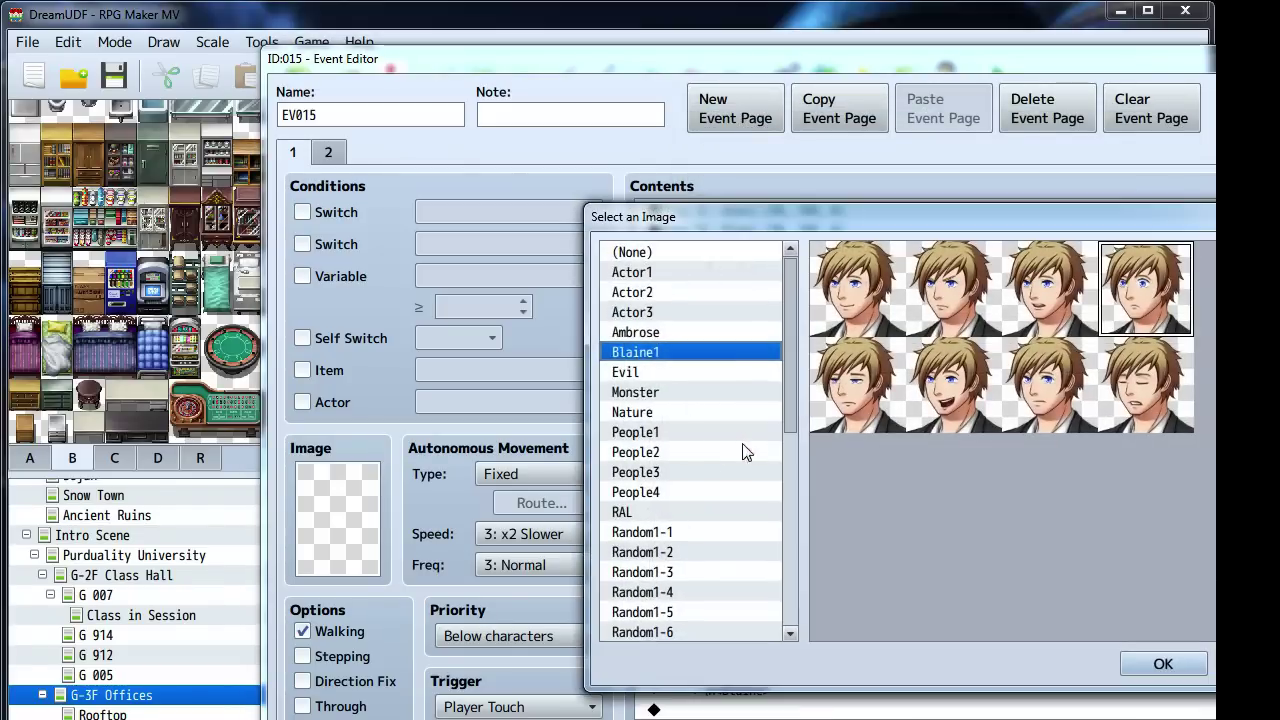
{"action": "double_click", "coordinate": [858, 386]}
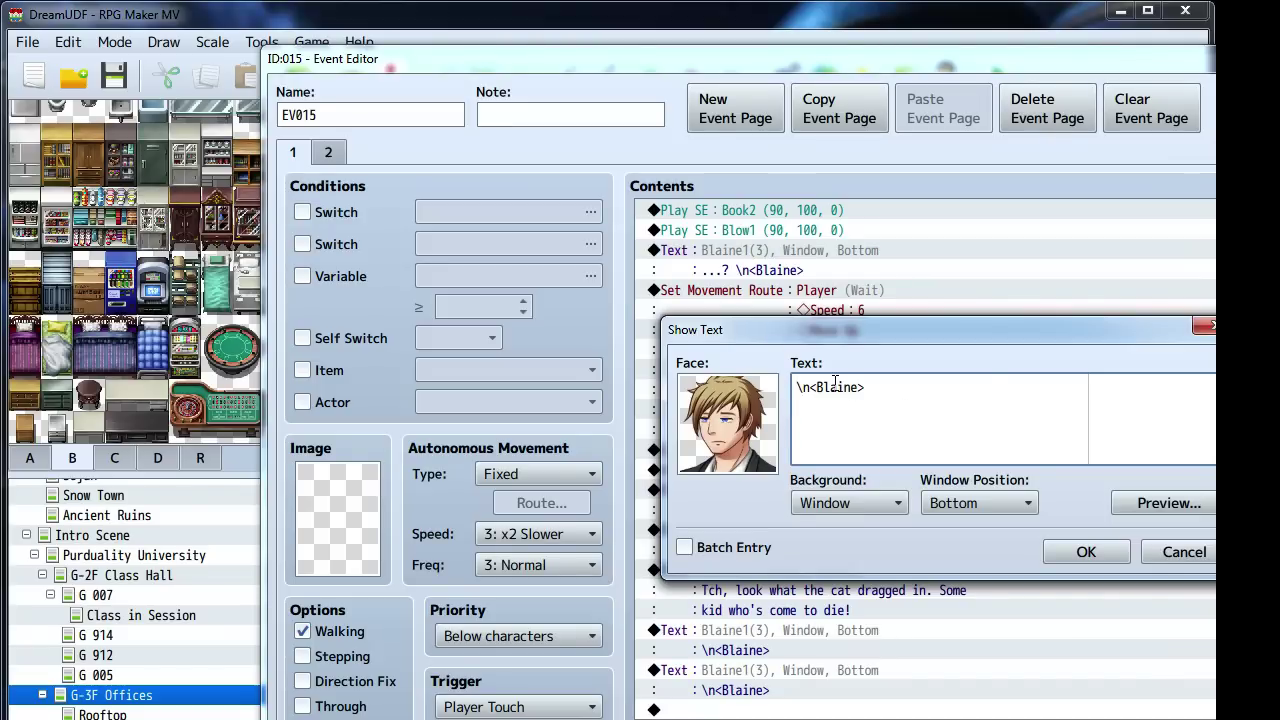
{"action": "type", "text": "Ambrose, you meet the w"}
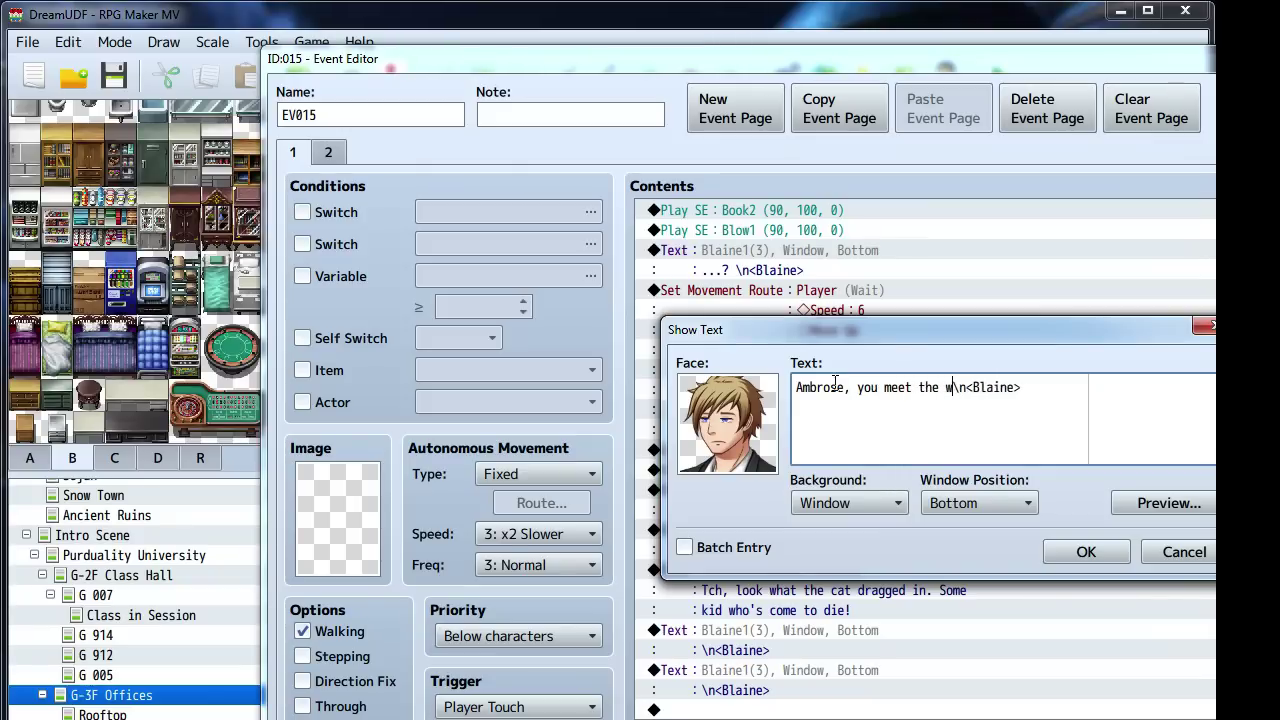
{"action": "type", "text": "eirdest peop"}
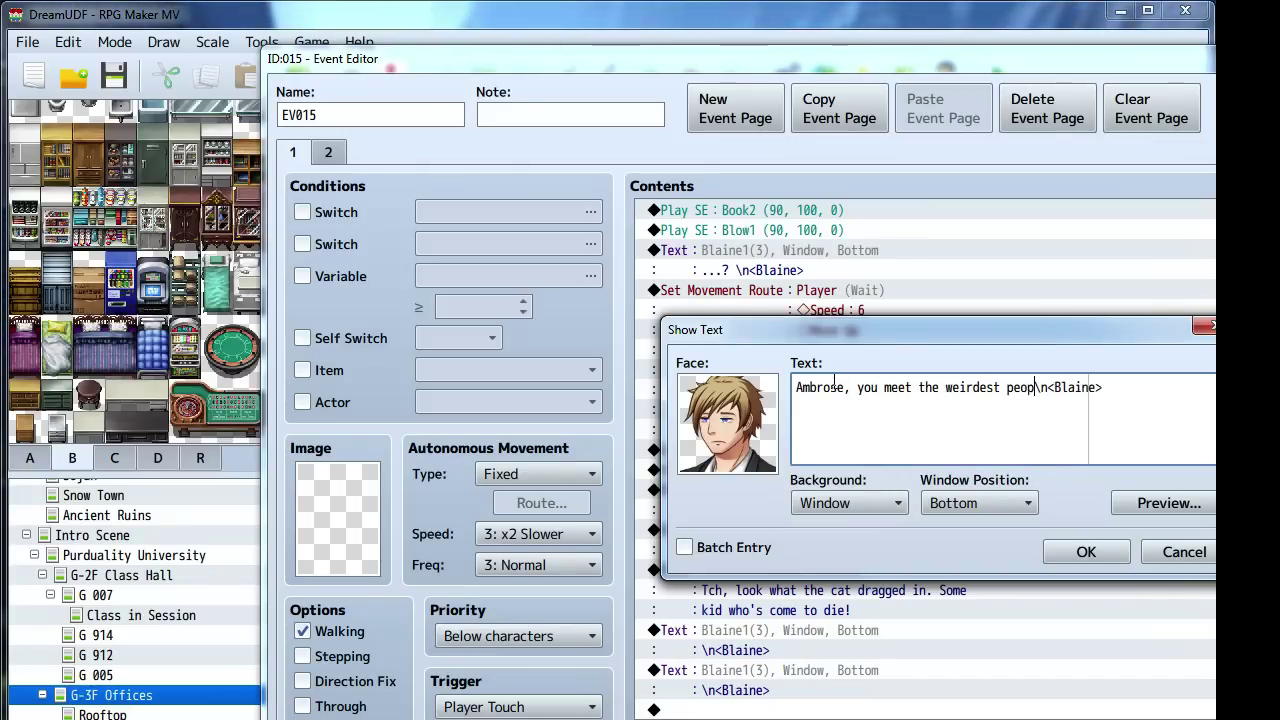
{"action": "type", "text": "le."}
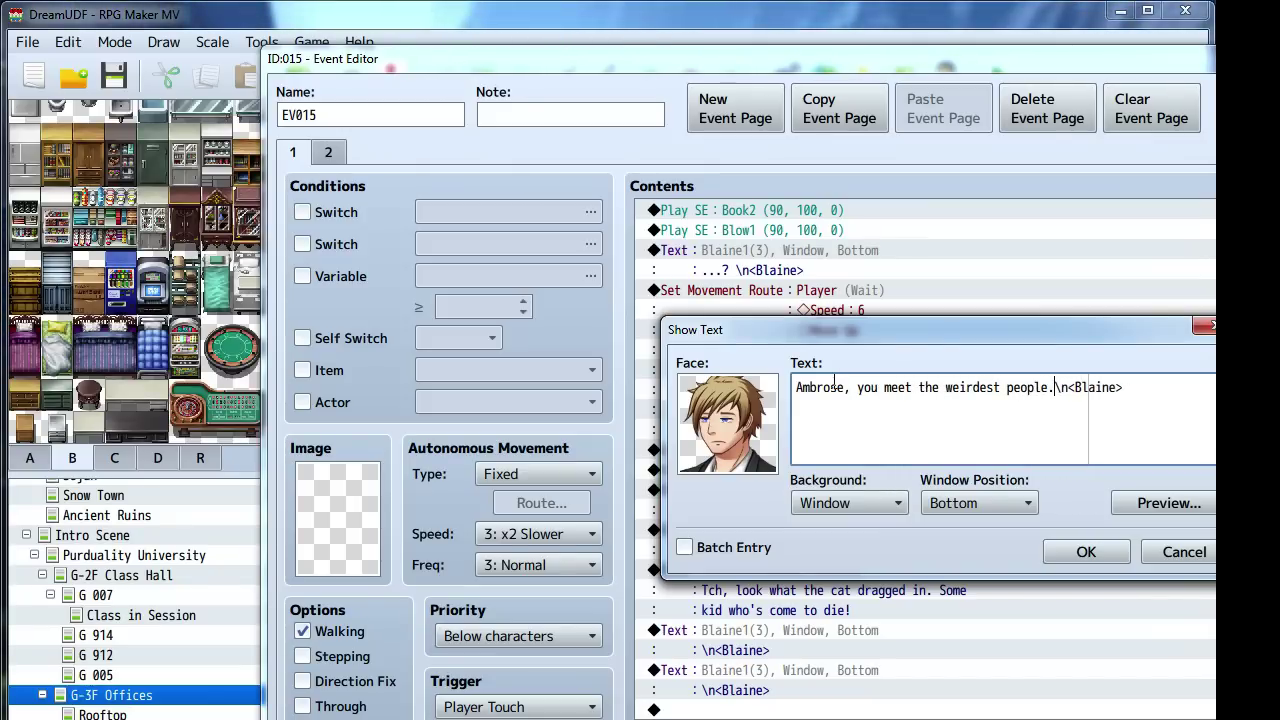
{"action": "left_click", "coordinate": [1099, 550]}
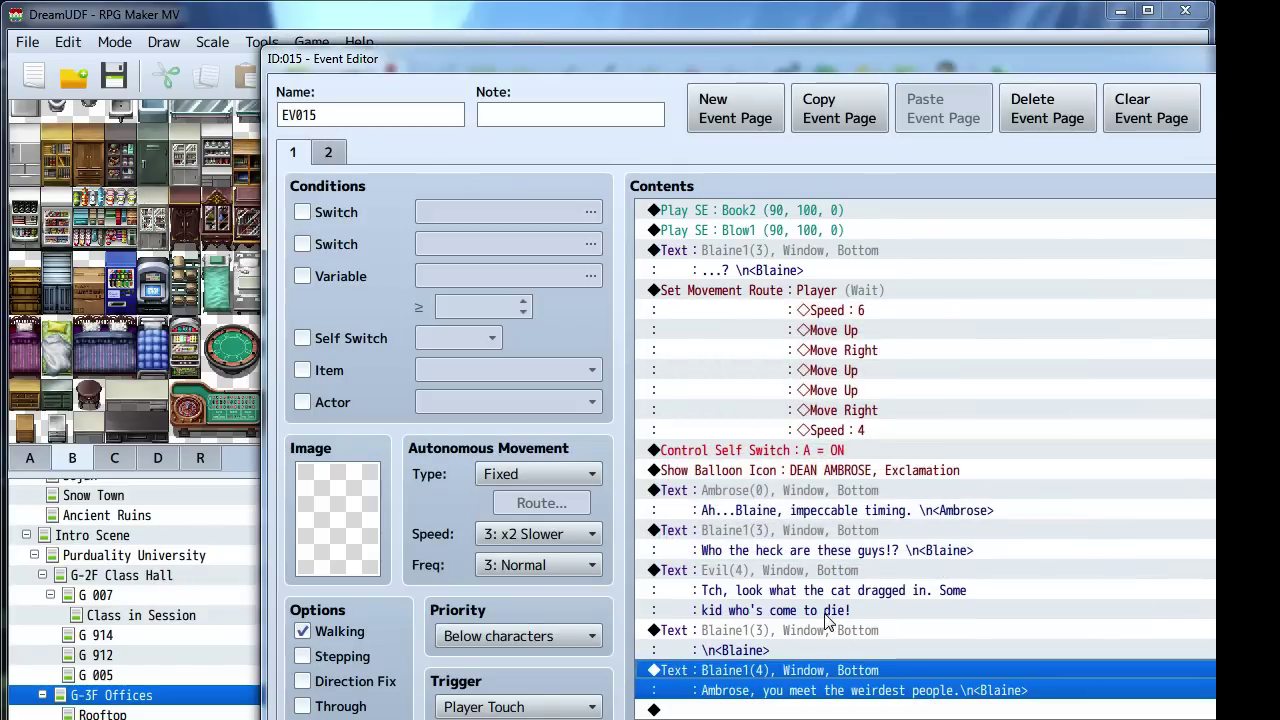
Copy Ambrose's "impeccable timing" text command to the end of the event's contents
{"action": "left_click", "coordinate": [788, 512]}
{"action": "key", "text": "ctrl+c"}
{"action": "left_click", "coordinate": [774, 706]}
{"action": "key", "text": "ctrl+v"}
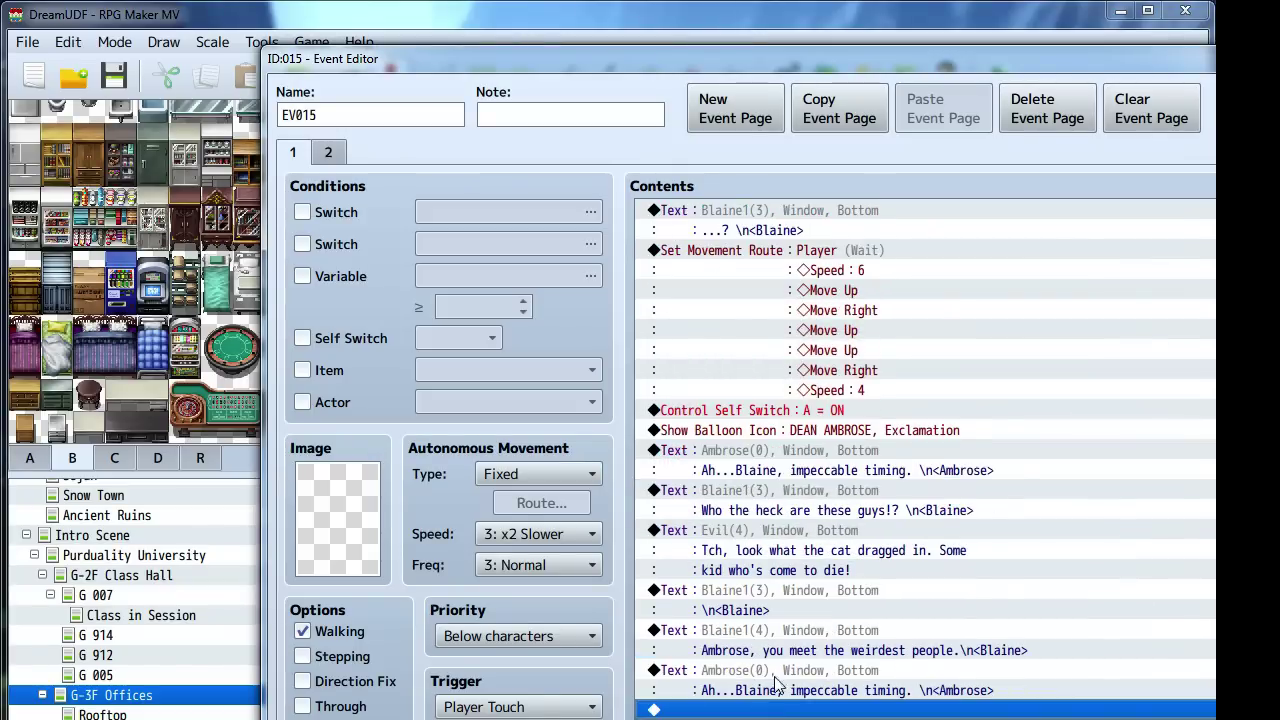
Replace the copied Ambrose line with "I wish they were kidding. We mustn't let them get the artifact, Blaine!", breaking after "let" and keeping the name tag
{"action": "right_click", "coordinate": [779, 675]}
{"action": "left_click", "coordinate": [815, 702]}
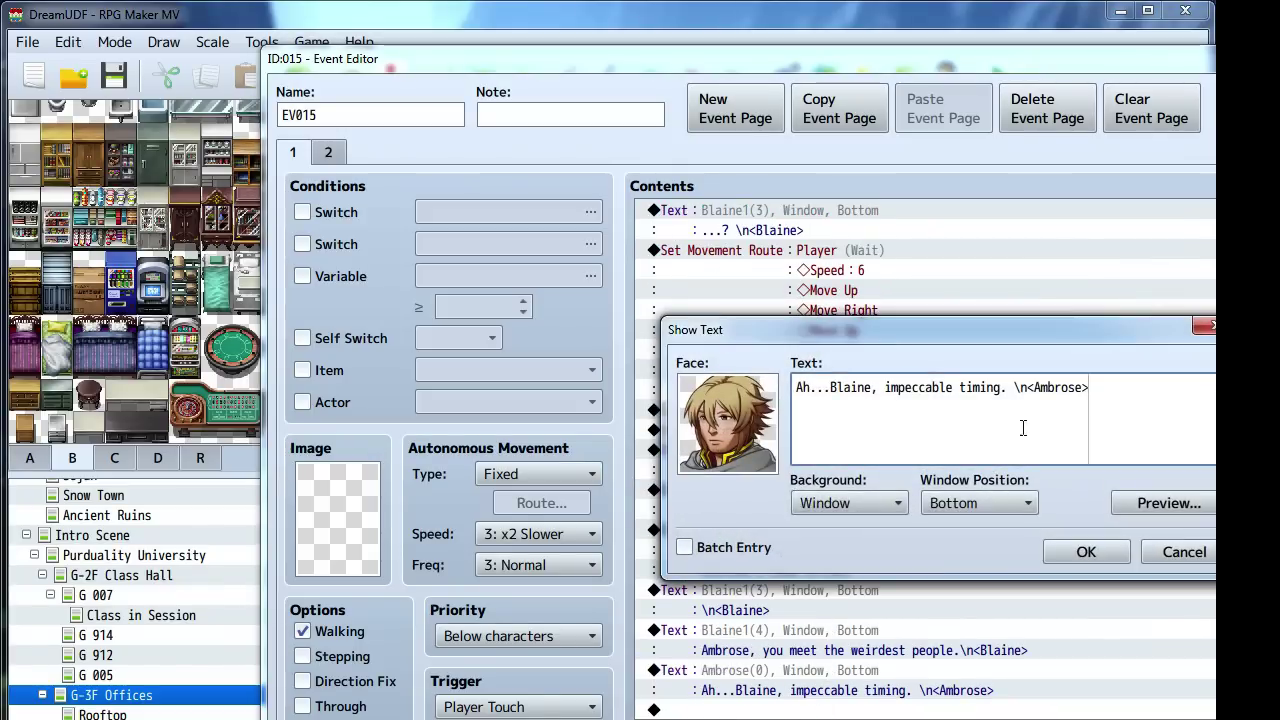
{"action": "left_click_drag", "start_coordinate": [1006, 394], "coordinate": [795, 393]}
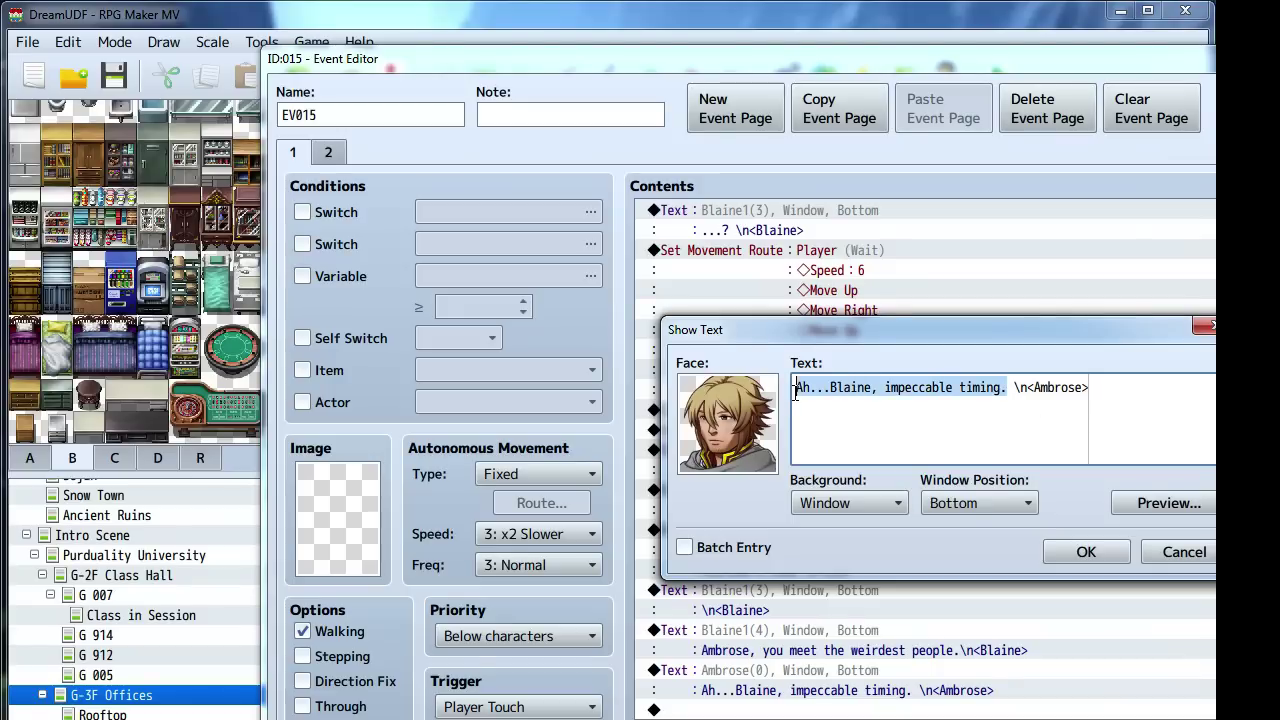
{"action": "type", "text": "I wish the"}
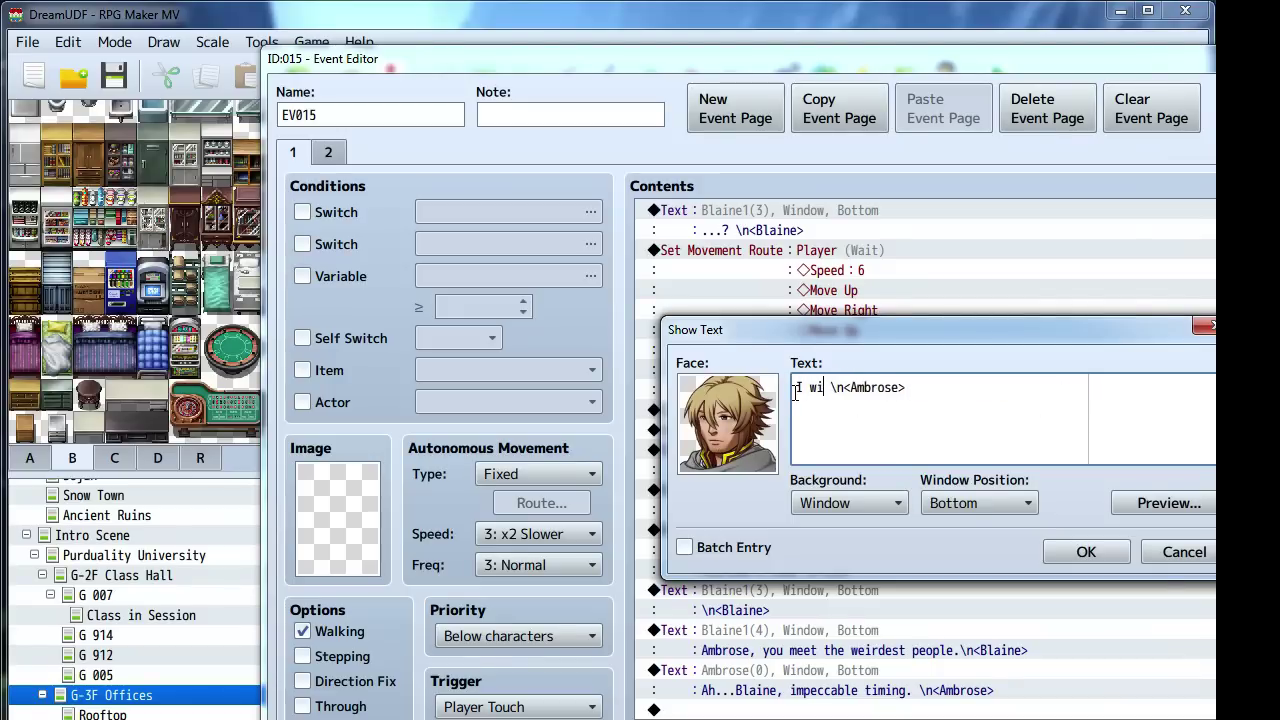
{"action": "type", "text": "y were kidding. We "}
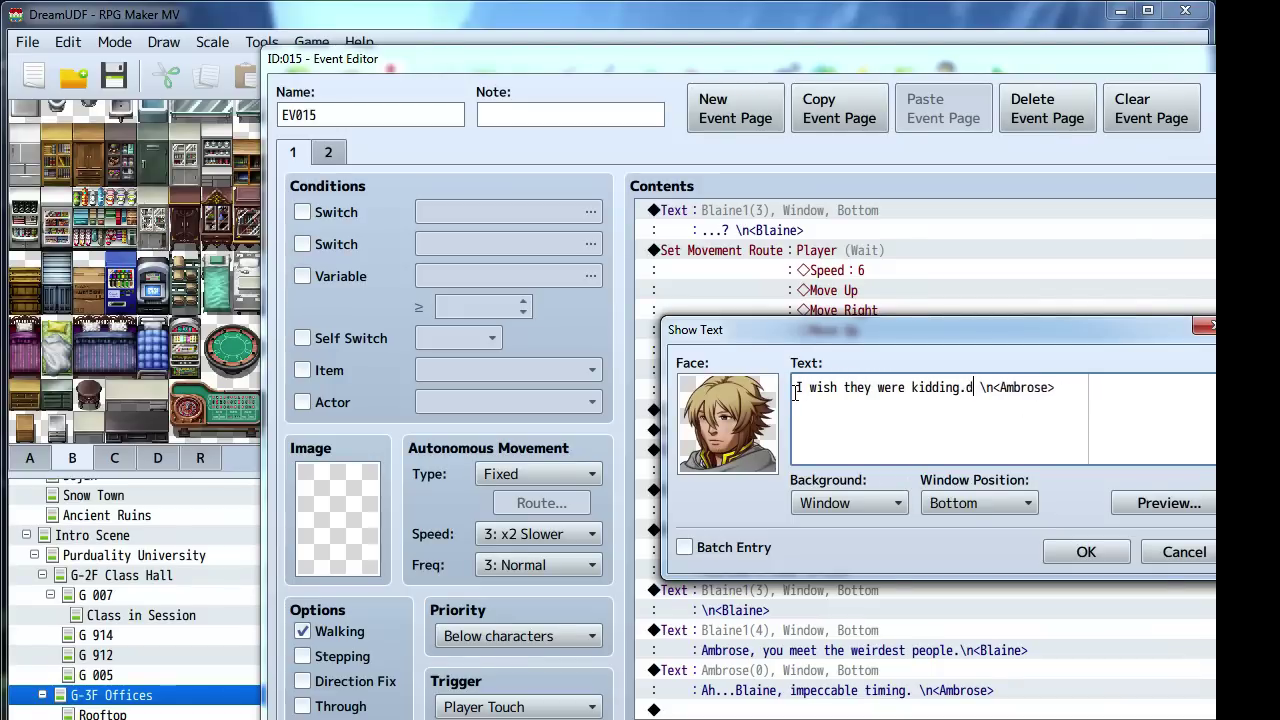
{"action": "type", "text": "mustn' tlet th"}
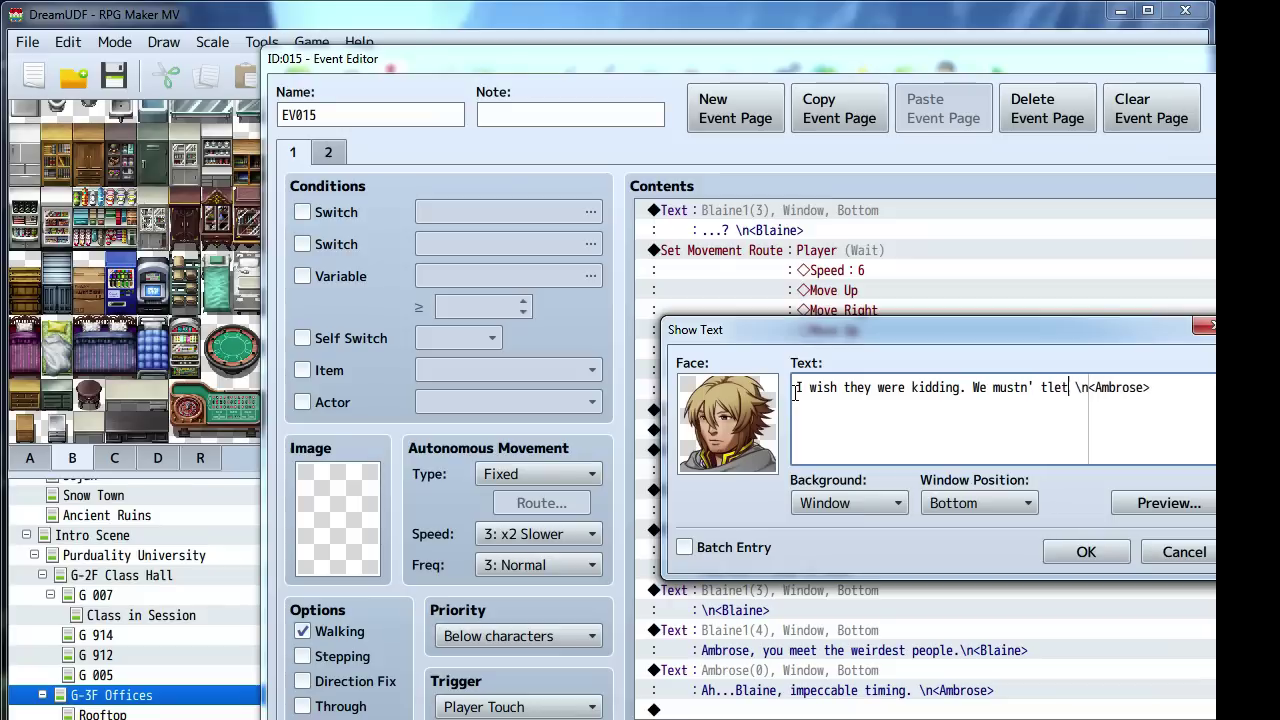
{"action": "key", "text": "BackSpace"}
{"action": "key", "text": "BackSpace"}
{"action": "key", "text": "BackSpace"}
{"action": "key", "text": "BackSpace"}
{"action": "key", "text": "BackSpace"}
{"action": "key", "text": "BackSpace"}
{"action": "key", "text": "BackSpace"}
{"action": "key", "text": "BackSpace"}
{"action": "type", "text": "t let"}
{"action": "key", "text": "Return"}
{"action": "type", "text": "them ge t"}
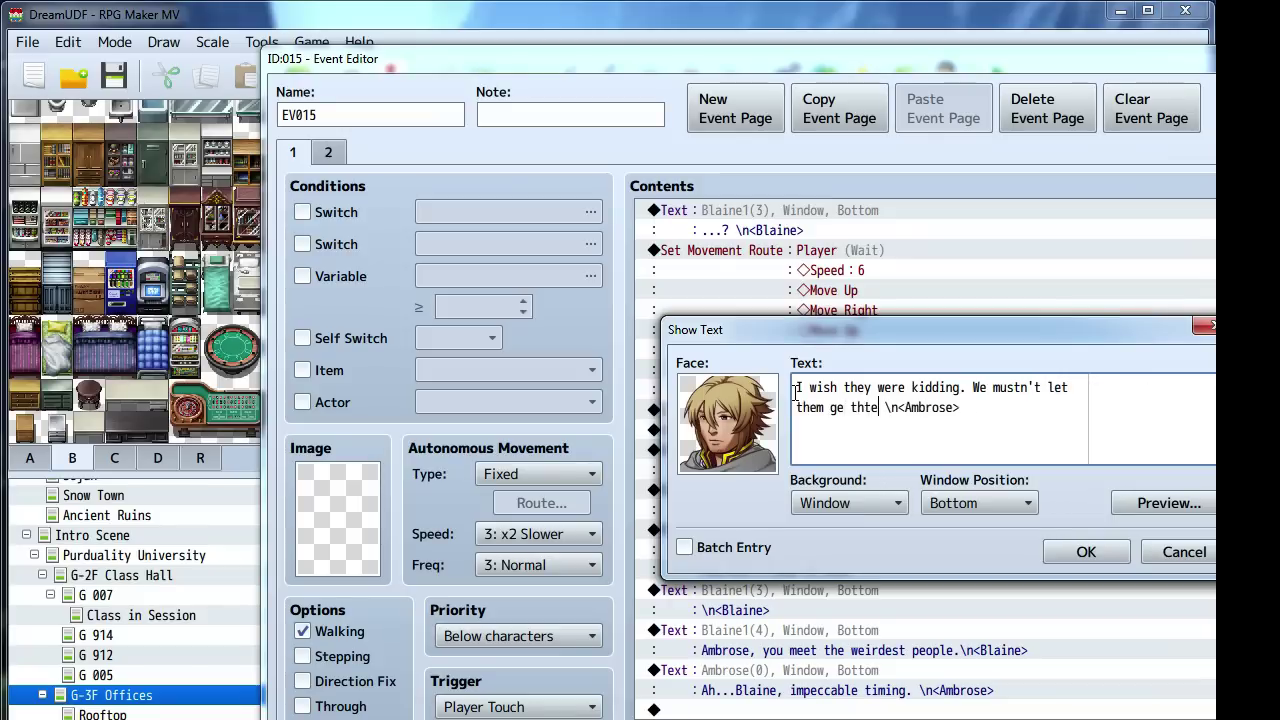
{"action": "type", "text": " the artifact"}
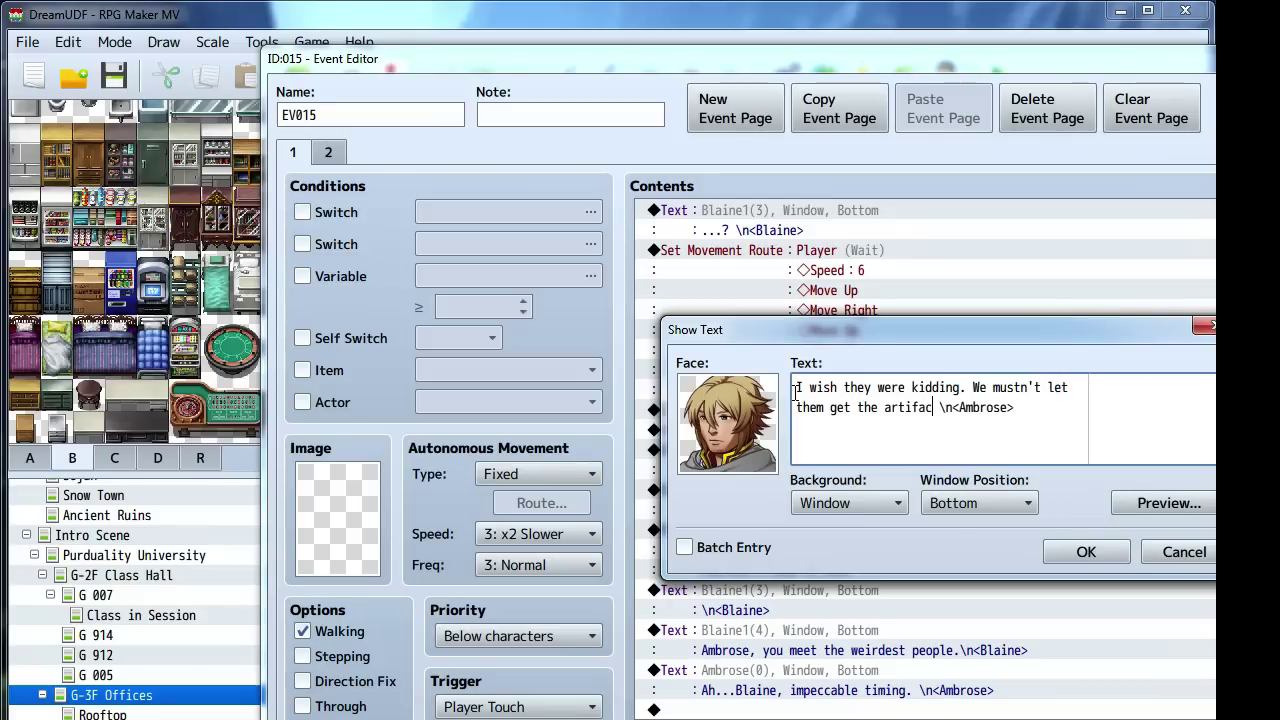
{"action": "type", "text": ", Blaine! "}
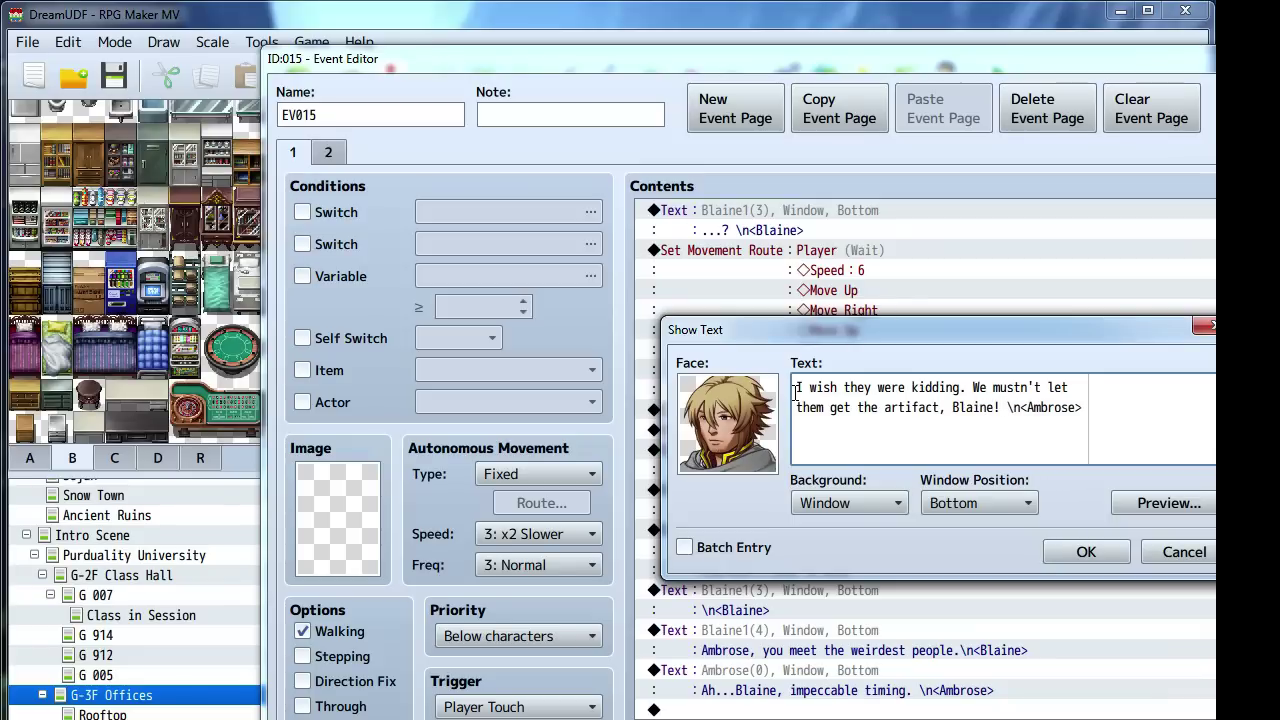
{"action": "type", "text": "Stand wi"}
{"action": "key", "text": "BackSpace"}
{"action": "key", "text": "BackSpace"}
{"action": "key", "text": "BackSpace"}
{"action": "type", "text": "with me"}
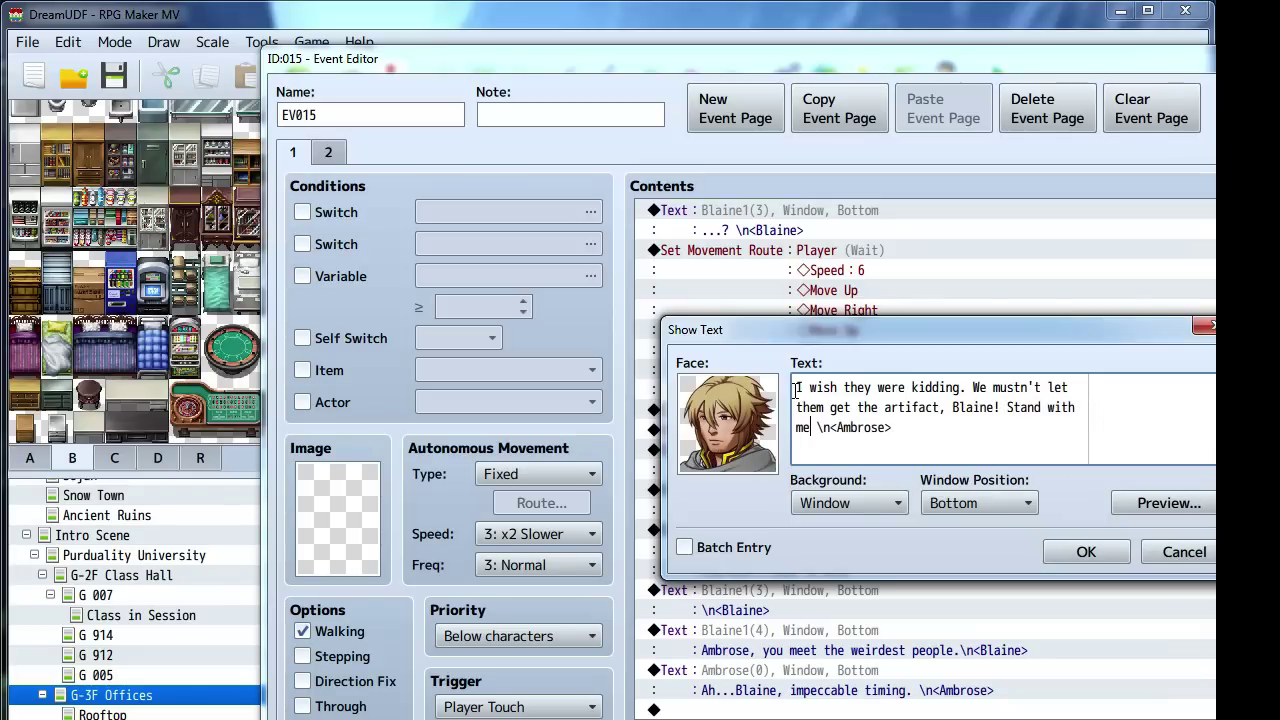
{"action": "key", "text": "BackSpace"}
{"action": "key", "text": "BackSpace"}
{"action": "key", "text": "BackSpace"}
{"action": "key", "text": "BackSpace"}
{"action": "key", "text": "BackSpace"}
{"action": "key", "text": "BackSpace"}
{"action": "key", "text": "BackSpace"}
{"action": "key", "text": "BackSpace"}
{"action": "key", "text": "BackSpace"}
{"action": "key", "text": "BackSpace"}
{"action": "key", "text": "BackSpace"}
{"action": "key", "text": "BackSpace"}
{"action": "key", "text": "BackSpace"}
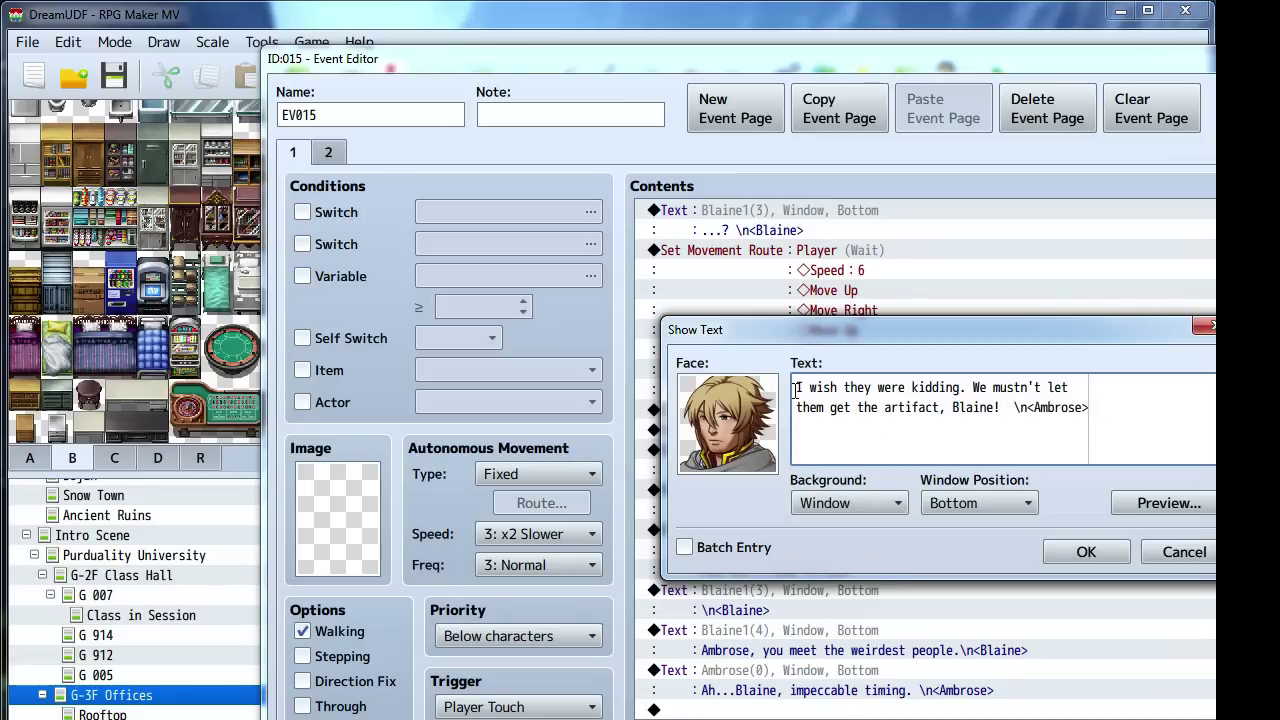
Extend Ambrose's artifact line with "Be careful!" before the name tag and apply the text
{"action": "type", "text": "Be careful!"}
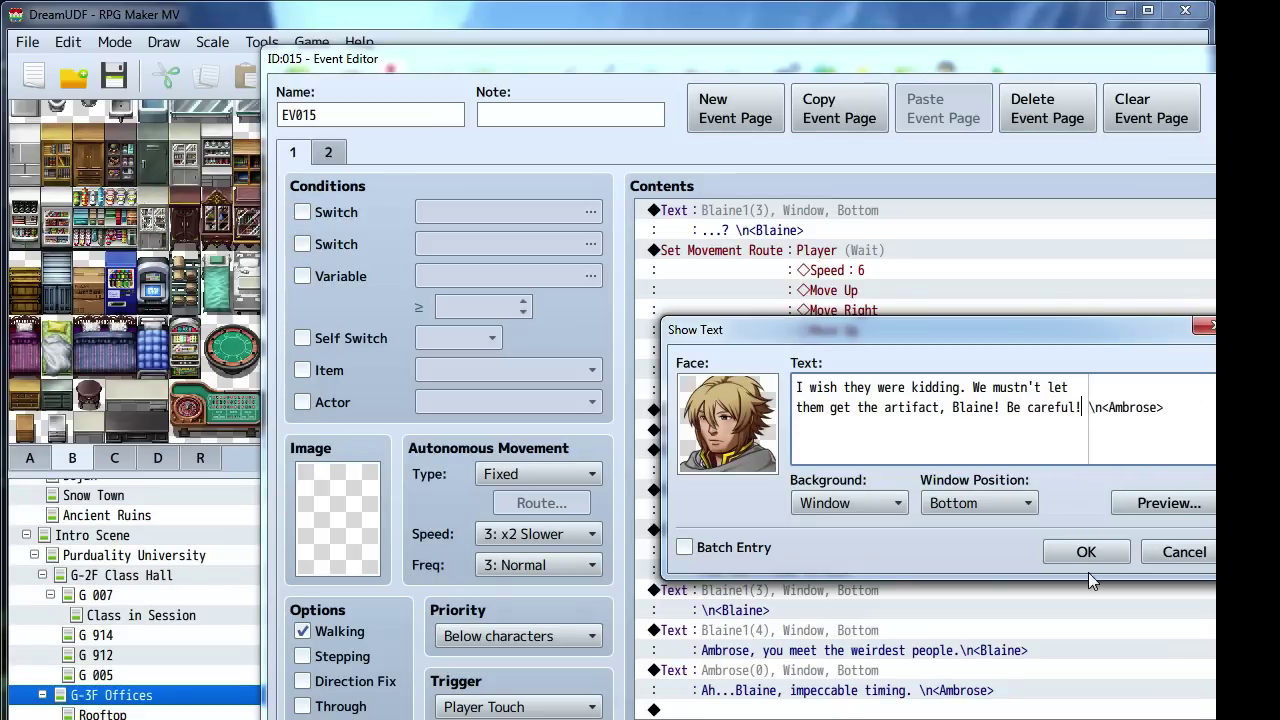
{"action": "left_click", "coordinate": [1086, 552]}
Copy the Blaine text command containing only the name tag to the end, after Ambrose's artifact line
{"action": "scroll", "coordinate": [768, 680], "scroll_direction": "down", "scroll_amount": 1}
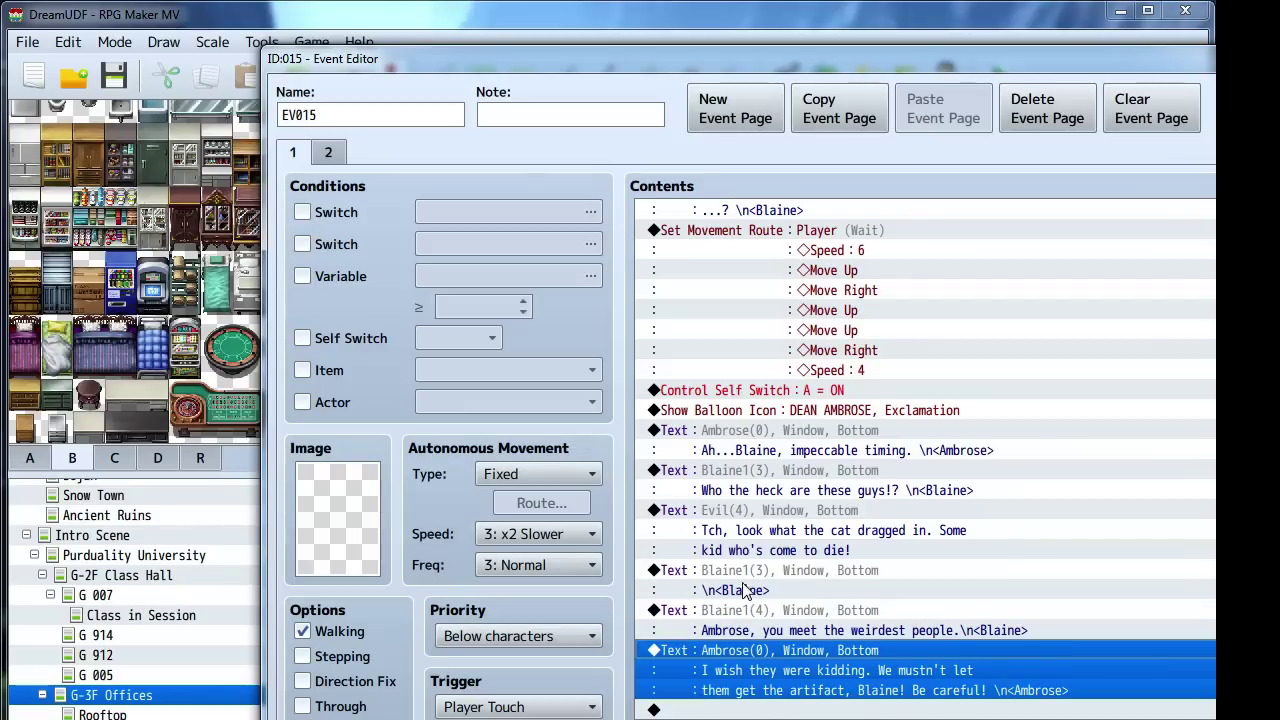
{"action": "left_click", "coordinate": [745, 590]}
{"action": "key", "text": "ctrl+c"}
{"action": "left_click", "coordinate": [740, 709]}
{"action": "key", "text": "ctrl+v"}
Insert "Artifact? What artifact? Someone please fill me in on what -" before the last Blaine text's name tag, breaking the line after "please"
{"action": "left_click", "coordinate": [744, 668]}
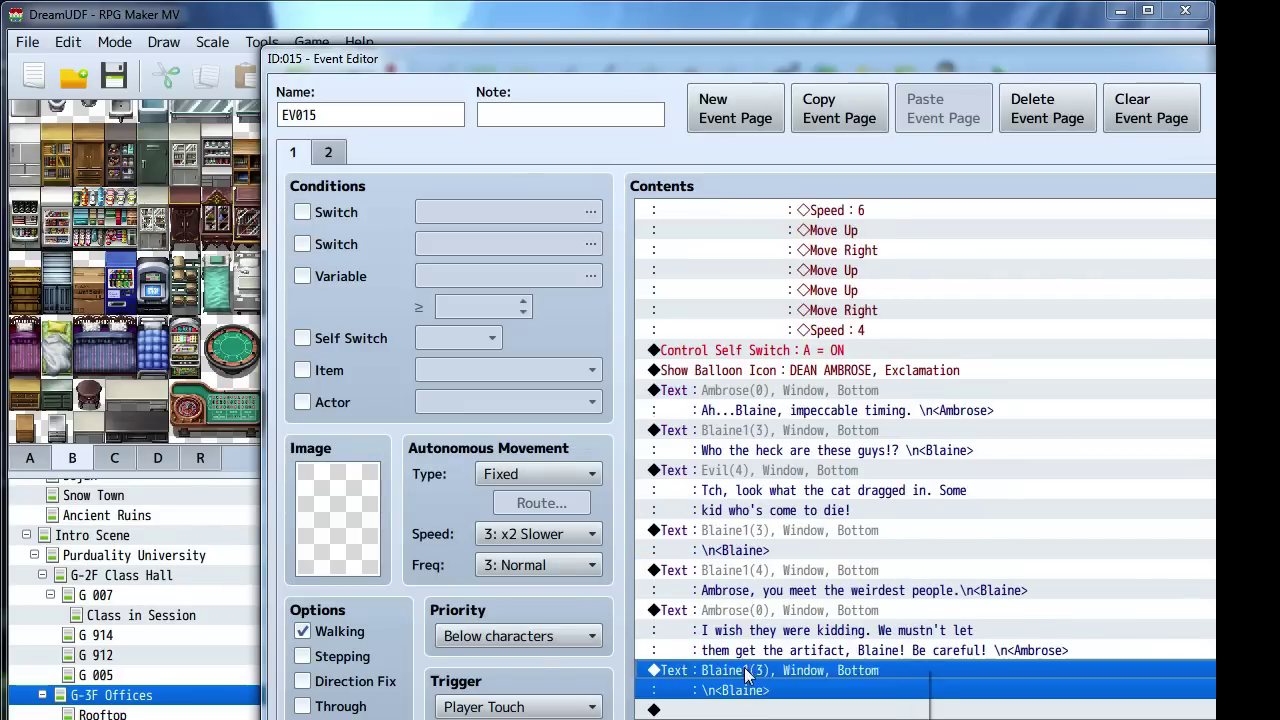
{"action": "right_click", "coordinate": [746, 668]}
{"action": "left_click", "coordinate": [790, 697]}
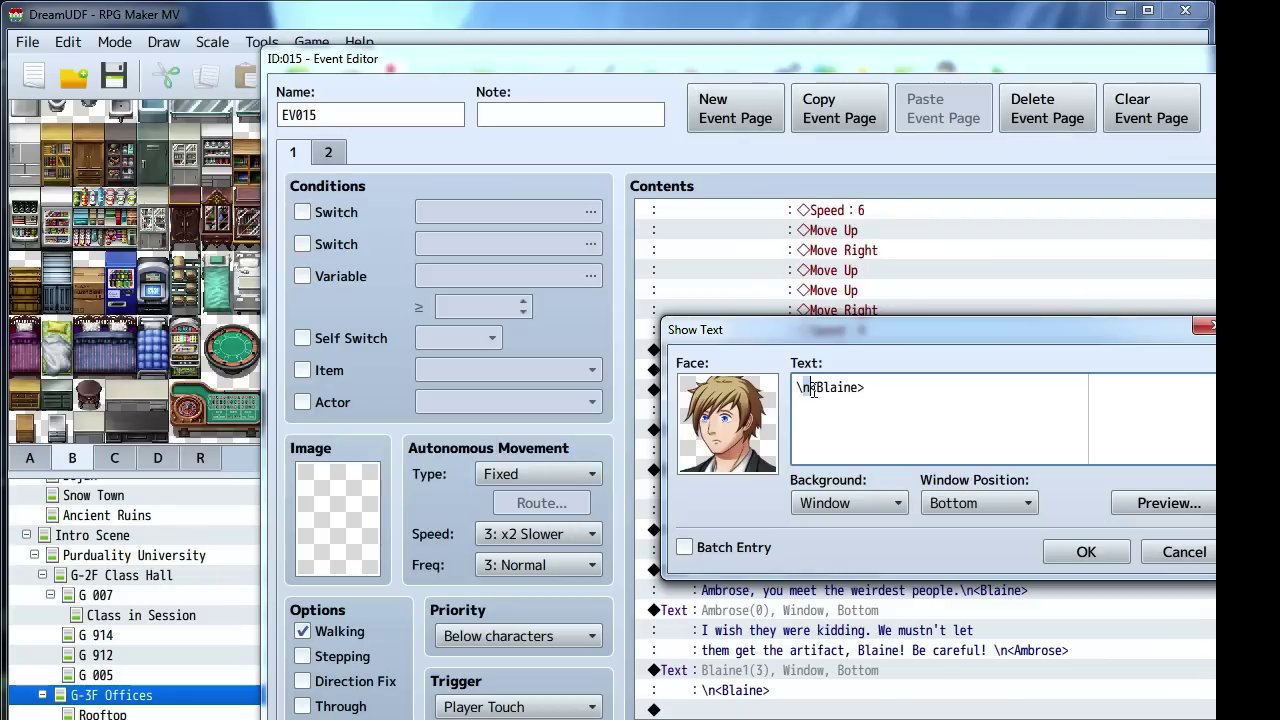
{"action": "key", "text": "Home"}
{"action": "type", "text": "Artifact? W"}
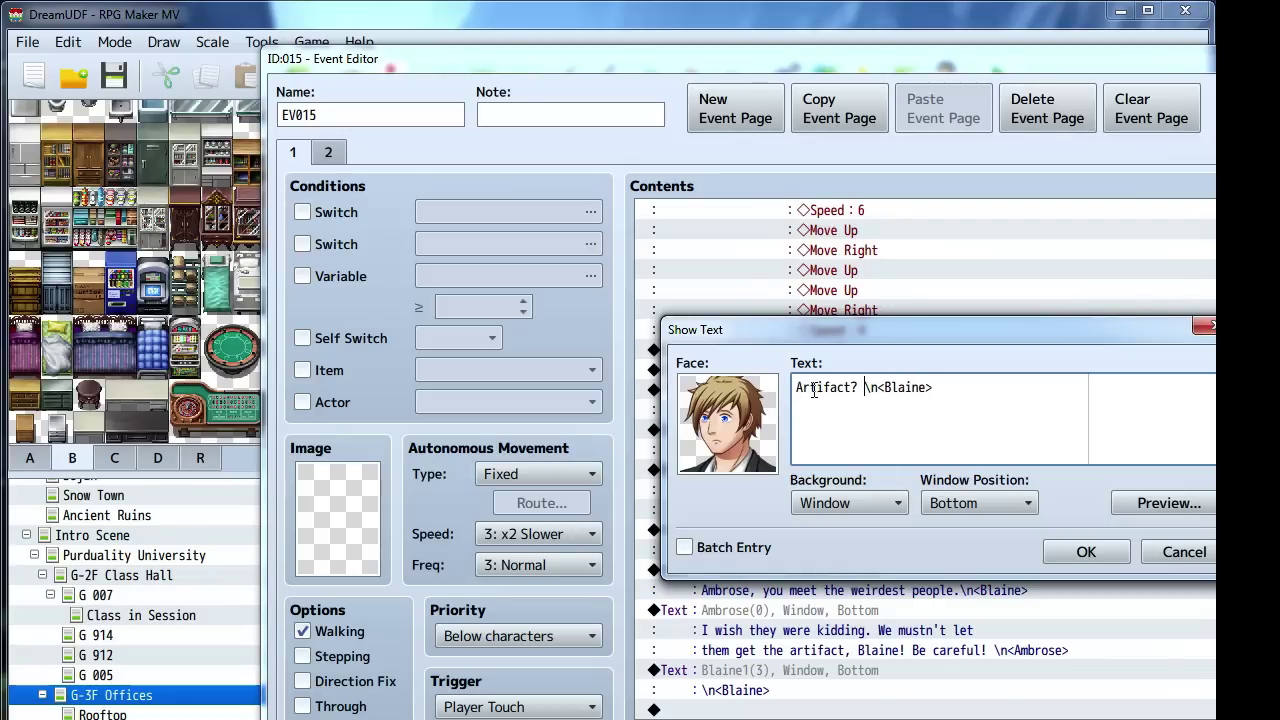
{"action": "type", "text": "hat artifact? "}
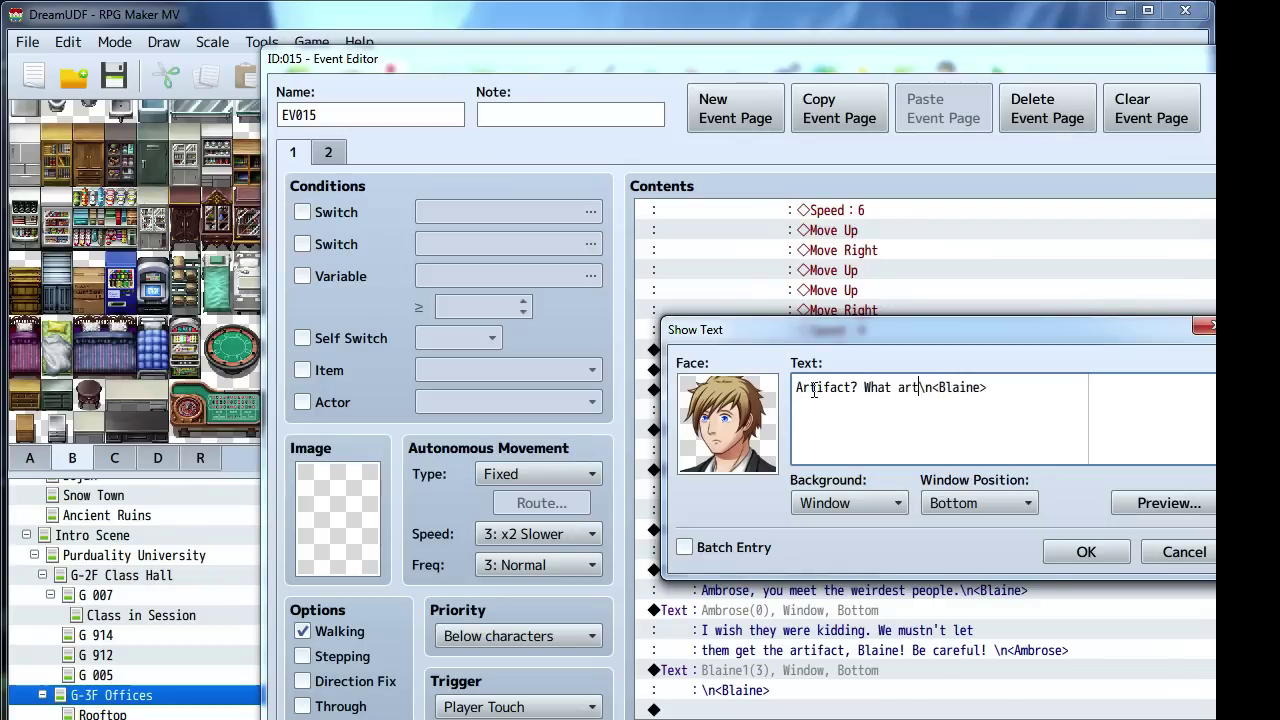
{"action": "type", "text": "Someone please"}
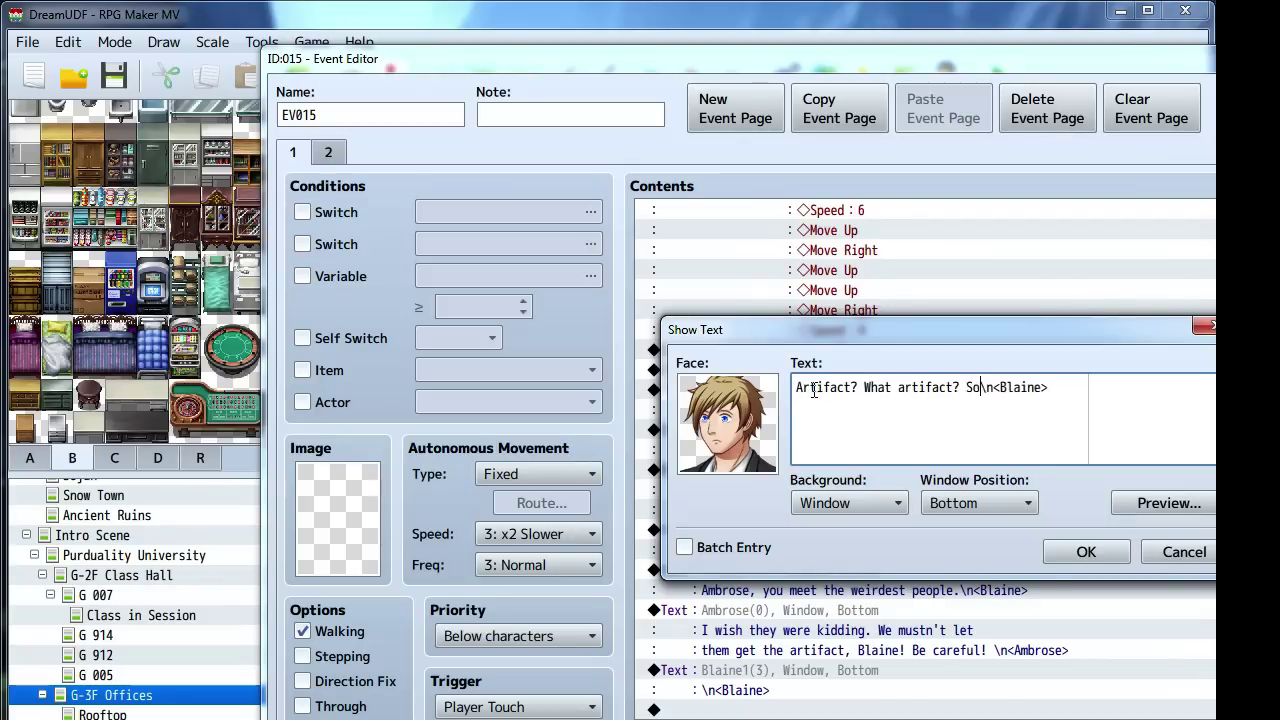
{"action": "key", "text": "Return"}
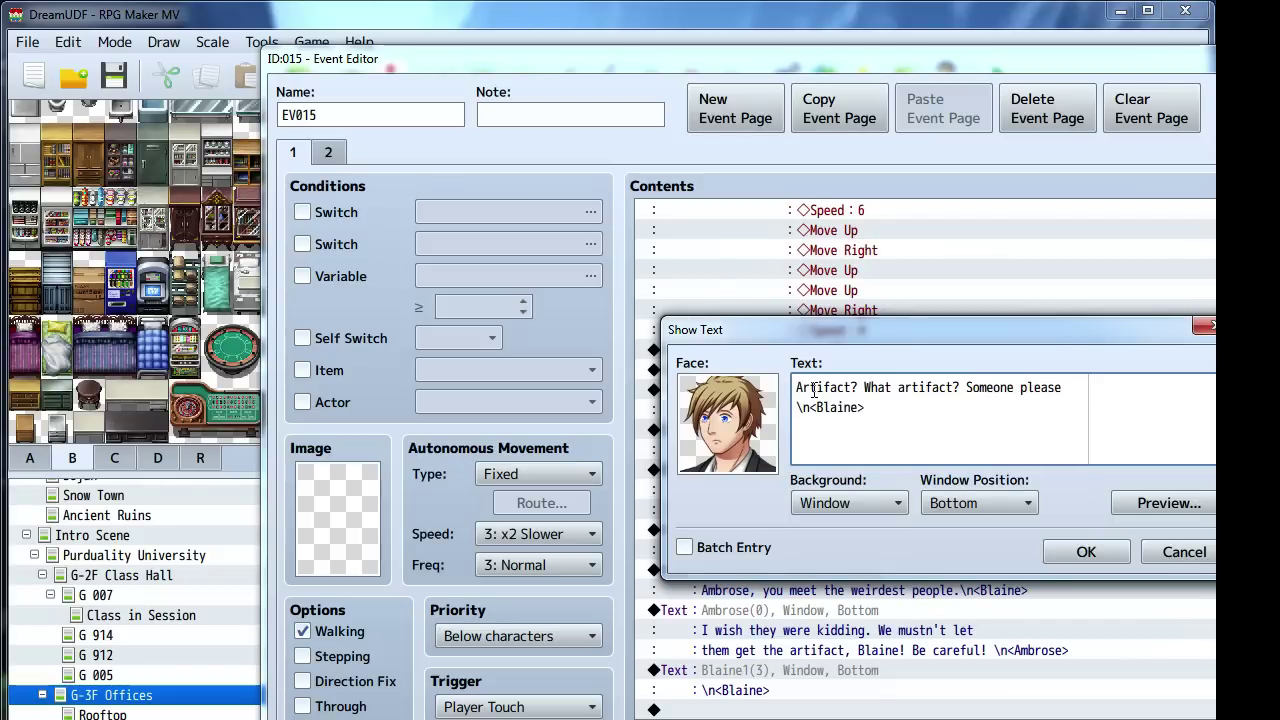
{"action": "type", "text": "fill me in "}
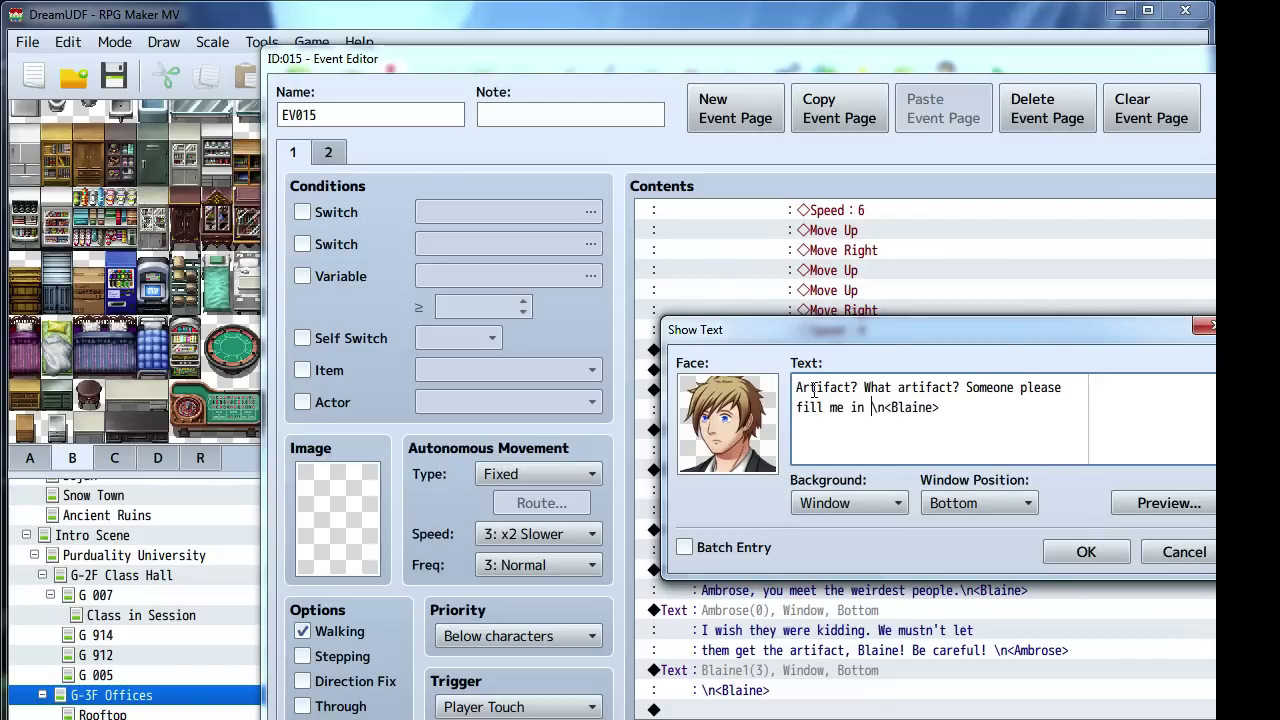
{"action": "type", "text": "on what -"}
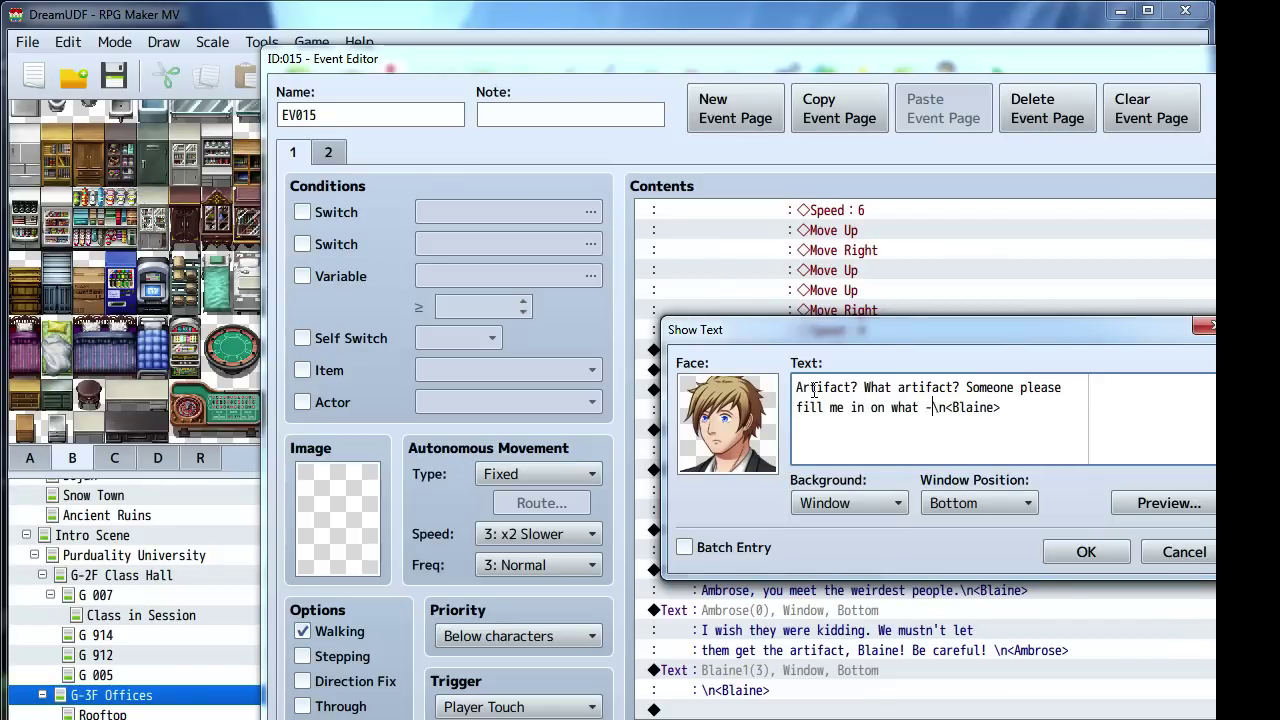
{"action": "left_click", "coordinate": [1086, 551]}
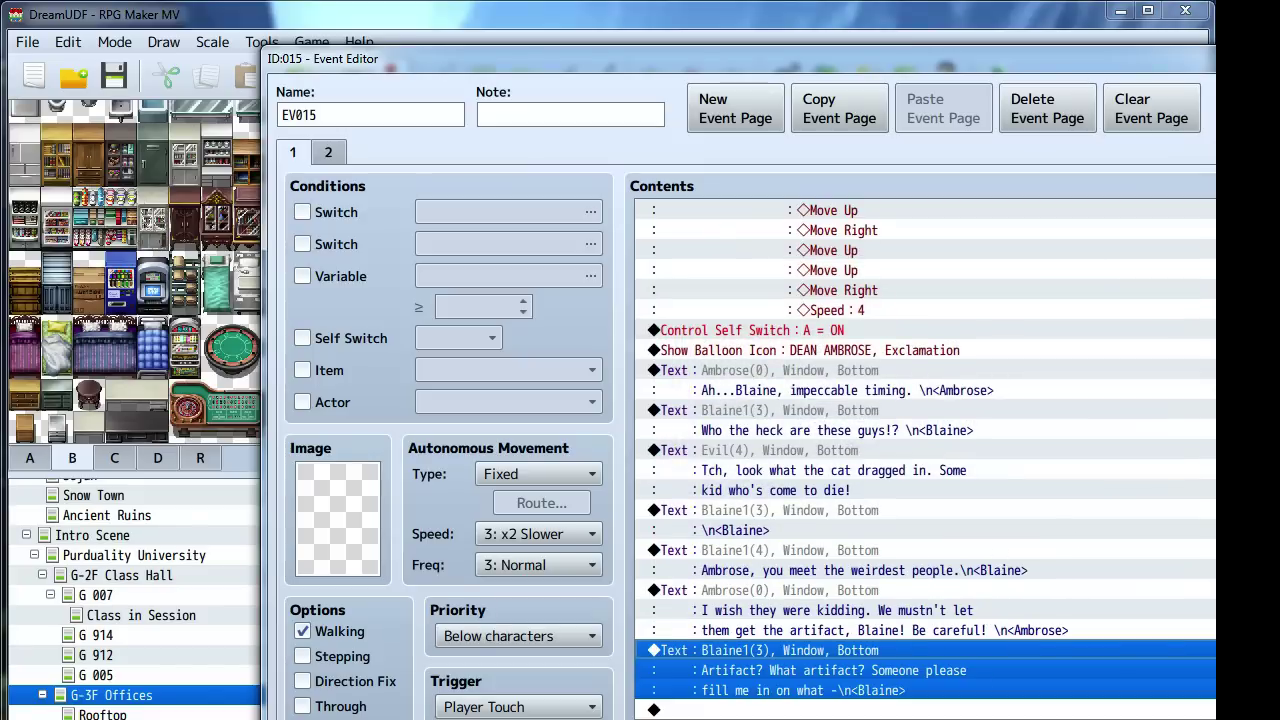
Add a movement route at the end of the contents that makes Enemy 1 turn left
{"action": "double_click", "coordinate": [922, 708]}
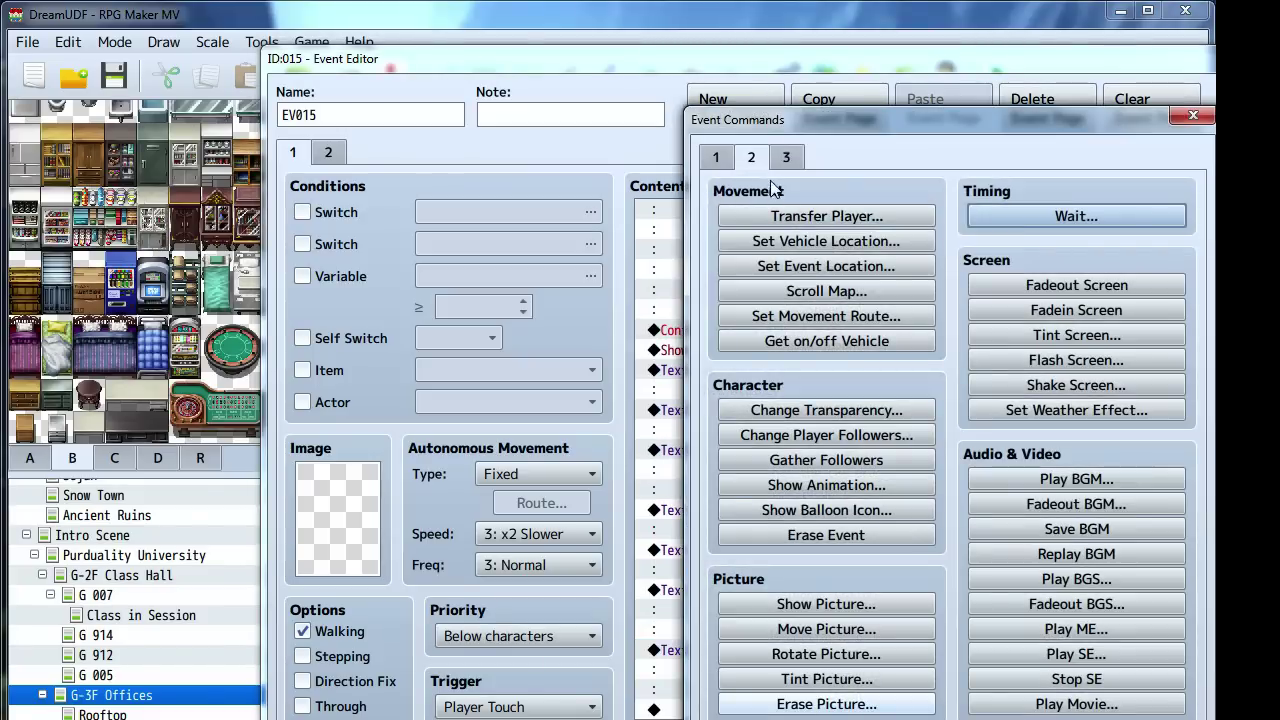
{"action": "left_click", "coordinate": [815, 318]}
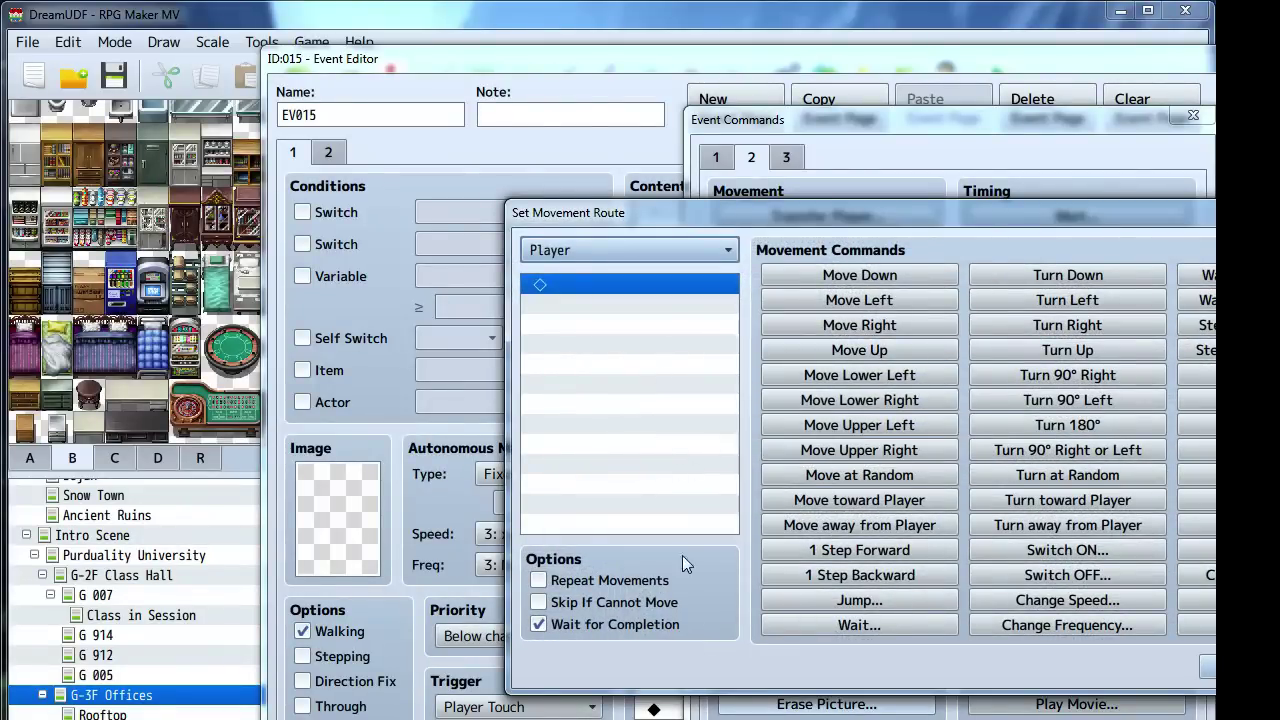
{"action": "left_click", "coordinate": [600, 250]}
{"action": "left_click", "coordinate": [584, 658]}
{"action": "left_click", "coordinate": [1052, 310]}
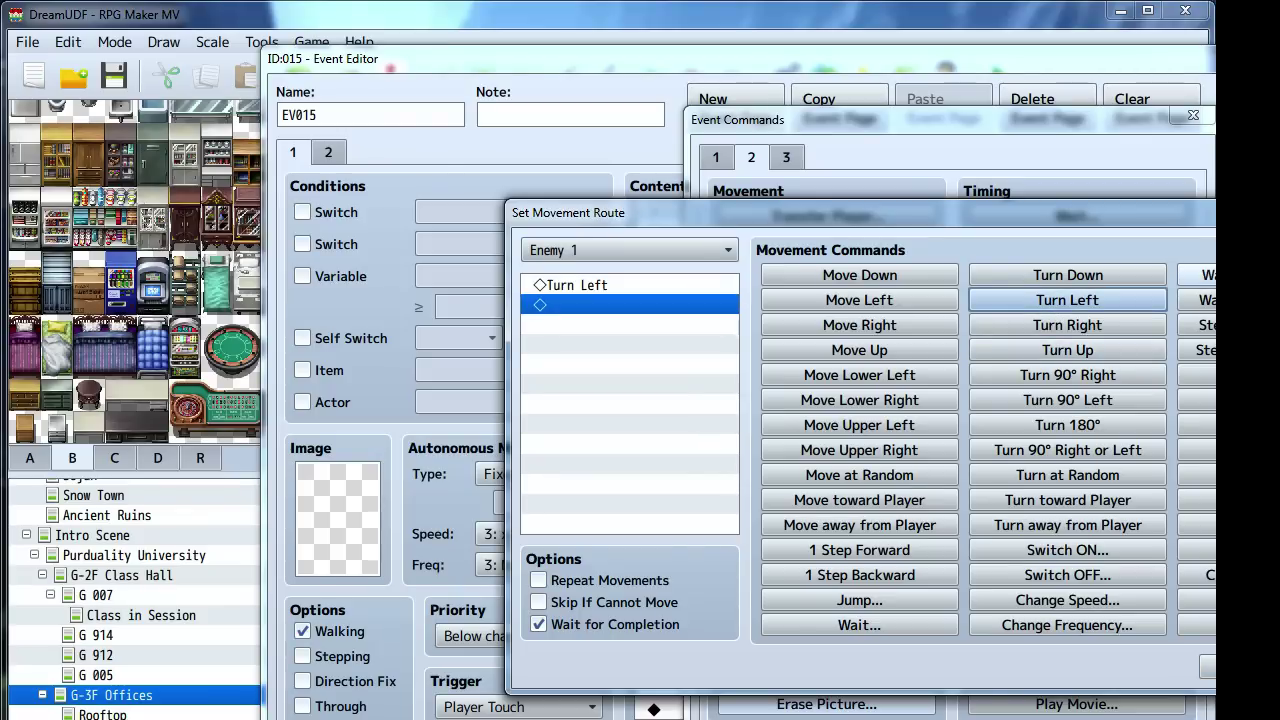
{"action": "left_click", "coordinate": [1210, 668]}
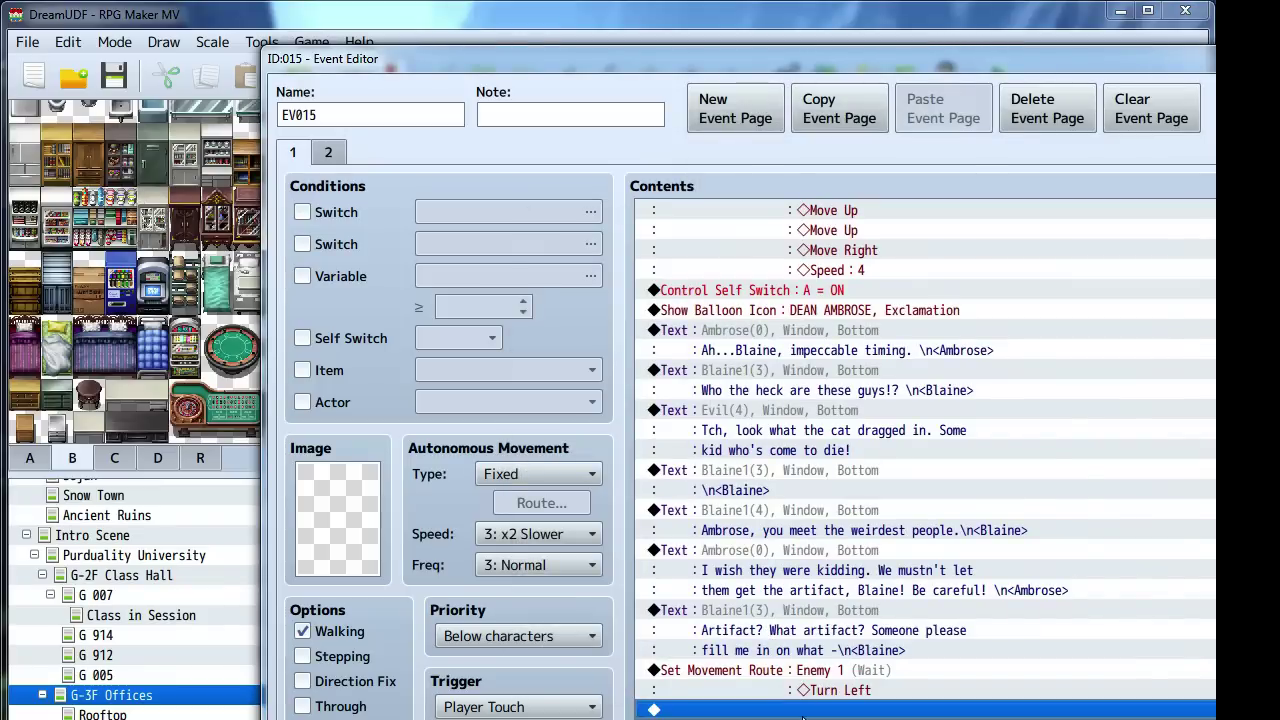
{"action": "double_click", "coordinate": [803, 711]}
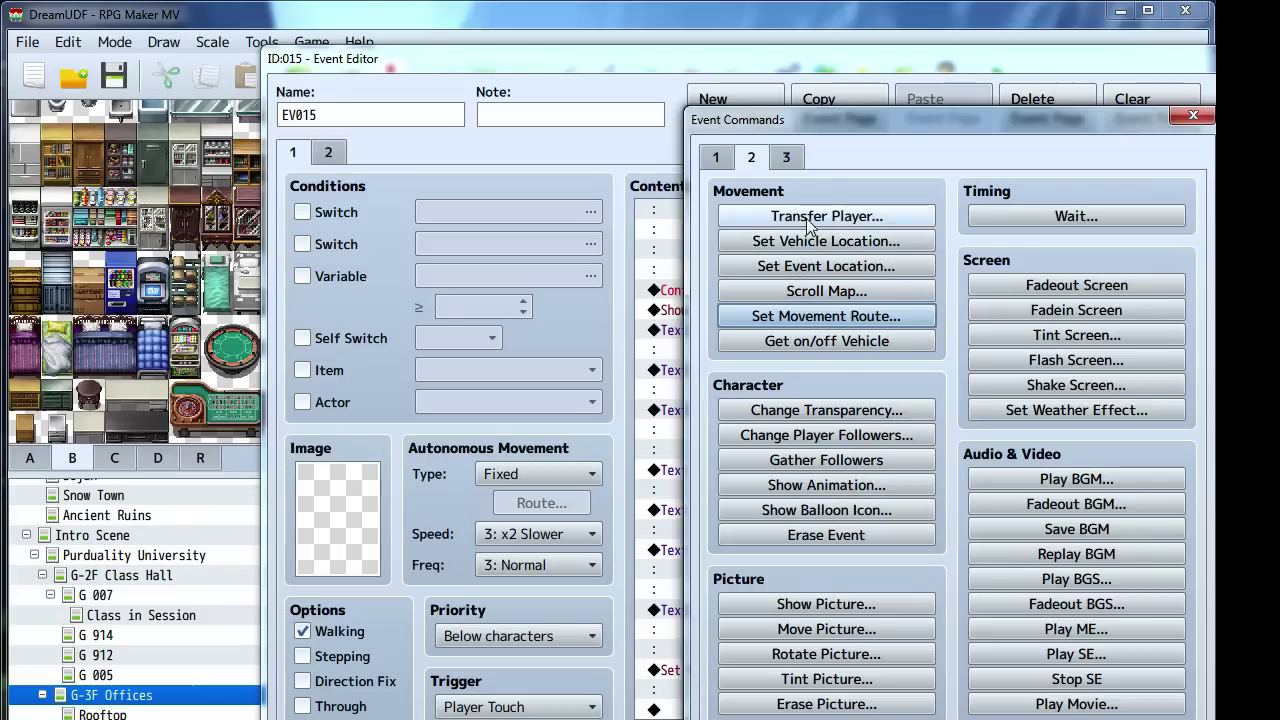
{"action": "left_click", "coordinate": [786, 160]}
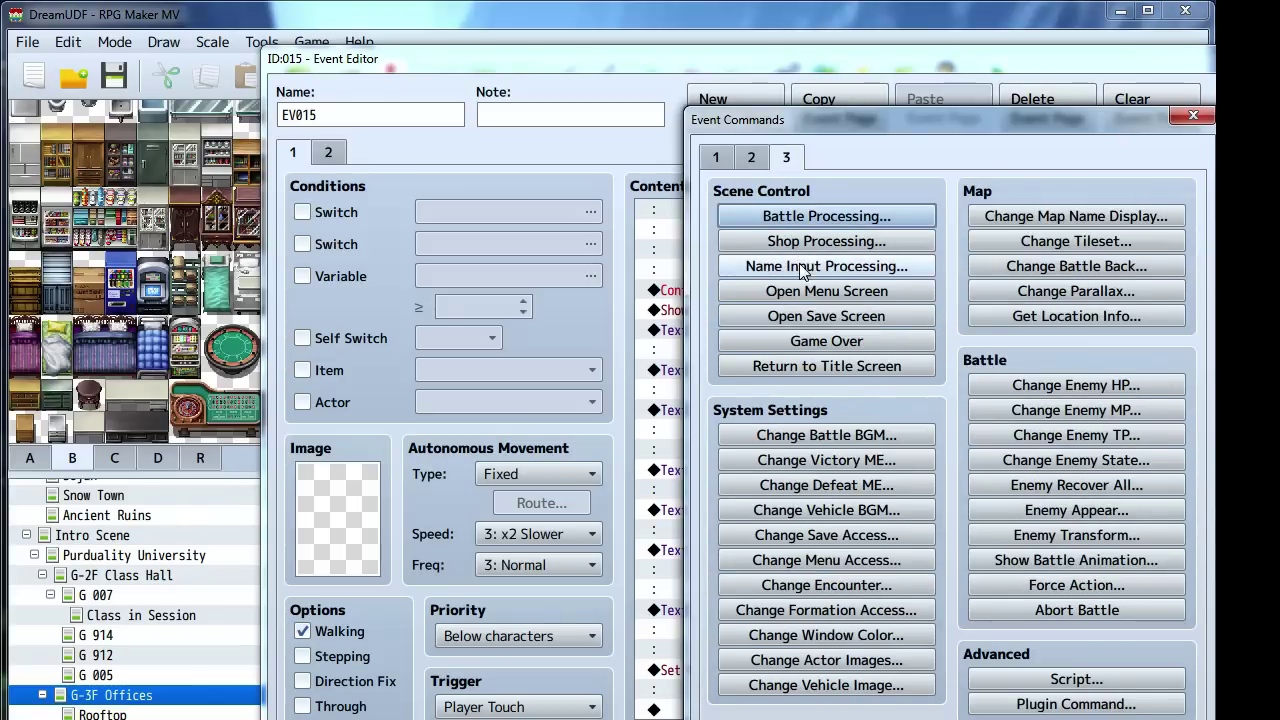
{"action": "left_click", "coordinate": [716, 157]}
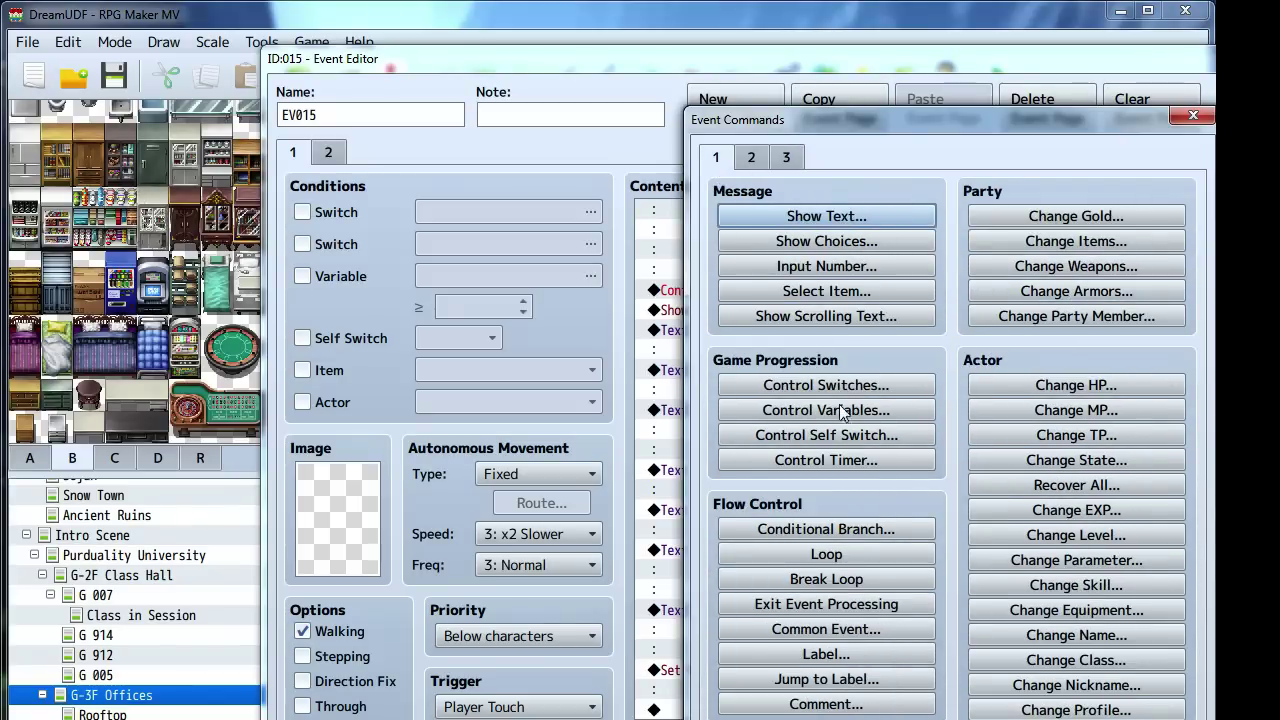
{"action": "left_click", "coordinate": [752, 157]}
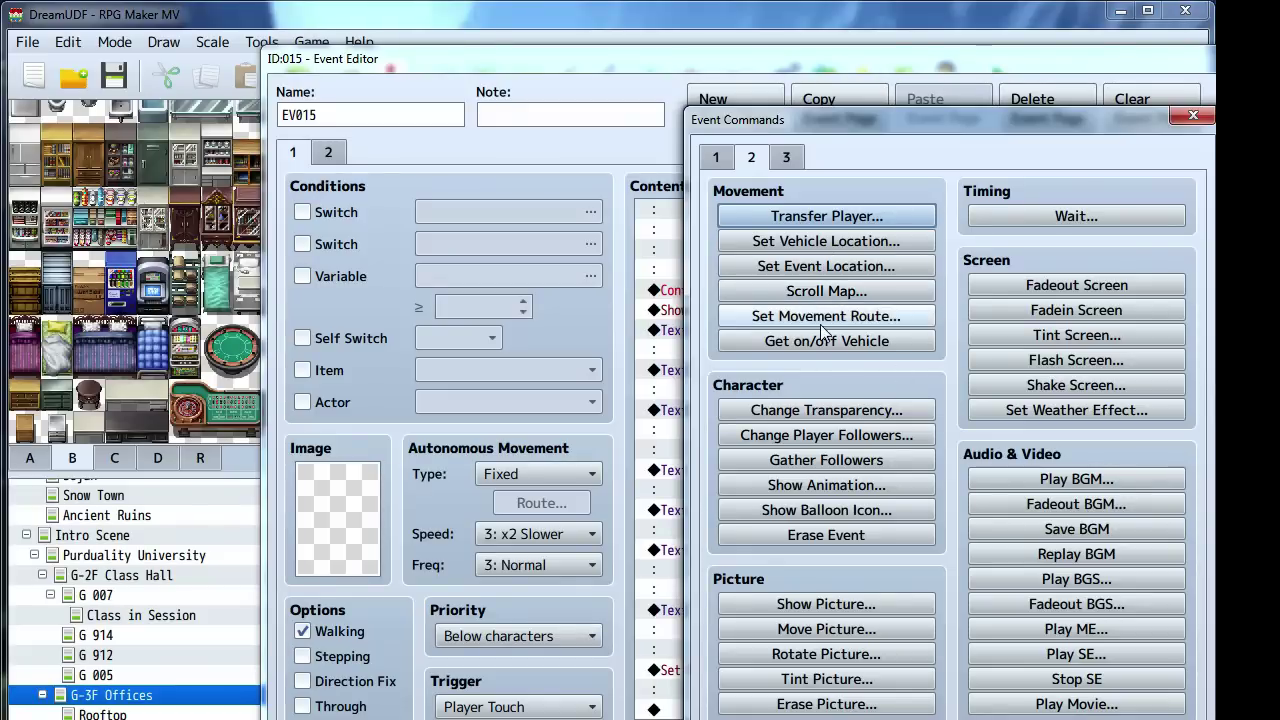
{"action": "left_click", "coordinate": [829, 487]}
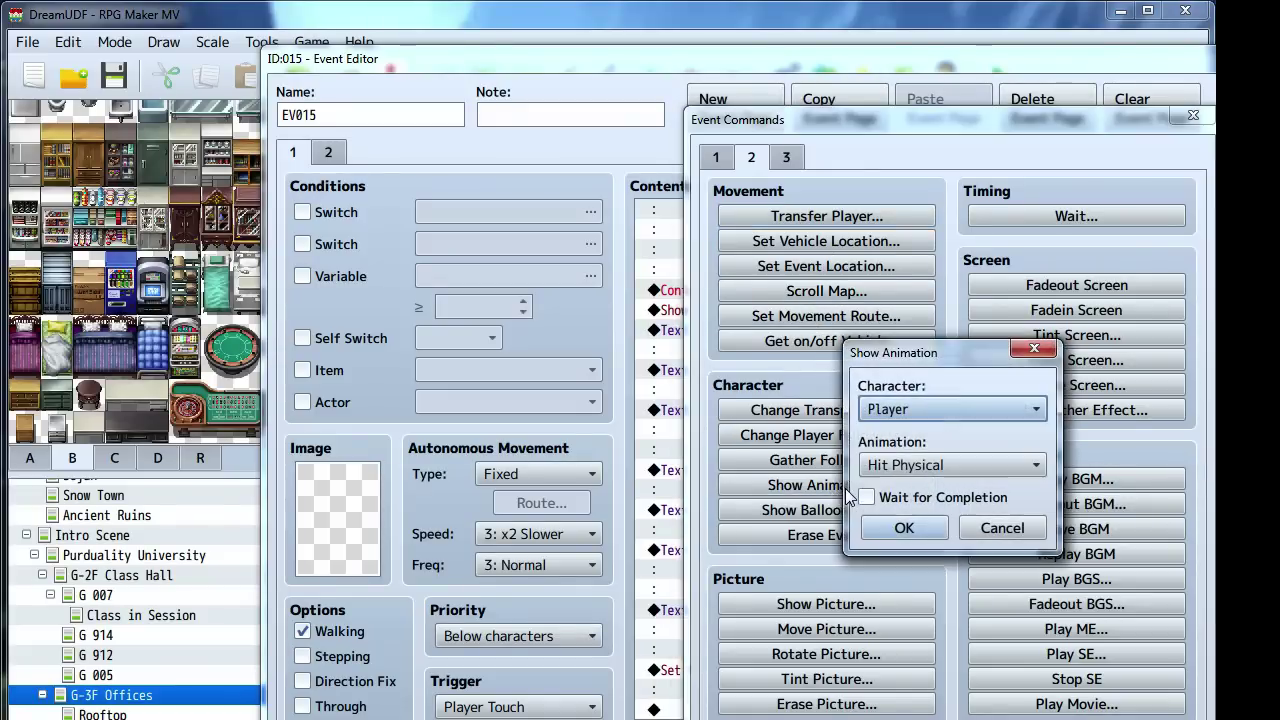
{"action": "left_click", "coordinate": [937, 460]}
{"action": "left_click", "coordinate": [940, 497]}
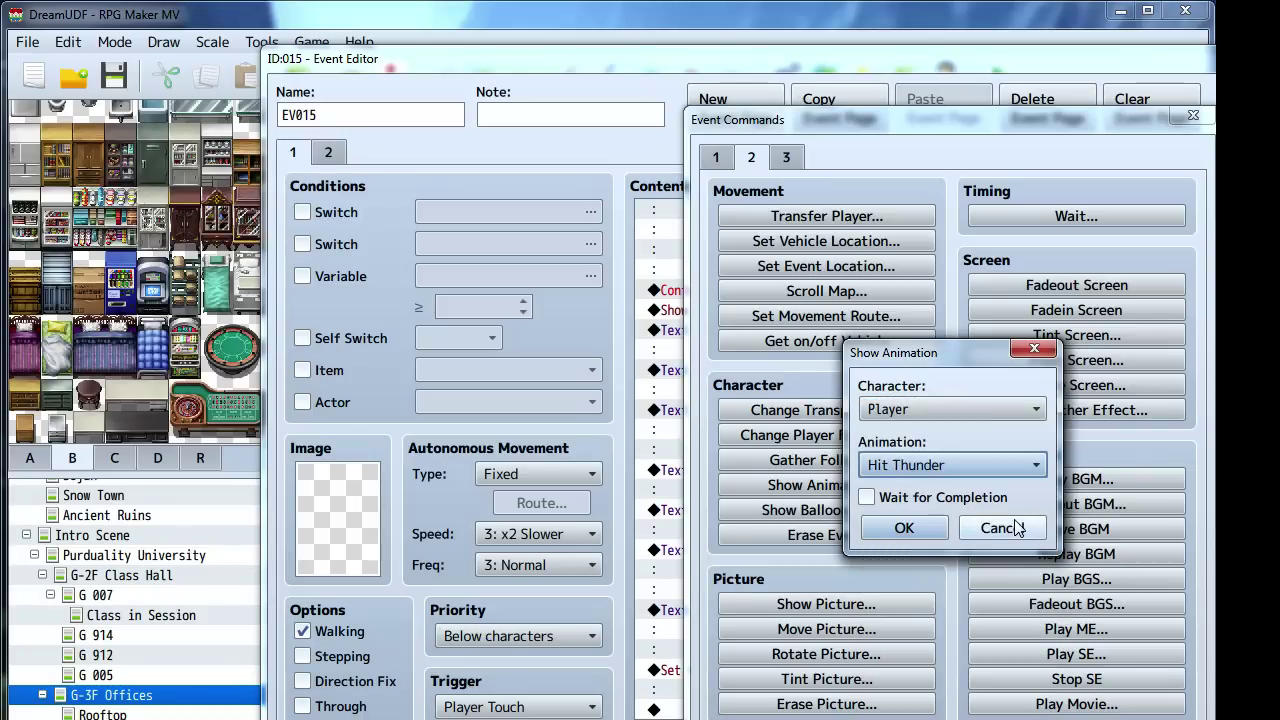
{"action": "left_click", "coordinate": [1001, 529]}
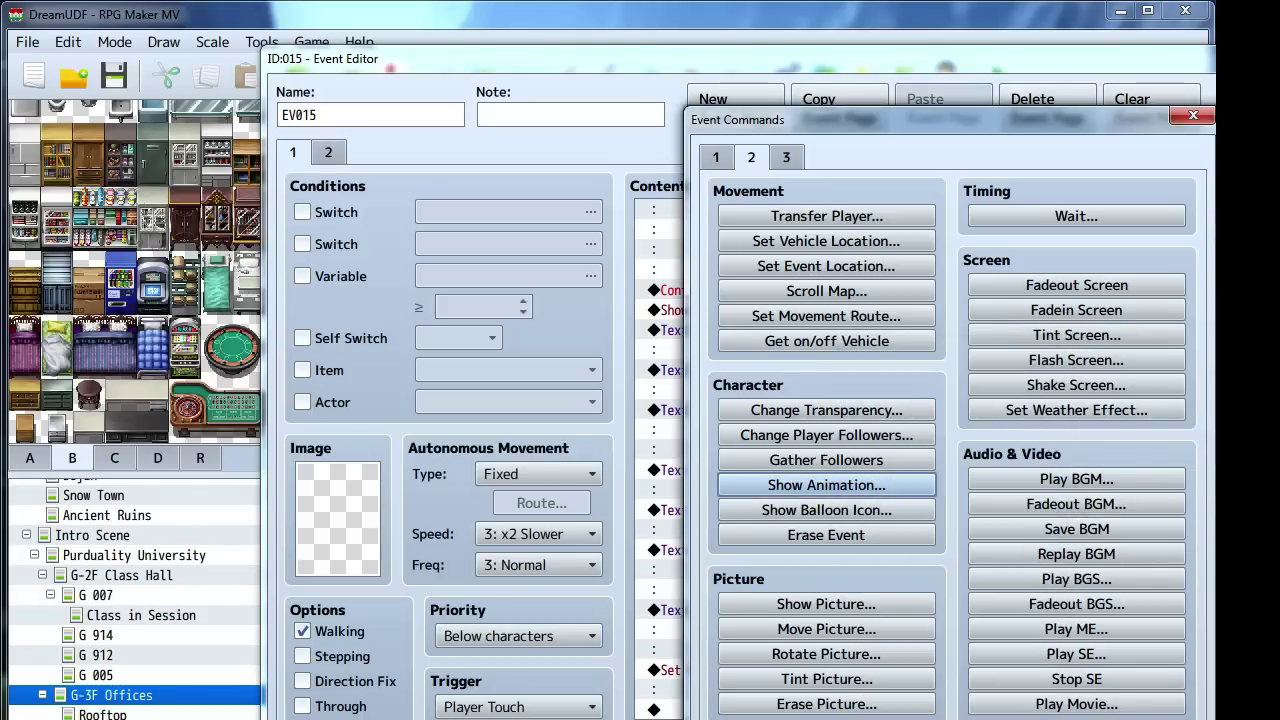
{"action": "key", "text": "Escape"}
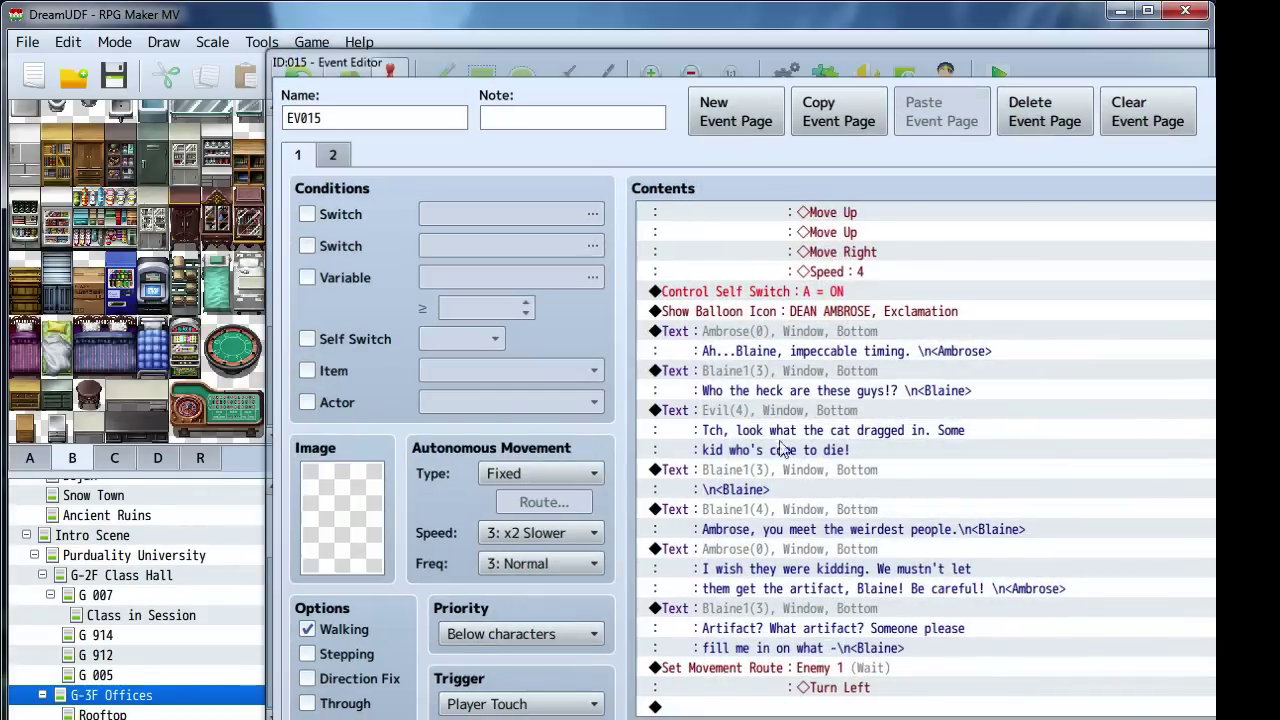
Close the editor for event EV015 and reopen the same event from the map
{"action": "key", "text": "Escape"}
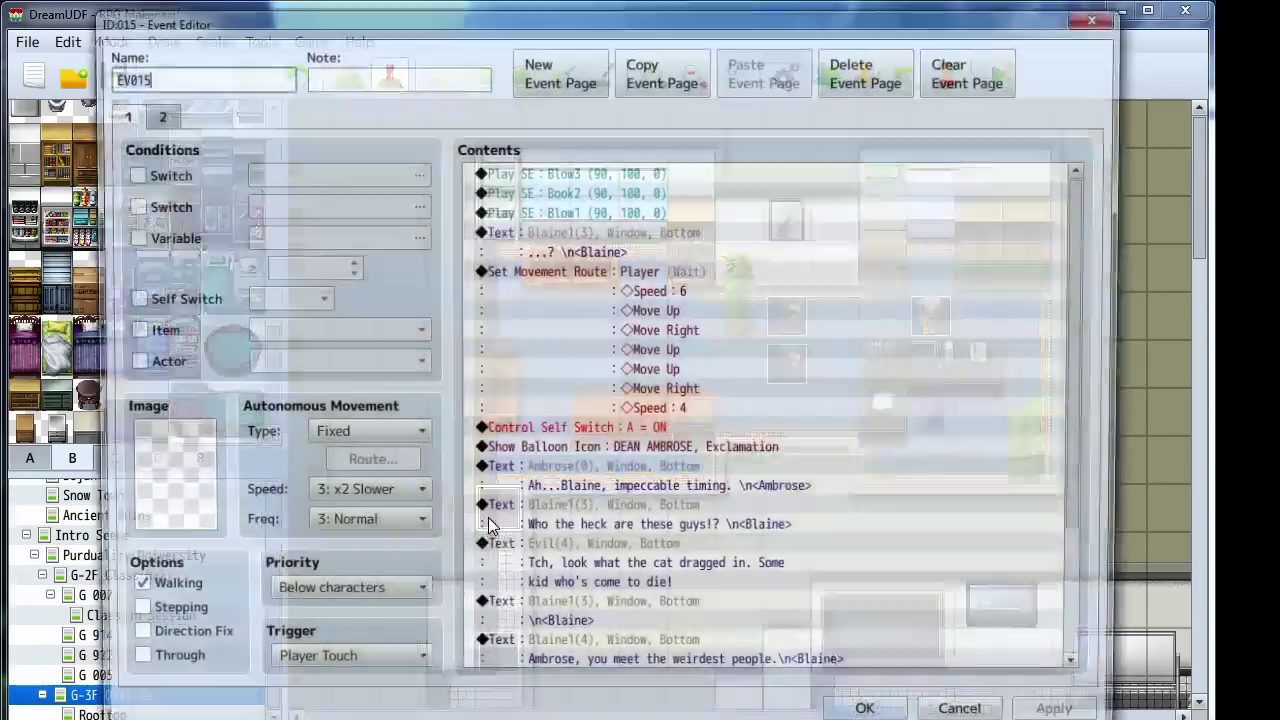
{"action": "double_click", "coordinate": [492, 518]}
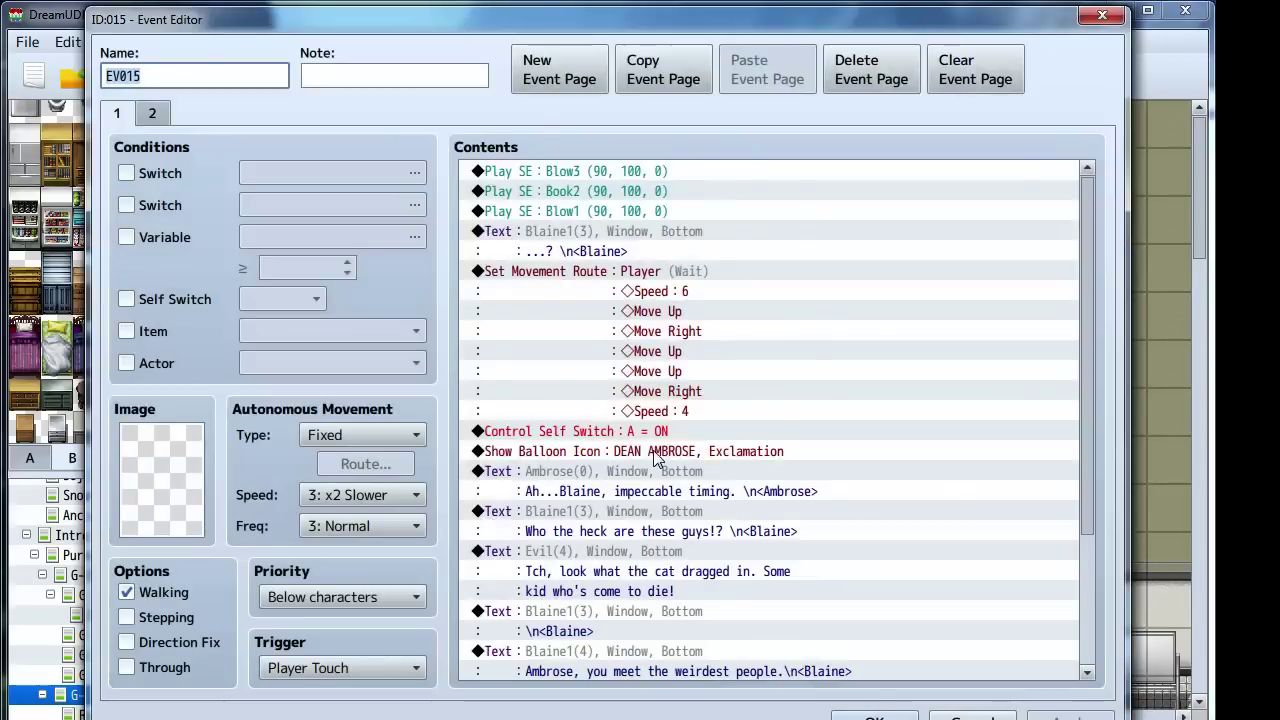
Change the target of the final turn-left movement route to Enemy 2 and save event EV015
{"action": "scroll", "coordinate": [648, 497], "scroll_direction": "down", "scroll_amount": 3}
{"action": "left_click", "coordinate": [600, 631]}
{"action": "right_click", "coordinate": [602, 630]}
{"action": "left_click", "coordinate": [650, 660]}
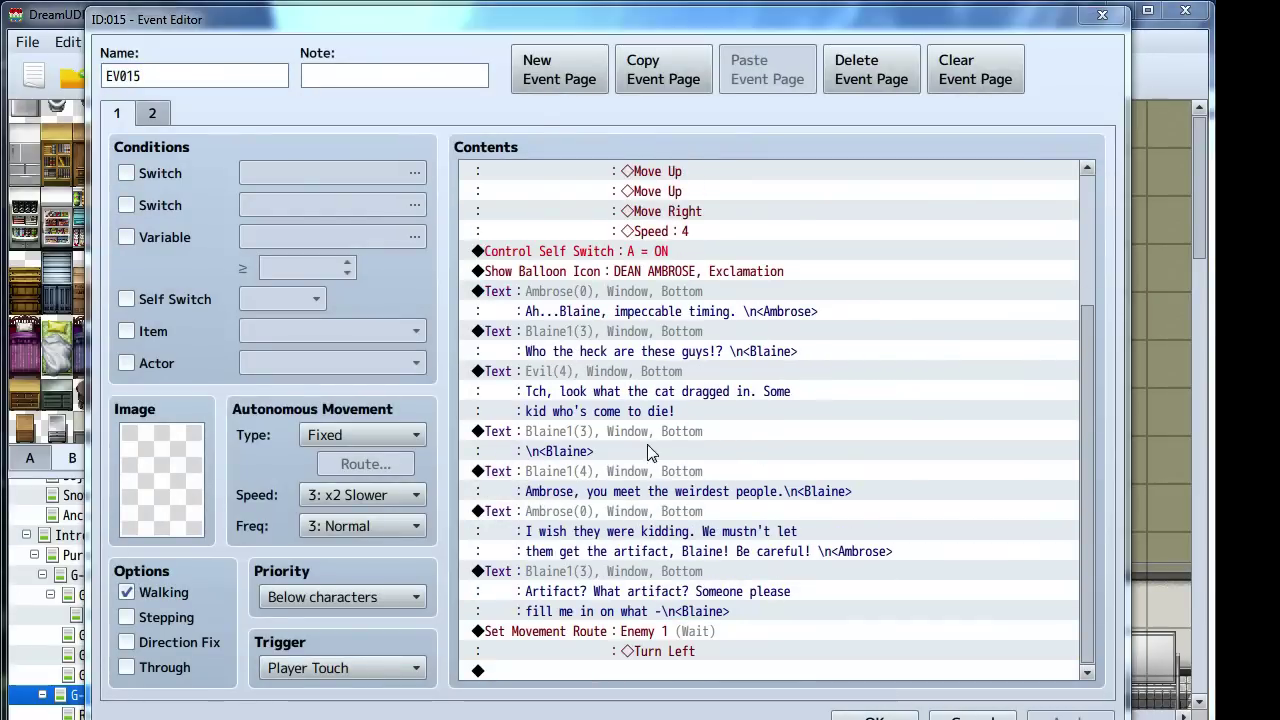
{"action": "left_click", "coordinate": [336, 213]}
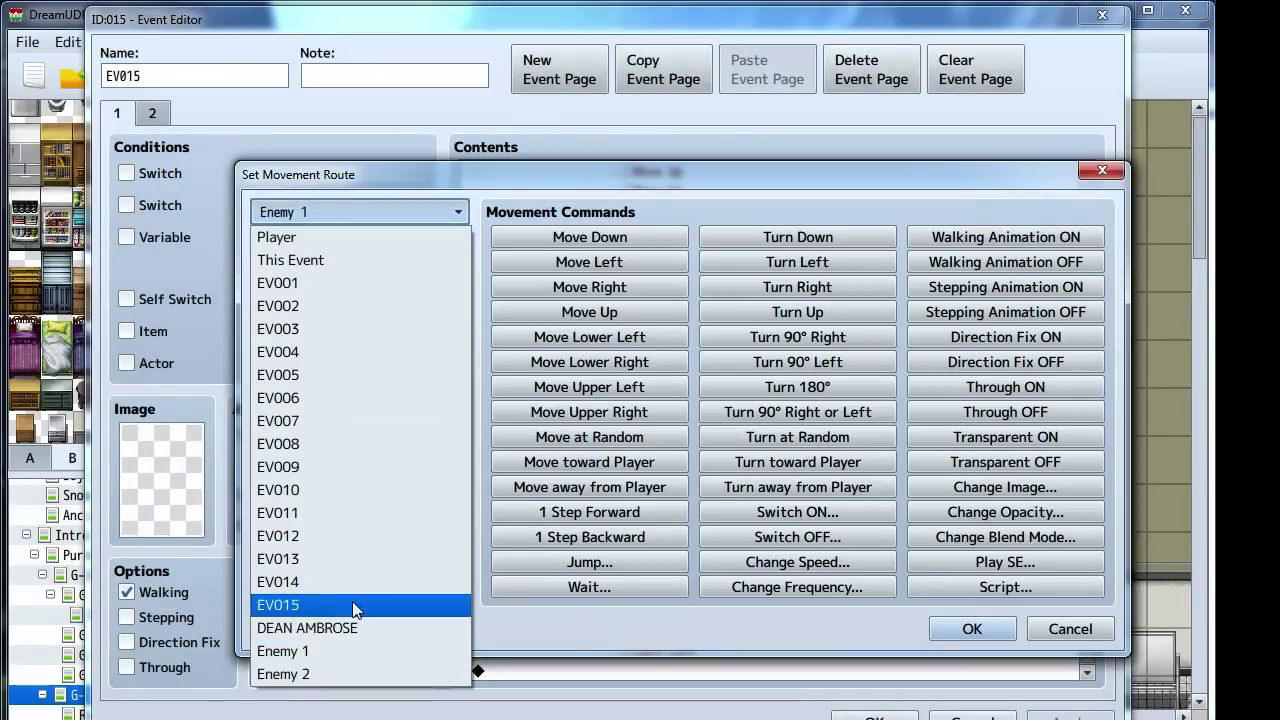
{"action": "left_click", "coordinate": [341, 674]}
{"action": "left_click", "coordinate": [962, 628]}
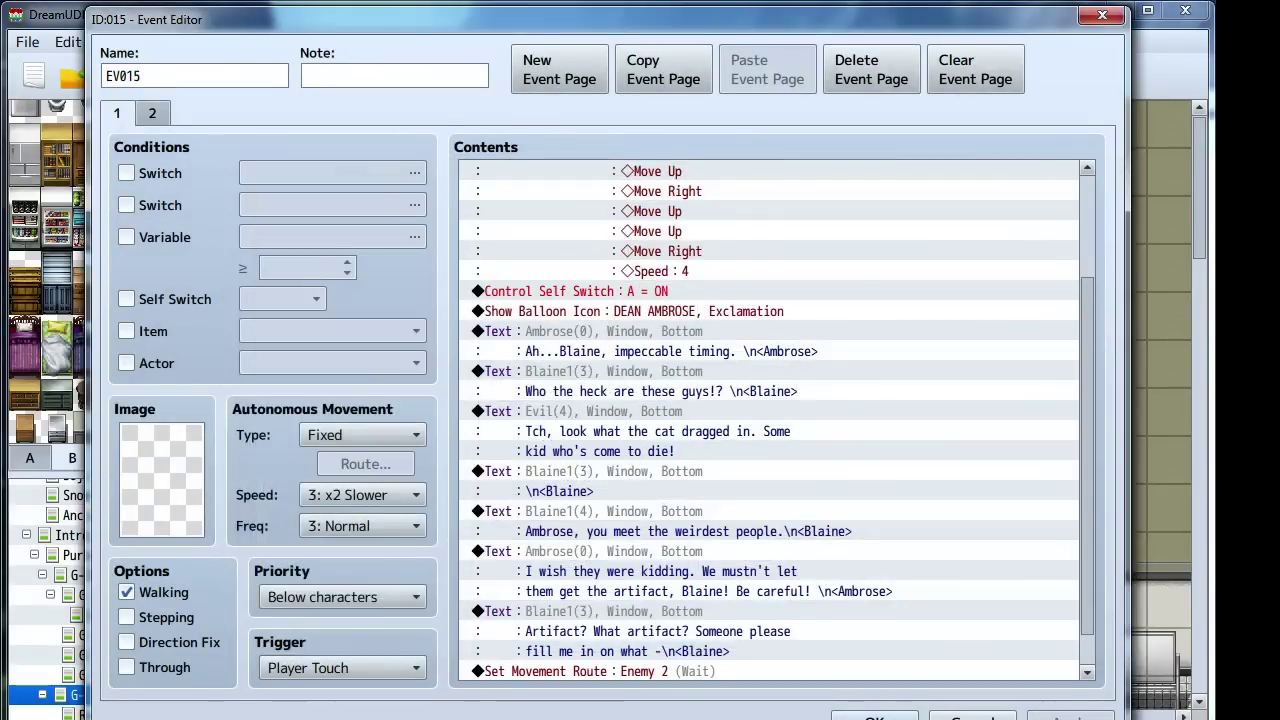
{"action": "left_click", "coordinate": [871, 718]}
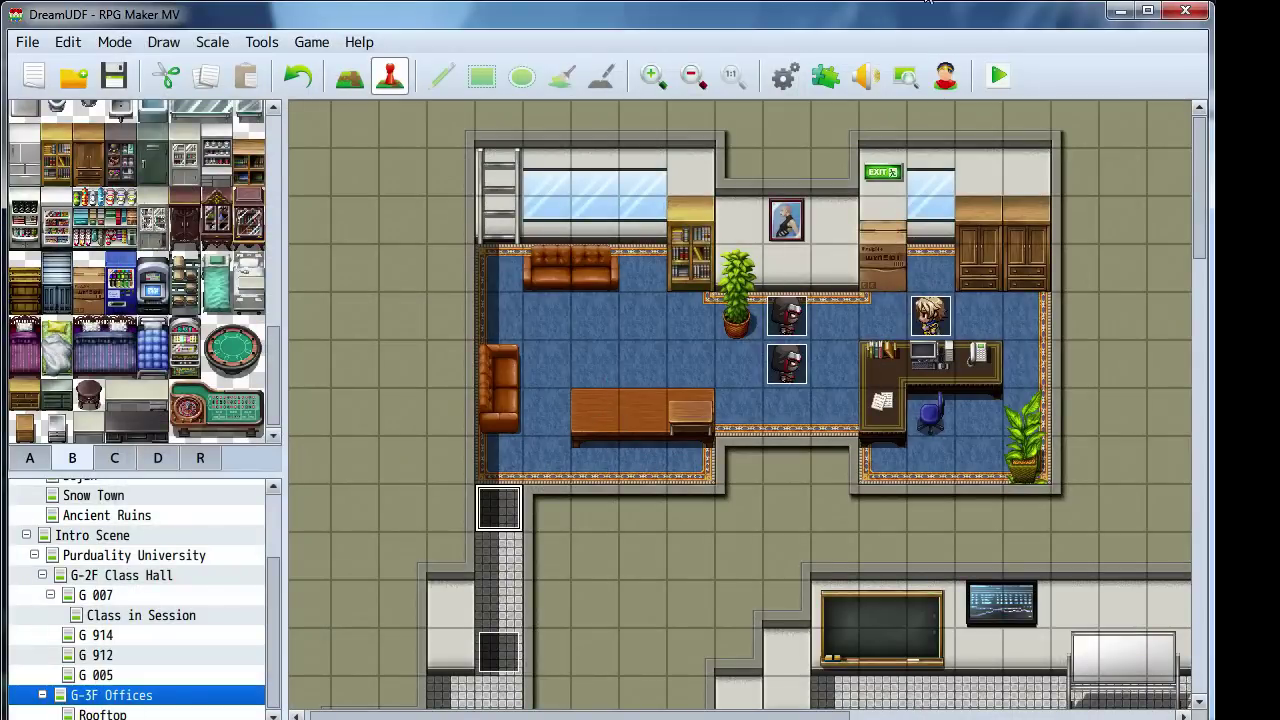
Look through the wind animations in the database and preview Wind All 1
{"action": "left_click", "coordinate": [815, 76]}
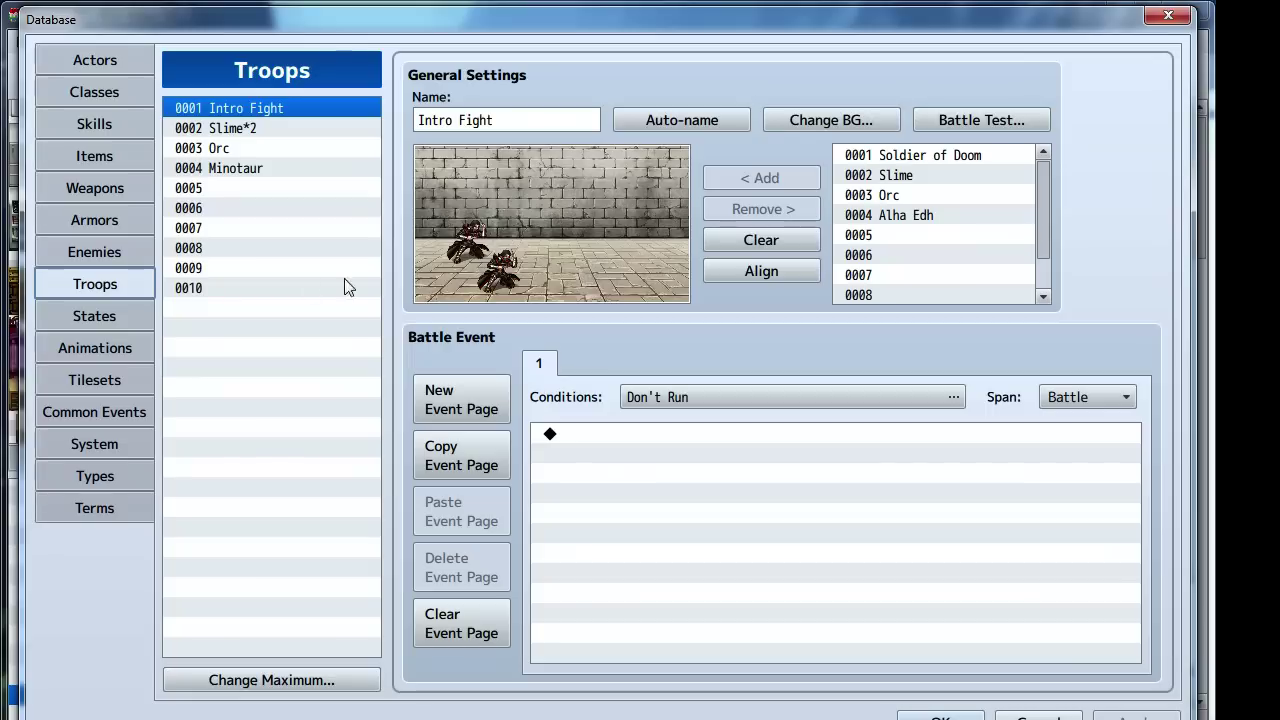
{"action": "left_click", "coordinate": [89, 357]}
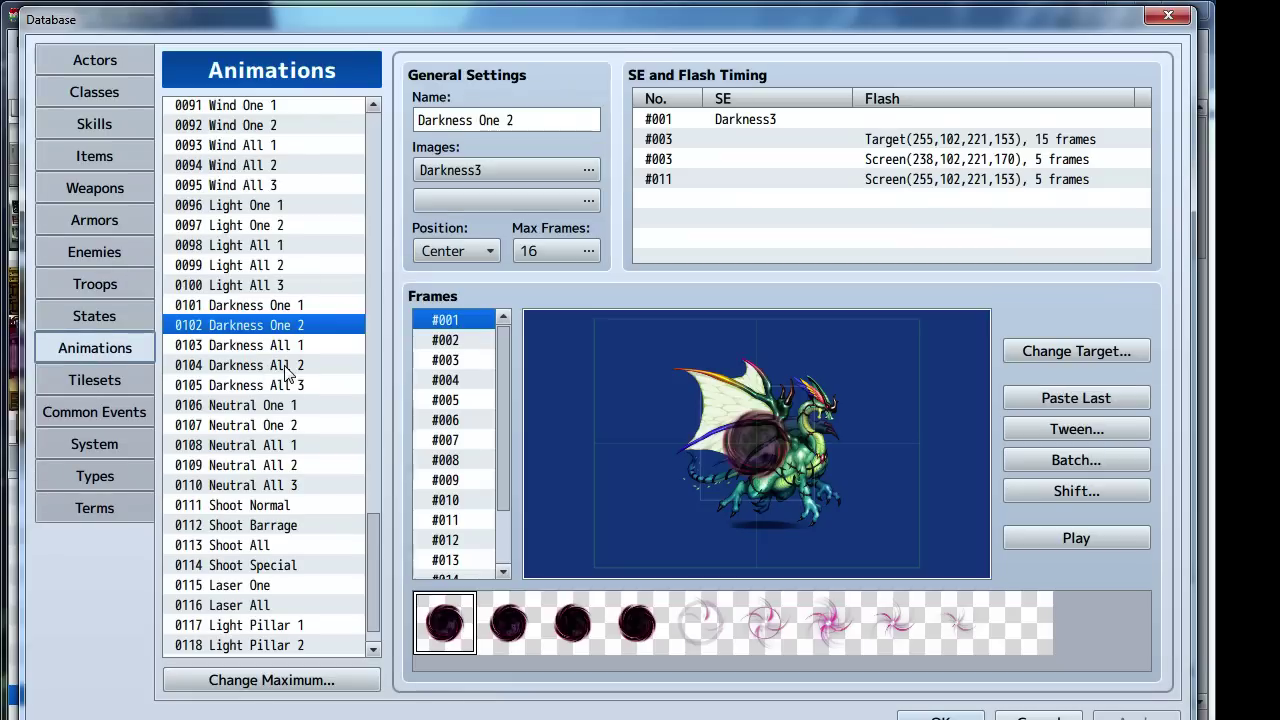
{"action": "left_click", "coordinate": [270, 186]}
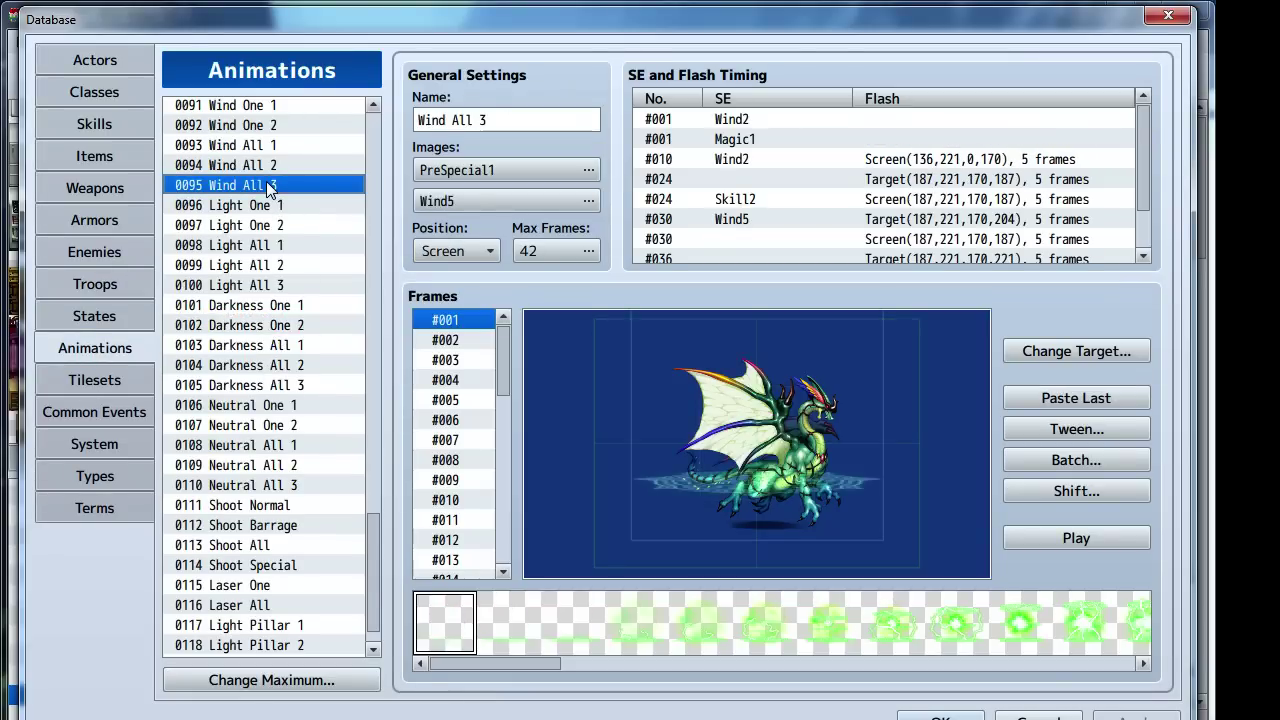
{"action": "left_click_drag", "start_coordinate": [367, 532], "coordinate": [368, 486]}
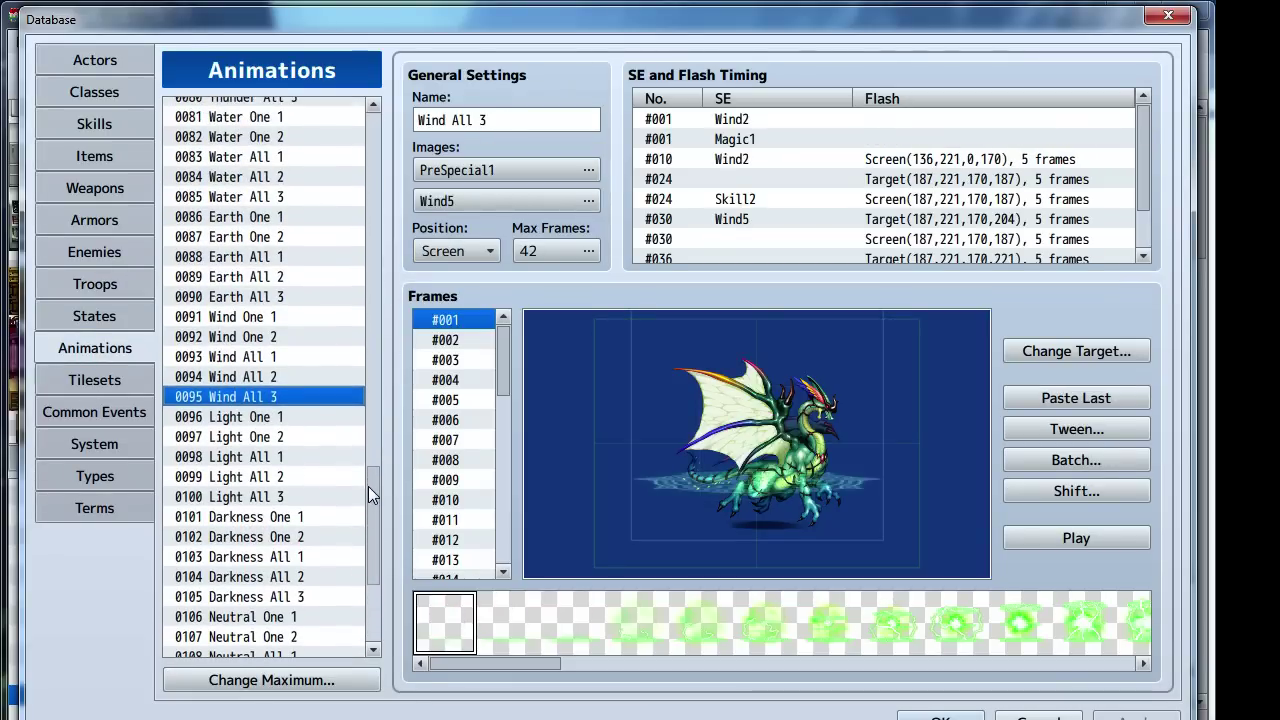
{"action": "left_click", "coordinate": [289, 357]}
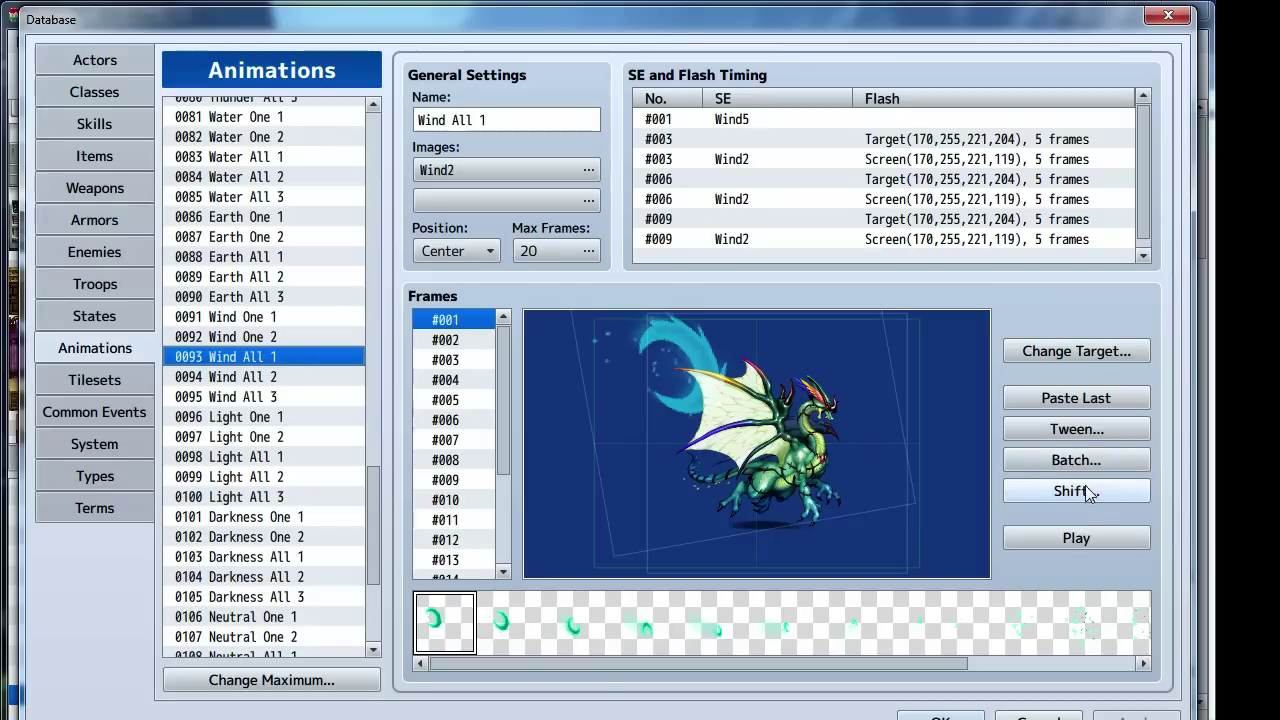
{"action": "left_click", "coordinate": [1086, 540]}
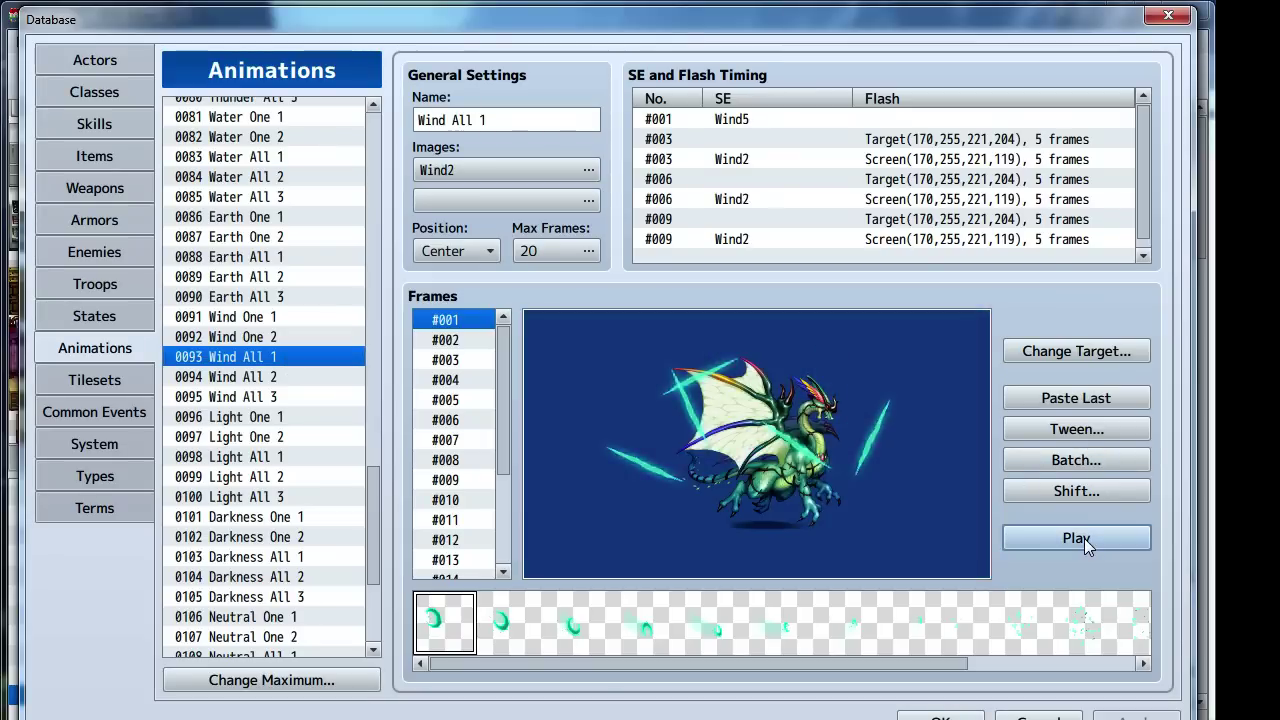
{"action": "key", "text": "Escape"}
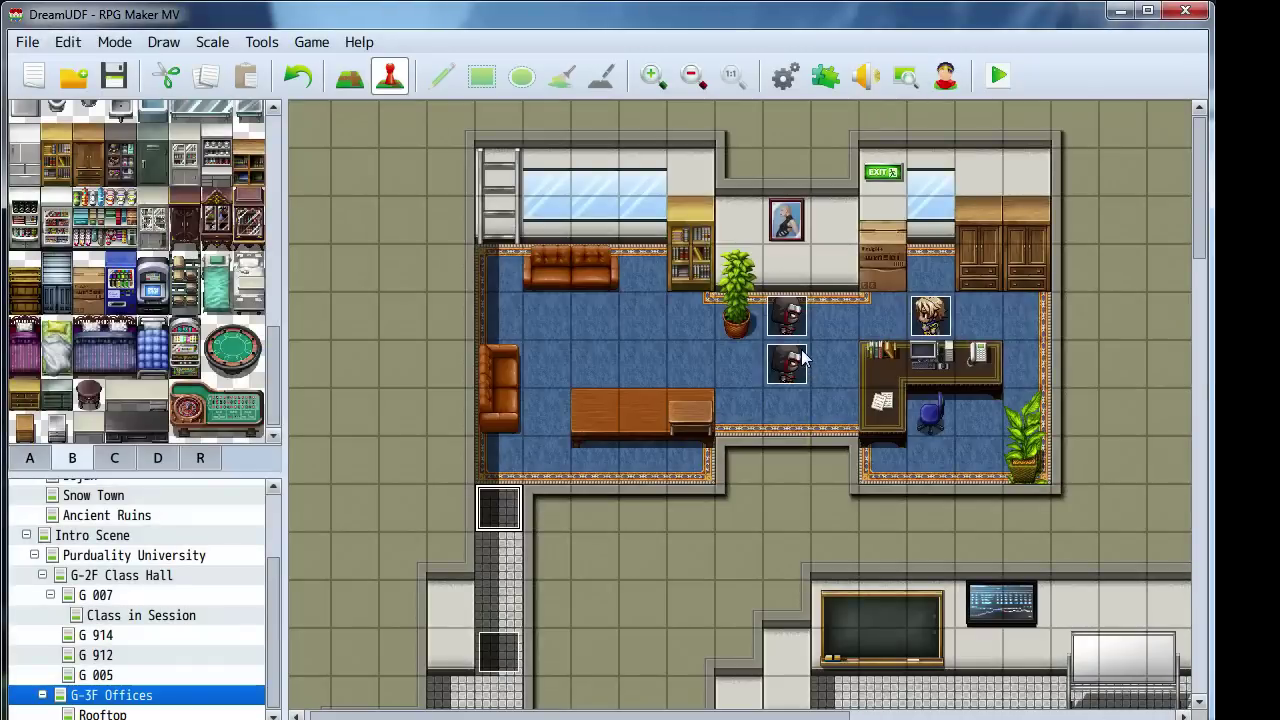
Reopen event EV015 and add a Show Animation command at the end of its contents, playing Wind One 1 on the Player
{"action": "double_click", "coordinate": [502, 512]}
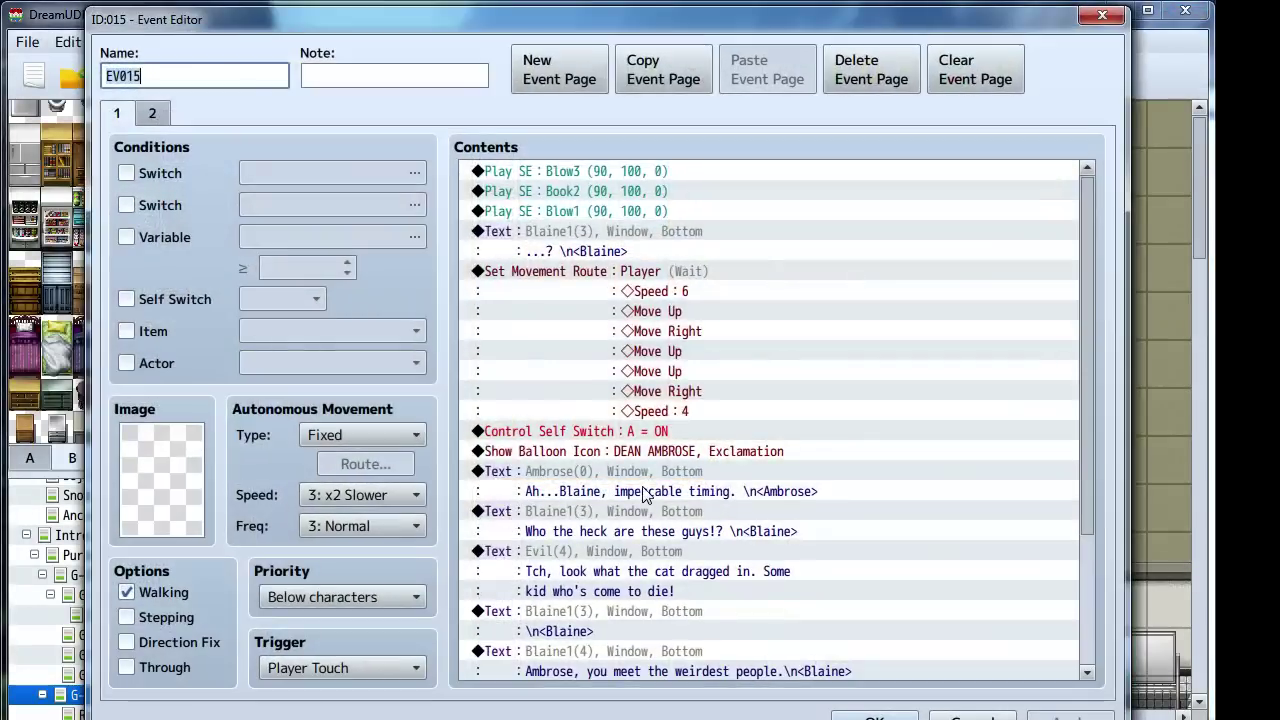
{"action": "scroll", "coordinate": [600, 638], "scroll_direction": "down", "scroll_amount": 3}
{"action": "right_click", "coordinate": [600, 638]}
{"action": "key", "text": "Escape"}
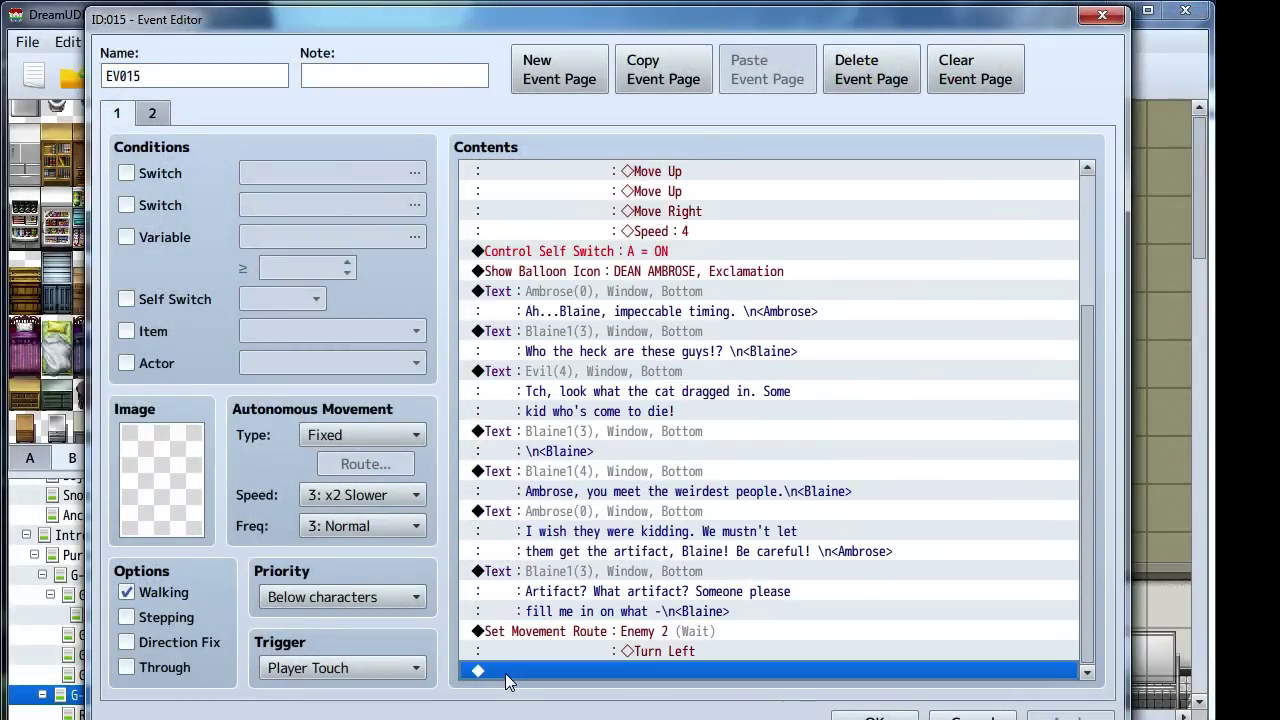
{"action": "double_click", "coordinate": [515, 667]}
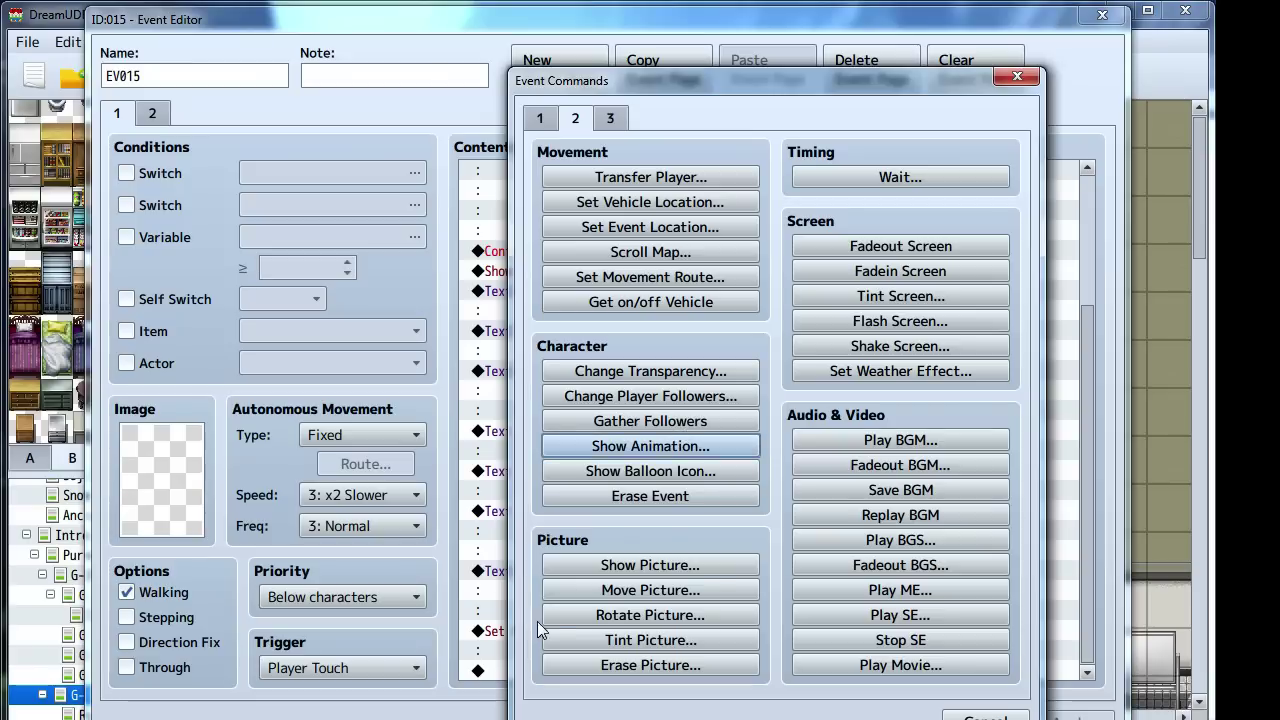
{"action": "left_click", "coordinate": [662, 444]}
{"action": "left_click", "coordinate": [768, 427]}
{"action": "scroll", "coordinate": [760, 543], "scroll_direction": "down", "scroll_amount": 9}
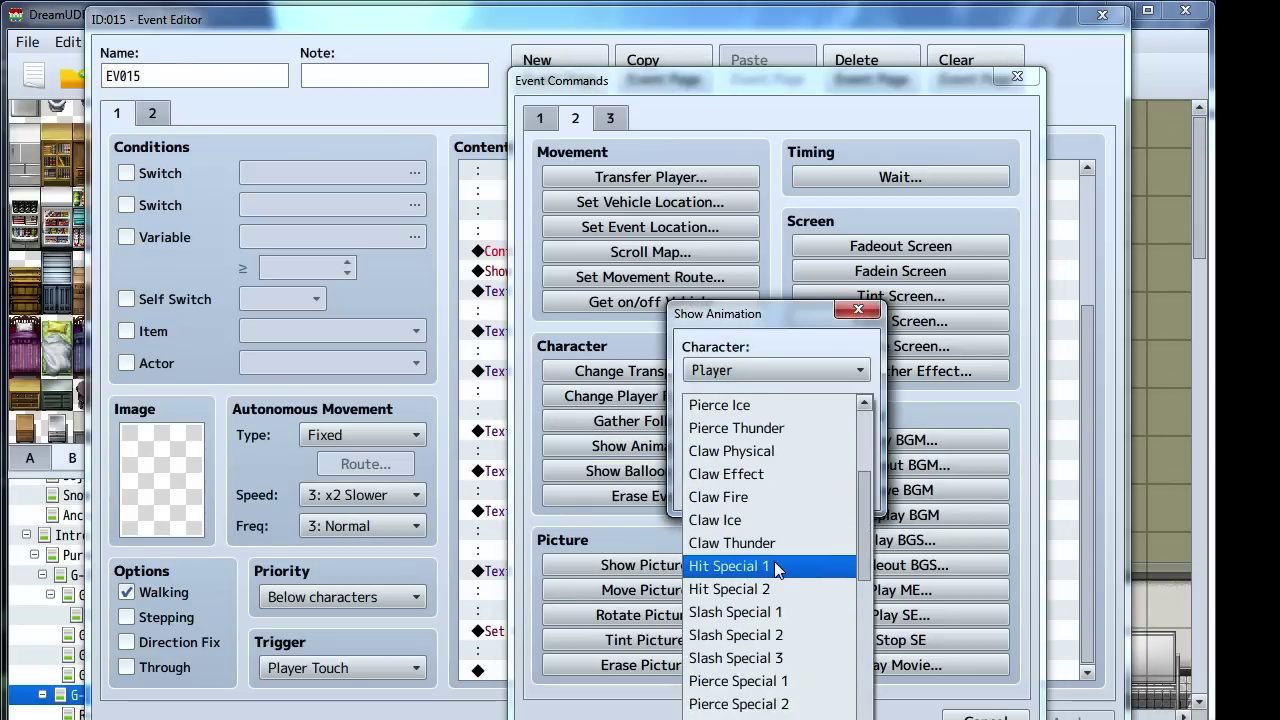
{"action": "scroll", "coordinate": [770, 620], "scroll_direction": "down", "scroll_amount": 12}
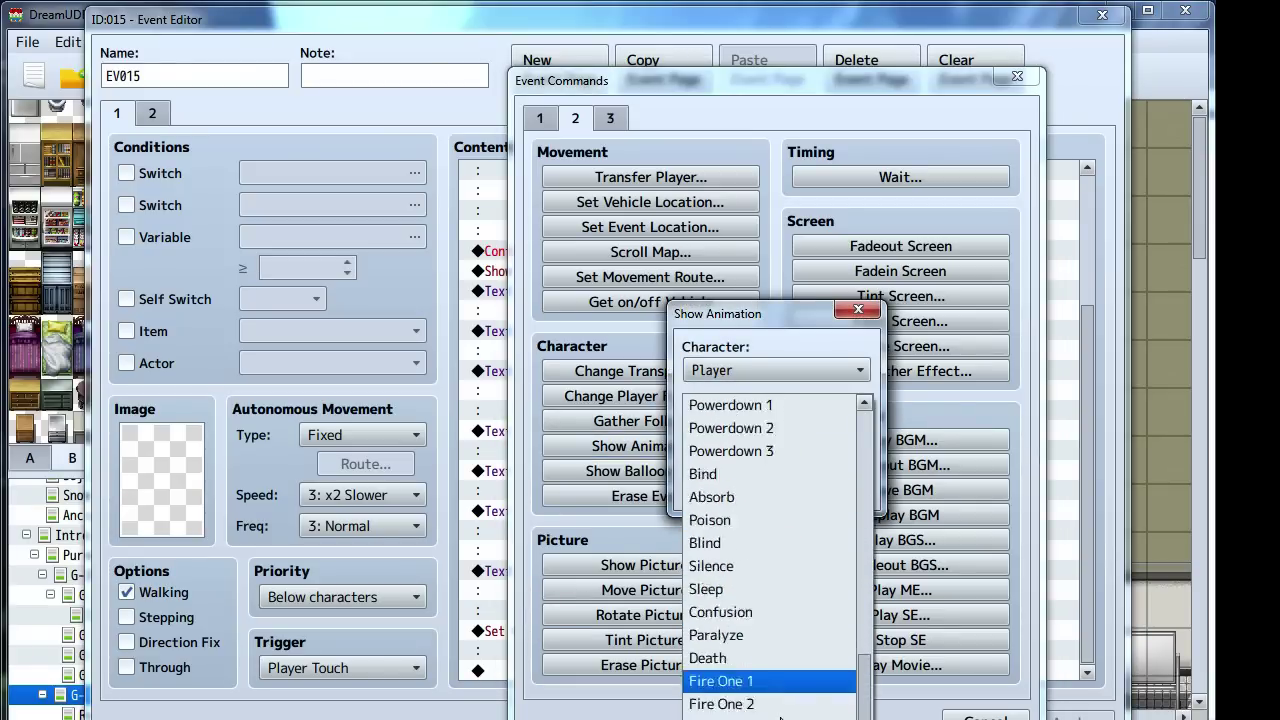
{"action": "scroll", "coordinate": [783, 700], "scroll_direction": "down", "scroll_amount": 5}
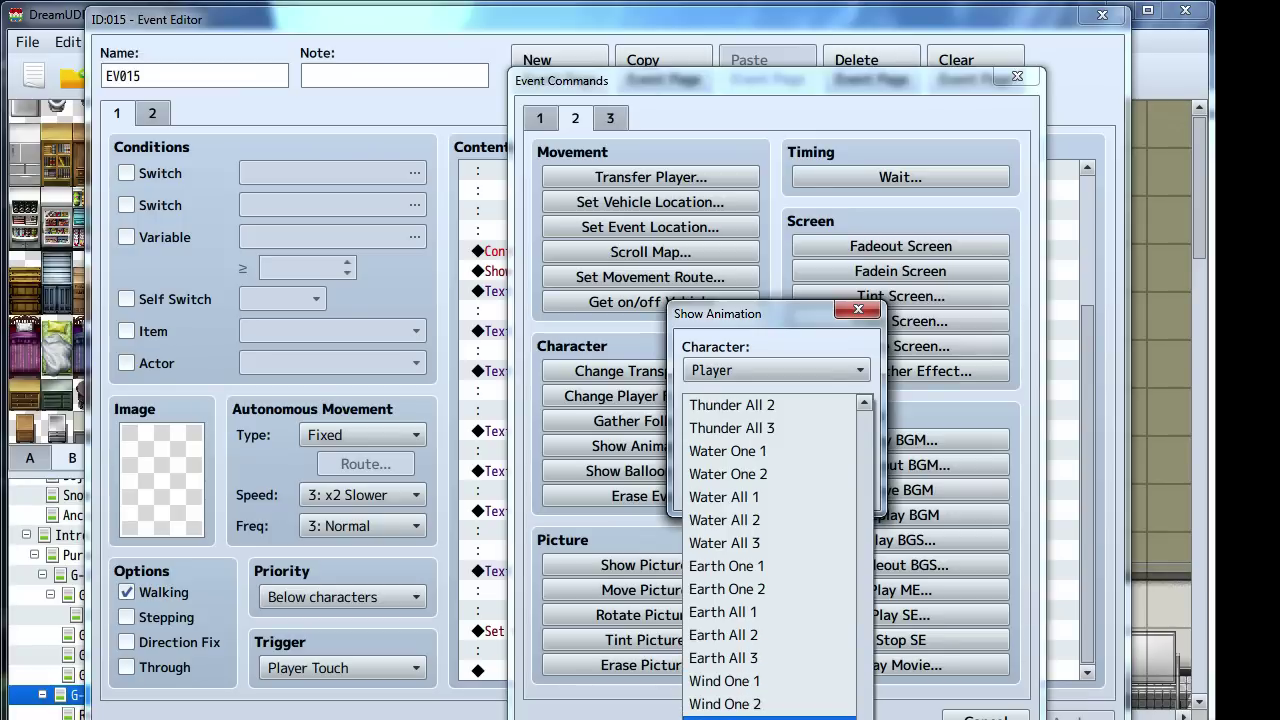
{"action": "left_click", "coordinate": [745, 682]}
{"action": "left_click", "coordinate": [727, 490]}
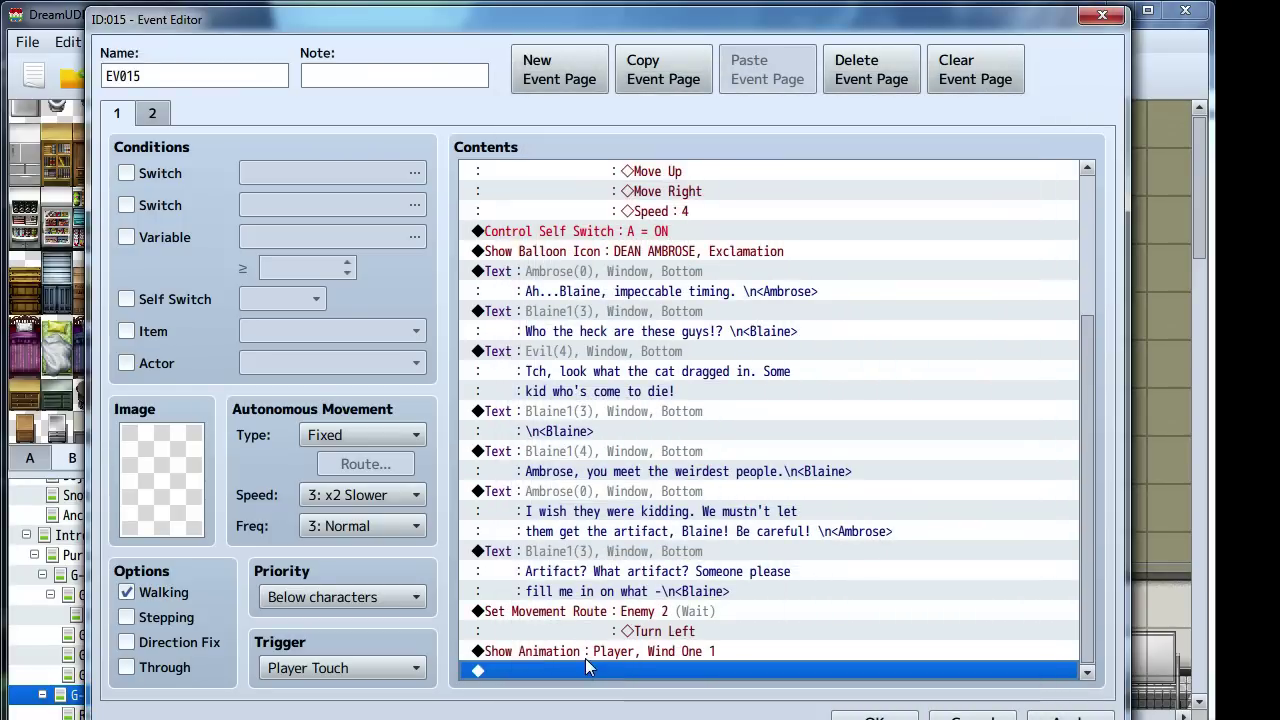
Copy Ambrose's artifact text to just before the Show Animation command and change its dialogue to "Watch out!", keeping the name tag
{"action": "left_click", "coordinate": [586, 533]}
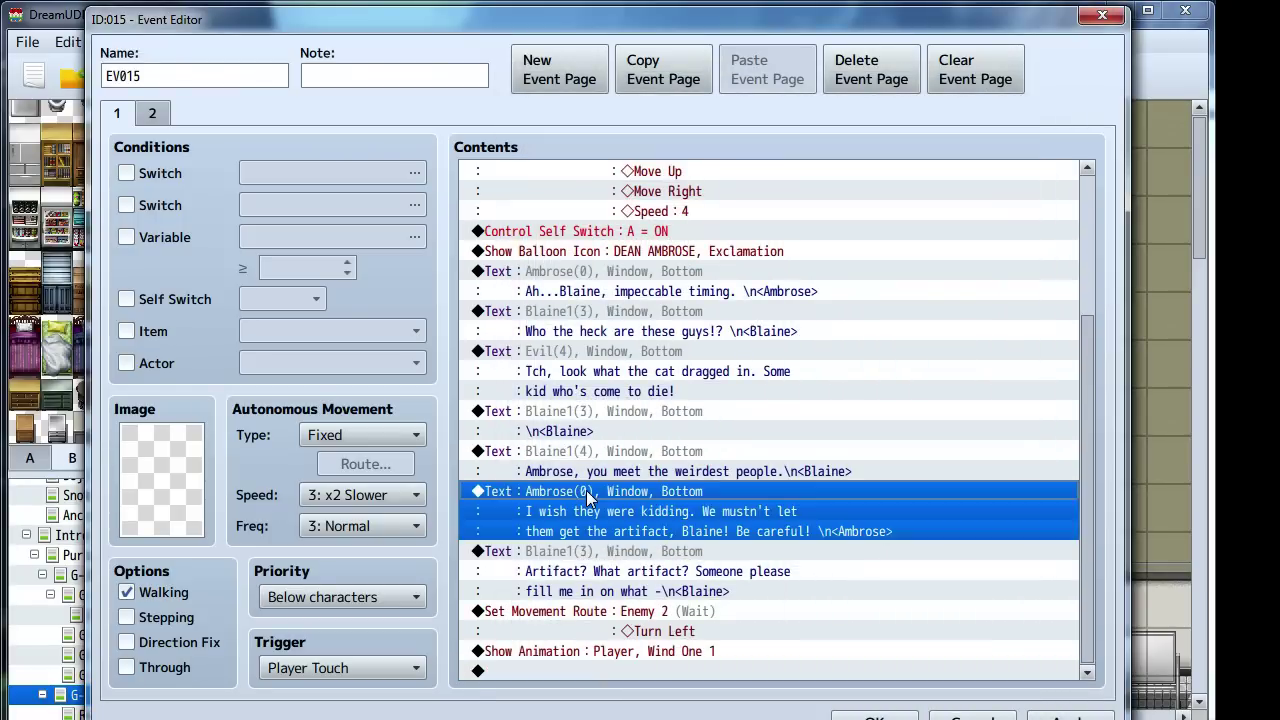
{"action": "left_click", "coordinate": [587, 655]}
{"action": "key", "text": "ctrl+v"}
{"action": "right_click", "coordinate": [620, 616]}
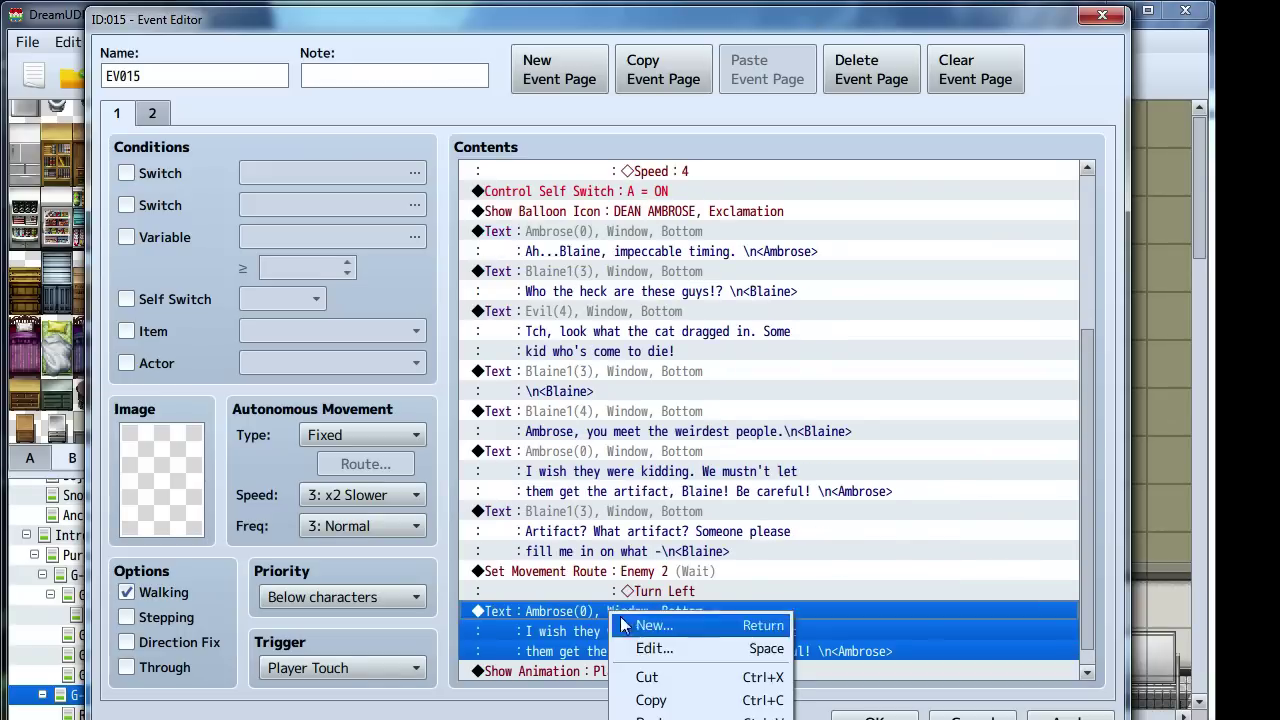
{"action": "left_click", "coordinate": [655, 648]}
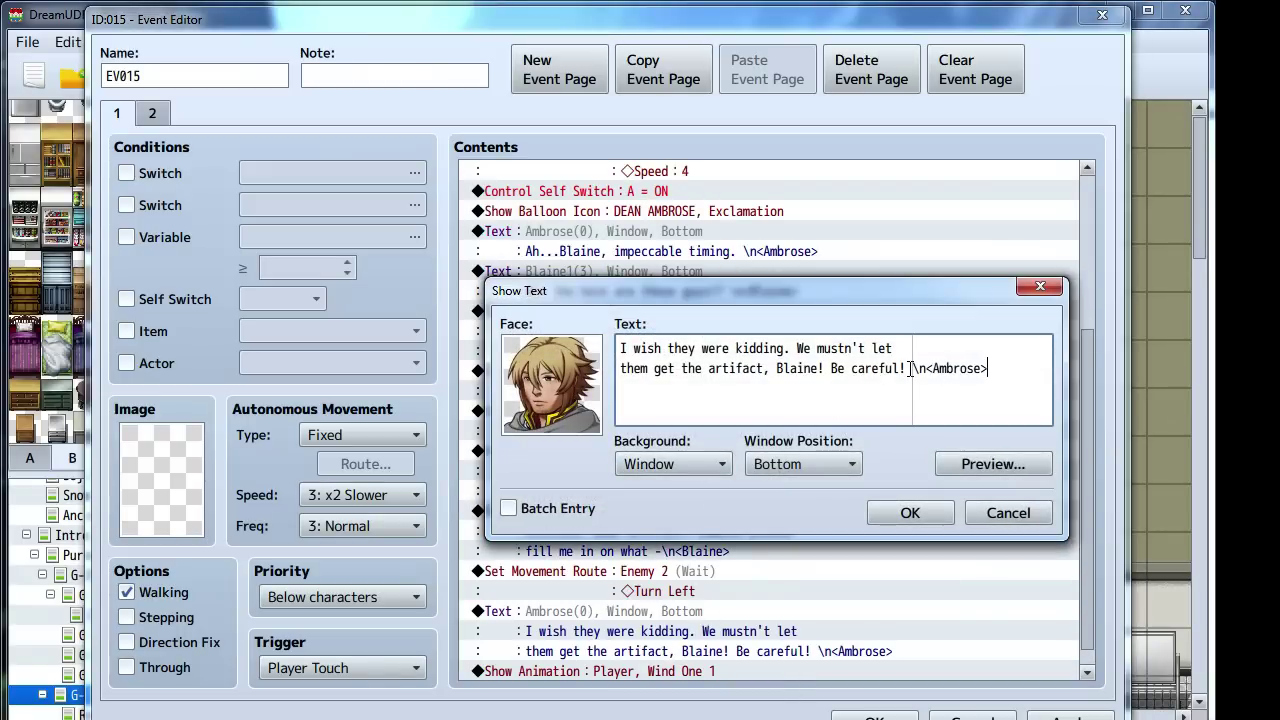
{"action": "left_click_drag", "start_coordinate": [910, 368], "coordinate": [508, 328]}
{"action": "type", "text": "Watc"}
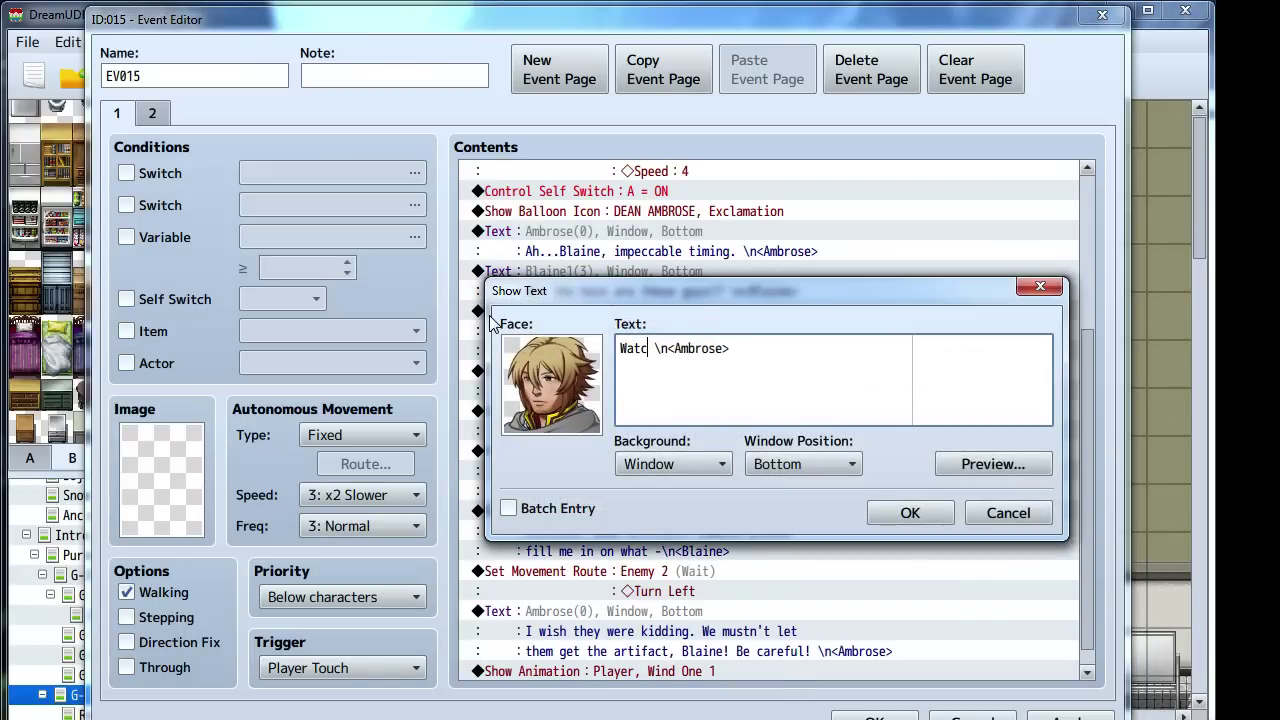
{"action": "type", "text": "h out!"}
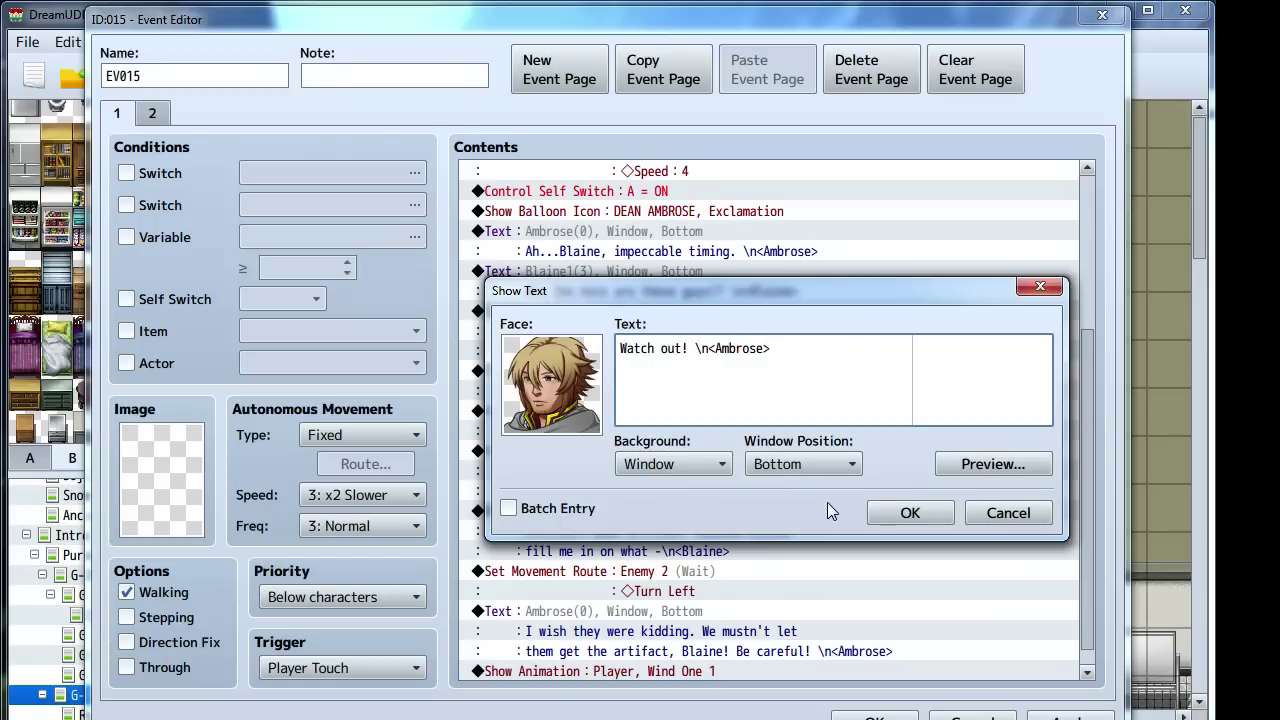
{"action": "left_click", "coordinate": [891, 505]}
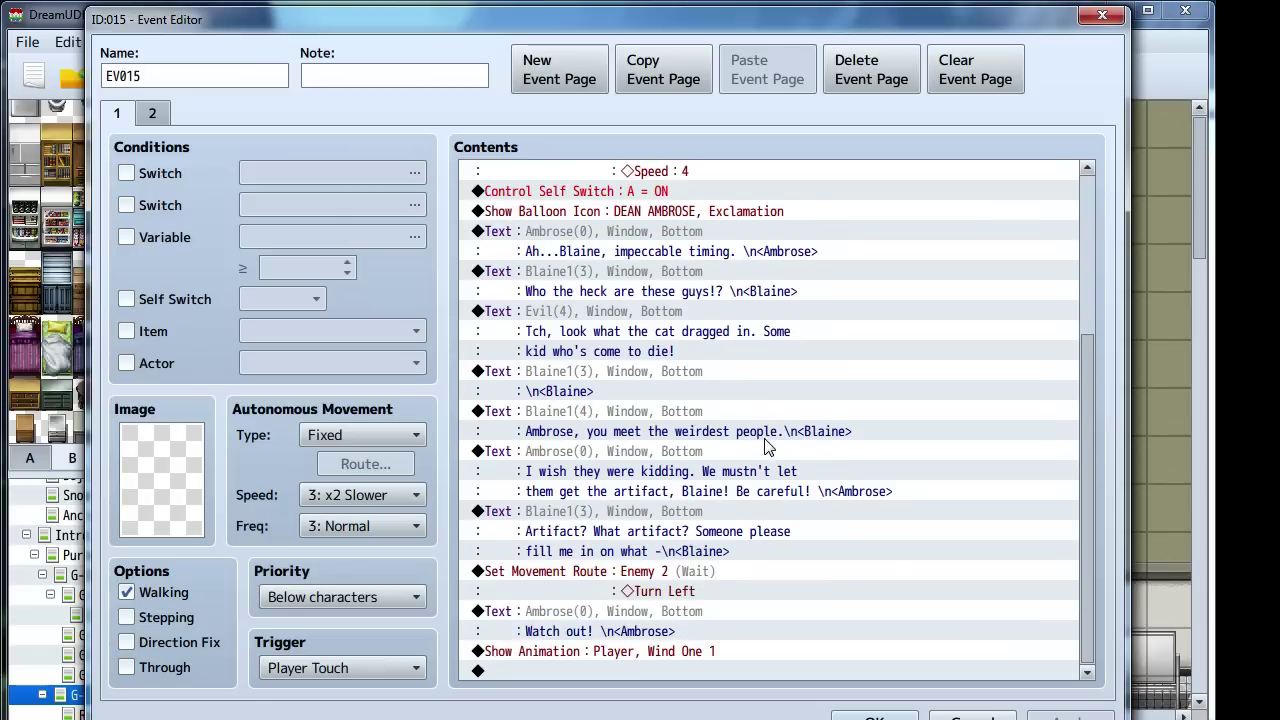
Start a movement route for the Player at the end of the contents with two 1 Step Backward moves
{"action": "left_click", "coordinate": [652, 672]}
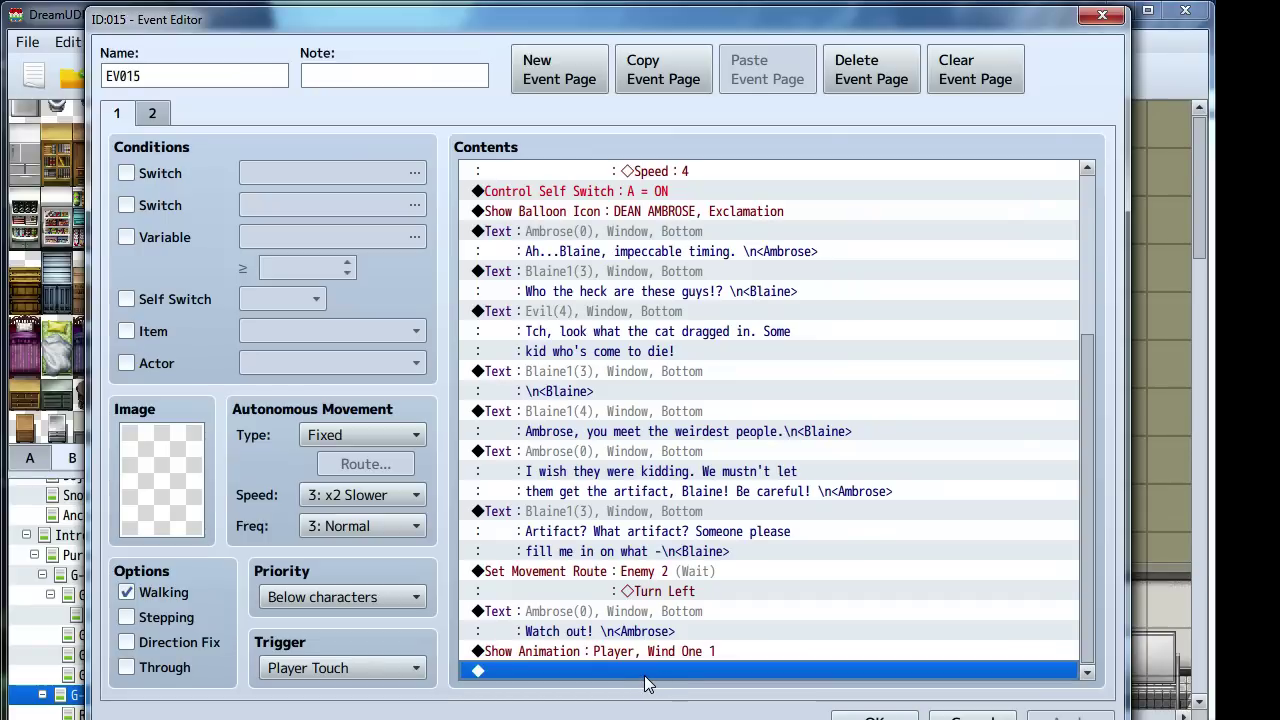
{"action": "double_click", "coordinate": [645, 672]}
{"action": "left_click", "coordinate": [623, 277]}
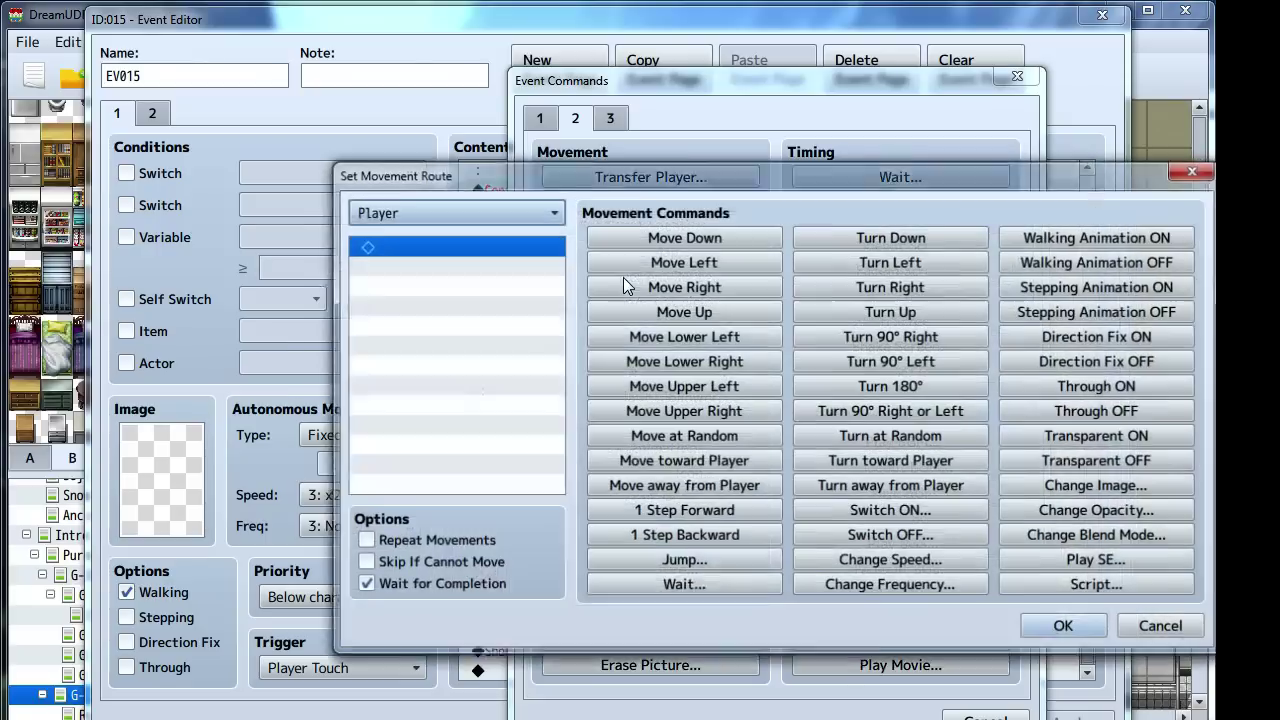
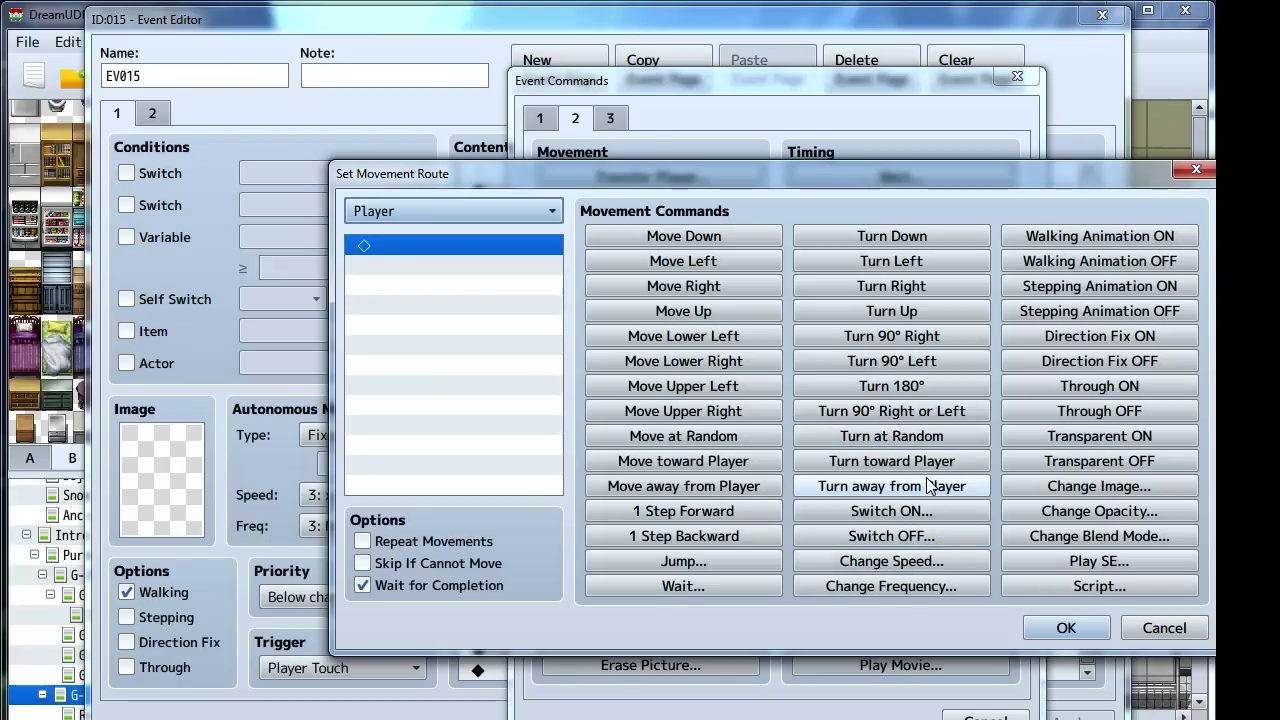
{"action": "left_click", "coordinate": [697, 538]}
{"action": "left_click", "coordinate": [697, 538]}
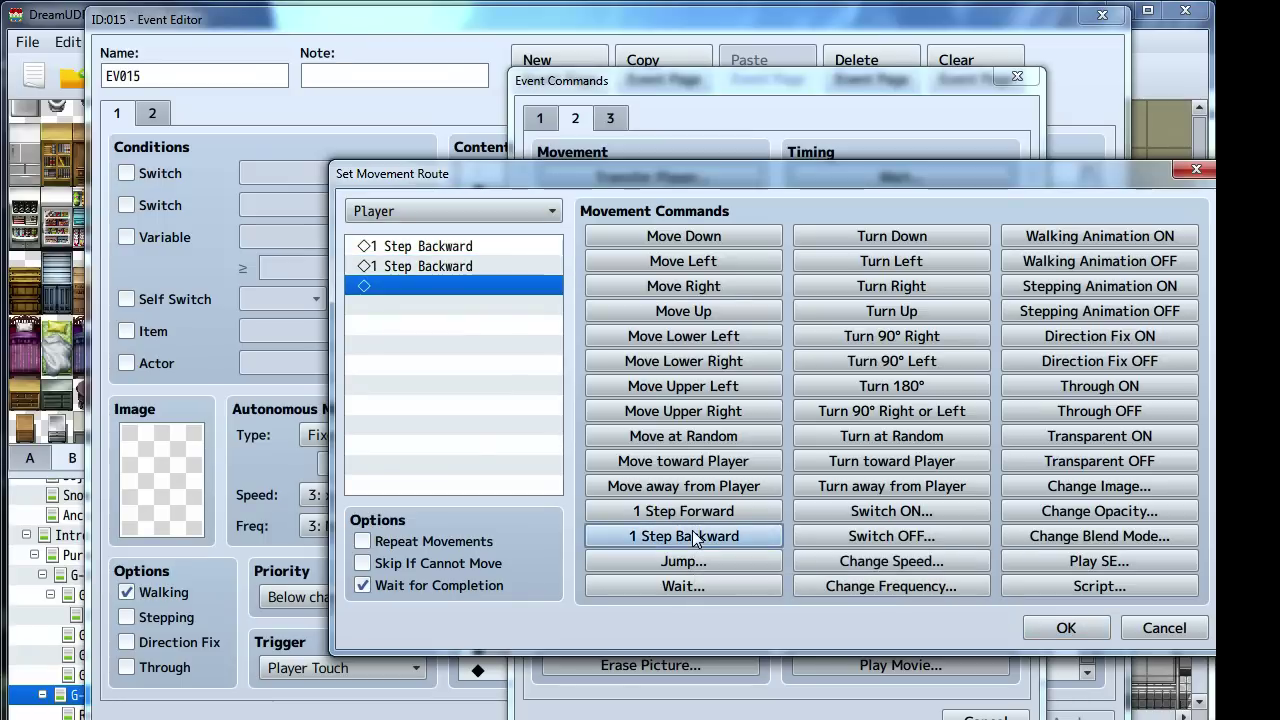
Insert the Jump1 sound effect at 90% volume and 100% pitch before each backward step and add the route to the event
{"action": "left_click", "coordinate": [455, 246]}
{"action": "left_click", "coordinate": [1080, 561]}
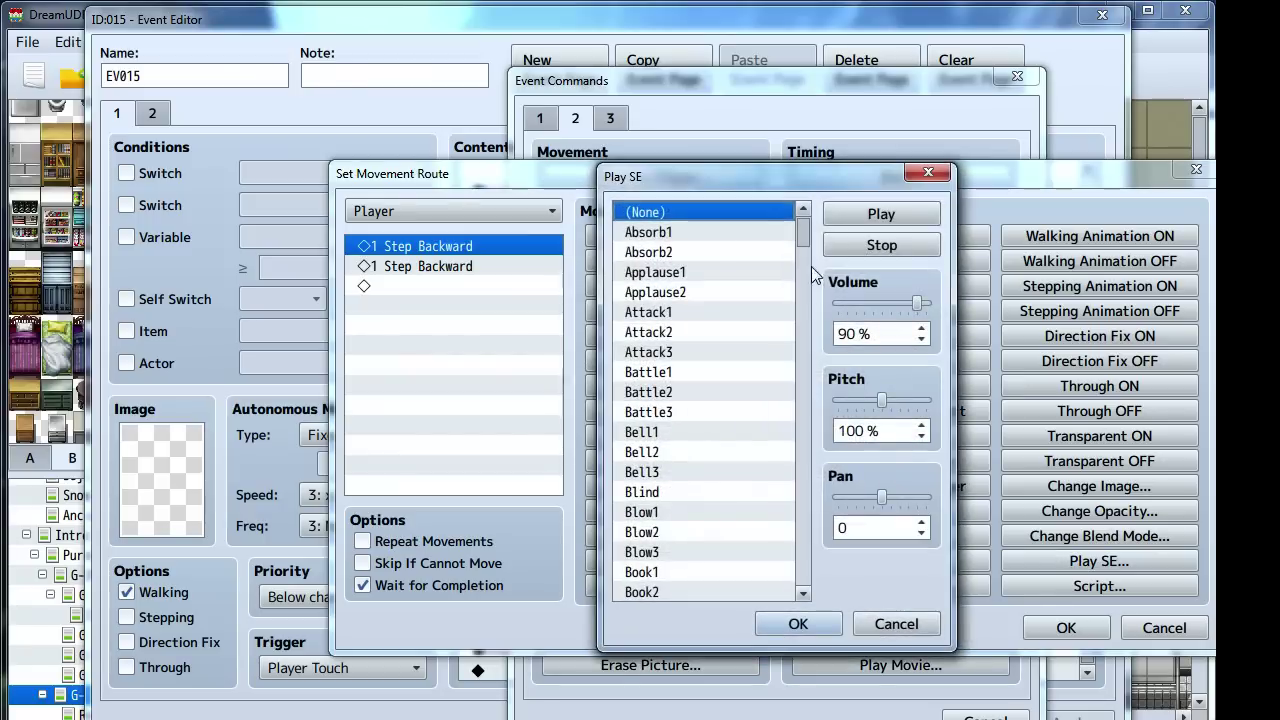
{"action": "left_click_drag", "start_coordinate": [805, 236], "coordinate": [805, 394]}
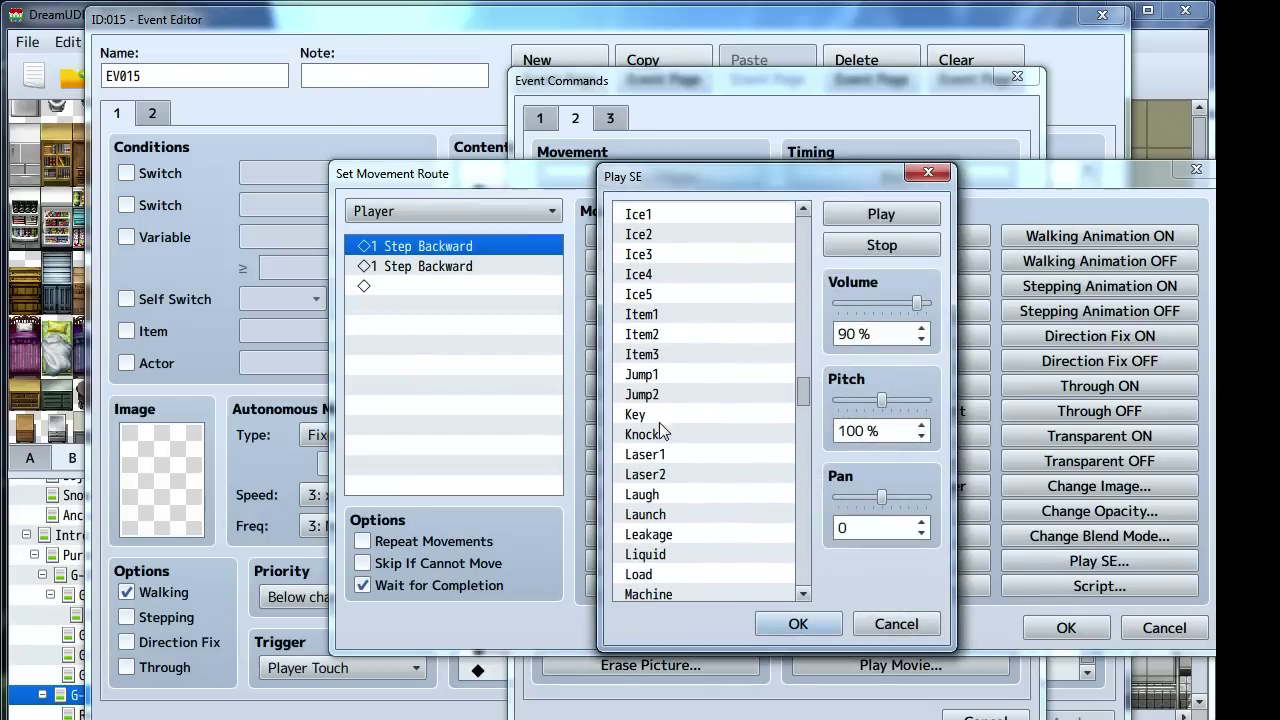
{"action": "left_click", "coordinate": [660, 375]}
{"action": "left_click", "coordinate": [798, 624]}
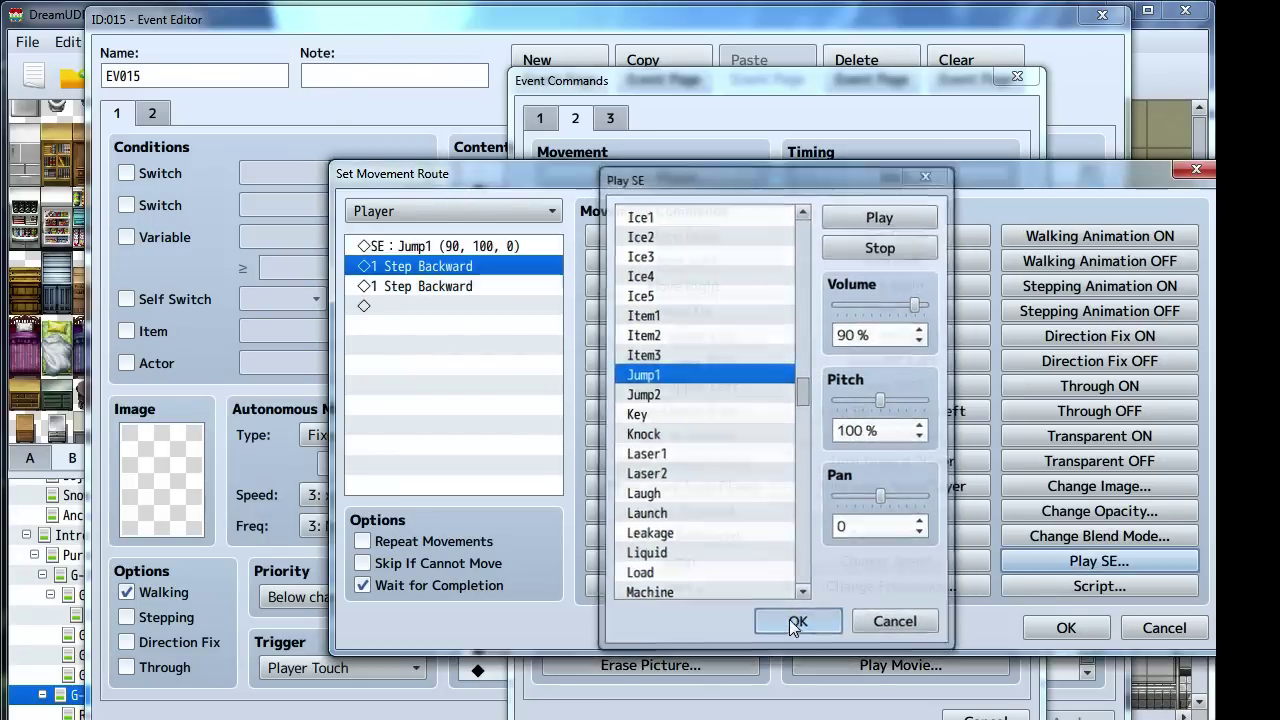
{"action": "left_click", "coordinate": [440, 246]}
{"action": "key", "text": "ctrl+c"}
{"action": "left_click", "coordinate": [445, 286]}
{"action": "key", "text": "ctrl+v"}
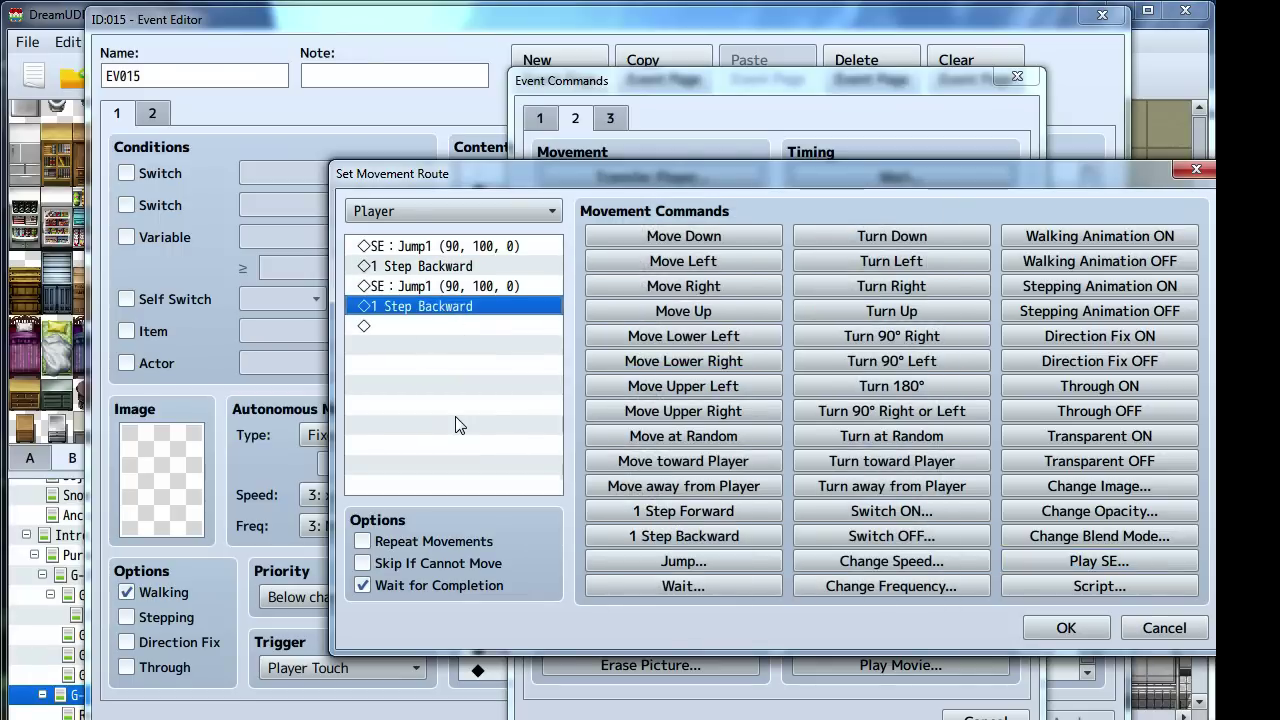
{"action": "key", "text": "Down"}
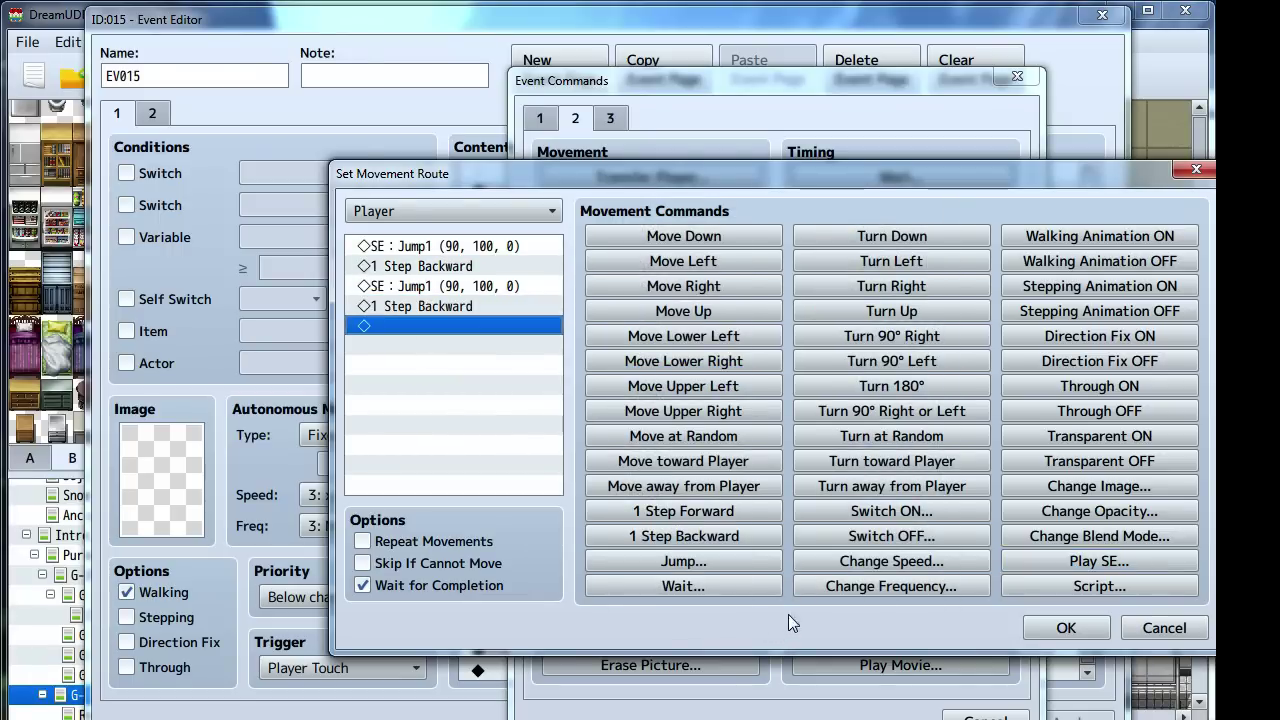
{"action": "left_click", "coordinate": [1066, 627]}
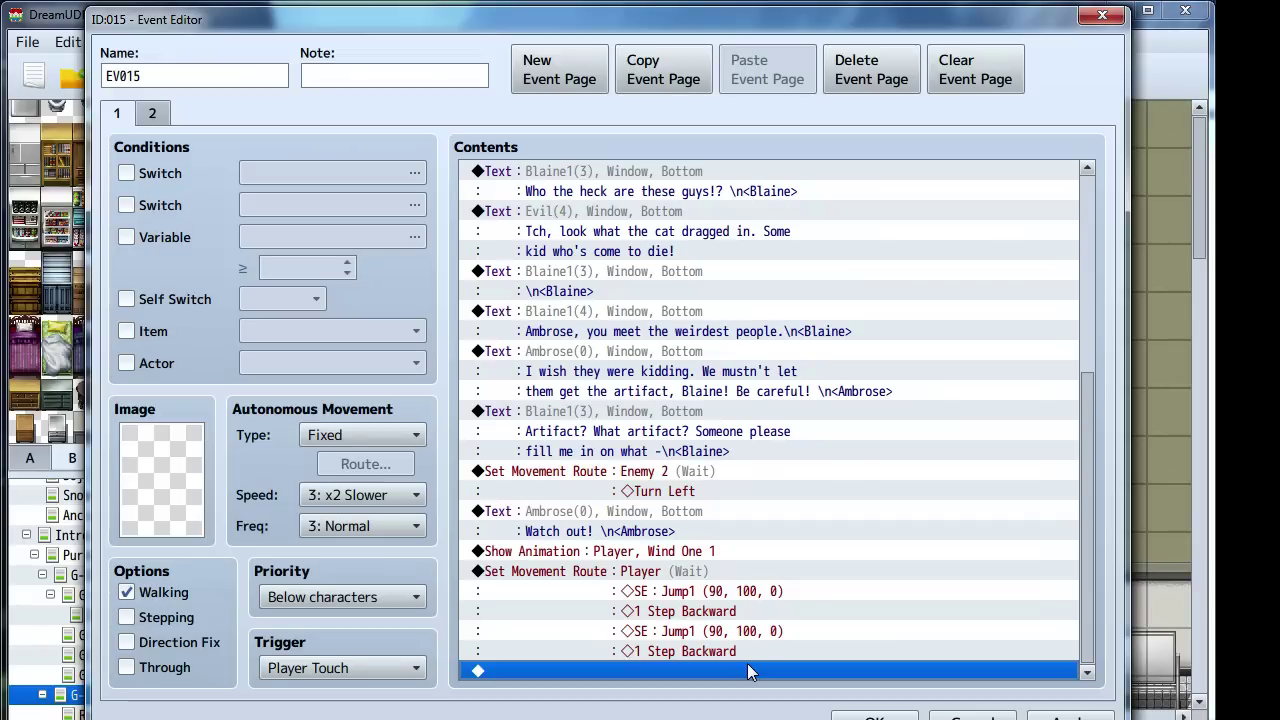
{"action": "scroll", "coordinate": [747, 663], "scroll_direction": "up", "scroll_amount": 6}
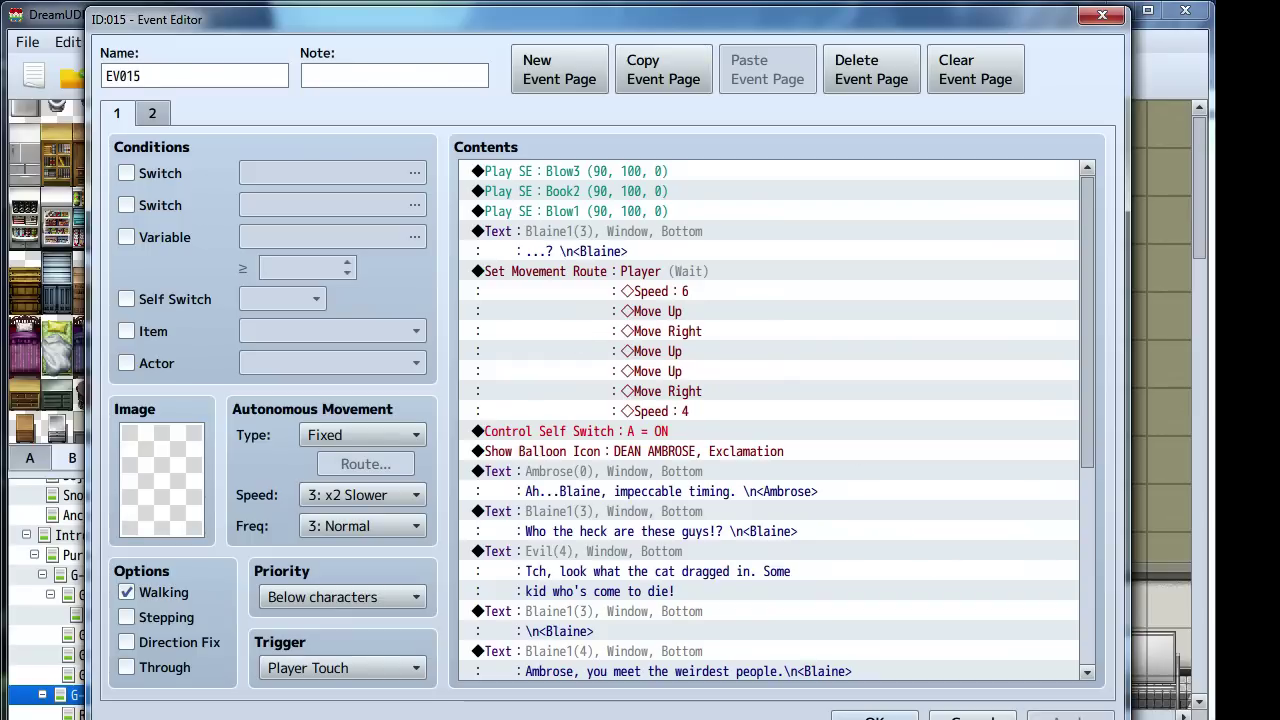
Start a new Play BGM command just before the Player's first movement route in the EV015 contents
{"action": "scroll", "coordinate": [718, 500], "scroll_direction": "down", "scroll_amount": 1}
{"action": "scroll", "coordinate": [718, 500], "scroll_direction": "up", "scroll_amount": 1}
{"action": "right_click", "coordinate": [630, 283]}
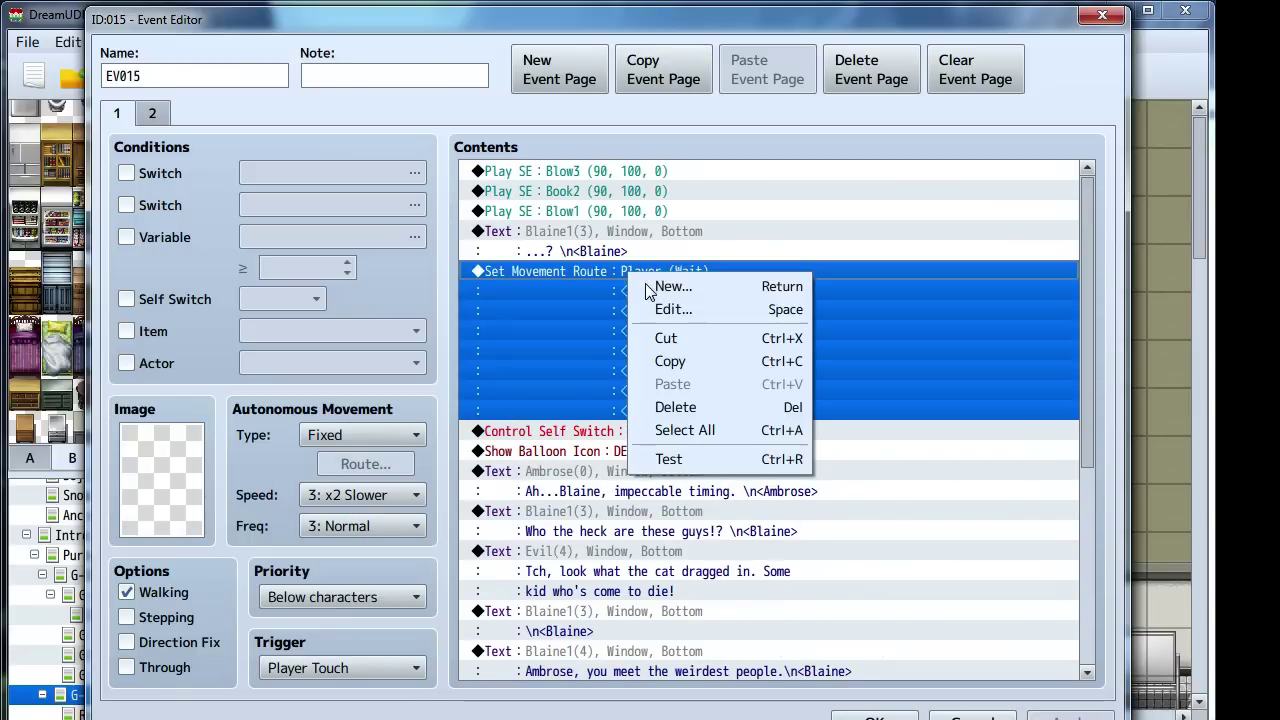
{"action": "left_click", "coordinate": [645, 284]}
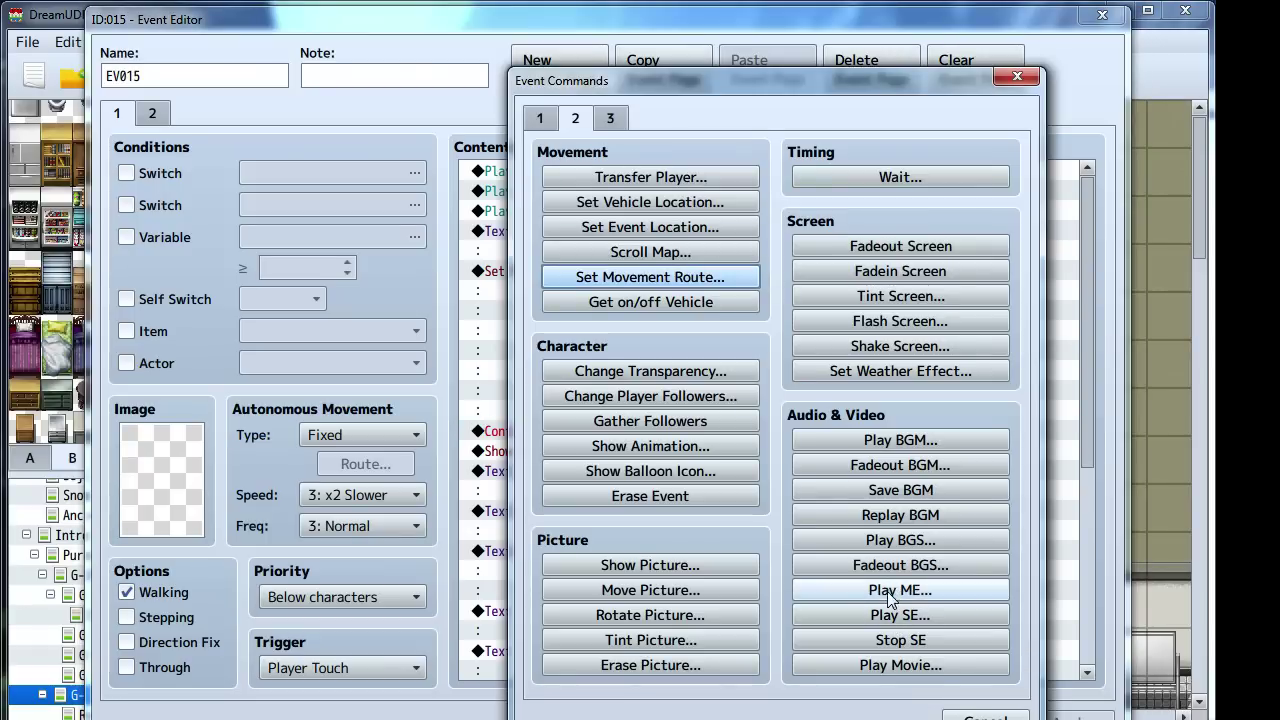
{"action": "left_click", "coordinate": [897, 538]}
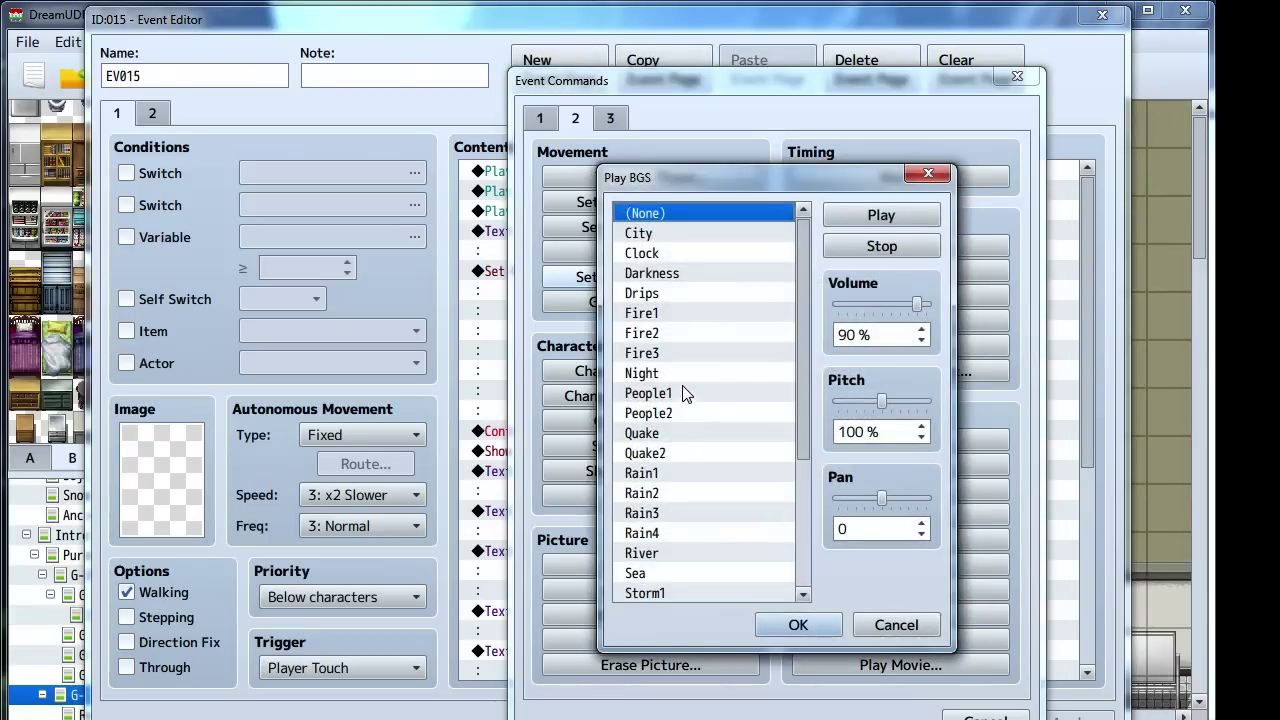
{"action": "left_click", "coordinate": [929, 179]}
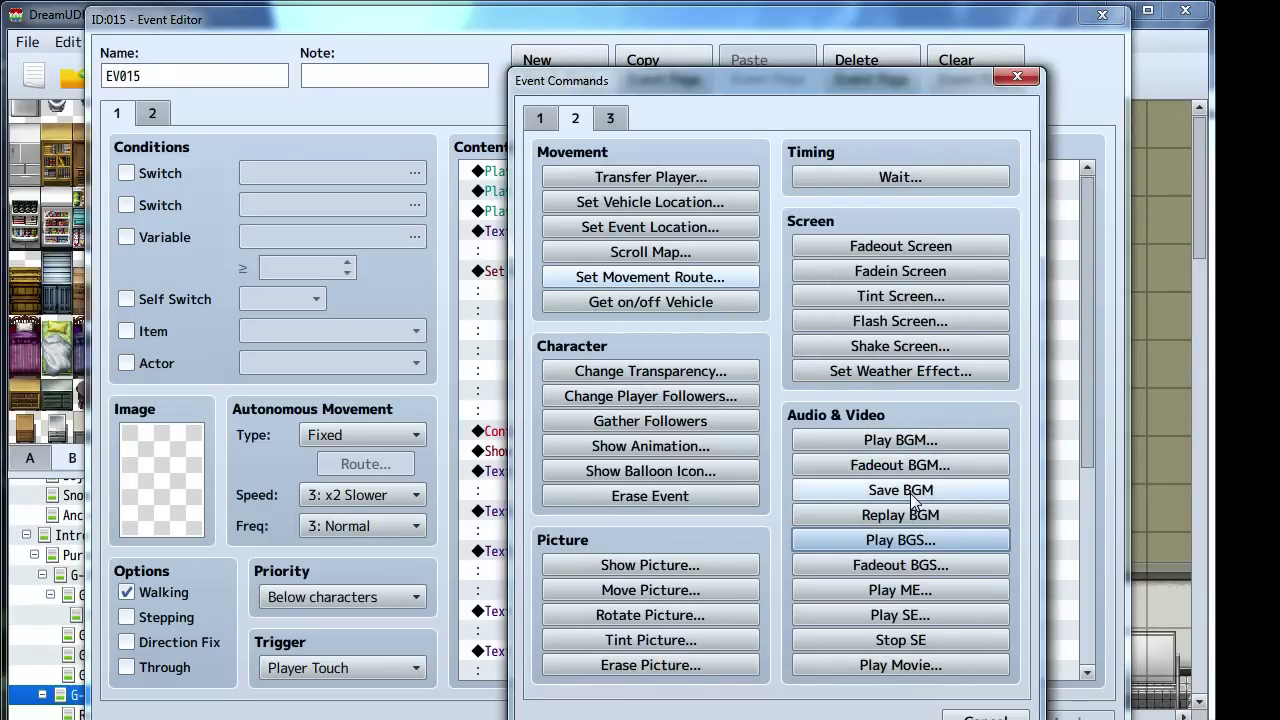
{"action": "left_click", "coordinate": [900, 441]}
Browse the background music list, sampling Scene2 to Scene4 and the Battle2 and Battle3 tracks
{"action": "left_click_drag", "start_coordinate": [801, 244], "coordinate": [801, 528]}
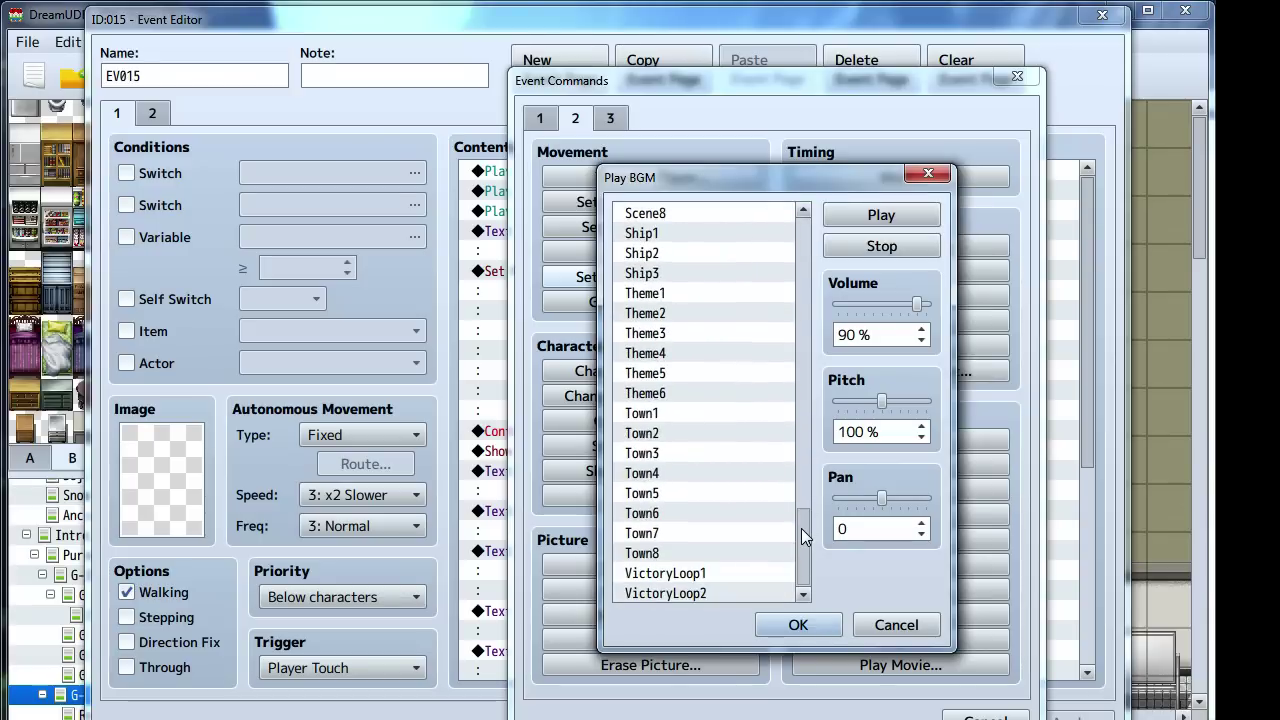
{"action": "scroll", "coordinate": [703, 484], "scroll_direction": "up", "scroll_amount": 4}
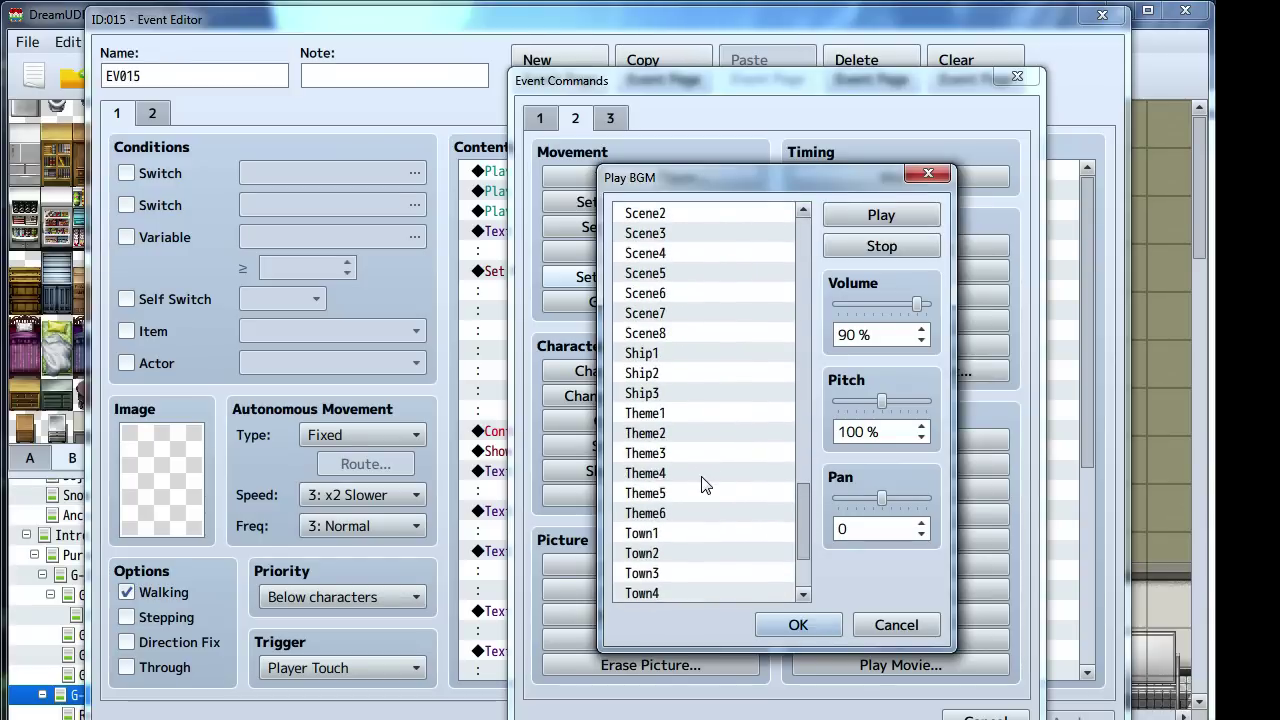
{"action": "left_click", "coordinate": [660, 314]}
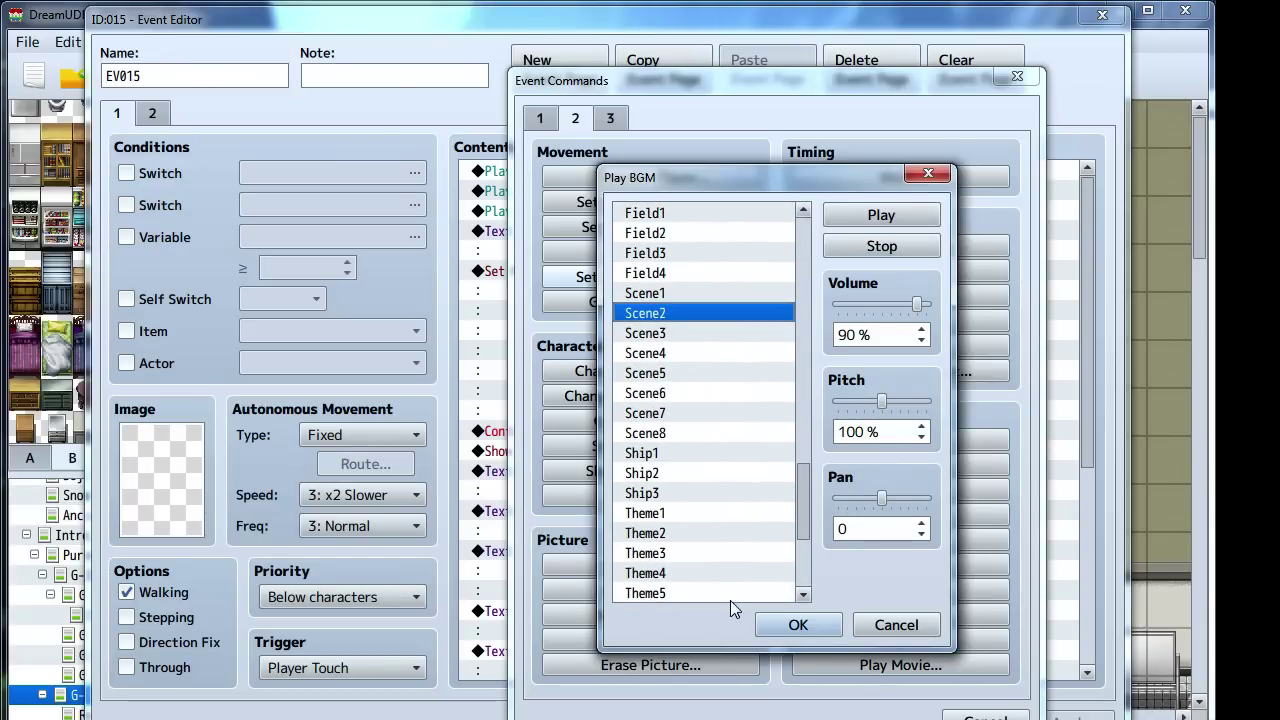
{"action": "left_click", "coordinate": [659, 335]}
{"action": "left_click", "coordinate": [660, 355]}
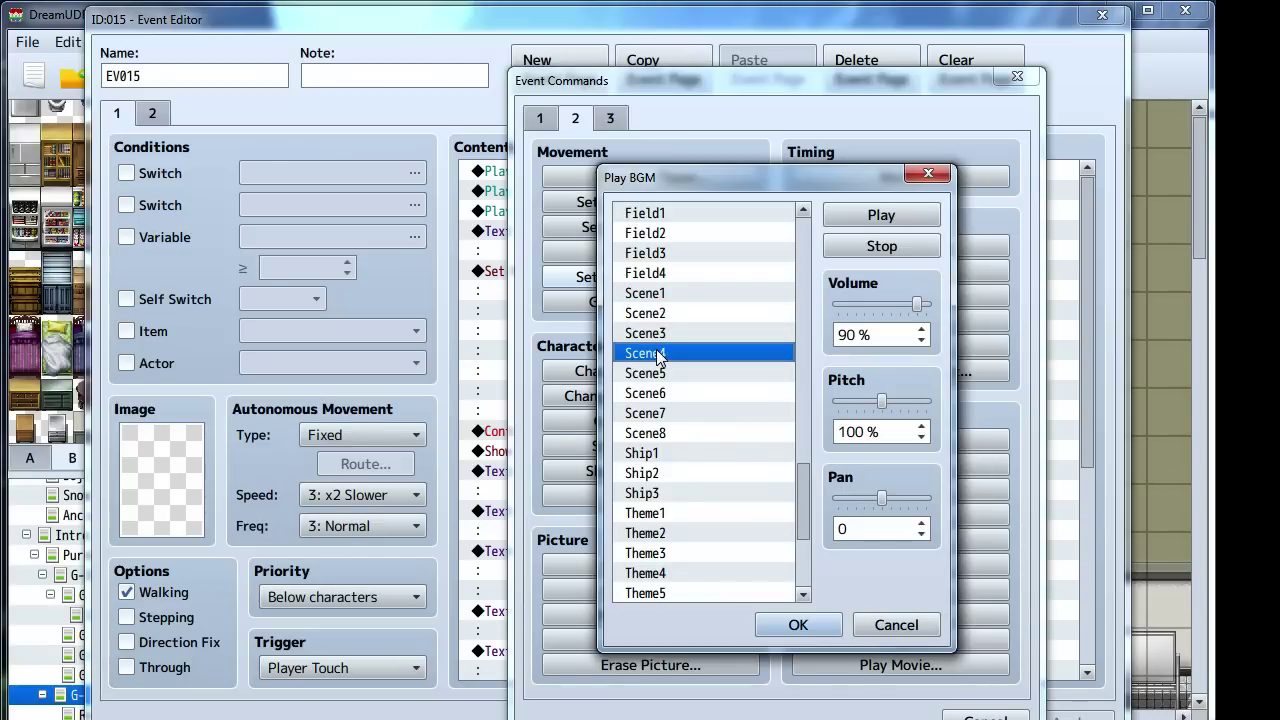
{"action": "left_click_drag", "start_coordinate": [803, 497], "coordinate": [800, 402]}
{"action": "left_click", "coordinate": [660, 338]}
{"action": "left_click", "coordinate": [660, 360]}
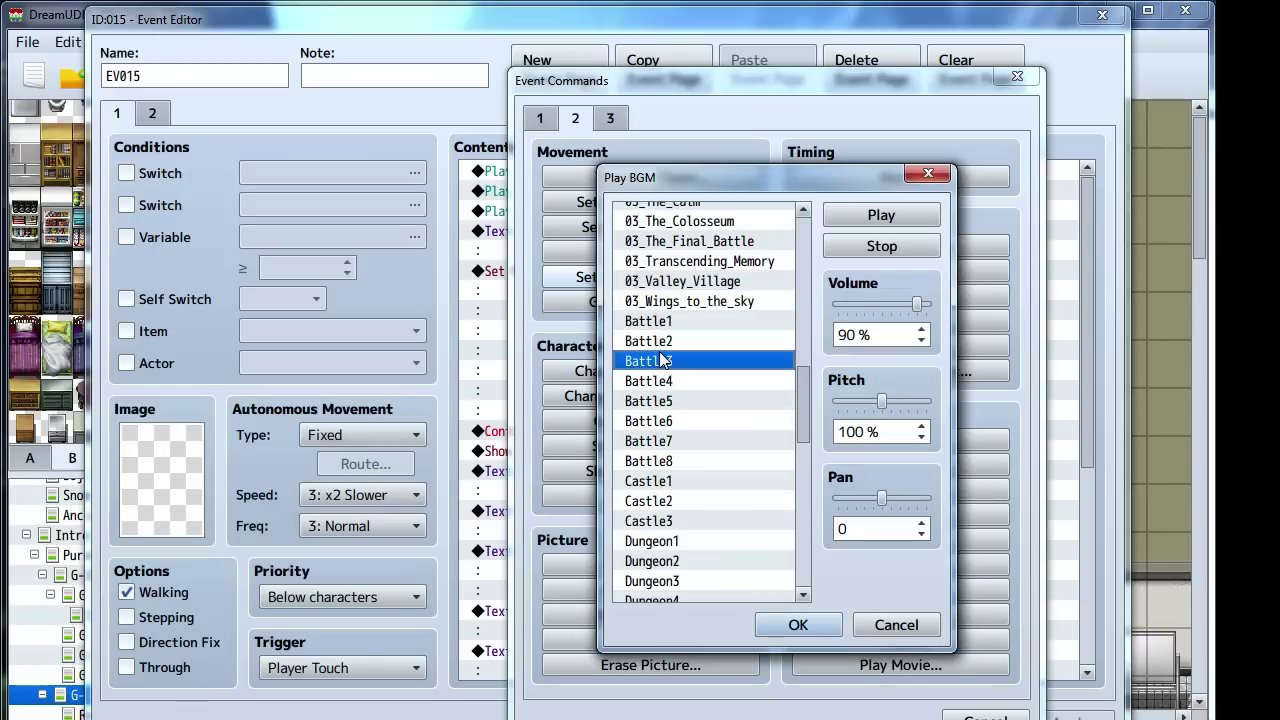
{"action": "left_click_drag", "start_coordinate": [800, 400], "coordinate": [808, 326]}
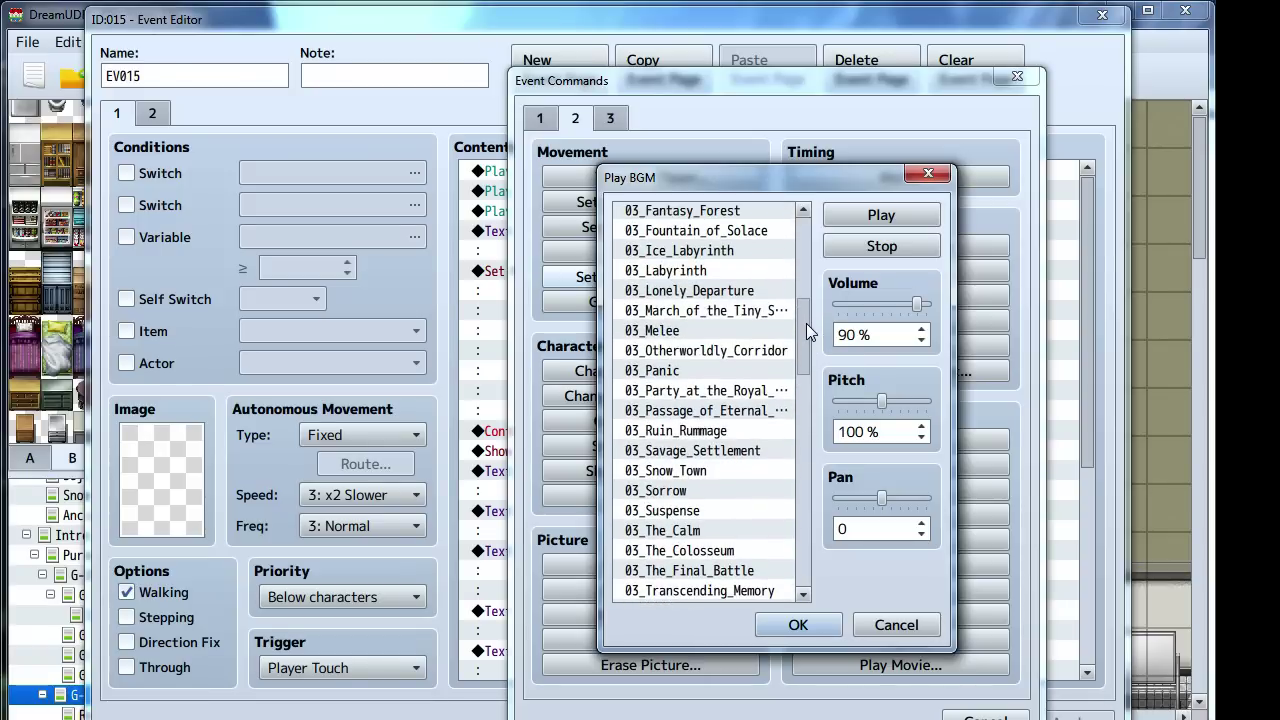
{"action": "left_click", "coordinate": [837, 246]}
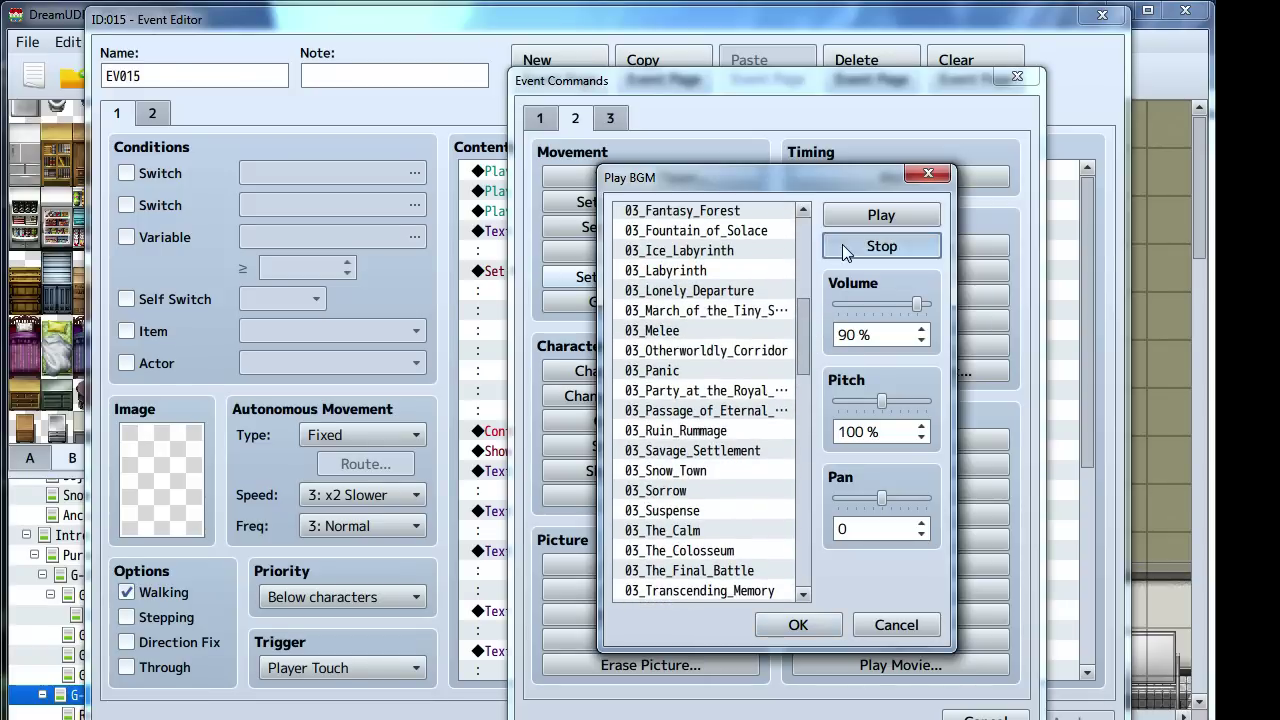
Set the background music to 03_Suspense at 90% volume and 100% pitch, and apply the event changes
{"action": "mouse_move", "coordinate": [805, 347]}
{"action": "left_mouse_down"}
{"action": "mouse_move", "coordinate": [805, 325]}
{"action": "mouse_move", "coordinate": [803, 342]}
{"action": "left_mouse_up"}
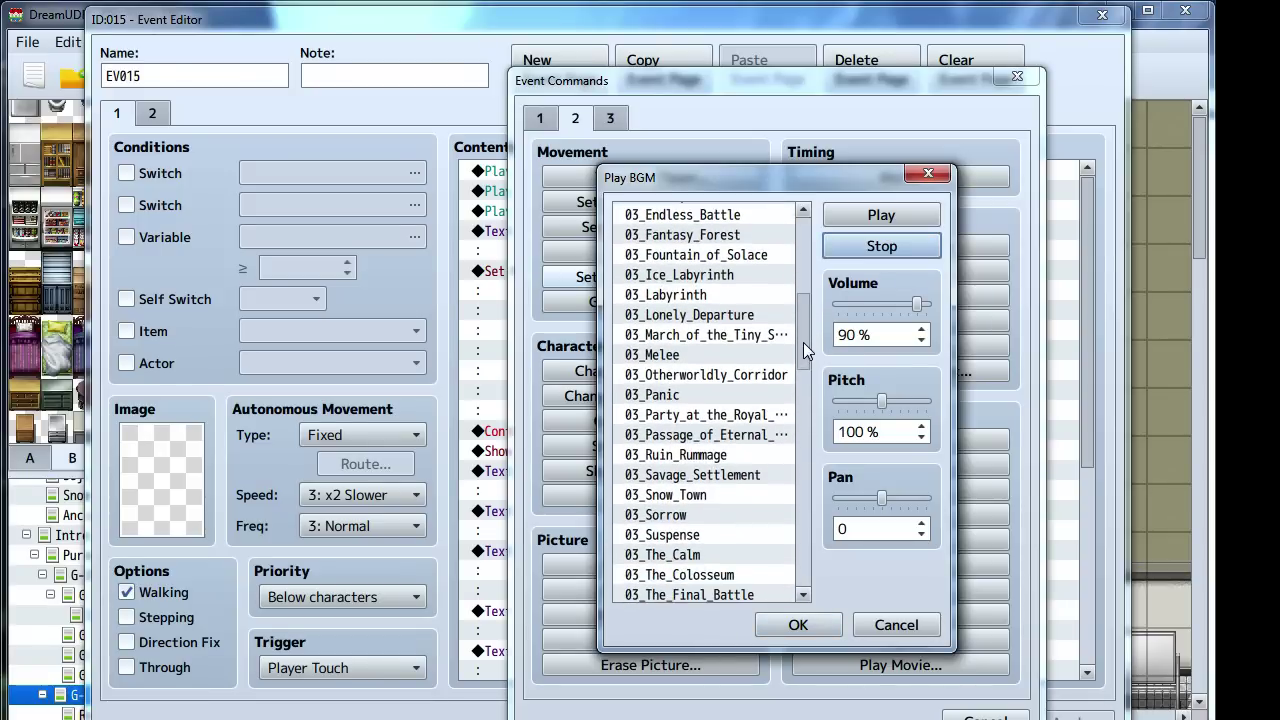
{"action": "left_click", "coordinate": [660, 535]}
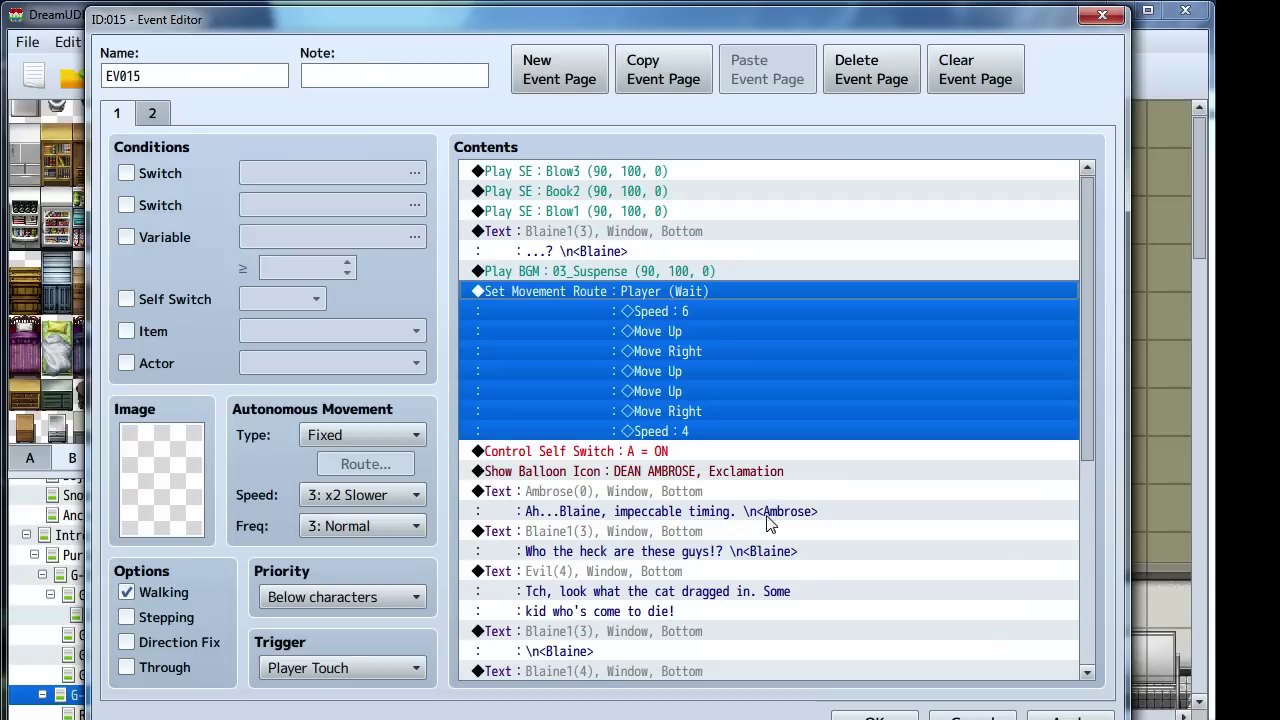
{"action": "scroll", "coordinate": [795, 515], "scroll_direction": "down", "scroll_amount": 6}
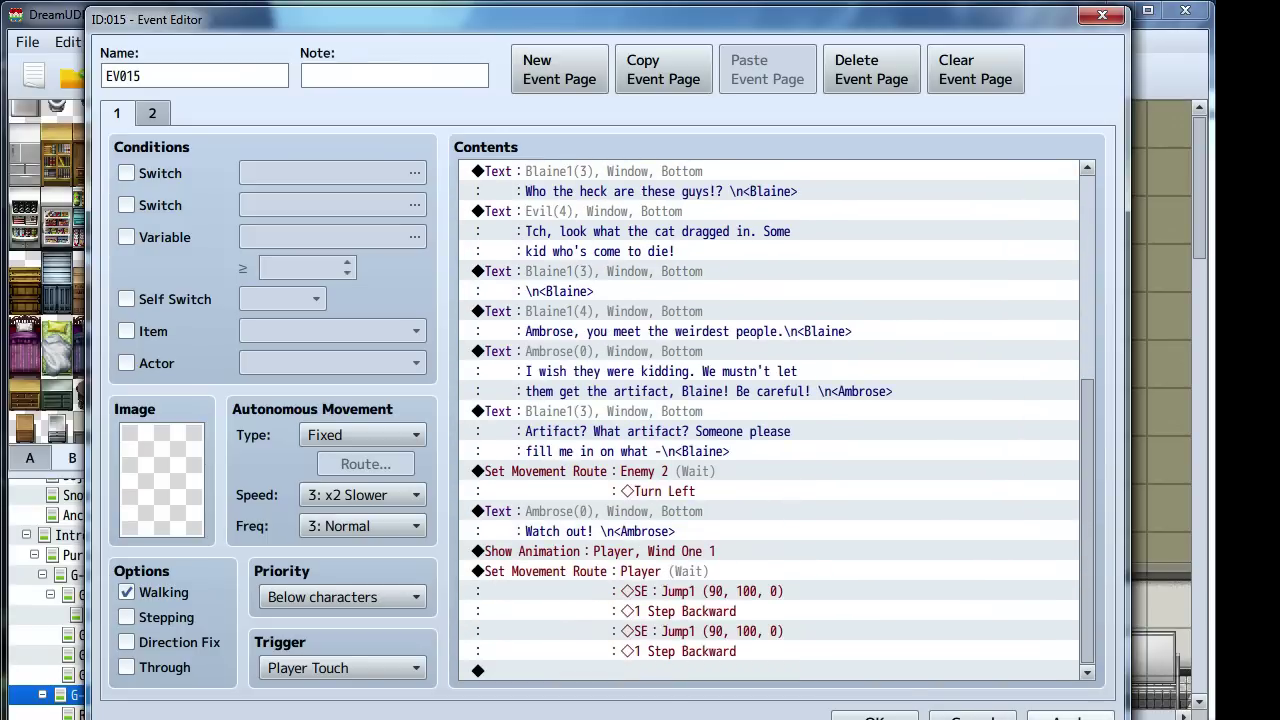
{"action": "left_click", "coordinate": [1068, 716]}
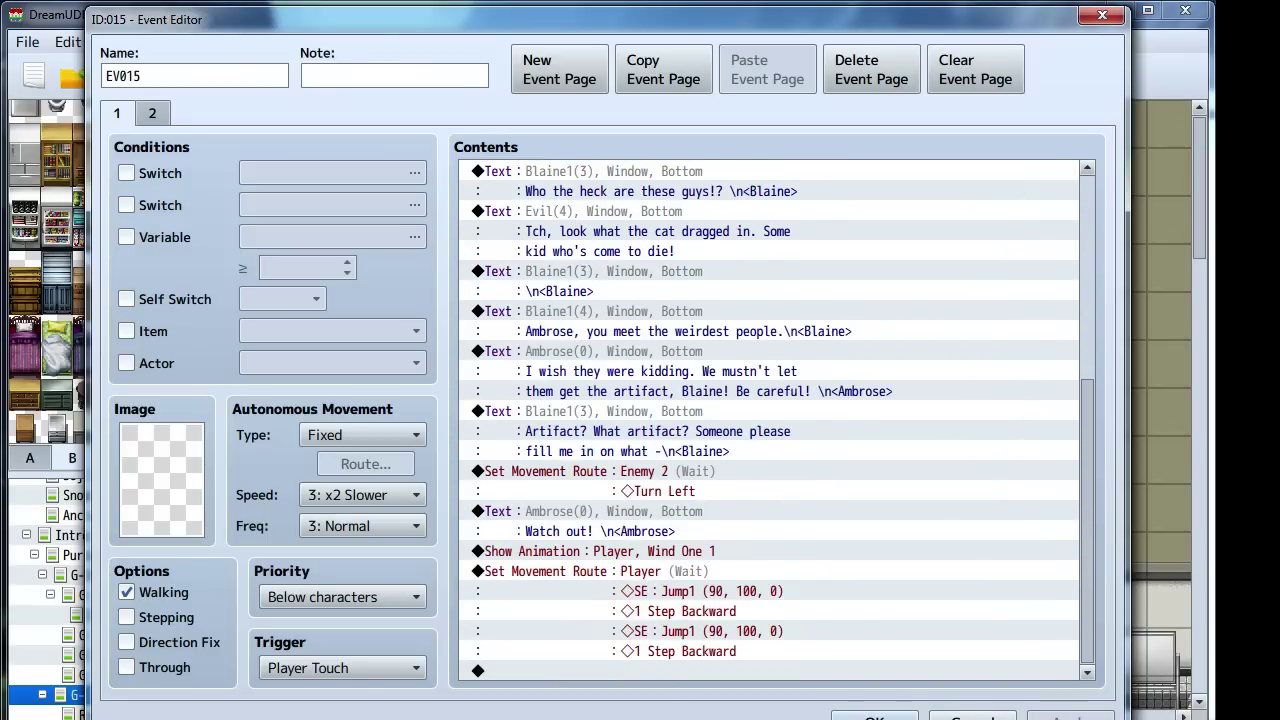
{"action": "double_click", "coordinate": [668, 672]}
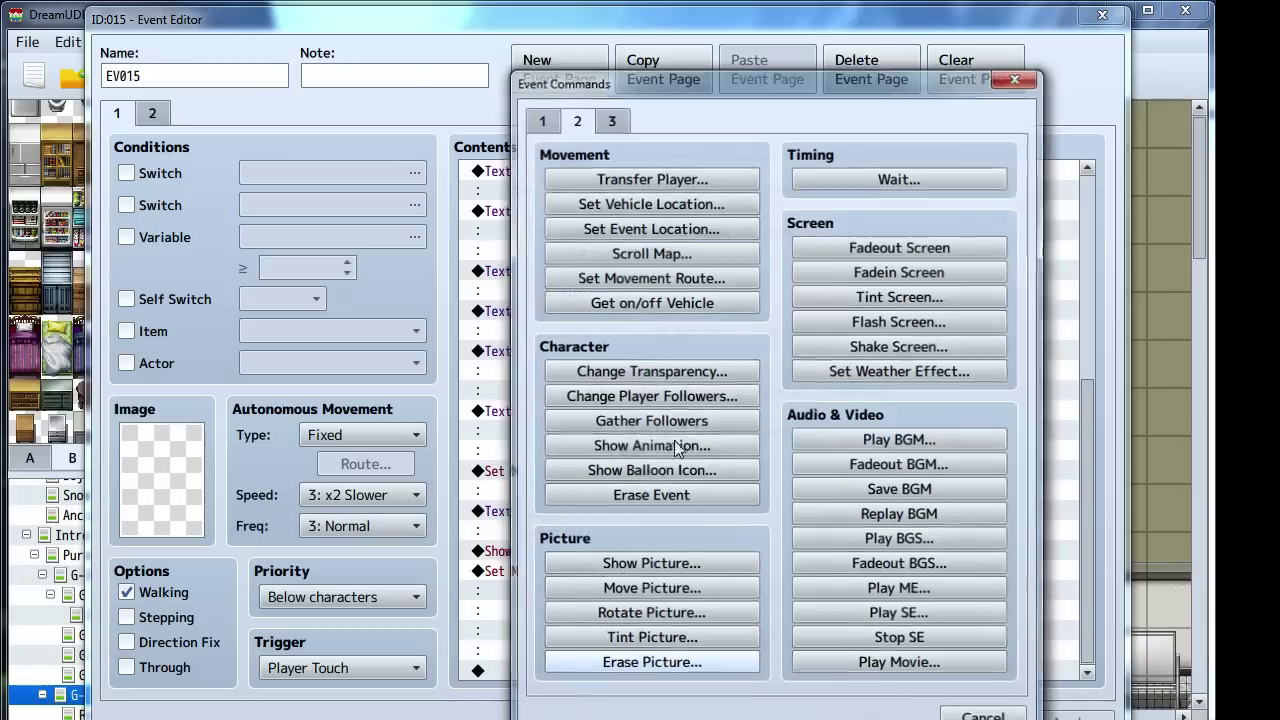
{"action": "left_click", "coordinate": [600, 178]}
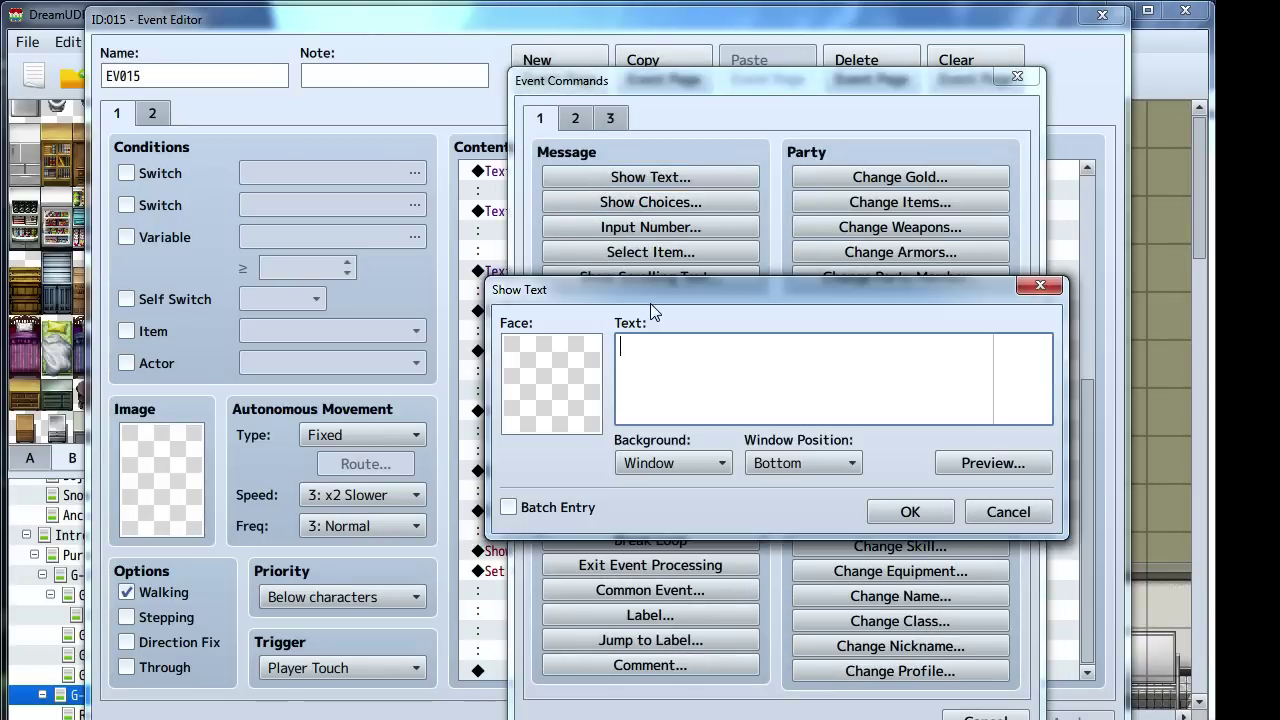
{"action": "double_click", "coordinate": [590, 382]}
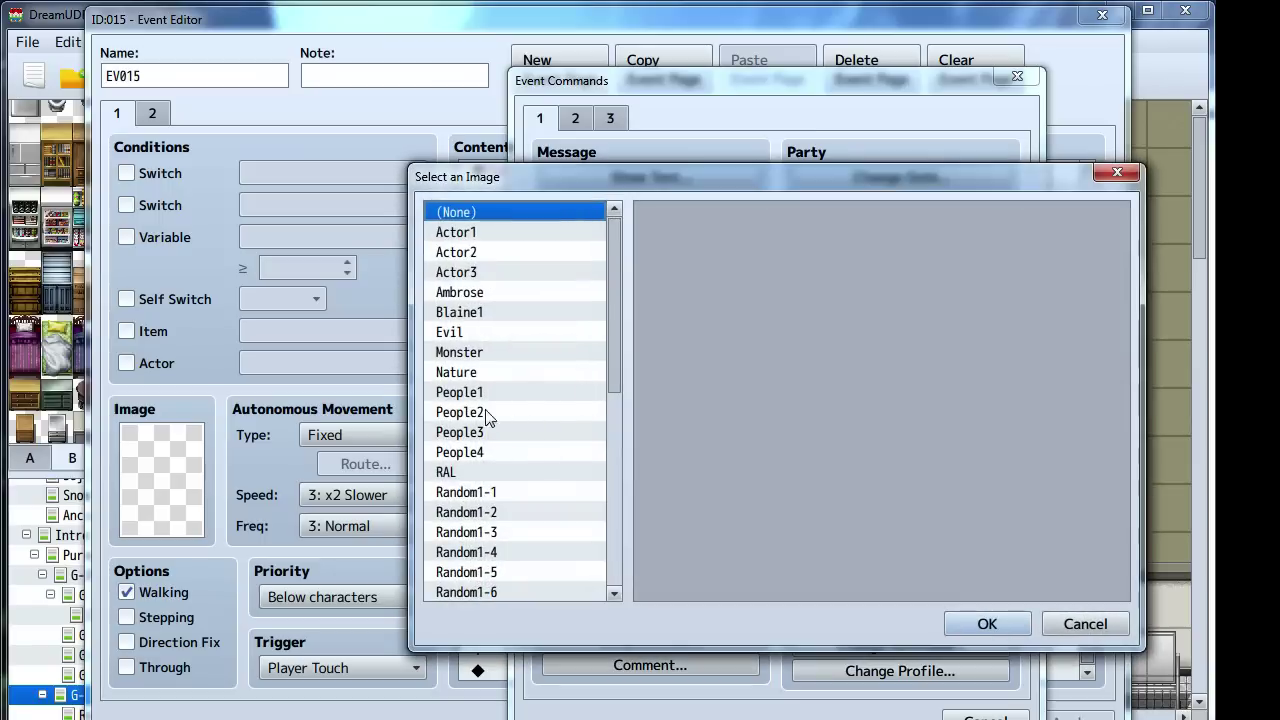
{"action": "left_click", "coordinate": [478, 293]}
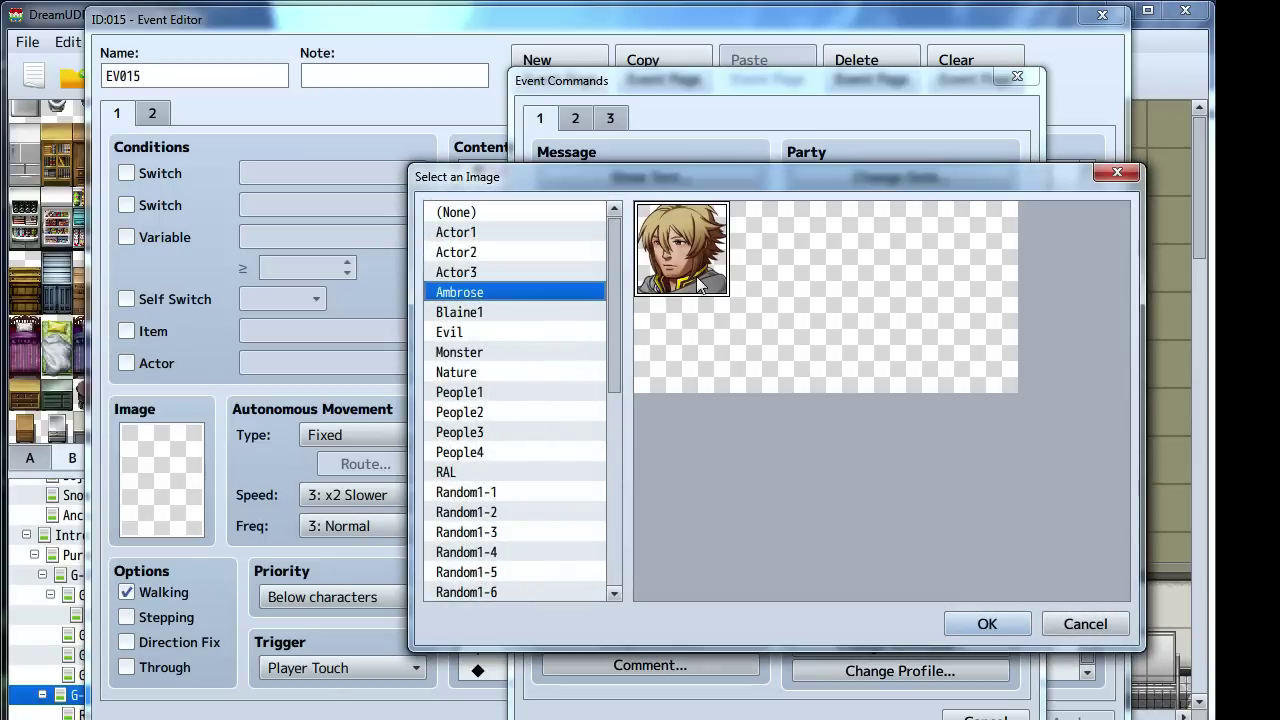
{"action": "left_click", "coordinate": [1080, 622]}
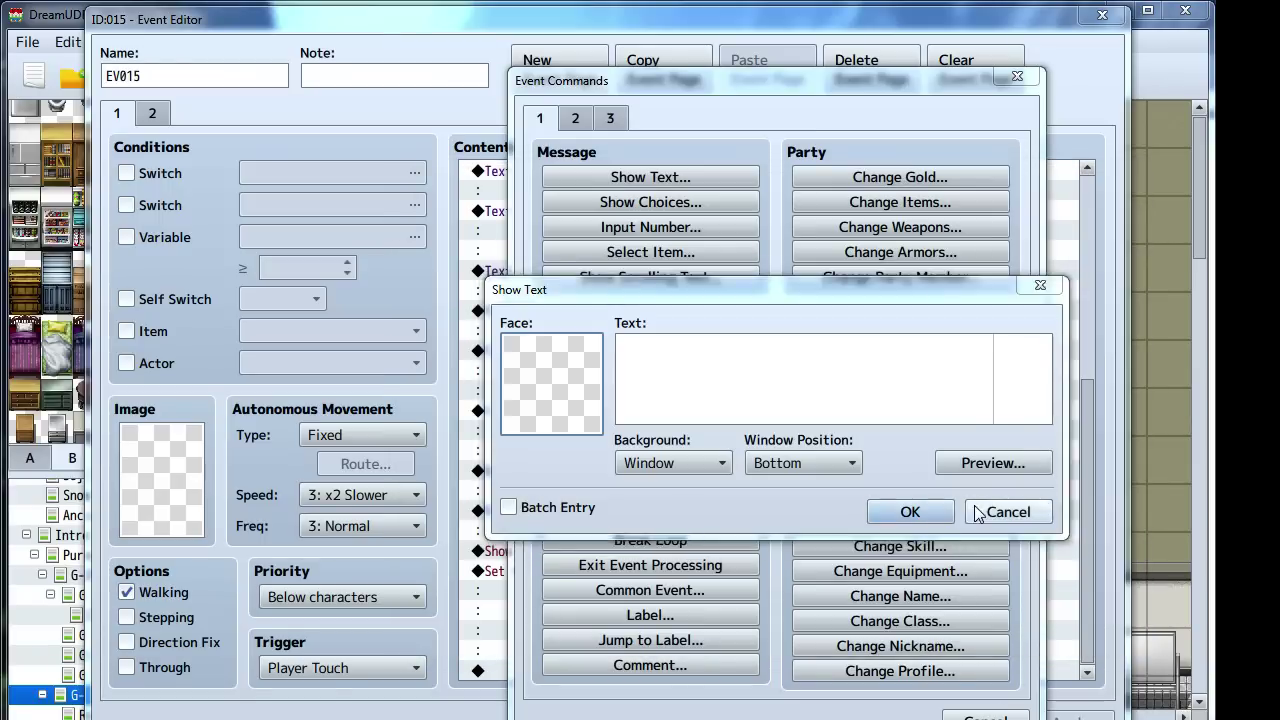
{"action": "left_click", "coordinate": [998, 510]}
{"action": "left_click", "coordinate": [990, 716]}
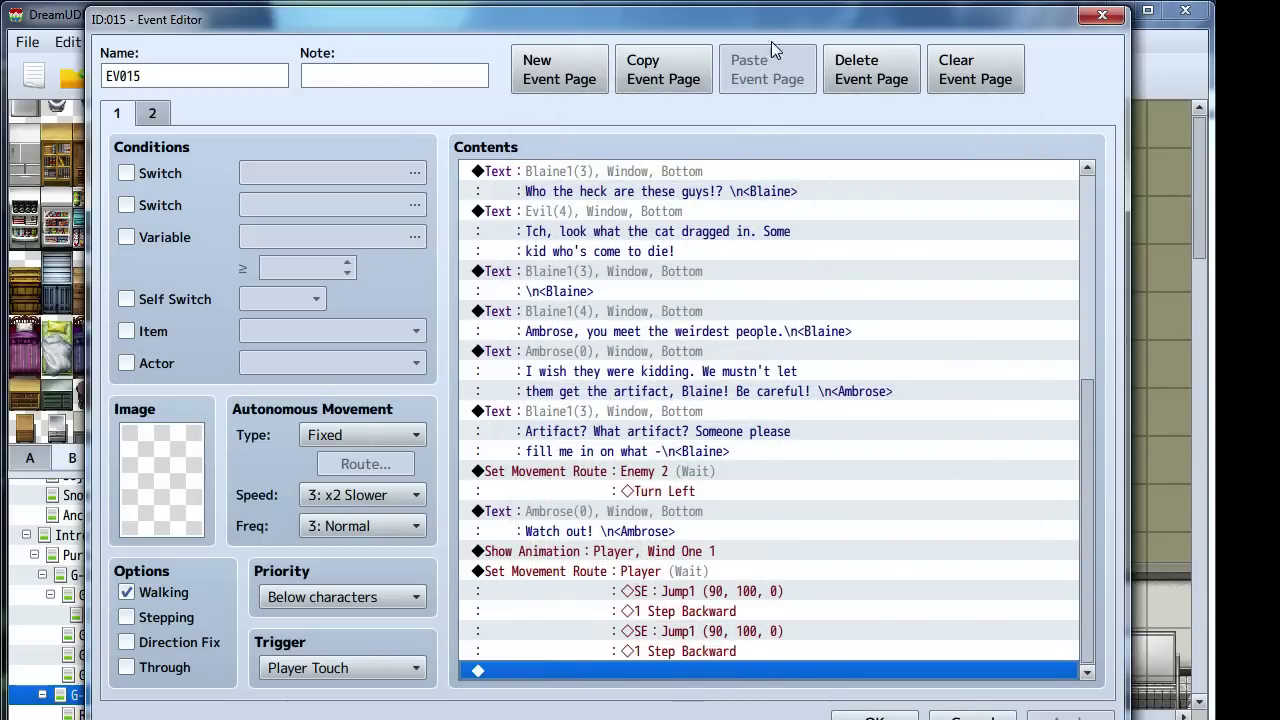
Start a movement route at the end of the contents for DEAN AMBROSE, with its speed set to 6: x4 Faster
{"action": "left_click_drag", "start_coordinate": [771, 22], "coordinate": [843, 343]}
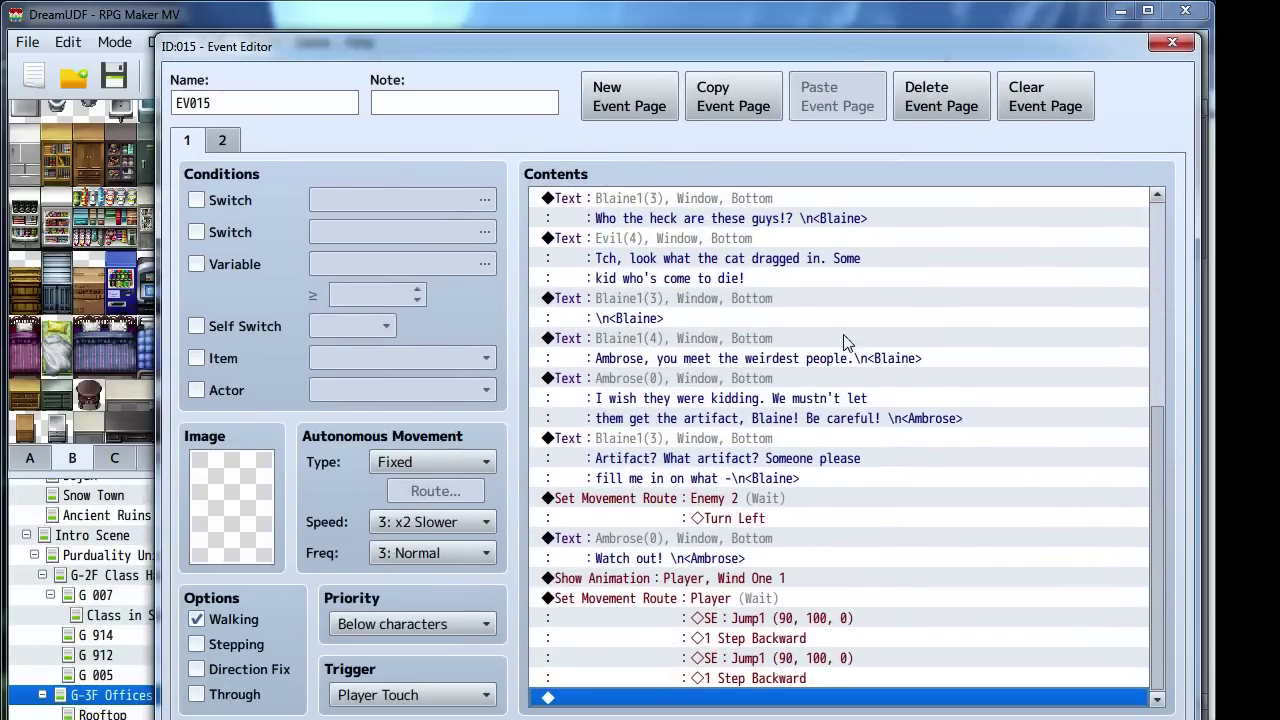
{"action": "double_click", "coordinate": [660, 697]}
{"action": "left_click", "coordinate": [645, 145]}
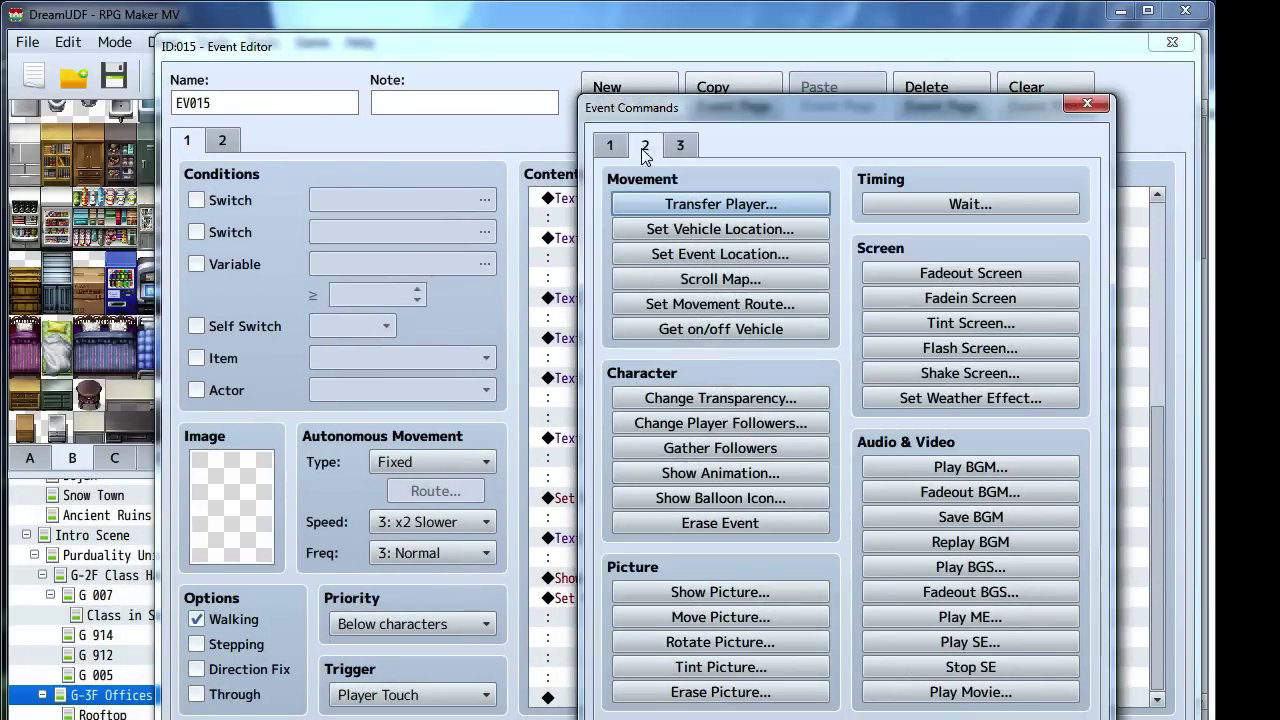
{"action": "left_click", "coordinate": [690, 304]}
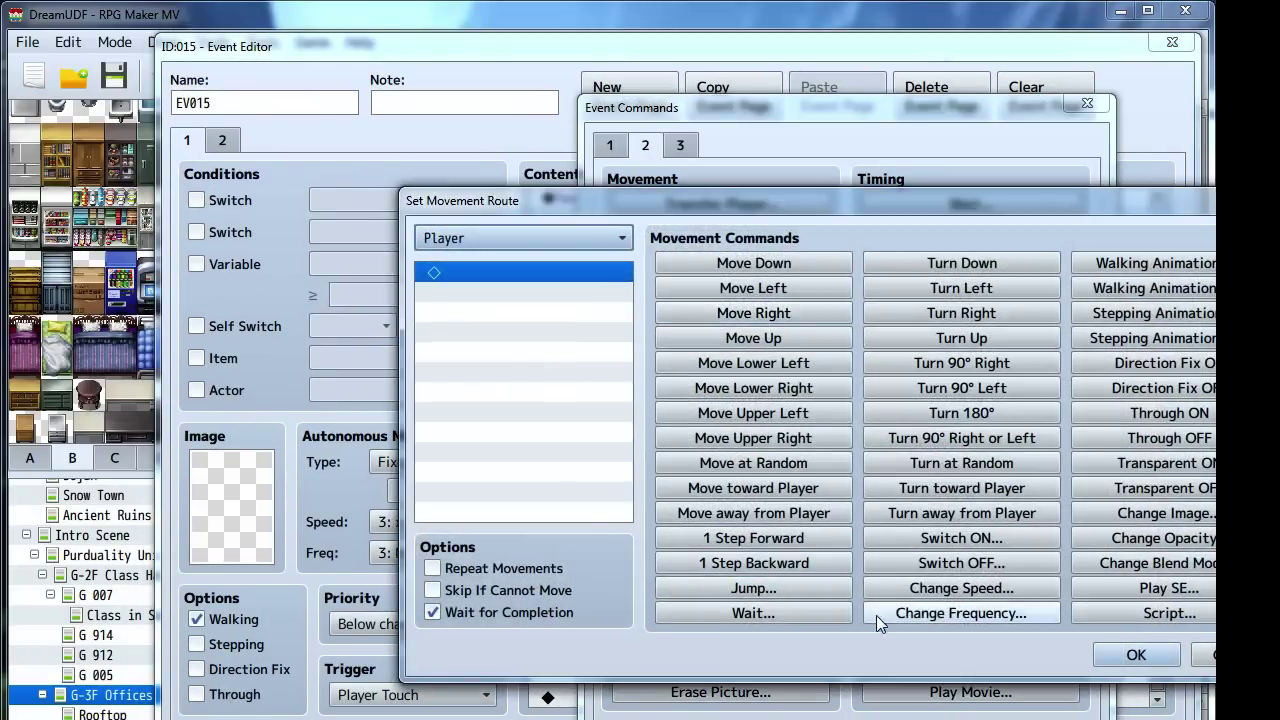
{"action": "left_click", "coordinate": [920, 597]}
{"action": "left_click", "coordinate": [850, 438]}
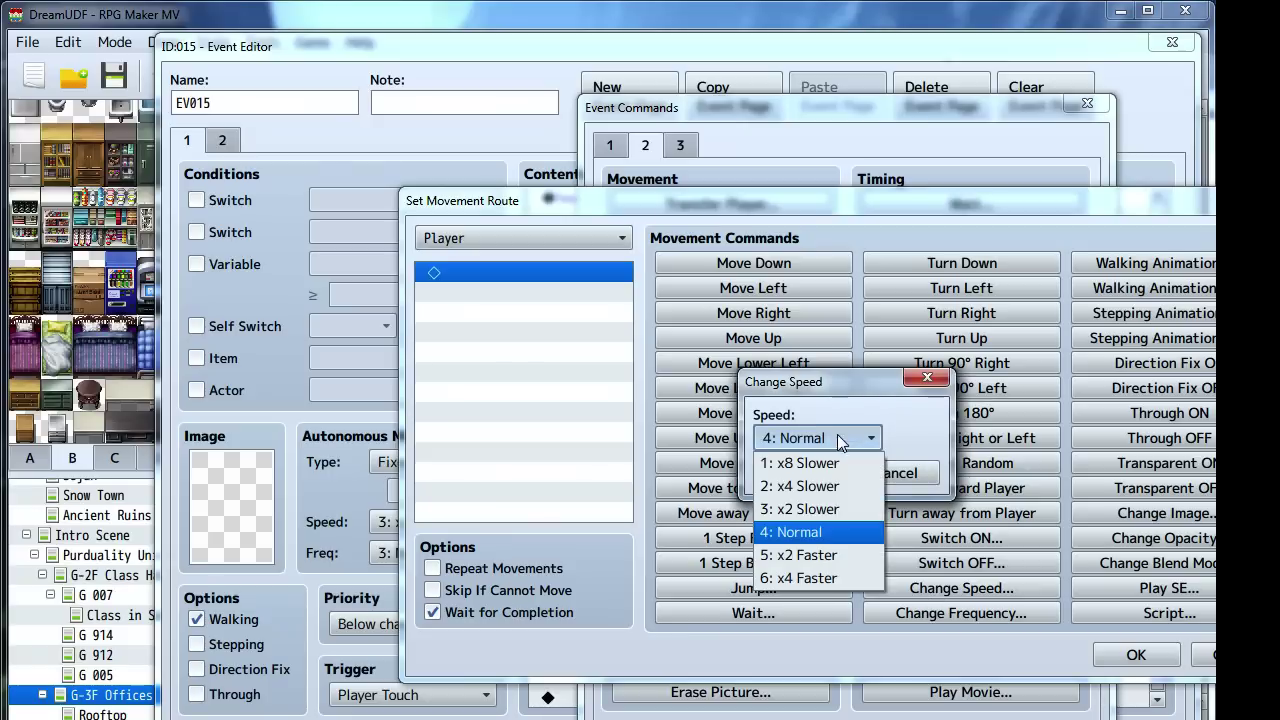
{"action": "left_click", "coordinate": [823, 582]}
{"action": "left_click", "coordinate": [795, 477]}
{"action": "left_click", "coordinate": [510, 238]}
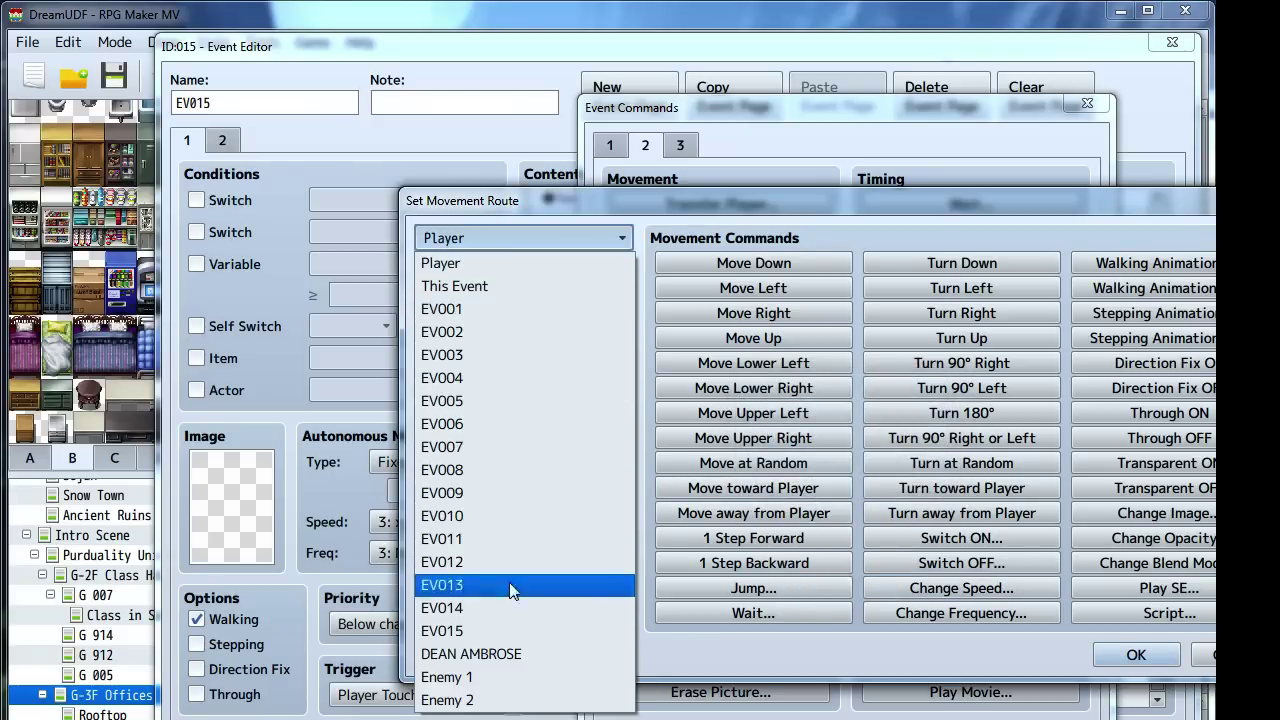
{"action": "left_click", "coordinate": [481, 658]}
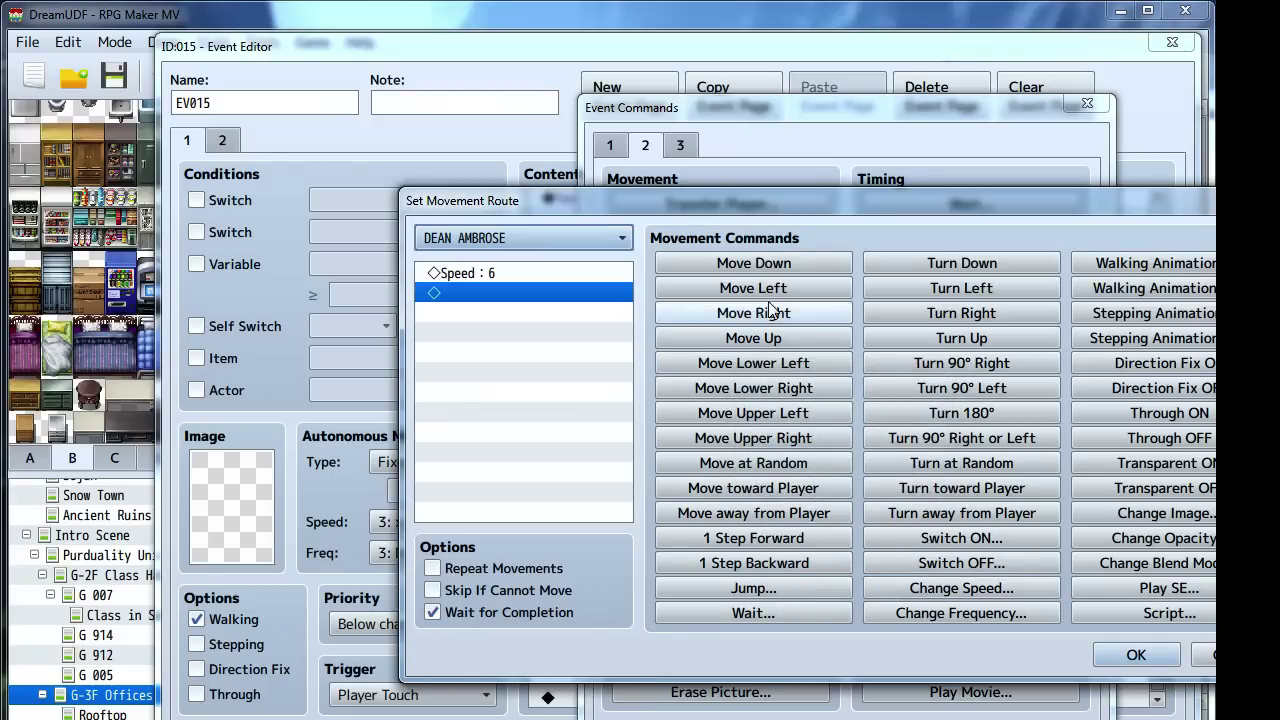
Add a Move Up and a Change Image command with no image to DEAN AMBROSE's route
{"action": "left_click", "coordinate": [772, 341]}
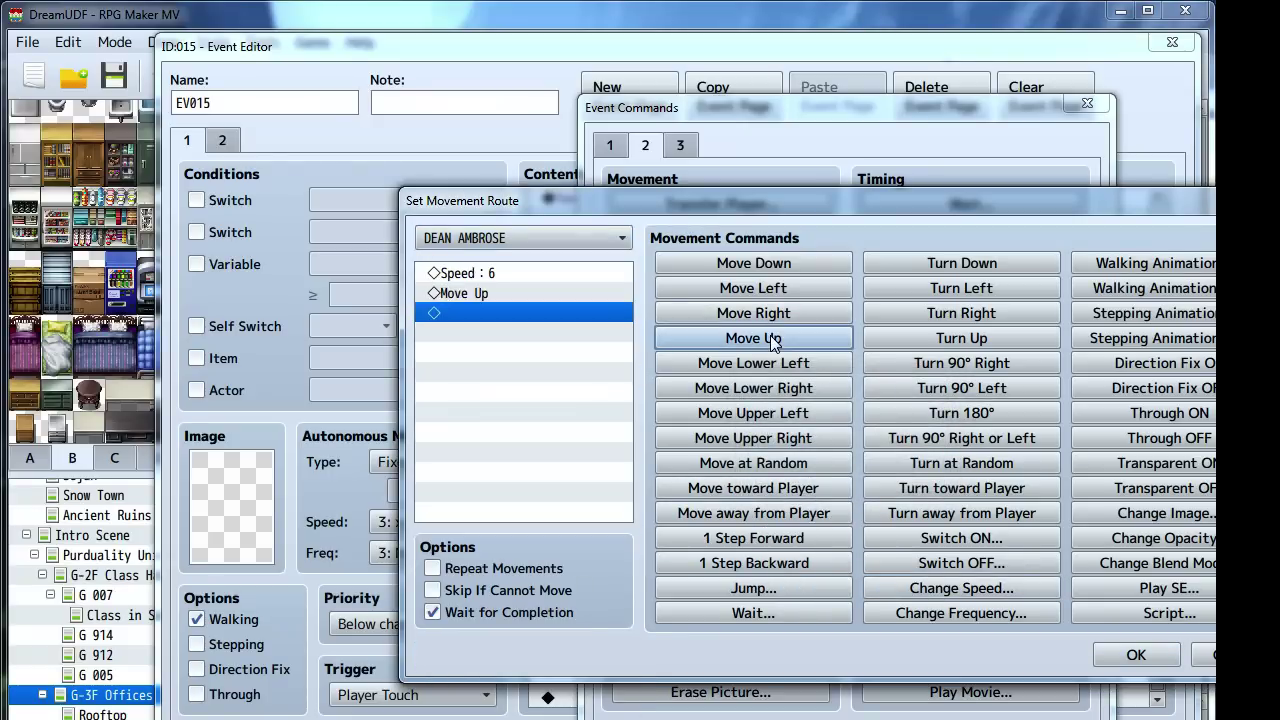
{"action": "left_click", "coordinate": [1113, 545]}
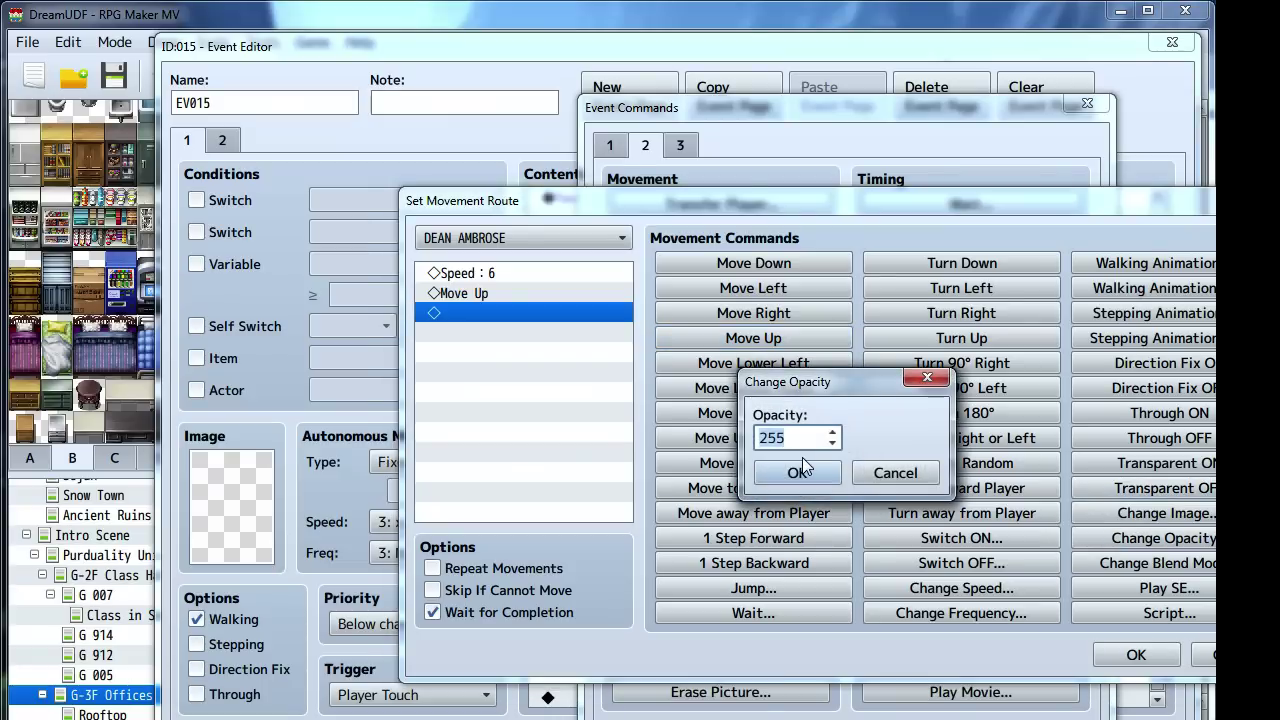
{"action": "left_click", "coordinate": [895, 474]}
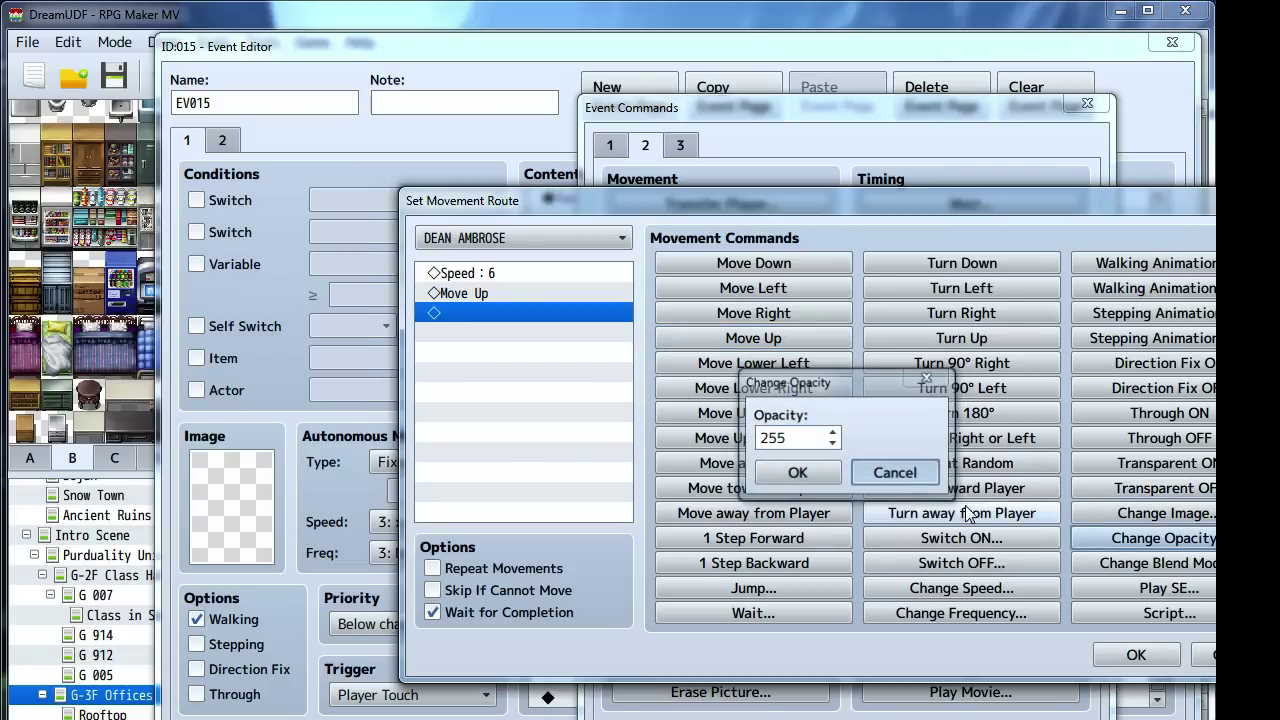
{"action": "left_click", "coordinate": [1139, 514]}
{"action": "left_click", "coordinate": [805, 504]}
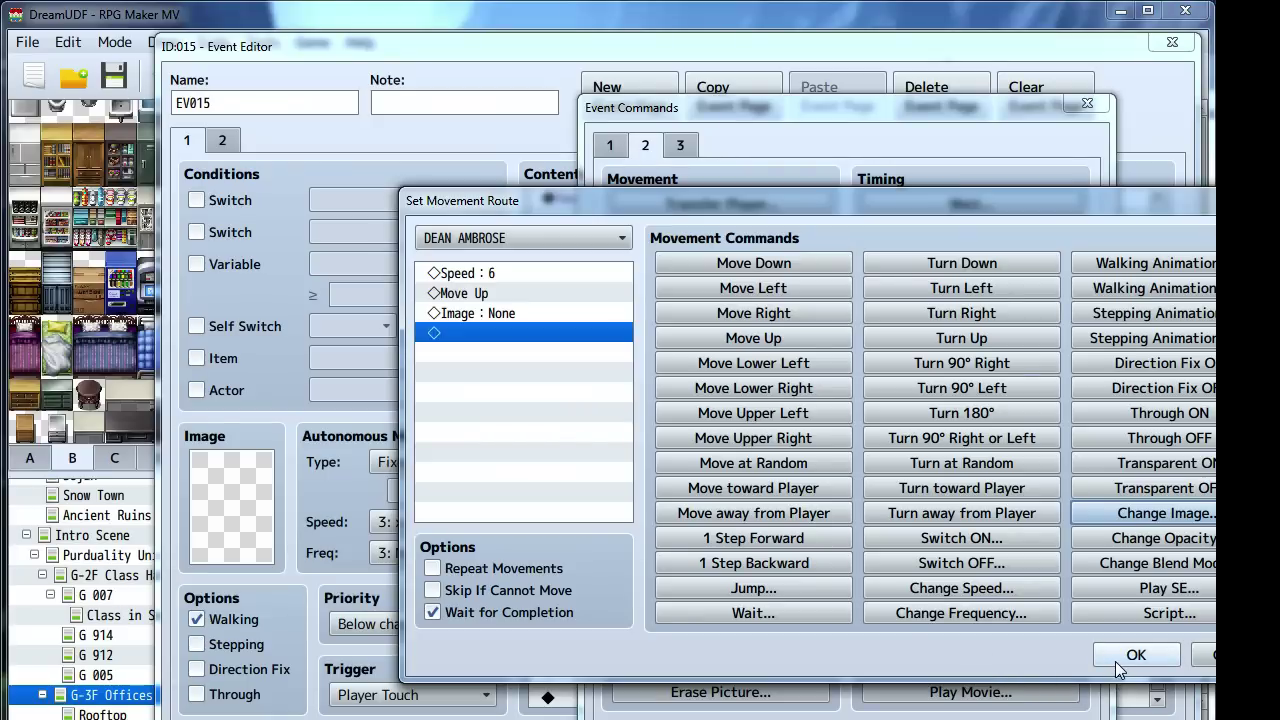
{"action": "left_click", "coordinate": [489, 312]}
{"action": "double_click", "coordinate": [489, 312]}
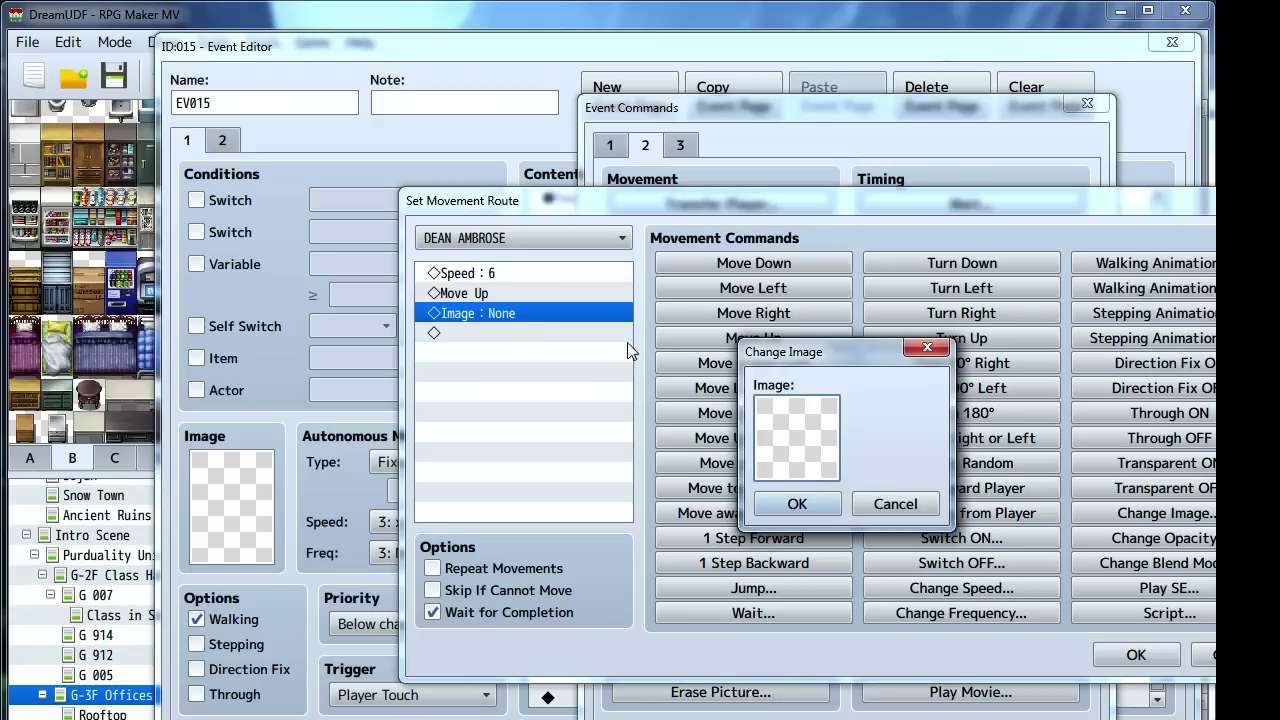
{"action": "left_click", "coordinate": [897, 500]}
{"action": "left_click", "coordinate": [532, 445]}
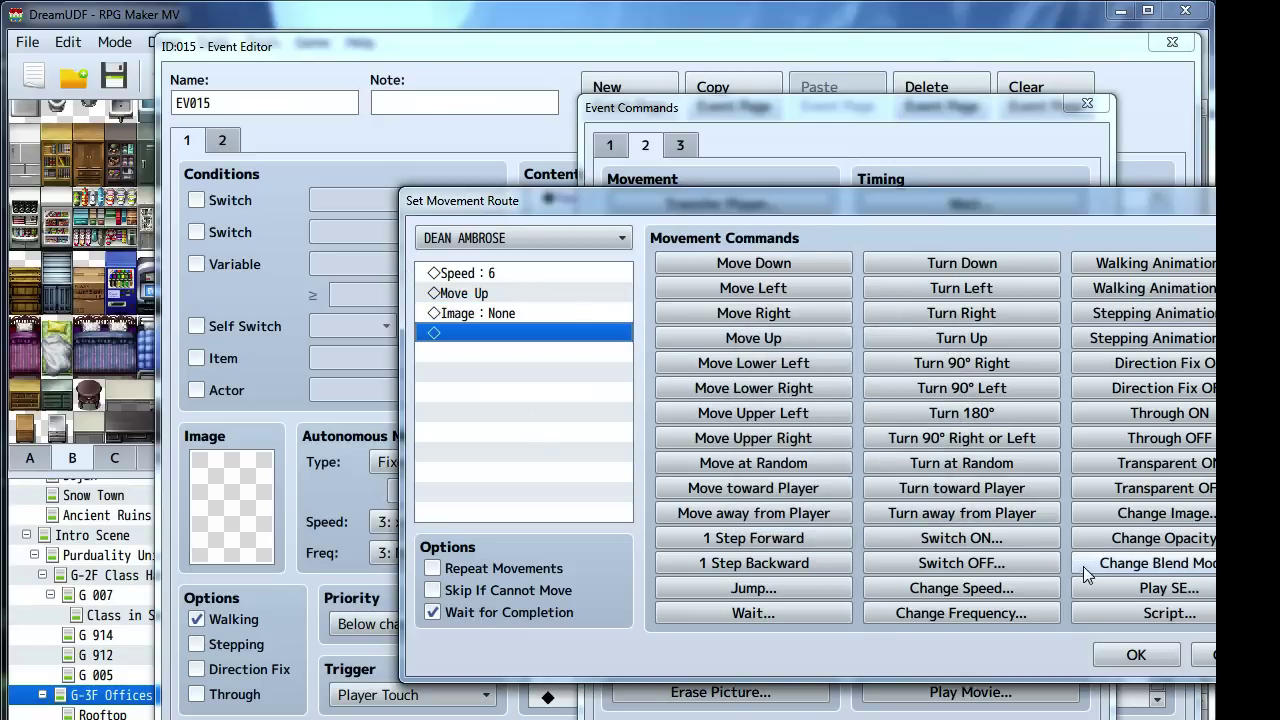
Add the Crash sound effect at 90% volume and 100% pitch to the end of DEAN AMBROSE's route, and save the event
{"action": "left_click", "coordinate": [458, 295]}
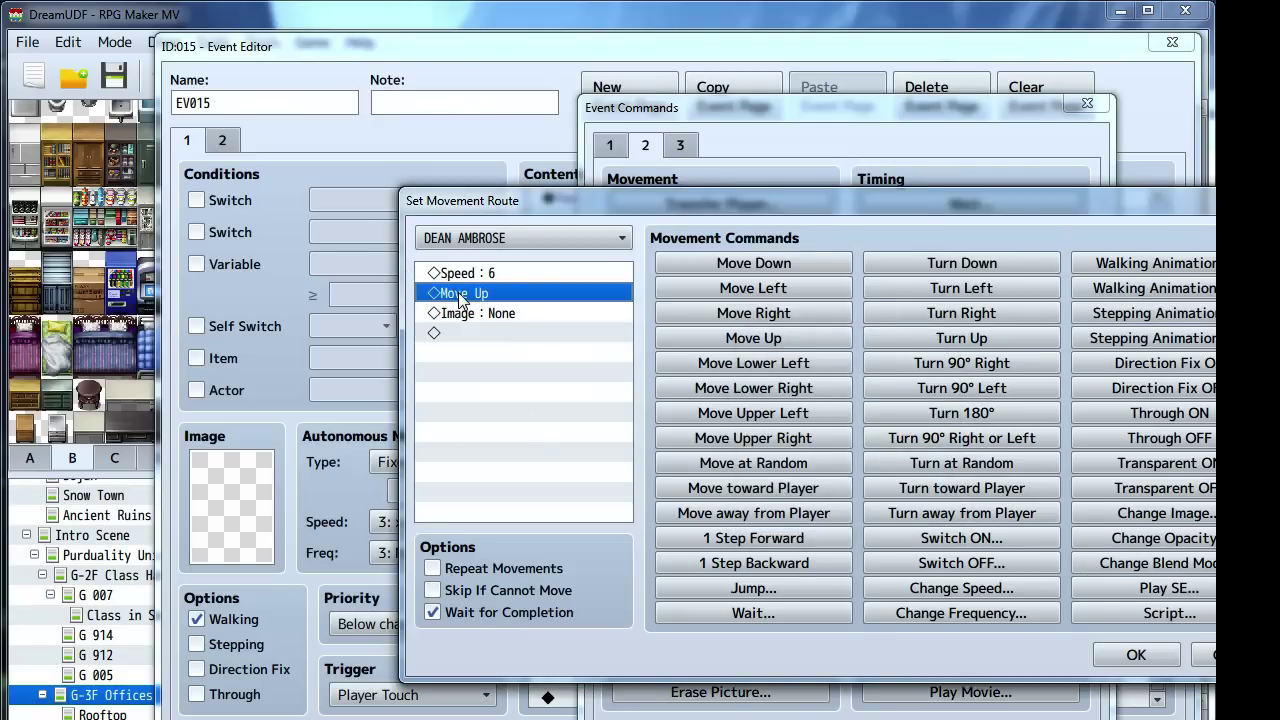
{"action": "right_click", "coordinate": [461, 300]}
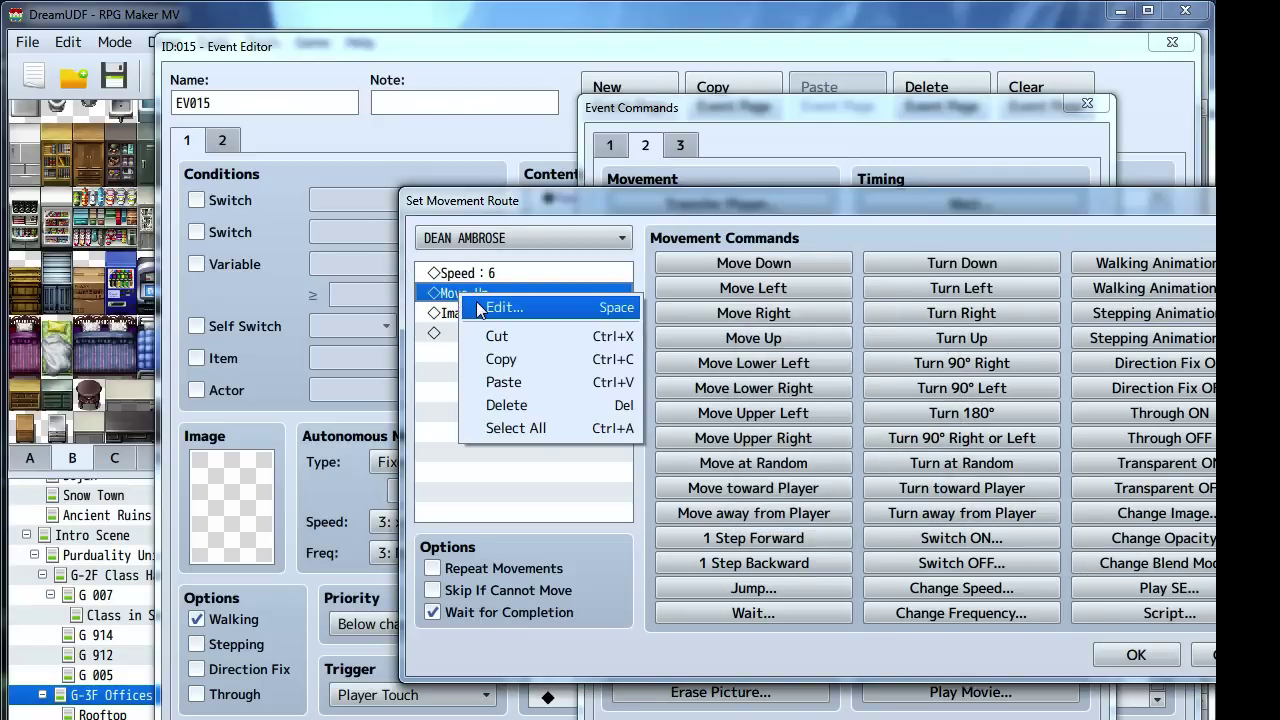
{"action": "left_click", "coordinate": [446, 373]}
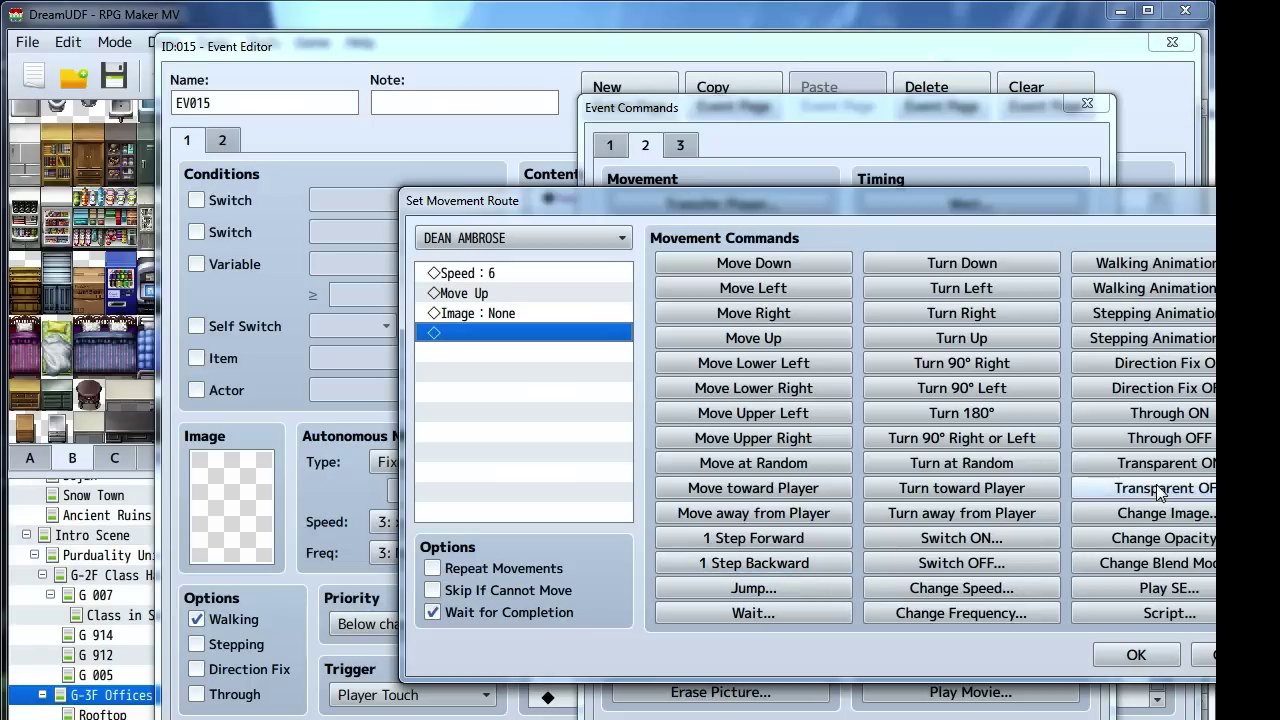
{"action": "left_click", "coordinate": [1169, 588]}
{"action": "left_click_drag", "start_coordinate": [873, 258], "coordinate": [883, 307]}
{"action": "left_click", "coordinate": [729, 466]}
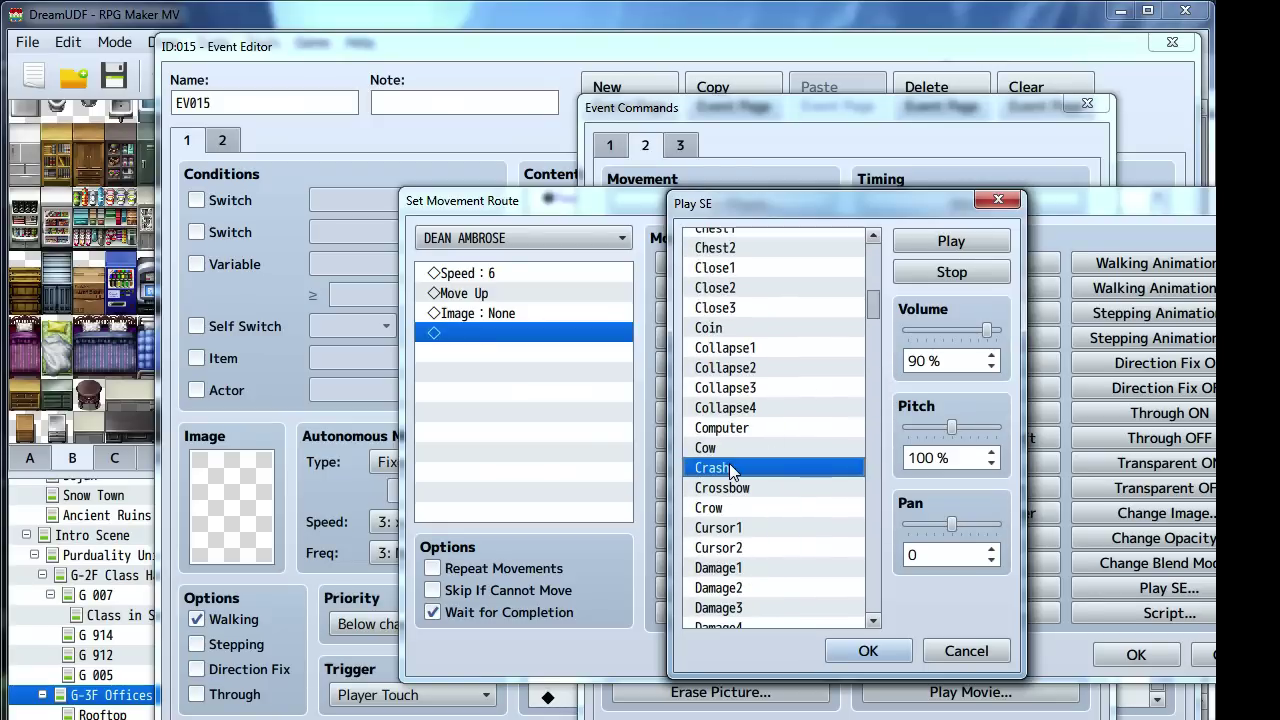
{"action": "left_click", "coordinate": [852, 648]}
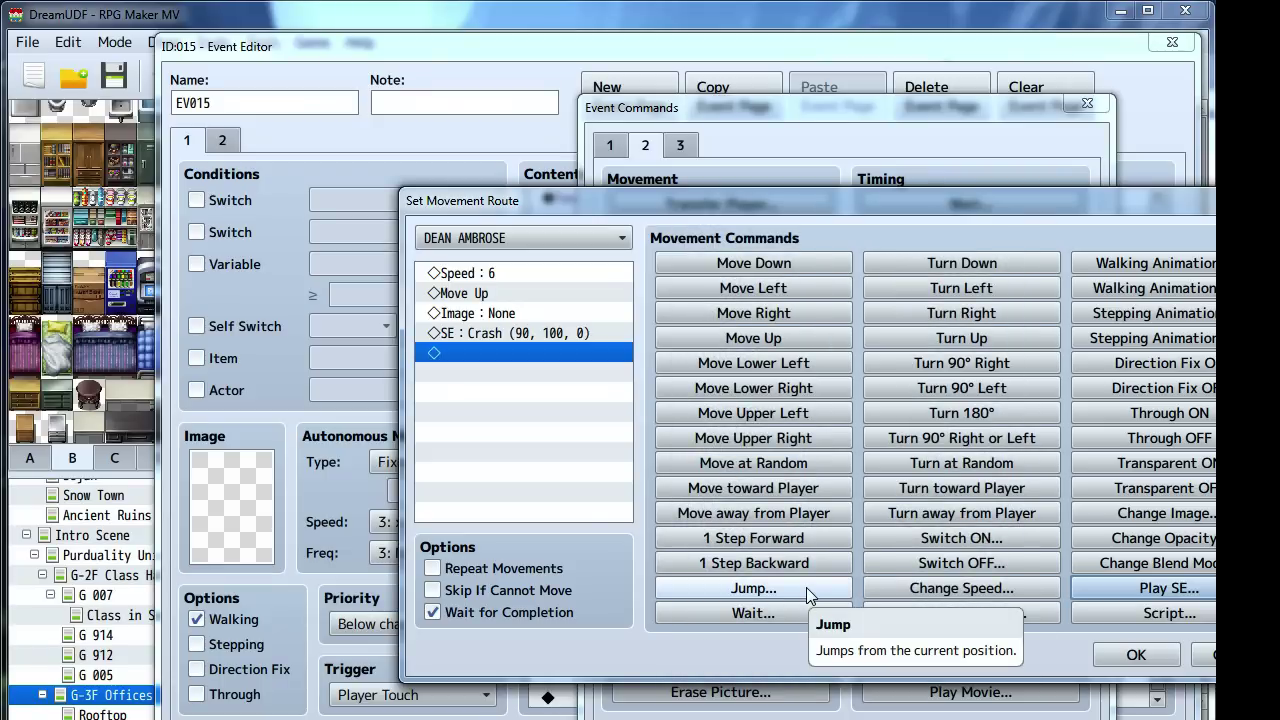
{"action": "left_click", "coordinate": [1136, 654]}
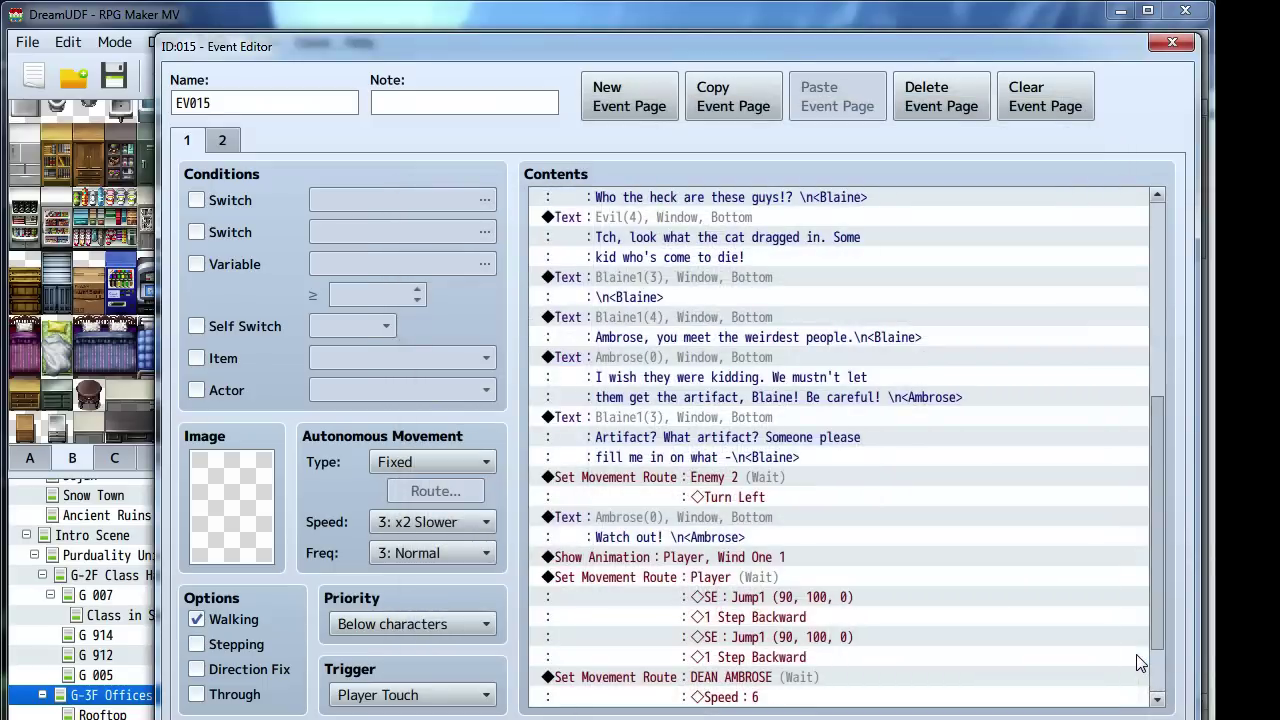
{"action": "key", "text": "Return"}
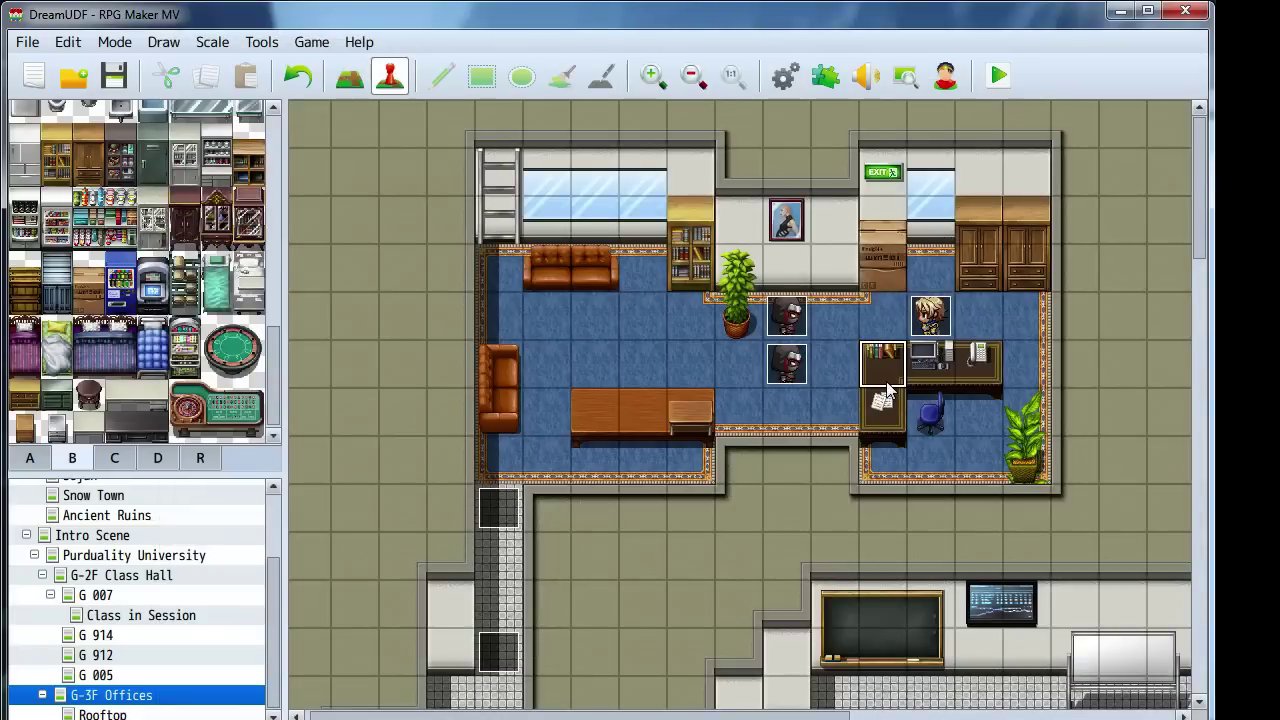
Try the two-tile wall crack over the window above the desk in map editing mode, and undo it
{"action": "scroll", "coordinate": [166, 345], "scroll_direction": "up", "scroll_amount": 10}
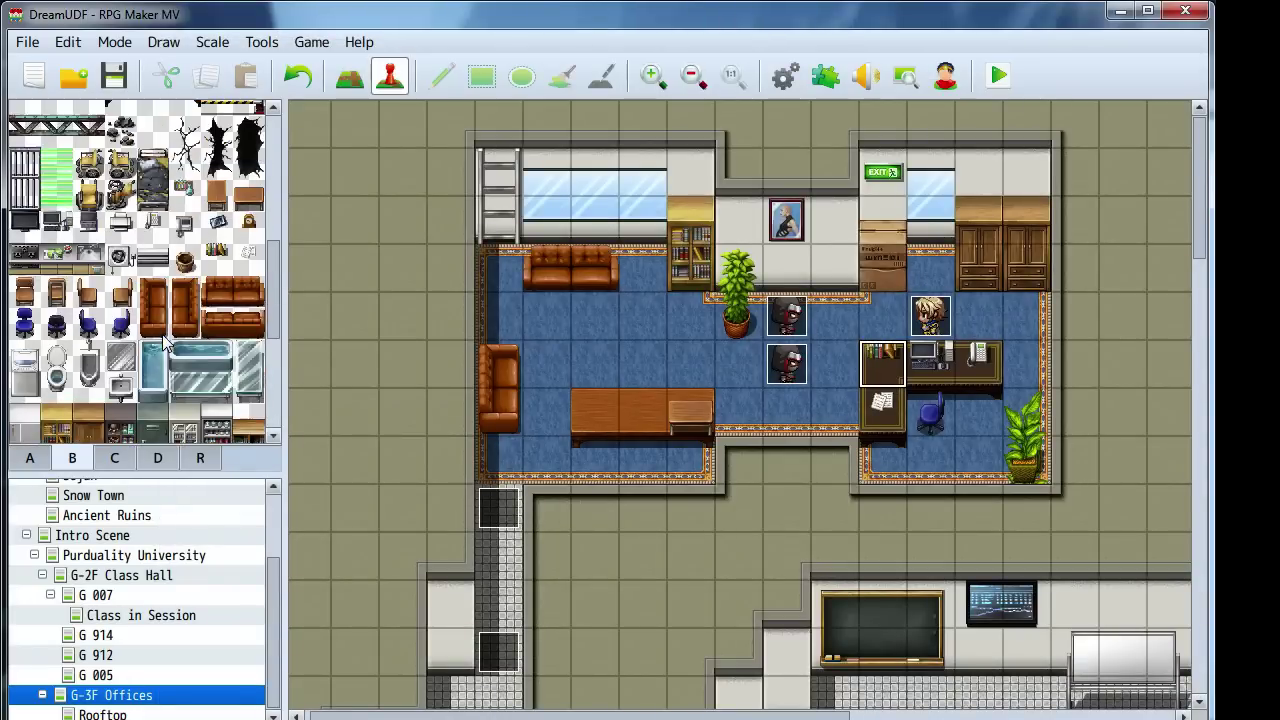
{"action": "left_click_drag", "start_coordinate": [185, 308], "coordinate": [185, 336]}
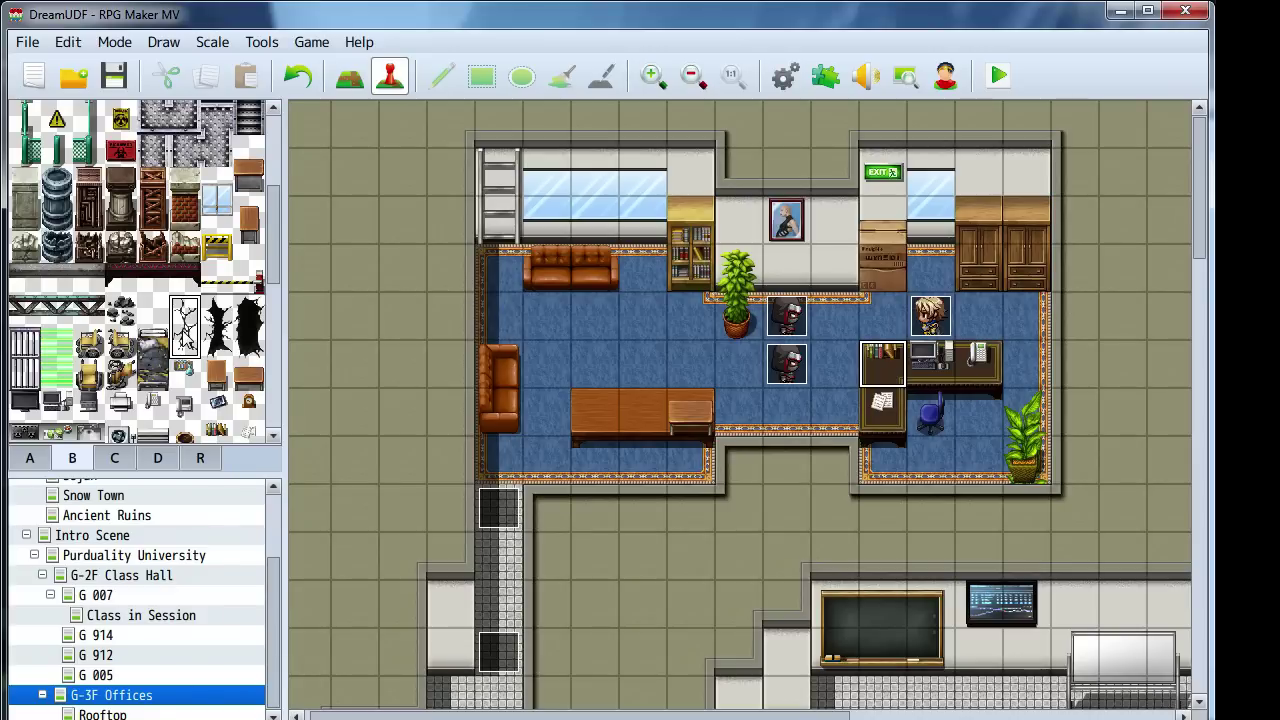
{"action": "left_click", "coordinate": [930, 175]}
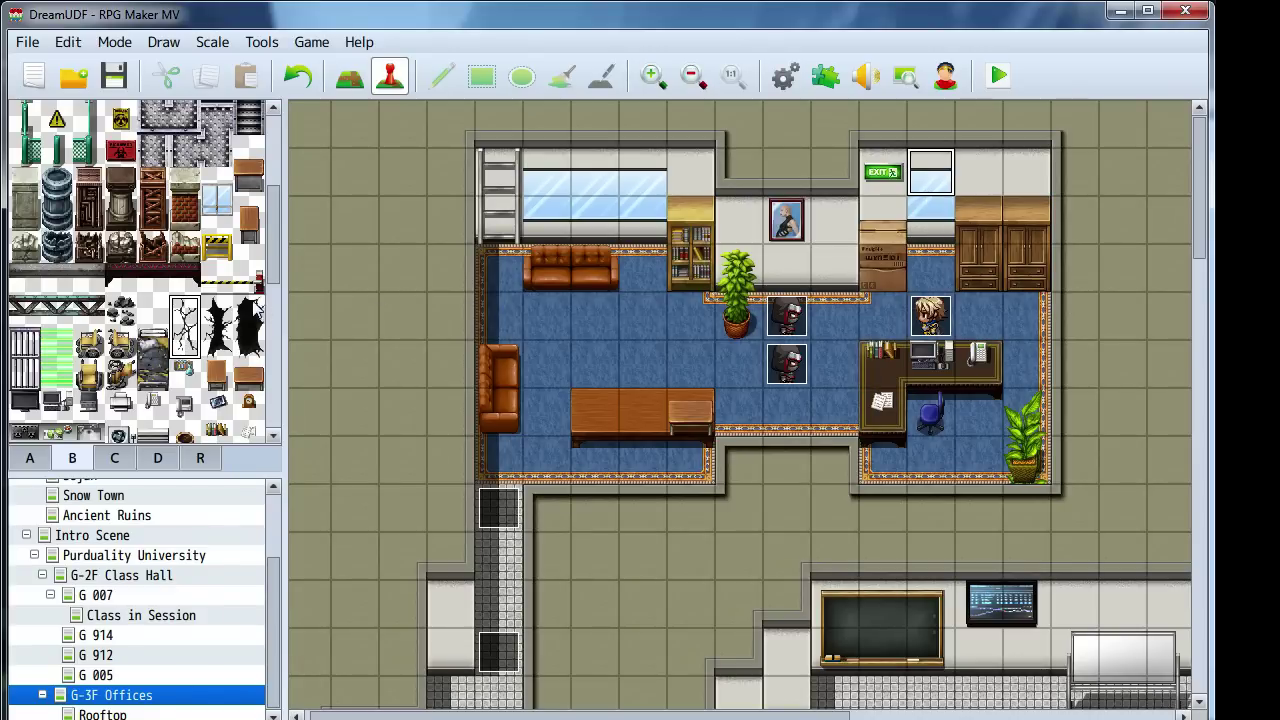
{"action": "left_click", "coordinate": [350, 76]}
{"action": "left_click", "coordinate": [930, 175]}
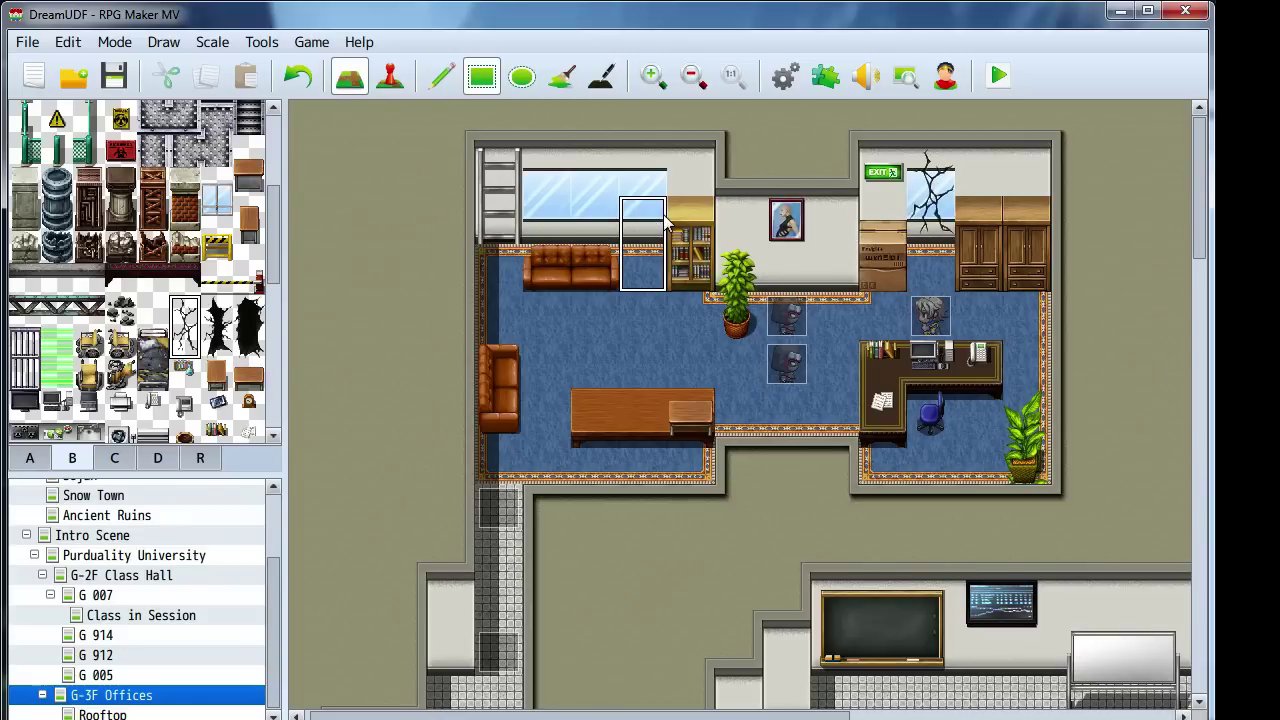
{"action": "key", "text": "ctrl+z"}
Try the upper and lower halves of the wall crack separately on the same window, undoing each placement
{"action": "left_click", "coordinate": [185, 312]}
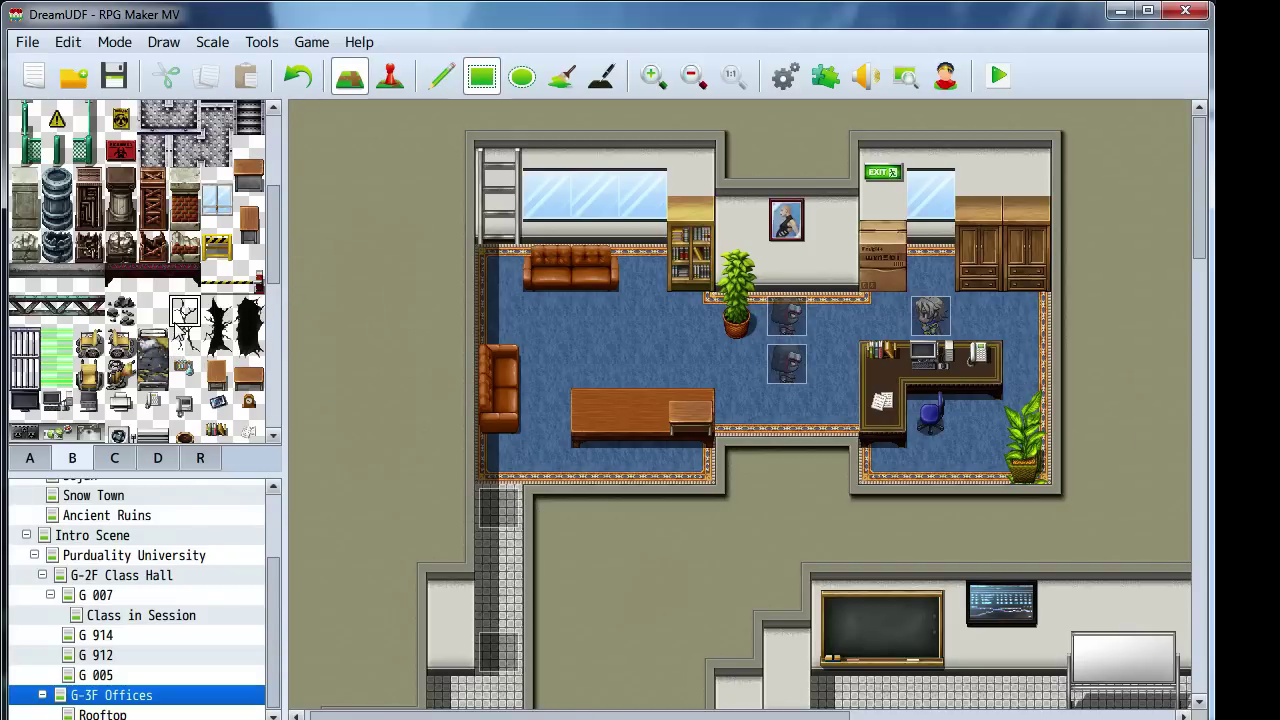
{"action": "left_click", "coordinate": [930, 175]}
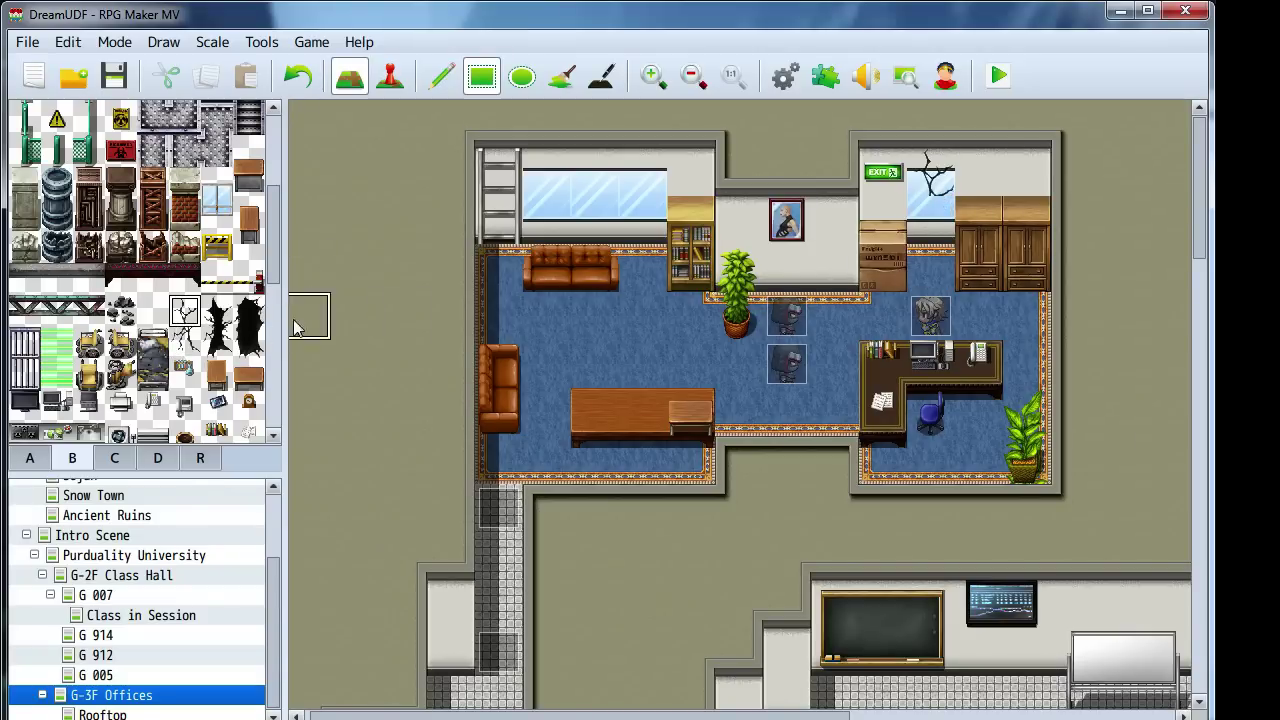
{"action": "key", "text": "ctrl+z"}
{"action": "left_click", "coordinate": [185, 340]}
{"action": "left_click", "coordinate": [930, 220]}
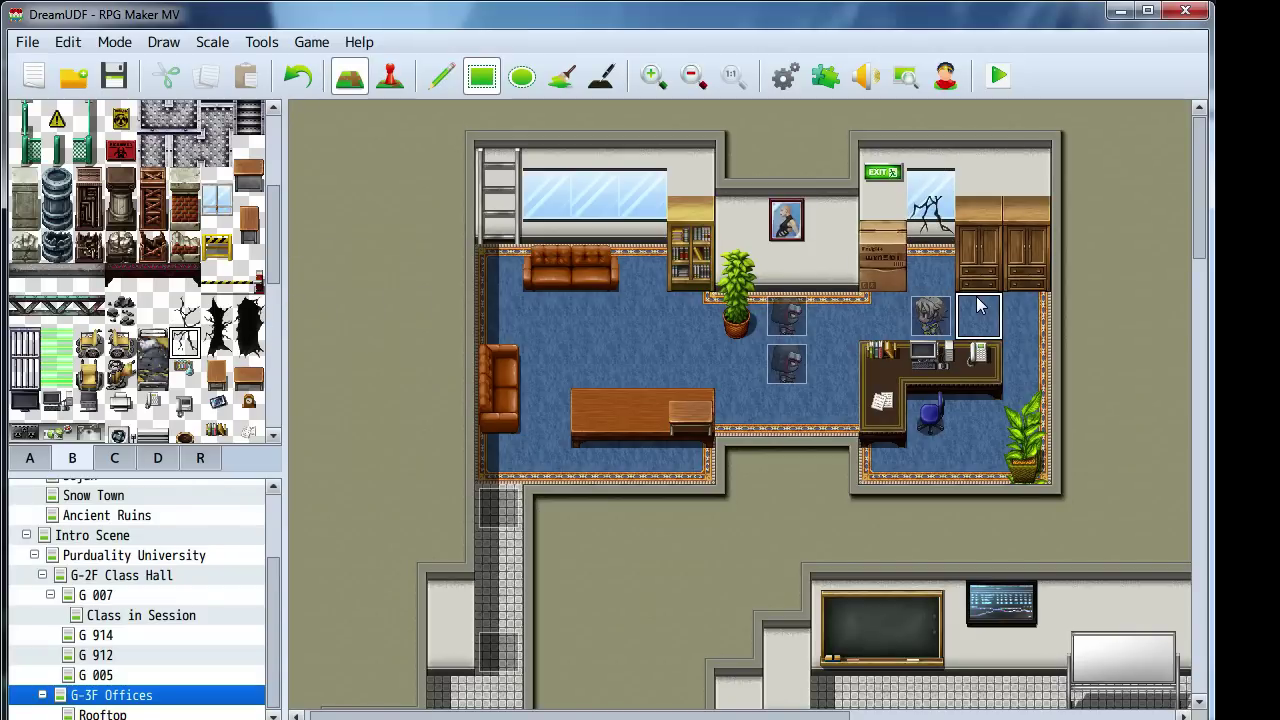
{"action": "key", "text": "ctrl+z"}
Try the lower half of the narrow black wall hole on the window above the desk, and undo it
{"action": "scroll", "coordinate": [183, 318], "scroll_direction": "down", "scroll_amount": 2}
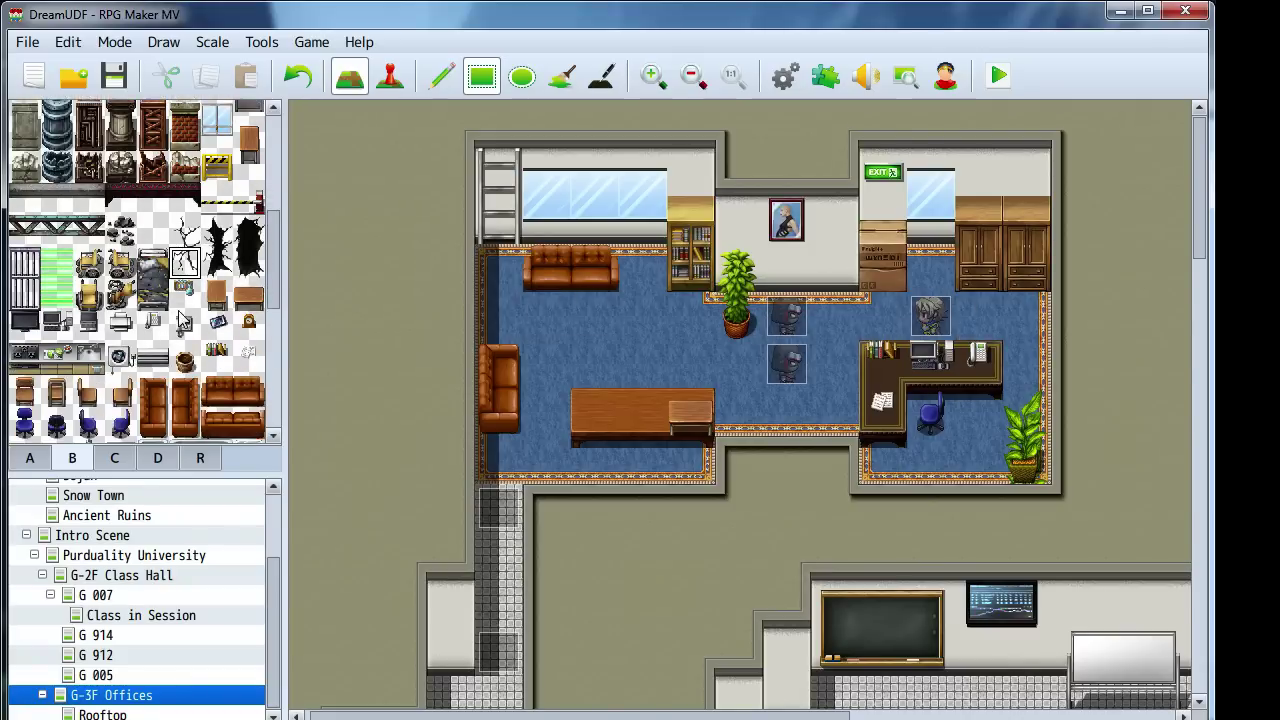
{"action": "scroll", "coordinate": [183, 318], "scroll_direction": "up", "scroll_amount": 1}
{"action": "left_click", "coordinate": [222, 278]}
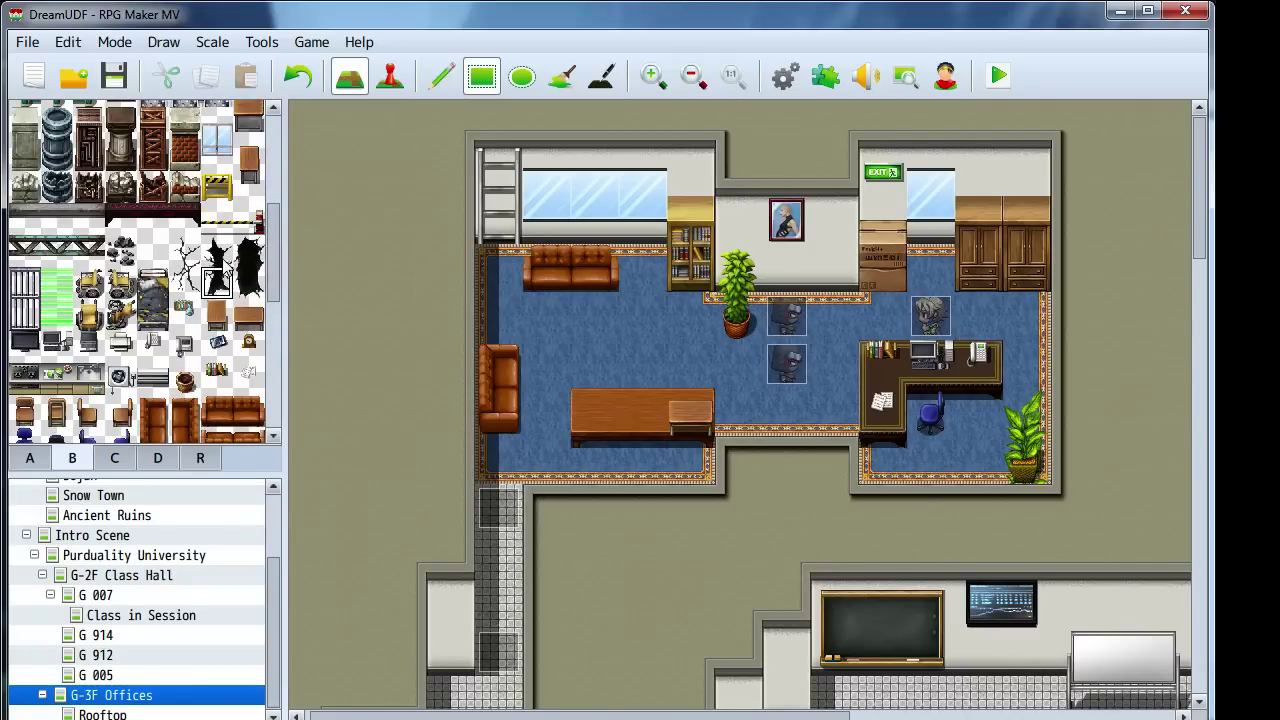
{"action": "left_click", "coordinate": [930, 220]}
{"action": "key", "text": "ctrl+z"}
Examine tilesets B, C and D for a tile that could serve as the broken window
{"action": "scroll", "coordinate": [224, 312], "scroll_direction": "up", "scroll_amount": 4}
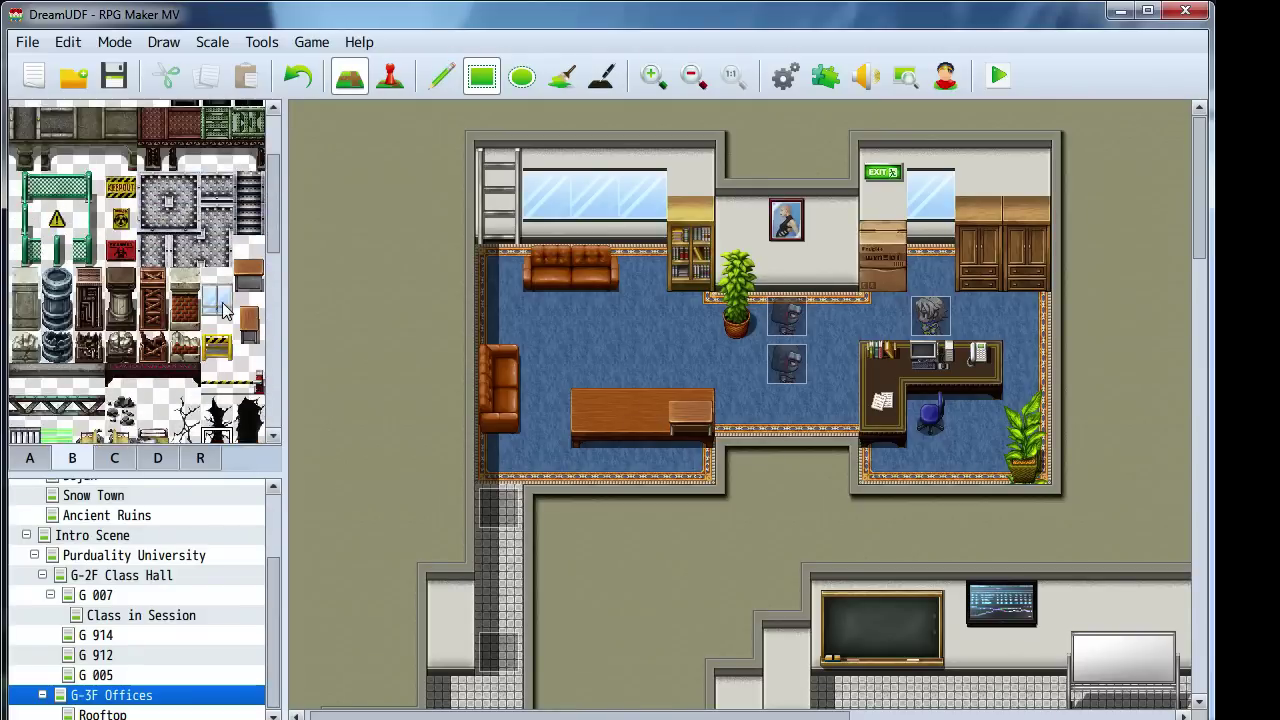
{"action": "left_click", "coordinate": [114, 458]}
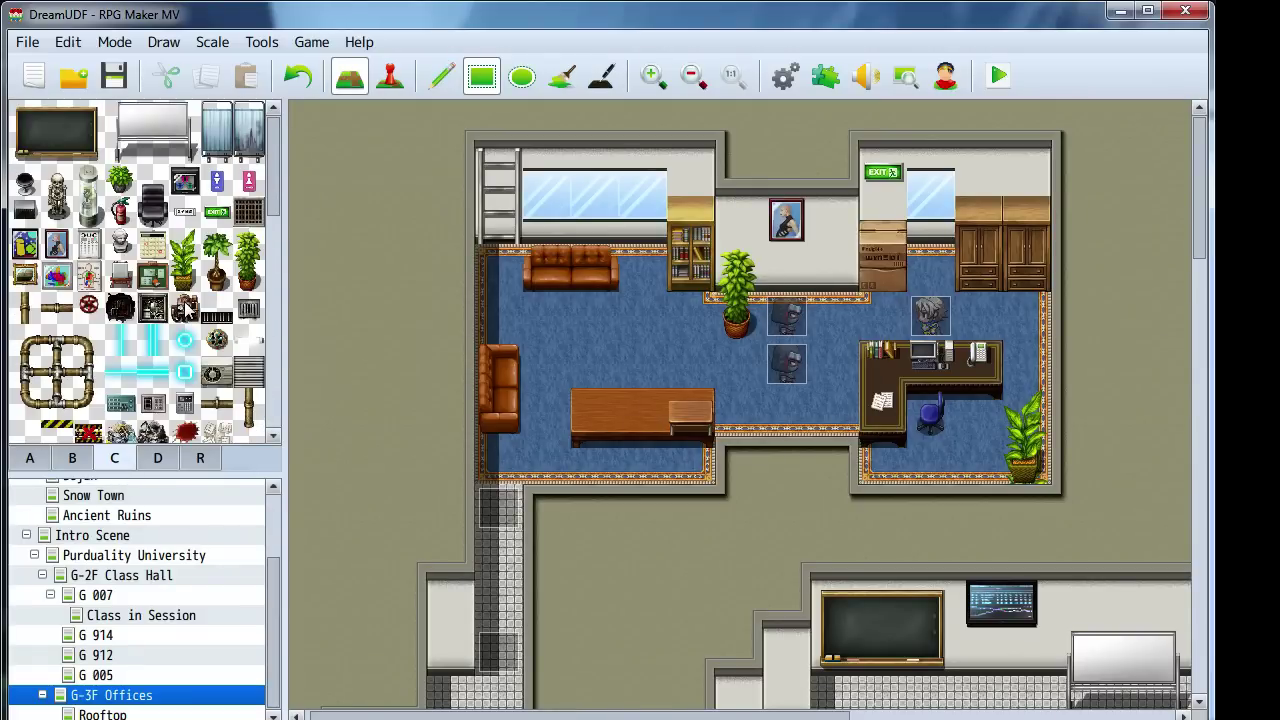
{"action": "scroll", "coordinate": [187, 310], "scroll_direction": "down", "scroll_amount": 10}
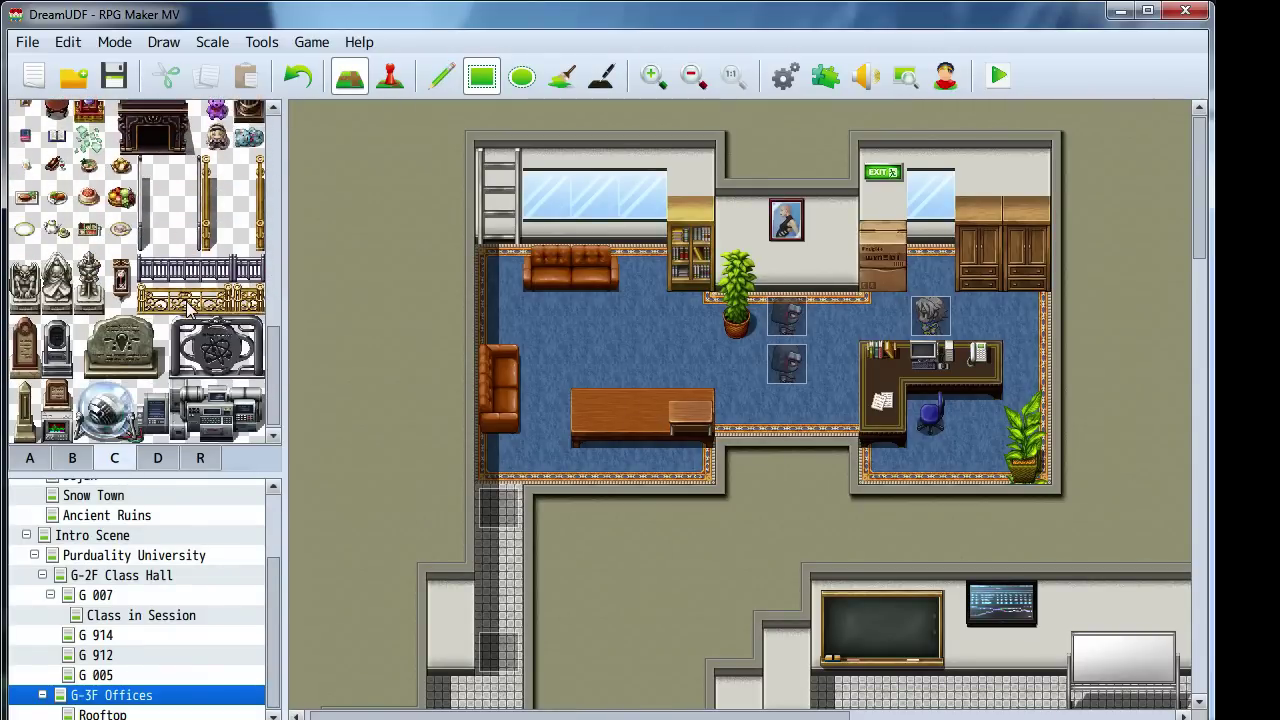
{"action": "left_click", "coordinate": [157, 458]}
{"action": "scroll", "coordinate": [182, 340], "scroll_direction": "down", "scroll_amount": 5}
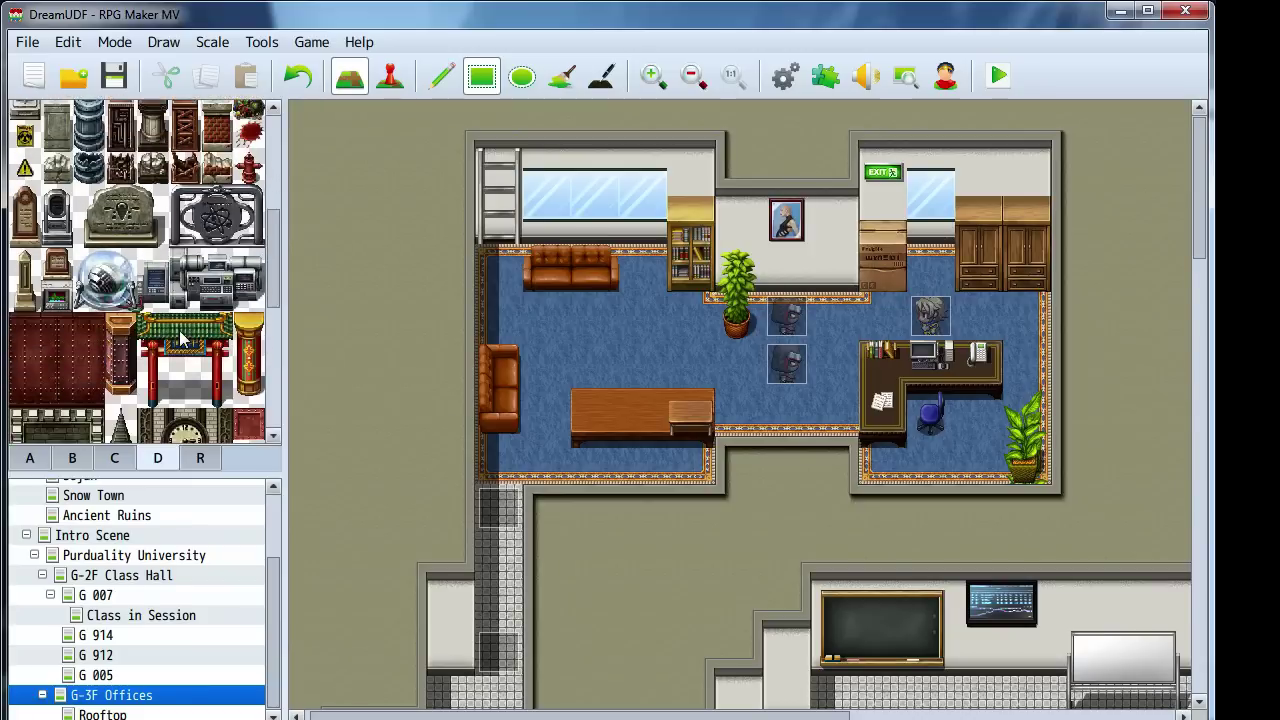
{"action": "scroll", "coordinate": [182, 340], "scroll_direction": "down", "scroll_amount": 5}
{"action": "left_click", "coordinate": [72, 458]}
{"action": "scroll", "coordinate": [150, 280], "scroll_direction": "down", "scroll_amount": 2}
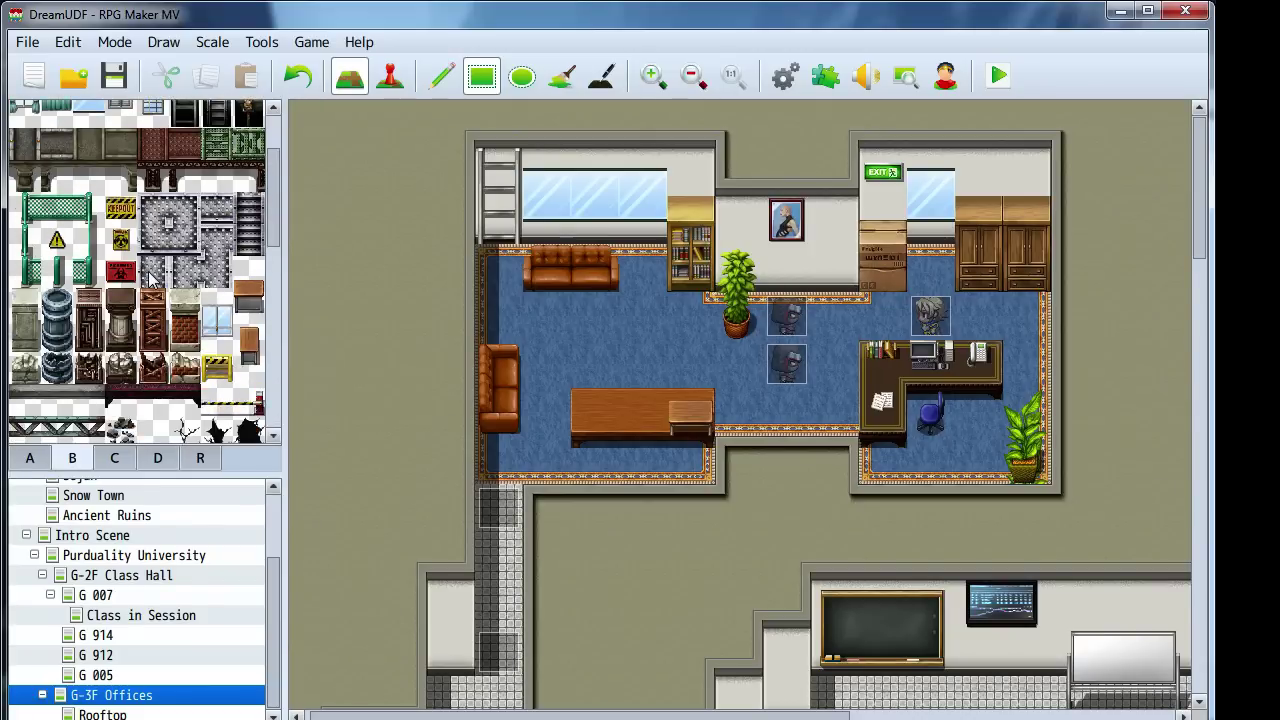
{"action": "scroll", "coordinate": [150, 280], "scroll_direction": "up", "scroll_amount": 2}
{"action": "left_click", "coordinate": [95, 212]}
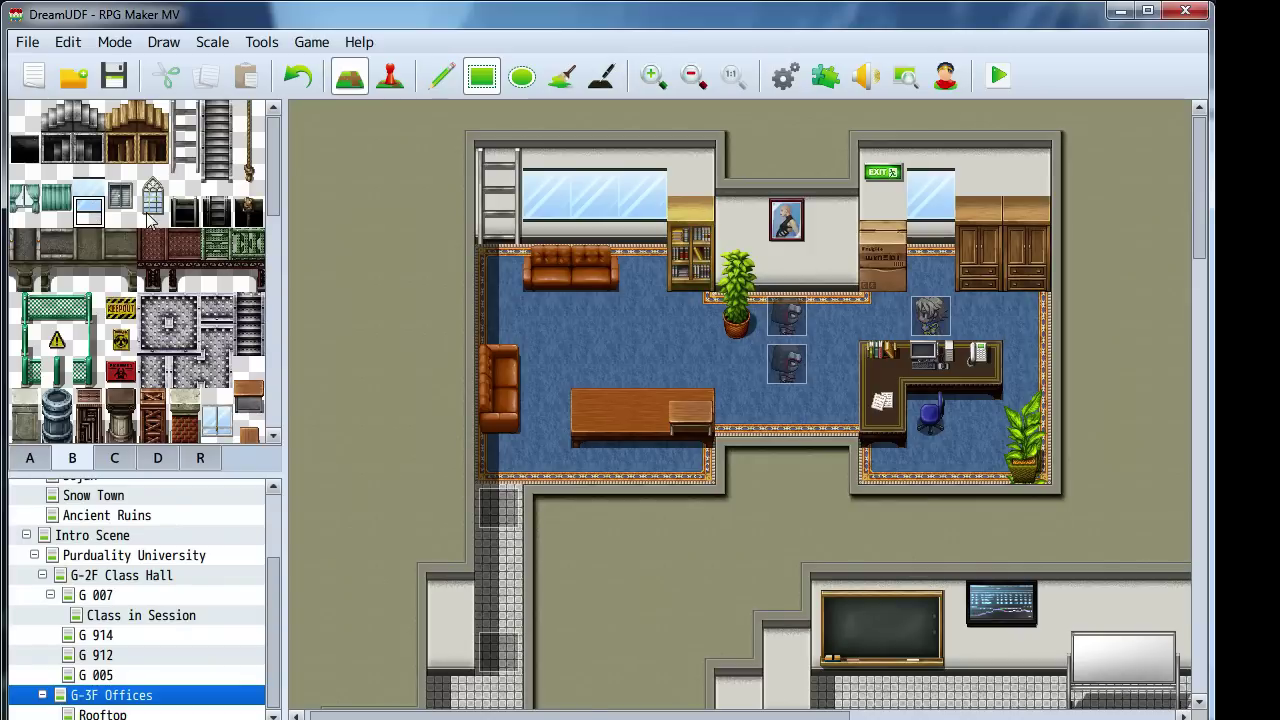
{"action": "left_click_drag", "start_coordinate": [147, 220], "coordinate": [153, 208]}
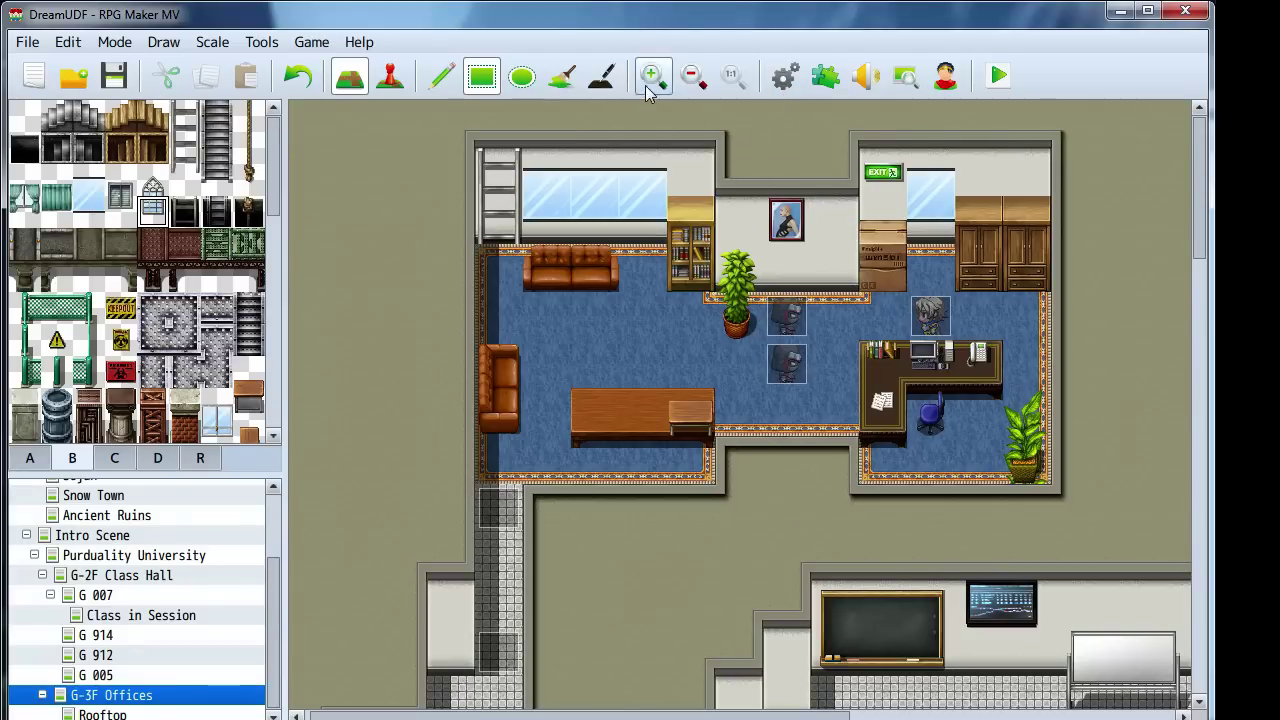
Reopen event EV015 in event mode and insert a Fadeout Screen command before DEAN AMBROSE's movement route
{"action": "left_click", "coordinate": [389, 76]}
{"action": "double_click", "coordinate": [500, 508]}
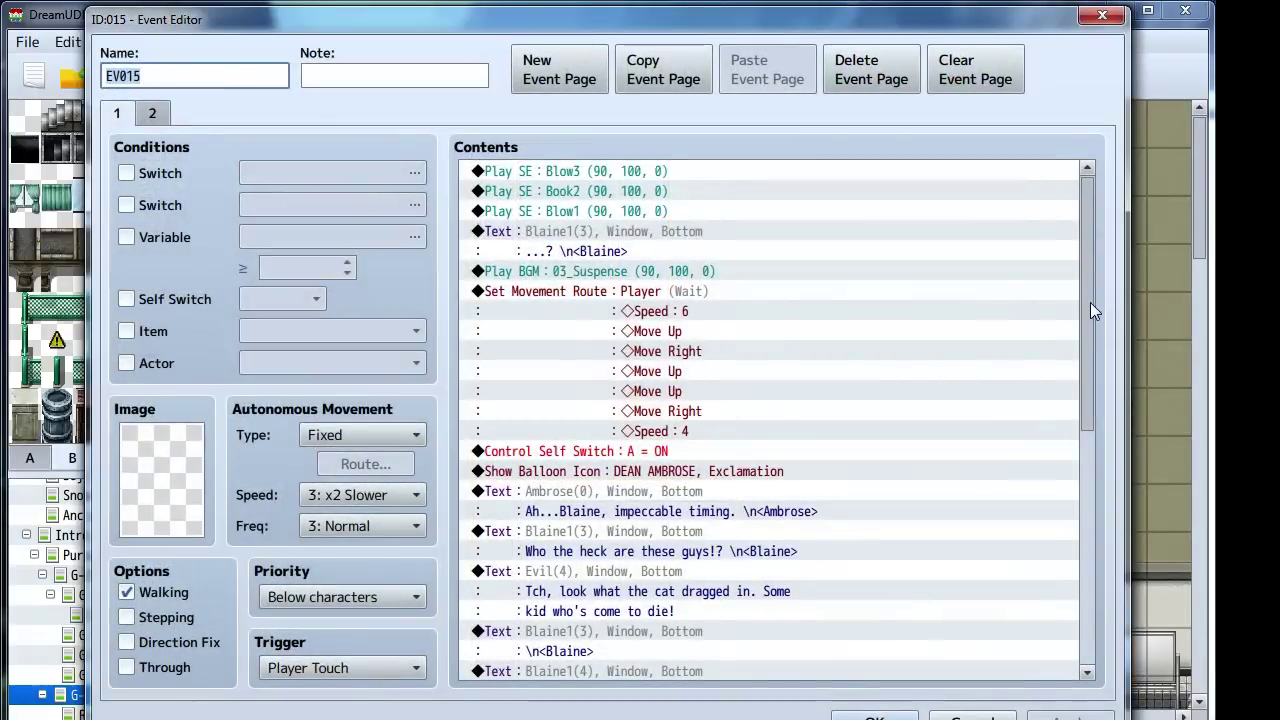
{"action": "left_click_drag", "start_coordinate": [1090, 302], "coordinate": [1090, 591]}
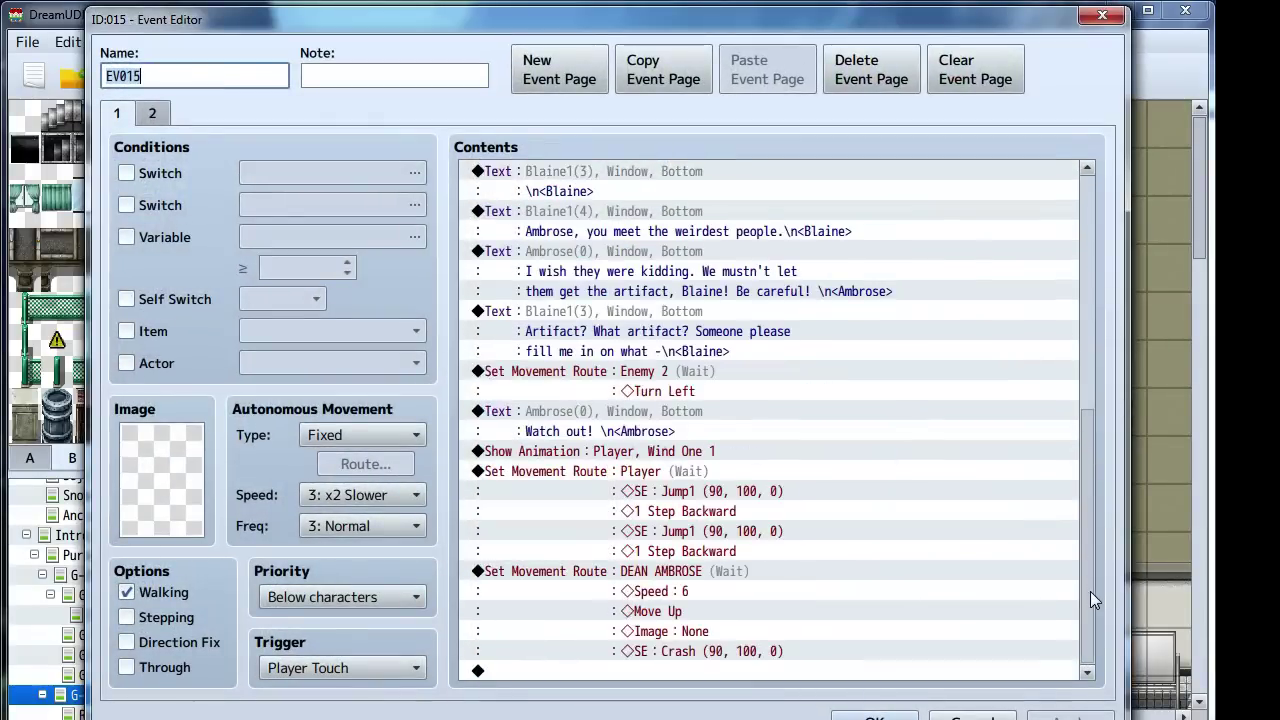
{"action": "left_click", "coordinate": [585, 570]}
{"action": "right_click", "coordinate": [585, 570]}
{"action": "left_click", "coordinate": [615, 583]}
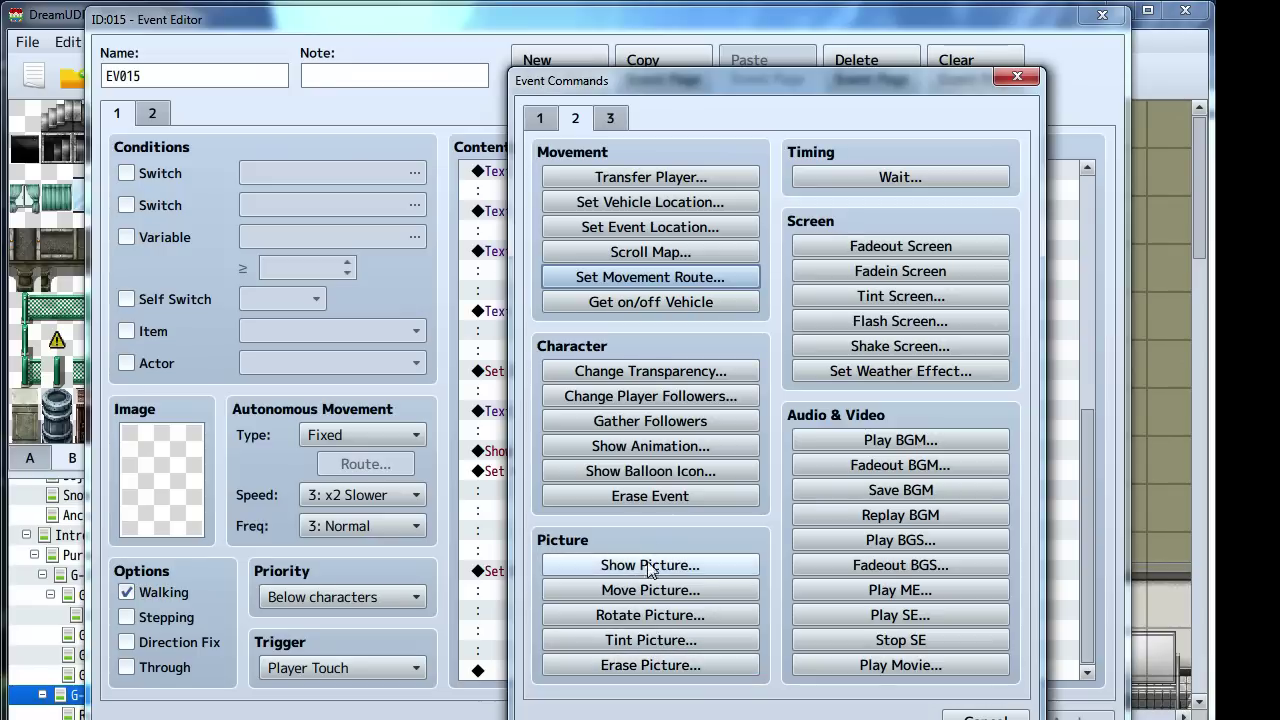
{"action": "left_click", "coordinate": [883, 250]}
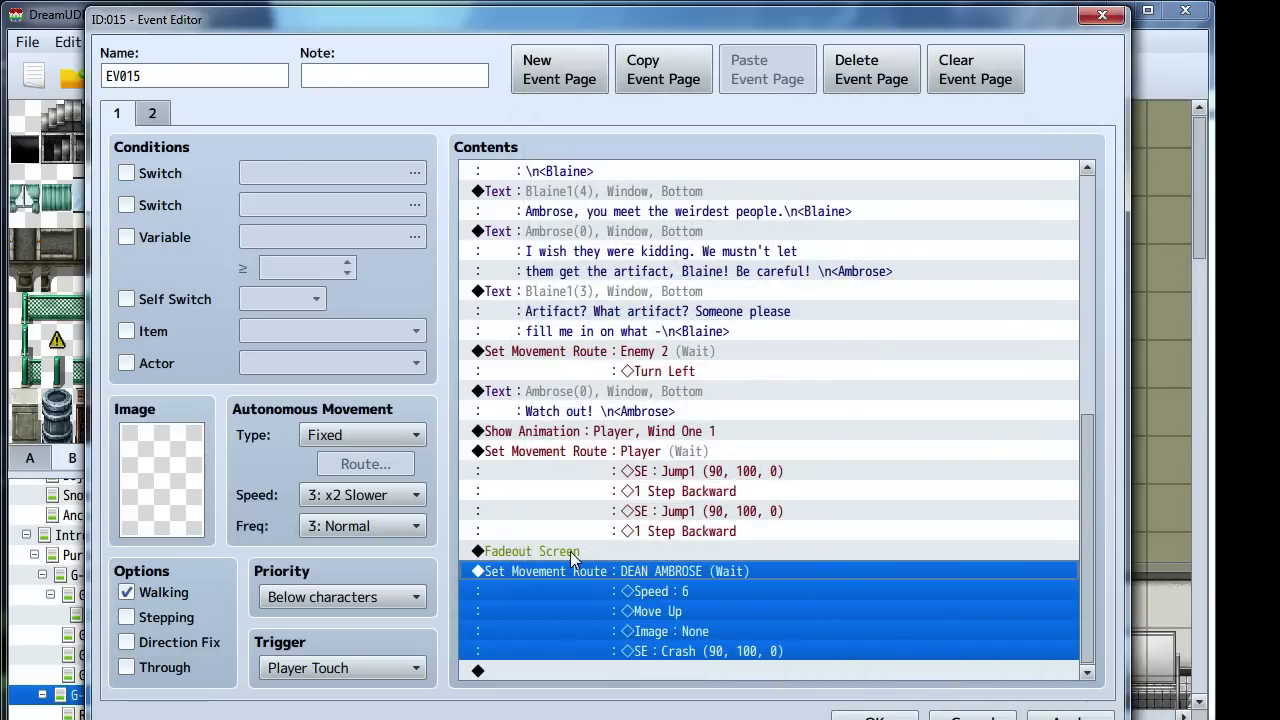
{"action": "right_click", "coordinate": [567, 551]}
{"action": "key", "text": "Escape"}
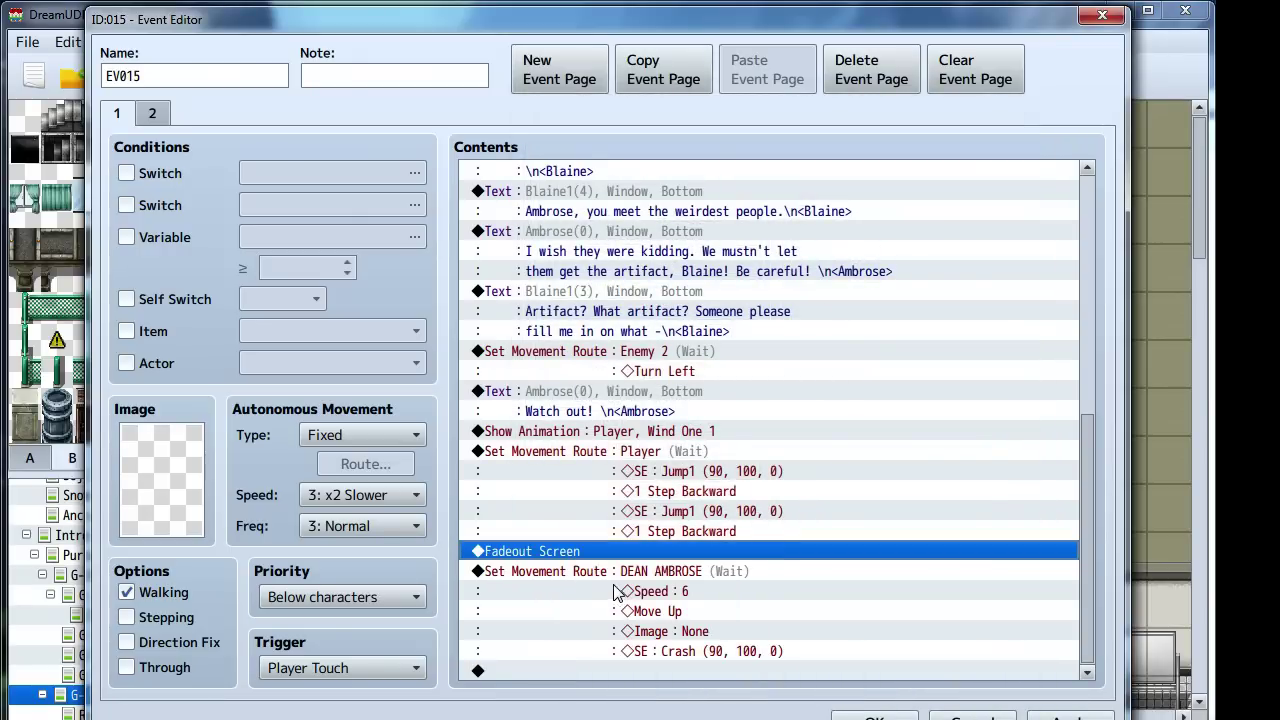
{"action": "right_click", "coordinate": [605, 558]}
{"action": "left_click", "coordinate": [627, 568]}
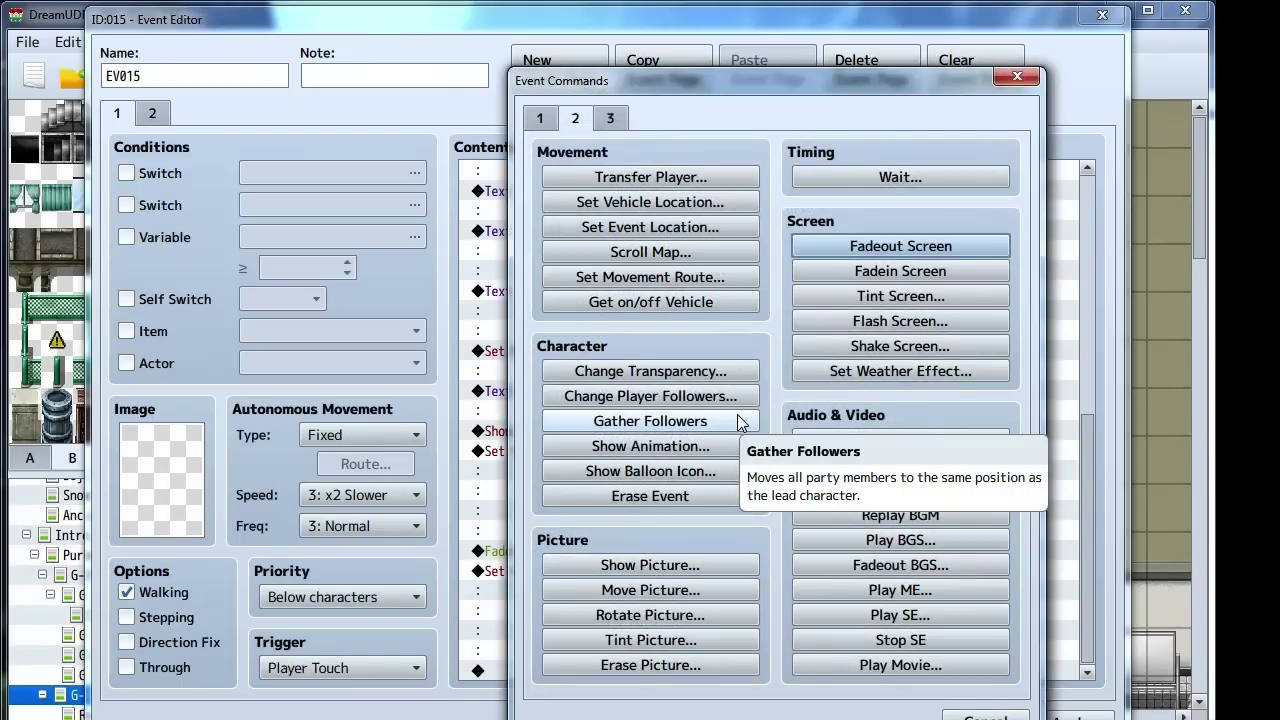
{"action": "left_click", "coordinate": [985, 716]}
Add a text message at the end of the contents with the Evil hooded face, reading "What!? He's getting away. After him!"
{"action": "left_click", "coordinate": [615, 676]}
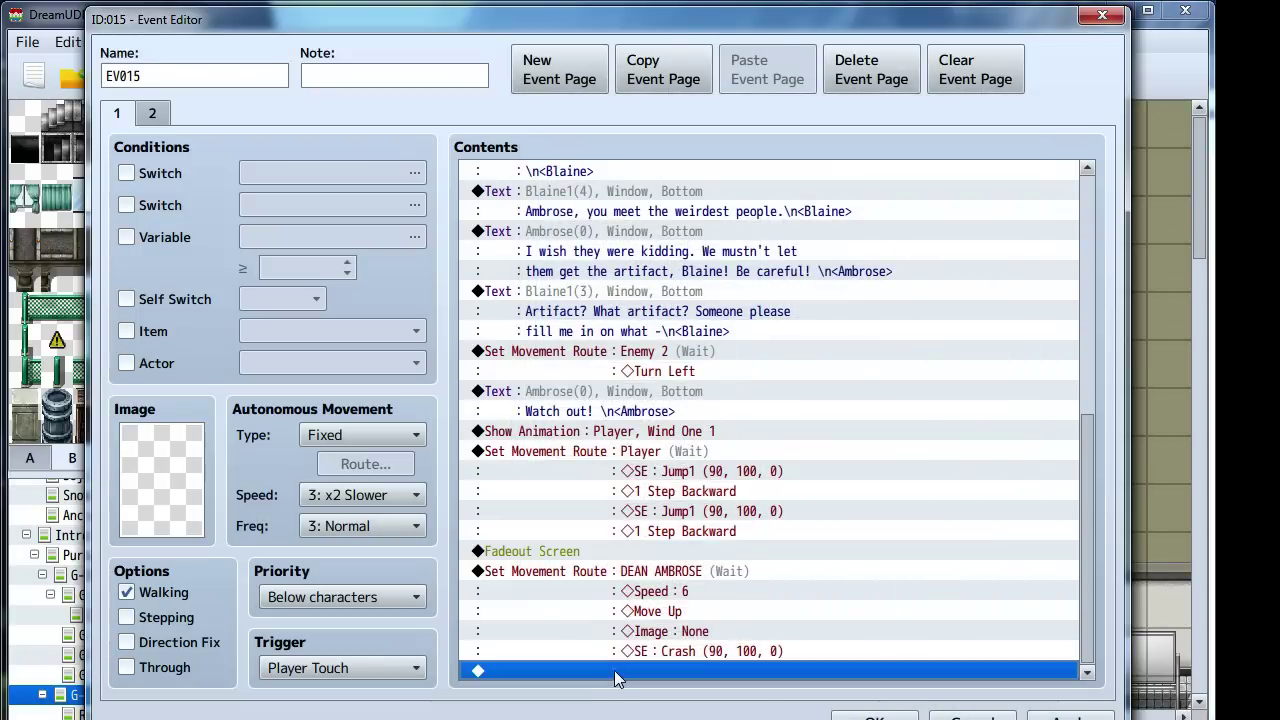
{"action": "double_click", "coordinate": [615, 676]}
{"action": "left_click", "coordinate": [548, 120]}
{"action": "left_click", "coordinate": [585, 177]}
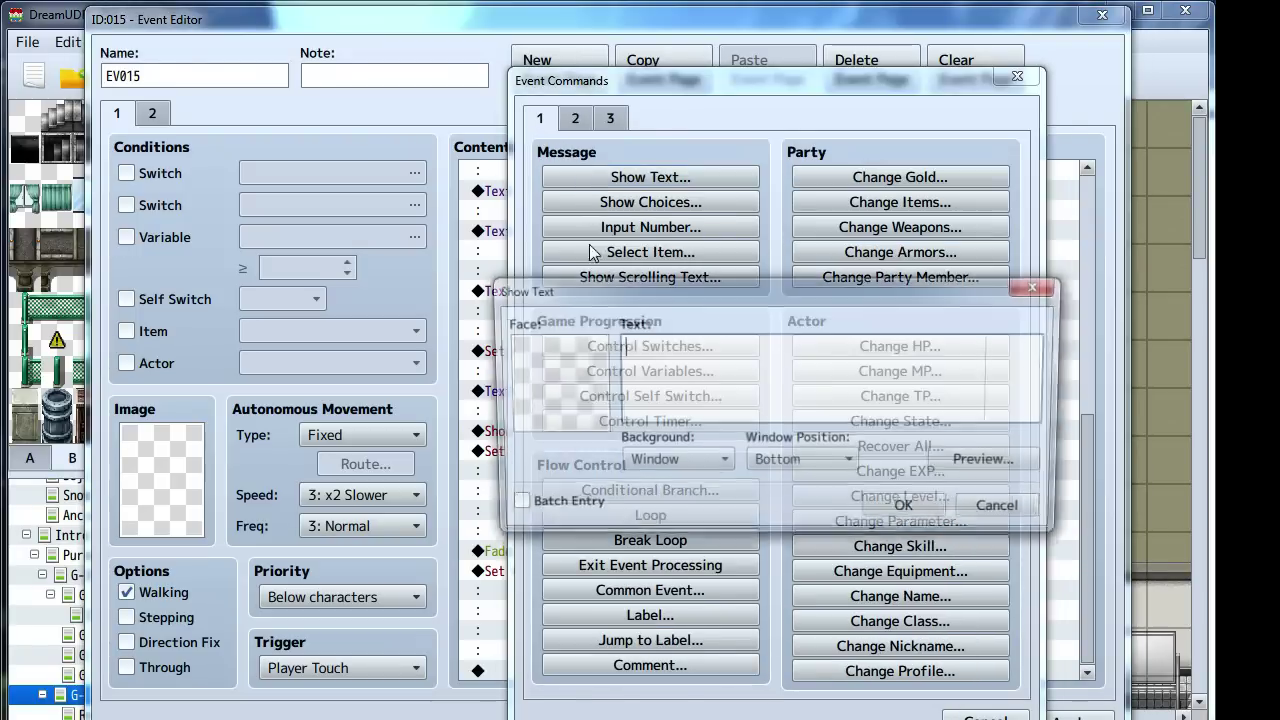
{"action": "double_click", "coordinate": [571, 395]}
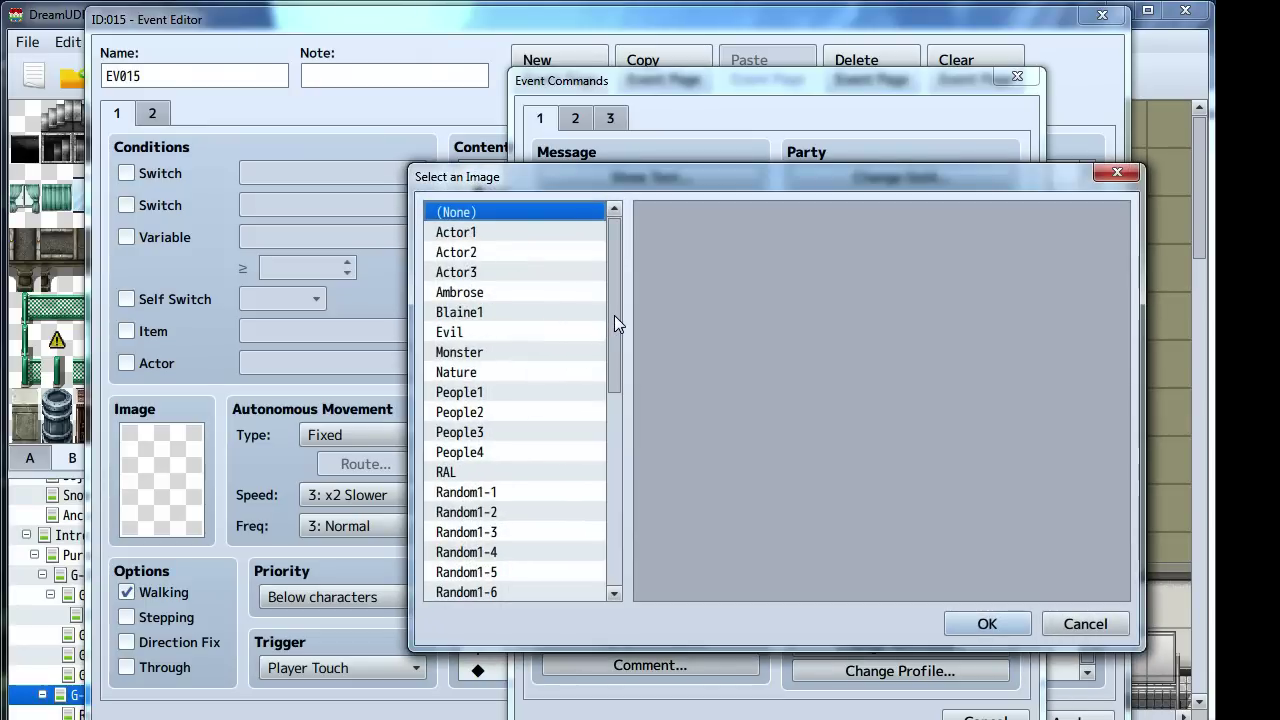
{"action": "scroll", "coordinate": [614, 322], "scroll_direction": "down", "scroll_amount": 1}
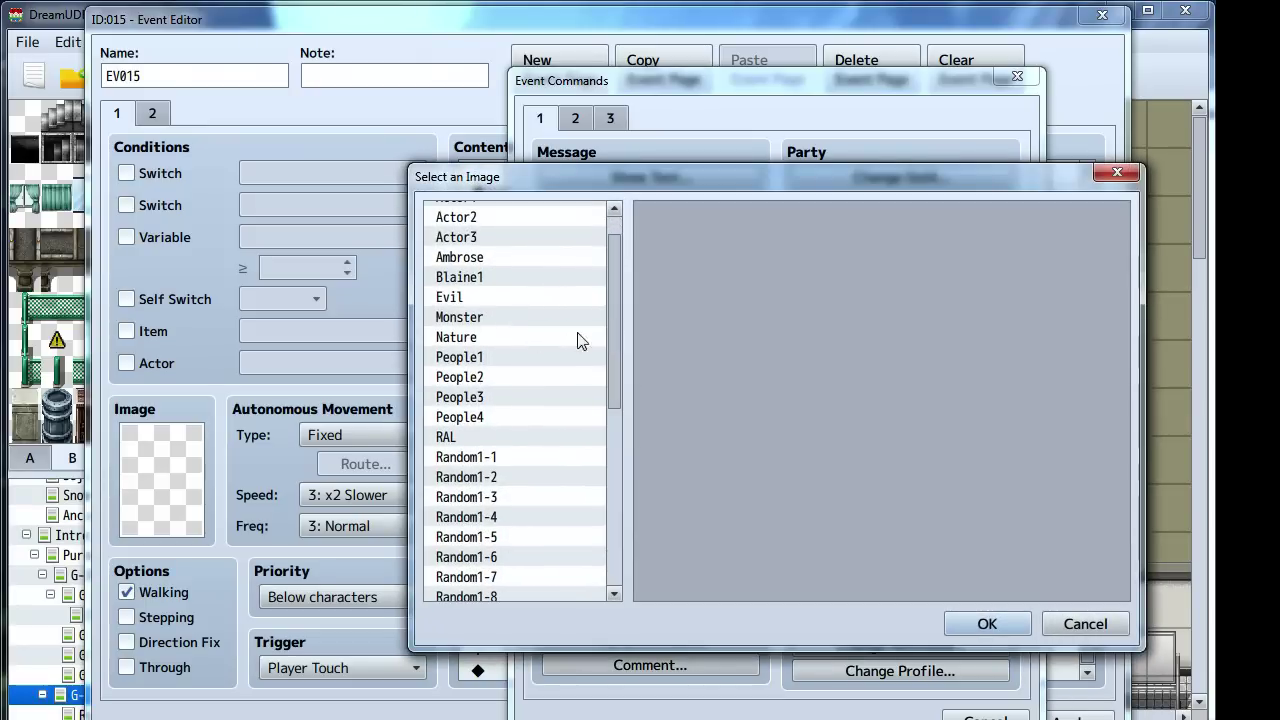
{"action": "left_click", "coordinate": [484, 298]}
{"action": "left_click", "coordinate": [683, 347]}
{"action": "double_click", "coordinate": [683, 347]}
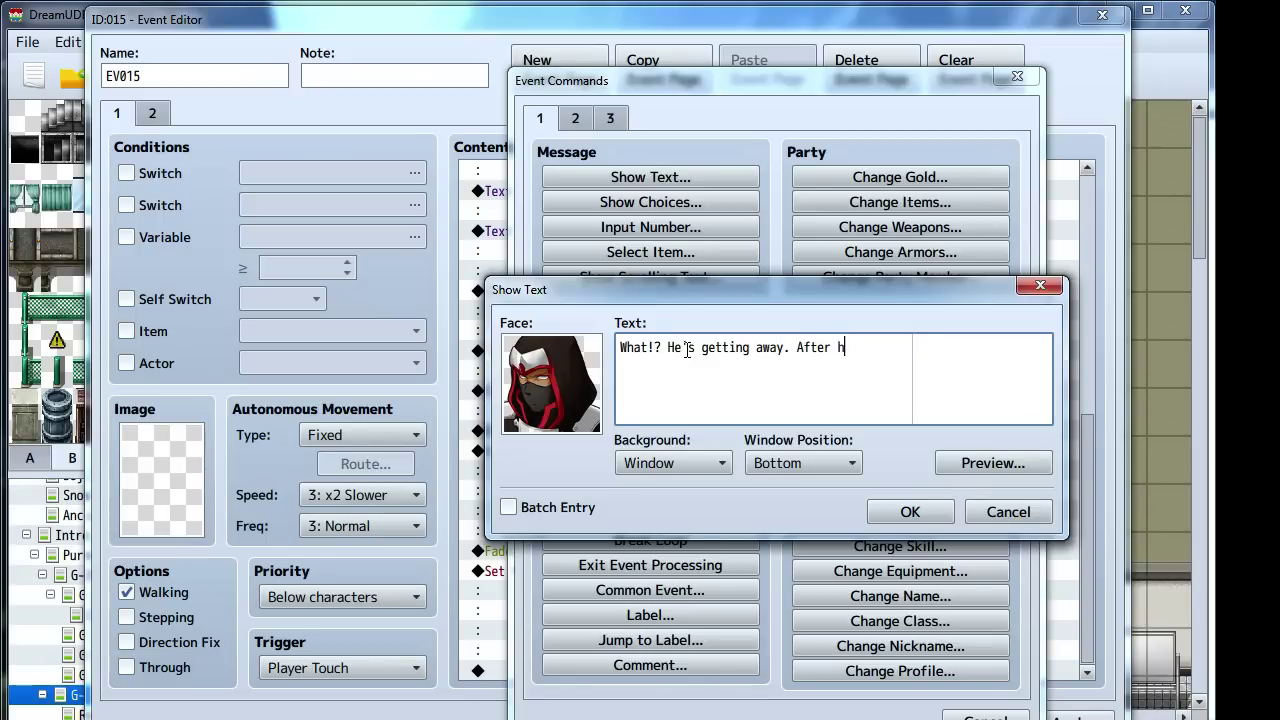
{"action": "left_click", "coordinate": [910, 511]}
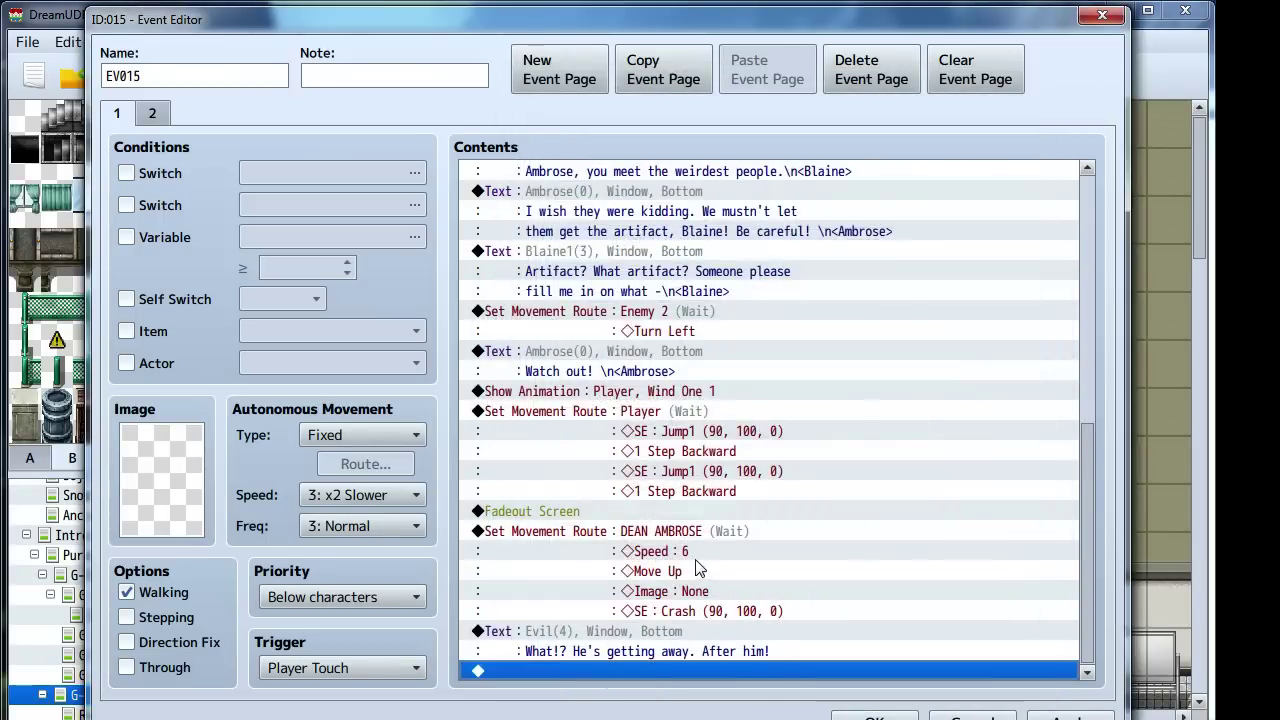
Add a Show Choices command at the end of the contents with the choices "Follow them!" and "Run away!"
{"action": "double_click", "coordinate": [594, 671]}
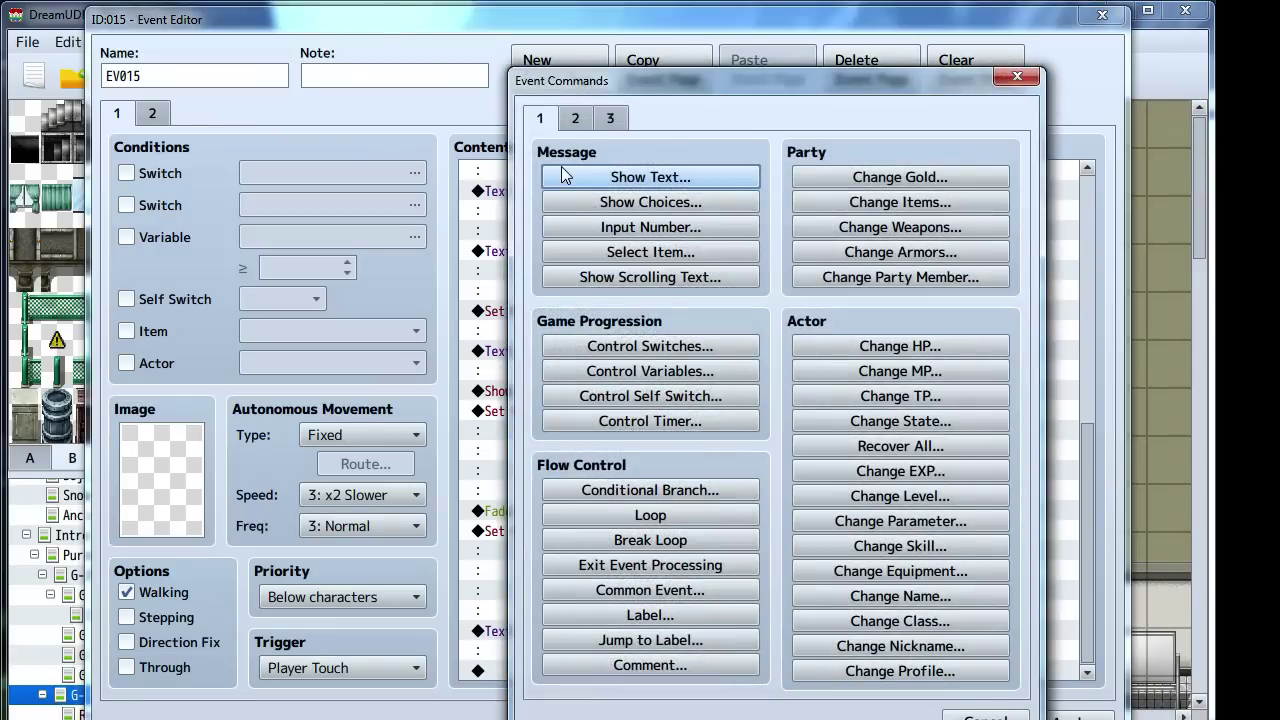
{"action": "left_click", "coordinate": [608, 204]}
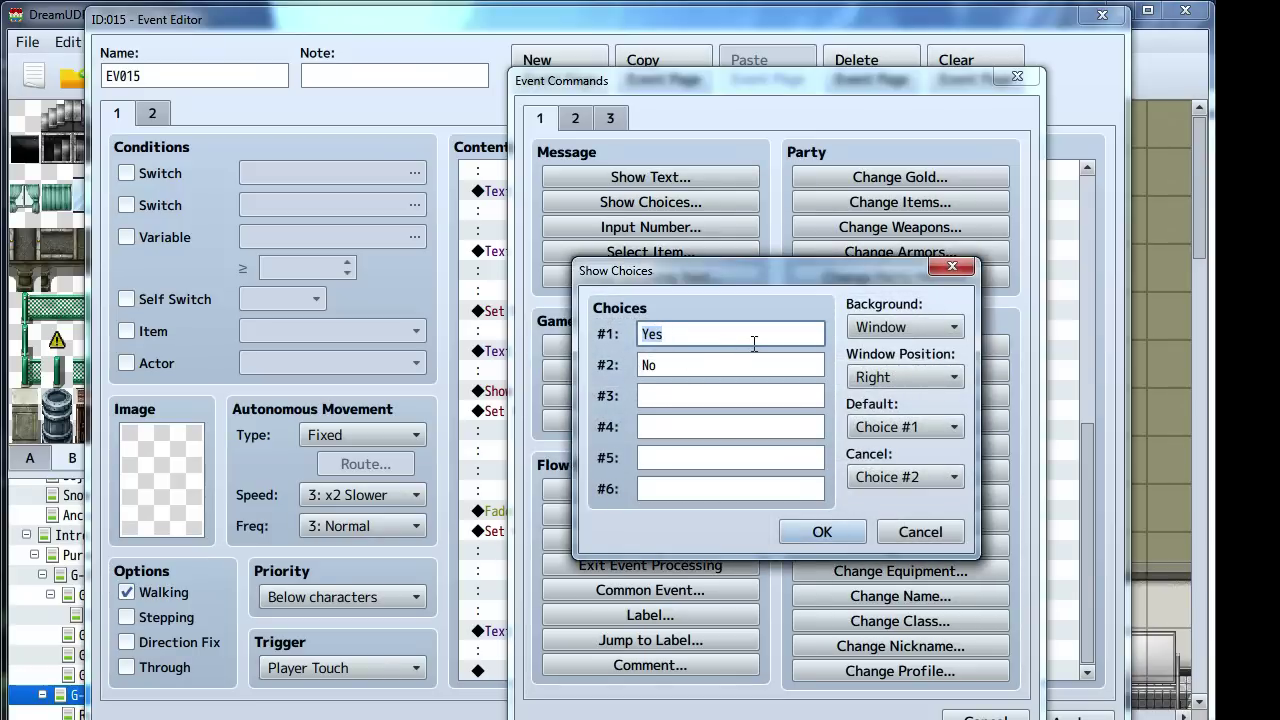
{"action": "type", "text": "Follow them!"}
{"action": "key", "text": "Tab"}
{"action": "key", "text": "BackSpace"}
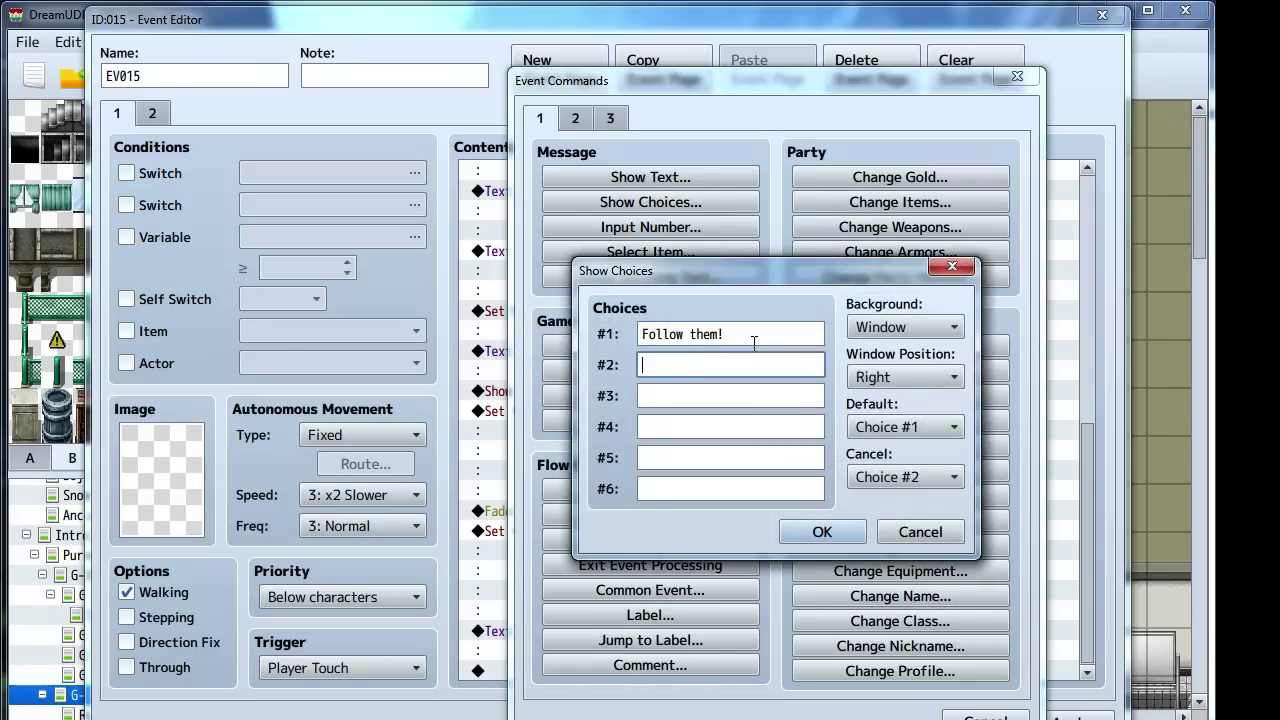
{"action": "type", "text": "Le"}
{"action": "key", "text": "BackSpace"}
{"action": "key", "text": "BackSpace"}
{"action": "type", "text": "Run awa"}
{"action": "left_click", "coordinate": [819, 531]}
{"action": "double_click", "coordinate": [551, 633]}
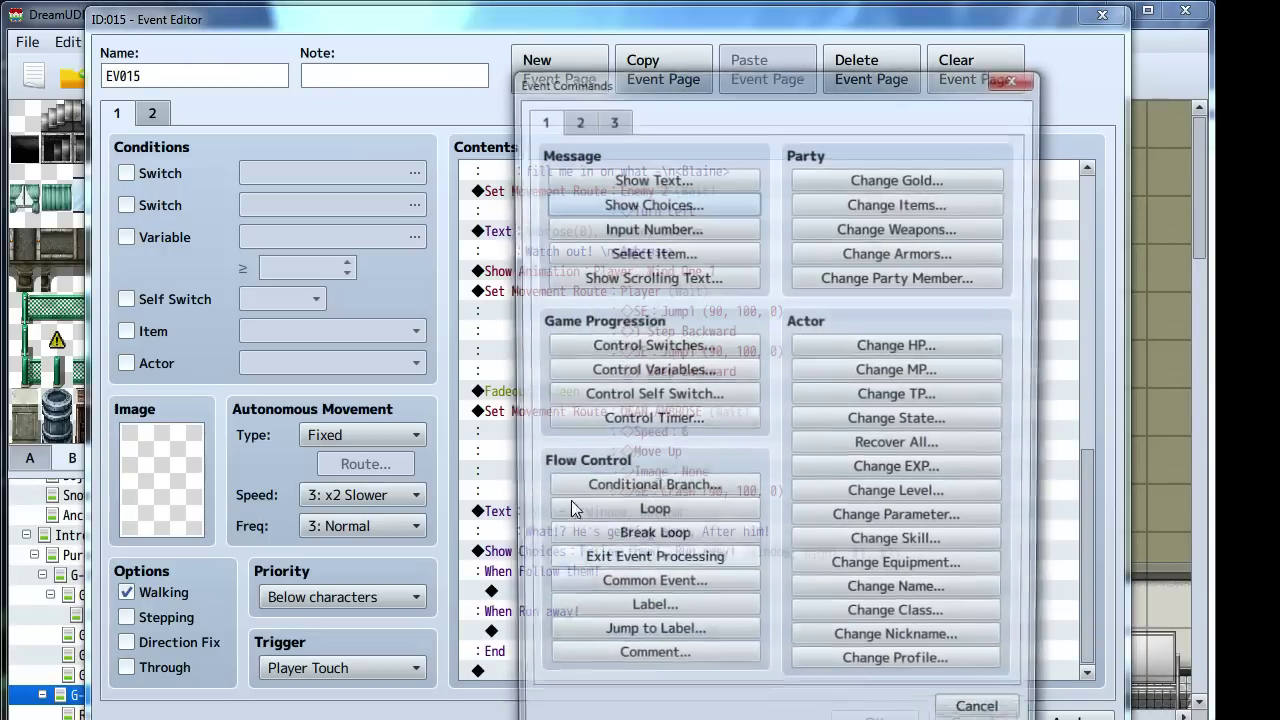
{"action": "left_click", "coordinate": [565, 177]}
{"action": "type", "text": "But thou must!"}
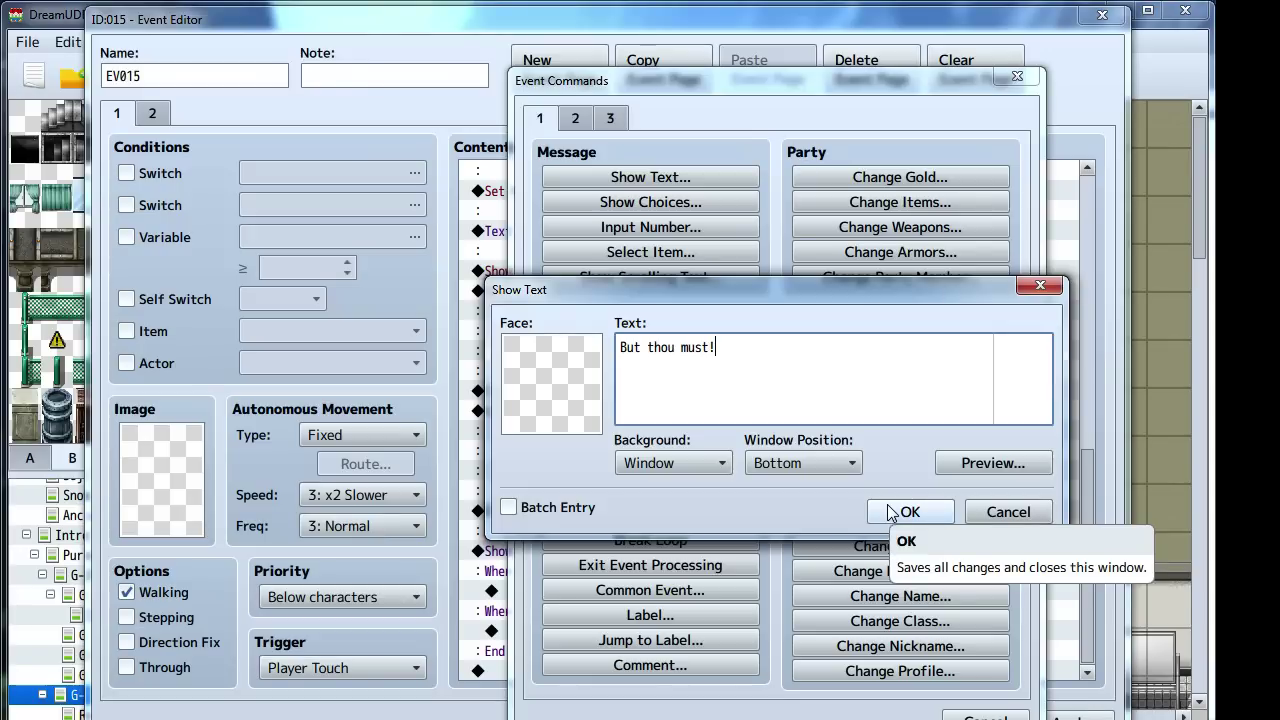
{"action": "left_click", "coordinate": [903, 512]}
Try a Loop command in the "Run away!" branch, delete it and close the event
{"action": "left_click", "coordinate": [650, 514]}
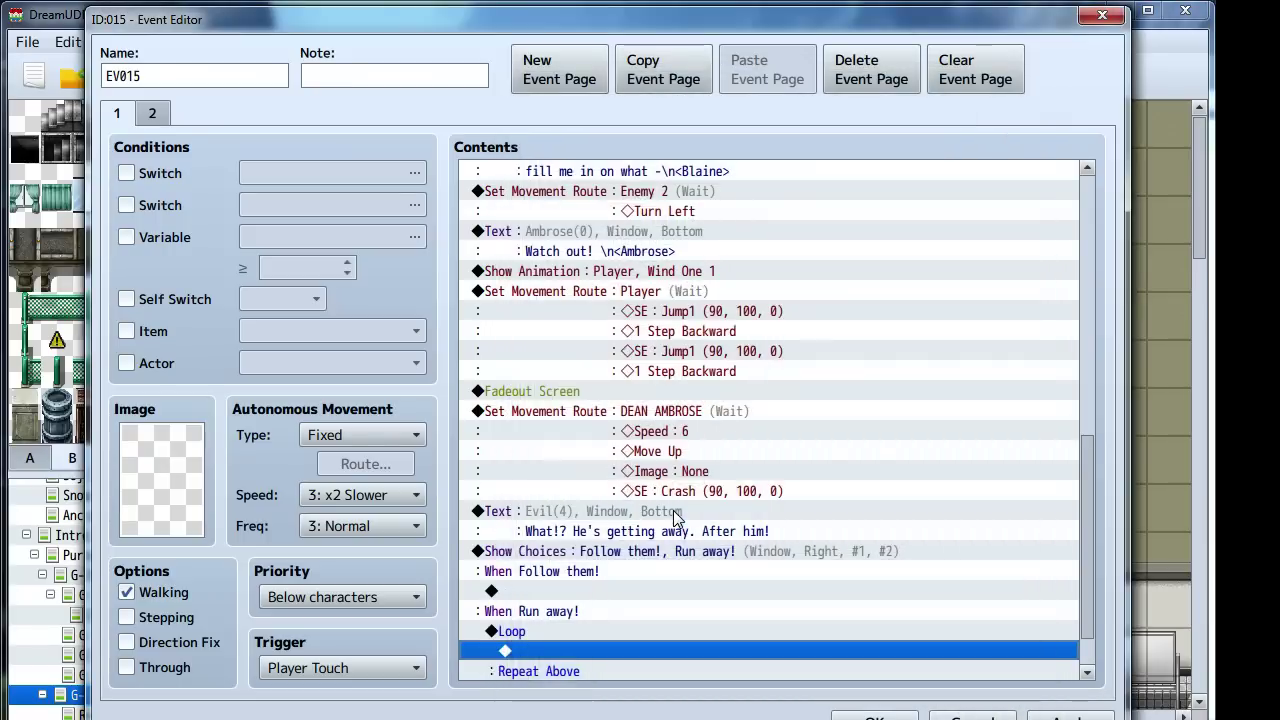
{"action": "scroll", "coordinate": [620, 550], "scroll_direction": "down", "scroll_amount": 1}
{"action": "left_click_drag", "start_coordinate": [566, 612], "coordinate": [532, 571]}
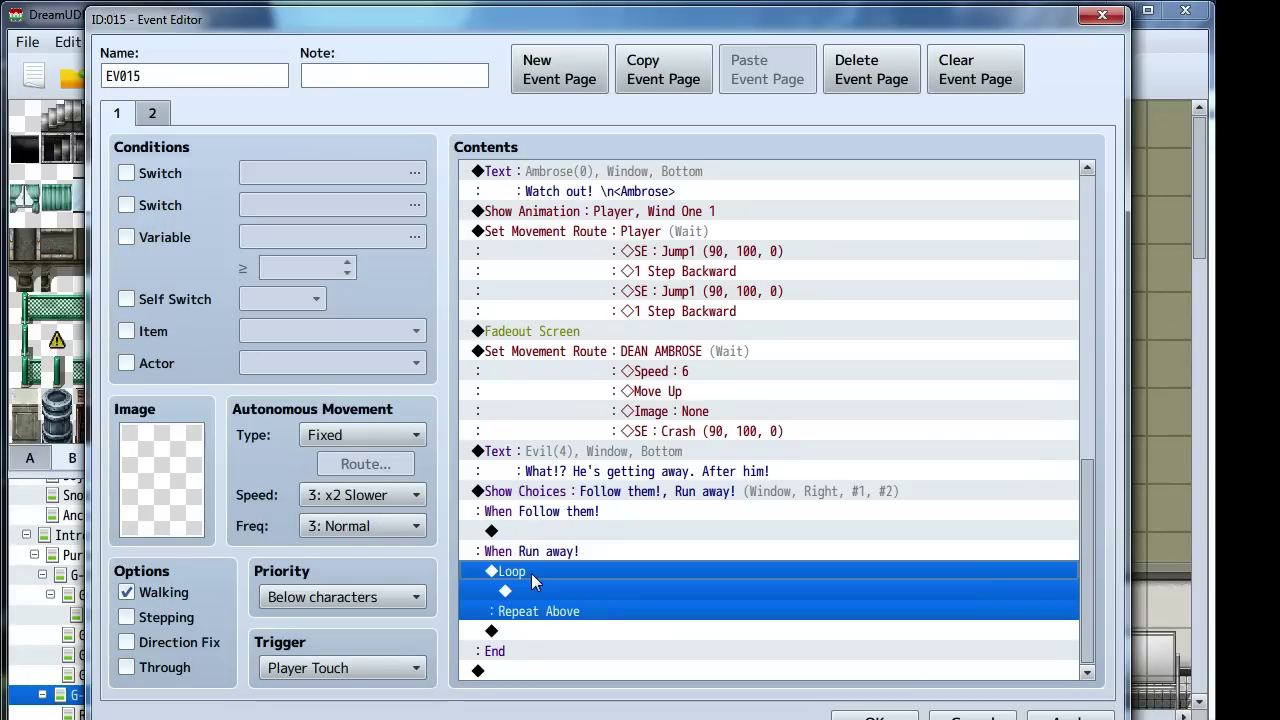
{"action": "right_click", "coordinate": [531, 573]}
{"action": "left_click", "coordinate": [575, 709]}
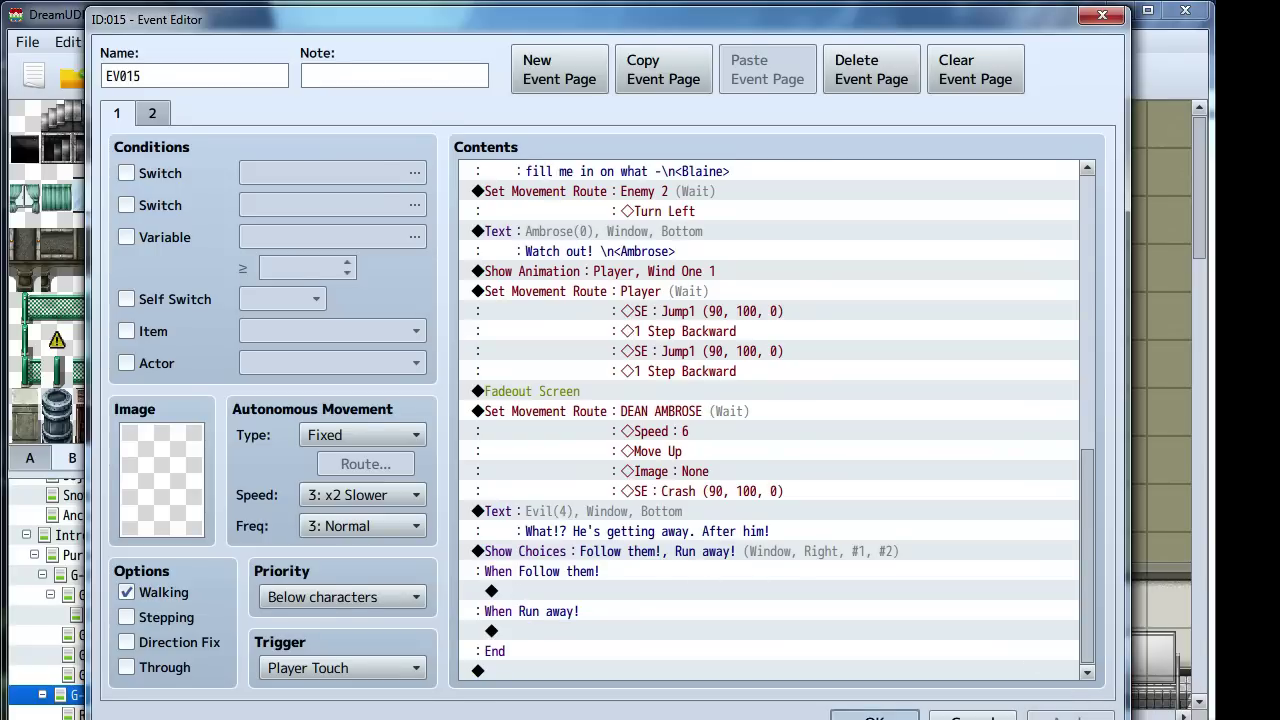
{"action": "left_click", "coordinate": [875, 716]}
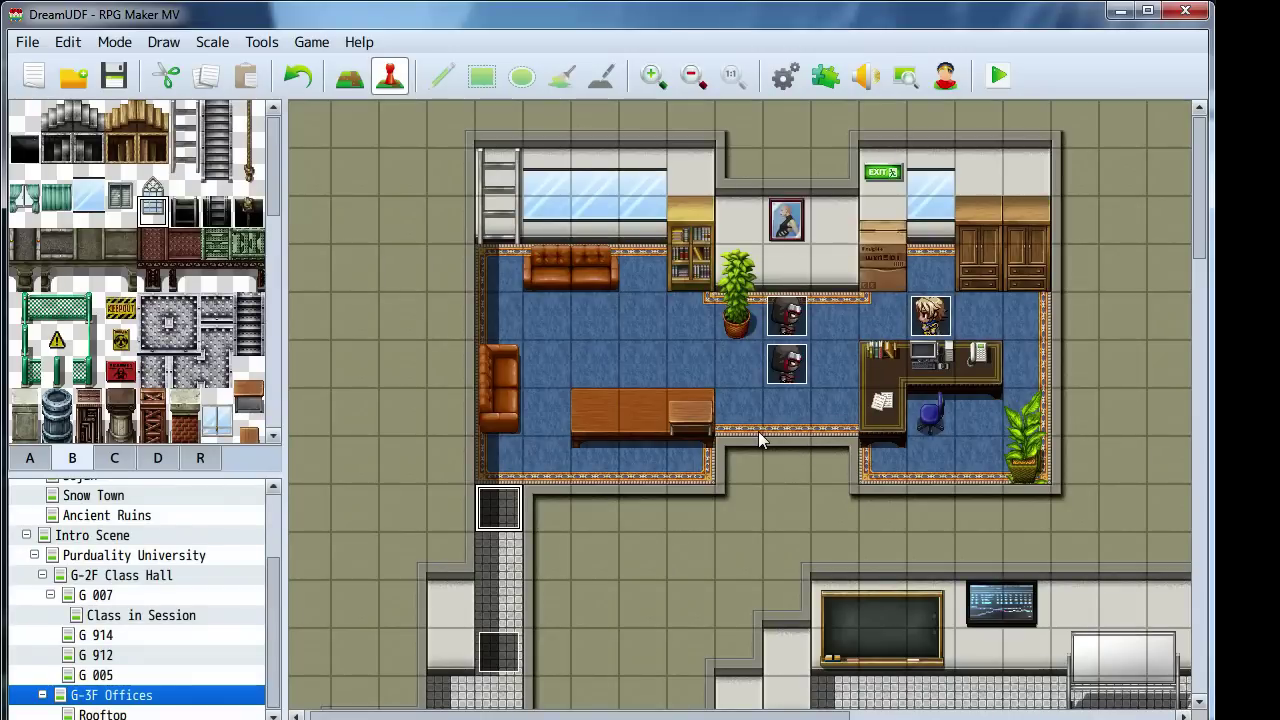
Examine the window tiles in tileset B and the animations in the database
{"action": "scroll", "coordinate": [800, 400], "scroll_direction": "right", "scroll_amount": 2}
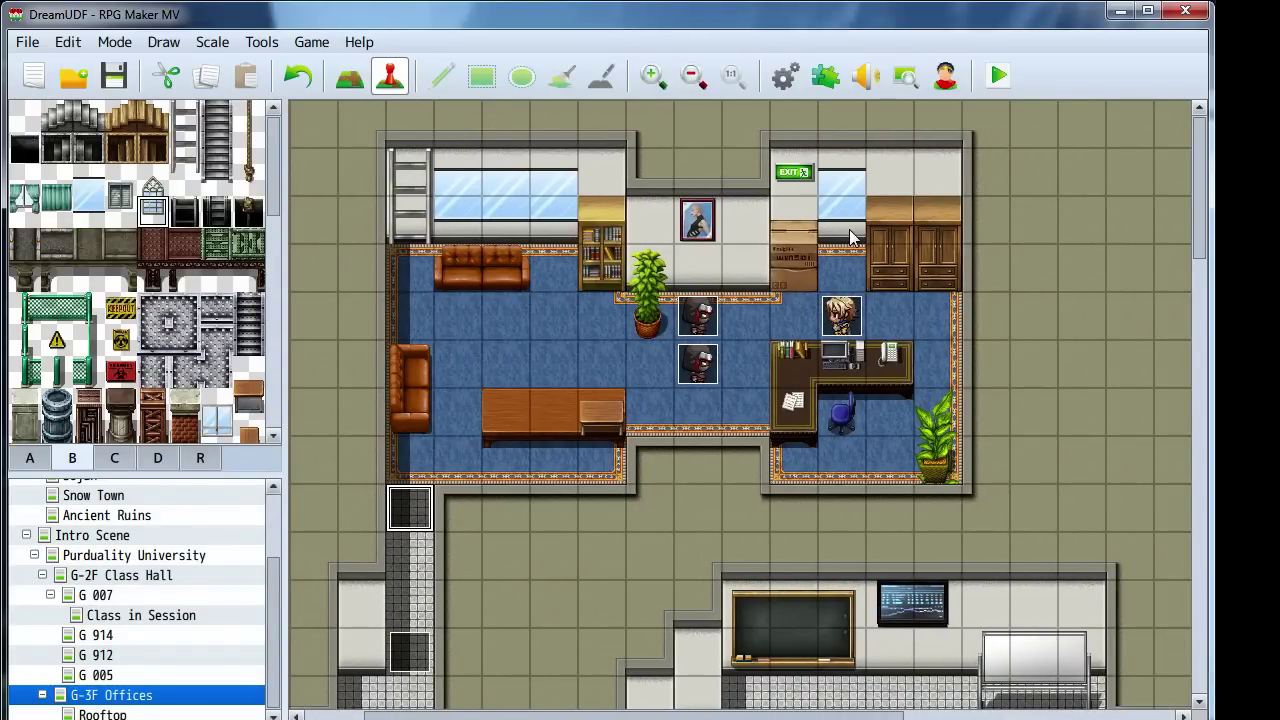
{"action": "left_click", "coordinate": [92, 220]}
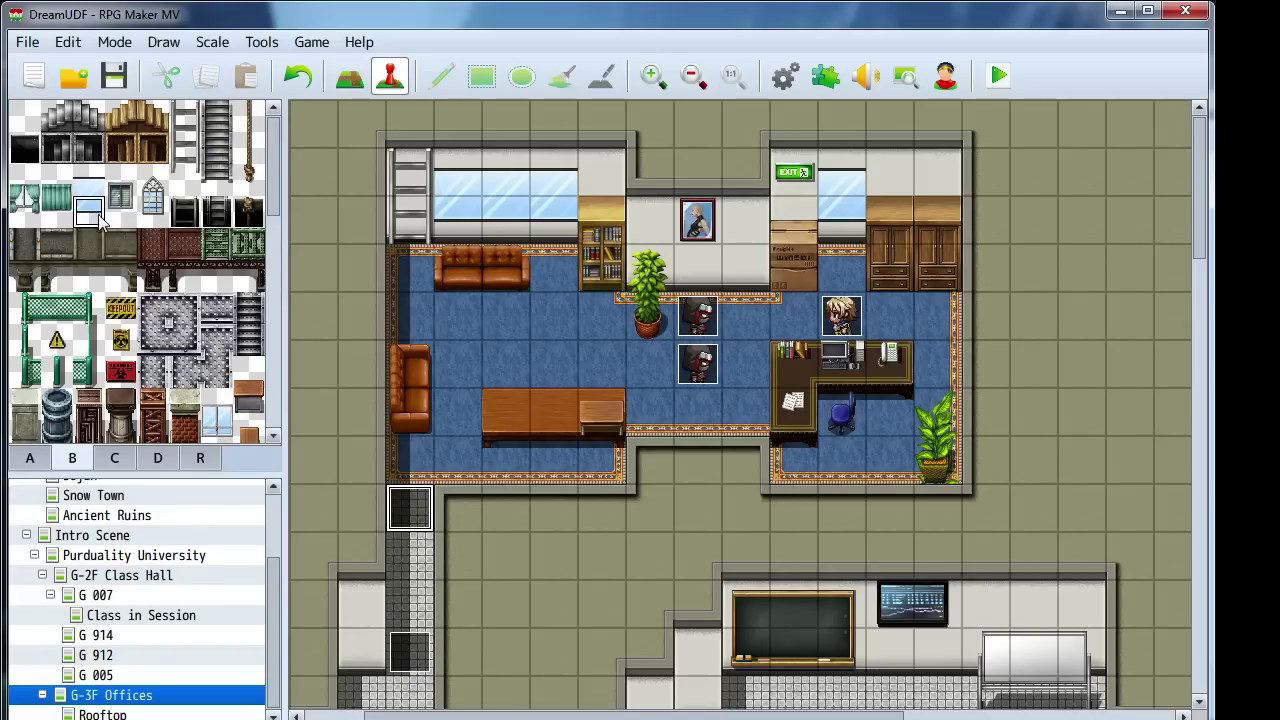
{"action": "scroll", "coordinate": [120, 222], "scroll_direction": "down", "scroll_amount": 3}
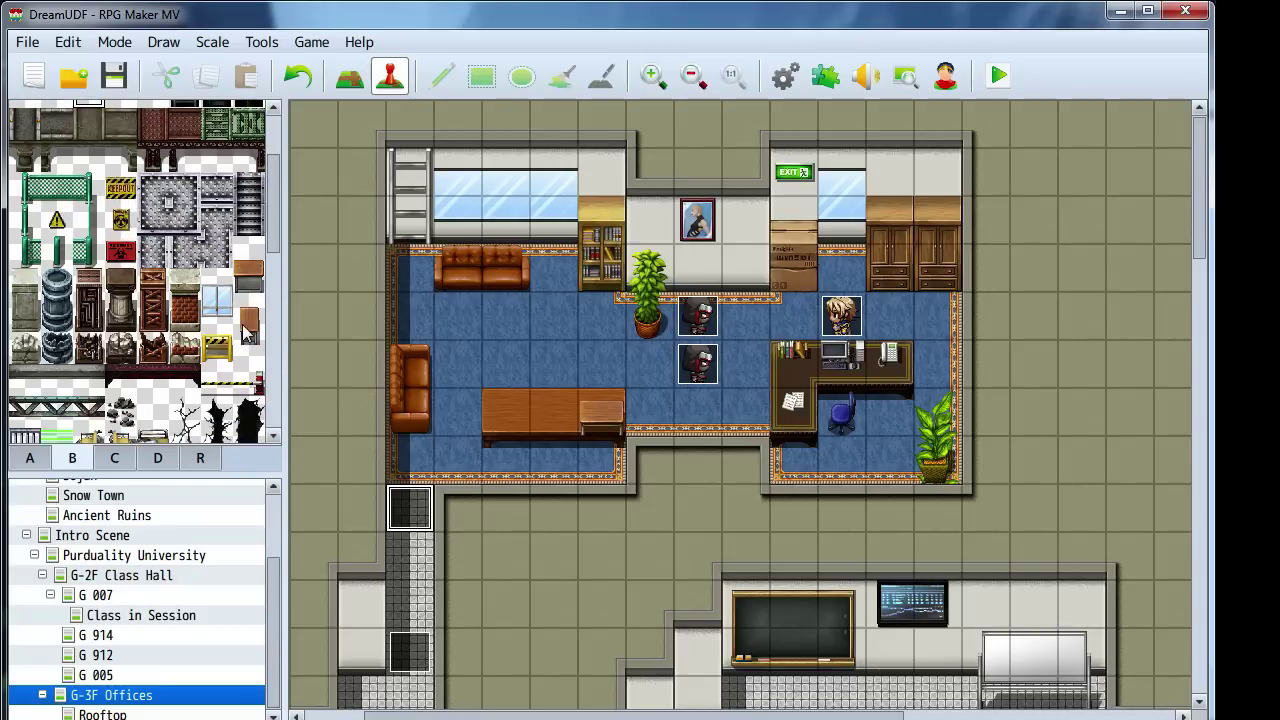
{"action": "left_click", "coordinate": [248, 284]}
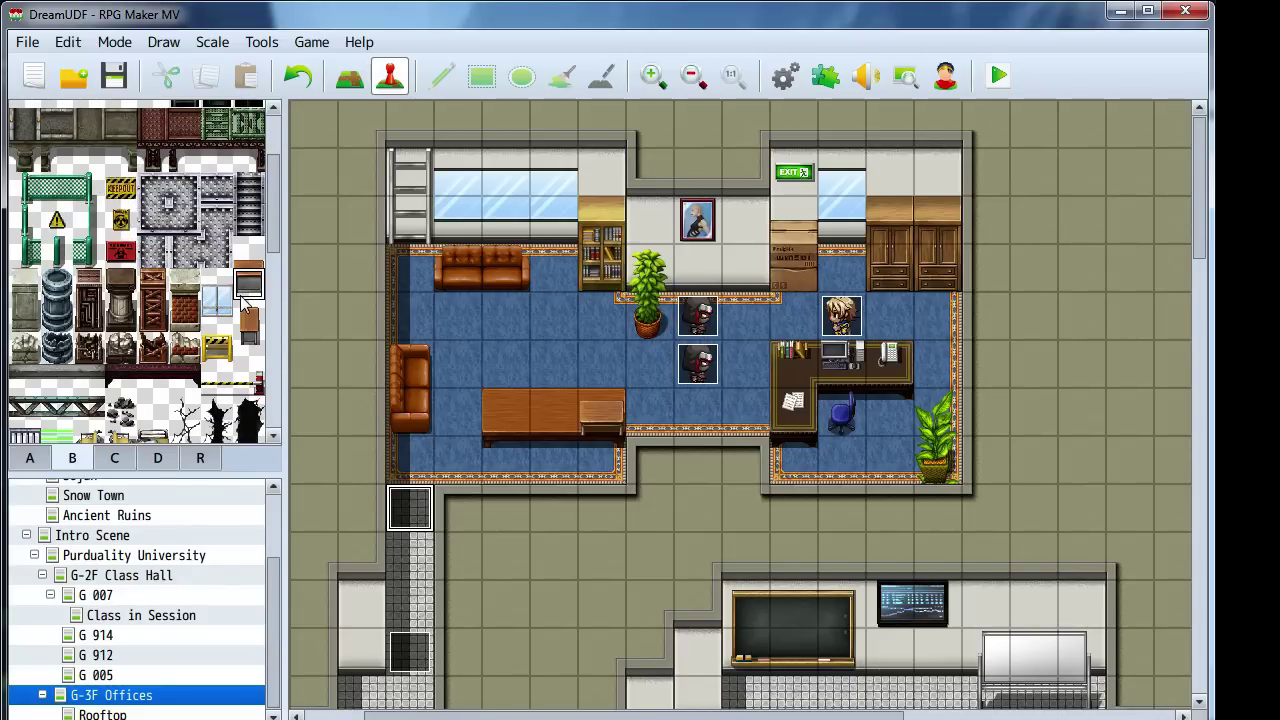
{"action": "scroll", "coordinate": [243, 301], "scroll_direction": "up", "scroll_amount": 3}
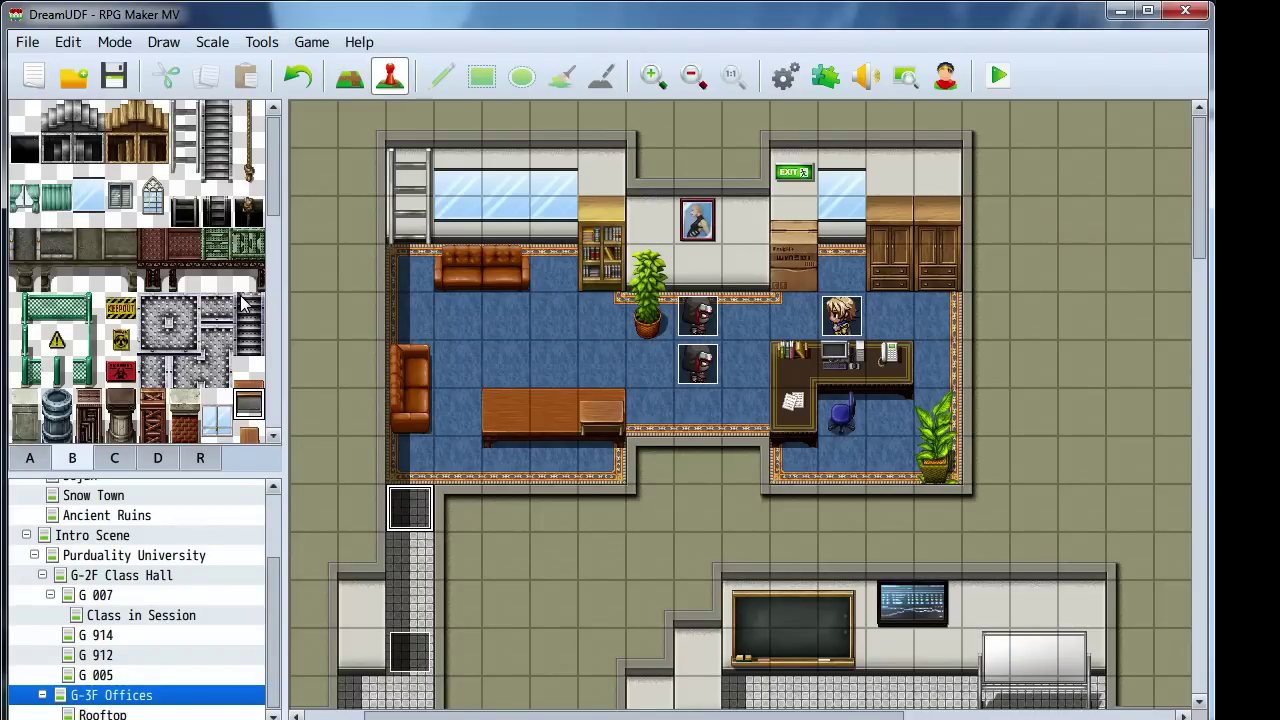
{"action": "left_click", "coordinate": [788, 78]}
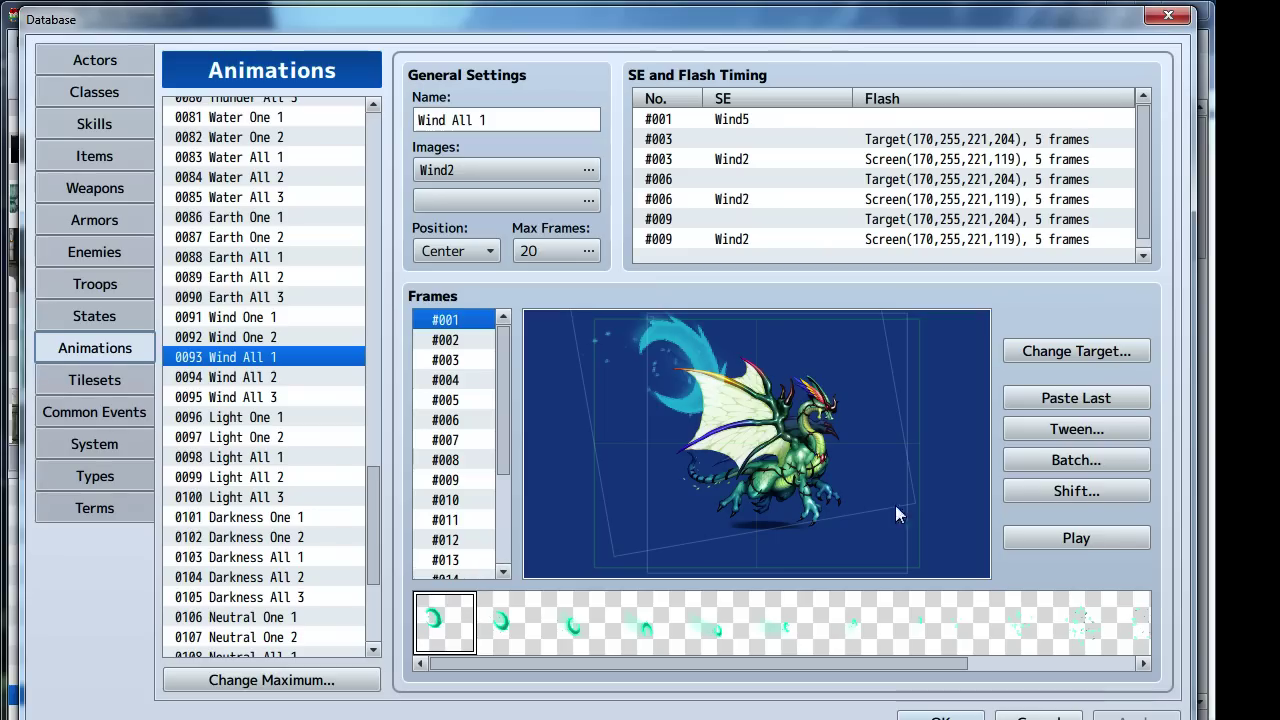
{"action": "left_click", "coordinate": [1020, 706]}
Reopen event EV015 and start a message in the "Follow them!" branch with the first lower-row Blaine1 face
{"action": "double_click", "coordinate": [420, 515]}
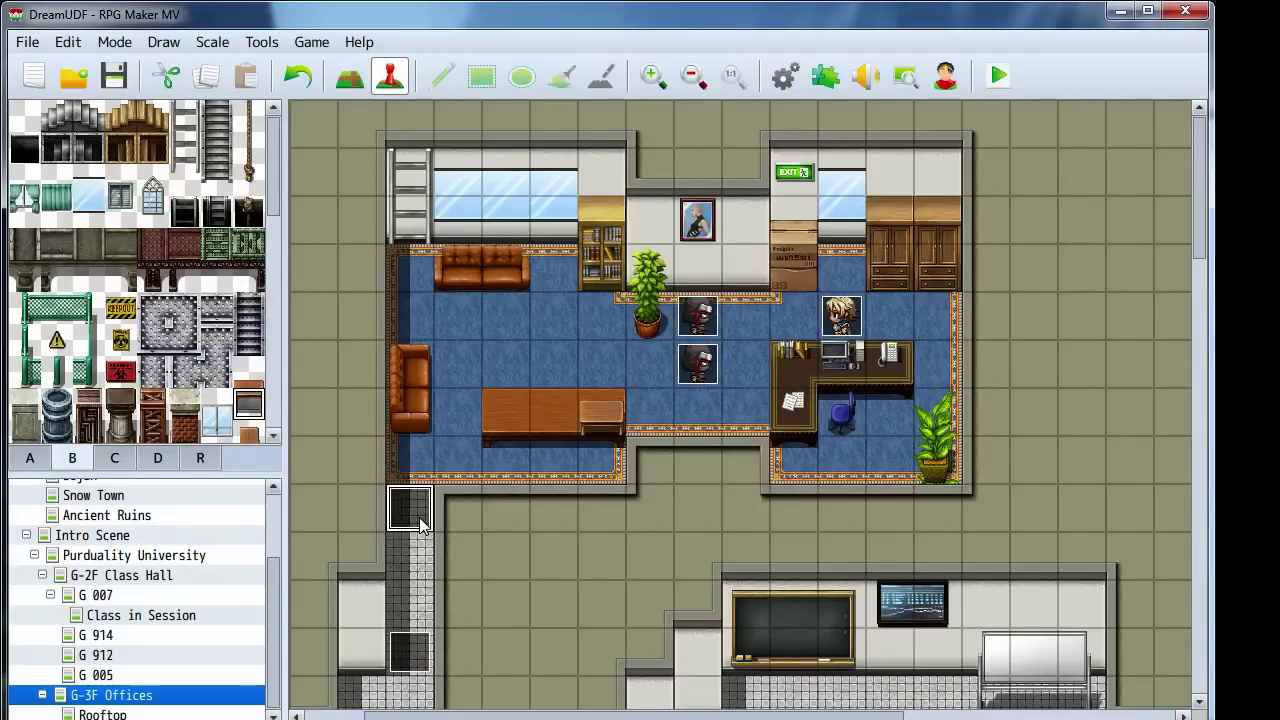
{"action": "left_click_drag", "start_coordinate": [1086, 280], "coordinate": [1082, 590]}
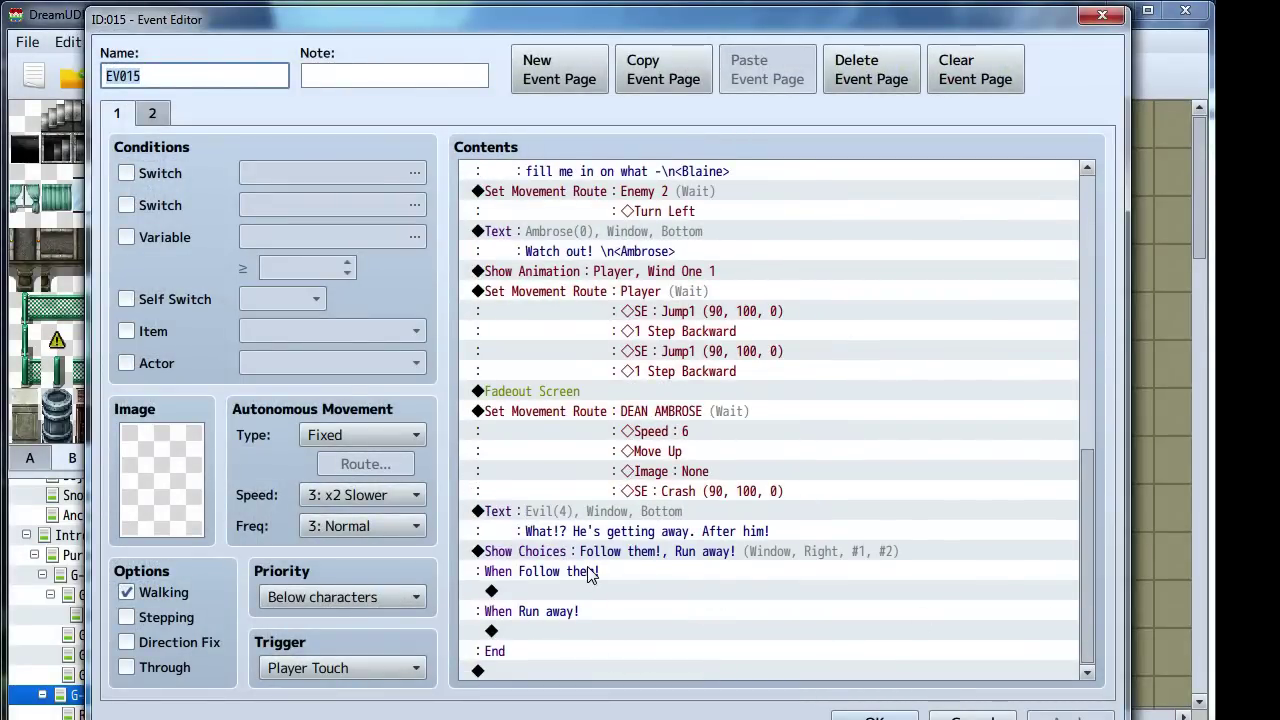
{"action": "double_click", "coordinate": [533, 592]}
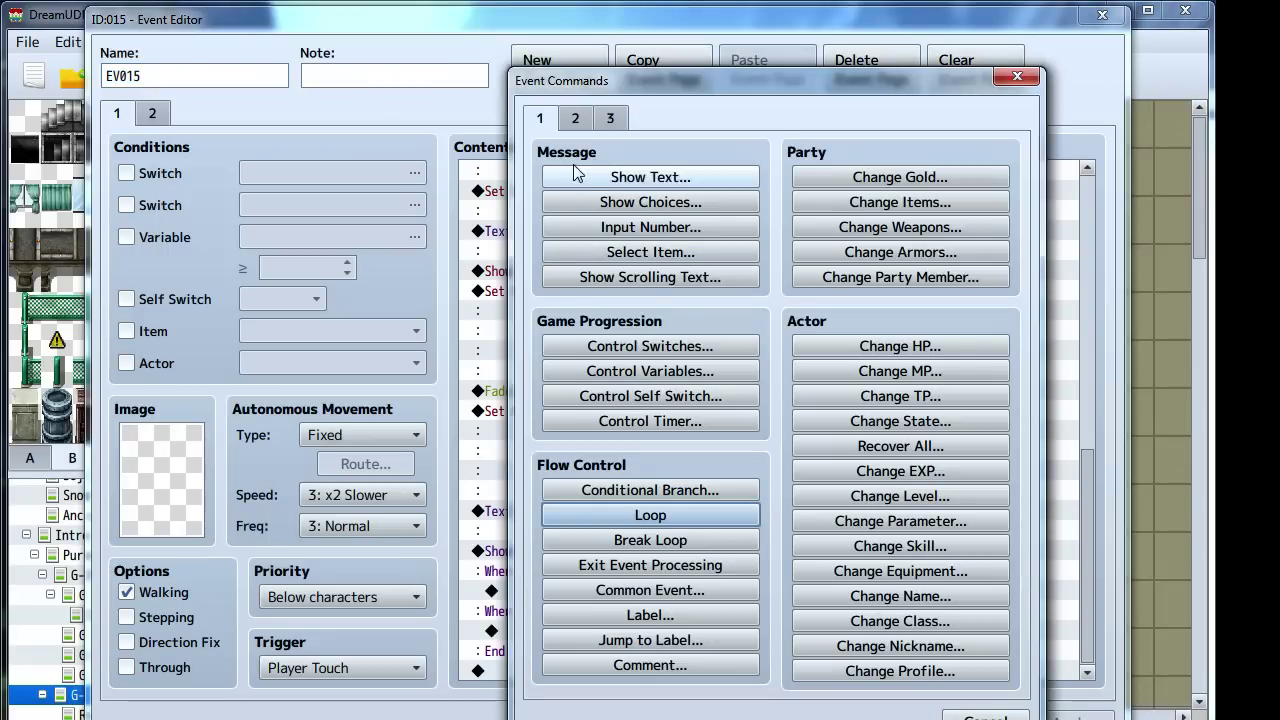
{"action": "left_click", "coordinate": [570, 177]}
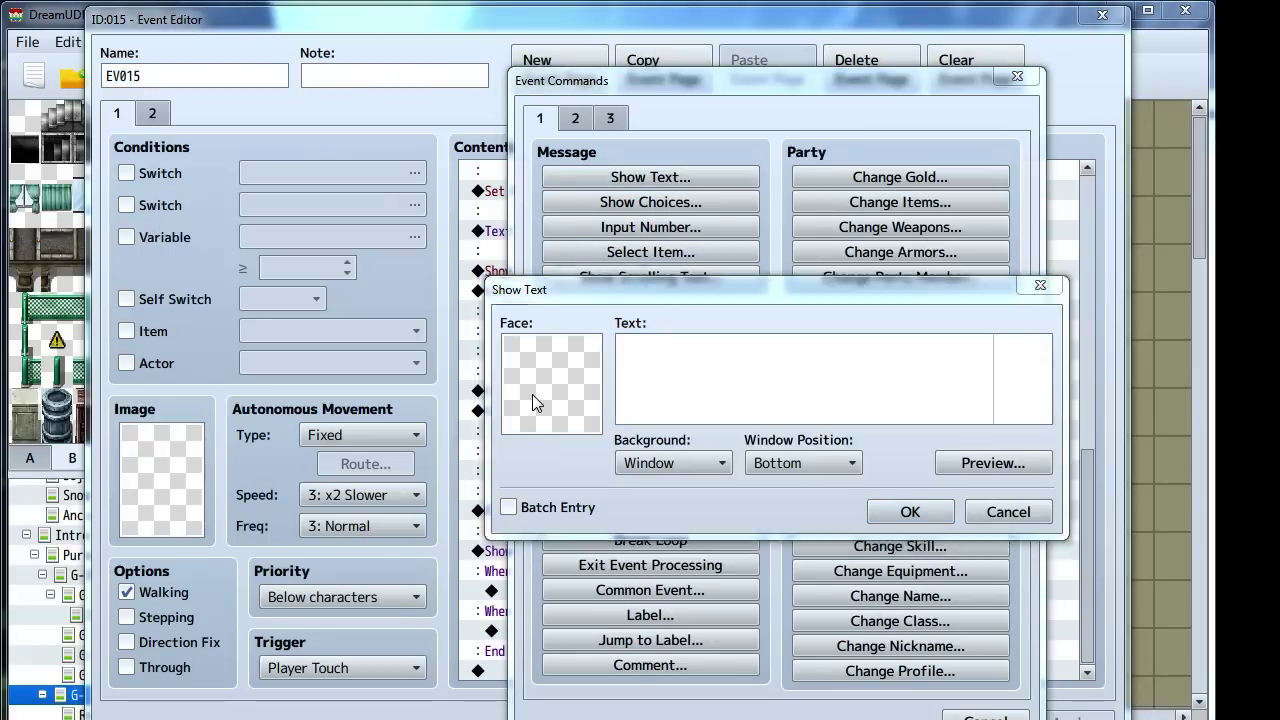
{"action": "double_click", "coordinate": [532, 394]}
{"action": "left_click", "coordinate": [462, 313]}
{"action": "left_click", "coordinate": [684, 372]}
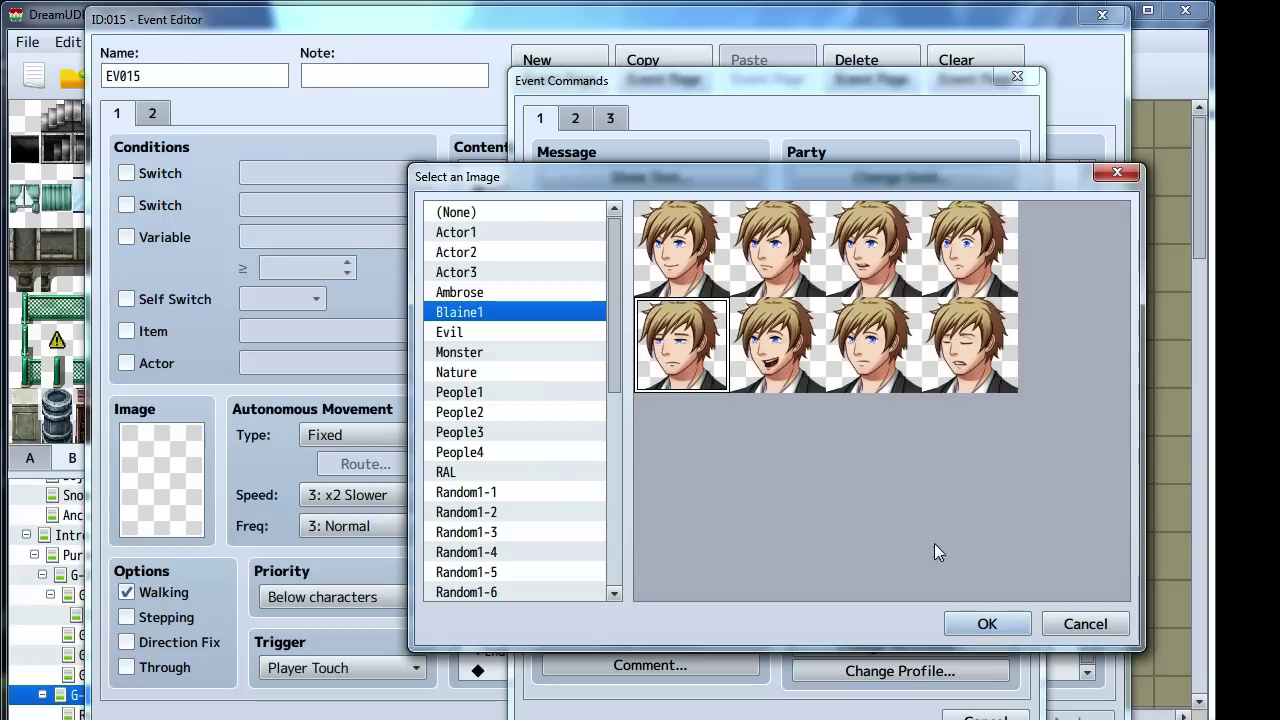
{"action": "left_click", "coordinate": [967, 622]}
Enter the message text "I was supposed to be retired from this. \n<Blaine>" and add it to the branch
{"action": "type", "text": "I was su"}
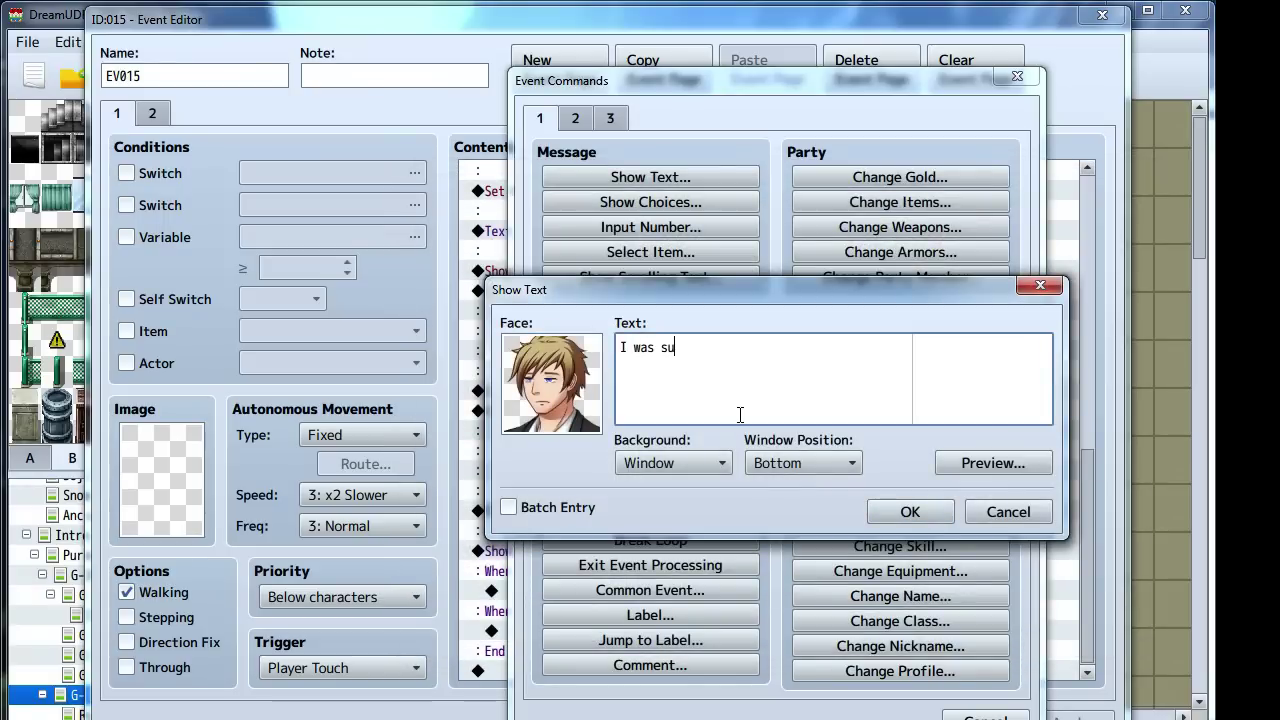
{"action": "type", "text": "pposed to be reitre"}
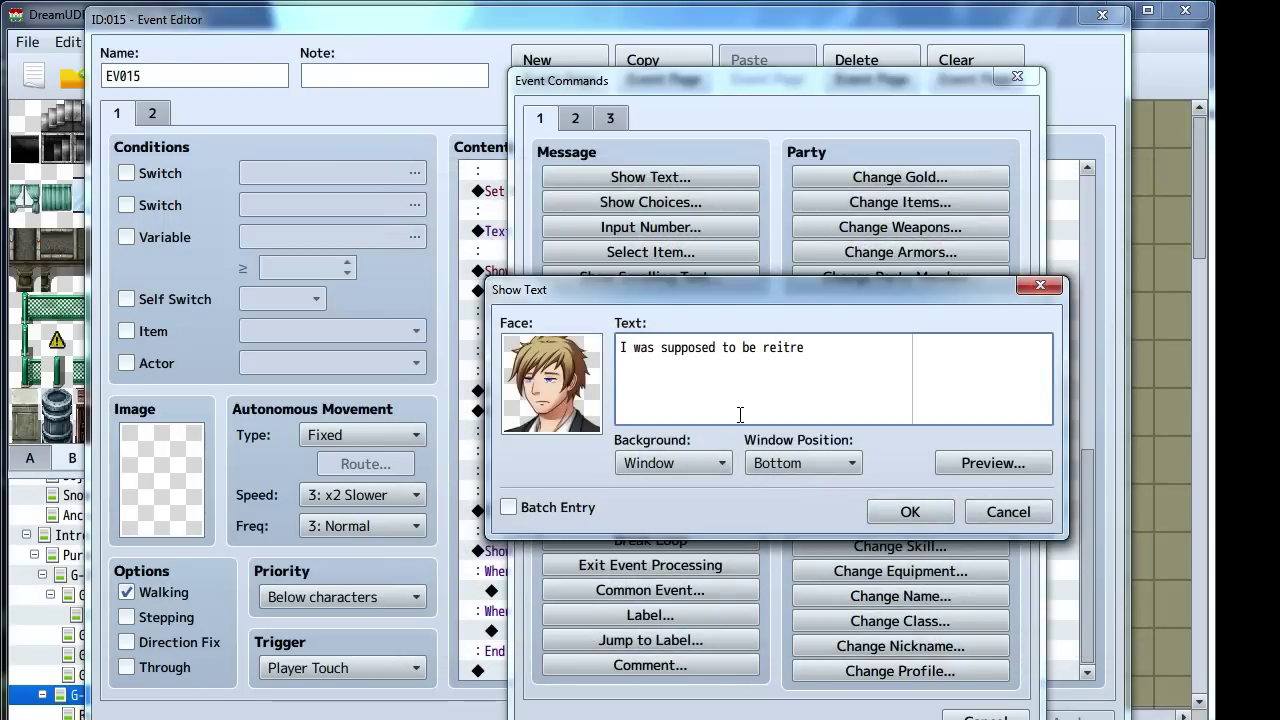
{"action": "key", "text": "BackSpace"}
{"action": "key", "text": "BackSpace"}
{"action": "key", "text": "BackSpace"}
{"action": "key", "text": "BackSpace"}
{"action": "type", "text": "tired from th"}
{"action": "type", "text": "e"}
{"action": "key", "text": "BackSpace"}
{"action": "key", "text": "BackSpace"}
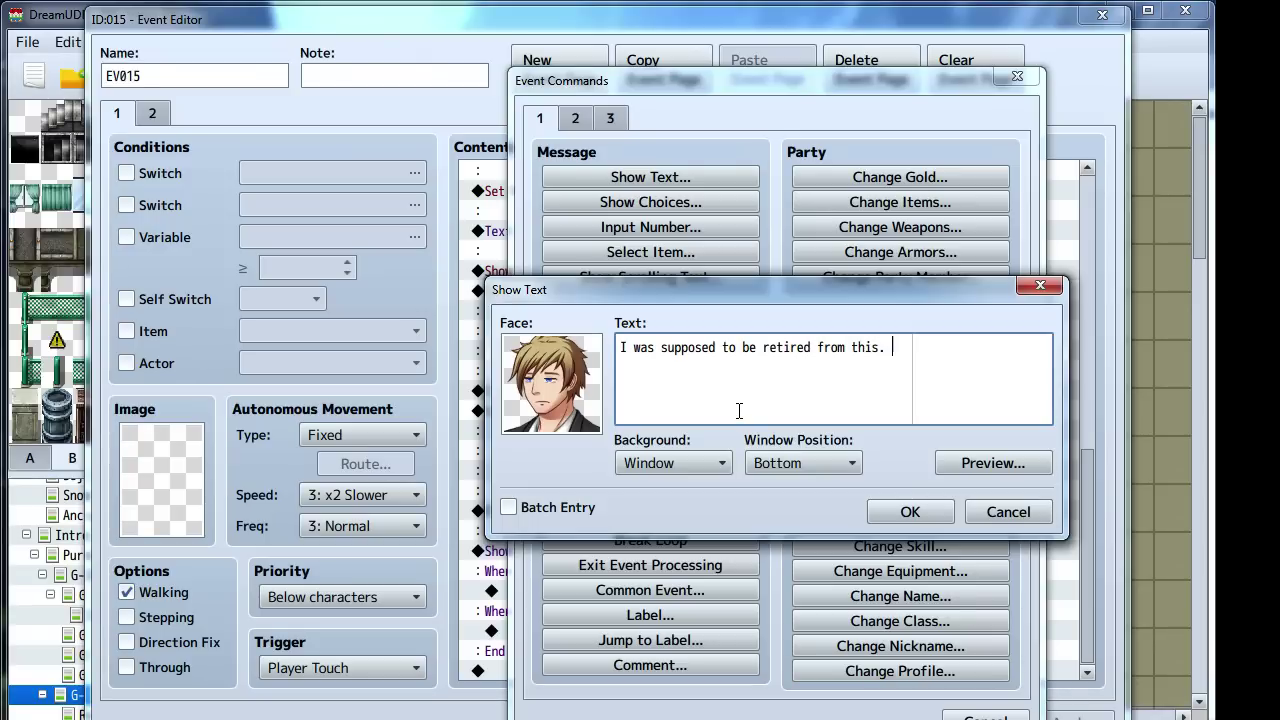
{"action": "type", "text": "\\n<Blaine>"}
{"action": "left_click", "coordinate": [909, 511]}
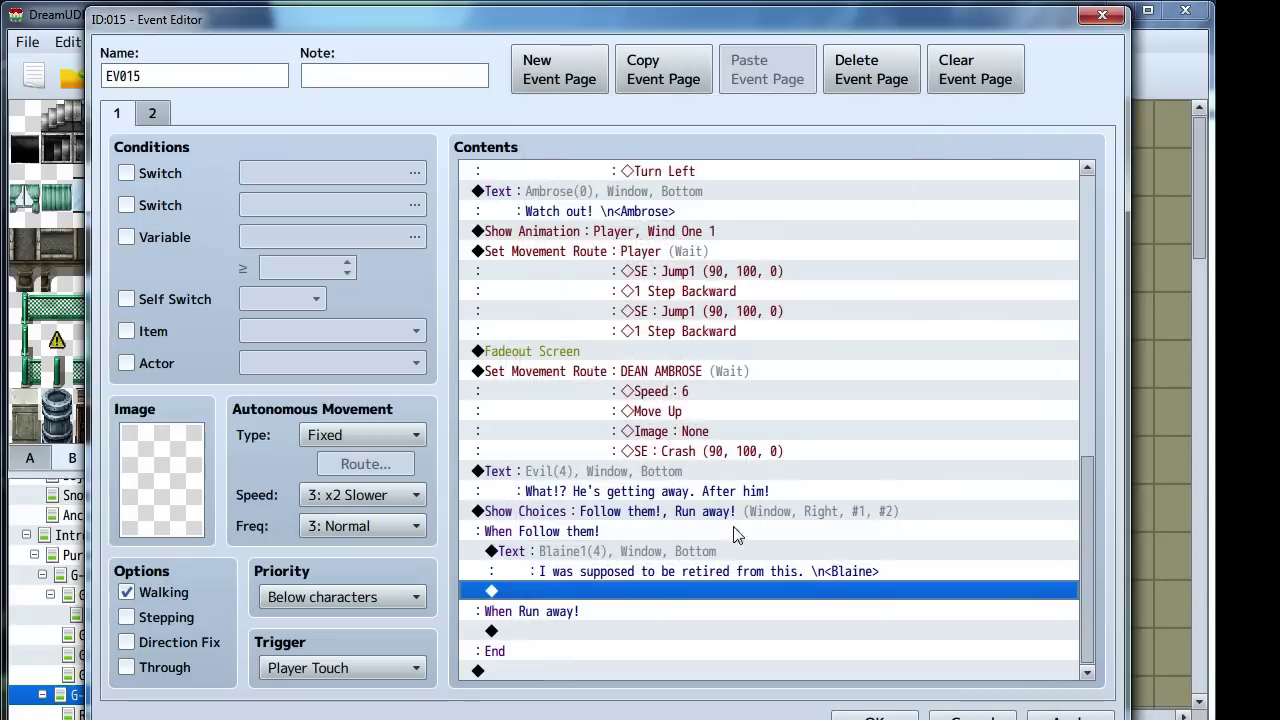
Copy Blaine's retirement message into the "Run away!" branch
{"action": "left_click", "coordinate": [565, 556]}
{"action": "key", "text": "ctrl+c"}
{"action": "left_click", "coordinate": [527, 630]}
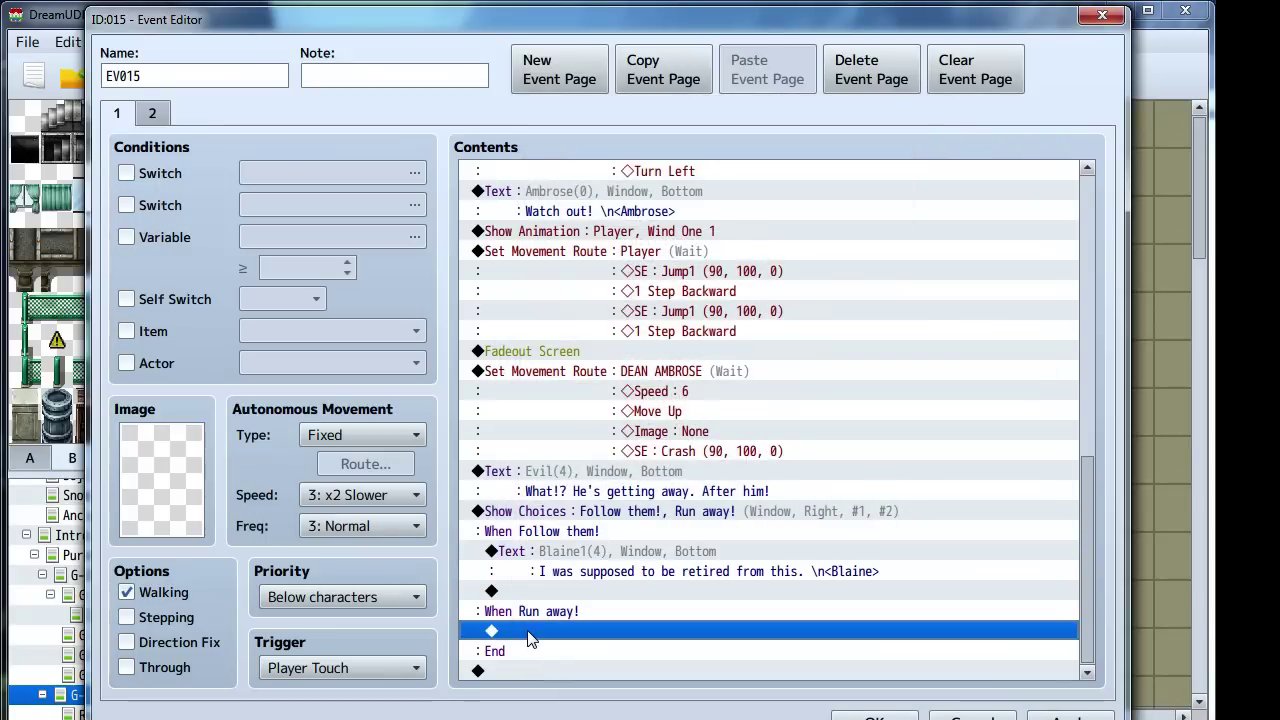
{"action": "key", "text": "ctrl+v"}
Insert a faceless message reading "But thou must!" before Blaine's message in the "Run away!" branch
{"action": "right_click", "coordinate": [527, 630]}
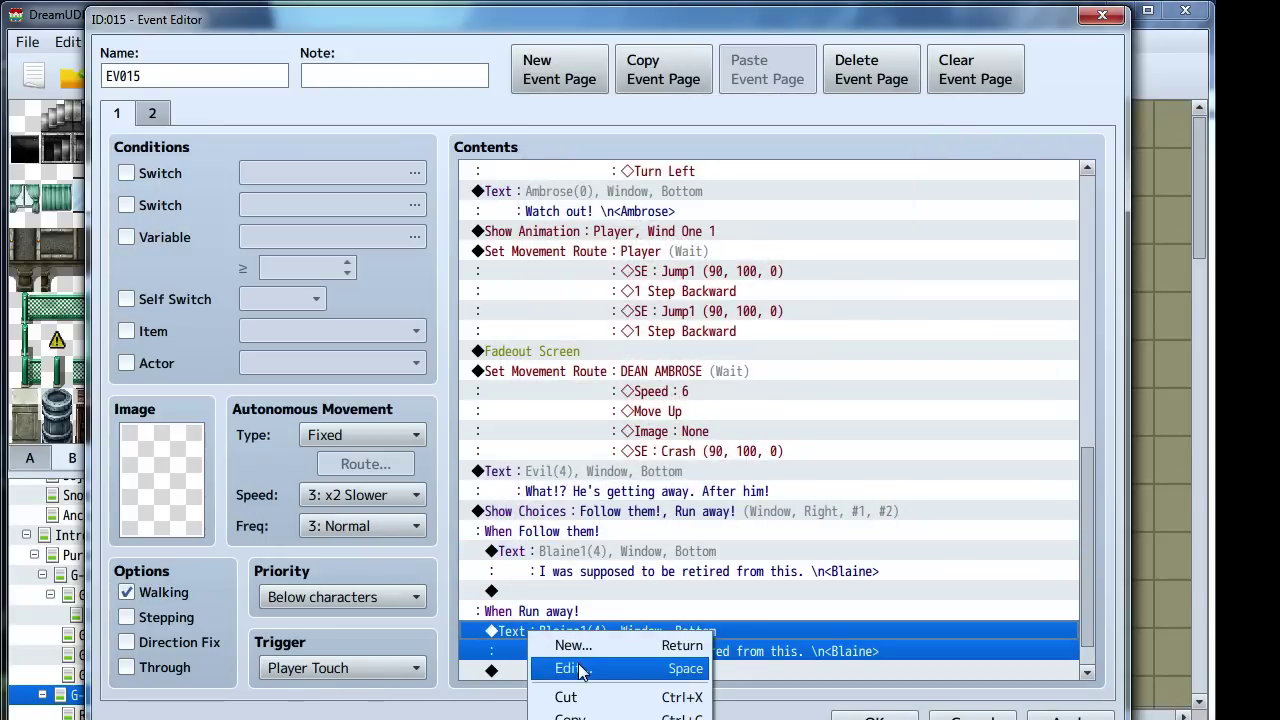
{"action": "left_click", "coordinate": [566, 574]}
{"action": "scroll", "coordinate": [566, 586], "scroll_direction": "down", "scroll_amount": 1}
{"action": "left_click", "coordinate": [576, 591]}
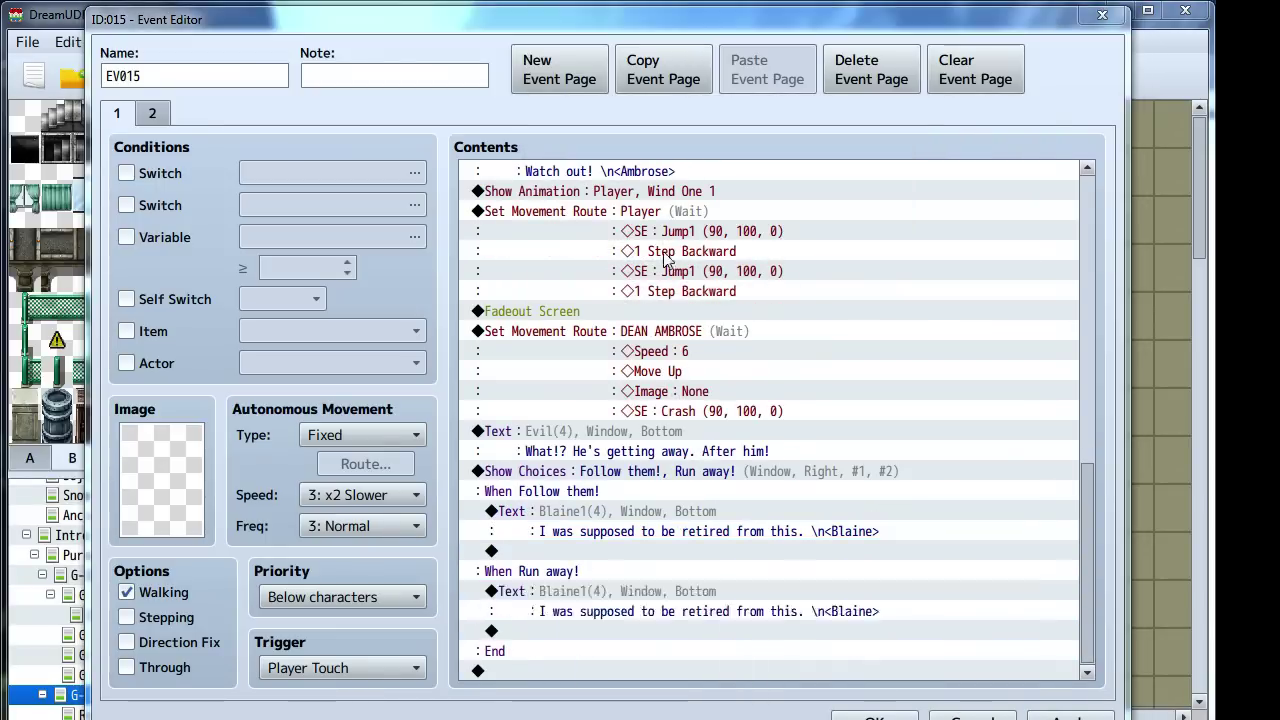
{"action": "key", "text": "Return"}
{"action": "left_click", "coordinate": [592, 177]}
{"action": "type", "text": "But thou"}
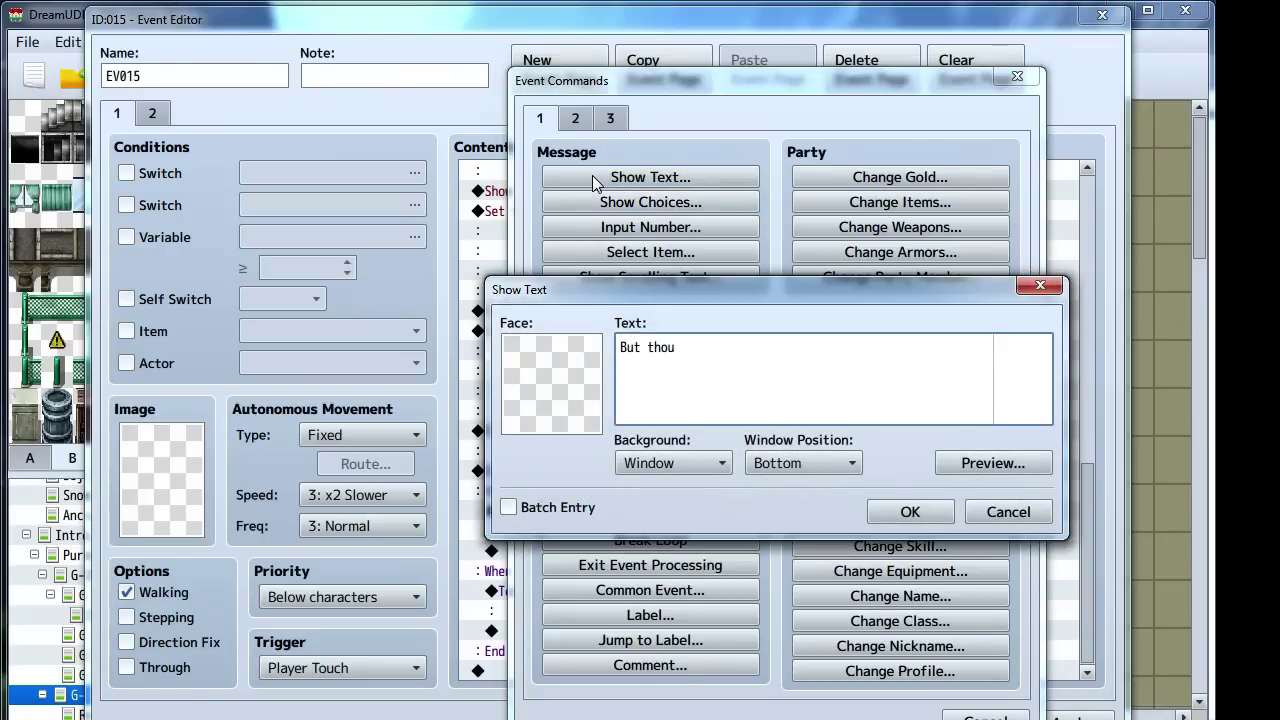
{"action": "type", "text": " must!"}
{"action": "left_click", "coordinate": [909, 511]}
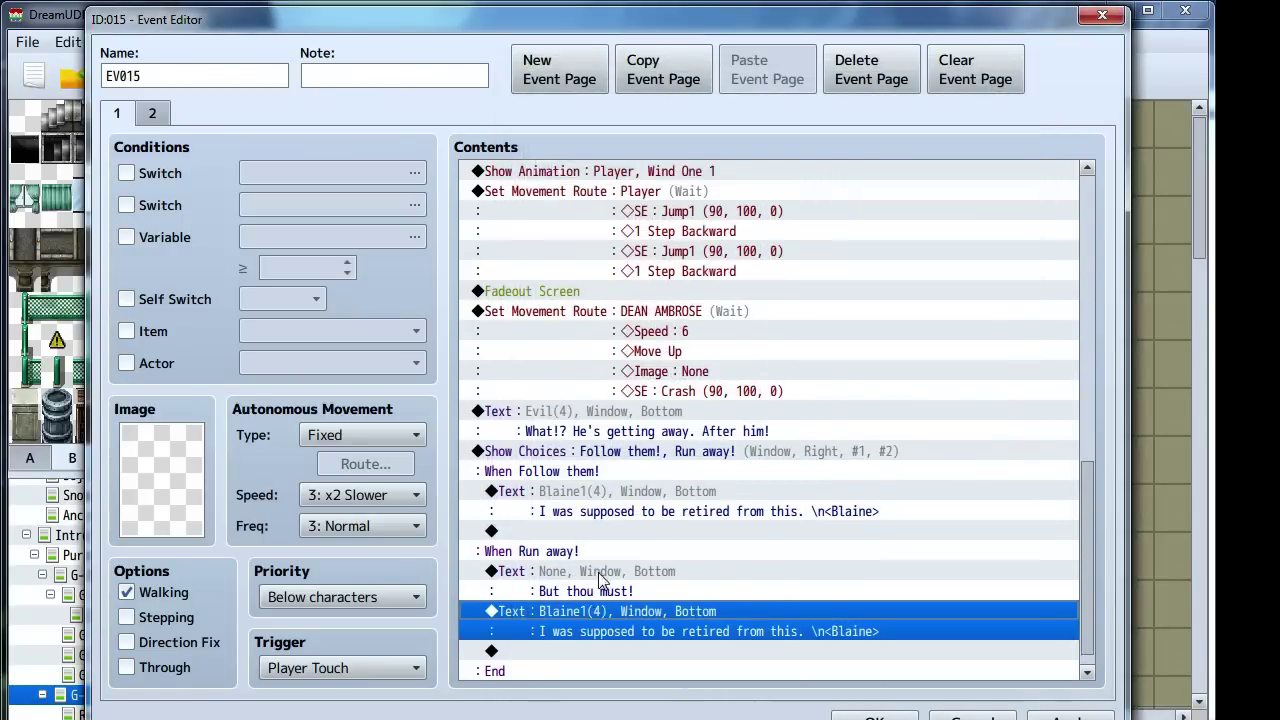
Change Blaine's copied message in the "Run away!" branch to "Flid sake. \n<Blaine>"
{"action": "scroll", "coordinate": [600, 580], "scroll_direction": "down", "scroll_amount": 1}
{"action": "right_click", "coordinate": [585, 600]}
{"action": "left_click", "coordinate": [614, 631]}
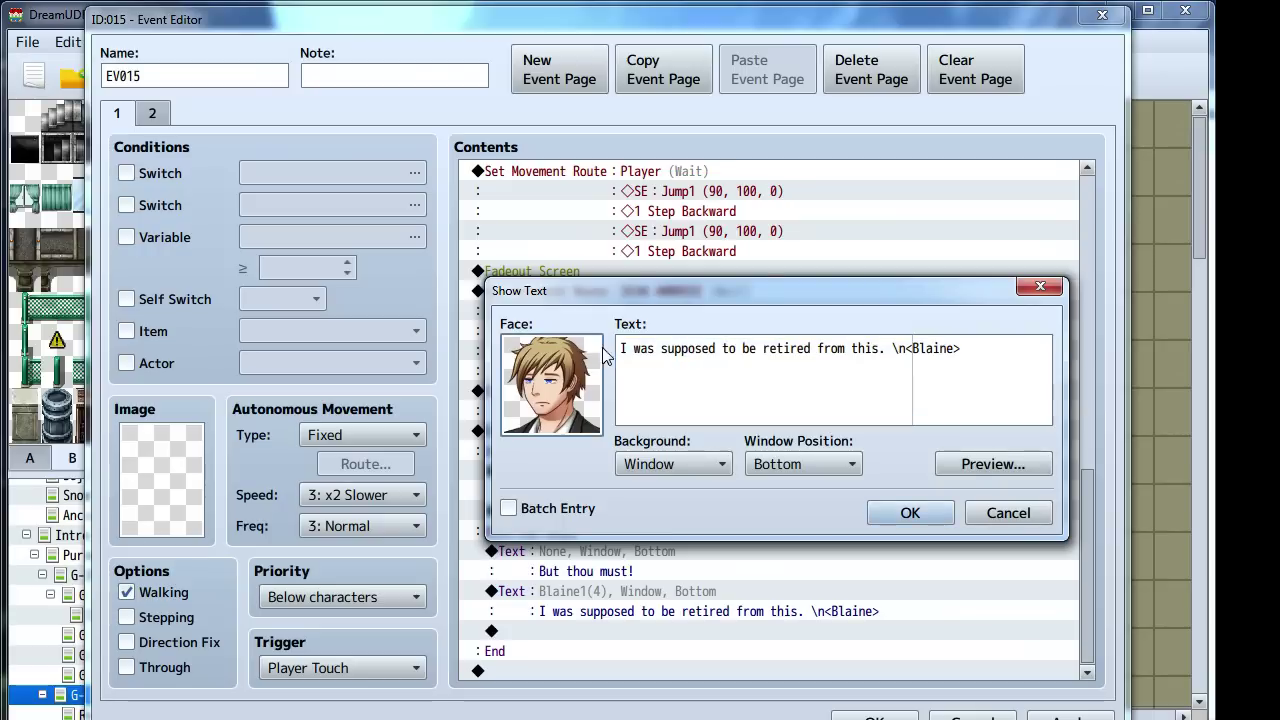
{"action": "left_click_drag", "start_coordinate": [620, 348], "coordinate": [880, 347]}
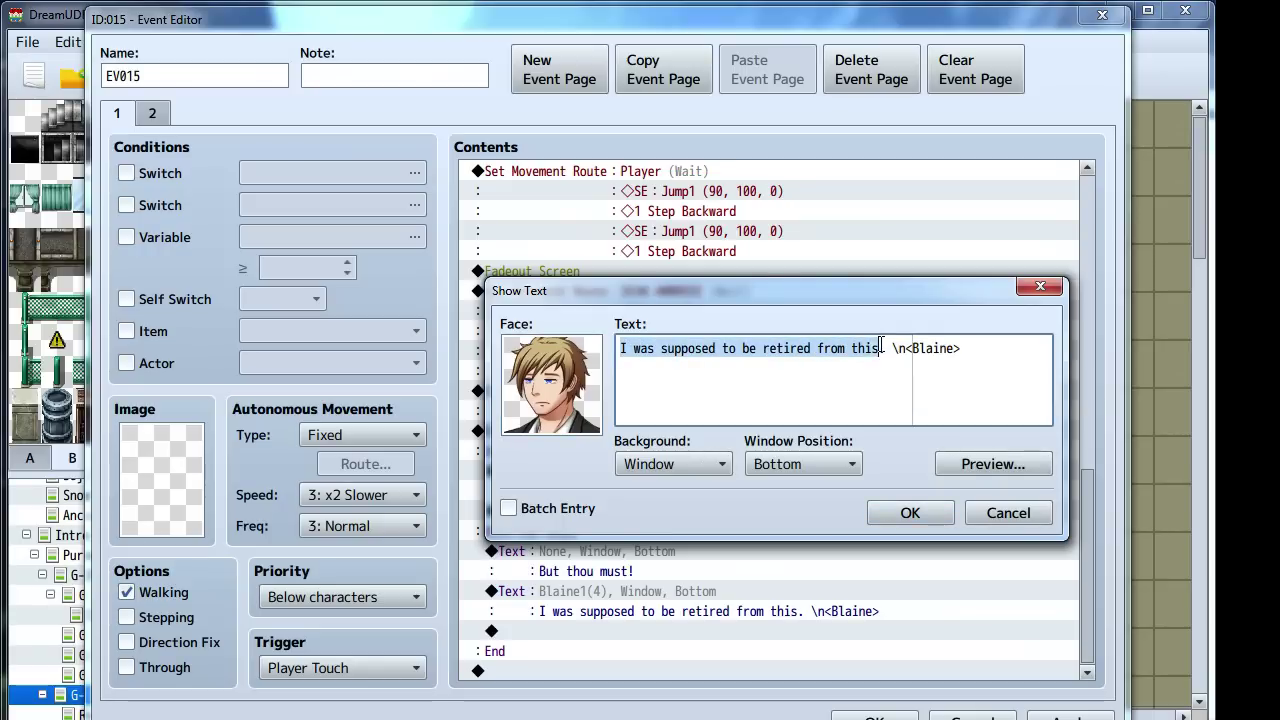
{"action": "type", "text": "Flid sake."}
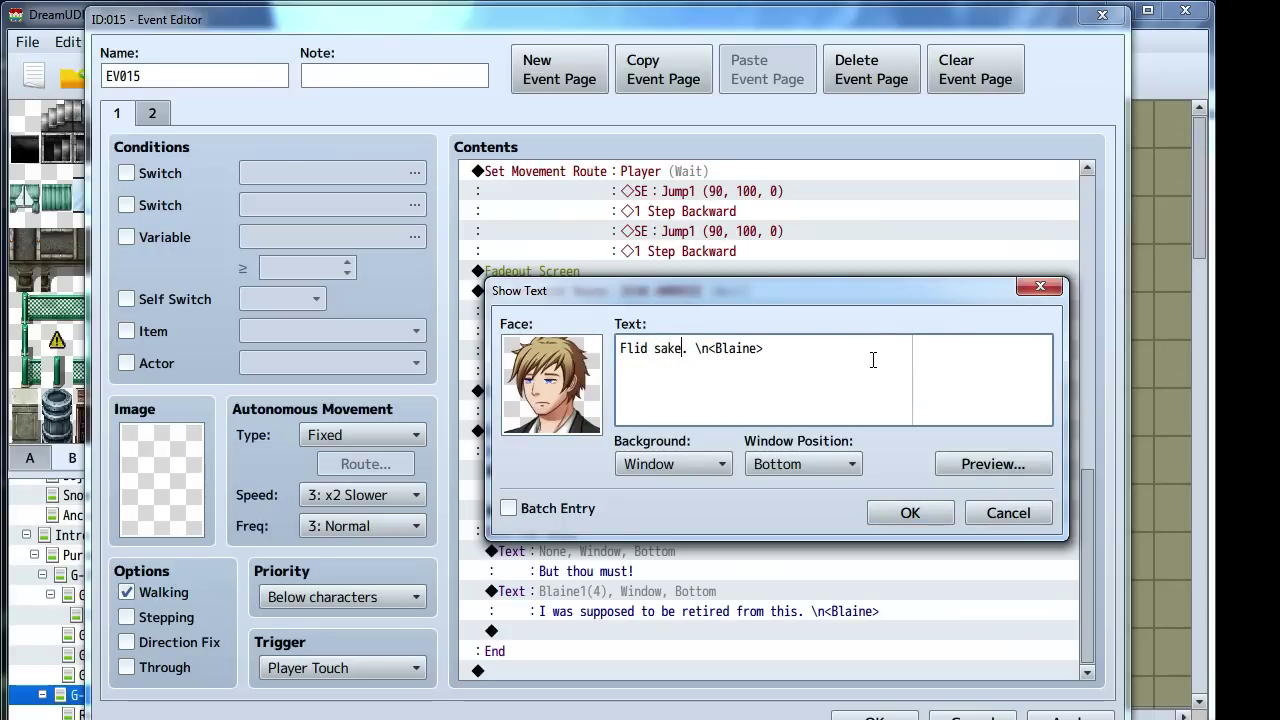
{"action": "left_click", "coordinate": [910, 513]}
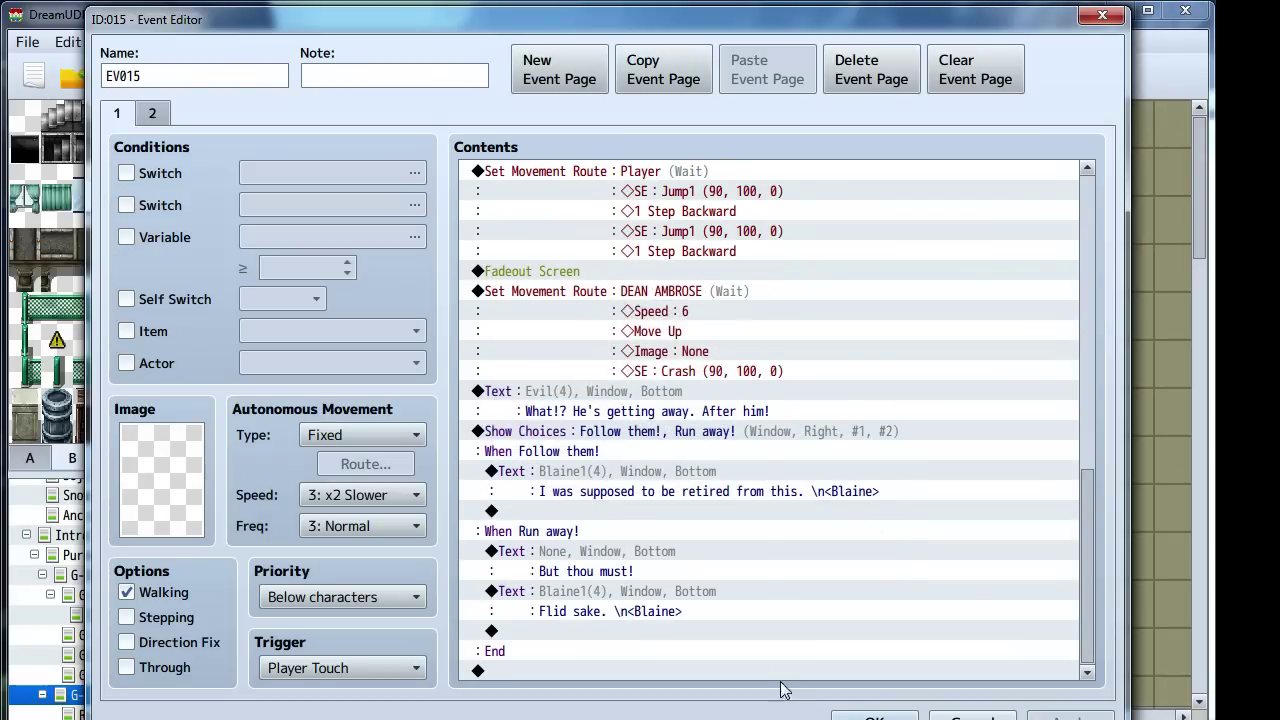
Save the changes to event EV015 and open the Rooftop map
{"action": "left_click", "coordinate": [866, 716]}
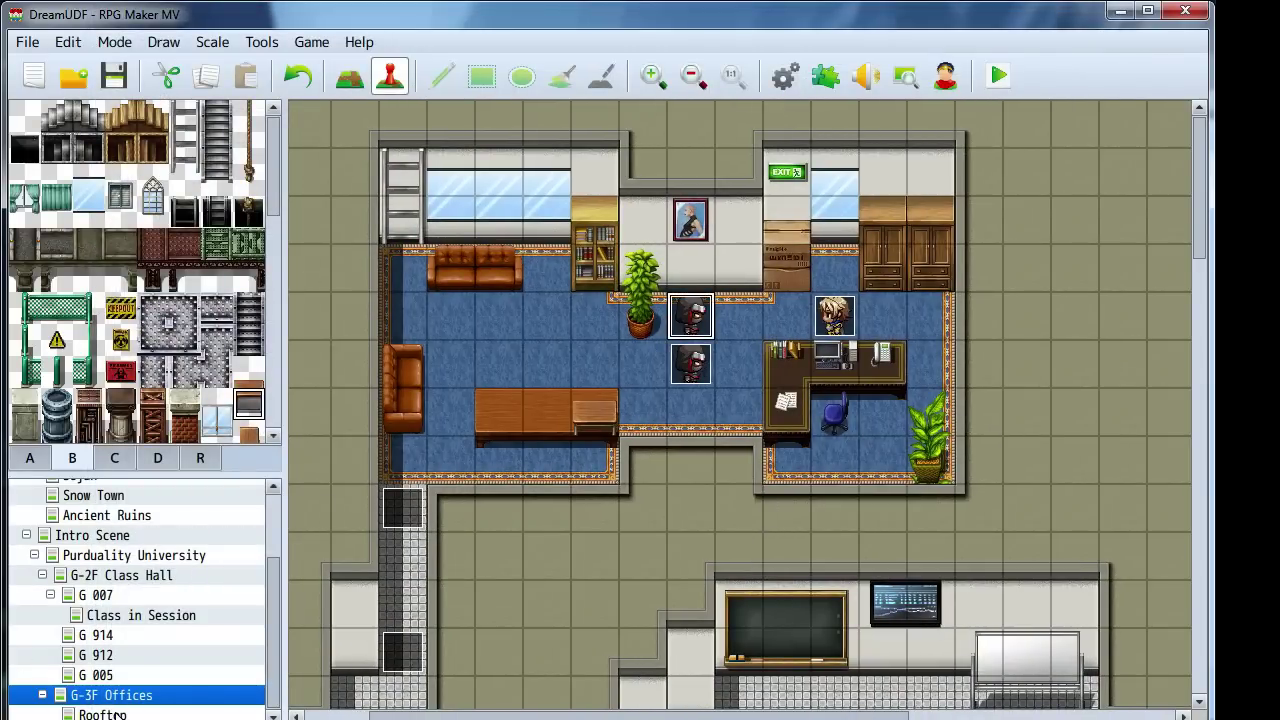
{"action": "left_click", "coordinate": [102, 714]}
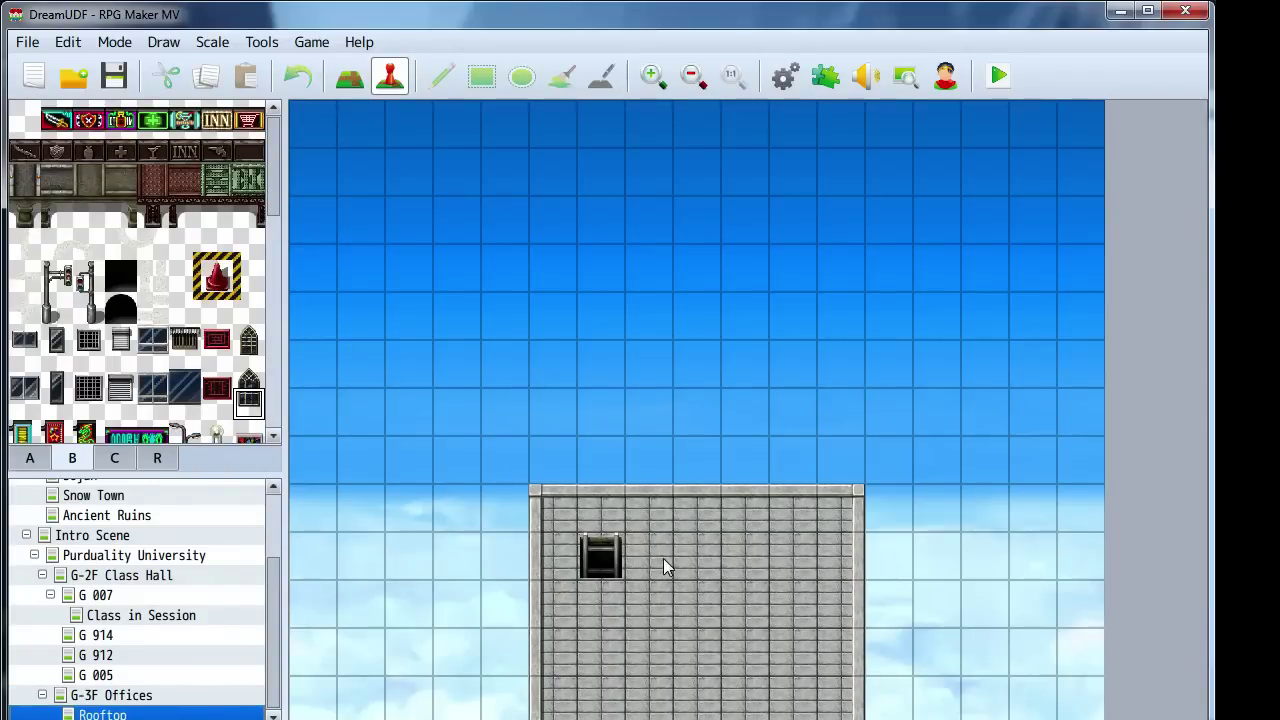
Copy the two hooded enemy events from the G-3F Offices map to the Rooftop, diagonally above and below beside the roof hatch
{"action": "key", "text": "ctrl+v"}
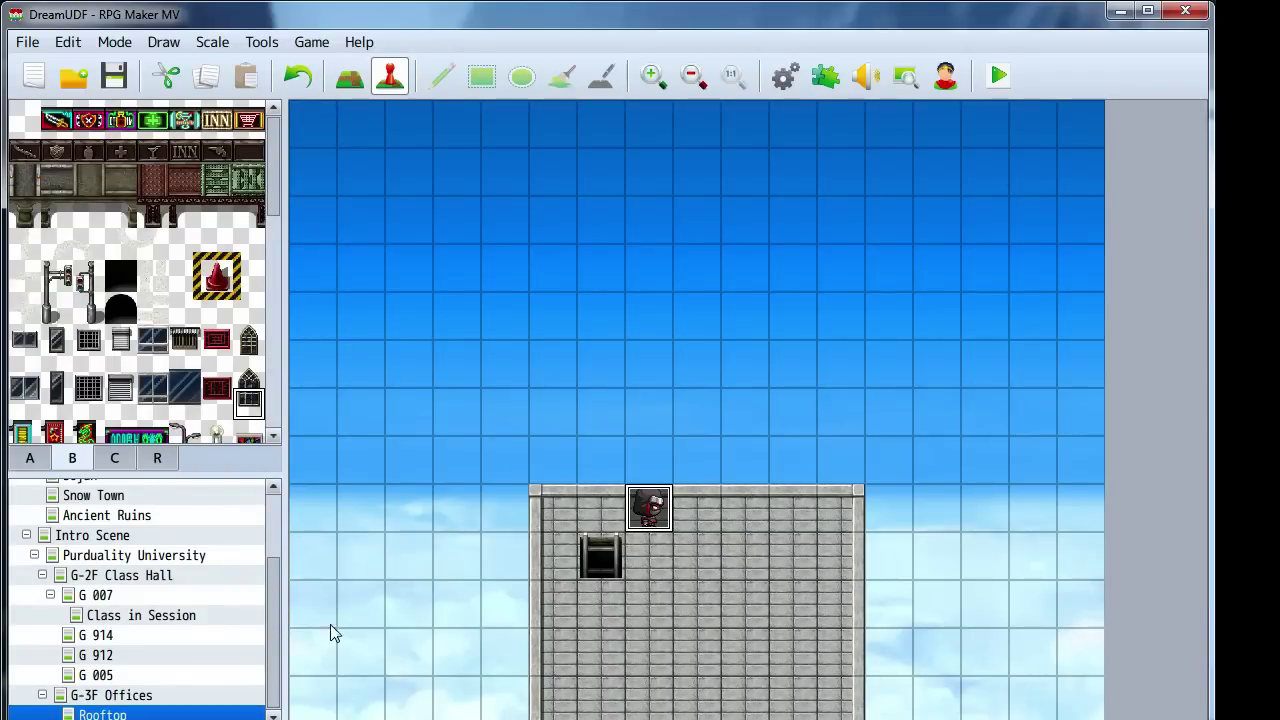
{"action": "left_click", "coordinate": [168, 692]}
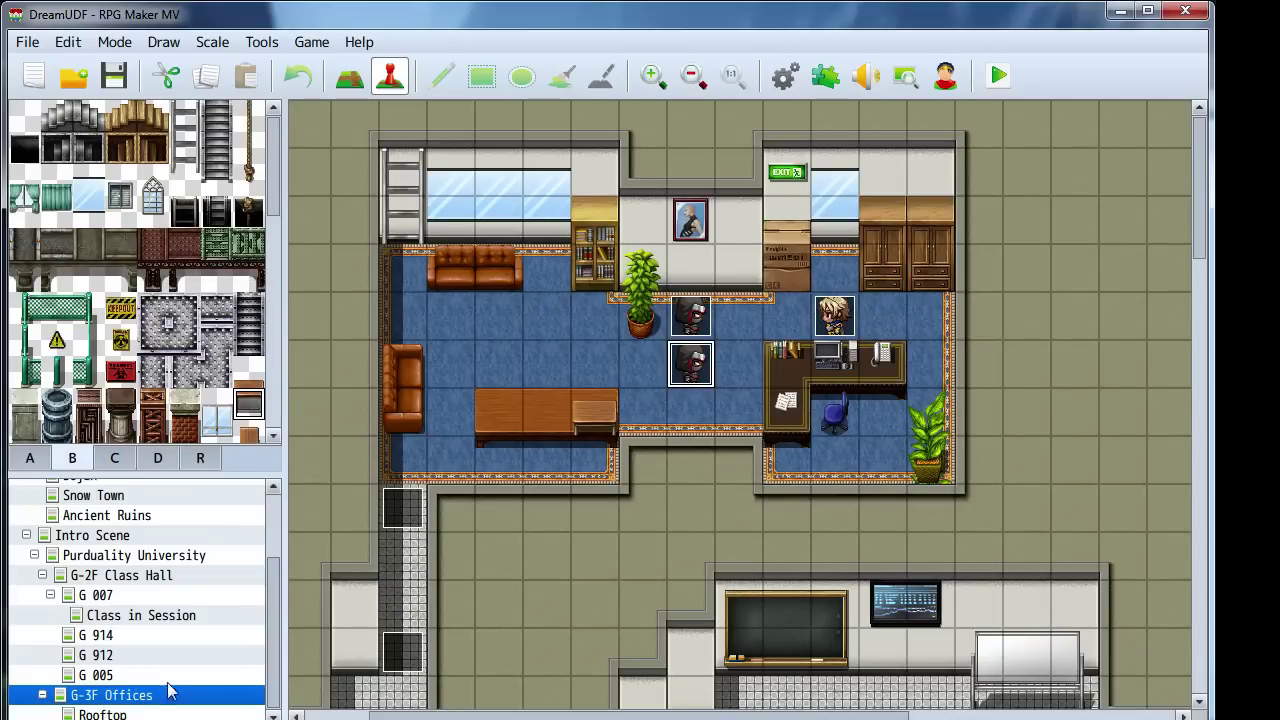
{"action": "key", "text": "Down"}
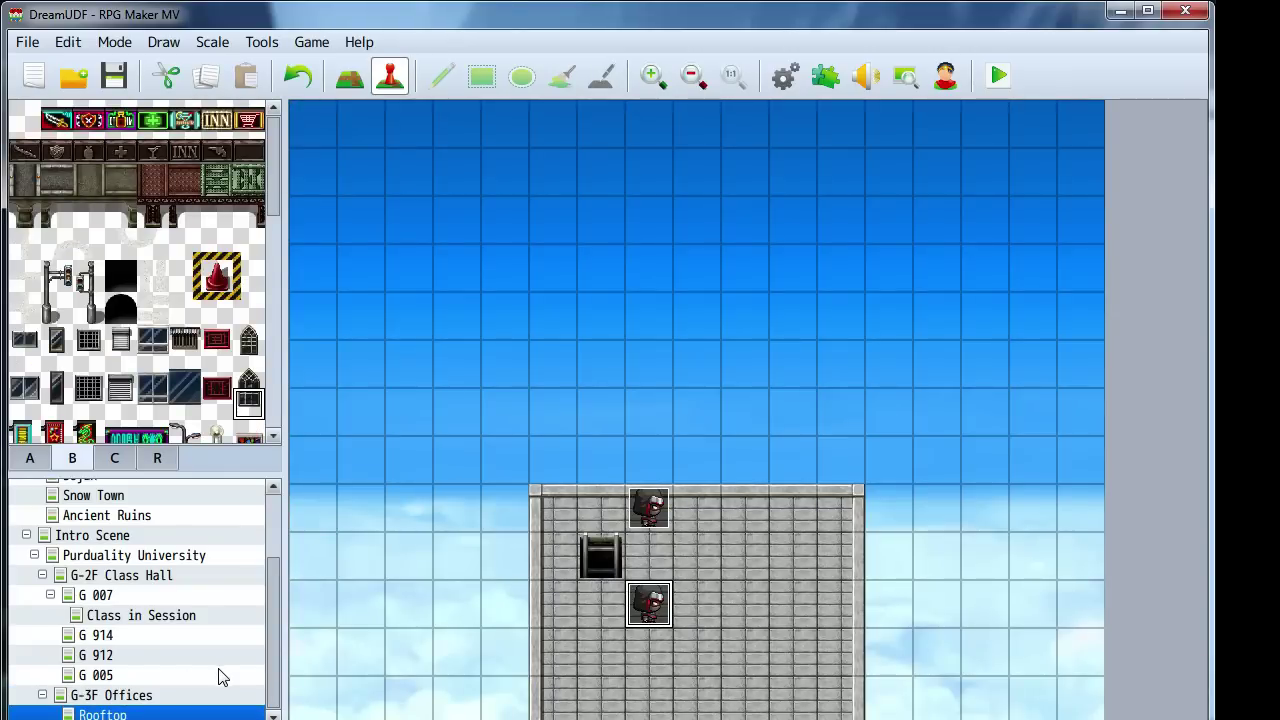
Copy the Ambrose event from the G-3F Offices map to the Rooftop, placing it in the hatch's row, three tiles to its right
{"action": "left_click", "coordinate": [134, 694]}
{"action": "left_click", "coordinate": [189, 715]}
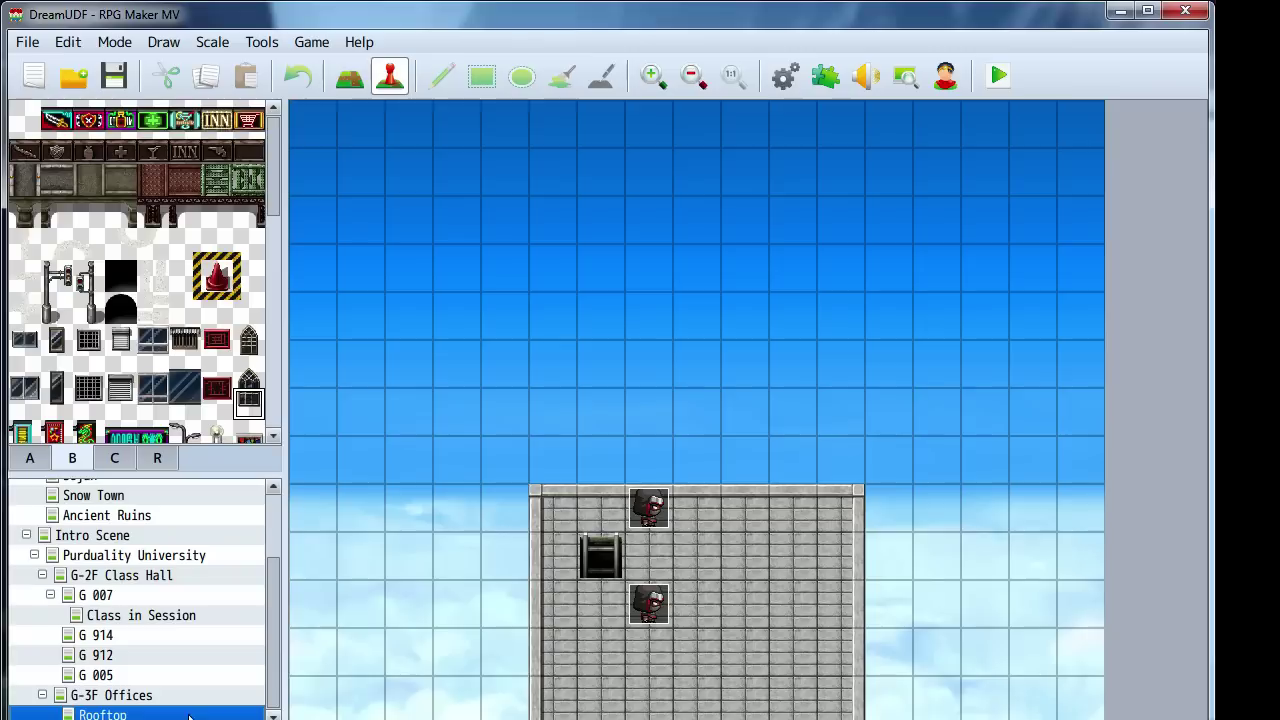
{"action": "left_click", "coordinate": [758, 513]}
{"action": "key", "text": "ctrl+v"}
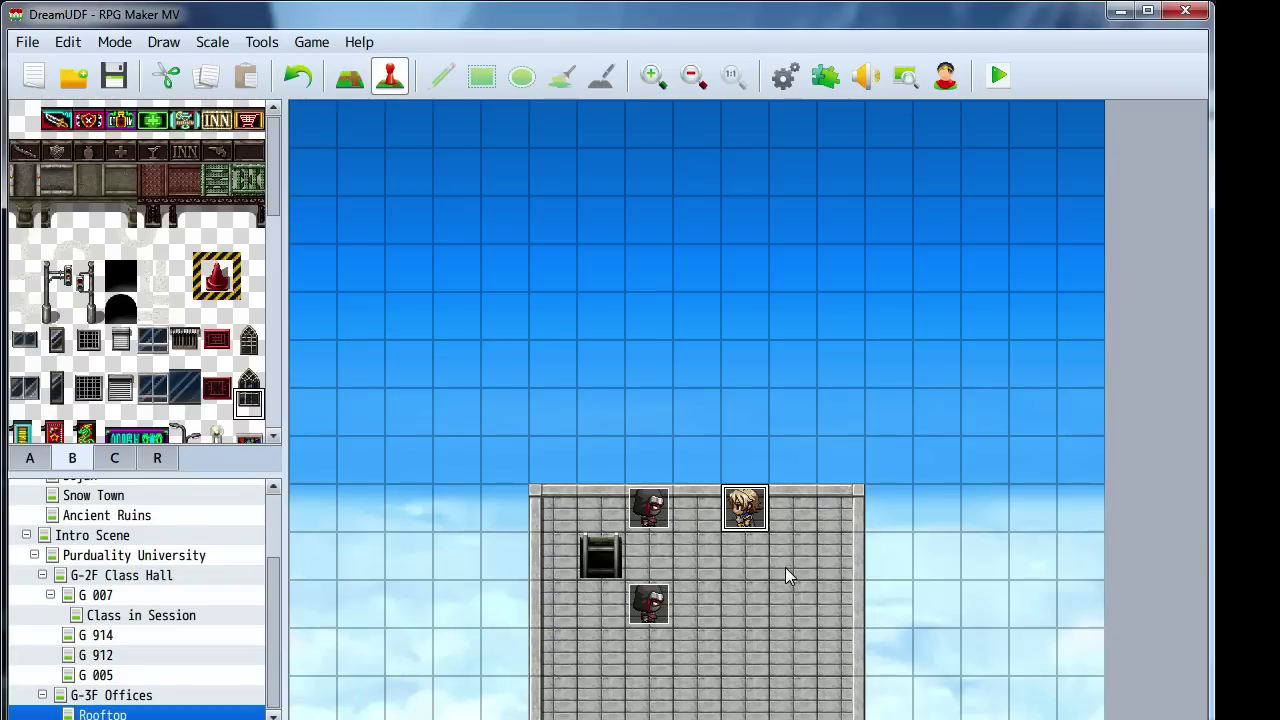
{"action": "left_click_drag", "start_coordinate": [750, 527], "coordinate": [748, 558]}
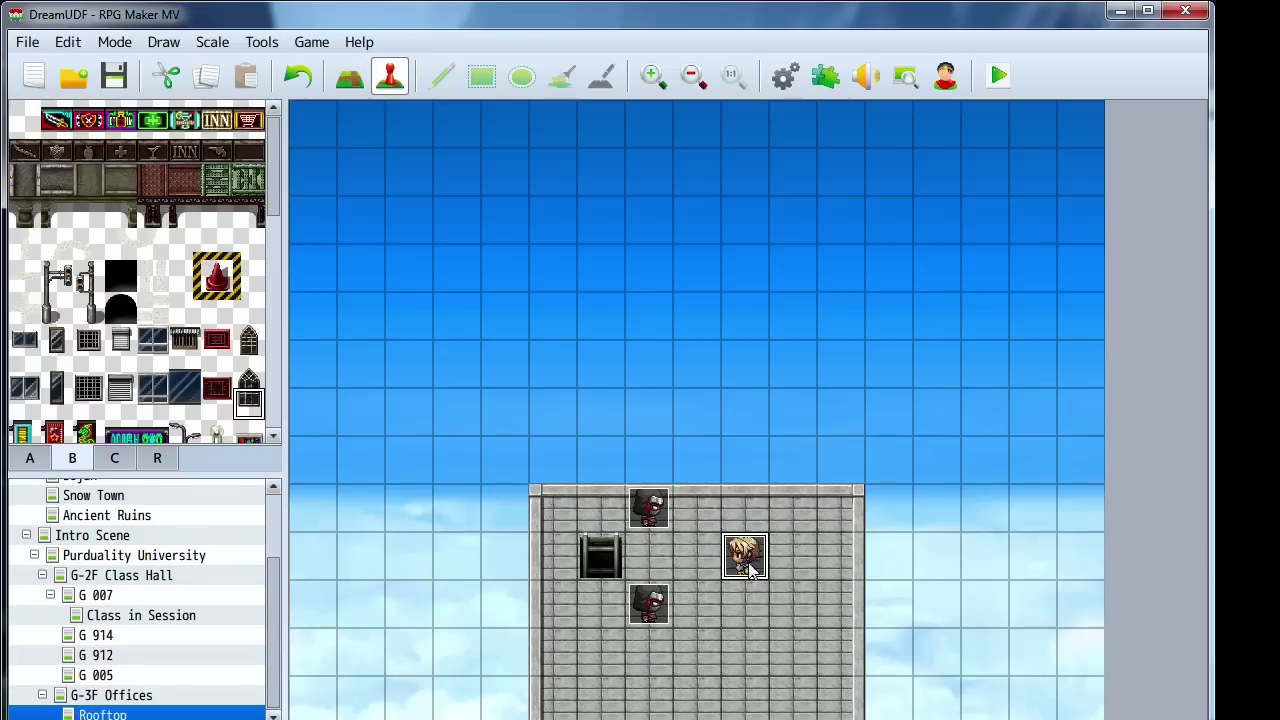
{"action": "left_click", "coordinate": [824, 562]}
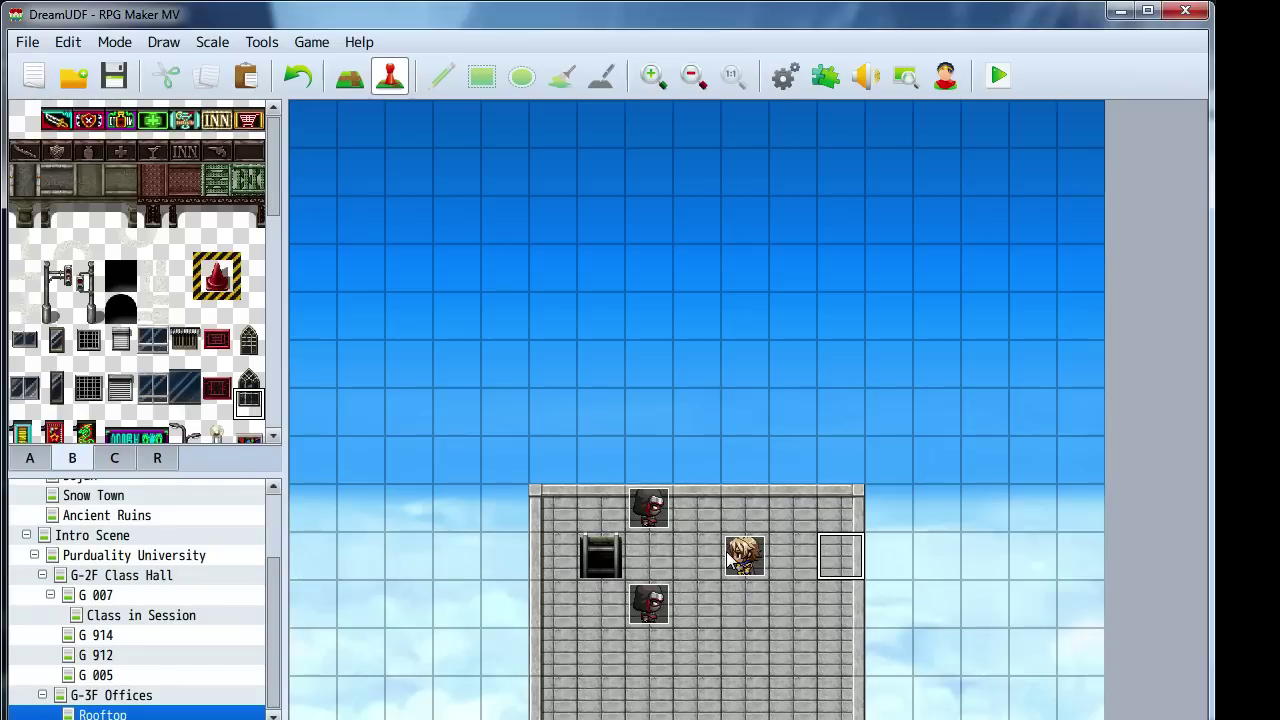
Reopen event EV015 on the G-3F Offices map at its follow-or-run choice
{"action": "left_click", "coordinate": [110, 695]}
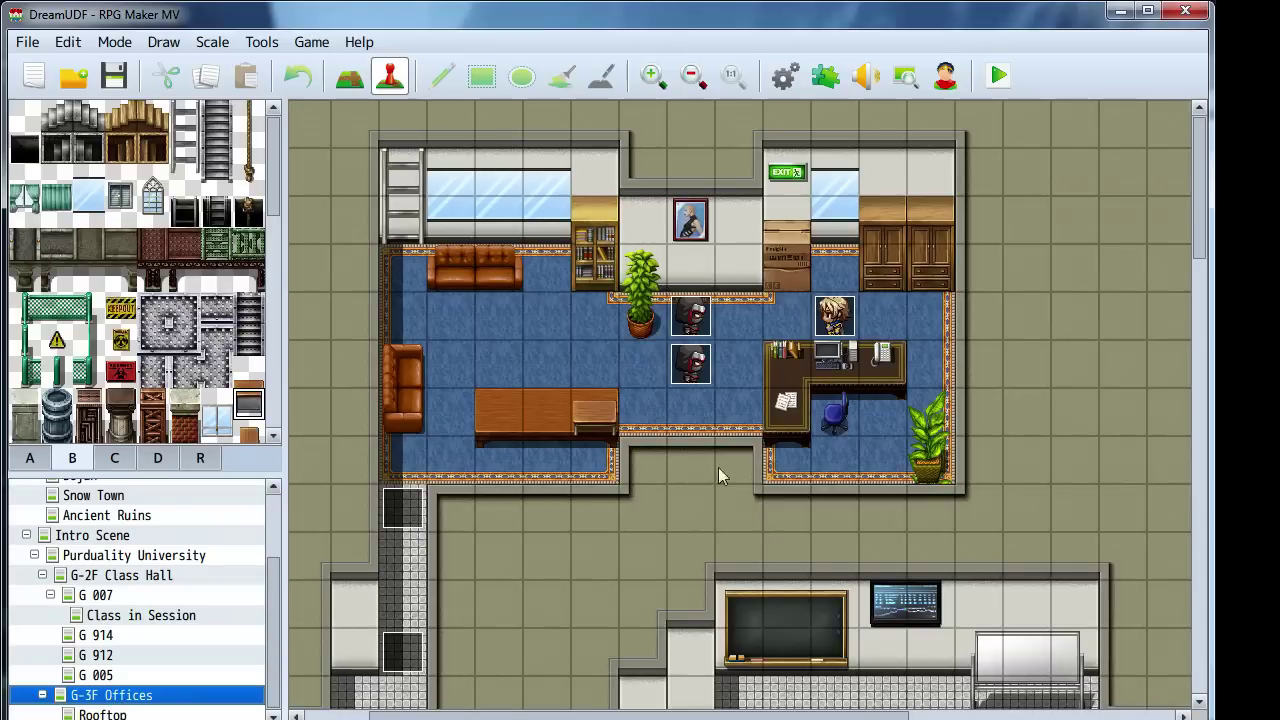
{"action": "double_click", "coordinate": [394, 518]}
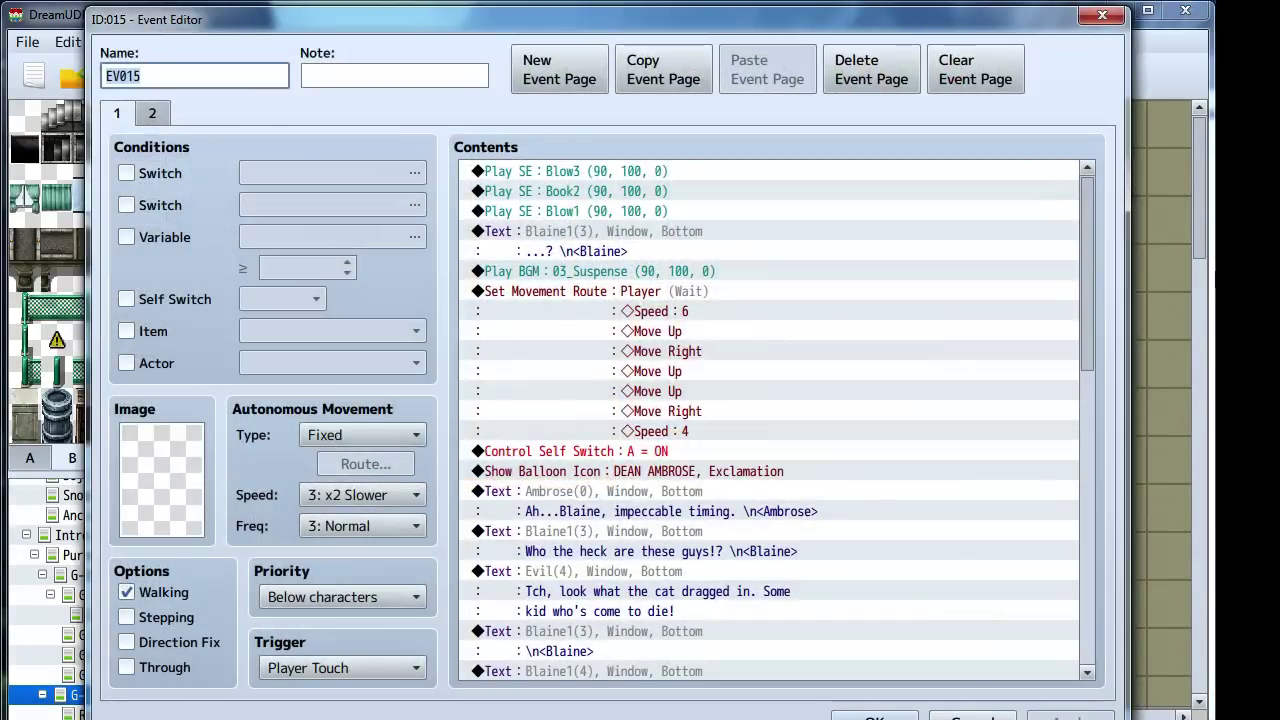
{"action": "scroll", "coordinate": [1084, 329], "scroll_direction": "down", "scroll_amount": 2}
{"action": "left_click_drag", "start_coordinate": [1084, 329], "coordinate": [1075, 643]}
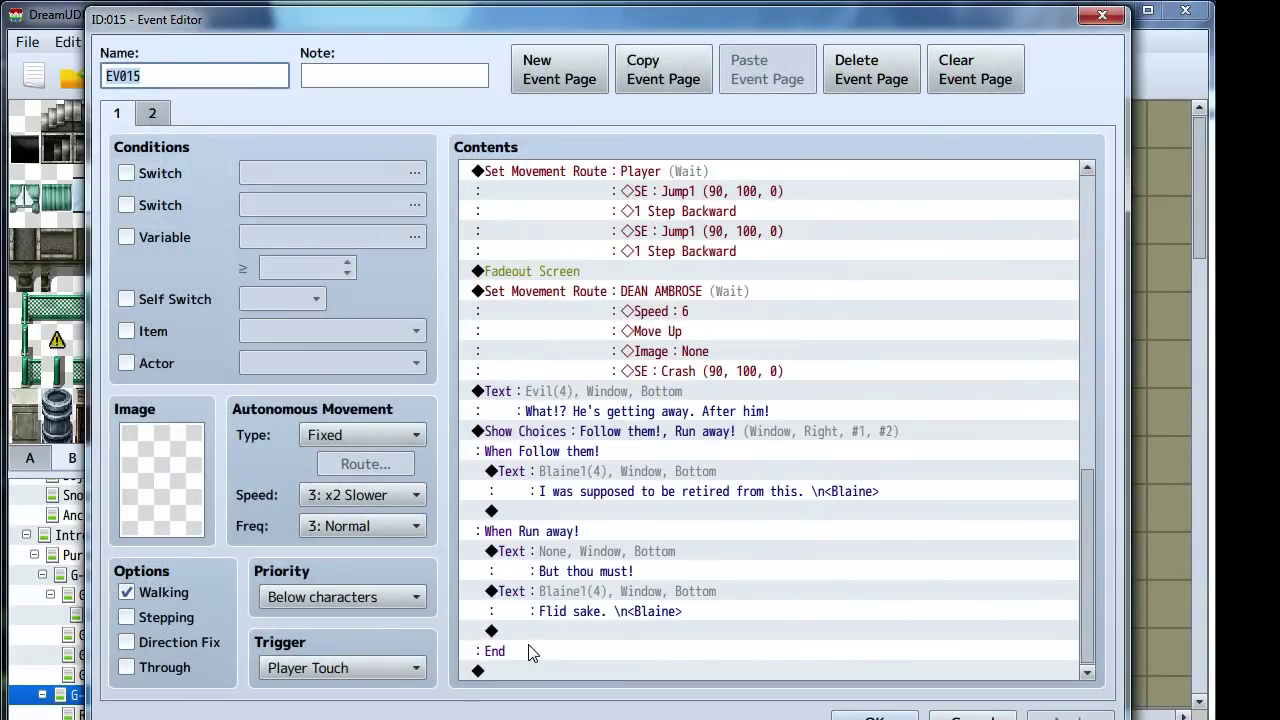
Add a player transfer to Rooftop (9,8) facing Left after Blaine's message in the "Follow them!" branch
{"action": "double_click", "coordinate": [556, 512]}
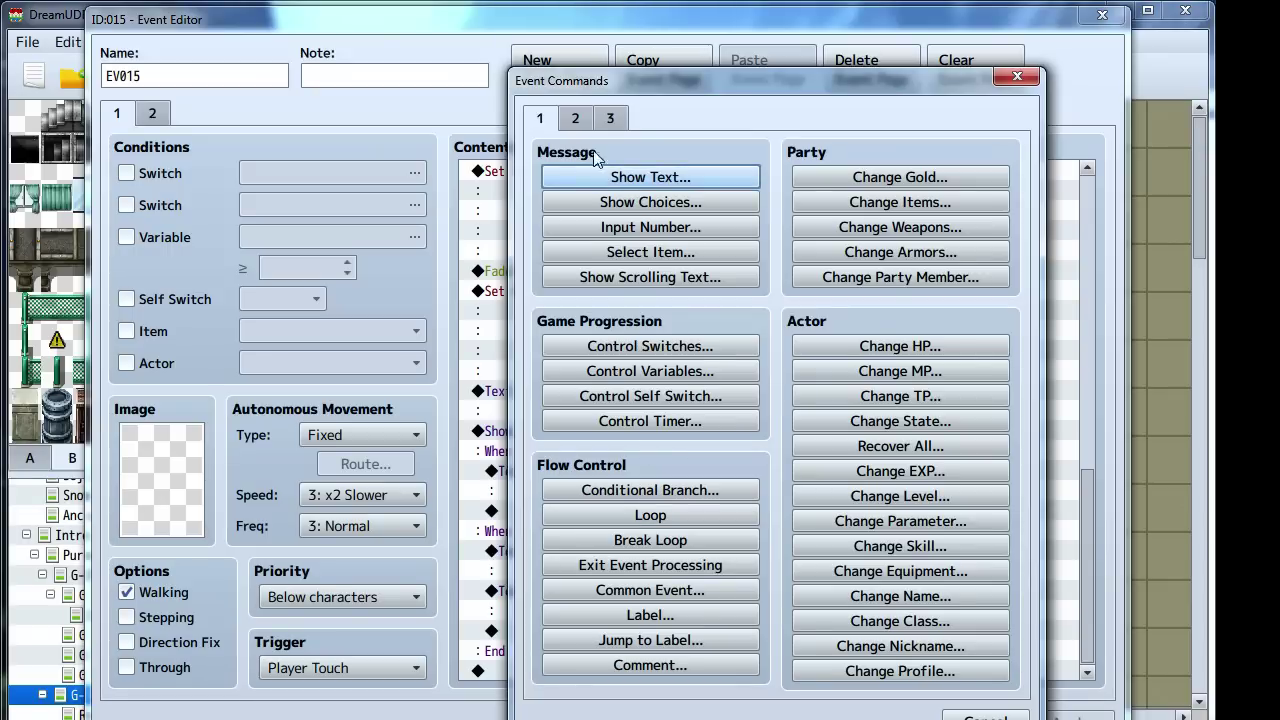
{"action": "left_click", "coordinate": [575, 118]}
{"action": "left_click", "coordinate": [640, 177]}
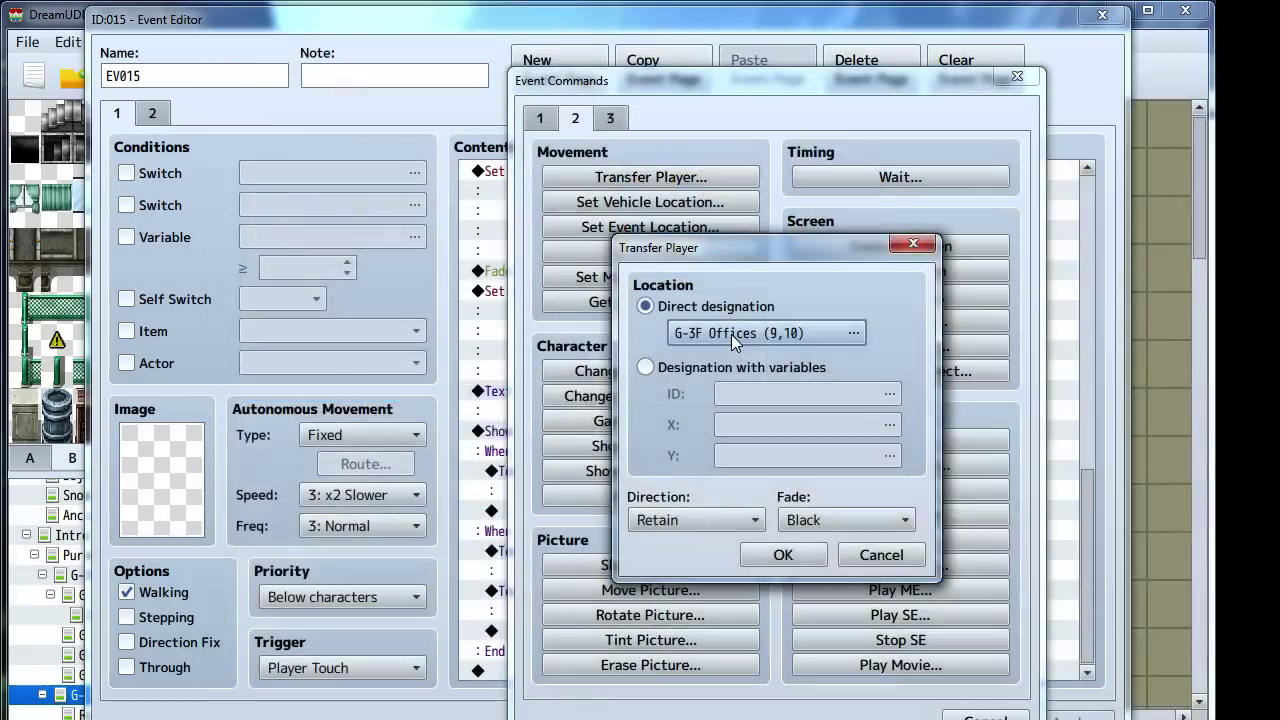
{"action": "double_click", "coordinate": [731, 334]}
{"action": "left_click", "coordinate": [297, 414]}
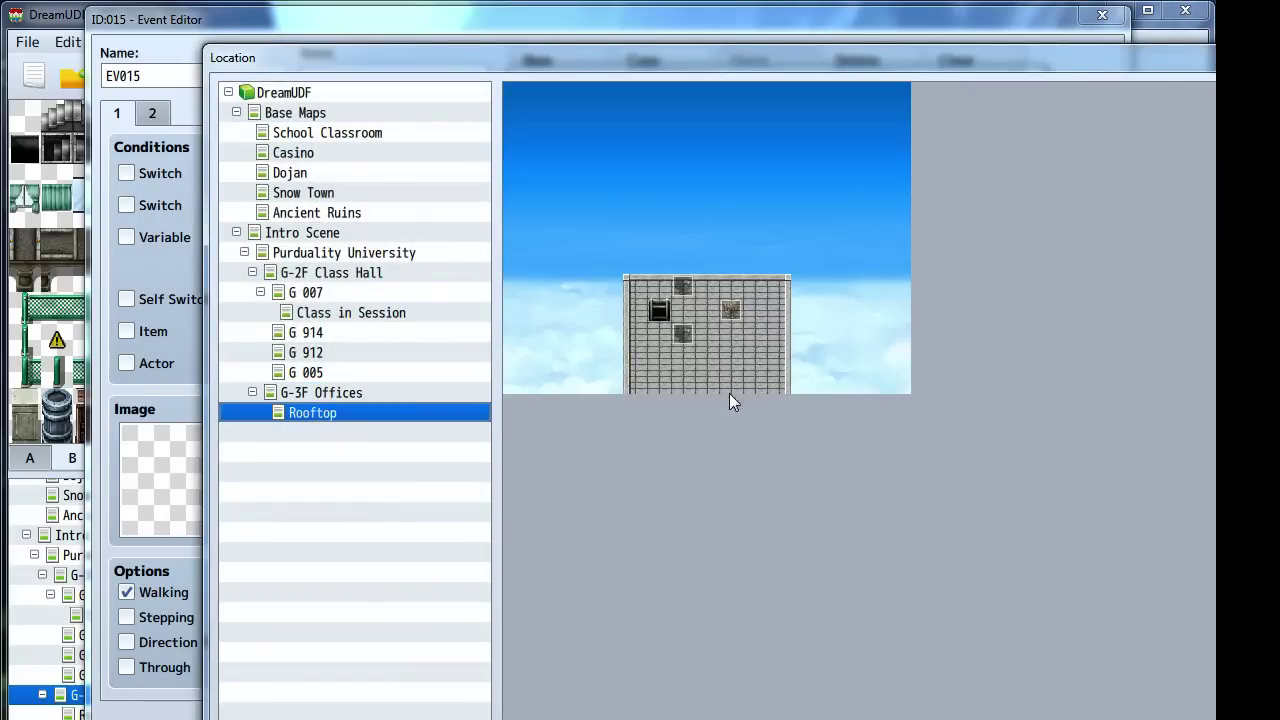
{"action": "left_click", "coordinate": [731, 295]}
{"action": "double_click", "coordinate": [731, 290]}
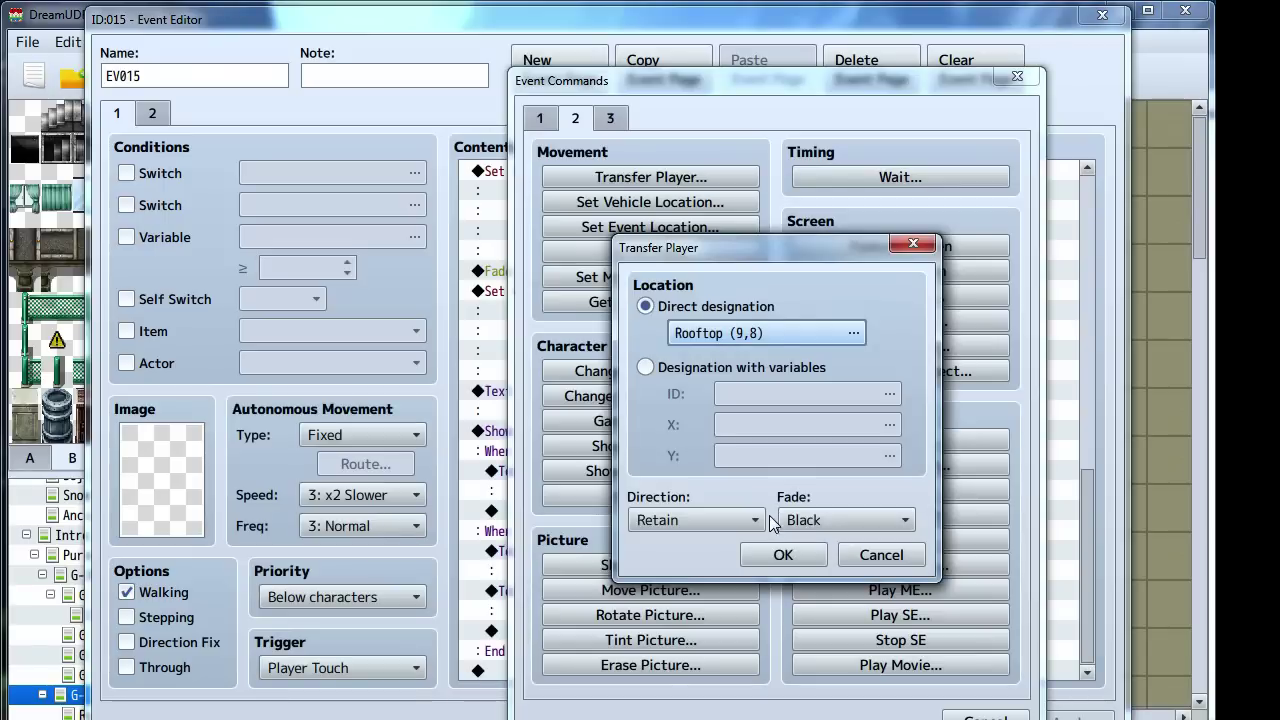
{"action": "left_click", "coordinate": [755, 520]}
{"action": "left_click", "coordinate": [685, 600]}
{"action": "left_click", "coordinate": [790, 556]}
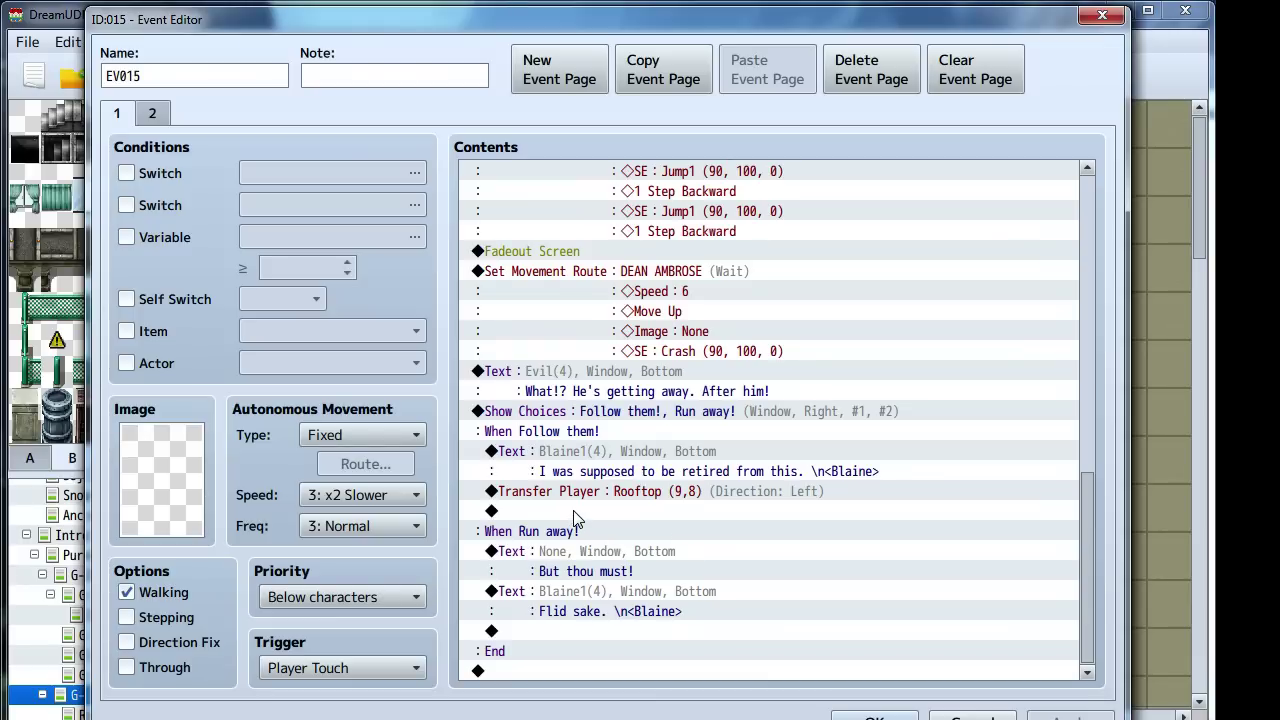
Copy the Evil message "What!? He's getting away. After him!" to just after the Rooftop transfer in the "Follow them!" branch
{"action": "left_click", "coordinate": [590, 387]}
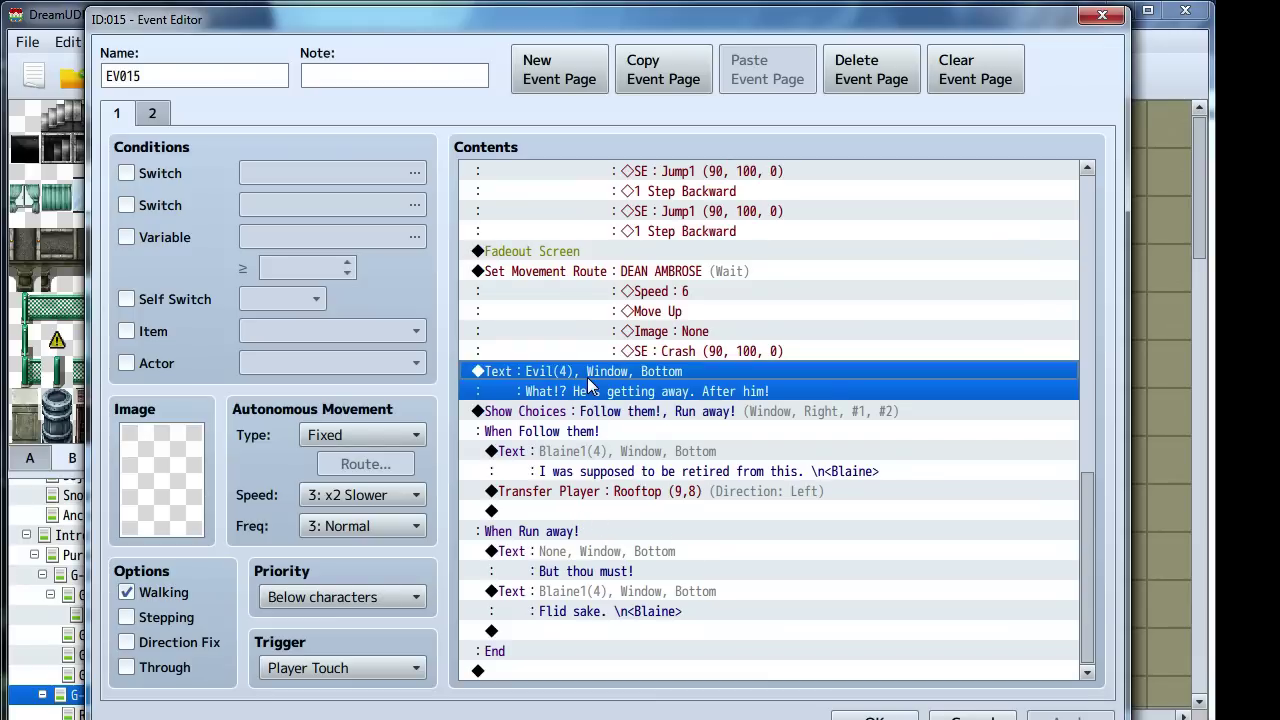
{"action": "left_click", "coordinate": [548, 510]}
{"action": "key", "text": "ctrl+v"}
Change the copied Evil message to "Hah! We've already outmaneuvered you!" with "Give up, you weasly" on the second line
{"action": "right_click", "coordinate": [563, 512]}
{"action": "left_click", "coordinate": [590, 552]}
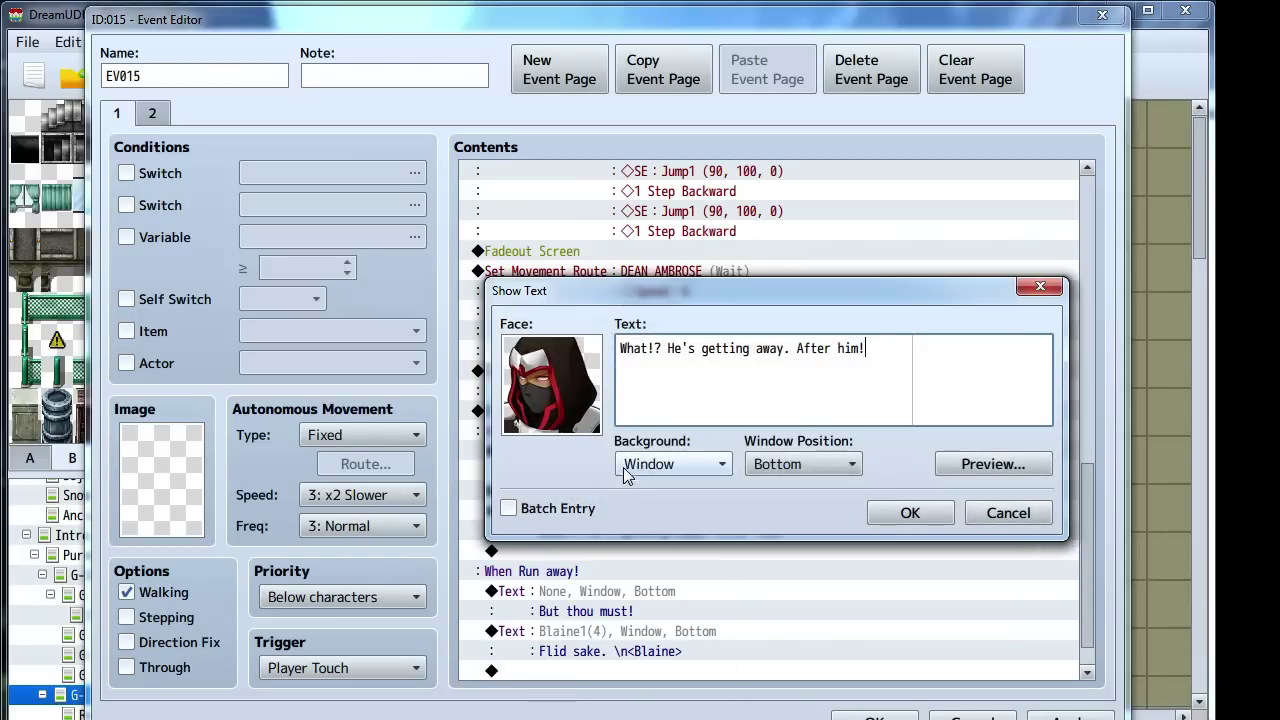
{"action": "left_click_drag", "start_coordinate": [886, 350], "coordinate": [617, 348]}
{"action": "type", "text": "Hah!"}
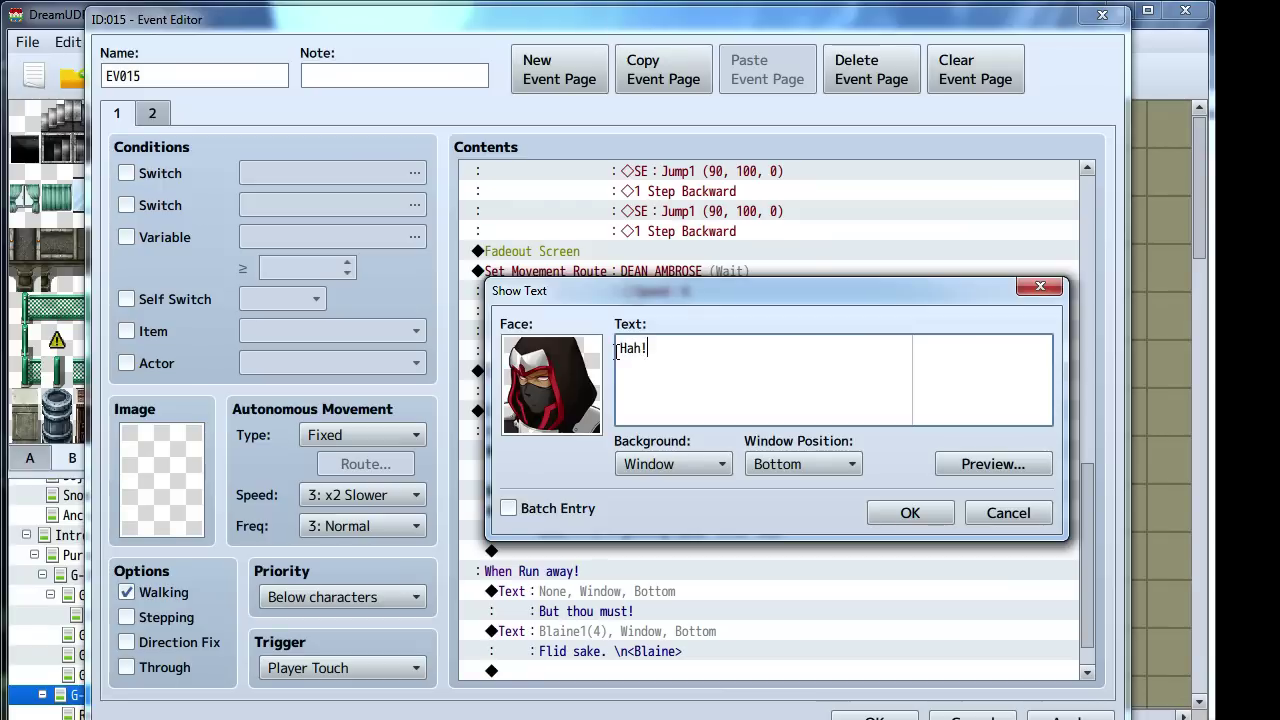
{"action": "type", "text": " We've alre"}
{"action": "key", "text": "BackSpace"}
{"action": "key", "text": "BackSpace"}
{"action": "type", "text": "ve already outmaneuvered you"}
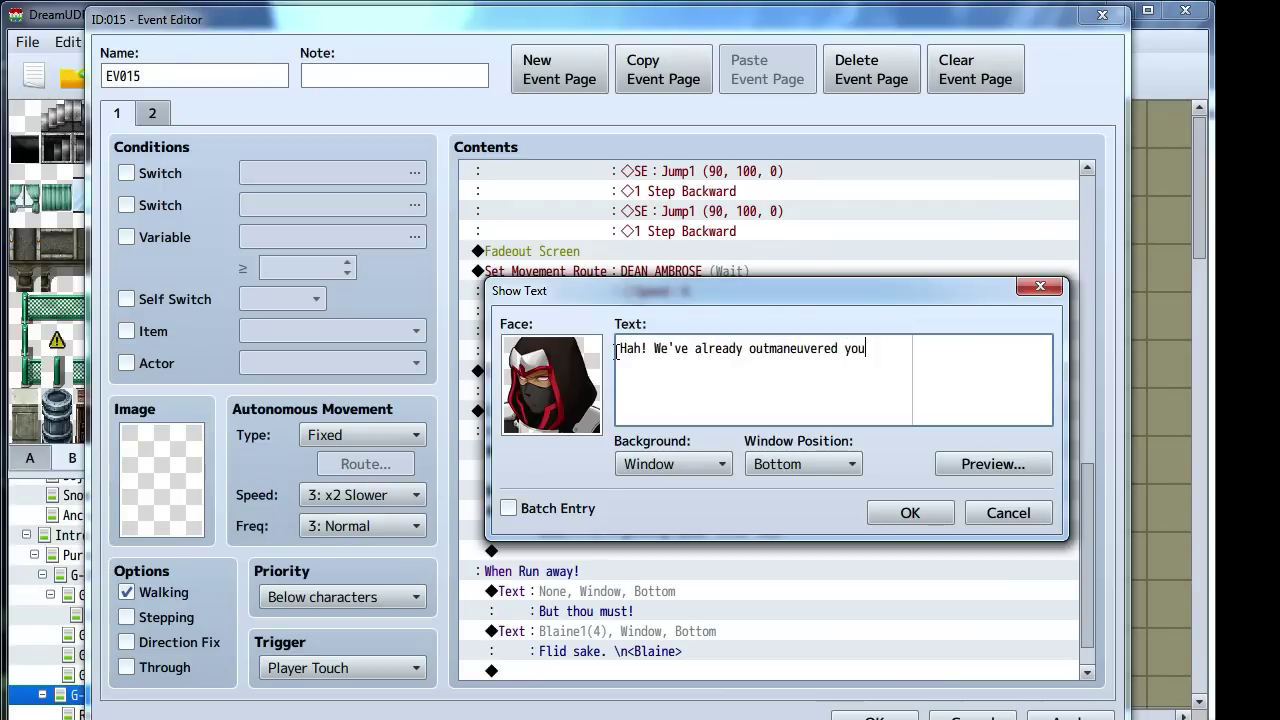
{"action": "type", "text": "!"}
{"action": "key", "text": "Return"}
{"action": "type", "text": "Give up, d"}
{"action": "key", "text": "BackSpace"}
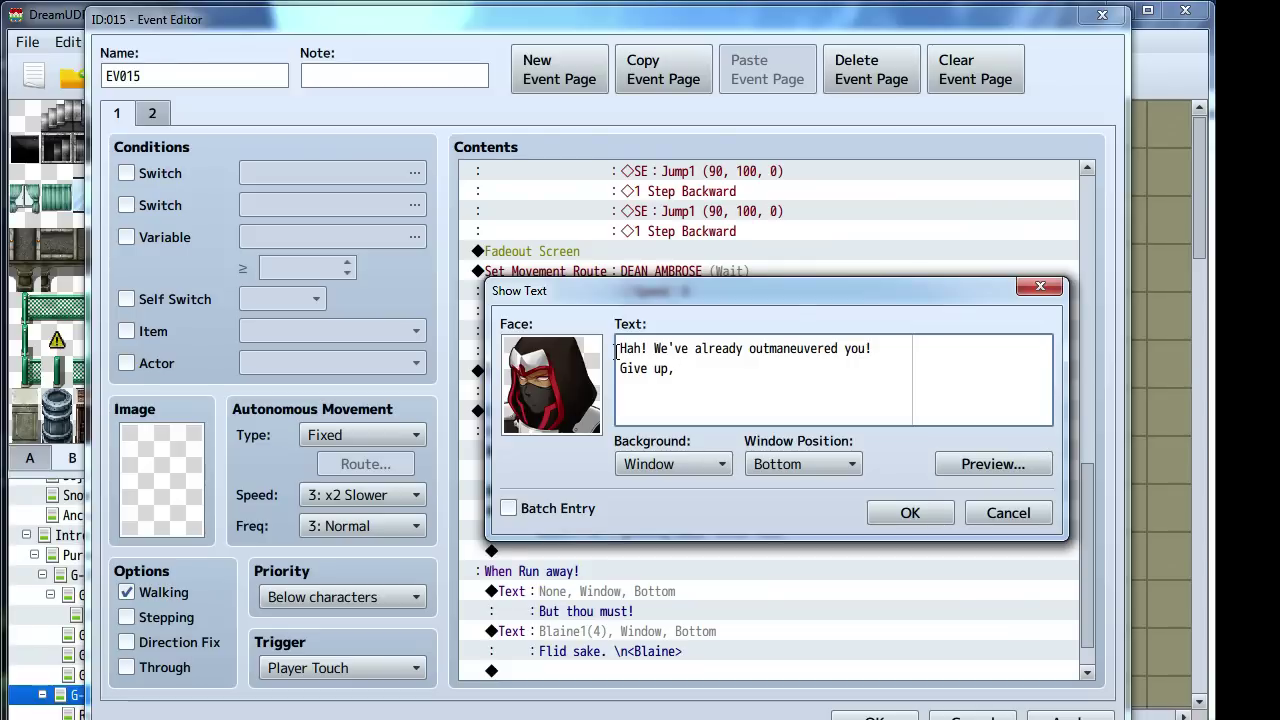
{"action": "type", "text": "you weasly"}
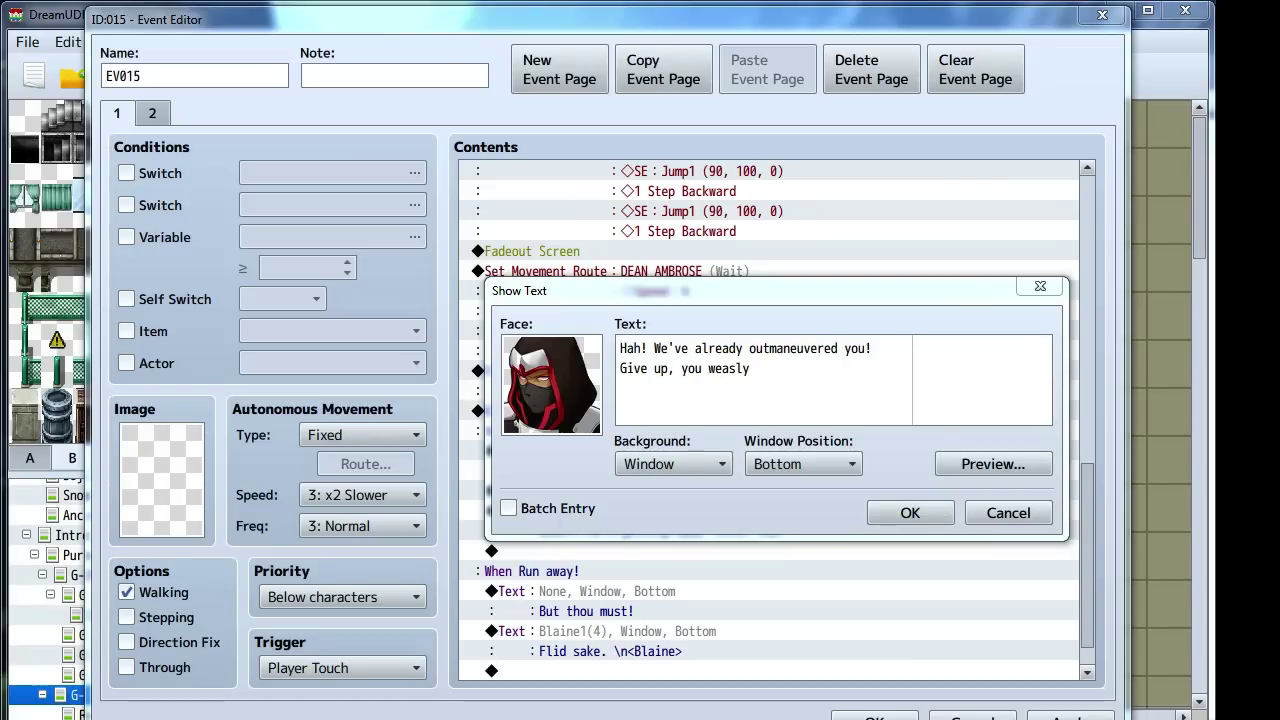
{"action": "right_click", "coordinate": [1175, 284]}
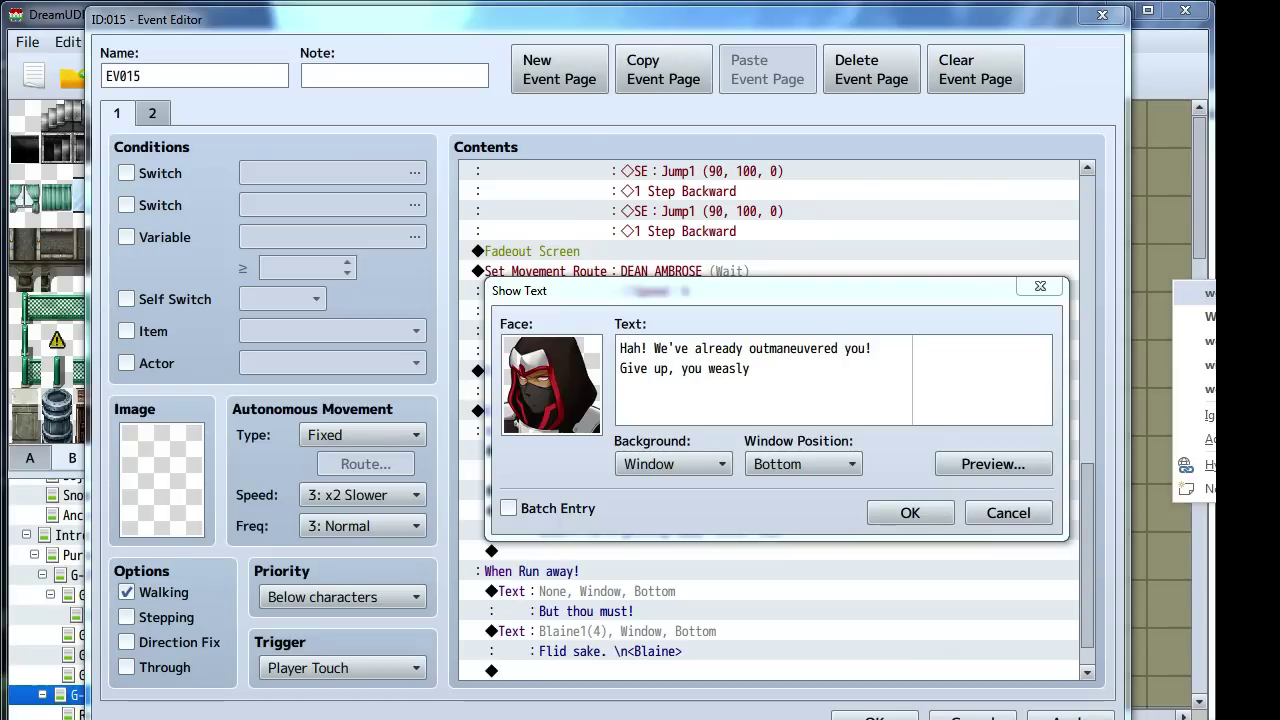
{"action": "left_click", "coordinate": [1195, 341]}
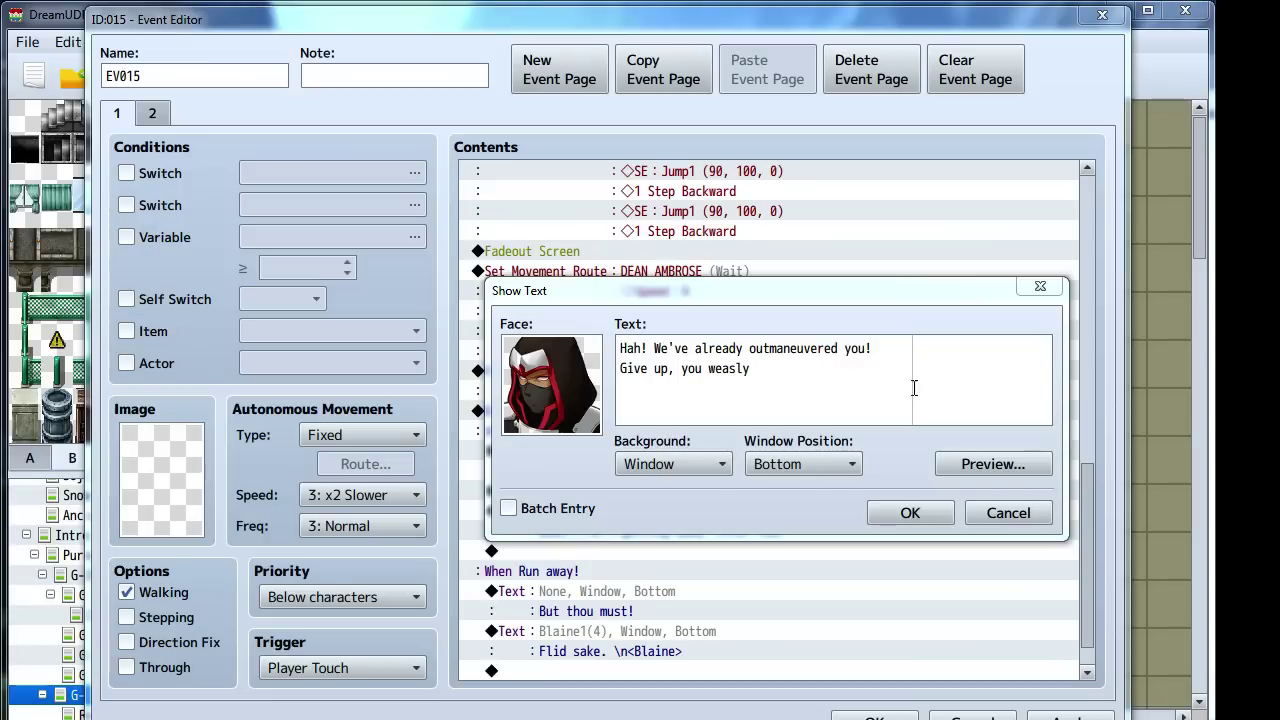
{"action": "left_click", "coordinate": [823, 395]}
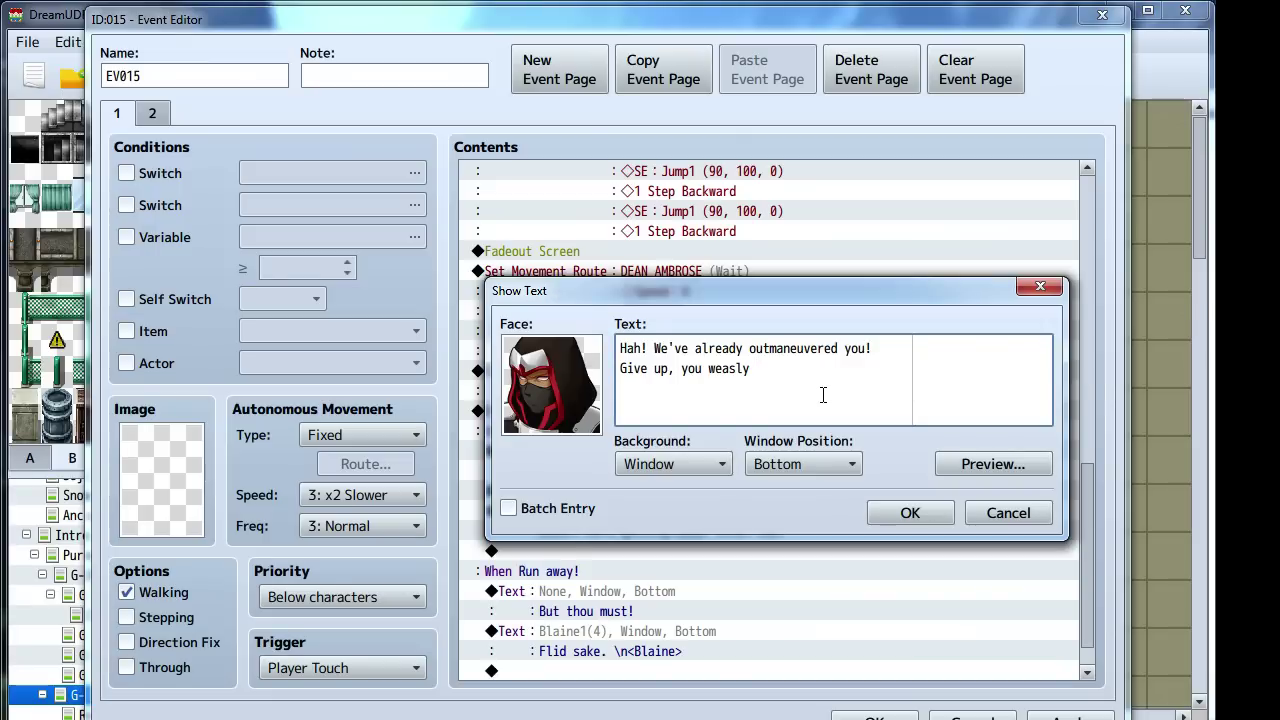
Replace "weasly" with "miserable school teacher!" in the copied Evil message and apply the changes to the event
{"action": "key", "text": "BackSpace"}
{"action": "key", "text": "BackSpace"}
{"action": "key", "text": "BackSpace"}
{"action": "key", "text": "BackSpace"}
{"action": "key", "text": "BackSpace"}
{"action": "type", "text": "miserable school teacher!"}
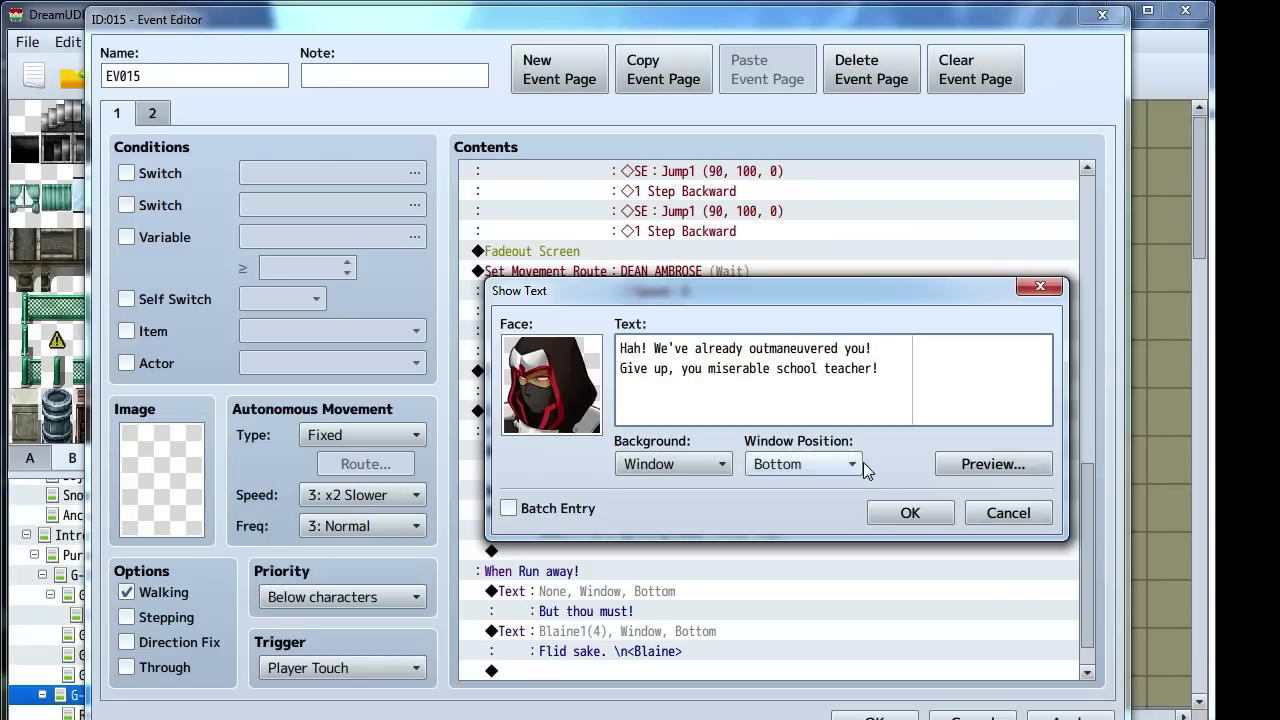
{"action": "left_click", "coordinate": [910, 511]}
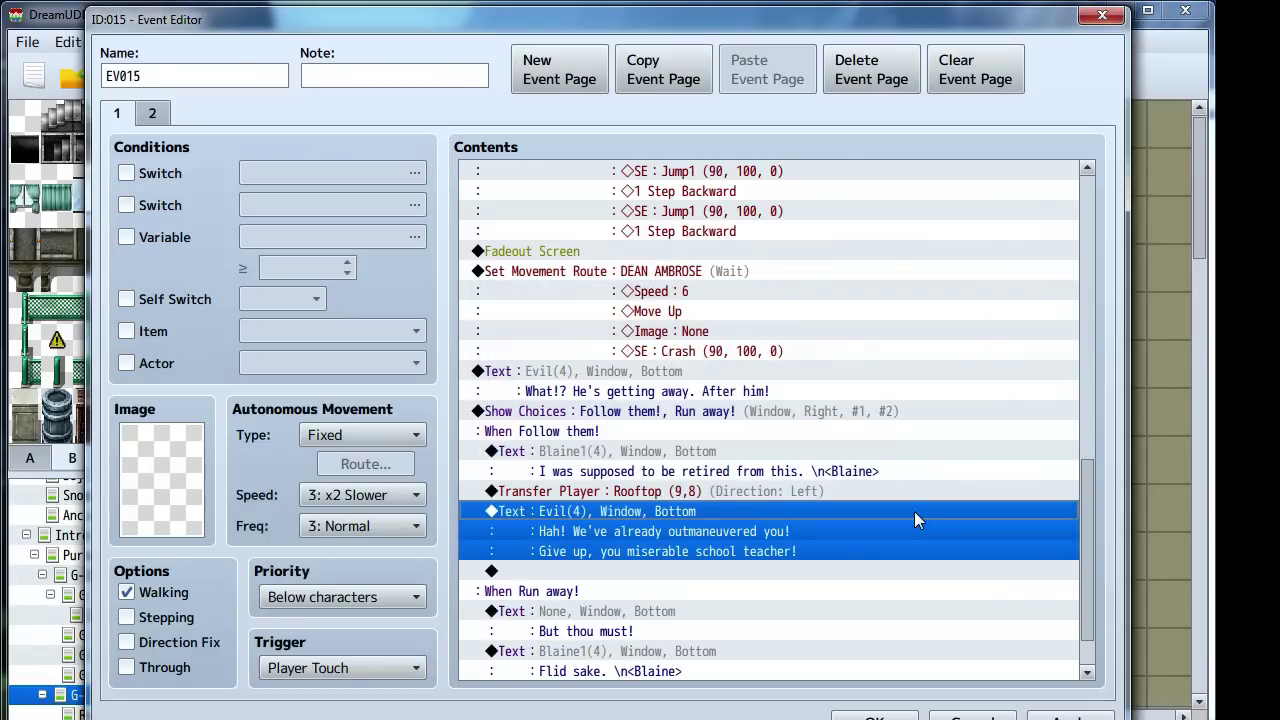
{"action": "scroll", "coordinate": [880, 518], "scroll_direction": "down", "scroll_amount": 1}
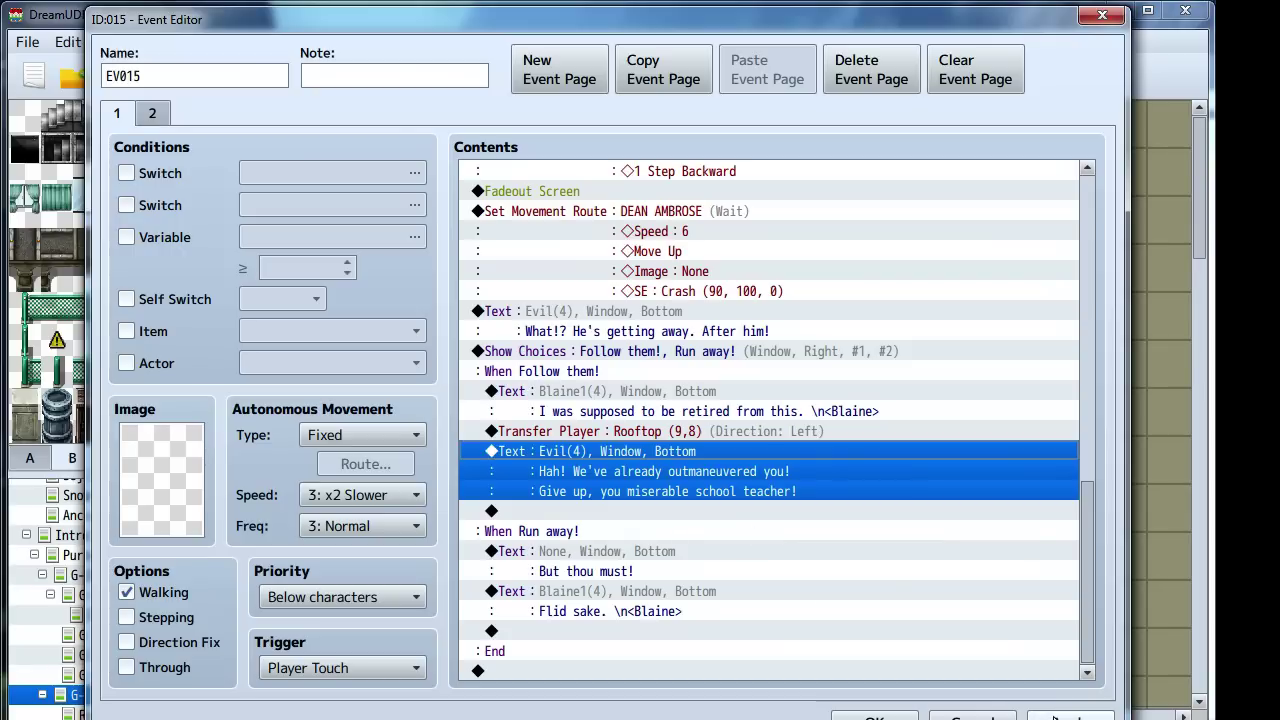
{"action": "left_click", "coordinate": [1062, 716]}
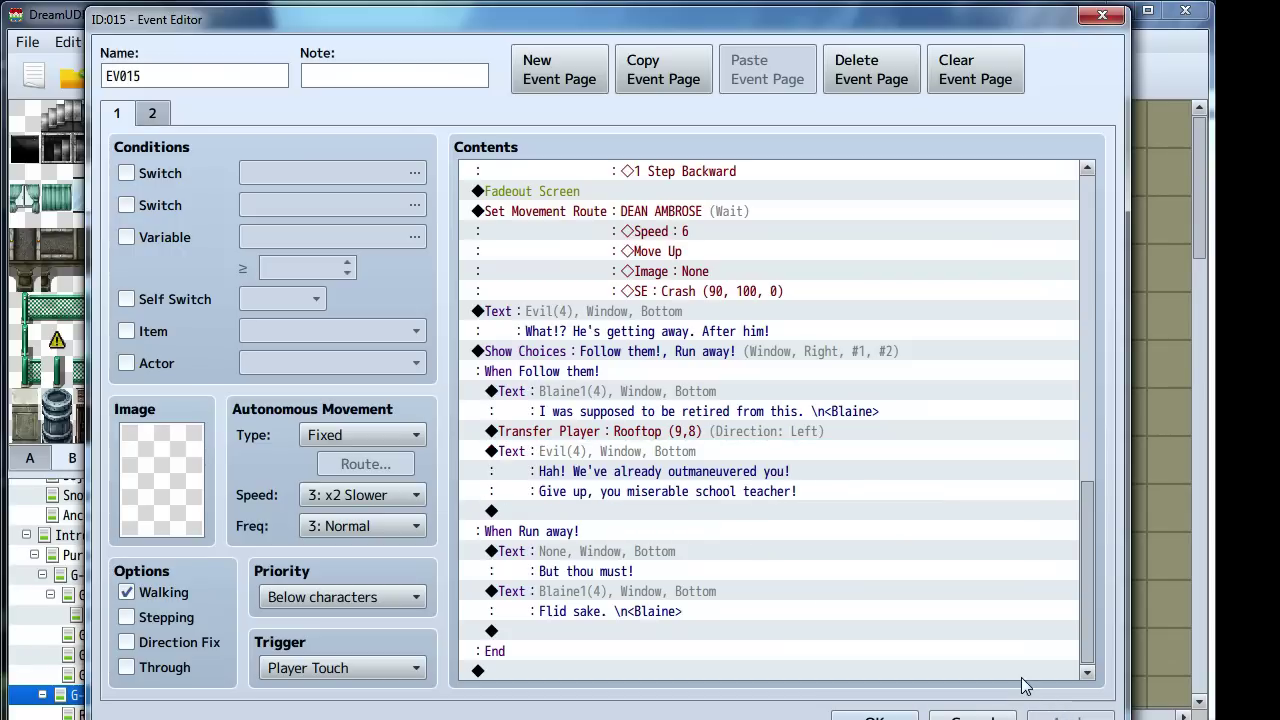
Add a message with Ambrose's face after the Evil message, reading "Hmph, we've got no choice. Blaine, take" and "this!" on two lines
{"action": "left_click", "coordinate": [534, 514]}
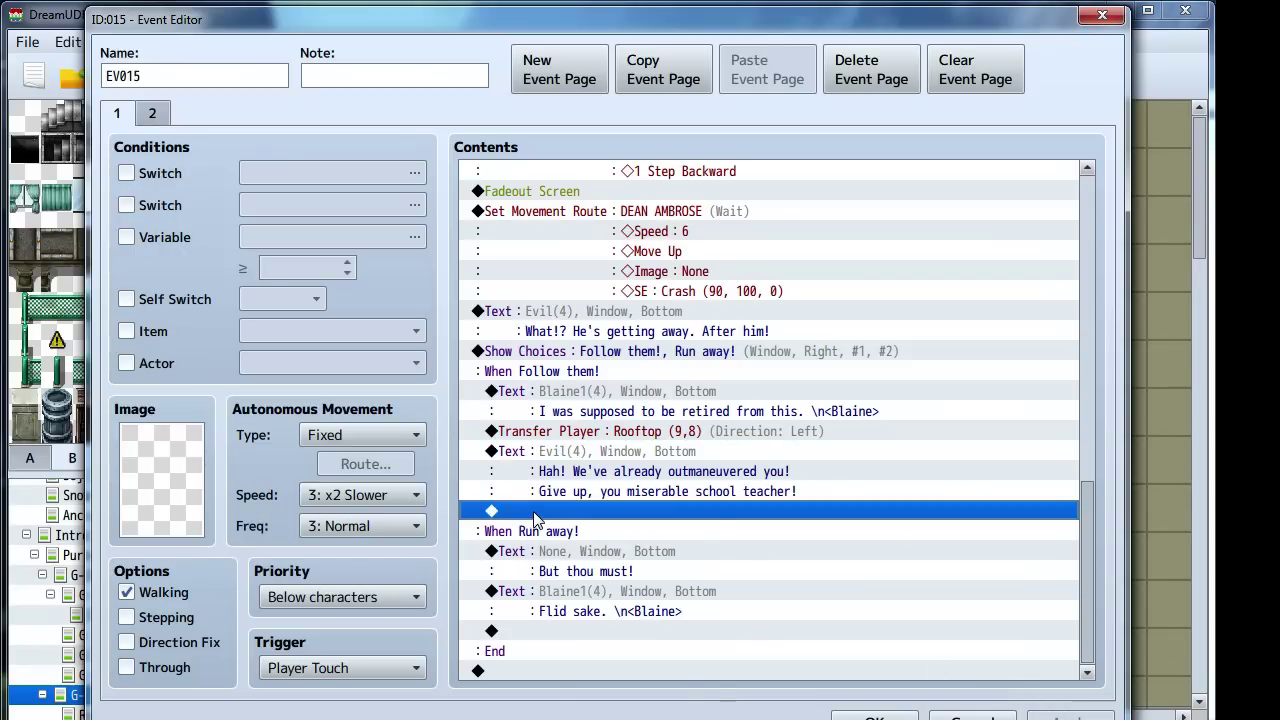
{"action": "right_click", "coordinate": [534, 516]}
{"action": "left_click", "coordinate": [560, 526]}
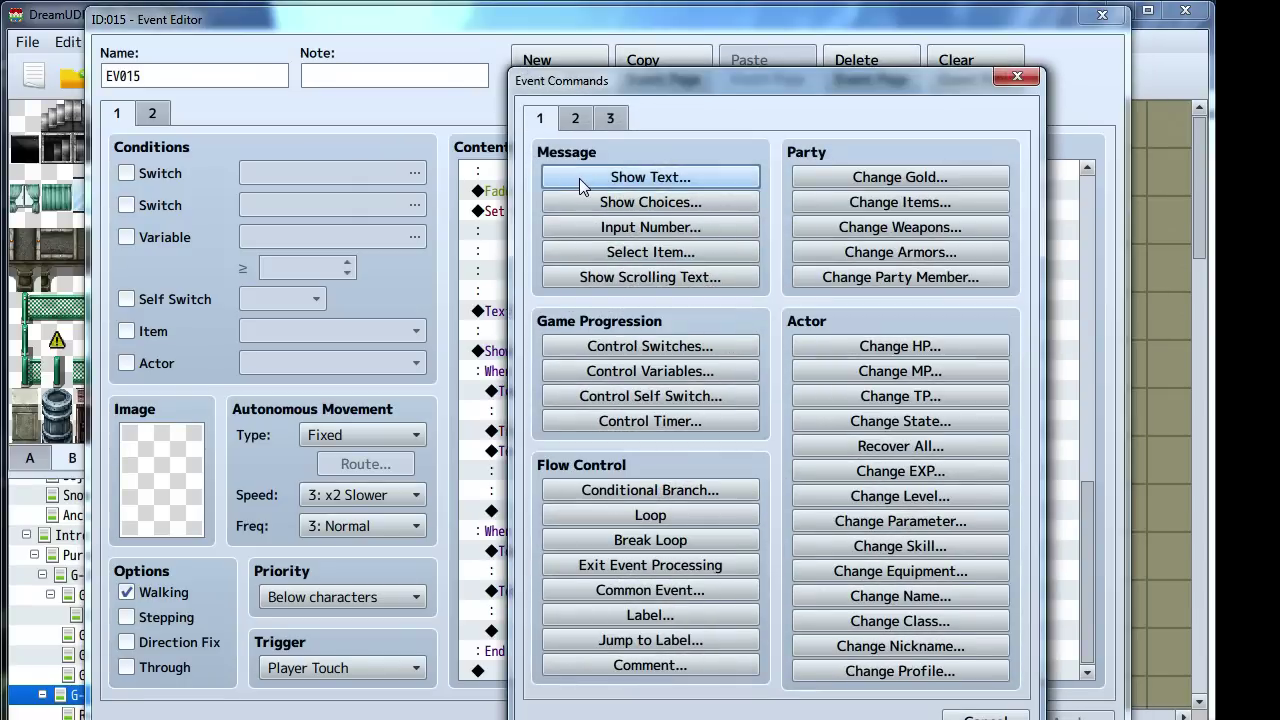
{"action": "left_click", "coordinate": [579, 178]}
{"action": "double_click", "coordinate": [541, 386]}
{"action": "left_click", "coordinate": [445, 292]}
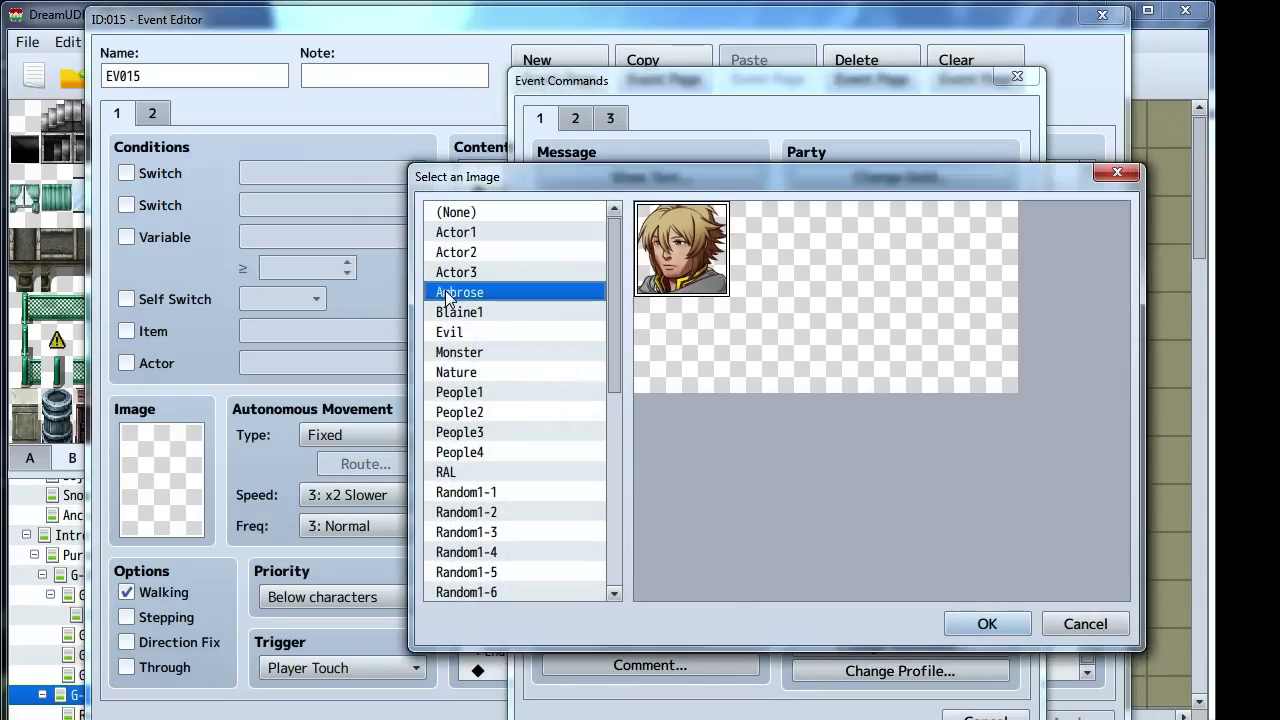
{"action": "left_click", "coordinate": [986, 623]}
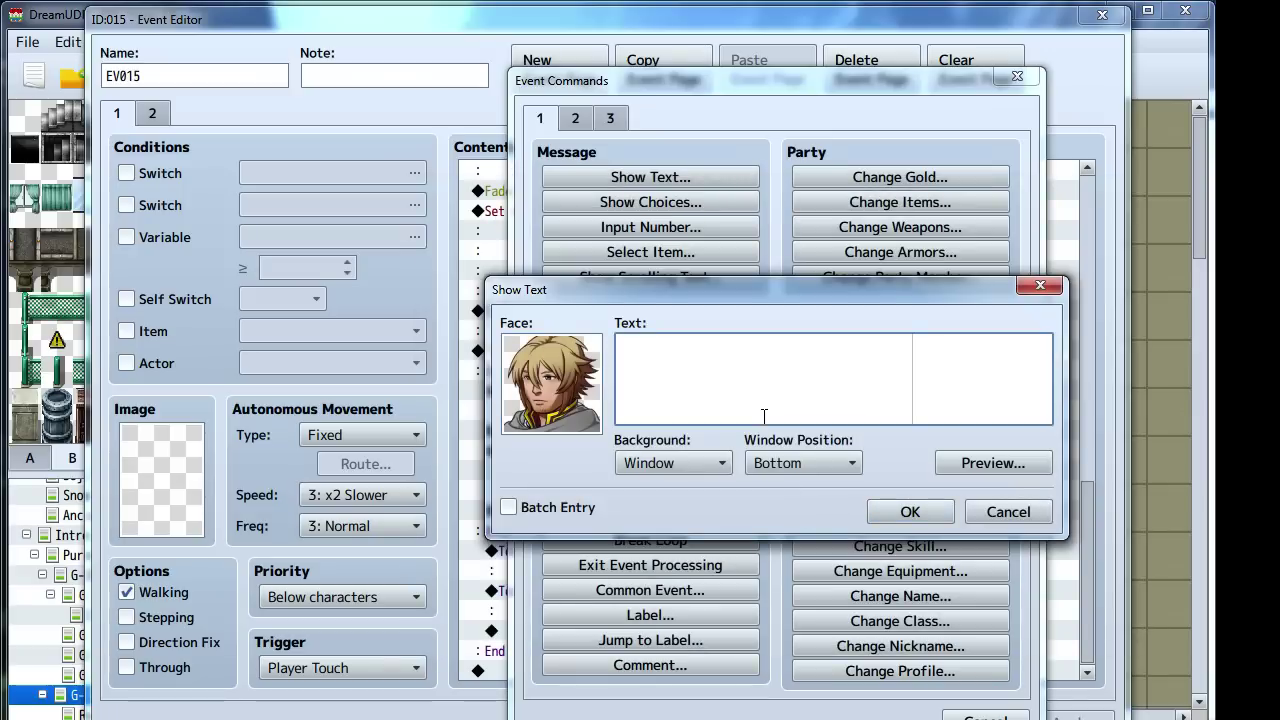
{"action": "type", "text": "Hmph, we've got no choice. Blaine,"}
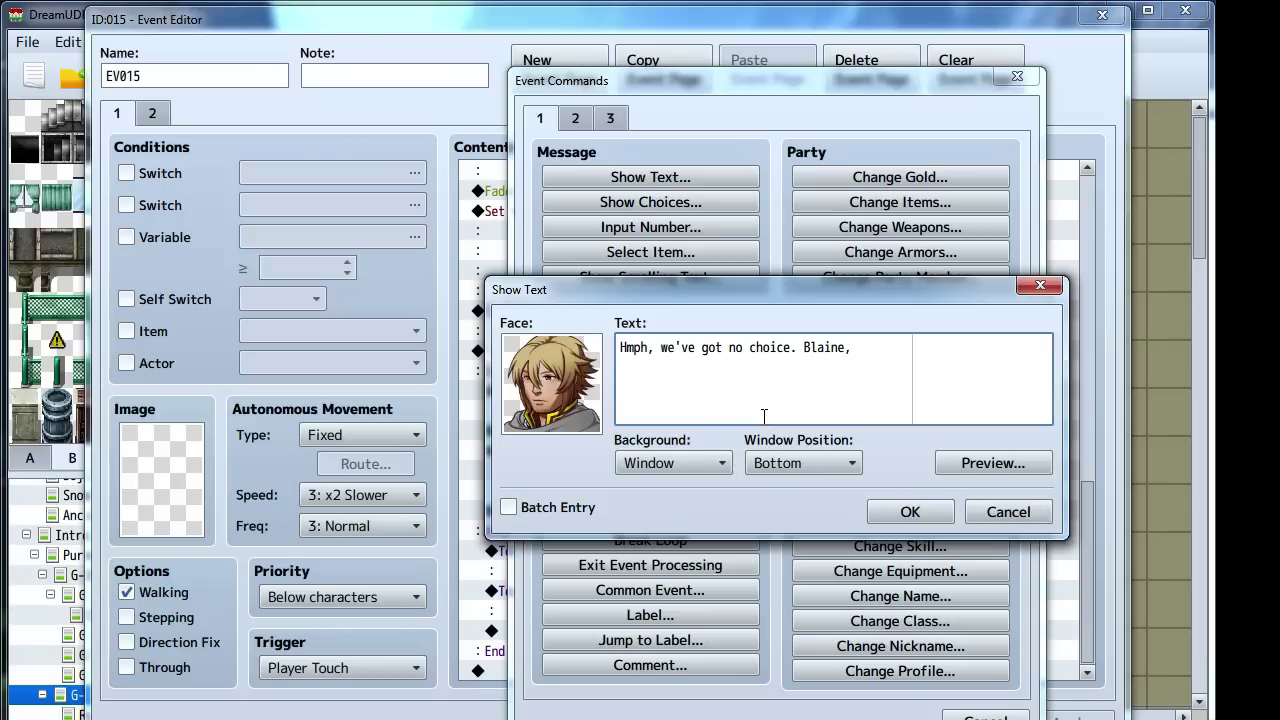
{"action": "type", "text": " take"}
{"action": "key", "text": "Return"}
{"action": "type", "text": "this!"}
{"action": "left_click", "coordinate": [910, 512]}
Add a Change Weapons command after Ambrose's message in the "Follow them!" branch, increasing Katana by 1
{"action": "scroll", "coordinate": [804, 556], "scroll_direction": "down", "scroll_amount": 1}
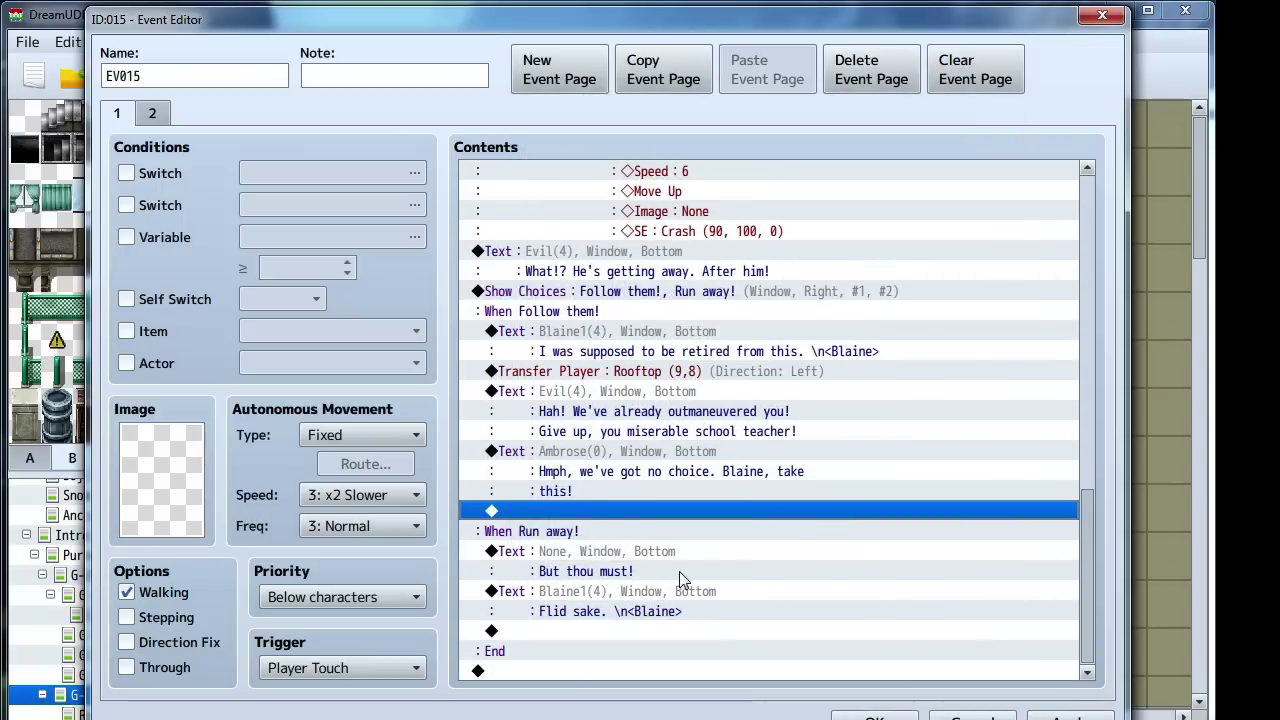
{"action": "double_click", "coordinate": [572, 511]}
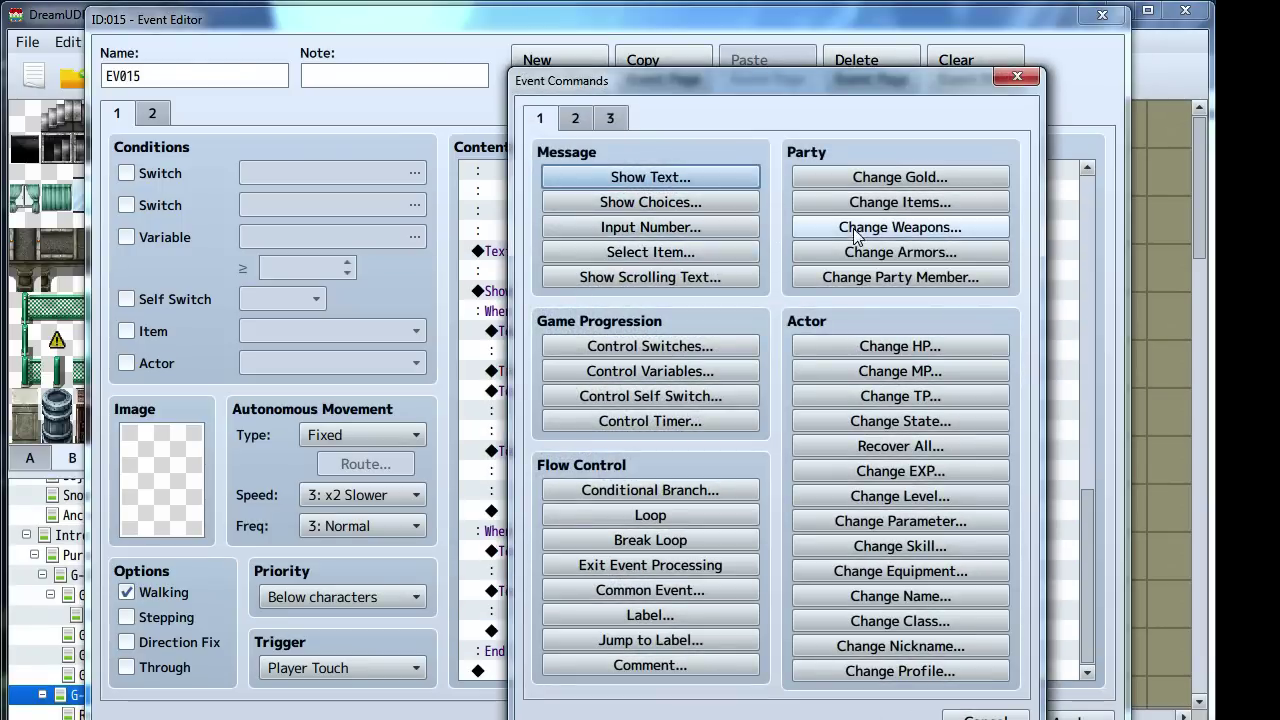
{"action": "left_click", "coordinate": [717, 253]}
{"action": "left_click", "coordinate": [857, 323]}
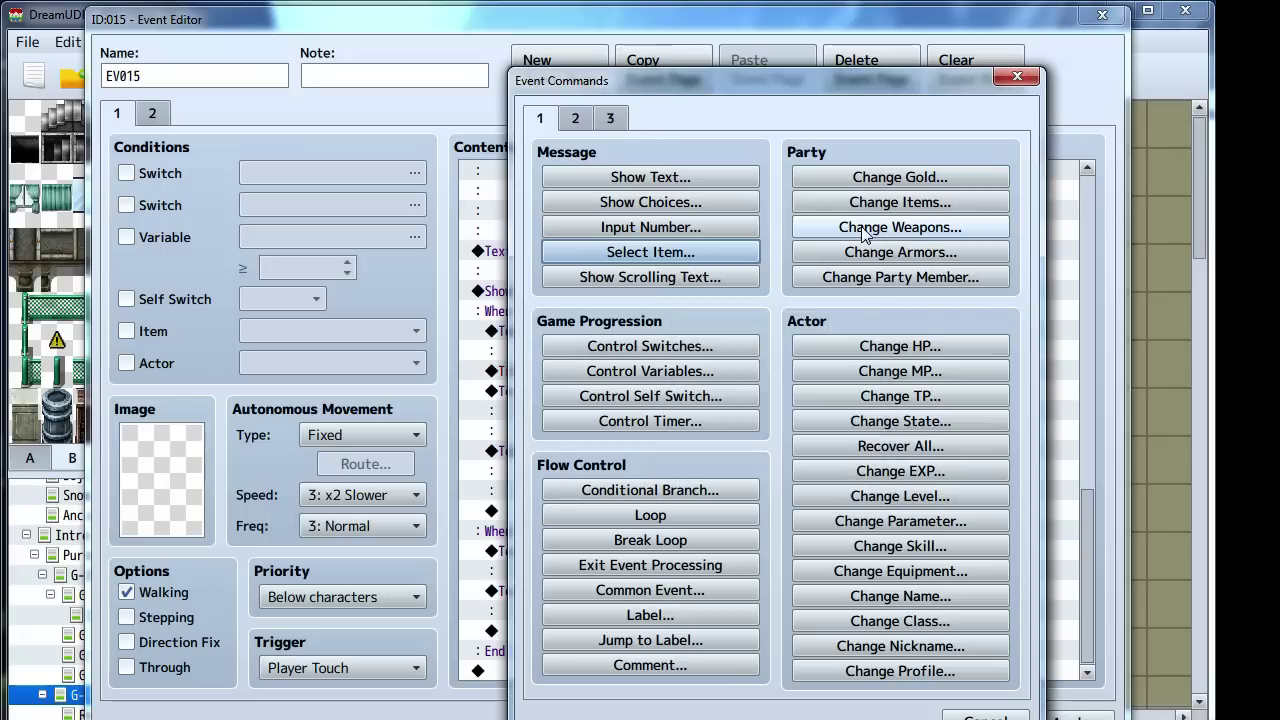
{"action": "left_click", "coordinate": [861, 206]}
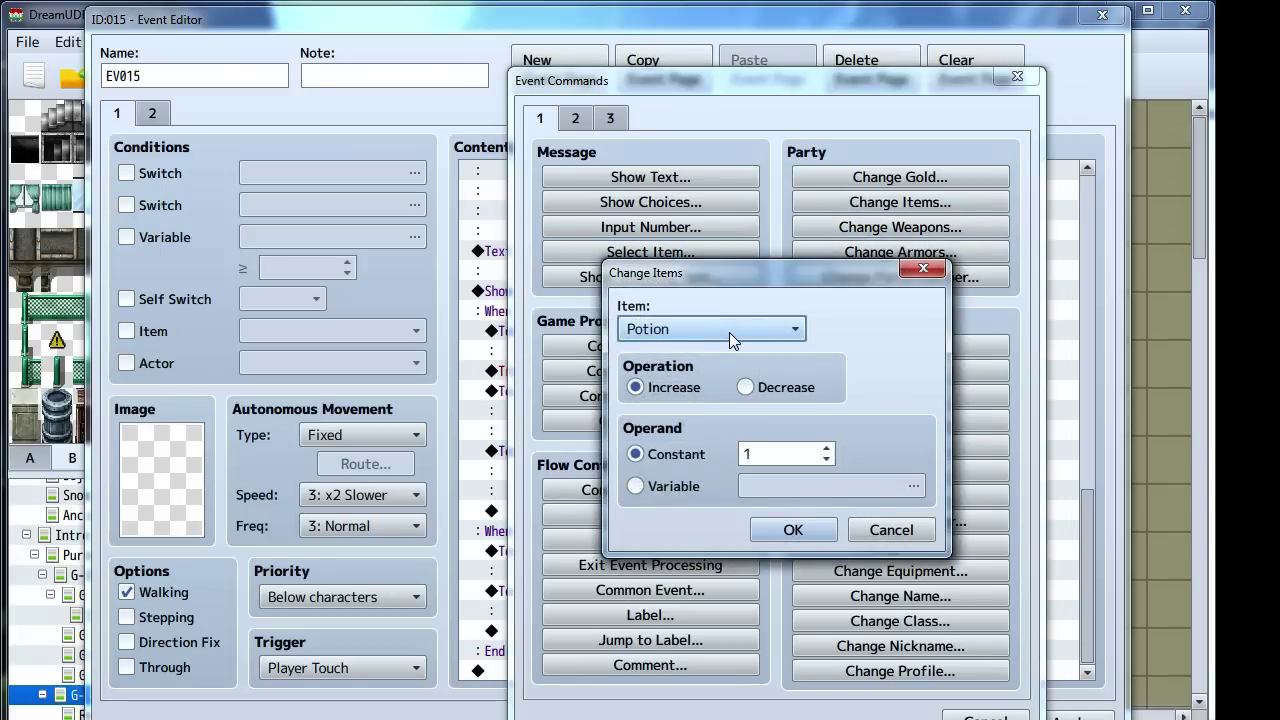
{"action": "left_click", "coordinate": [916, 270]}
{"action": "left_click", "coordinate": [903, 232]}
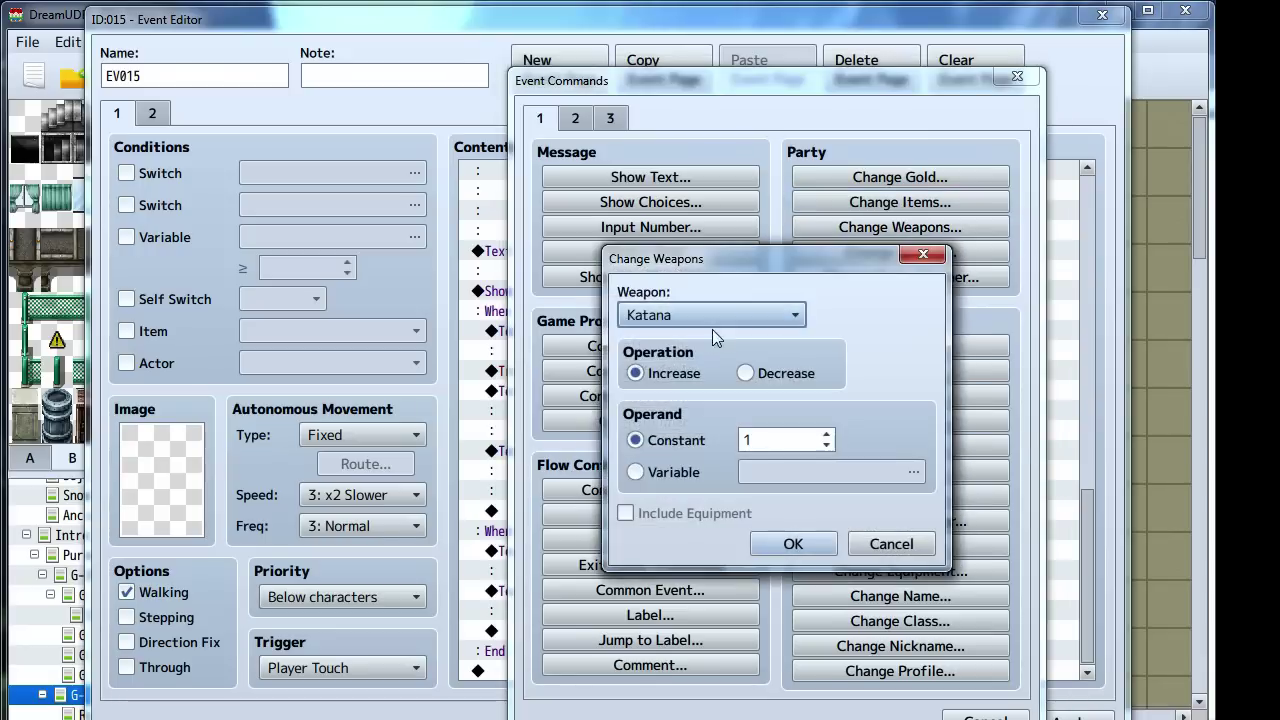
{"action": "left_click", "coordinate": [787, 543]}
Add a Play SE command with the Item1 sound right after the Katana weapon change
{"action": "right_click", "coordinate": [641, 540]}
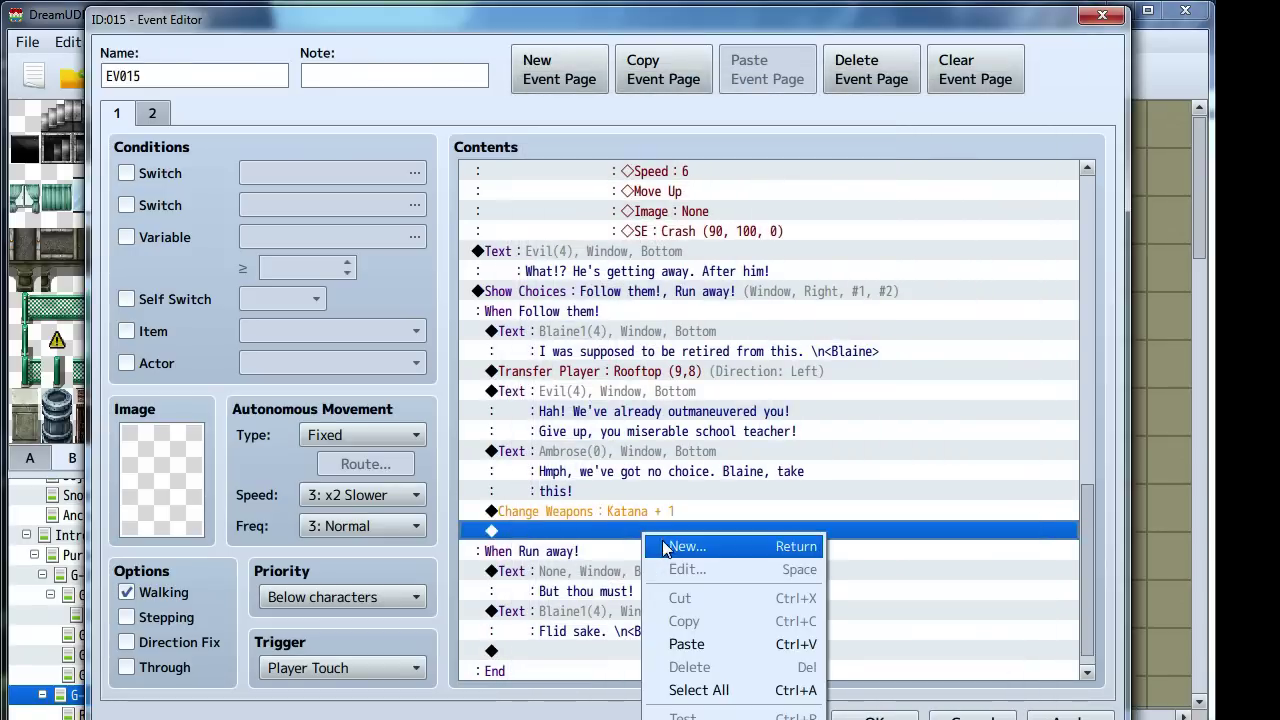
{"action": "left_click", "coordinate": [668, 545]}
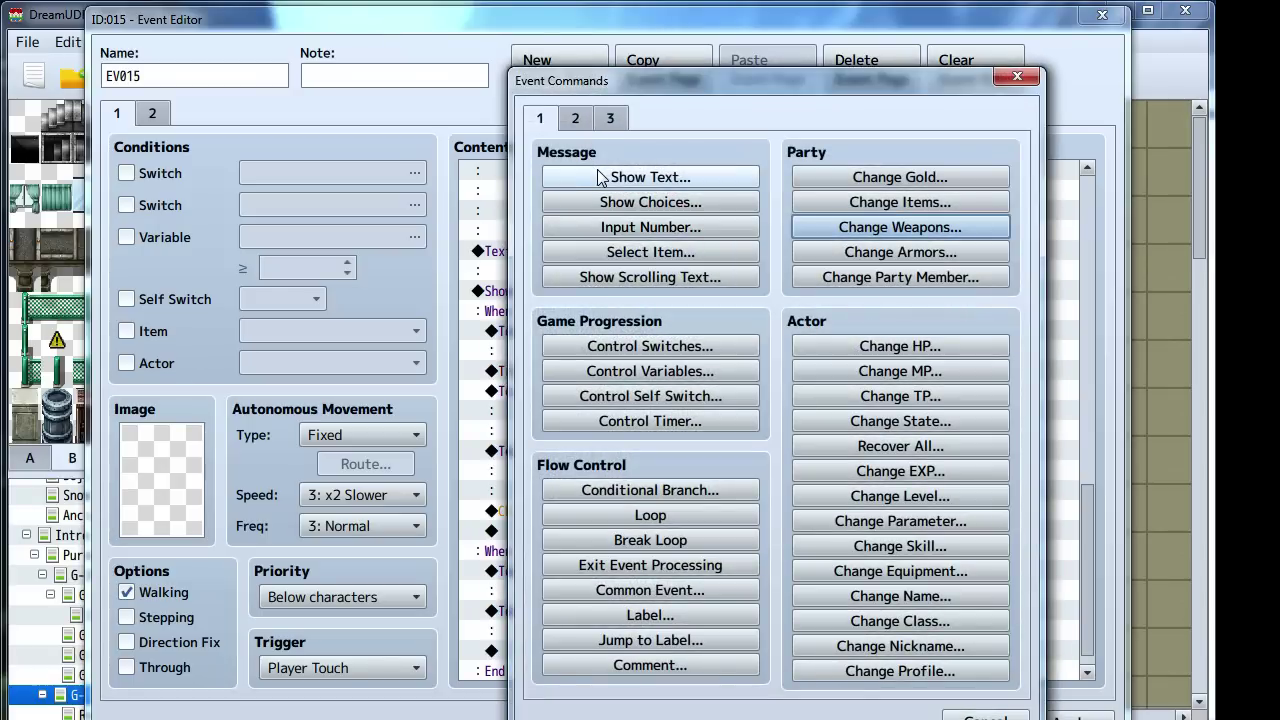
{"action": "left_click", "coordinate": [580, 120]}
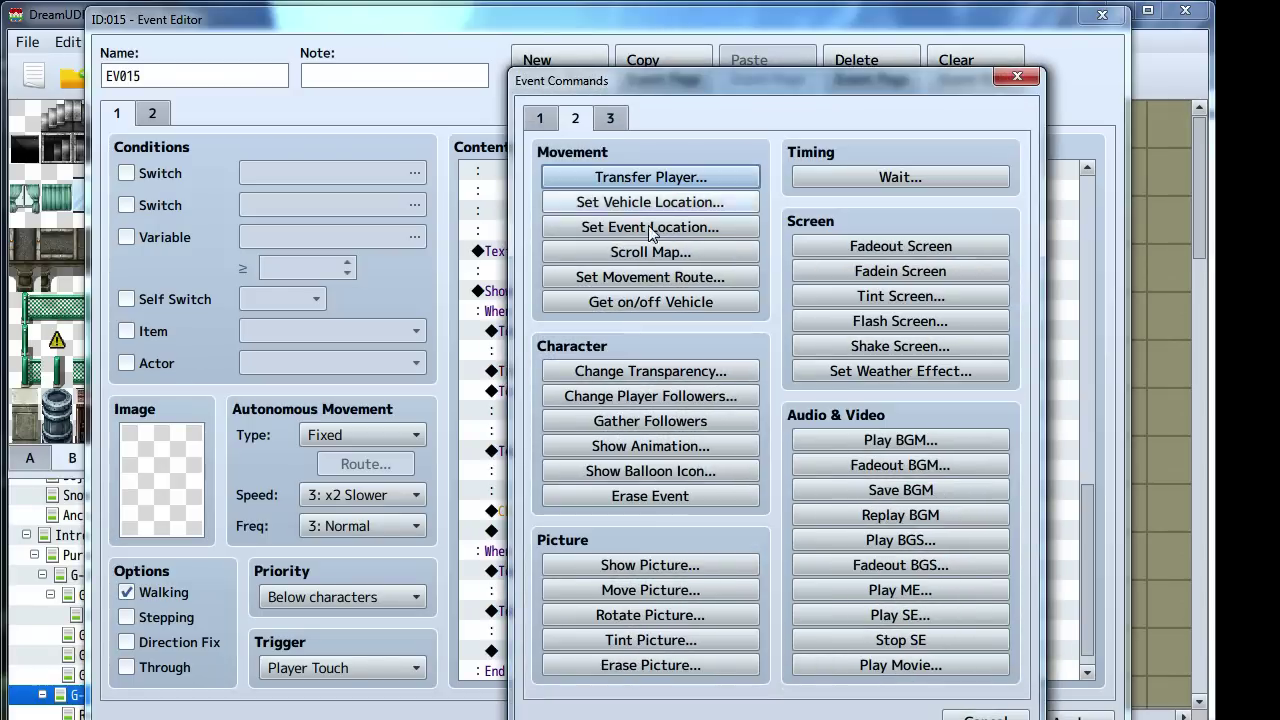
{"action": "left_click", "coordinate": [869, 614]}
{"action": "left_click_drag", "start_coordinate": [803, 228], "coordinate": [803, 385]}
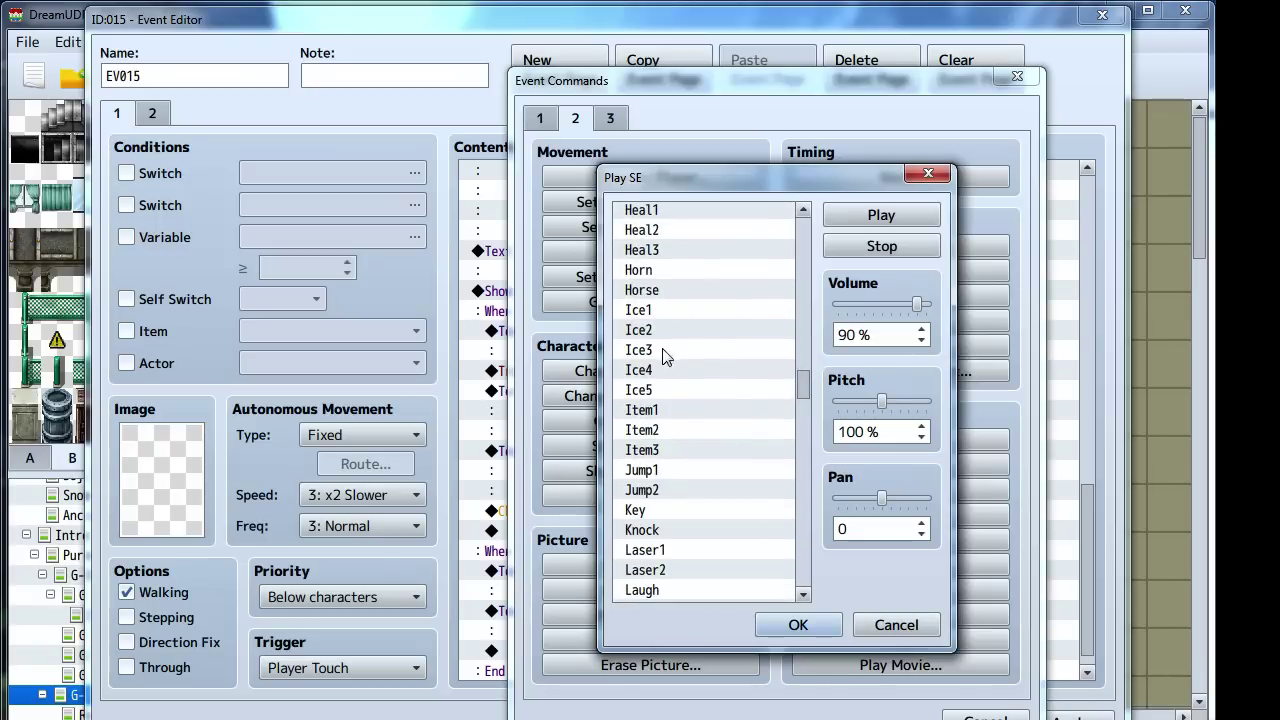
{"action": "left_click", "coordinate": [641, 410]}
{"action": "left_click", "coordinate": [797, 625]}
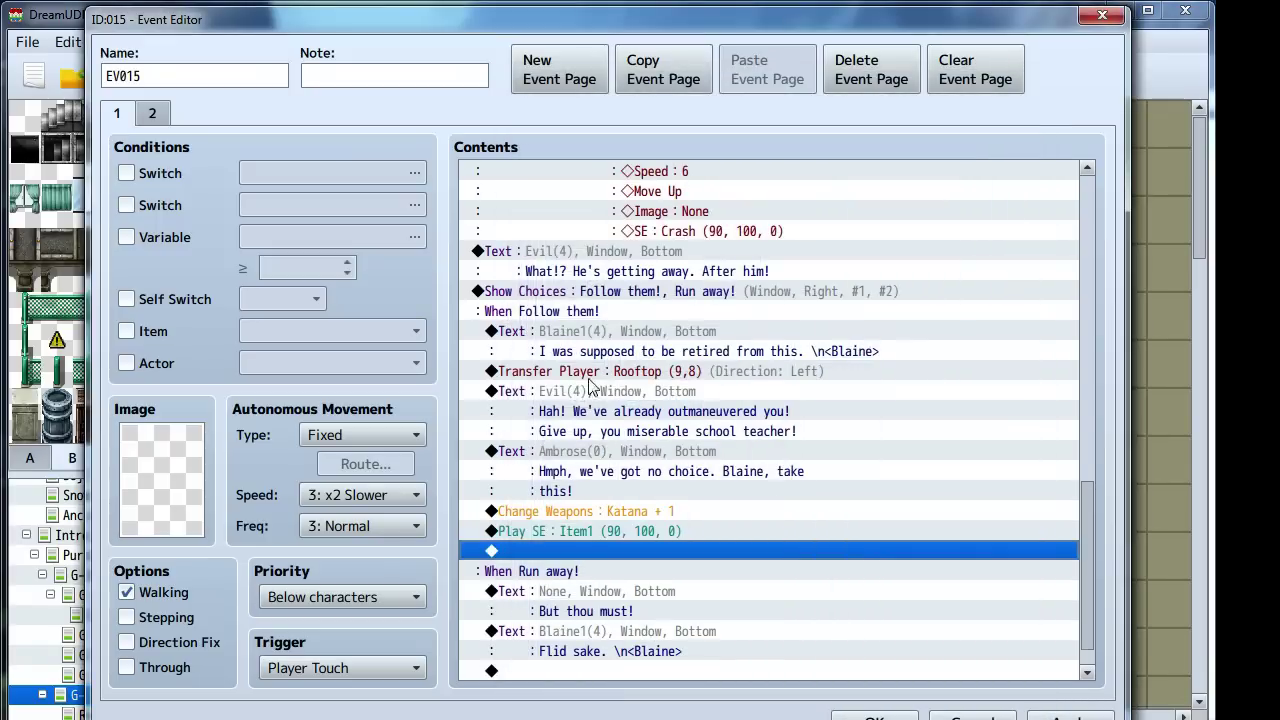
Add a Change Equipment command that equips Blaine Fenix with the Katana as weapon, and apply the event changes
{"action": "right_click", "coordinate": [541, 554]}
{"action": "left_click", "coordinate": [565, 562]}
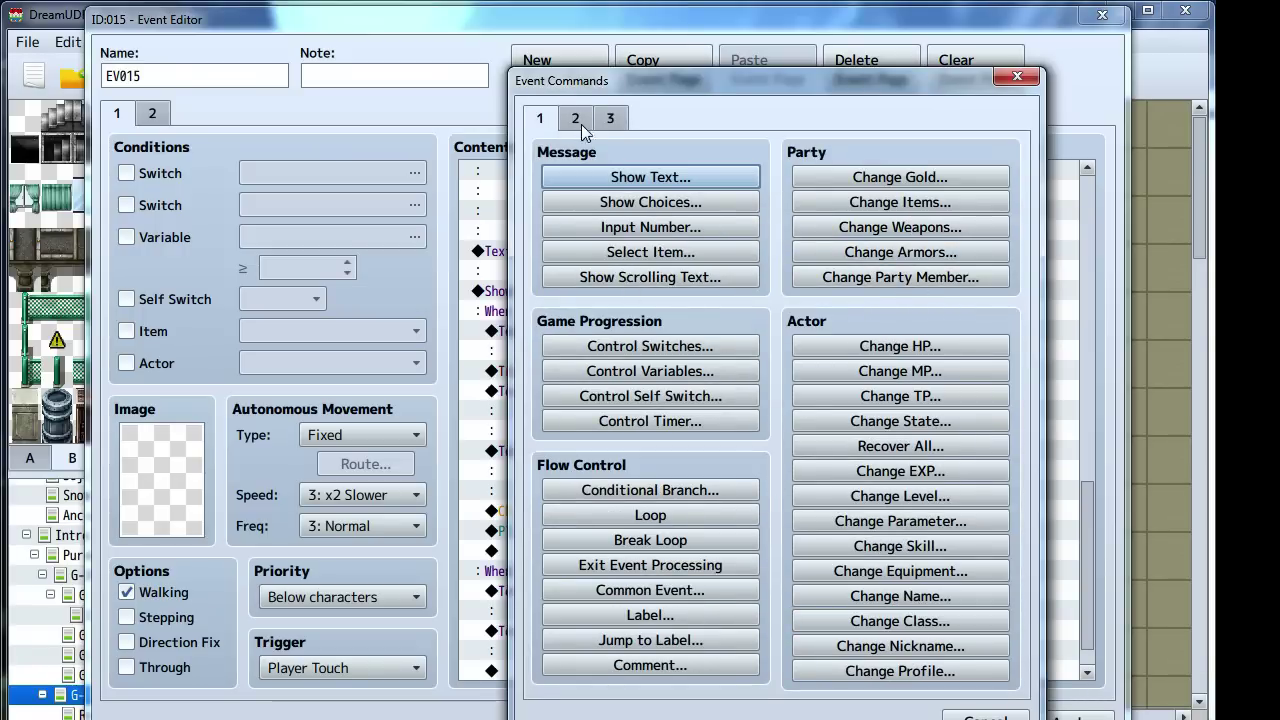
{"action": "left_click", "coordinate": [926, 594]}
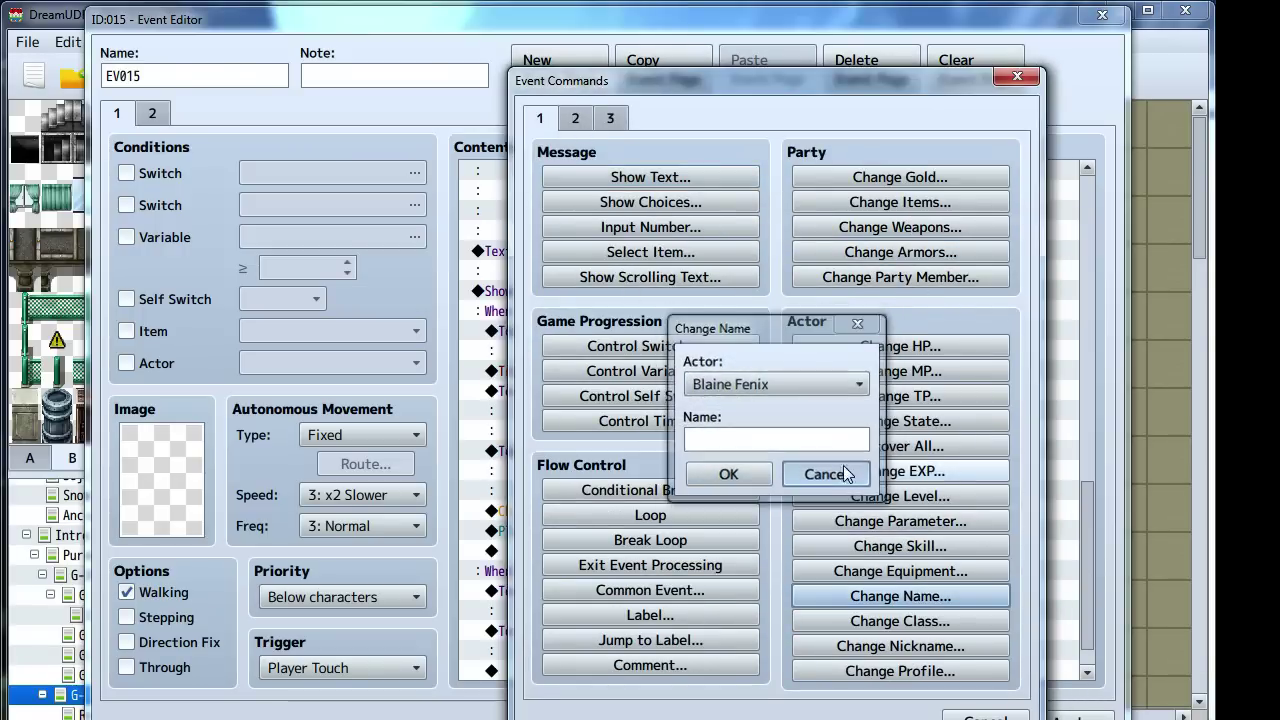
{"action": "left_click", "coordinate": [826, 474]}
{"action": "left_click", "coordinate": [900, 571]}
{"action": "left_click", "coordinate": [730, 470]}
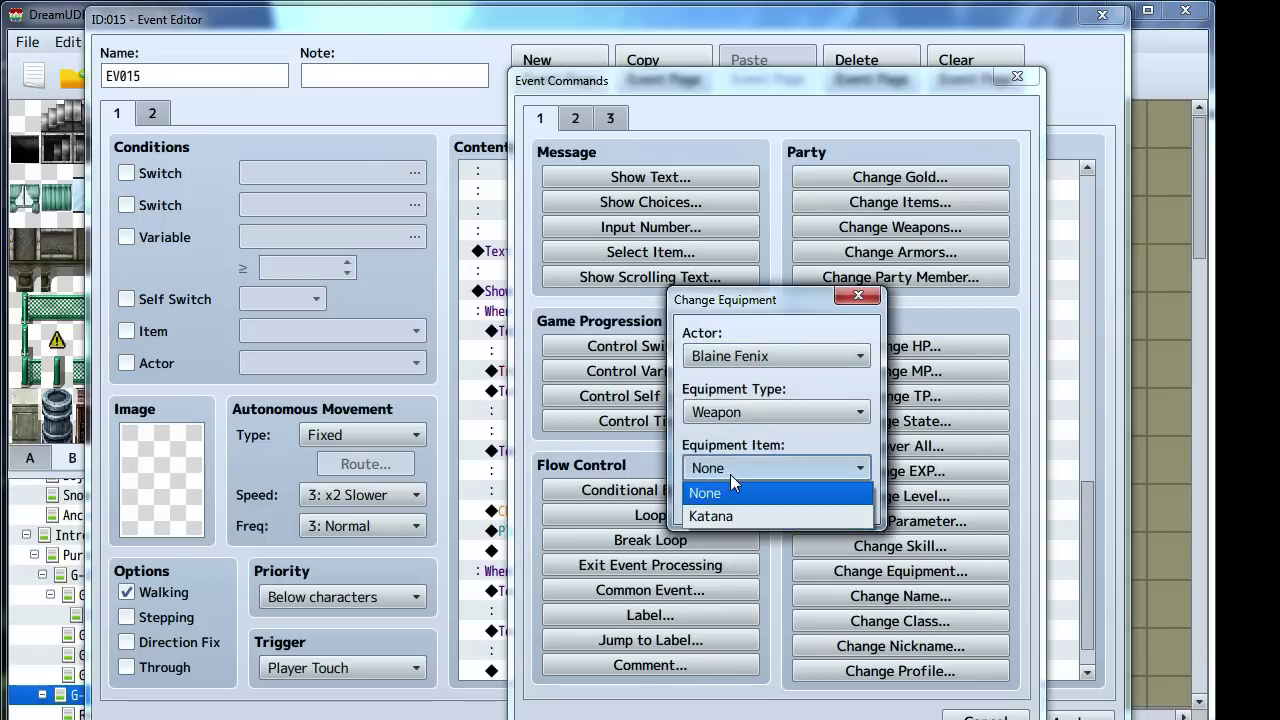
{"action": "left_click", "coordinate": [727, 512]}
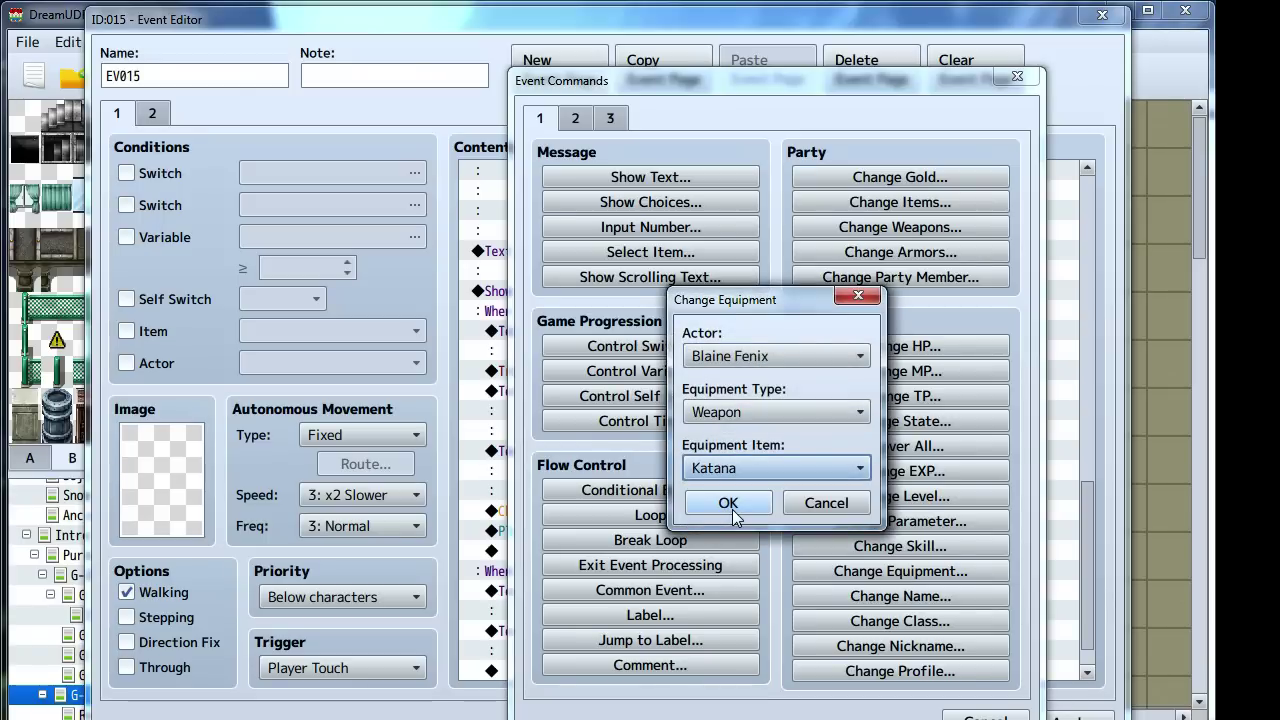
{"action": "left_click", "coordinate": [728, 503]}
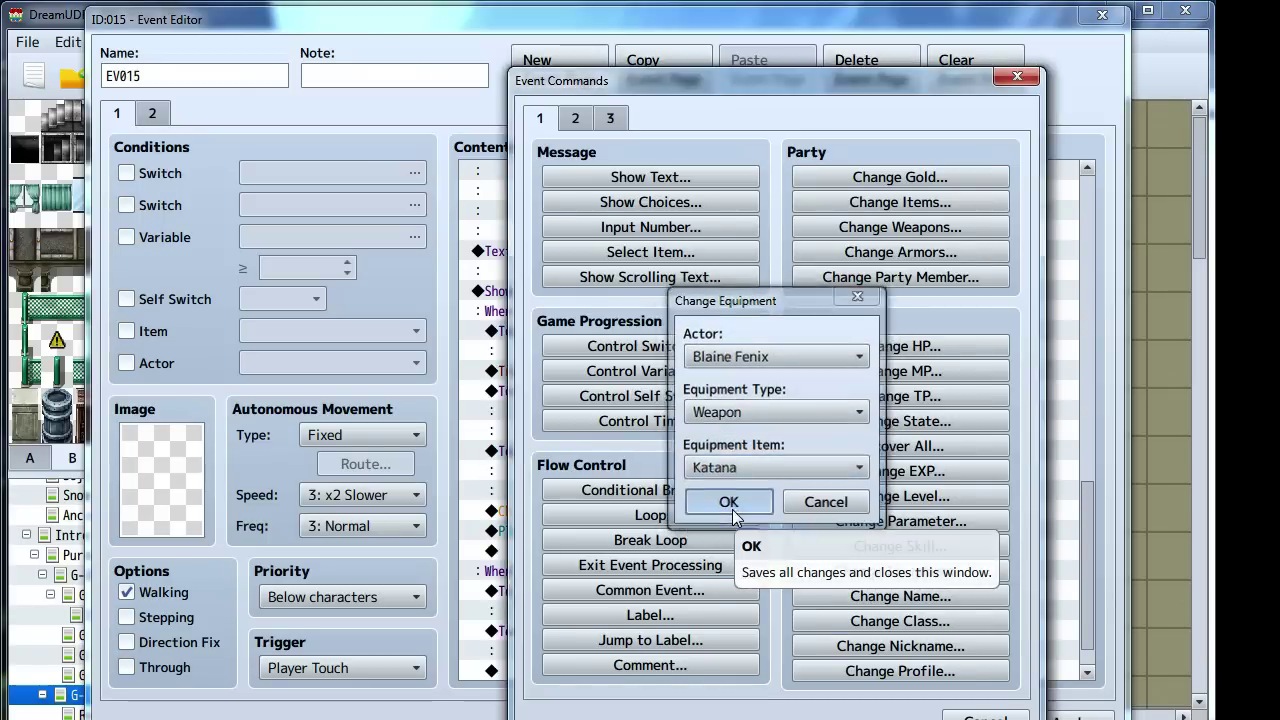
{"action": "left_click", "coordinate": [1100, 714]}
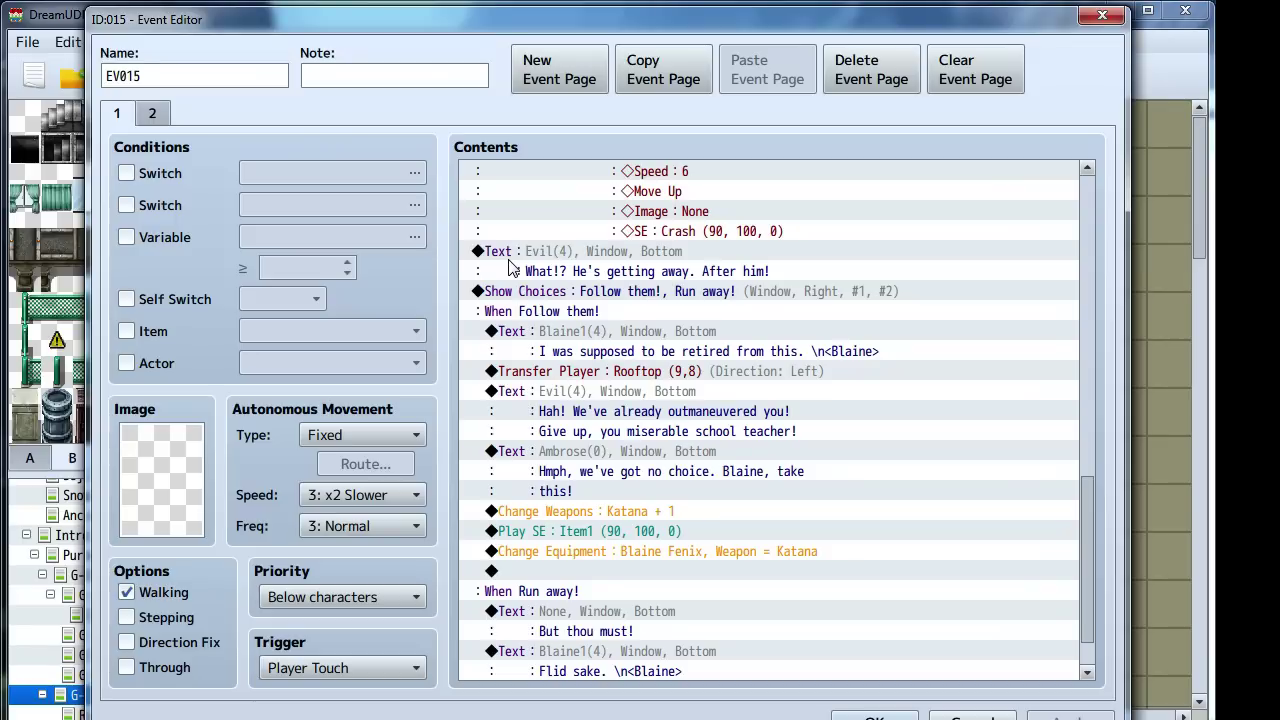
Start a new Show Text message after the equipment change, using the second face in the upper row of Blaine1
{"action": "double_click", "coordinate": [513, 568]}
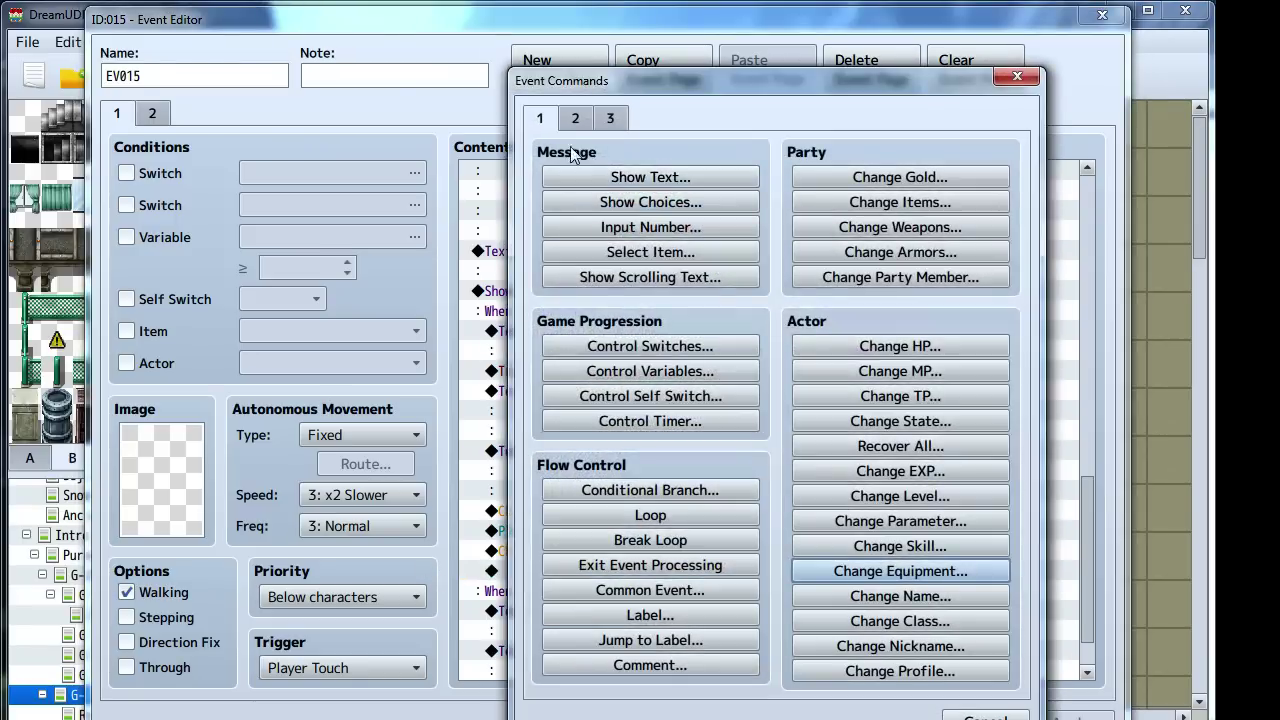
{"action": "left_click", "coordinate": [606, 177]}
{"action": "double_click", "coordinate": [565, 358]}
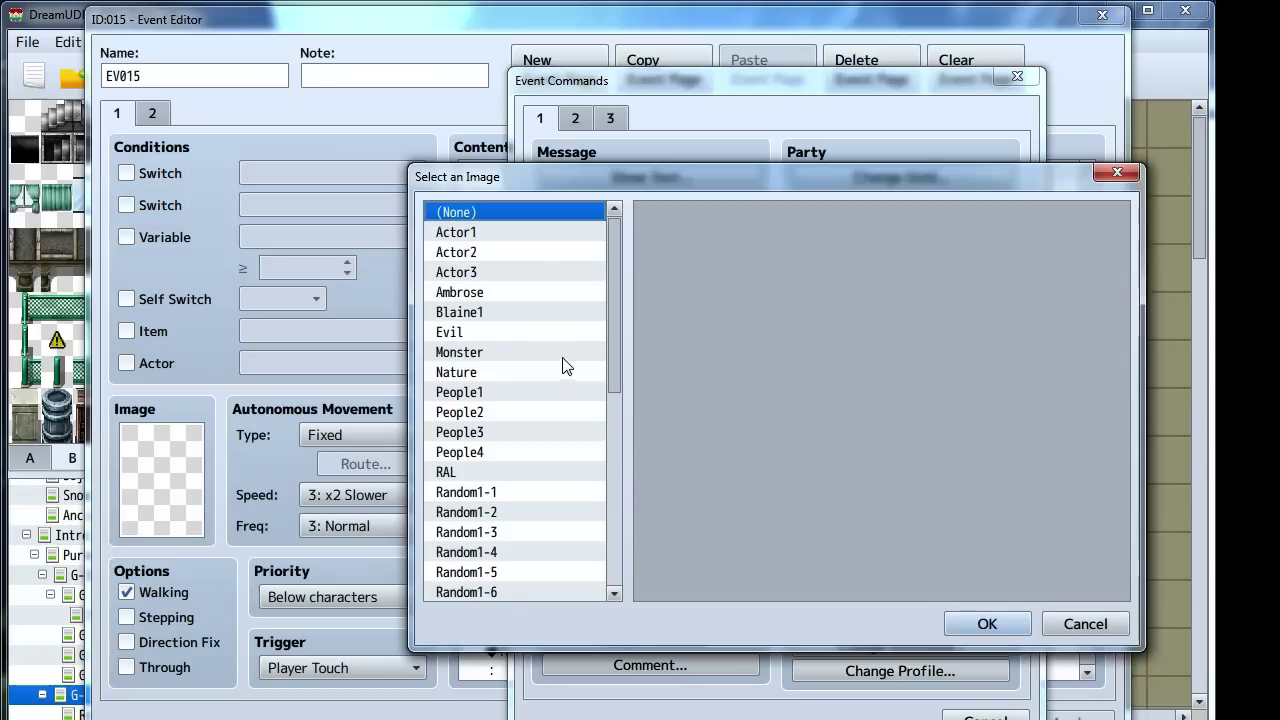
{"action": "left_click", "coordinate": [486, 251]}
{"action": "left_click", "coordinate": [487, 236]}
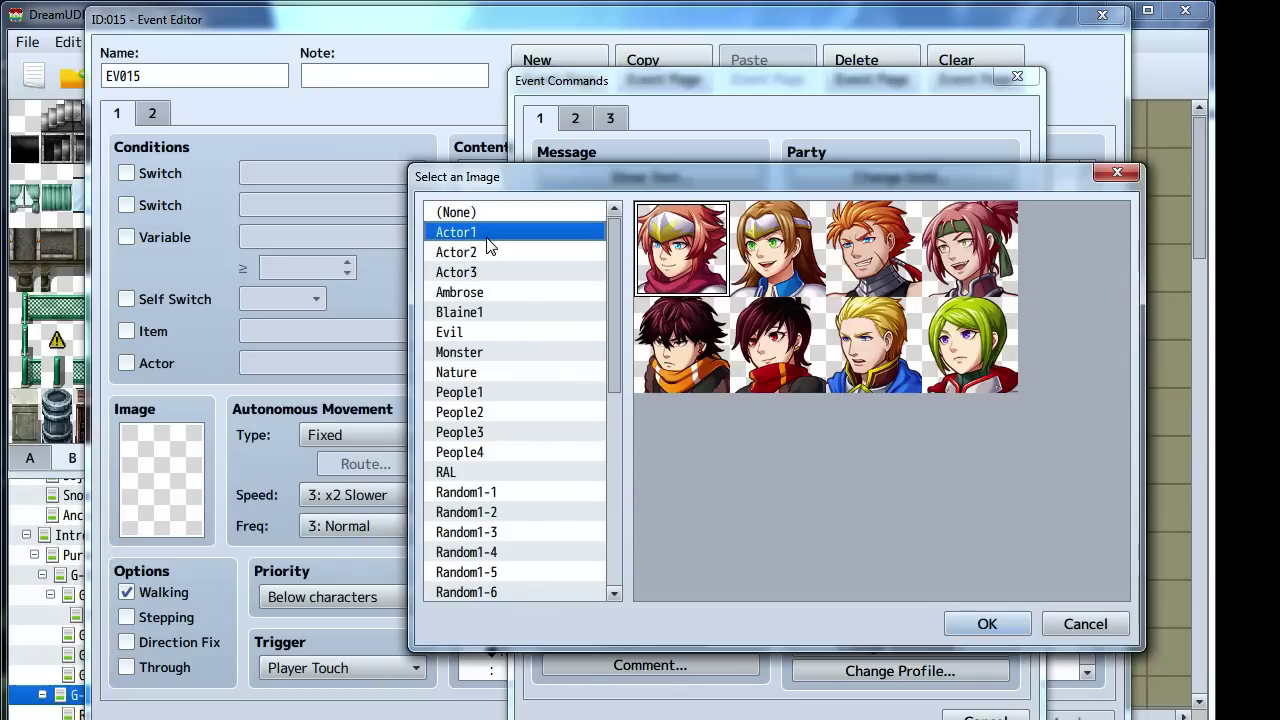
{"action": "left_click", "coordinate": [479, 315]}
{"action": "double_click", "coordinate": [752, 252]}
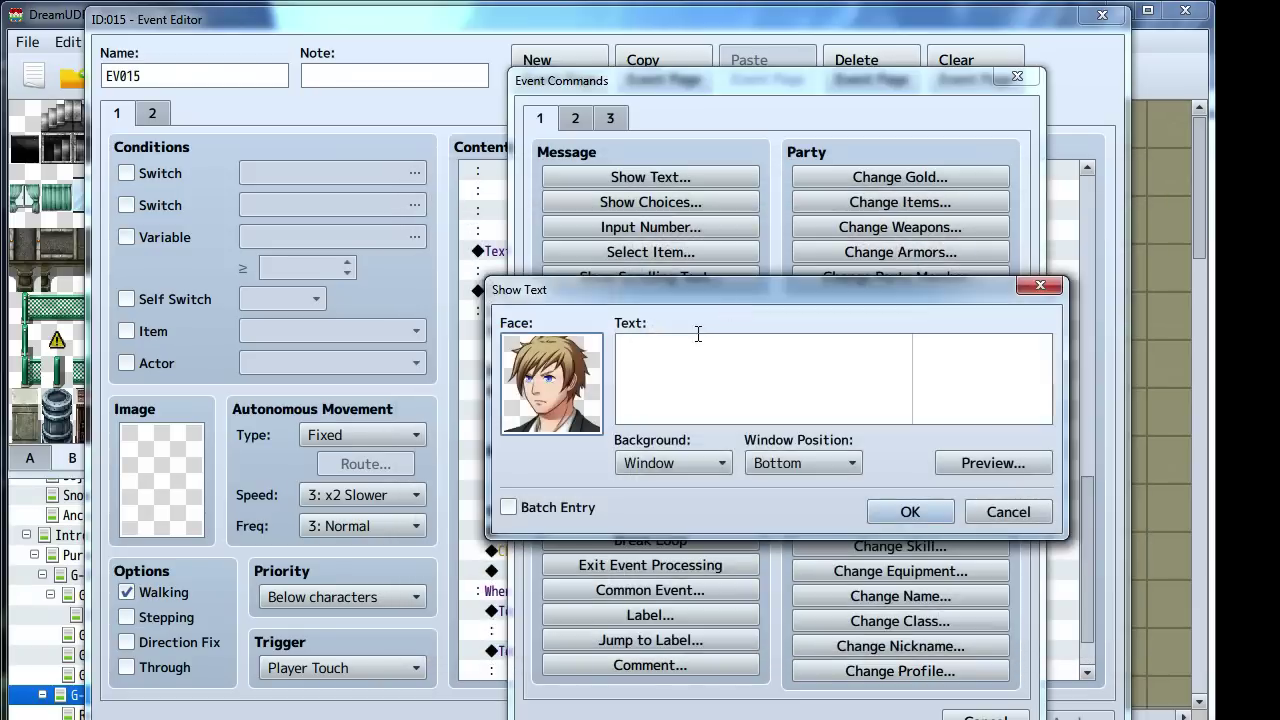
{"action": "double_click", "coordinate": [552, 383]}
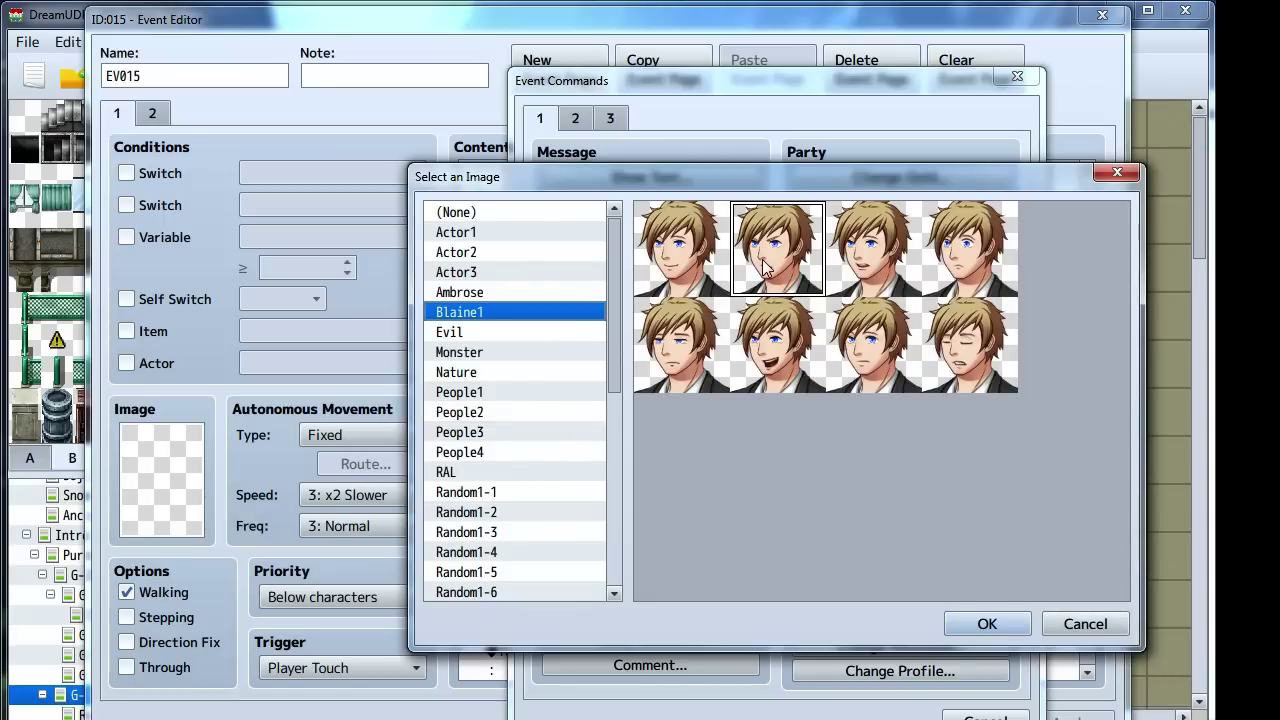
{"action": "left_click", "coordinate": [981, 625]}
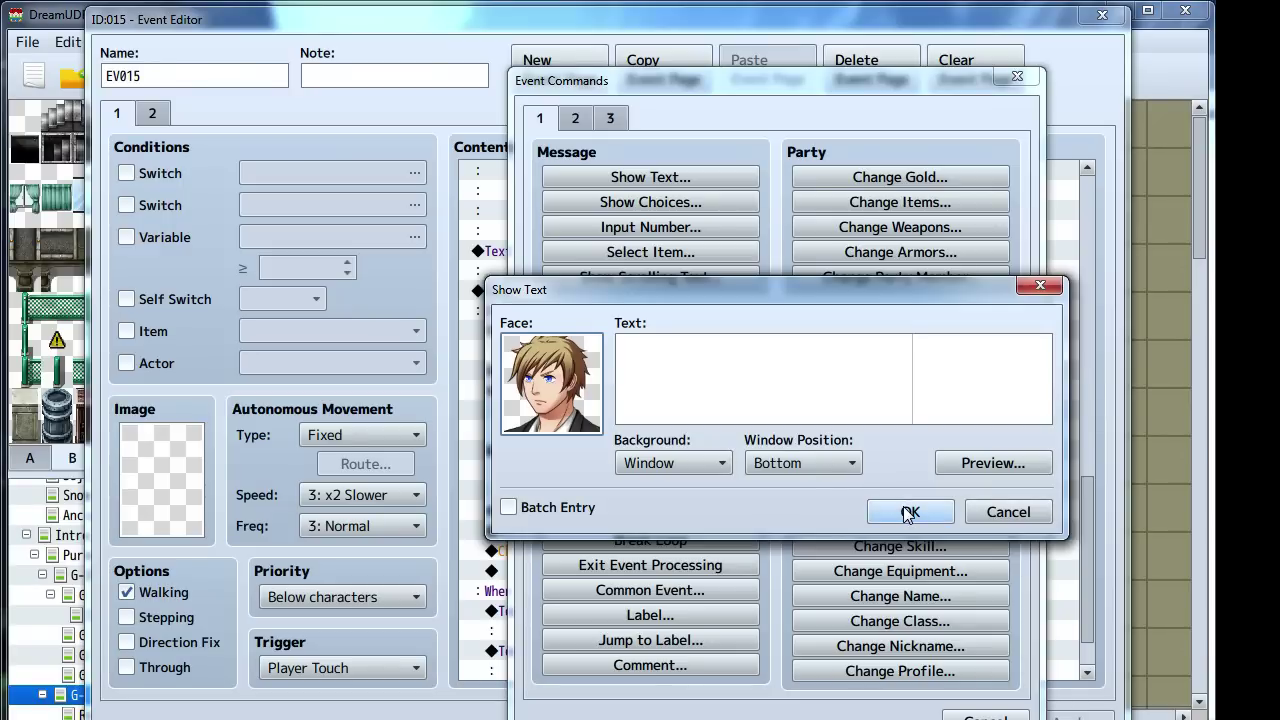
Enter "Meh, when in Rome... \n<Blaine>" as the Blaine message text, confirm it and apply the event changes
{"action": "left_click", "coordinate": [677, 369]}
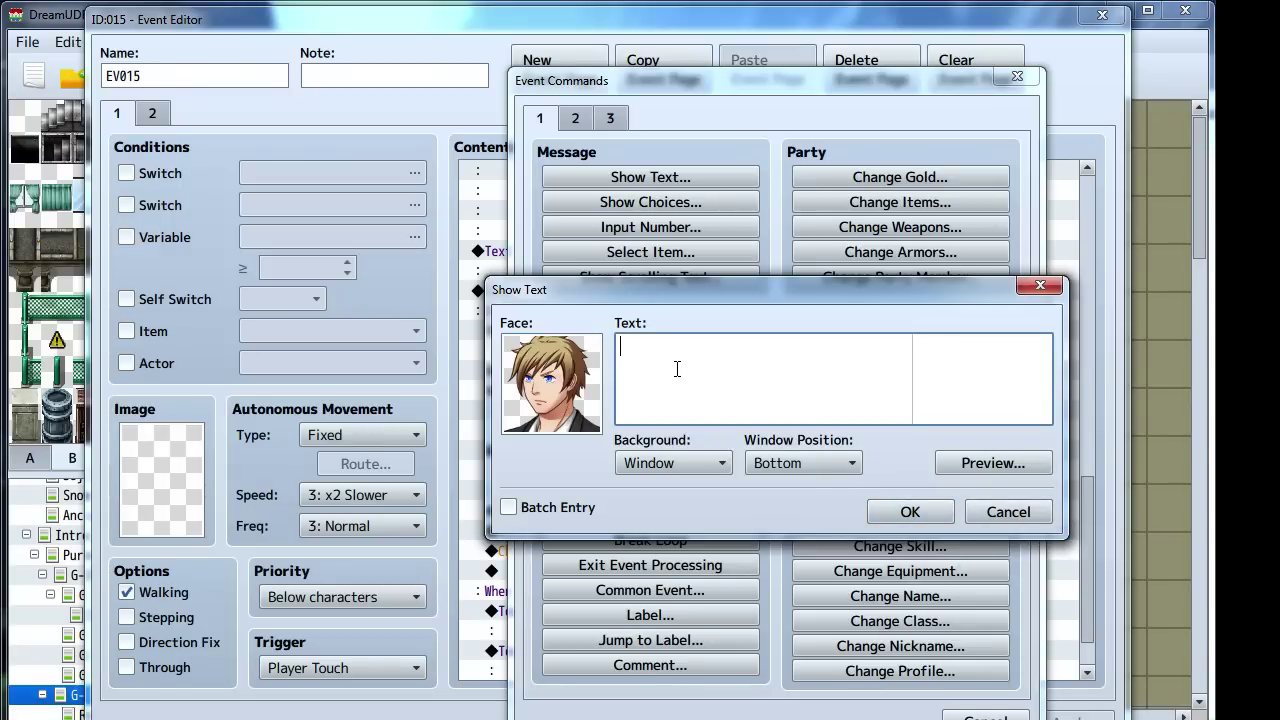
{"action": "type", "text": "Meh, when in Rome...  <Blaine>"}
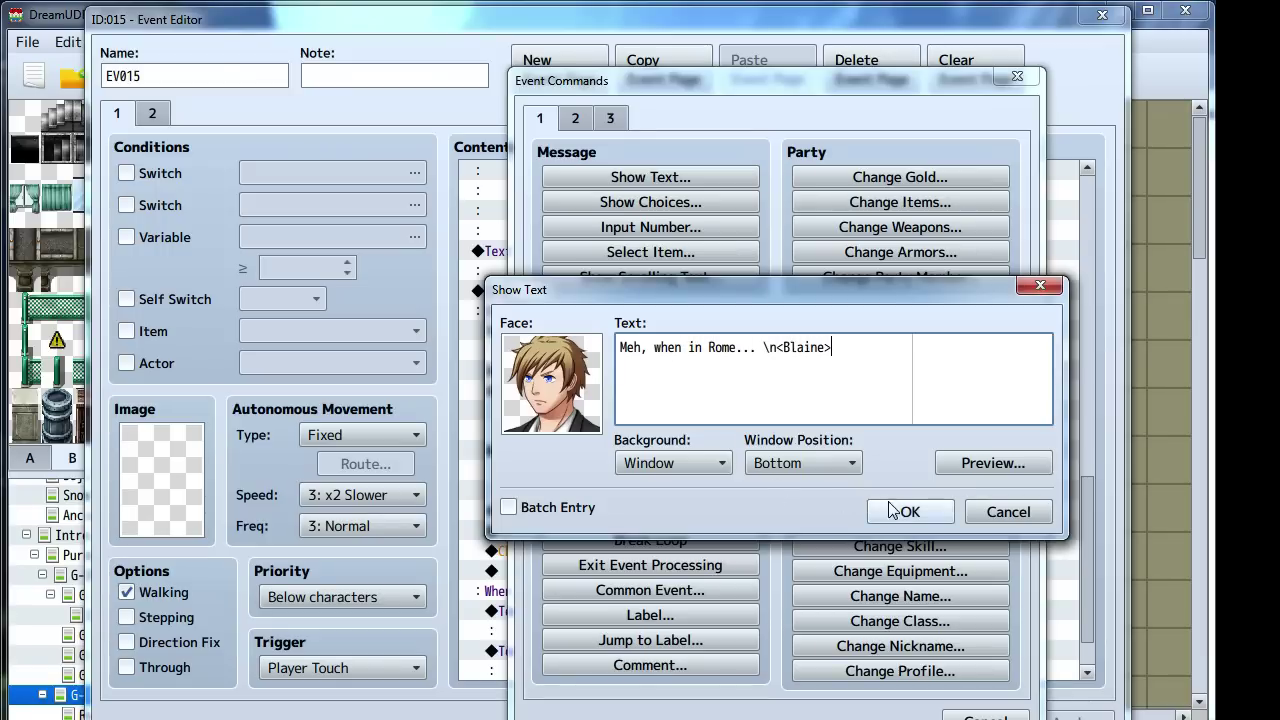
{"action": "left_click", "coordinate": [909, 512]}
{"action": "scroll", "coordinate": [870, 475], "scroll_direction": "down", "scroll_amount": 2}
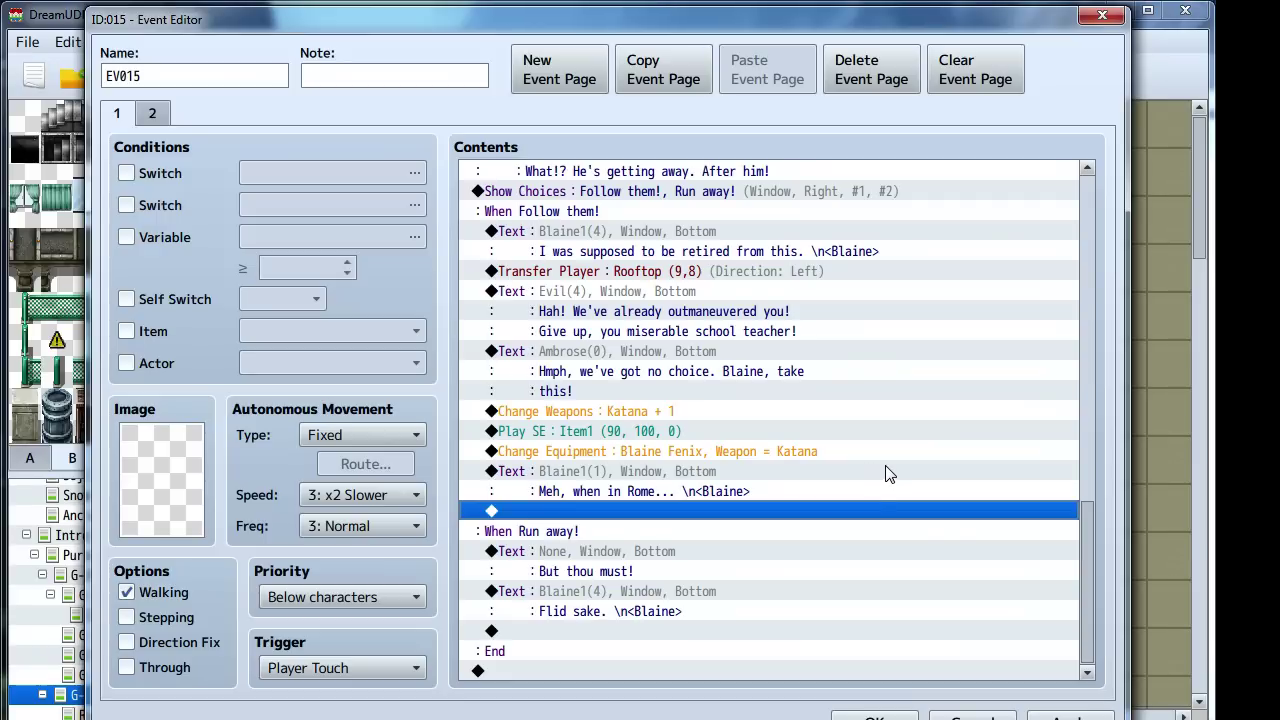
{"action": "left_click", "coordinate": [1072, 714]}
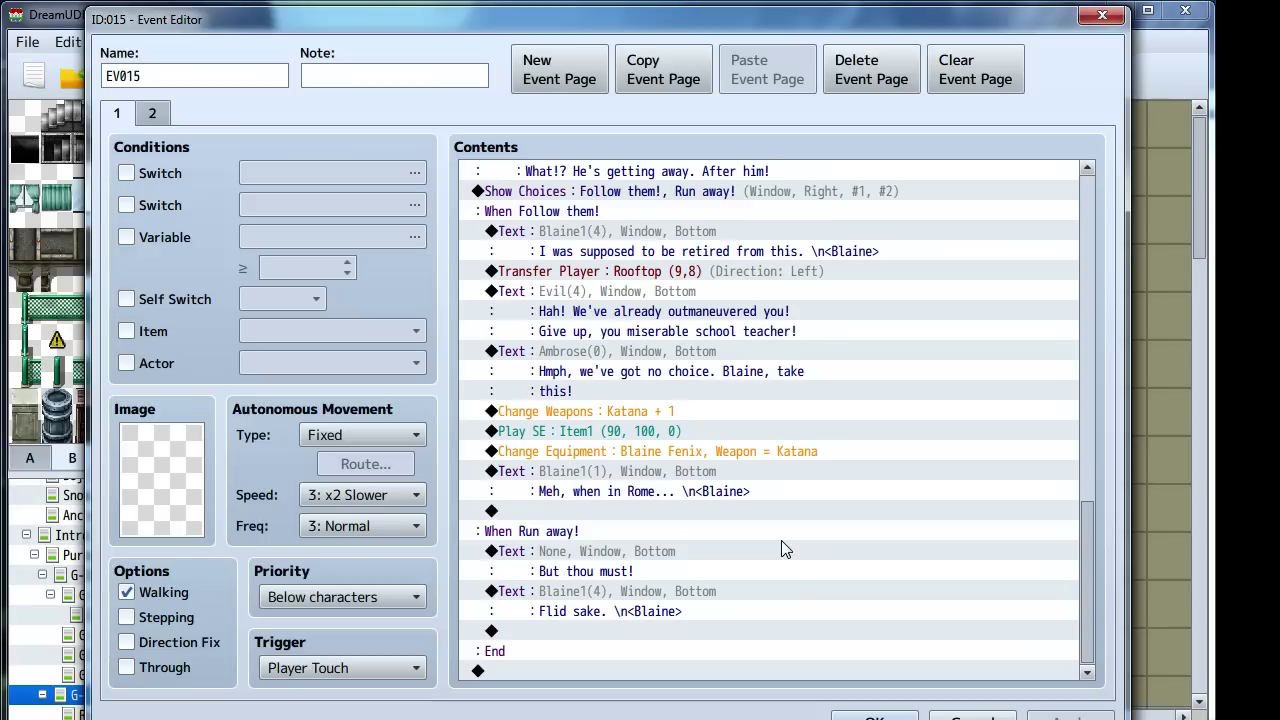
Add a Change Party Member command after Blaine's "Meh, when in Rome..." message that adds actor #0007
{"action": "right_click", "coordinate": [572, 509]}
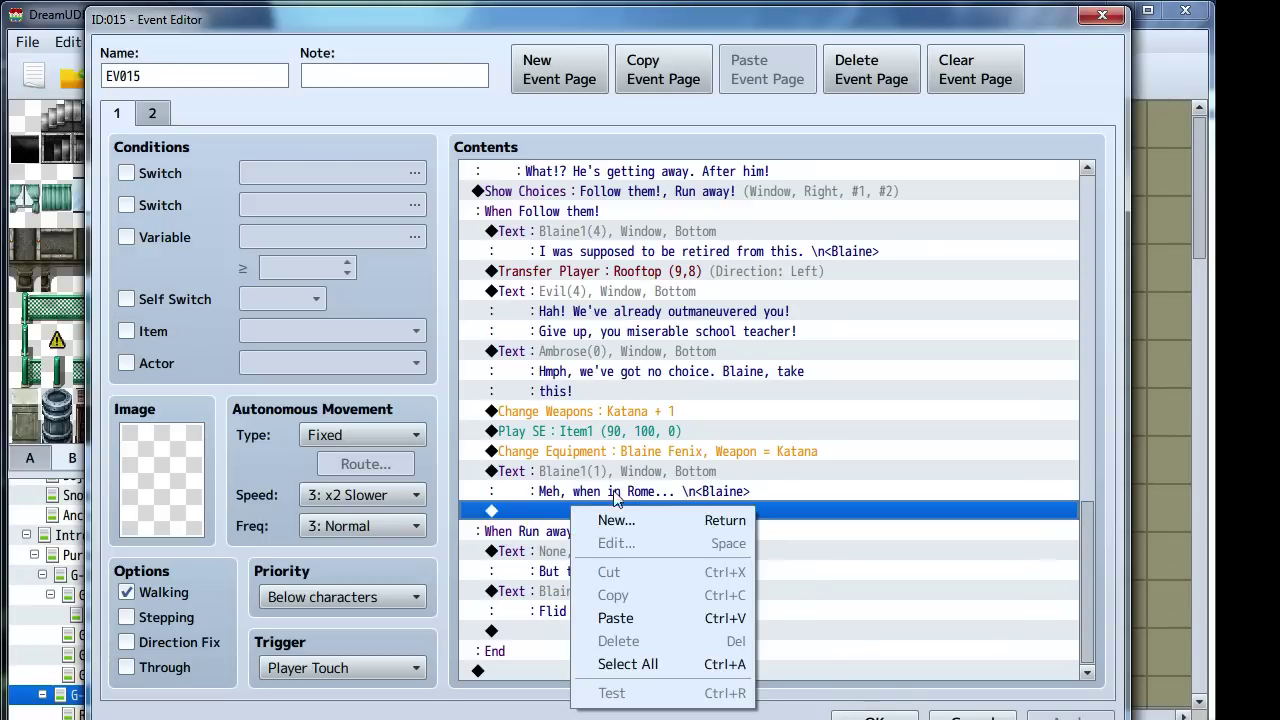
{"action": "left_click", "coordinate": [582, 482]}
{"action": "left_click", "coordinate": [582, 482]}
{"action": "left_click", "coordinate": [585, 513]}
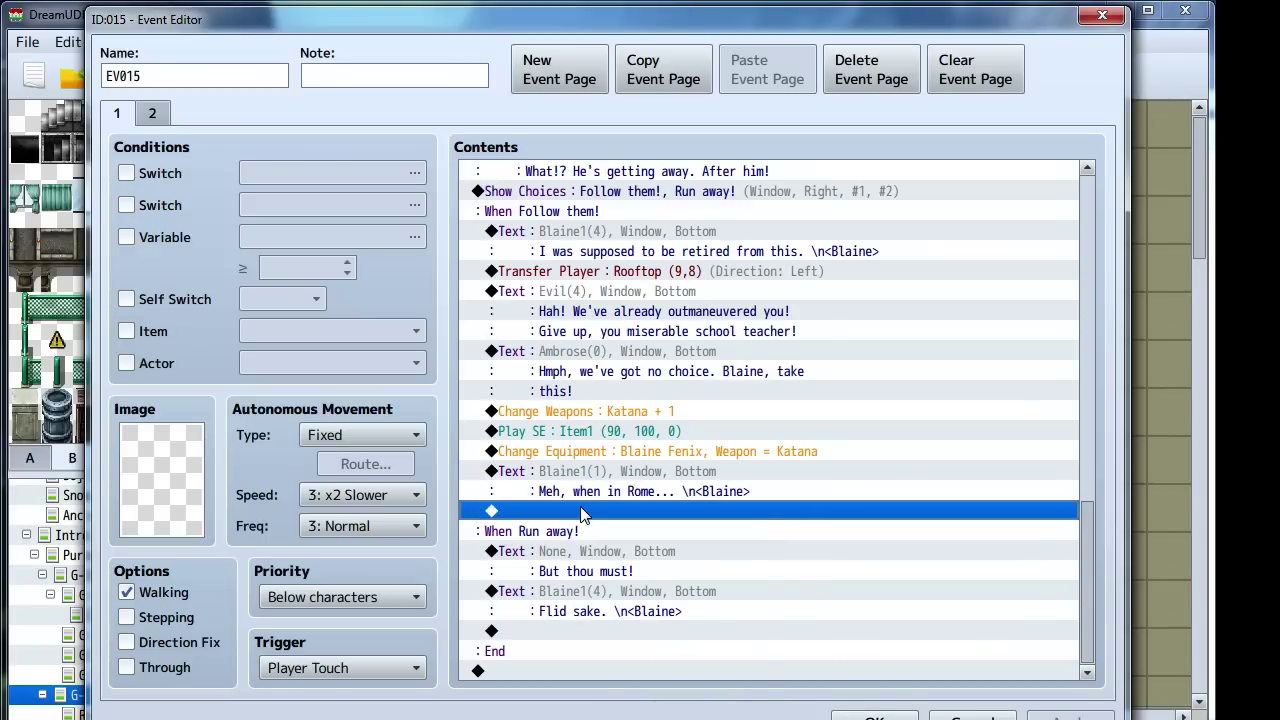
{"action": "double_click", "coordinate": [582, 513]}
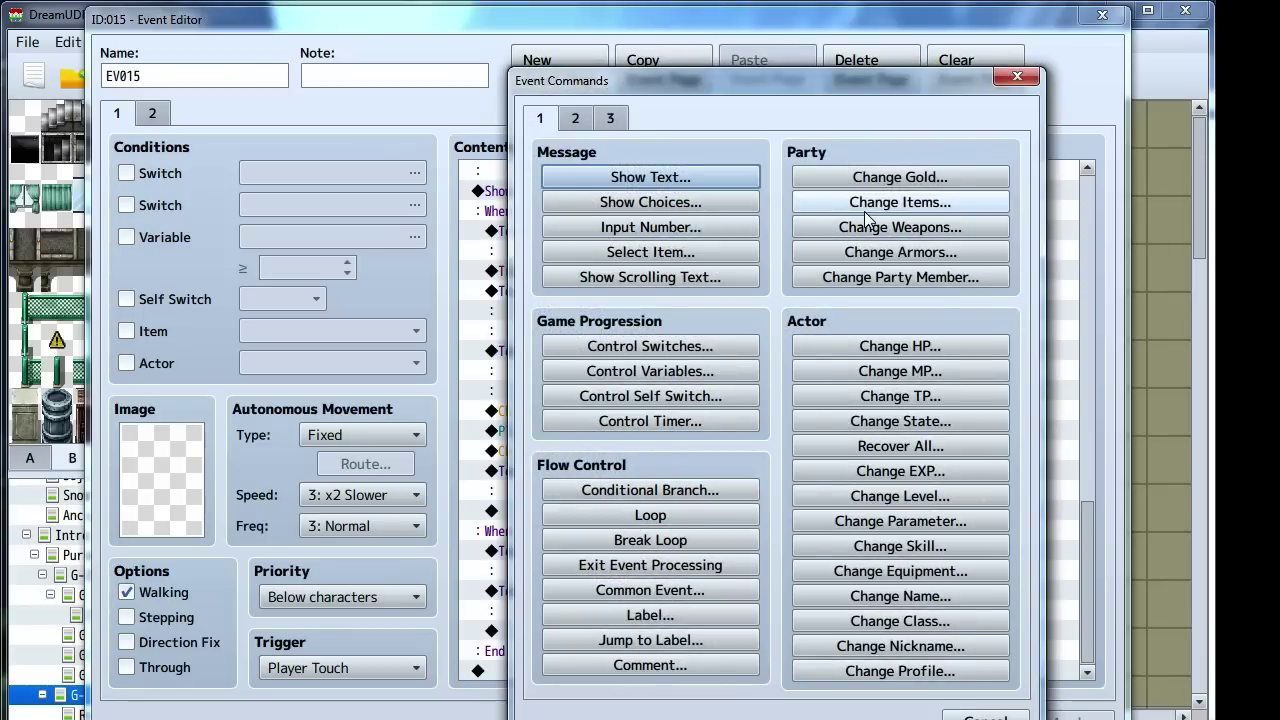
{"action": "left_click", "coordinate": [829, 276]}
{"action": "left_click", "coordinate": [726, 366]}
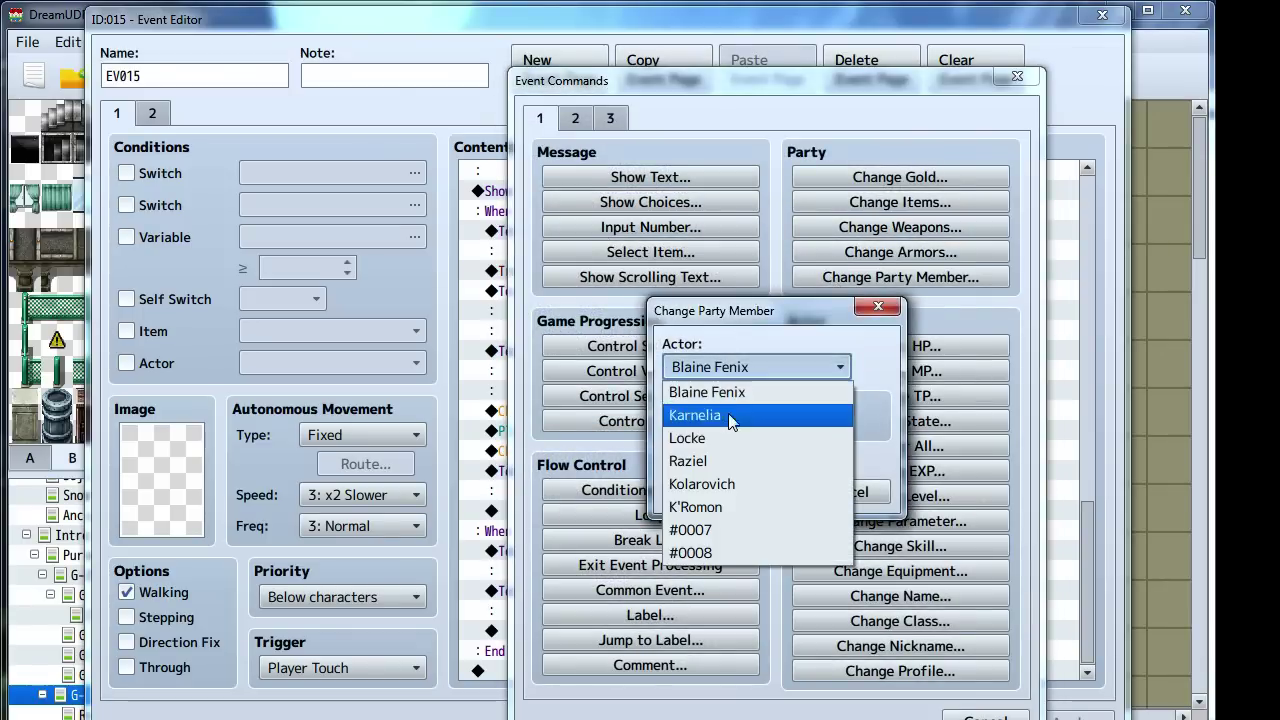
{"action": "left_click", "coordinate": [714, 528]}
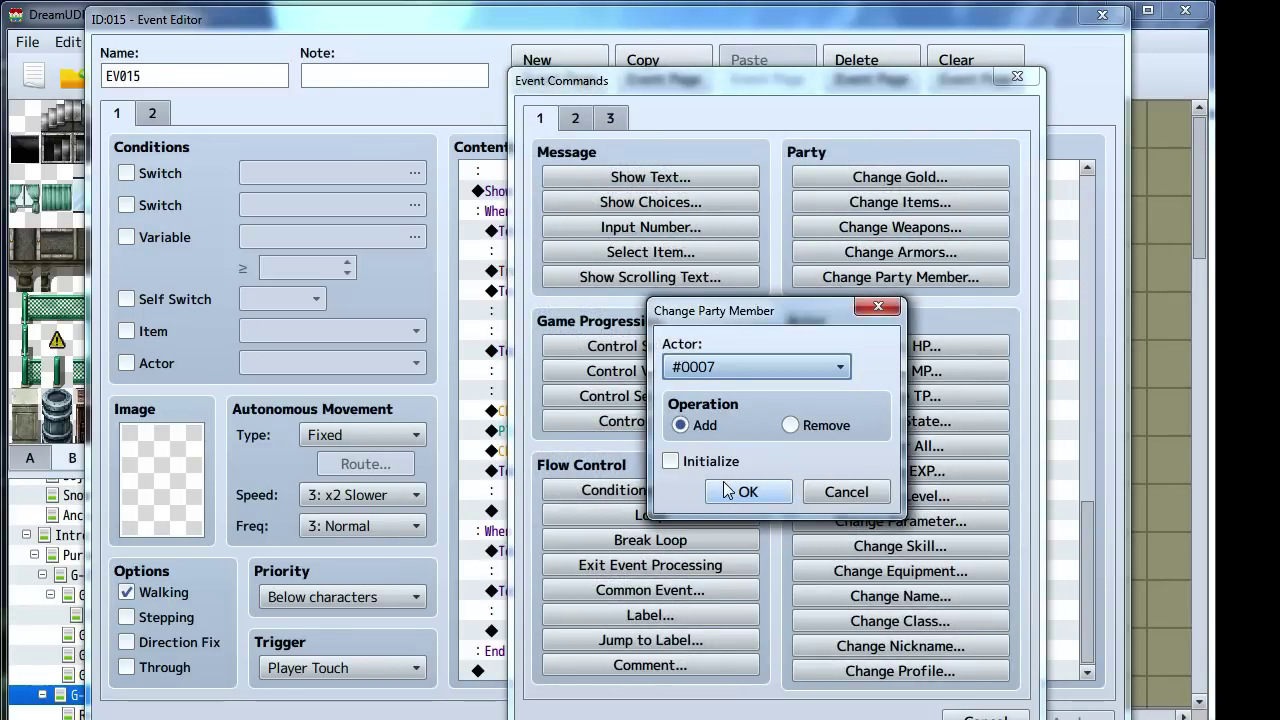
{"action": "left_click", "coordinate": [740, 492]}
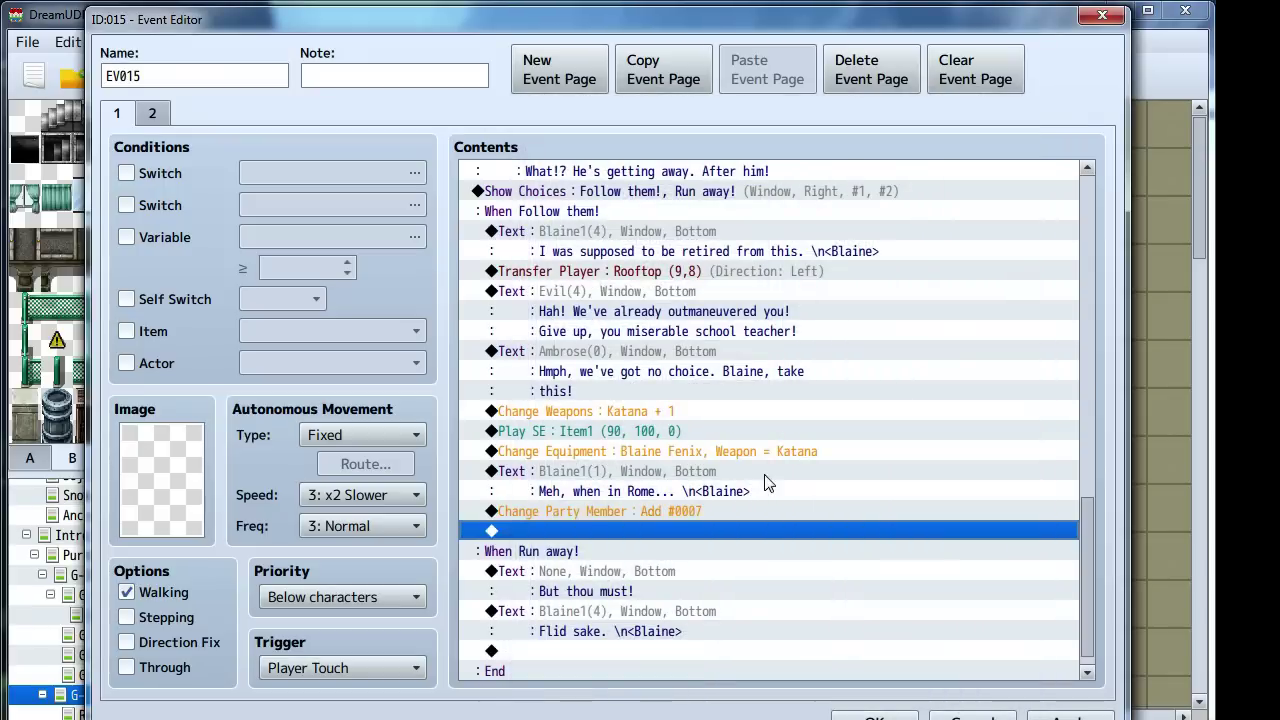
Add a Battle Processing command for the Intro Fight troop after the party member change, without escape or losing allowed, and apply the event changes
{"action": "right_click", "coordinate": [682, 540]}
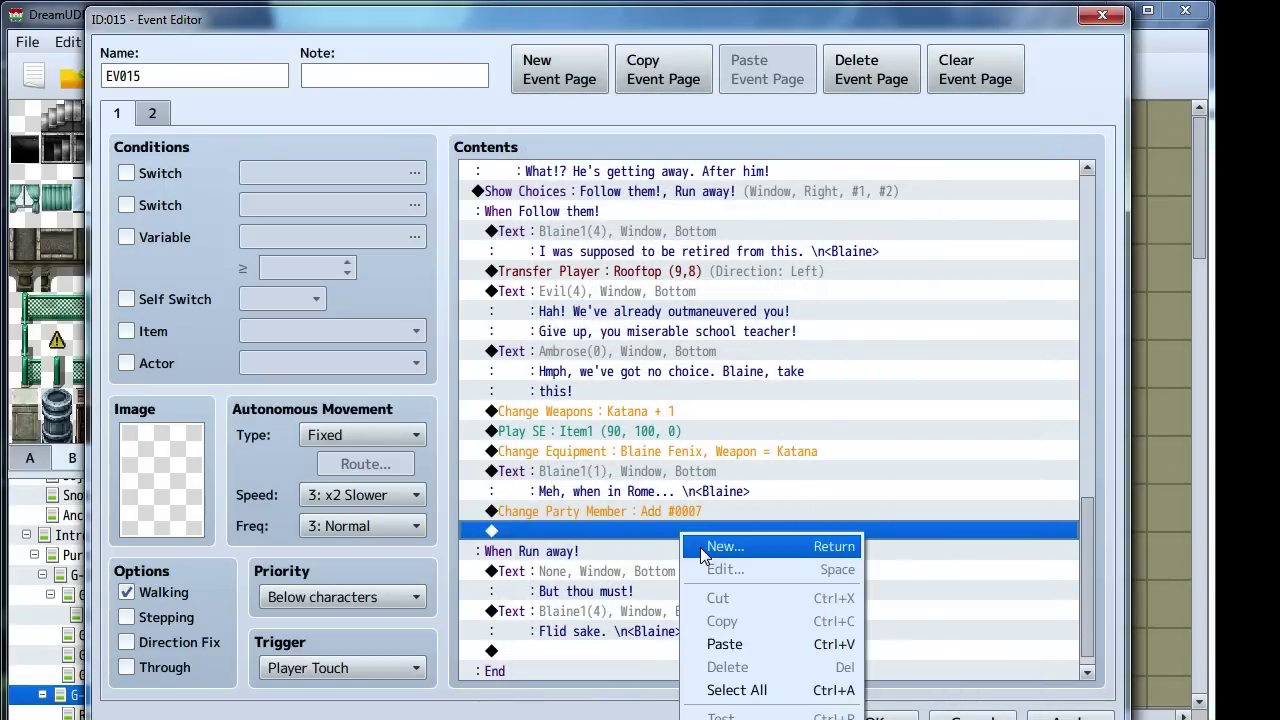
{"action": "left_click", "coordinate": [703, 548]}
{"action": "left_click", "coordinate": [610, 119]}
{"action": "left_click", "coordinate": [650, 178]}
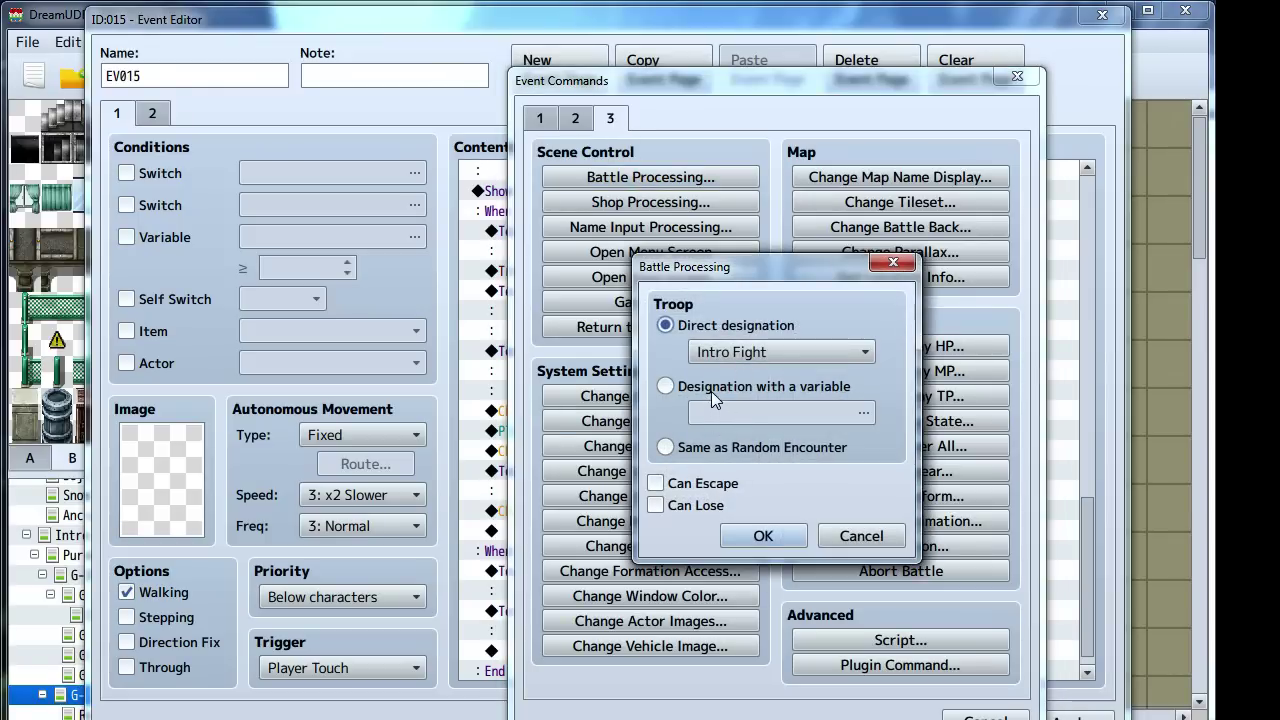
{"action": "double_click", "coordinate": [707, 350]}
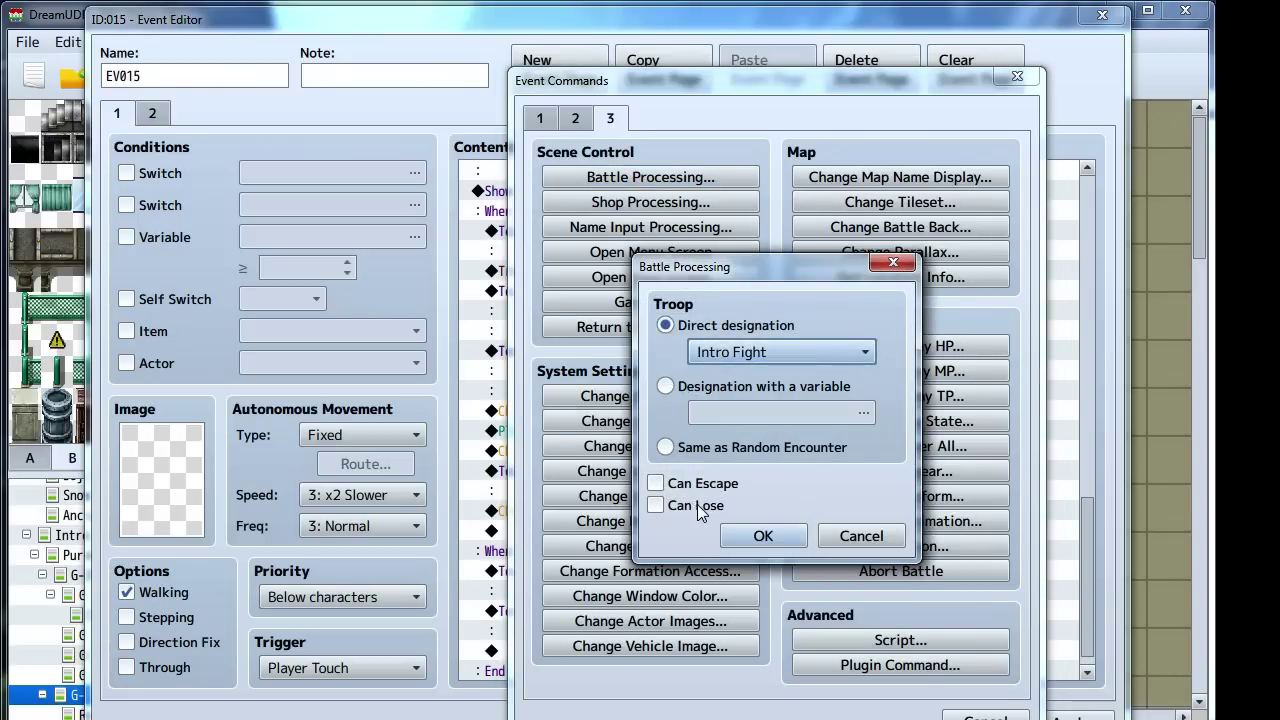
{"action": "left_click", "coordinate": [761, 533]}
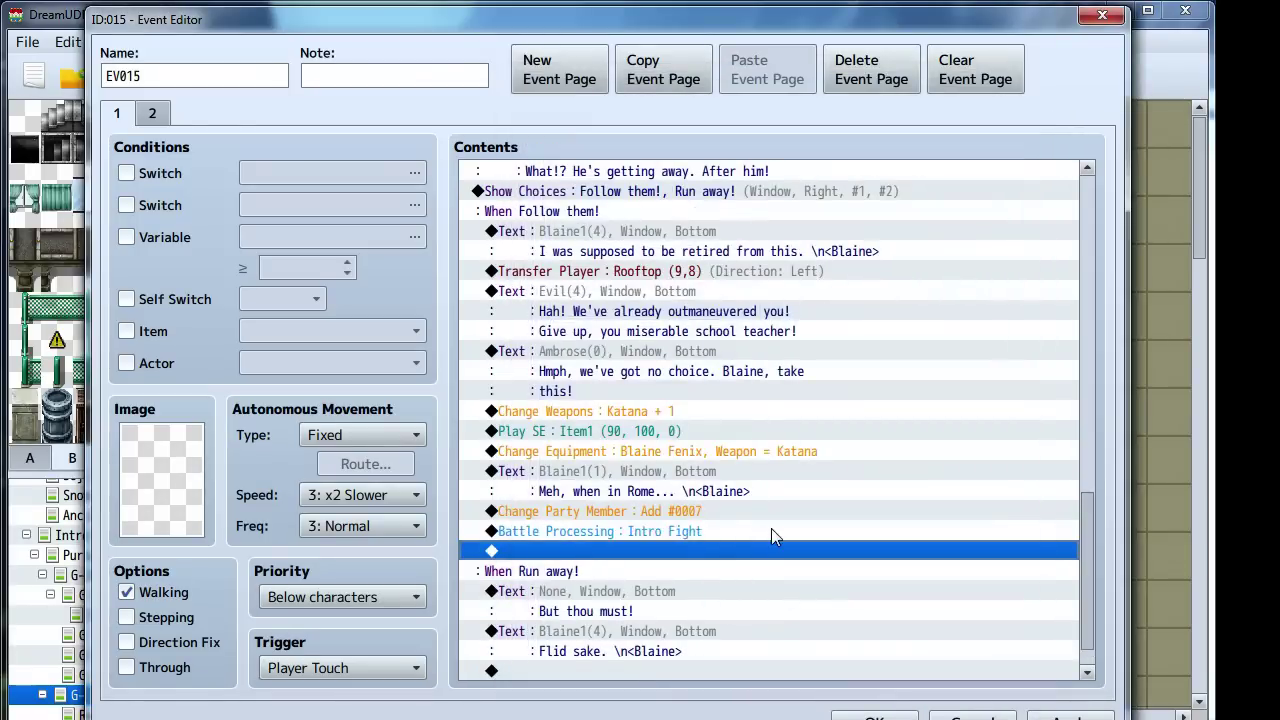
{"action": "scroll", "coordinate": [697, 541], "scroll_direction": "down", "scroll_amount": 1}
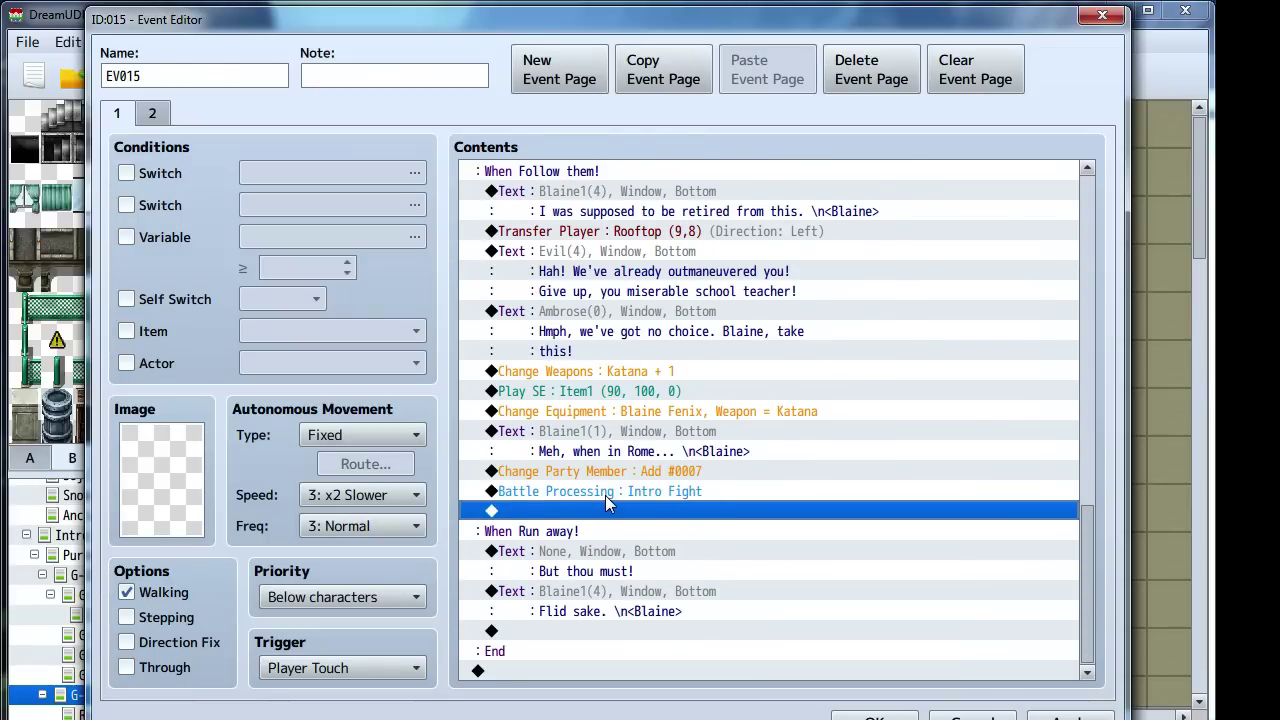
{"action": "left_click", "coordinate": [1070, 716]}
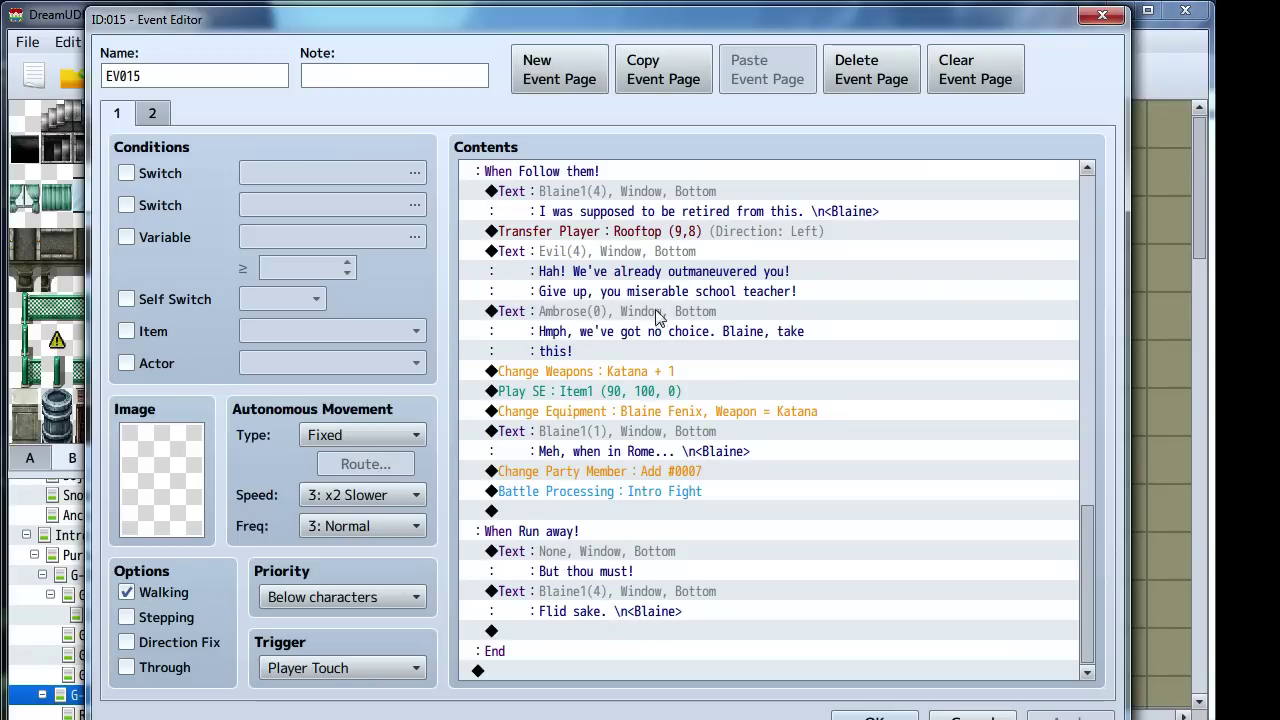
Copy the commands from Transfer Player through Battle Processing into the end of the "Run away!" branch, after Blaine's "Flid sake." message
{"action": "left_click", "coordinate": [621, 236]}
{"action": "left_click", "coordinate": [583, 491], "text": "shift"}
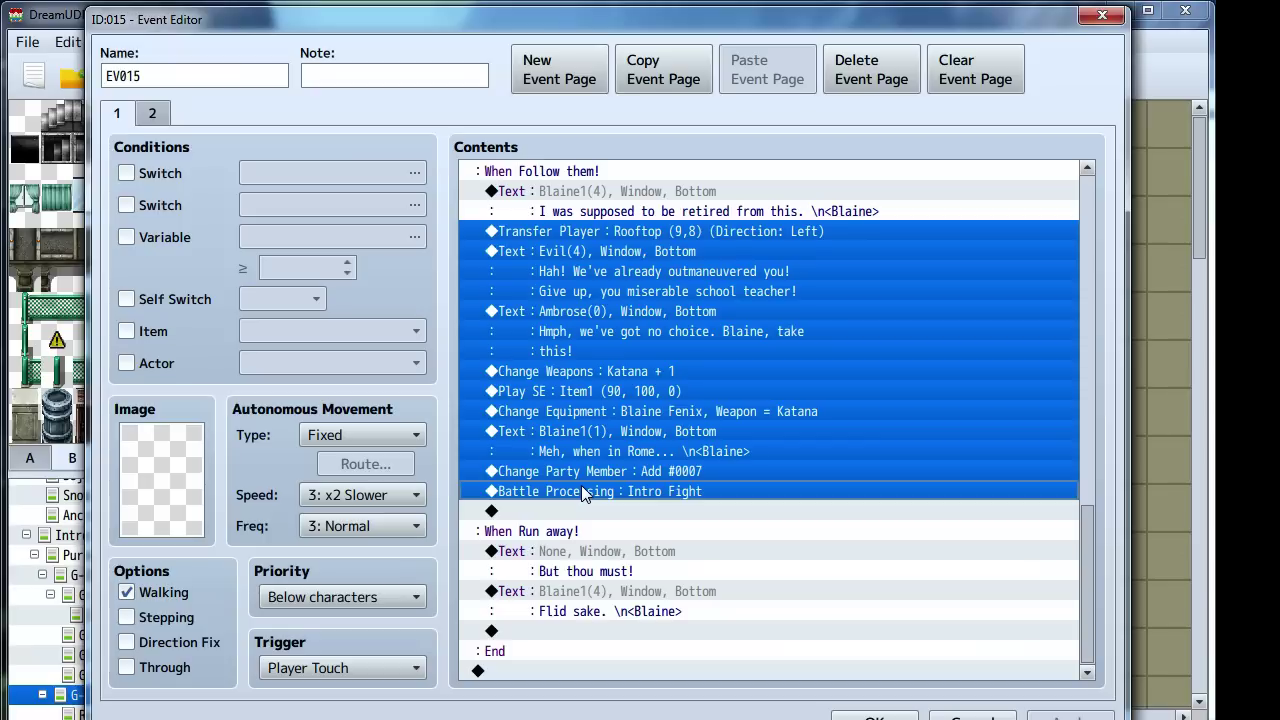
{"action": "left_click", "coordinate": [589, 633]}
{"action": "key", "text": "ctrl+v"}
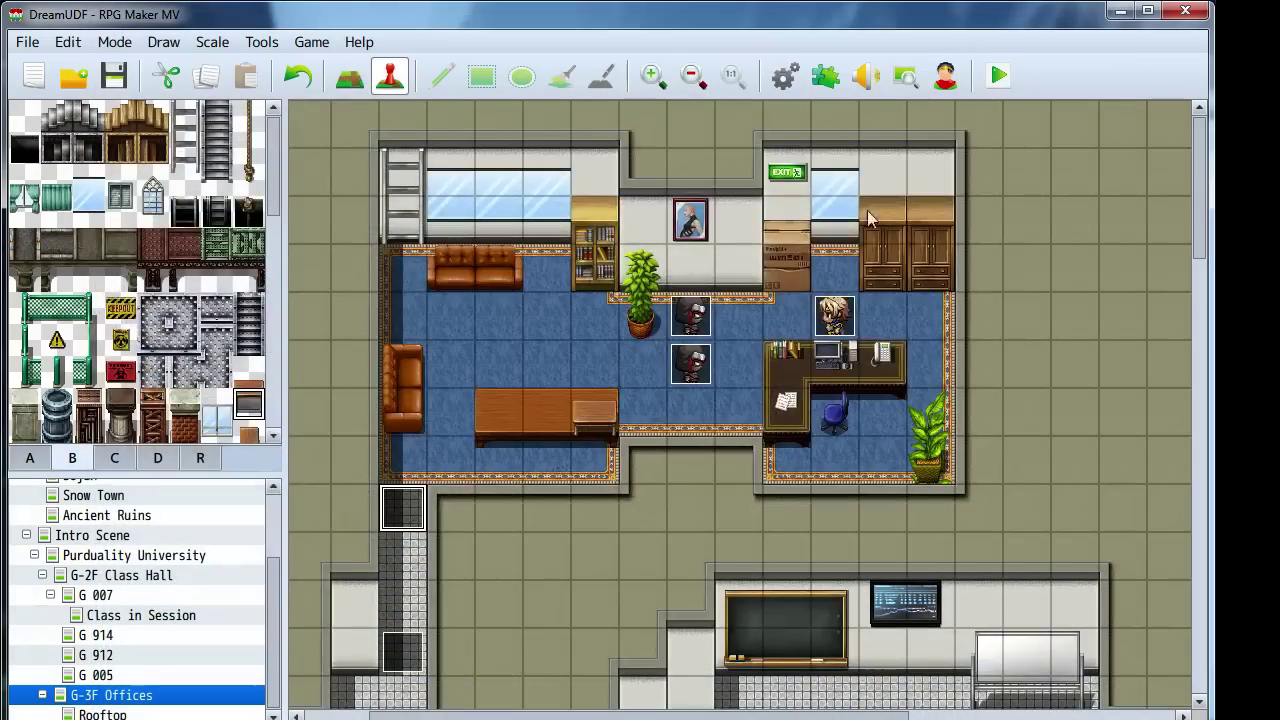
Start a playtest of the game and advance through Blaine's opening dialogue in his office
{"action": "left_click", "coordinate": [997, 78]}
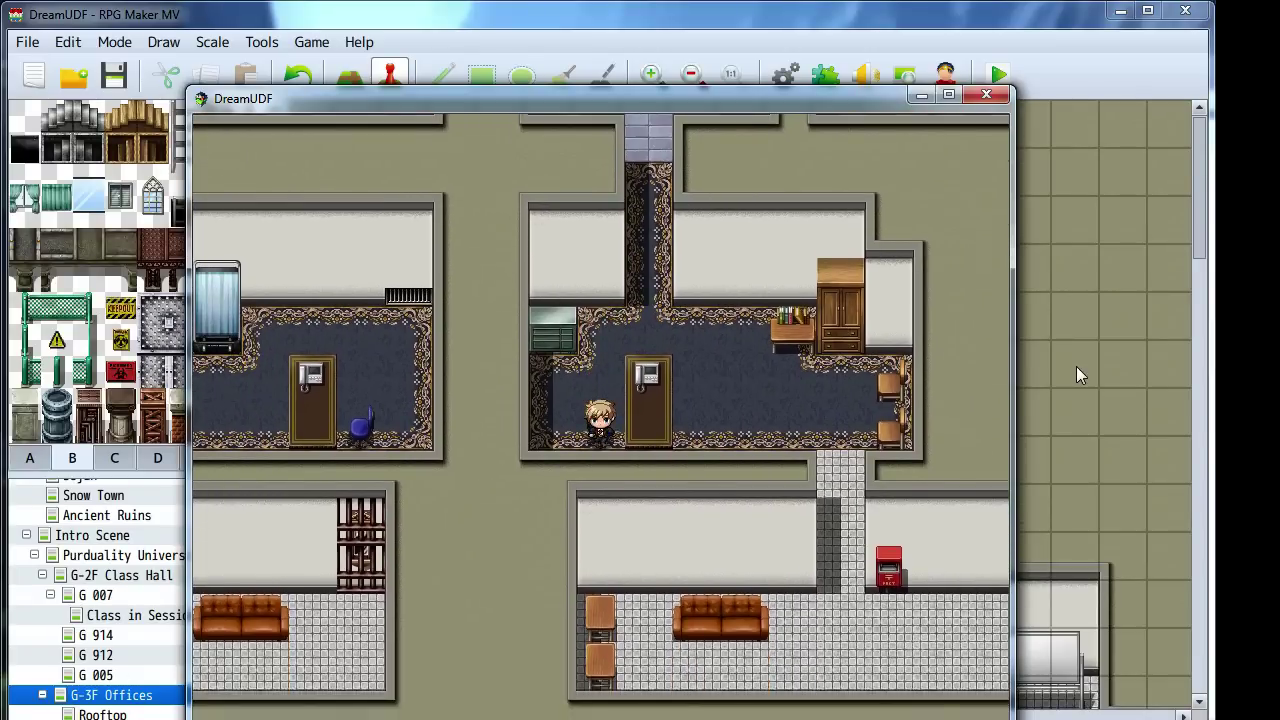
{"action": "key", "text": "Return"}
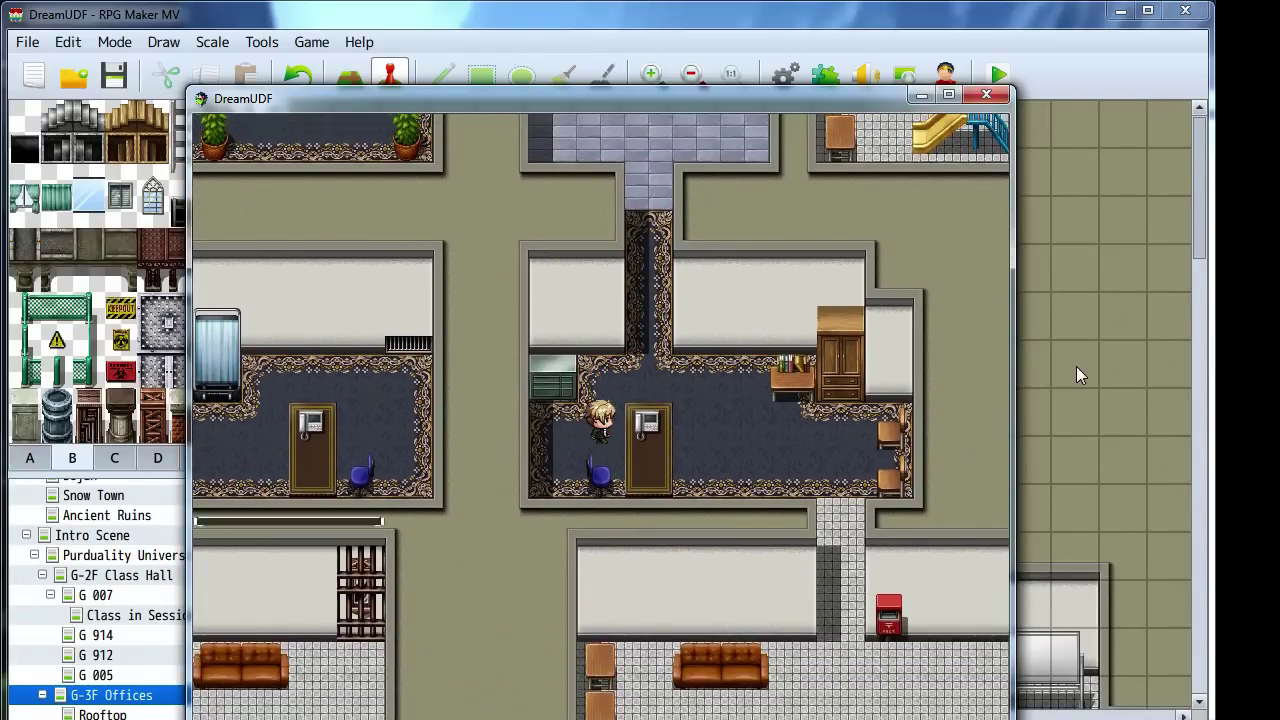
{"action": "key", "text": "Return"}
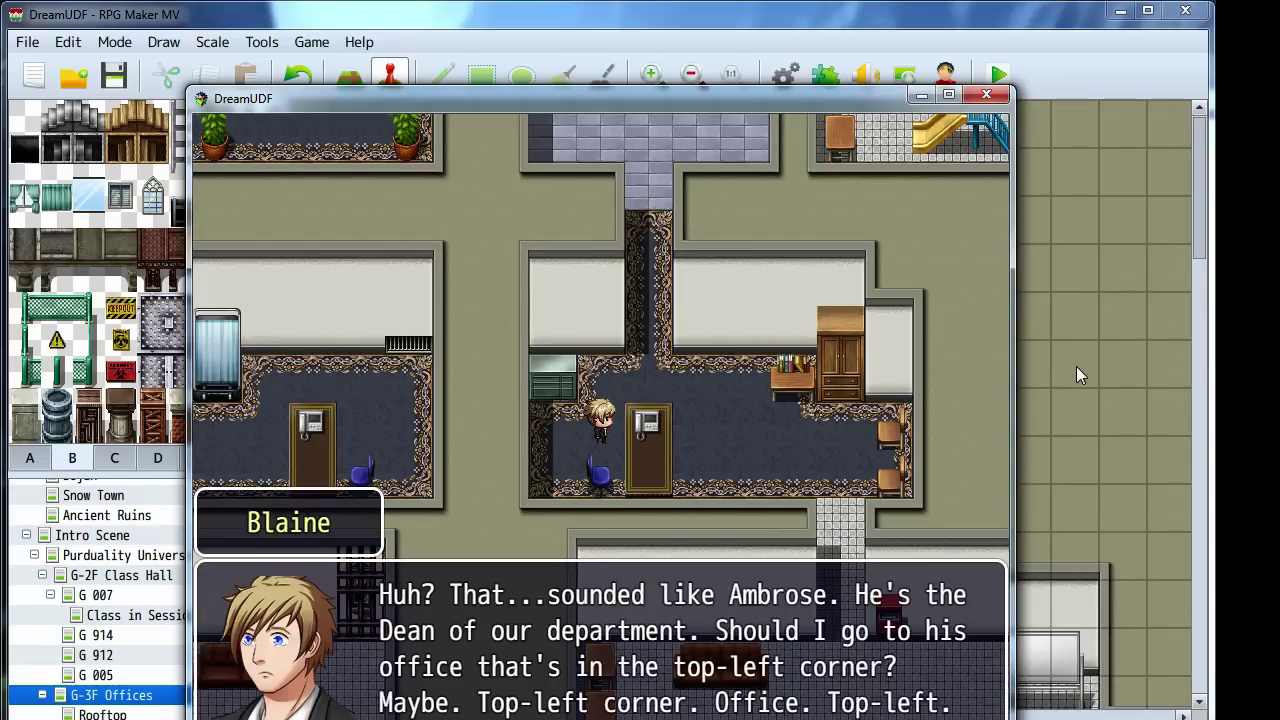
{"action": "key", "text": "Return"}
Walk Blaine out of his office and down the hallway through the plant and sofa area toward Ambrose's office
{"action": "key", "text": "Up"}
{"action": "key", "text": "Right"}
{"action": "key", "text": "Down"}
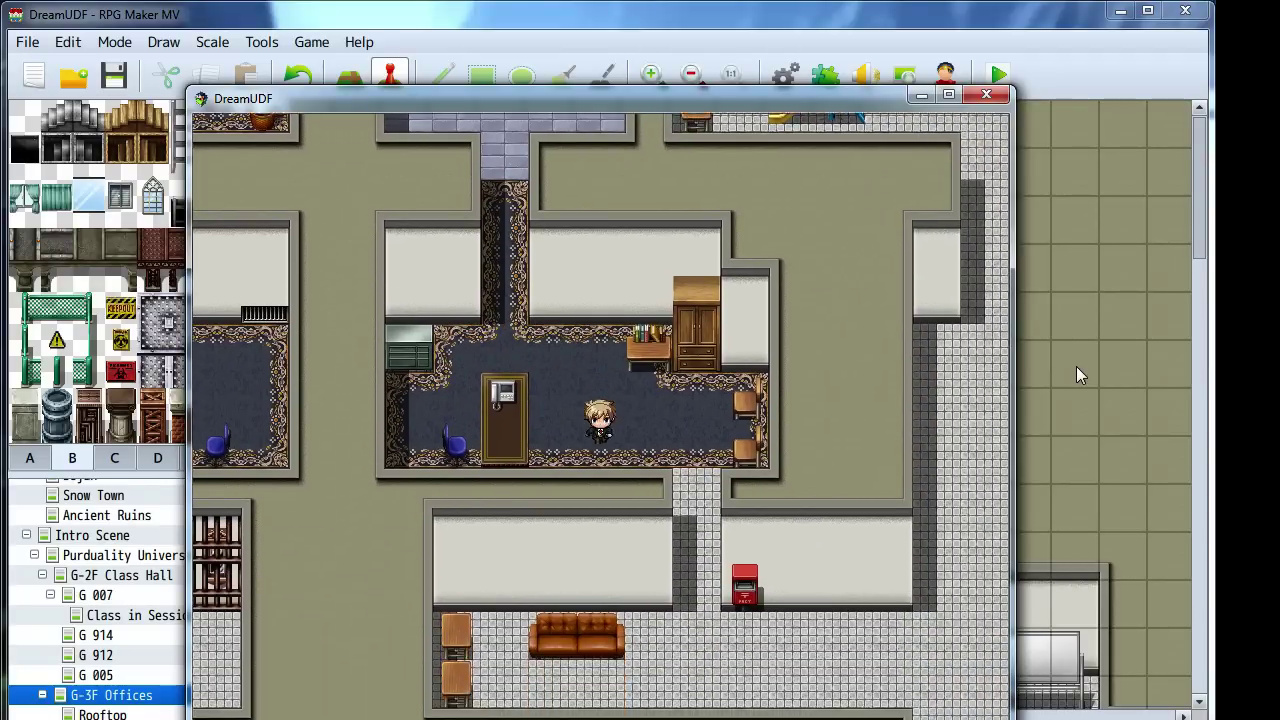
{"action": "key", "text": "Return"}
{"action": "key", "text": "Down"}
{"action": "key", "text": "Right"}
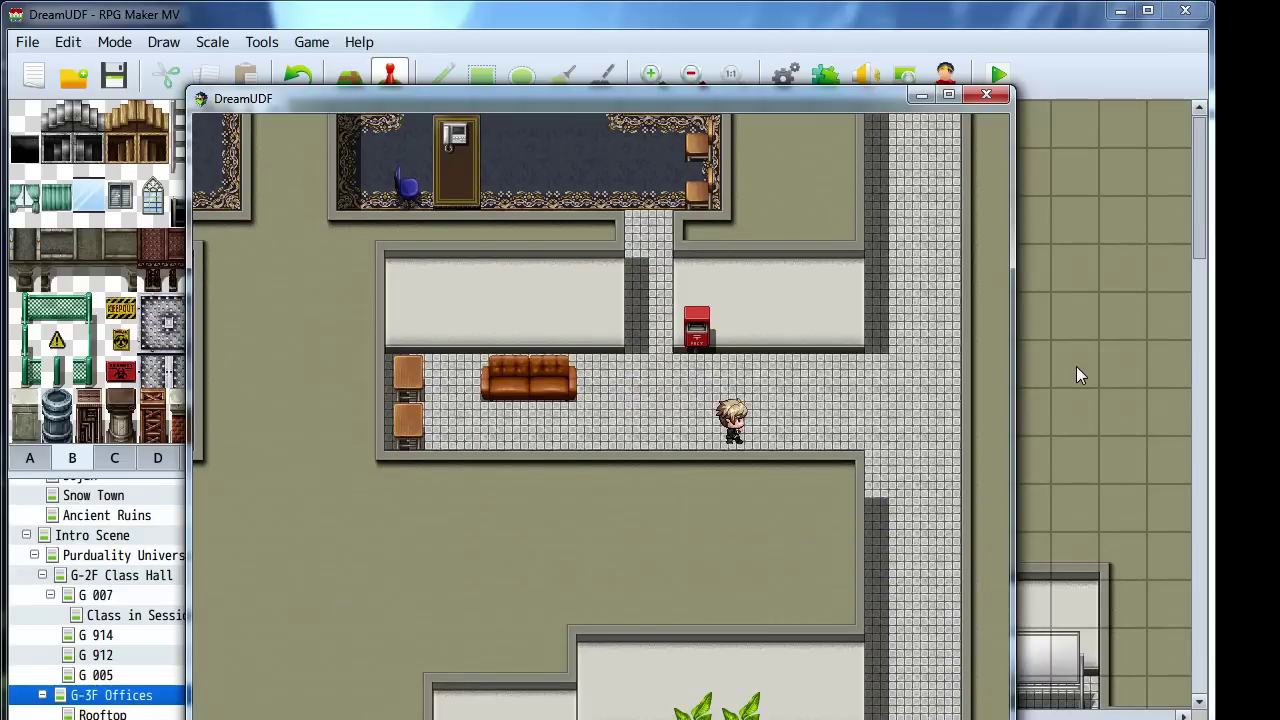
{"action": "key", "text": "Down"}
{"action": "key", "text": "Left"}
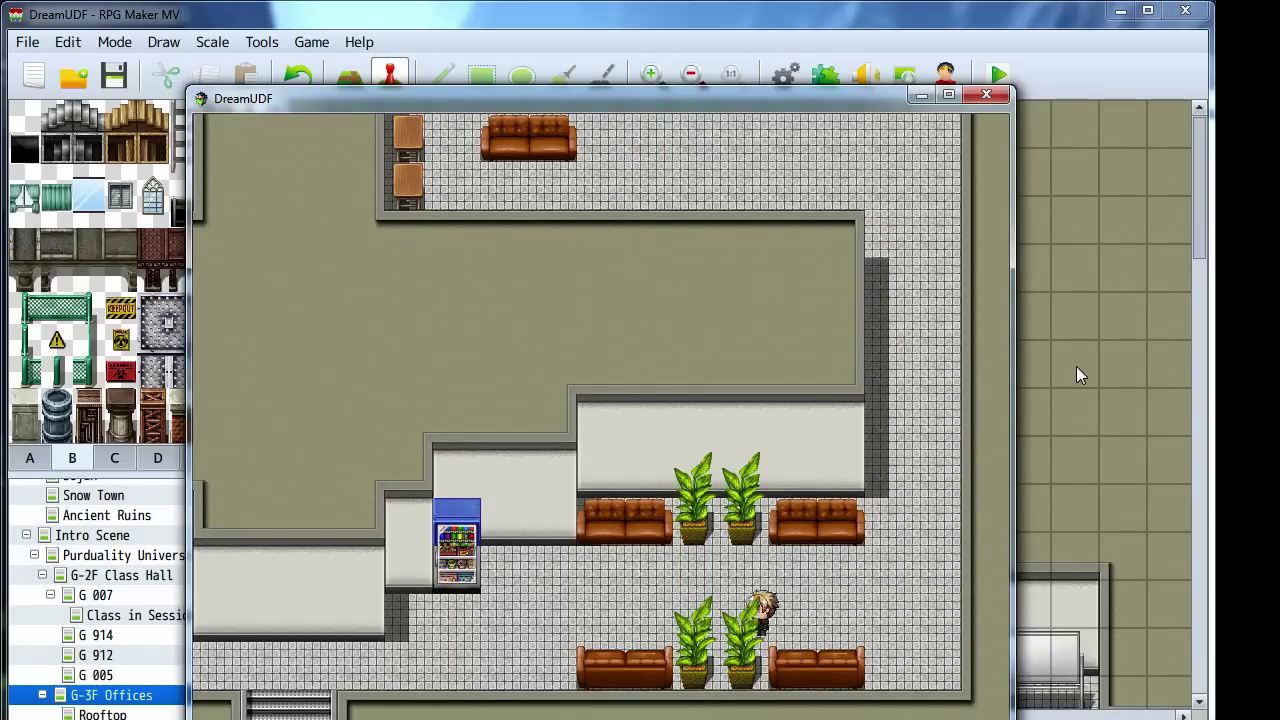
Walk the character through the office floor's lobby and corridor in the playtest, and end the playtest
{"action": "key", "text": "Left"}
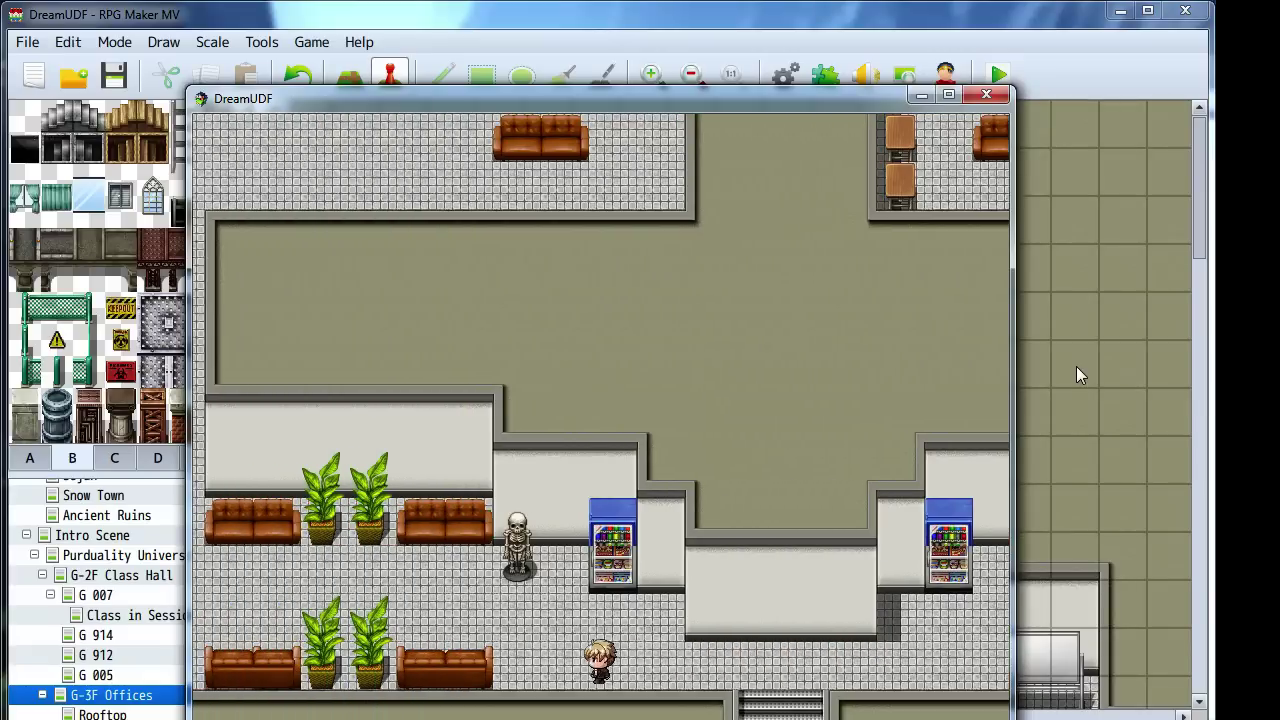
{"action": "key", "text": "Up"}
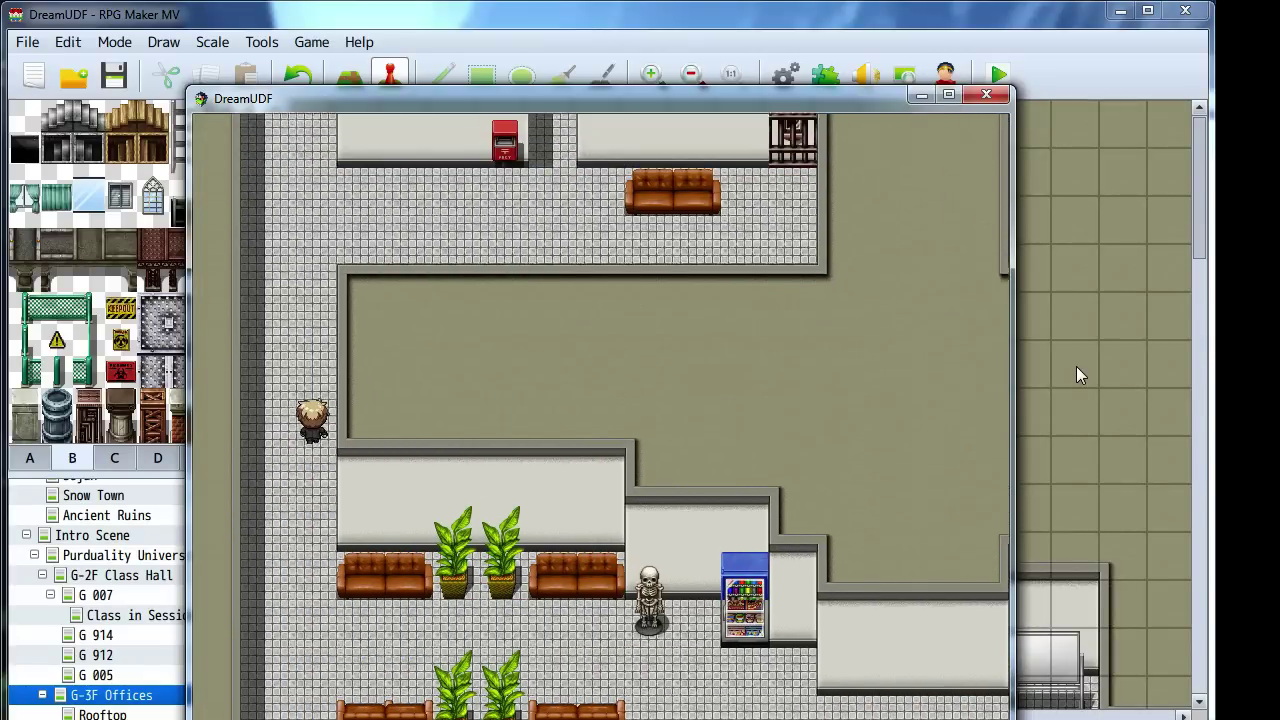
{"action": "key", "text": "Up"}
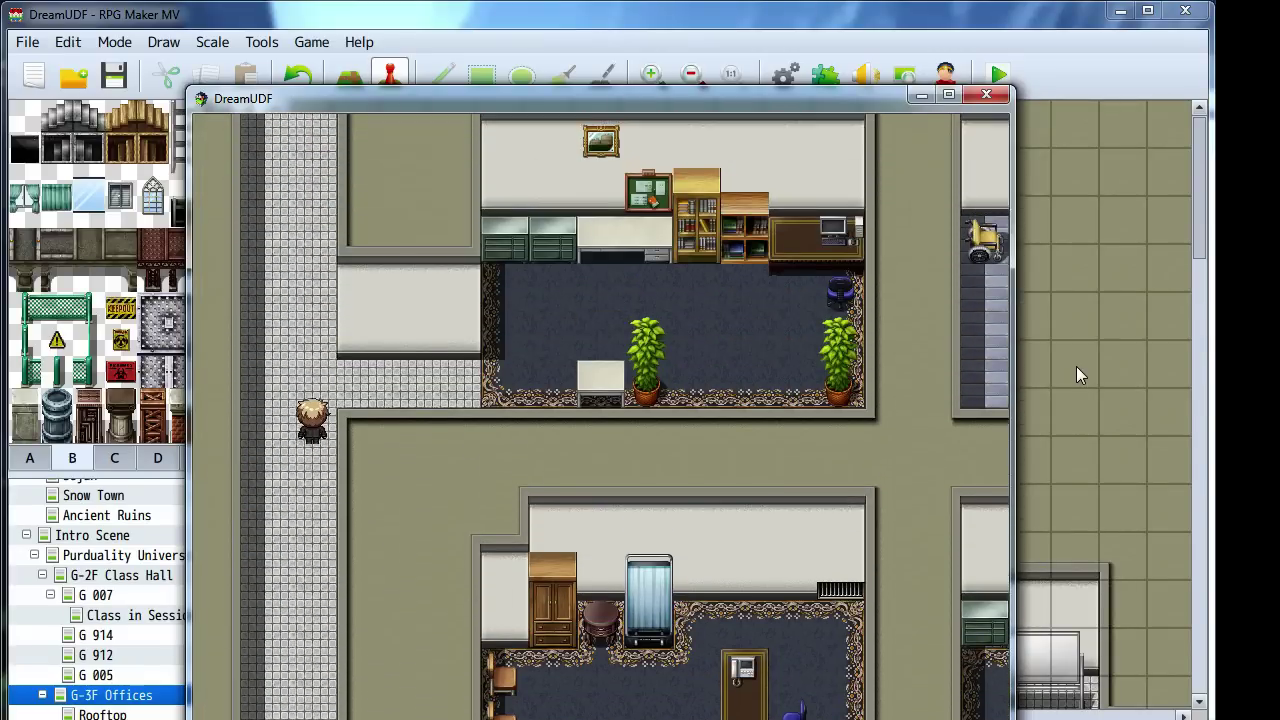
{"action": "key", "text": "Down"}
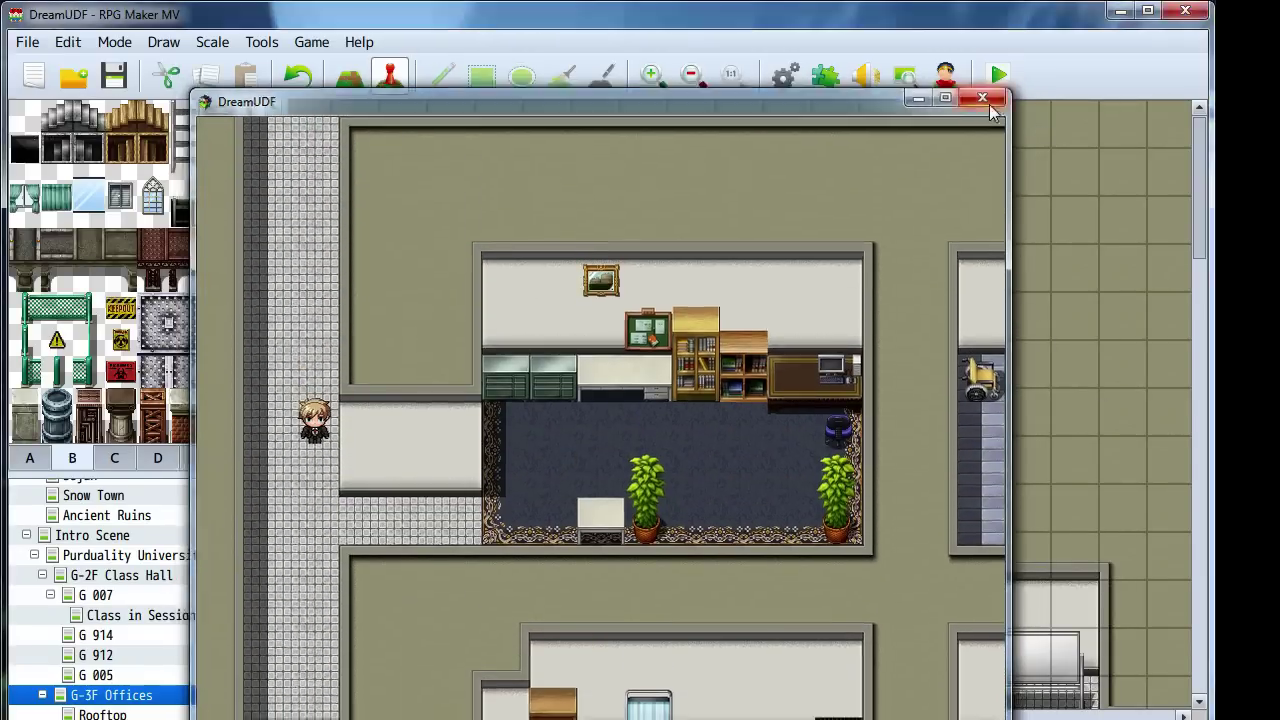
{"action": "left_click", "coordinate": [987, 95]}
Name the blank actor 0007 "Ambrose" in the database
{"action": "key", "text": "F9"}
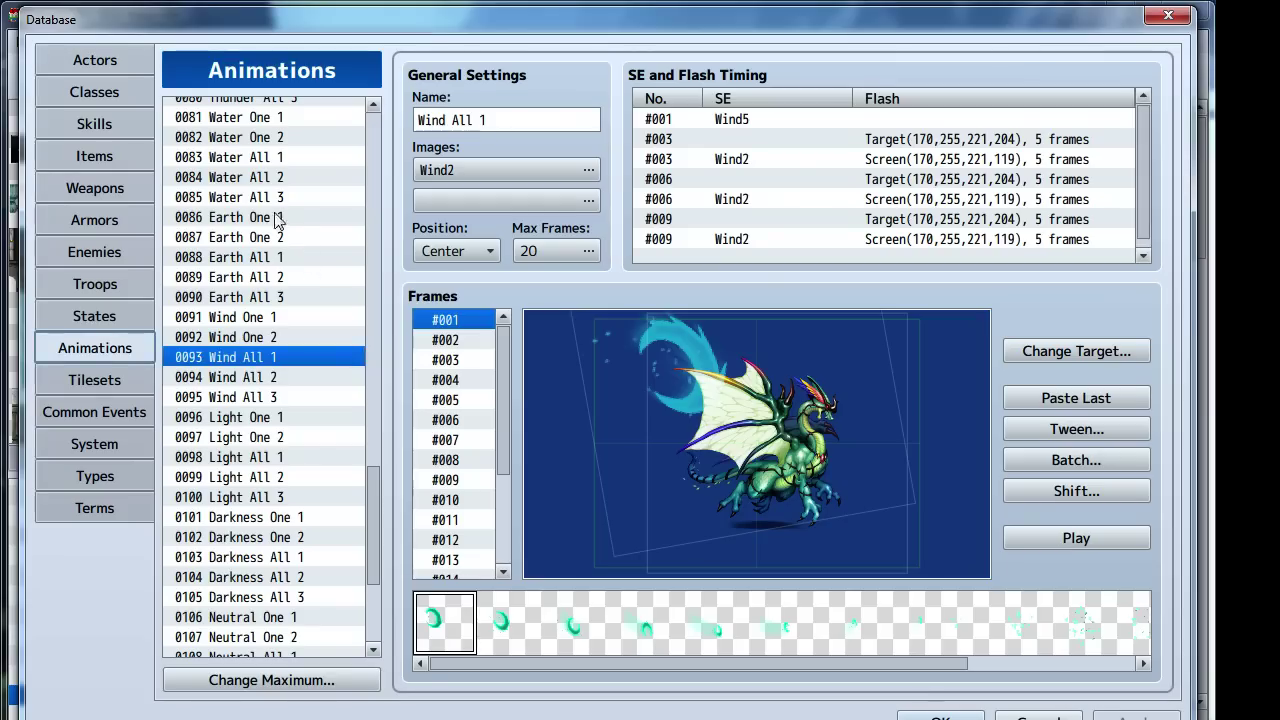
{"action": "left_click", "coordinate": [94, 73]}
{"action": "left_click", "coordinate": [209, 228]}
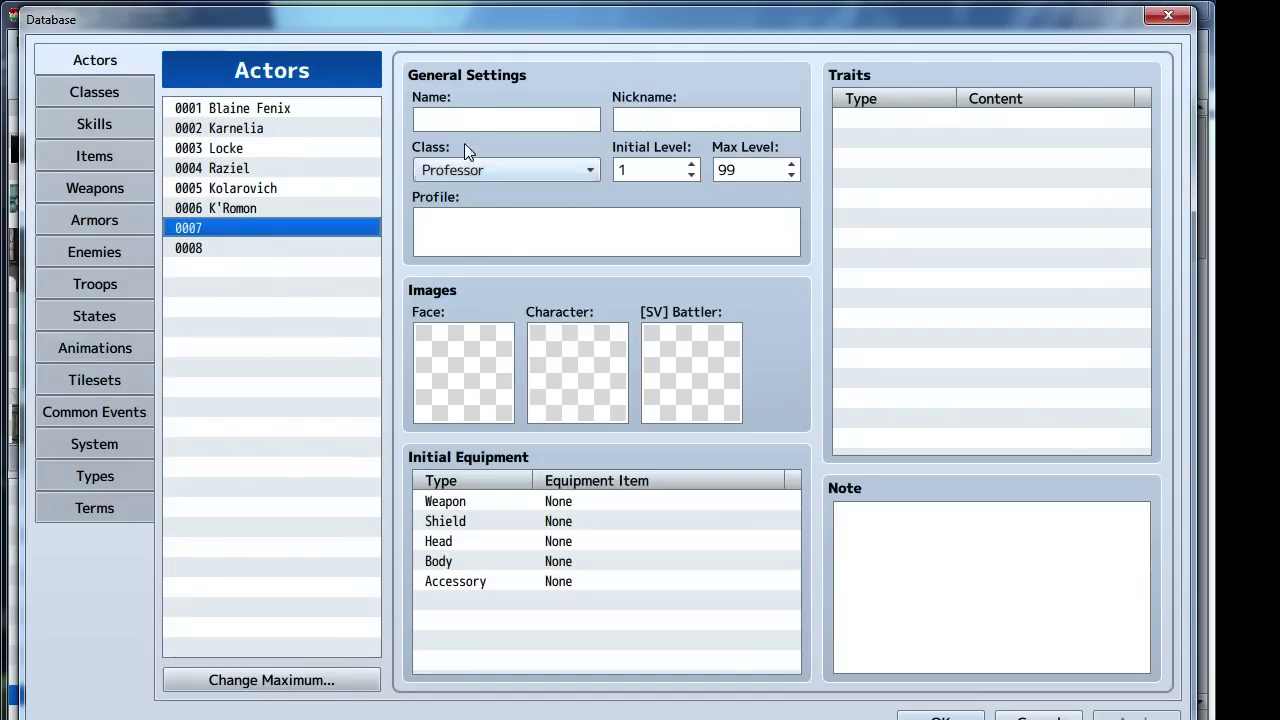
{"action": "left_click", "coordinate": [476, 114]}
{"action": "type", "text": "Ambros"}
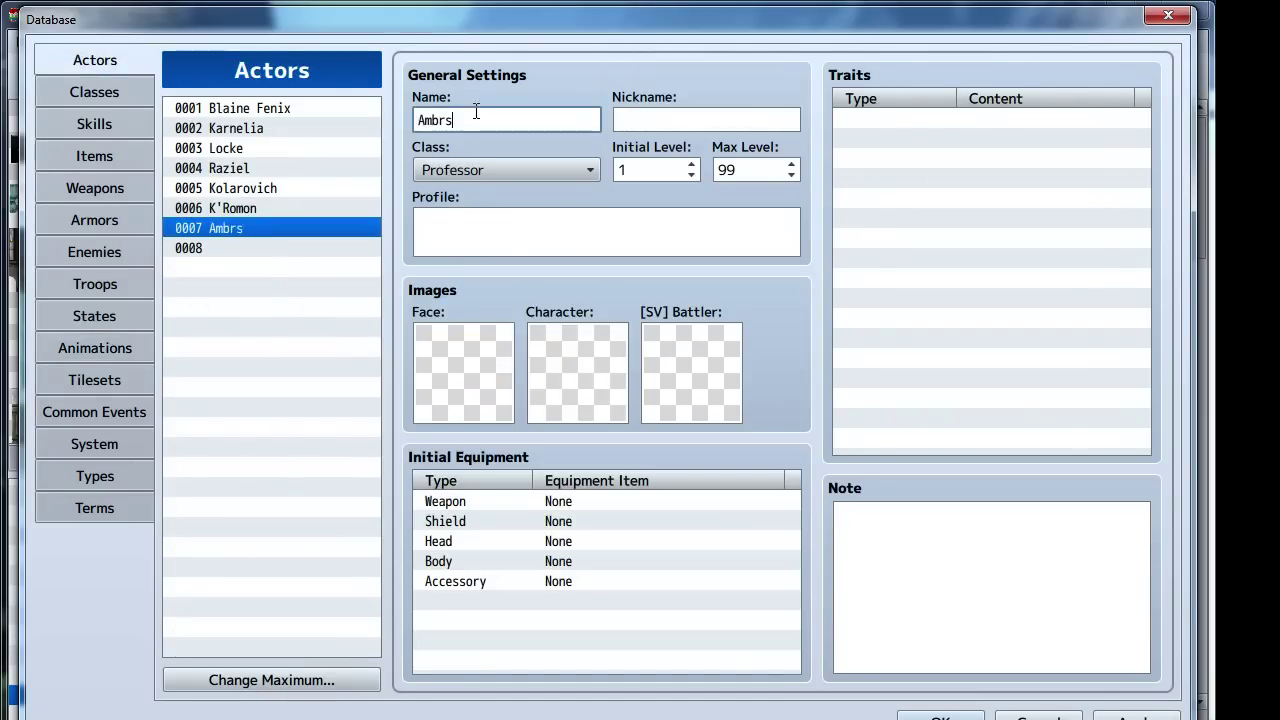
{"action": "key", "text": "BackSpace"}
{"action": "type", "text": "ose"}
Assign class #0007 to actor Ambrose and set the nickname to "Ambrose"
{"action": "left_click", "coordinate": [481, 166]}
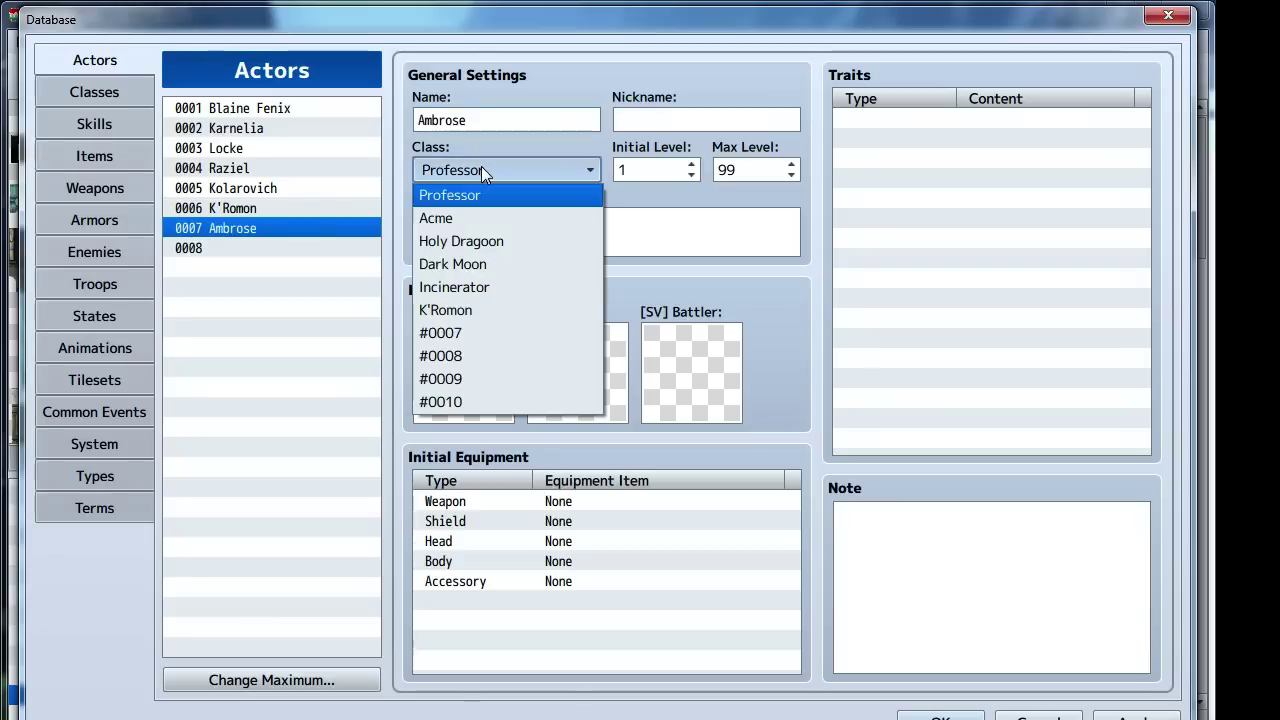
{"action": "left_click", "coordinate": [458, 331]}
{"action": "left_click", "coordinate": [491, 234]}
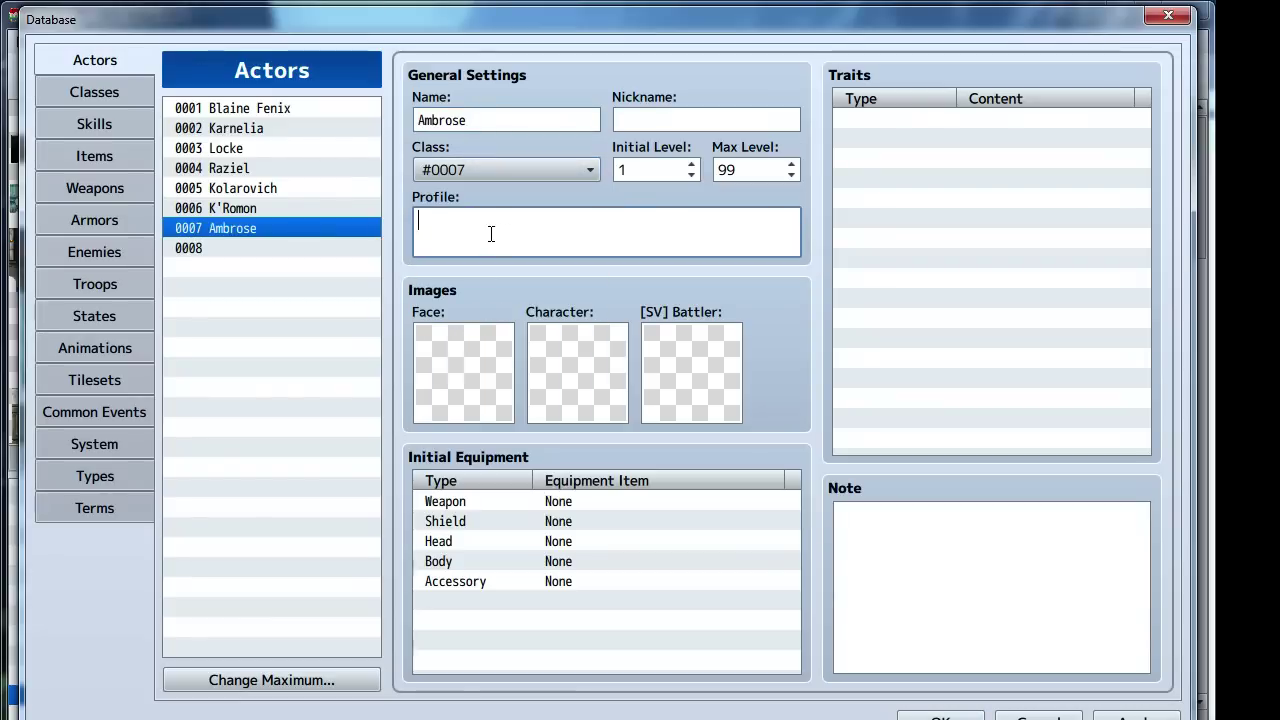
{"action": "left_click", "coordinate": [665, 124]}
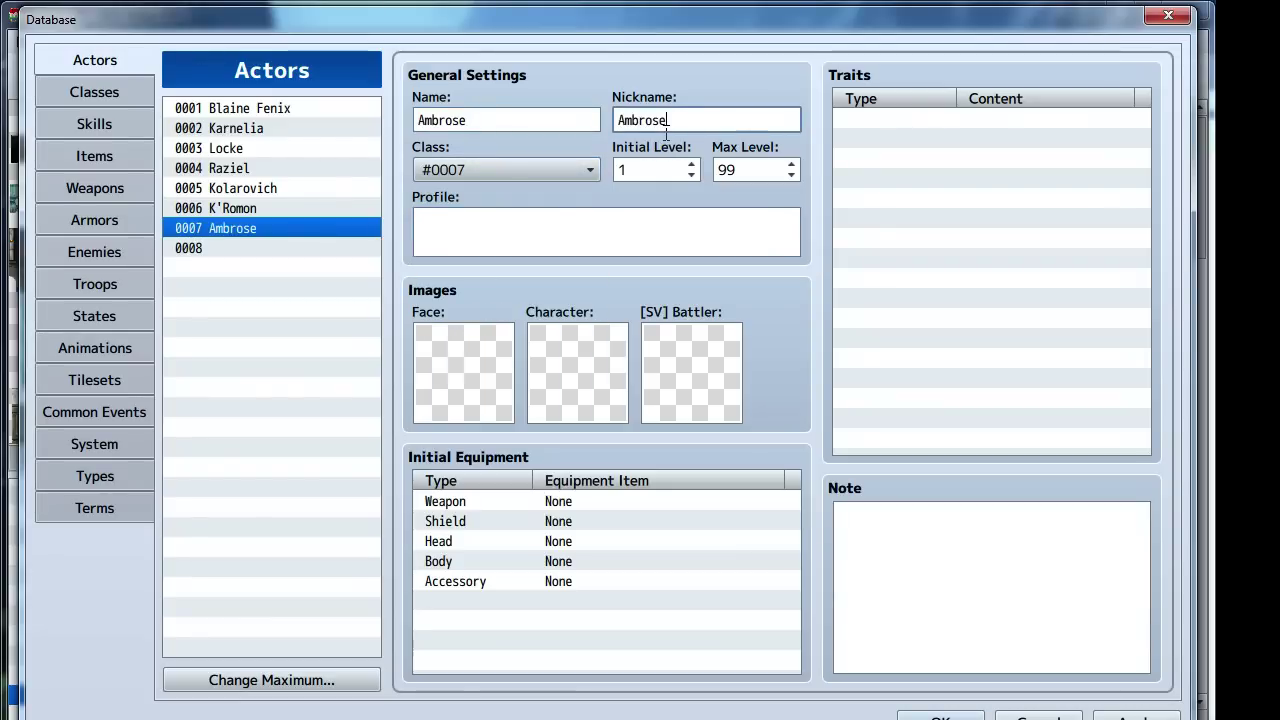
{"action": "type", "text": "Ambrose"}
Assign the Ambrose face and Ambrose character images to actor 0007 and save the database changes
{"action": "double_click", "coordinate": [470, 349]}
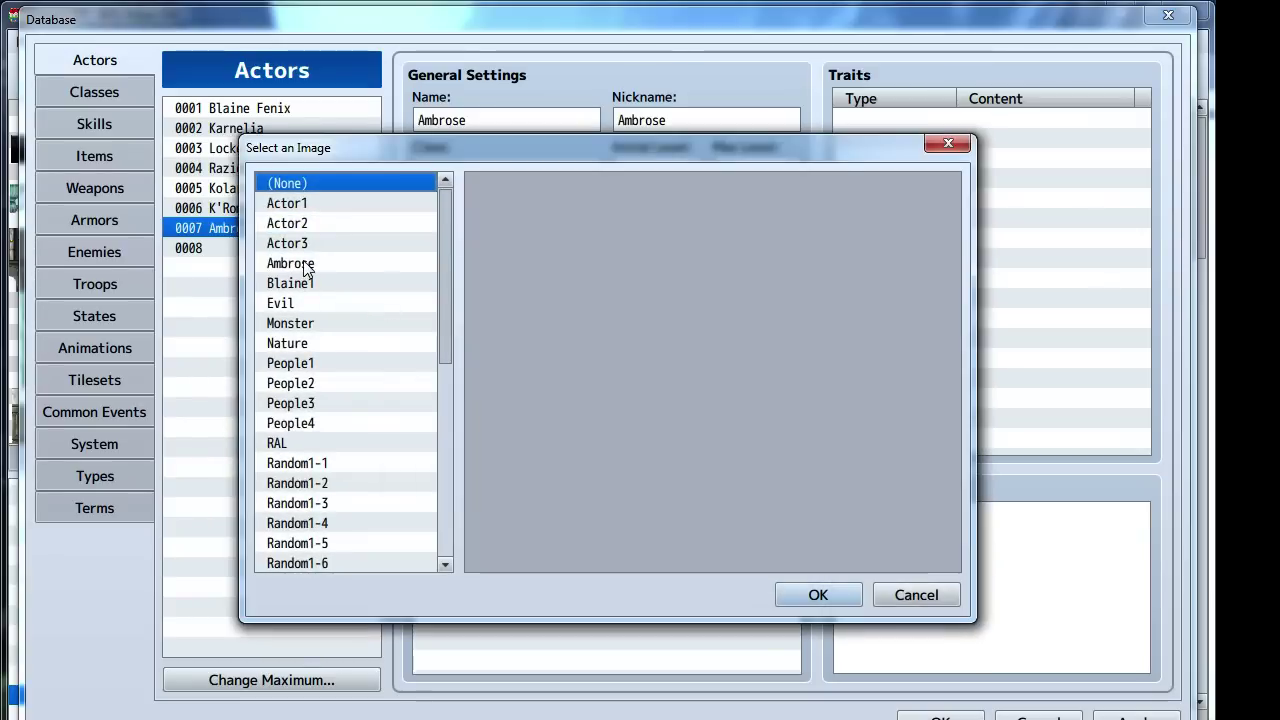
{"action": "left_click", "coordinate": [292, 263]}
{"action": "left_click", "coordinate": [848, 602]}
{"action": "double_click", "coordinate": [590, 418]}
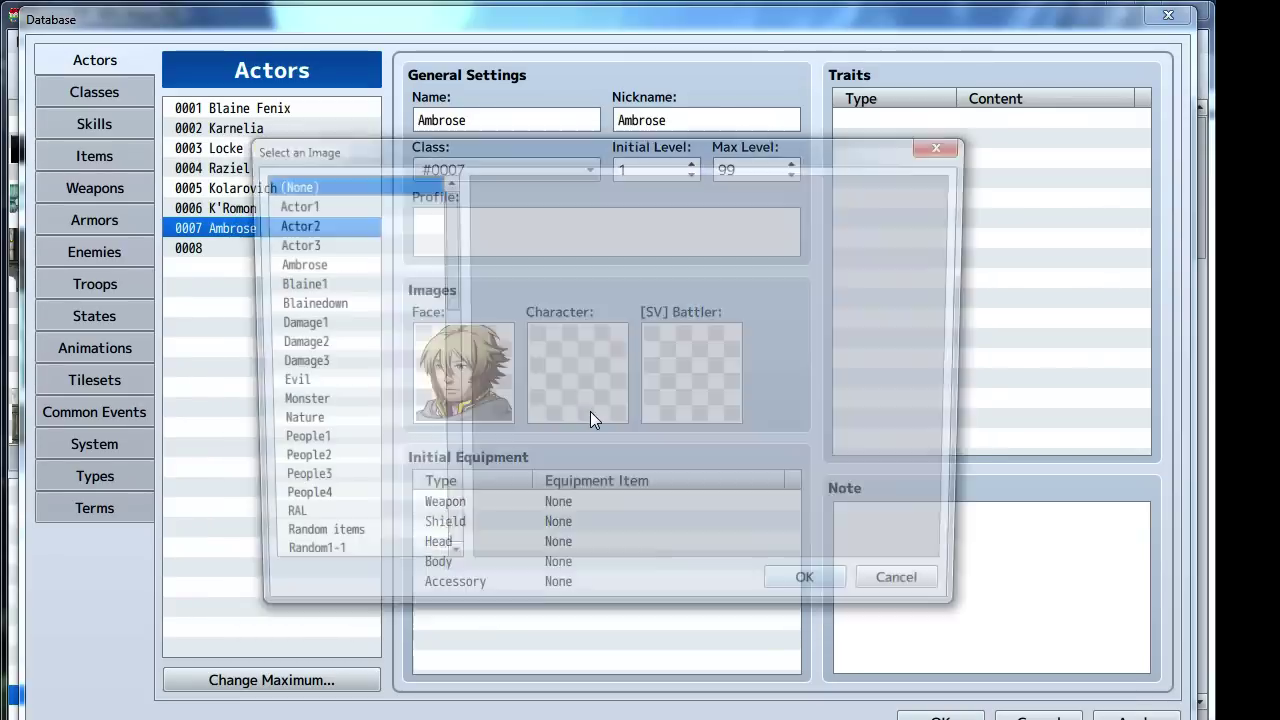
{"action": "left_click", "coordinate": [298, 266]}
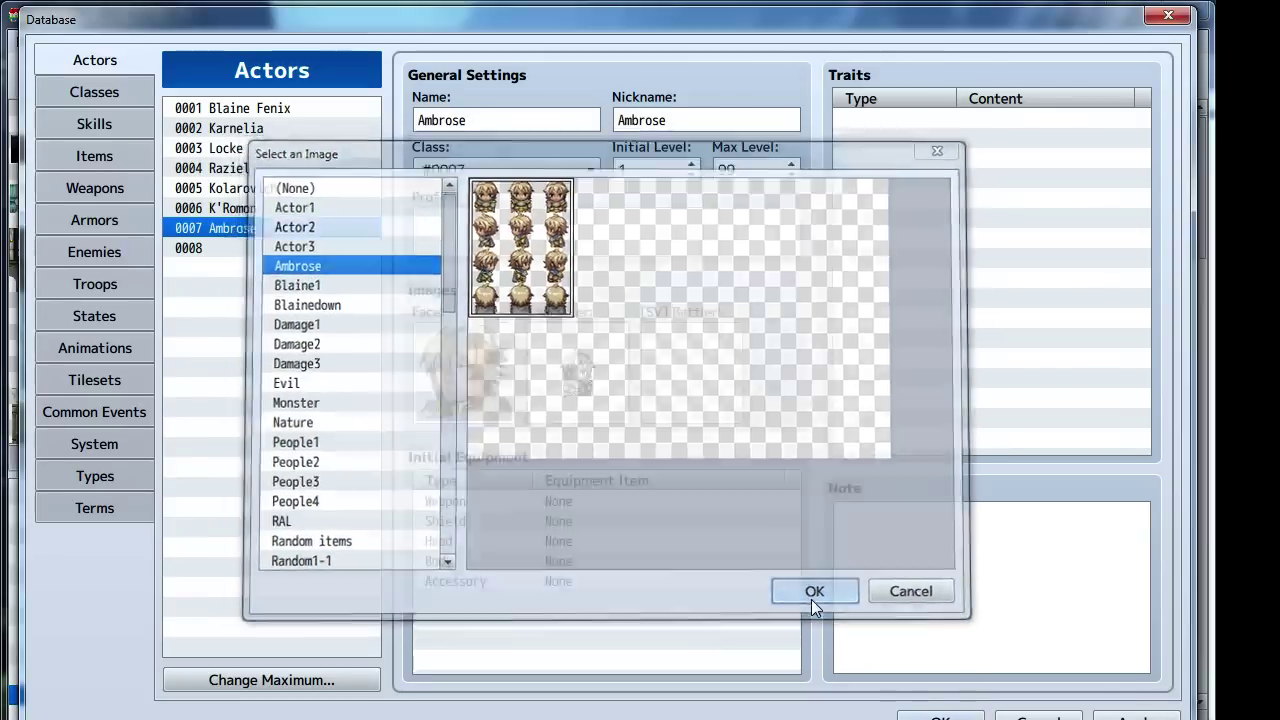
{"action": "left_click", "coordinate": [811, 595]}
{"action": "double_click", "coordinate": [682, 368]}
{"action": "left_click", "coordinate": [830, 594]}
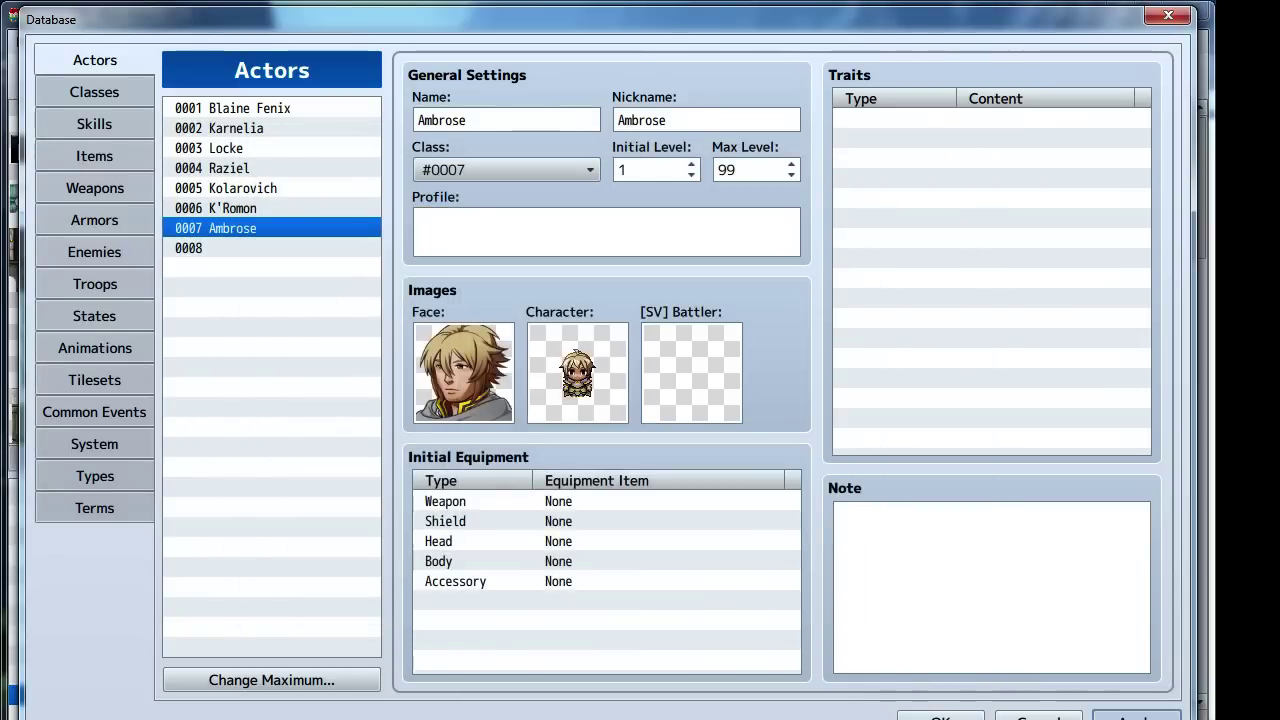
{"action": "left_click", "coordinate": [940, 716]}
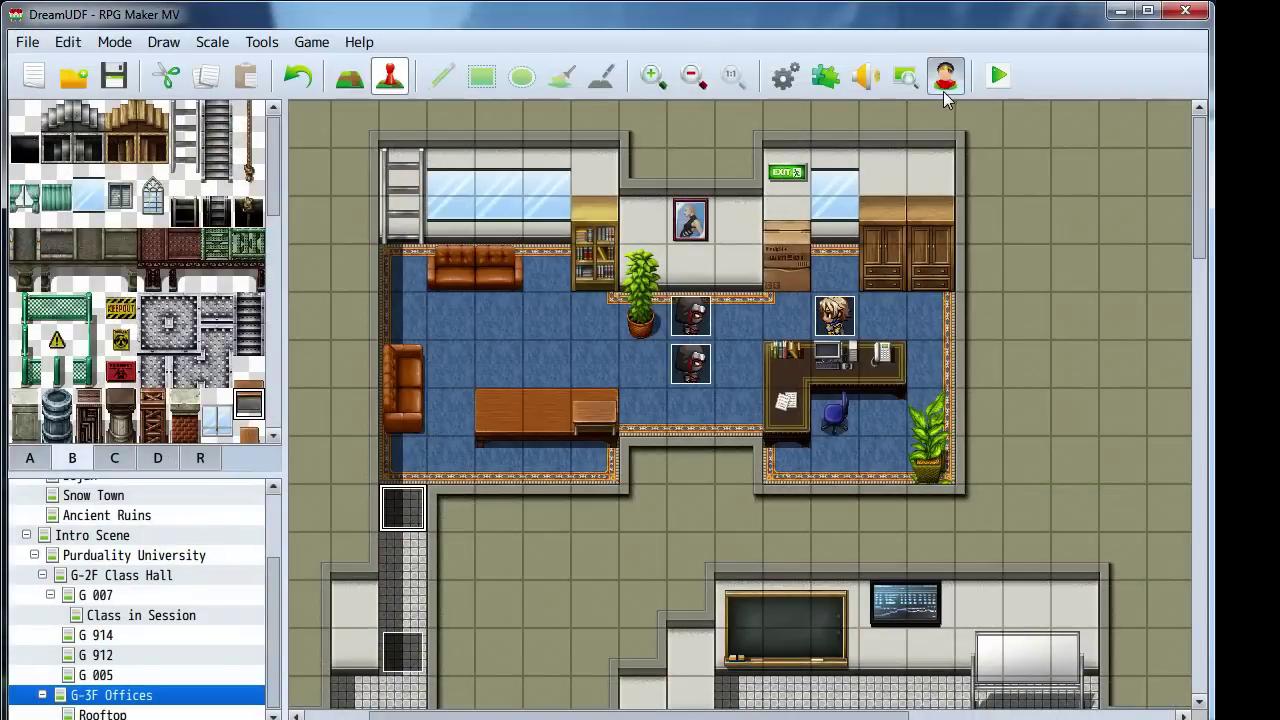
Load the saved Ambrose settings into the Character Generator
{"action": "left_click", "coordinate": [945, 78]}
{"action": "left_click", "coordinate": [185, 677]}
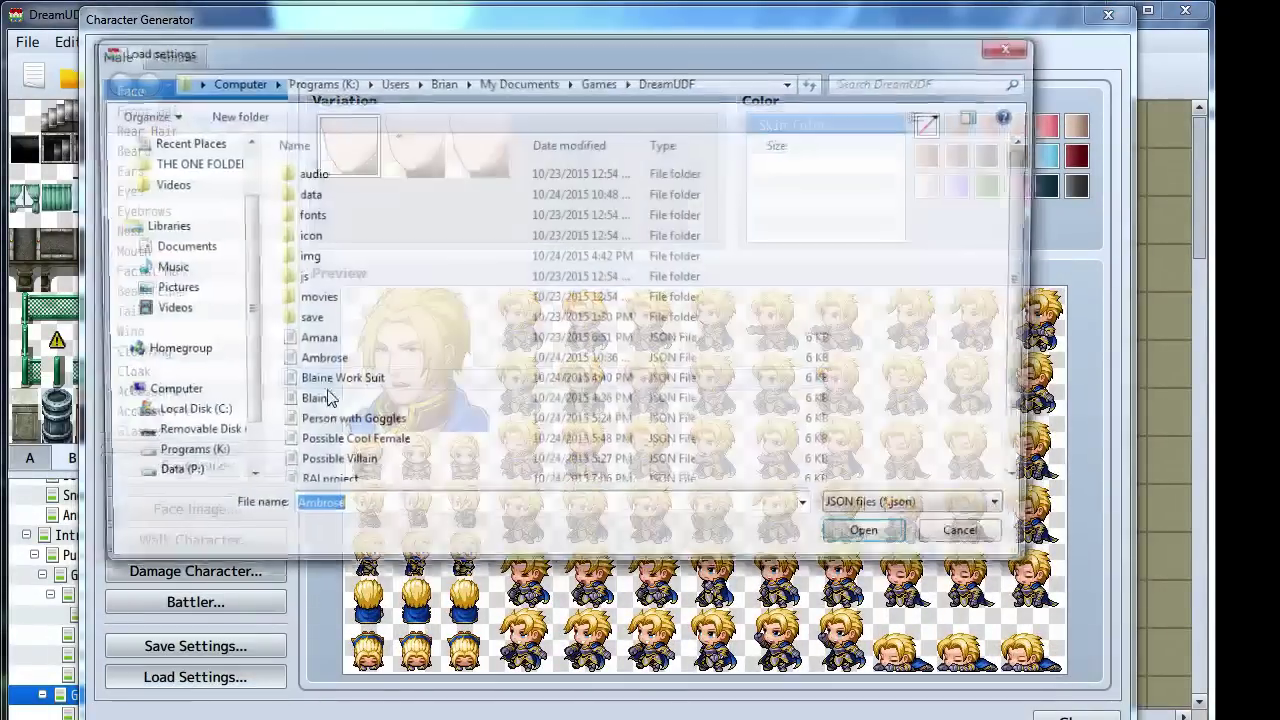
{"action": "double_click", "coordinate": [320, 362]}
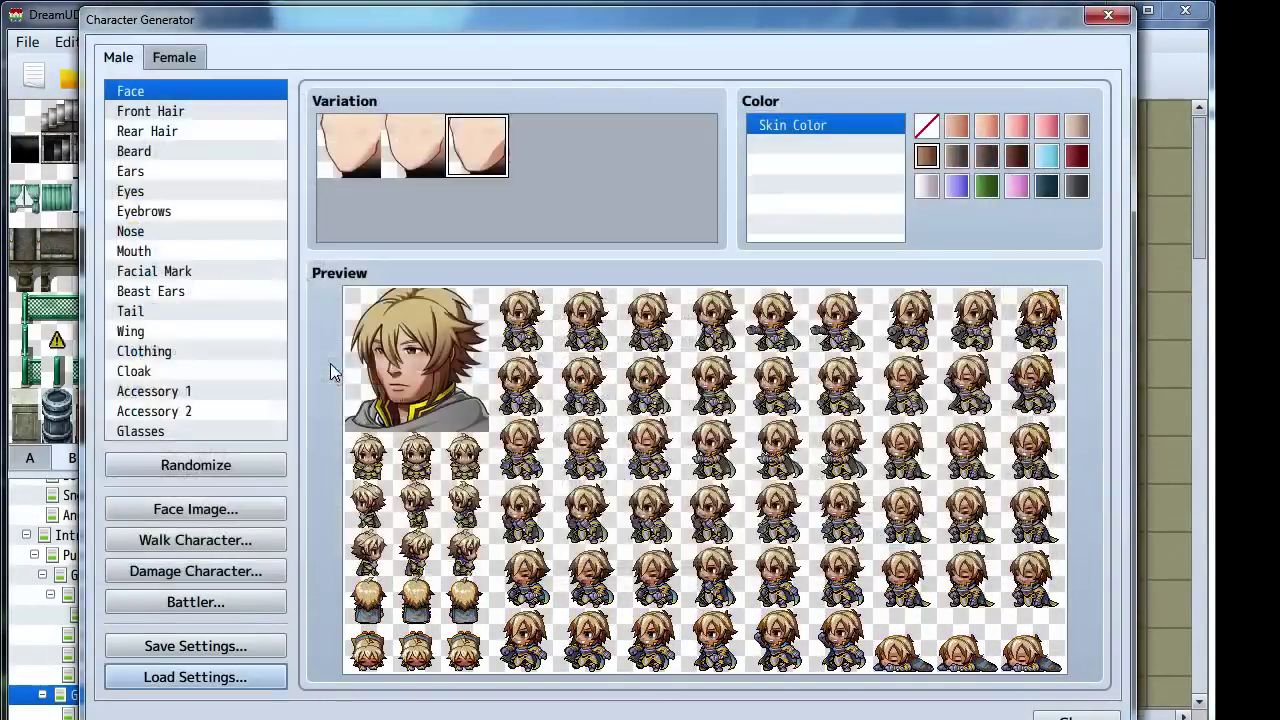
Export the generated battler sheet to the sv_actors folder as AmbroseBattler and close the Character Generator
{"action": "left_click", "coordinate": [192, 601]}
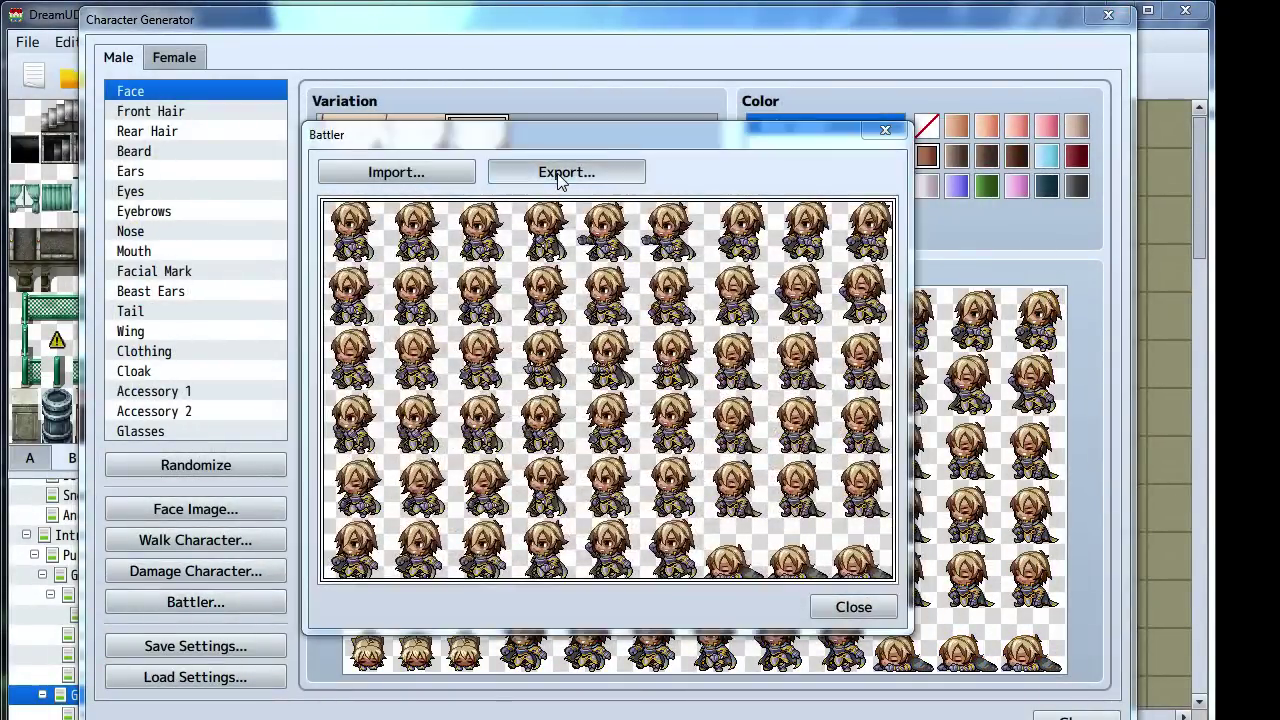
{"action": "left_click", "coordinate": [557, 173]}
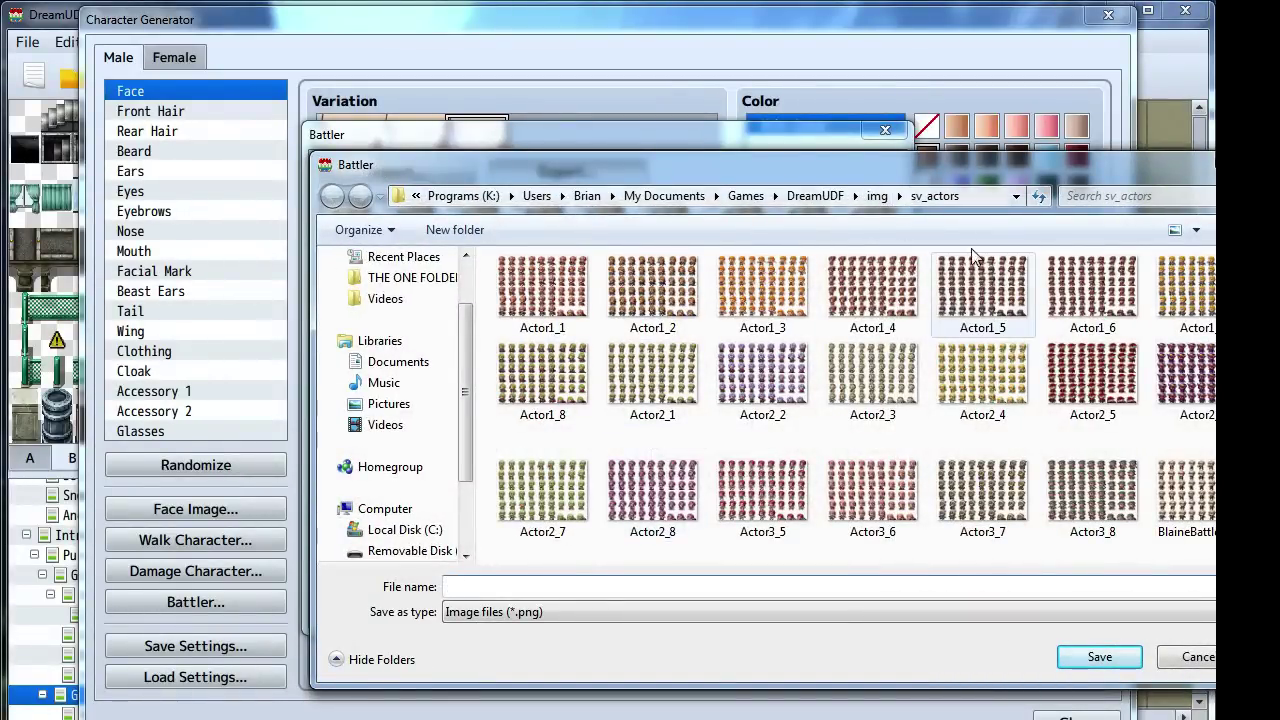
{"action": "left_click", "coordinate": [652, 290]}
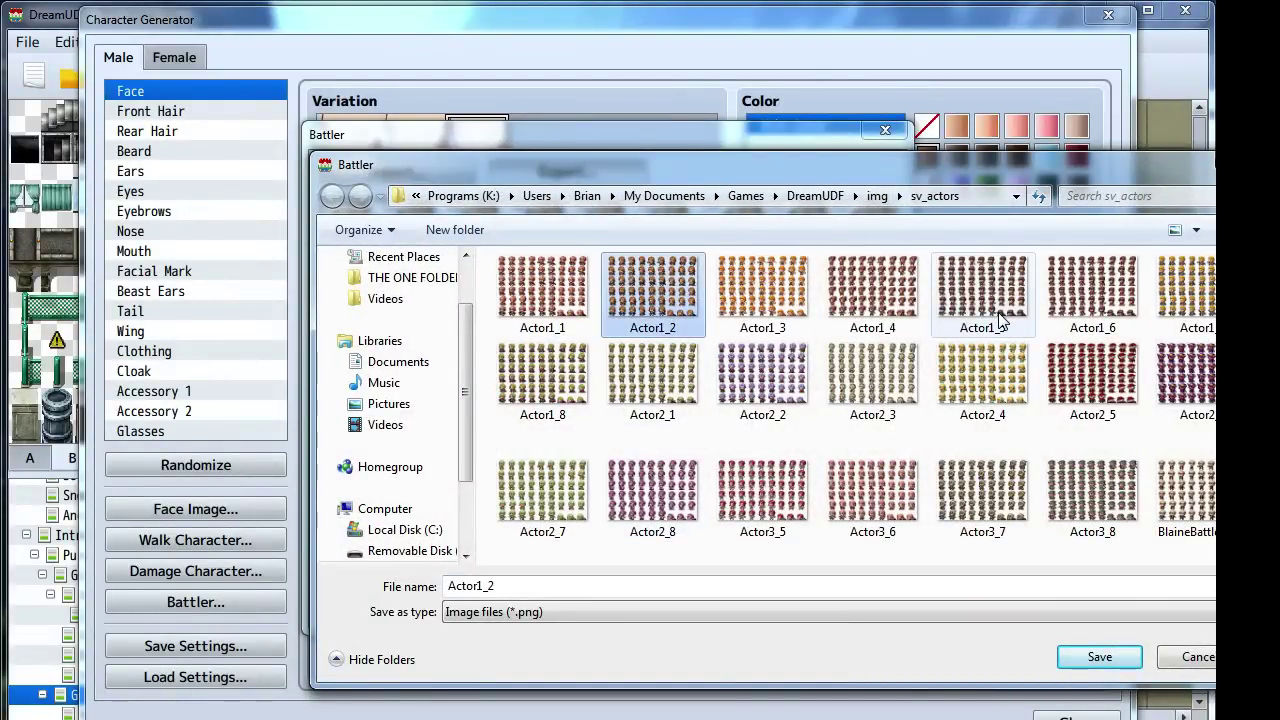
{"action": "left_click", "coordinate": [632, 587]}
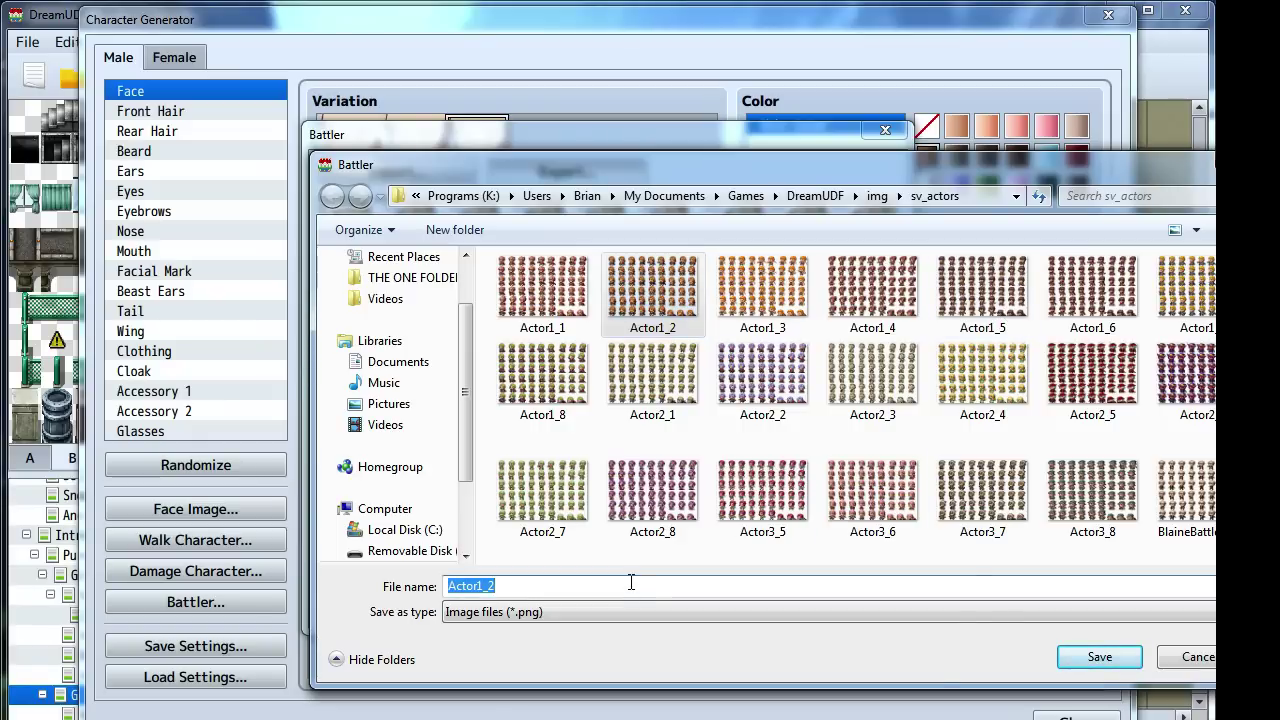
{"action": "type", "text": "A,bmbroseBattler"}
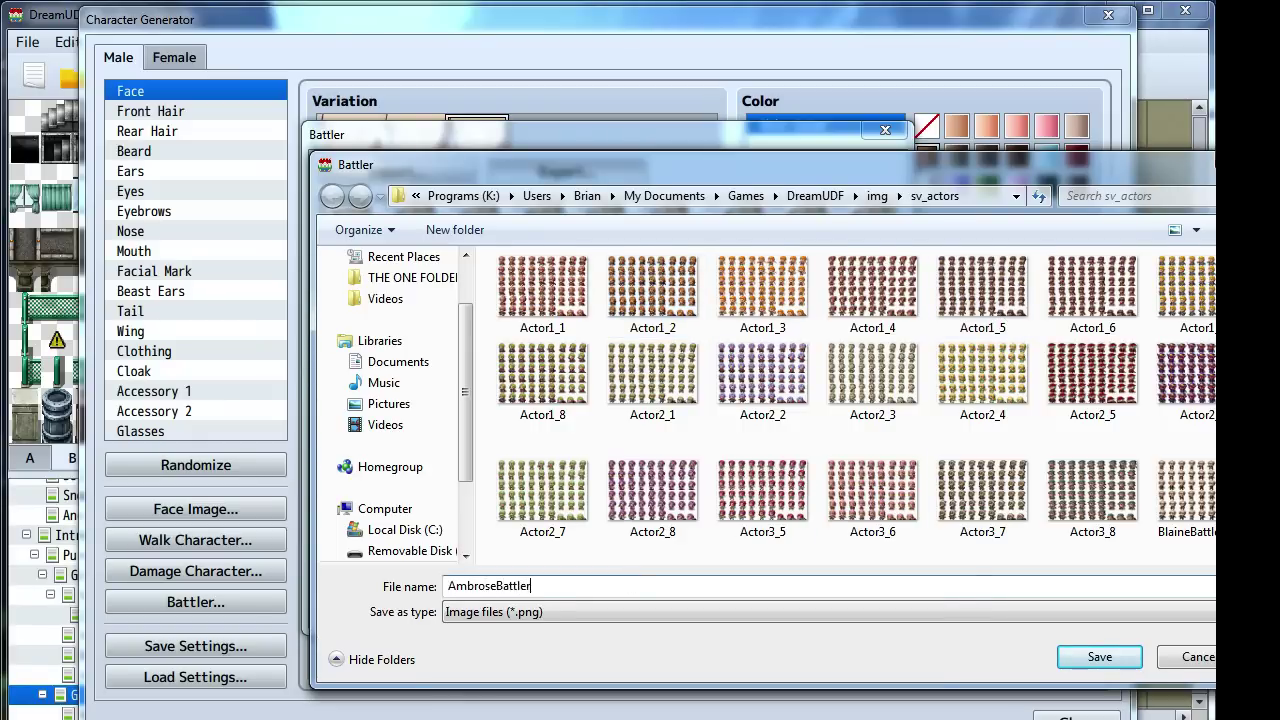
{"action": "key", "text": "Return"}
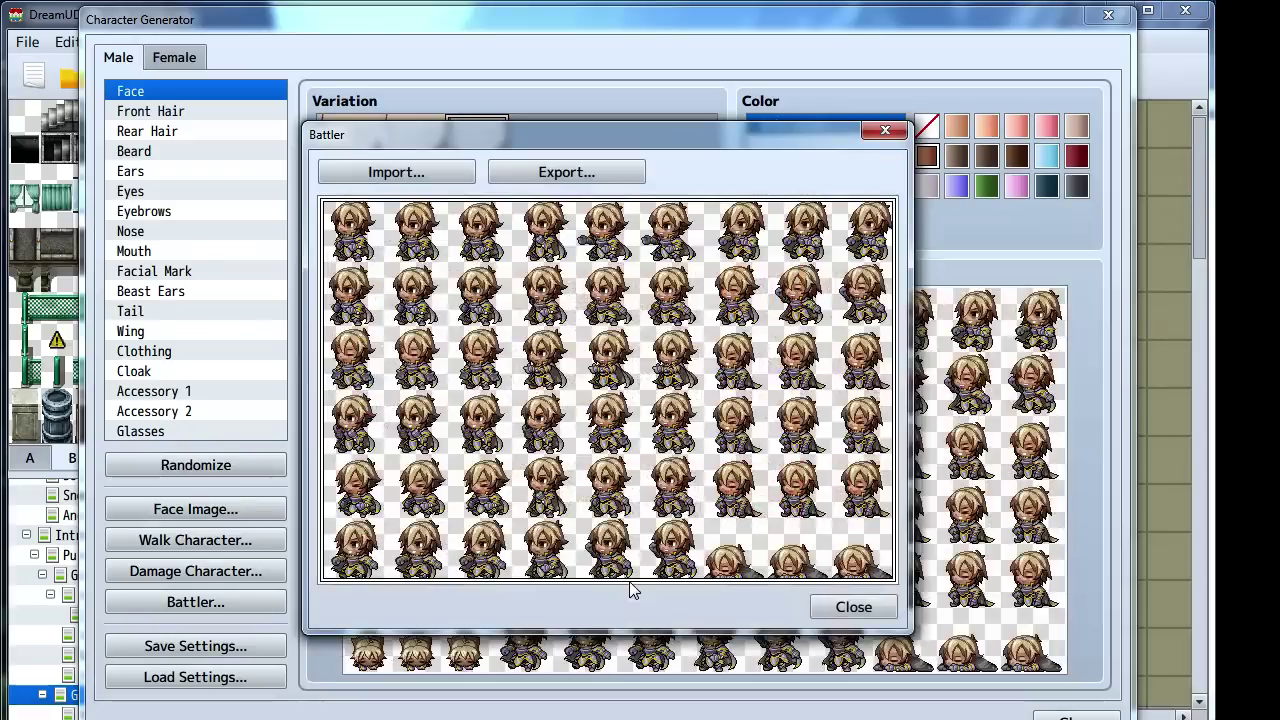
{"action": "left_click", "coordinate": [848, 606]}
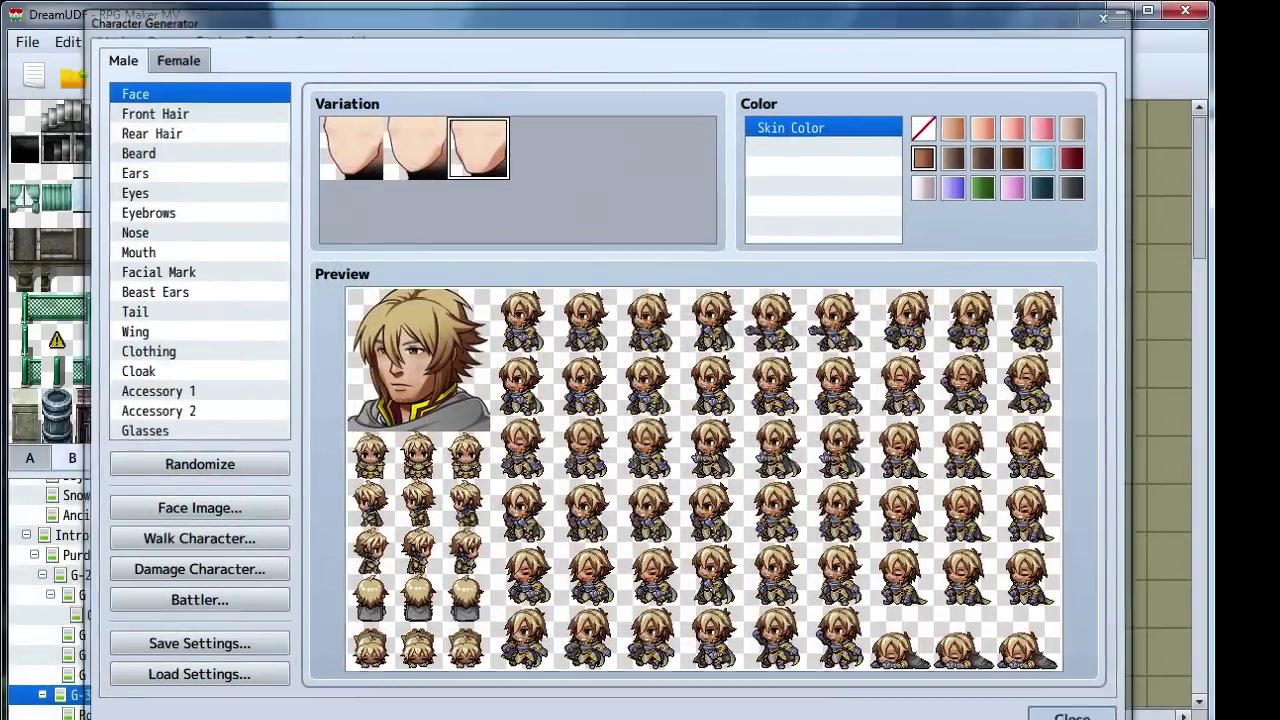
{"action": "left_click", "coordinate": [1080, 716]}
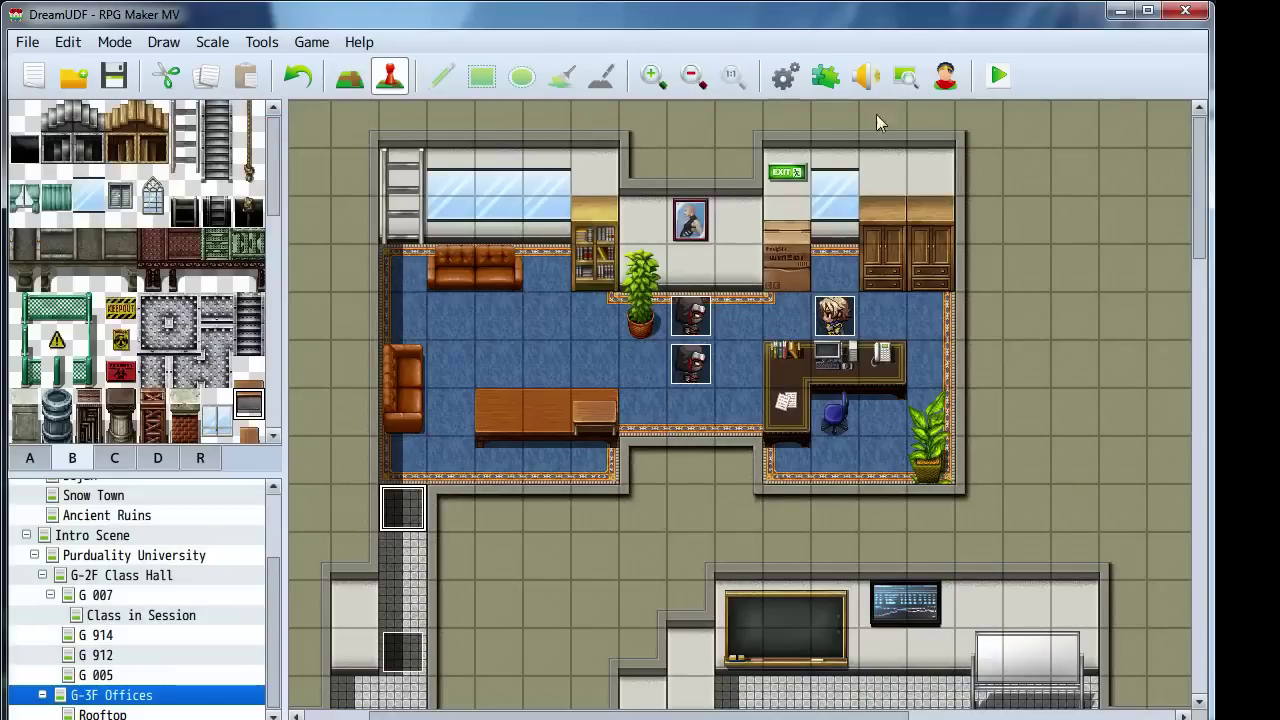
Assign the AmbroseBattler image as actor Ambrose's side-view battler in the database
{"action": "left_click", "coordinate": [785, 75]}
{"action": "double_click", "coordinate": [700, 411]}
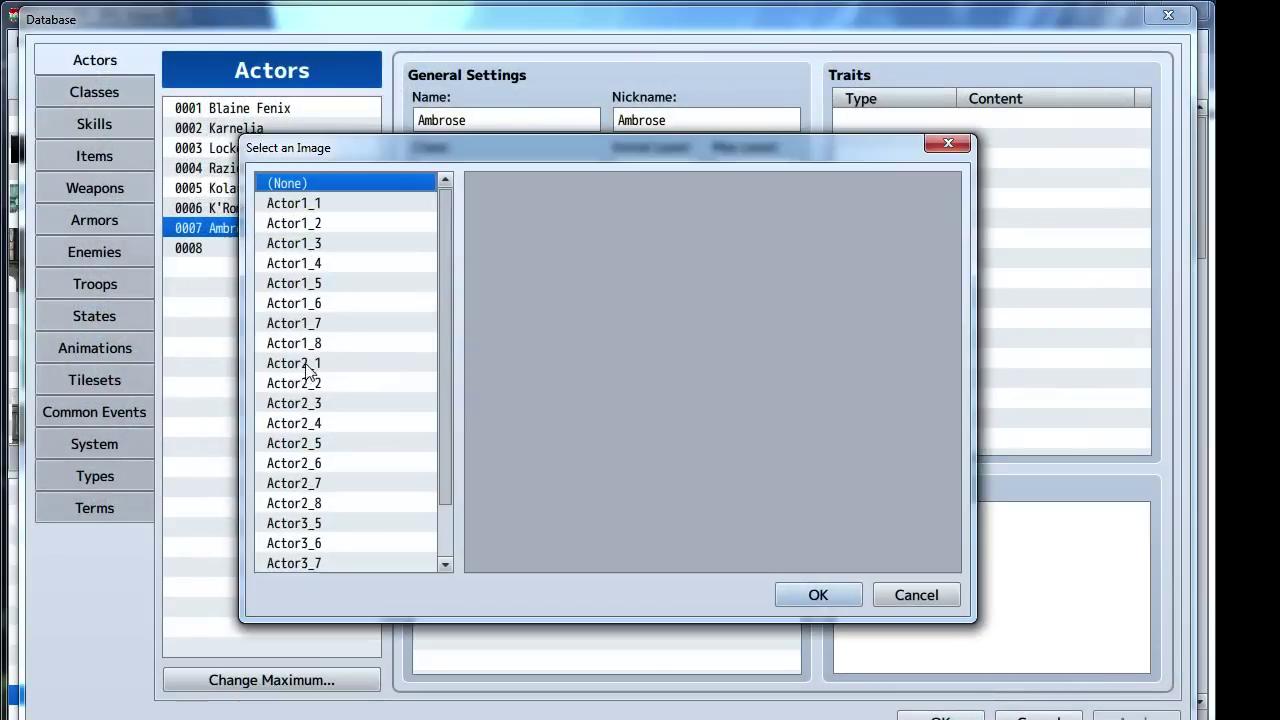
{"action": "scroll", "coordinate": [386, 320], "scroll_direction": "down", "scroll_amount": 1}
{"action": "left_click", "coordinate": [341, 543]}
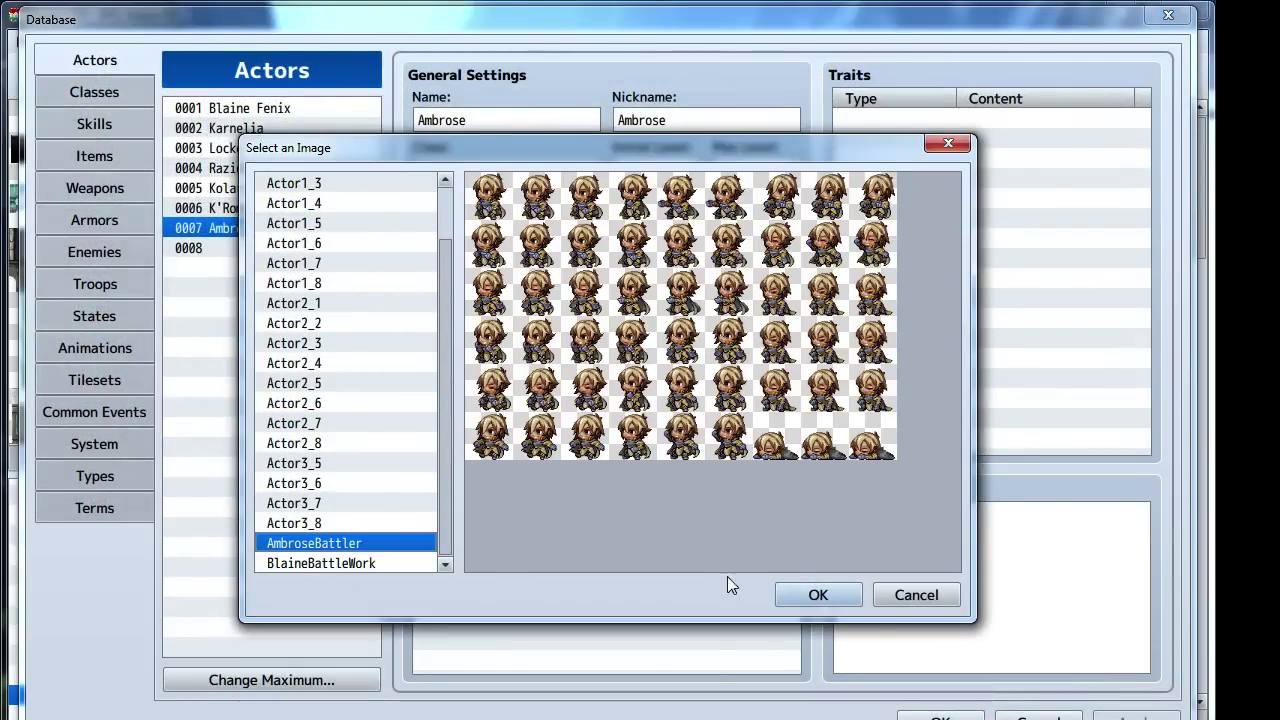
{"action": "left_click", "coordinate": [820, 595]}
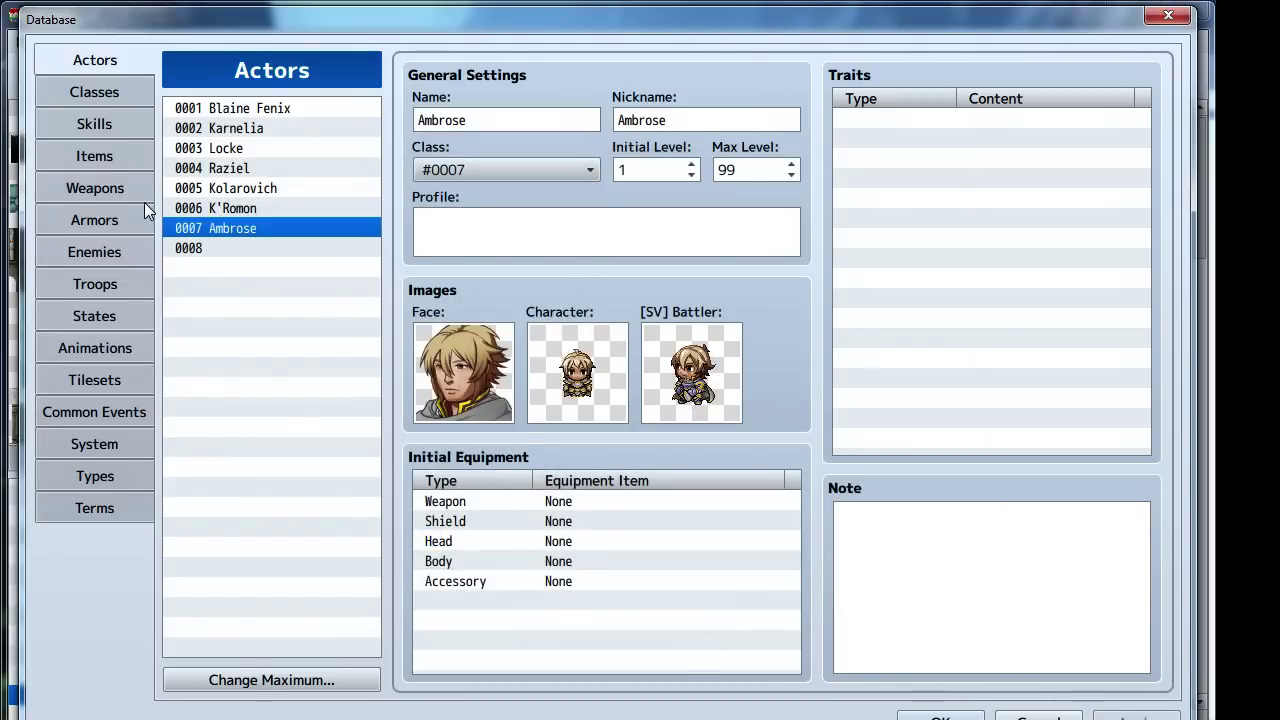
Name the blank class 0007 "Dean" and check the class assigned to actor Ambrose
{"action": "left_click", "coordinate": [112, 101]}
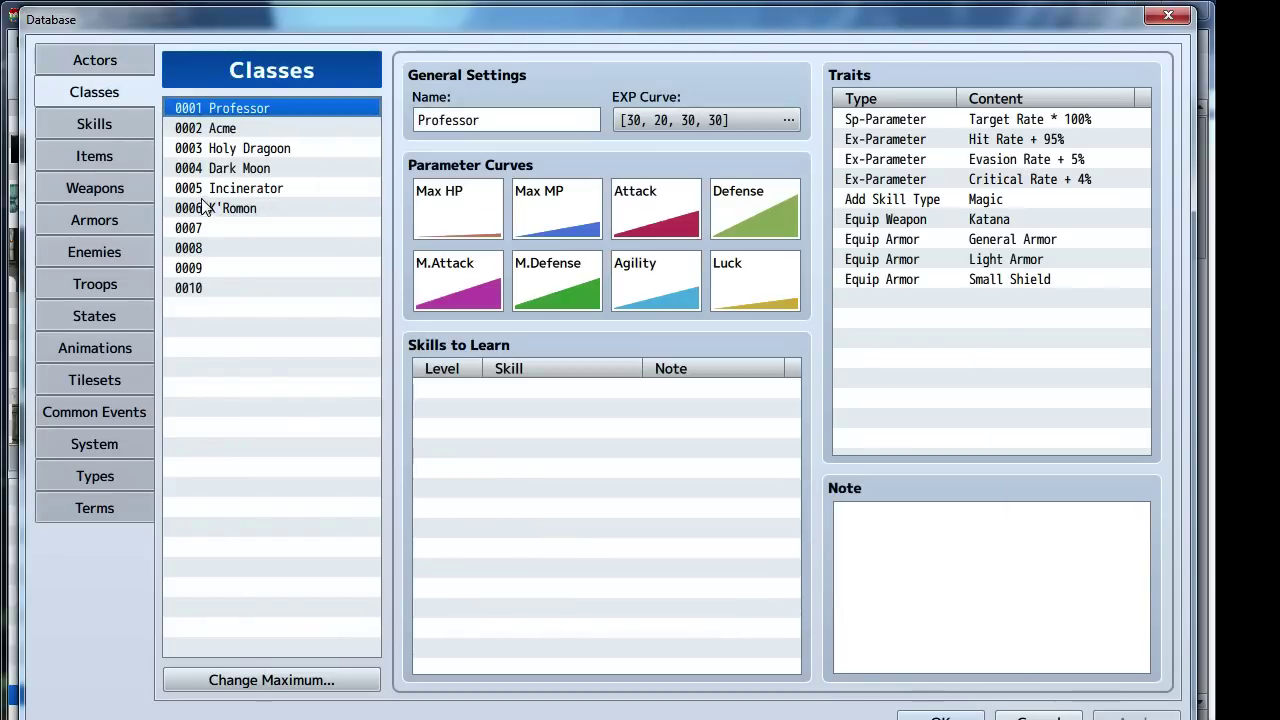
{"action": "left_click", "coordinate": [204, 205]}
{"action": "left_click", "coordinate": [214, 225]}
{"action": "left_click", "coordinate": [430, 126]}
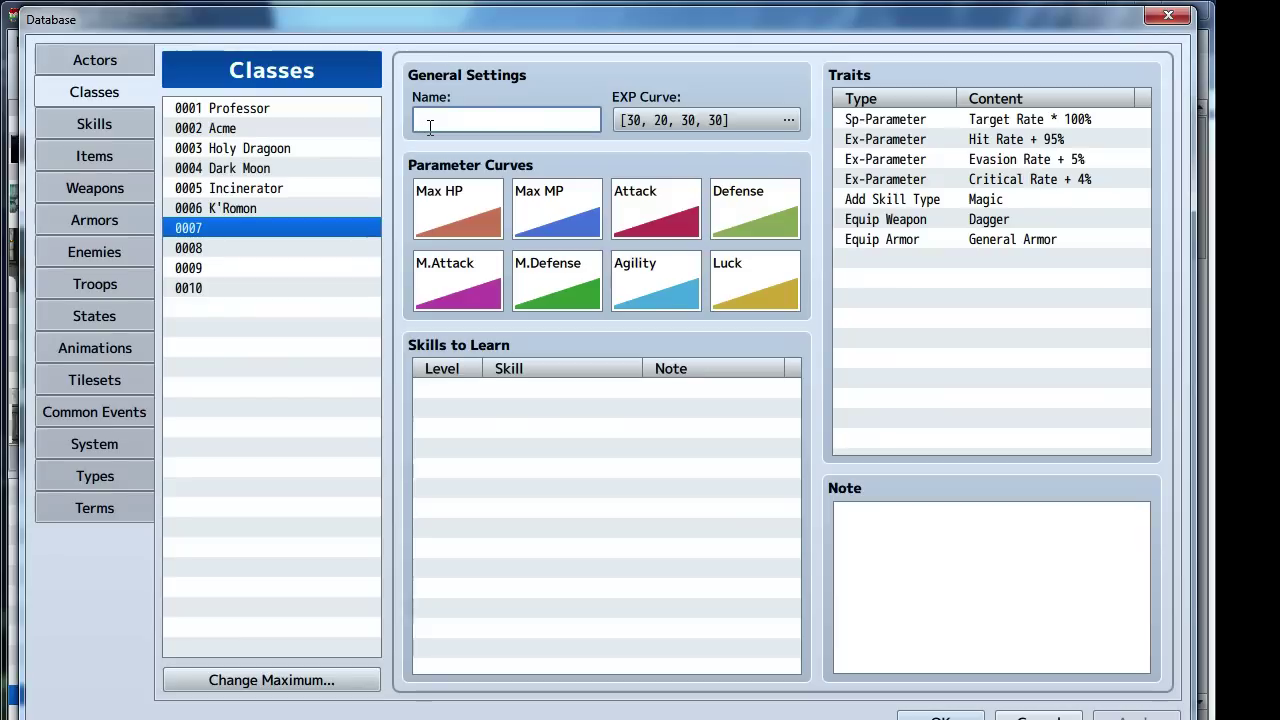
{"action": "type", "text": "Dean"}
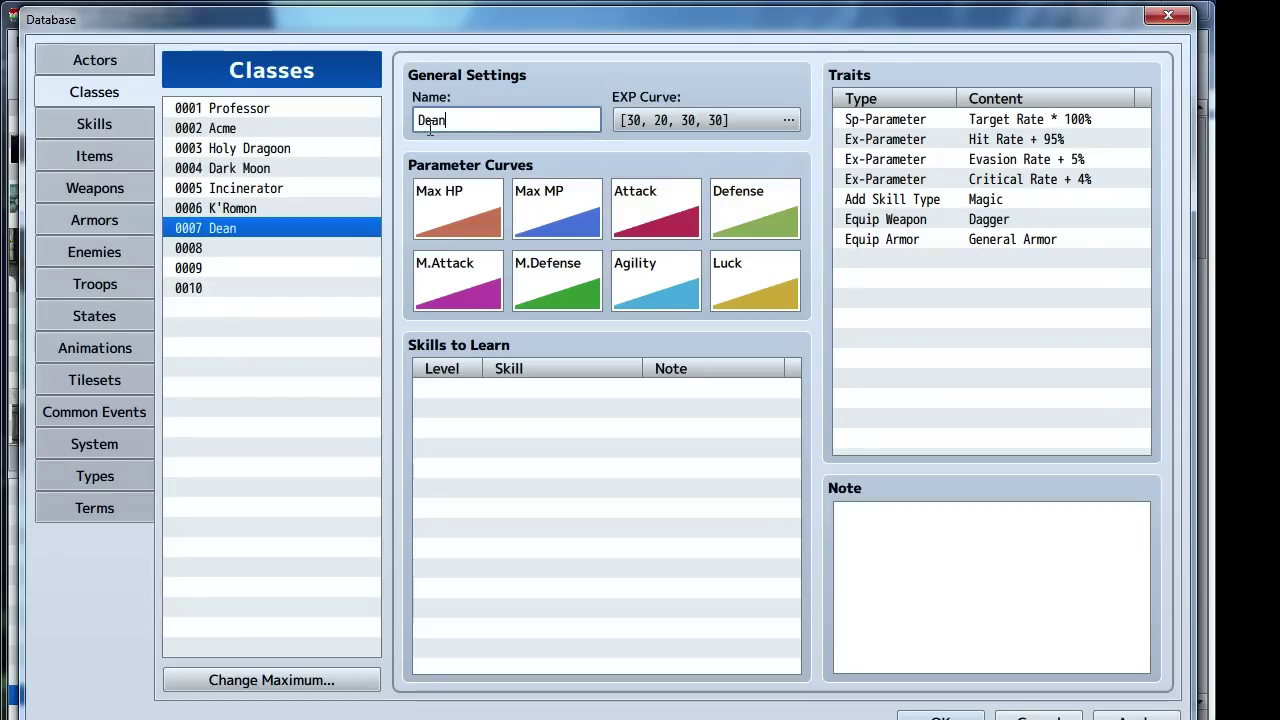
{"action": "left_click", "coordinate": [95, 62]}
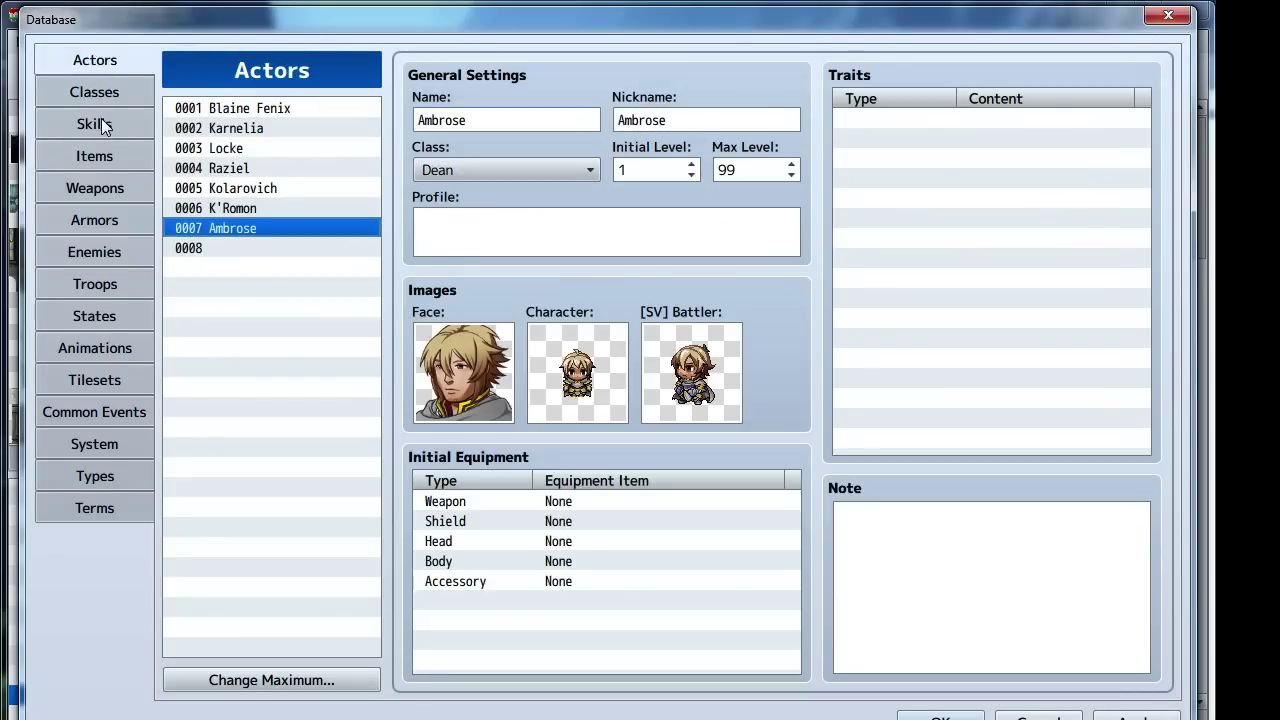
Set the Dean class's Max HP at level 1 to 30 in its parameter curve
{"action": "left_click", "coordinate": [100, 96]}
{"action": "double_click", "coordinate": [425, 205]}
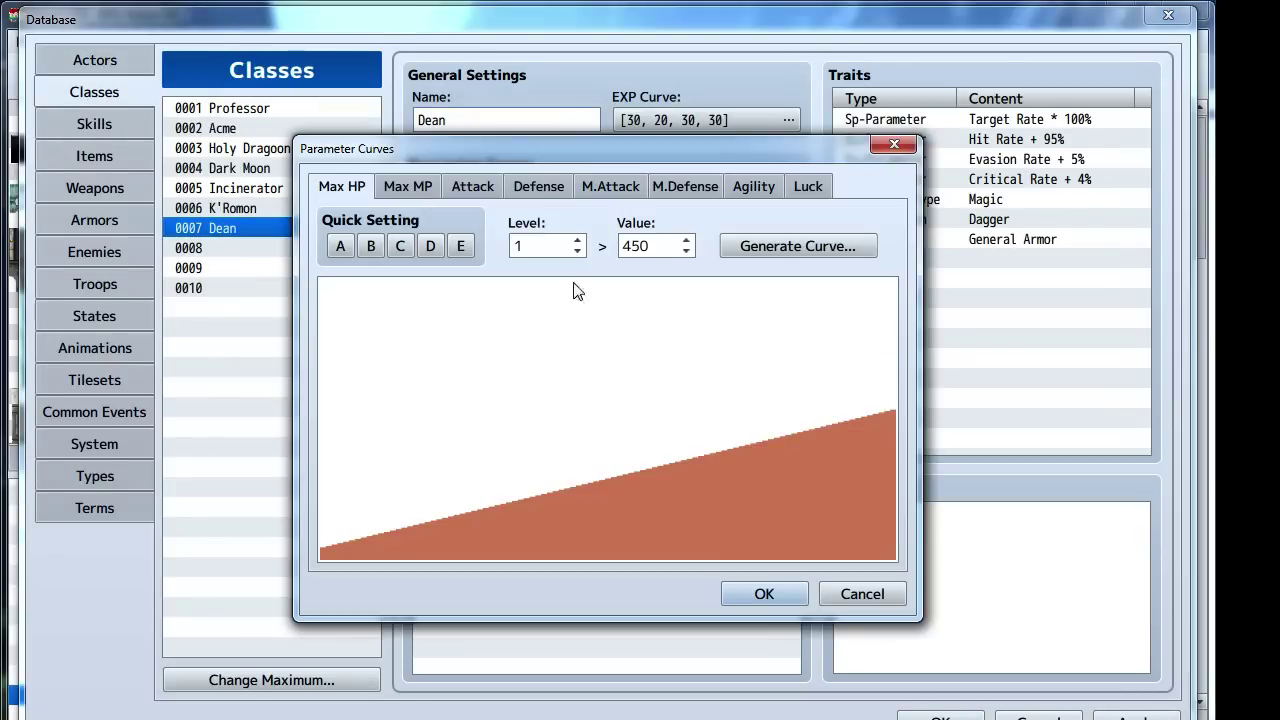
{"action": "double_click", "coordinate": [655, 246]}
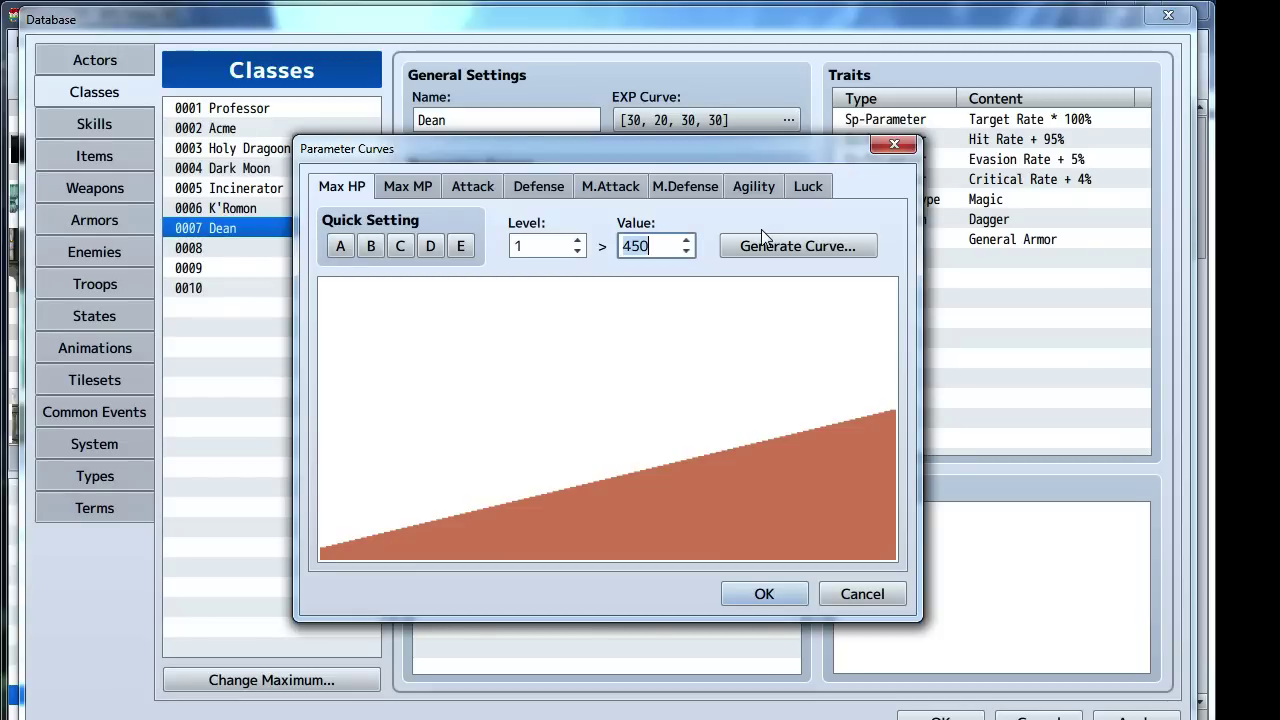
{"action": "type", "text": "30"}
{"action": "left_click", "coordinate": [789, 596]}
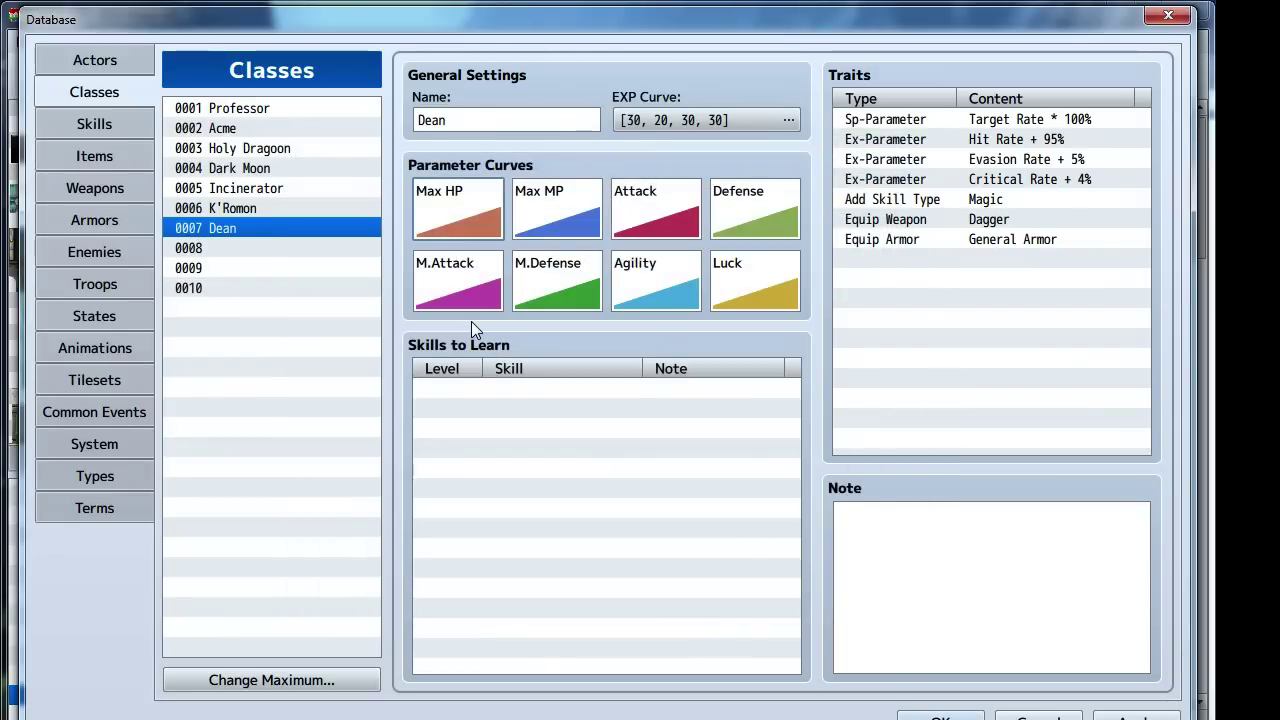
Set the Dean class's Max MP at level 1 to 20 in its parameter curve
{"action": "double_click", "coordinate": [531, 200]}
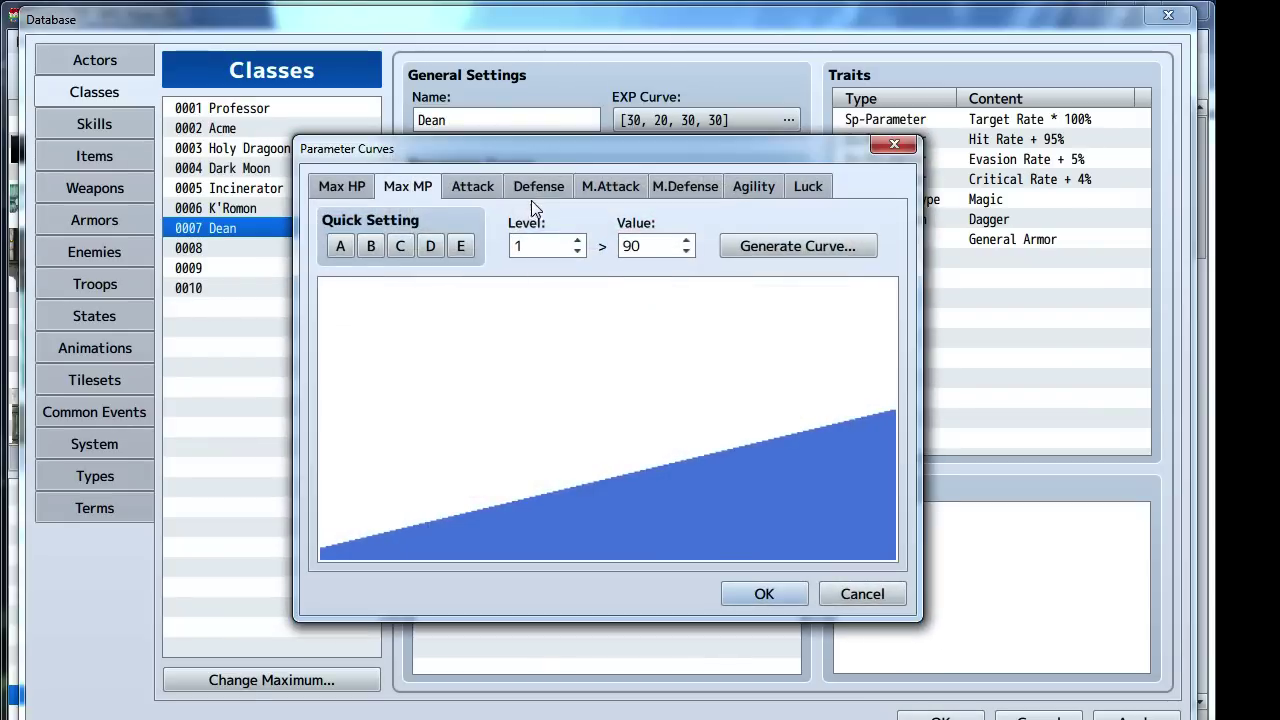
{"action": "double_click", "coordinate": [646, 248]}
{"action": "type", "text": "20"}
{"action": "left_click", "coordinate": [767, 589]}
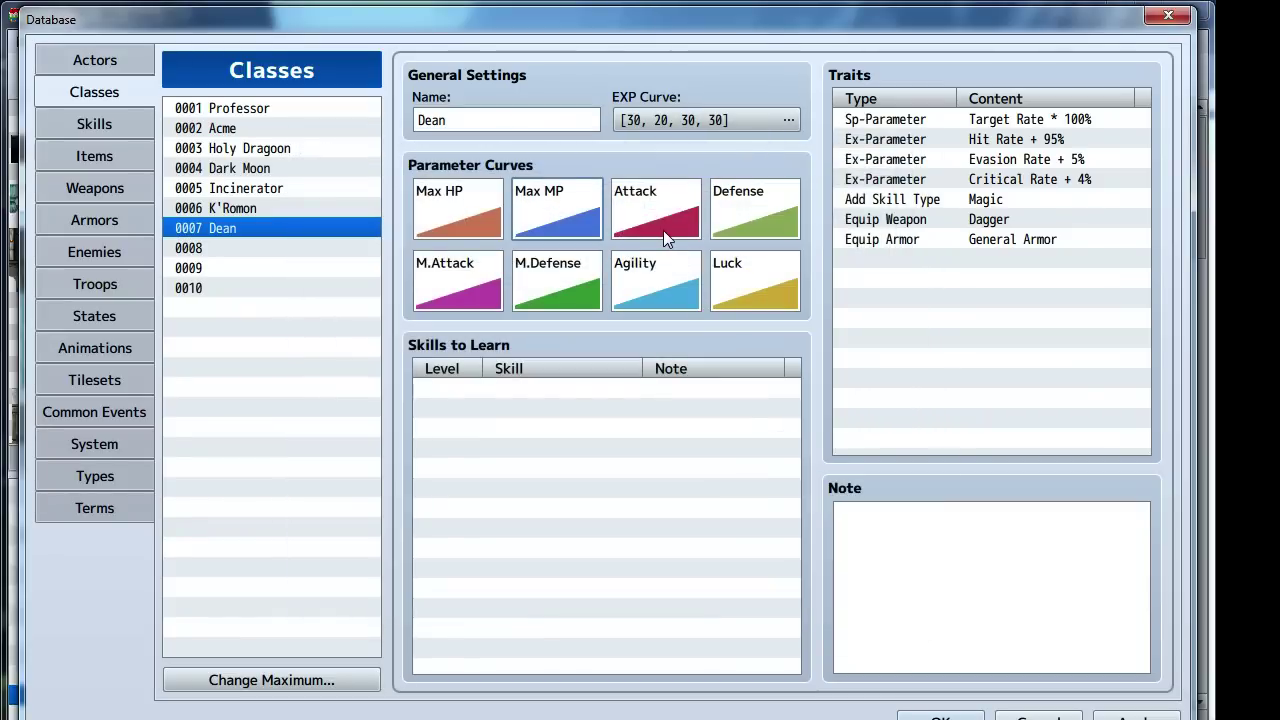
Set the Dean class's Attack at level 1 to 20, check its Defense curve and apply the class changes
{"action": "double_click", "coordinate": [663, 230]}
{"action": "left_click", "coordinate": [656, 255]}
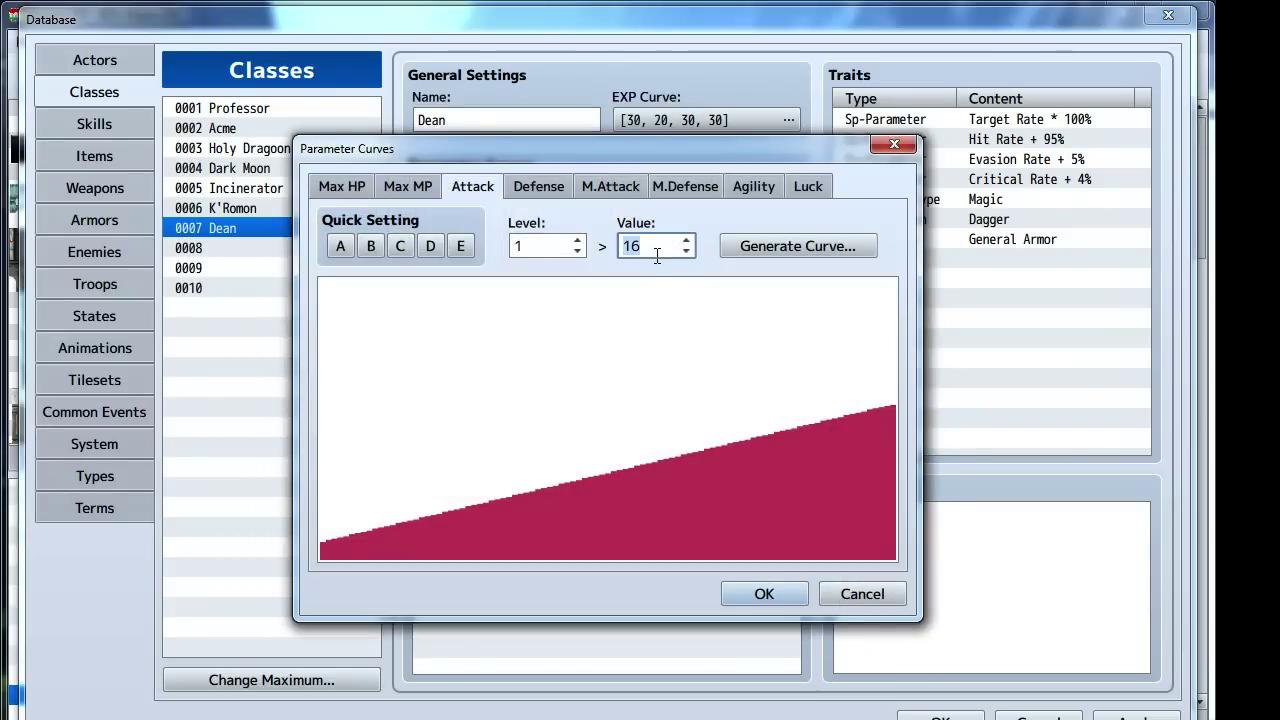
{"action": "type", "text": "20"}
{"action": "left_click", "coordinate": [767, 591]}
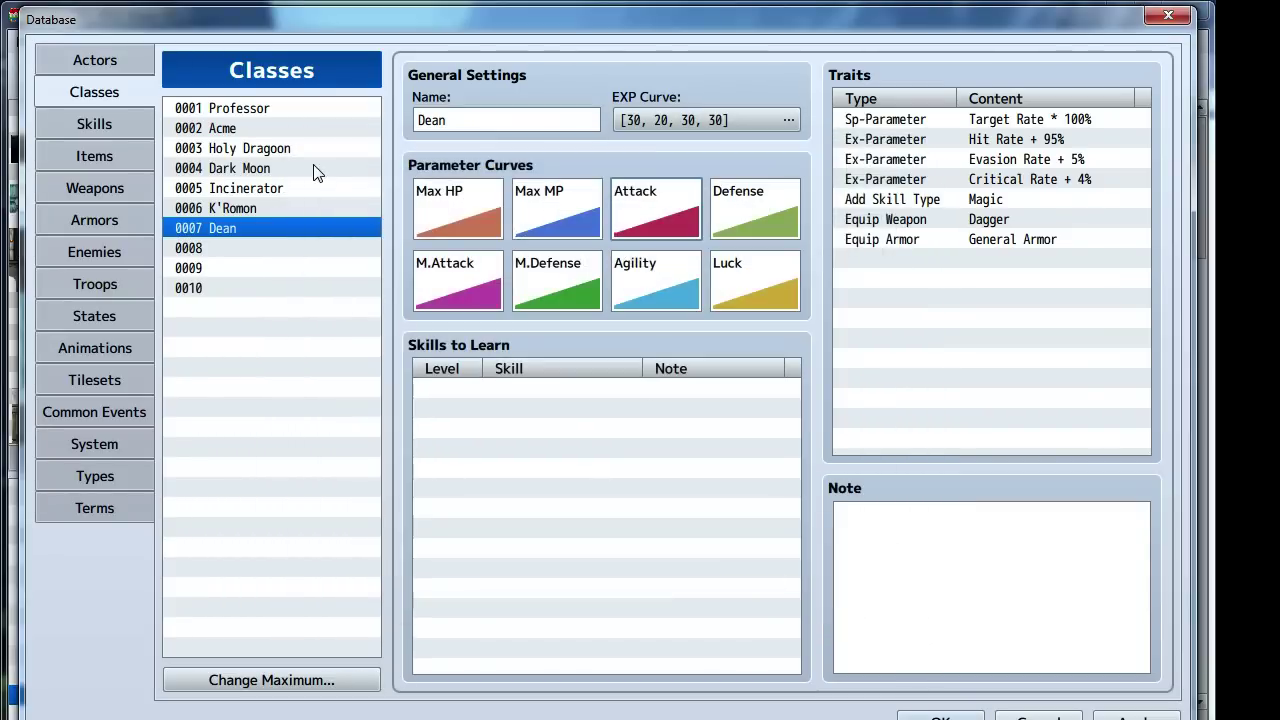
{"action": "double_click", "coordinate": [729, 213]}
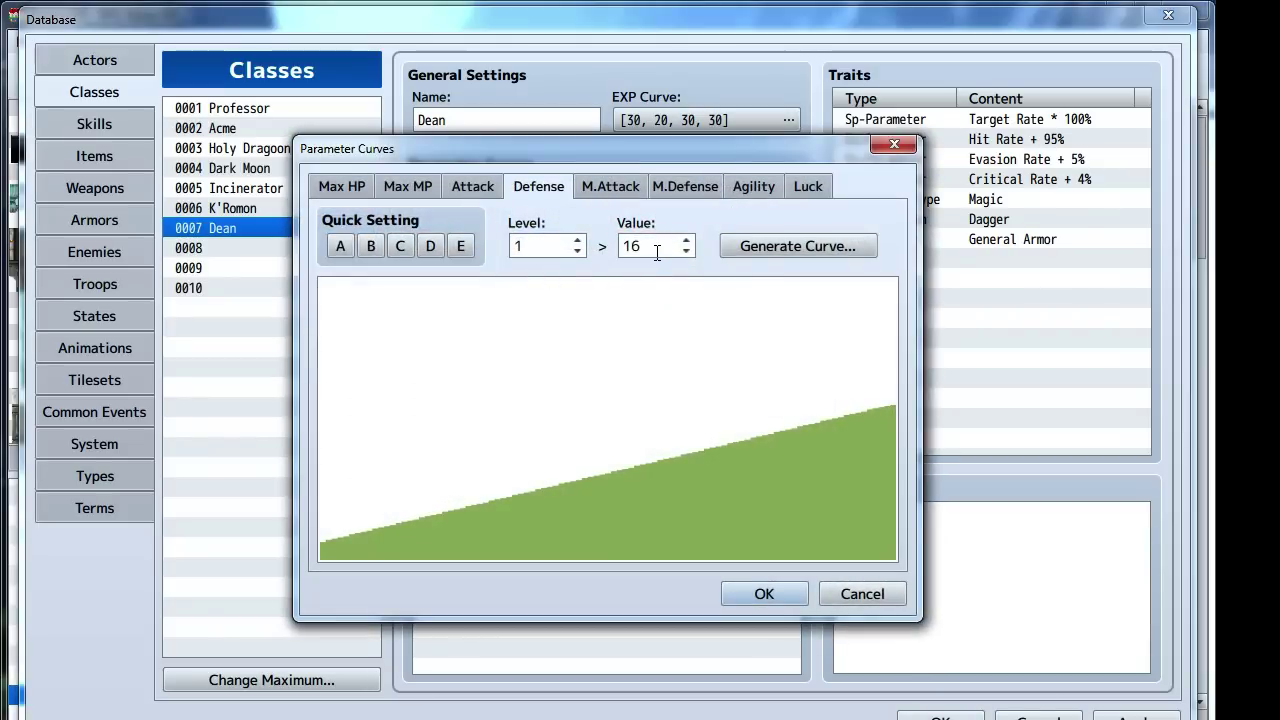
{"action": "left_click", "coordinate": [762, 593]}
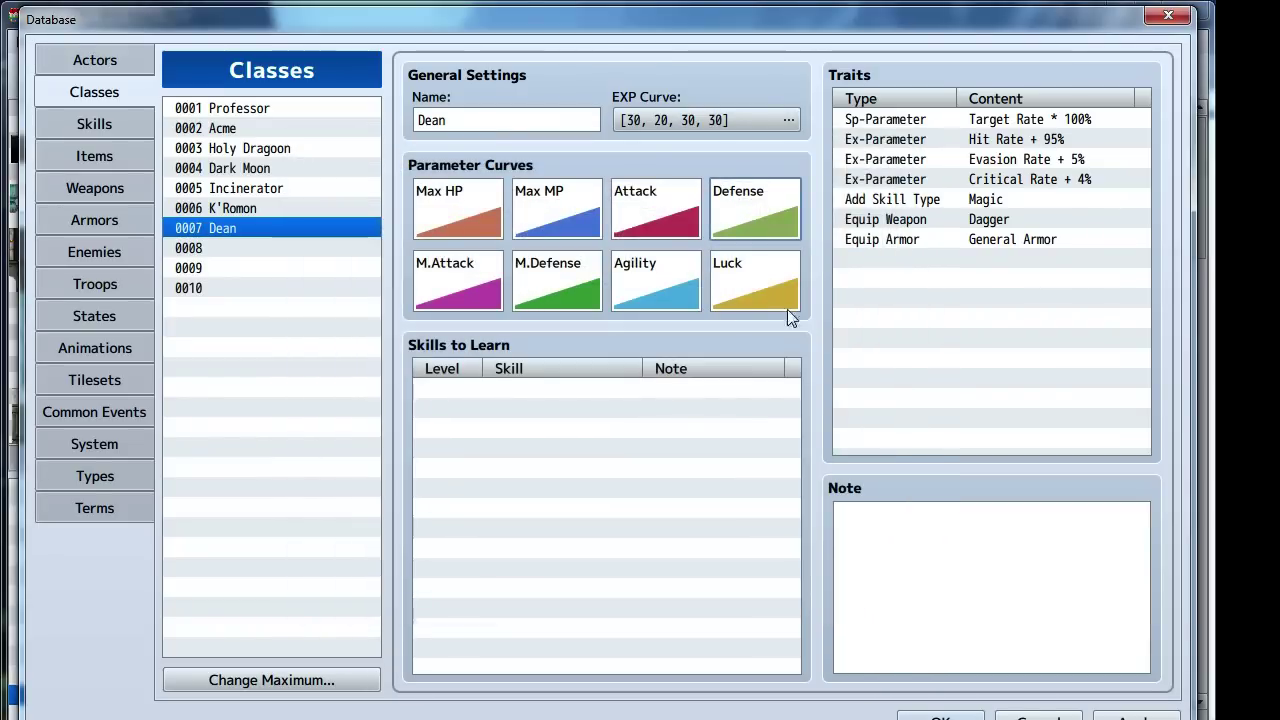
{"action": "left_click", "coordinate": [1137, 716]}
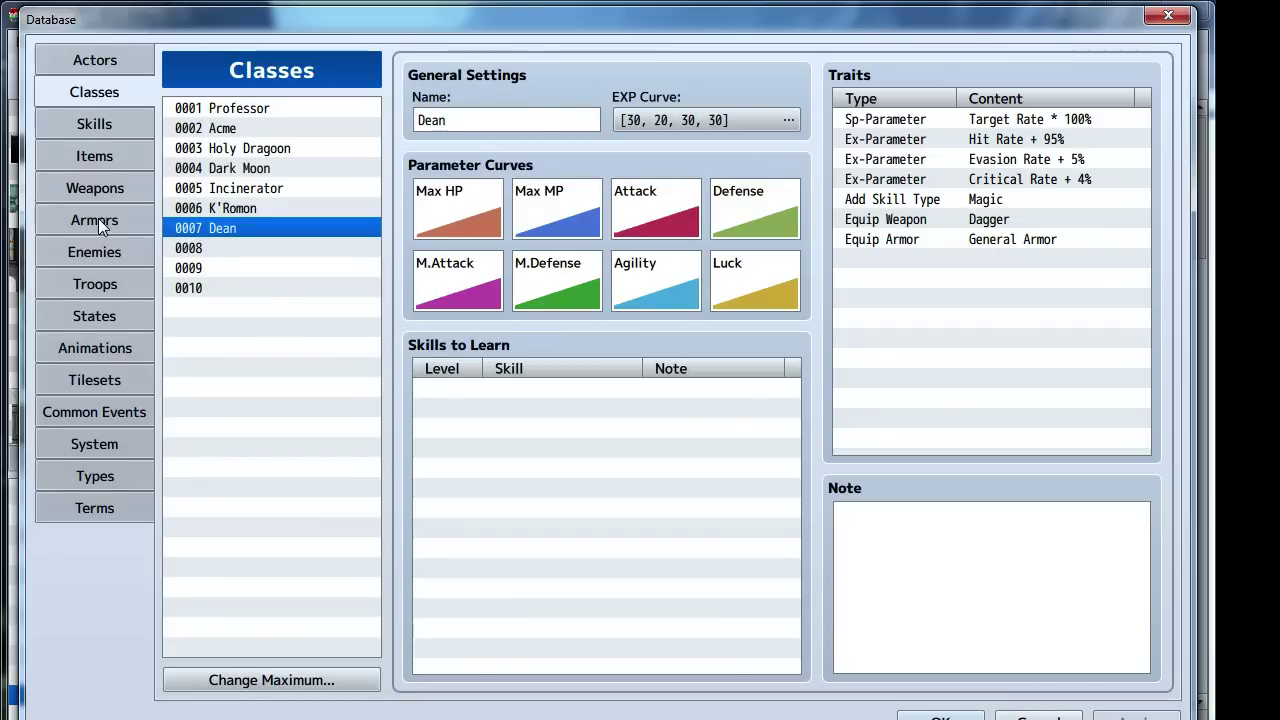
Set the Soldier of Doom enemy's Max HP to 20 and its gold reward to 0, and apply the changes
{"action": "left_click", "coordinate": [95, 252]}
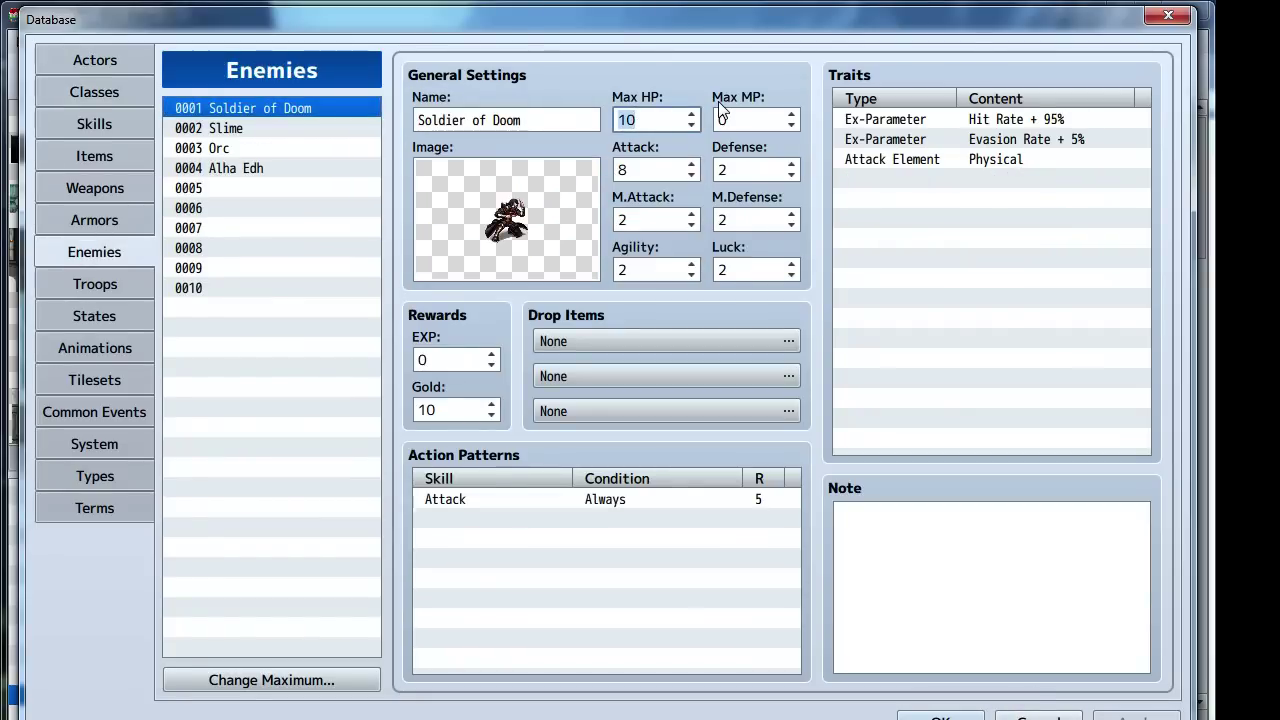
{"action": "type", "text": "20"}
{"action": "left_click", "coordinate": [1137, 716]}
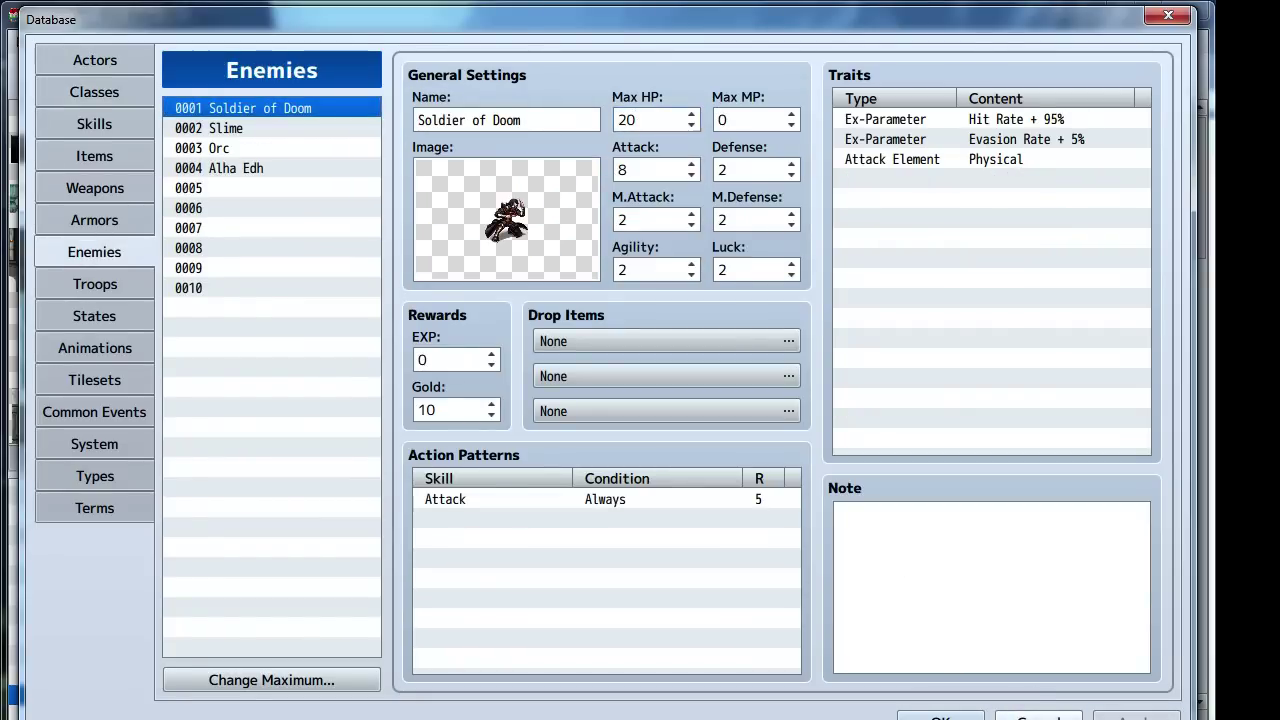
{"action": "double_click", "coordinate": [445, 412]}
{"action": "type", "text": "0"}
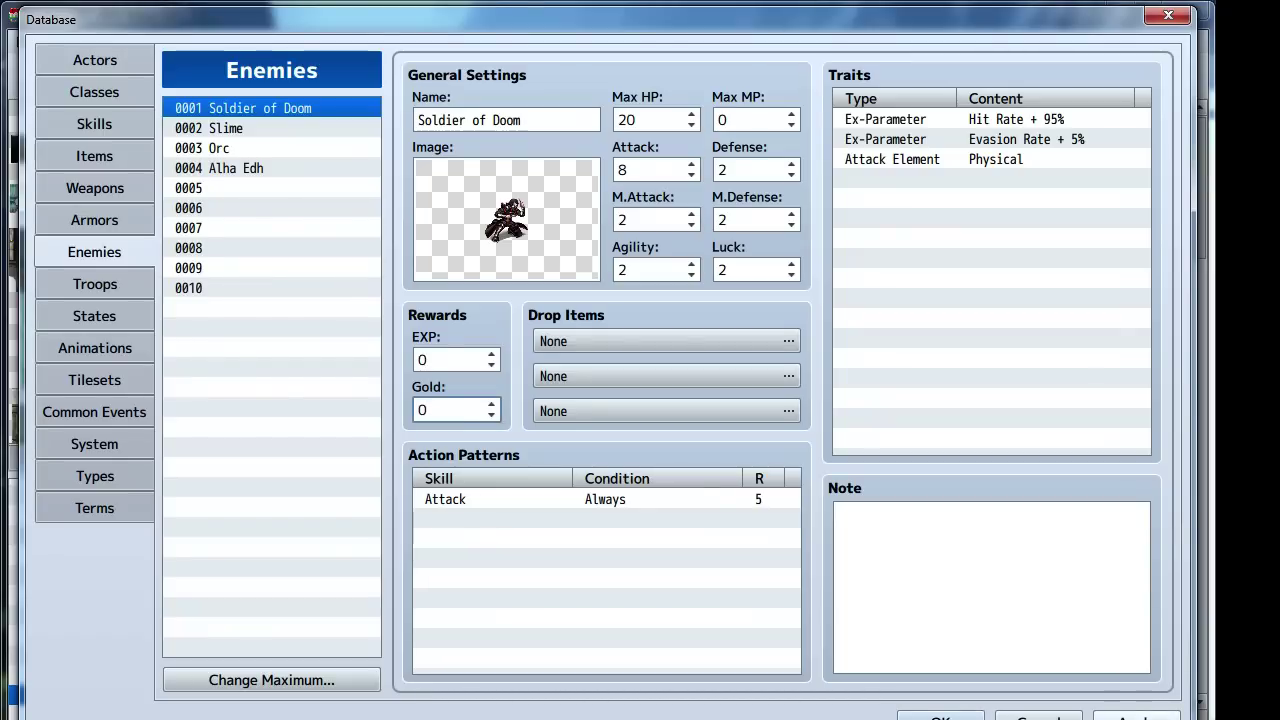
{"action": "left_click", "coordinate": [1137, 716]}
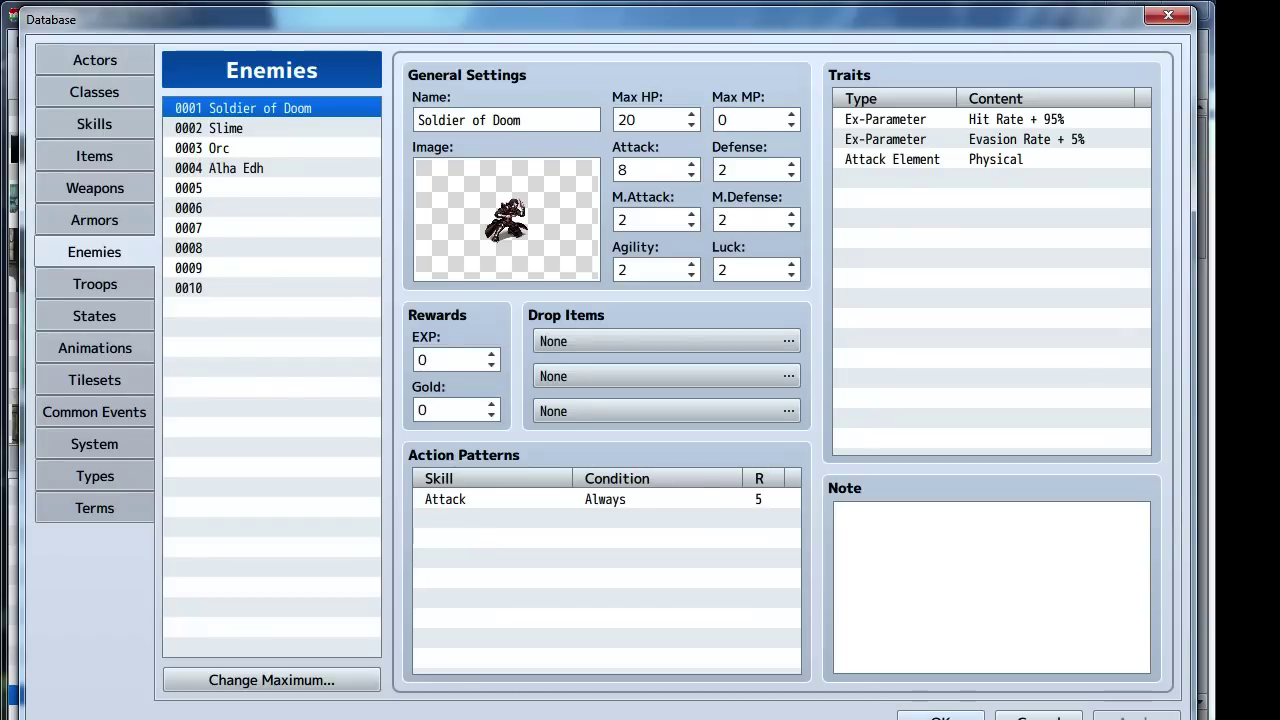
Add a Guard action pattern with condition Always and rating 5 to the Soldier of Doom, and save and close the database
{"action": "left_click", "coordinate": [446, 508]}
{"action": "left_click", "coordinate": [453, 519]}
{"action": "right_click", "coordinate": [455, 520]}
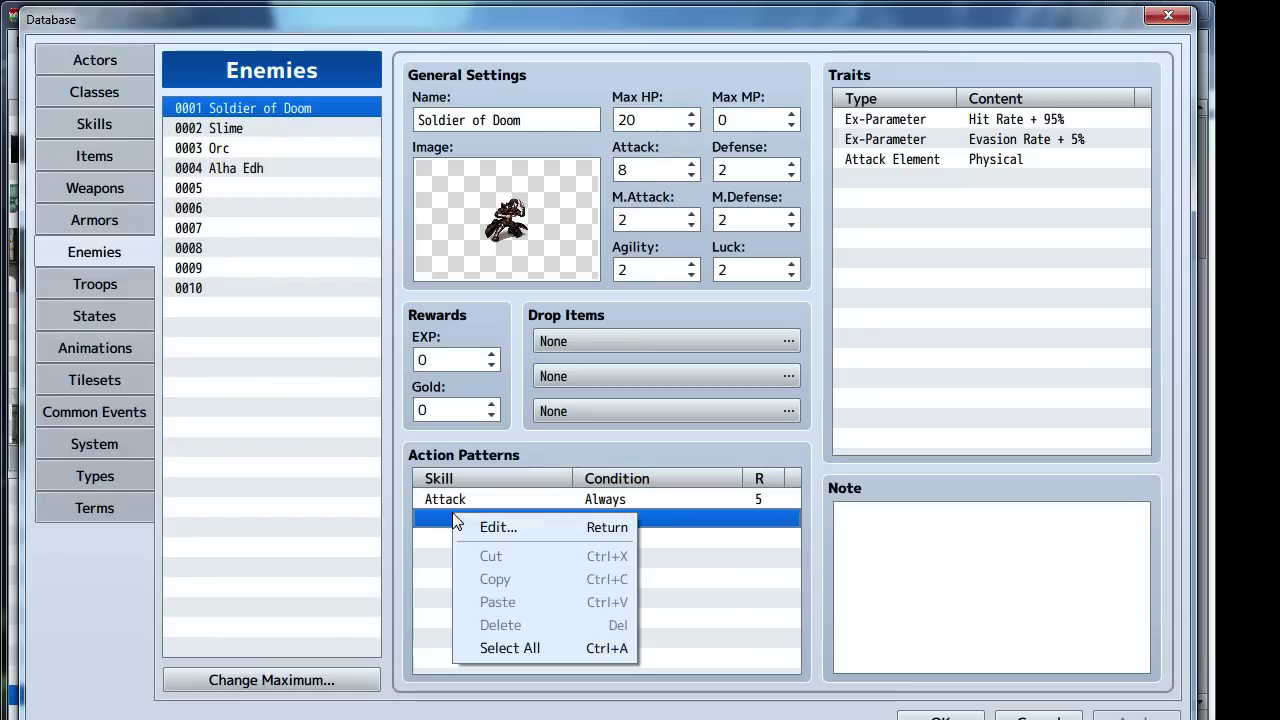
{"action": "left_click", "coordinate": [449, 517]}
{"action": "double_click", "coordinate": [449, 517]}
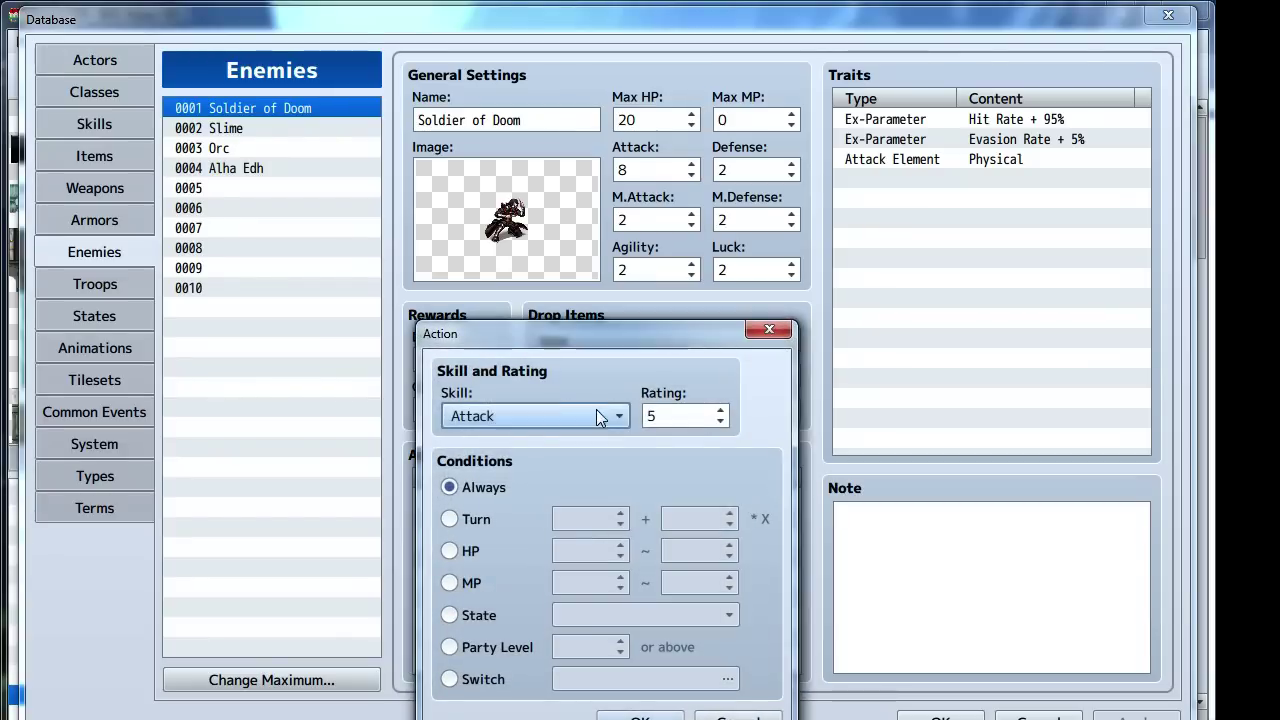
{"action": "left_click", "coordinate": [527, 424]}
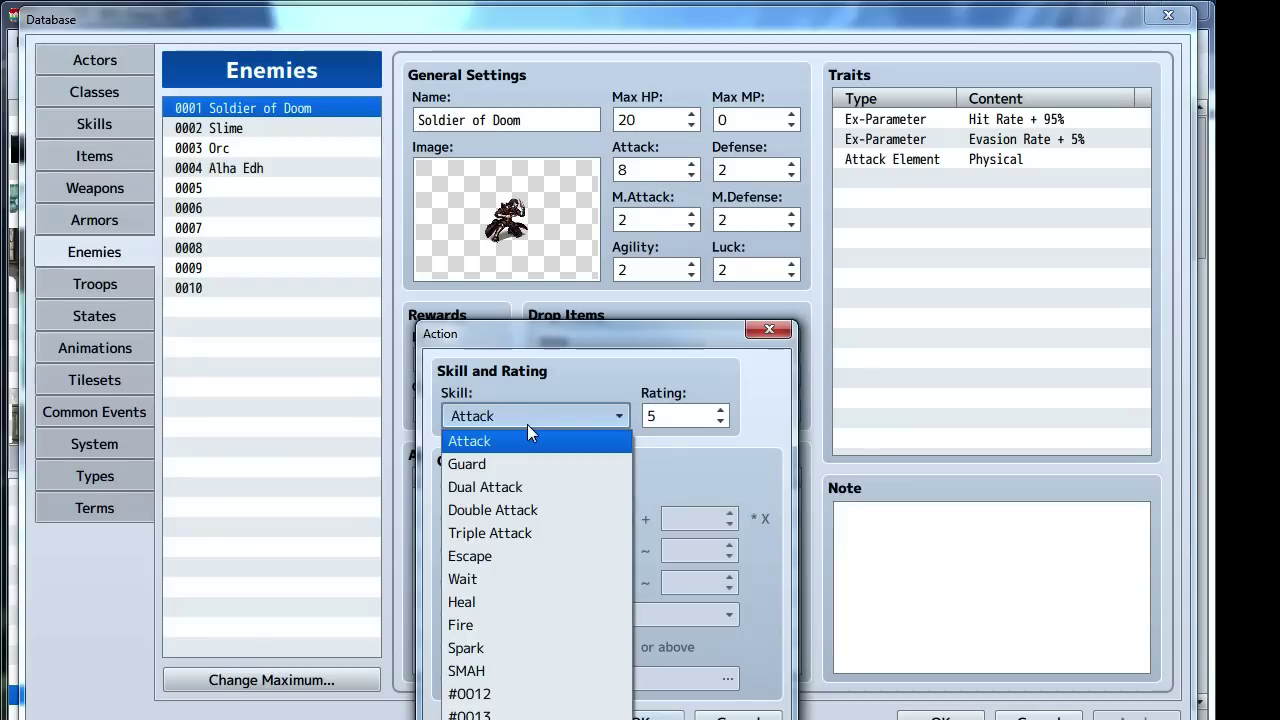
{"action": "left_click", "coordinate": [527, 424]}
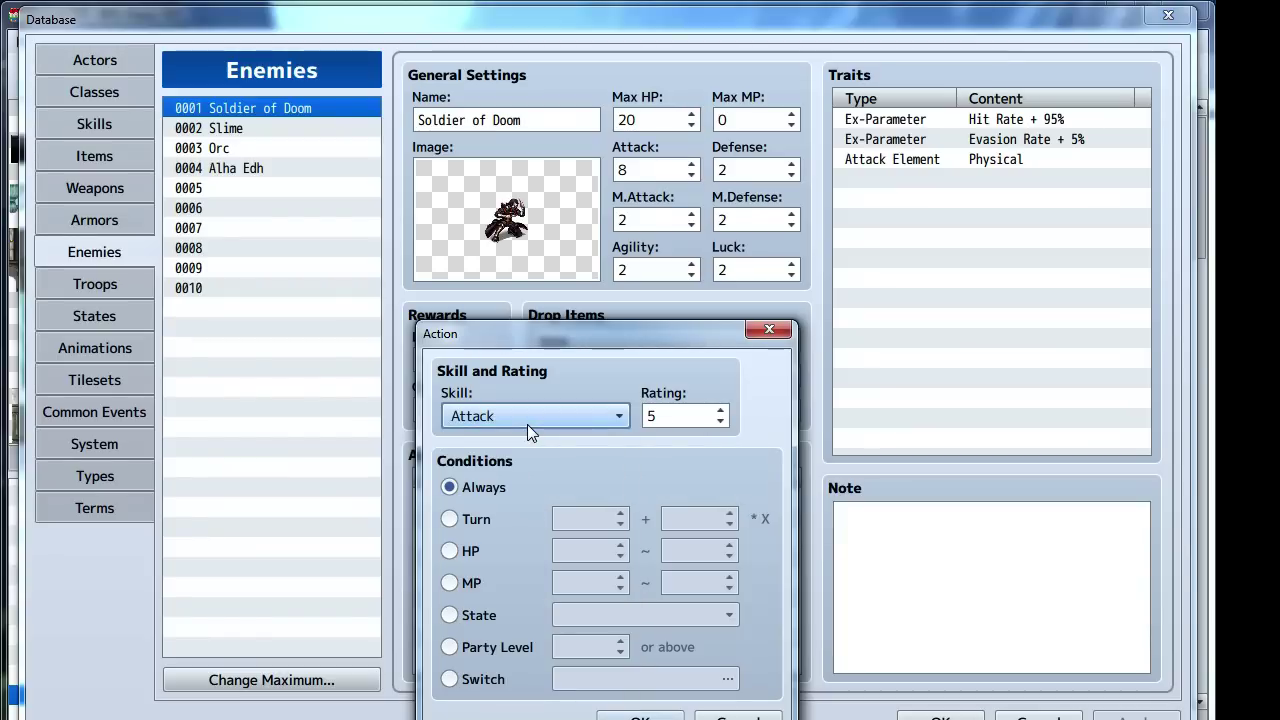
{"action": "left_click", "coordinate": [527, 424]}
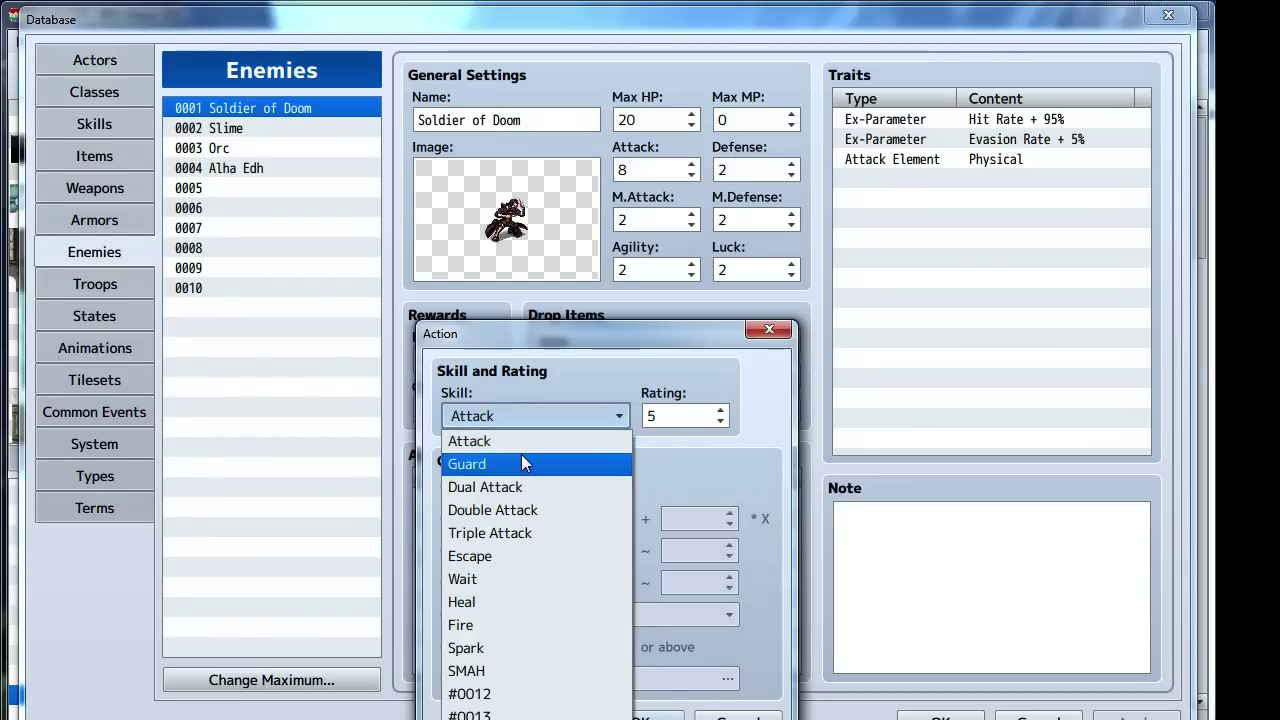
{"action": "left_click", "coordinate": [521, 455]}
{"action": "left_click", "coordinate": [640, 716]}
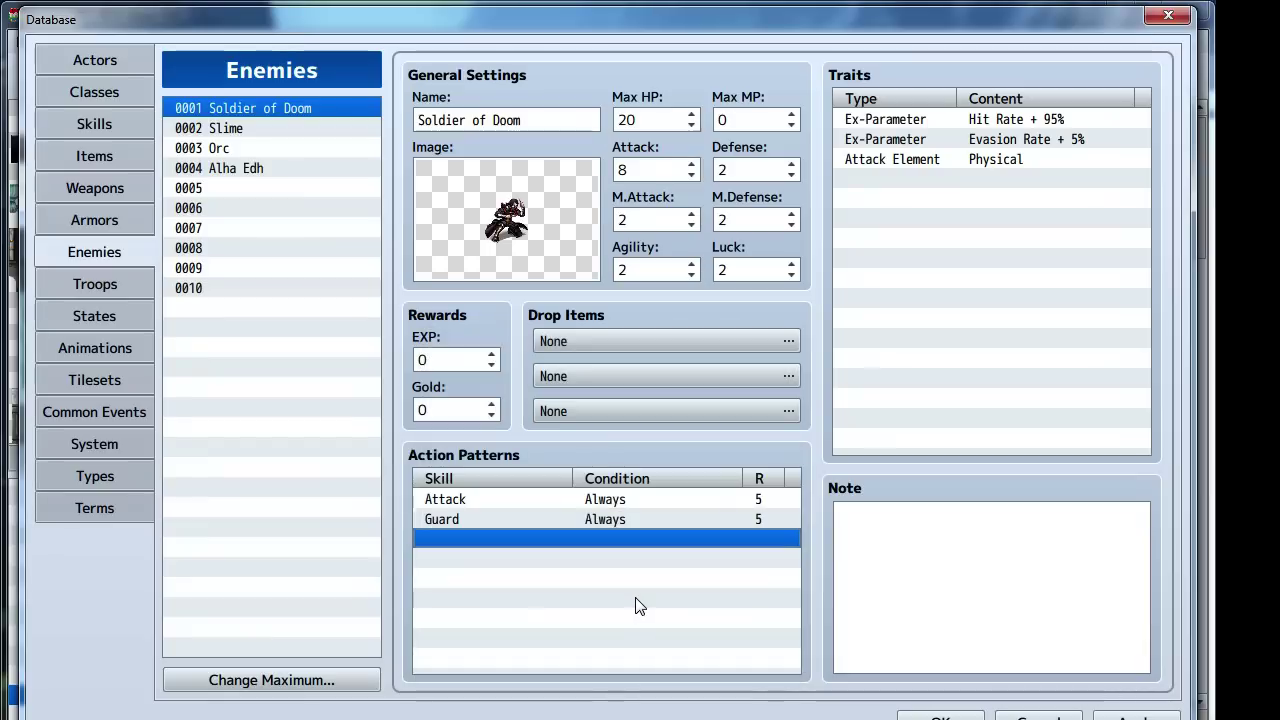
{"action": "left_click", "coordinate": [1137, 716]}
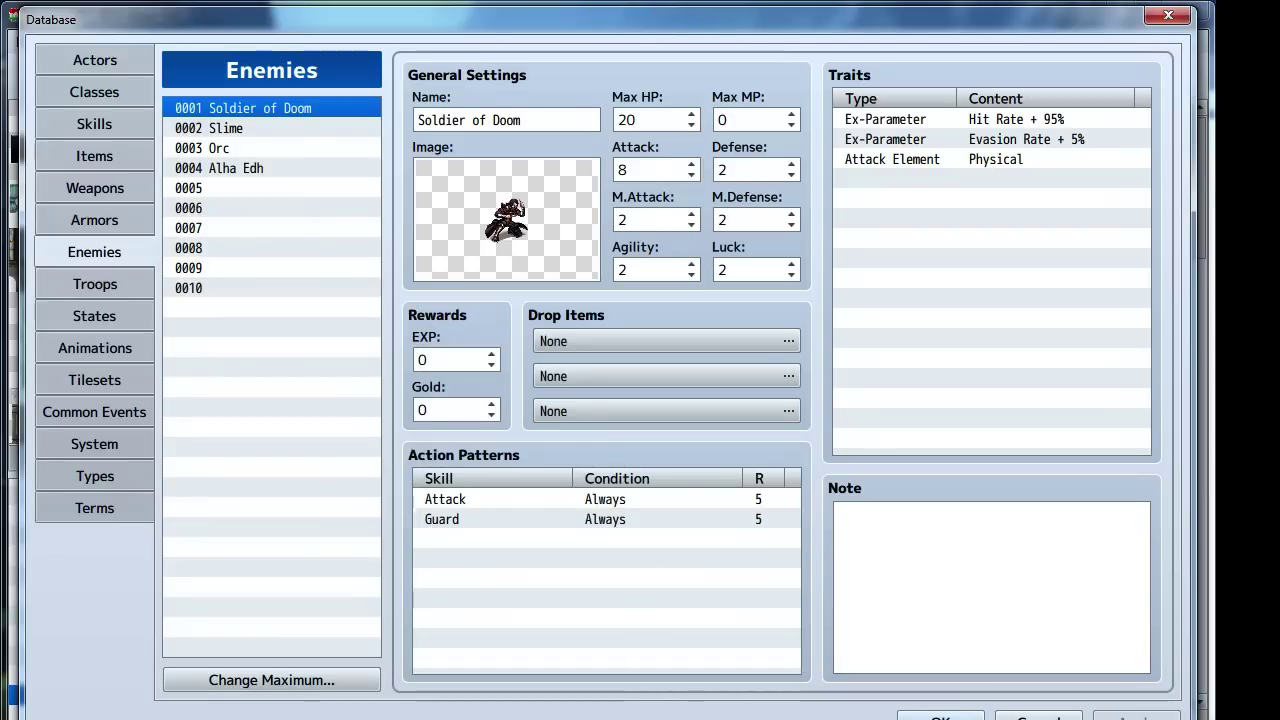
{"action": "left_click", "coordinate": [940, 716]}
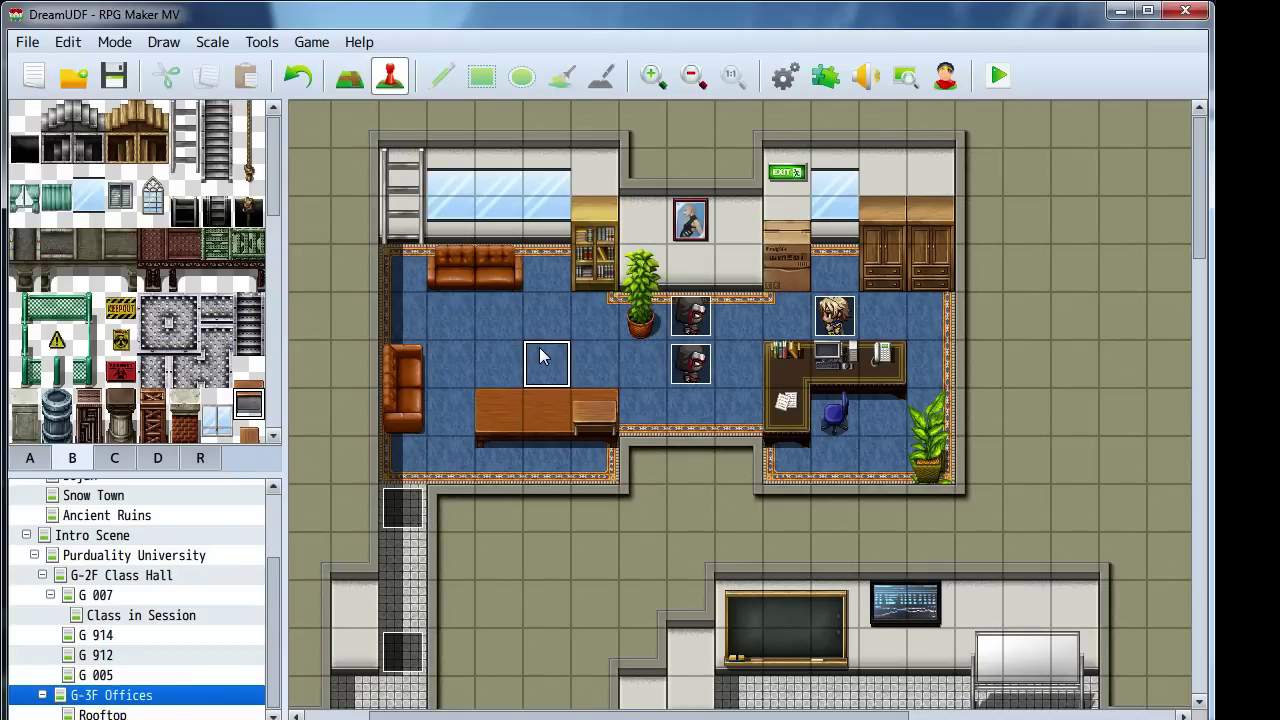
{"action": "middle_click", "coordinate": [533, 389]}
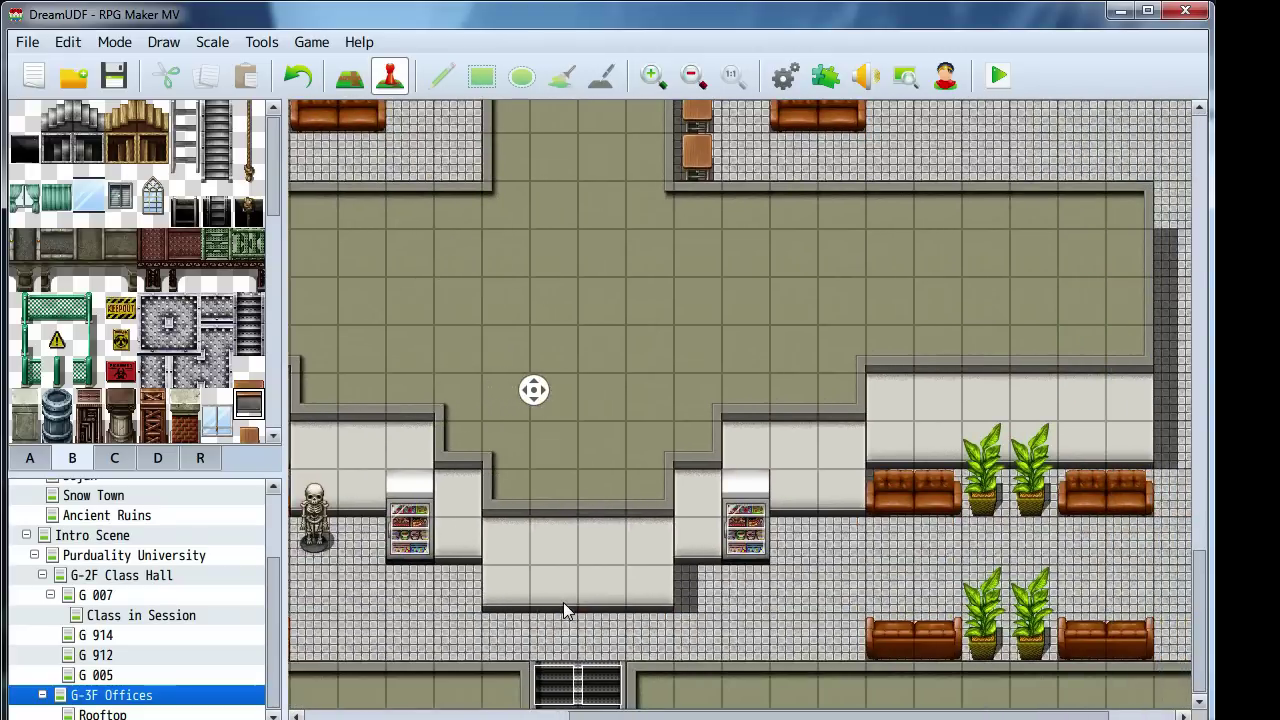
{"action": "middle_click", "coordinate": [787, 565]}
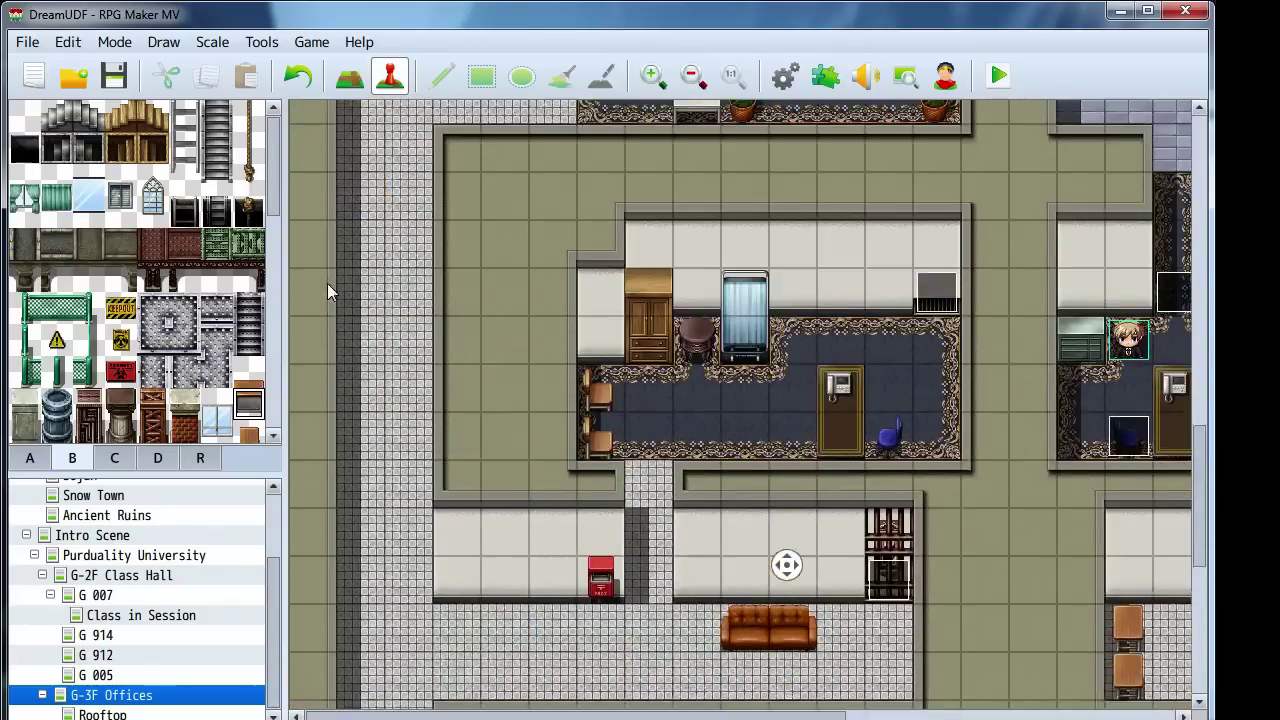
{"action": "middle_click", "coordinate": [408, 530]}
{"action": "middle_click", "coordinate": [766, 428]}
{"action": "middle_click", "coordinate": [473, 197]}
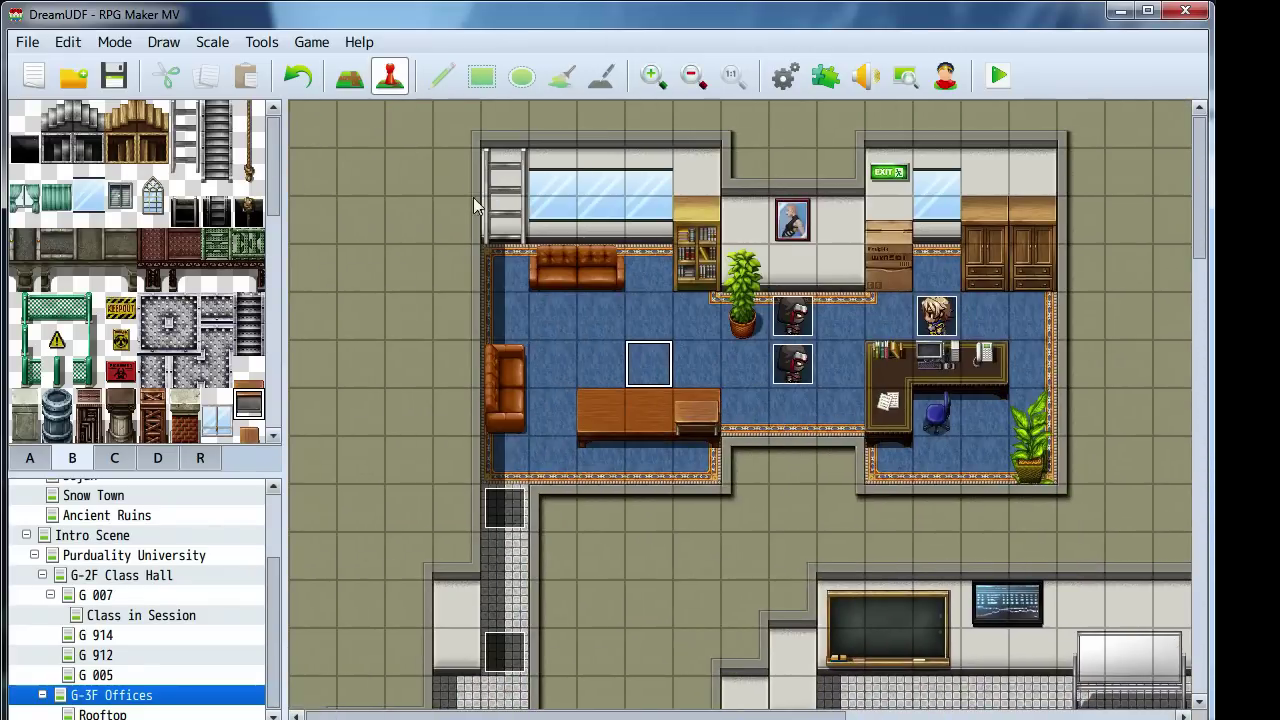
Rename the Axe weapon in the database "Dean Sword" and give it the curved sword icon 123
{"action": "left_click", "coordinate": [784, 76]}
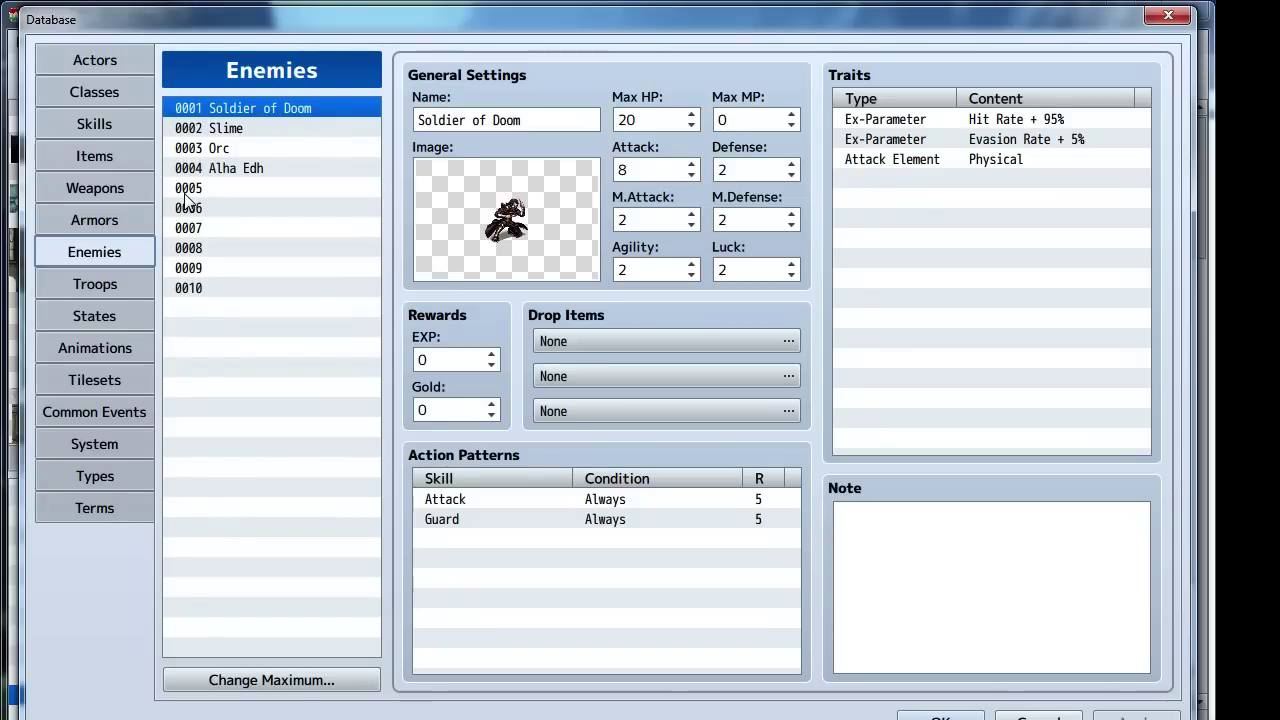
{"action": "left_click", "coordinate": [104, 192]}
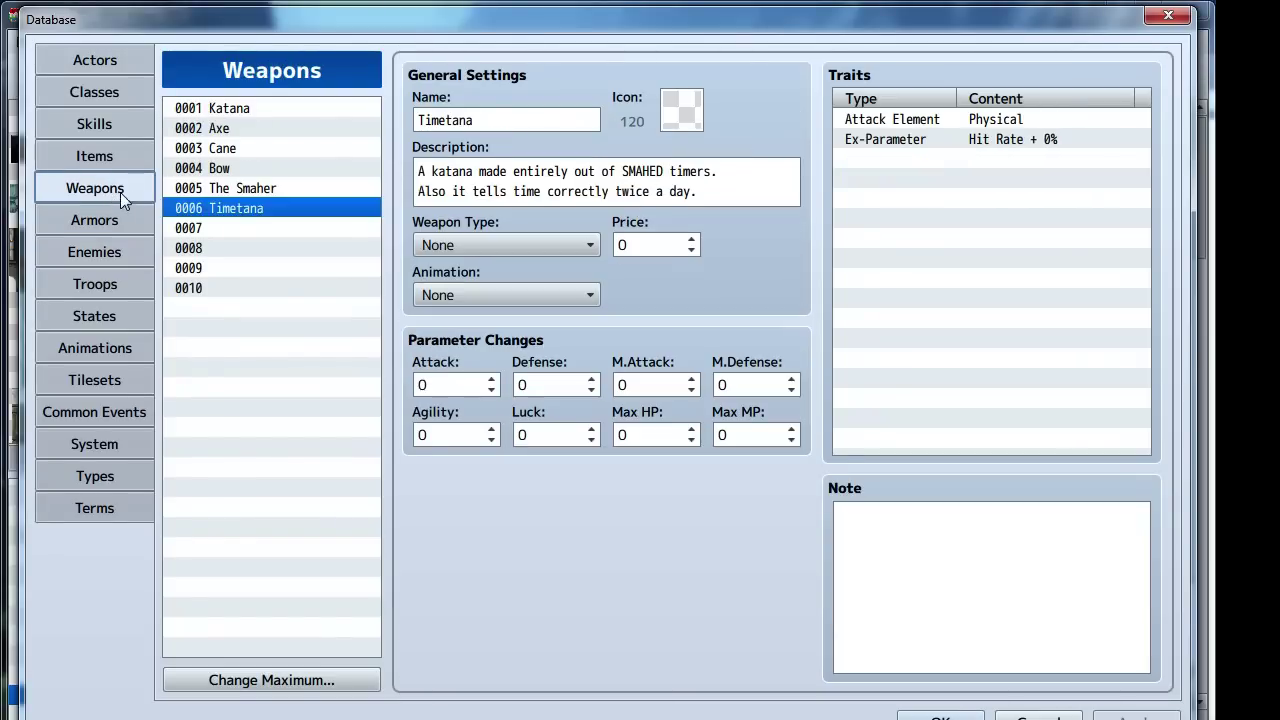
{"action": "left_click", "coordinate": [233, 232]}
{"action": "left_click", "coordinate": [230, 128]}
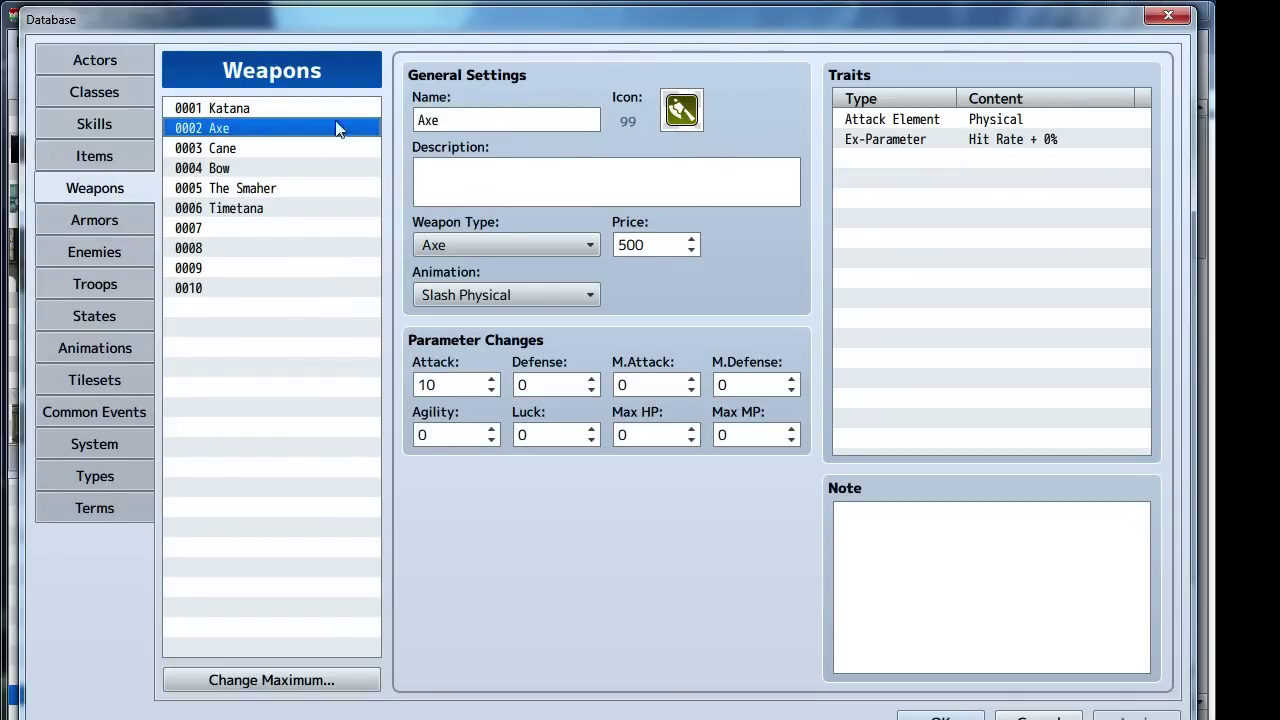
{"action": "double_click", "coordinate": [473, 122]}
{"action": "type", "text": "Dean Sword"}
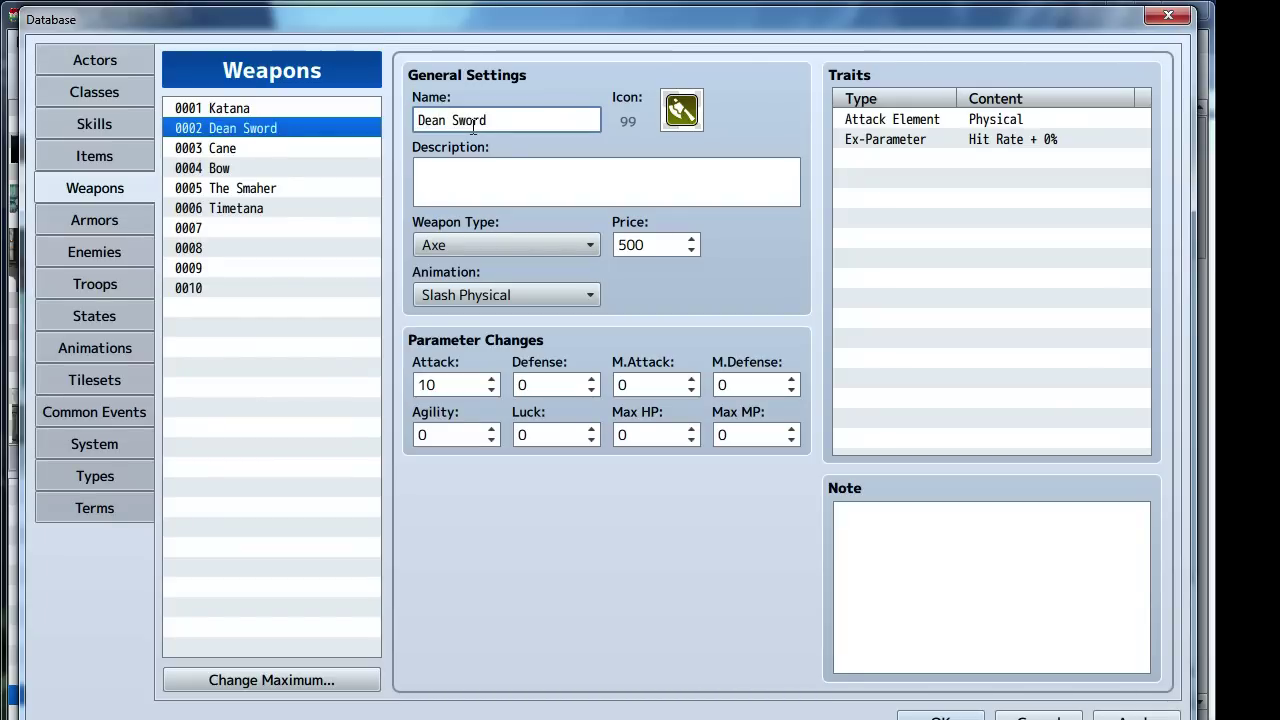
{"action": "double_click", "coordinate": [661, 110]}
{"action": "scroll", "coordinate": [662, 390], "scroll_direction": "down", "scroll_amount": 4}
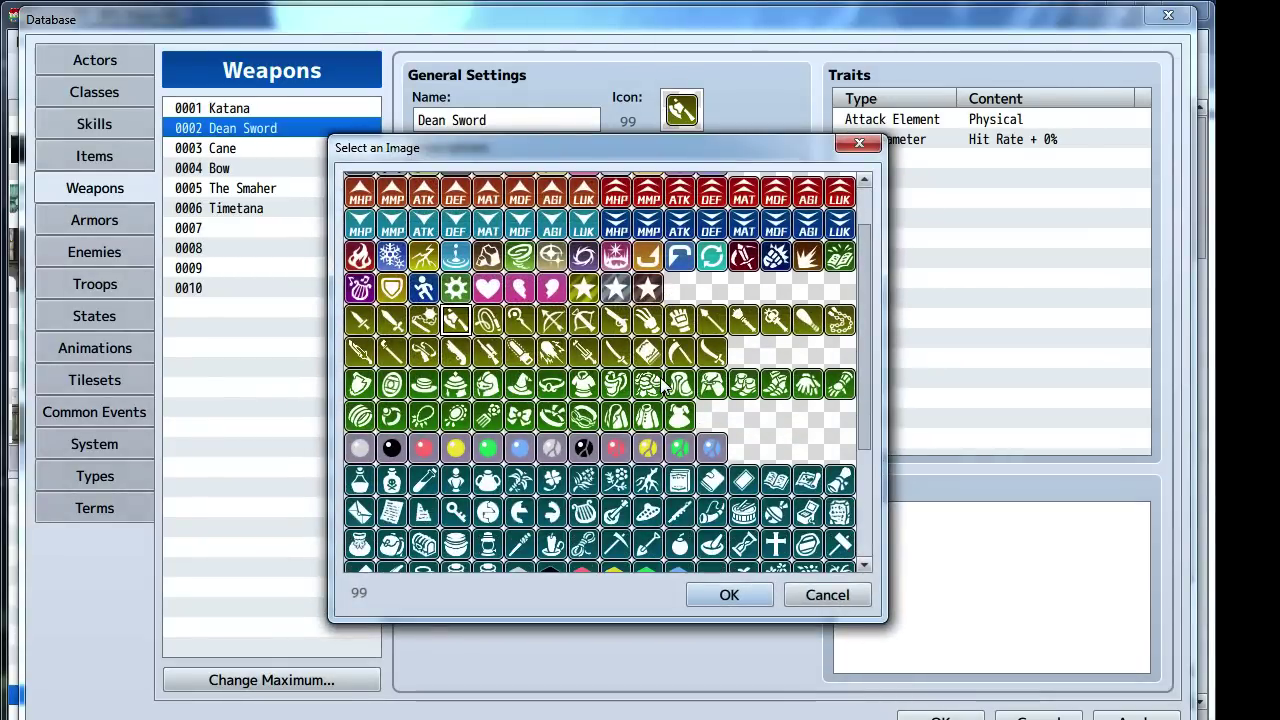
{"action": "left_click", "coordinate": [711, 352]}
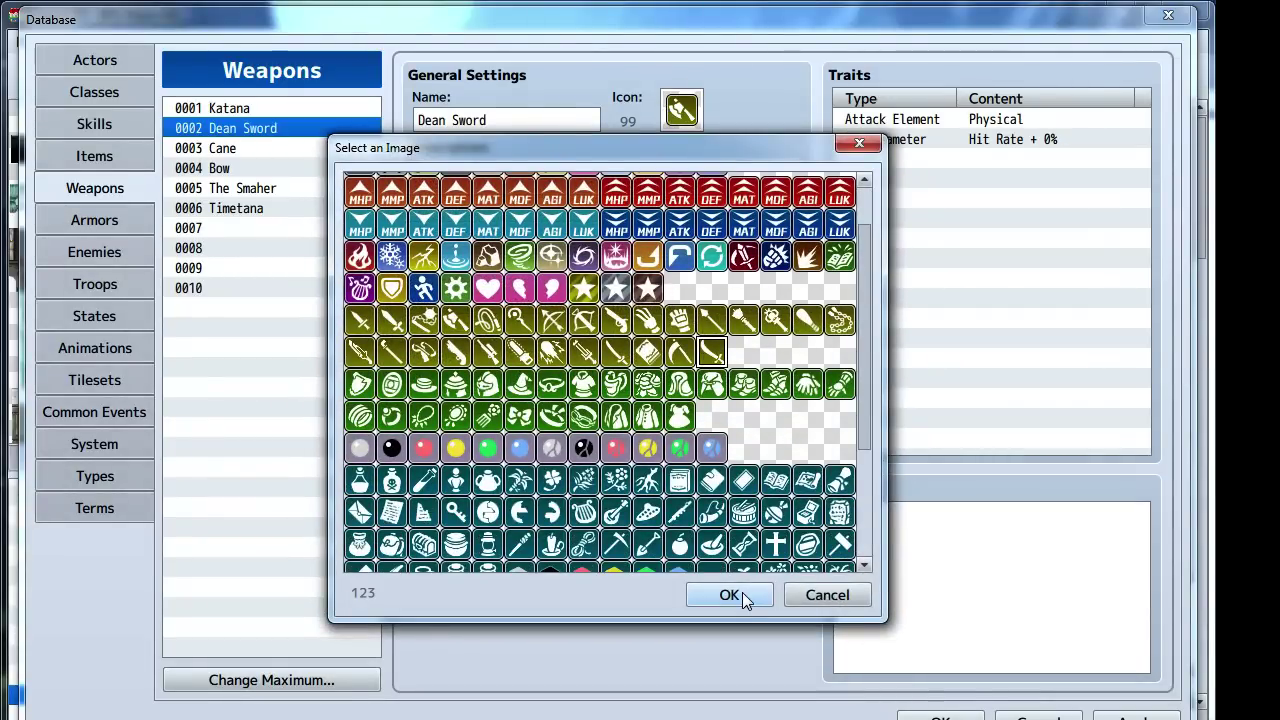
{"action": "left_click", "coordinate": [729, 595]}
Rename weapon 0002 "Deanlass", compare its settings with the Katana and apply the changes
{"action": "triple_click", "coordinate": [520, 121]}
{"action": "type", "text": "D"}
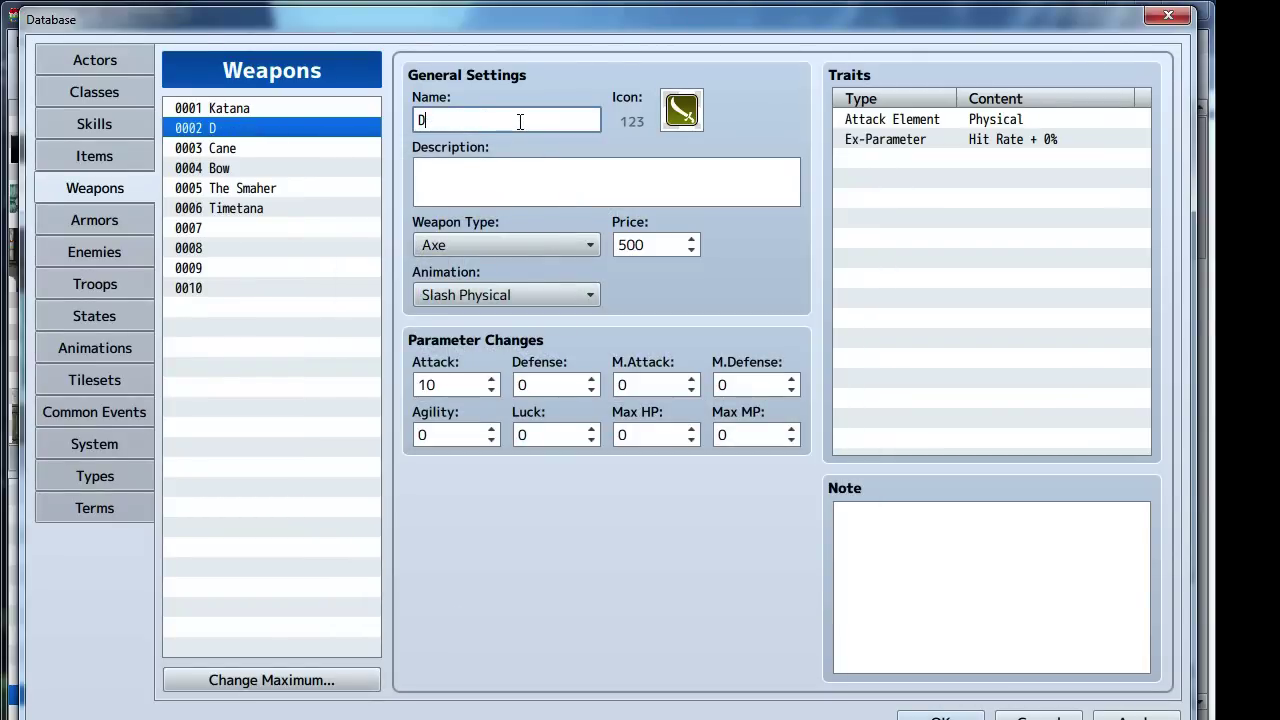
{"action": "type", "text": "eanlass"}
{"action": "left_click", "coordinate": [510, 176]}
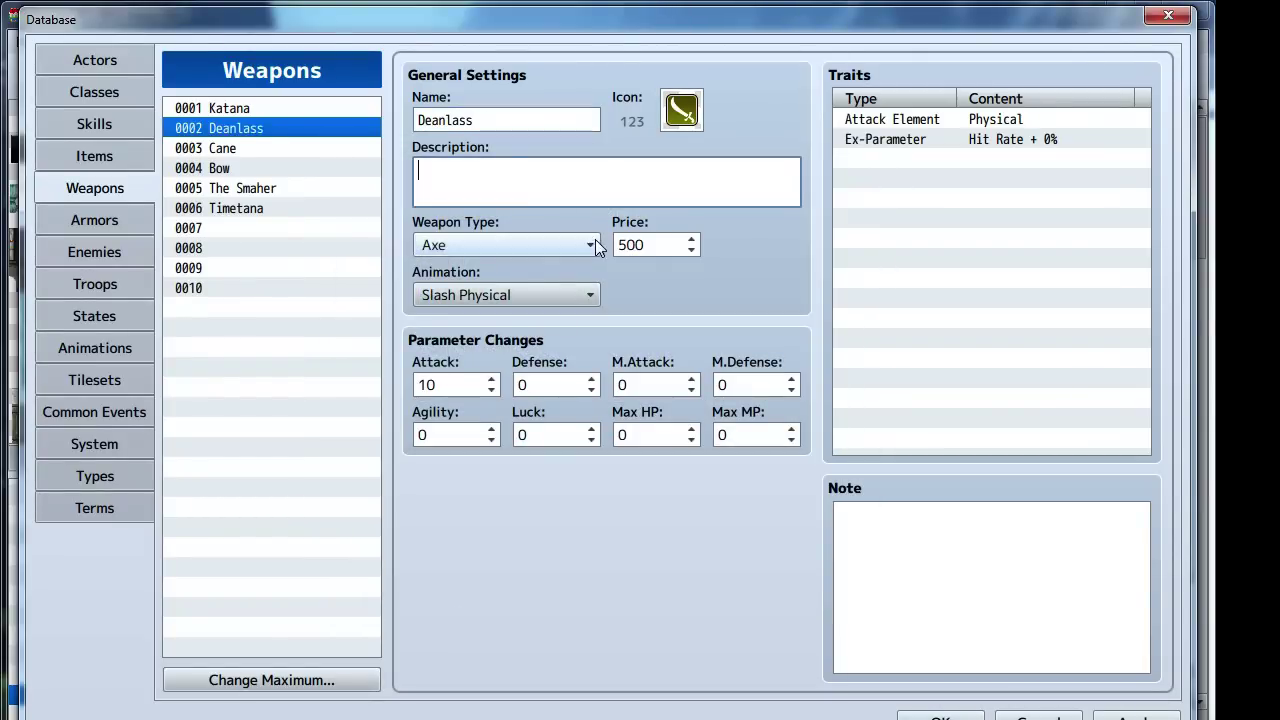
{"action": "left_click", "coordinate": [251, 109]}
{"action": "left_click", "coordinate": [256, 130]}
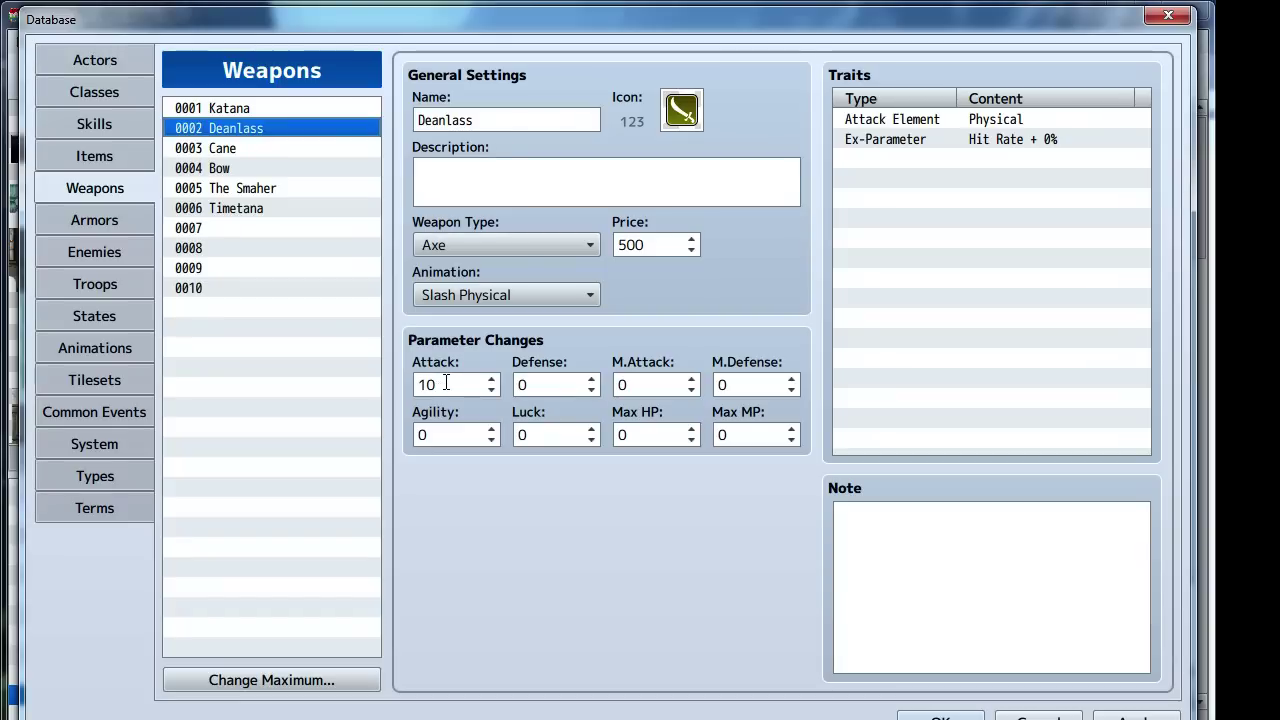
{"action": "left_click", "coordinate": [238, 109]}
{"action": "left_click", "coordinate": [238, 128]}
{"action": "left_click", "coordinate": [1134, 716]}
Set the Soldier of Doom enemy's Max HP to 30, and save and close the database
{"action": "left_click", "coordinate": [96, 252]}
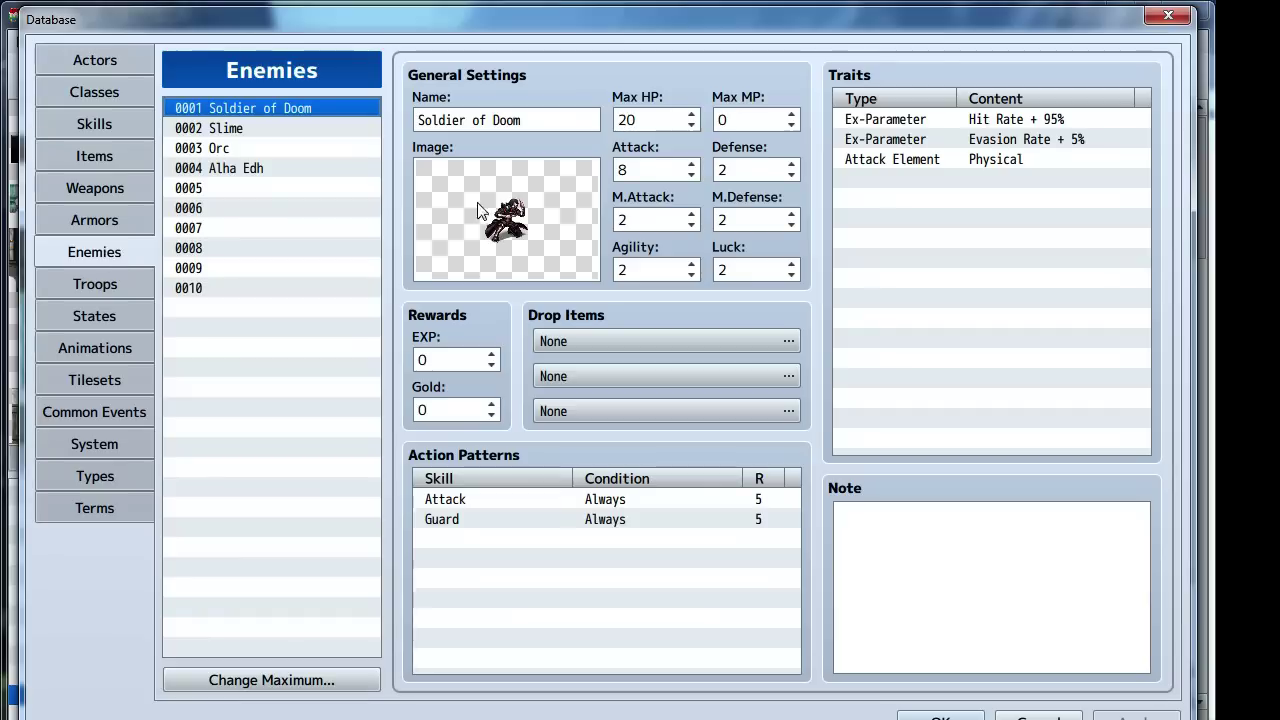
{"action": "double_click", "coordinate": [650, 118]}
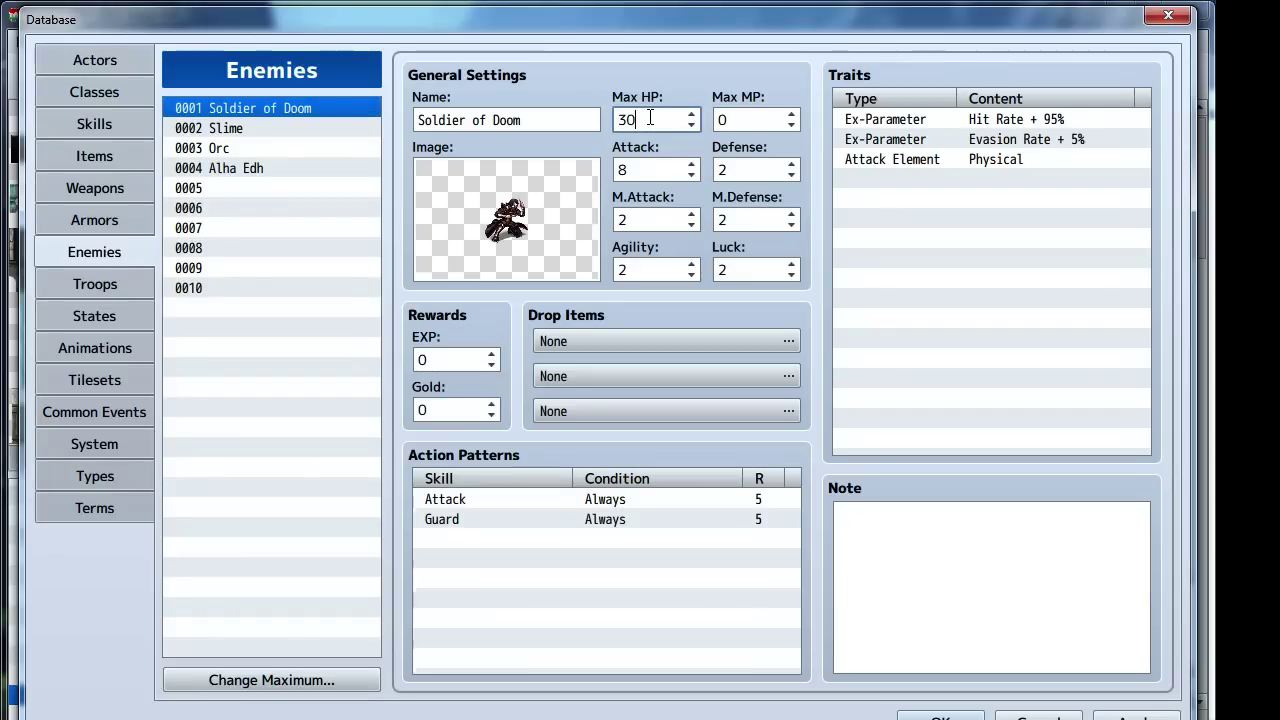
{"action": "left_click", "coordinate": [1134, 717]}
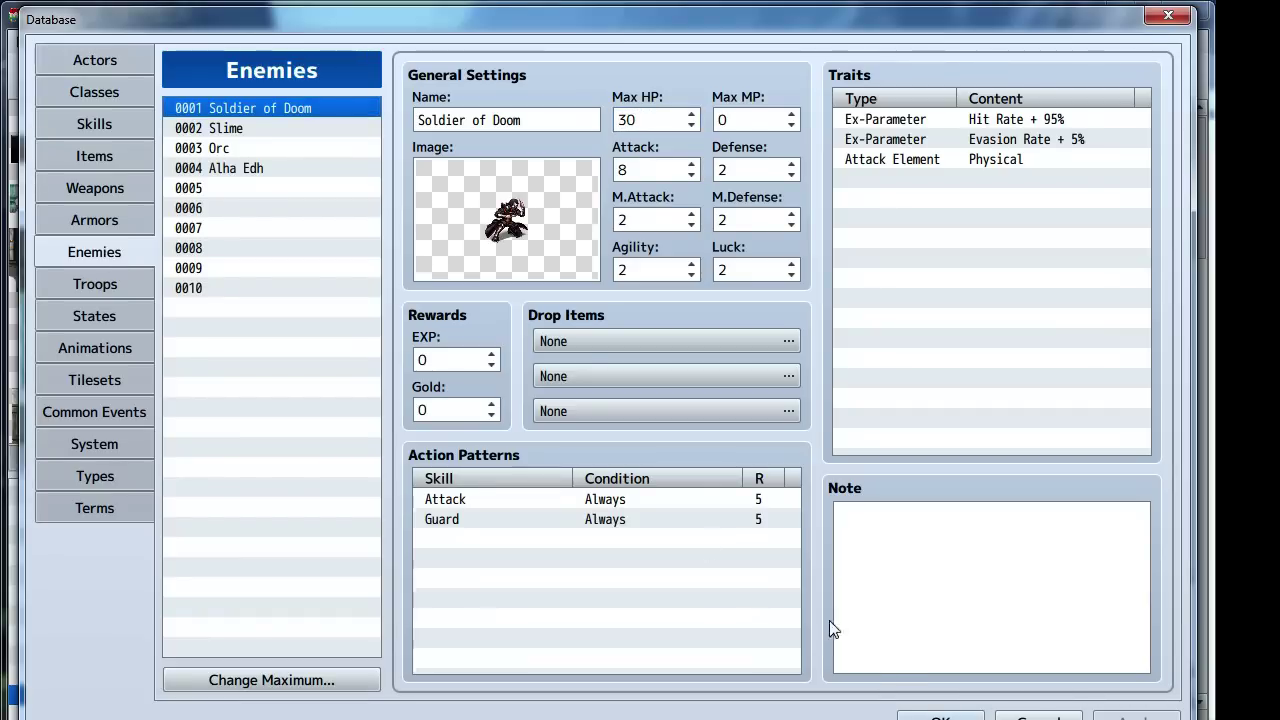
{"action": "left_click", "coordinate": [940, 716]}
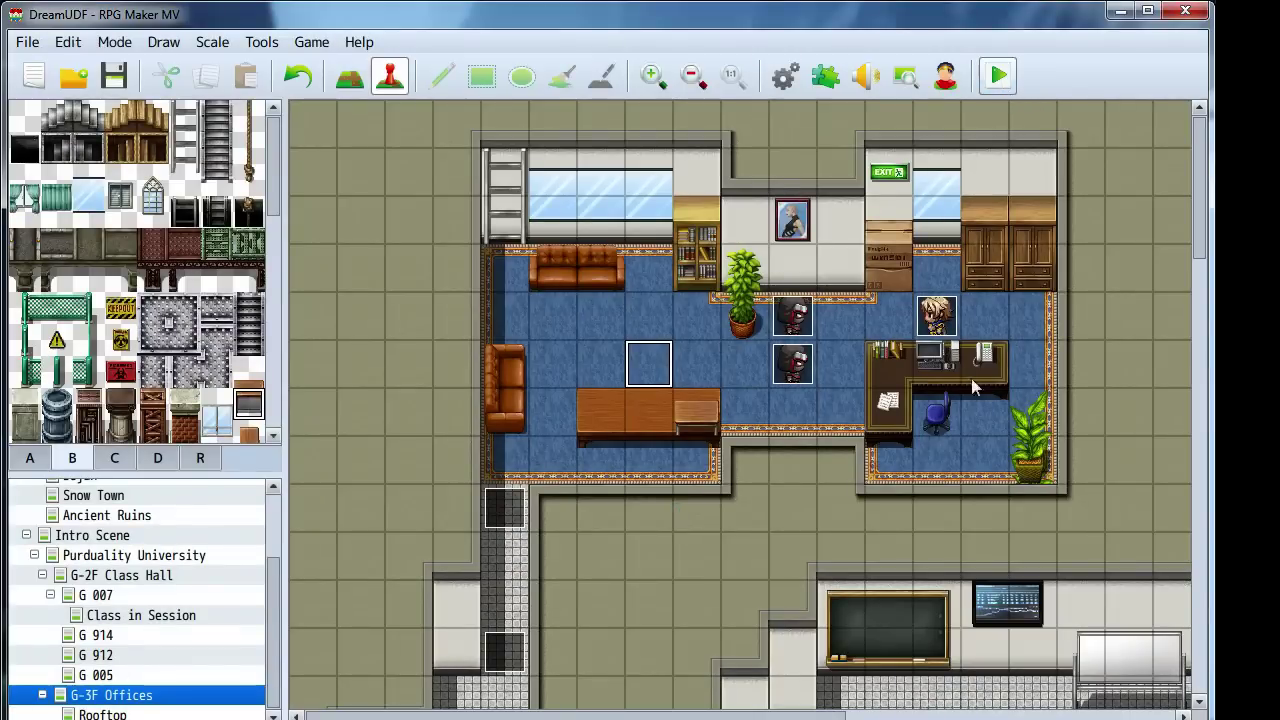
Set the player's starting position in the corridor beside the two potted plants on the G-3F Offices map
{"action": "scroll", "coordinate": [674, 494], "scroll_direction": "down", "scroll_amount": 5}
{"action": "right_click", "coordinate": [452, 350]}
{"action": "mouse_move", "coordinate": [665, 543]}
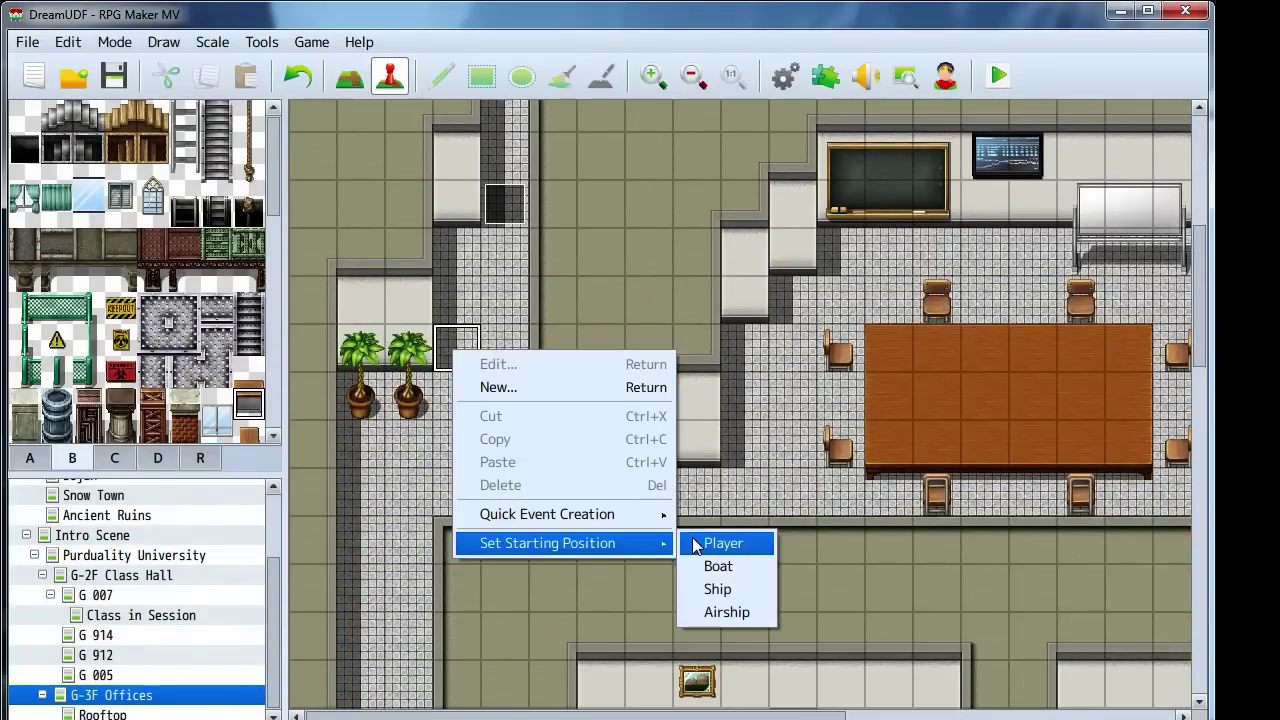
{"action": "left_click", "coordinate": [723, 540]}
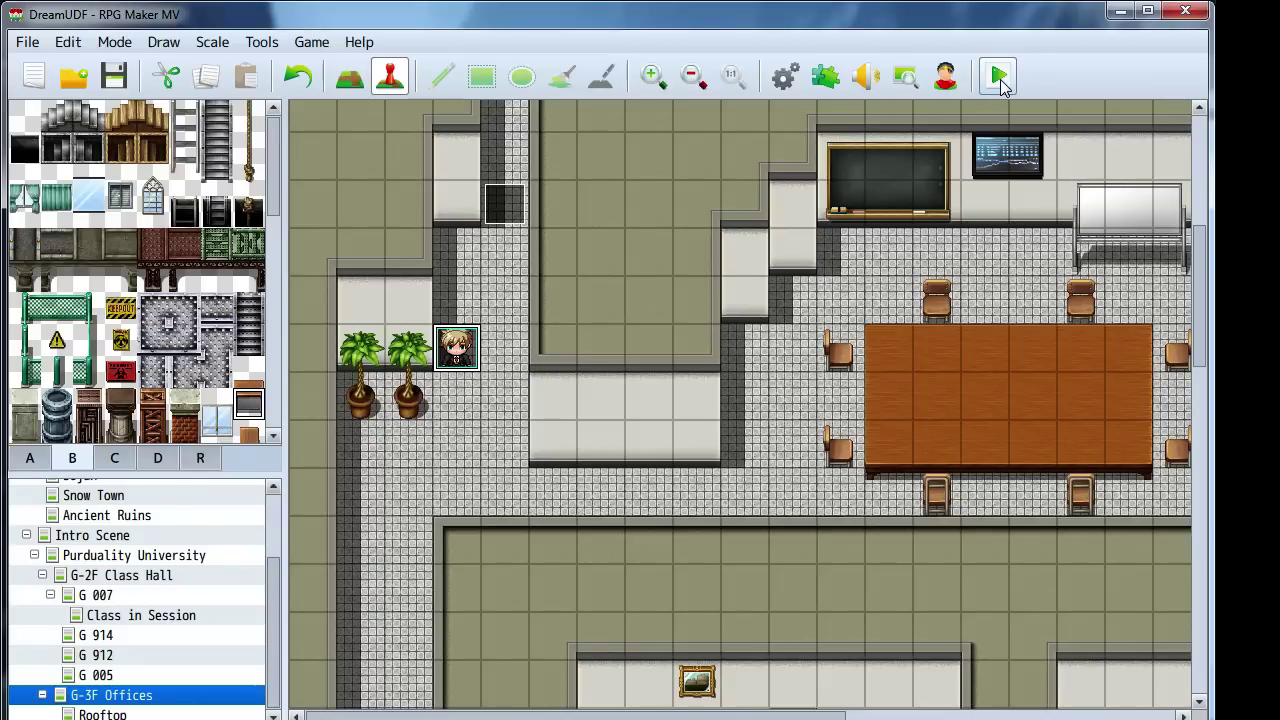
Start a playtest with a new game, walk up the corridor and choose File 1 at the save prompt
{"action": "left_click", "coordinate": [999, 77]}
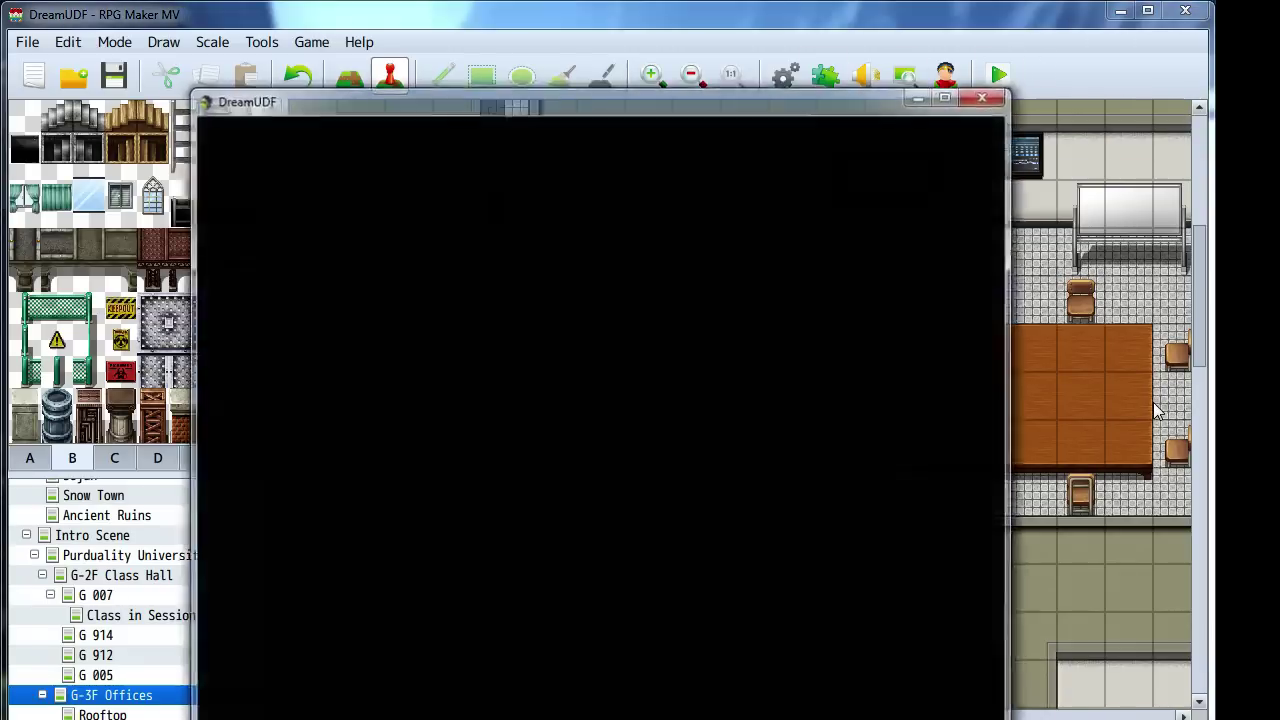
{"action": "key", "text": "Return"}
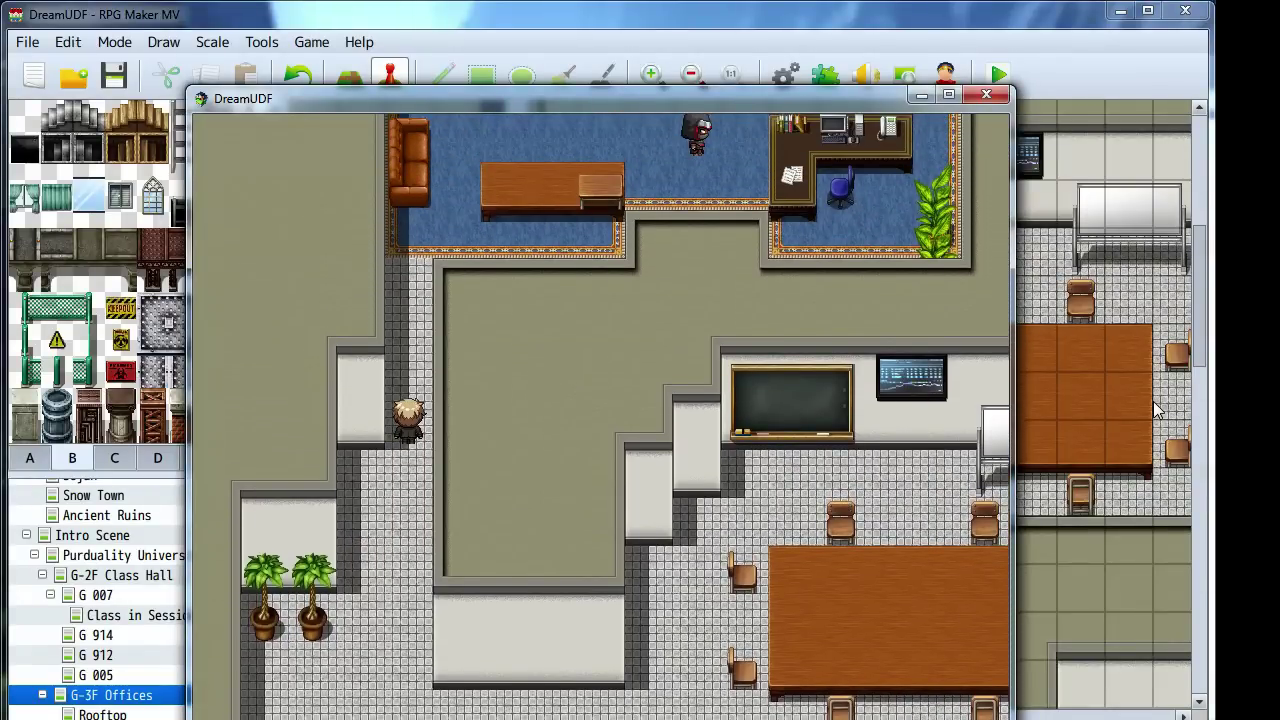
{"action": "key", "text": "Return"}
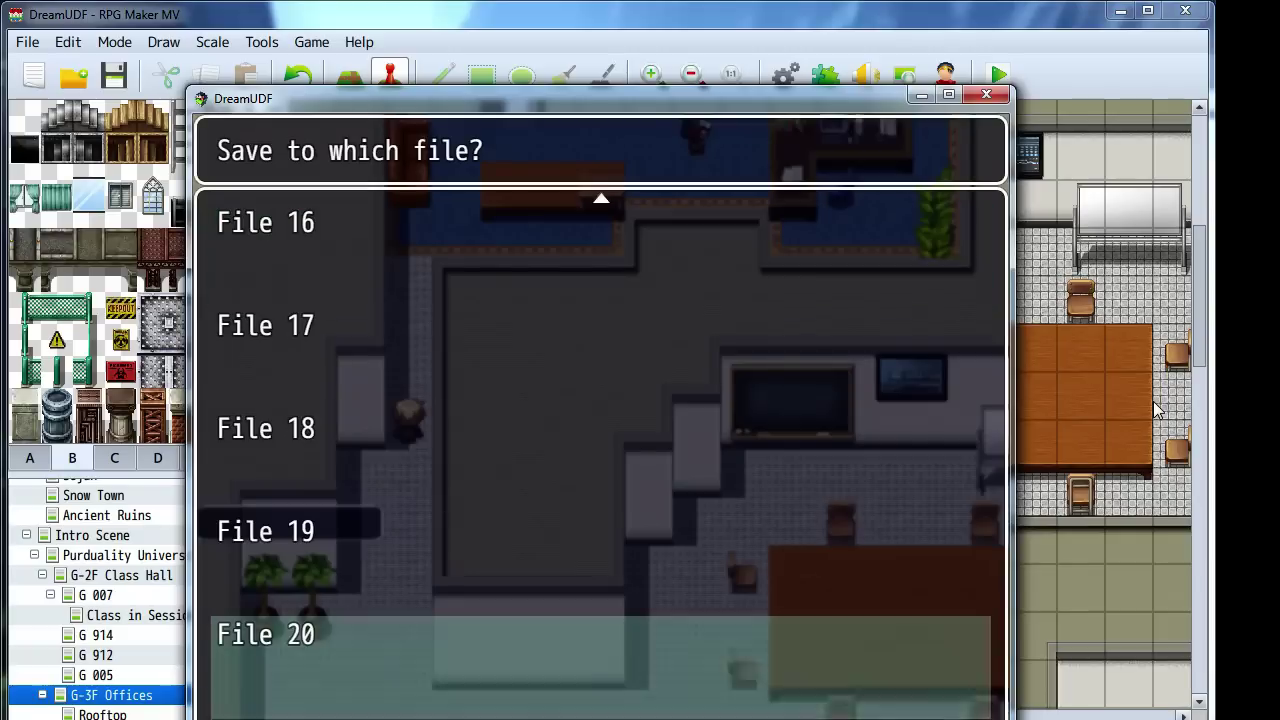
{"action": "key", "text": "Down"}
{"action": "key", "text": "Up"}
{"action": "key", "text": "Up"}
{"action": "key", "text": "Up"}
{"action": "key", "text": "Up"}
{"action": "key", "text": "Up"}
{"action": "key", "text": "Up"}
{"action": "key", "text": "Up"}
{"action": "key", "text": "Up"}
{"action": "key", "text": "Up"}
{"action": "key", "text": "Up"}
{"action": "key", "text": "Up"}
{"action": "key", "text": "Up"}
{"action": "key", "text": "Up"}
{"action": "key", "text": "Up"}
{"action": "key", "text": "Up"}
{"action": "key", "text": "Up"}
{"action": "key", "text": "Up"}
{"action": "key", "text": "Up"}
{"action": "key", "text": "Up"}
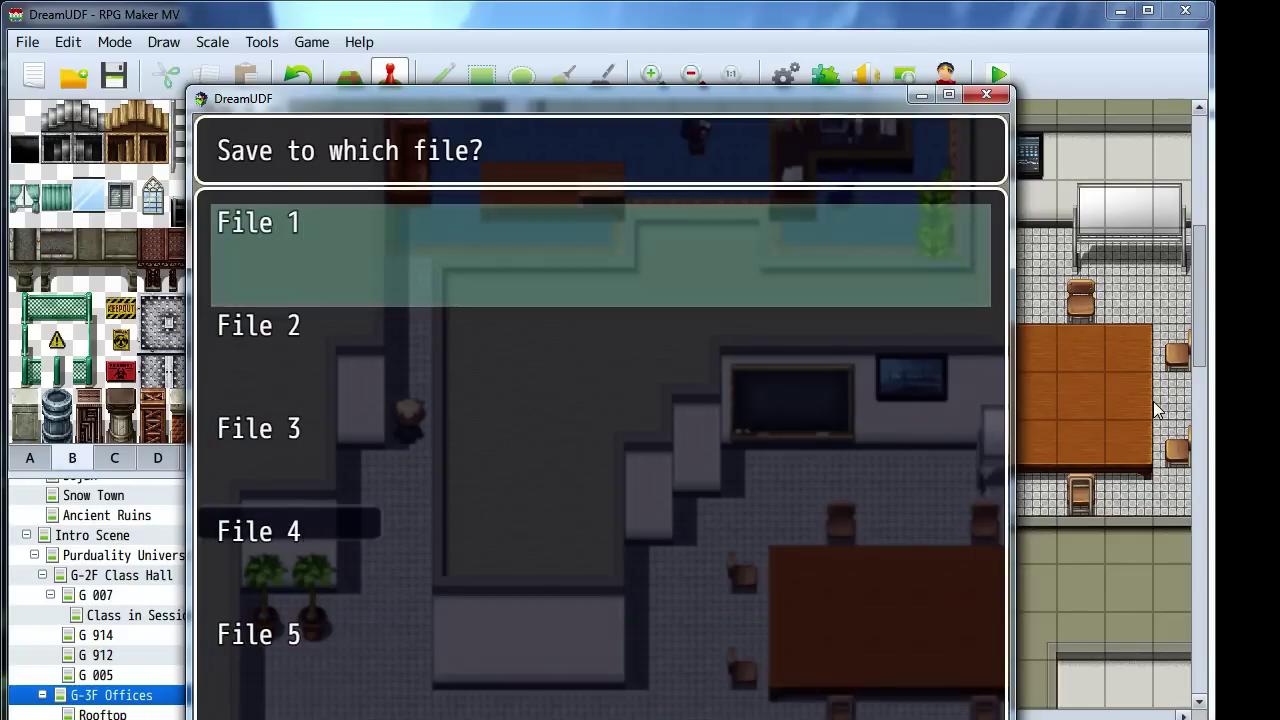
{"action": "key", "text": "Return"}
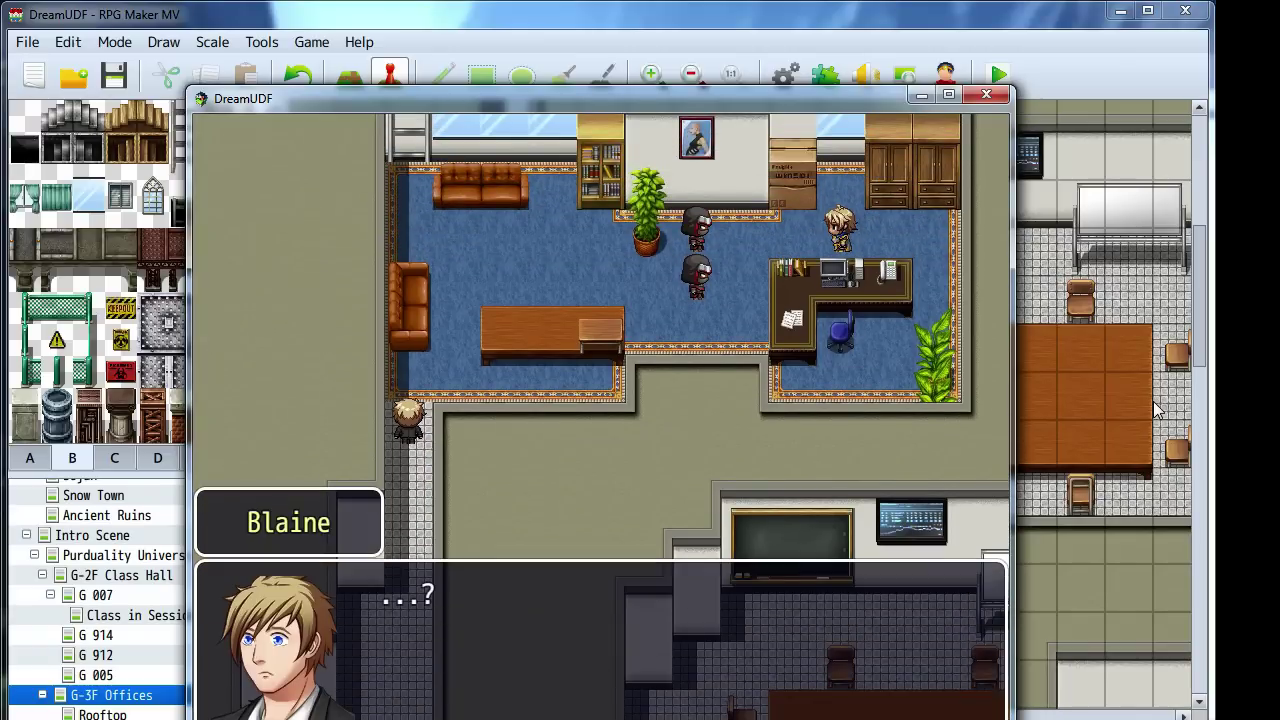
Play through the office cutscene dialogue up to Ambrose's "Watch out!" line, and close the playtest
{"action": "key", "text": "Return"}
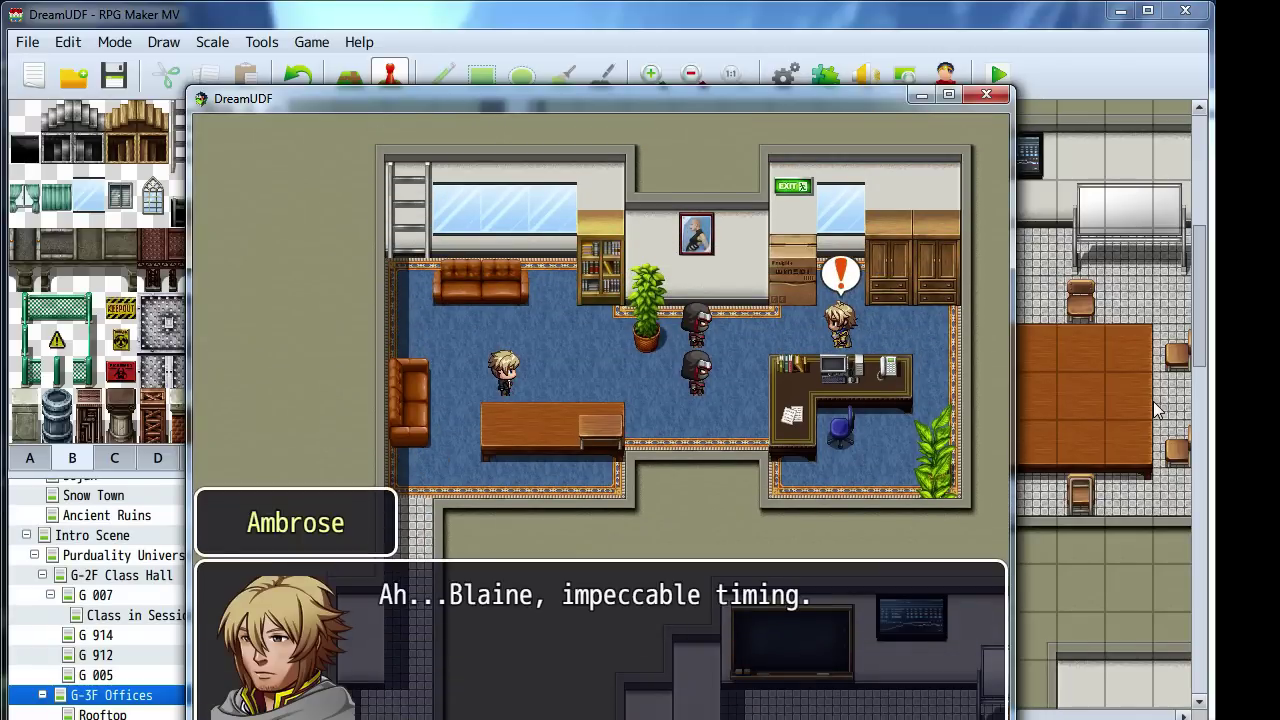
{"action": "key", "text": "Return"}
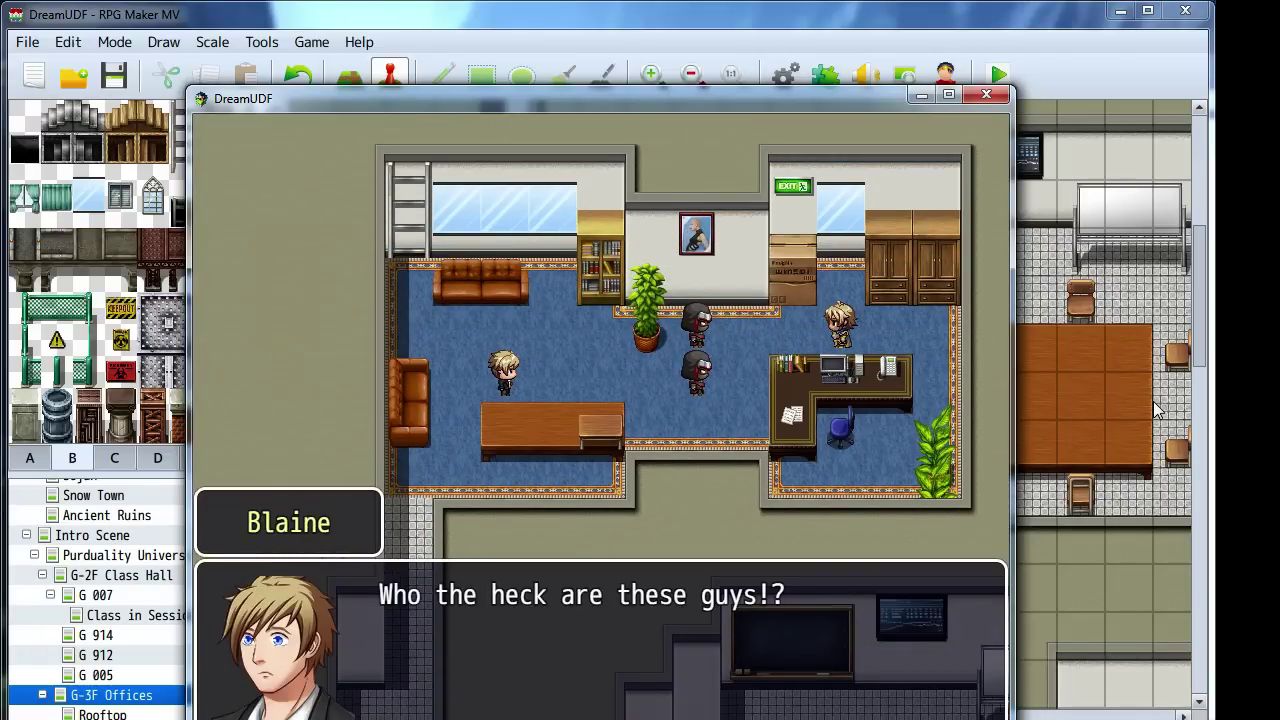
{"action": "key", "text": "Return"}
{"action": "key", "text": "Return"}
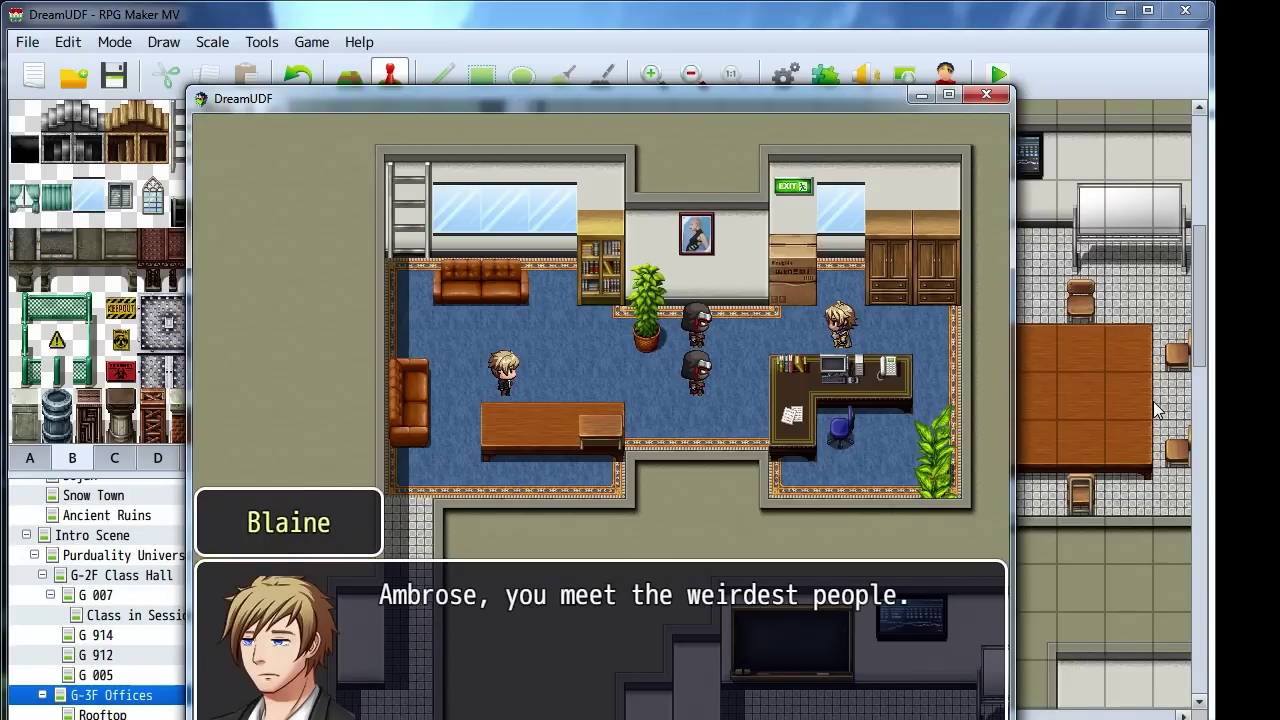
{"action": "key", "text": "Return"}
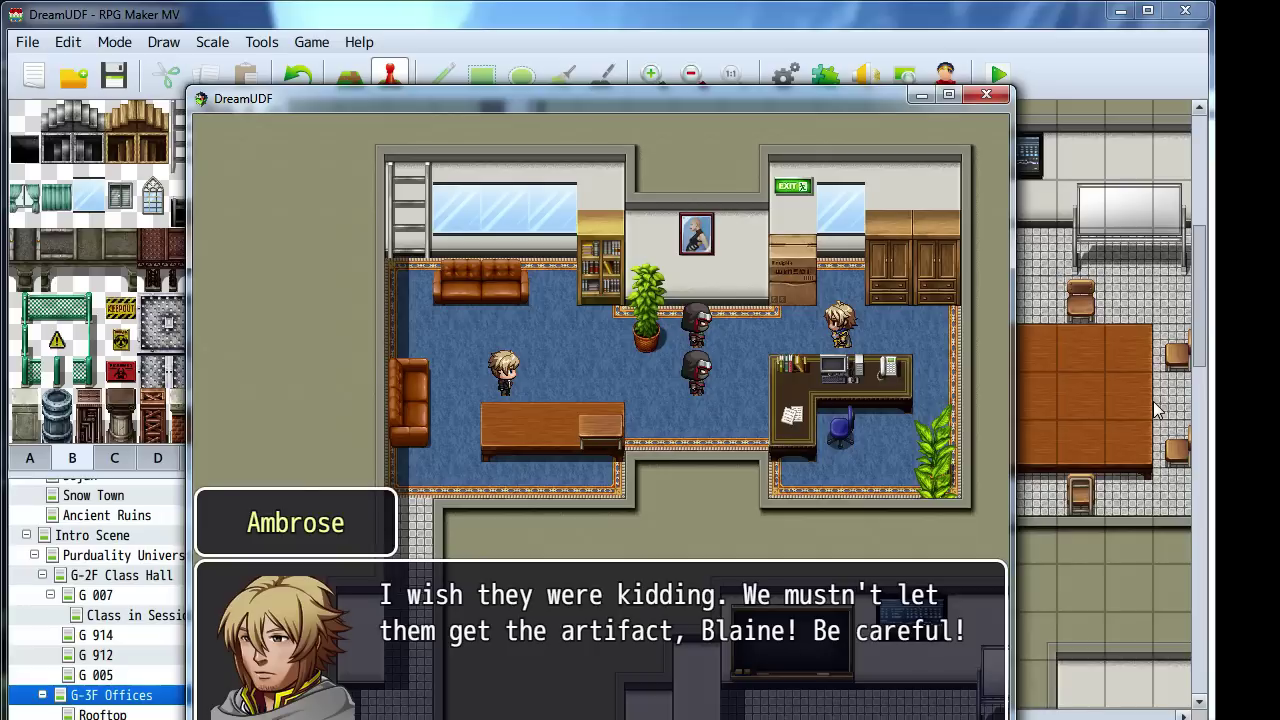
{"action": "key", "text": "Return"}
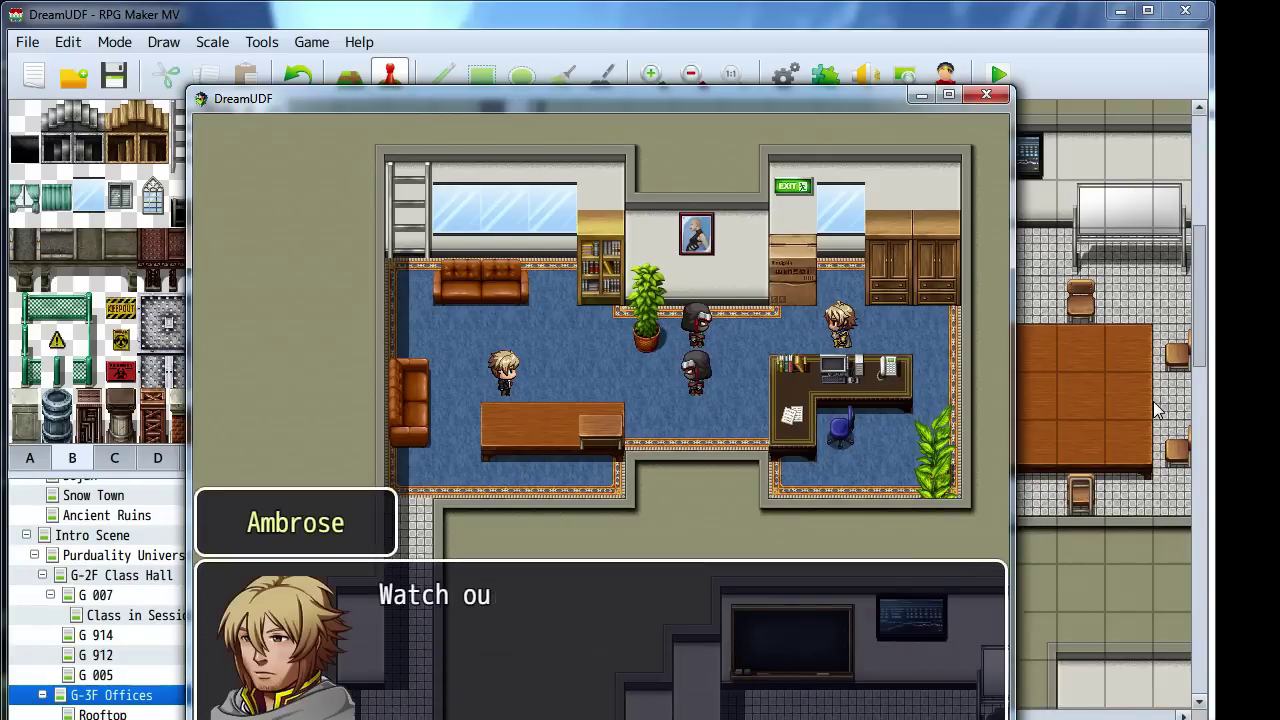
{"action": "key", "text": "Return"}
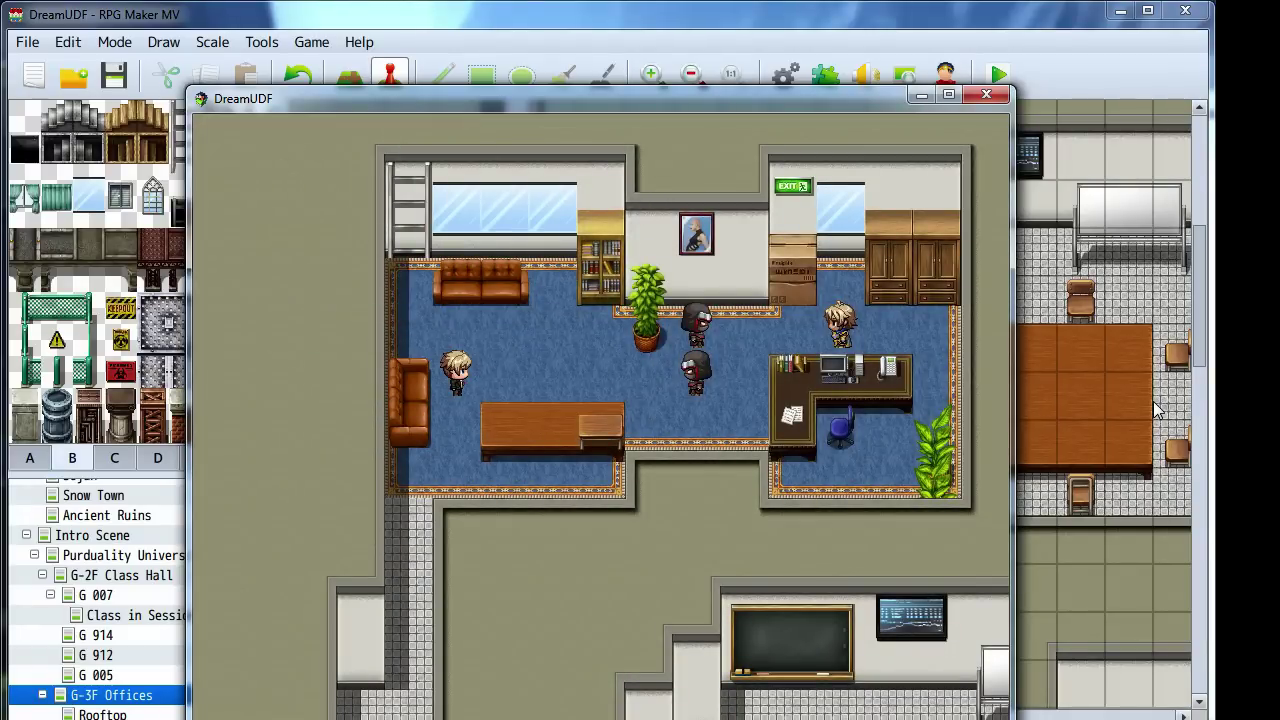
{"action": "left_click", "coordinate": [986, 95]}
Examine the cutscene commands and player movement route of event EV015 at the office entrance
{"action": "scroll", "coordinate": [931, 171], "scroll_direction": "down", "scroll_amount": 1, "text": "ctrl"}
{"action": "scroll", "coordinate": [527, 320], "scroll_direction": "up", "scroll_amount": 1, "text": "ctrl"}
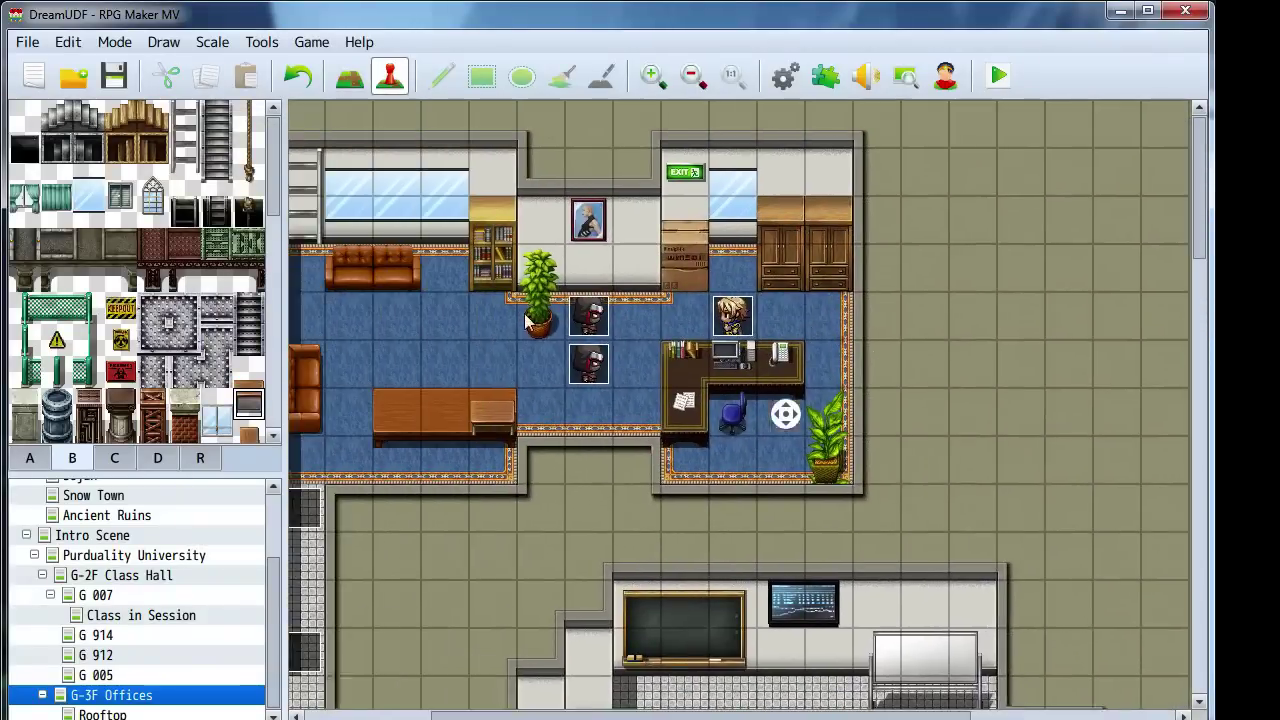
{"action": "scroll", "coordinate": [527, 320], "scroll_direction": "left", "scroll_amount": 4}
{"action": "double_click", "coordinate": [301, 508]}
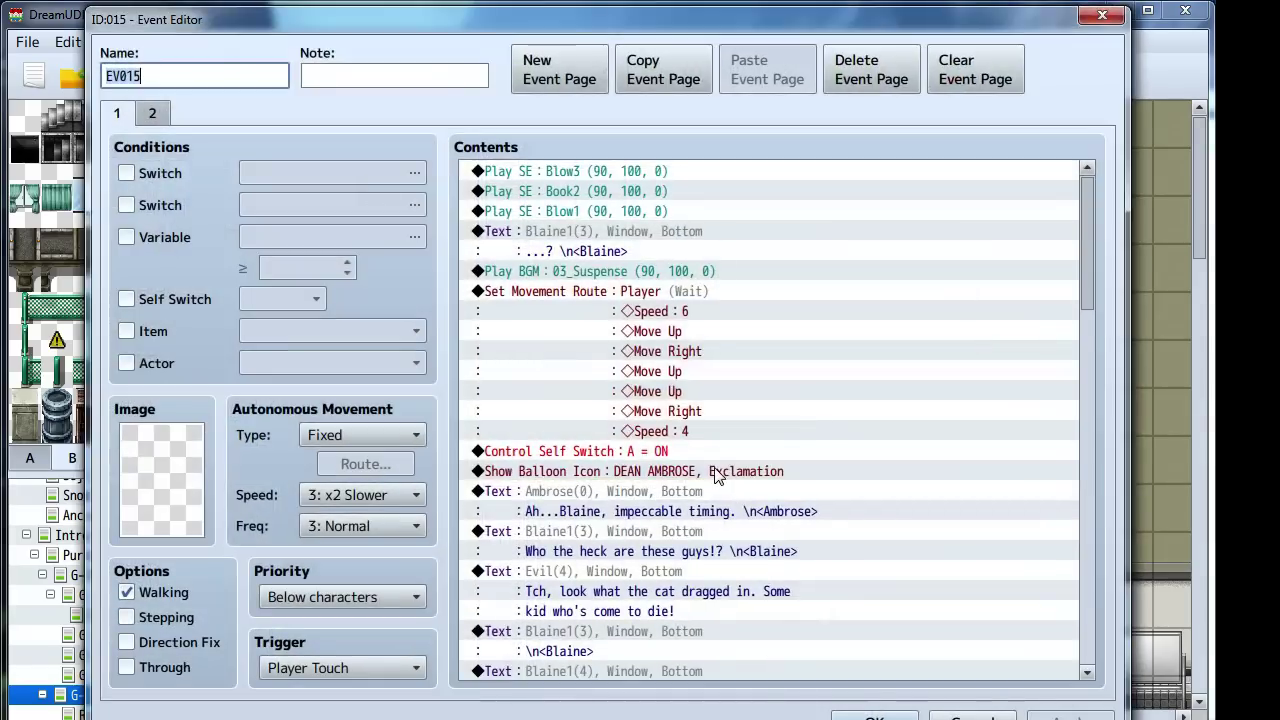
{"action": "scroll", "coordinate": [714, 476], "scroll_direction": "down", "scroll_amount": 10}
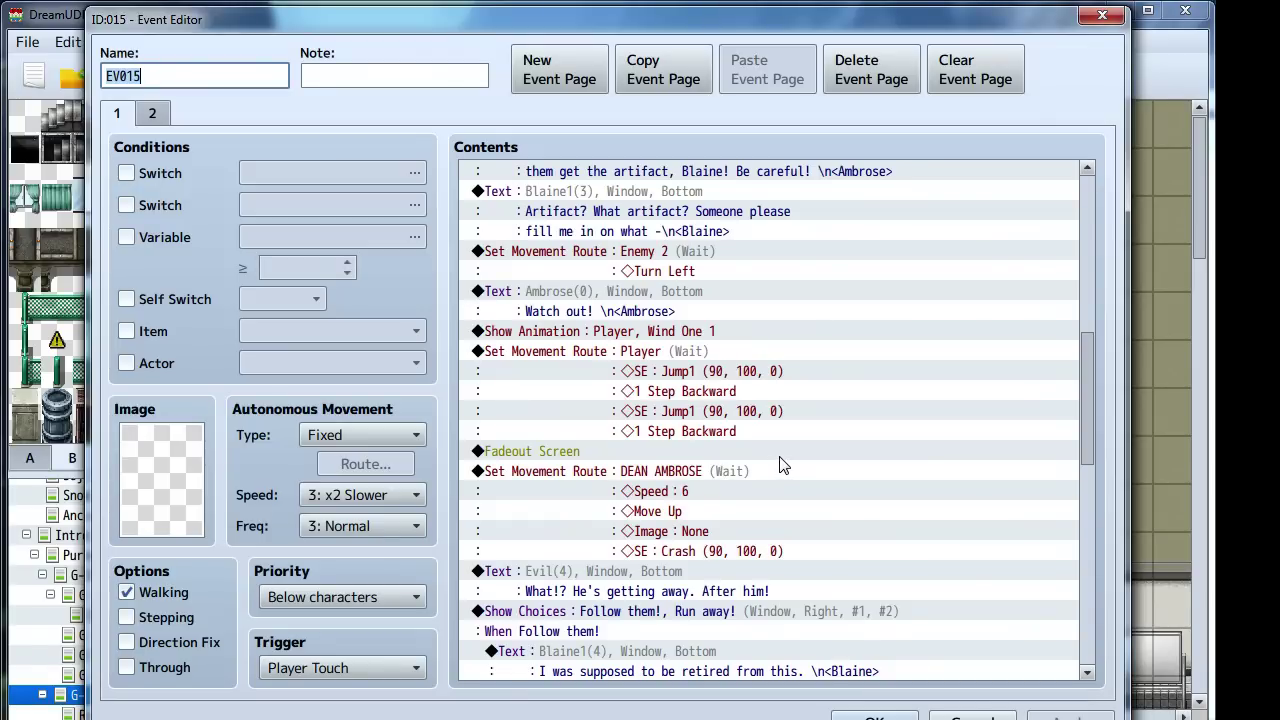
{"action": "left_click", "coordinate": [960, 713]}
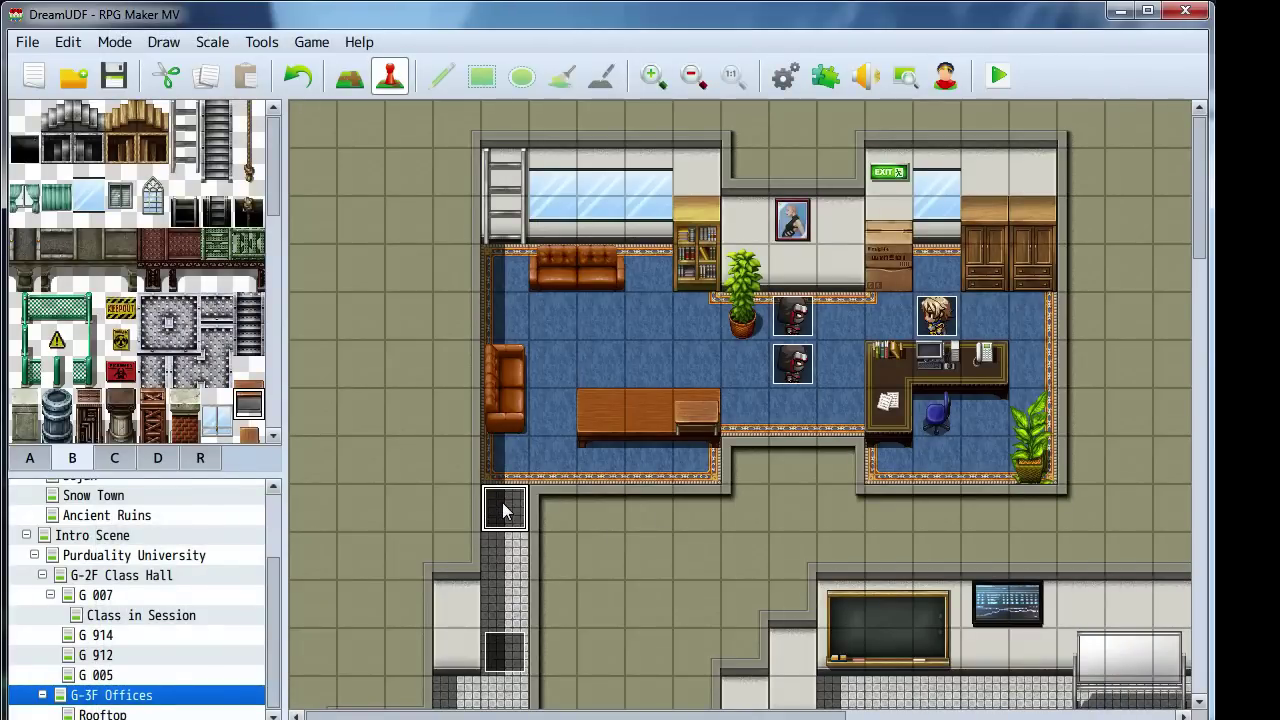
{"action": "double_click", "coordinate": [503, 509]}
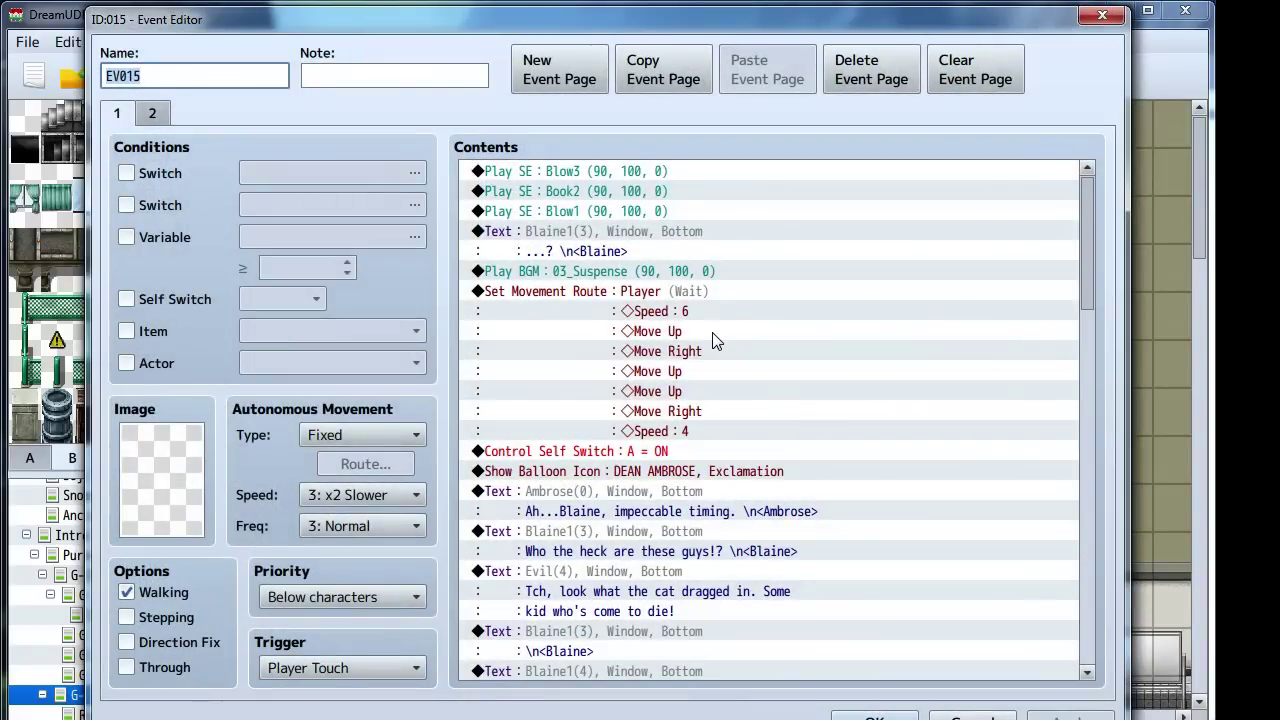
{"action": "left_click", "coordinate": [966, 712]}
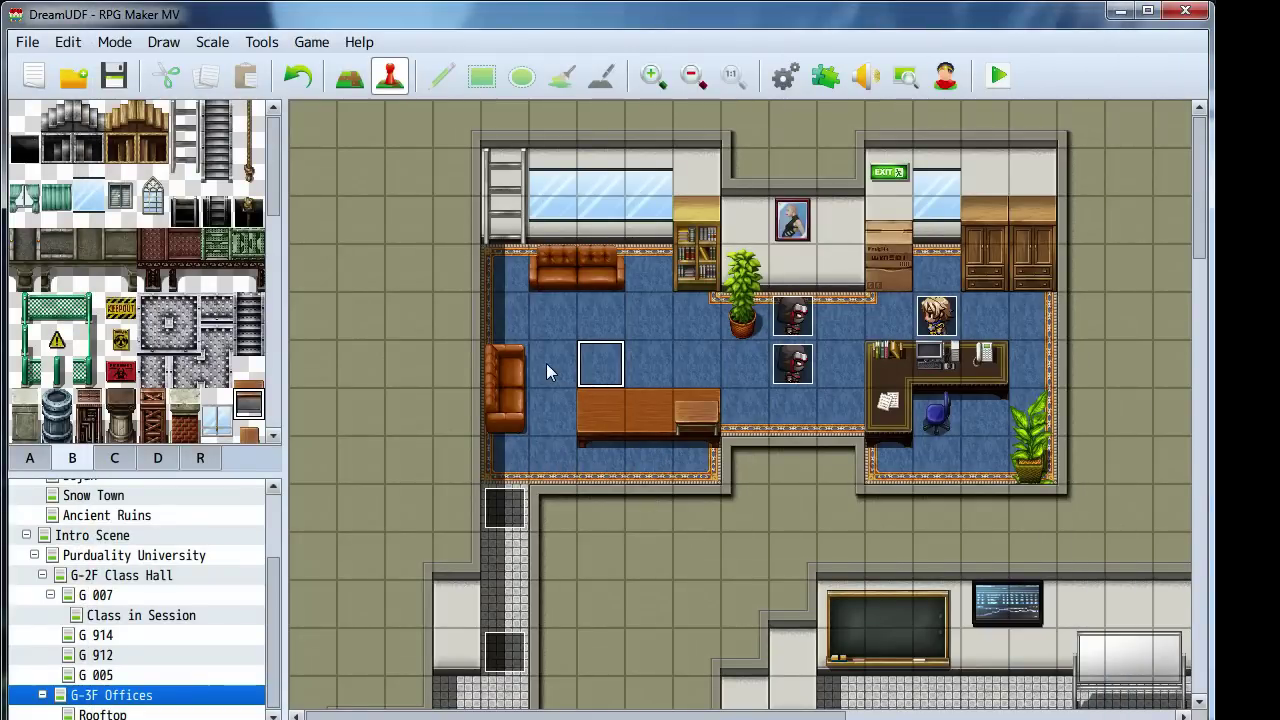
Open the player's movement route in event EV015 and remove the last Move Right command before Speed: 4
{"action": "double_click", "coordinate": [503, 509]}
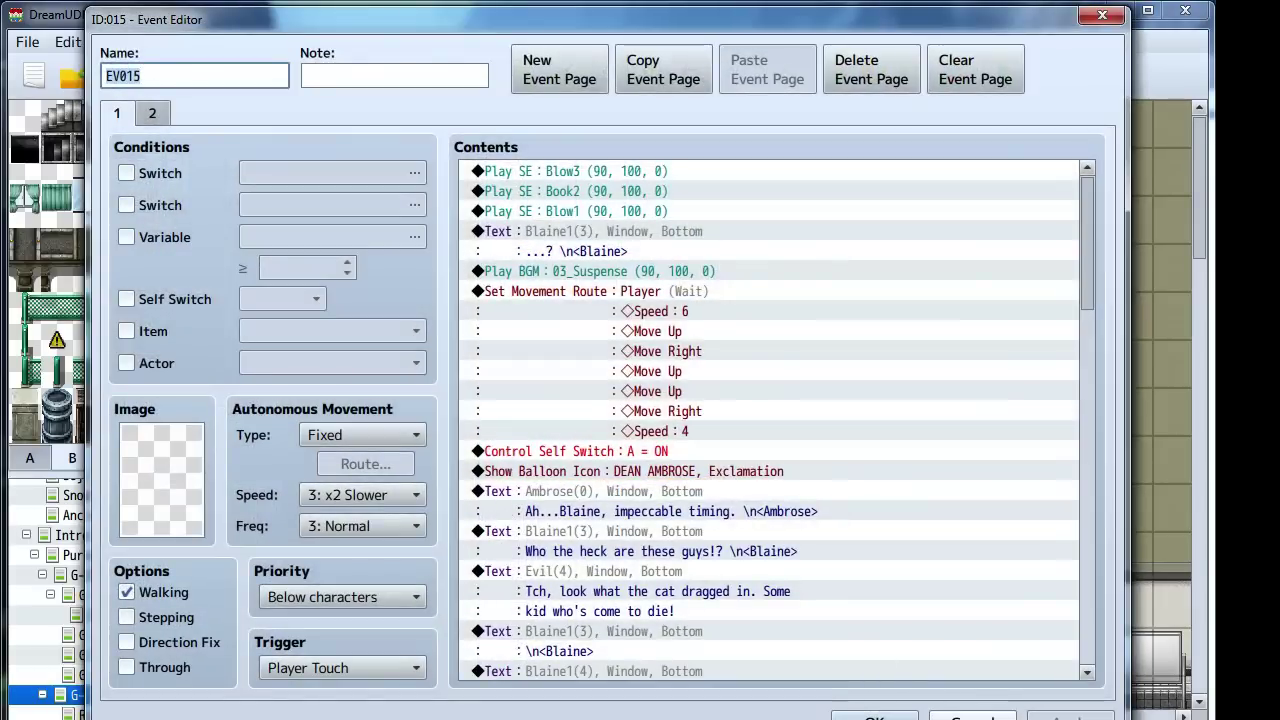
{"action": "left_click", "coordinate": [633, 297]}
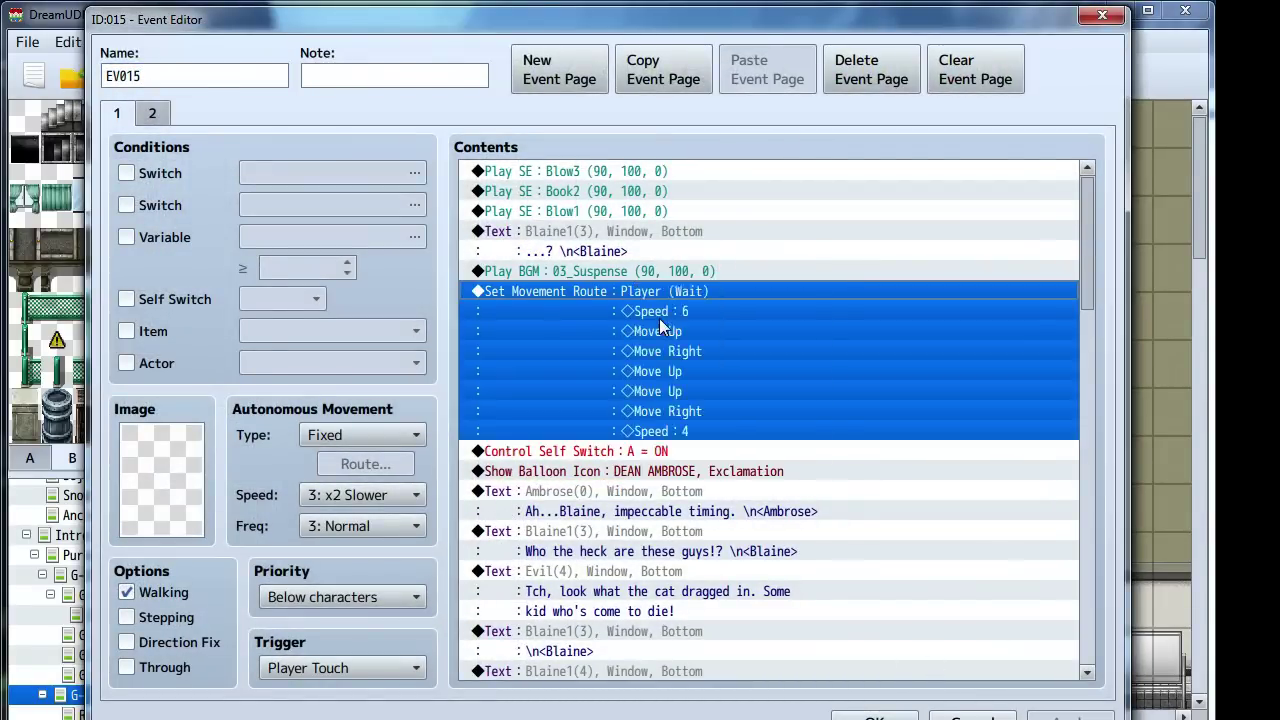
{"action": "double_click", "coordinate": [659, 318]}
{"action": "left_click", "coordinate": [338, 350]}
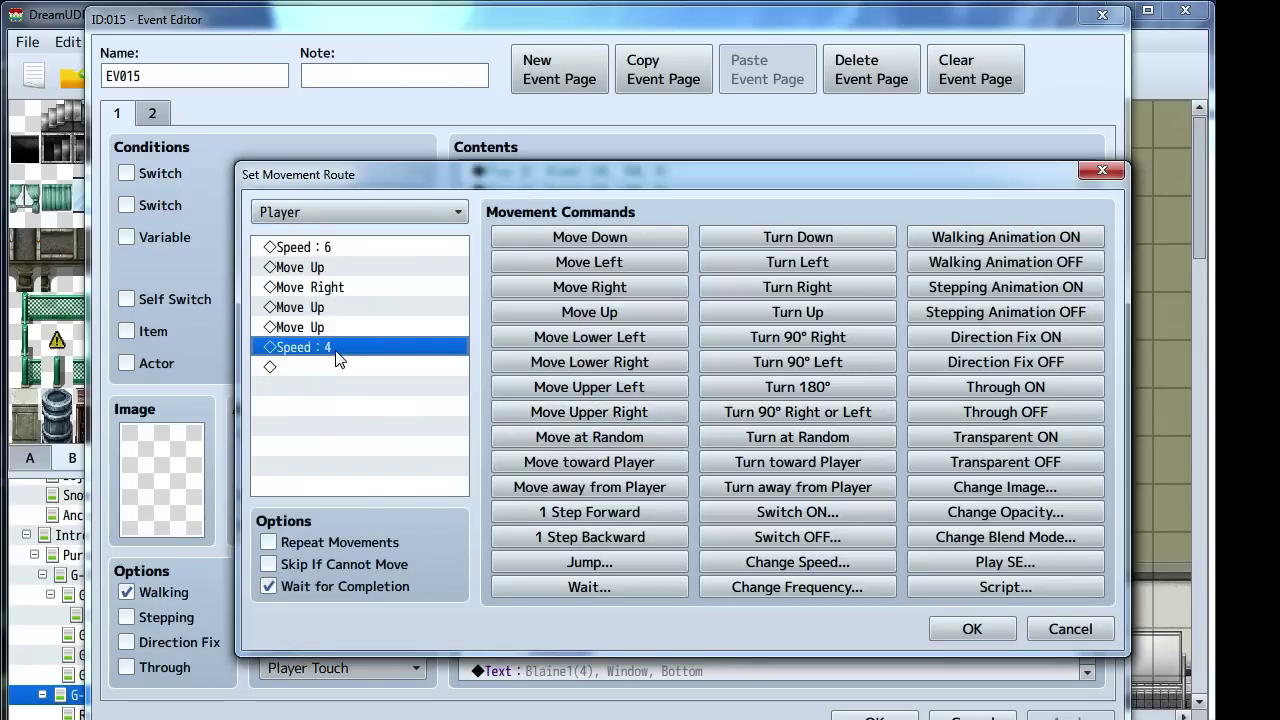
{"action": "key", "text": "ctrl+c"}
{"action": "key", "text": "ctrl+v"}
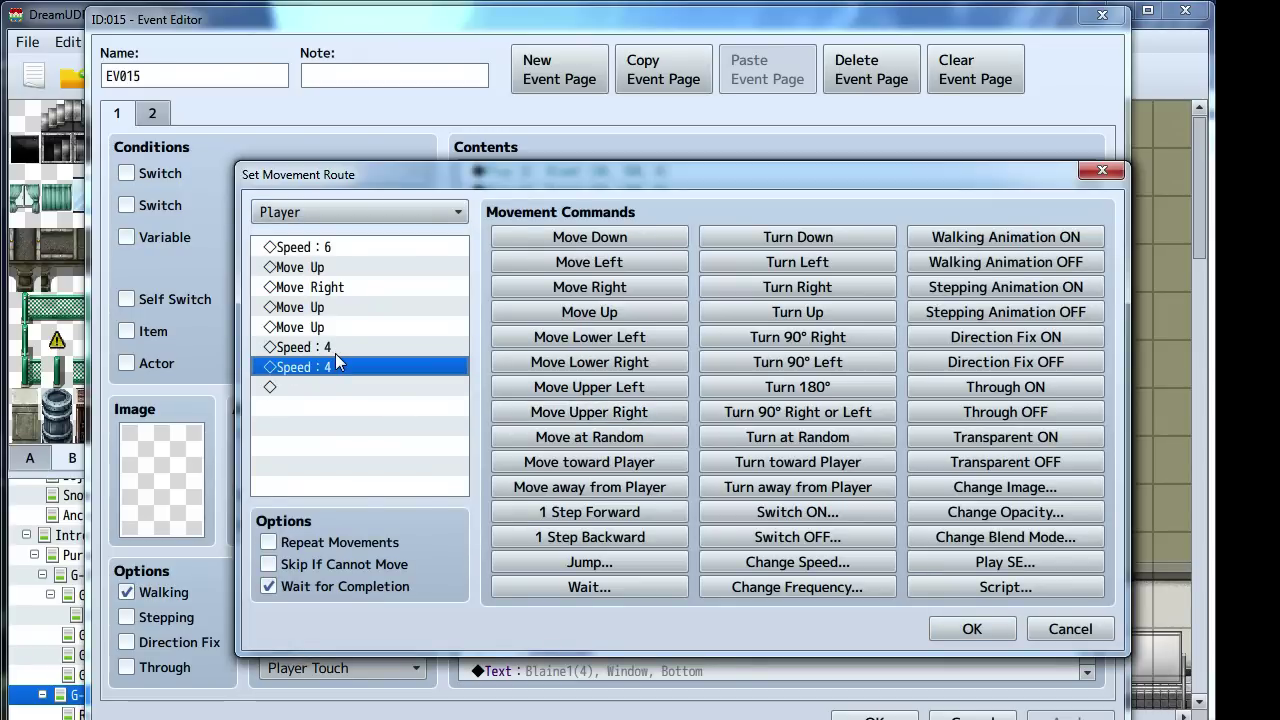
{"action": "right_click", "coordinate": [315, 351]}
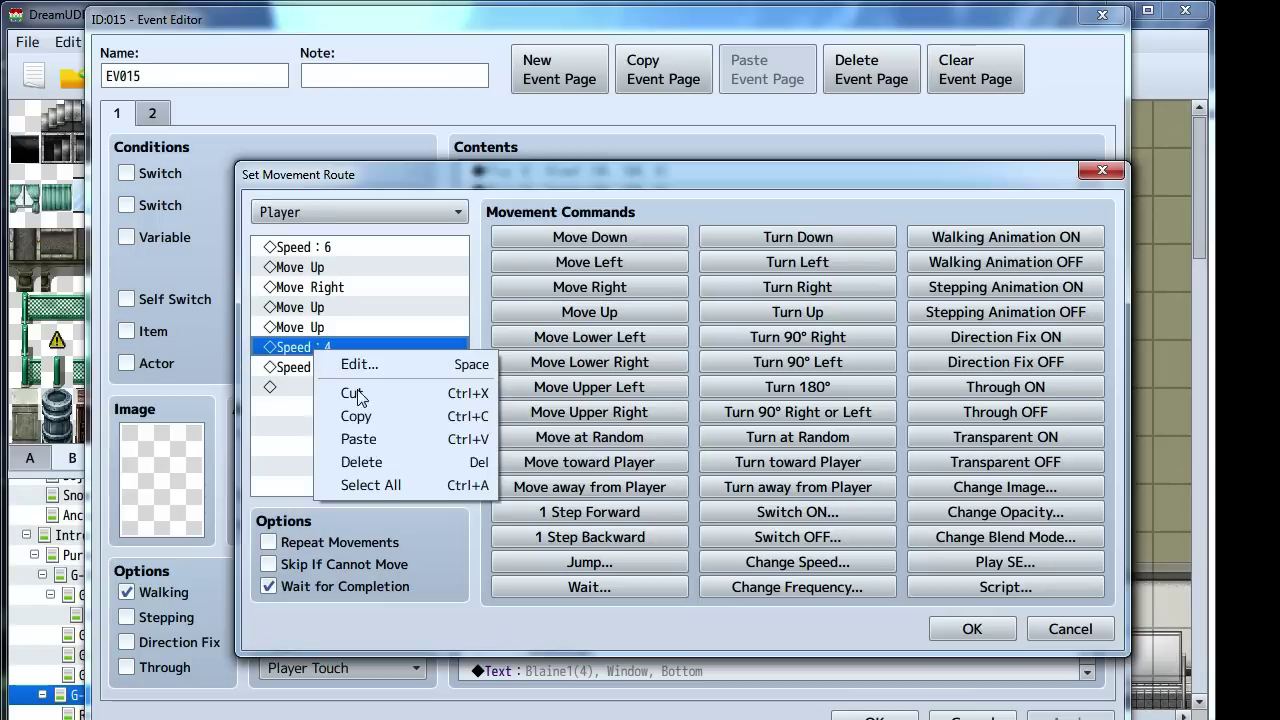
{"action": "left_click", "coordinate": [362, 461]}
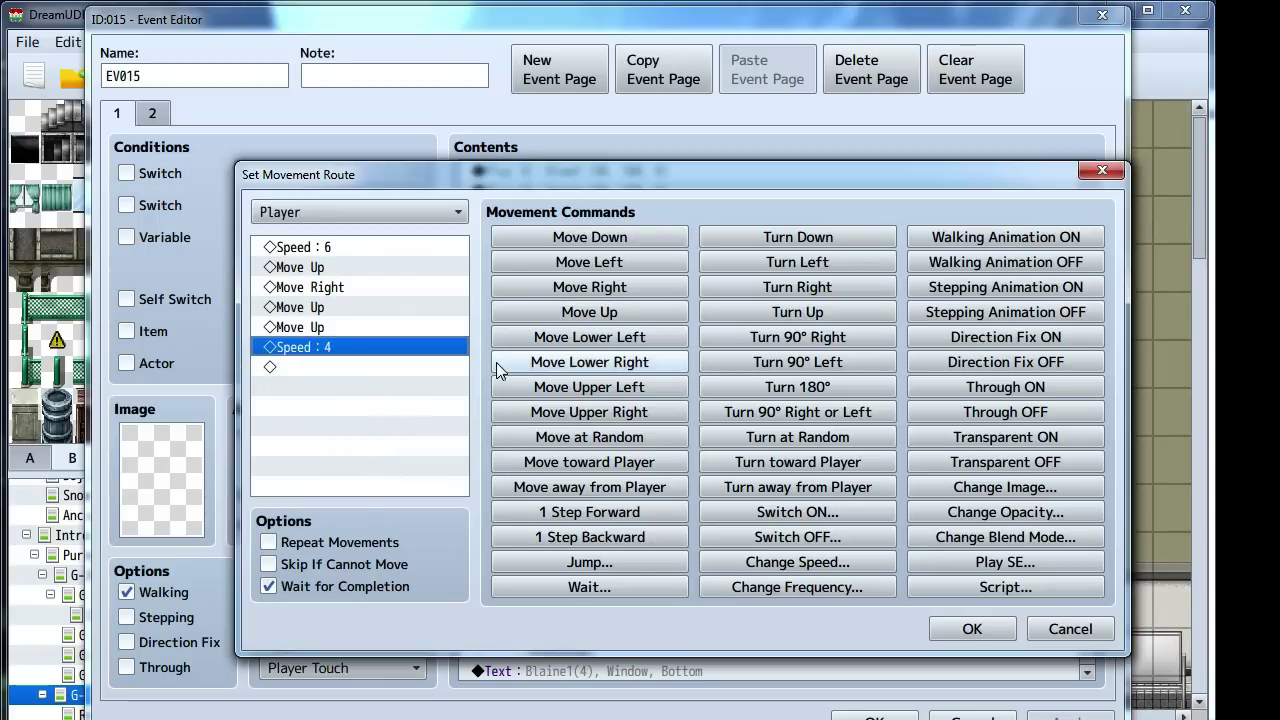
Insert two Move Right commands before Speed: 4 in the player's route, apply the change and close the event
{"action": "left_click", "coordinate": [589, 287]}
{"action": "left_click", "coordinate": [589, 287]}
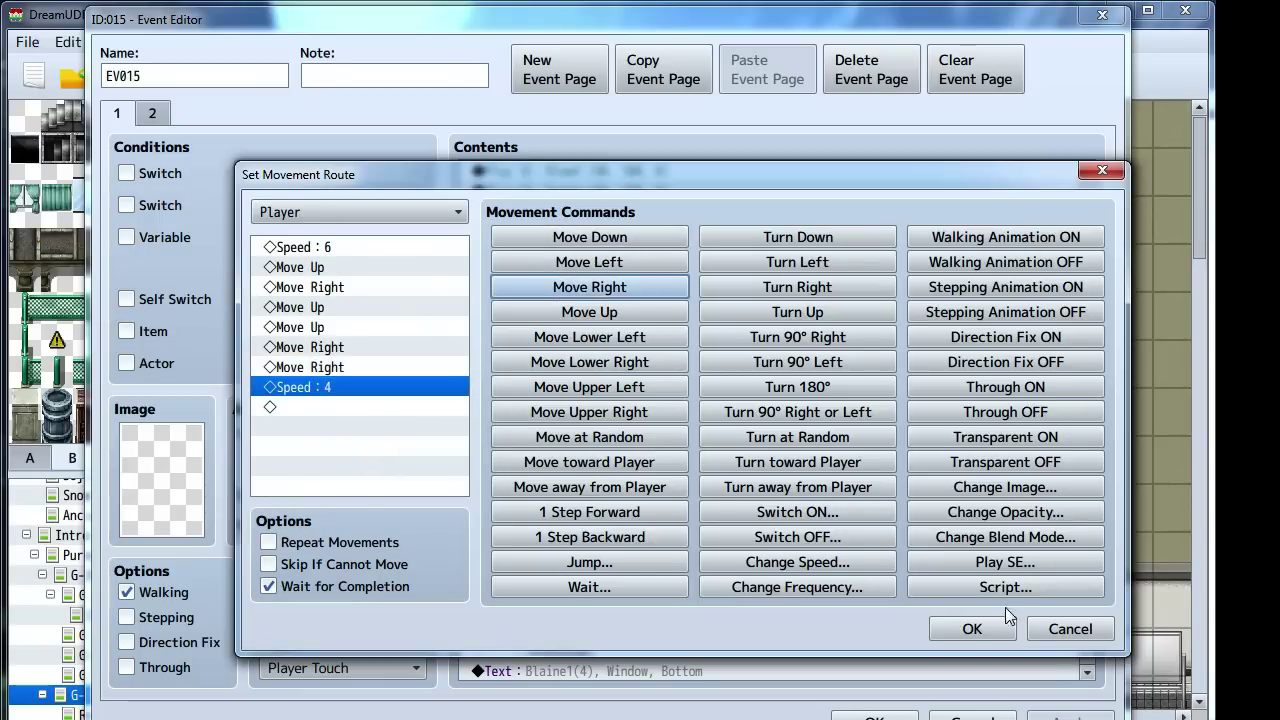
{"action": "left_click", "coordinate": [972, 628]}
{"action": "left_click", "coordinate": [1030, 717]}
{"action": "left_click", "coordinate": [970, 717]}
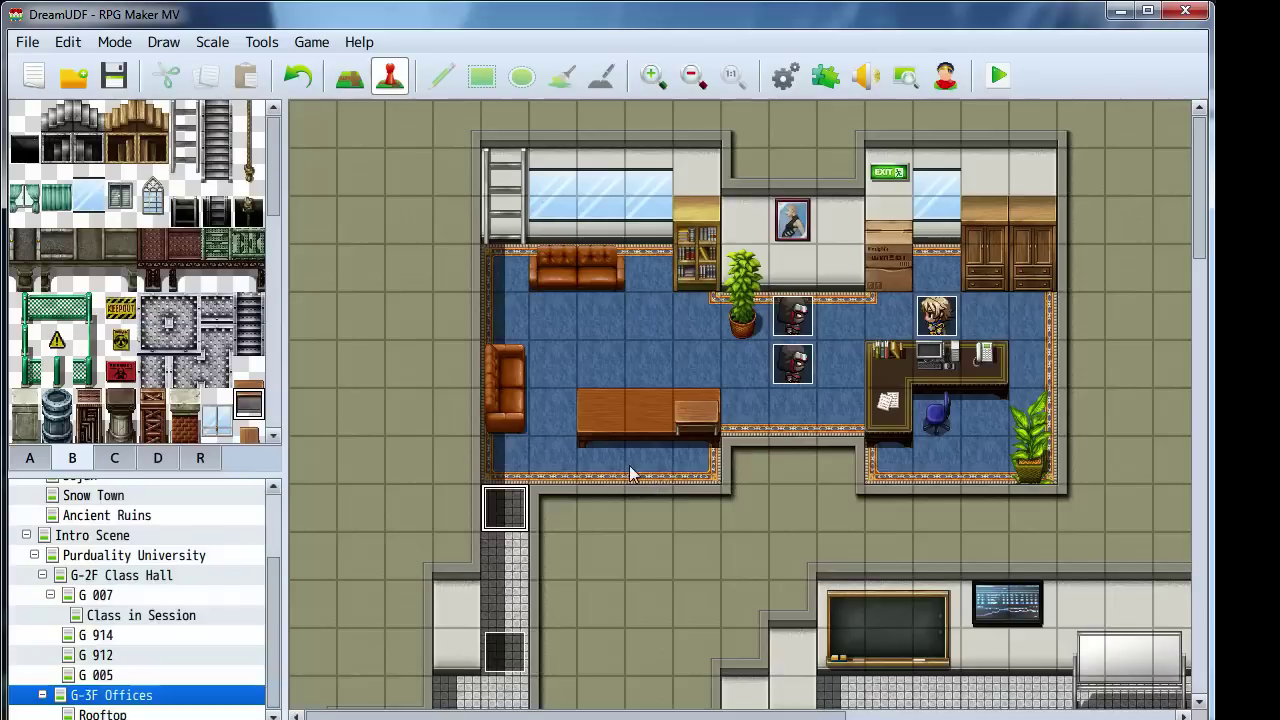
Playtest the office cutscene again, skipping the save prompt and advancing the dialogue to the "Follow them!" or "Run away!" choice
{"action": "left_click", "coordinate": [997, 77]}
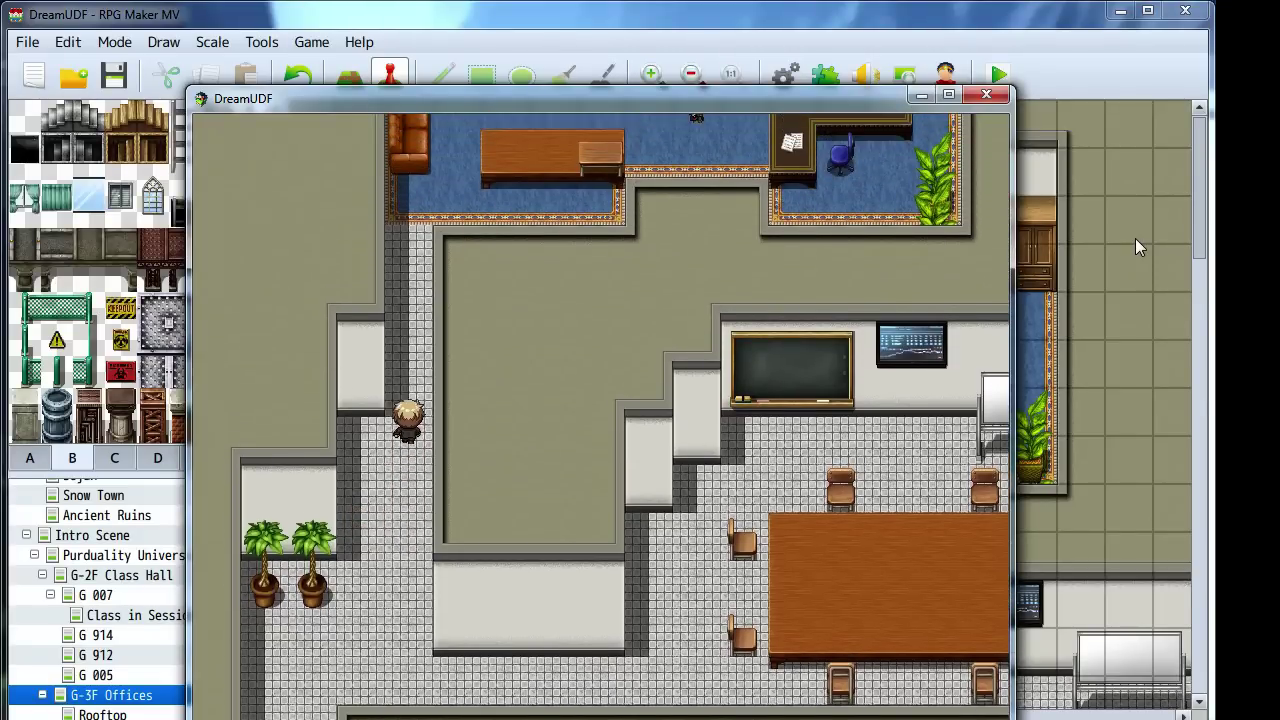
{"action": "key", "text": "Return"}
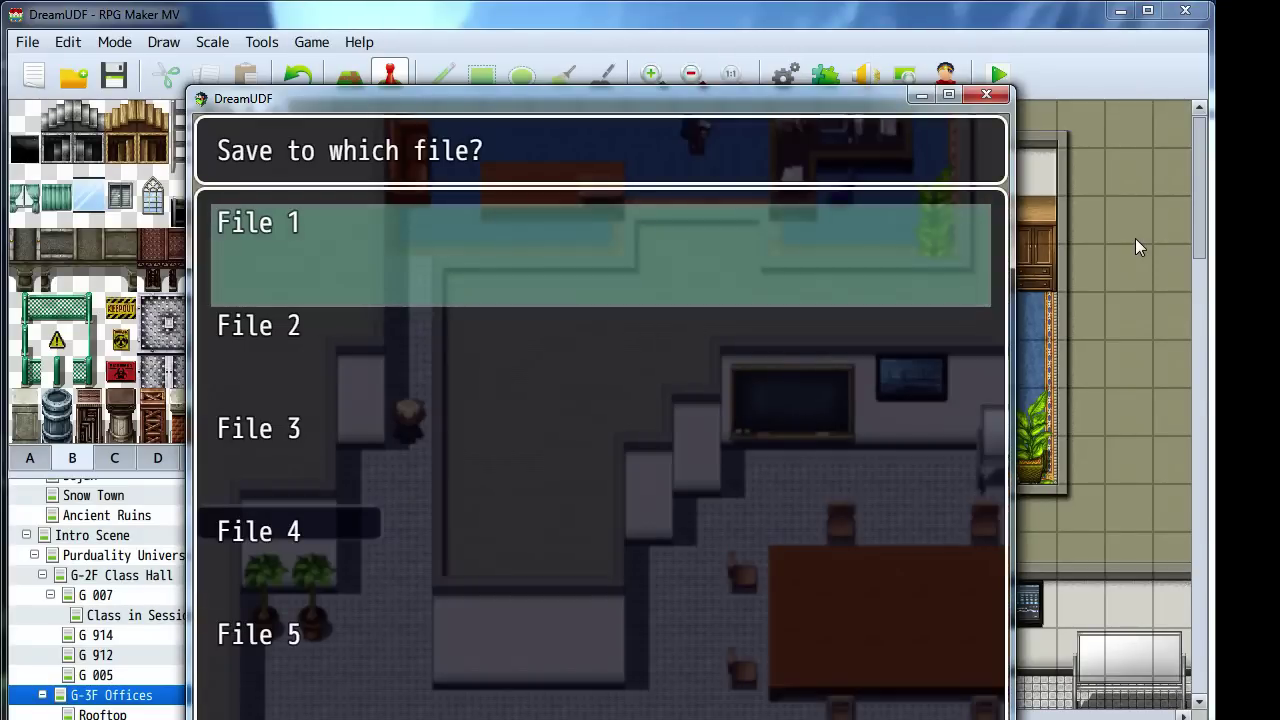
{"action": "key", "text": "Escape"}
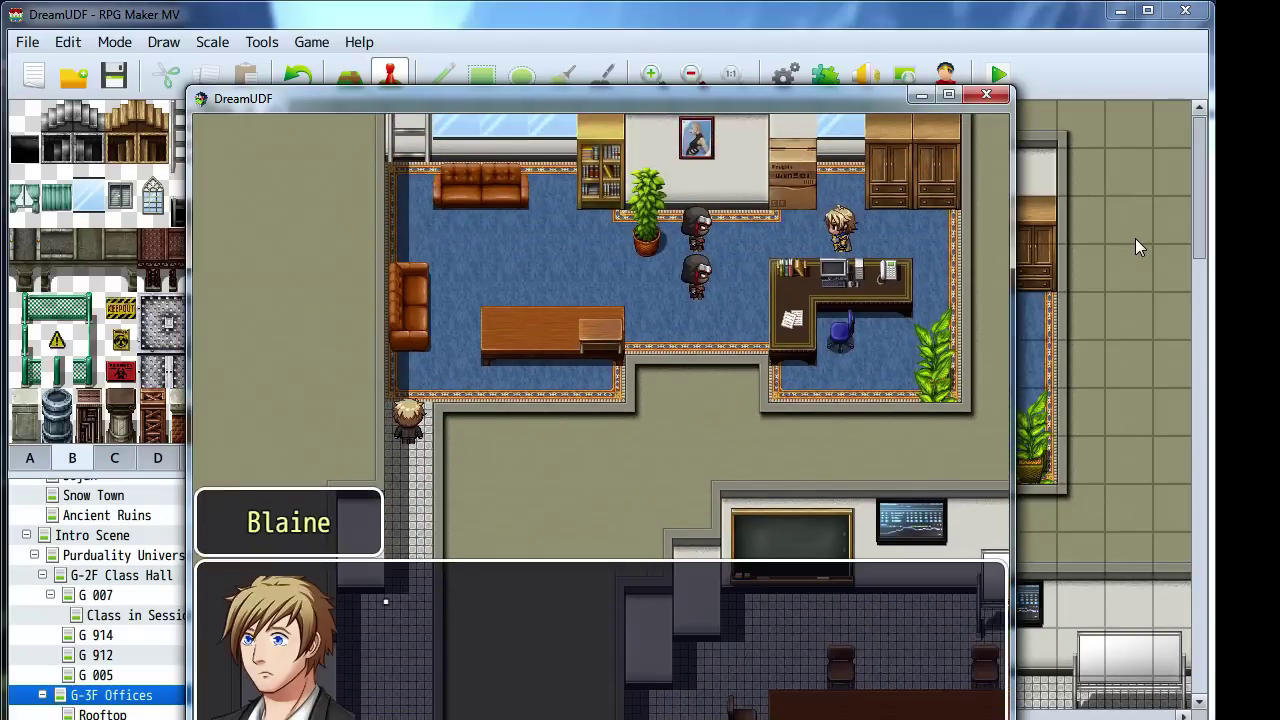
{"action": "key", "text": "Return"}
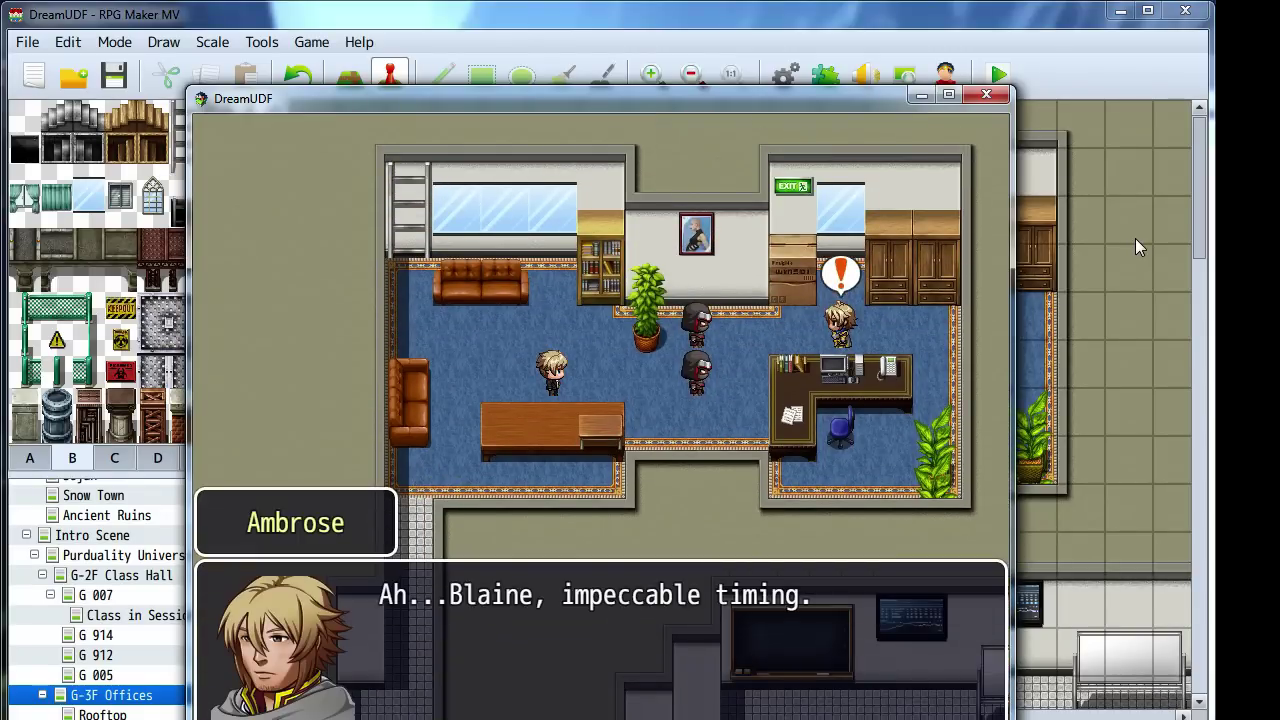
{"action": "key", "text": "Return"}
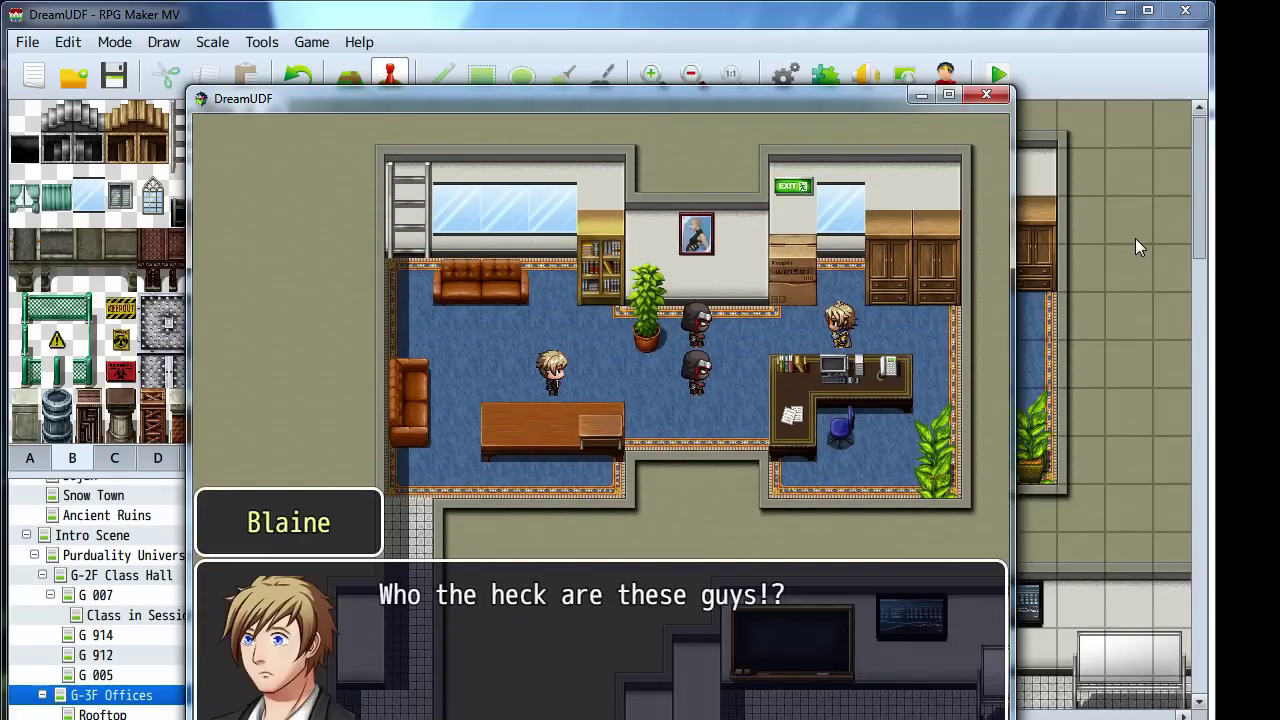
{"action": "key", "text": "Return"}
{"action": "key", "text": "Return"}
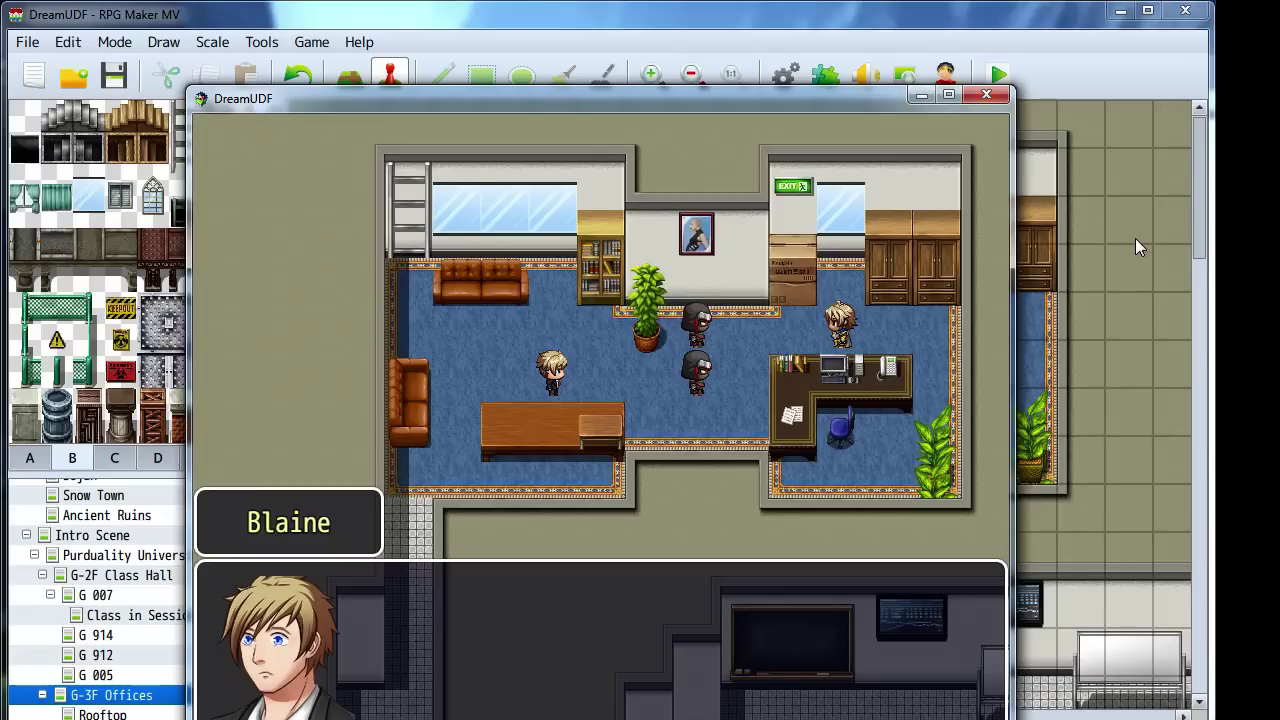
{"action": "key", "text": "Return"}
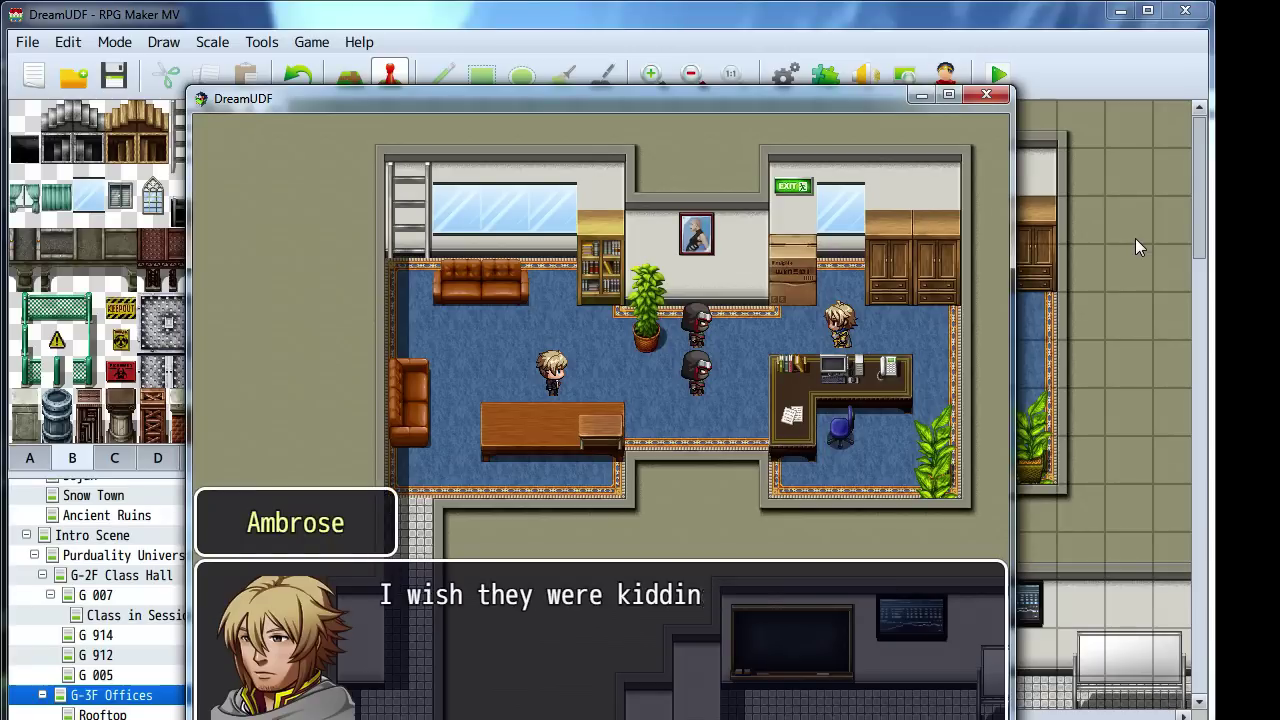
{"action": "key", "text": "Return"}
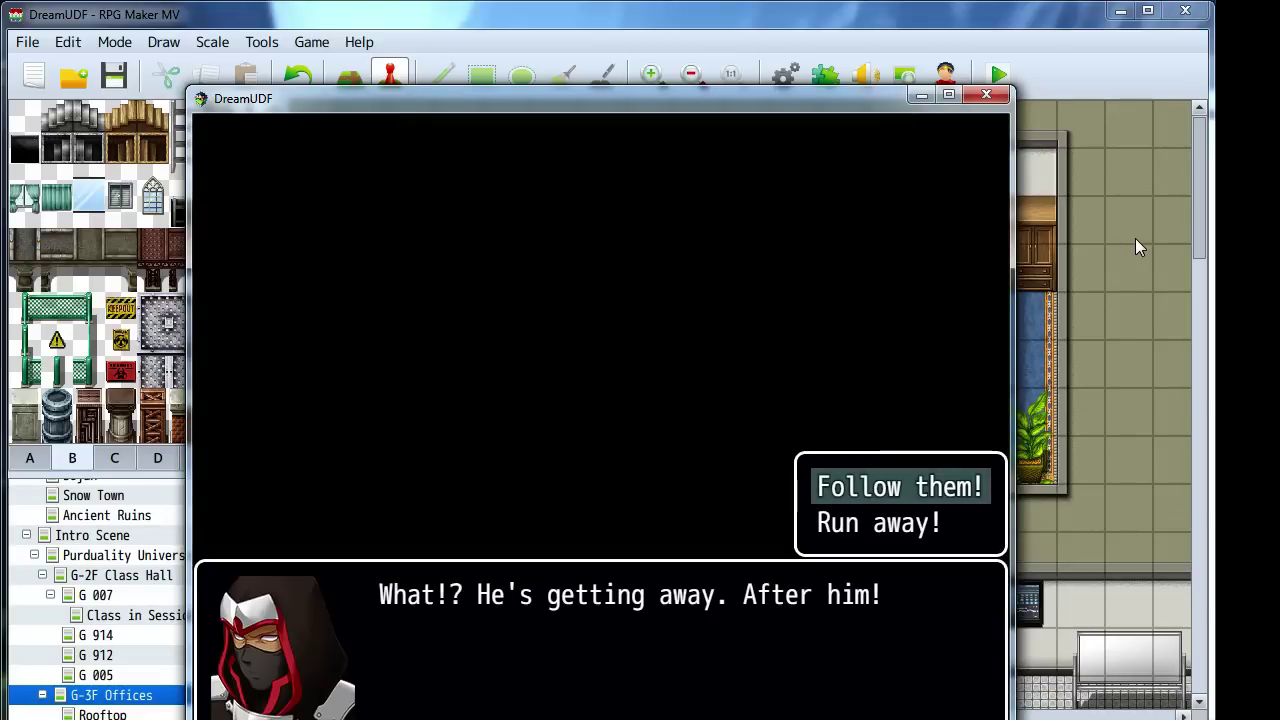
Choose "Run away!" in the playtest, advance the dialogue to the soldier's rooftop line and close the game
{"action": "key", "text": "Down"}
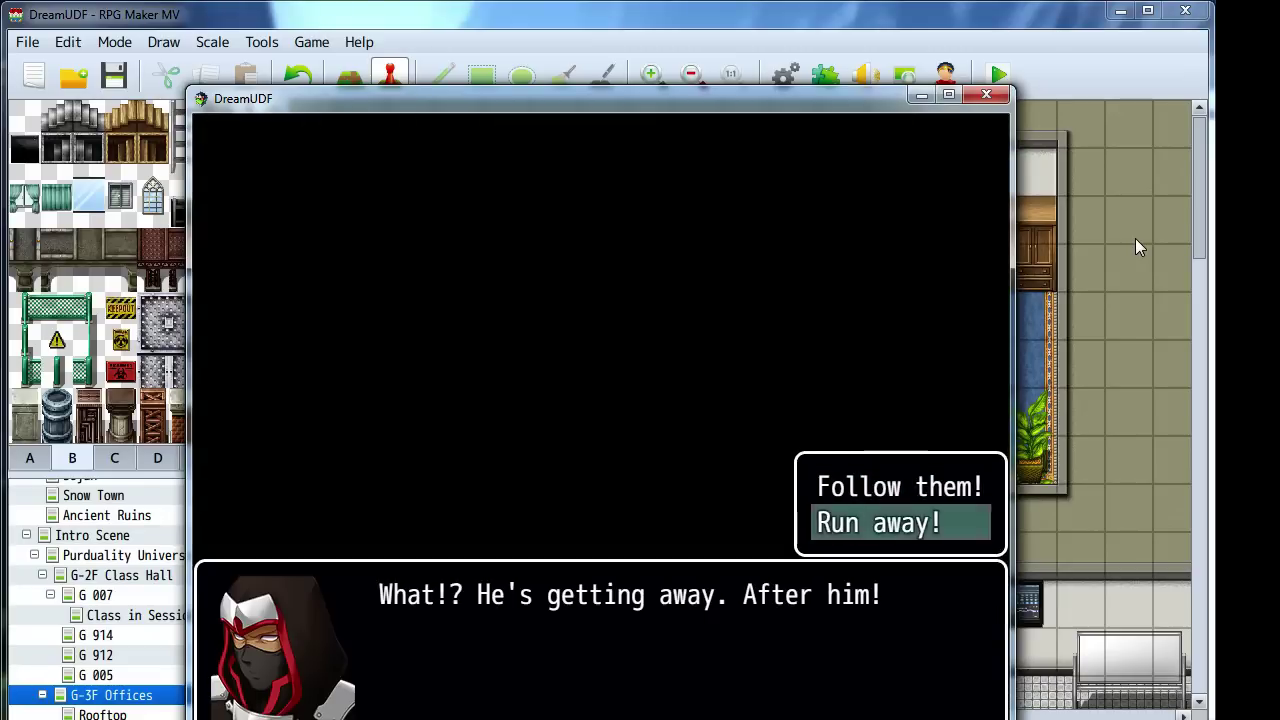
{"action": "key", "text": "Return"}
{"action": "key", "text": "Return"}
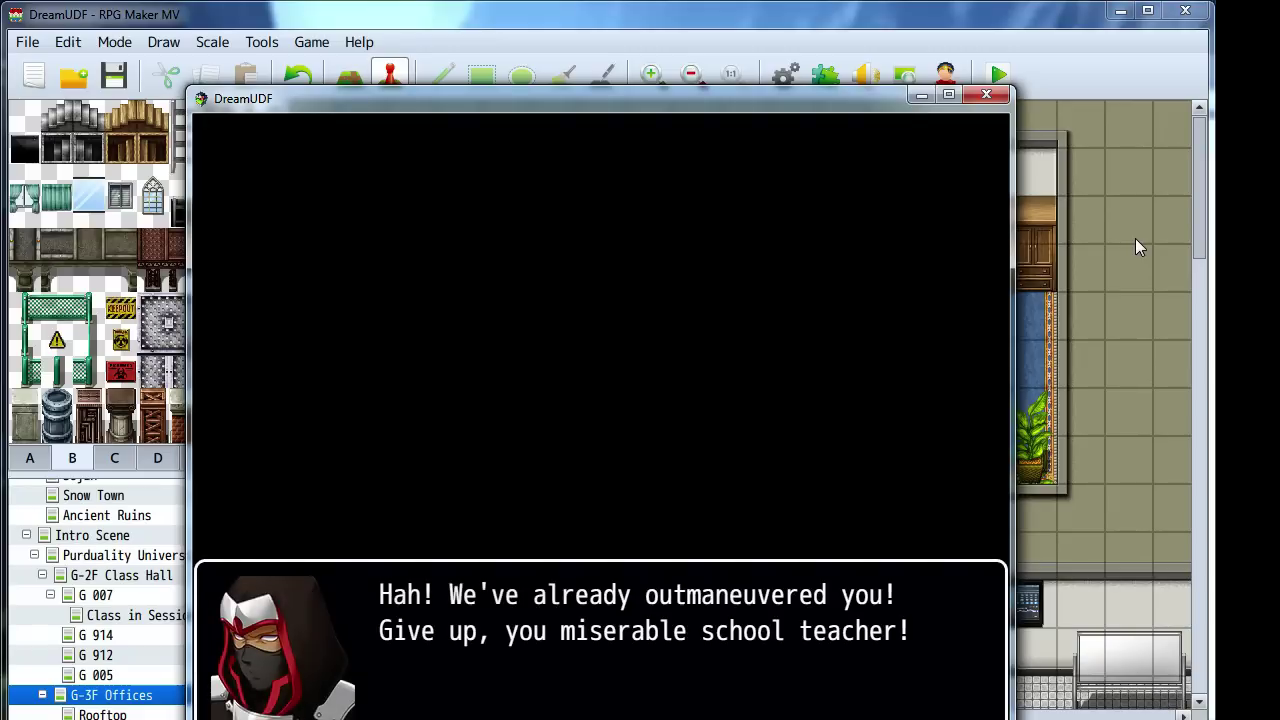
{"action": "left_click", "coordinate": [984, 94]}
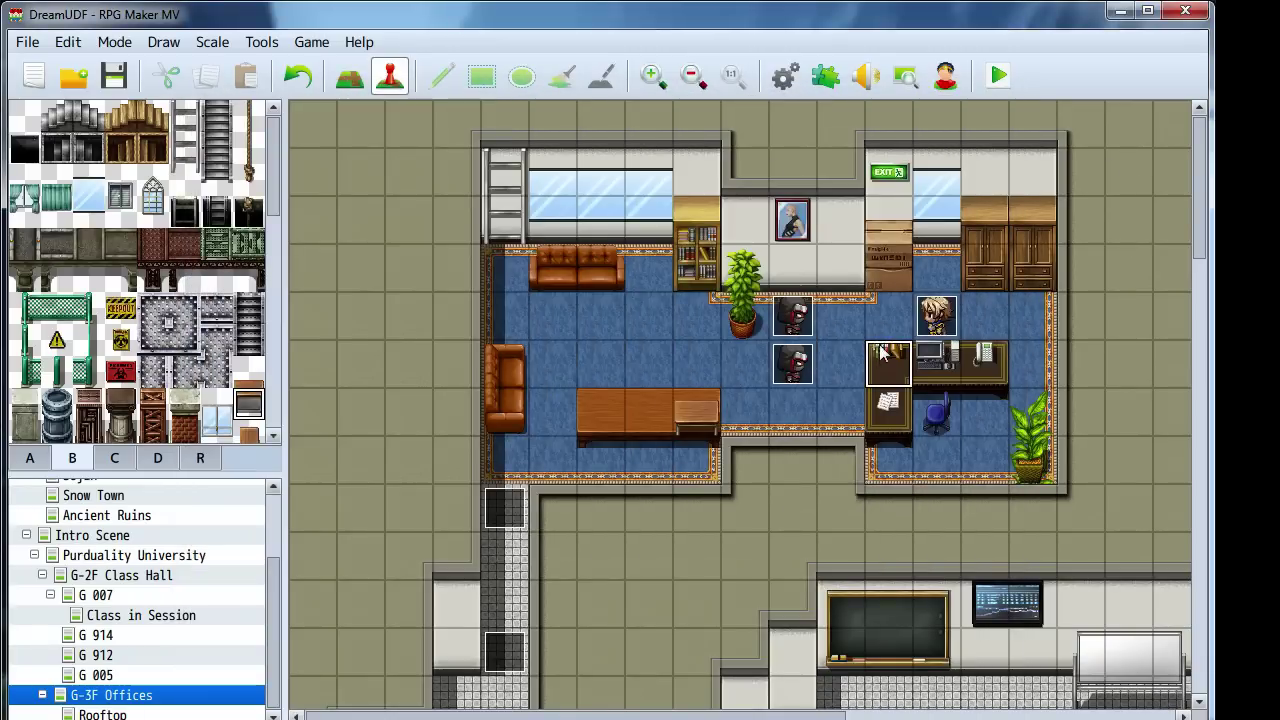
In event EV015, insert a Fadein Screen command after the Rooftop player transfer in the "Run away!" branch
{"action": "double_click", "coordinate": [505, 508]}
{"action": "scroll", "coordinate": [688, 458], "scroll_direction": "down", "scroll_amount": 10}
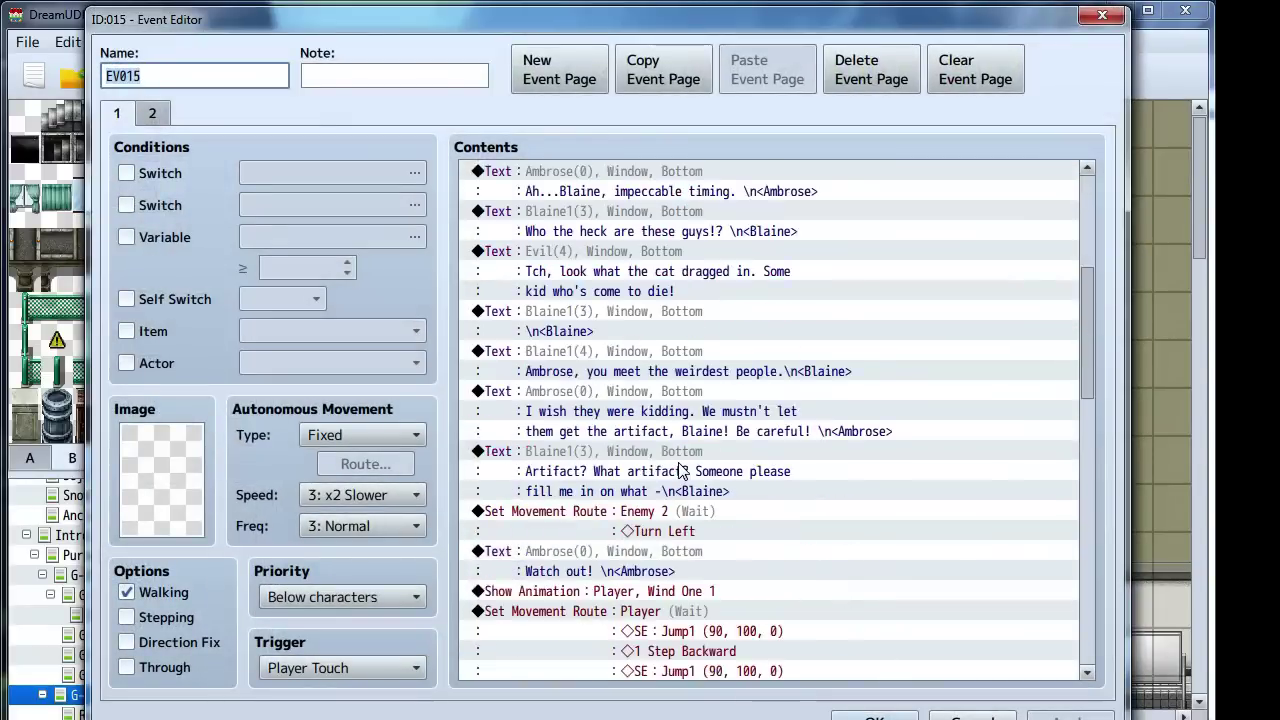
{"action": "scroll", "coordinate": [686, 457], "scroll_direction": "down", "scroll_amount": 7}
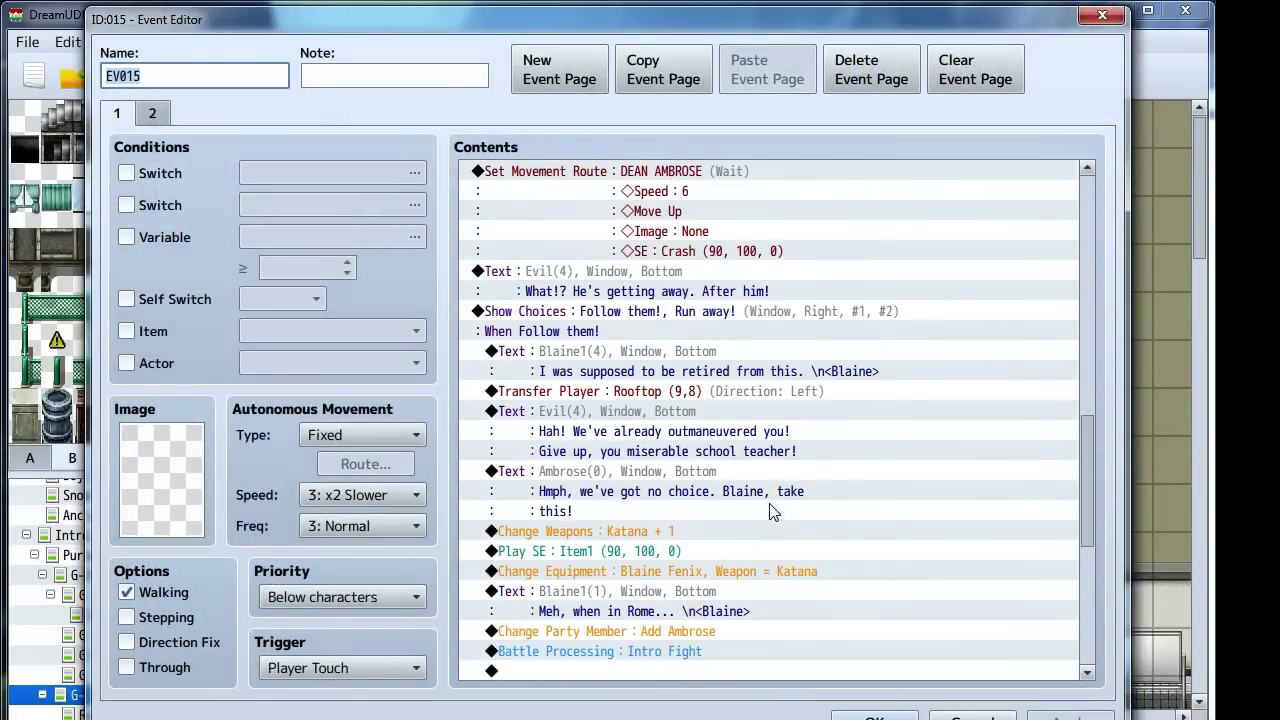
{"action": "scroll", "coordinate": [725, 503], "scroll_direction": "down", "scroll_amount": 3}
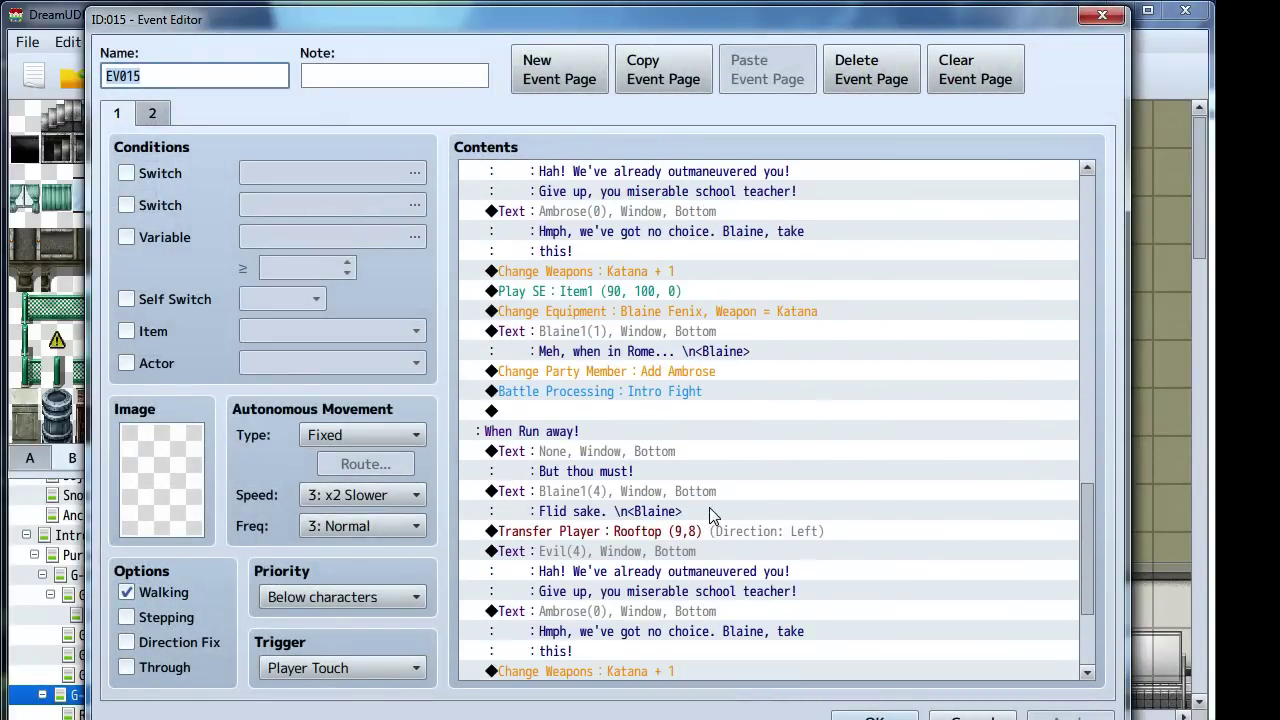
{"action": "scroll", "coordinate": [700, 528], "scroll_direction": "down", "scroll_amount": 1}
{"action": "left_click", "coordinate": [674, 517]}
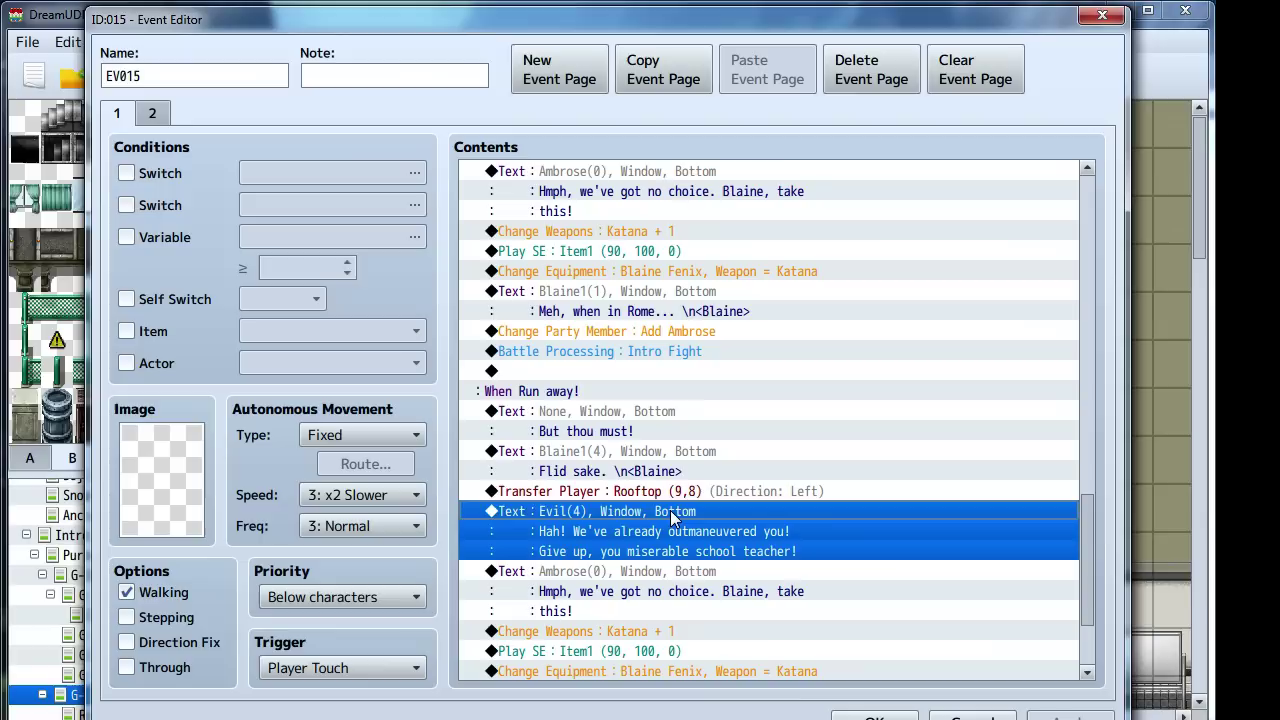
{"action": "right_click", "coordinate": [688, 520]}
{"action": "left_click", "coordinate": [702, 527]}
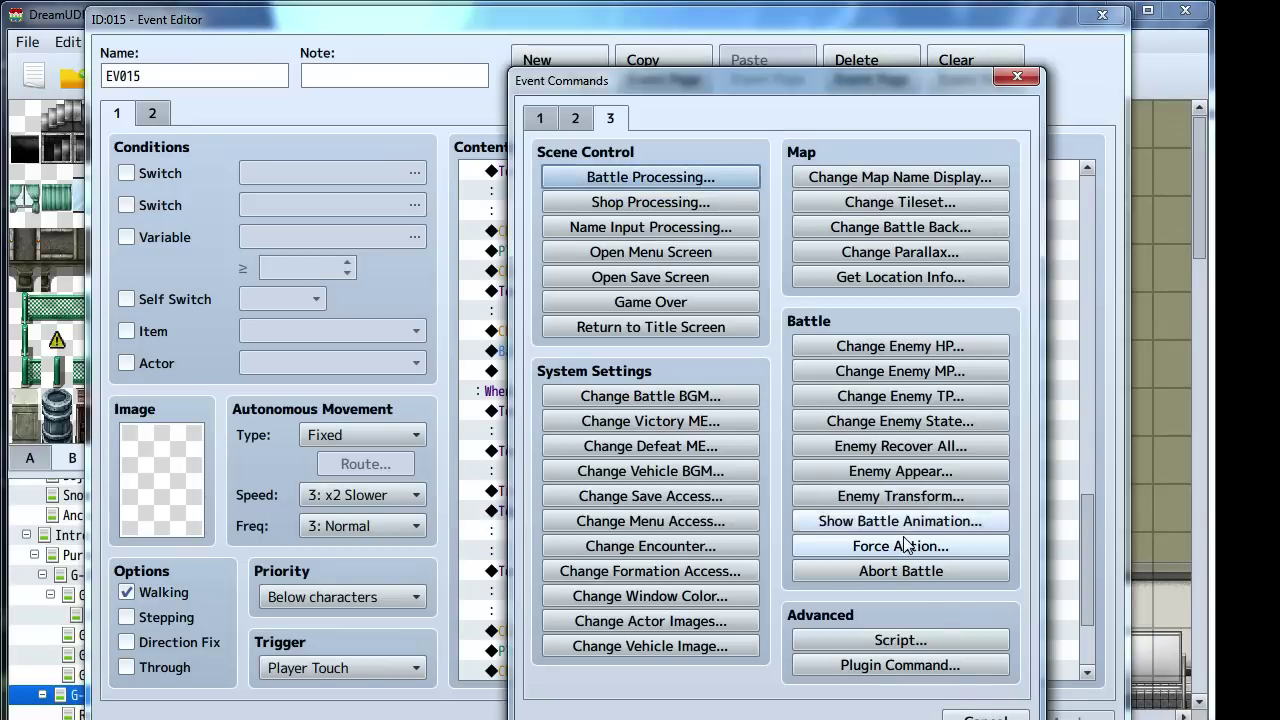
{"action": "left_click", "coordinate": [564, 119]}
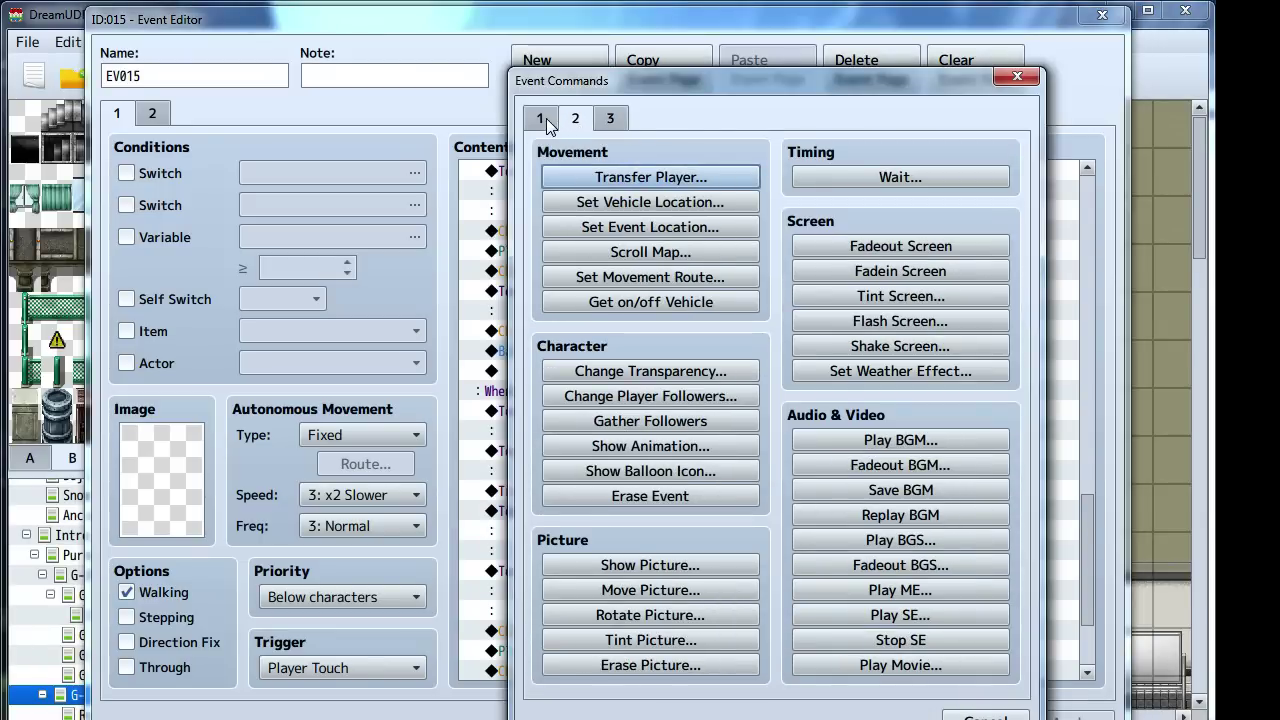
{"action": "left_click", "coordinate": [899, 272]}
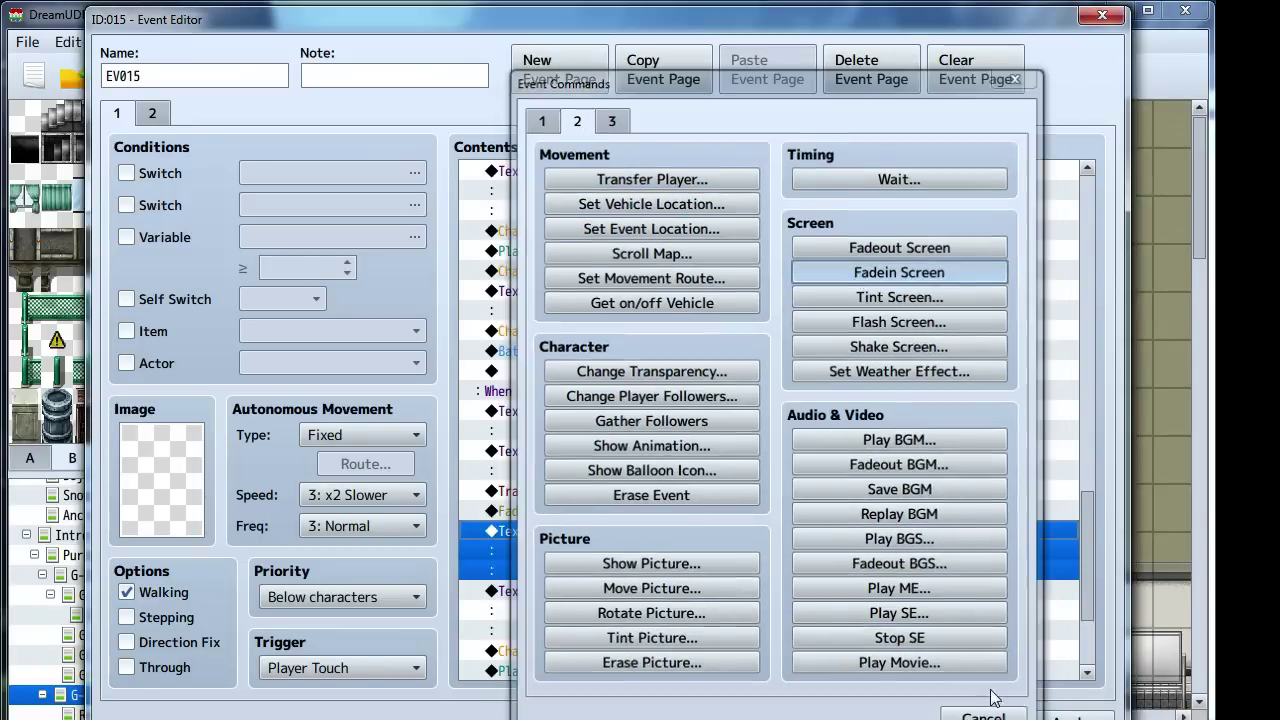
Copy the Fadein Screen command to just after the Rooftop transfer in the "Follow them!" branch and save the event
{"action": "left_click", "coordinate": [578, 512]}
{"action": "scroll", "coordinate": [595, 545], "scroll_direction": "down", "scroll_amount": 3}
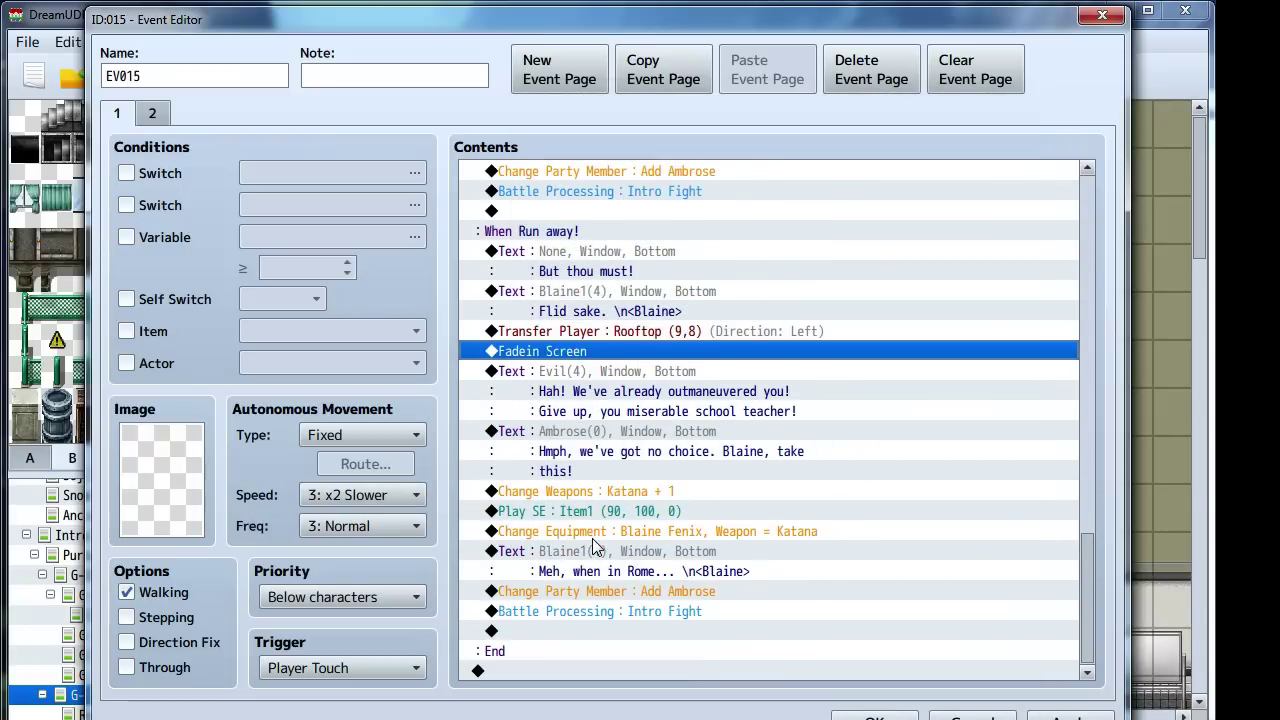
{"action": "scroll", "coordinate": [619, 553], "scroll_direction": "up", "scroll_amount": 6}
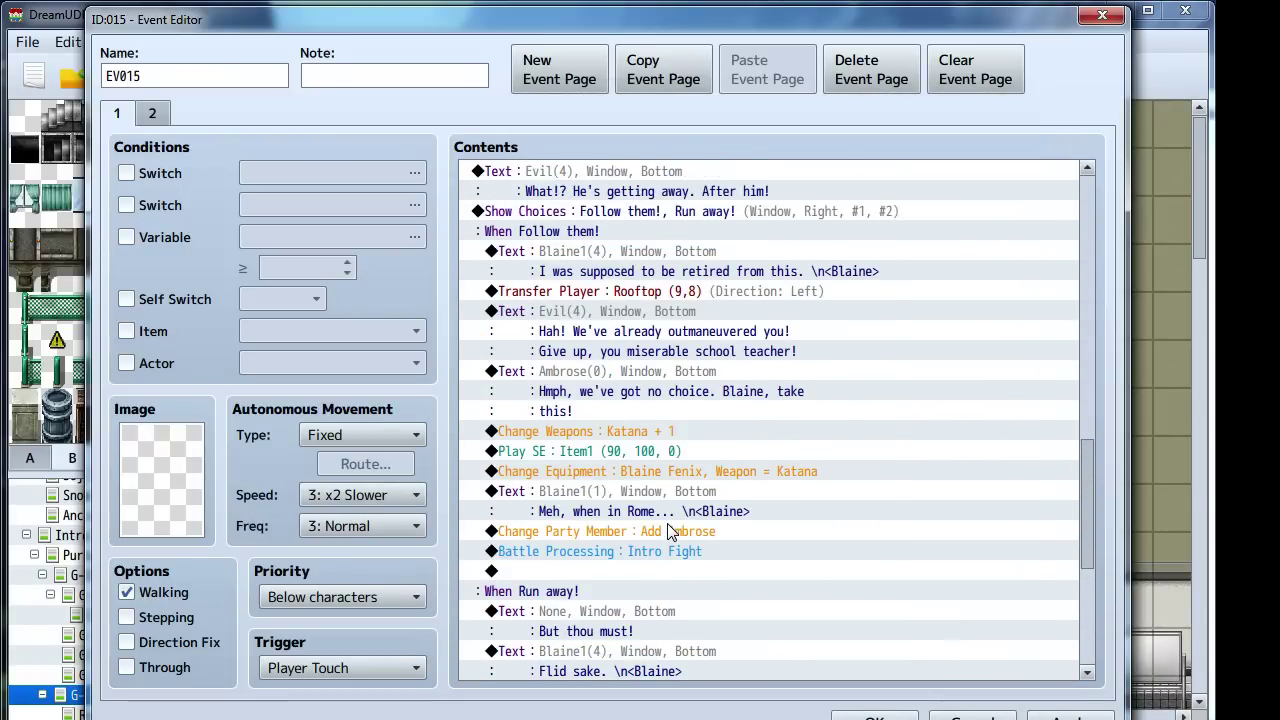
{"action": "left_click", "coordinate": [660, 312]}
{"action": "key", "text": "ctrl+v"}
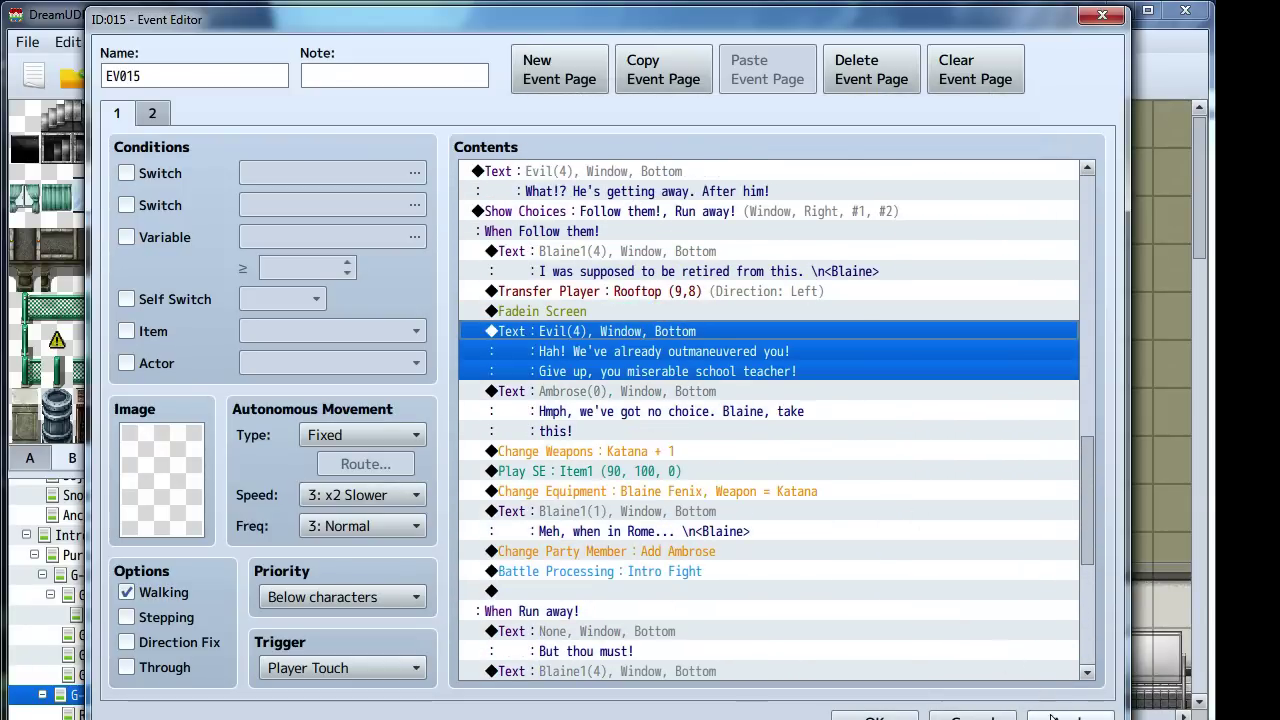
{"action": "left_click", "coordinate": [875, 716]}
Playtest the office cutscene with the new fade-ins, skipping the save prompt and advancing the dialogue to the choice
{"action": "left_click", "coordinate": [1008, 77]}
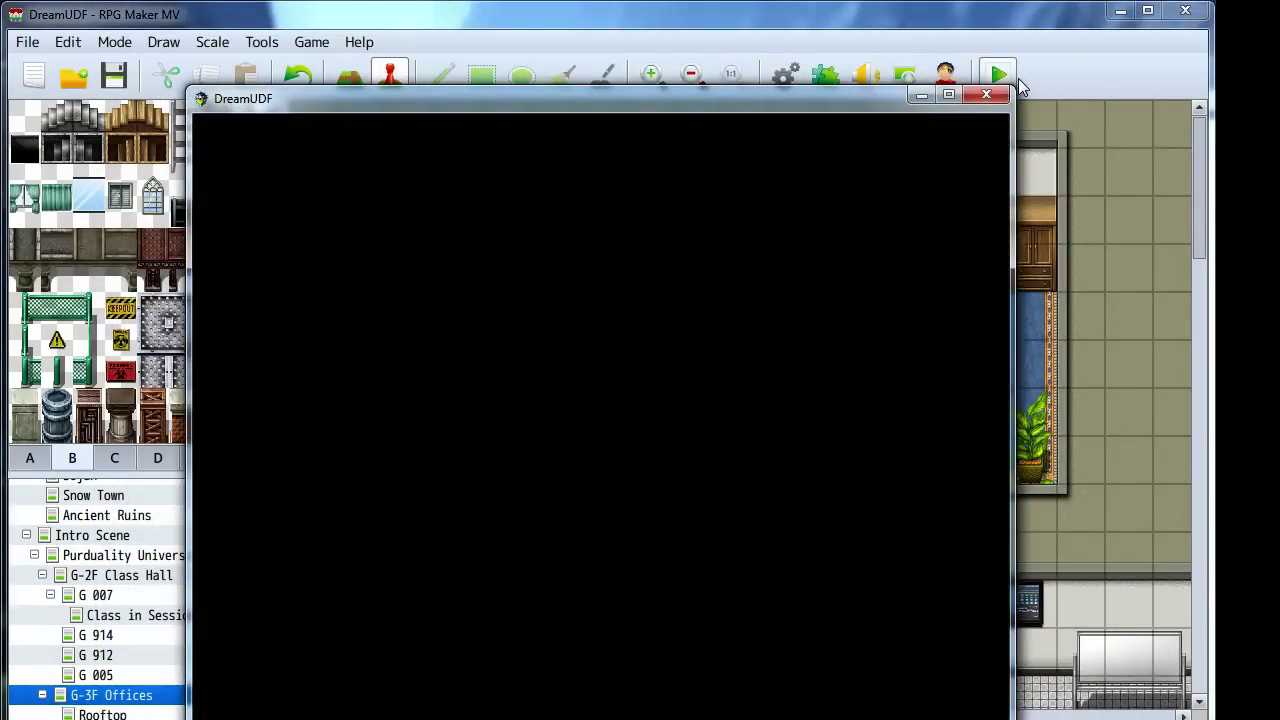
{"action": "key", "text": "Return"}
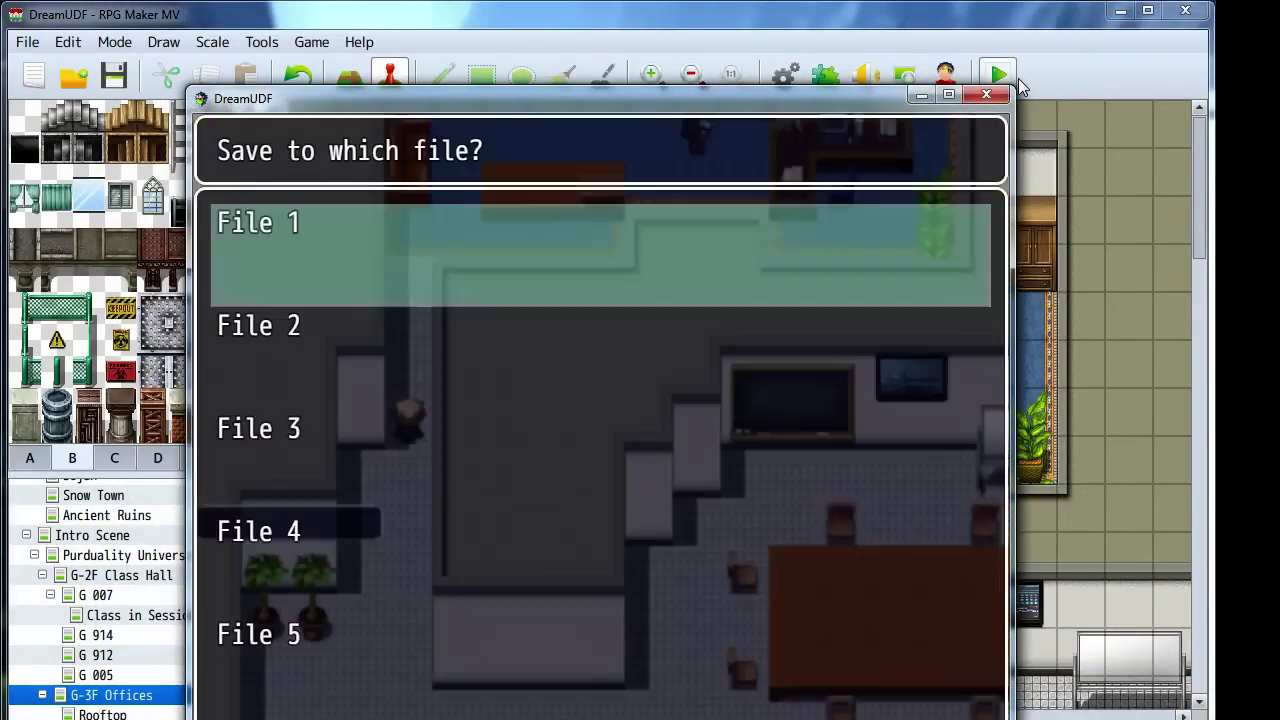
{"action": "key", "text": "Escape"}
{"action": "key", "text": "Return"}
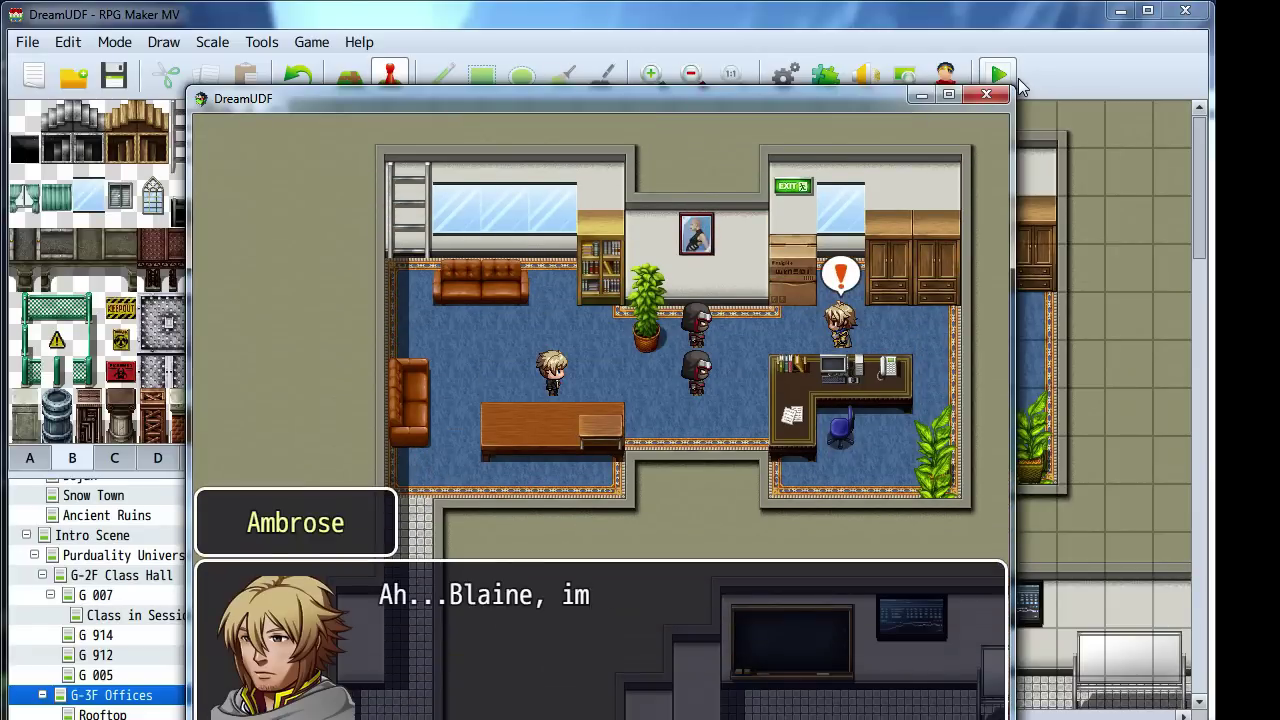
{"action": "key", "text": "Return"}
{"action": "key", "text": "Return"}
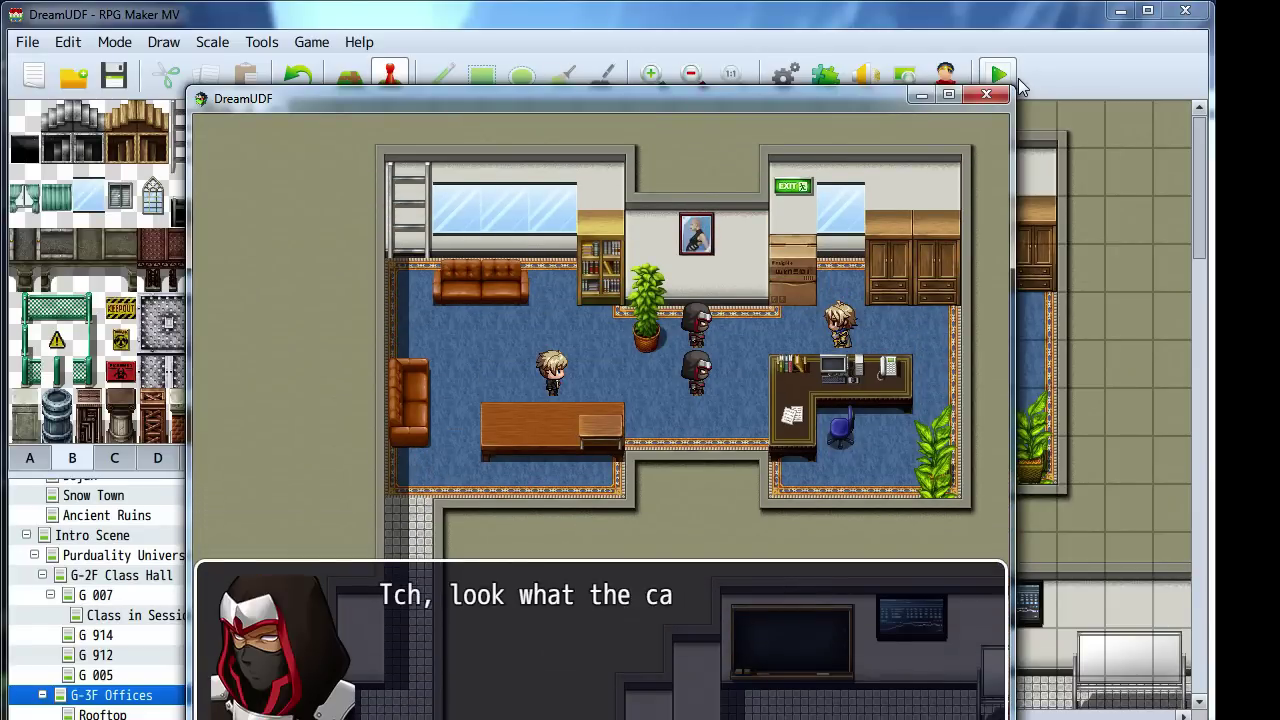
{"action": "key", "text": "Return"}
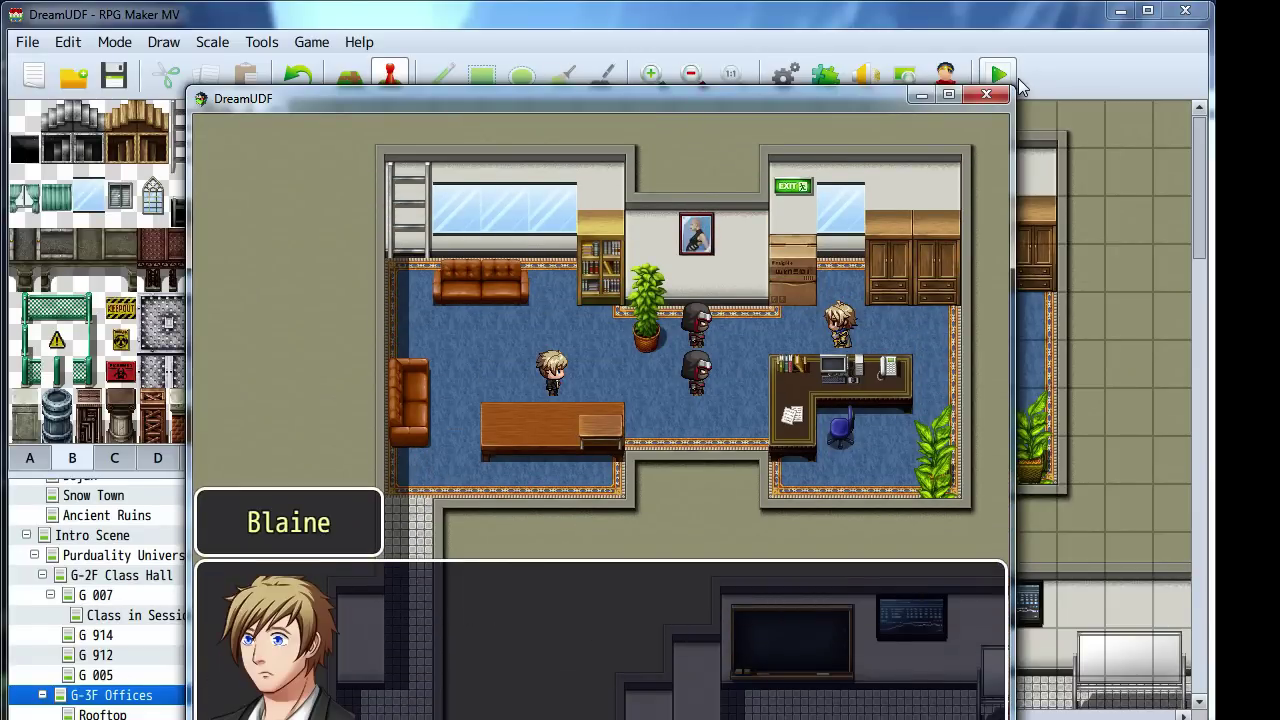
{"action": "key", "text": "Return"}
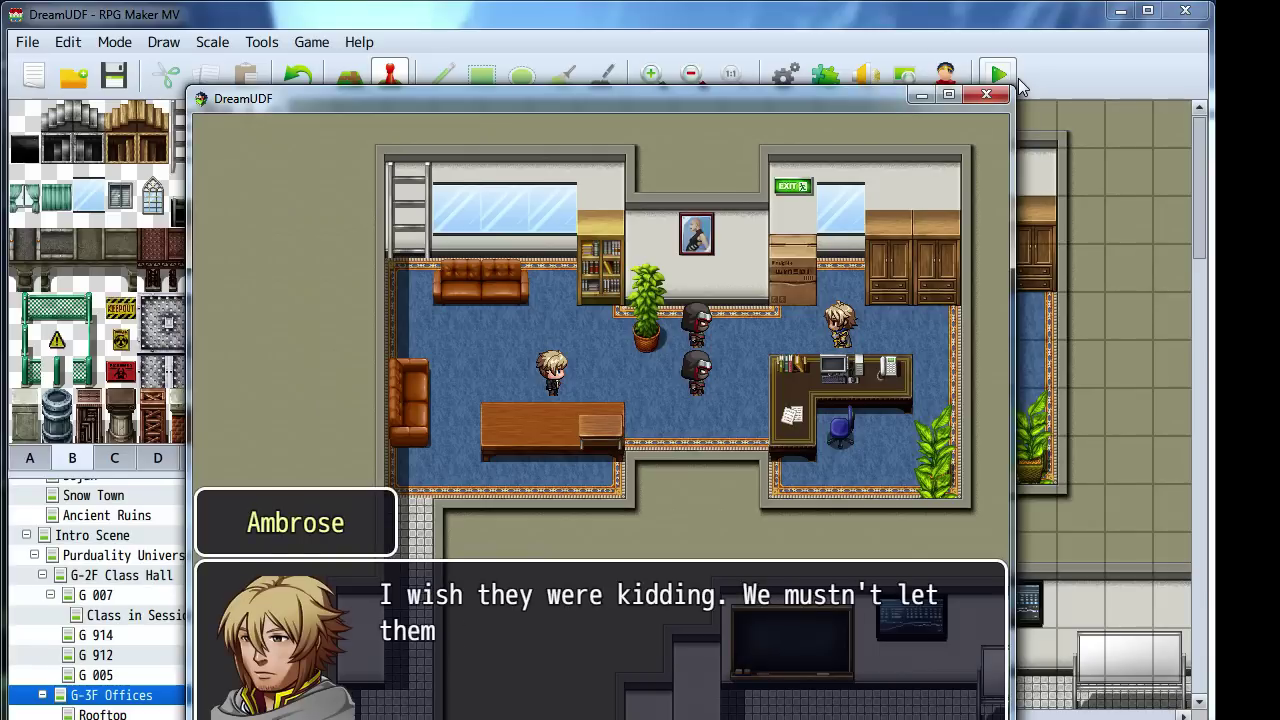
{"action": "key", "text": "Return"}
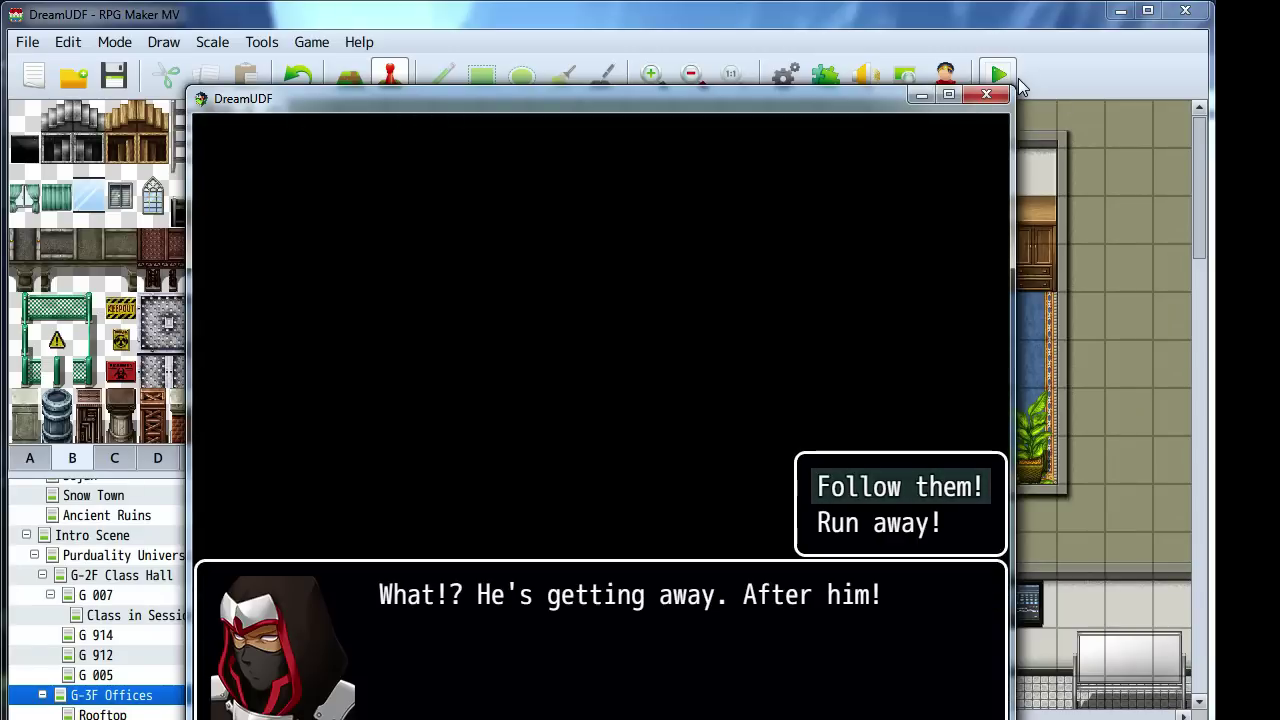
Choose "Follow them!", advance the rooftop dialogue into the Soldier of Doom battle, and close the playtest
{"action": "key", "text": "Return"}
{"action": "key", "text": "Return"}
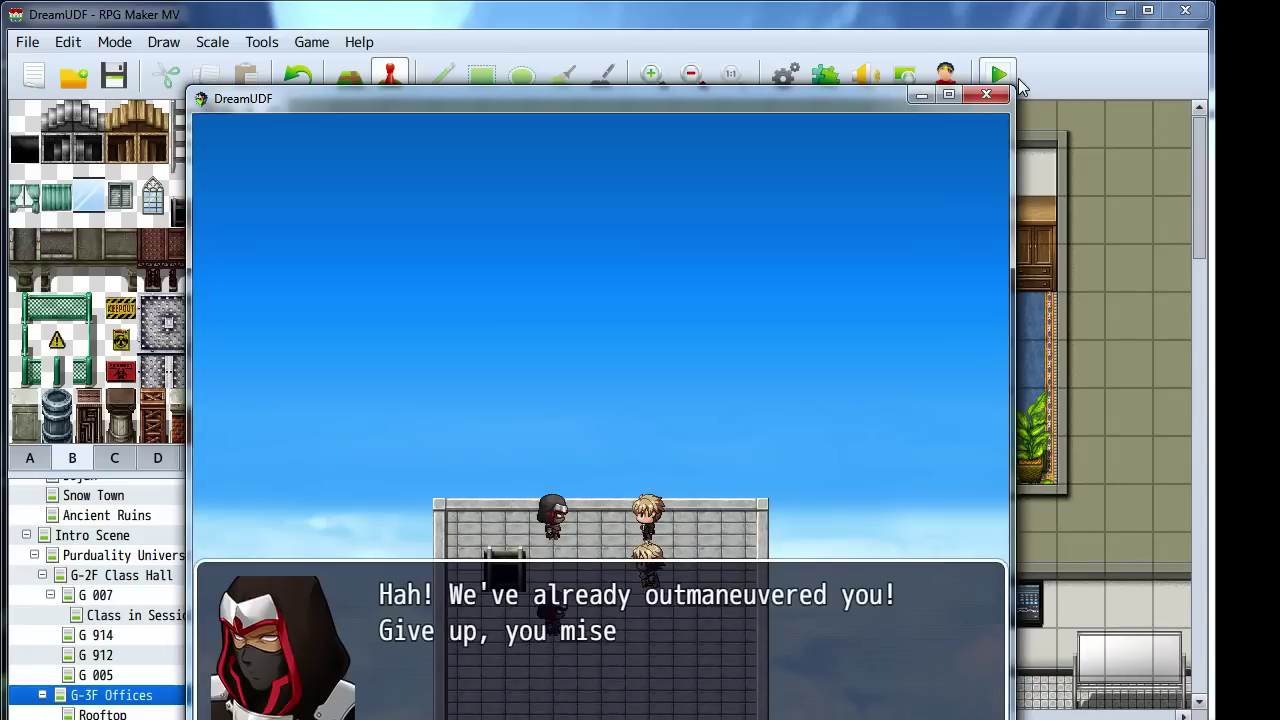
{"action": "key", "text": "Return"}
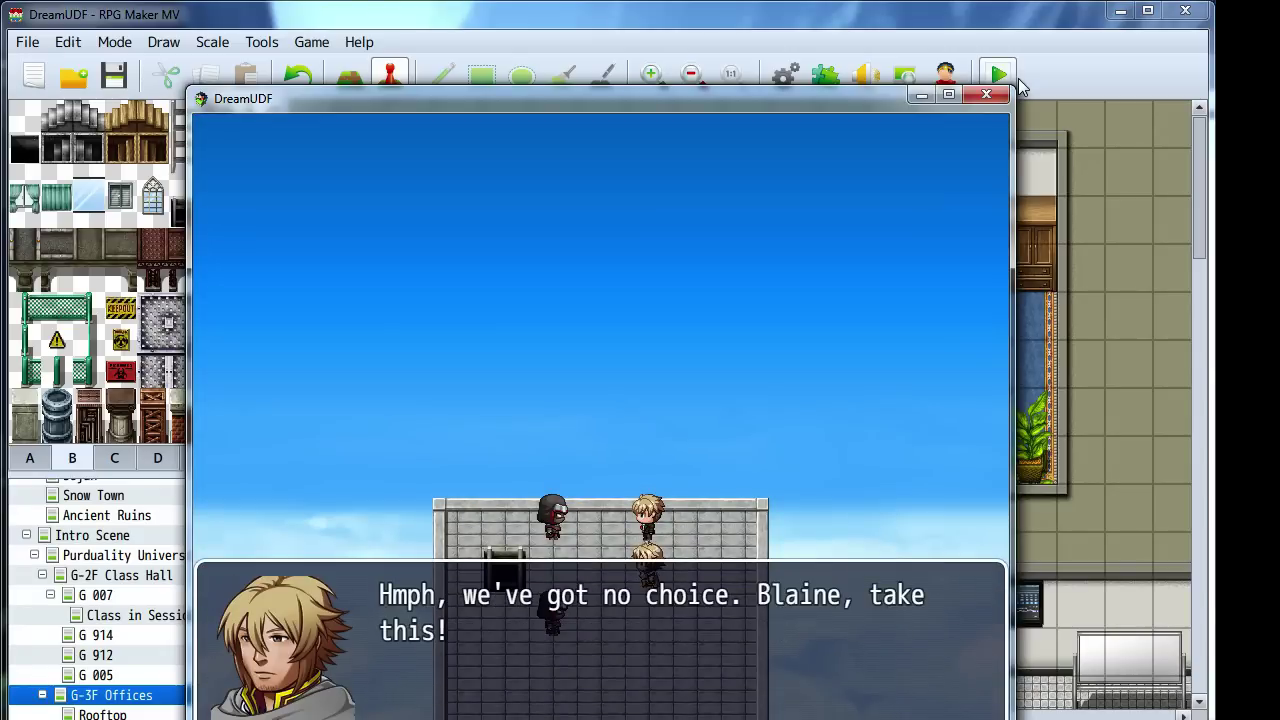
{"action": "key", "text": "Return"}
{"action": "key", "text": "Return"}
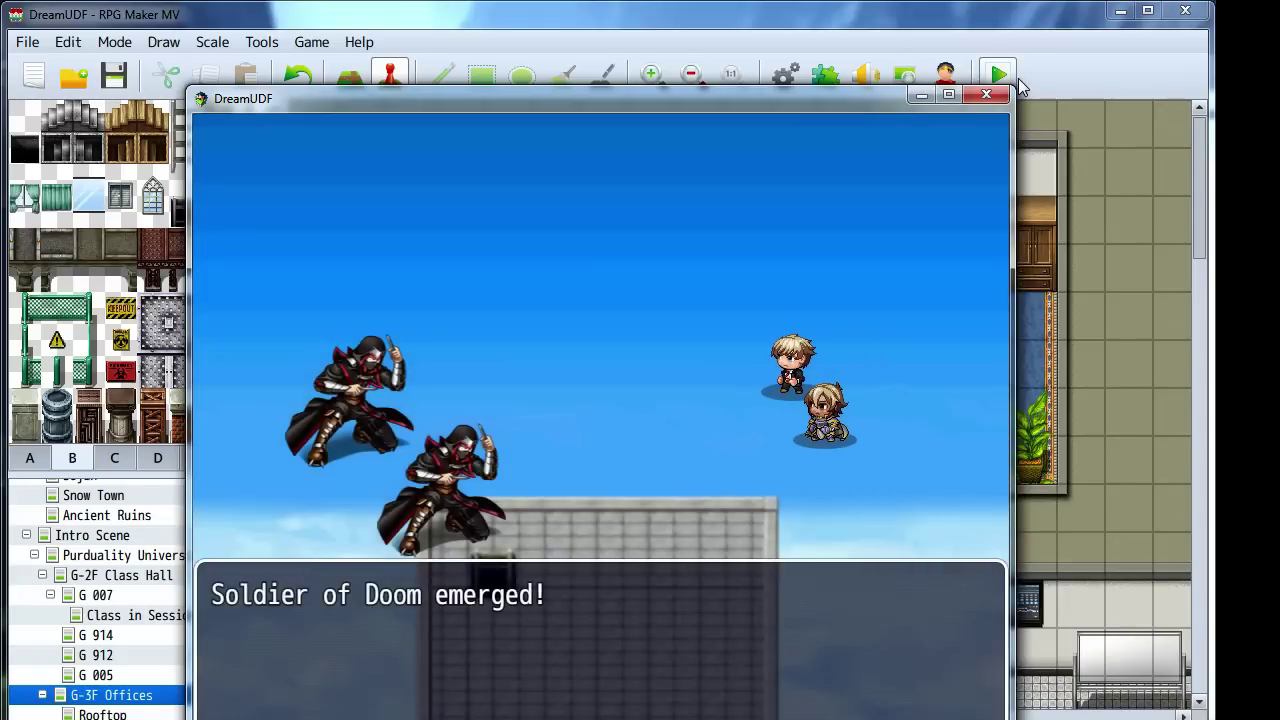
{"action": "key", "text": "Return"}
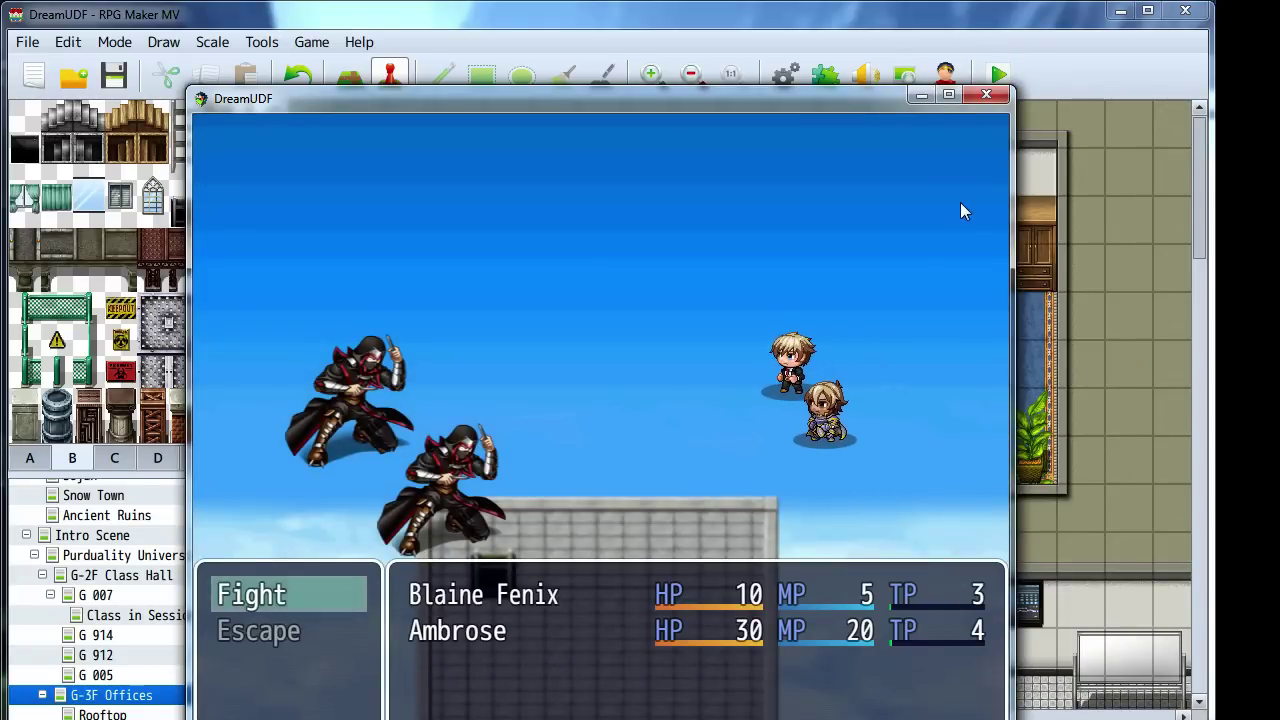
{"action": "left_click", "coordinate": [987, 96]}
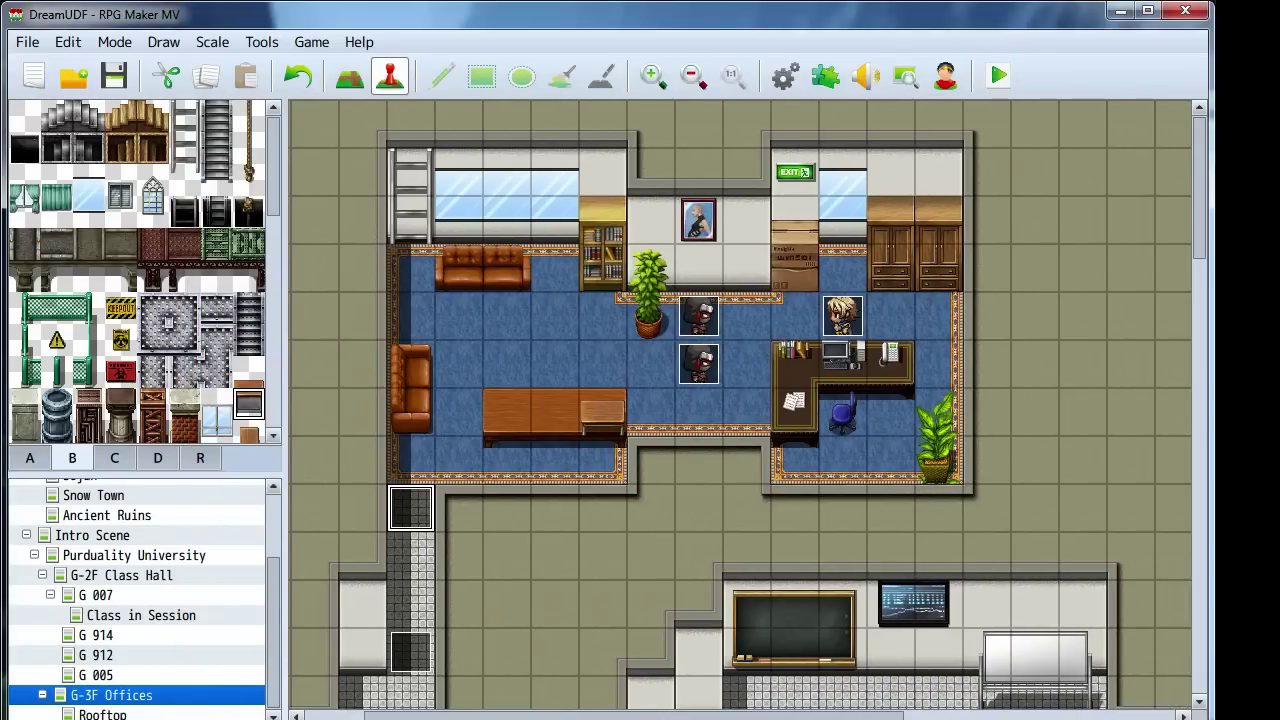
Specify a battleback for the Rooftop map, combining the Cobblestones4 ground with the Sky backdrop, and confirm the map properties
{"action": "double_click", "coordinate": [103, 714]}
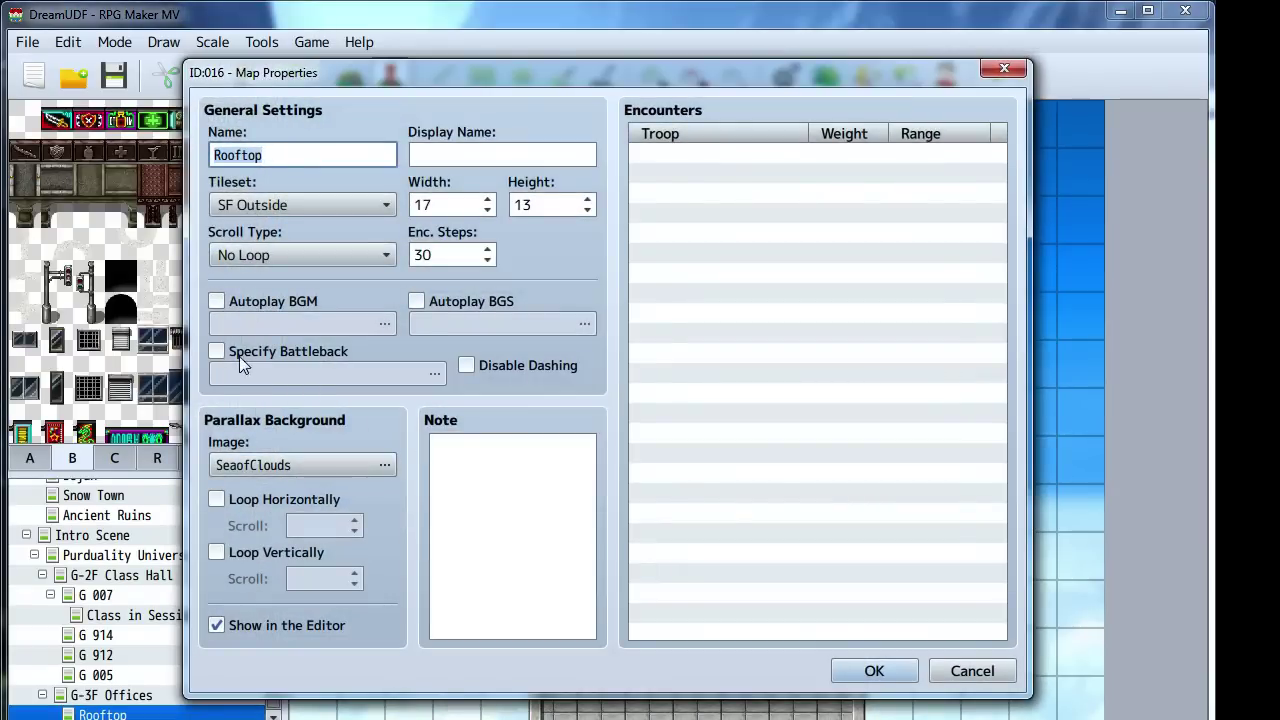
{"action": "left_click", "coordinate": [239, 356]}
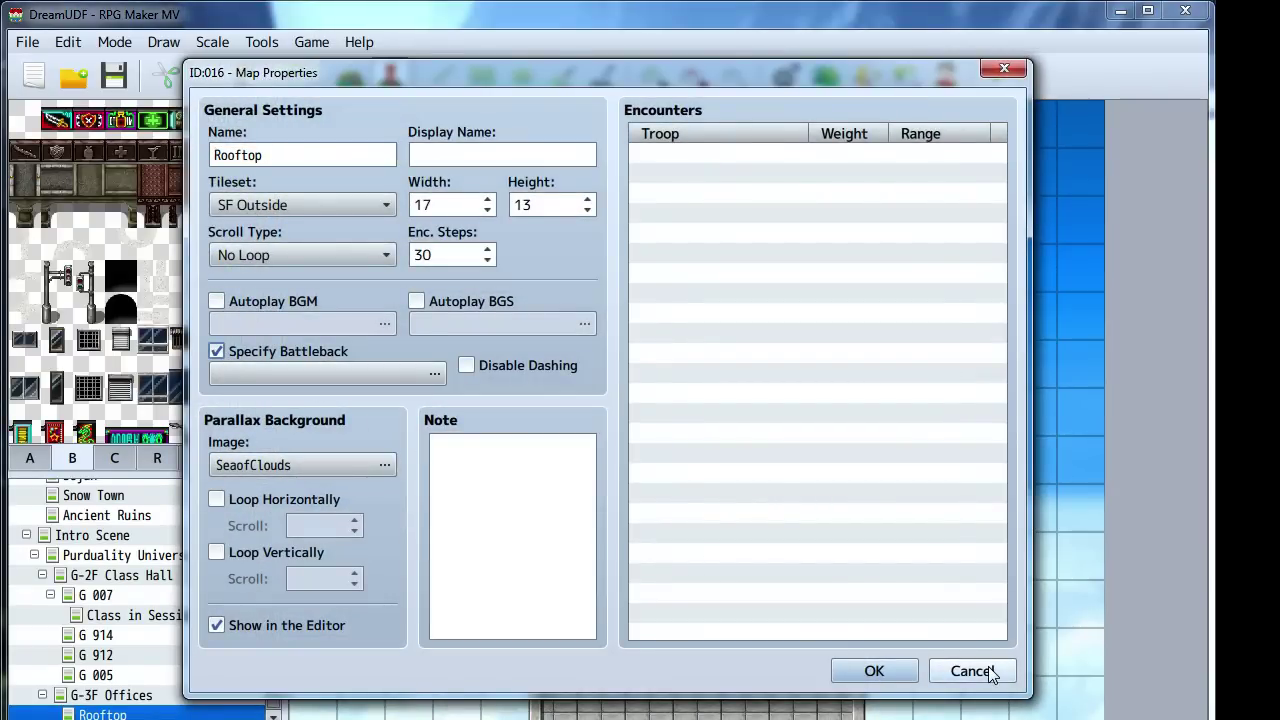
{"action": "left_click", "coordinate": [361, 379]}
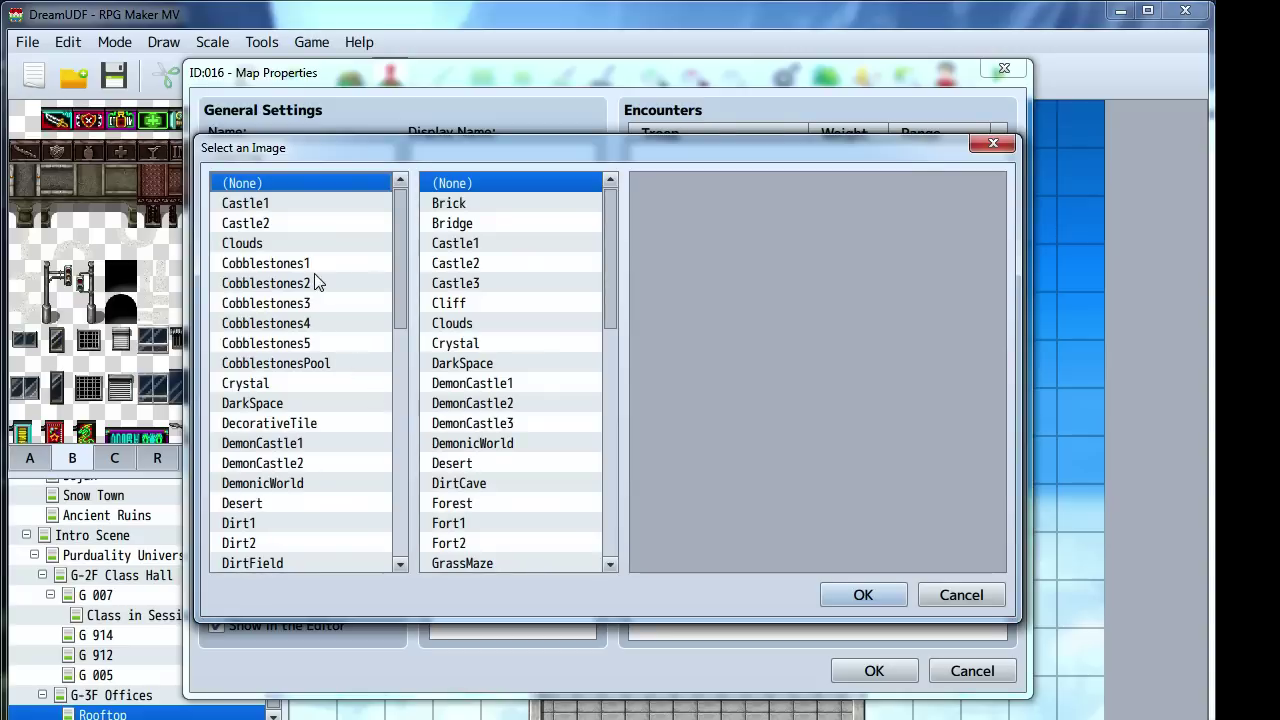
{"action": "left_click", "coordinate": [314, 283]}
{"action": "left_click", "coordinate": [307, 303]}
{"action": "left_click", "coordinate": [307, 323]}
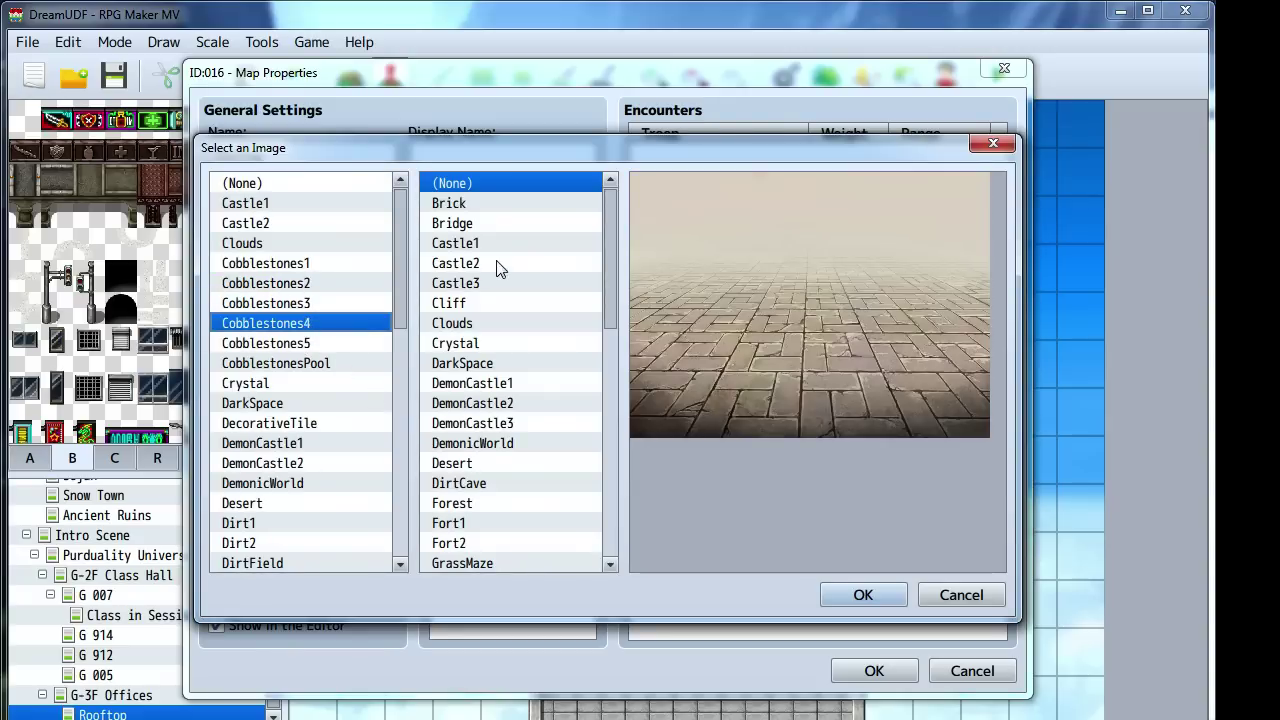
{"action": "left_click_drag", "start_coordinate": [612, 370], "coordinate": [610, 545]}
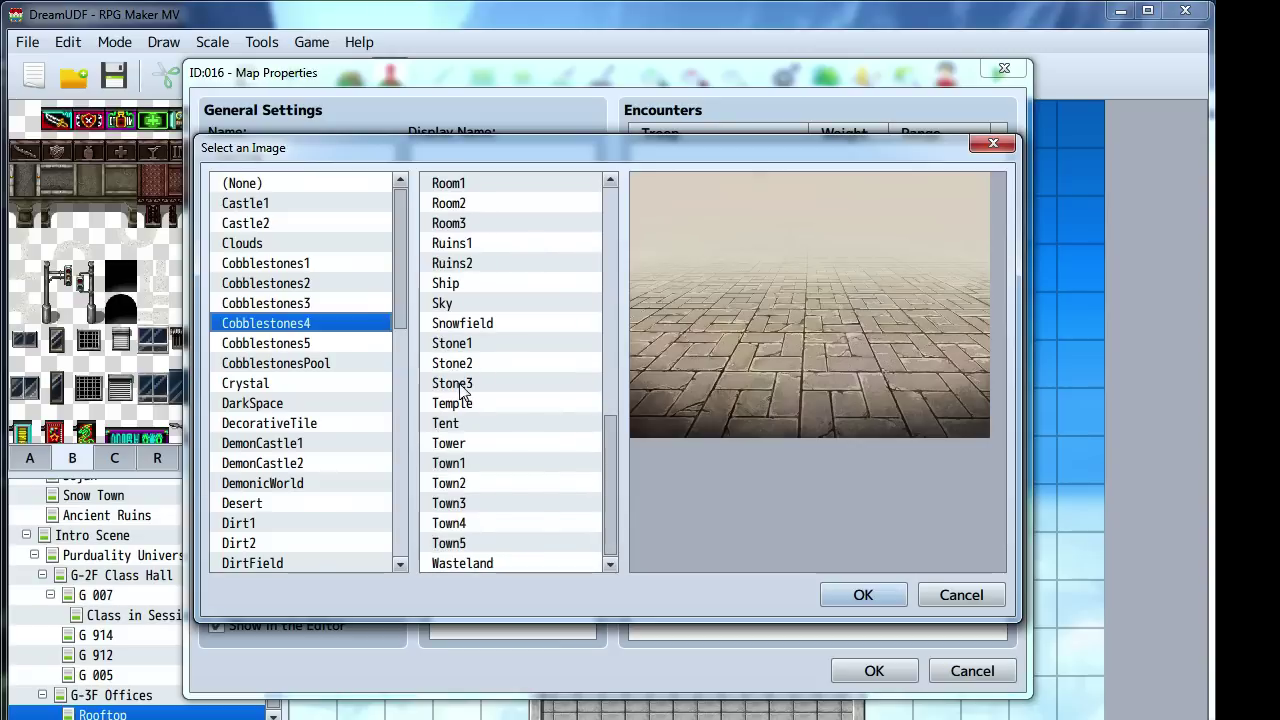
{"action": "left_click", "coordinate": [460, 305]}
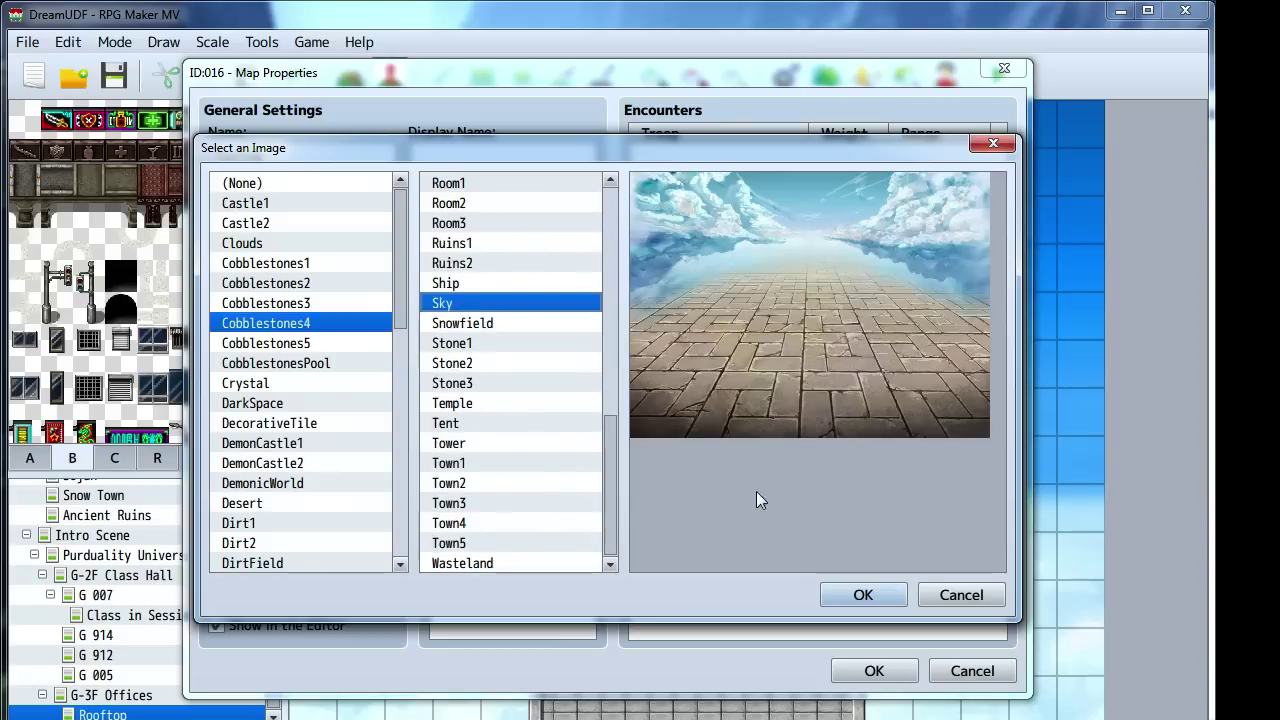
{"action": "left_click", "coordinate": [852, 597]}
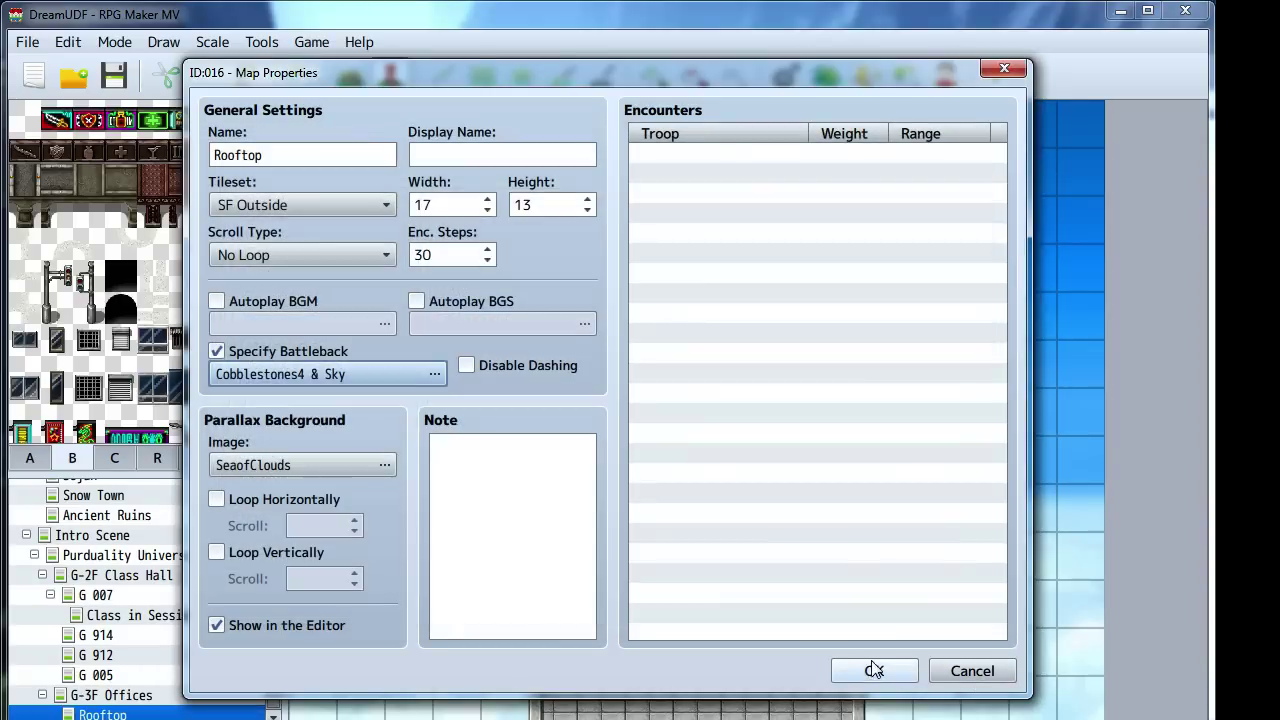
{"action": "left_click", "coordinate": [868, 667]}
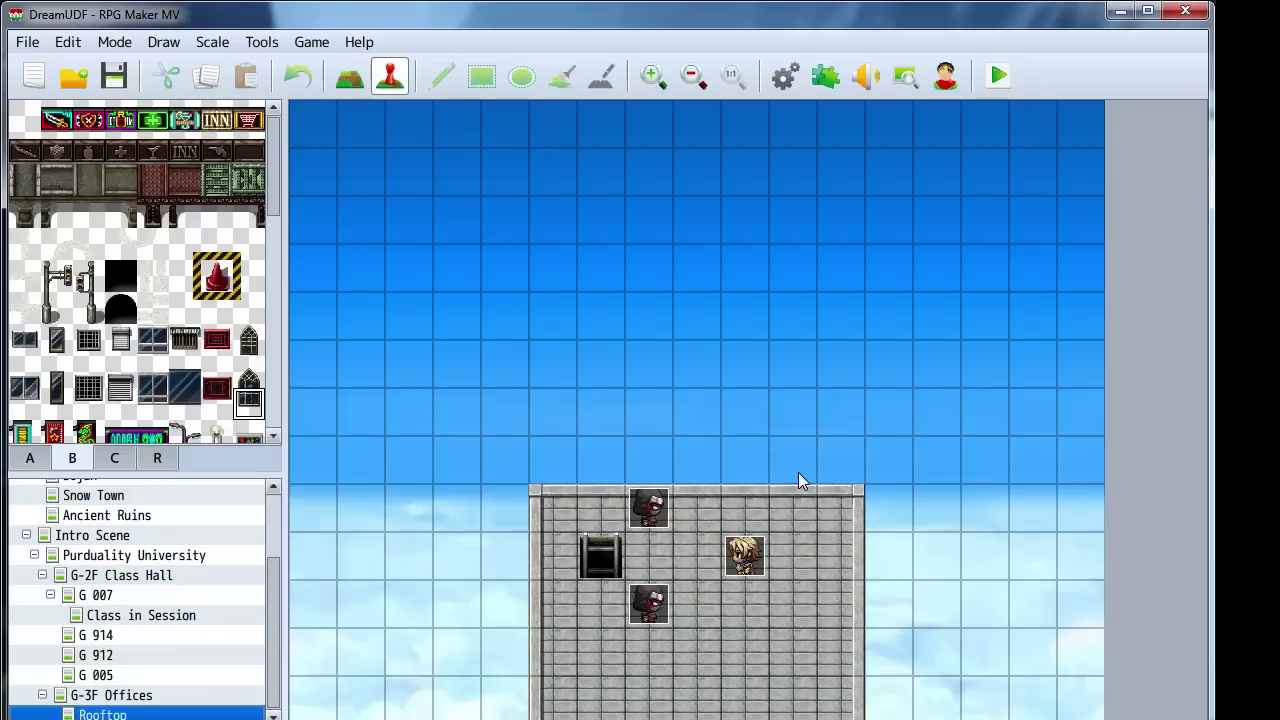
Start a playtest, load the File 1 save, and advance the office cutscene dialogue between Ambrose, Blaine and the soldiers
{"action": "left_click", "coordinate": [998, 75]}
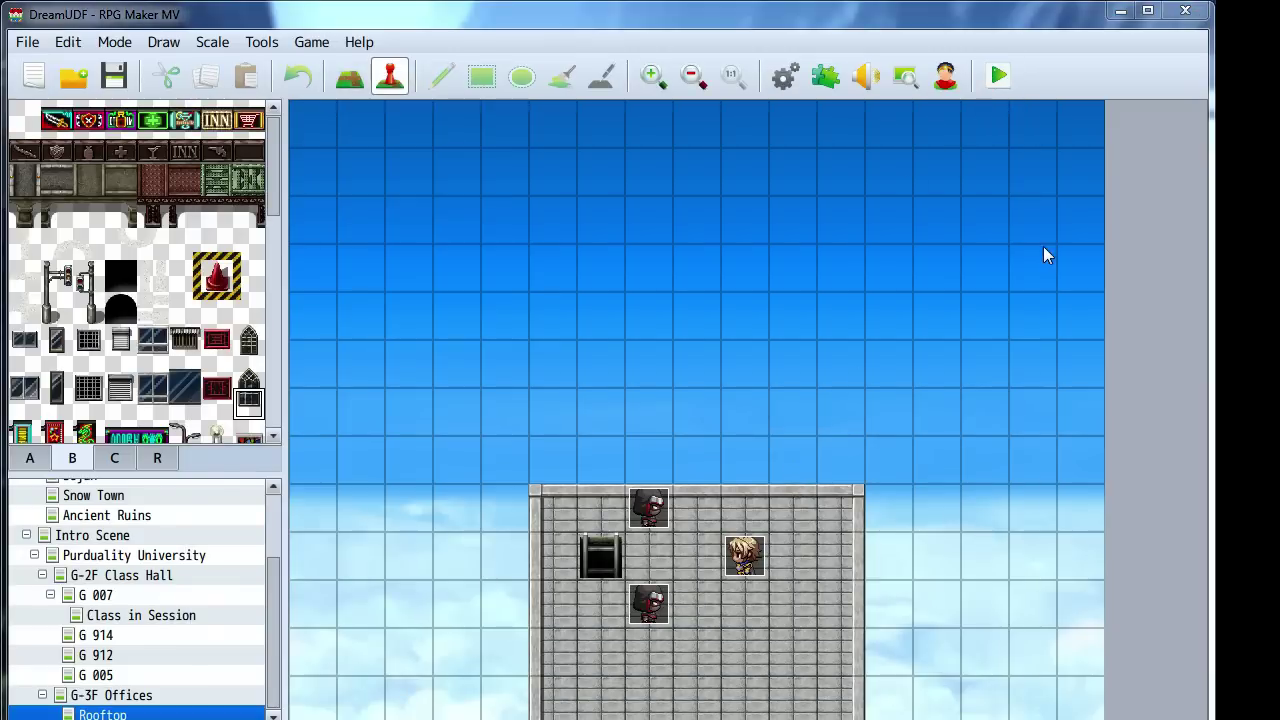
{"action": "key", "text": "Return"}
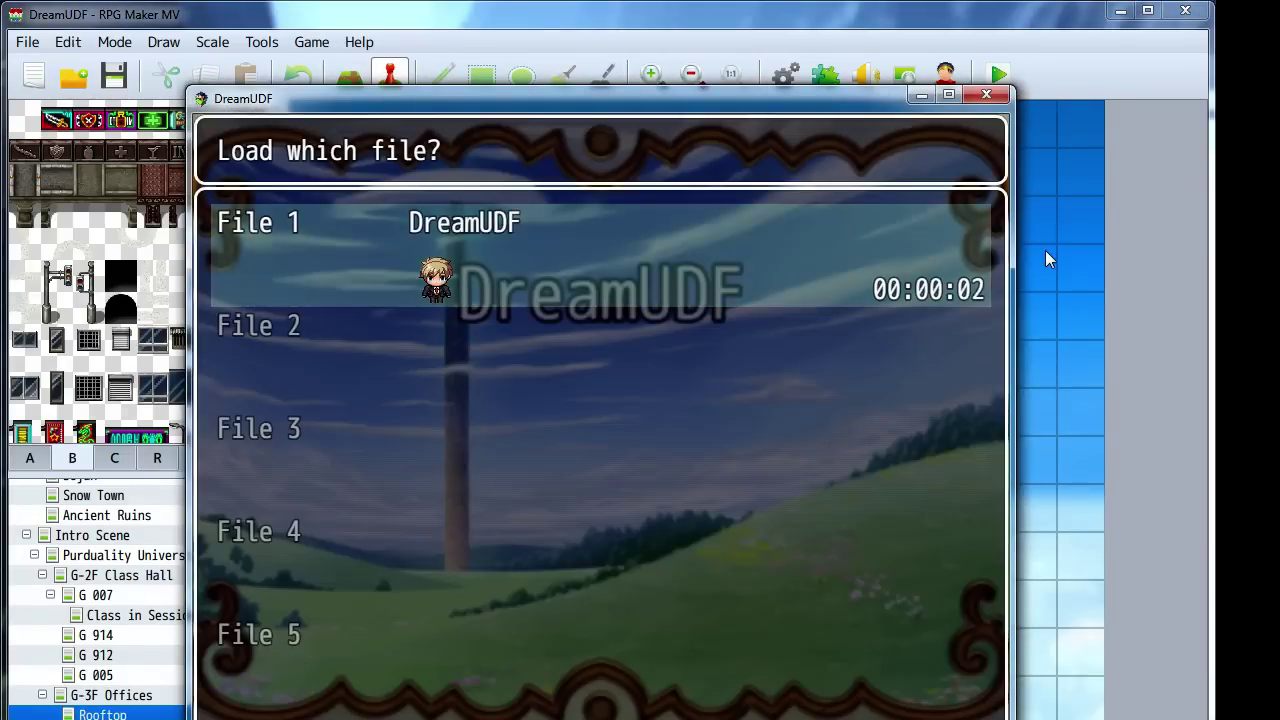
{"action": "key", "text": "Return"}
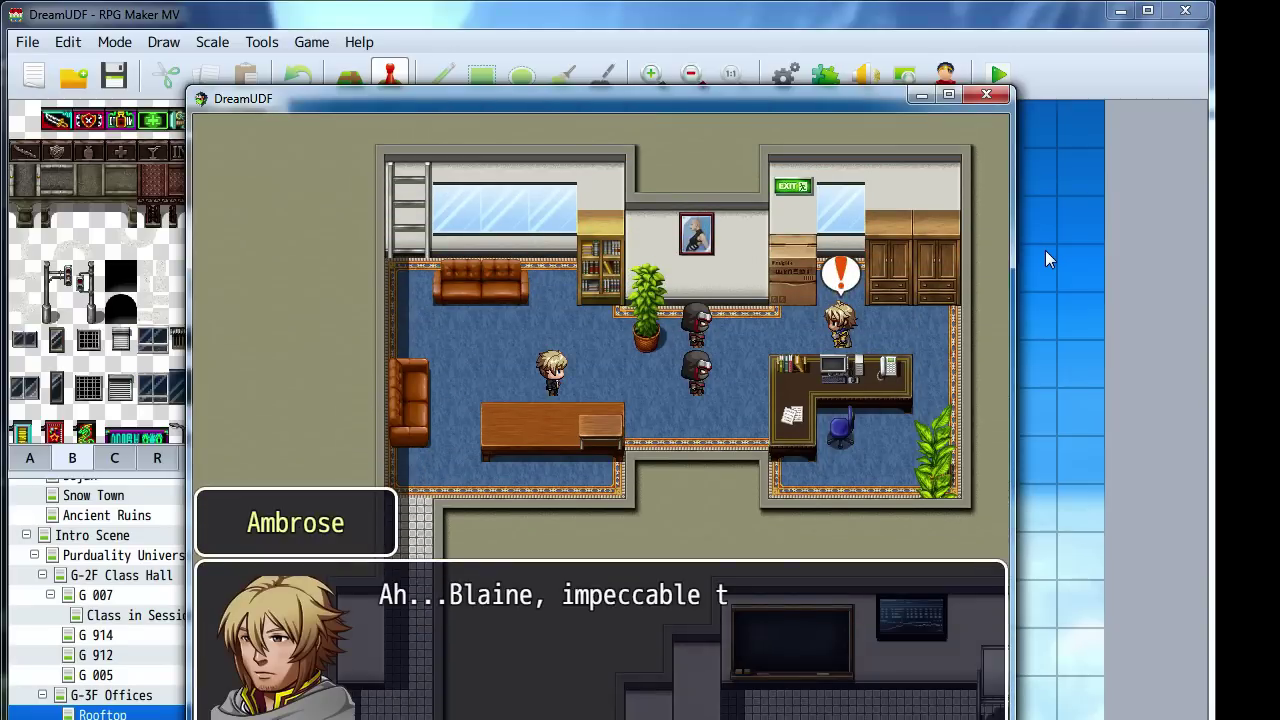
{"action": "key", "text": "Return"}
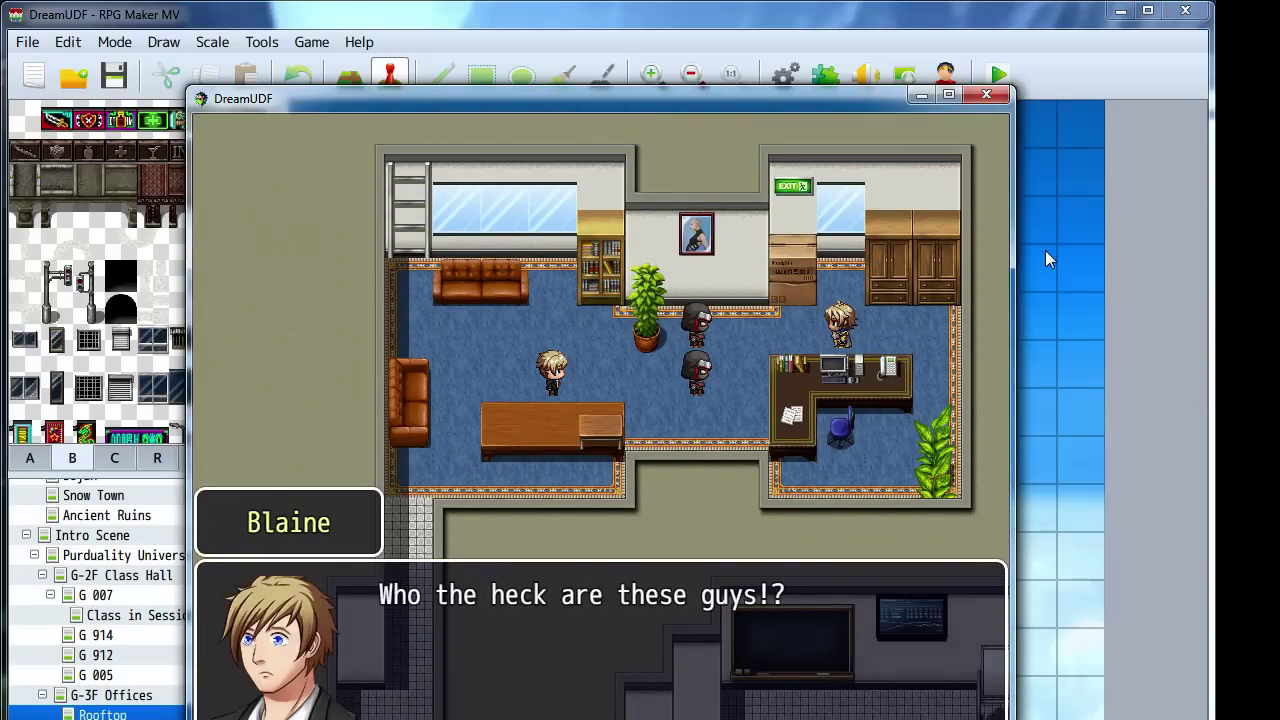
{"action": "key", "text": "Return"}
{"action": "key", "text": "Return"}
{"action": "key", "text": "Return"}
{"action": "key", "text": "Return"}
{"action": "key", "text": "Return"}
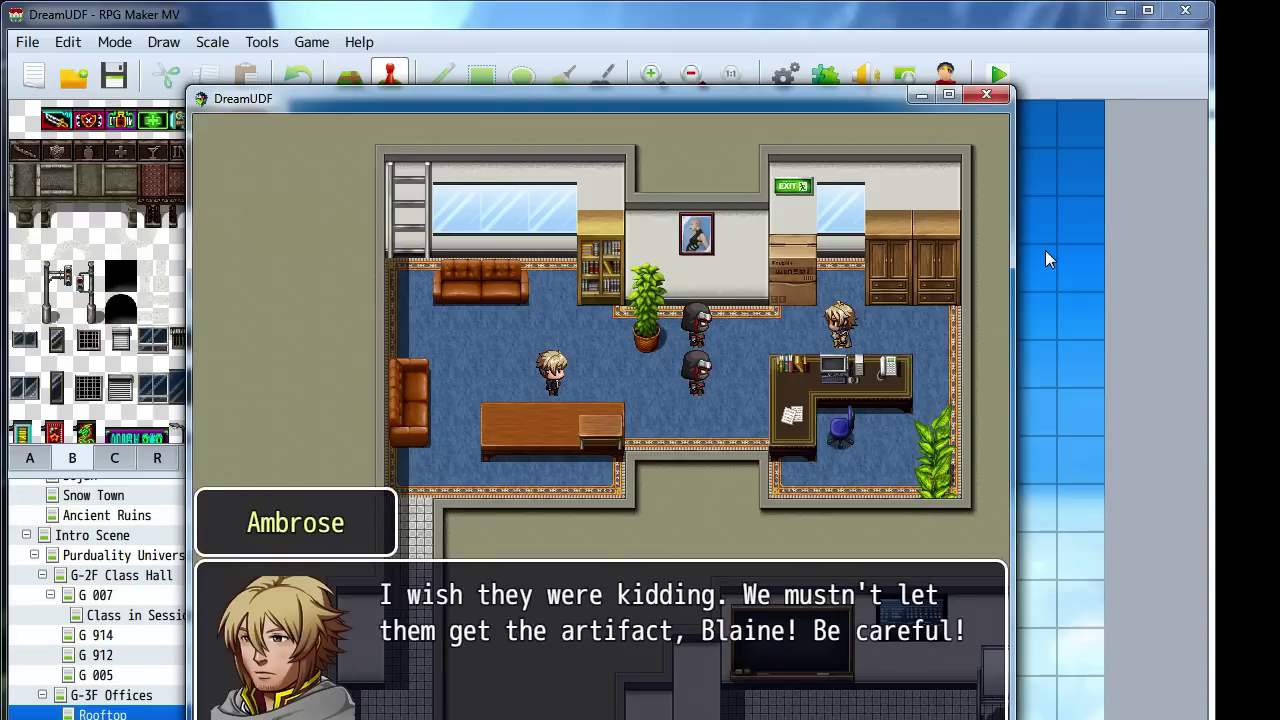
{"action": "key", "text": "Return"}
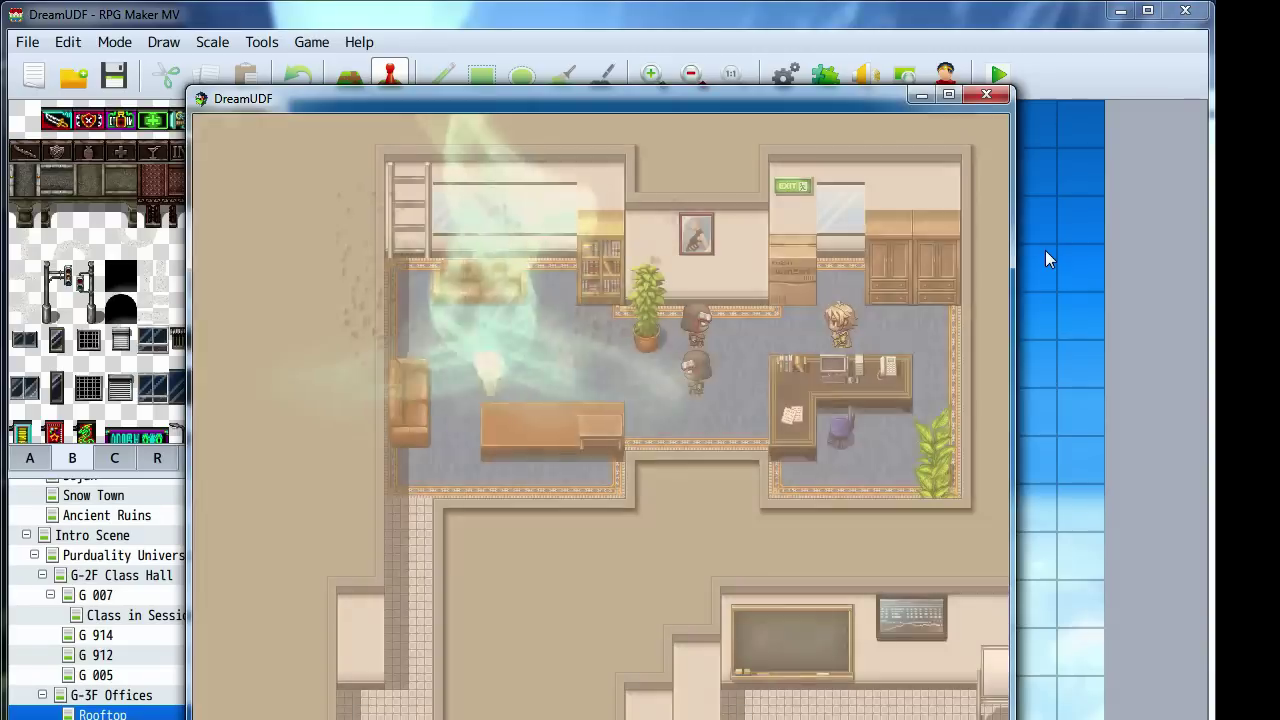
Continue the cutscene to the Rooftop and advance the dialogue into the Soldier of Doom battle to check the battleback
{"action": "key", "text": "Return"}
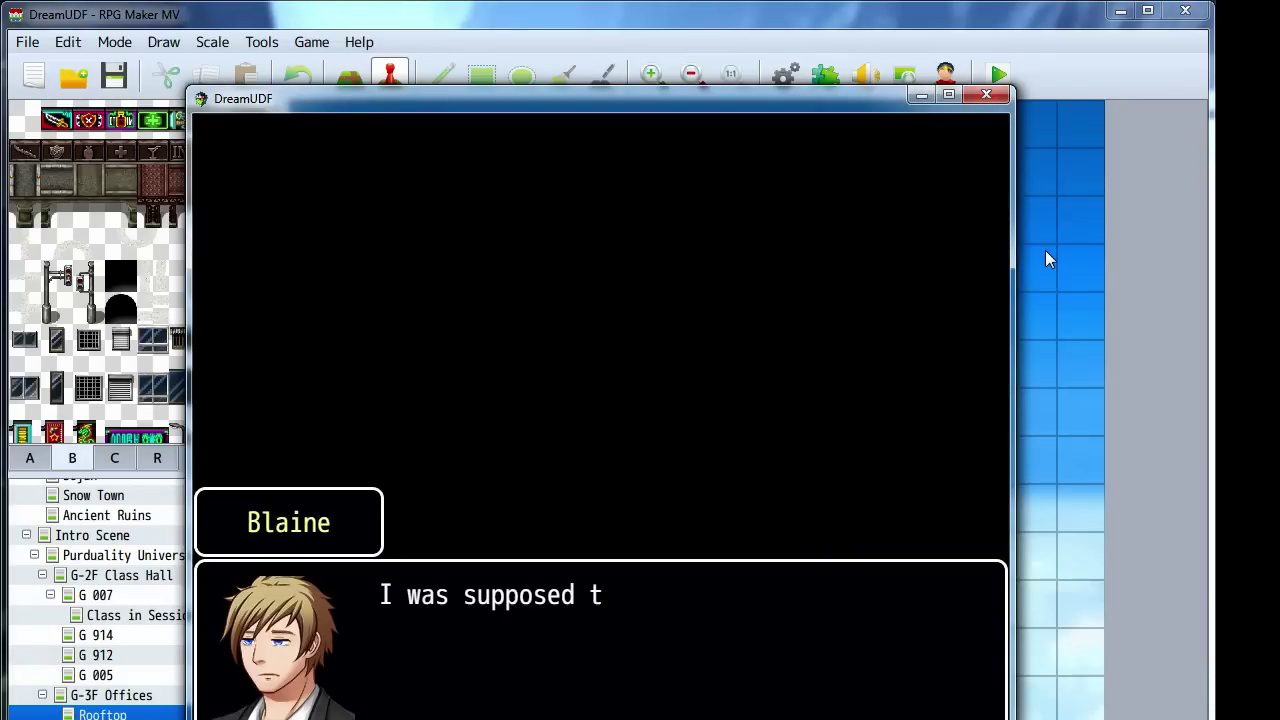
{"action": "key", "text": "Return"}
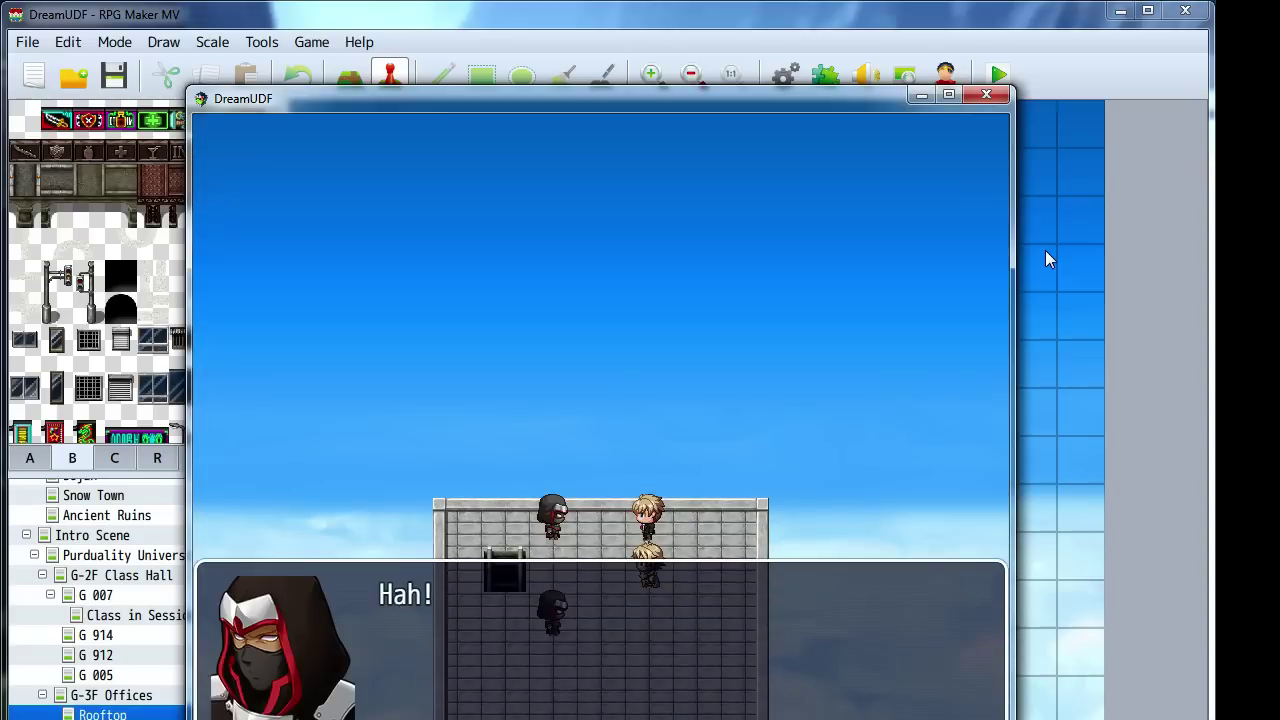
{"action": "key", "text": "Return"}
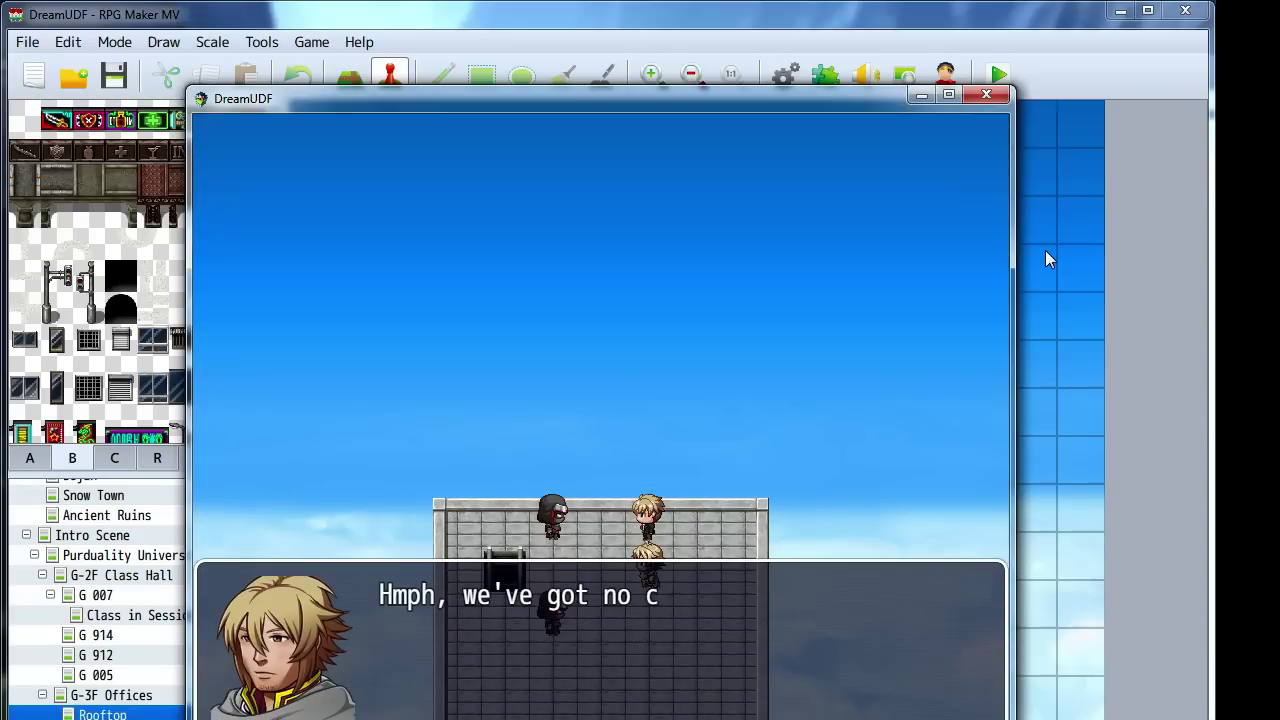
{"action": "key", "text": "Return"}
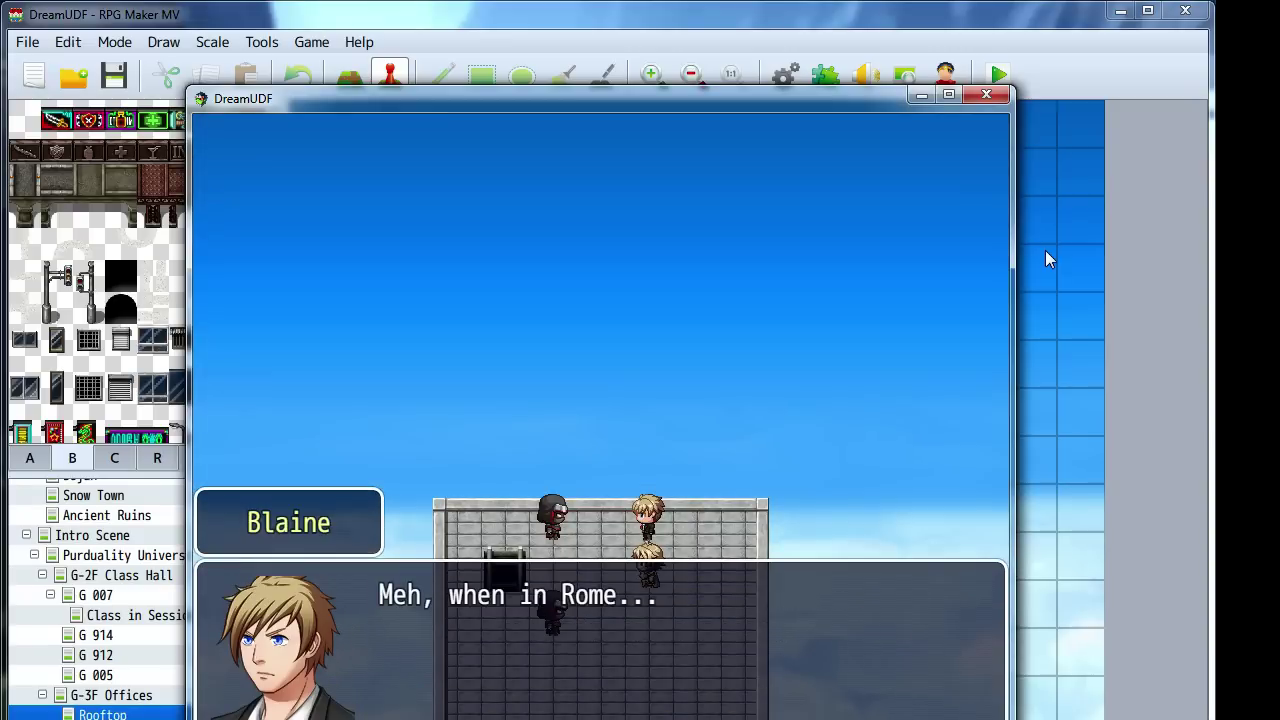
{"action": "key", "text": "Return"}
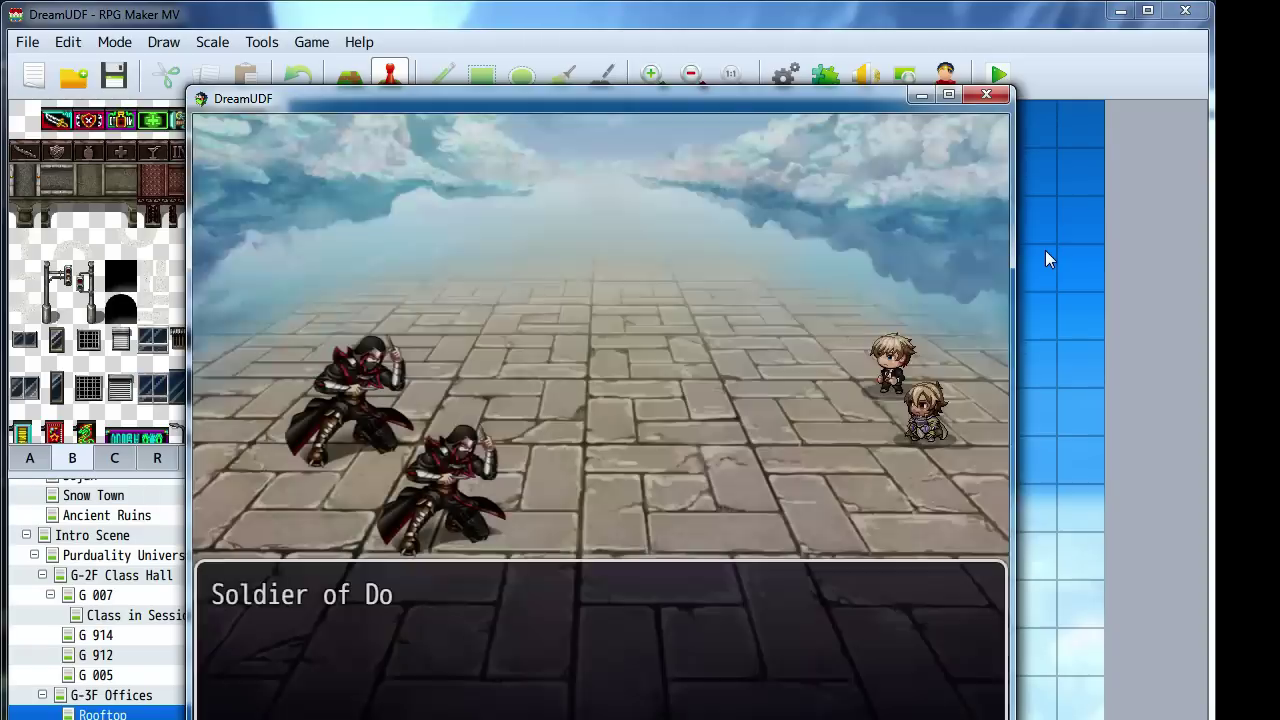
{"action": "key", "text": "Return"}
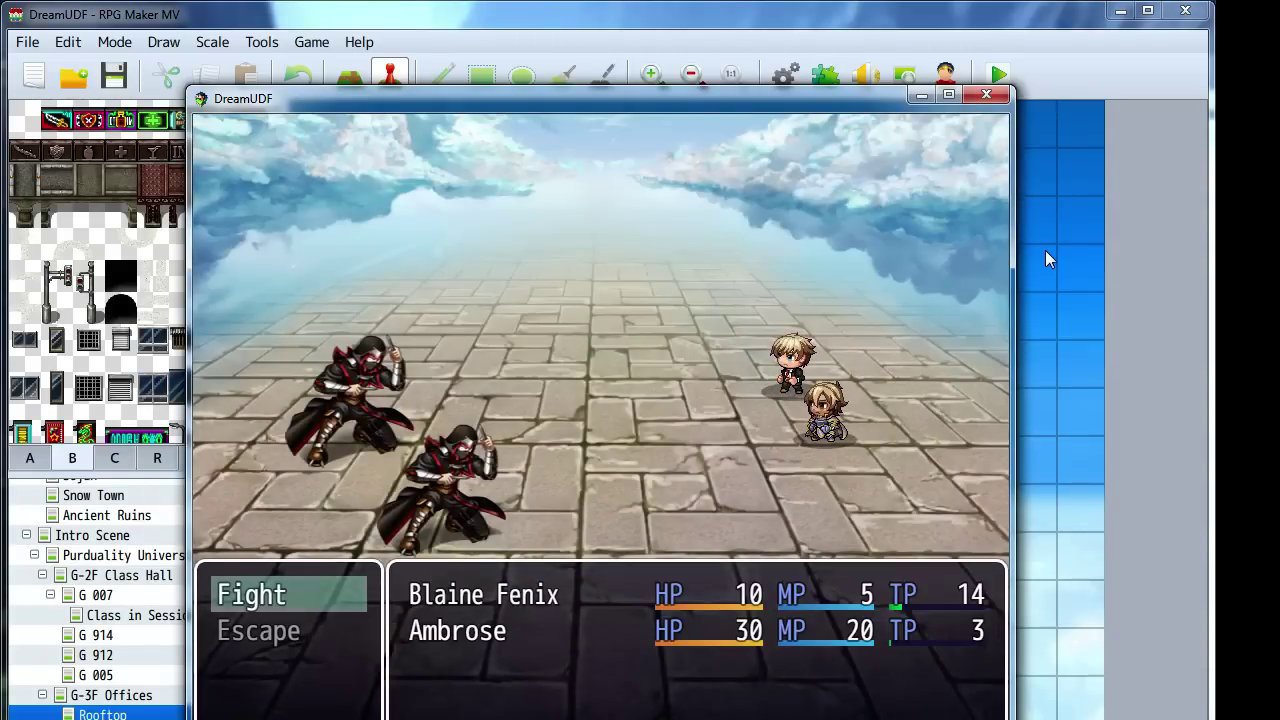
Fight both Soldiers of Doom using Attack with Blaine and Ambrose until the battle ends, and close the playtest
{"action": "key", "text": "Return"}
{"action": "key", "text": "Return"}
{"action": "key", "text": "Return"}
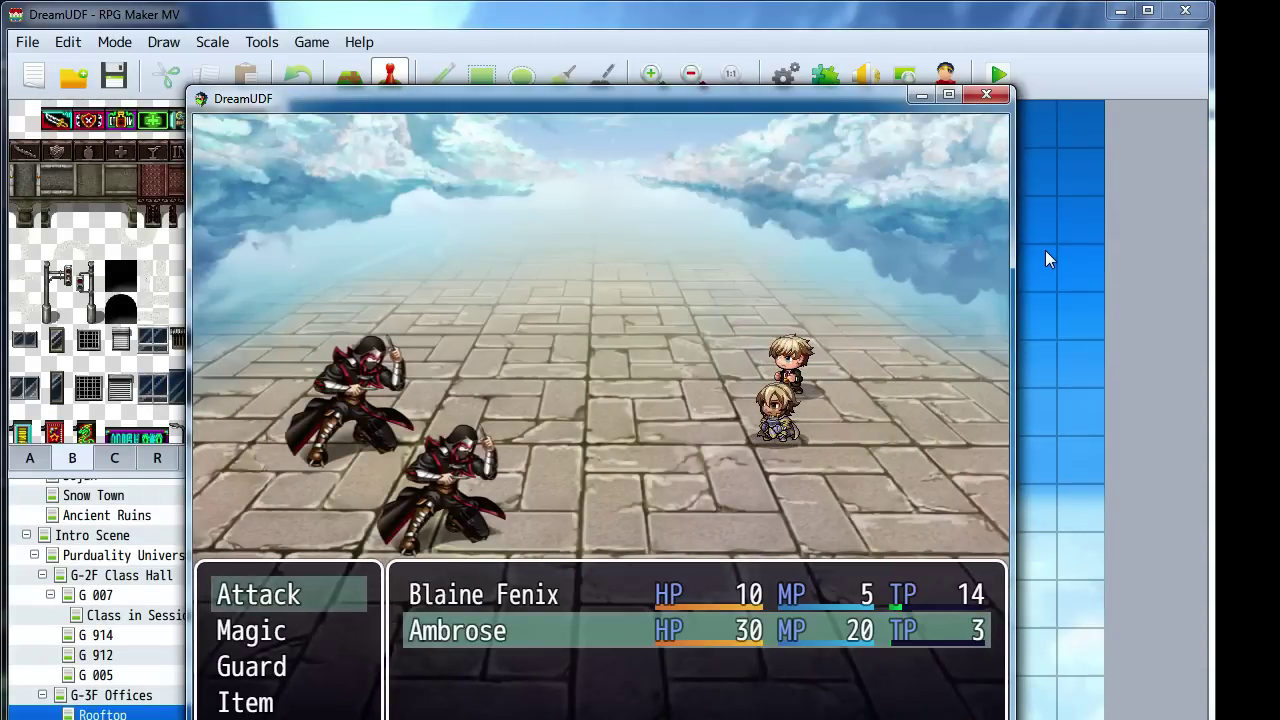
{"action": "key", "text": "Return"}
{"action": "key", "text": "Return"}
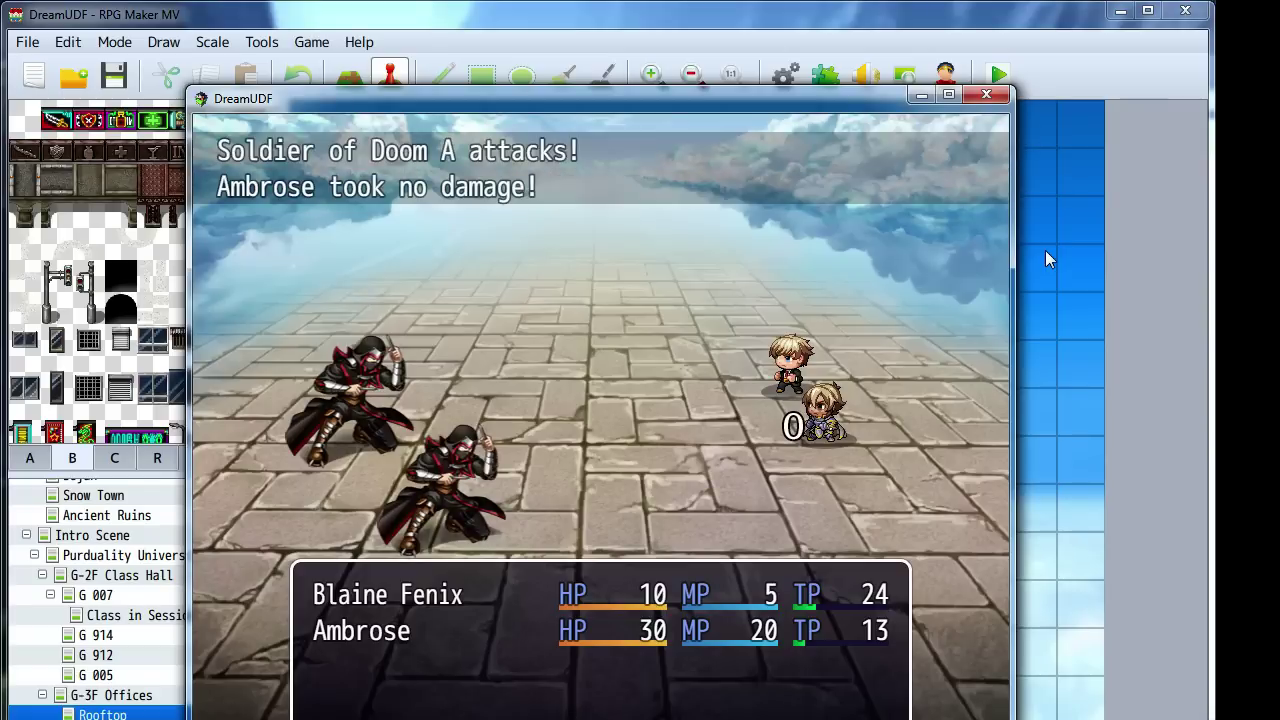
{"action": "key", "text": "Return"}
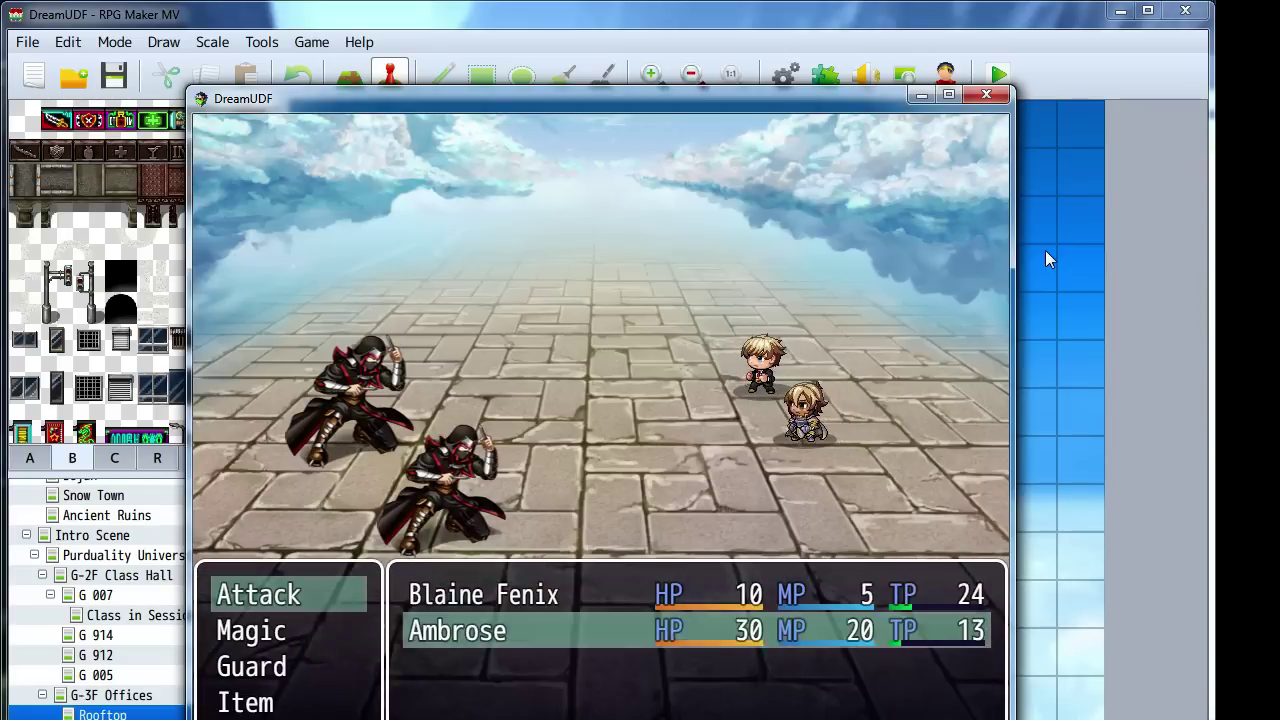
{"action": "key", "text": "Return"}
{"action": "key", "text": "Return"}
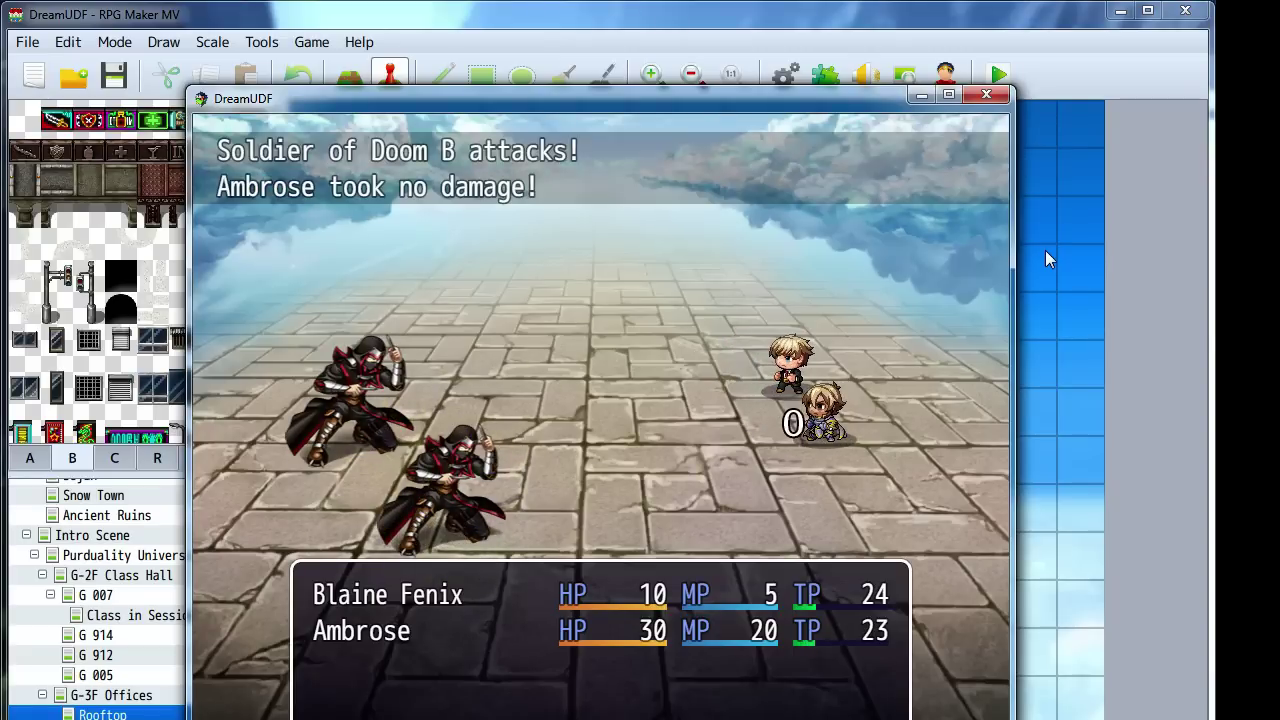
{"action": "key", "text": "Return"}
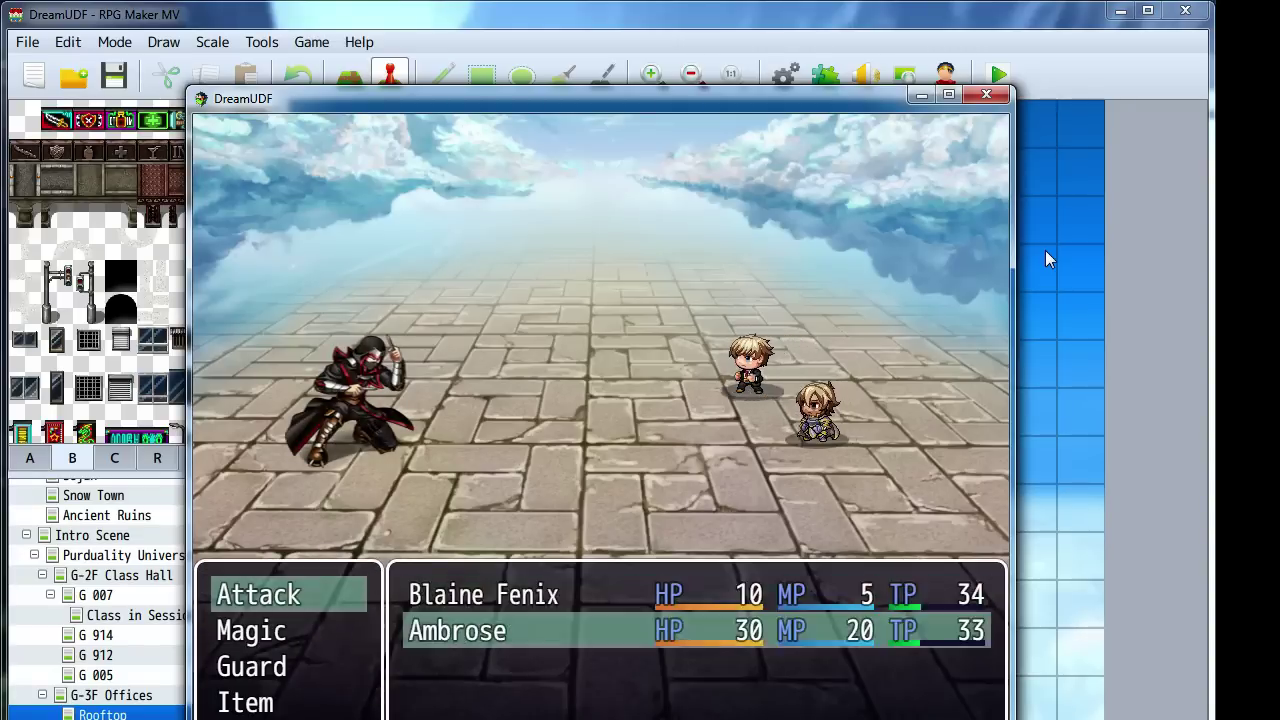
{"action": "key", "text": "Return"}
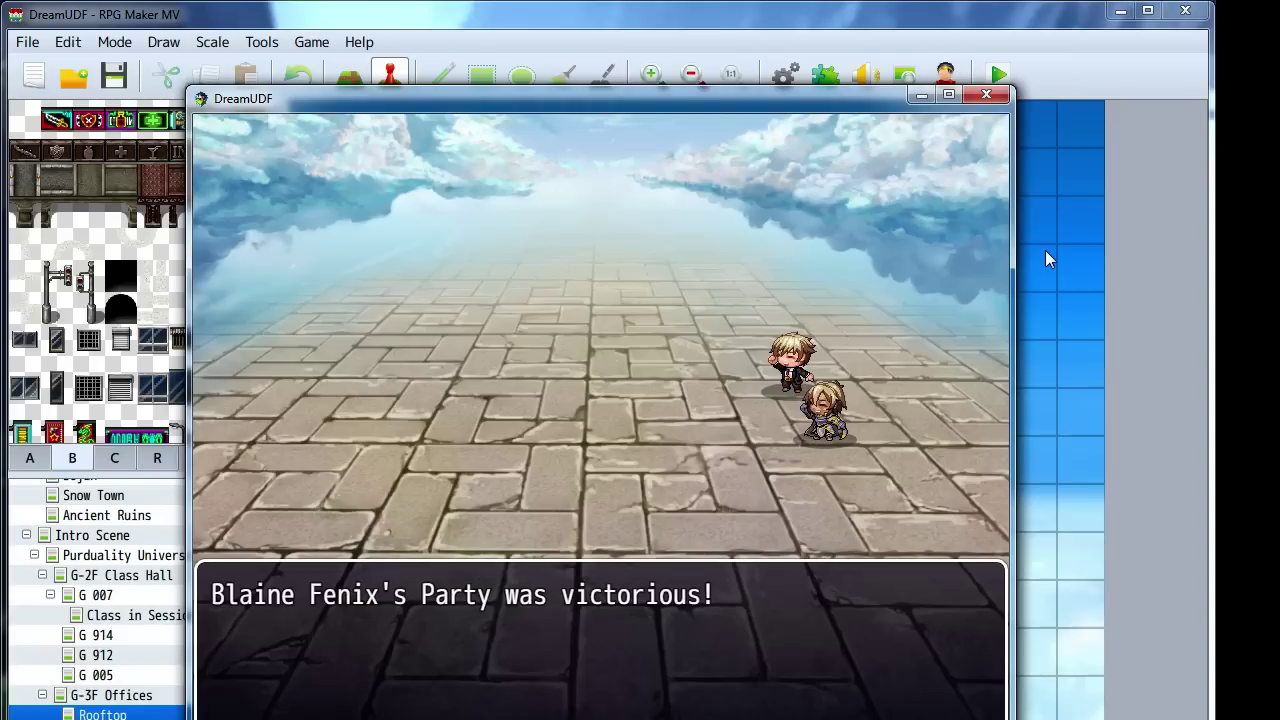
{"action": "key", "text": "Return"}
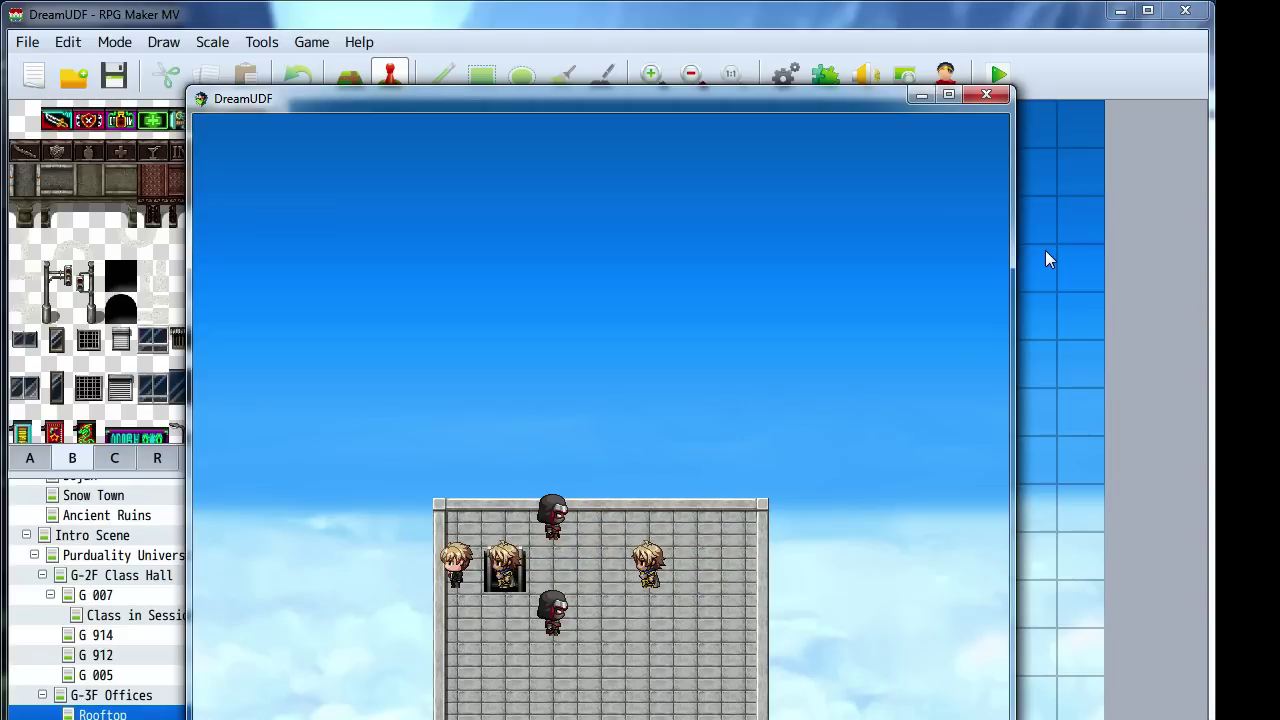
{"action": "key", "text": "Escape"}
{"action": "left_click", "coordinate": [986, 94]}
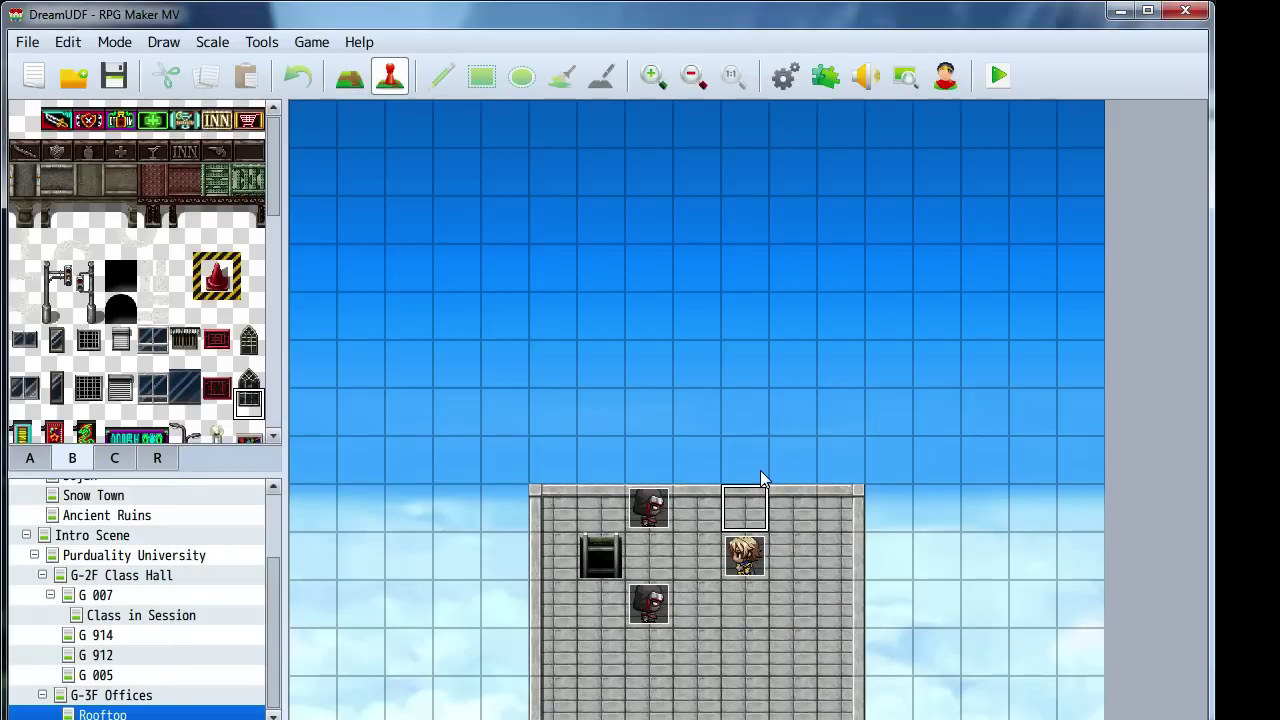
Inspect the Soldier of Doom's enemy settings and battler image in the database, leaving the image selection without changes
{"action": "left_click", "coordinate": [785, 76]}
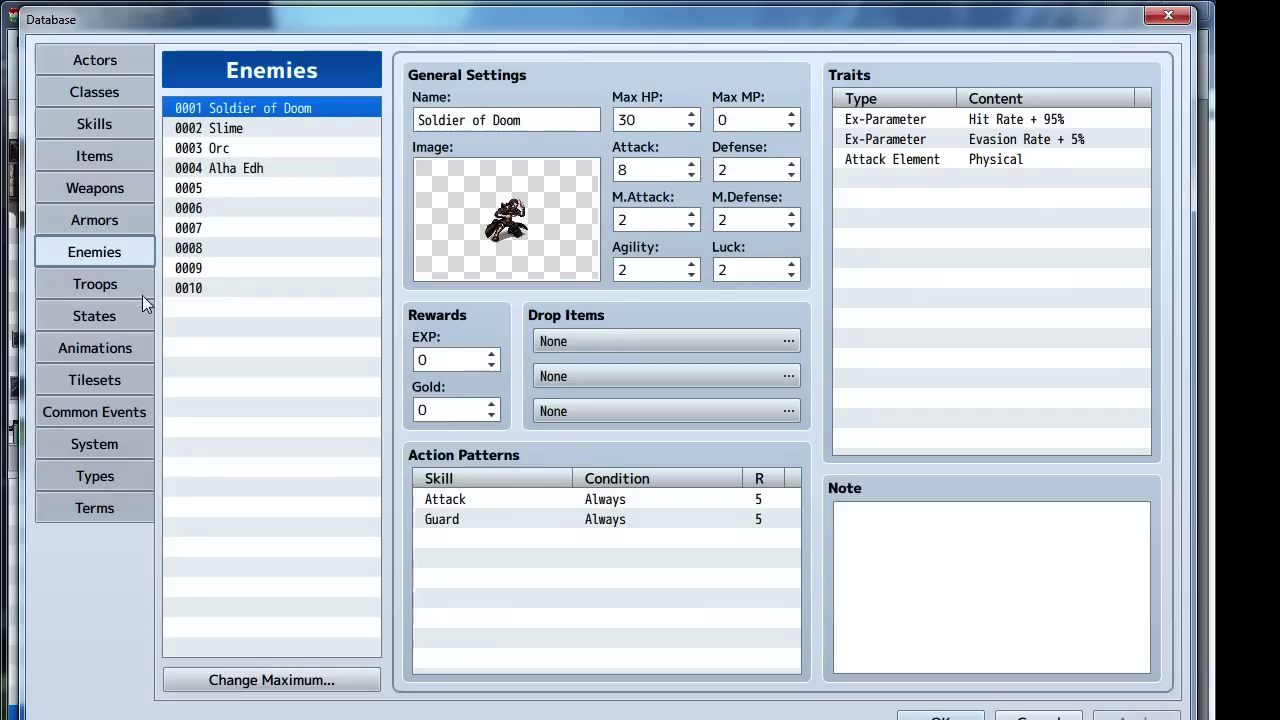
{"action": "double_click", "coordinate": [526, 215]}
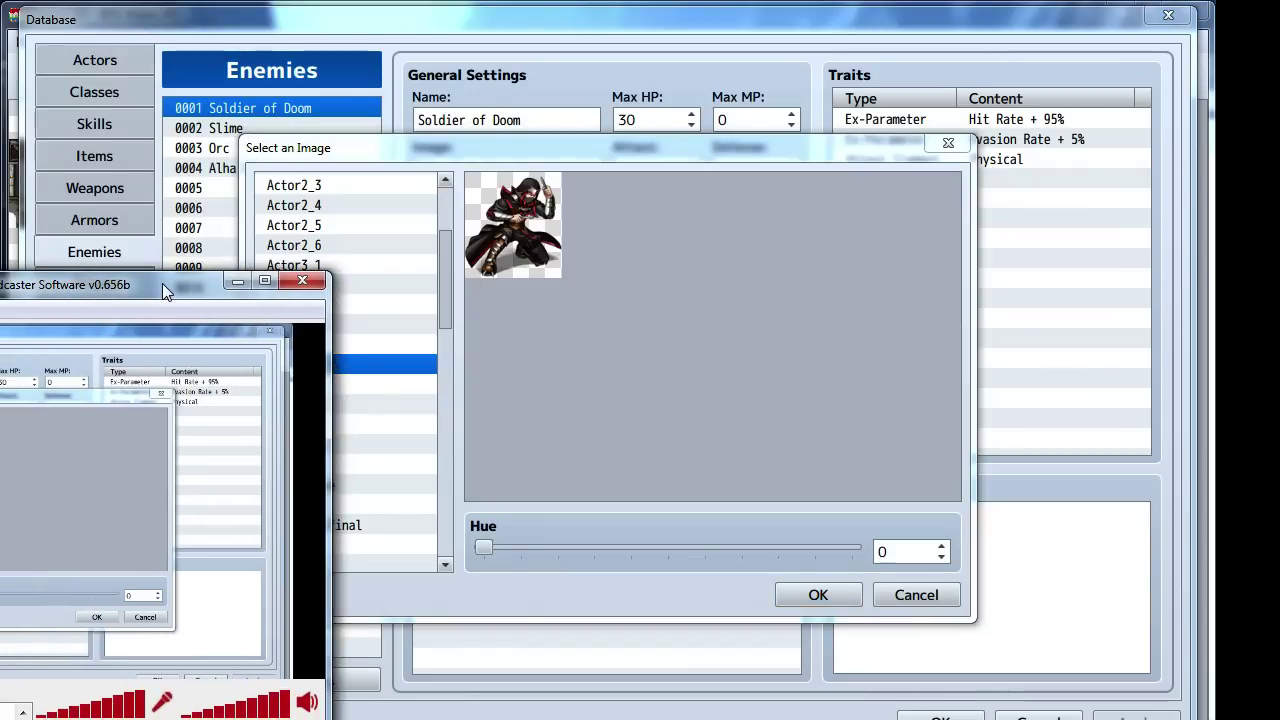
{"action": "left_click_drag", "start_coordinate": [162, 283], "coordinate": [0, 332]}
{"action": "left_click", "coordinate": [10, 332]}
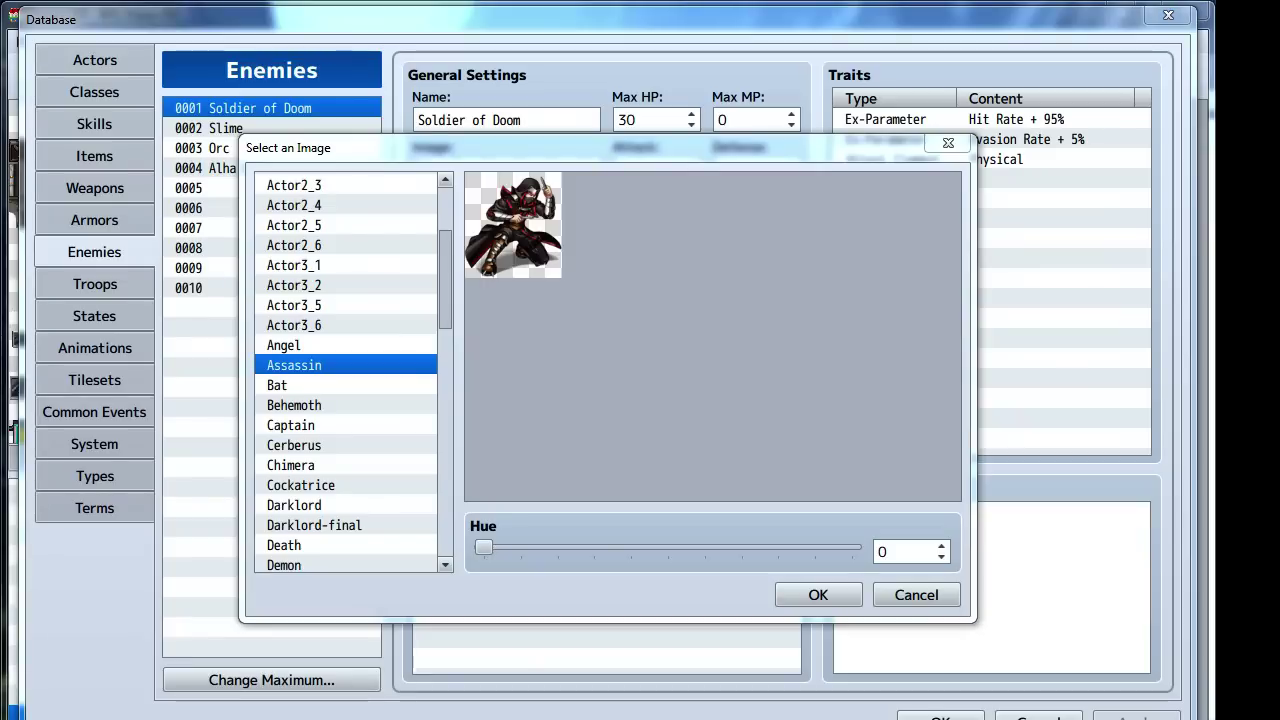
{"action": "left_click", "coordinate": [861, 612]}
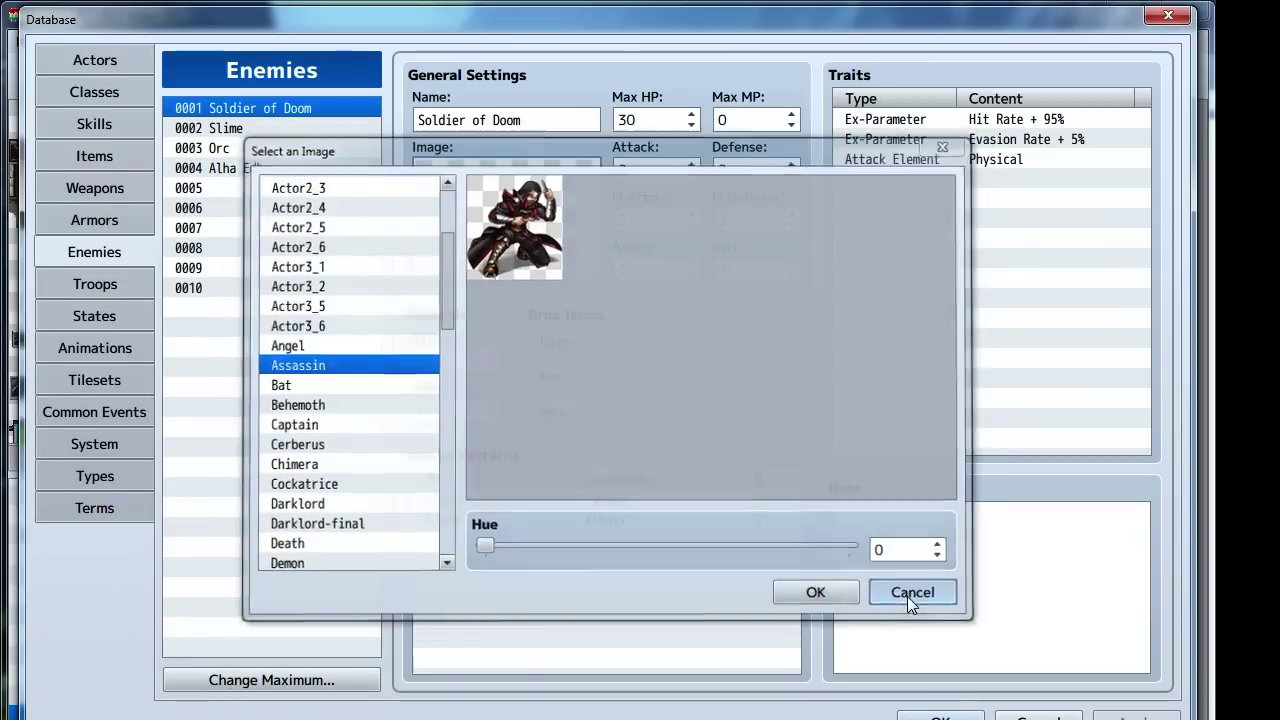
{"action": "left_click", "coordinate": [907, 596]}
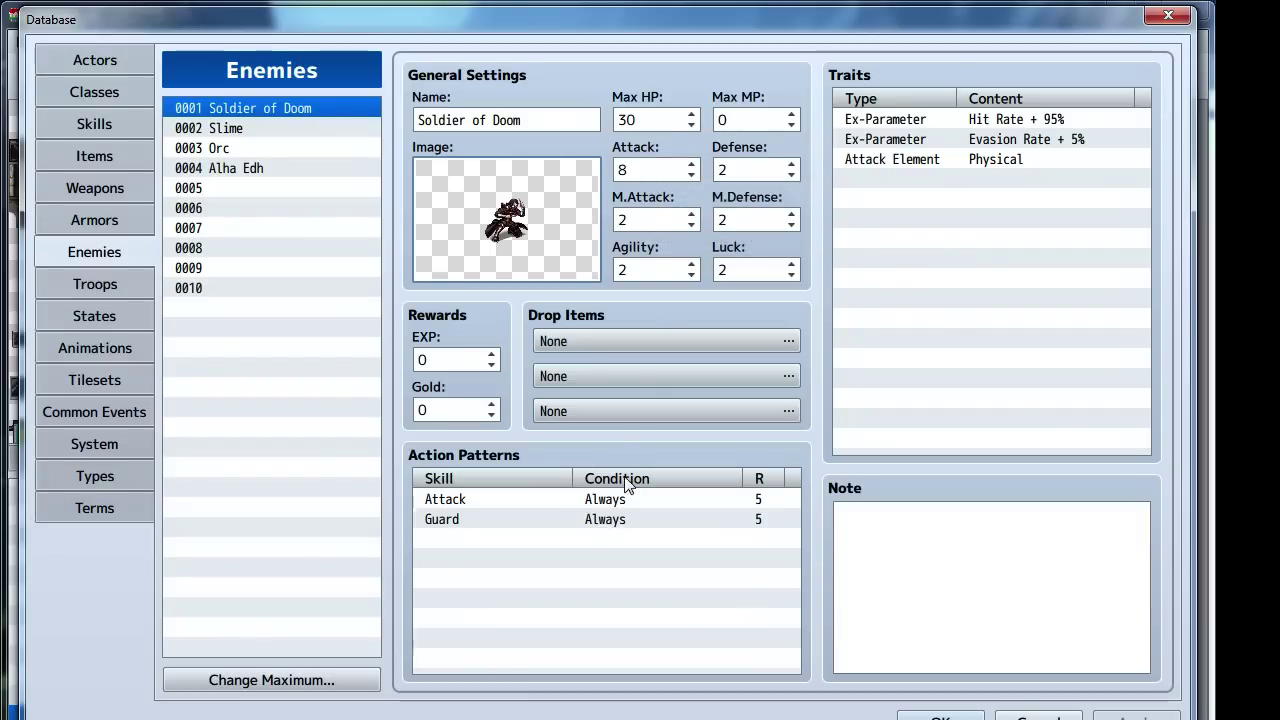
Check the Deanlass weapon in the database and set Blaine Fenix's initial weapon to None
{"action": "left_click", "coordinate": [112, 186]}
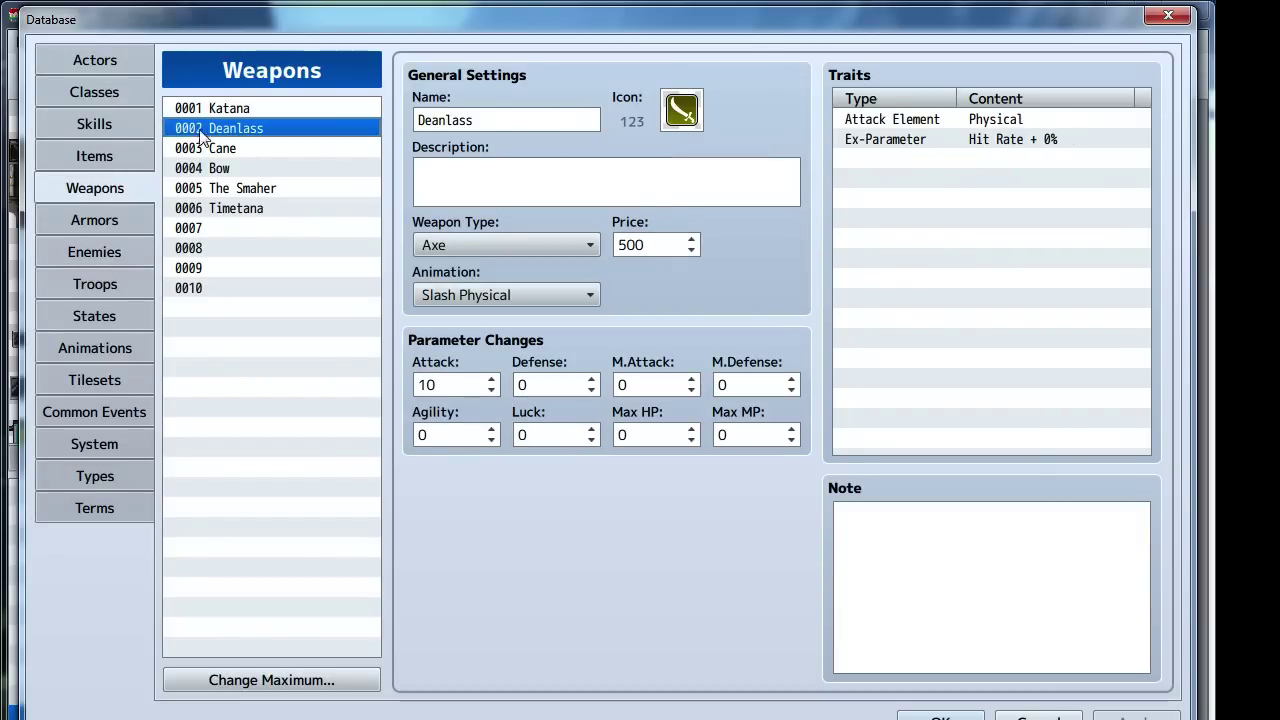
{"action": "left_click", "coordinate": [108, 60]}
{"action": "left_click", "coordinate": [255, 110]}
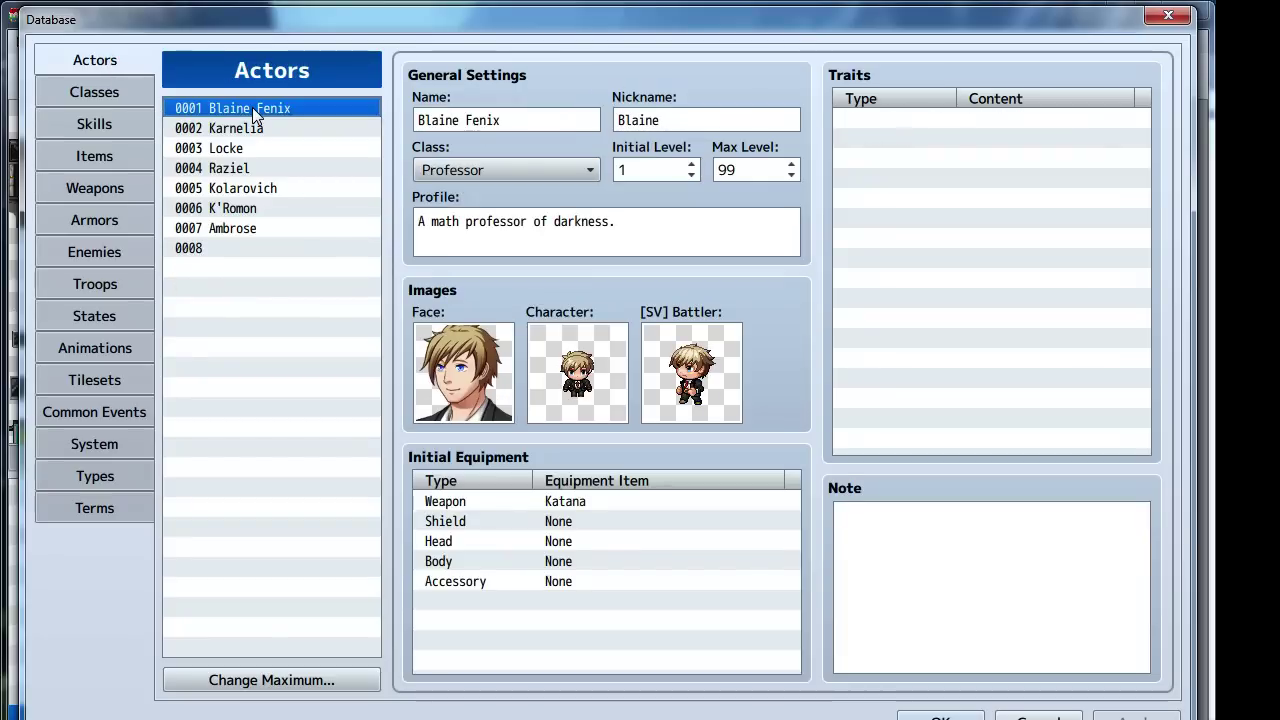
{"action": "left_click", "coordinate": [558, 508]}
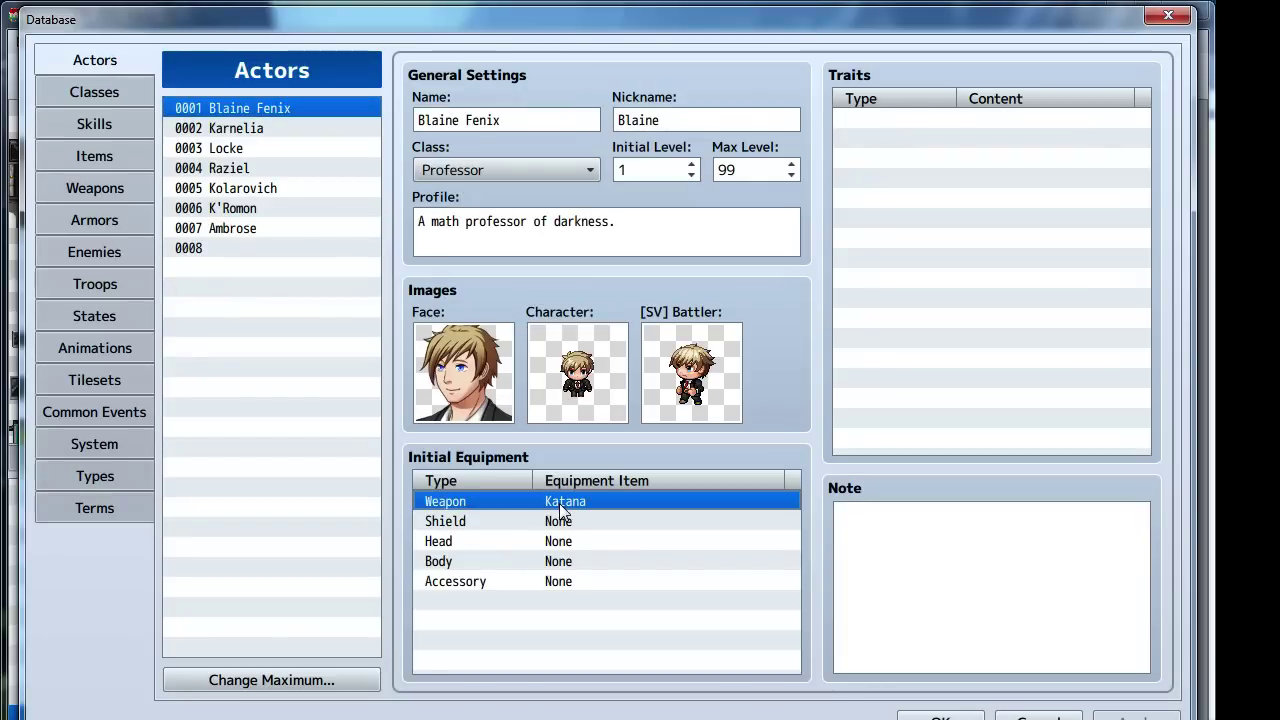
{"action": "double_click", "coordinate": [560, 508]}
{"action": "left_click", "coordinate": [585, 566]}
{"action": "left_click", "coordinate": [562, 587]}
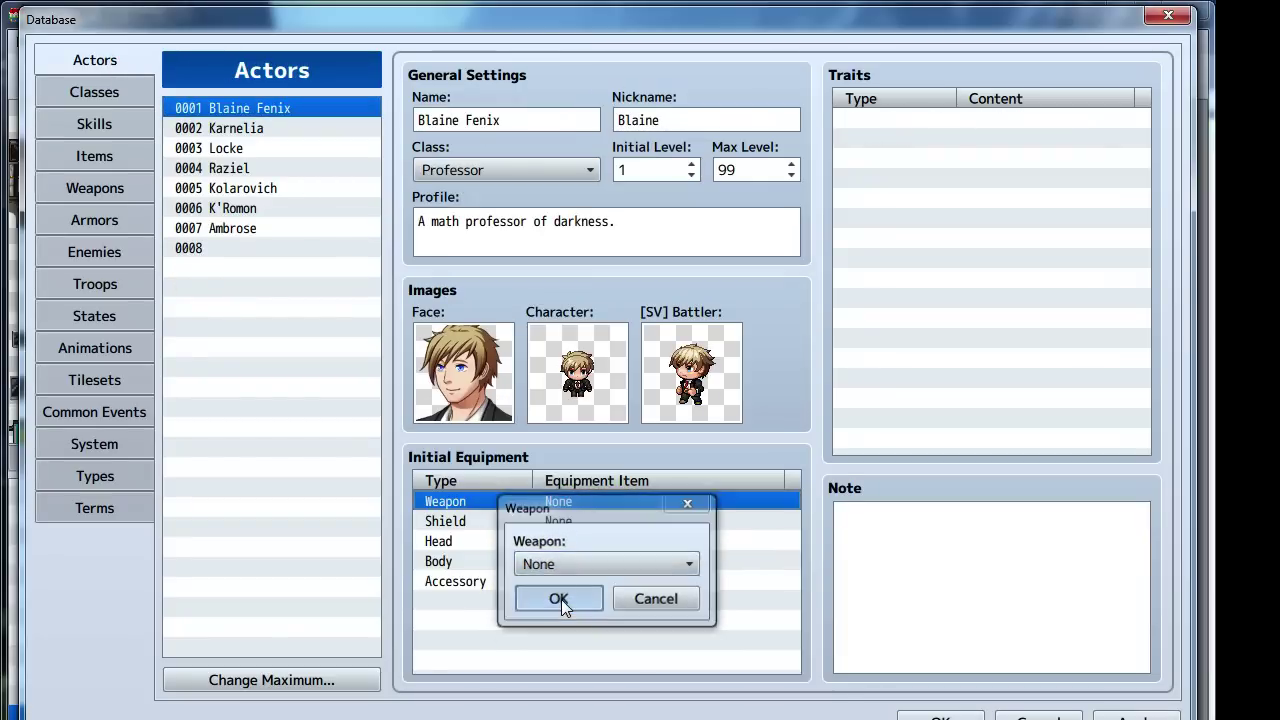
{"action": "left_click", "coordinate": [558, 599]}
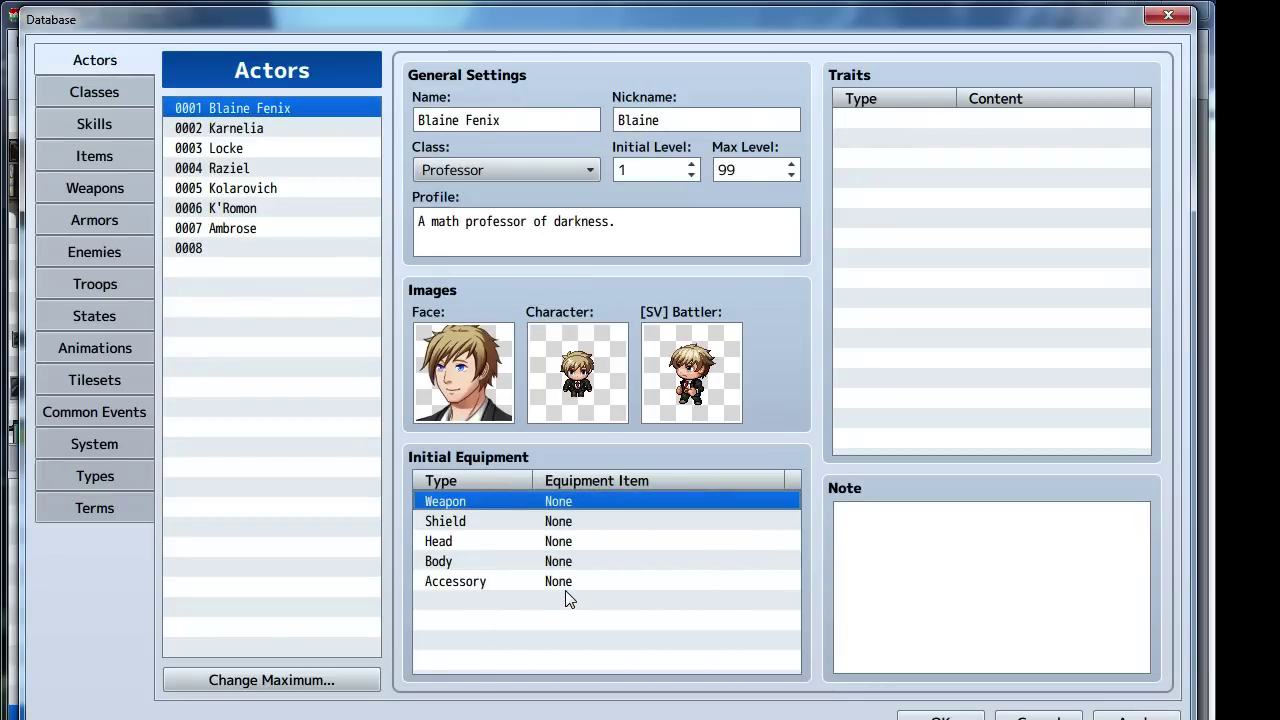
Compare the Defense curves of the Professor and Dean classes, and check the damage formula of the Attack skill
{"action": "left_click", "coordinate": [232, 228]}
{"action": "left_click", "coordinate": [238, 110]}
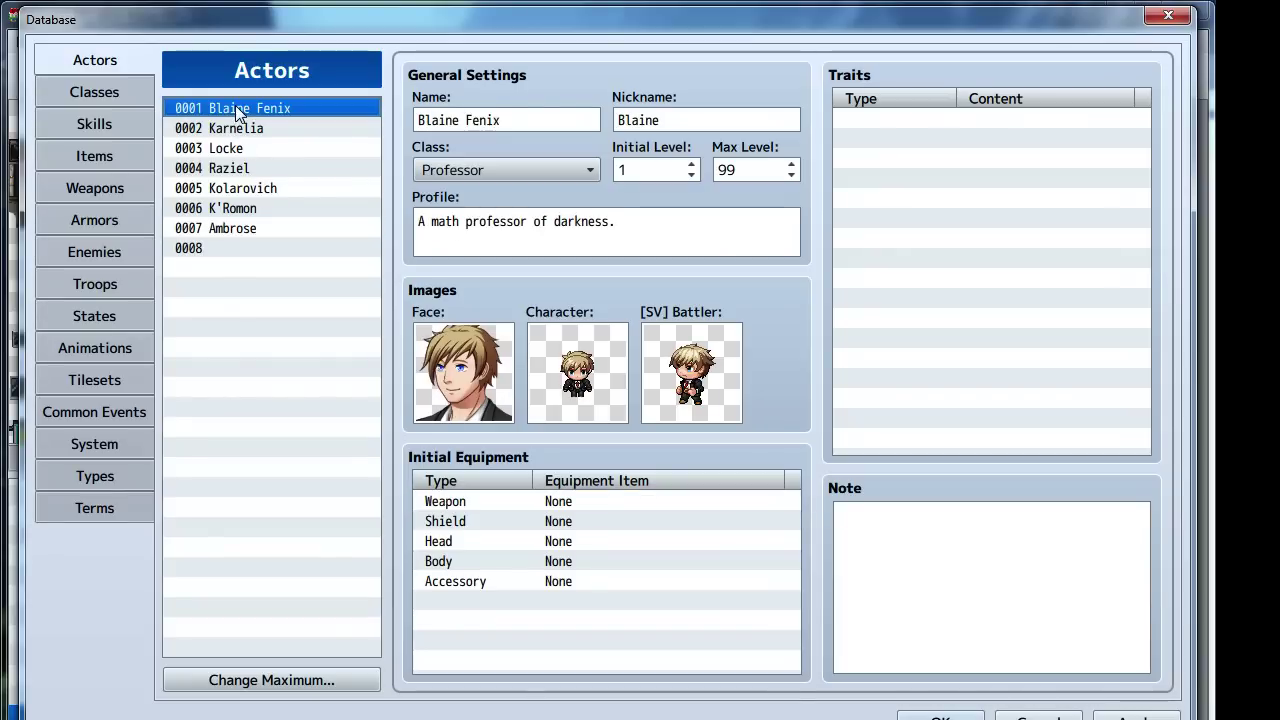
{"action": "left_click", "coordinate": [103, 100]}
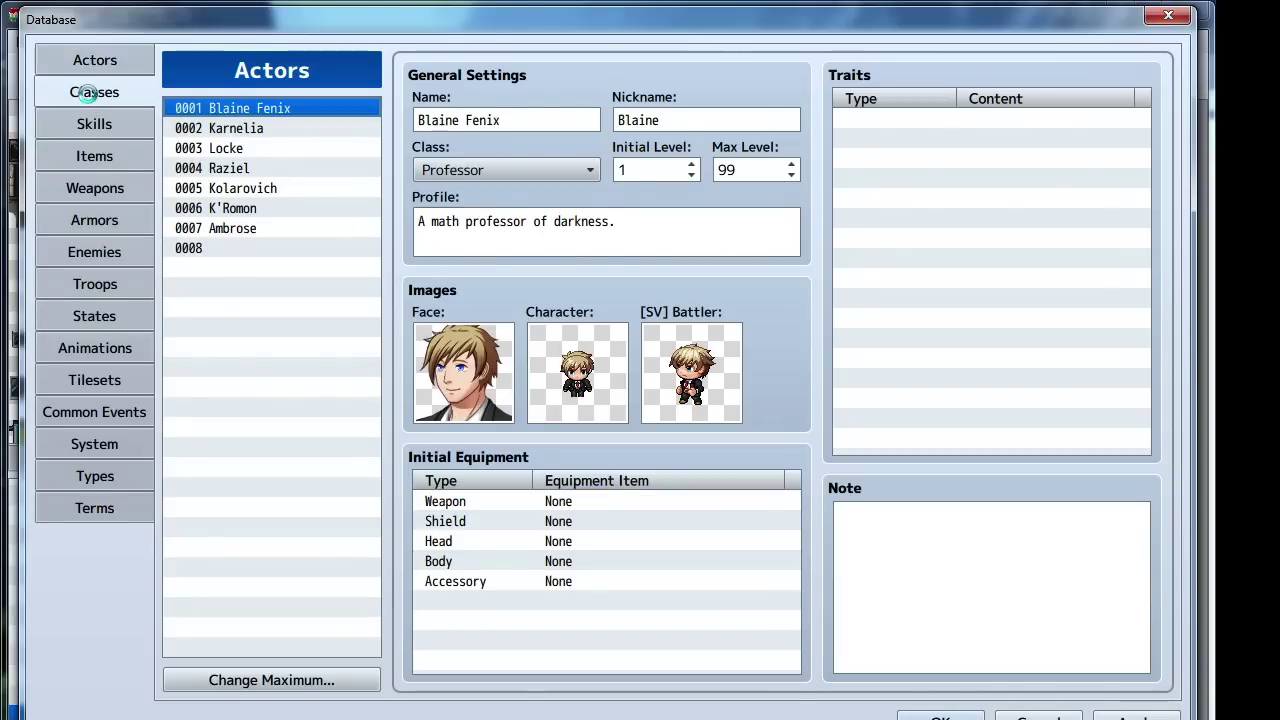
{"action": "left_click", "coordinate": [245, 108]}
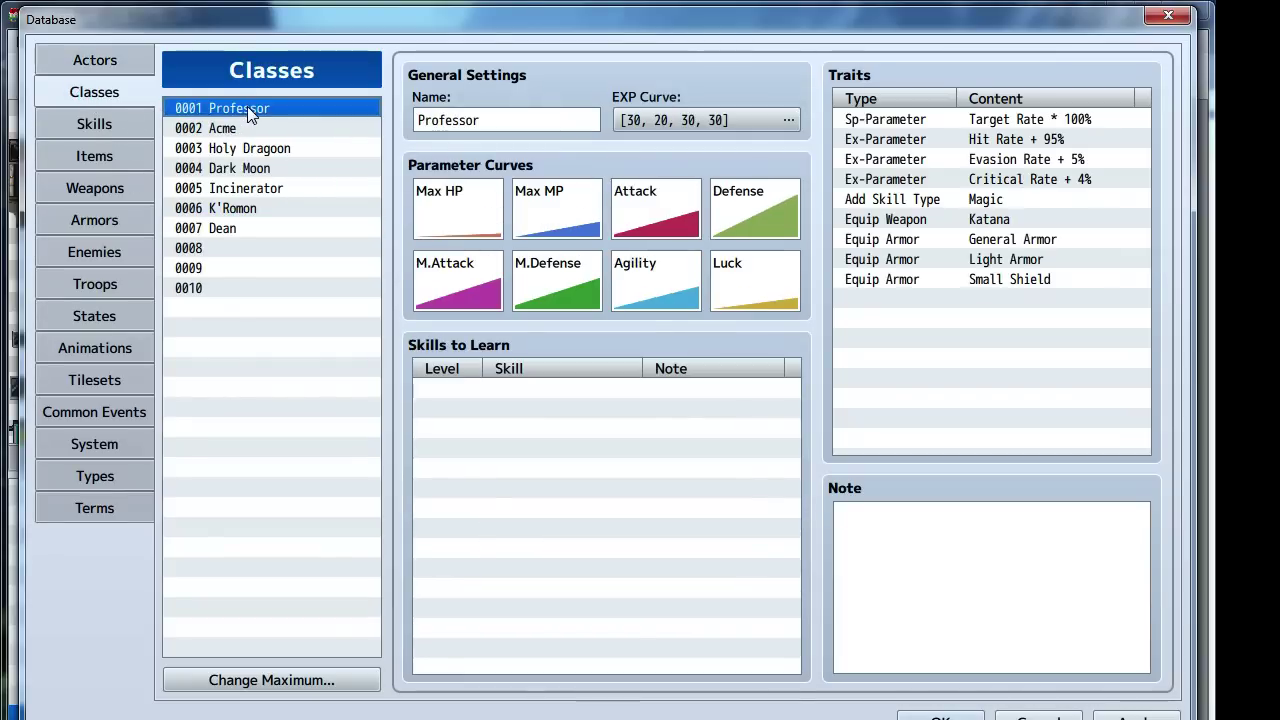
{"action": "double_click", "coordinate": [742, 206]}
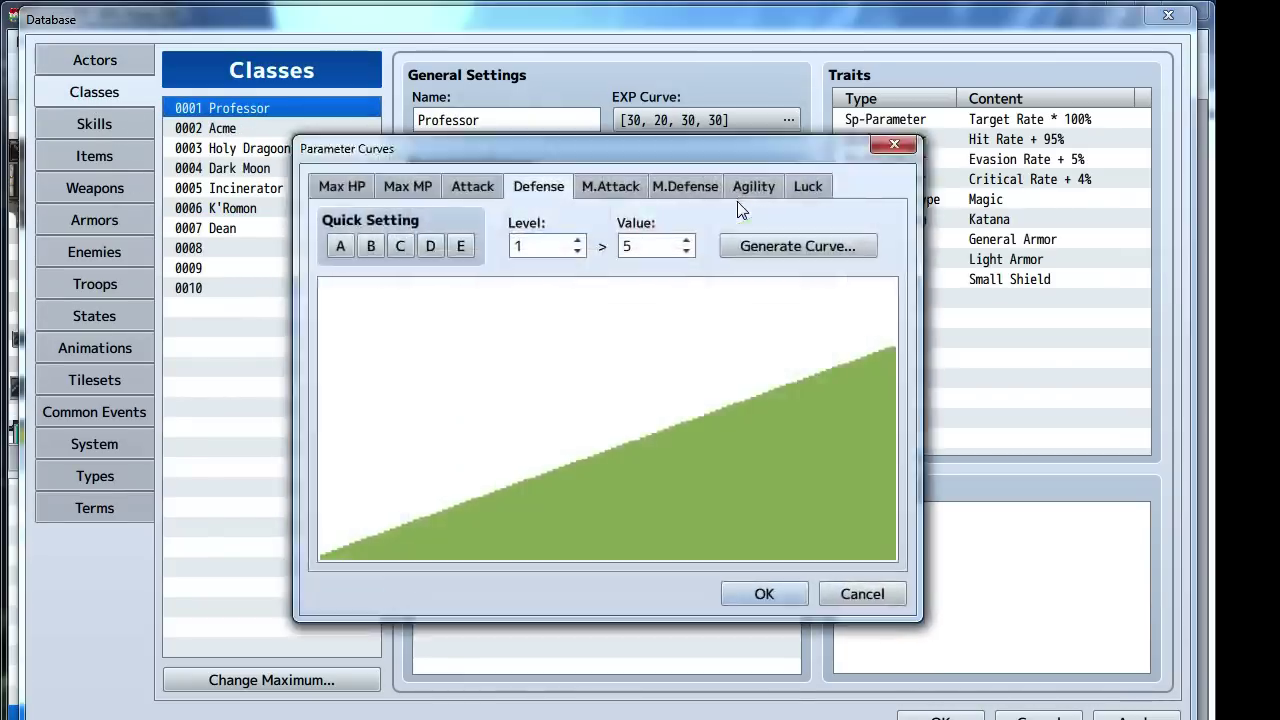
{"action": "left_click", "coordinate": [764, 594]}
{"action": "left_click", "coordinate": [224, 230]}
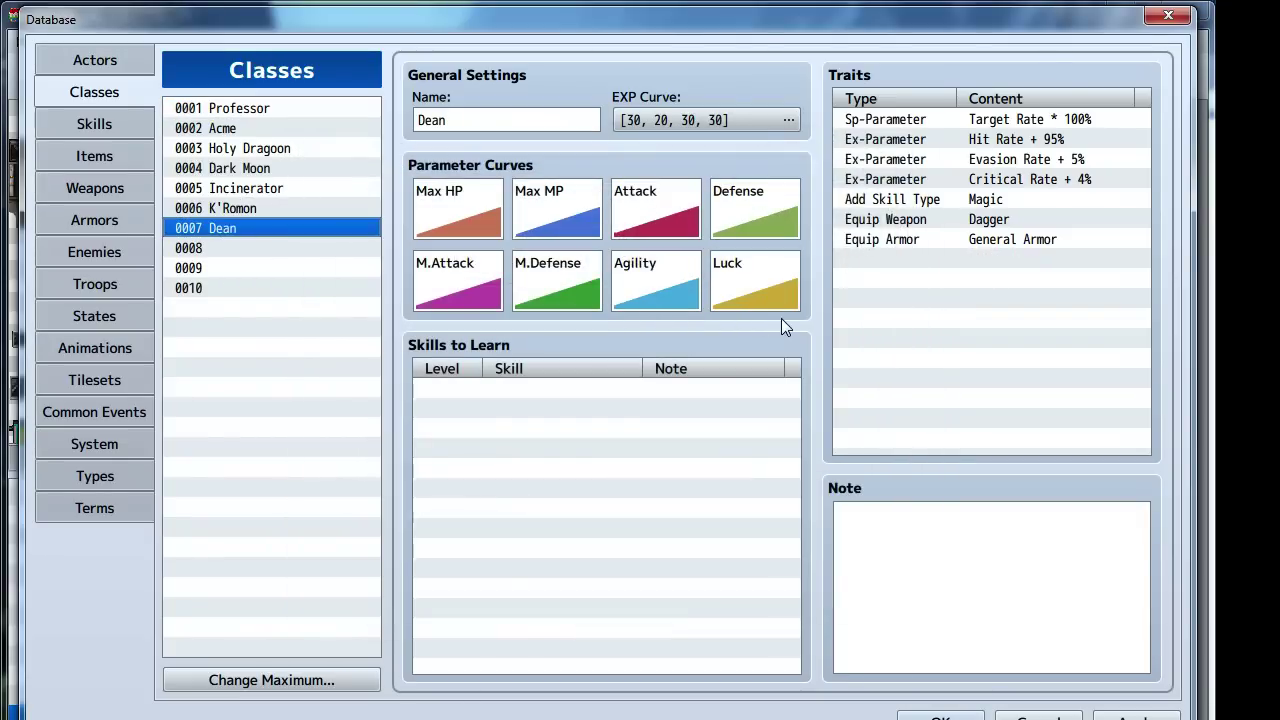
{"action": "double_click", "coordinate": [748, 248]}
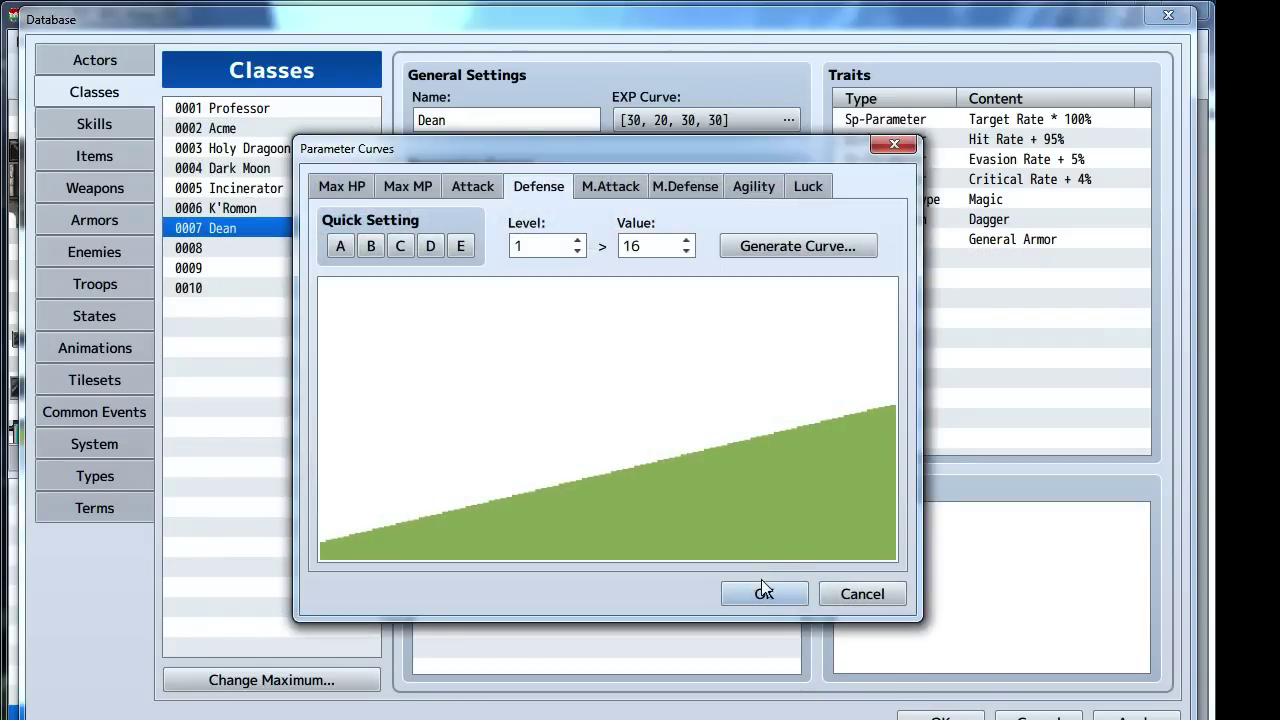
{"action": "left_click", "coordinate": [763, 591]}
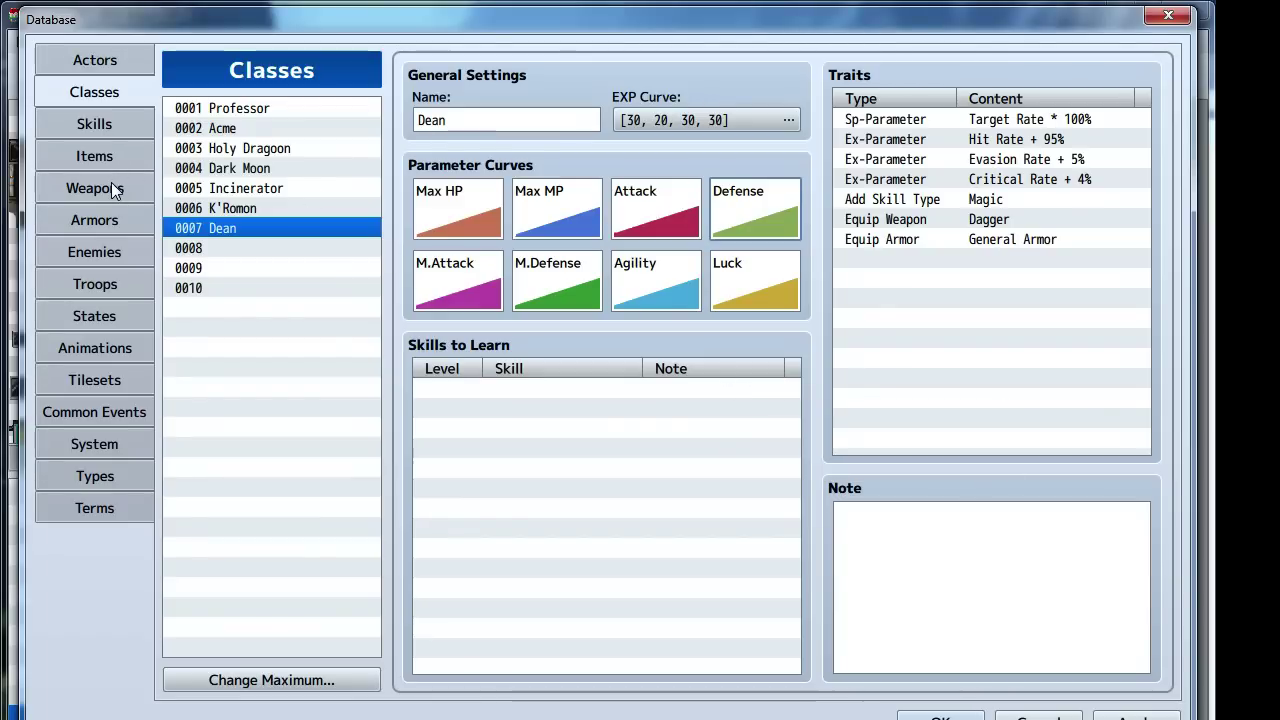
{"action": "left_click", "coordinate": [99, 123]}
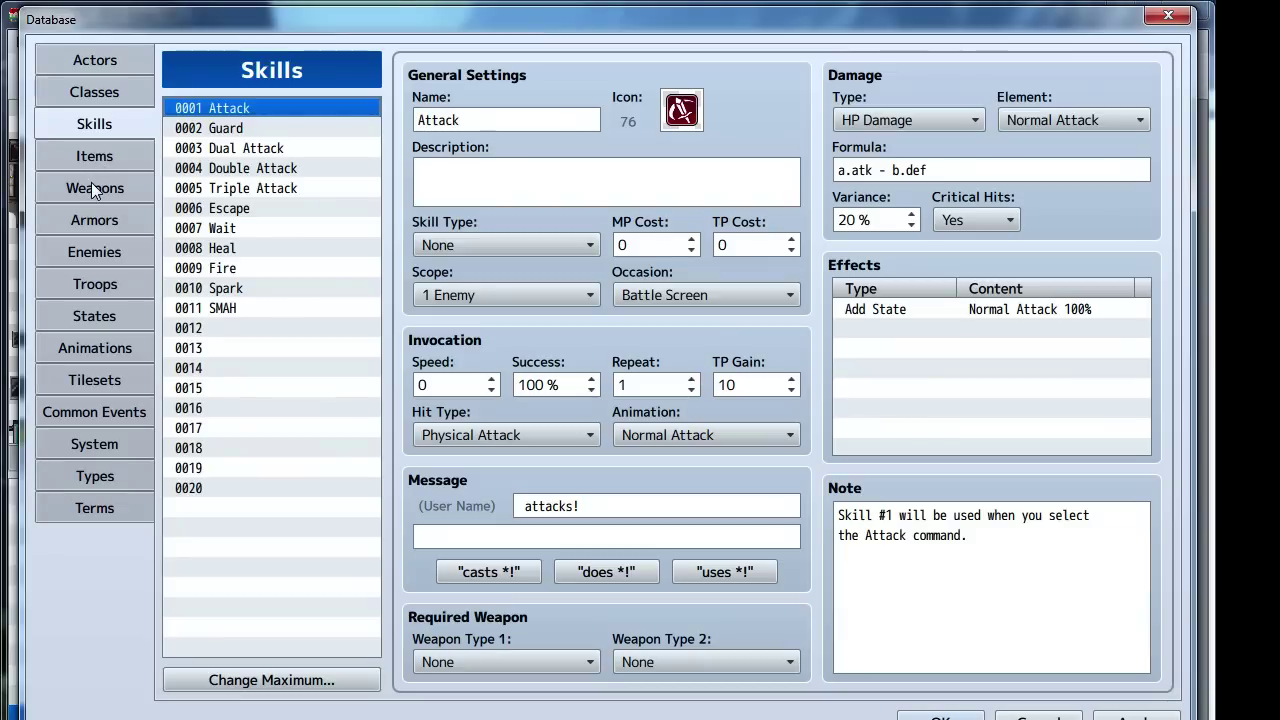
Set the Soldier of Doom's Attack to 10, apply the change and close the database
{"action": "left_click", "coordinate": [94, 252]}
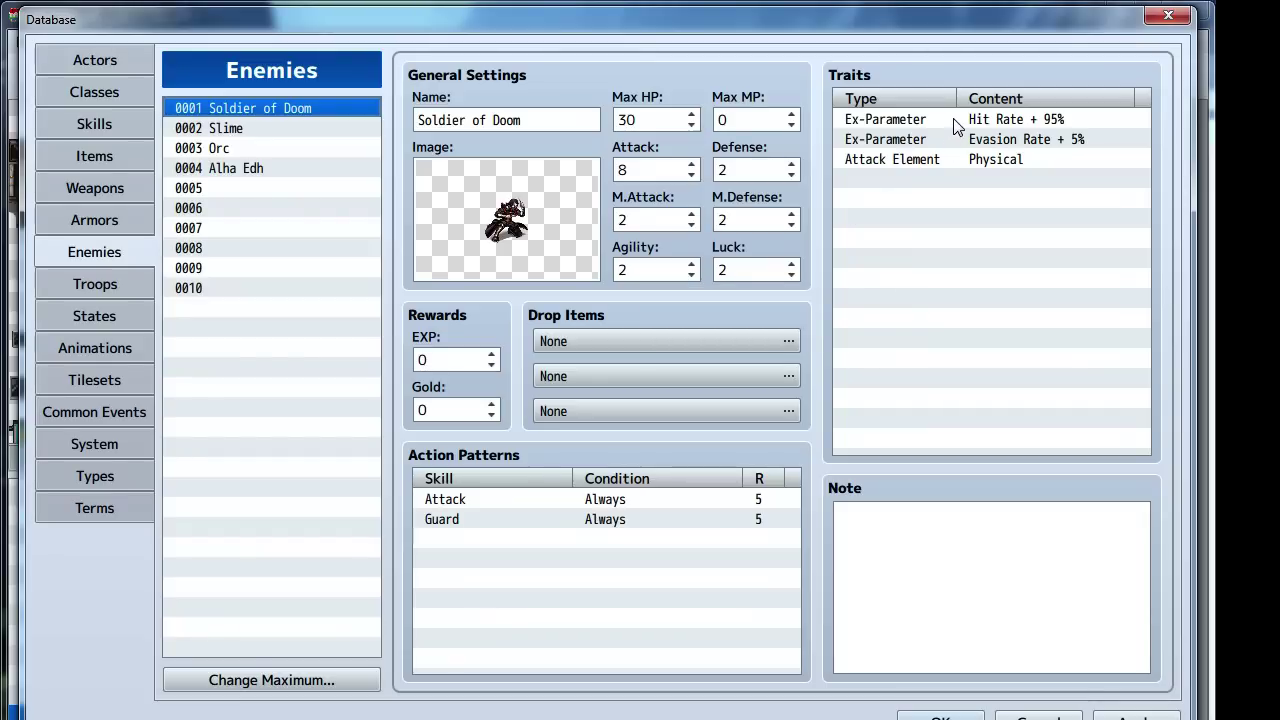
{"action": "left_click", "coordinate": [947, 237]}
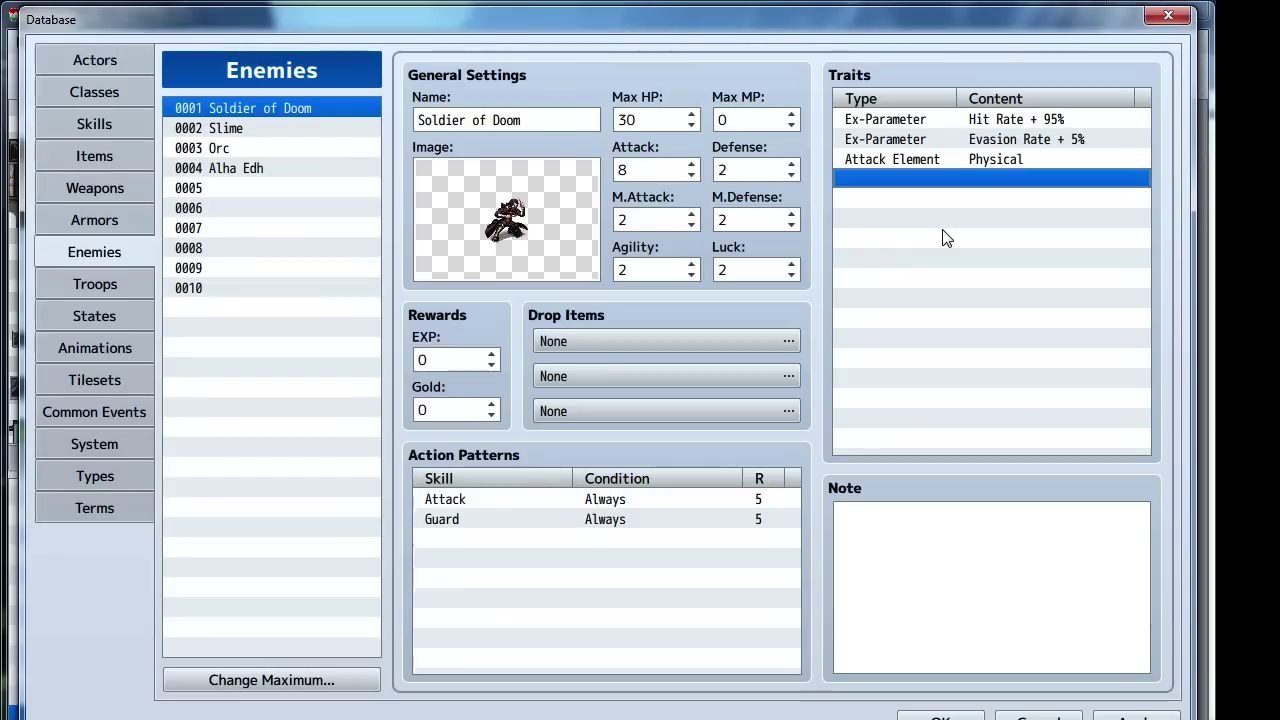
{"action": "left_click", "coordinate": [695, 165]}
{"action": "left_click", "coordinate": [695, 165]}
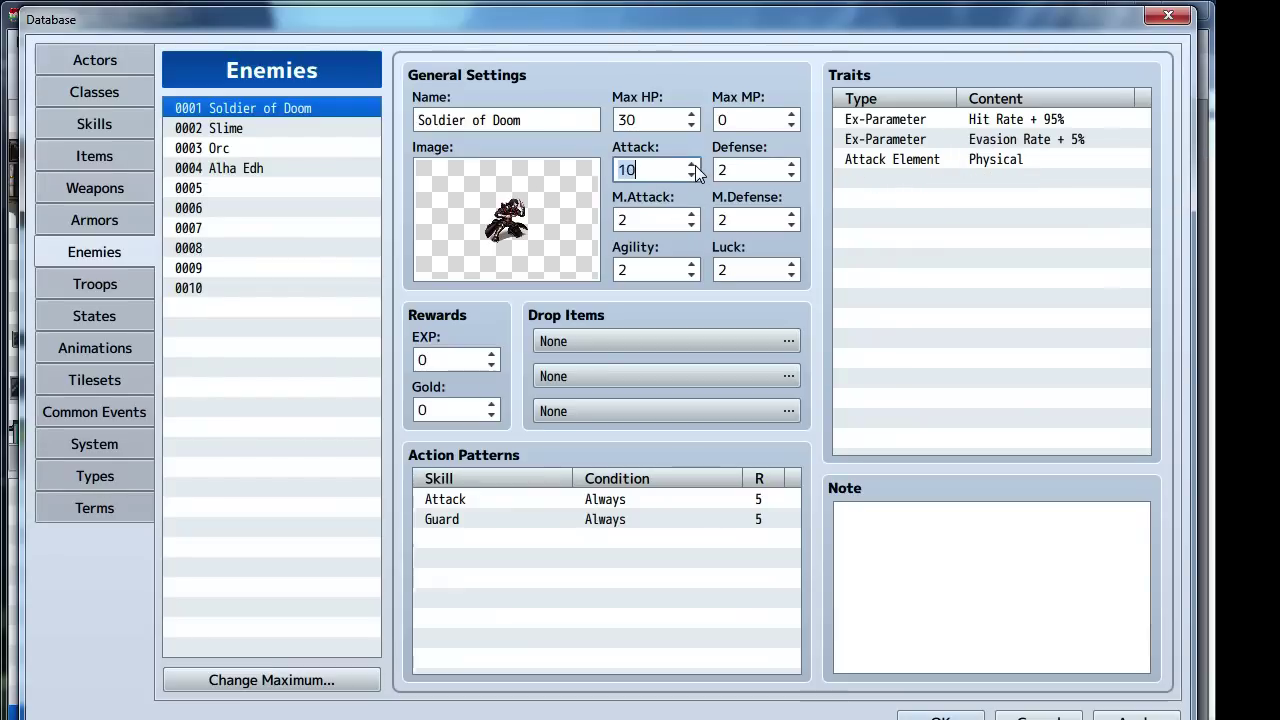
{"action": "left_click", "coordinate": [1135, 716]}
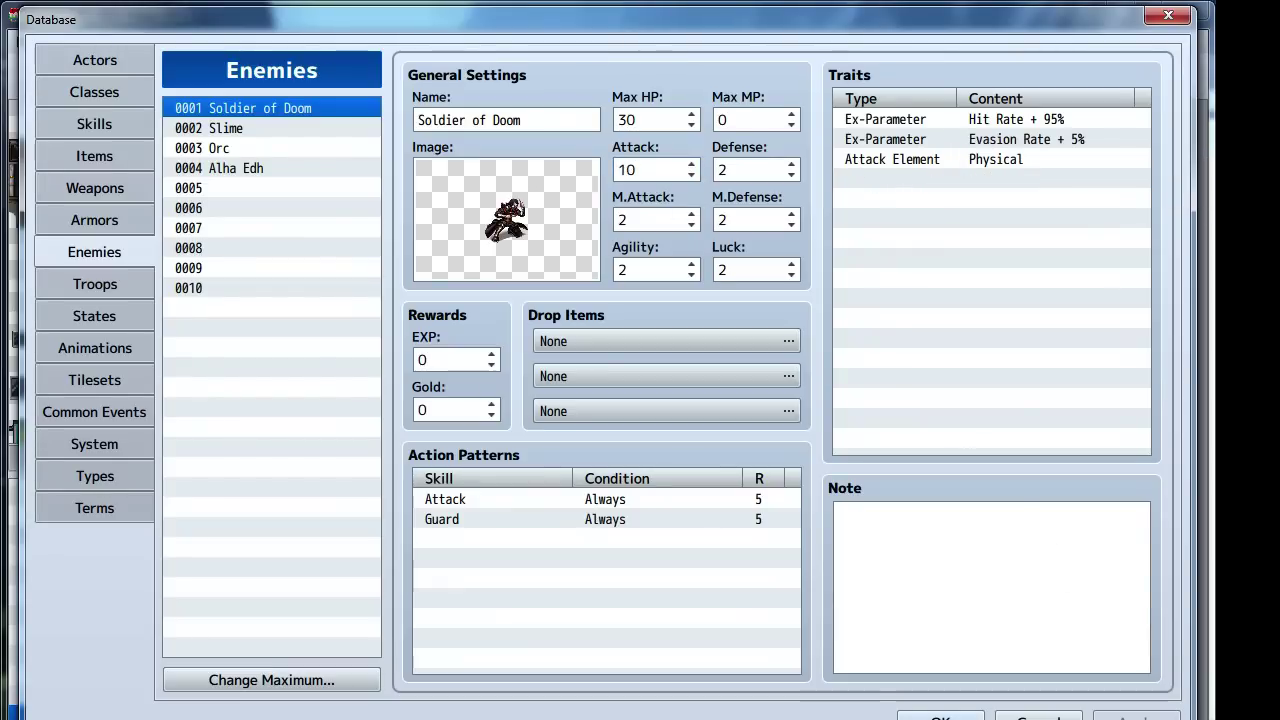
{"action": "left_click", "coordinate": [940, 717]}
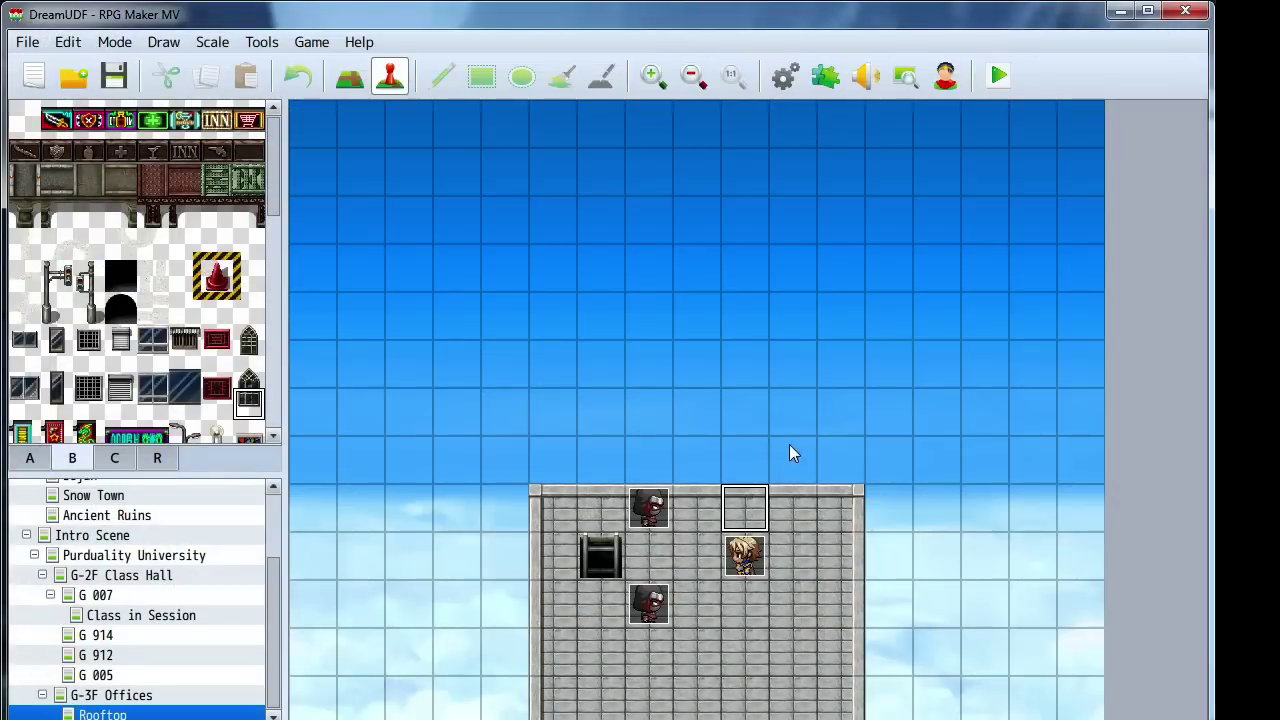
Change the Intro Fight troop's battle background to Sky, keeping the Cobblestones4 floor
{"action": "left_click", "coordinate": [786, 77]}
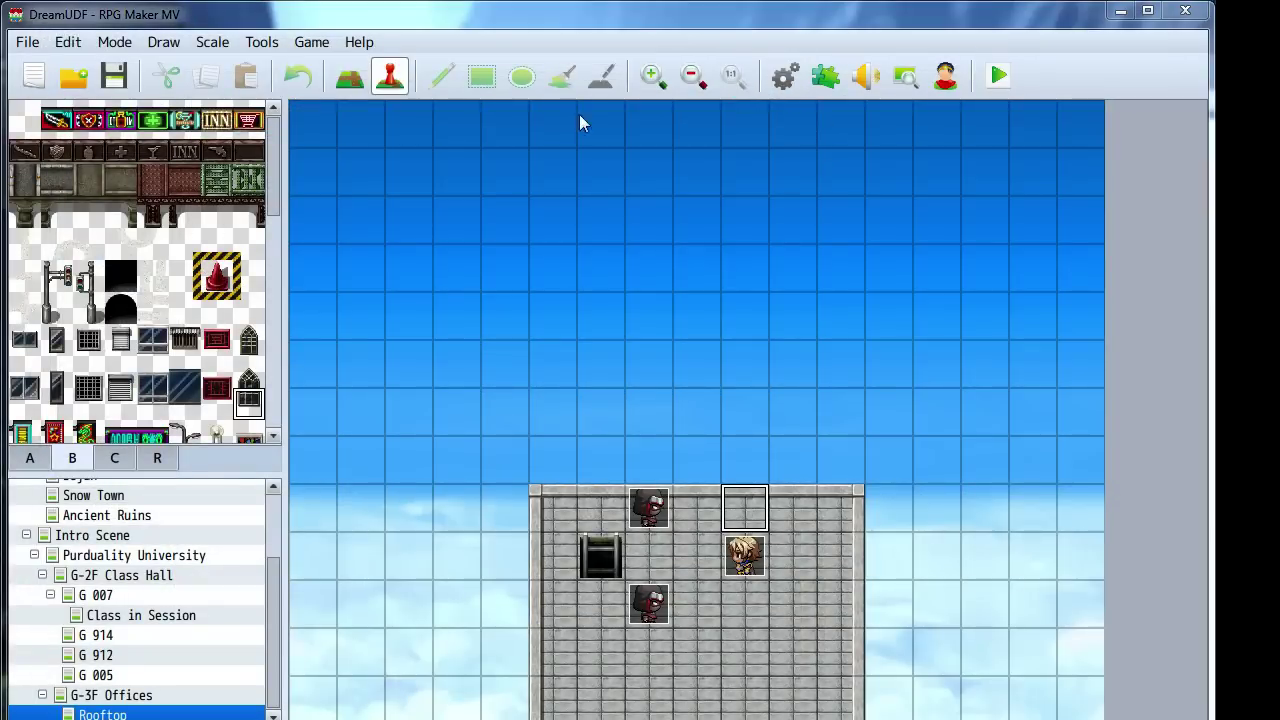
{"action": "left_click", "coordinate": [95, 282]}
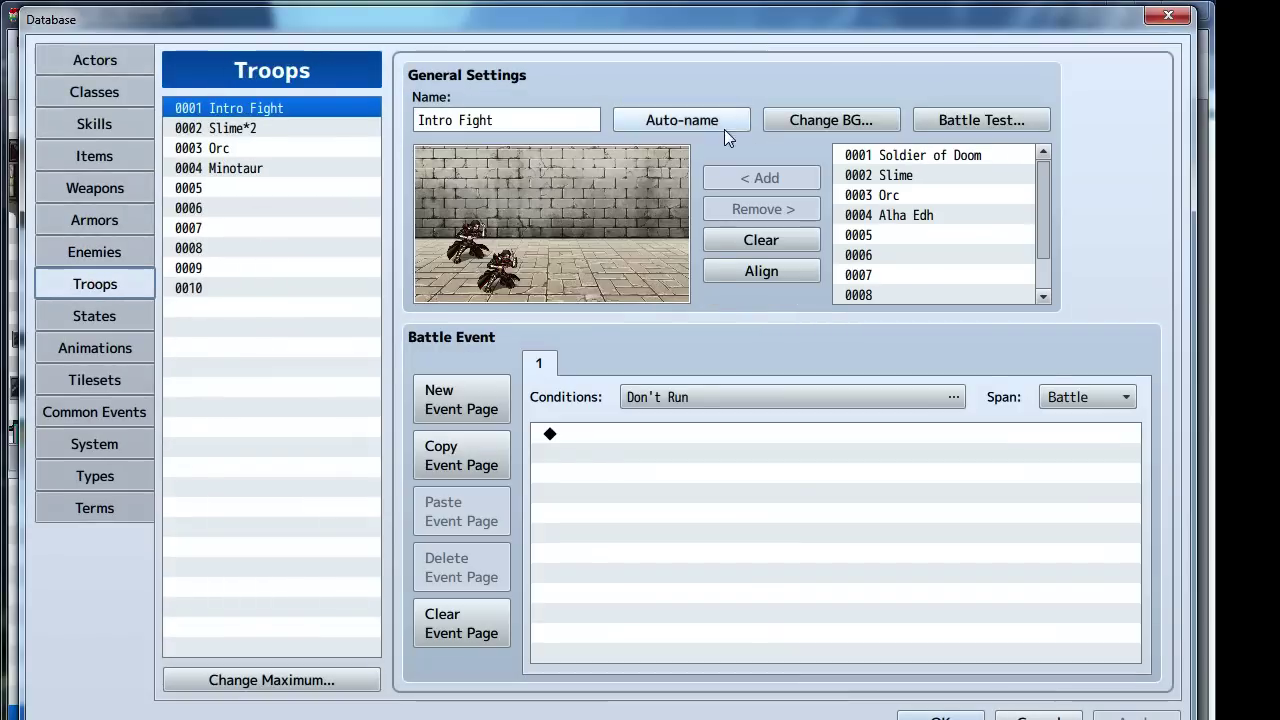
{"action": "left_click", "coordinate": [798, 117]}
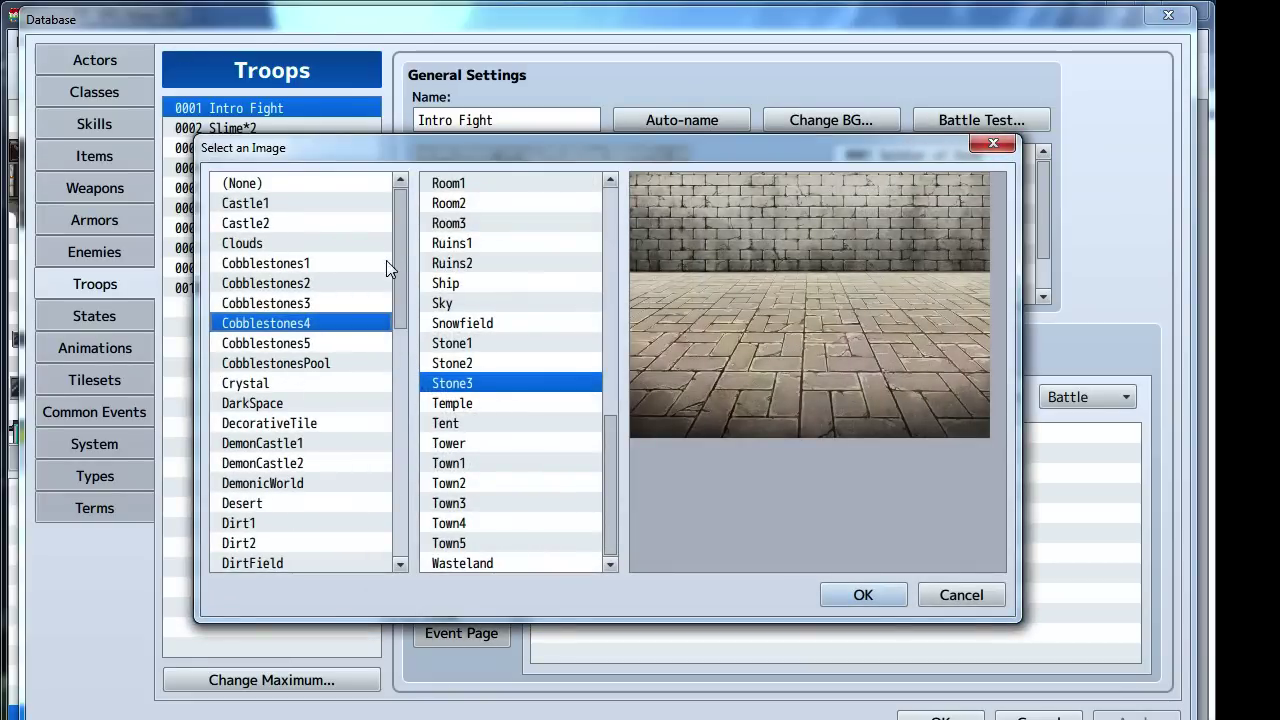
{"action": "left_click_drag", "start_coordinate": [398, 289], "coordinate": [307, 551]}
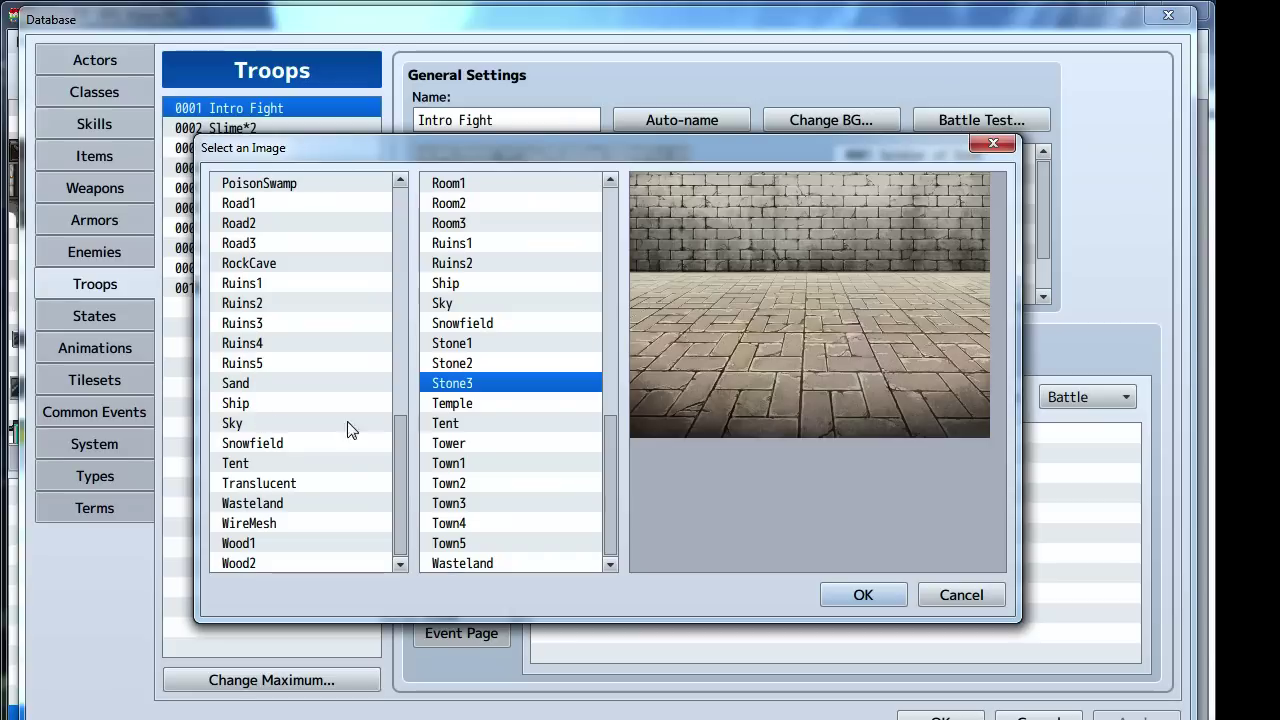
{"action": "left_click_drag", "start_coordinate": [394, 466], "coordinate": [402, 273]}
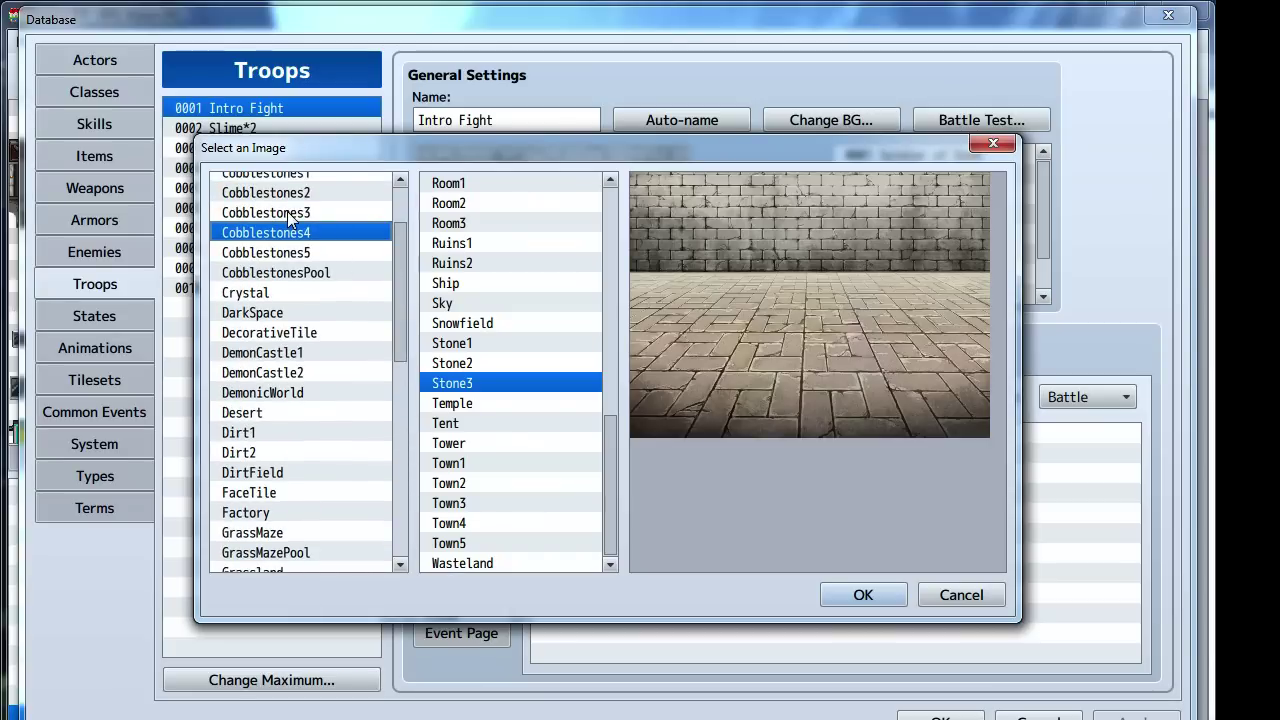
{"action": "left_click", "coordinate": [460, 305]}
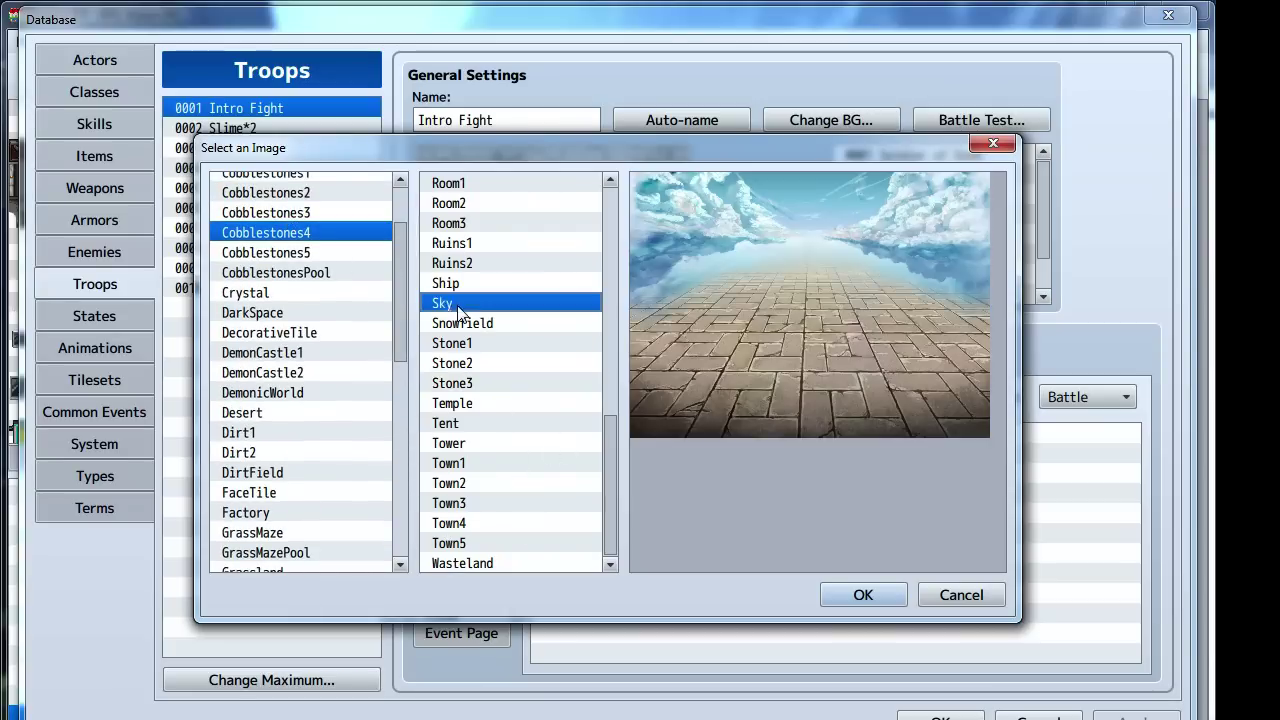
{"action": "left_click", "coordinate": [840, 592]}
Set up a battle test for Intro Fight with Ambrose as the second actor without a weapon, and start it
{"action": "left_click", "coordinate": [960, 120]}
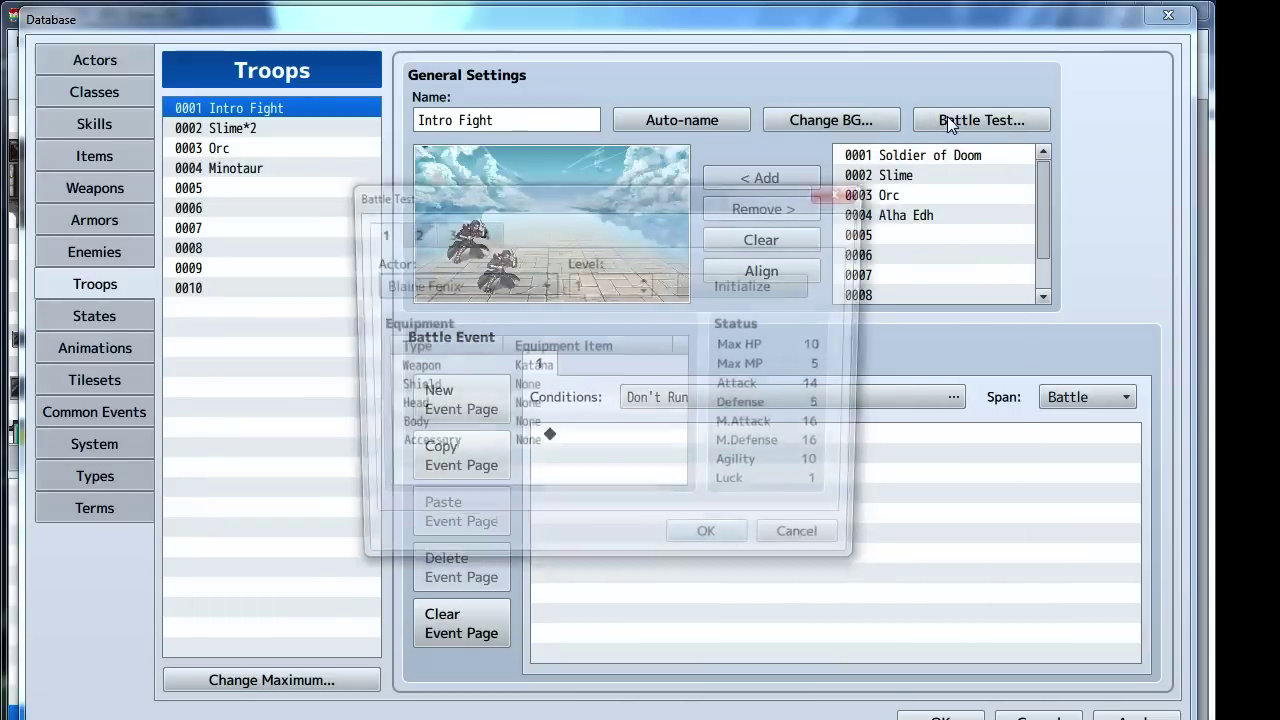
{"action": "left_click", "coordinate": [409, 232]}
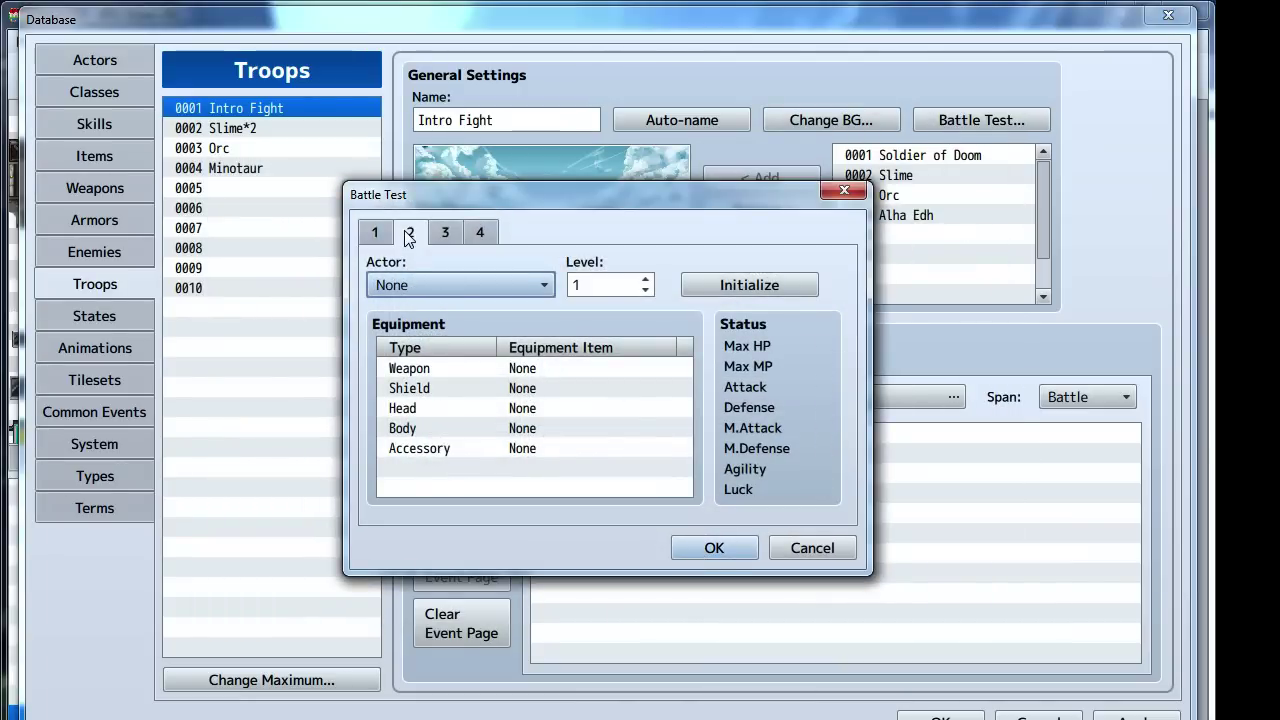
{"action": "left_click", "coordinate": [395, 283]}
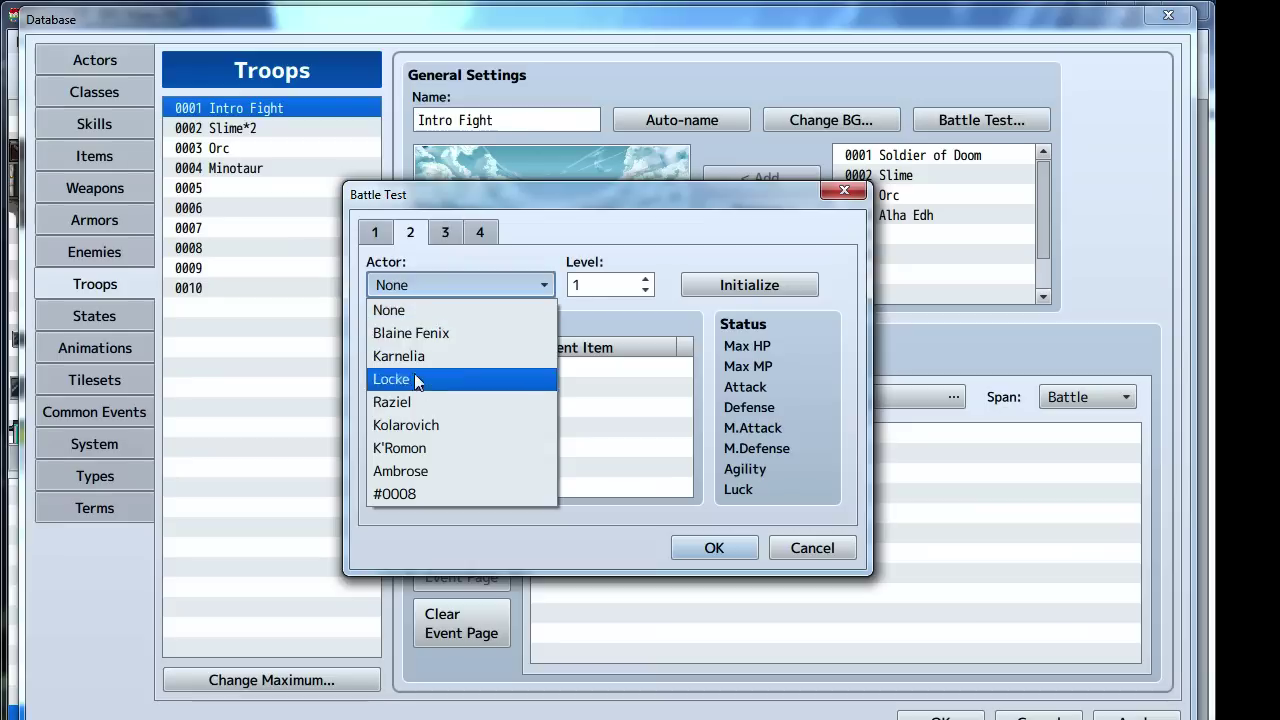
{"action": "left_click", "coordinate": [415, 472]}
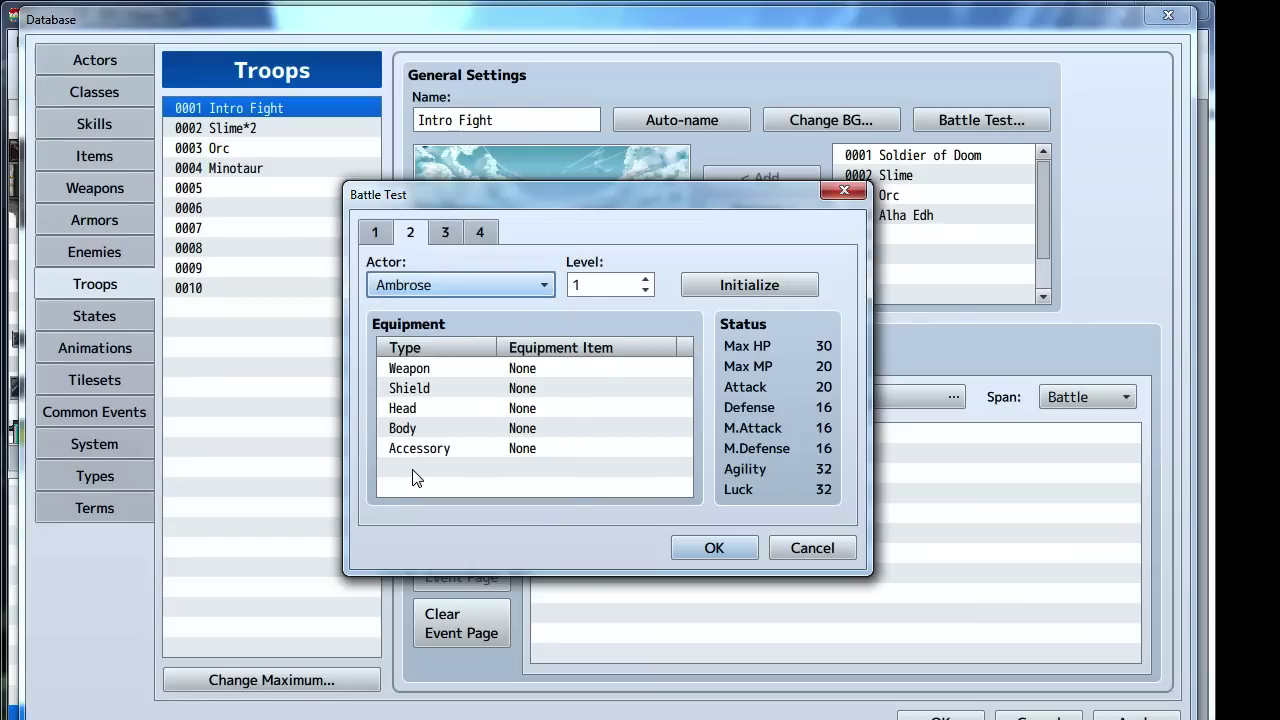
{"action": "double_click", "coordinate": [503, 366]}
{"action": "left_click", "coordinate": [532, 409]}
{"action": "left_click", "coordinate": [488, 438]}
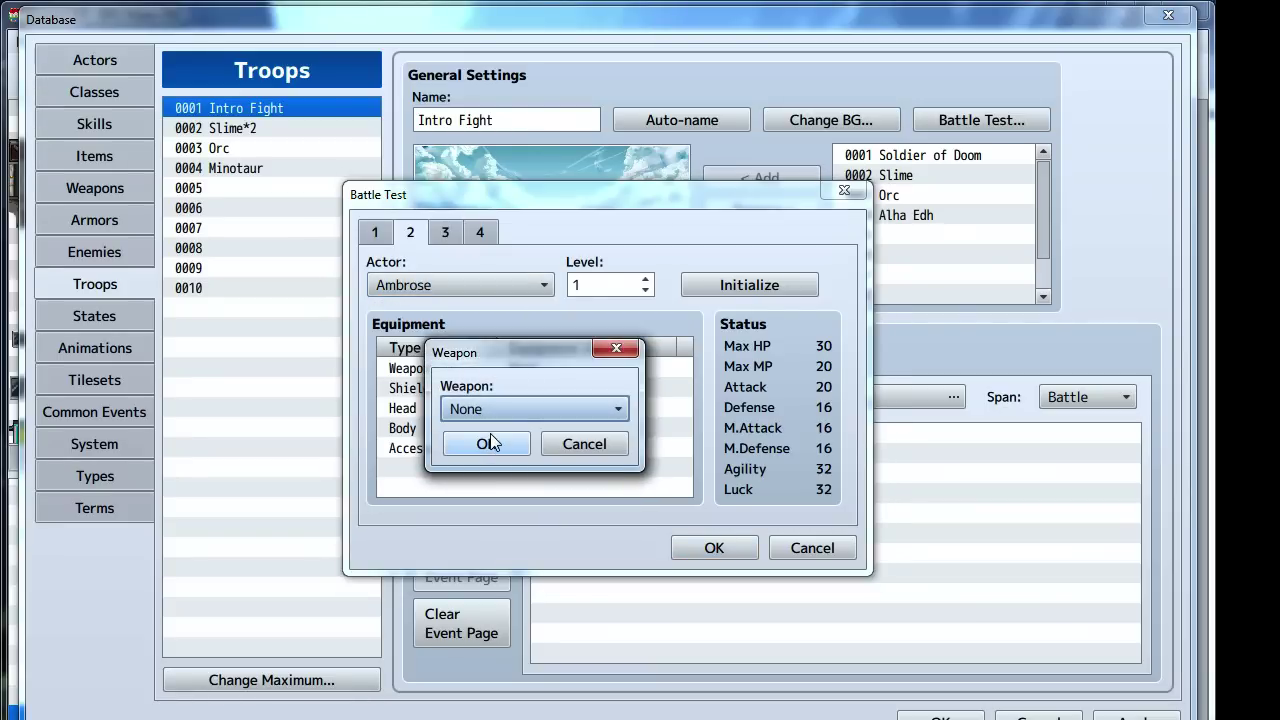
{"action": "left_click", "coordinate": [490, 444]}
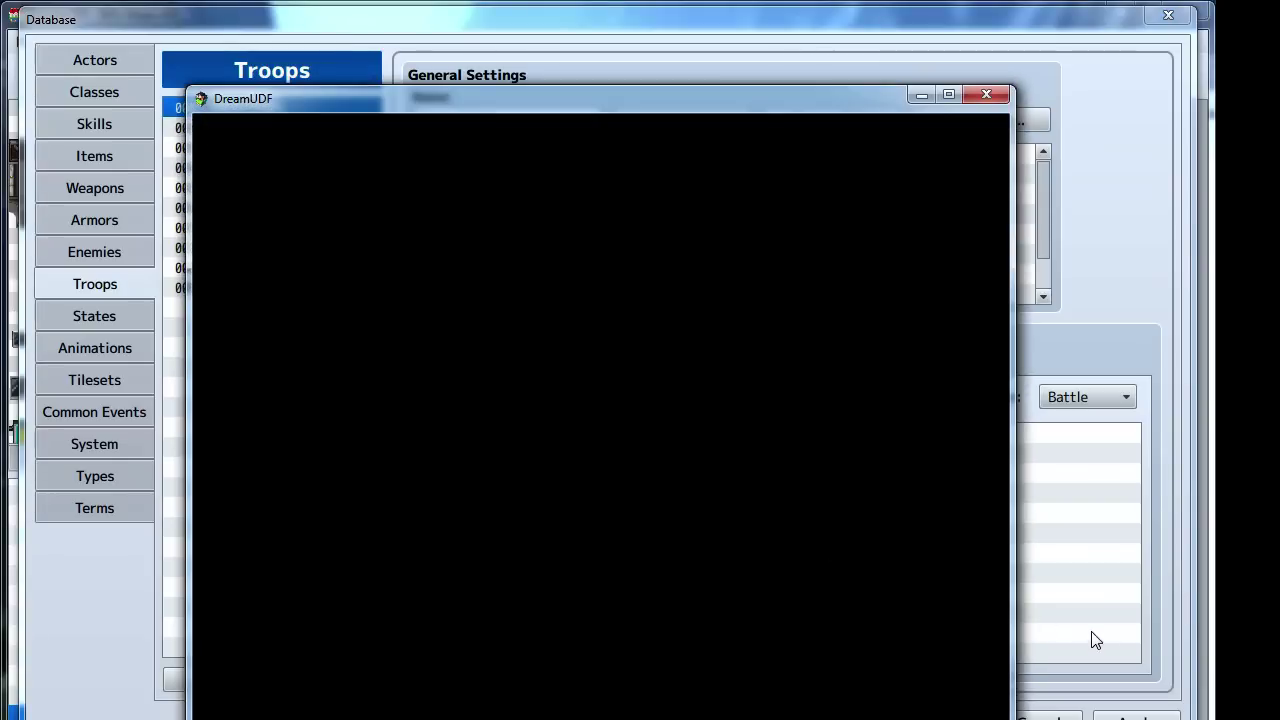
Fight both Soldiers of Doom in the battle test using Attack with Blaine Fenix and Ambrose until the battle ends
{"action": "key", "text": "Return"}
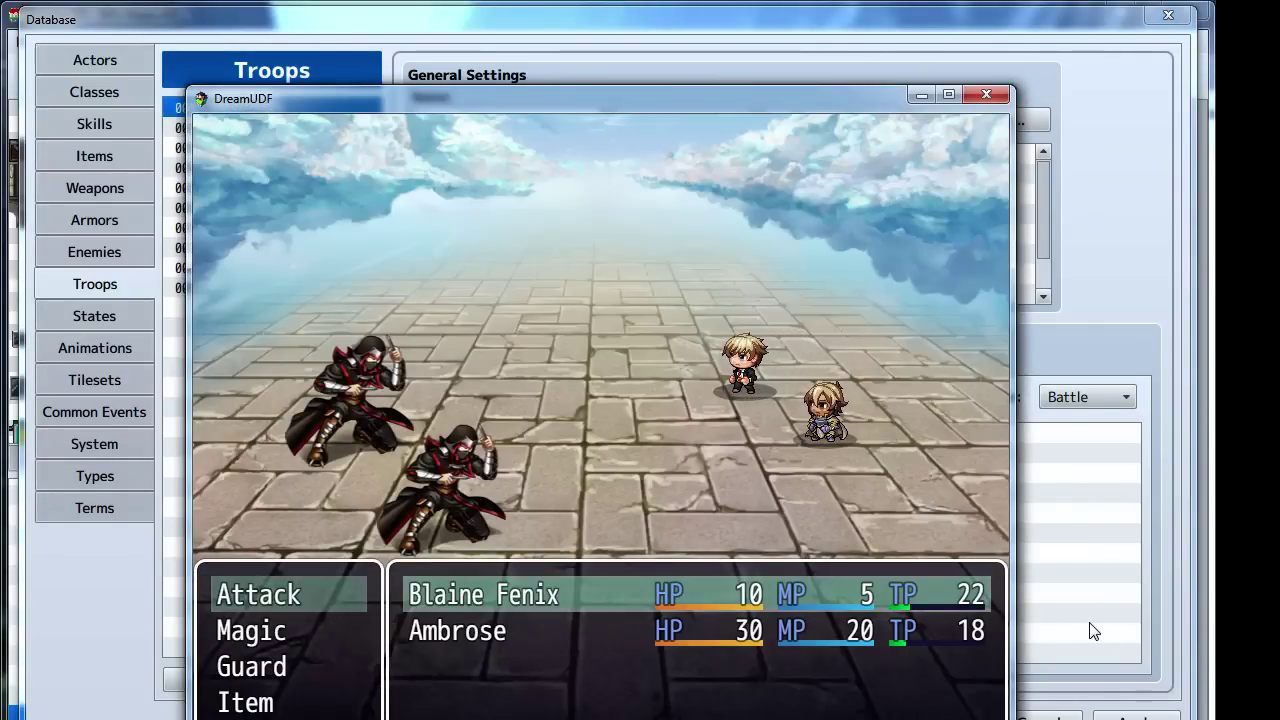
{"action": "key", "text": "Return"}
{"action": "key", "text": "Return"}
{"action": "key", "text": "Return"}
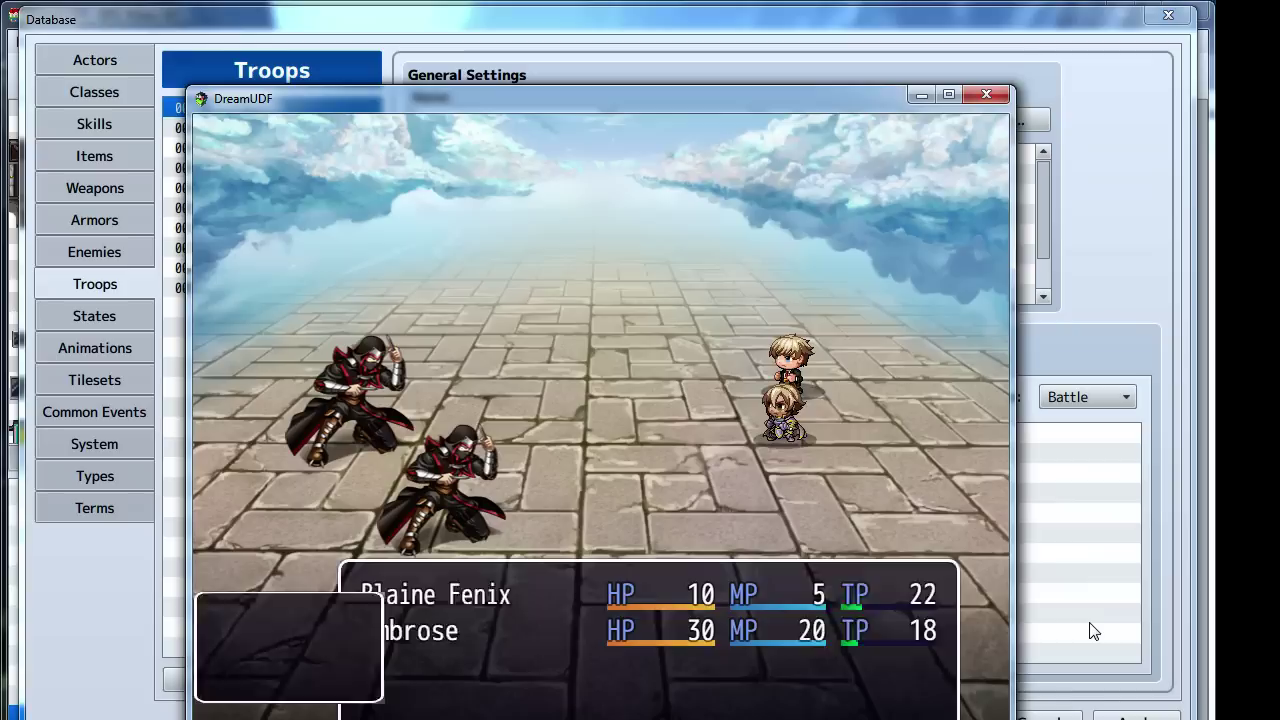
{"action": "key", "text": "Return"}
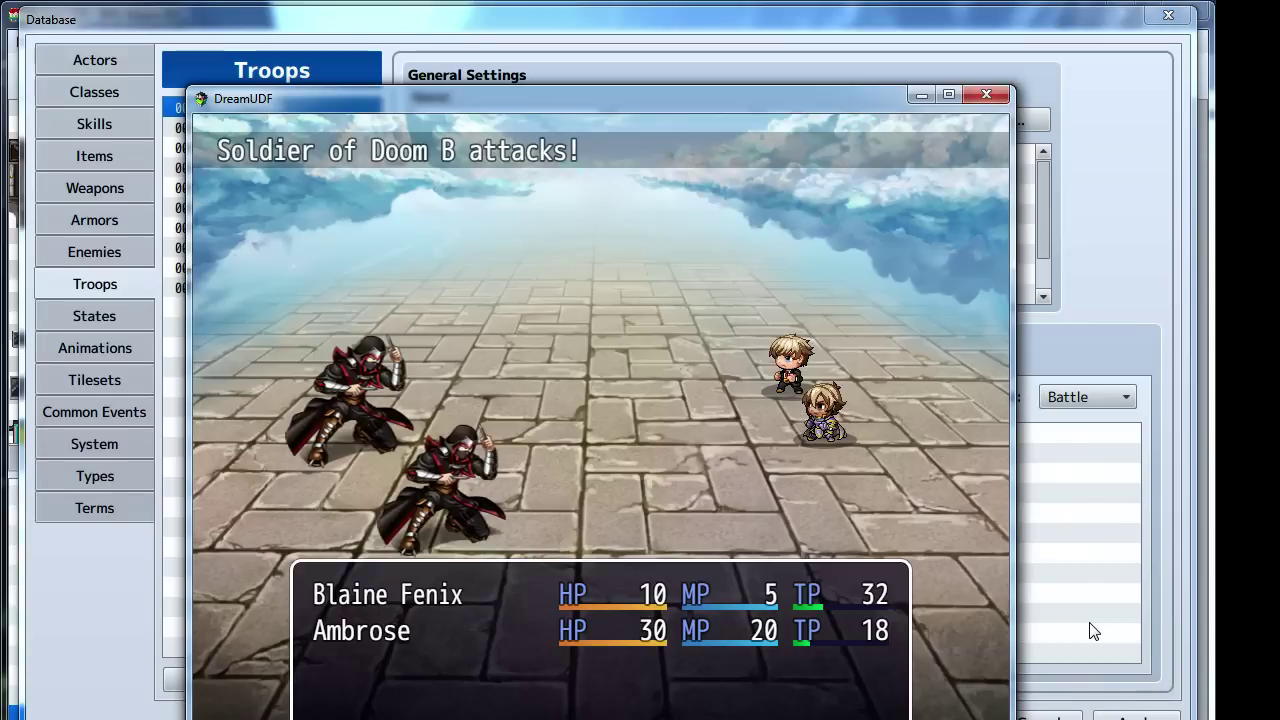
{"action": "key", "text": "Return"}
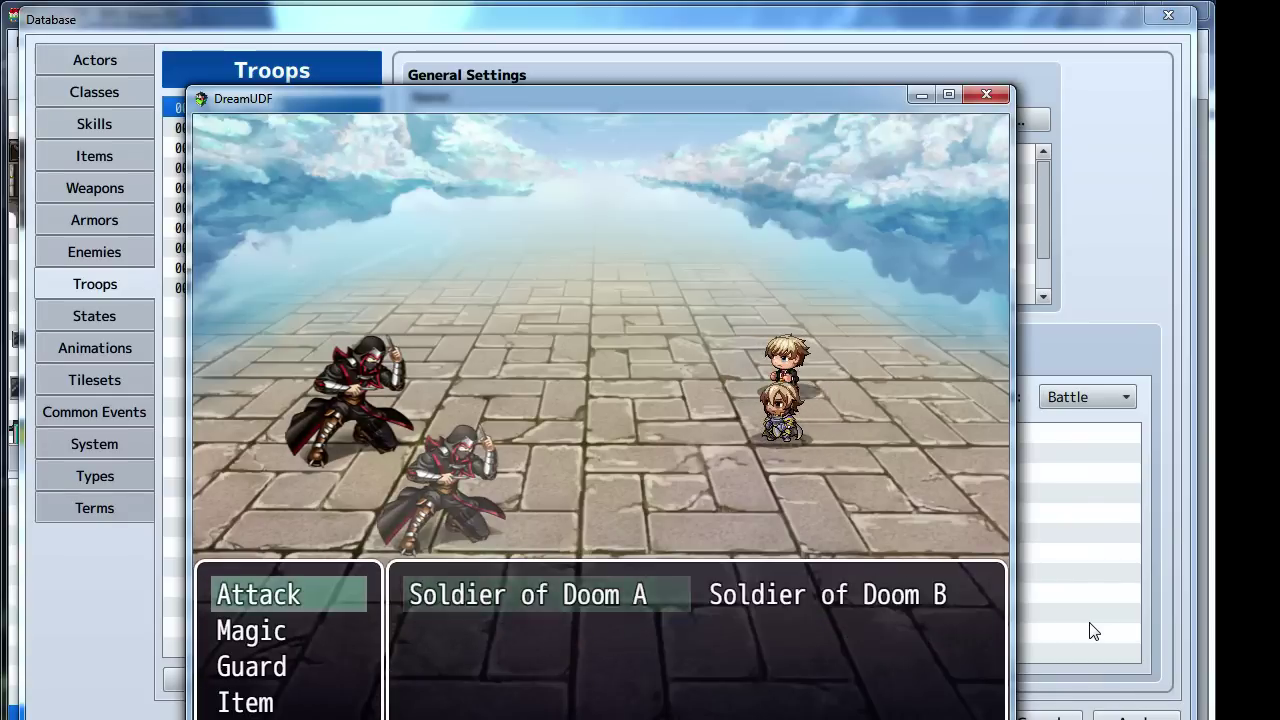
{"action": "key", "text": "Return"}
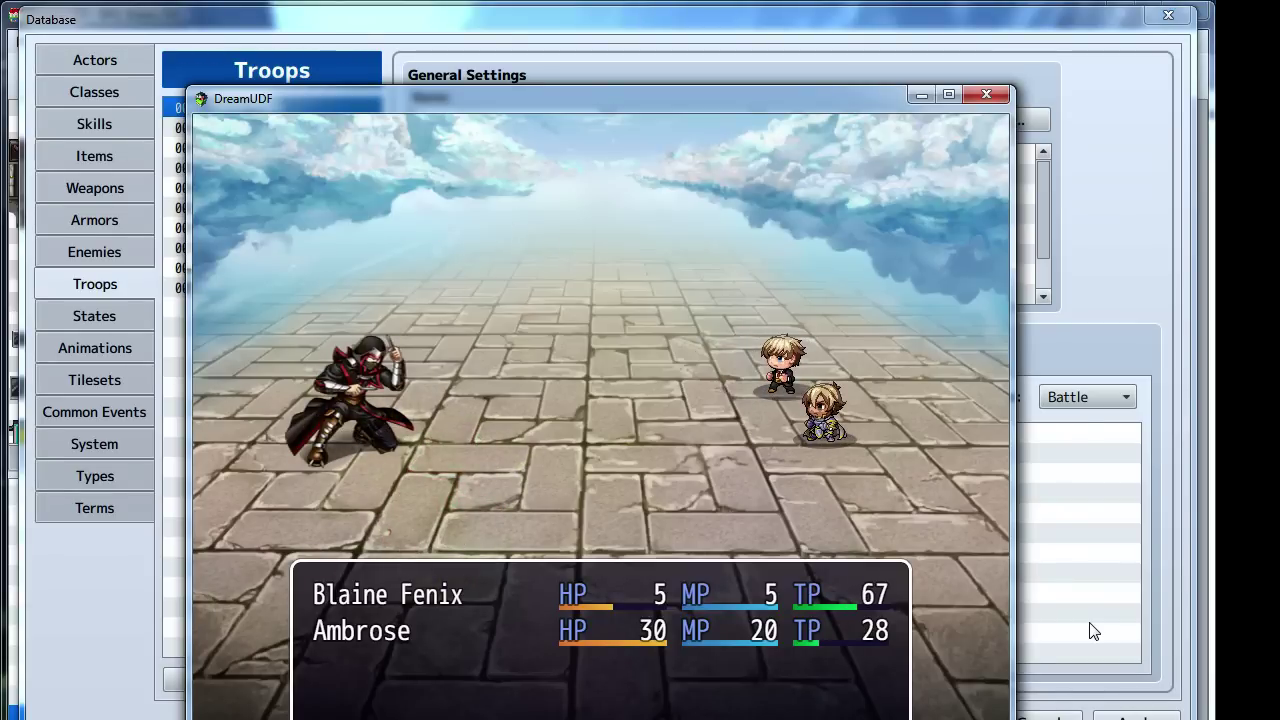
{"action": "key", "text": "Return"}
{"action": "key", "text": "Return"}
{"action": "key", "text": "Return"}
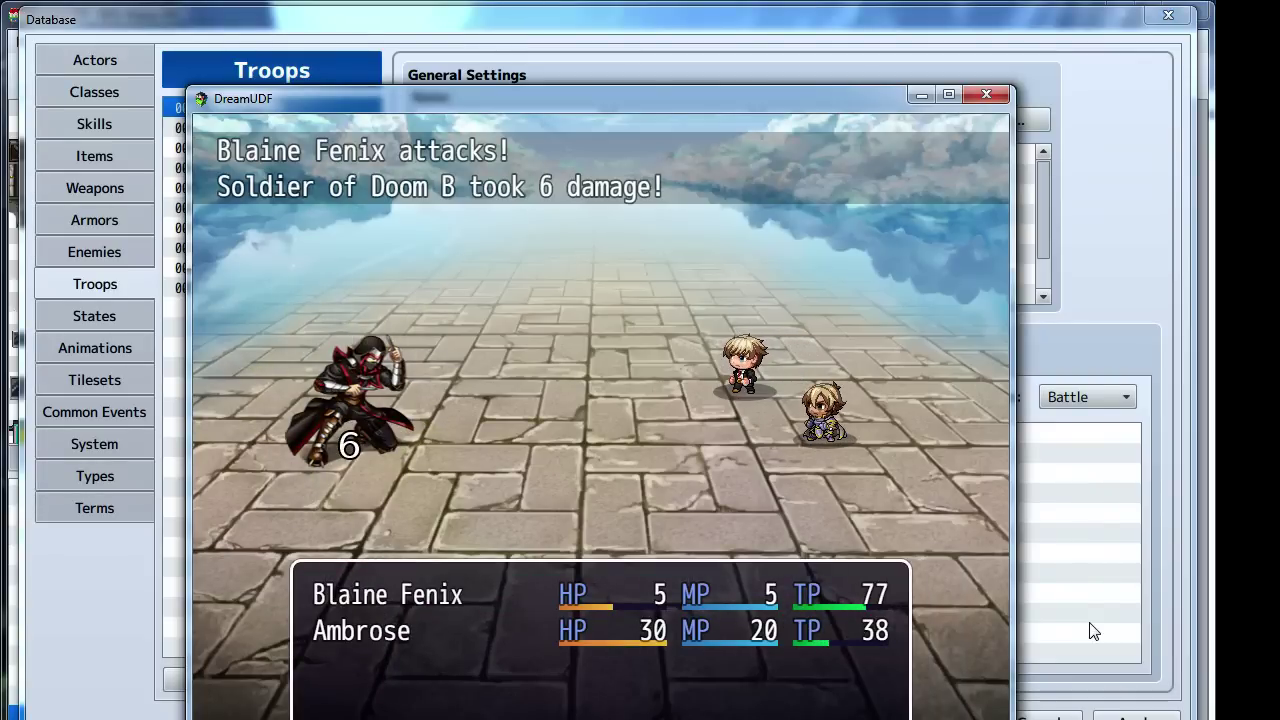
{"action": "key", "text": "Return"}
{"action": "key", "text": "Return"}
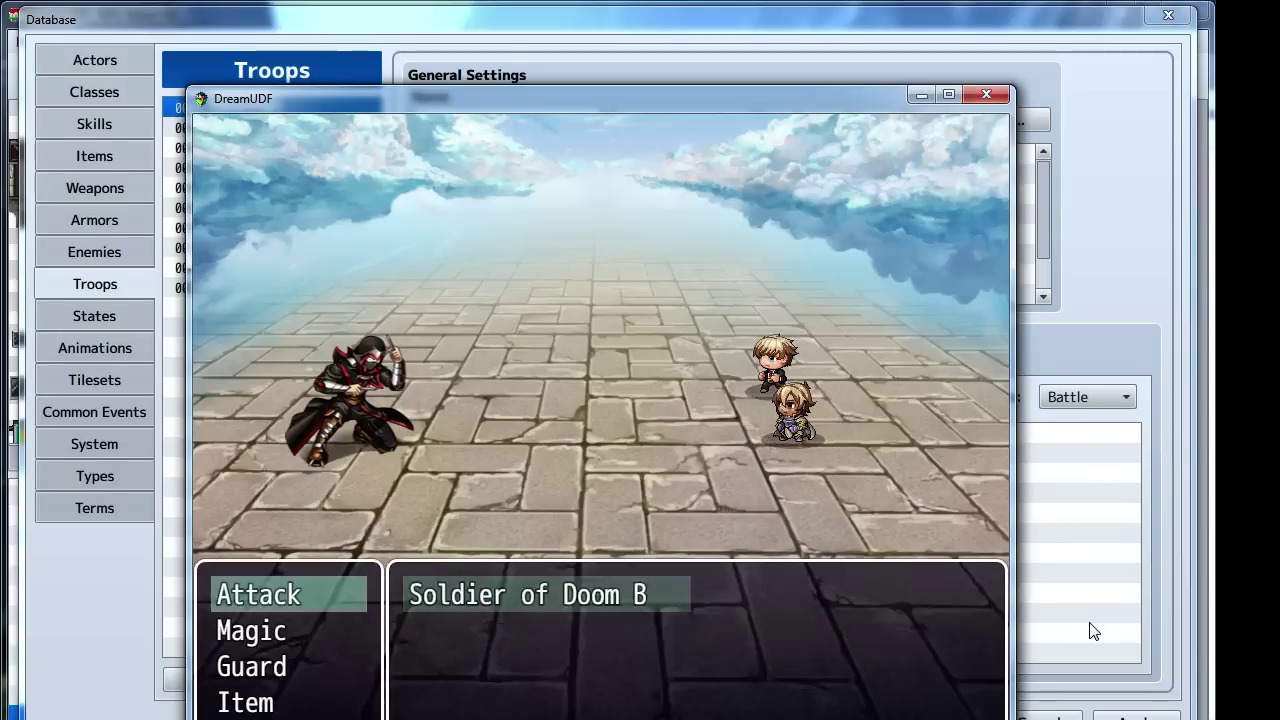
{"action": "key", "text": "Return"}
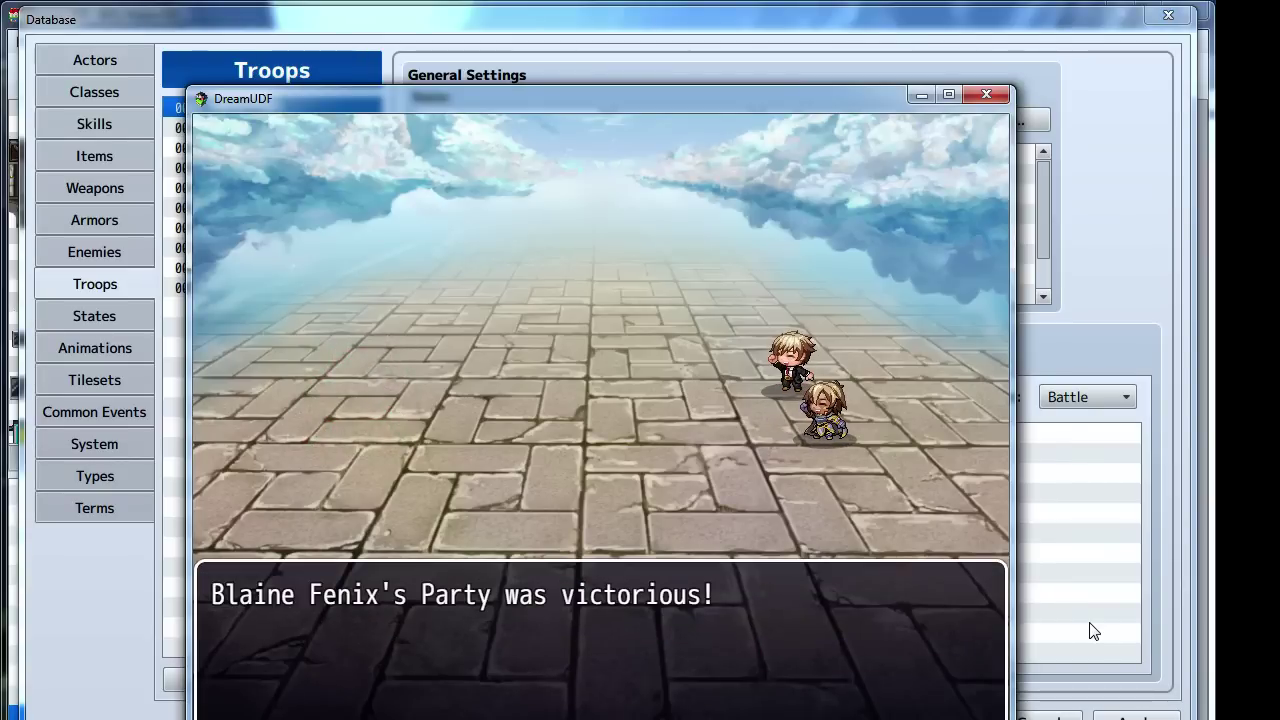
{"action": "key", "text": "Return"}
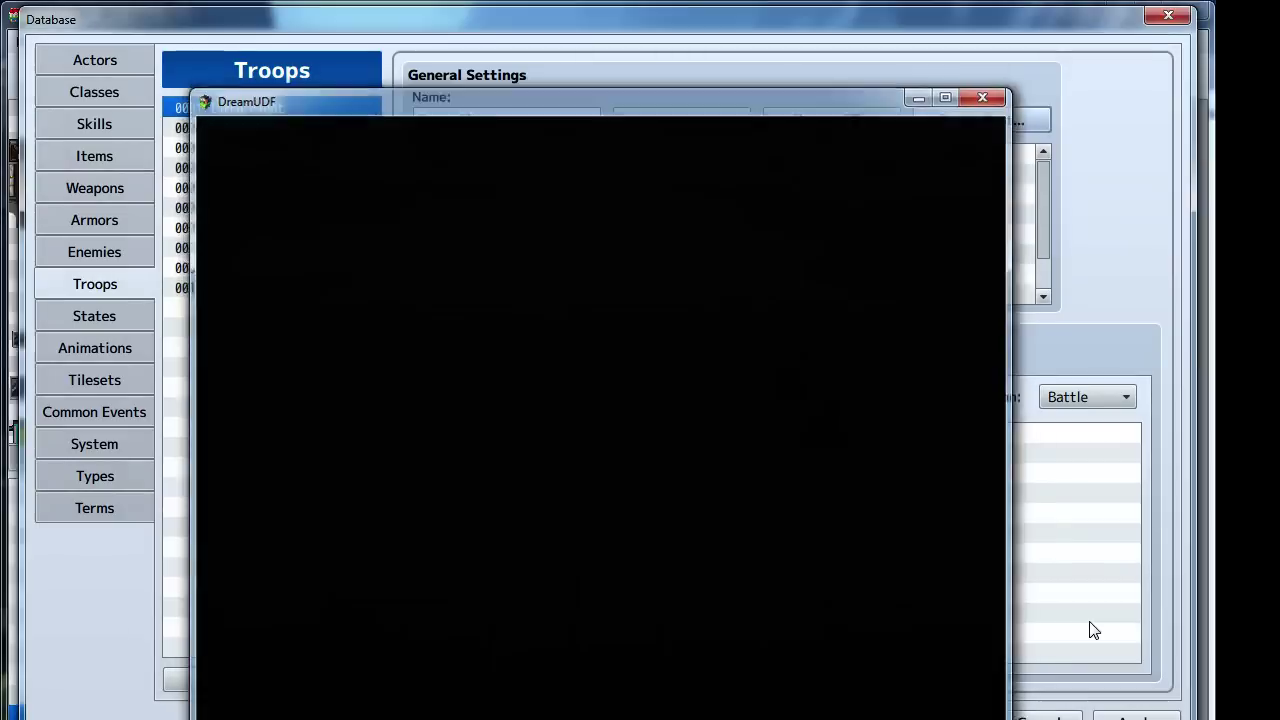
{"action": "left_click", "coordinate": [100, 248]}
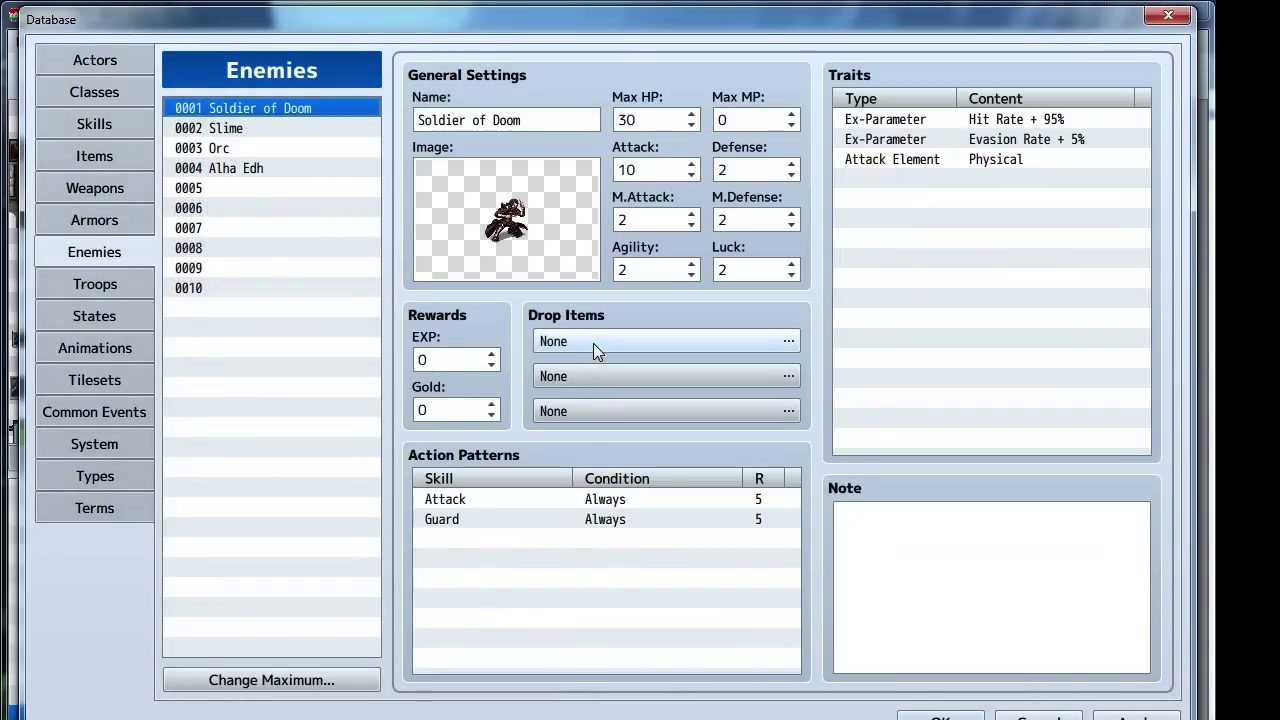
{"action": "double_click", "coordinate": [593, 343]}
{"action": "left_click", "coordinate": [705, 505]}
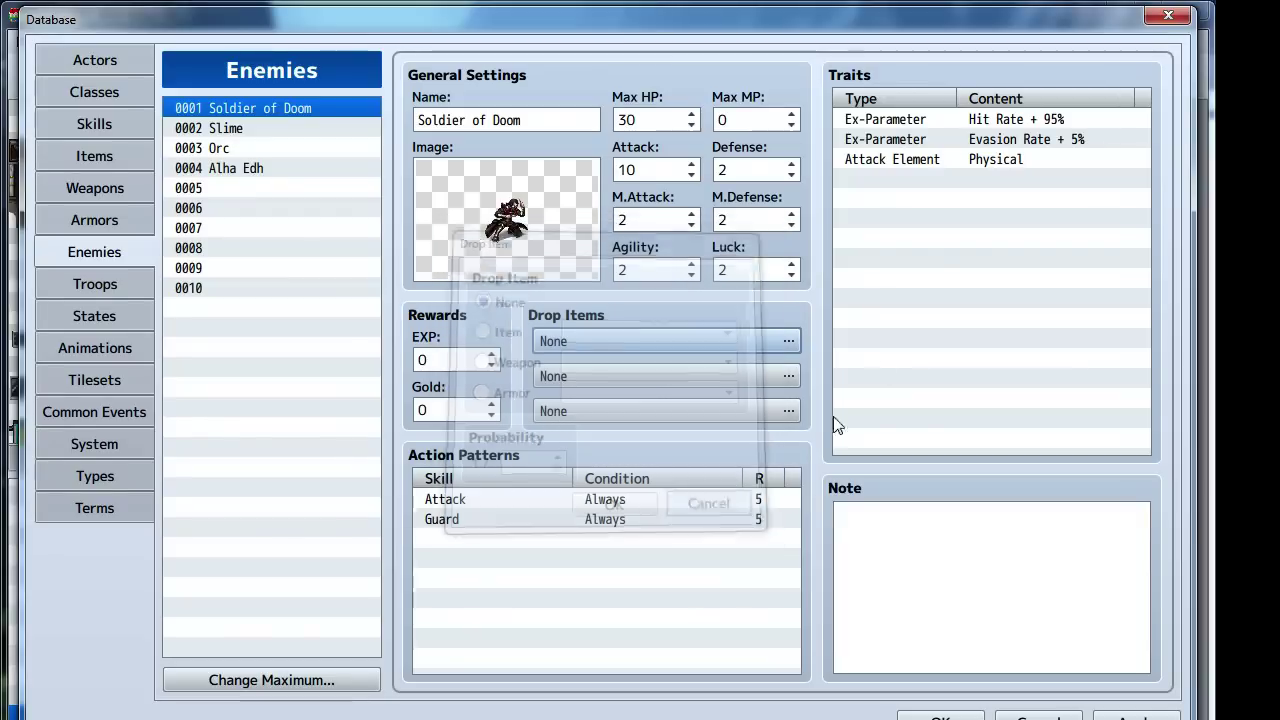
{"action": "double_click", "coordinate": [945, 180]}
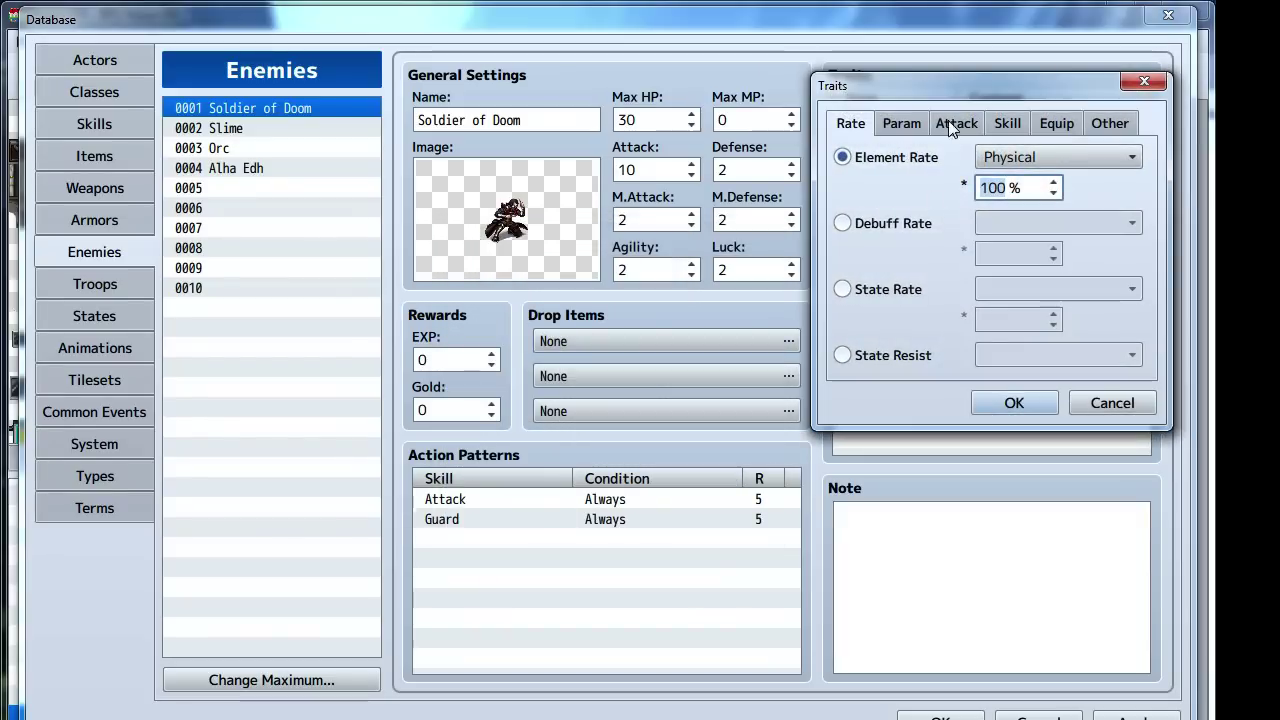
{"action": "left_click", "coordinate": [950, 122]}
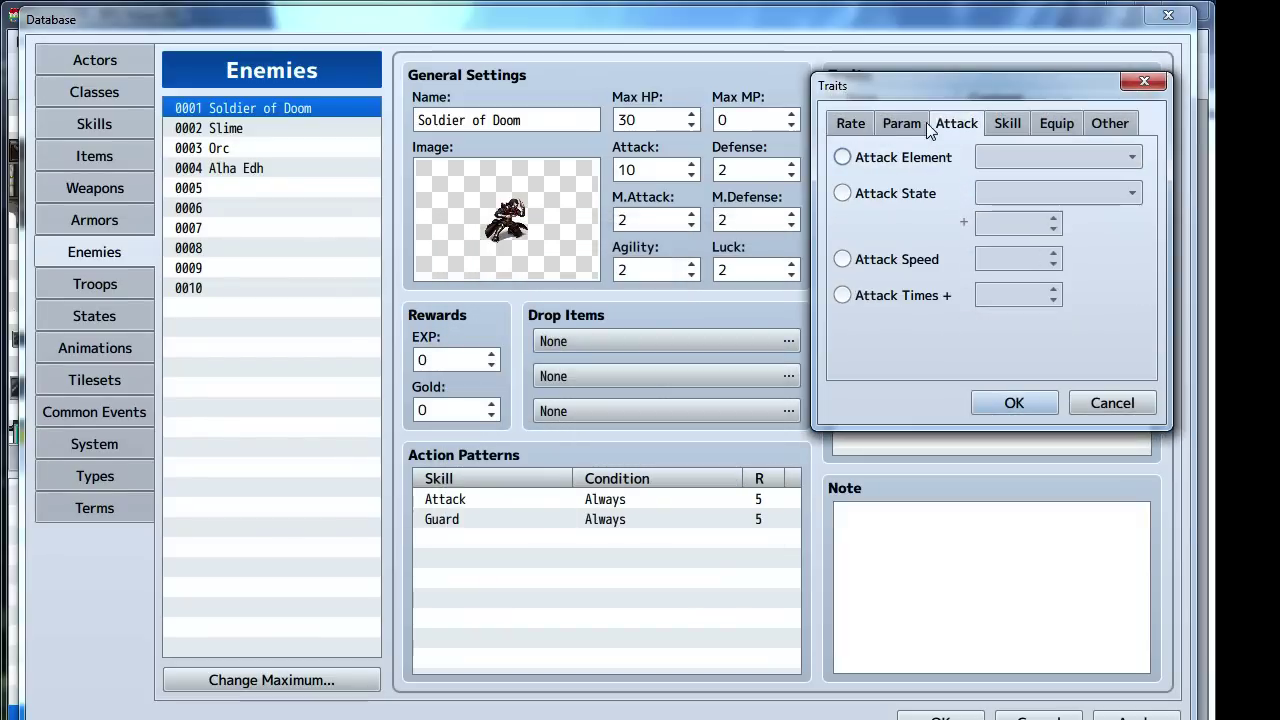
{"action": "left_click", "coordinate": [905, 264]}
{"action": "left_click", "coordinate": [901, 293]}
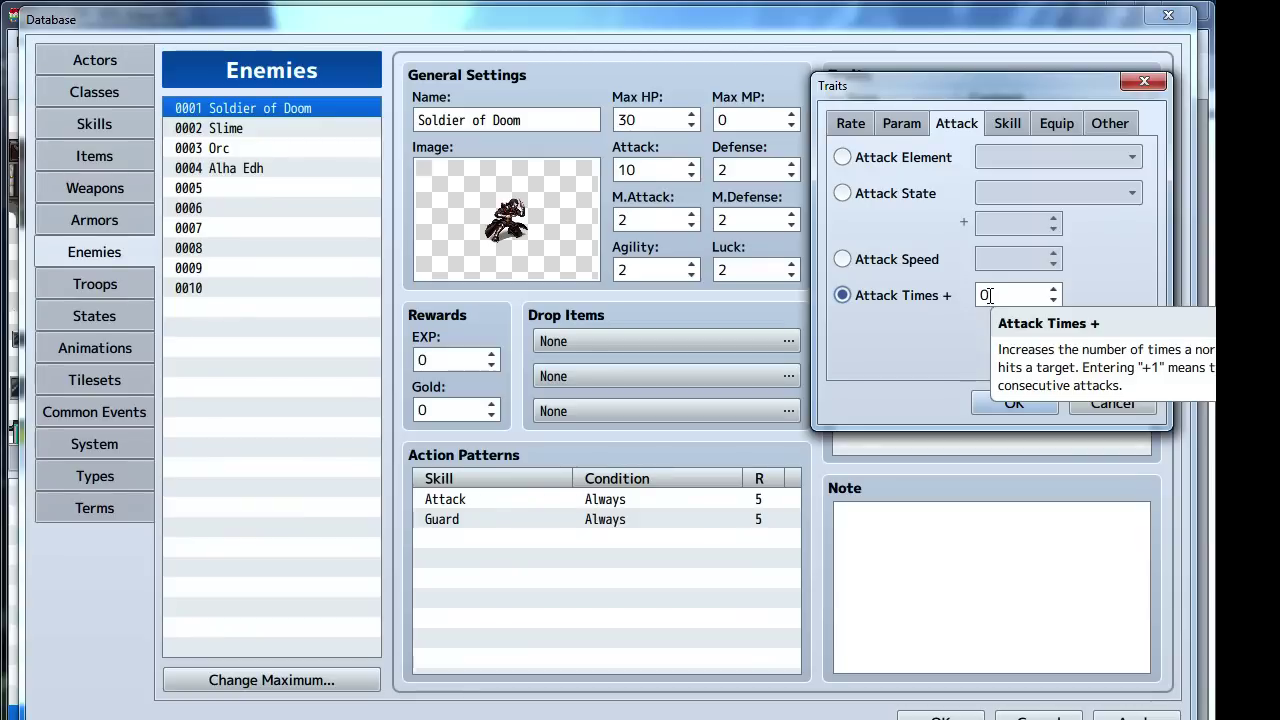
{"action": "left_click", "coordinate": [1087, 401]}
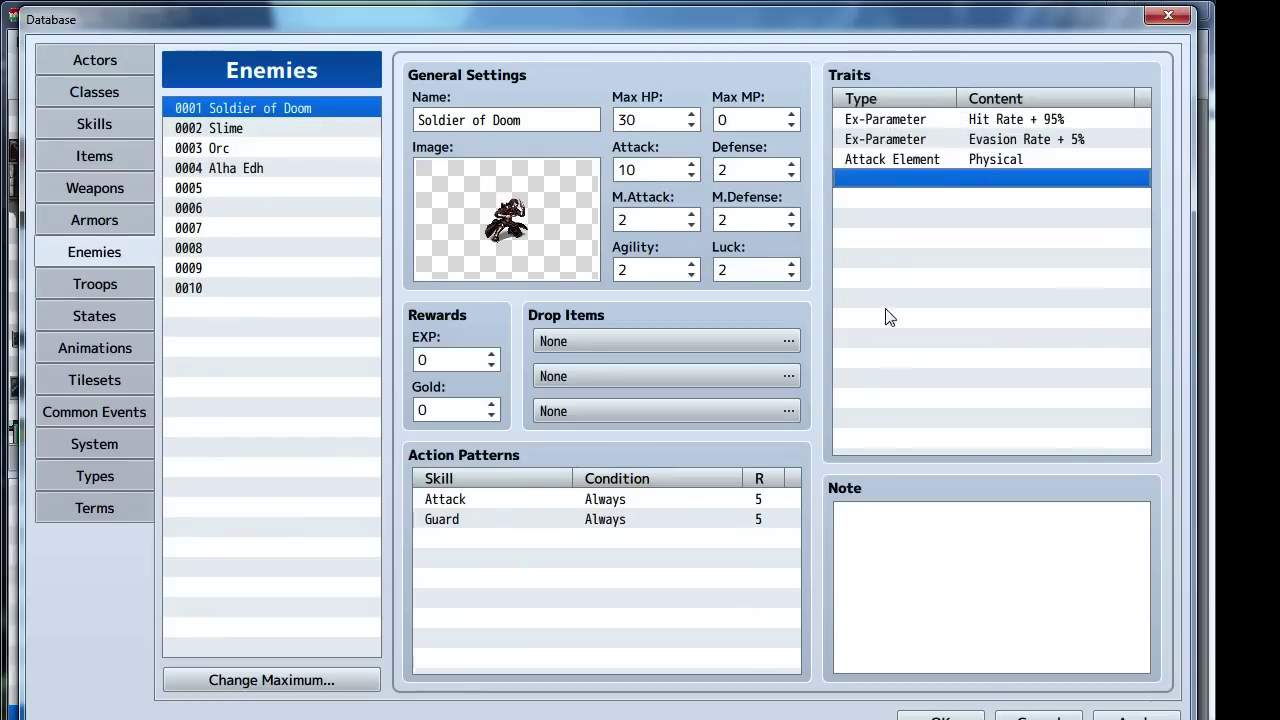
{"action": "left_click", "coordinate": [571, 545]}
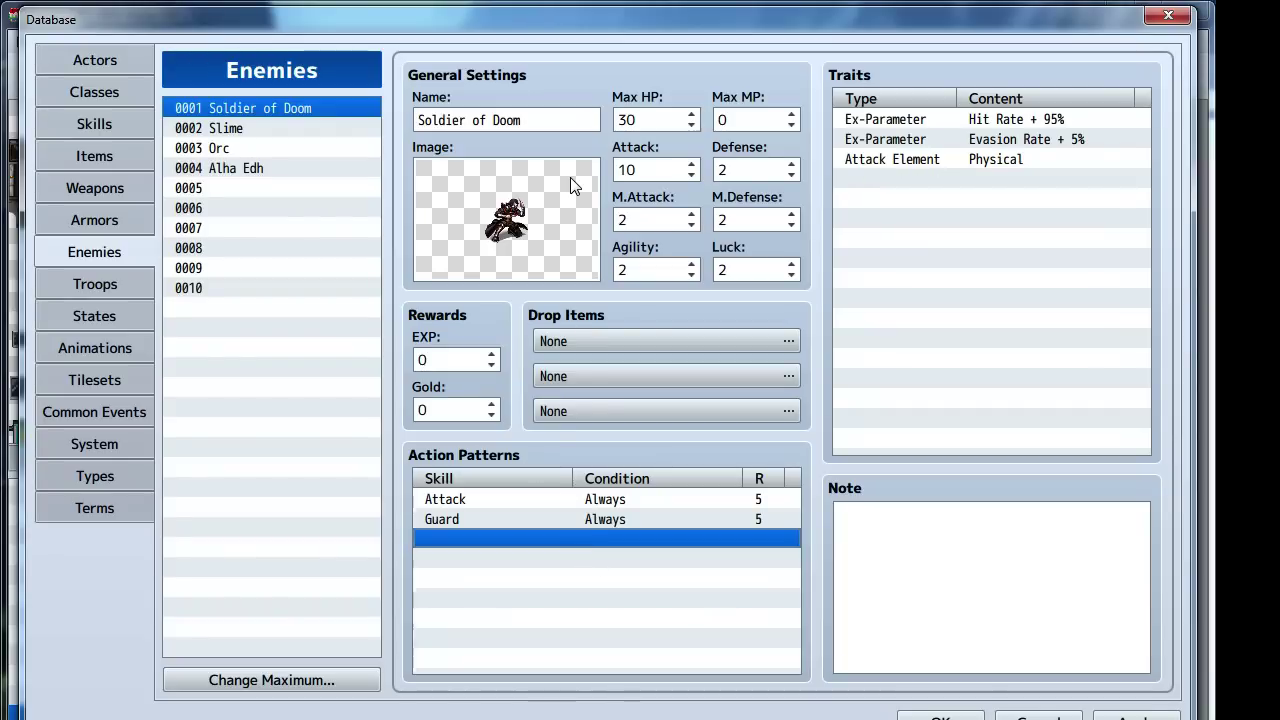
Set the Soldier of Doom enemy's Attack to 9 and Agility to 5, applying the changes
{"action": "left_click", "coordinate": [658, 171]}
{"action": "left_click", "coordinate": [691, 175]}
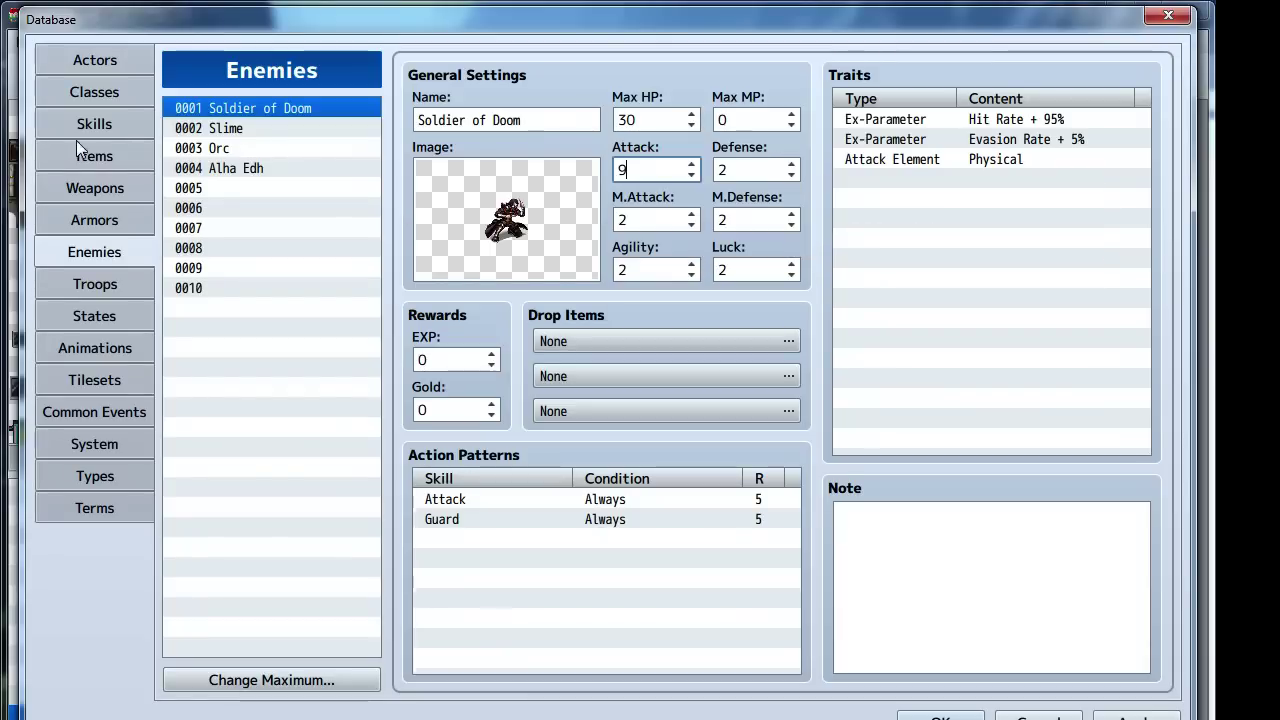
{"action": "left_click", "coordinate": [1103, 716]}
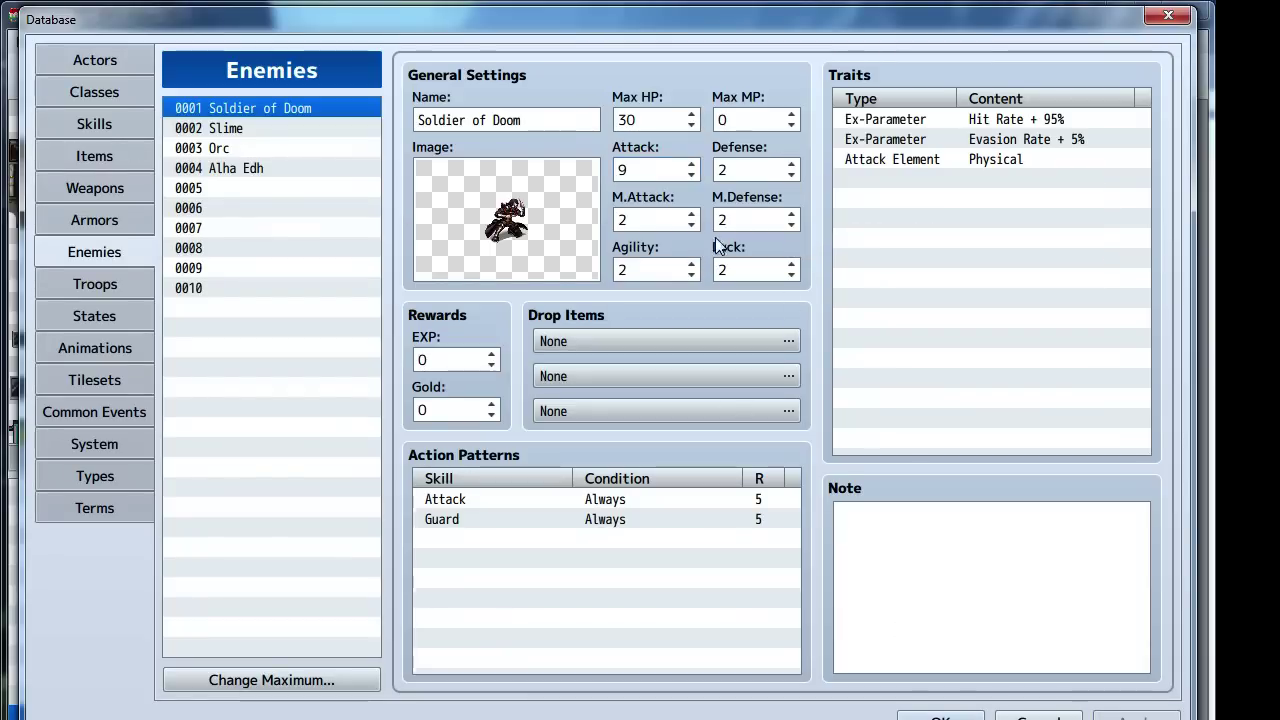
{"action": "left_click", "coordinate": [690, 264]}
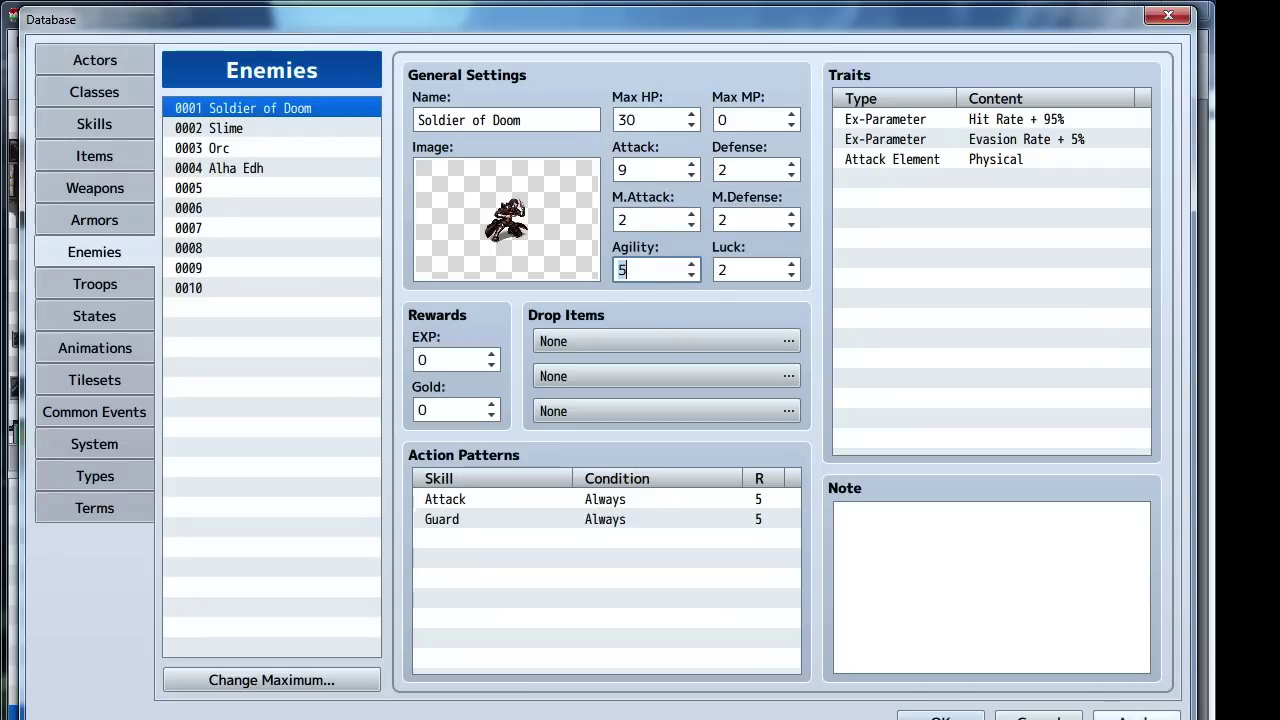
{"action": "left_click", "coordinate": [1136, 716]}
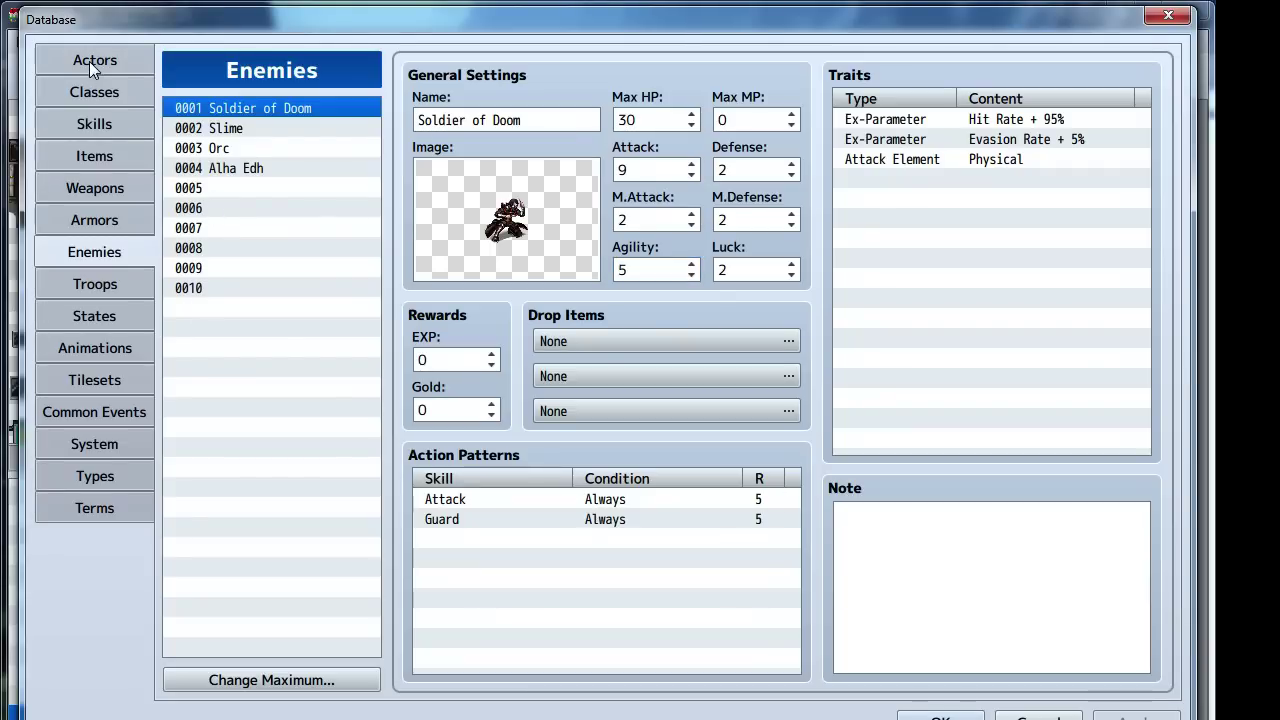
Start another battle test of the Intro Fight troop with the existing party setup
{"action": "left_click", "coordinate": [115, 290]}
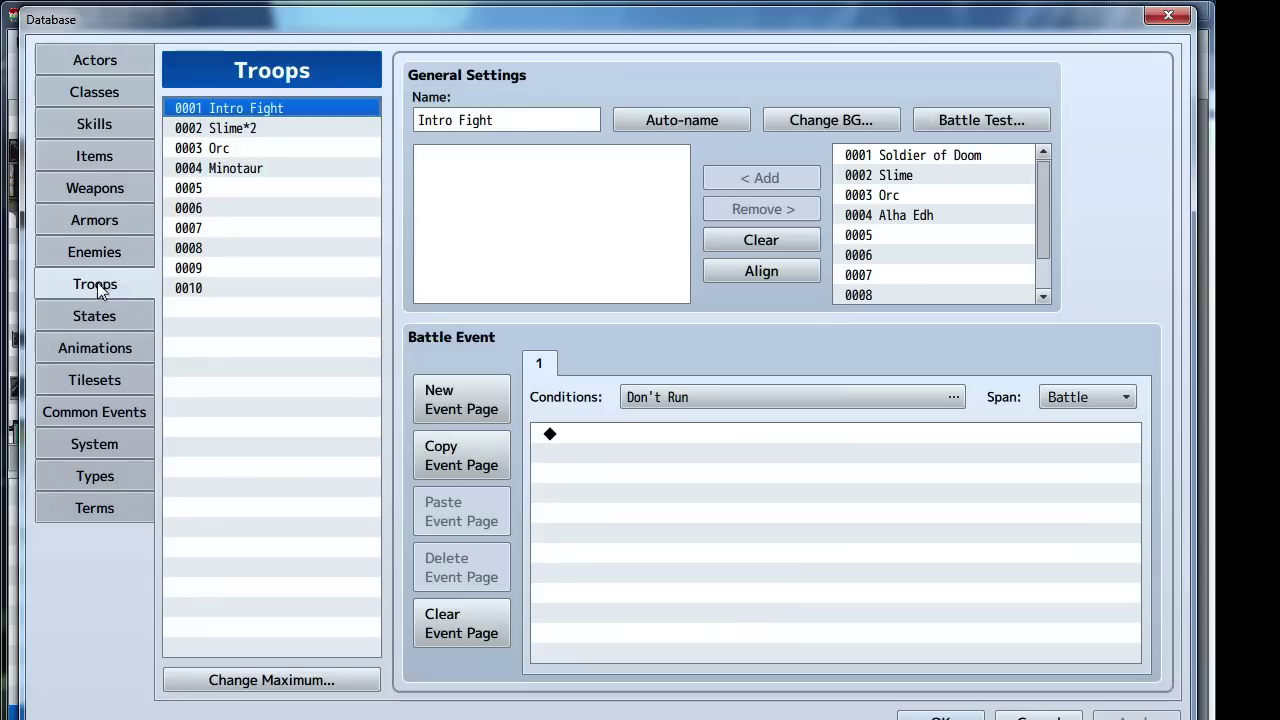
{"action": "left_click", "coordinate": [993, 126]}
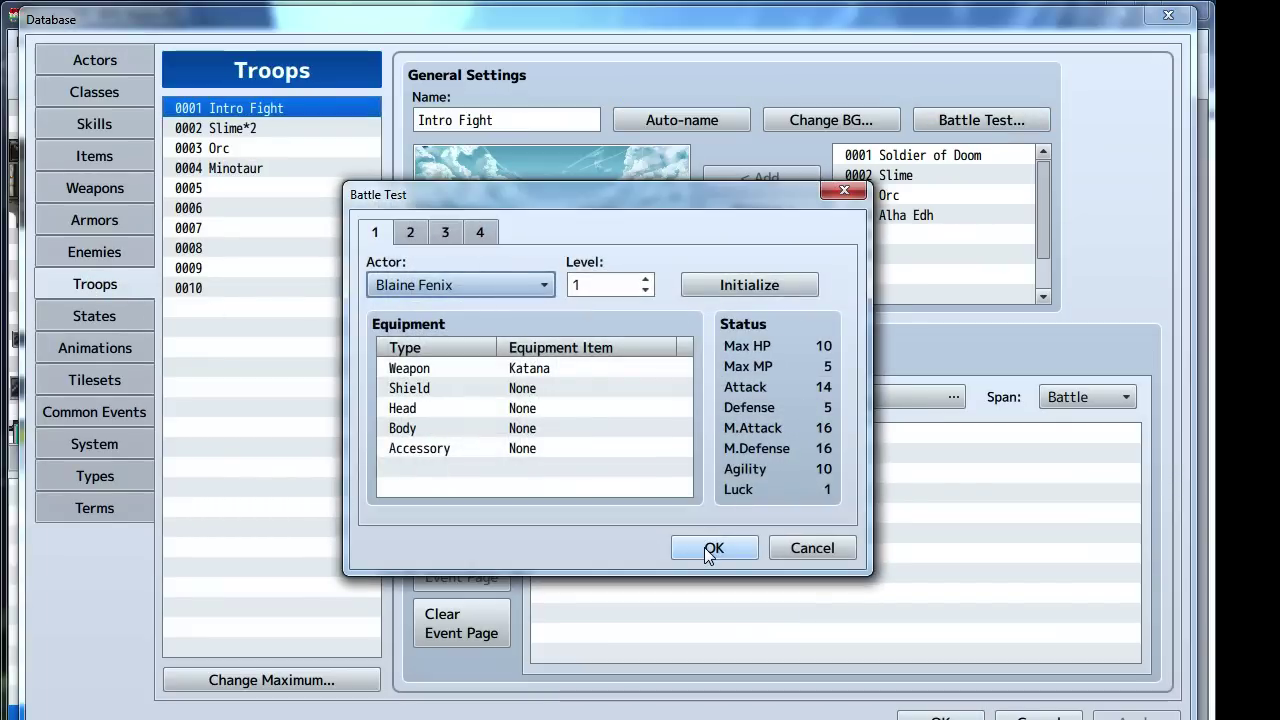
{"action": "left_click", "coordinate": [708, 550]}
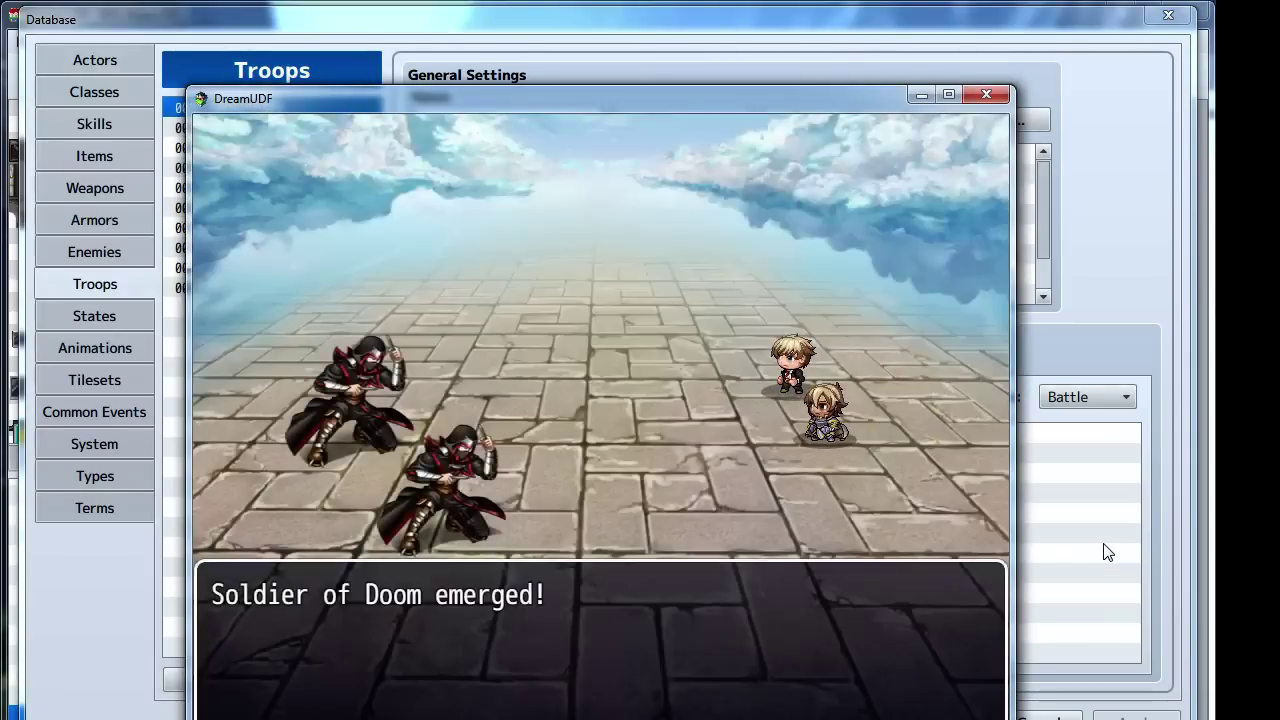
Fight the two Soldiers of Doom using Attack with both party members until the battle test ends, and close the database
{"action": "key", "text": "Return"}
{"action": "key", "text": "Return"}
{"action": "key", "text": "Return"}
{"action": "key", "text": "Return"}
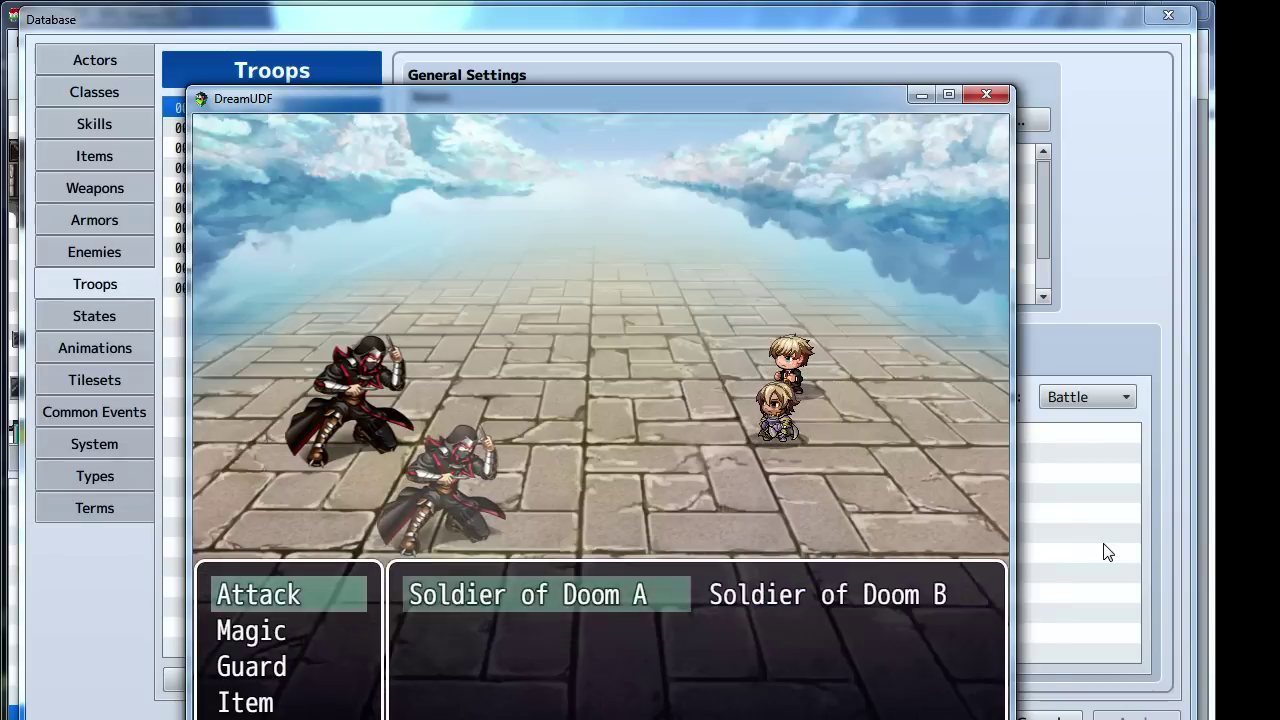
{"action": "key", "text": "Return"}
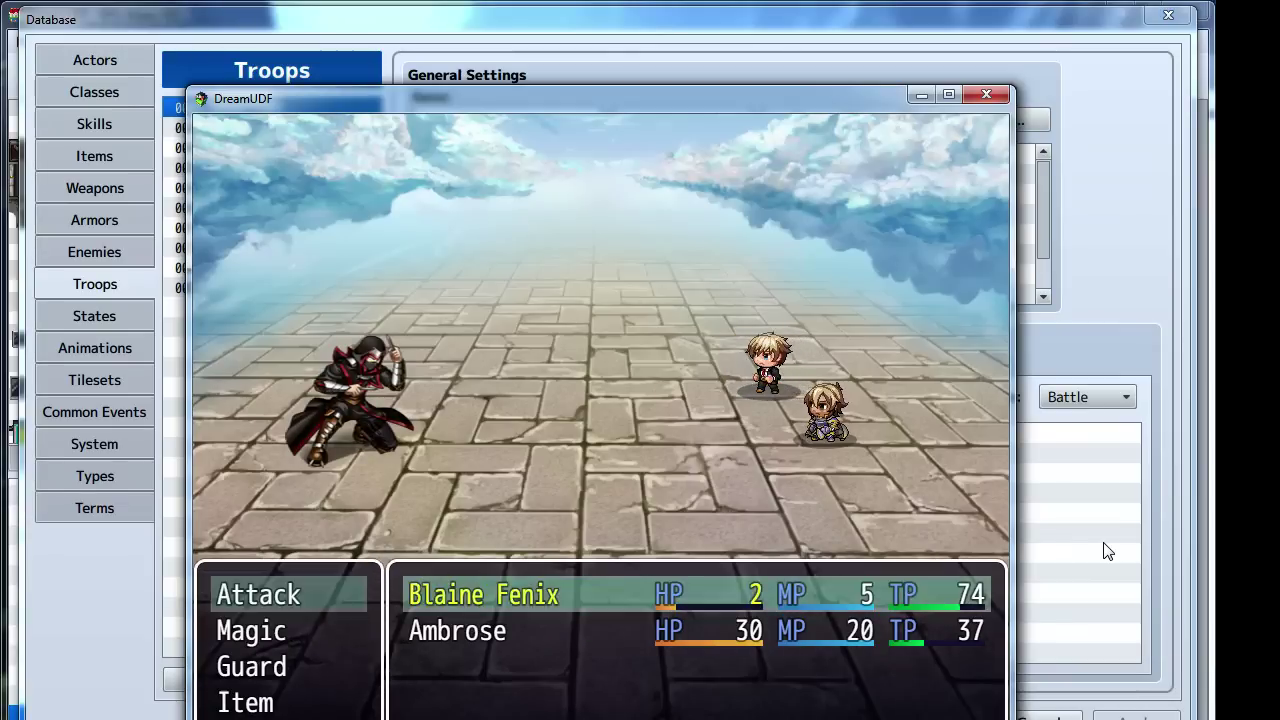
{"action": "key", "text": "Return"}
{"action": "key", "text": "Return"}
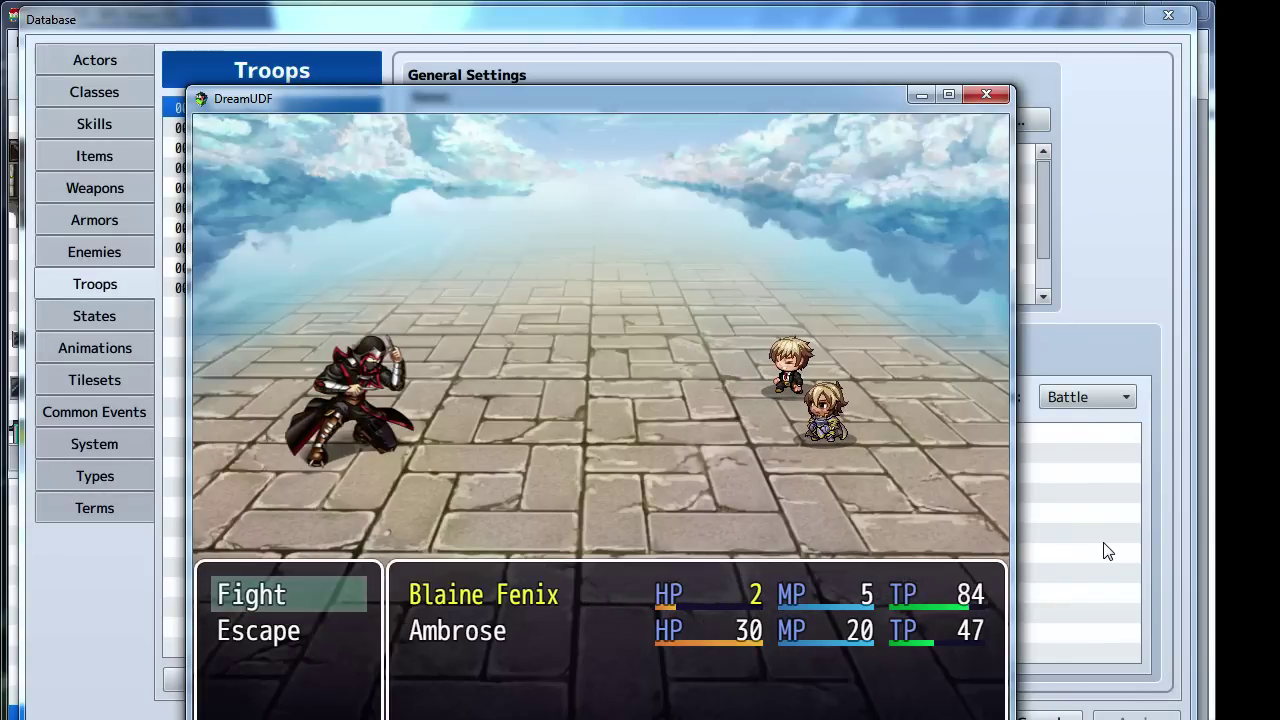
{"action": "key", "text": "Return"}
{"action": "key", "text": "Return"}
{"action": "key", "text": "Return"}
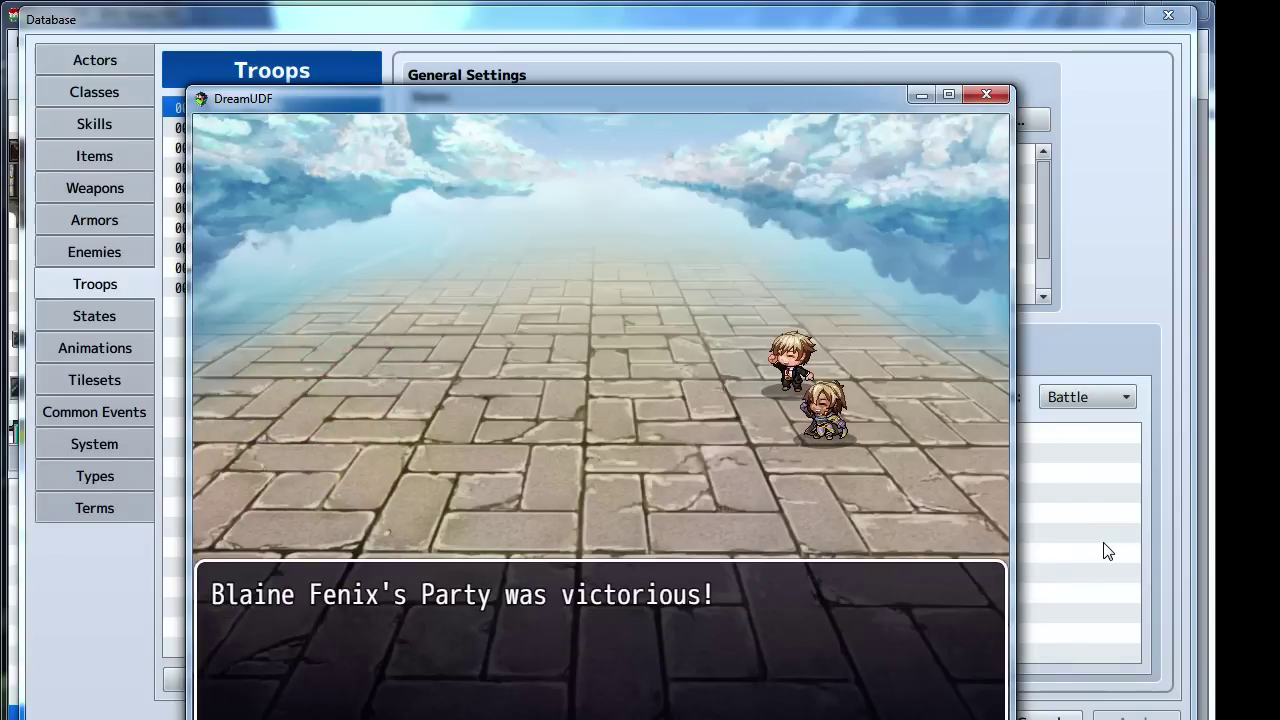
{"action": "key", "text": "Return"}
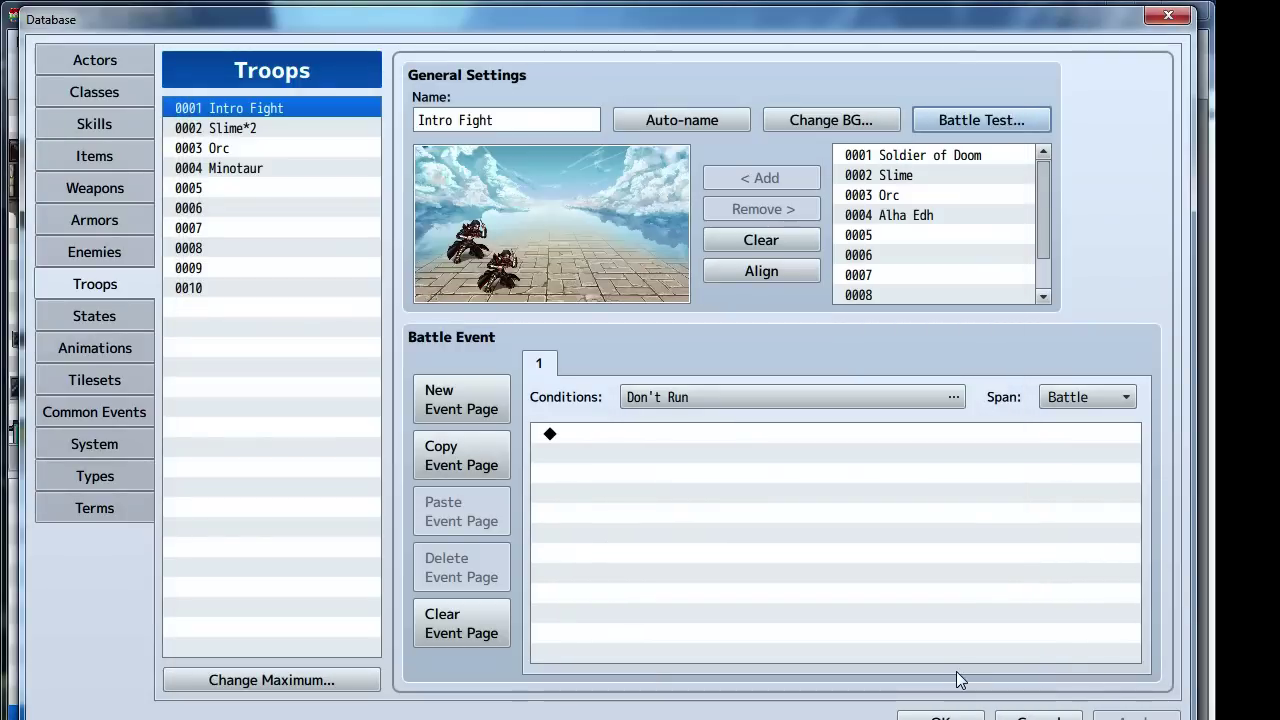
{"action": "left_click", "coordinate": [940, 715]}
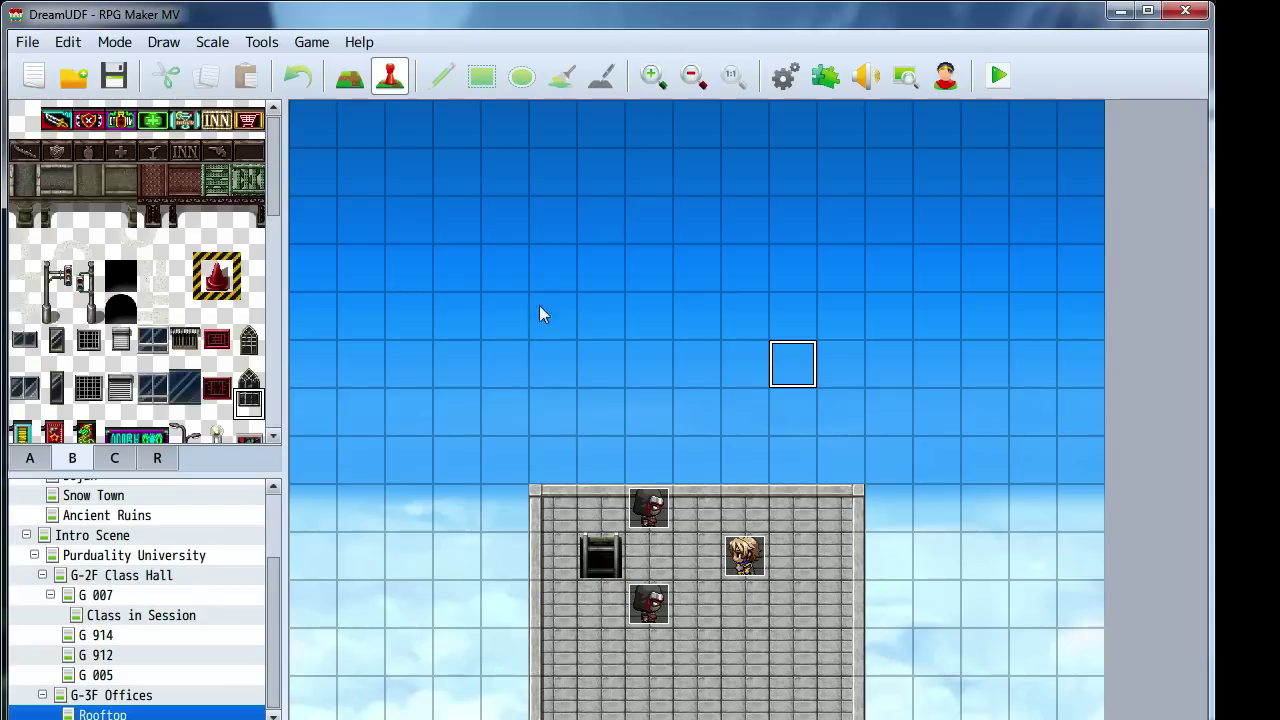
Review the Dean class's weapon and armor traits and its skills to learn in the database, and close it
{"action": "left_click", "coordinate": [785, 75]}
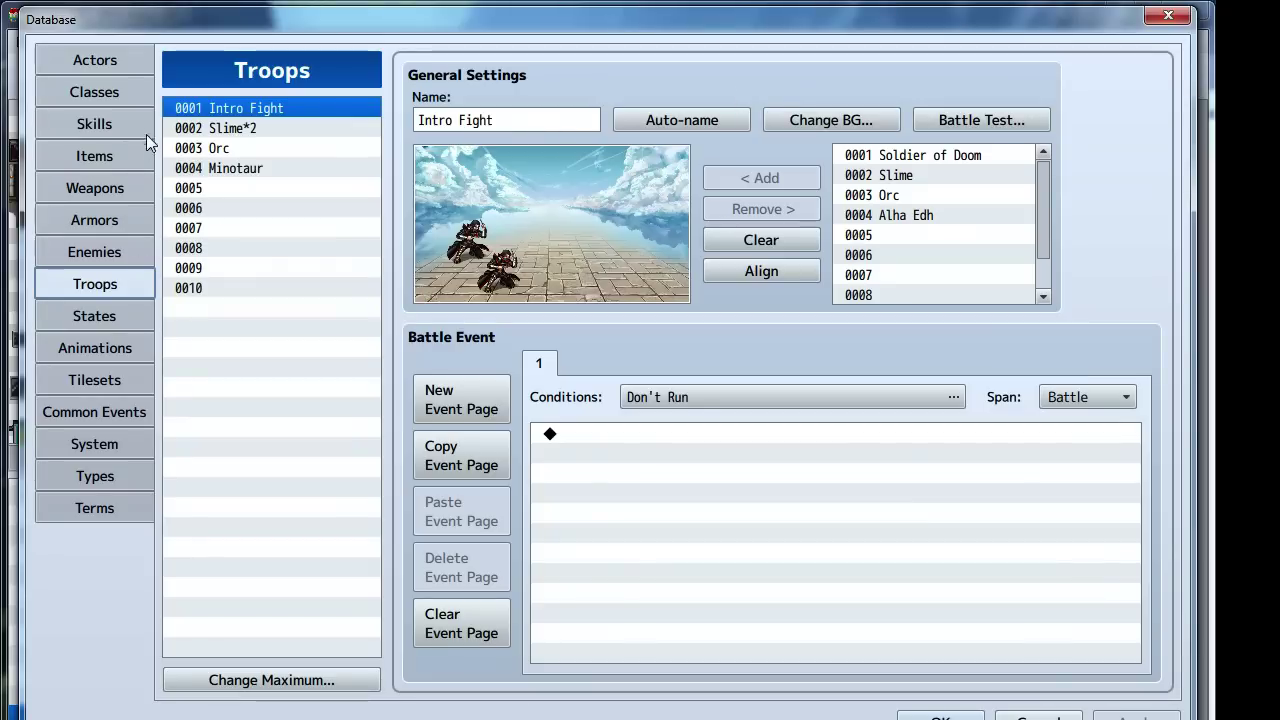
{"action": "left_click", "coordinate": [133, 96]}
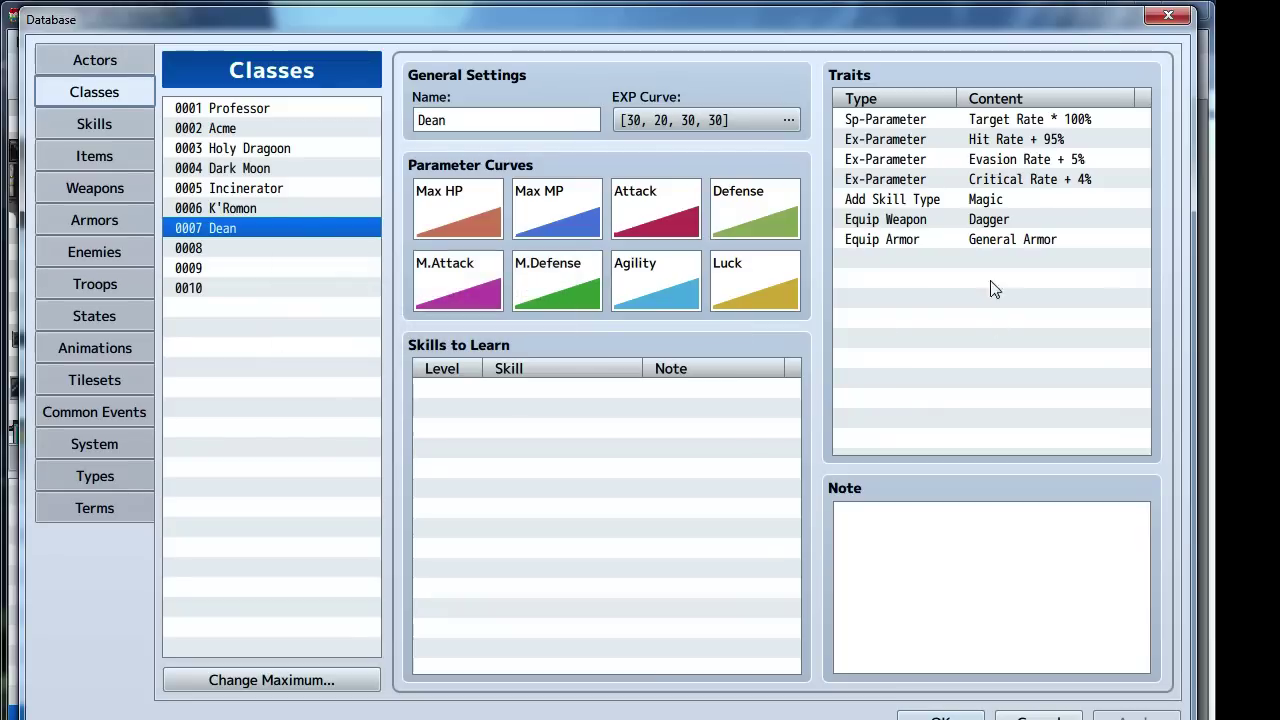
{"action": "right_click", "coordinate": [950, 222]}
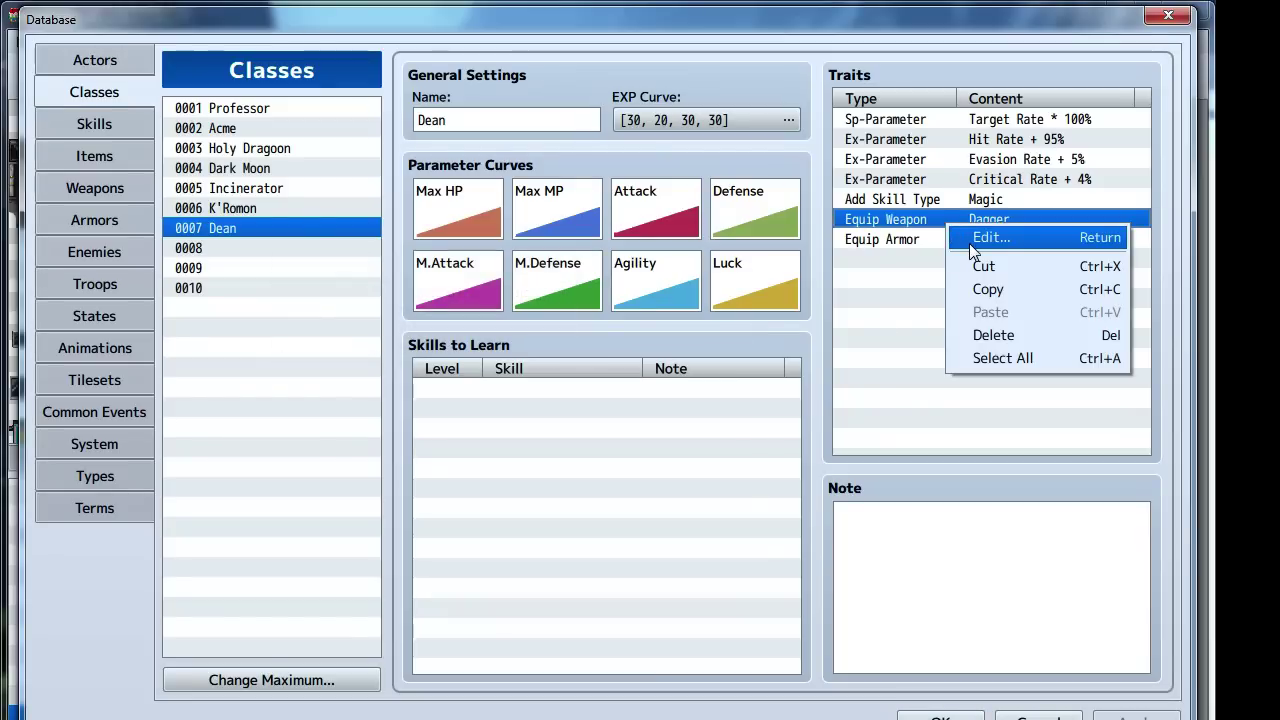
{"action": "left_click", "coordinate": [910, 252]}
{"action": "left_click", "coordinate": [902, 236]}
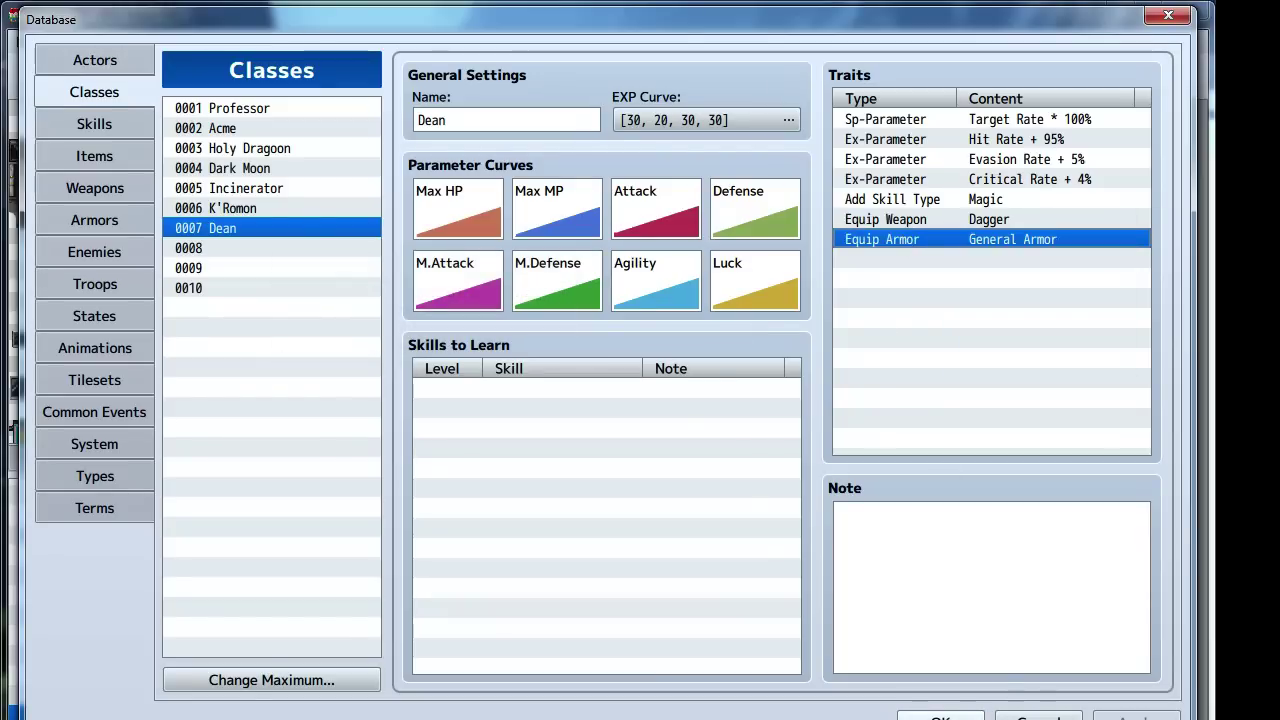
{"action": "left_click", "coordinate": [895, 221]}
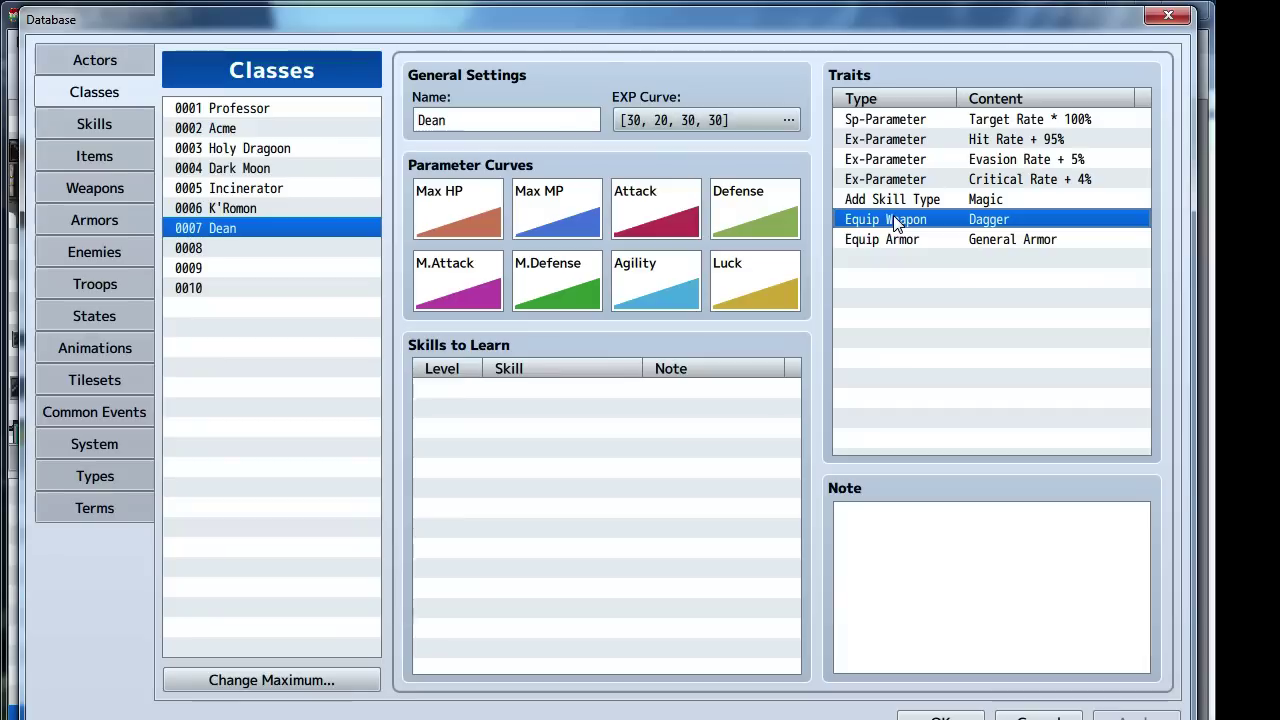
{"action": "left_click", "coordinate": [649, 388]}
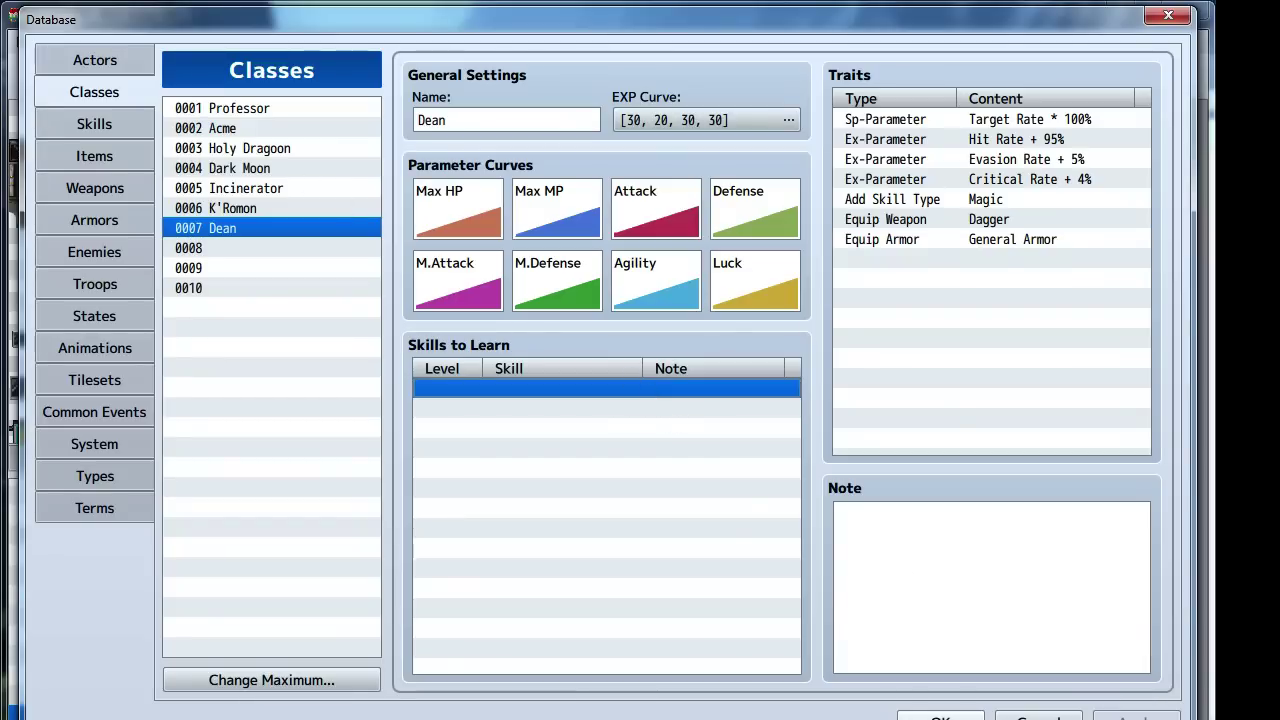
{"action": "left_click", "coordinate": [940, 716]}
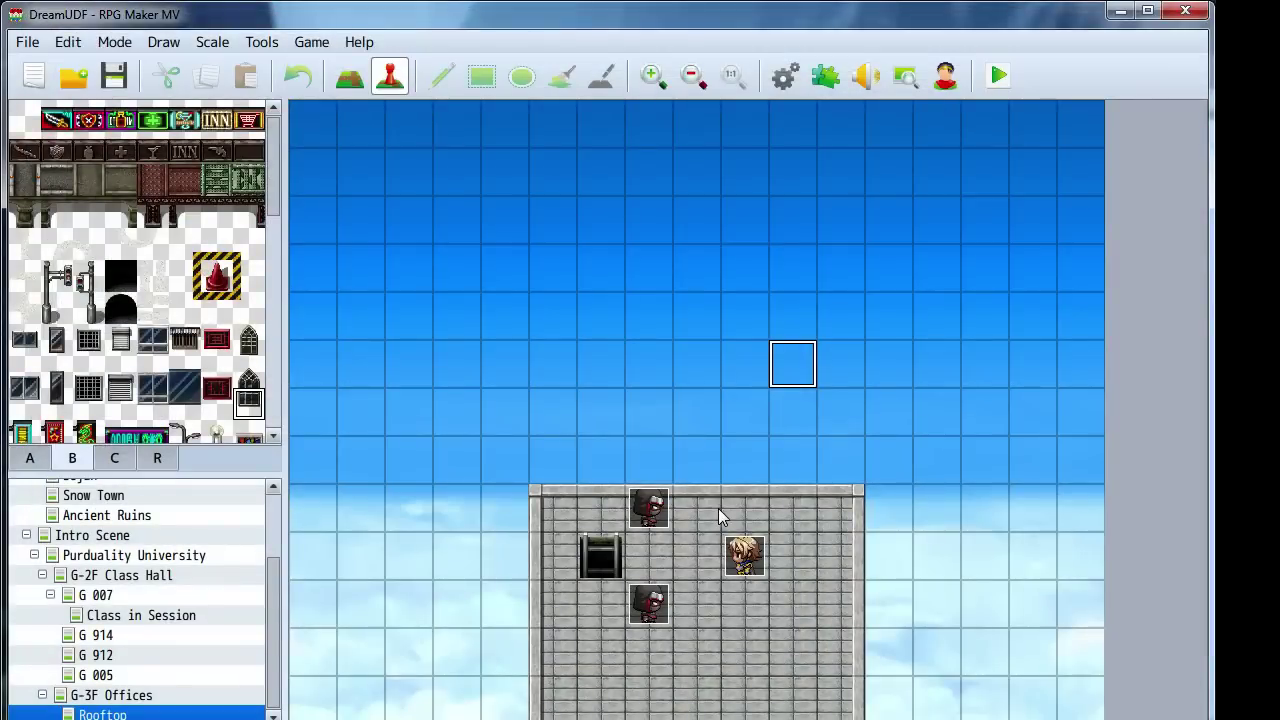
{"action": "left_click", "coordinate": [783, 87]}
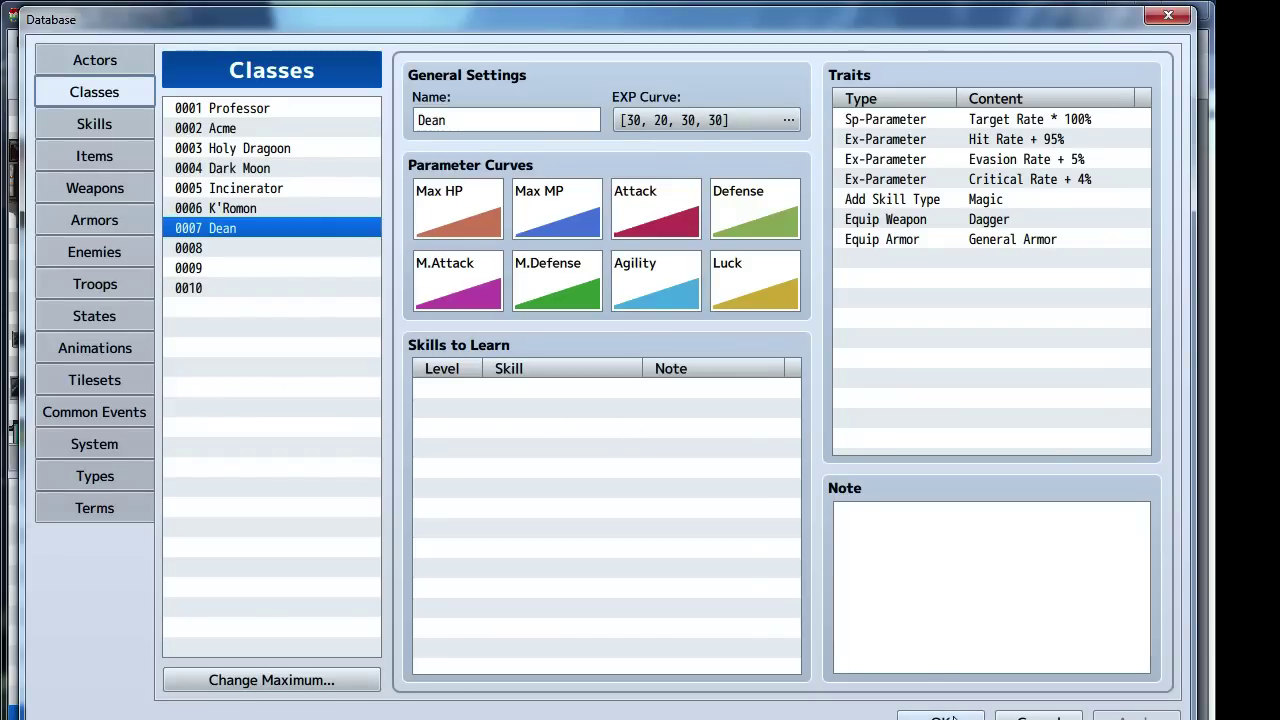
{"action": "left_click", "coordinate": [940, 716]}
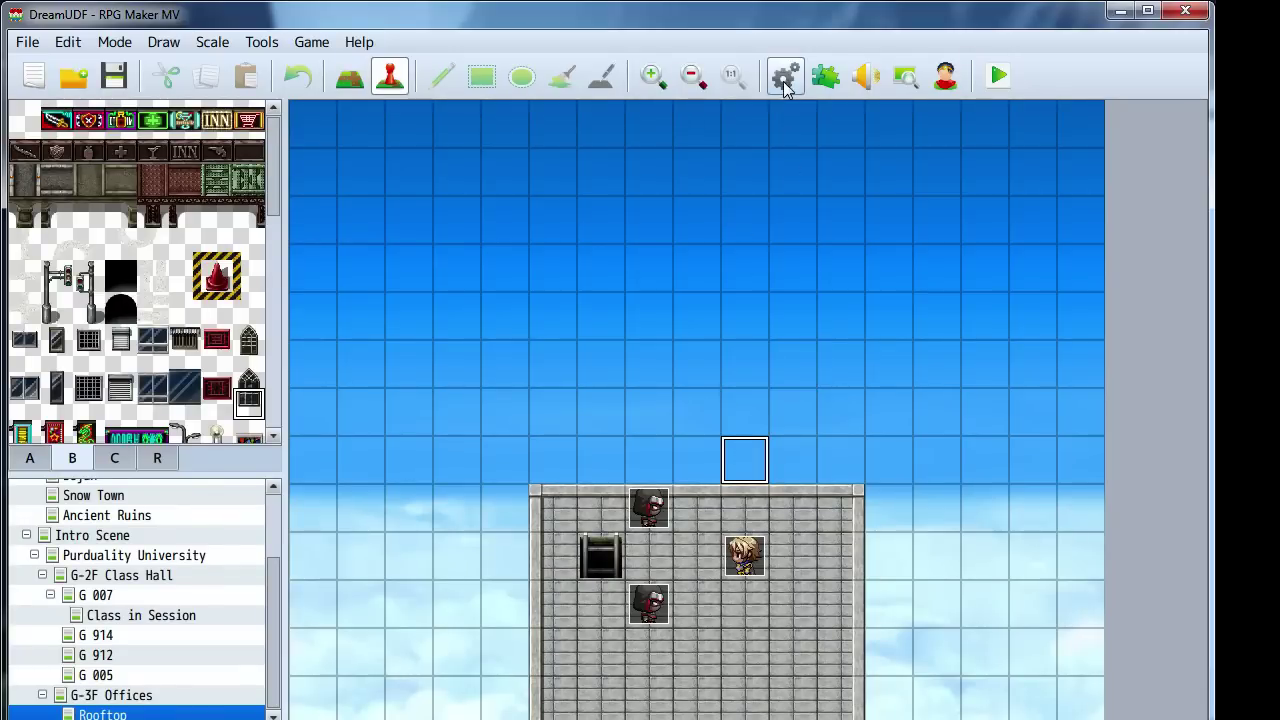
{"action": "left_click", "coordinate": [785, 76]}
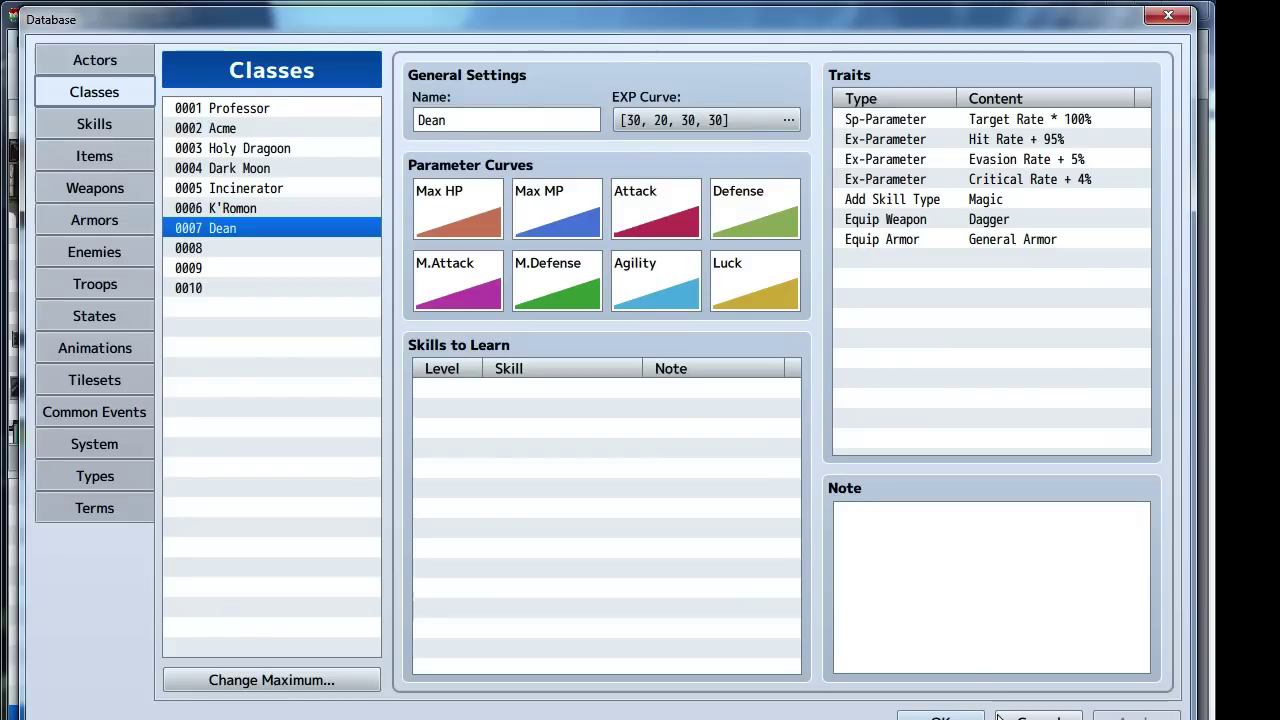
{"action": "left_click", "coordinate": [1040, 716]}
Check the Rooftop map's properties without changing them, and return to the G-3F Offices map to view the corridor below the office
{"action": "left_click", "coordinate": [148, 695]}
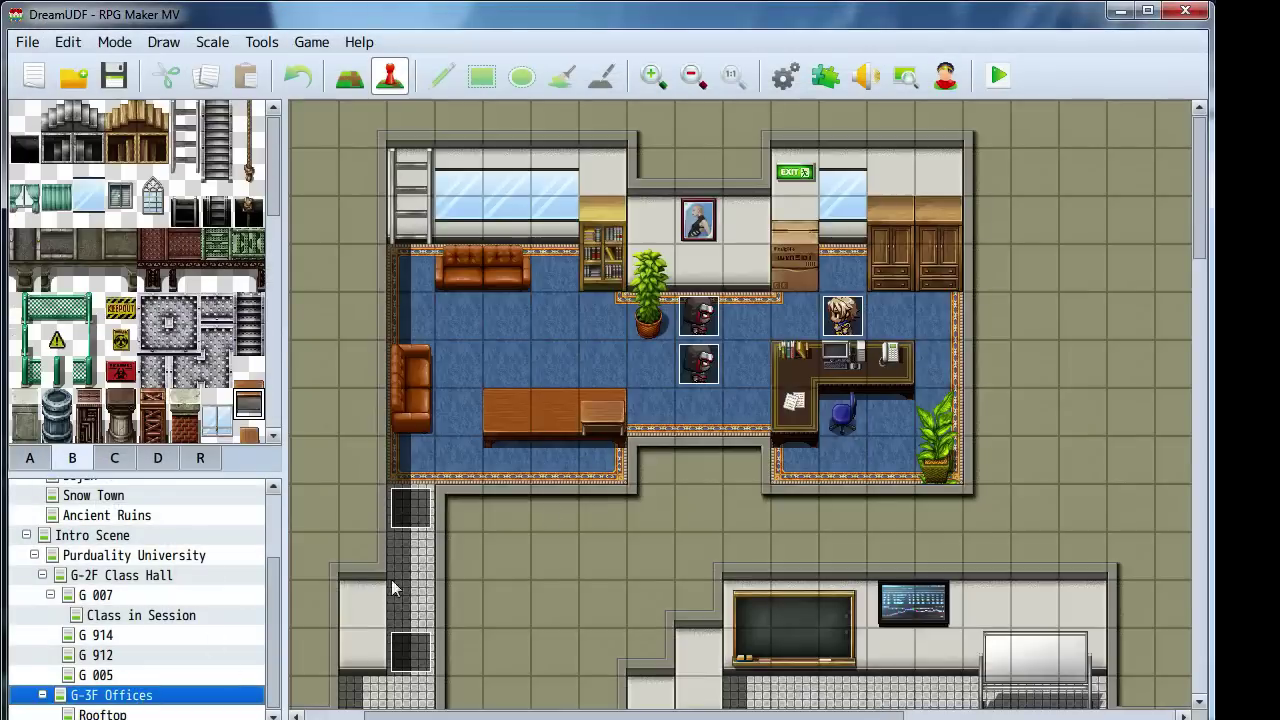
{"action": "middle_click_drag", "start_coordinate": [391, 579], "coordinate": [521, 404]}
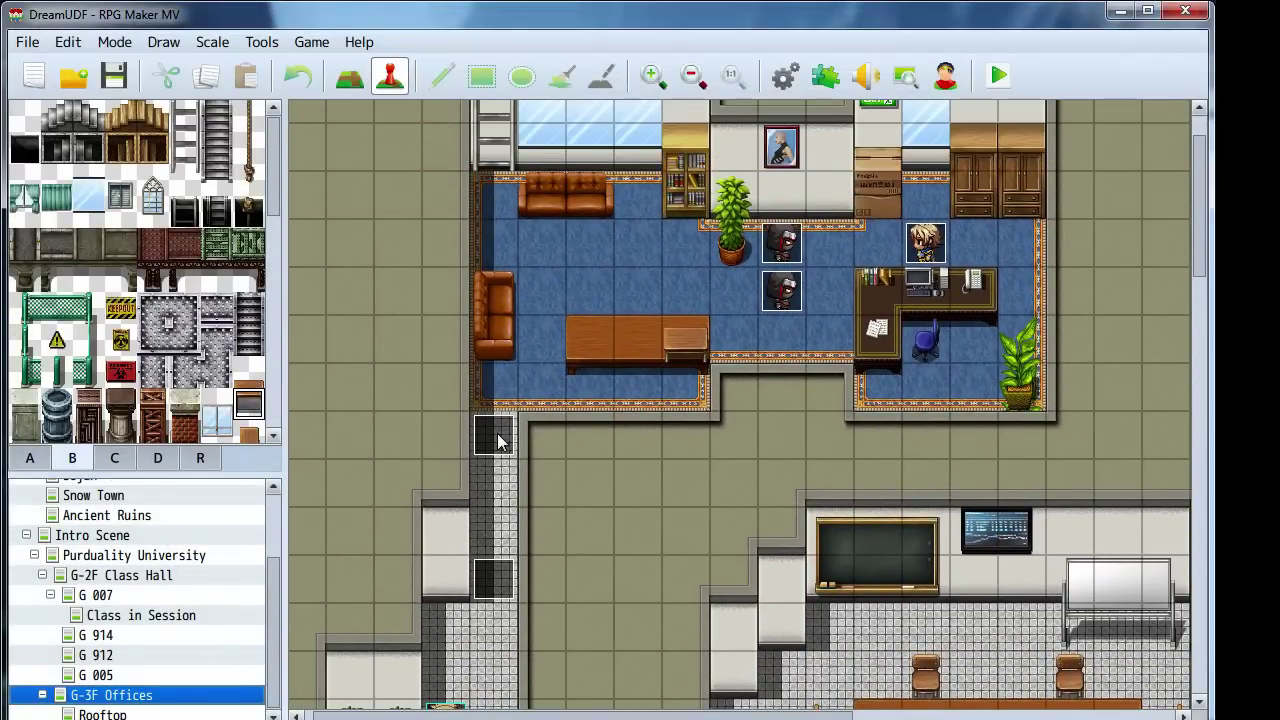
{"action": "left_click", "coordinate": [103, 714]}
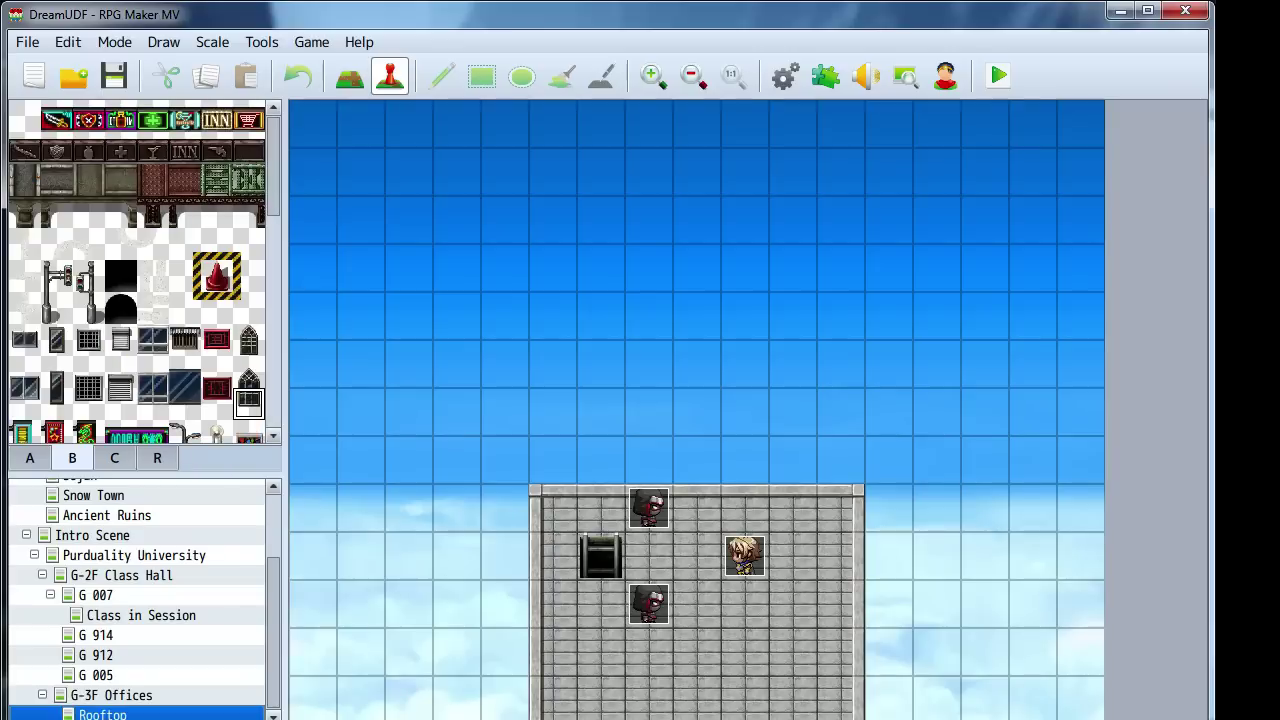
{"action": "double_click", "coordinate": [103, 714]}
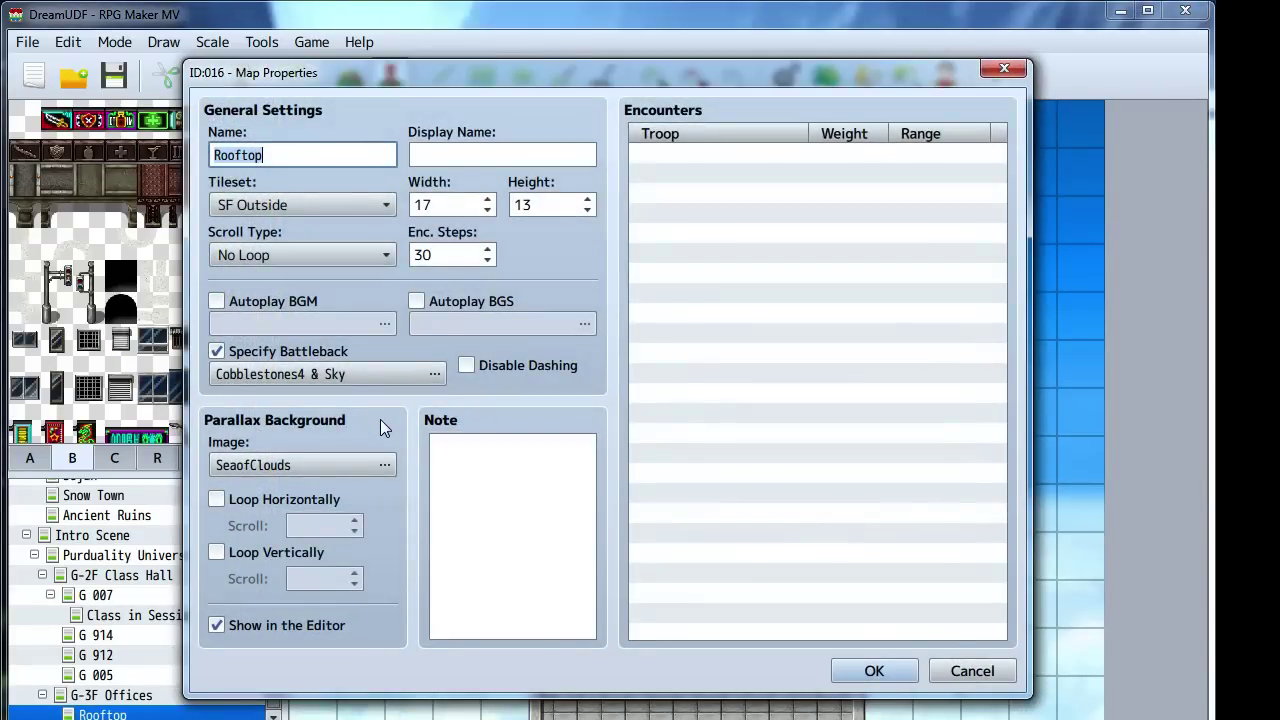
{"action": "left_click", "coordinate": [966, 671]}
{"action": "left_click", "coordinate": [145, 696]}
{"action": "scroll", "coordinate": [491, 431], "scroll_direction": "down", "scroll_amount": 2}
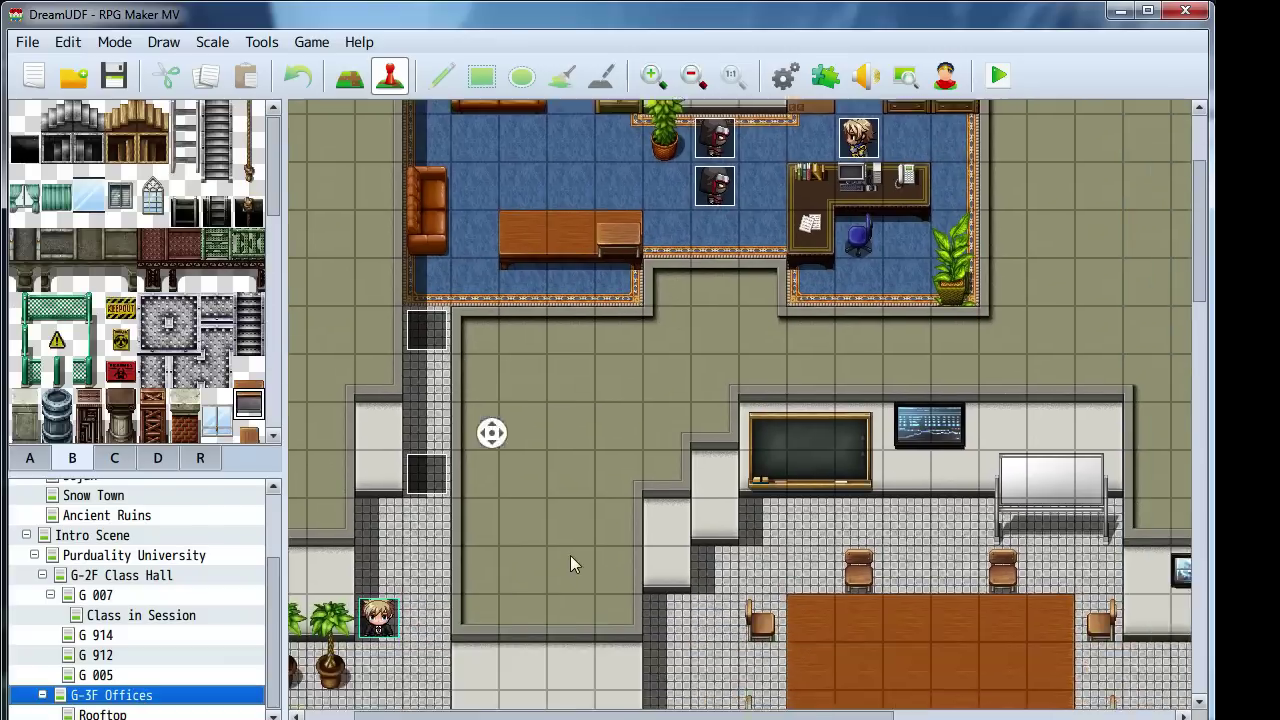
In G-3F Offices event EV015, insert the message "\c[17]Equipped a Katana!" after the Katana + 1 command in the Run away! branch, previewing it
{"action": "scroll", "coordinate": [510, 420], "scroll_direction": "up", "scroll_amount": 3}
{"action": "scroll", "coordinate": [520, 440], "scroll_direction": "up", "scroll_amount": 1}
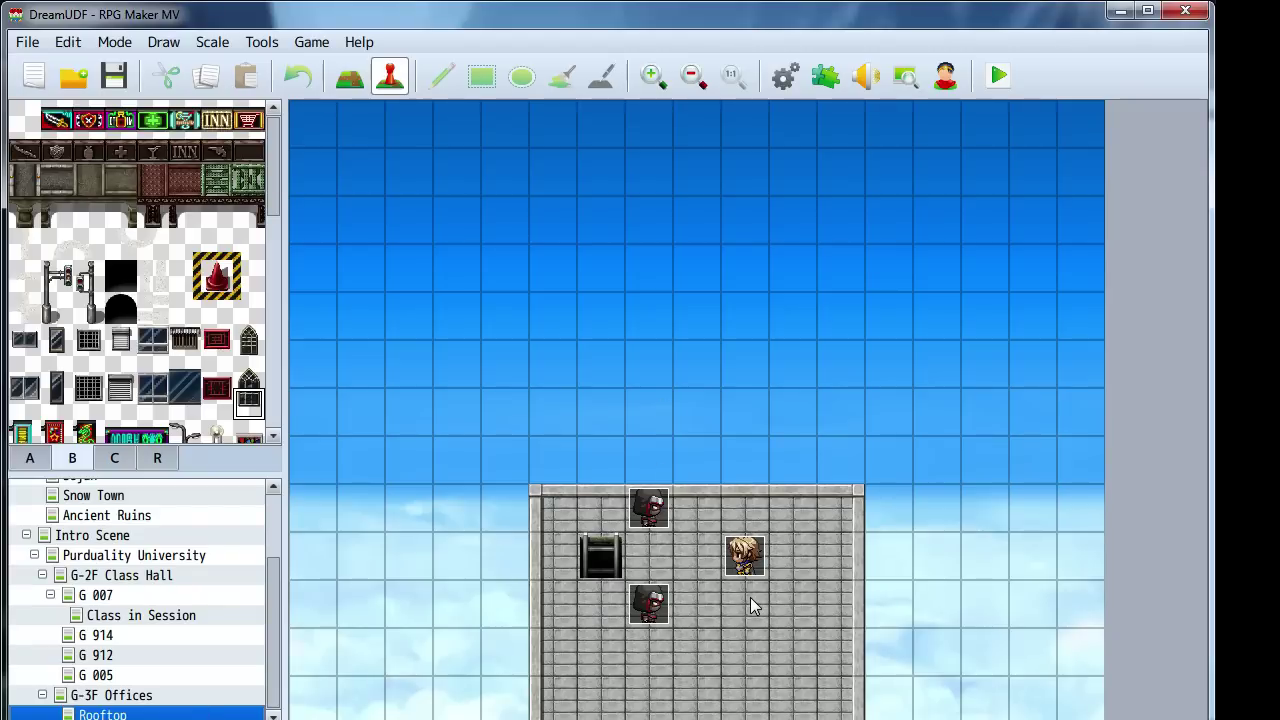
{"action": "left_click", "coordinate": [89, 697]}
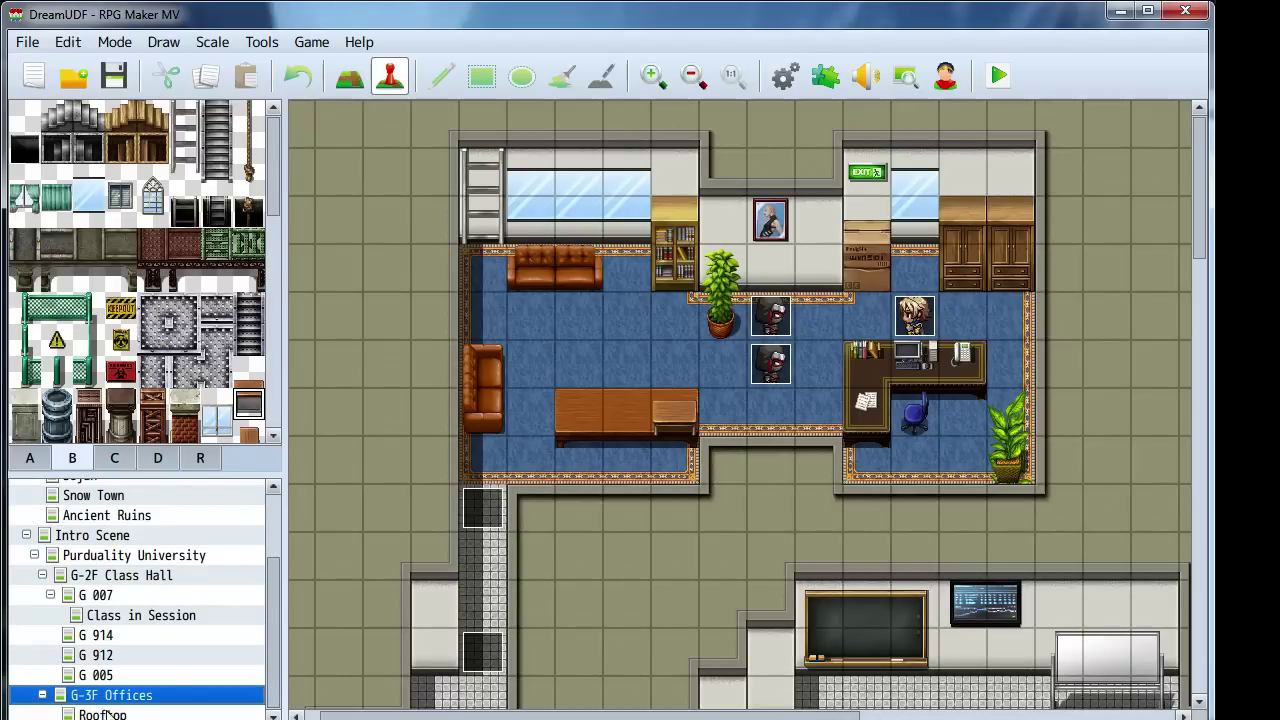
{"action": "double_click", "coordinate": [482, 507]}
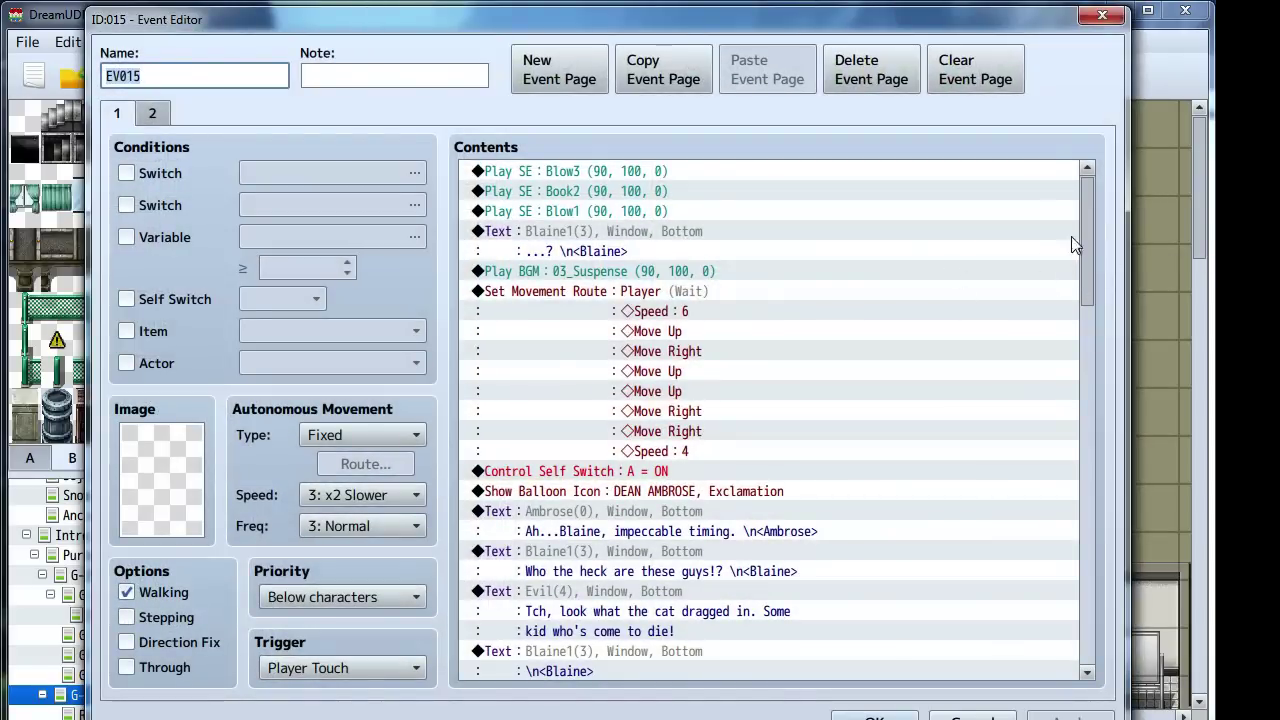
{"action": "left_click_drag", "start_coordinate": [1084, 231], "coordinate": [1100, 665]}
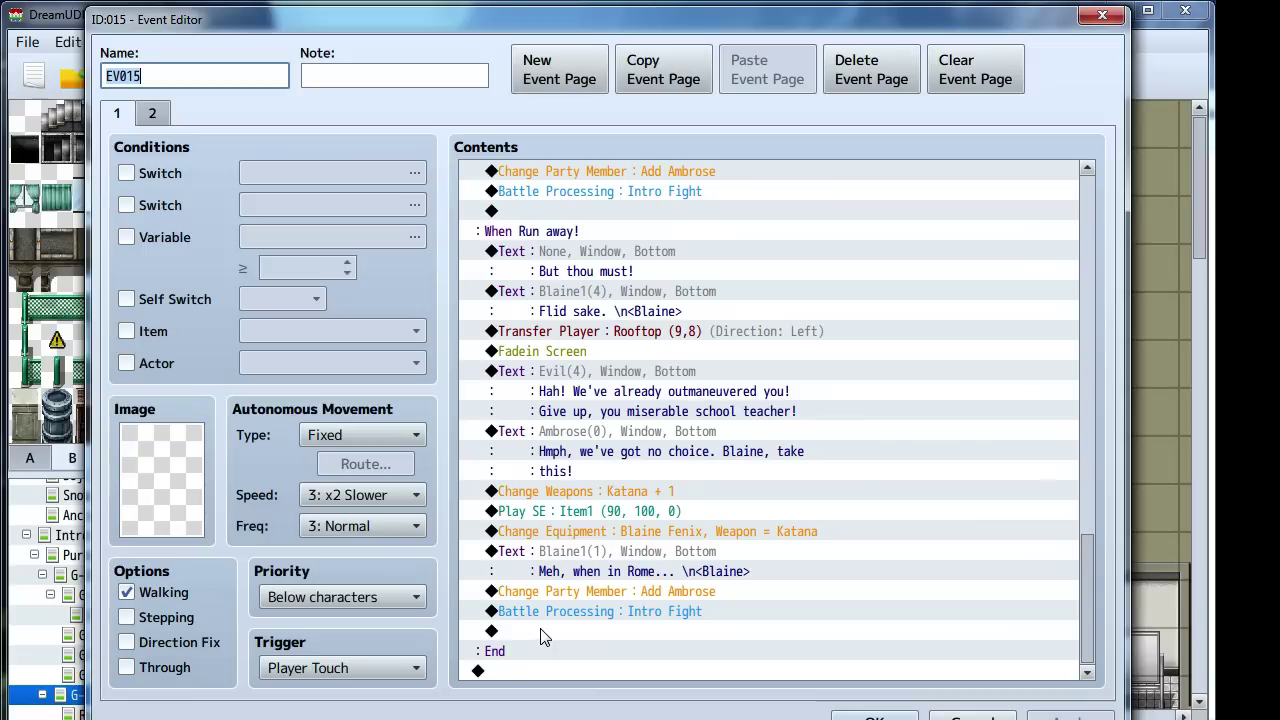
{"action": "right_click", "coordinate": [574, 512]}
{"action": "left_click", "coordinate": [612, 521]}
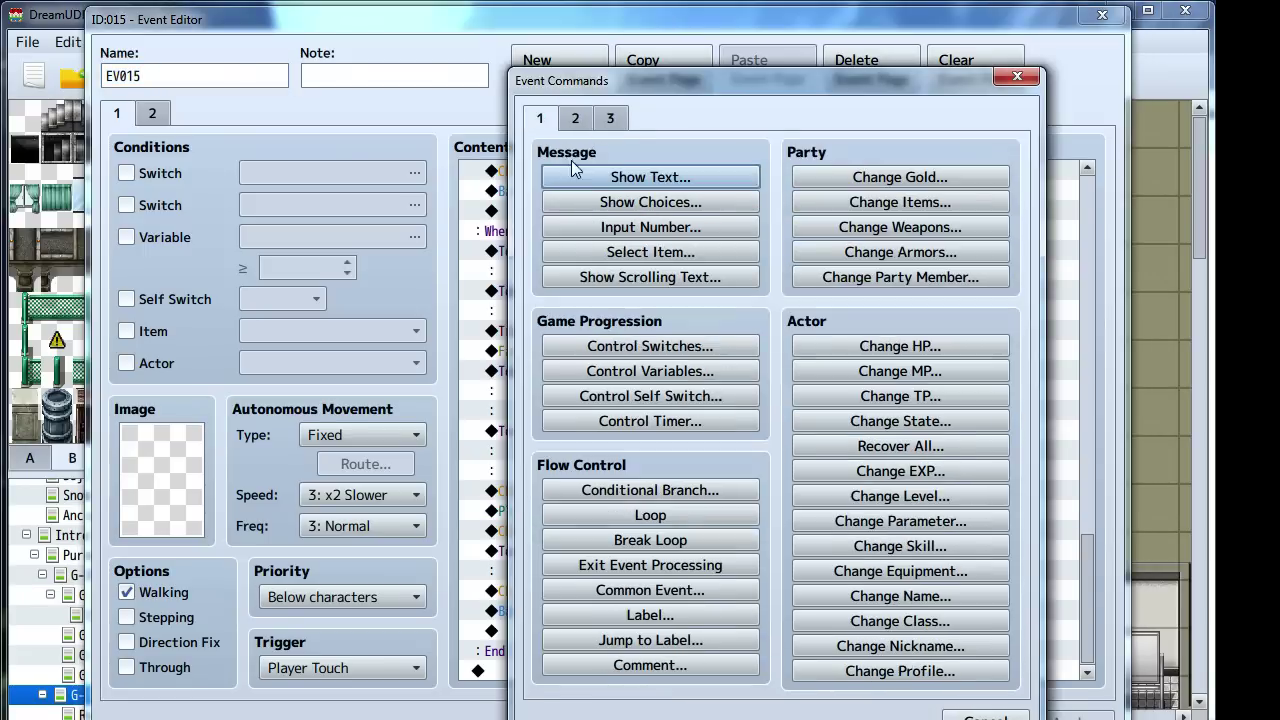
{"action": "left_click", "coordinate": [578, 176]}
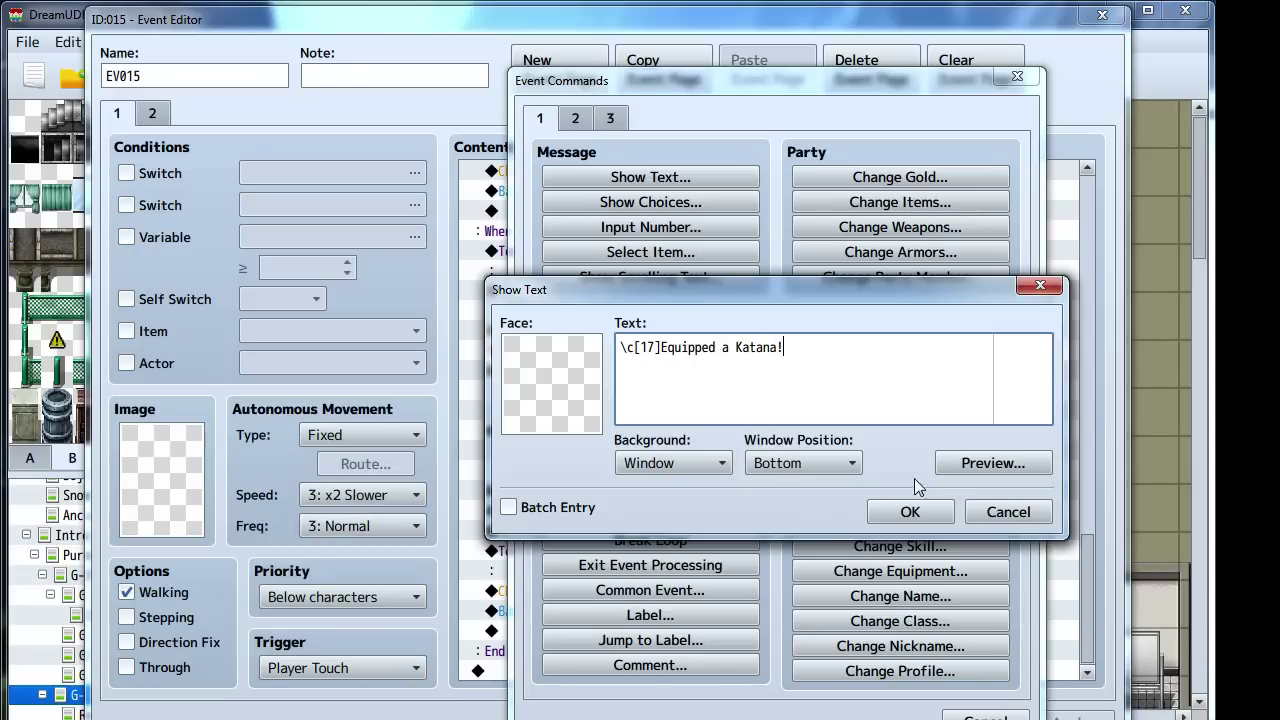
{"action": "left_click", "coordinate": [988, 465]}
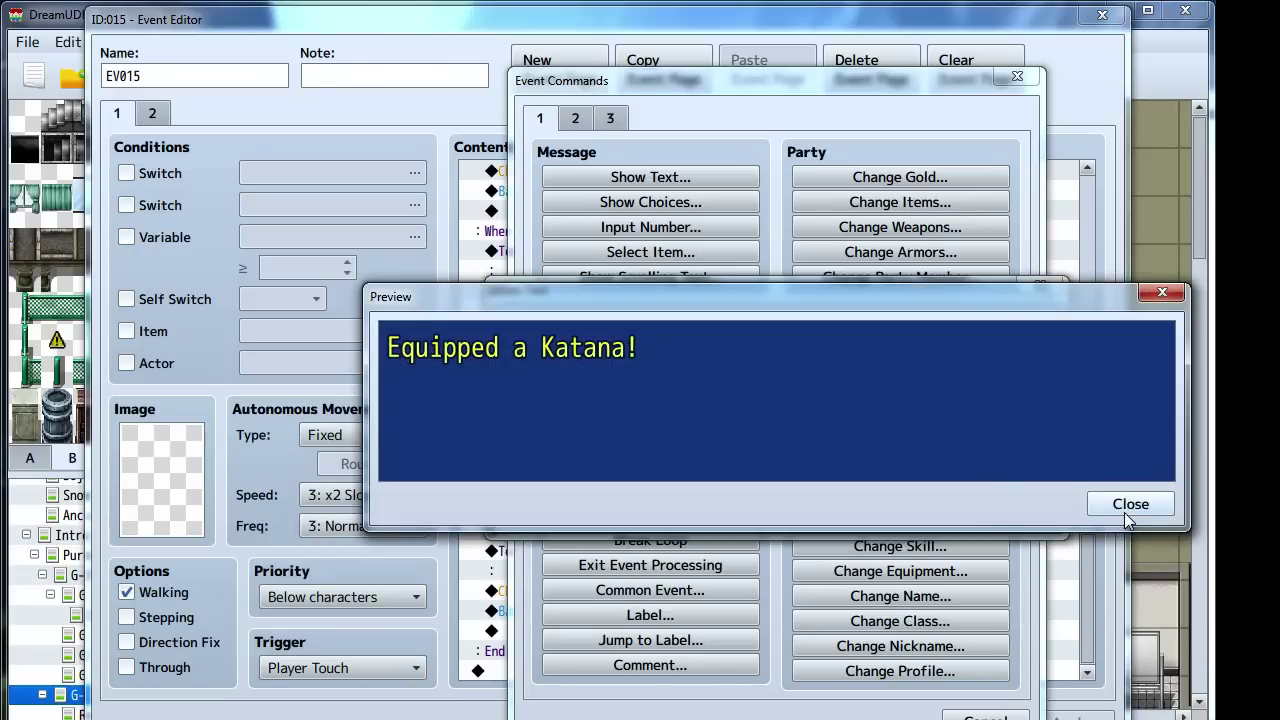
{"action": "left_click", "coordinate": [1130, 504]}
{"action": "left_click", "coordinate": [922, 515]}
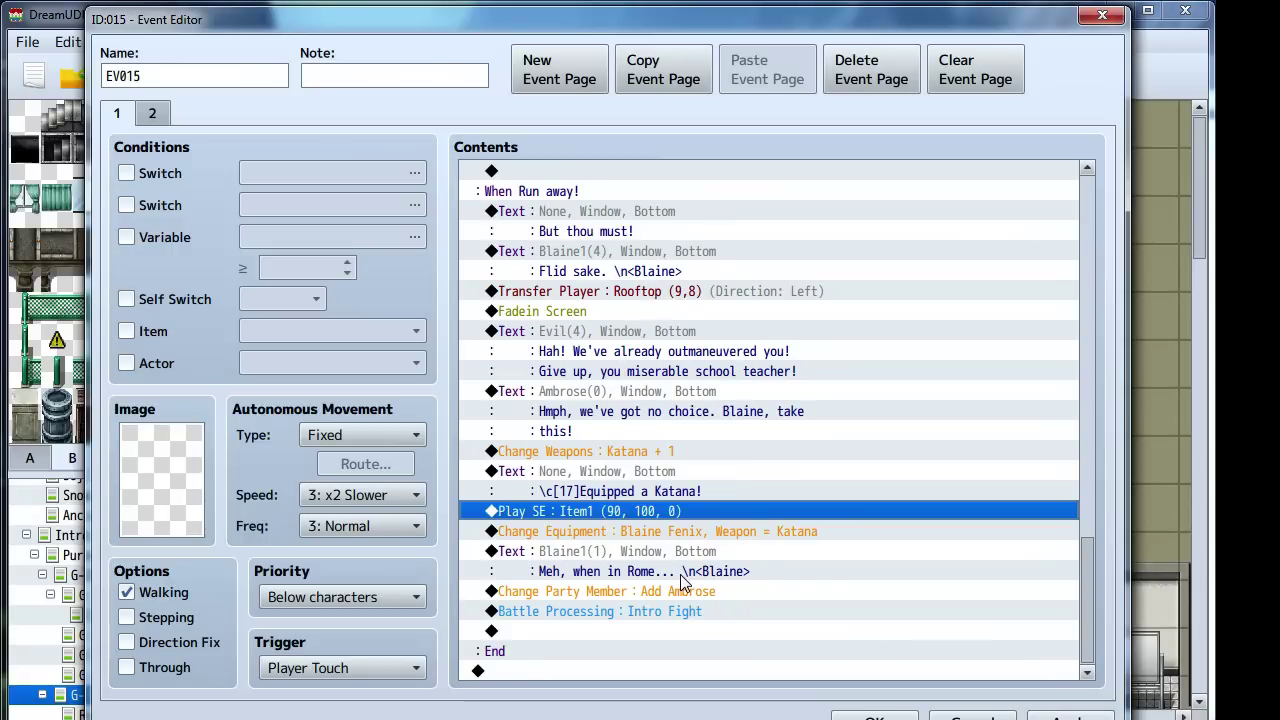
Copy the "Equipped a Katana!" message to after Katana + 1 in the choice branch above Run away!, and save the event
{"action": "scroll", "coordinate": [686, 580], "scroll_direction": "up", "scroll_amount": 1}
{"action": "left_click", "coordinate": [604, 511]}
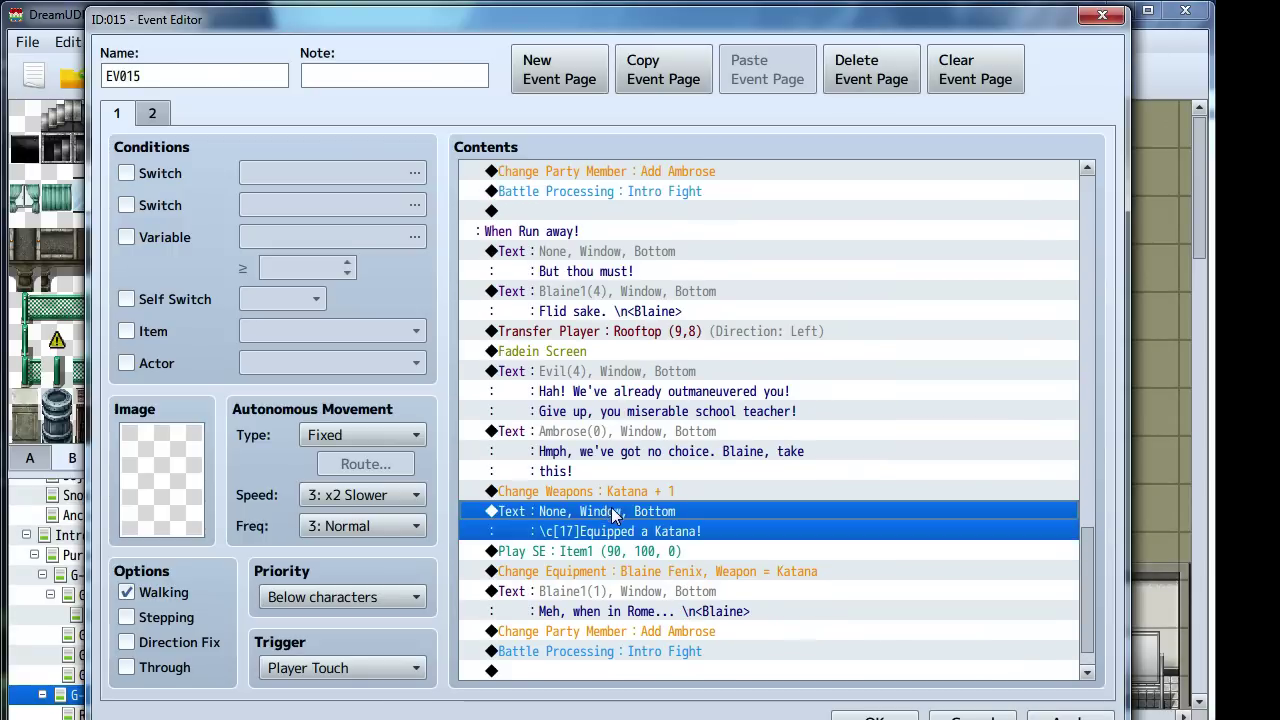
{"action": "key", "text": "ctrl+c"}
{"action": "scroll", "coordinate": [615, 515], "scroll_direction": "up", "scroll_amount": 5}
{"action": "left_click", "coordinate": [603, 395]}
{"action": "key", "text": "ctrl+v"}
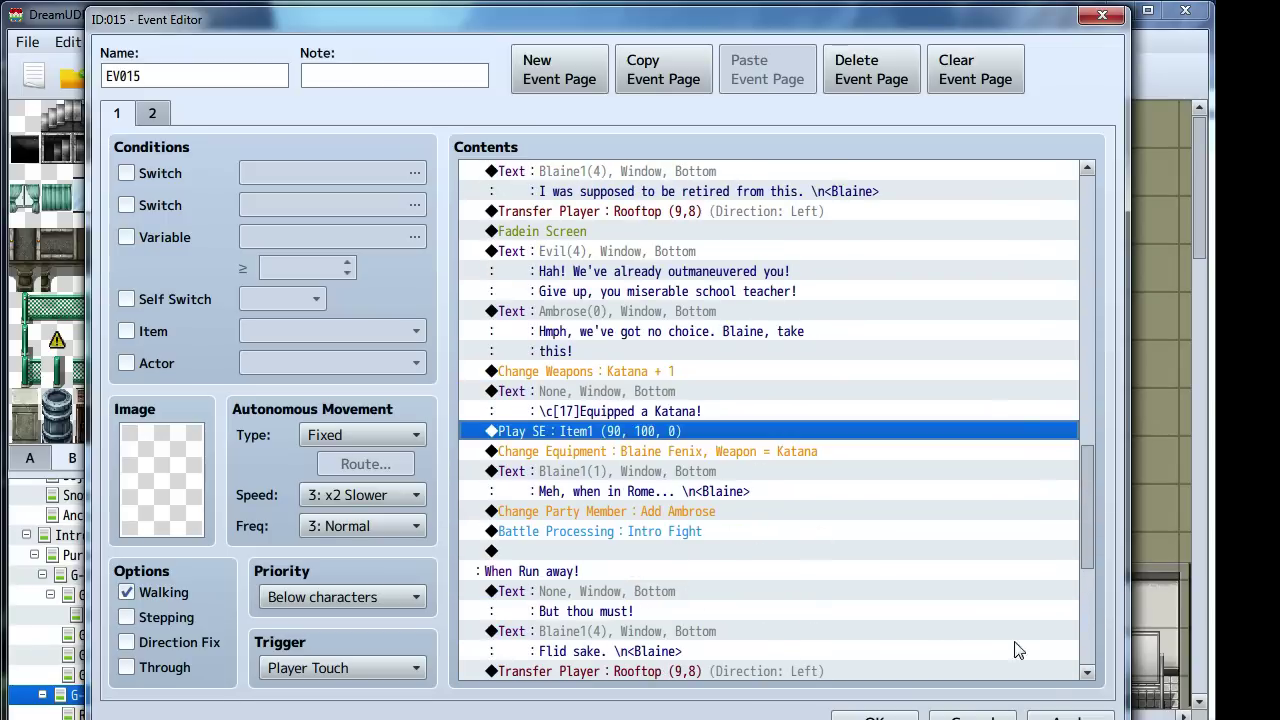
{"action": "left_click", "coordinate": [1075, 717]}
{"action": "scroll", "coordinate": [744, 500], "scroll_direction": "down", "scroll_amount": 2}
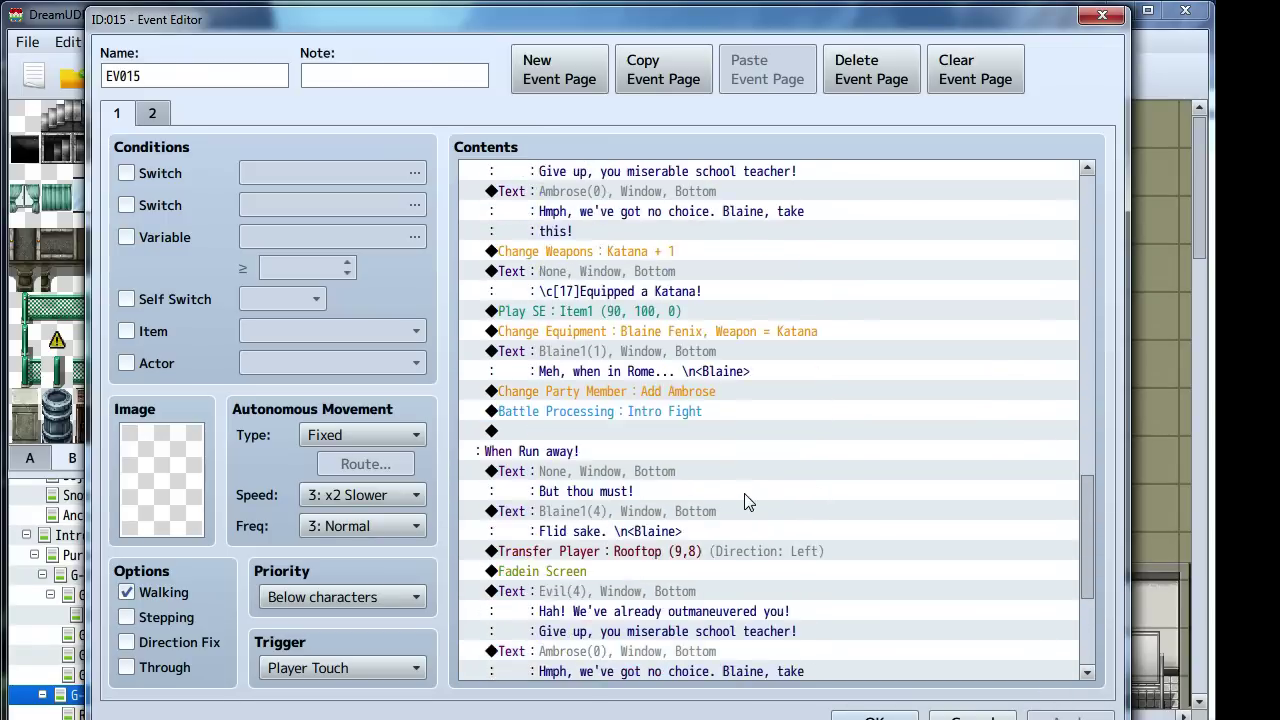
{"action": "scroll", "coordinate": [744, 500], "scroll_direction": "down", "scroll_amount": 4}
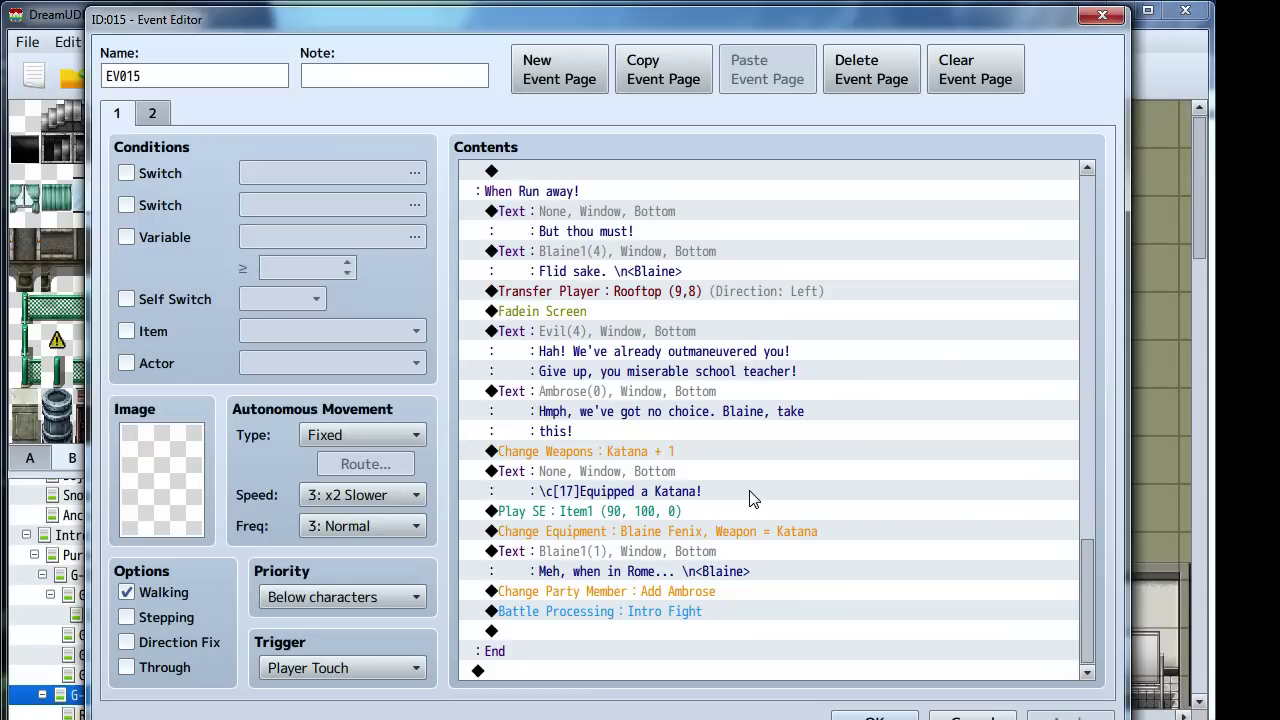
{"action": "left_click", "coordinate": [875, 716]}
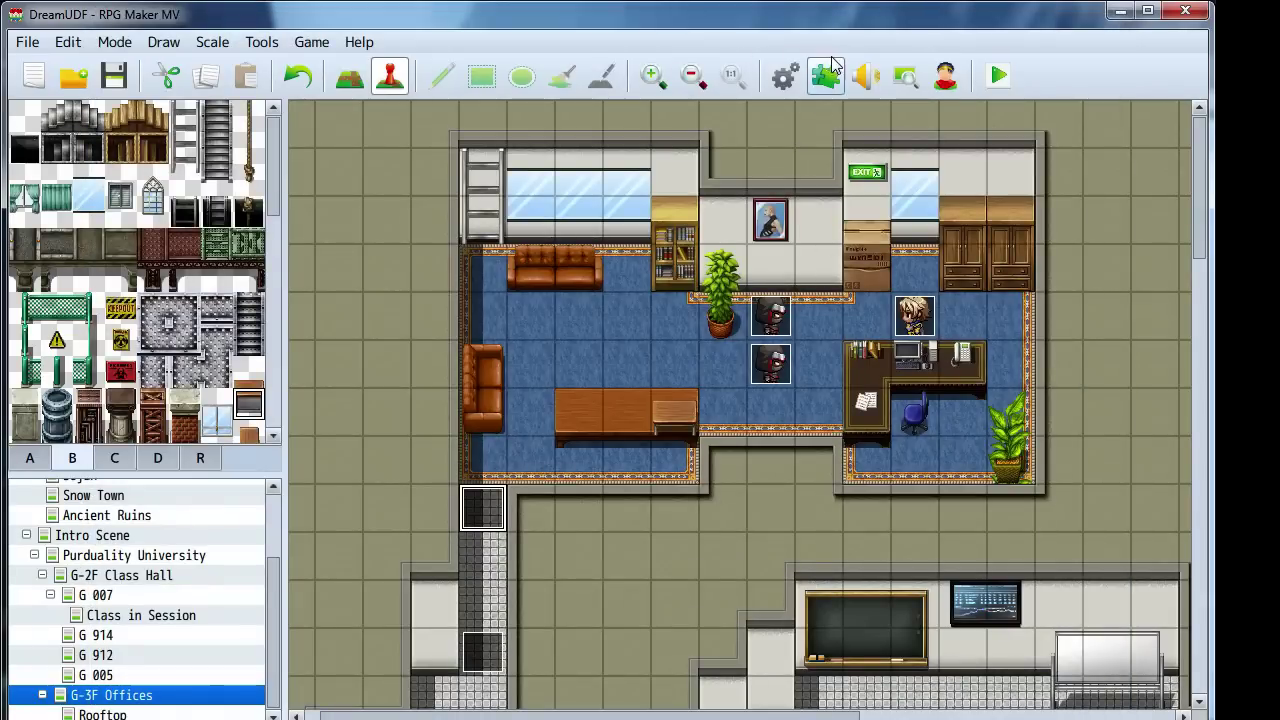
Set the Soldier of Doom enemy's gold reward to 5 in the database and save it
{"action": "left_click", "coordinate": [785, 75]}
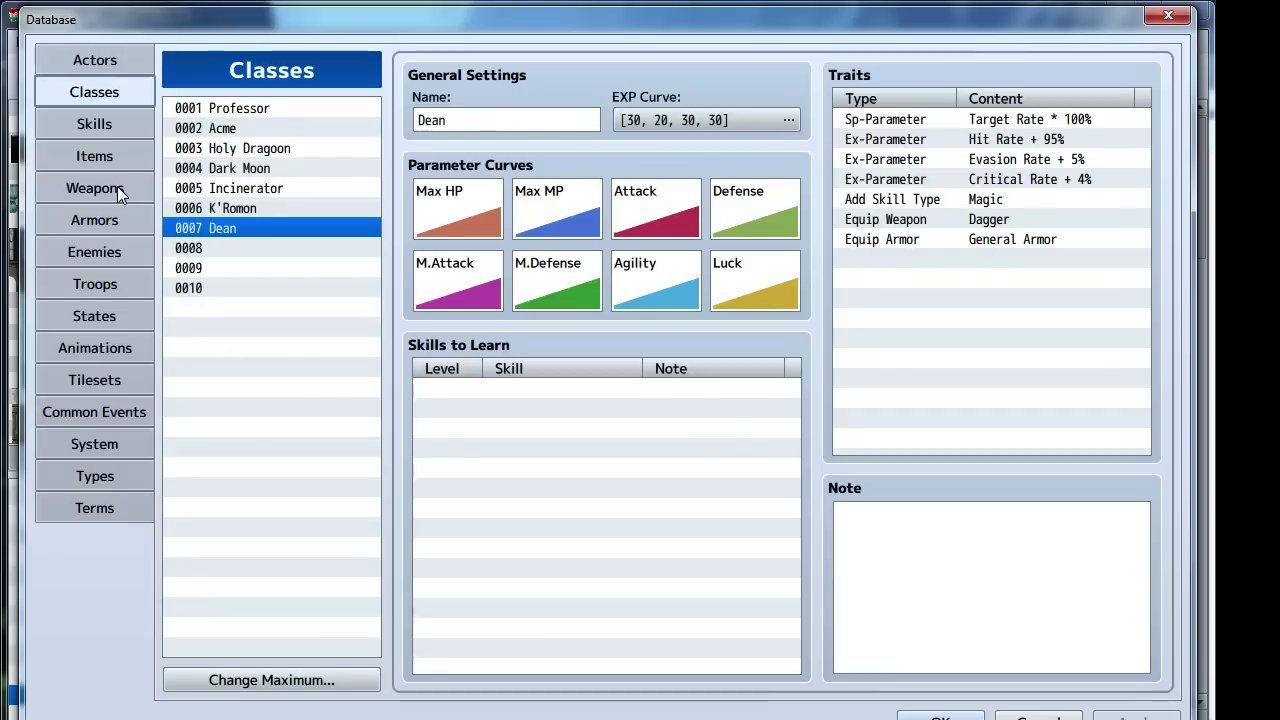
{"action": "left_click", "coordinate": [102, 265]}
{"action": "left_click", "coordinate": [109, 254]}
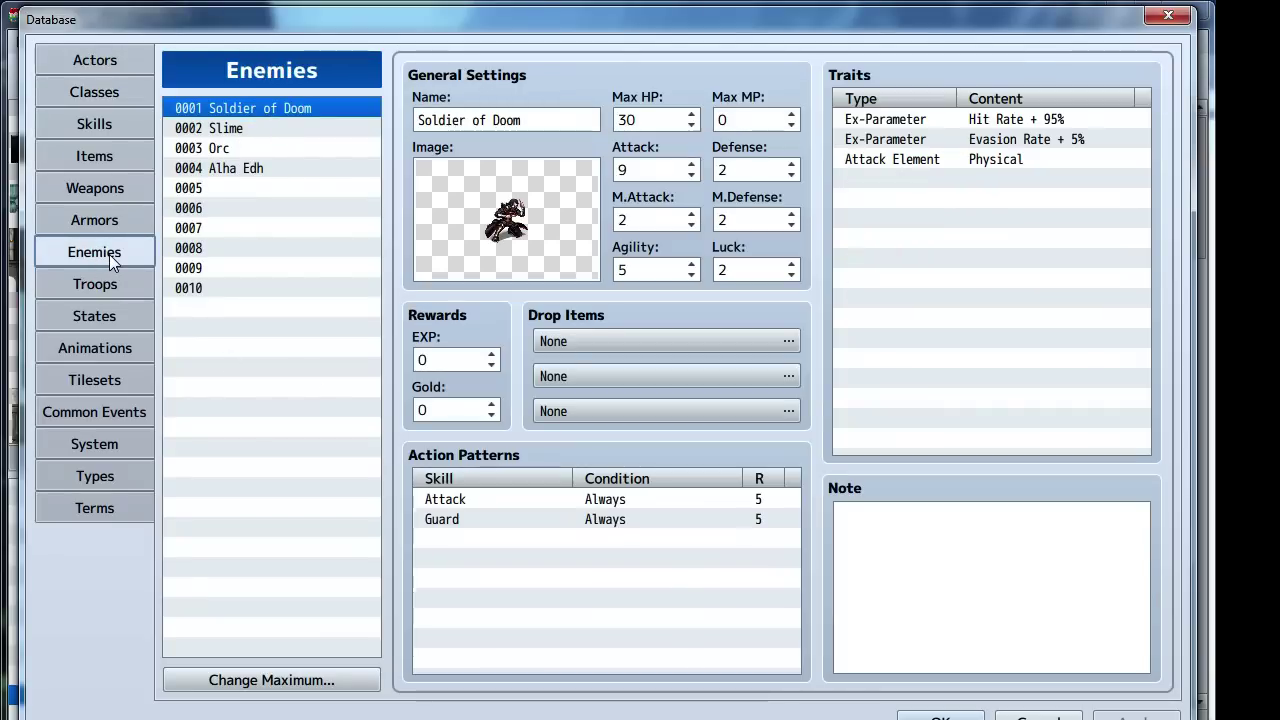
{"action": "left_click", "coordinate": [450, 410]}
{"action": "type", "text": "5"}
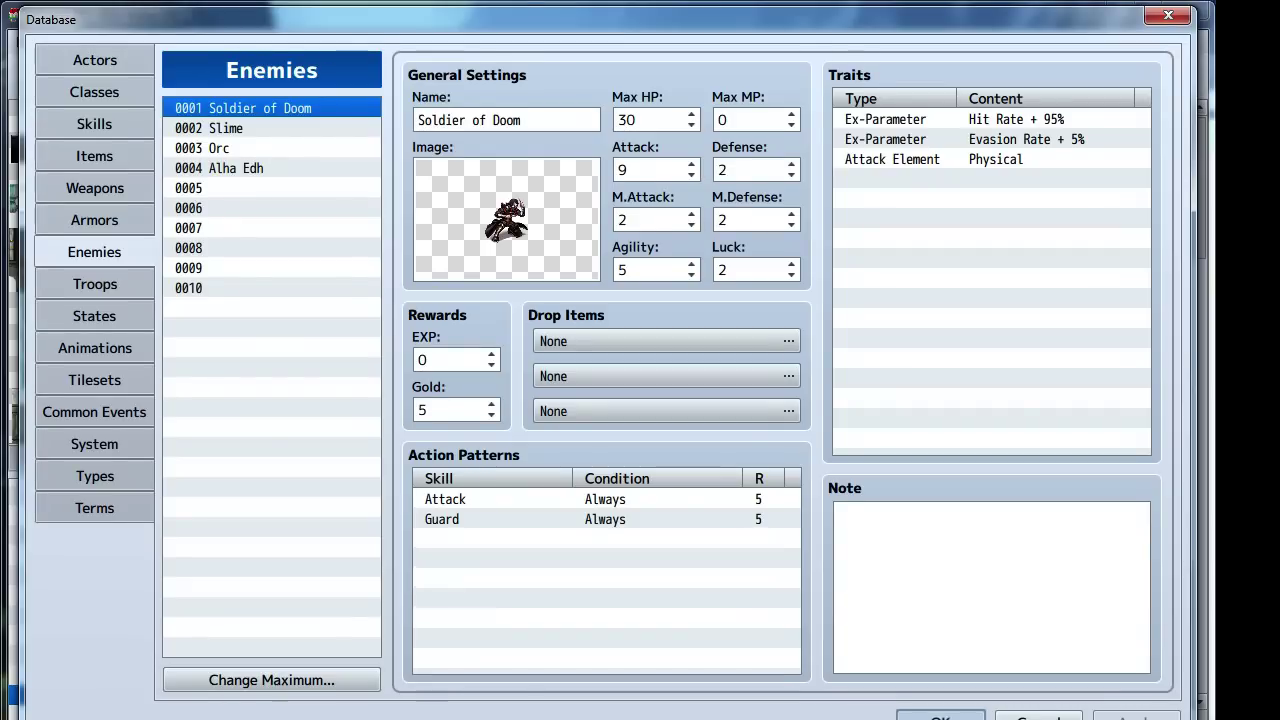
{"action": "left_click", "coordinate": [940, 716]}
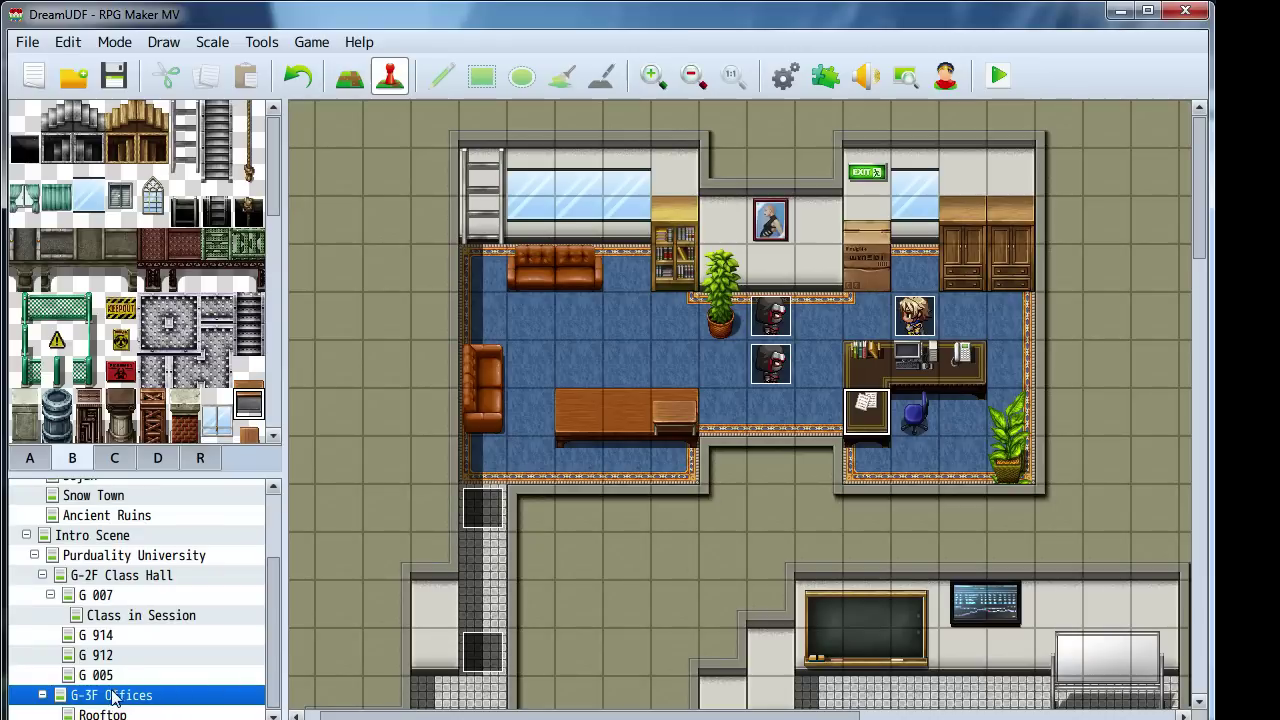
Check the trigger options of the Enemy 1 event in the office without changing them, and close the event
{"action": "double_click", "coordinate": [770, 316]}
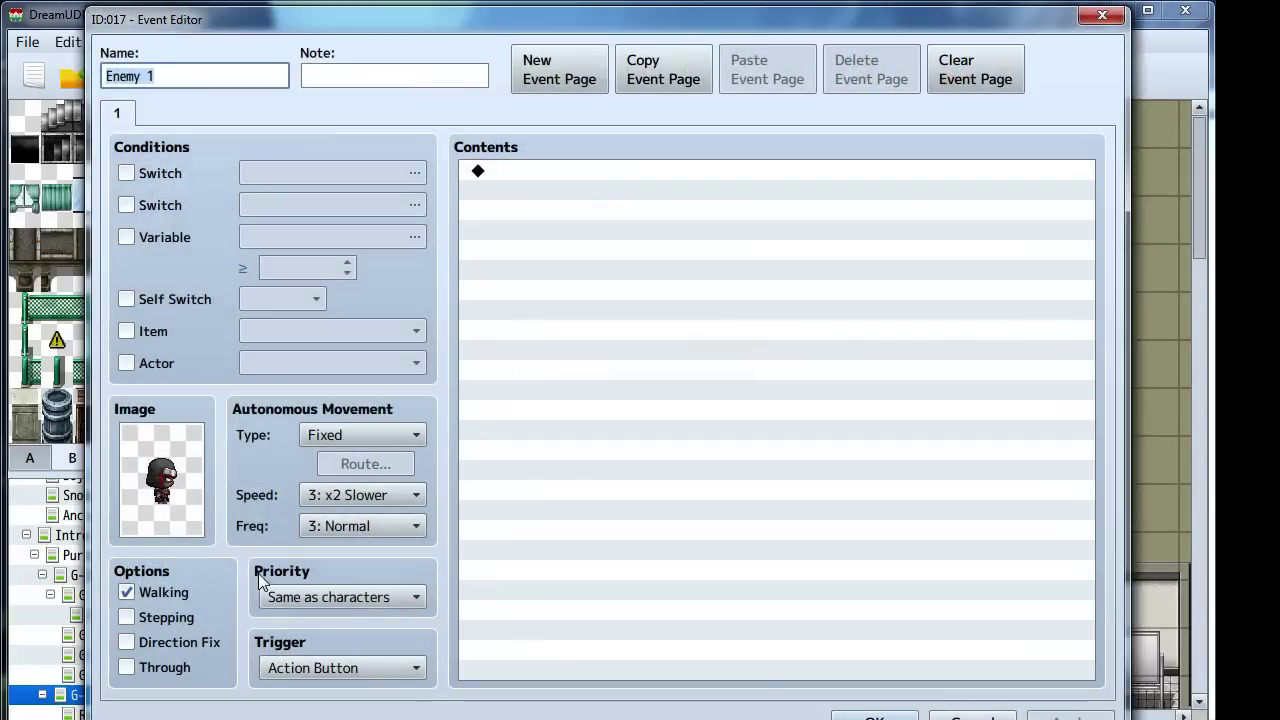
{"action": "key", "text": "End"}
{"action": "left_click", "coordinate": [322, 668]}
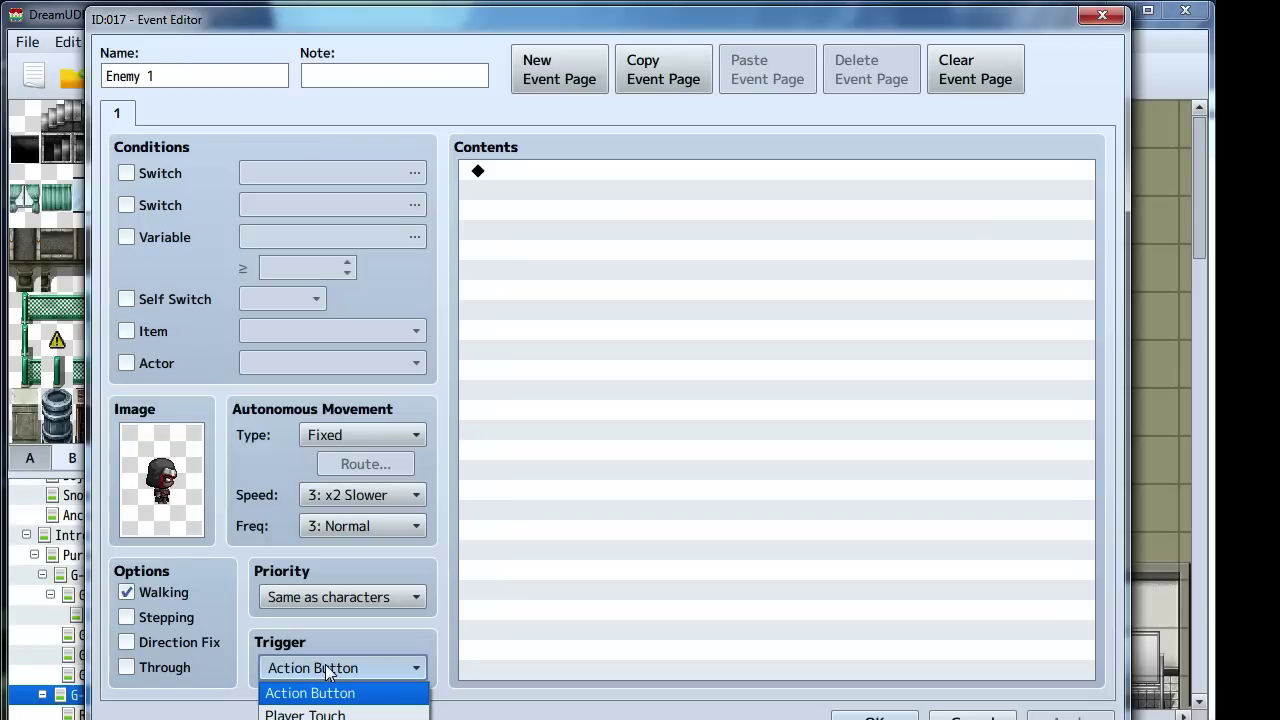
{"action": "left_click", "coordinate": [614, 622]}
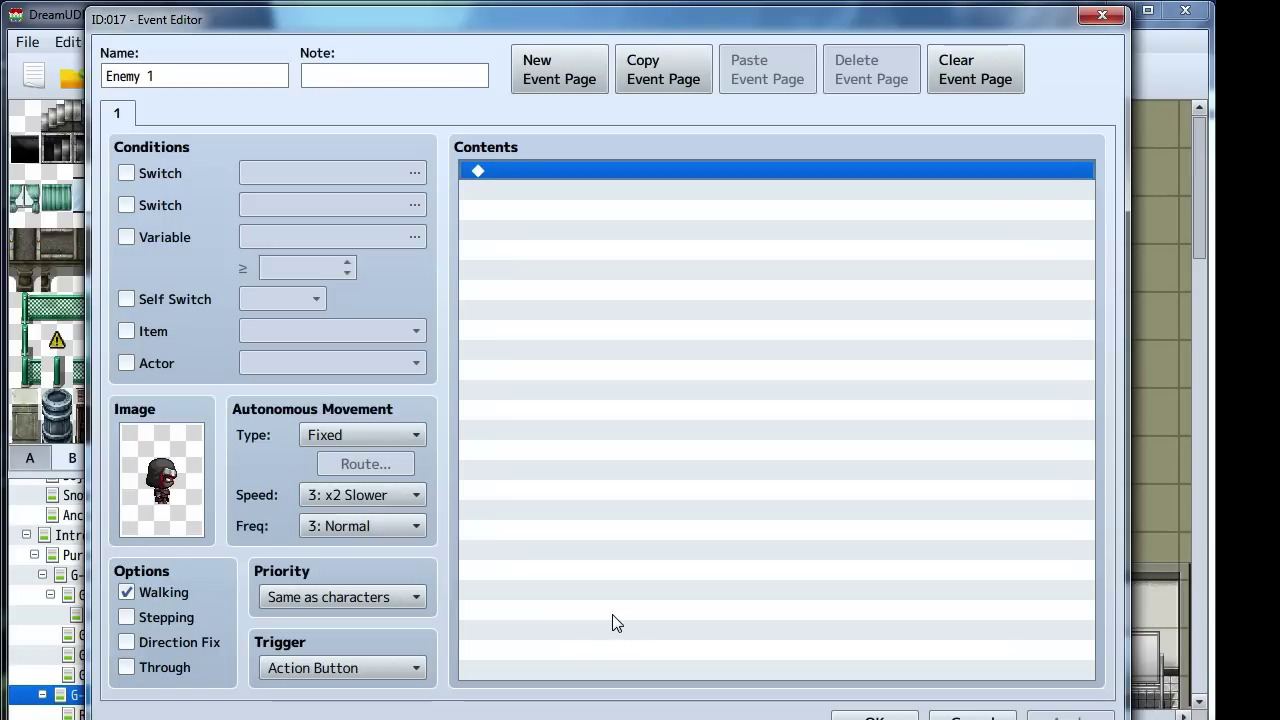
{"action": "left_click", "coordinate": [874, 716]}
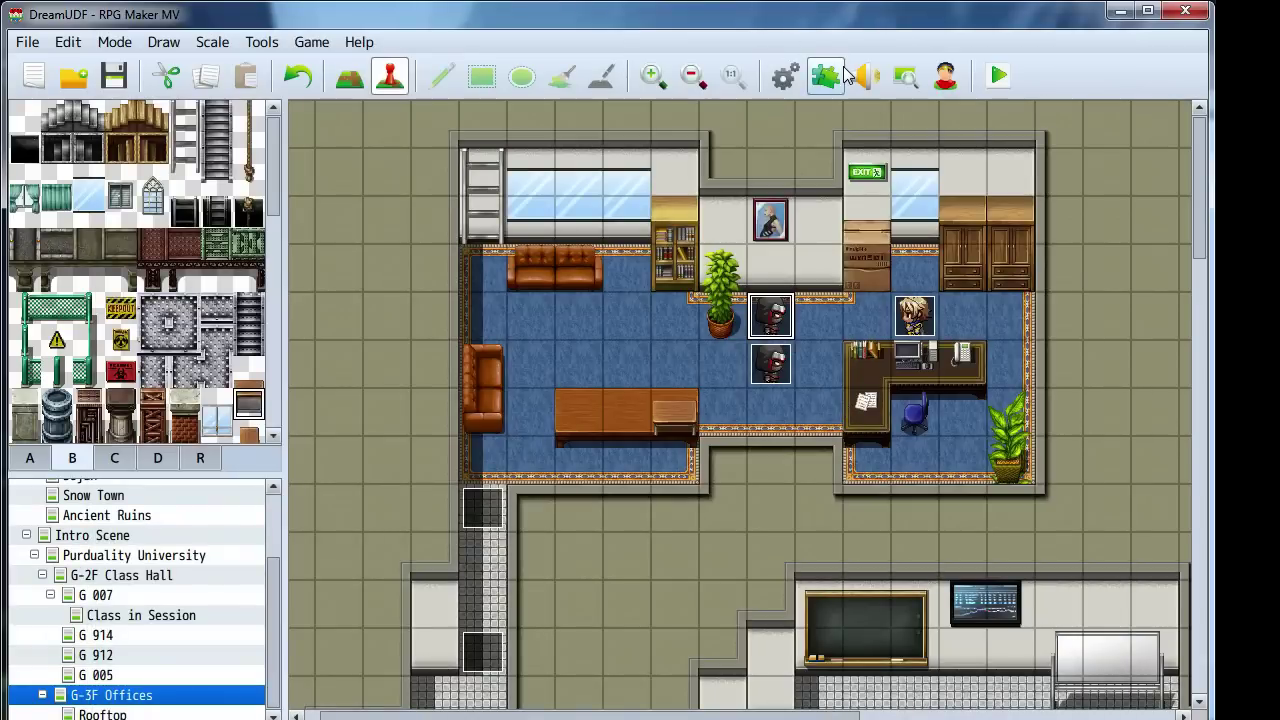
View the YEP_MessageCore plugin's parameters and close the Plugin Manager without changes
{"action": "left_click", "coordinate": [843, 68]}
{"action": "double_click", "coordinate": [503, 130]}
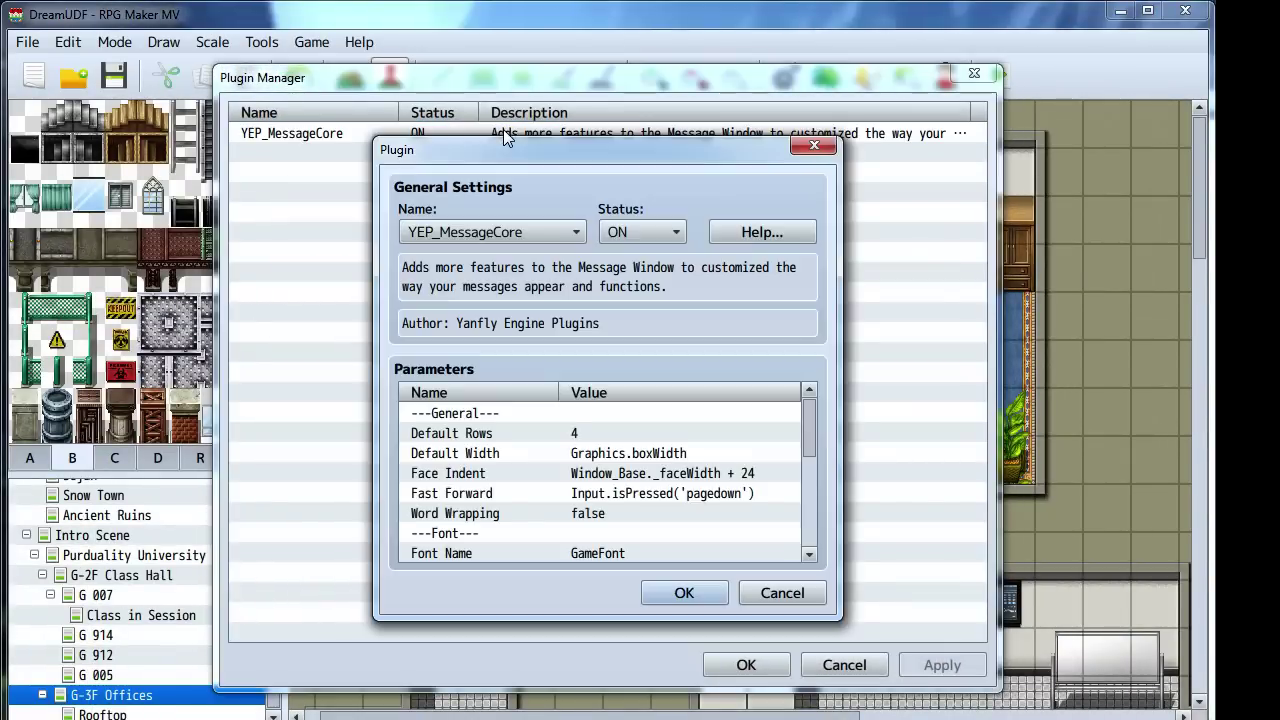
{"action": "left_click", "coordinate": [776, 592]}
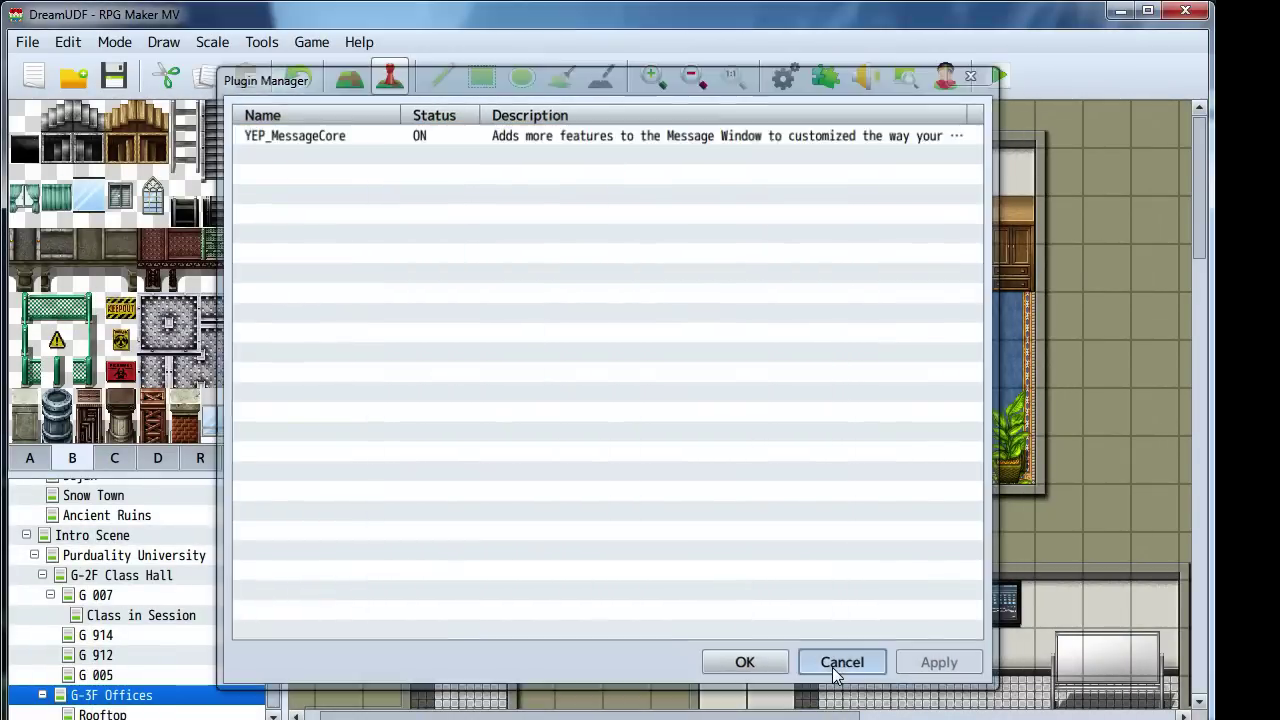
{"action": "left_click", "coordinate": [835, 668]}
Check the Deanlass weapon's icon and the Katana weapon's entry in the database, and close it
{"action": "left_click", "coordinate": [783, 77]}
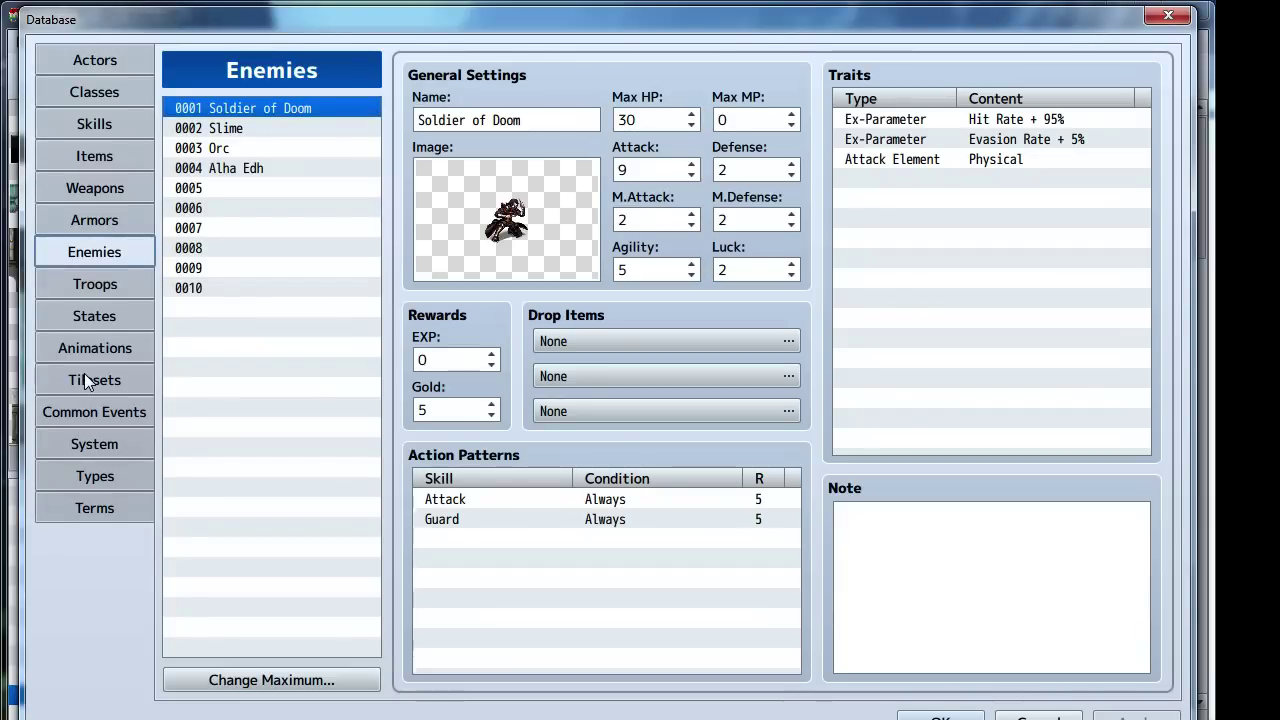
{"action": "left_click", "coordinate": [98, 192]}
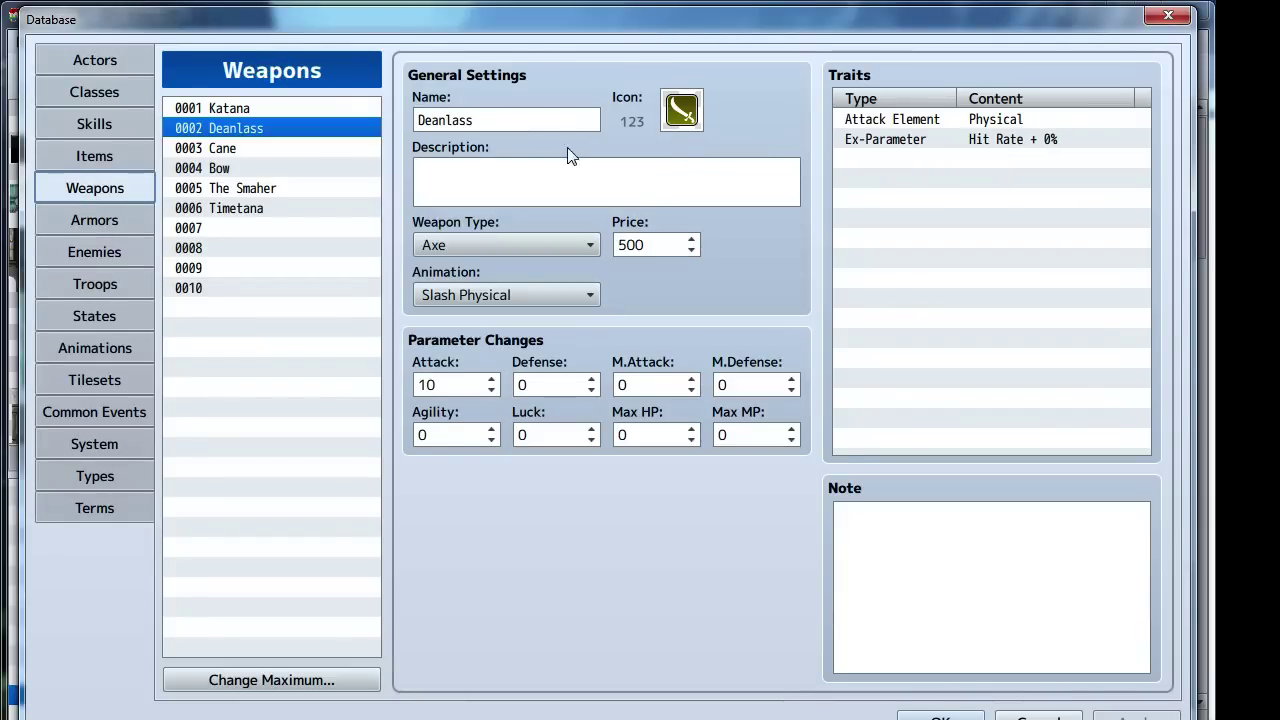
{"action": "left_click", "coordinate": [681, 120]}
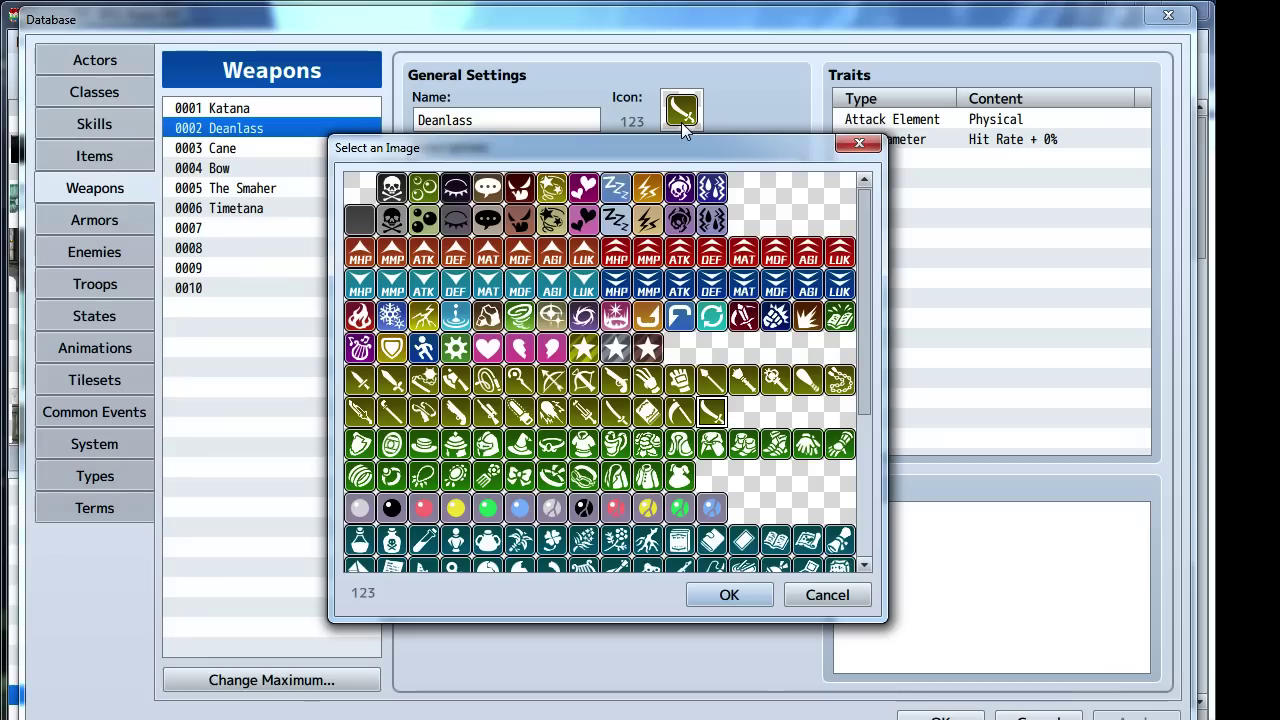
{"action": "left_click", "coordinate": [859, 145]}
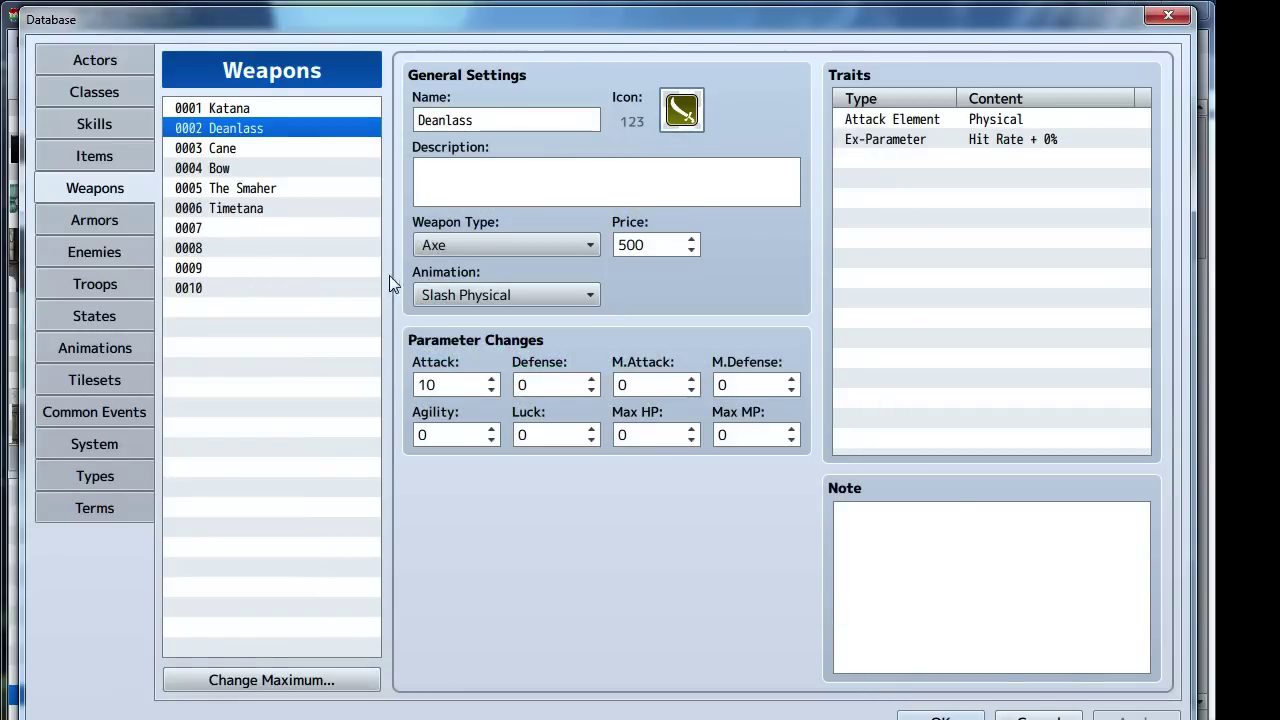
{"action": "left_click", "coordinate": [245, 108]}
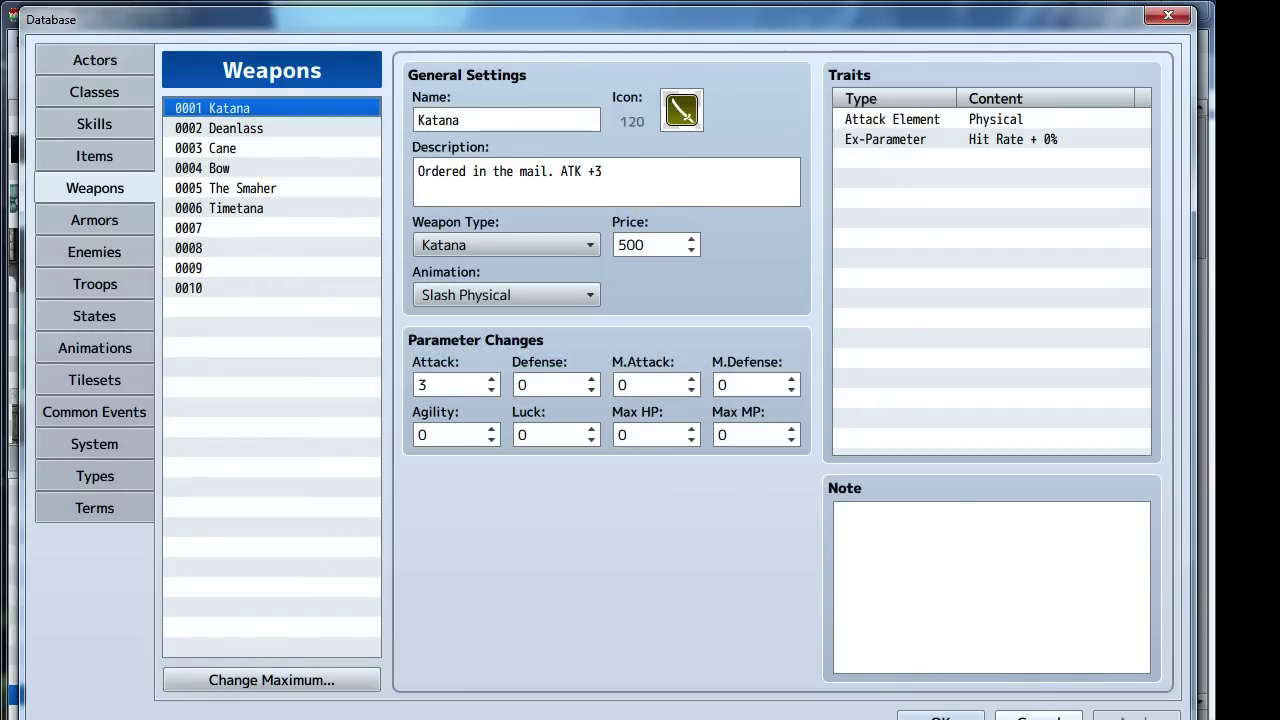
{"action": "left_click", "coordinate": [940, 718]}
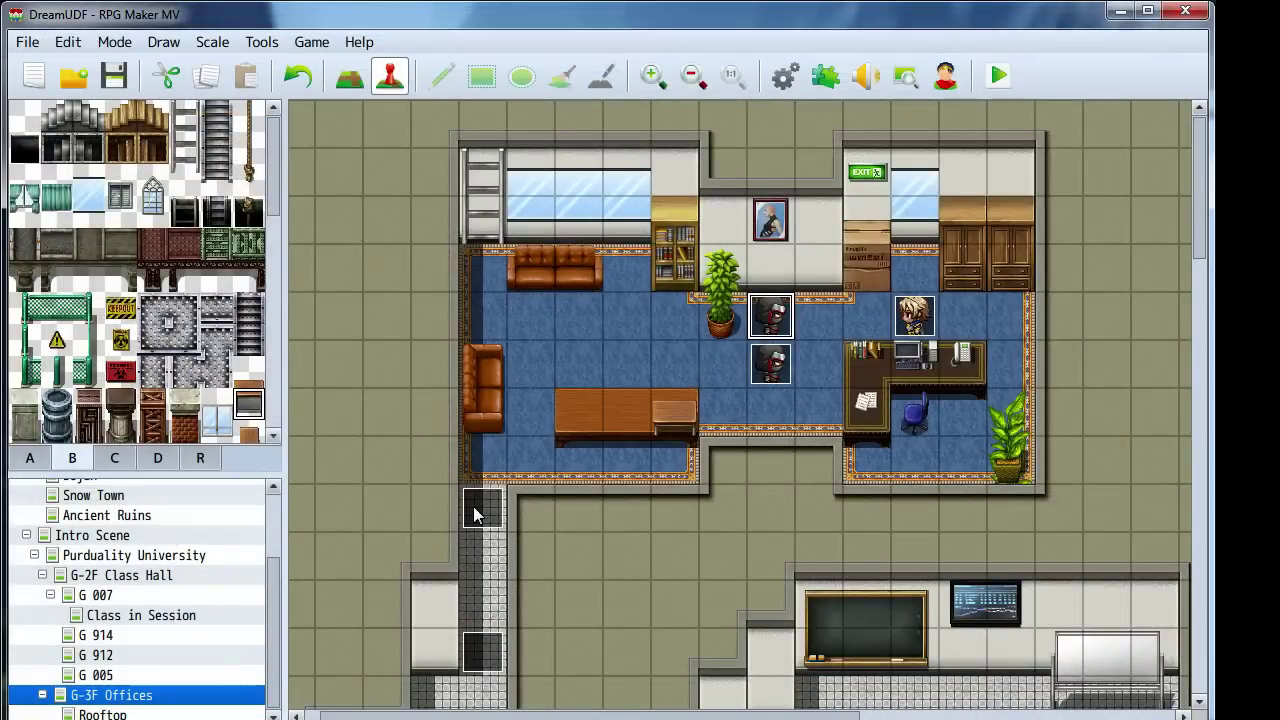
Open the YEP_MessageCore plugin's help and read its text codes for actor, party, item and weapon names, including the icon name codes
{"action": "left_click", "coordinate": [823, 85]}
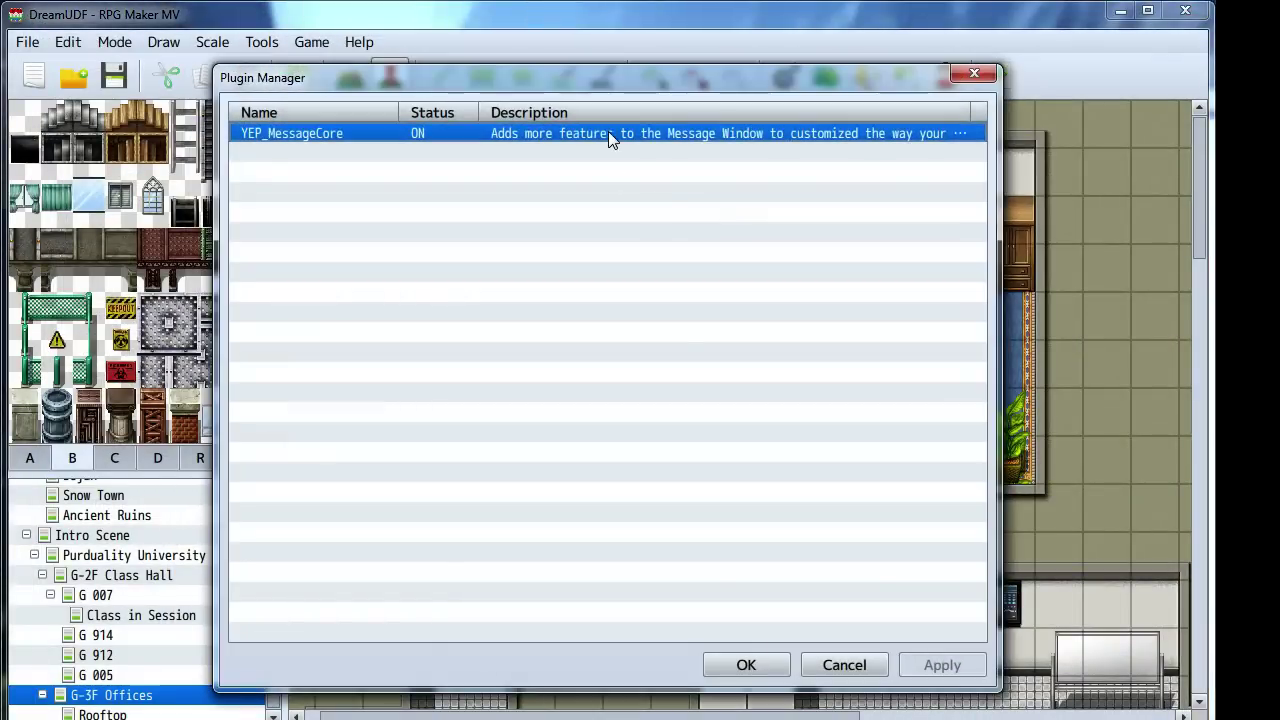
{"action": "double_click", "coordinate": [608, 131]}
{"action": "left_click", "coordinate": [761, 233]}
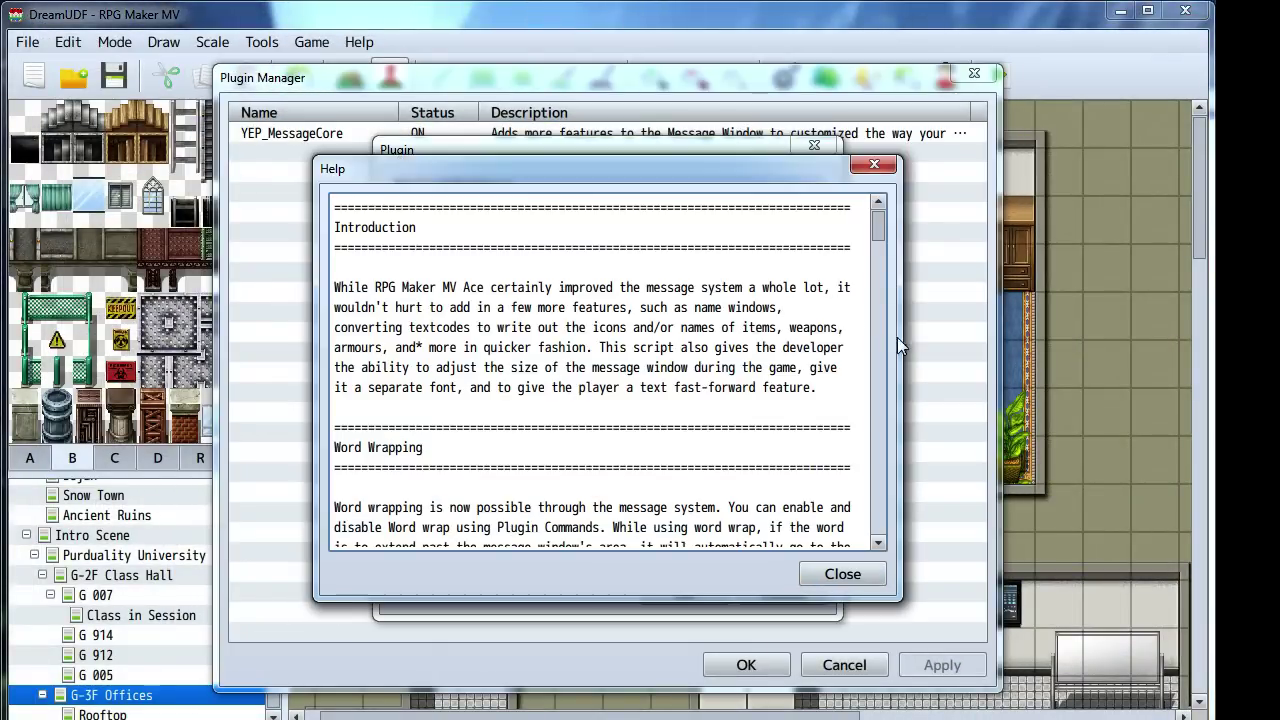
{"action": "left_click_drag", "start_coordinate": [880, 229], "coordinate": [851, 424]}
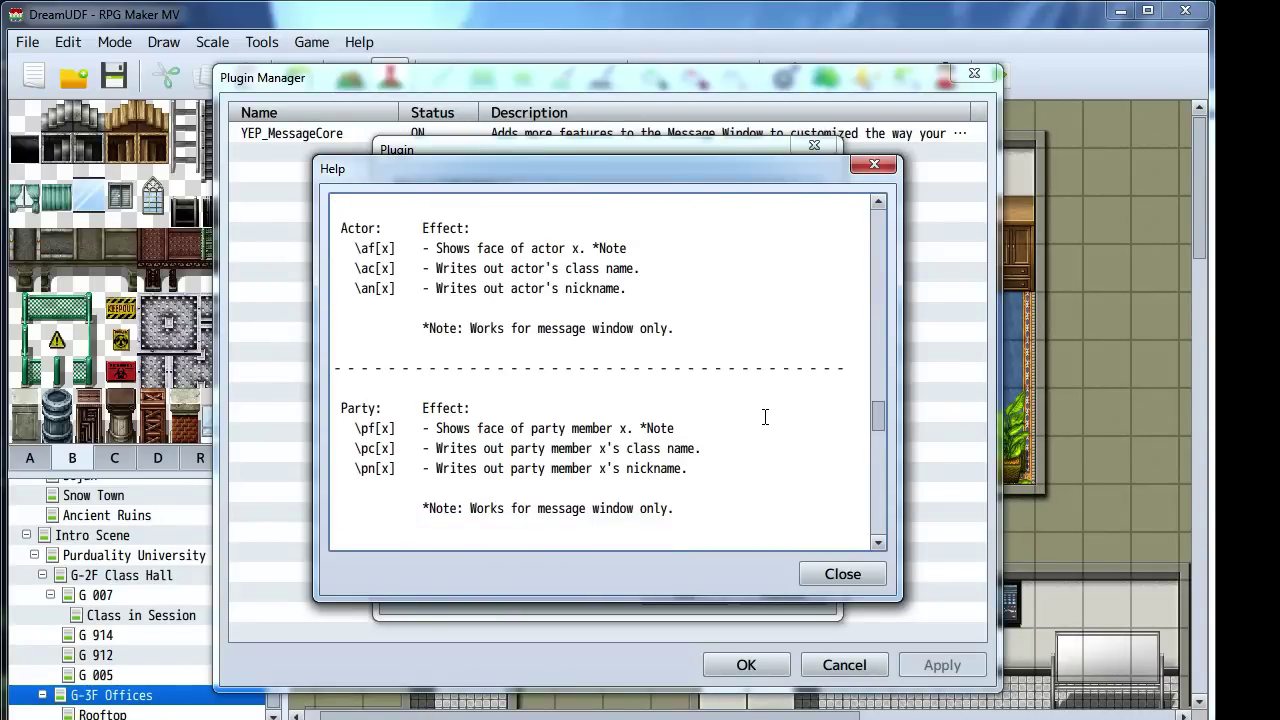
{"action": "scroll", "coordinate": [765, 417], "scroll_direction": "down", "scroll_amount": 3}
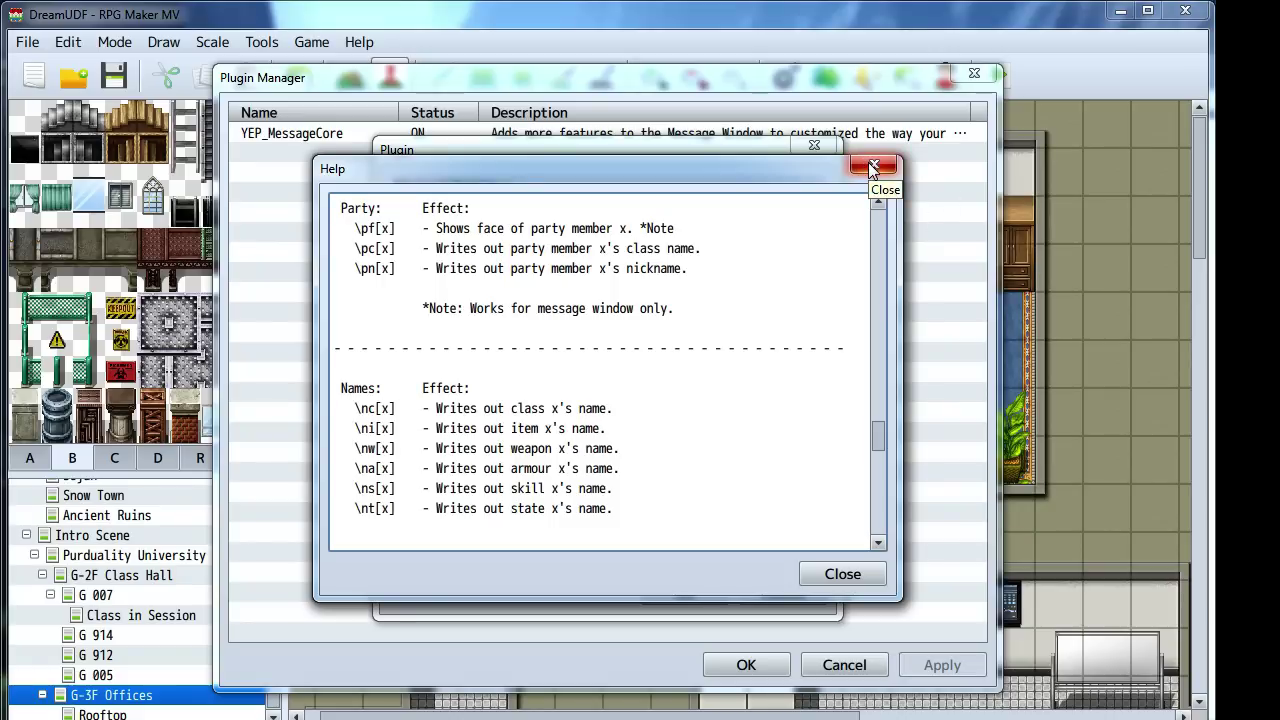
{"action": "scroll", "coordinate": [659, 341], "scroll_direction": "down", "scroll_amount": 3}
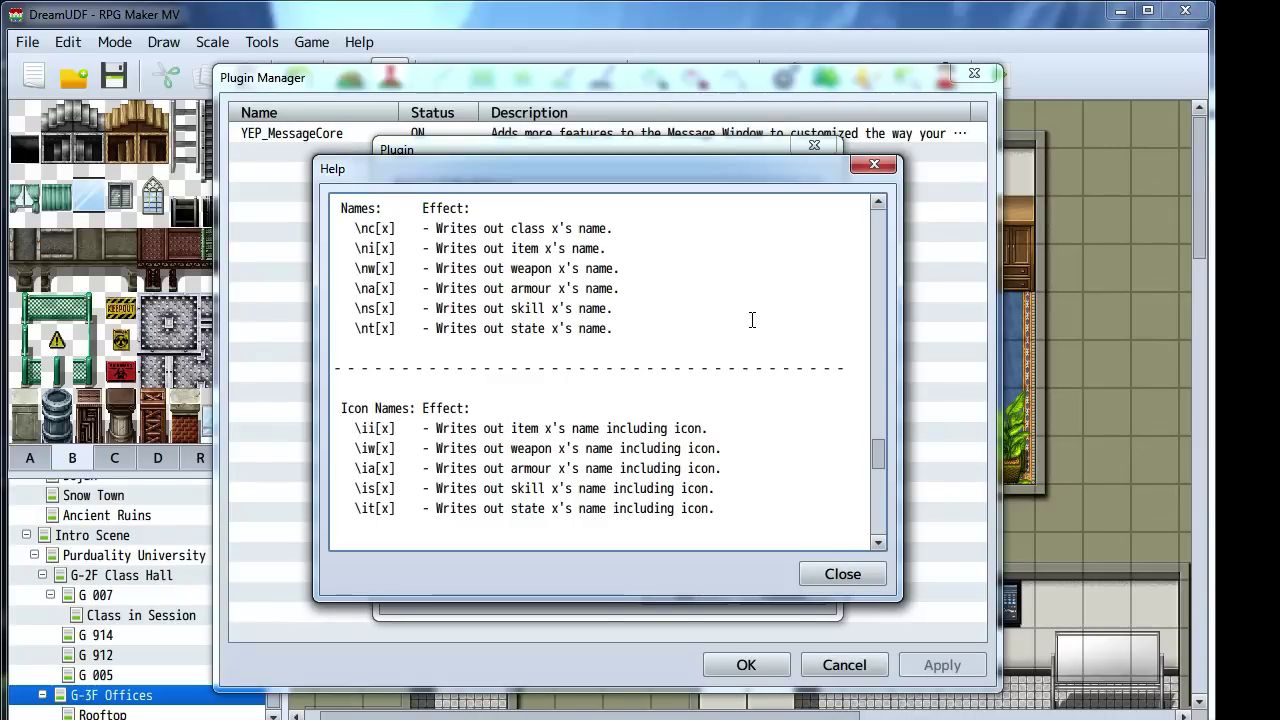
{"action": "scroll", "coordinate": [758, 309], "scroll_direction": "down", "scroll_amount": 3}
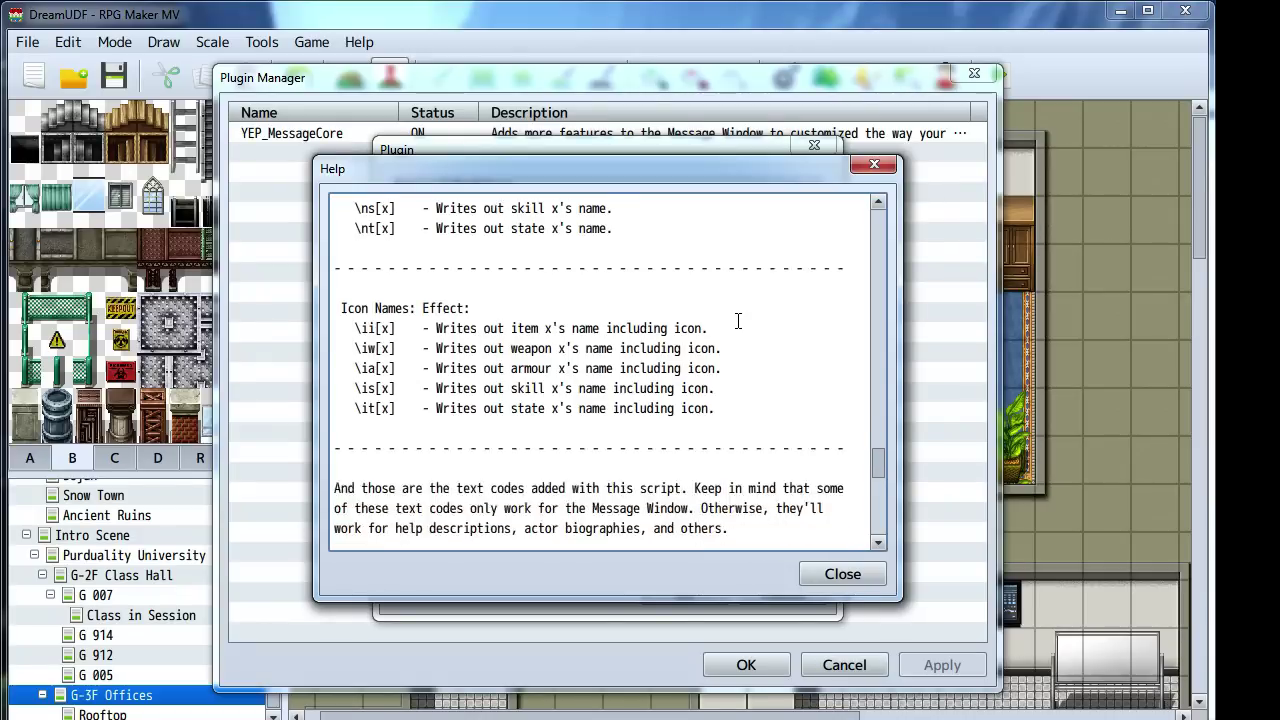
Recheck the name and icon name codes in the YEP_MessageCore help, and close the help and Plugin Manager without changes
{"action": "scroll", "coordinate": [737, 318], "scroll_direction": "up", "scroll_amount": 3}
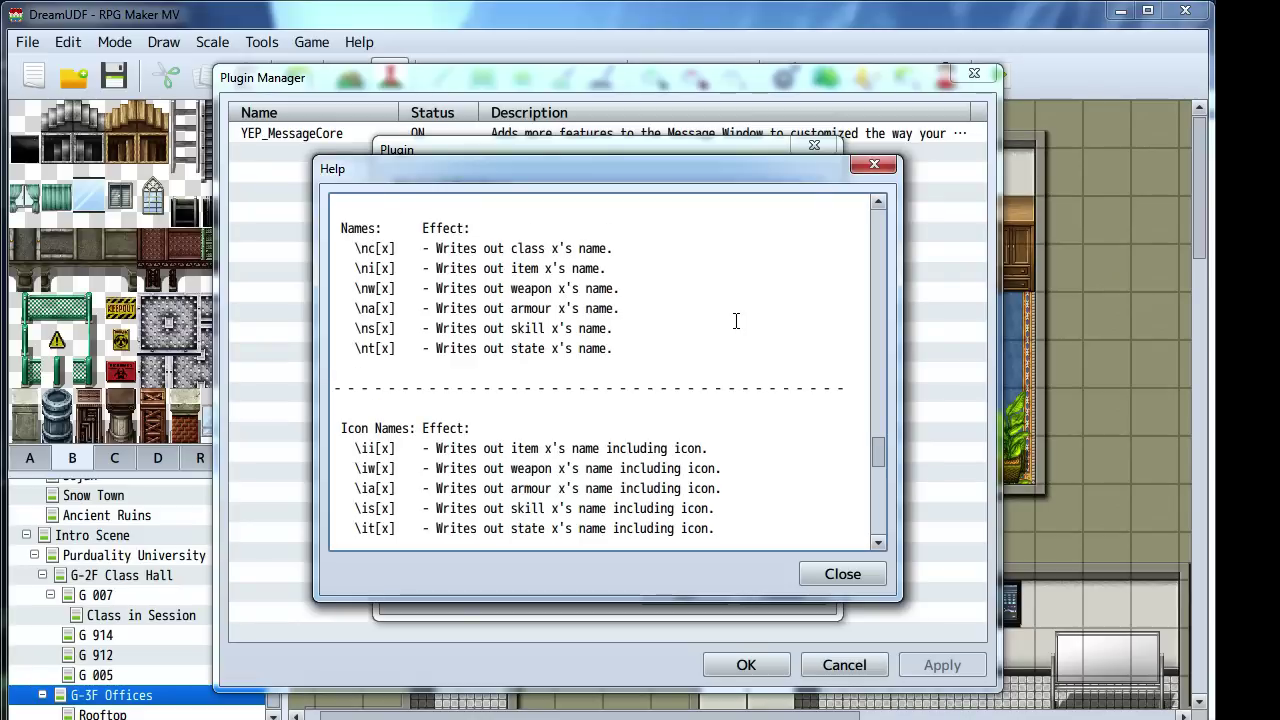
{"action": "left_click", "coordinate": [863, 170]}
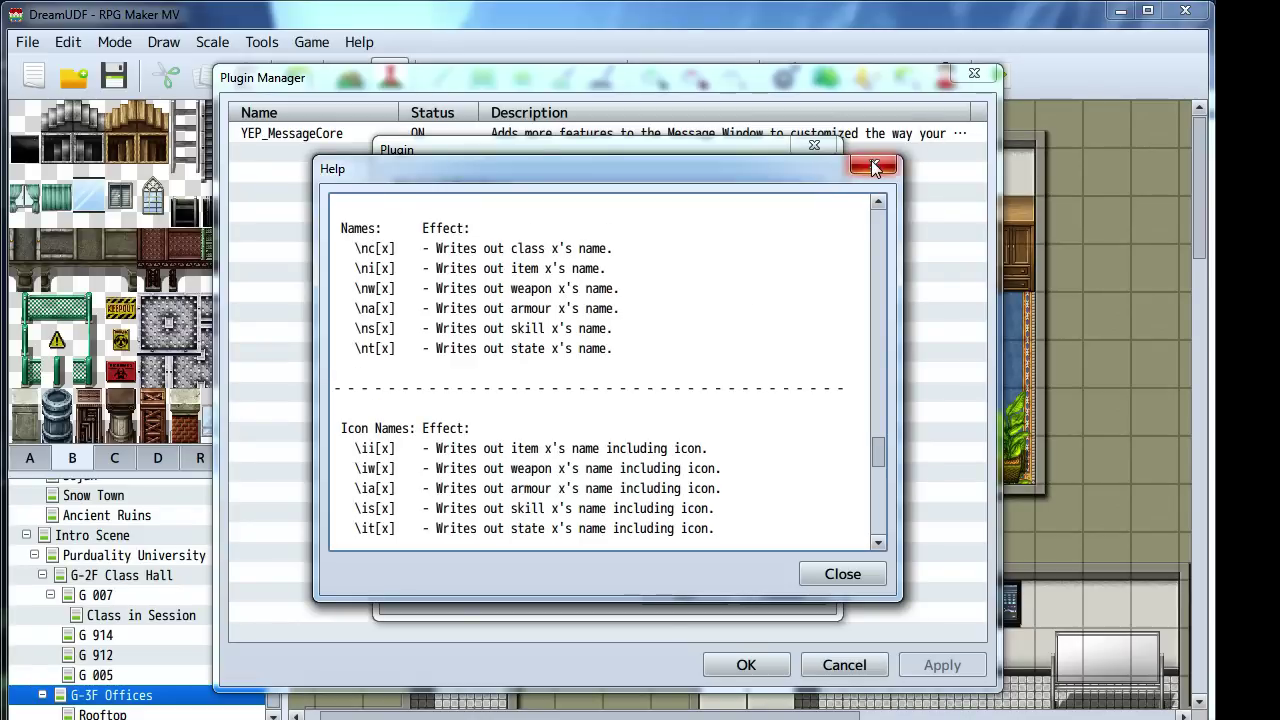
{"action": "left_click", "coordinate": [873, 167]}
{"action": "left_click", "coordinate": [826, 146]}
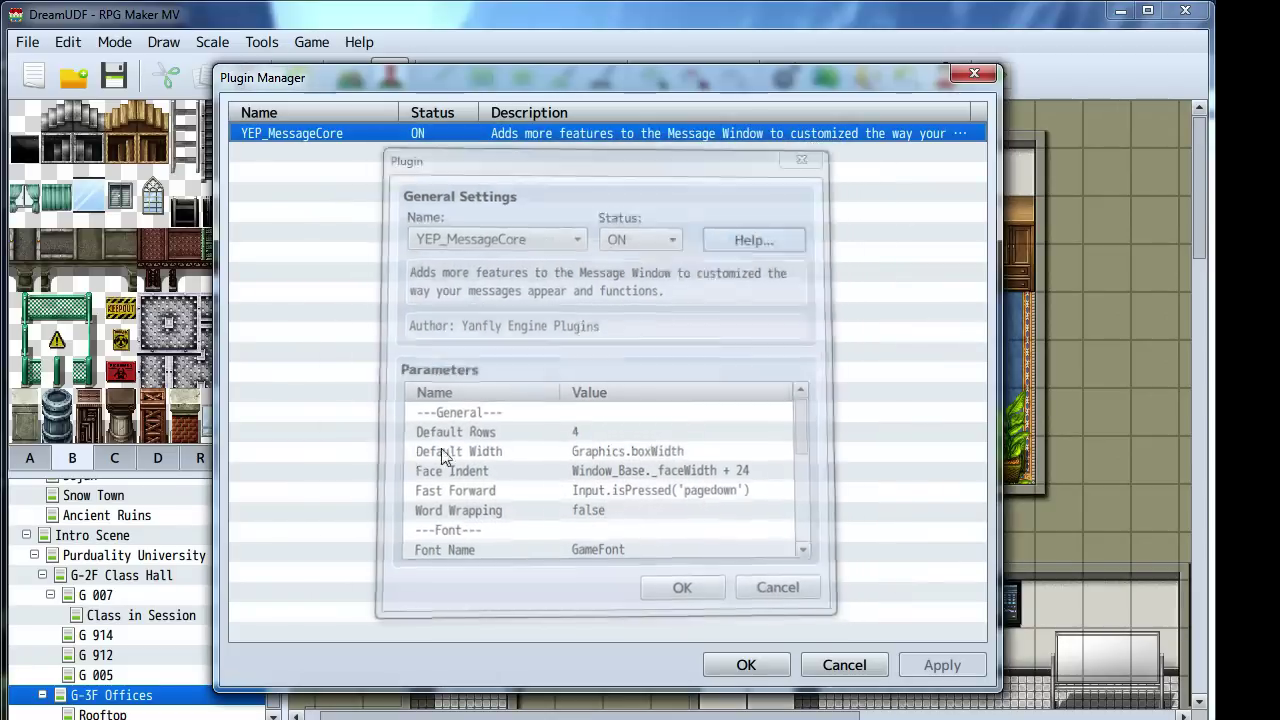
{"action": "left_click", "coordinate": [833, 663]}
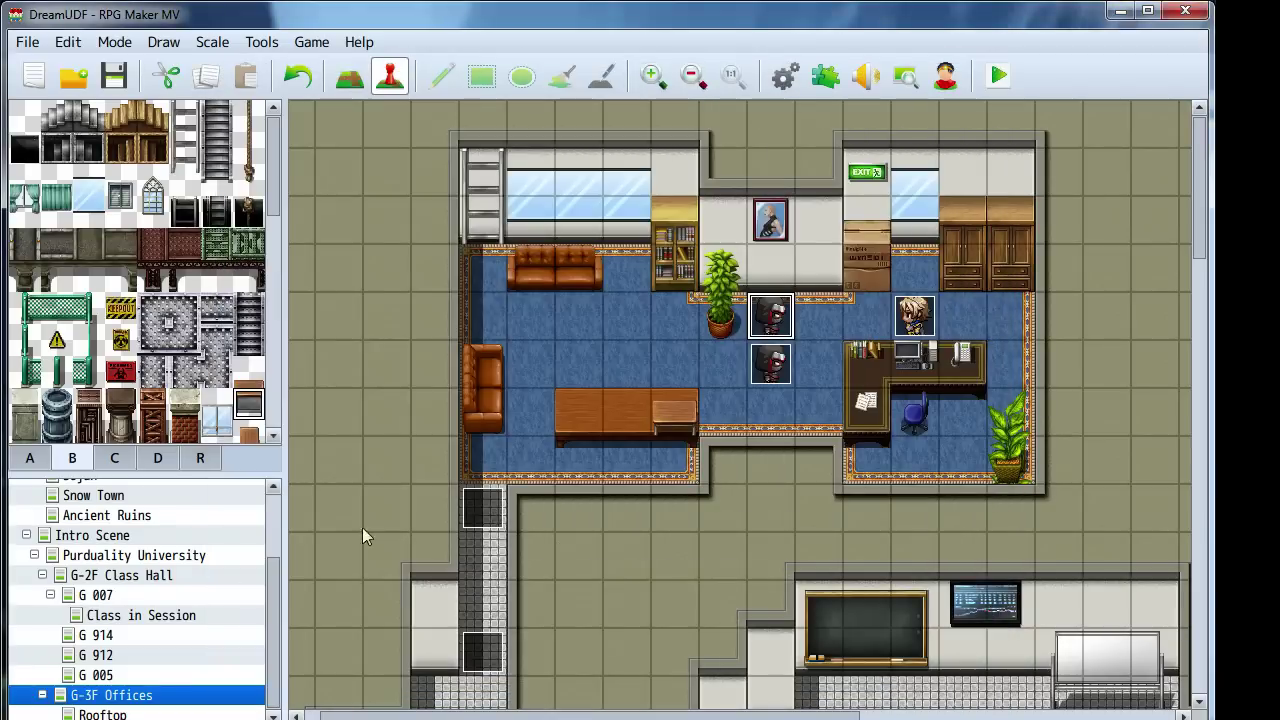
In EV015's Run away branch, change the Katana message to "\c[17]Equipped a \iw[1]!" so it uses the weapon's icon name code
{"action": "double_click", "coordinate": [480, 515]}
{"action": "scroll", "coordinate": [1092, 240], "scroll_direction": "down", "scroll_amount": 10}
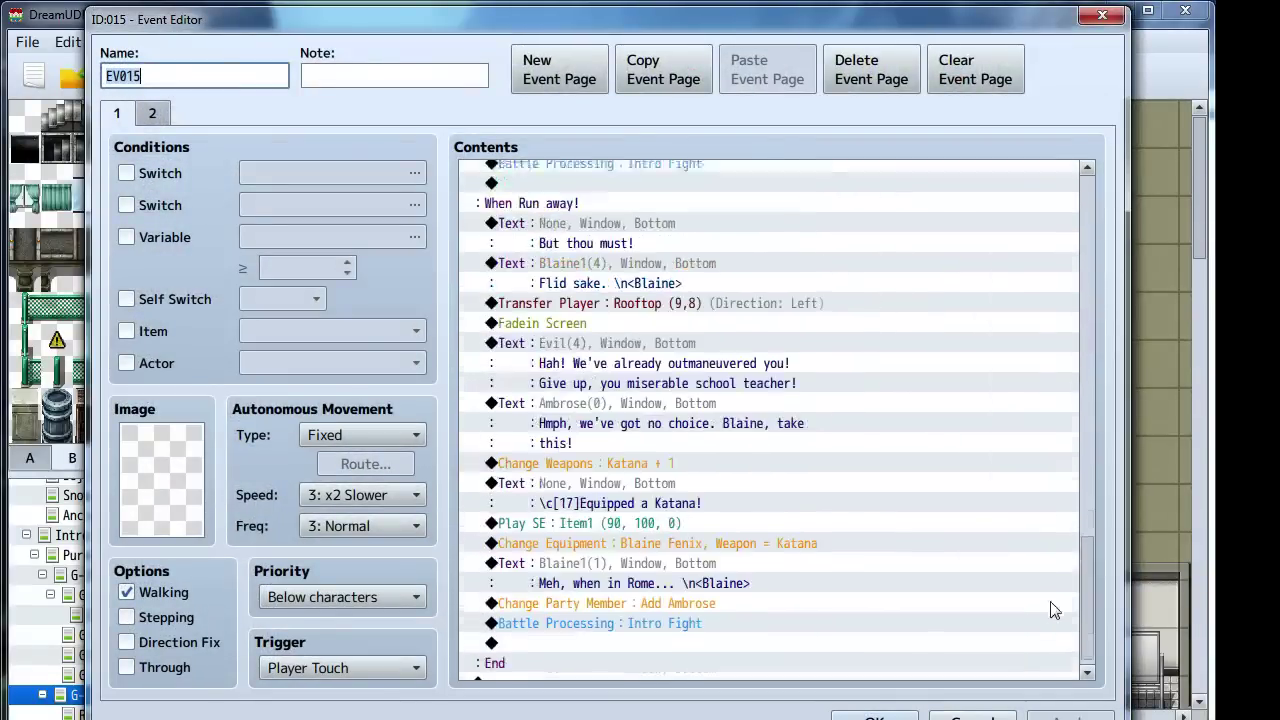
{"action": "left_click", "coordinate": [614, 489]}
{"action": "right_click", "coordinate": [606, 472]}
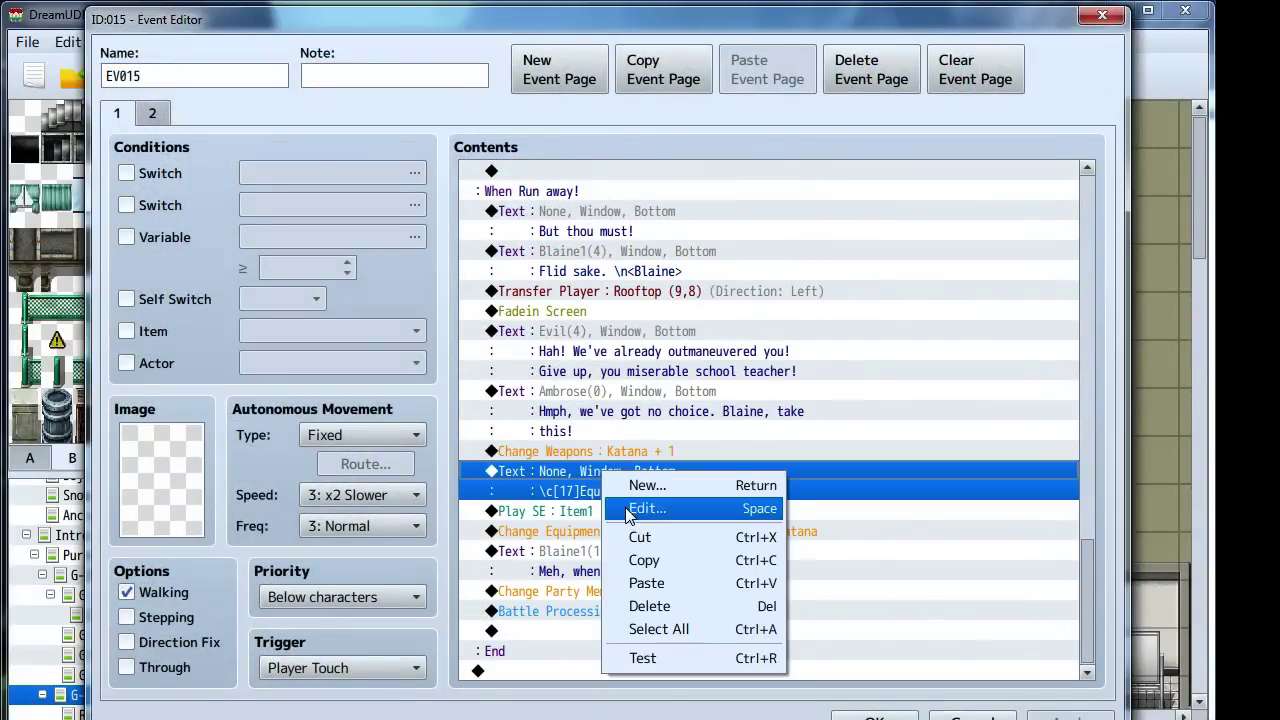
{"action": "left_click", "coordinate": [684, 480]}
{"action": "double_click", "coordinate": [684, 480]}
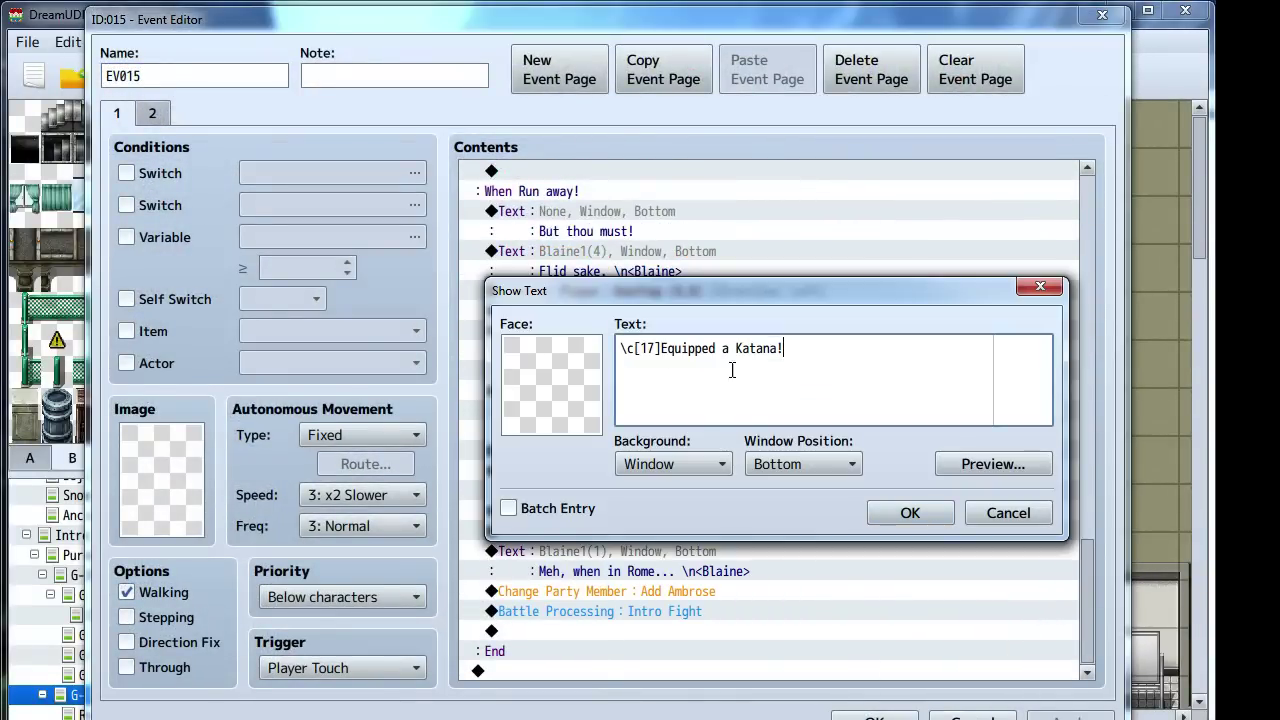
{"action": "left_click", "coordinate": [661, 364], "text": "shift"}
{"action": "key", "text": "BackSpace"}
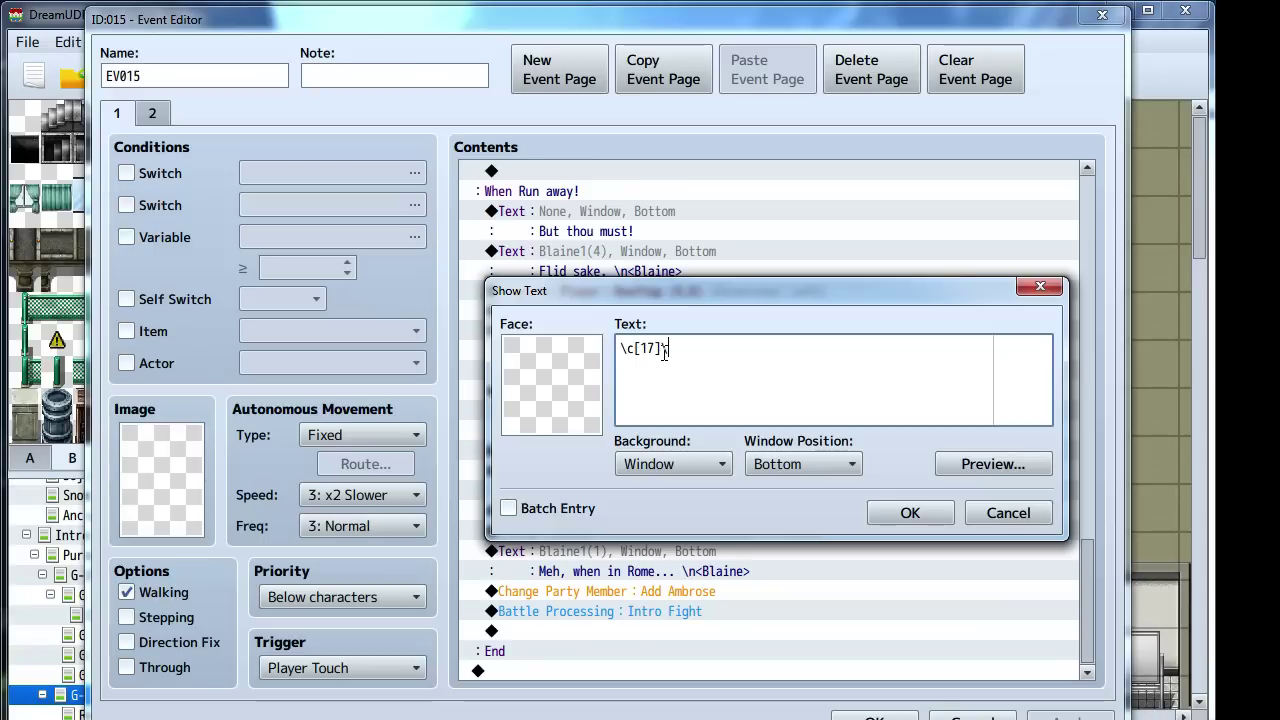
{"action": "type", "text": "Equipped a \\iw[1"}
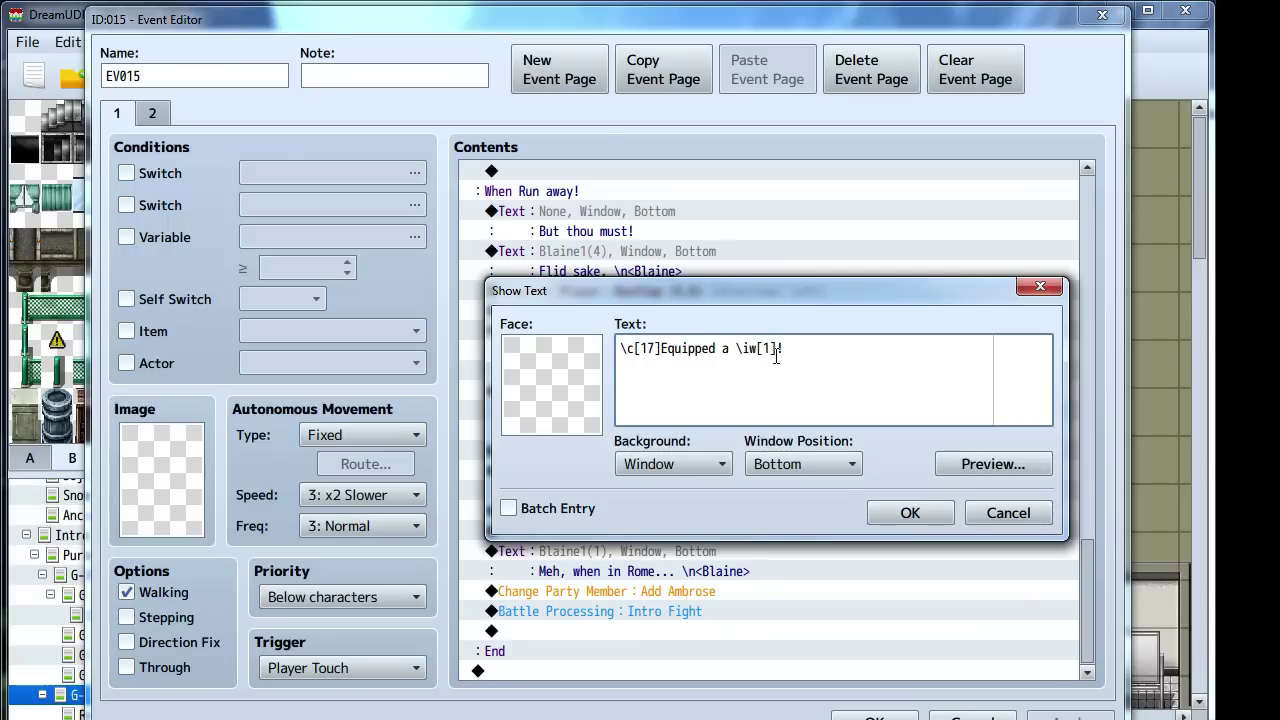
{"action": "left_click_drag", "start_coordinate": [776, 357], "coordinate": [494, 356]}
{"action": "left_click", "coordinate": [910, 513]}
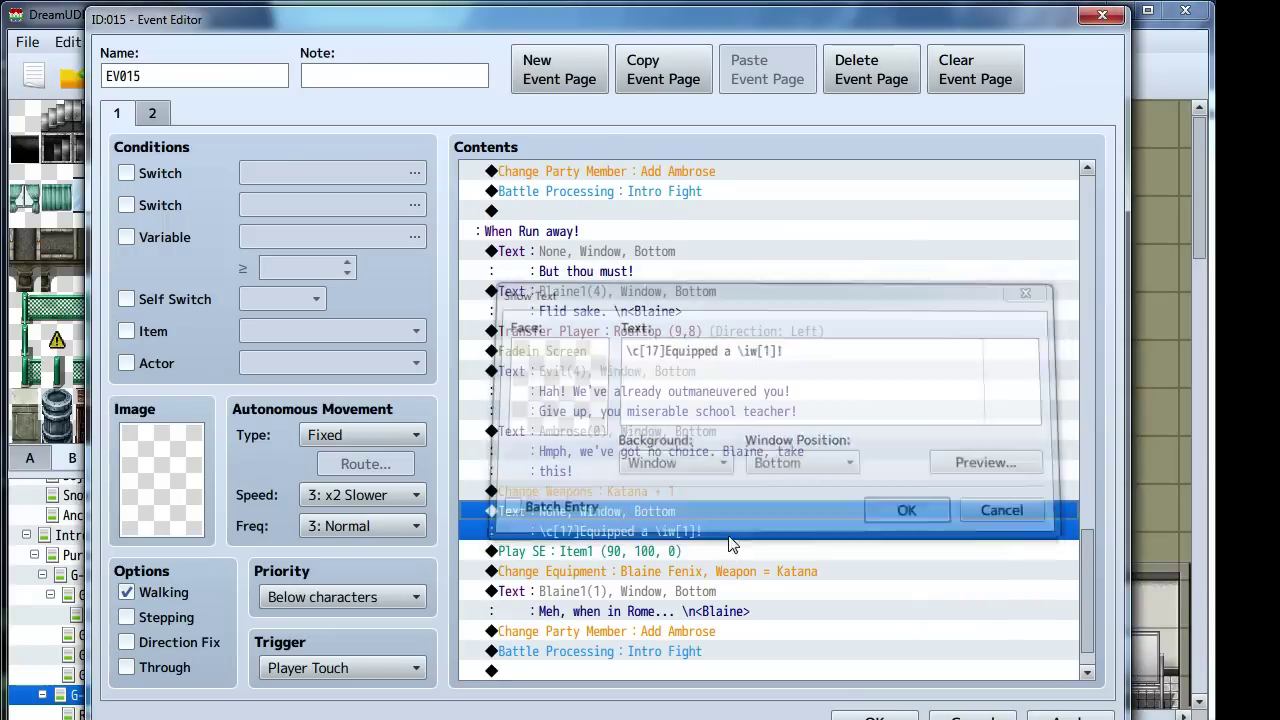
Replace the Katana message in EV015's other choice branch with a copy of the "\c[17]Equipped a \iw[1]!" text, and save the event
{"action": "scroll", "coordinate": [585, 512], "scroll_direction": "down", "scroll_amount": 1}
{"action": "scroll", "coordinate": [595, 512], "scroll_direction": "up", "scroll_amount": 5}
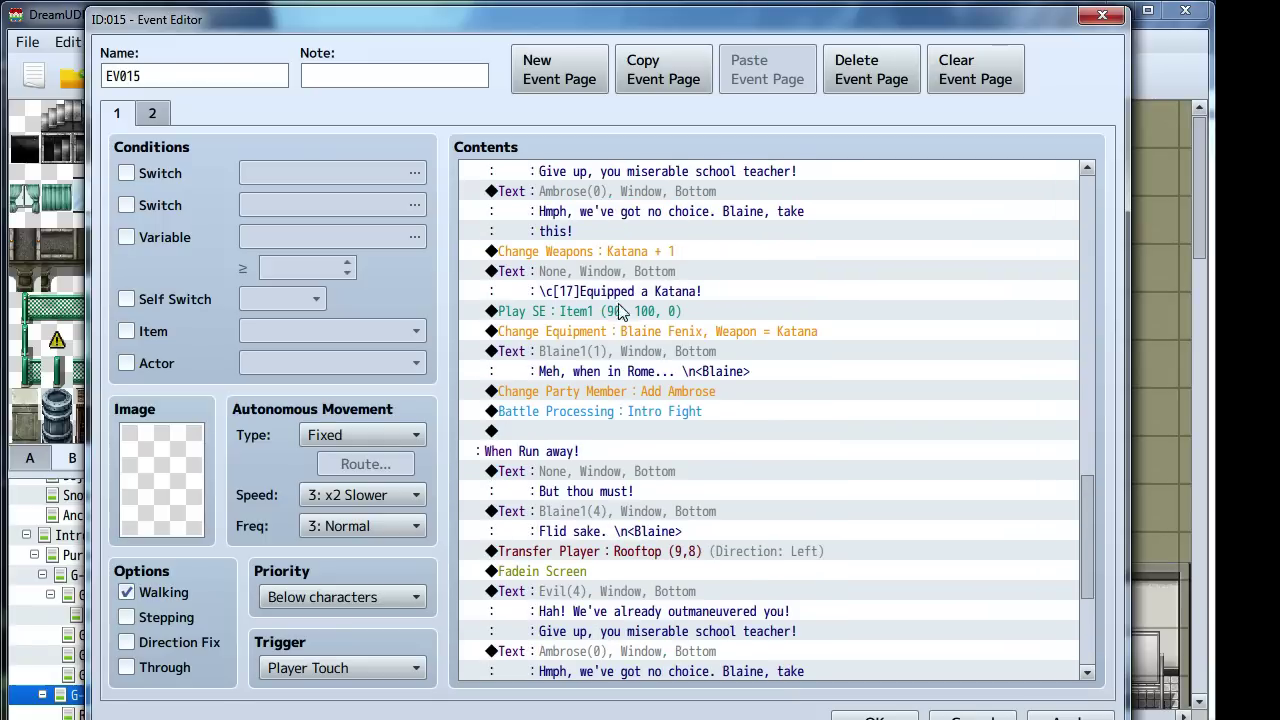
{"action": "left_click", "coordinate": [625, 285]}
{"action": "key", "text": "ctrl+v"}
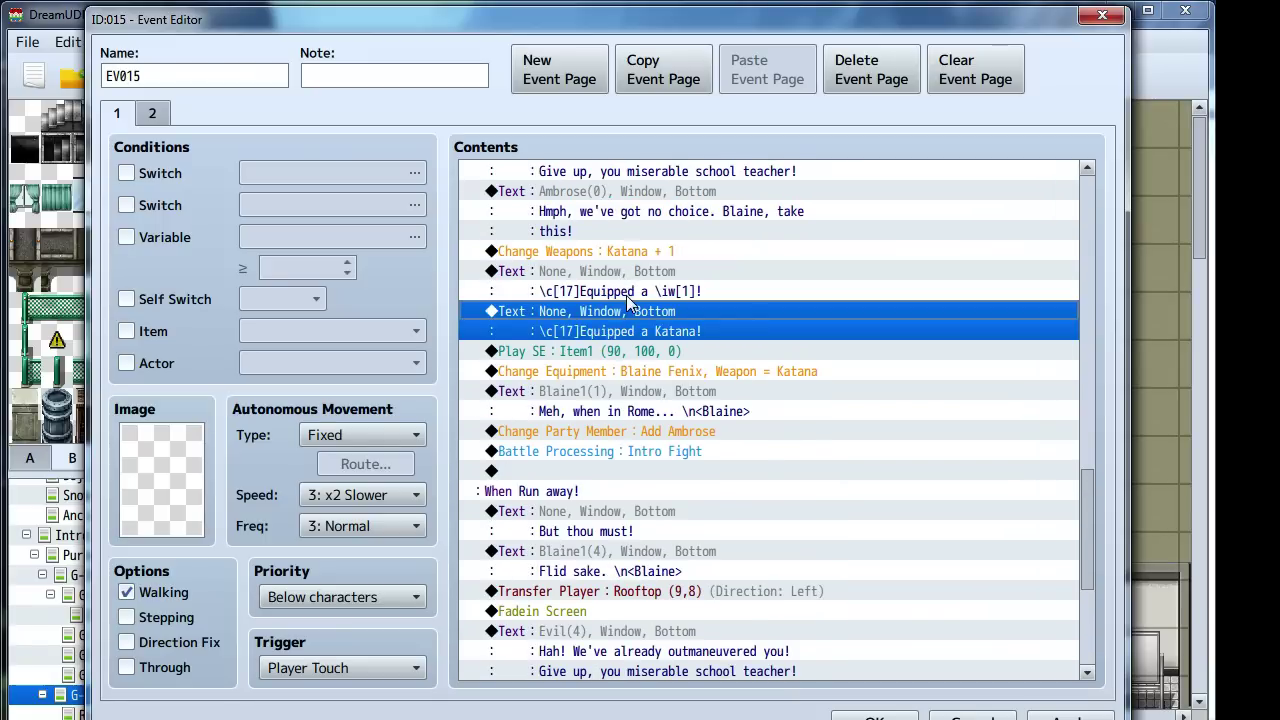
{"action": "key", "text": "Delete"}
{"action": "left_click", "coordinate": [875, 716]}
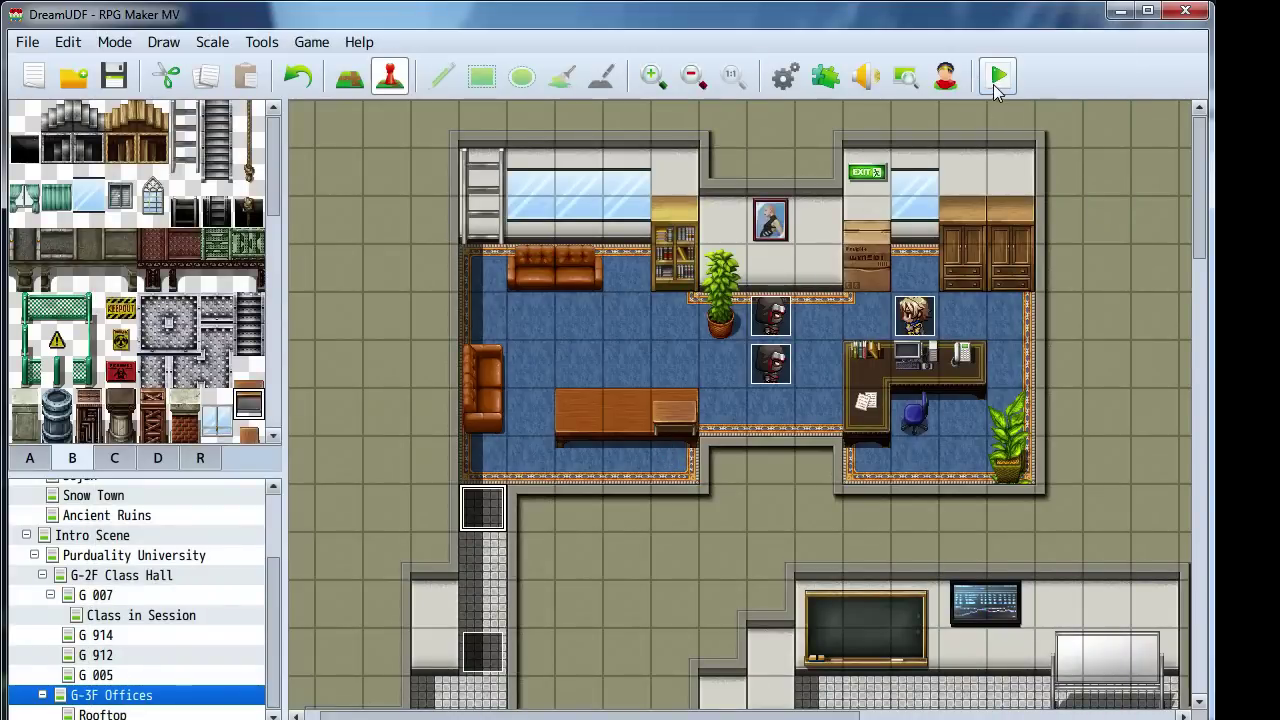
Reopen EV015, preview the "\c[17]Equipped a \iw[1]!" message in the Run away branch, and close the event
{"action": "double_click", "coordinate": [482, 508]}
{"action": "left_click_drag", "start_coordinate": [1091, 233], "coordinate": [1073, 568]}
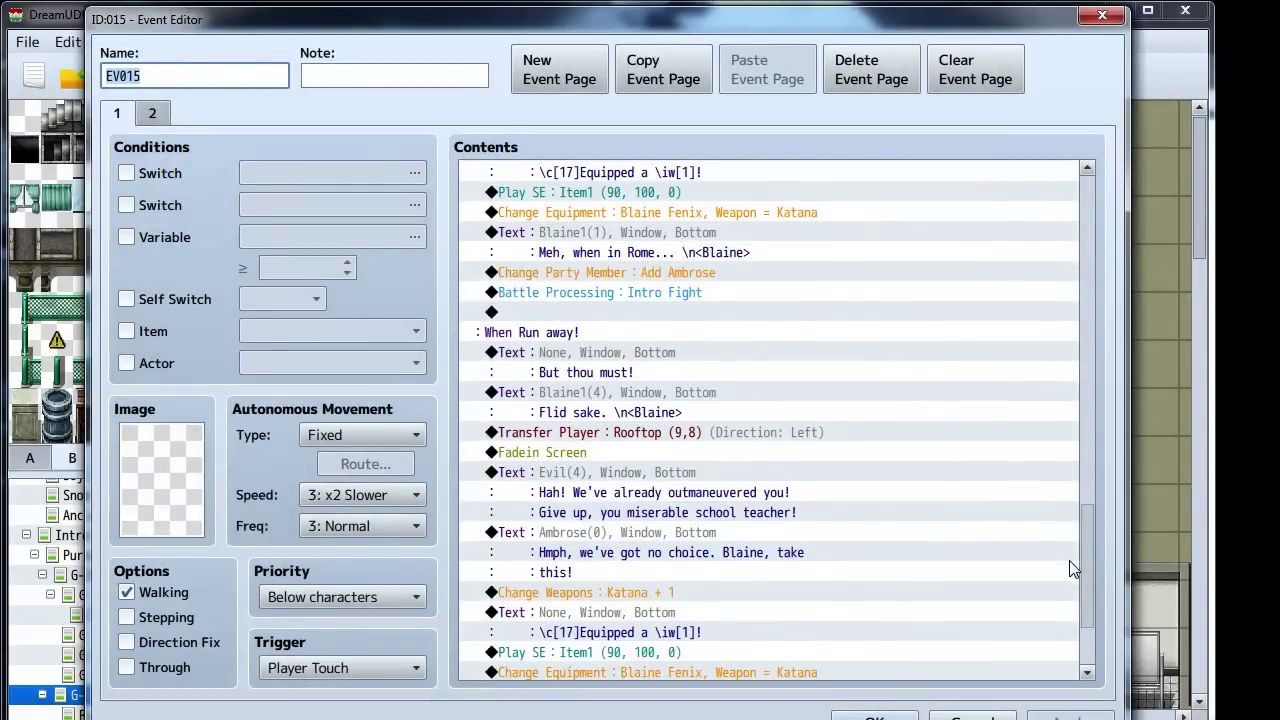
{"action": "scroll", "coordinate": [678, 522], "scroll_direction": "down", "scroll_amount": 1}
{"action": "right_click", "coordinate": [640, 600]}
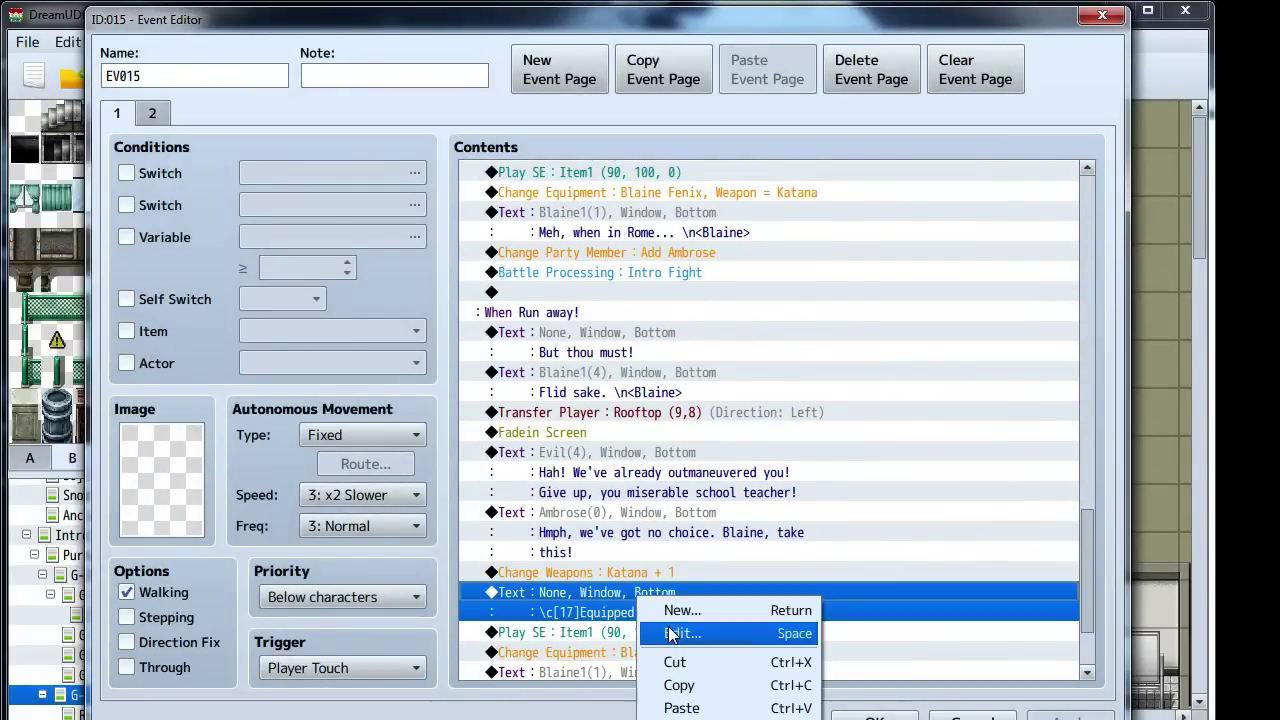
{"action": "left_click", "coordinate": [672, 634]}
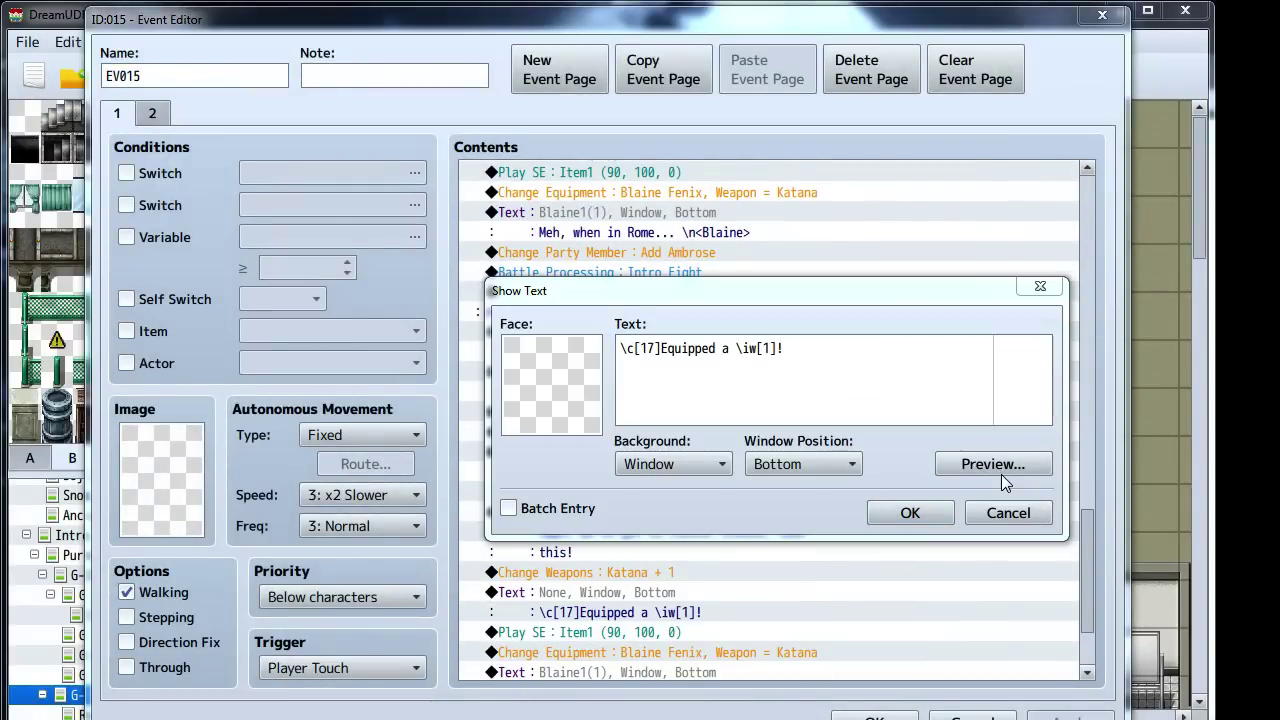
{"action": "left_click", "coordinate": [1005, 482]}
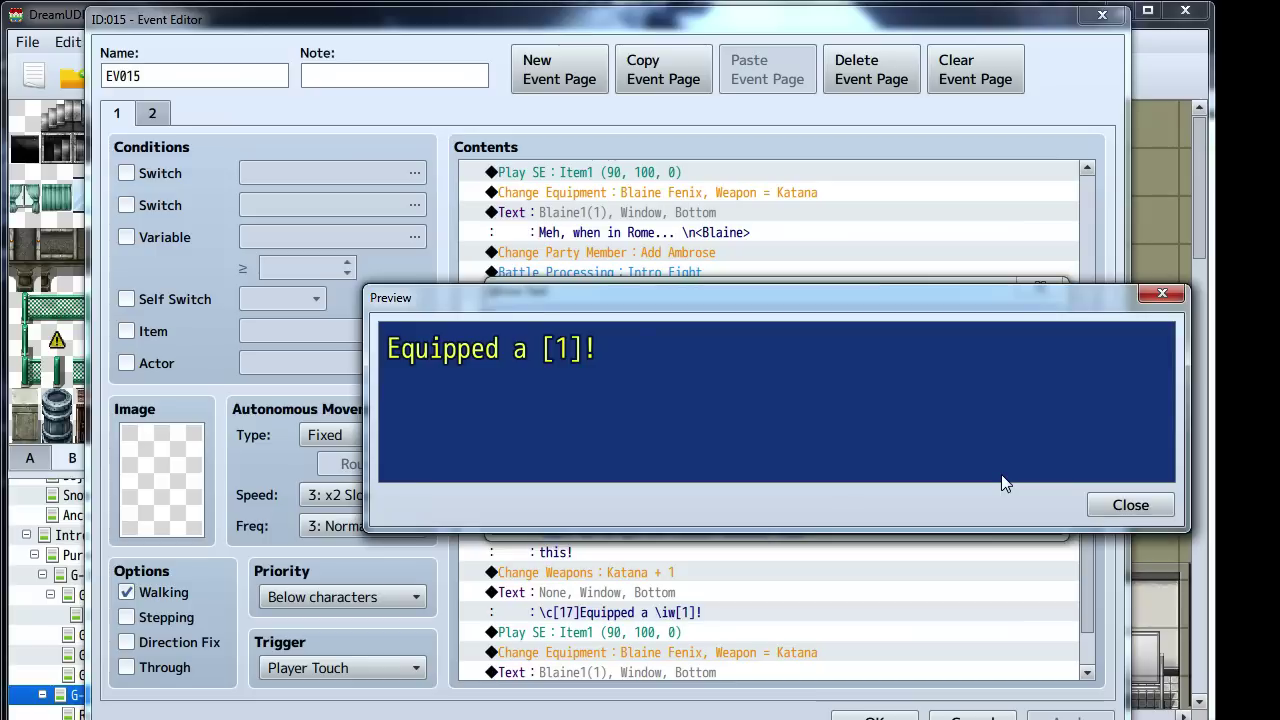
{"action": "left_click", "coordinate": [1131, 505]}
{"action": "left_click", "coordinate": [909, 515]}
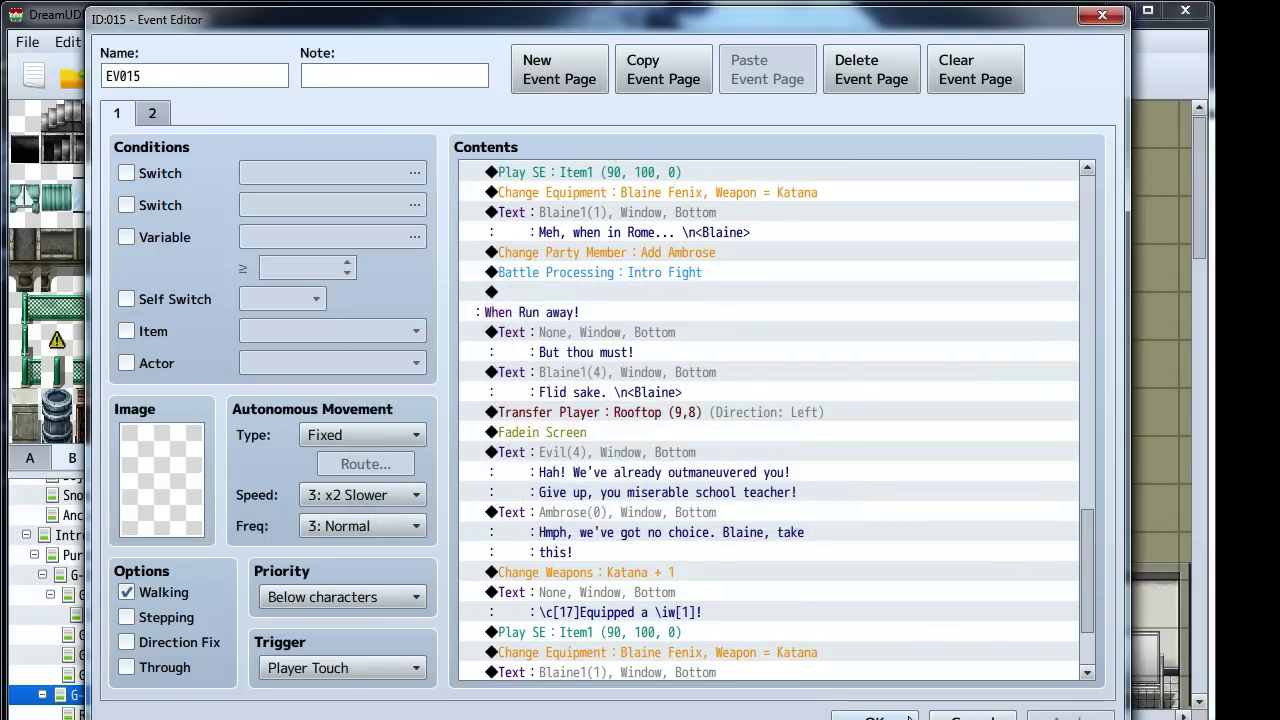
{"action": "left_click", "coordinate": [875, 715]}
Start a playtest and play through the office cutscene up to the choice between following and running away
{"action": "left_click", "coordinate": [996, 77]}
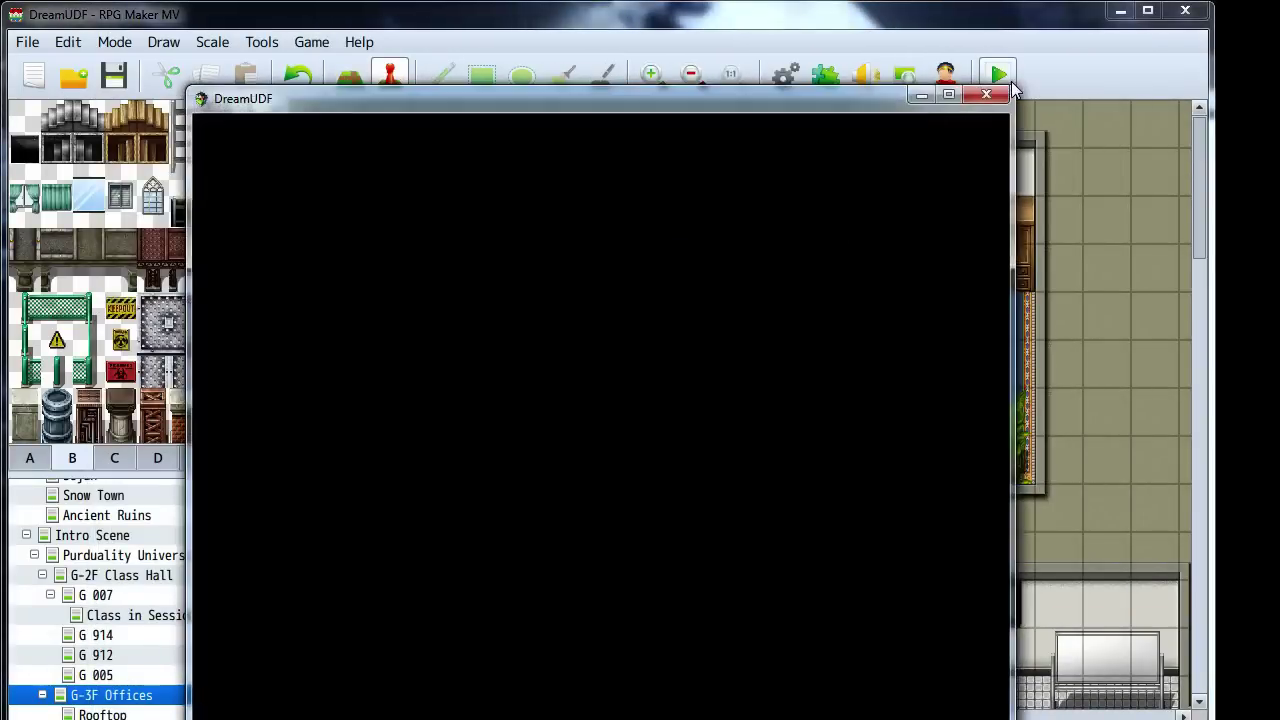
{"action": "key", "text": "Return"}
{"action": "key", "text": "Return"}
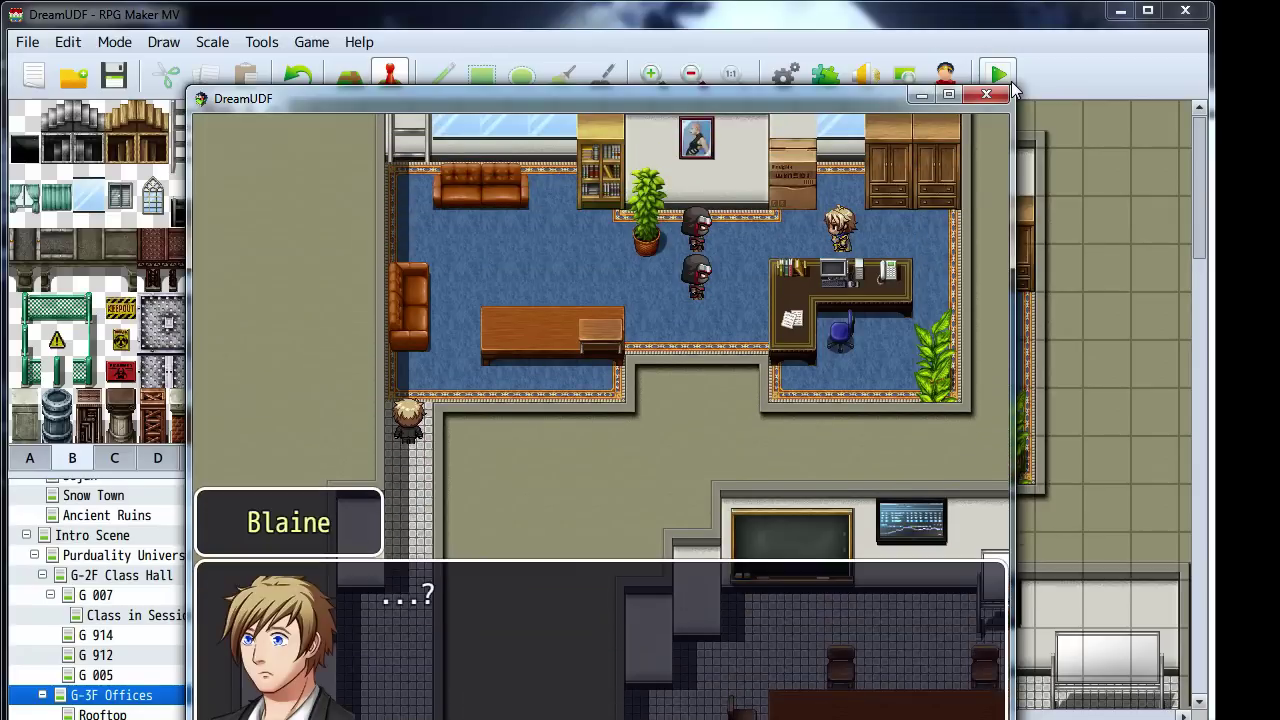
{"action": "key", "text": "Return"}
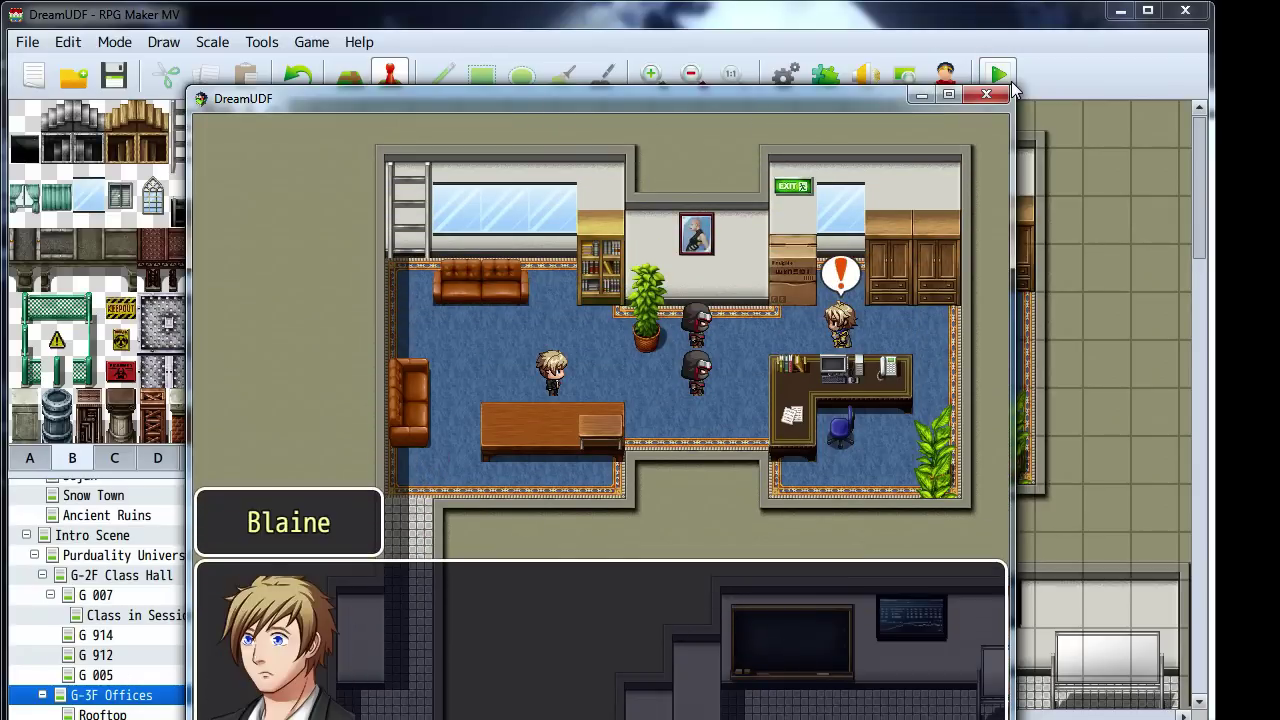
{"action": "key", "text": "Return"}
{"action": "key", "text": "Return"}
{"action": "key", "text": "Return"}
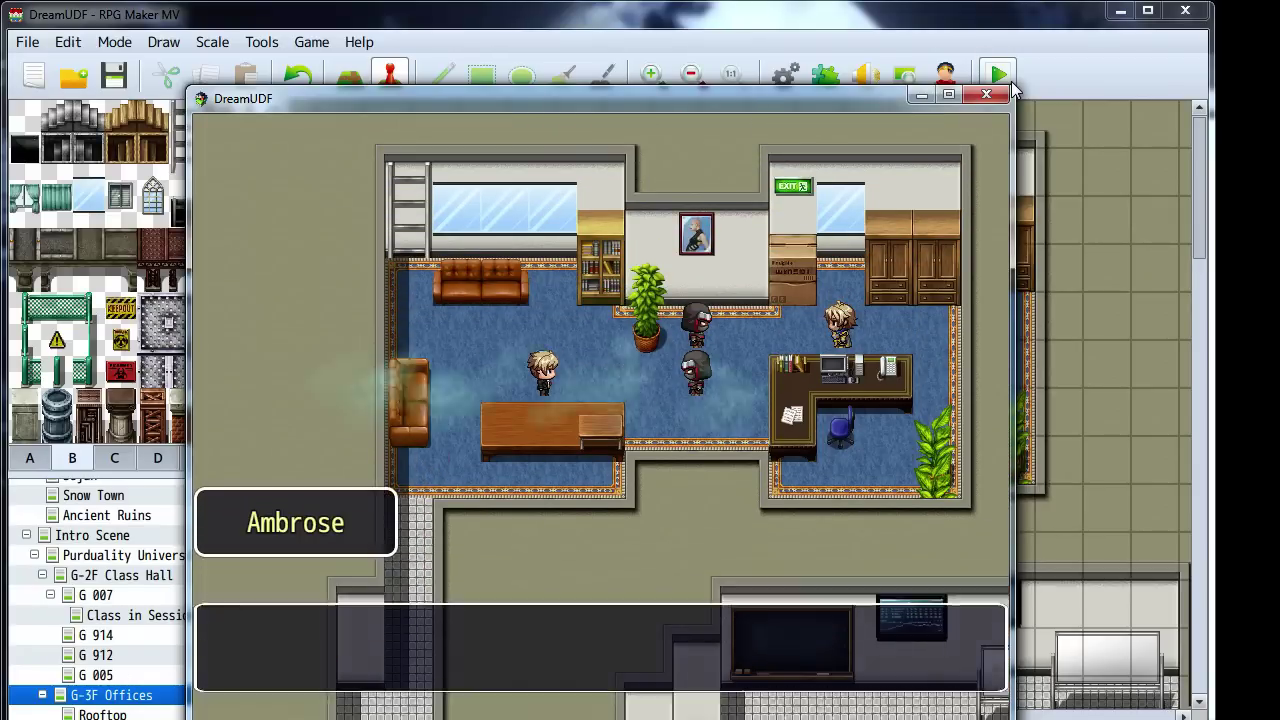
{"action": "key", "text": "Return"}
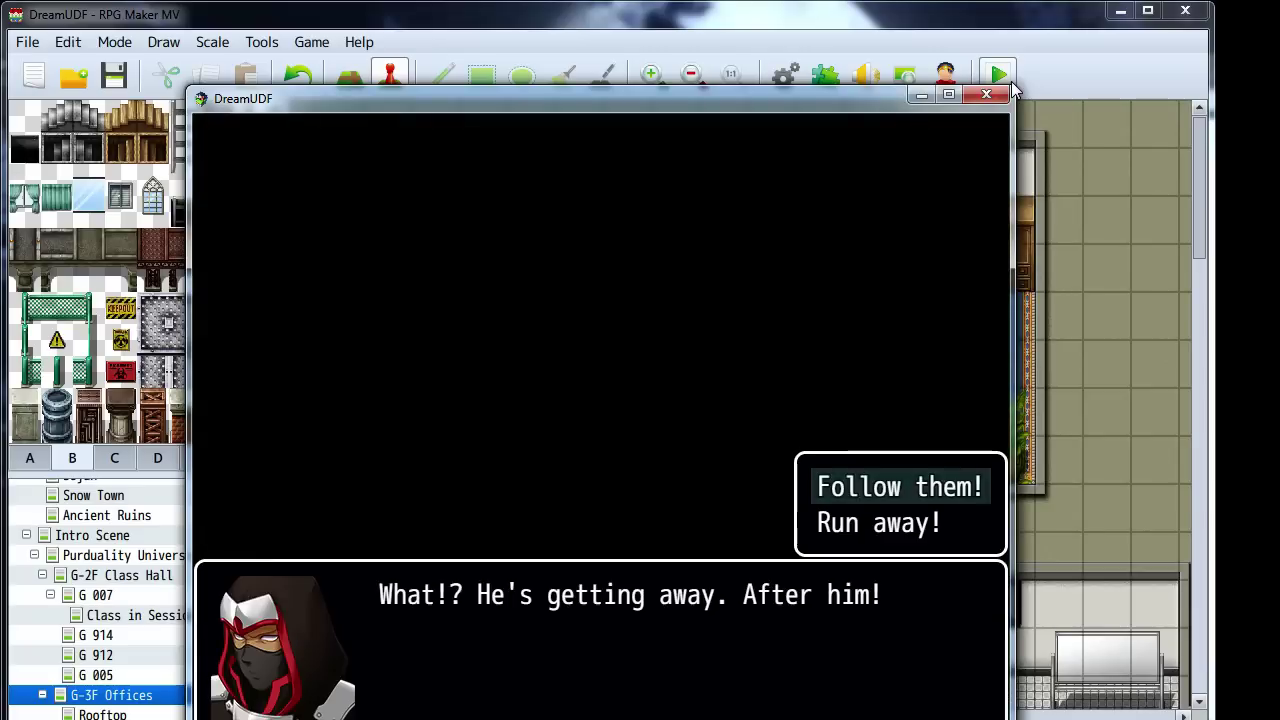
Choose "Follow them!" and advance the rooftop dialogue past the Katana message into the Intro Fight
{"action": "key", "text": "Return"}
{"action": "key", "text": "Return"}
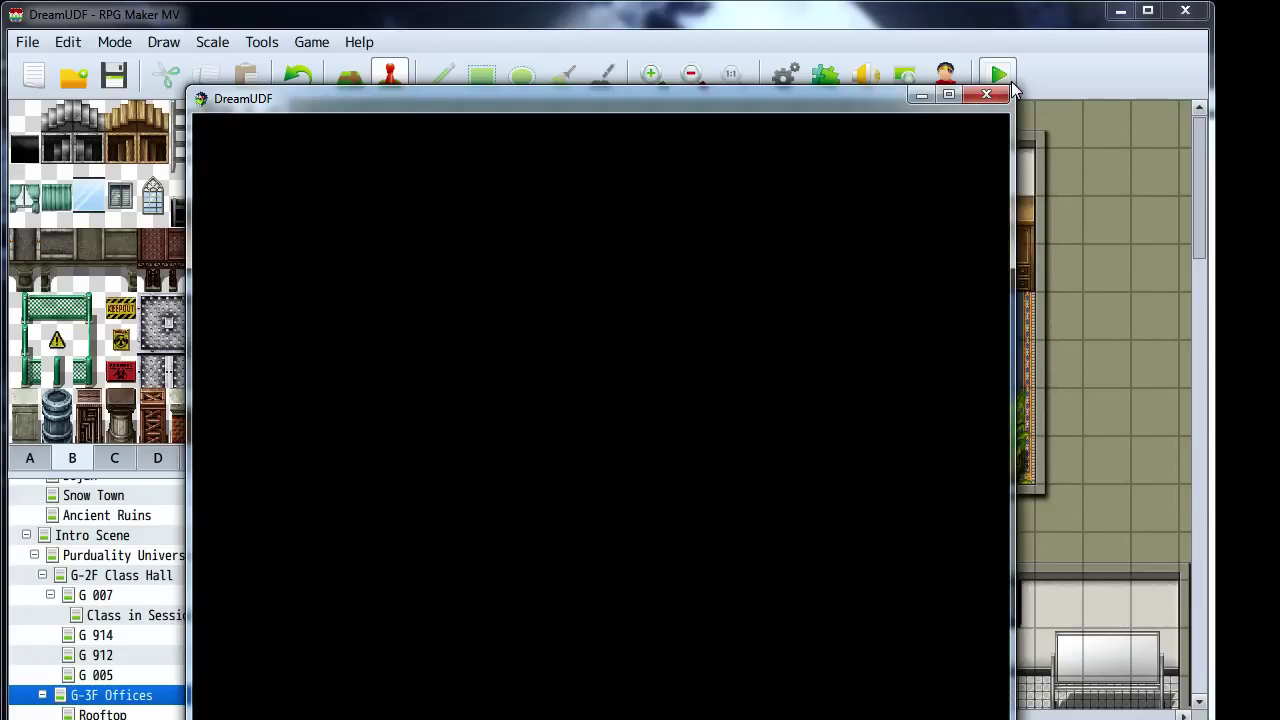
{"action": "key", "text": "Return"}
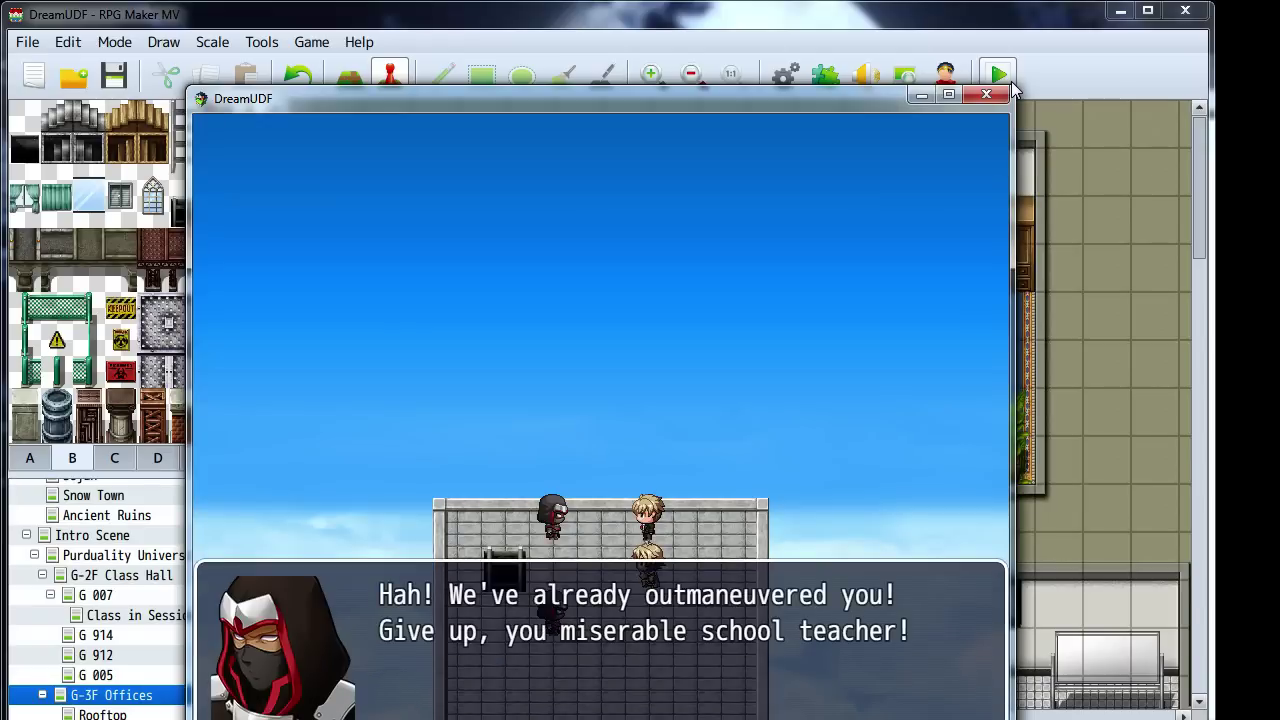
{"action": "key", "text": "Return"}
{"action": "key", "text": "Return"}
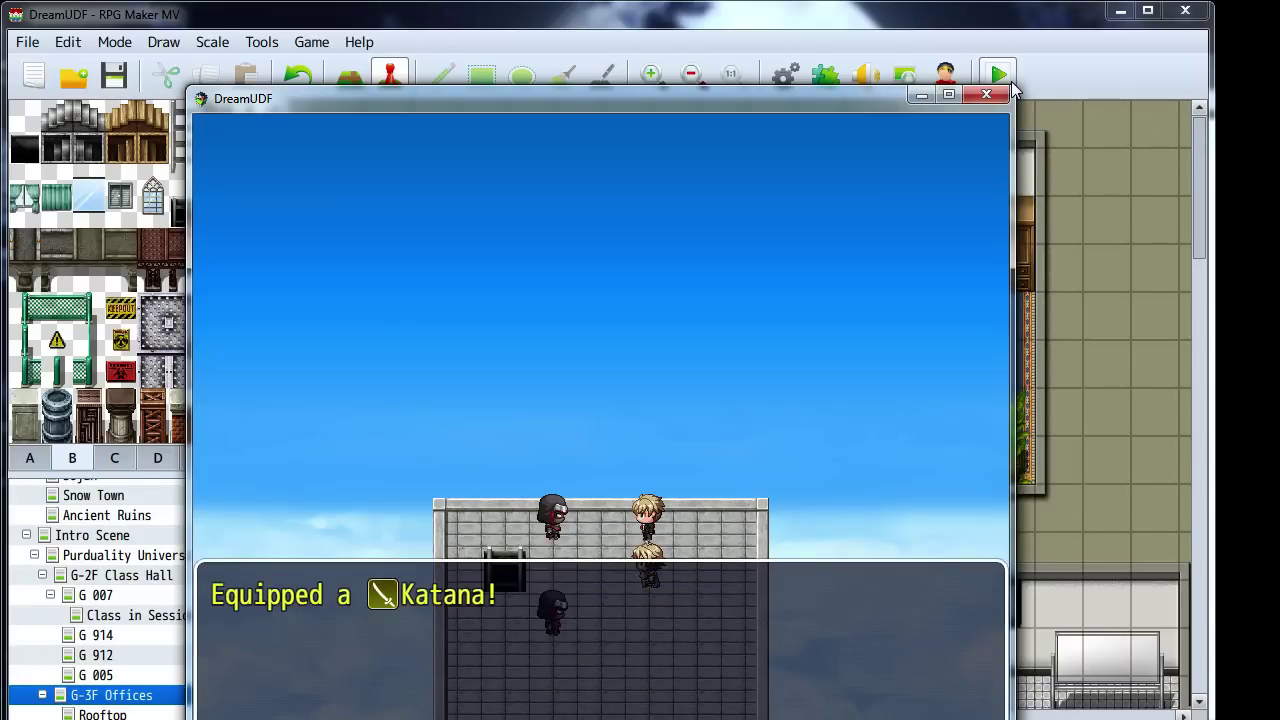
{"action": "key", "text": "Return"}
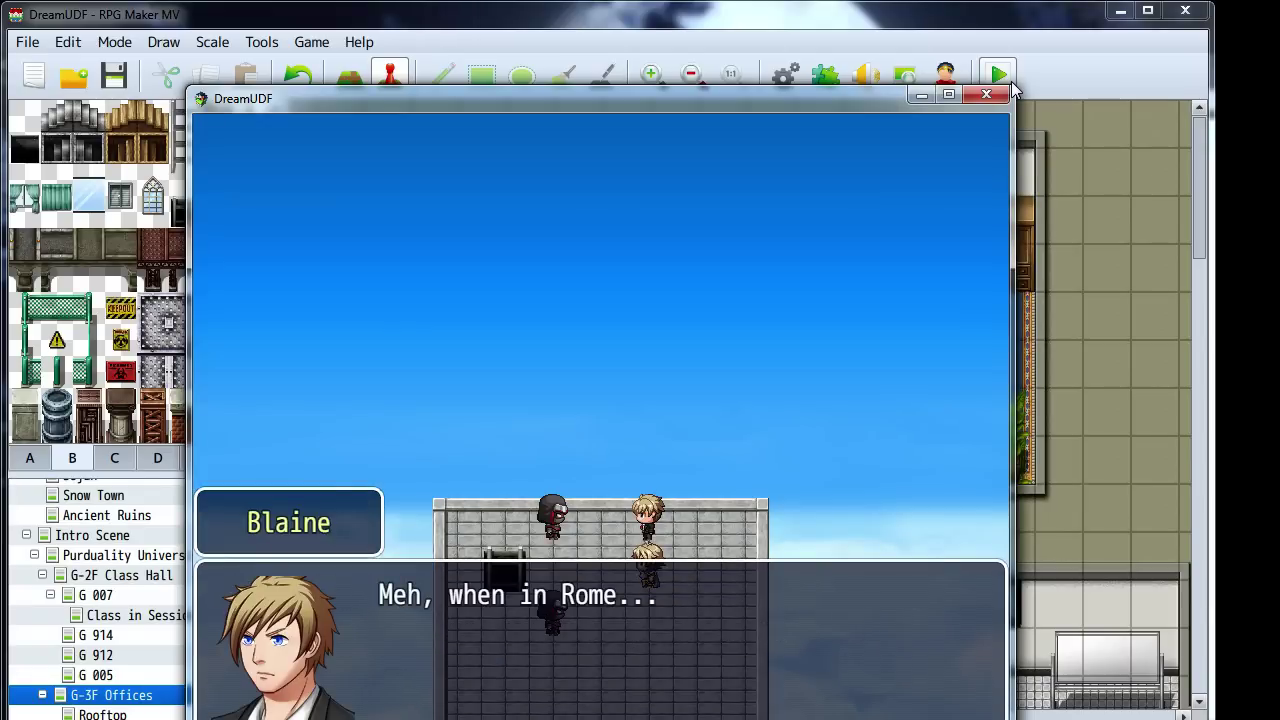
{"action": "key", "text": "Return"}
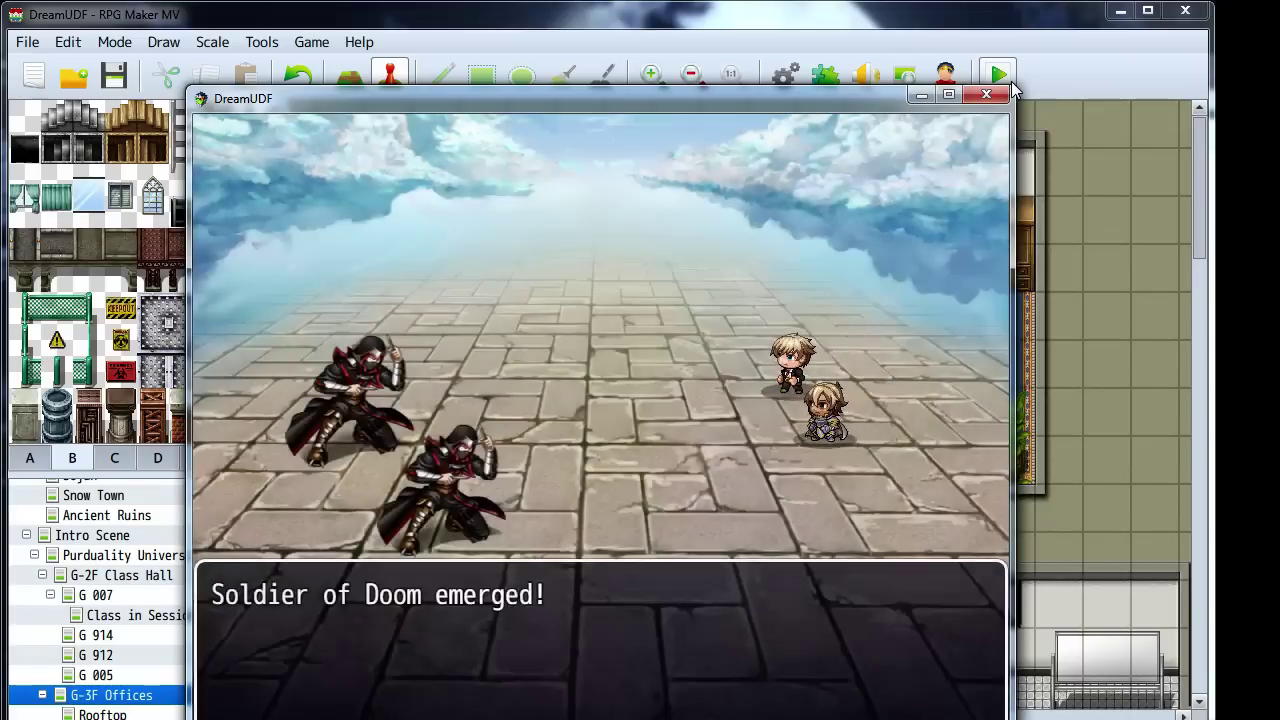
Fight the Soldiers of Doom with repeated normal attacks until both are defeated, and return to the rooftop
{"action": "key", "text": "Return"}
{"action": "key", "text": "Return"}
{"action": "key", "text": "Return"}
{"action": "key", "text": "Return"}
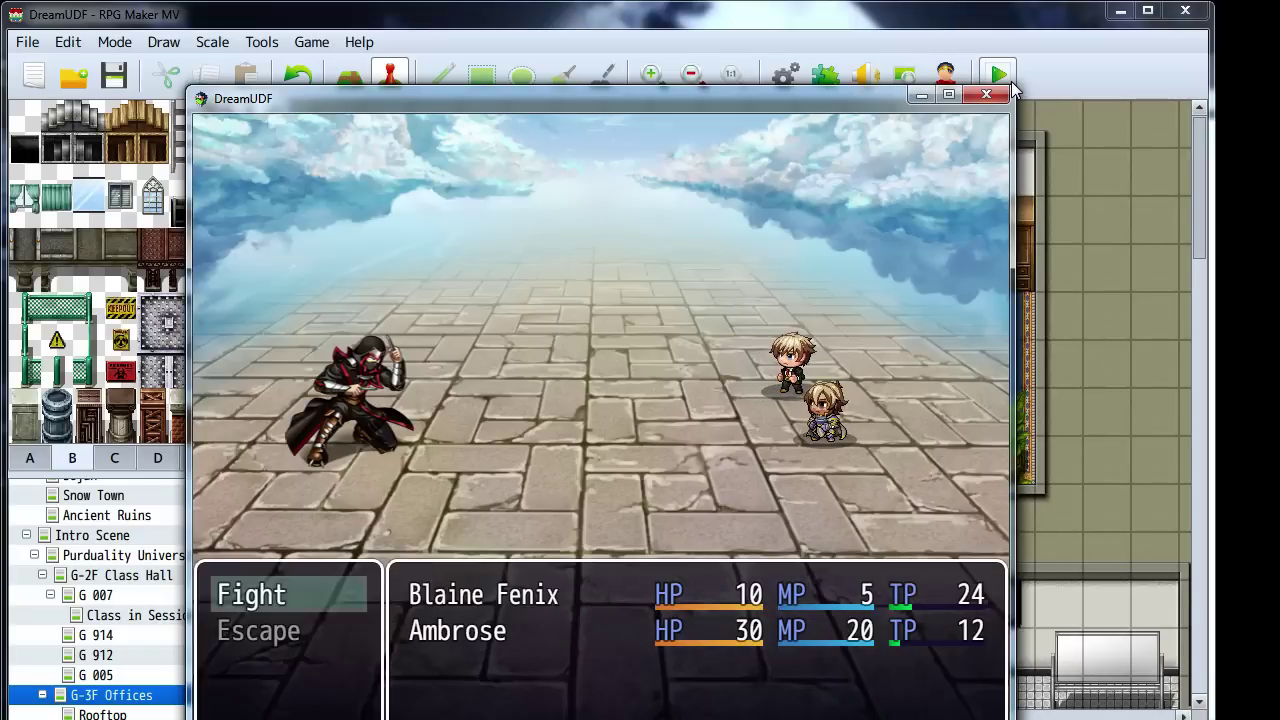
{"action": "key", "text": "Return"}
{"action": "key", "text": "Return"}
{"action": "key", "text": "Return"}
{"action": "key", "text": "Return"}
{"action": "key", "text": "Return"}
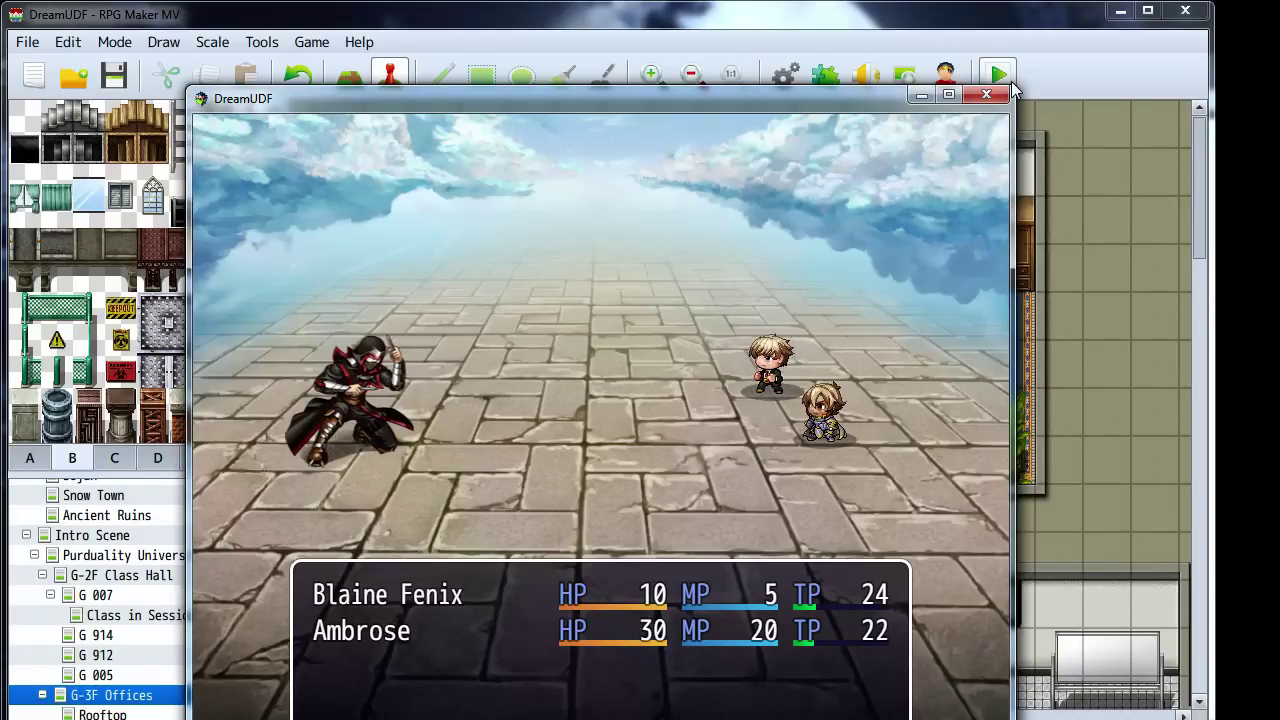
{"action": "key", "text": "Return"}
{"action": "key", "text": "Return"}
{"action": "key", "text": "Return"}
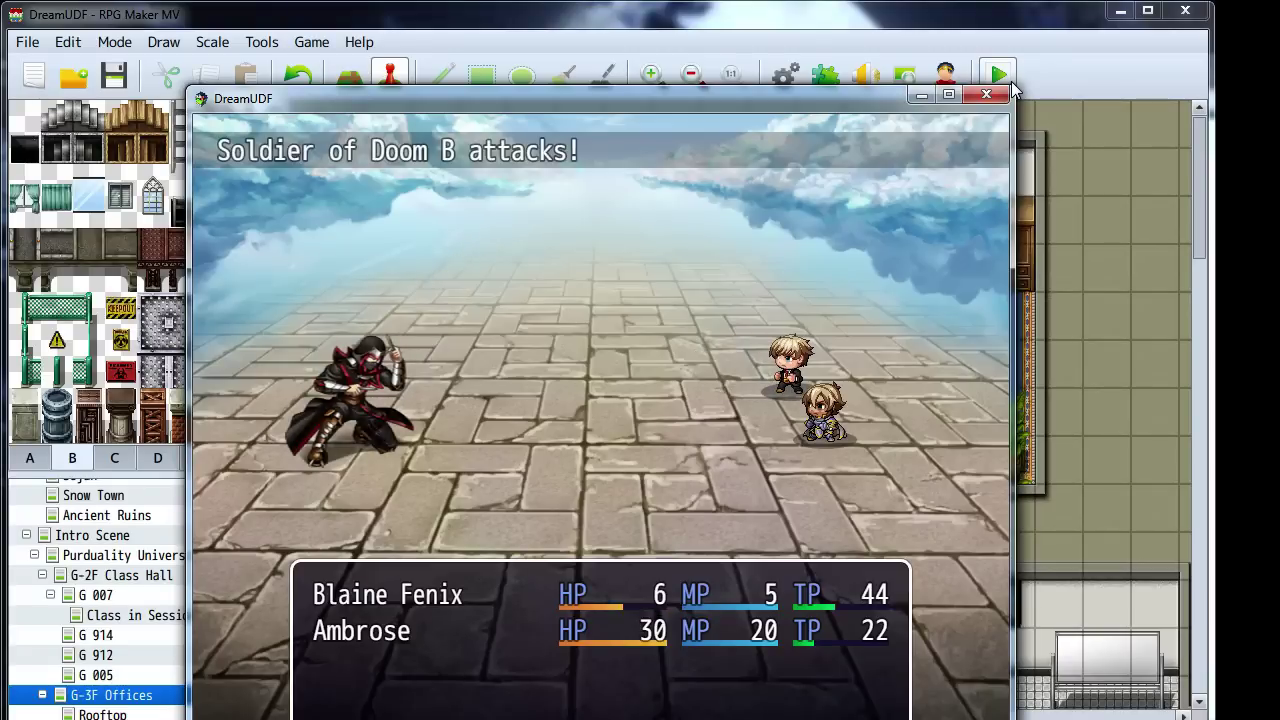
{"action": "key", "text": "Return"}
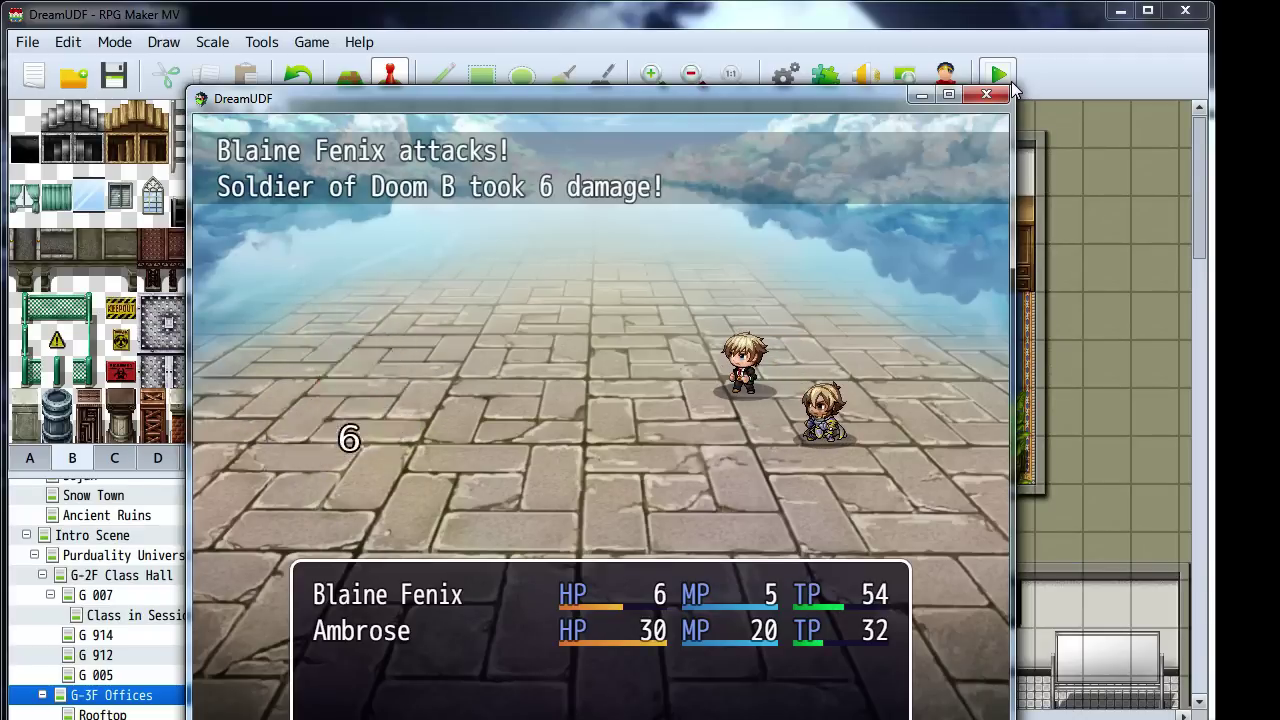
{"action": "key", "text": "Return"}
{"action": "key", "text": "Return"}
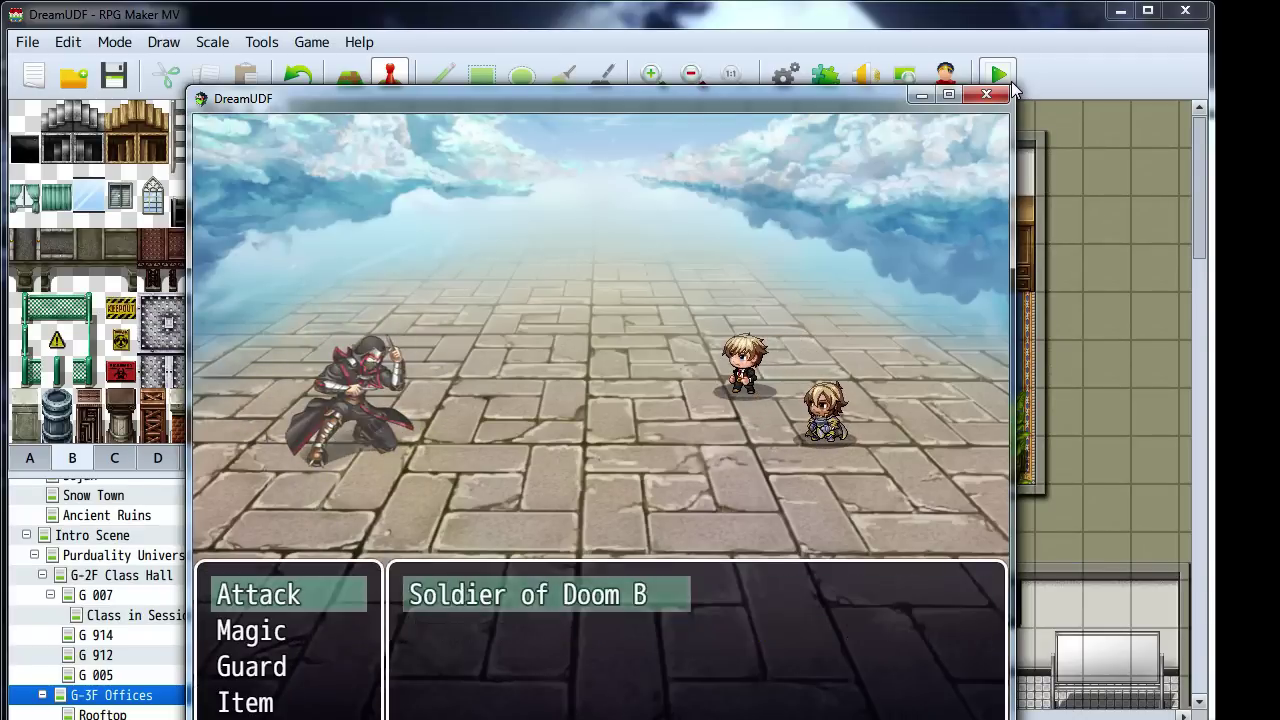
{"action": "key", "text": "Return"}
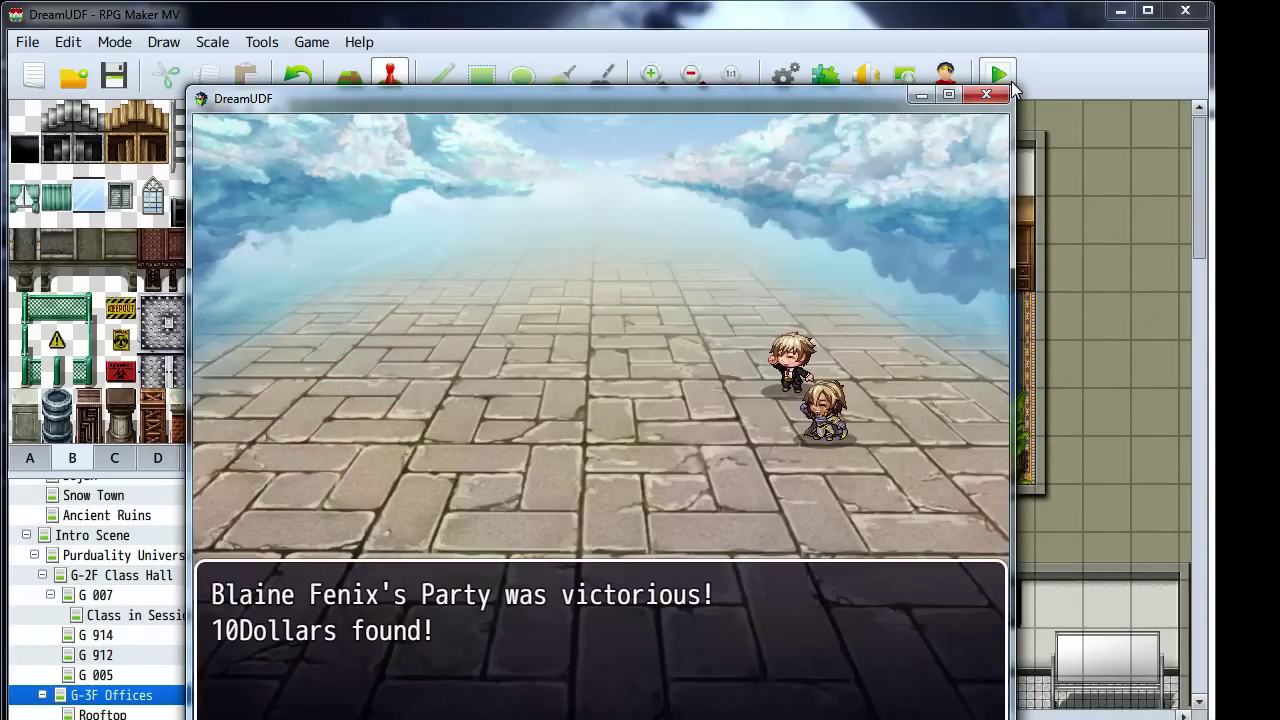
{"action": "key", "text": "Return"}
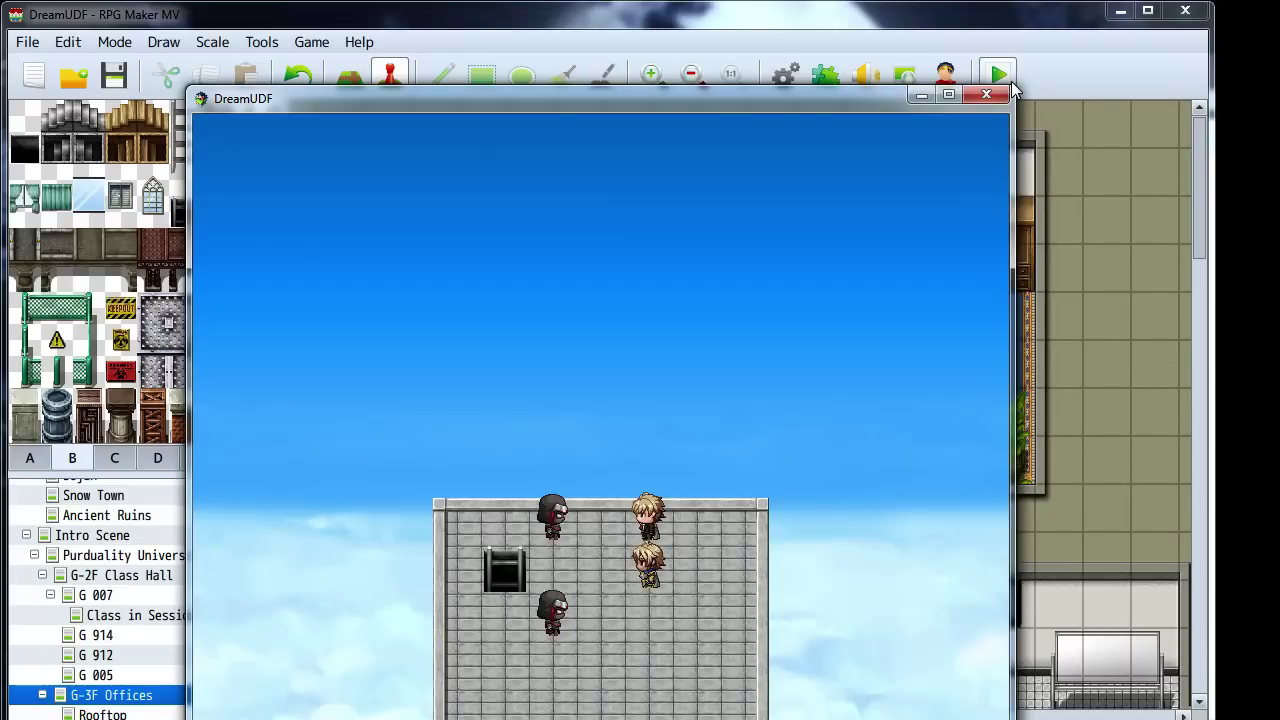
Close the playtest and set the game's currency to Dollars in the database's System settings
{"action": "key", "text": "Escape"}
{"action": "left_click", "coordinate": [986, 94]}
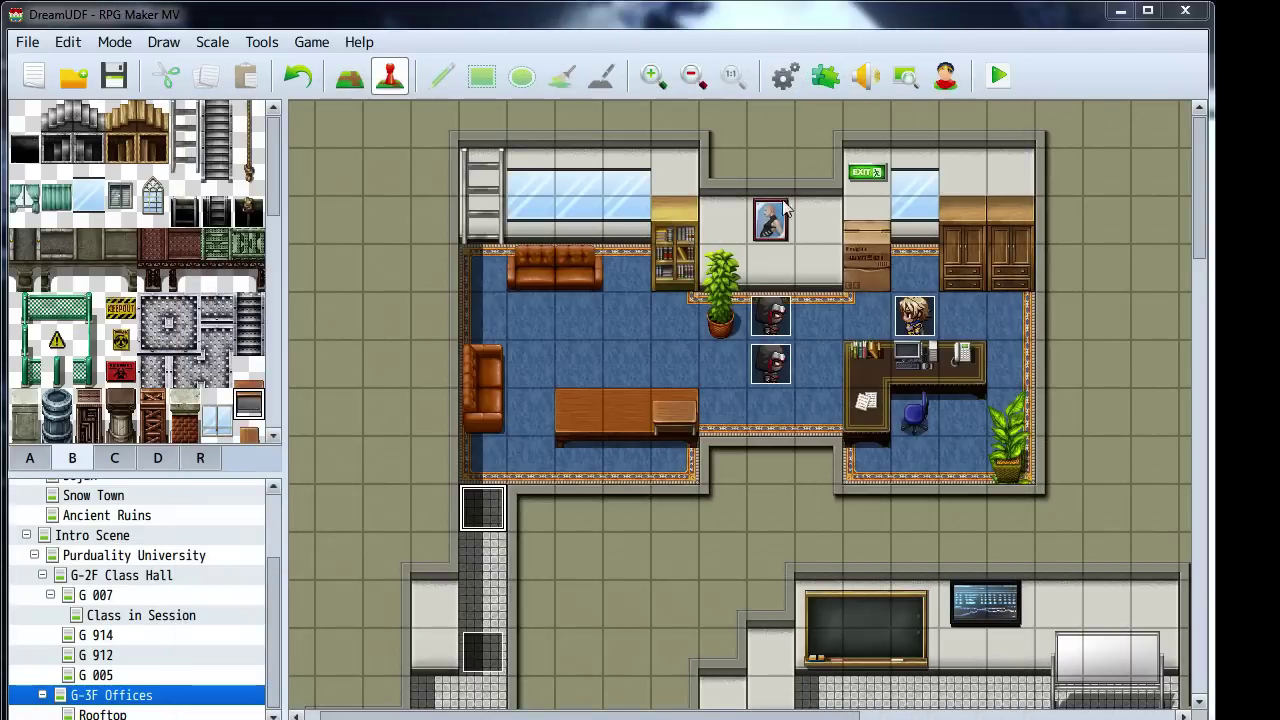
{"action": "key", "text": "F9"}
{"action": "left_click", "coordinate": [76, 446]}
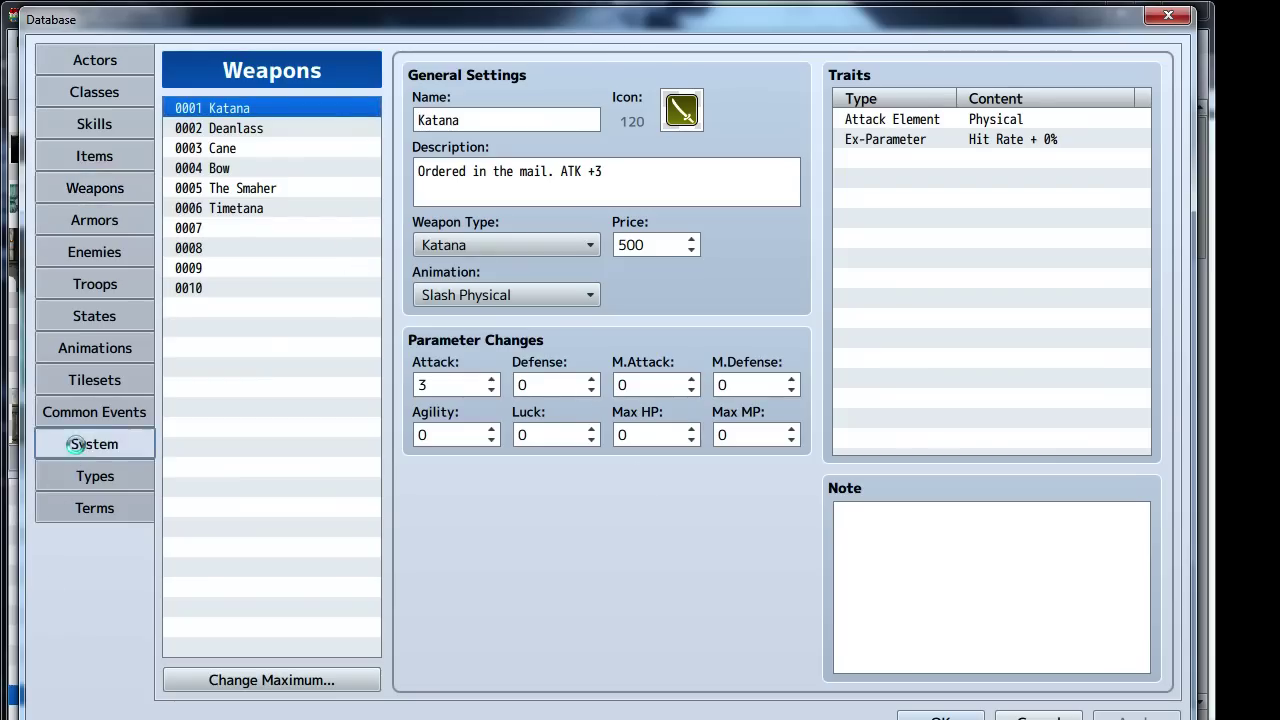
{"action": "double_click", "coordinate": [694, 90]}
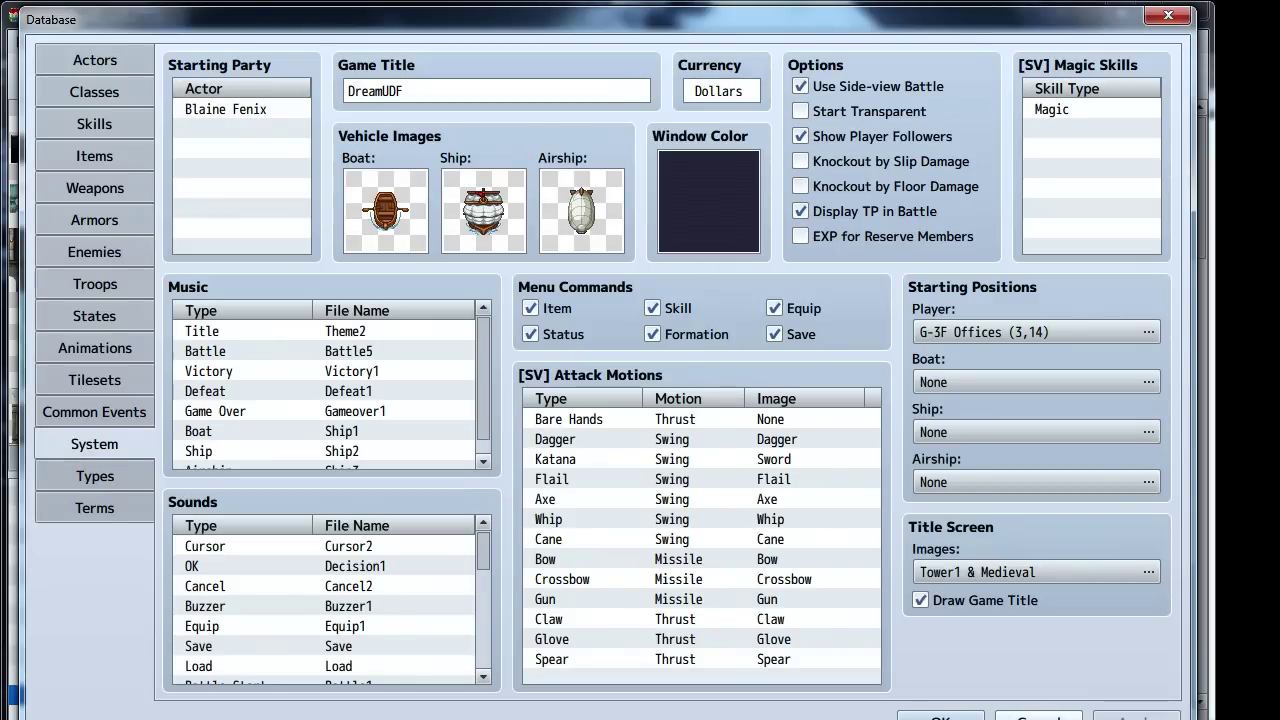
{"action": "key", "text": "Return"}
Start a battle test of the Intro Fight troop with the preset party from the database
{"action": "scroll", "coordinate": [769, 441], "scroll_direction": "up", "scroll_amount": 2, "text": "ctrl"}
{"action": "scroll", "coordinate": [750, 403], "scroll_direction": "down", "scroll_amount": 10}
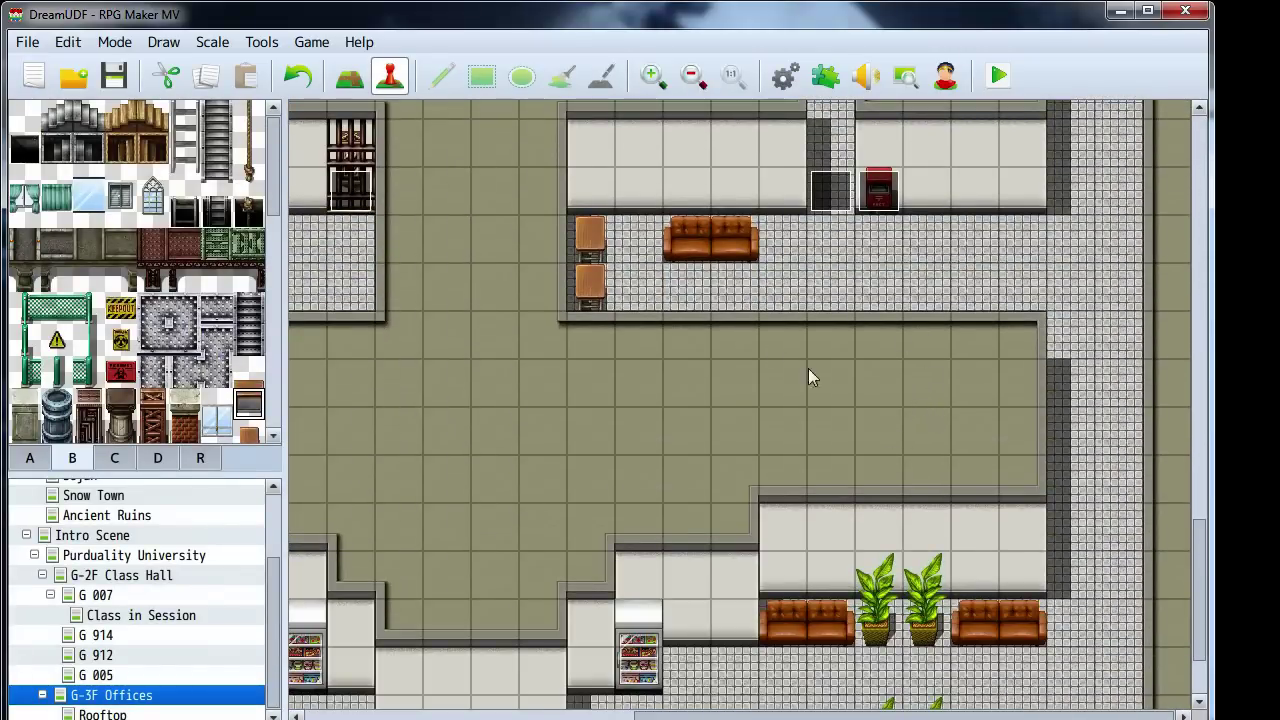
{"action": "scroll", "coordinate": [790, 360], "scroll_direction": "down", "scroll_amount": 2, "text": "ctrl"}
{"action": "scroll", "coordinate": [771, 343], "scroll_direction": "down", "scroll_amount": 5}
{"action": "scroll", "coordinate": [800, 400], "scroll_direction": "up", "scroll_amount": 2, "text": "ctrl"}
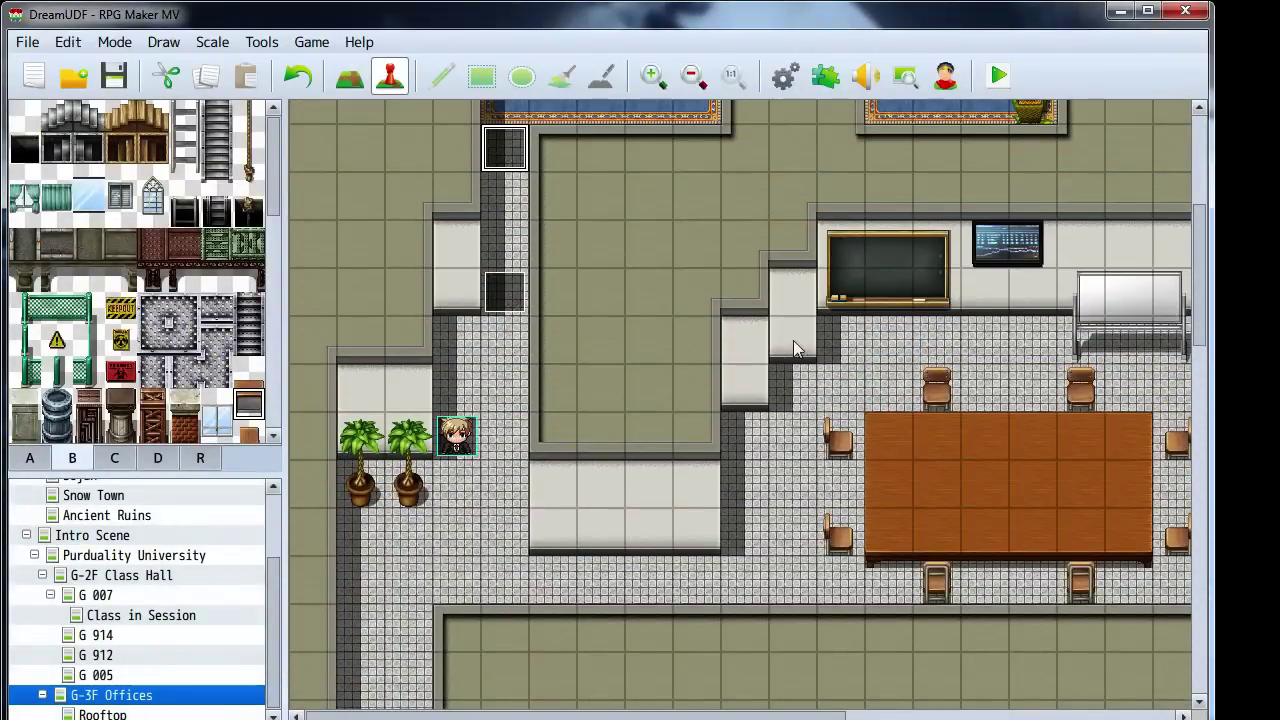
{"action": "left_click", "coordinate": [788, 84]}
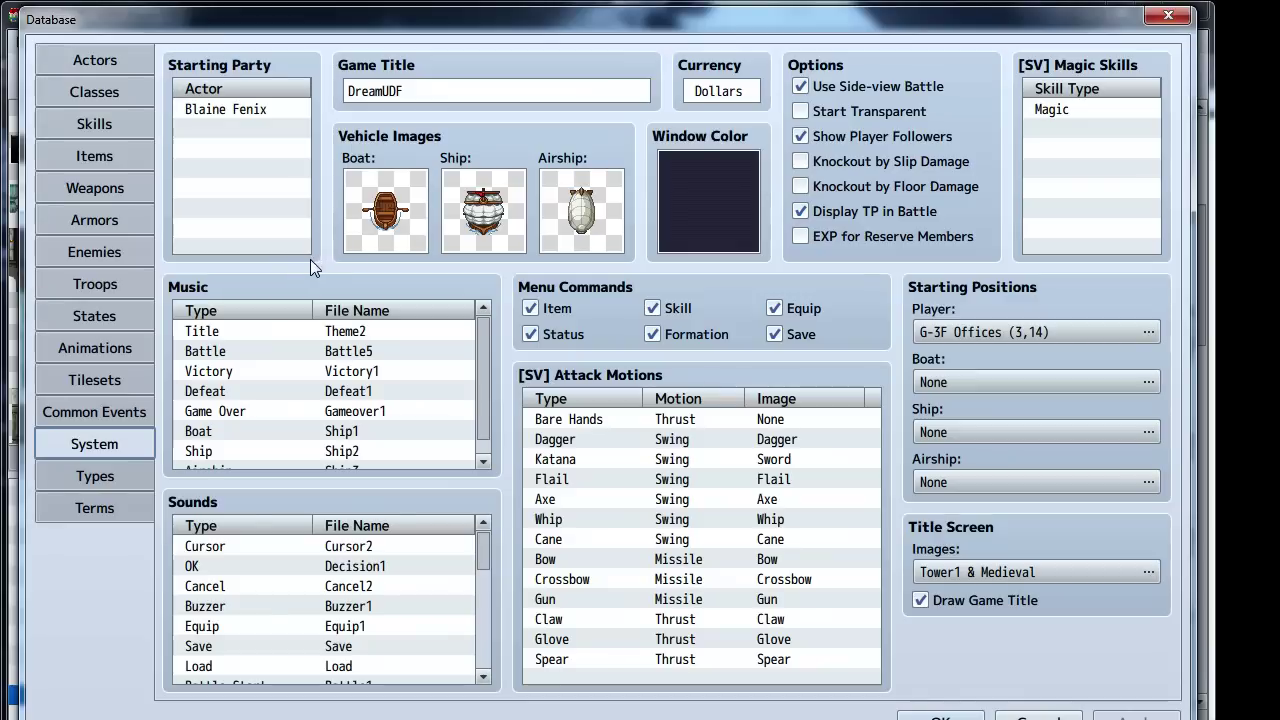
{"action": "left_click", "coordinate": [94, 284]}
{"action": "left_click", "coordinate": [990, 121]}
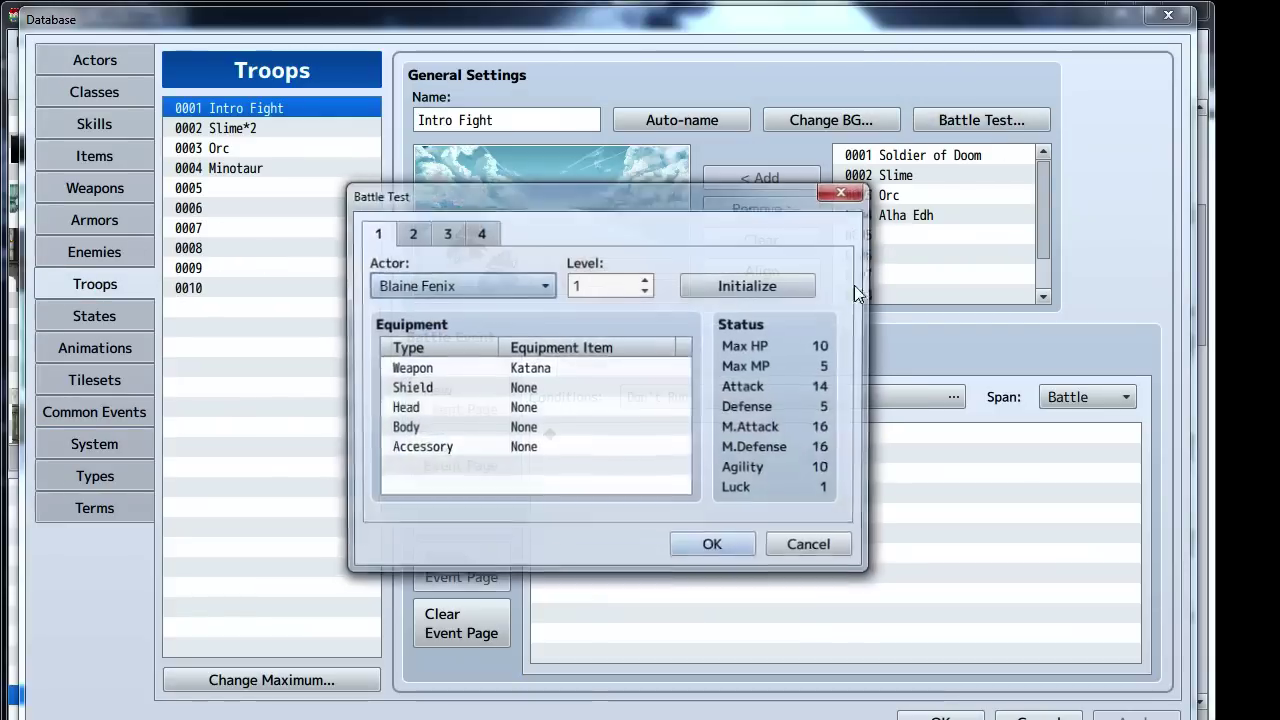
{"action": "left_click", "coordinate": [713, 545]}
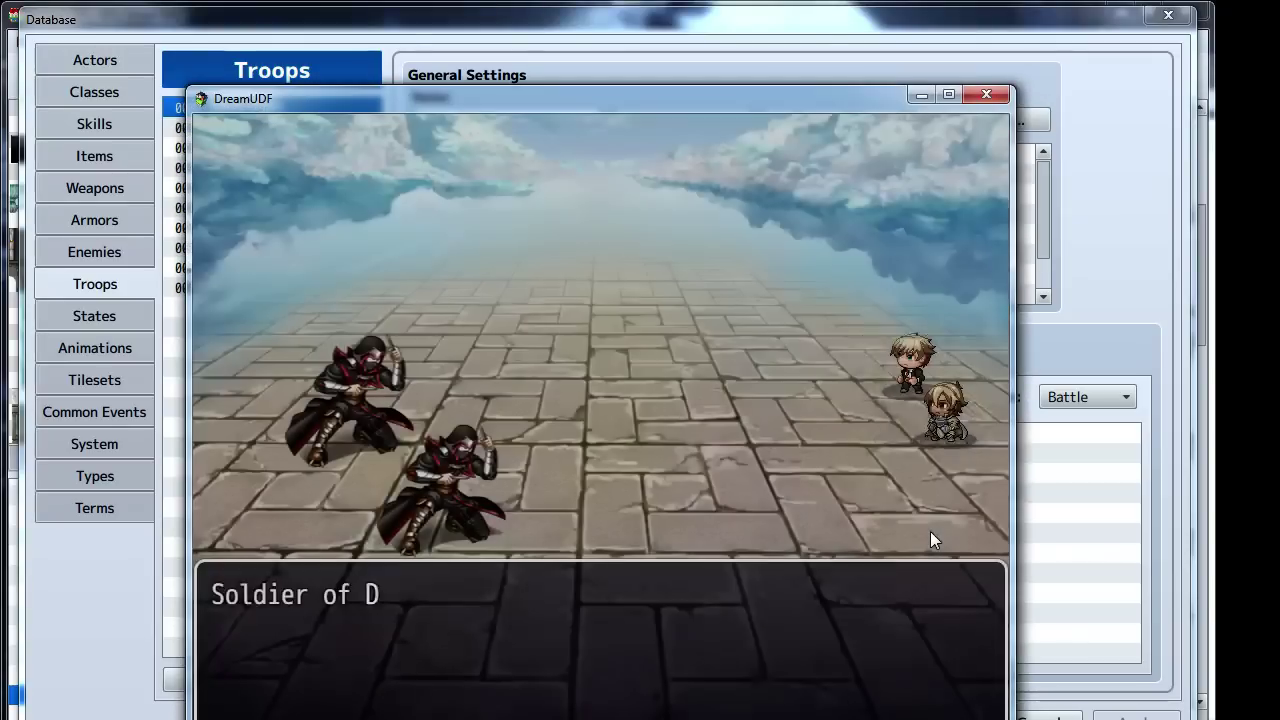
Fight both Soldiers of Doom with normal attacks until victory, and close the battle test and the database
{"action": "key", "text": "Return"}
{"action": "key", "text": "Return"}
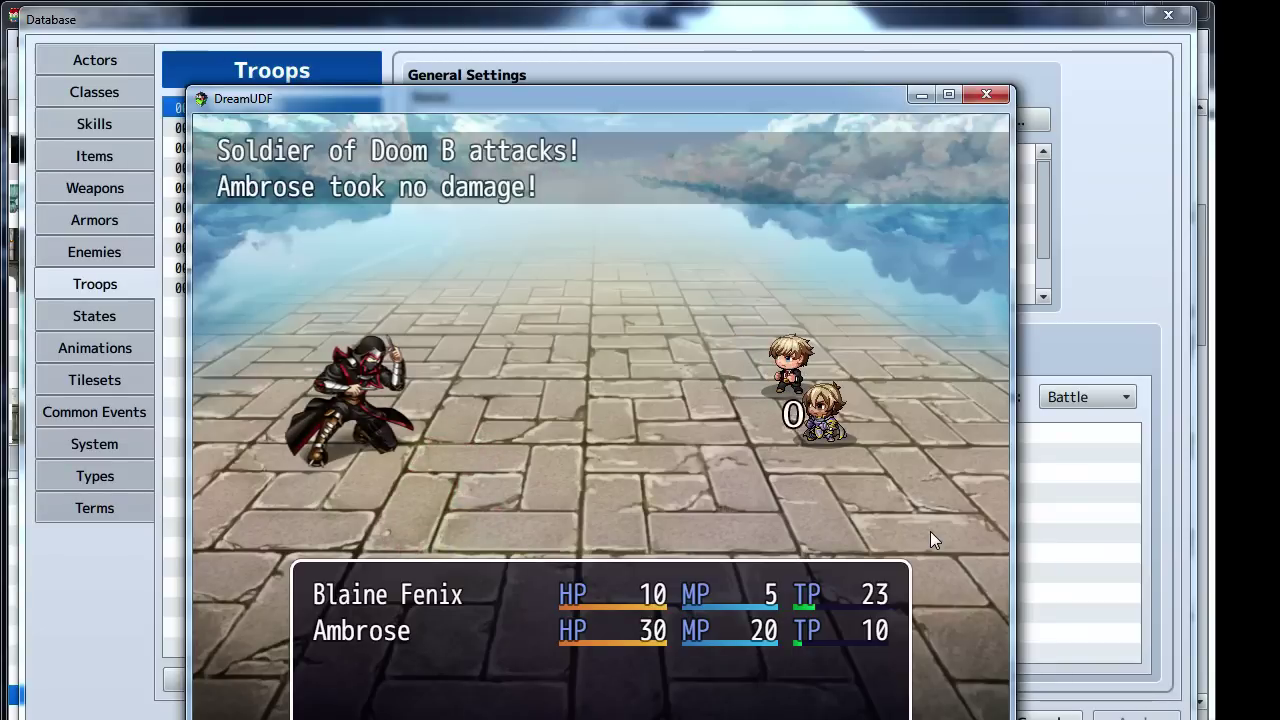
{"action": "key", "text": "Return"}
{"action": "key", "text": "Return"}
{"action": "key", "text": "Return"}
{"action": "key", "text": "Return"}
{"action": "key", "text": "Return"}
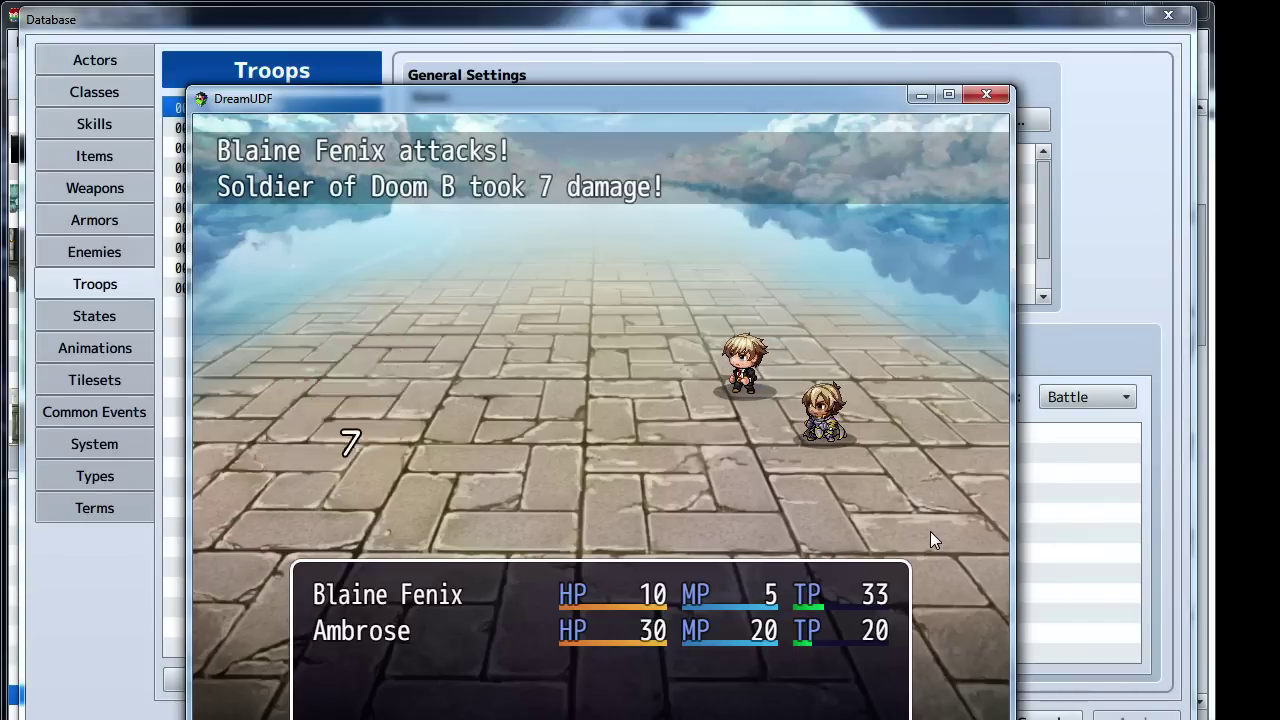
{"action": "key", "text": "Return"}
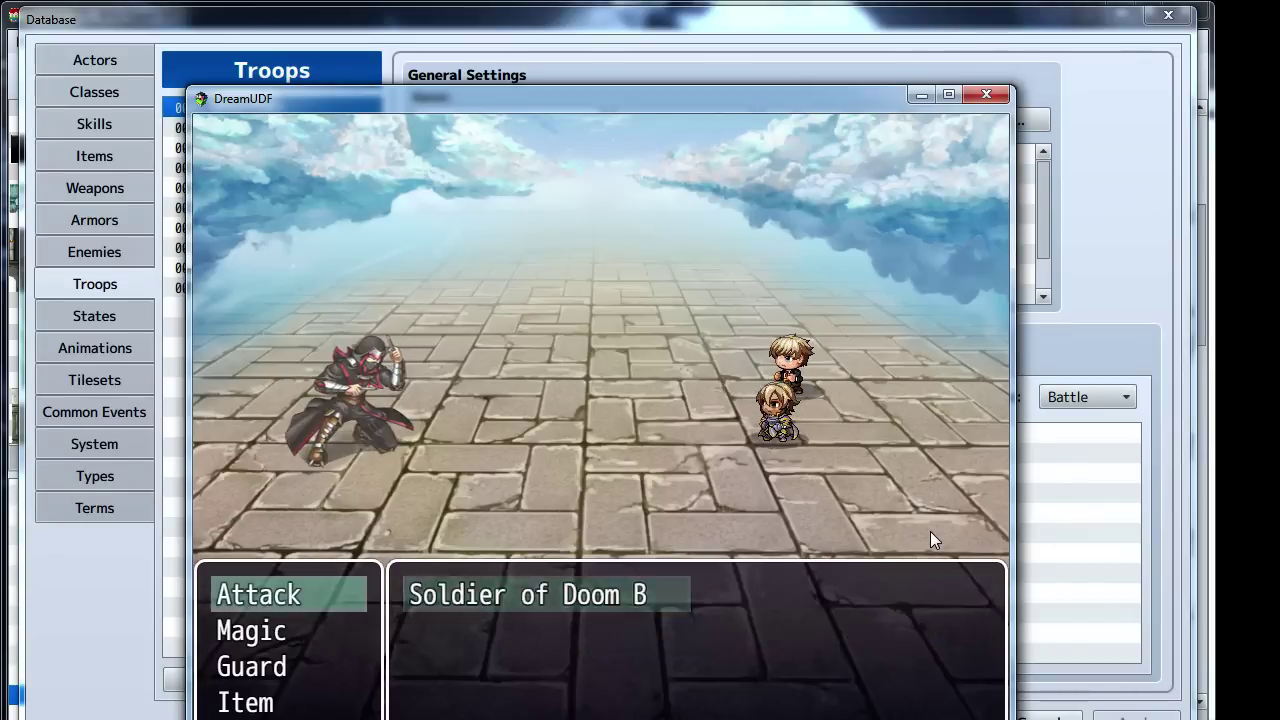
{"action": "key", "text": "Return"}
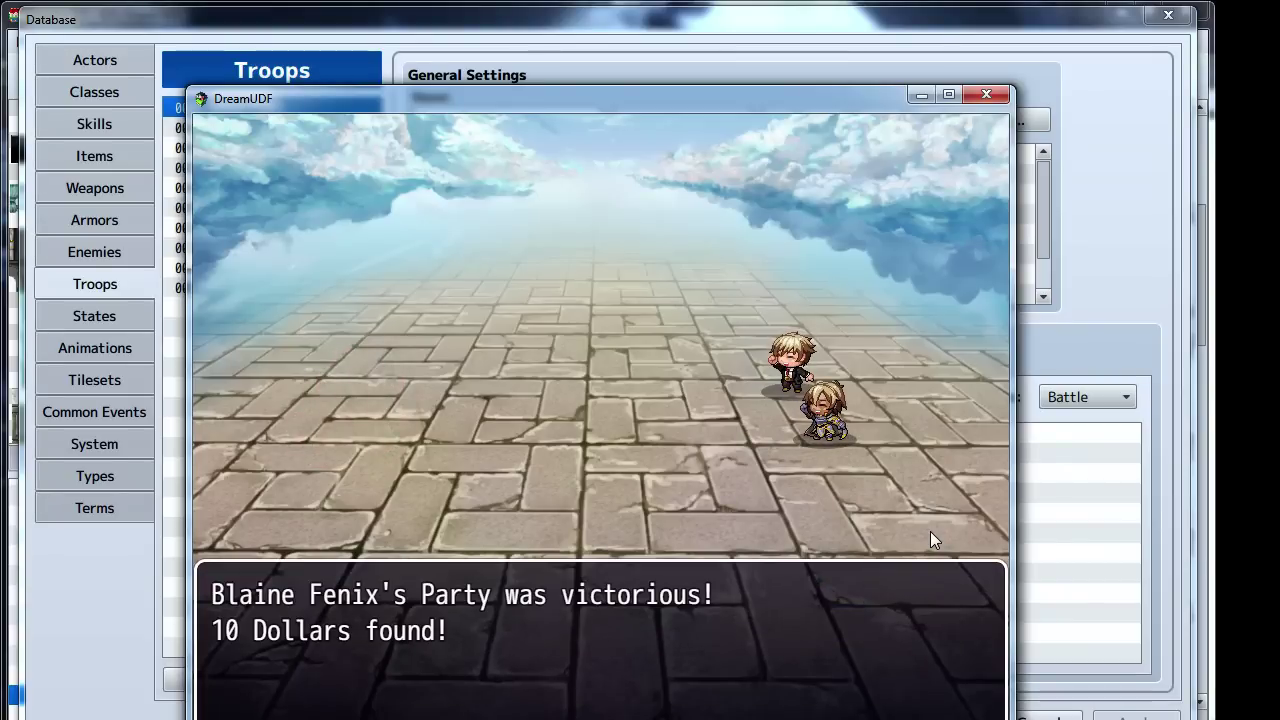
{"action": "key", "text": "Return"}
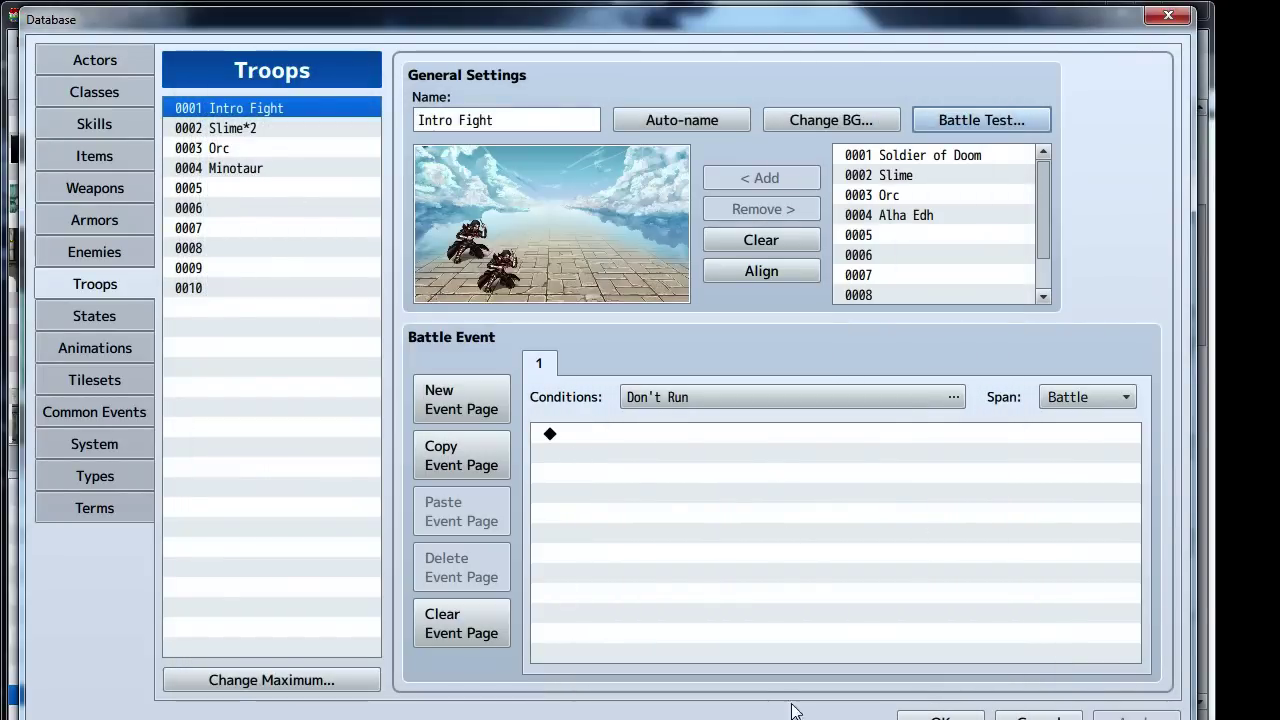
{"action": "left_click", "coordinate": [928, 713]}
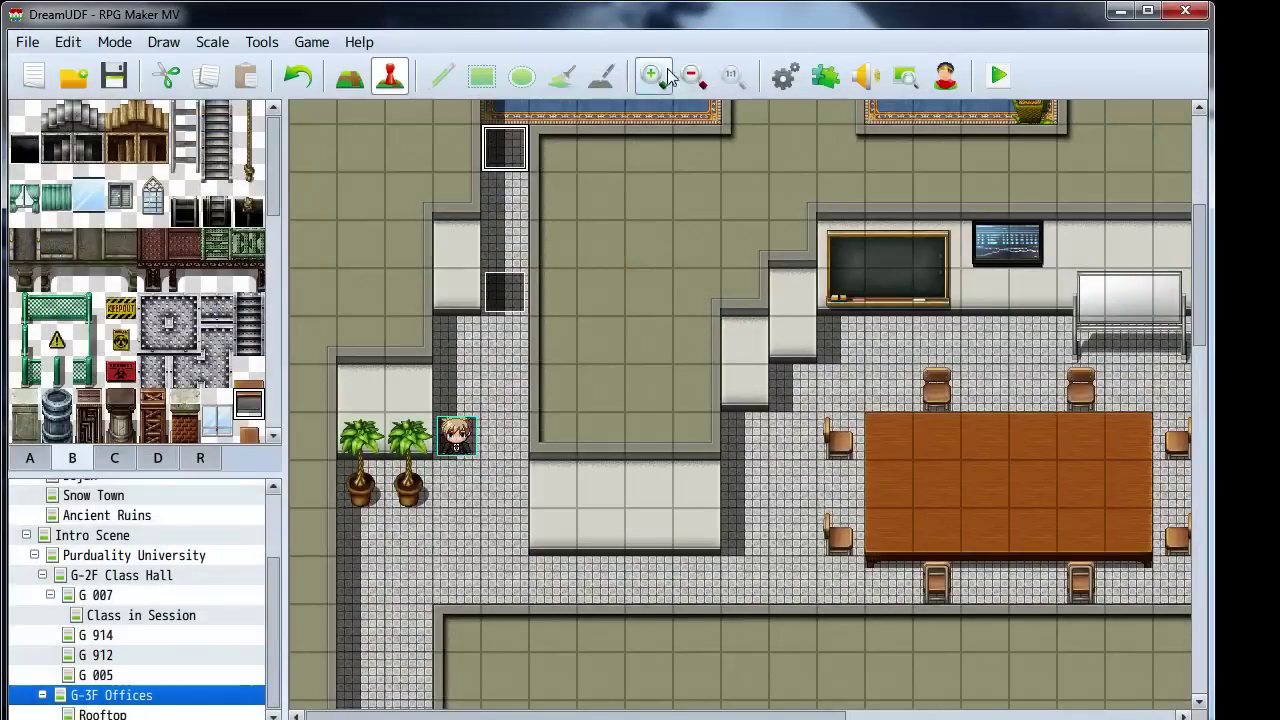
Reopen the database and compare the traits of the Professor and Dean classes
{"action": "key", "text": "F9"}
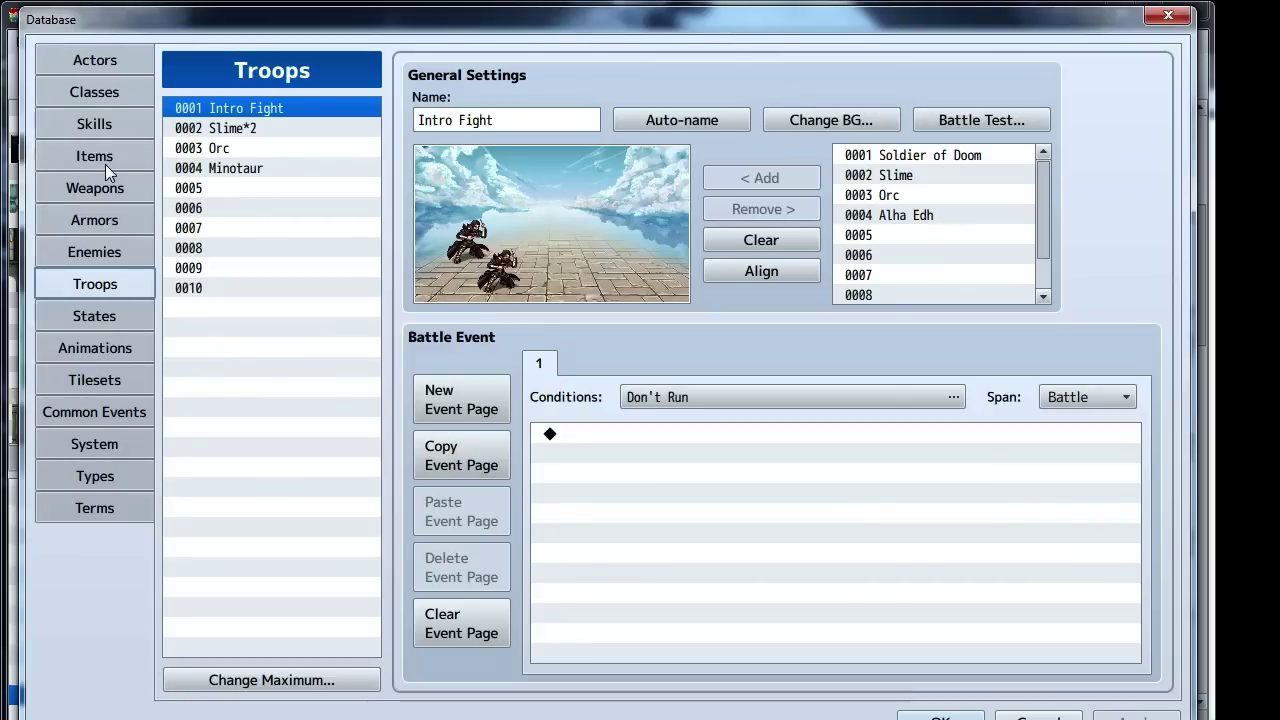
{"action": "left_click", "coordinate": [92, 126]}
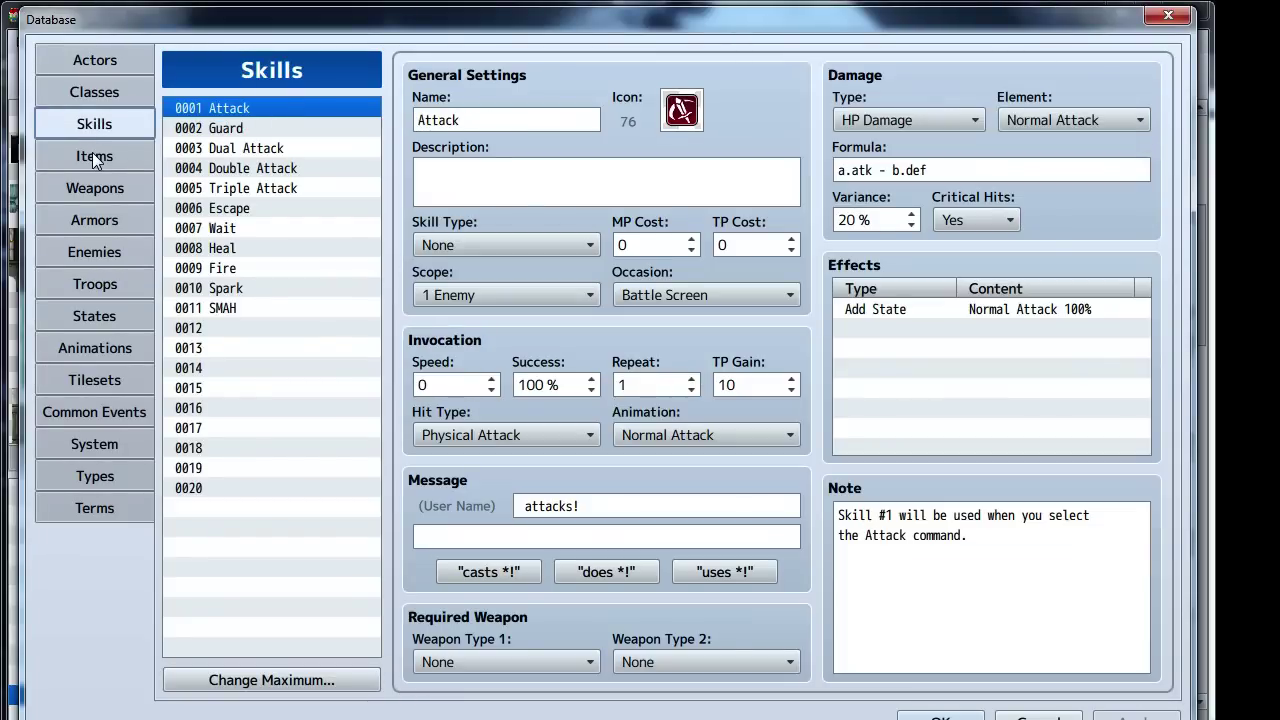
{"action": "left_click", "coordinate": [112, 95]}
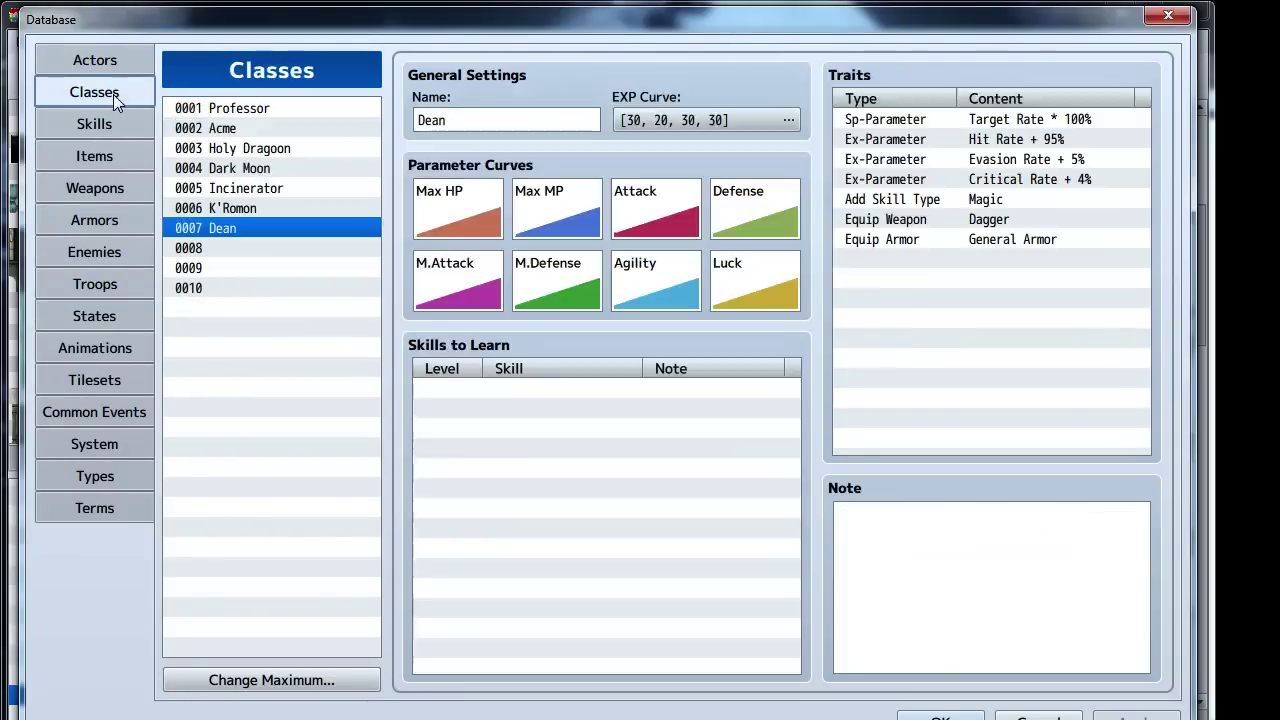
{"action": "left_click", "coordinate": [1024, 161]}
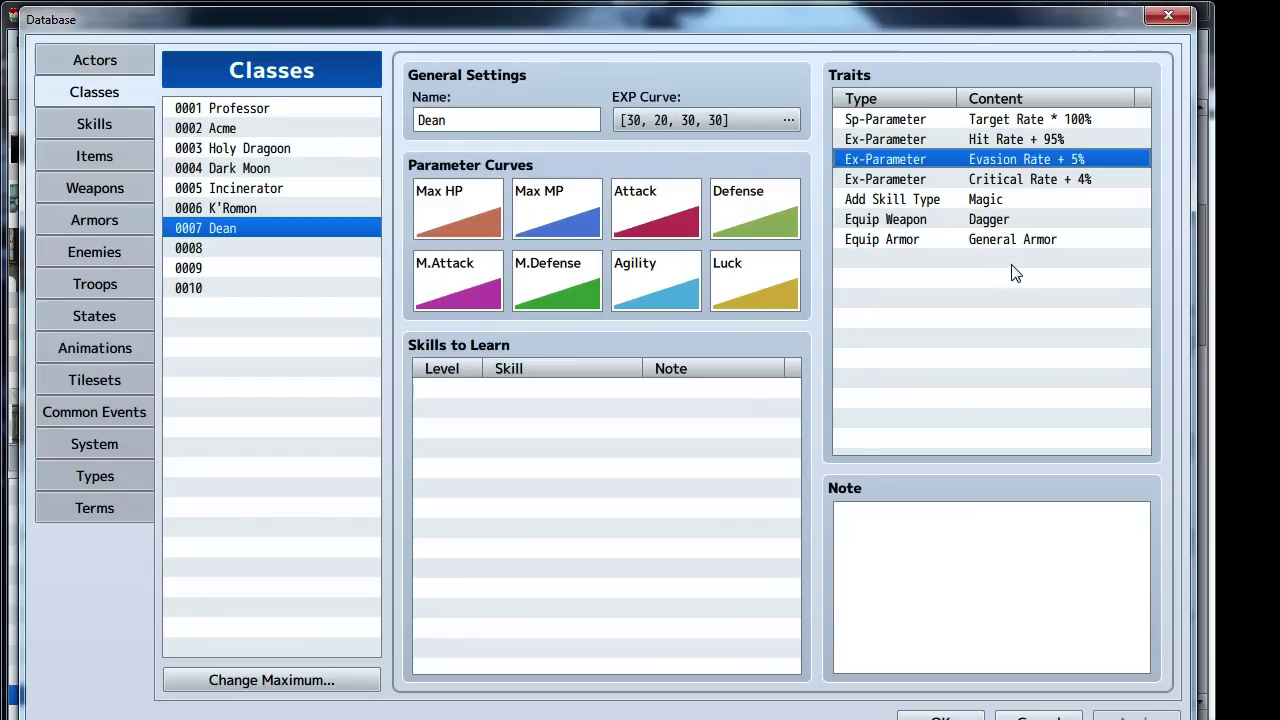
{"action": "left_click", "coordinate": [220, 109]}
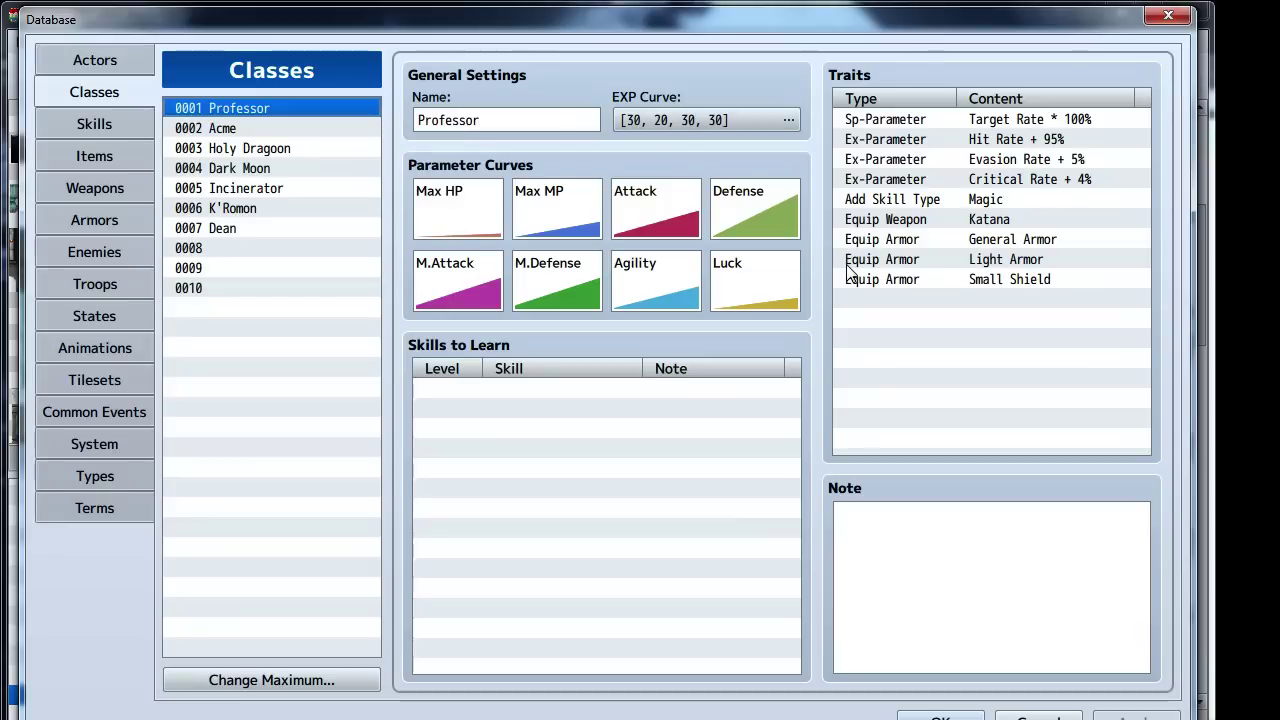
{"action": "left_click", "coordinate": [213, 228]}
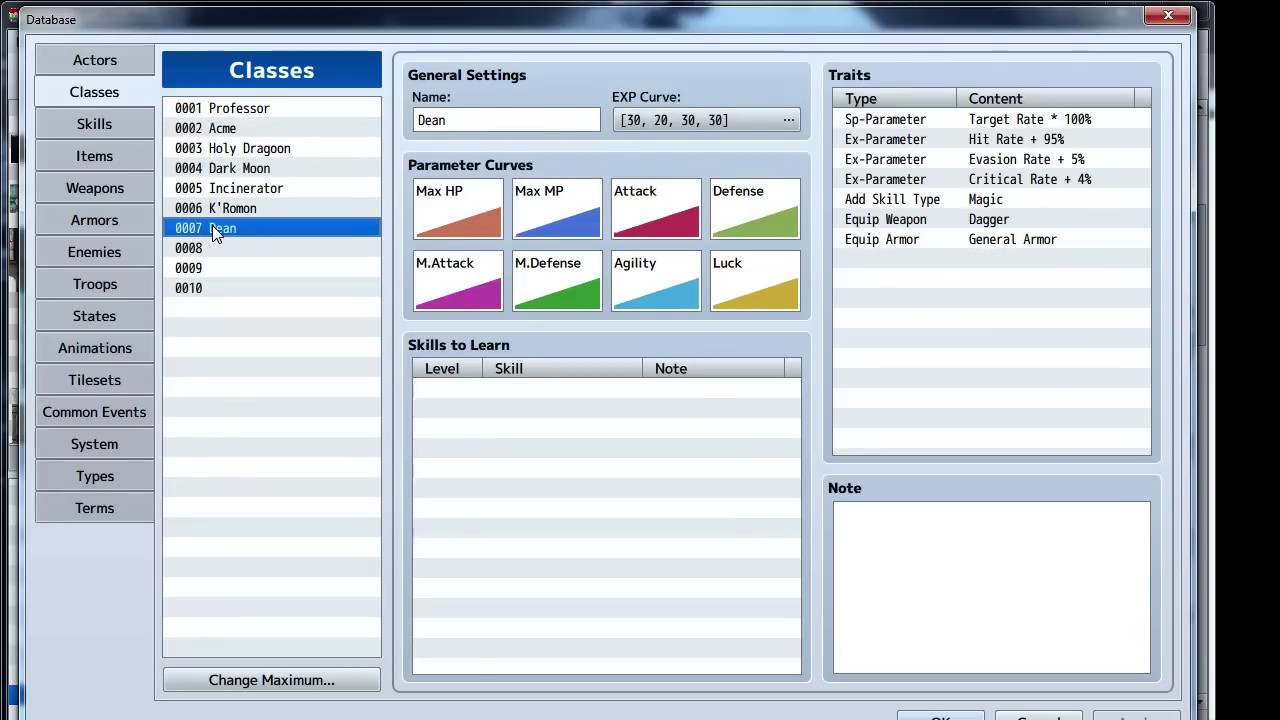
Set the Katana weapon's price to 5 and apply the change
{"action": "left_click", "coordinate": [81, 186]}
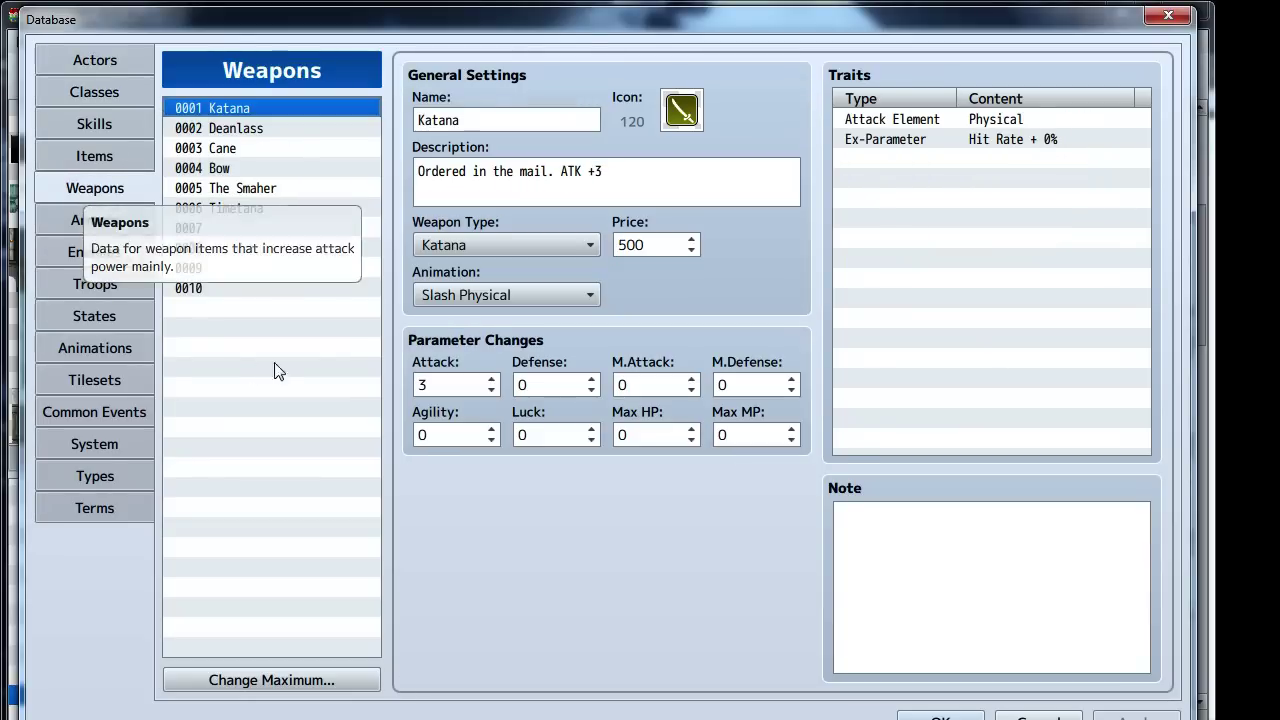
{"action": "double_click", "coordinate": [670, 248]}
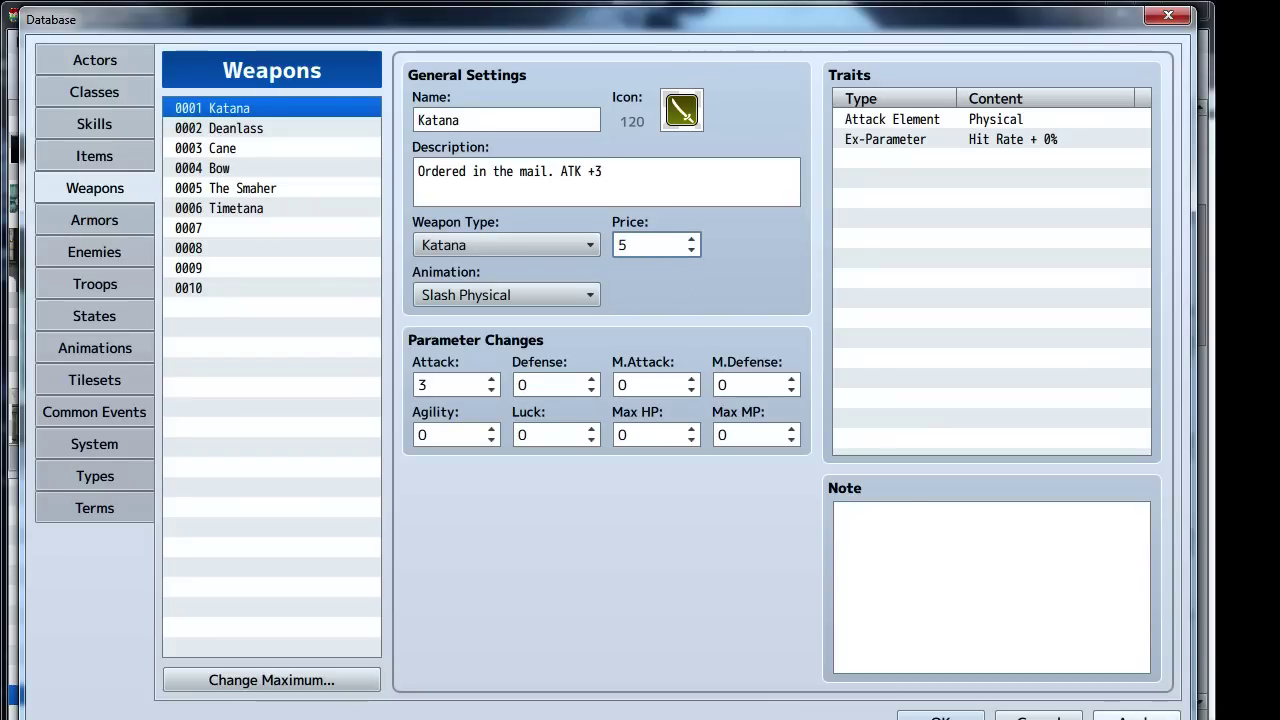
{"action": "type", "text": "5"}
{"action": "left_click", "coordinate": [1137, 716]}
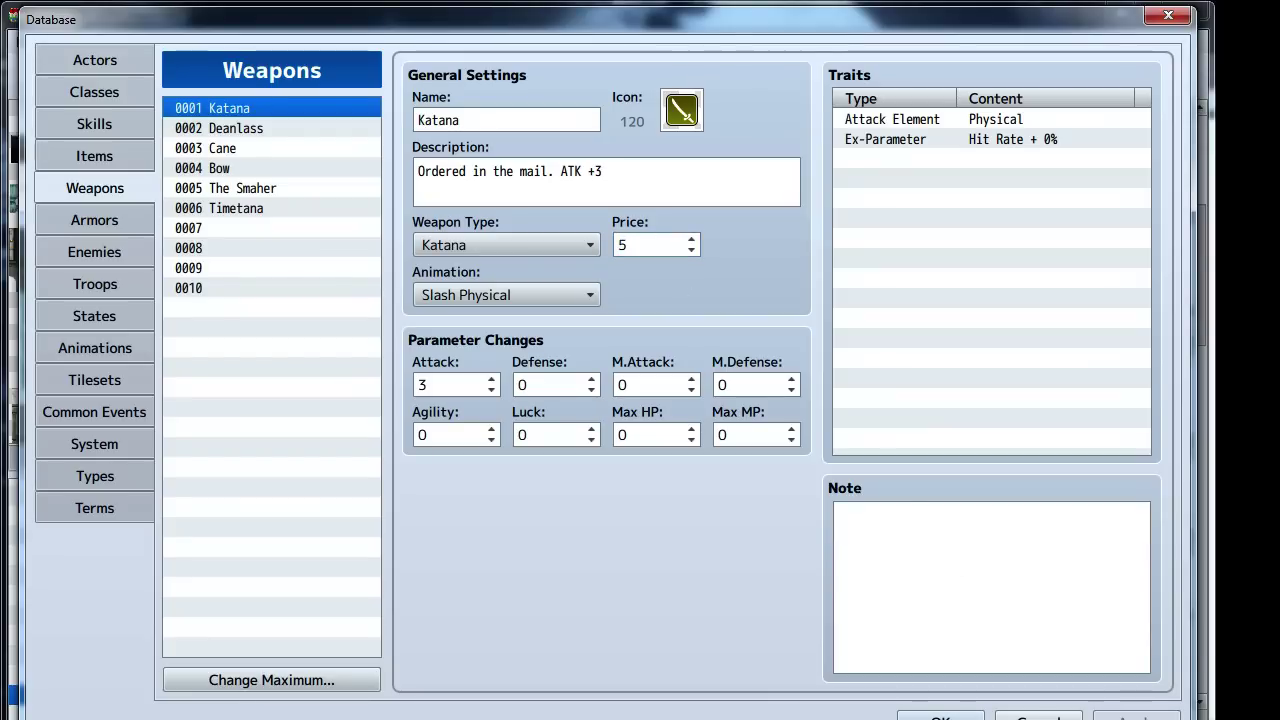
Set the Timetana weapon's price to 9999 and apply the change
{"action": "left_click", "coordinate": [292, 207]}
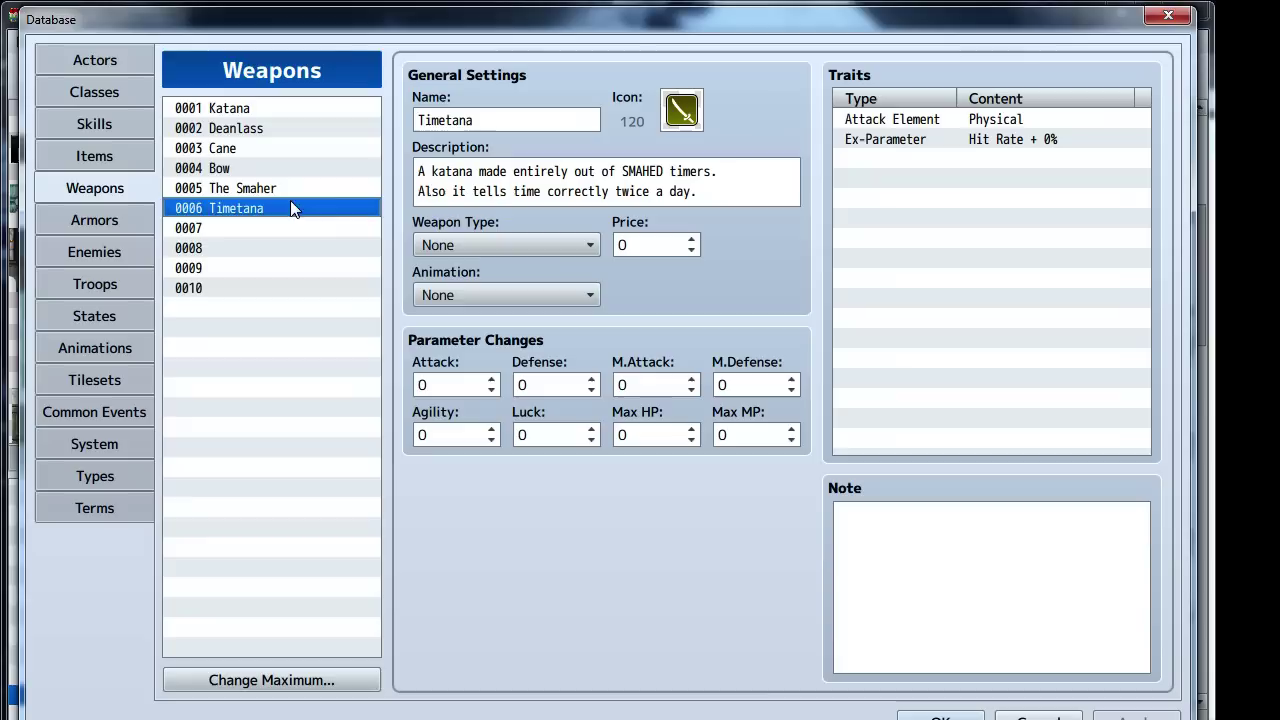
{"action": "left_click", "coordinate": [640, 246]}
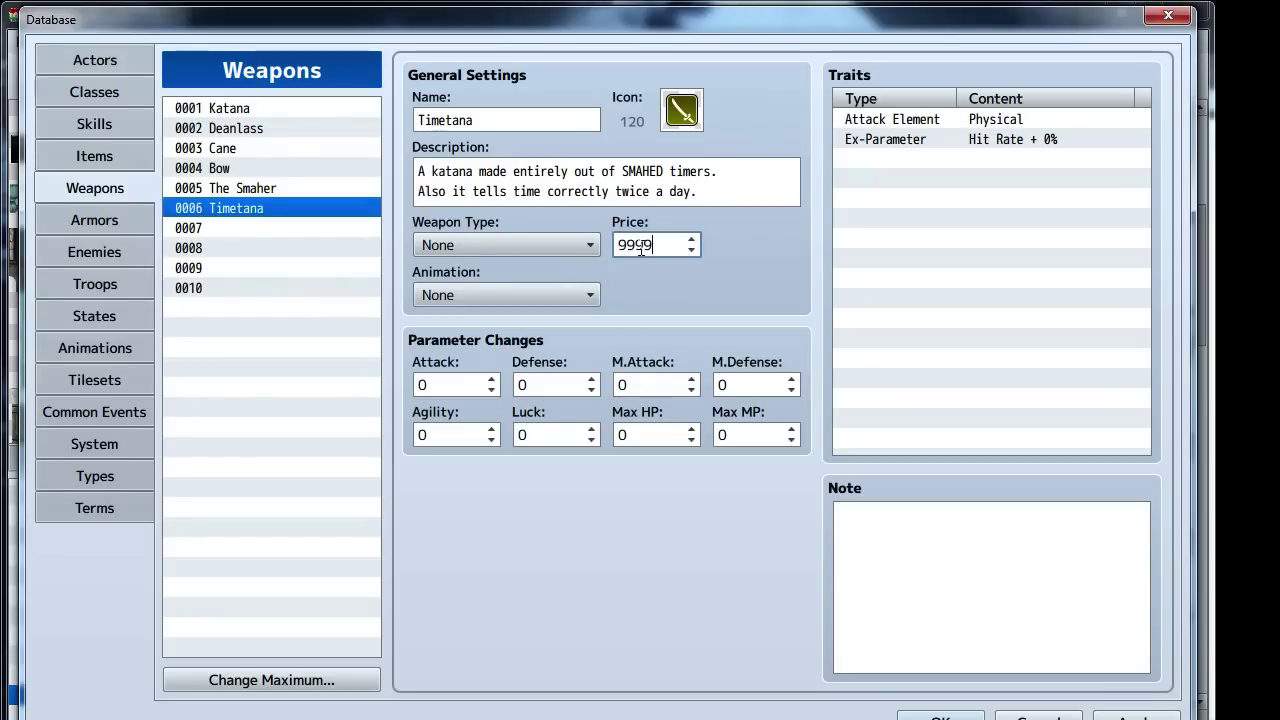
{"action": "left_click", "coordinate": [1137, 716]}
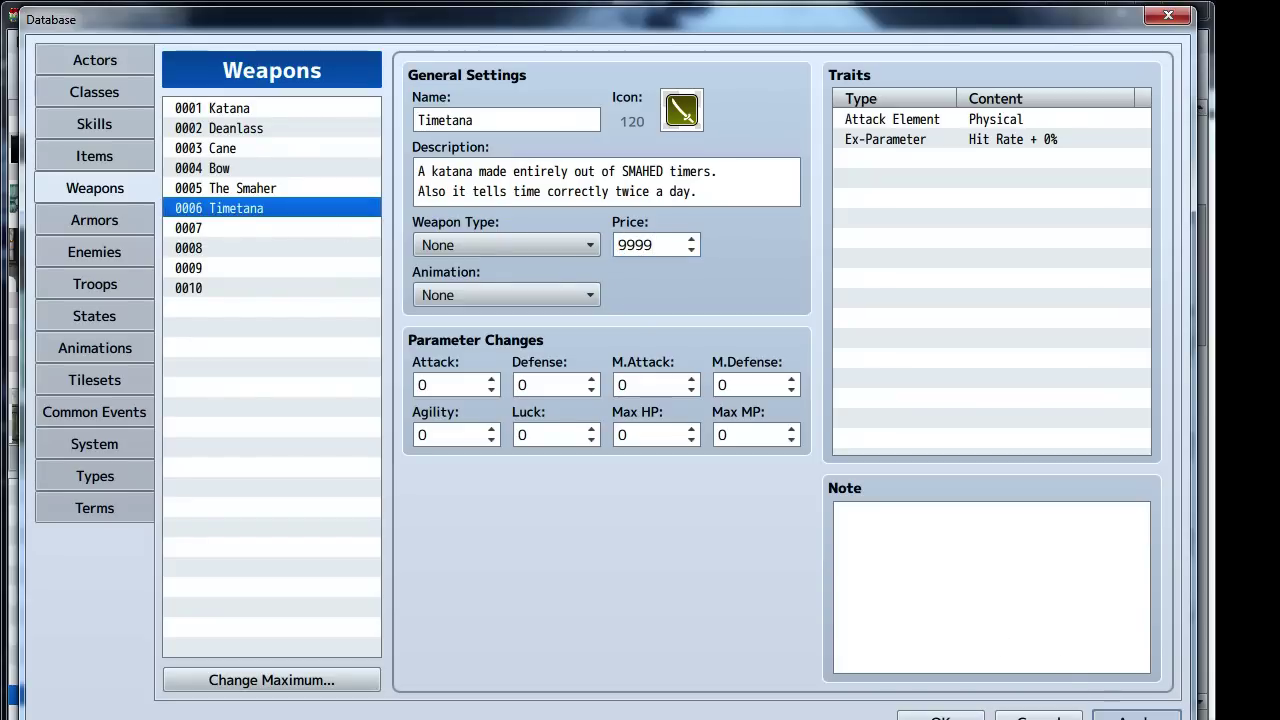
Set The Smaher weapon's price to 9999, apply the change, and close the database
{"action": "left_click", "coordinate": [195, 196]}
{"action": "left_click", "coordinate": [650, 245]}
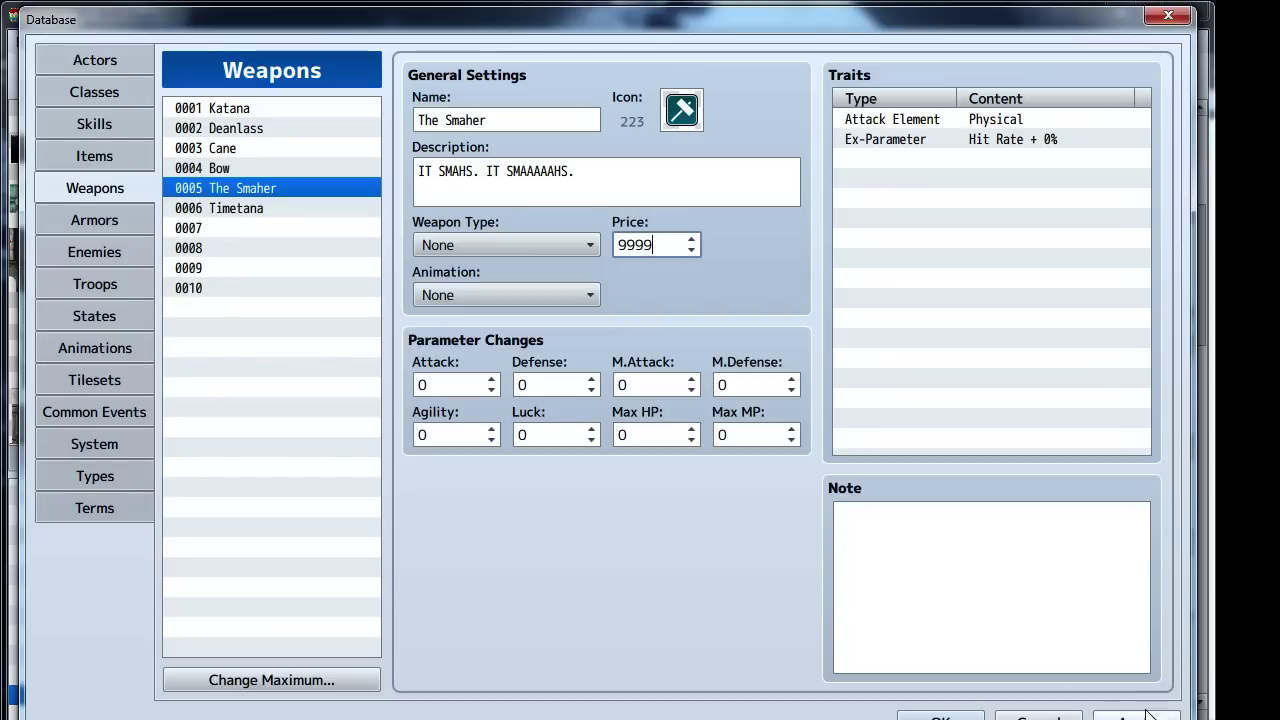
{"action": "left_click", "coordinate": [1145, 716]}
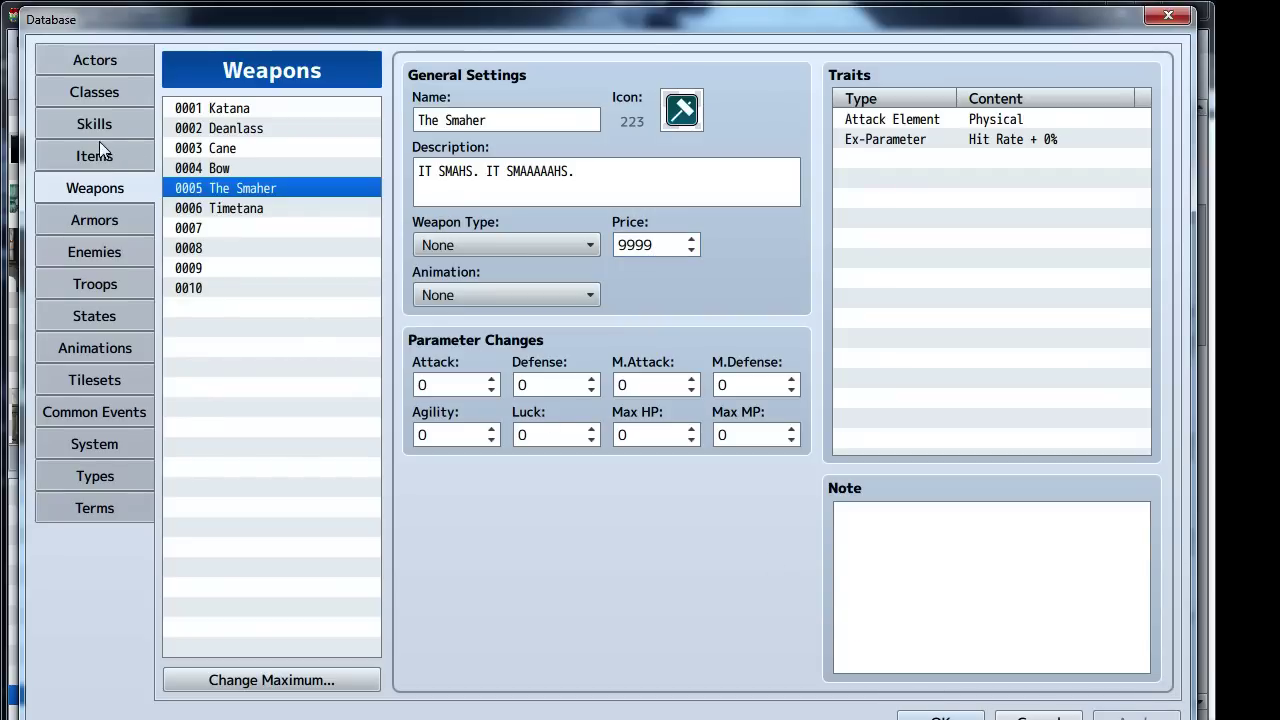
{"action": "left_click", "coordinate": [940, 718]}
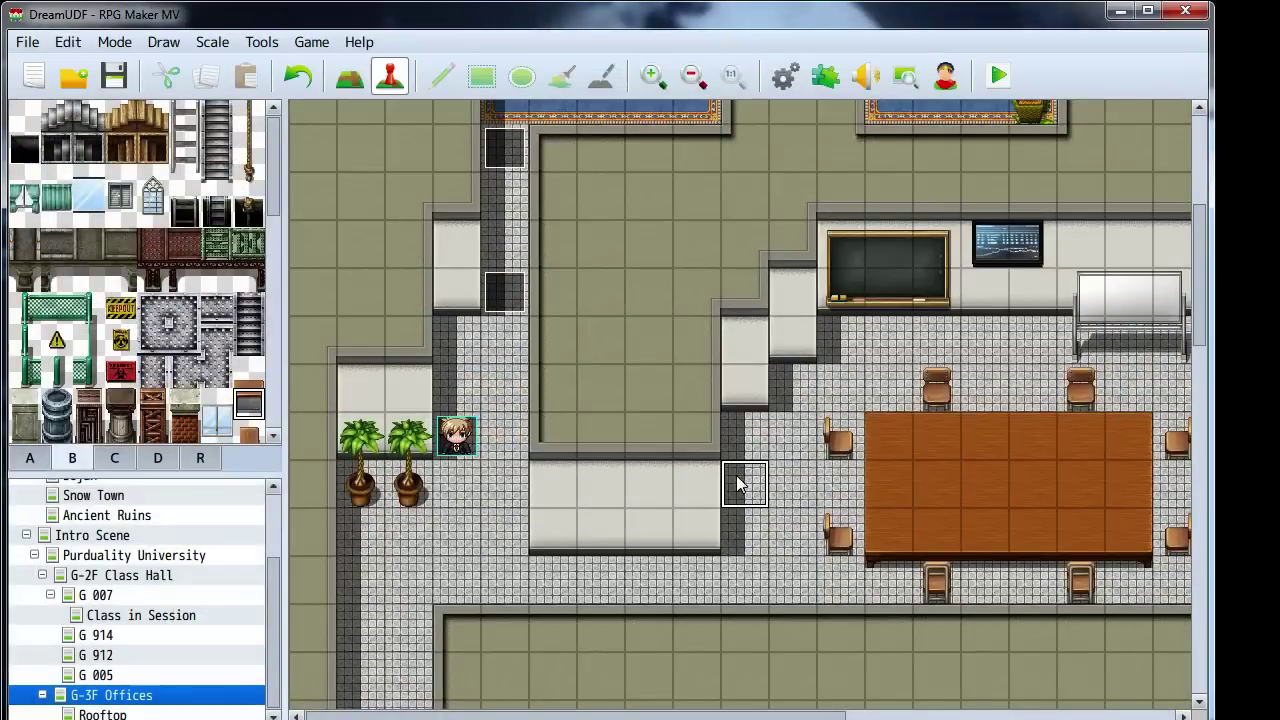
{"action": "middle_click_drag", "start_coordinate": [681, 488], "coordinate": [519, 294]}
{"action": "middle_click_drag", "start_coordinate": [775, 507], "coordinate": [581, 276]}
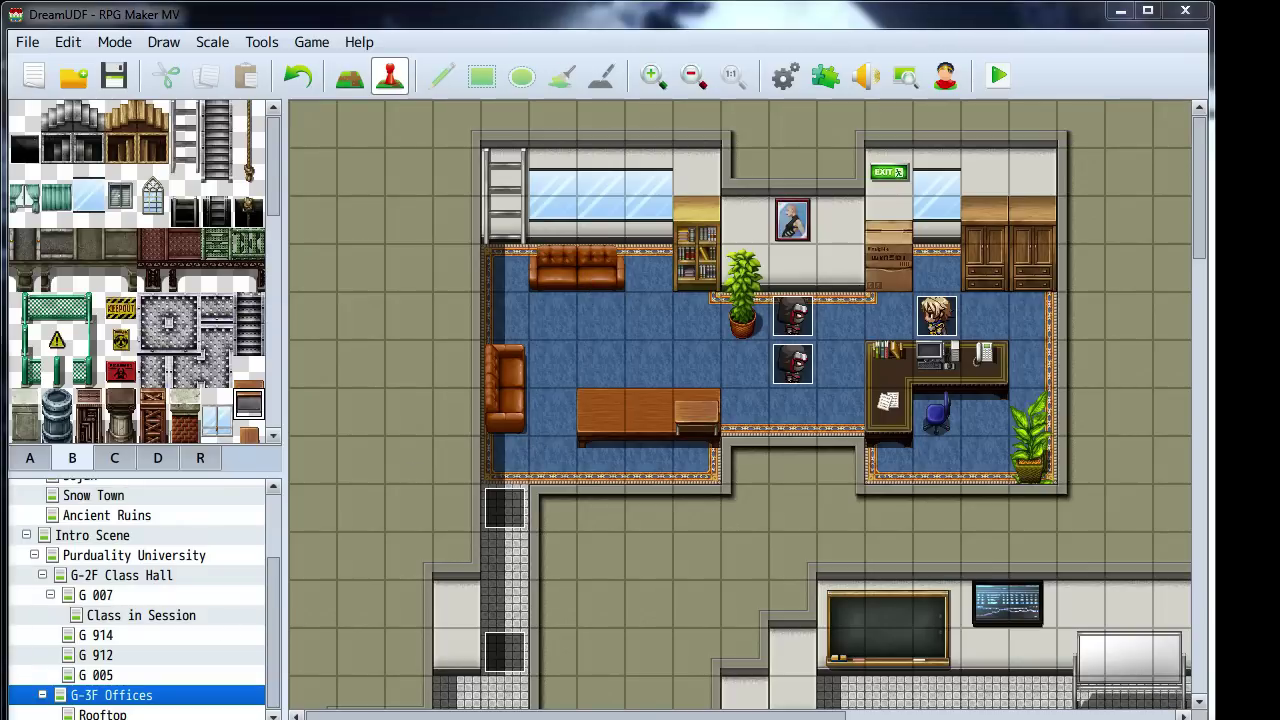
{"action": "left_click", "coordinate": [528, 290]}
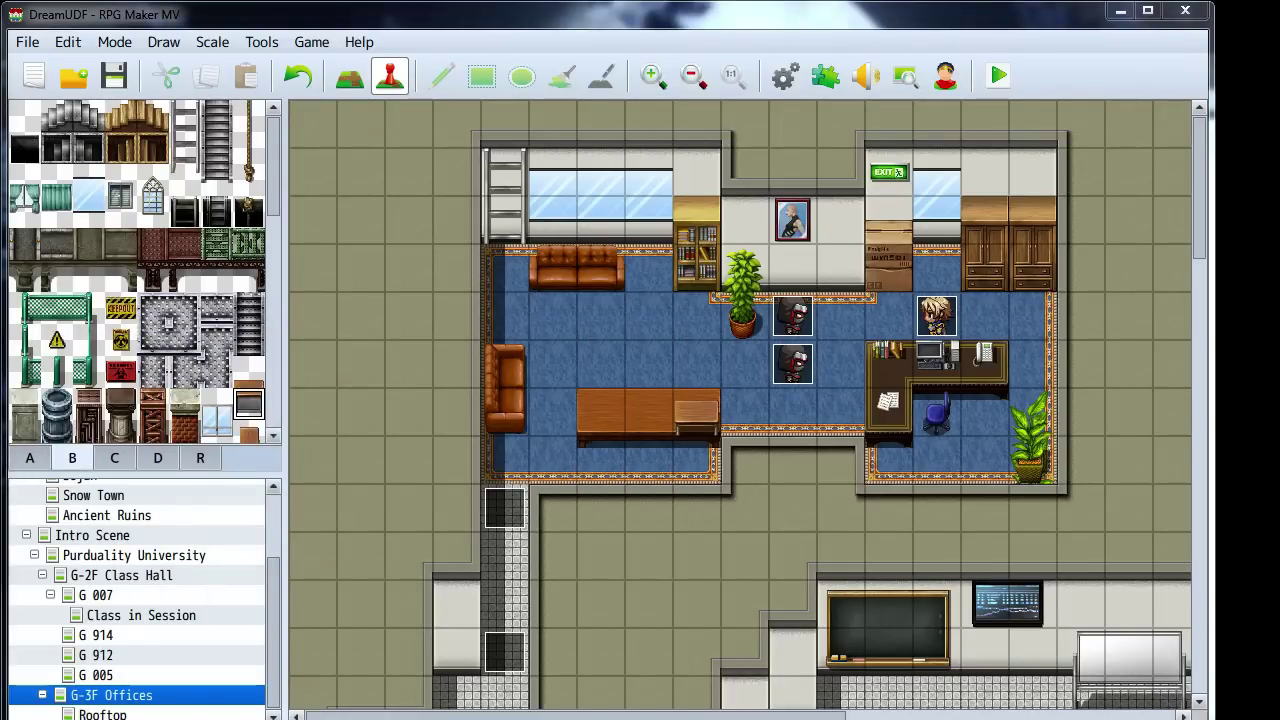
{"action": "middle_click_drag", "start_coordinate": [466, 443], "coordinate": [555, 403]}
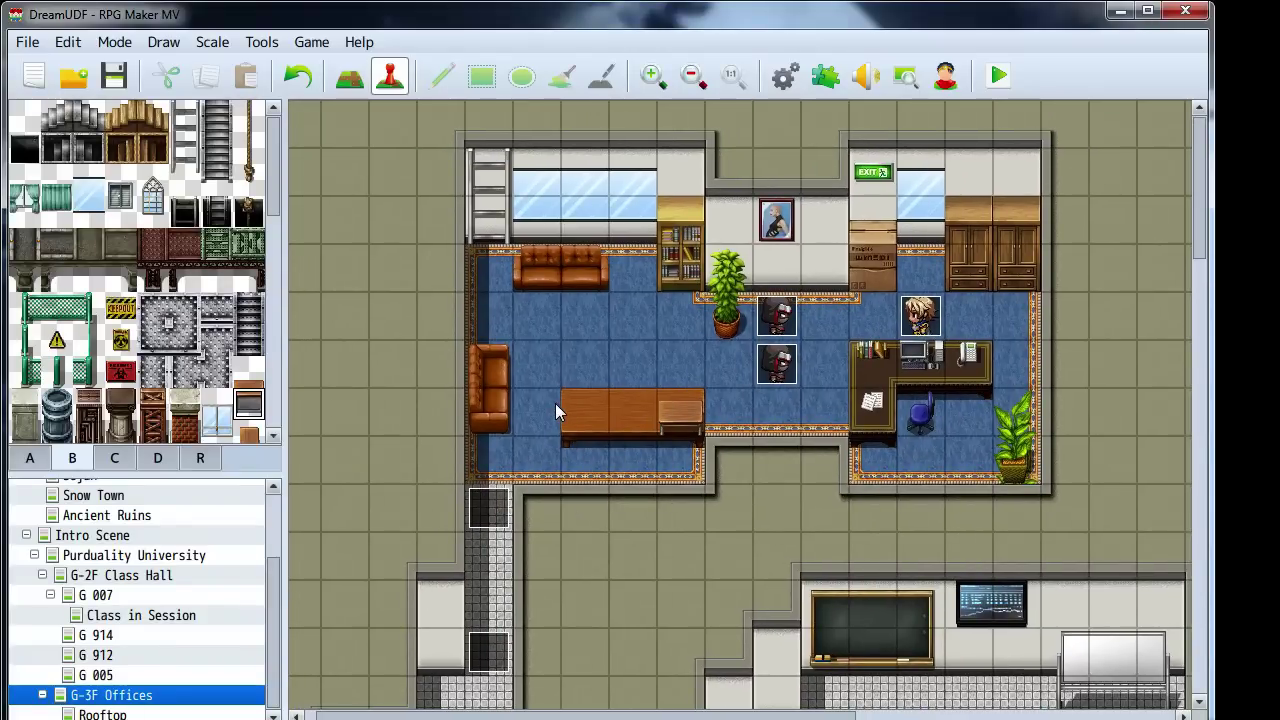
{"action": "middle_click_drag", "start_coordinate": [486, 323], "coordinate": [815, 510]}
Browse the plugins available for a new Plugin Manager entry, and cancel without adding one
{"action": "left_click", "coordinate": [825, 76]}
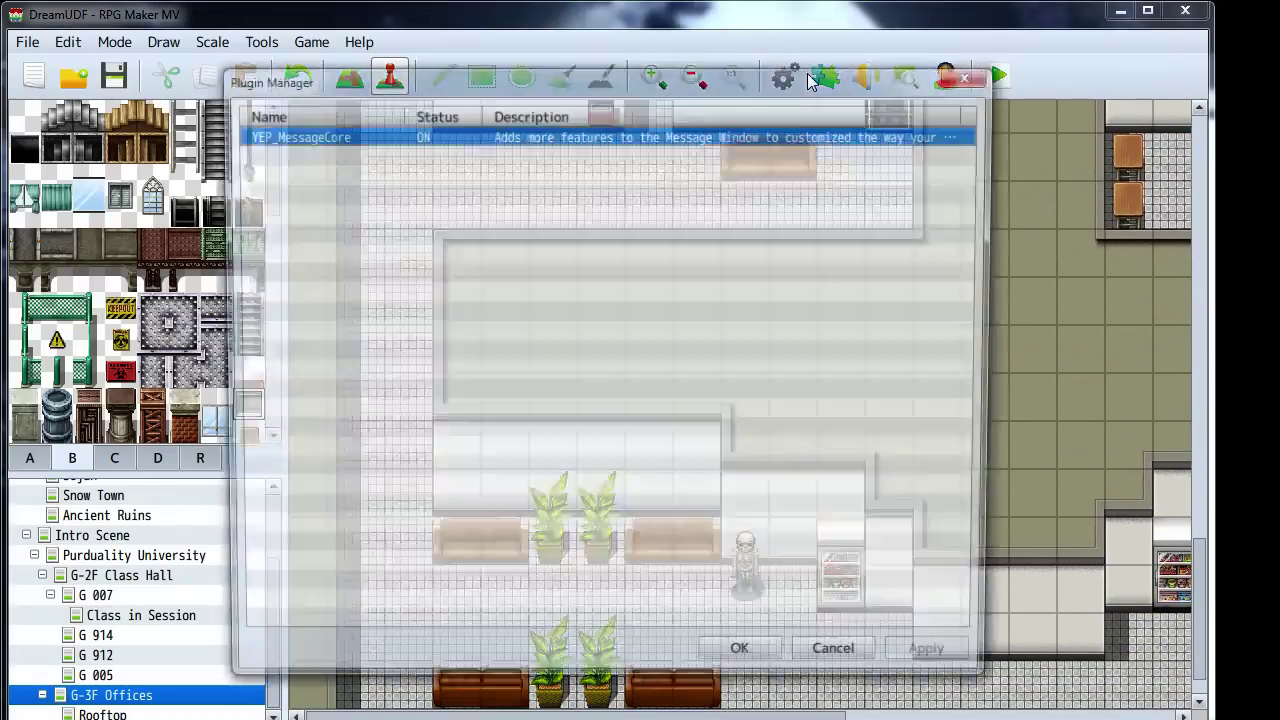
{"action": "double_click", "coordinate": [523, 154]}
{"action": "left_click", "coordinate": [514, 226]}
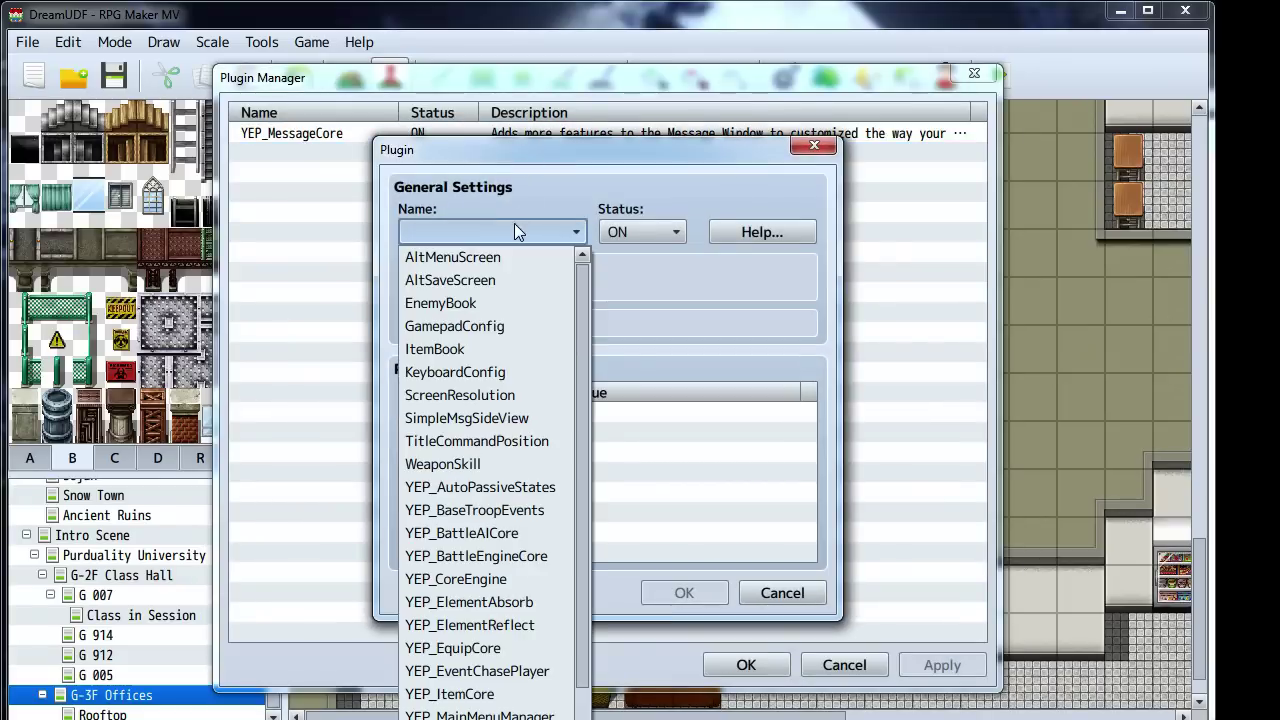
{"action": "scroll", "coordinate": [500, 408], "scroll_direction": "down", "scroll_amount": 1}
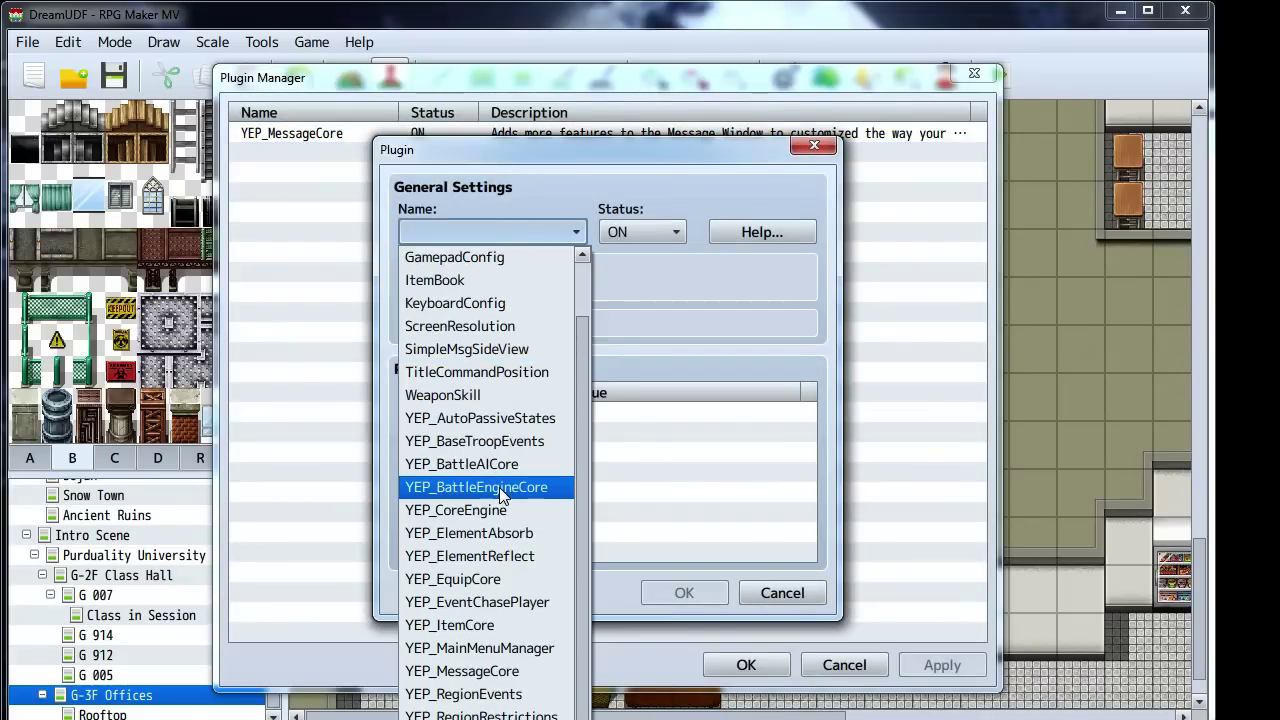
{"action": "left_click", "coordinate": [708, 363]}
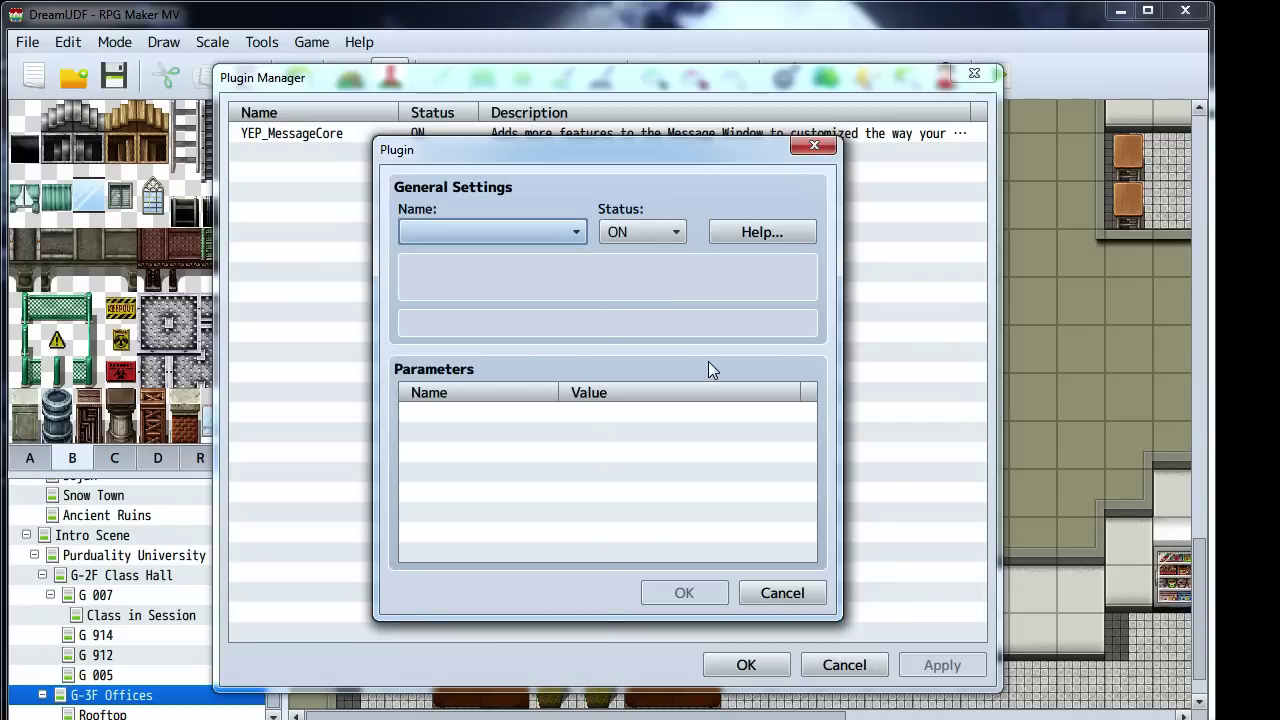
{"action": "left_click", "coordinate": [782, 593]}
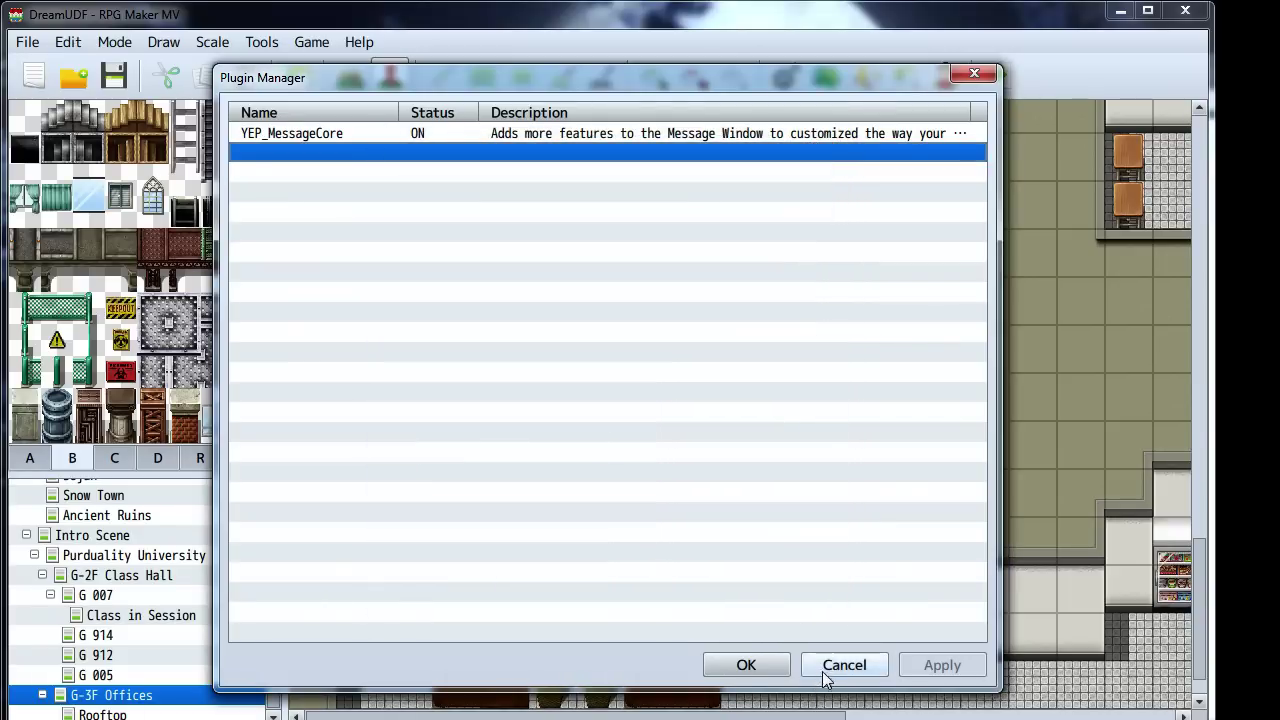
{"action": "left_click", "coordinate": [840, 665]}
{"action": "middle_click_drag", "start_coordinate": [846, 373], "coordinate": [703, 415]}
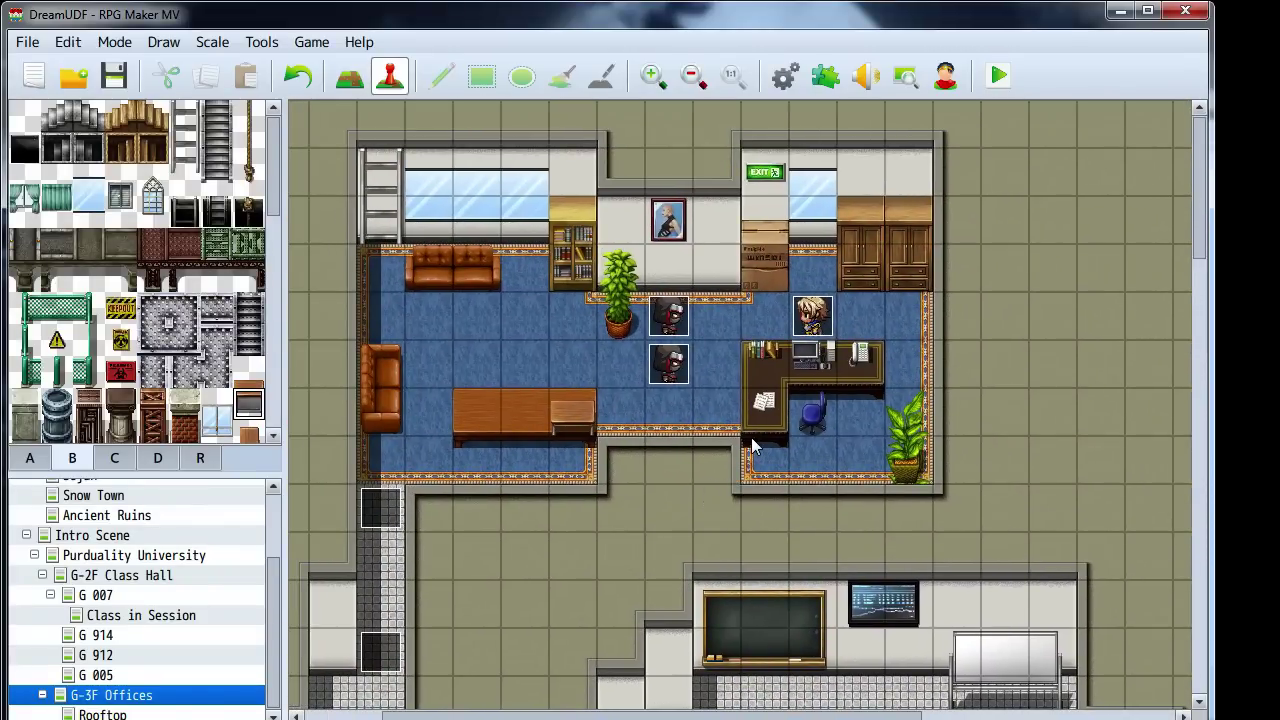